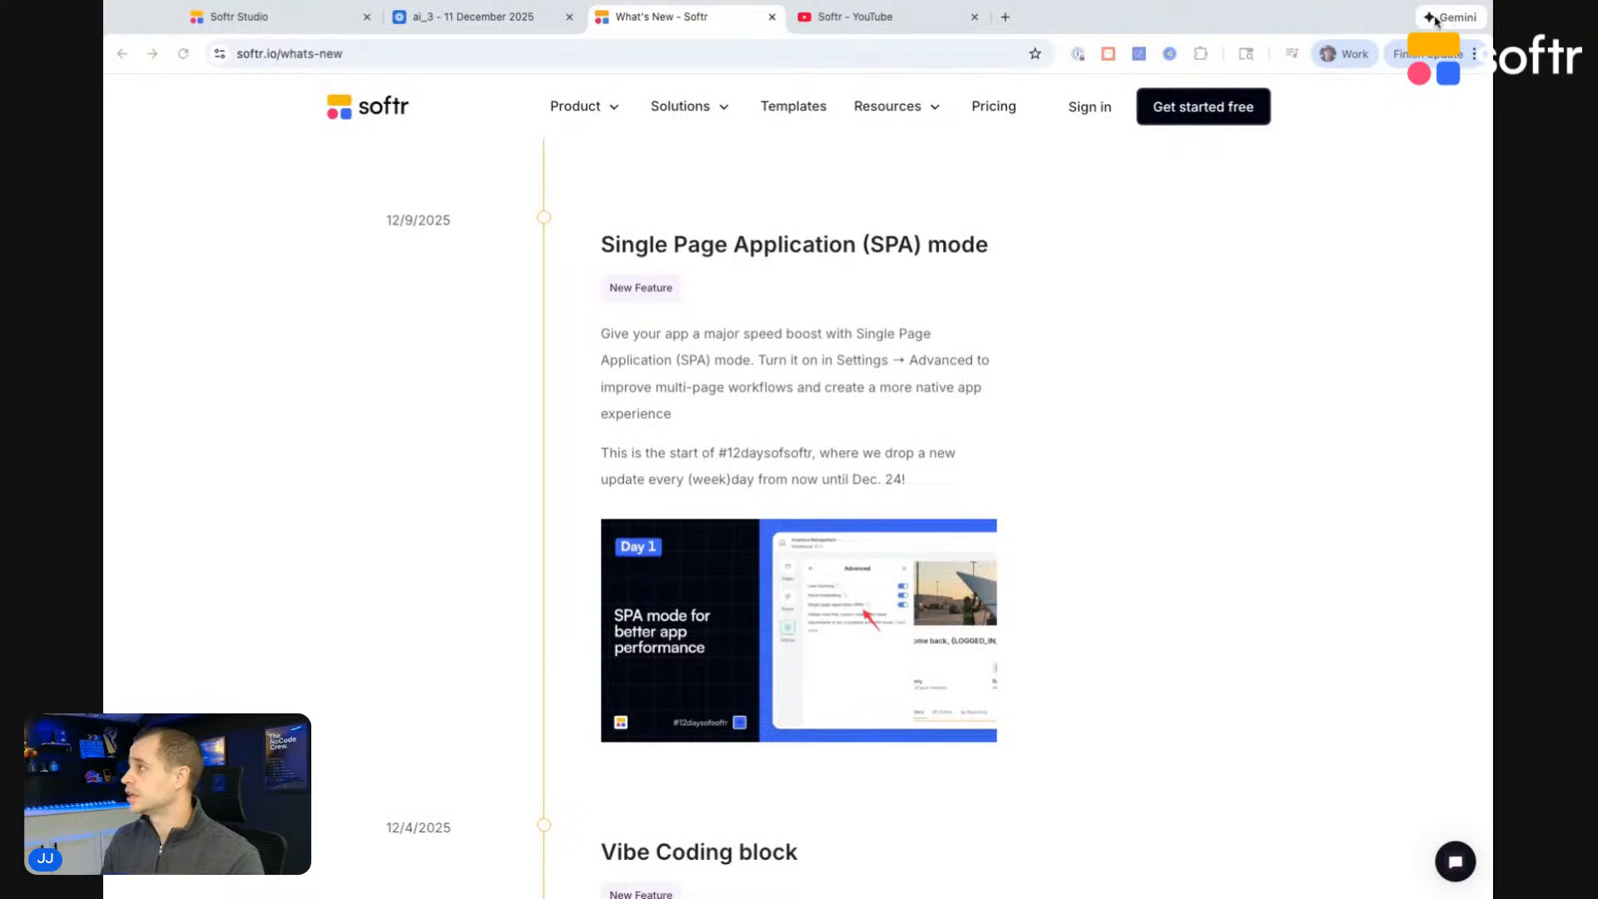
# Step: Switch to Softr Studio and open the Sales CRM app's advanced settings to check the Single page application (SPA) option
pyautogui.moveTo(1492, 17); pyautogui.dragTo(1595, 14)
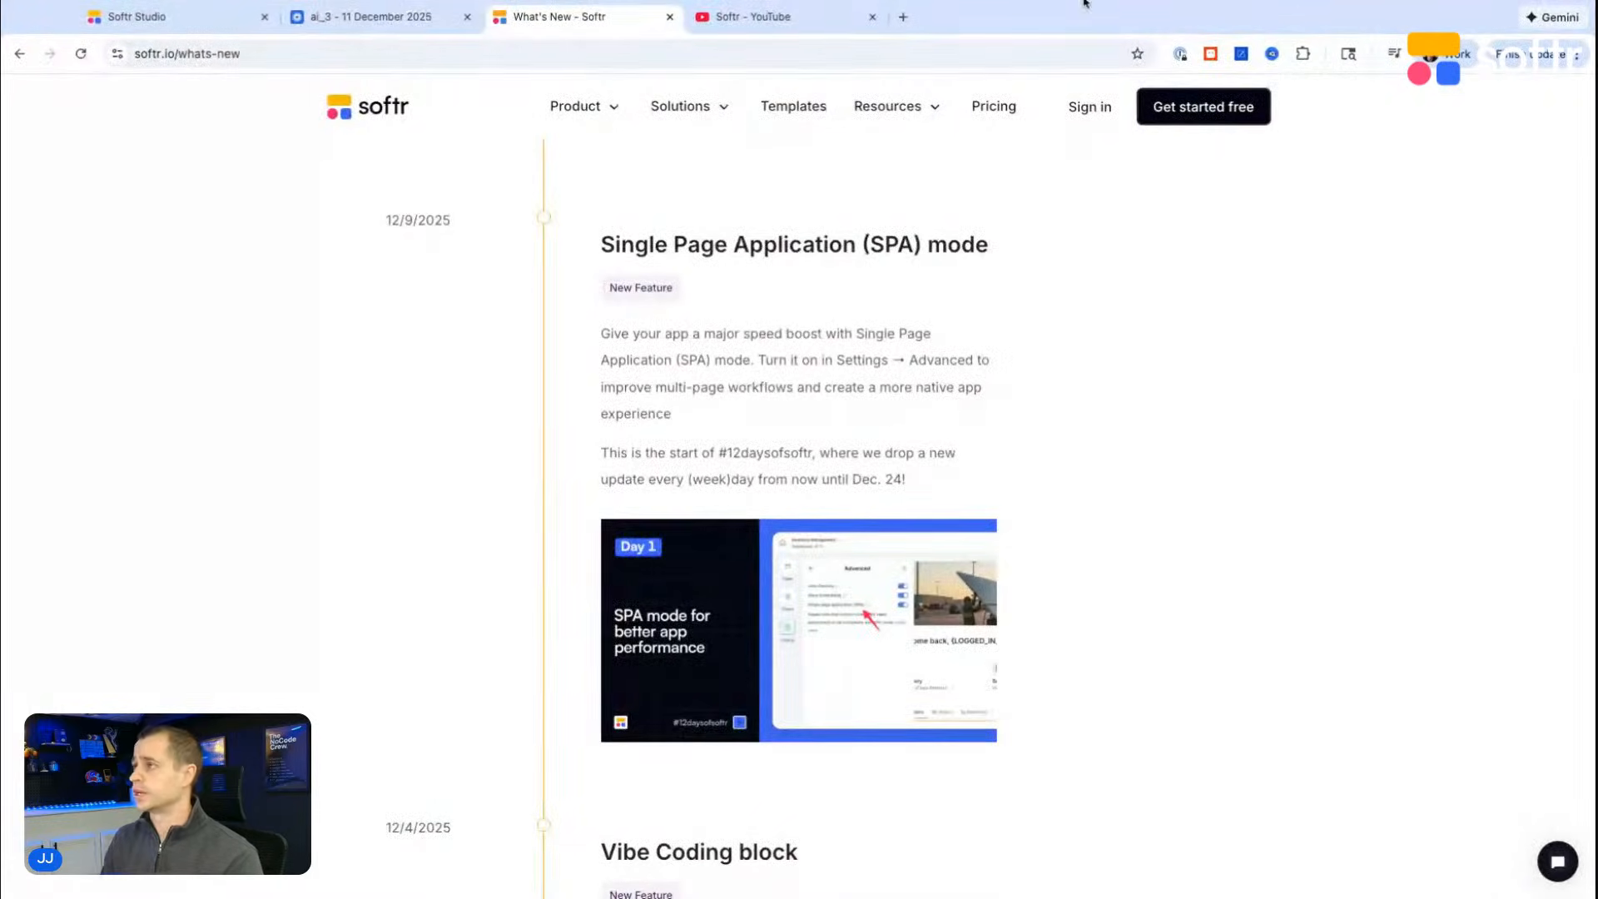
pyautogui.click(166, 16)
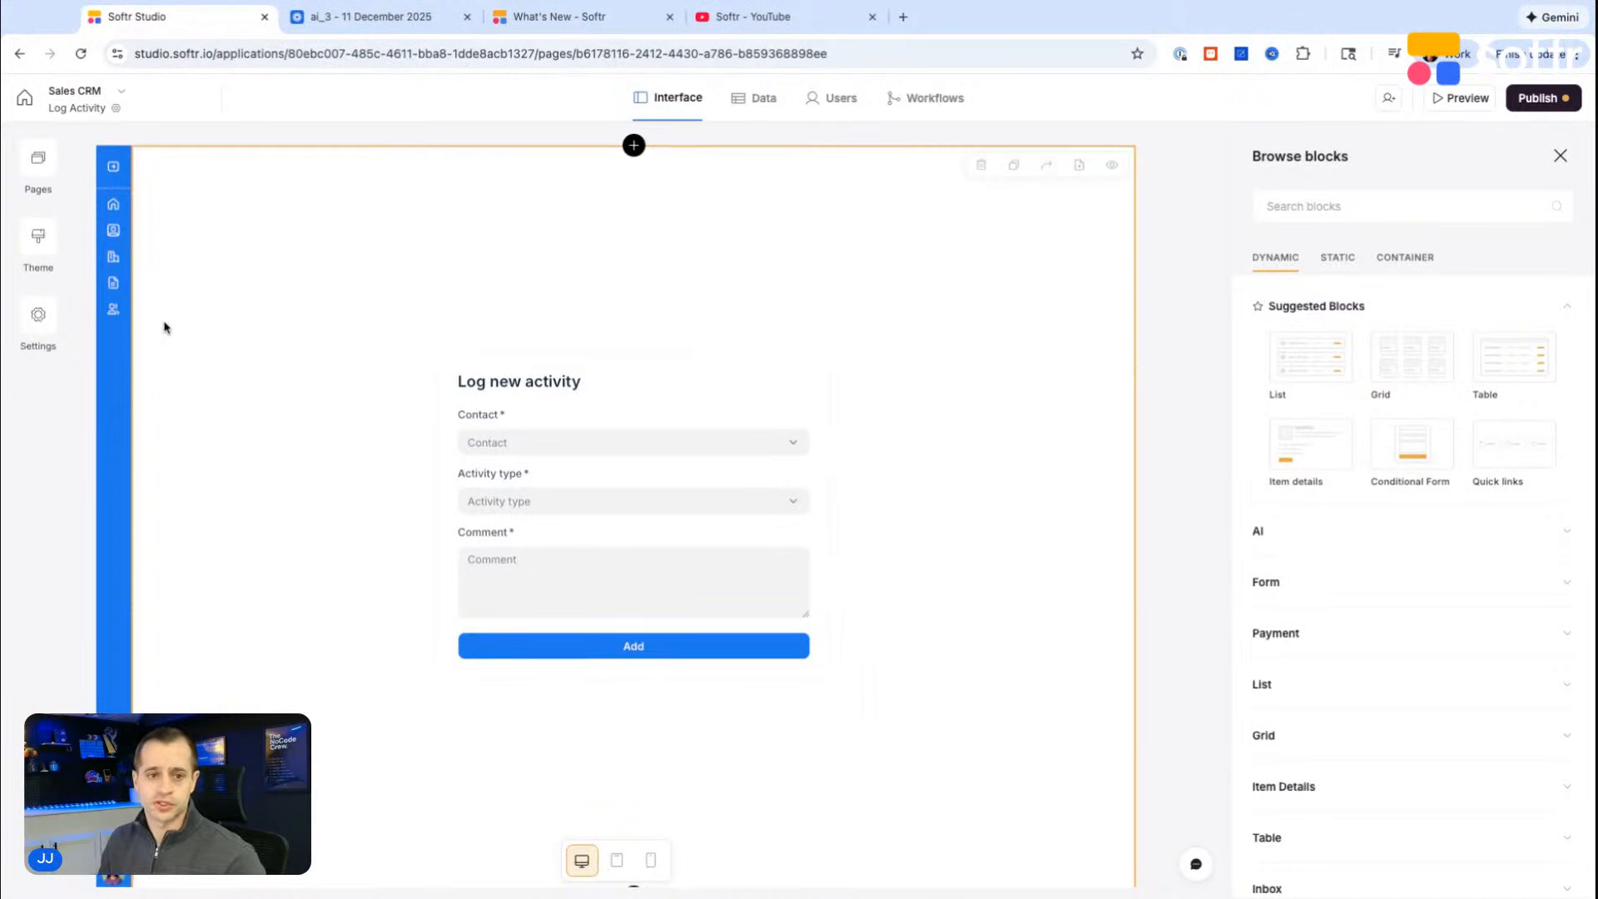
pyautogui.click(43, 315)
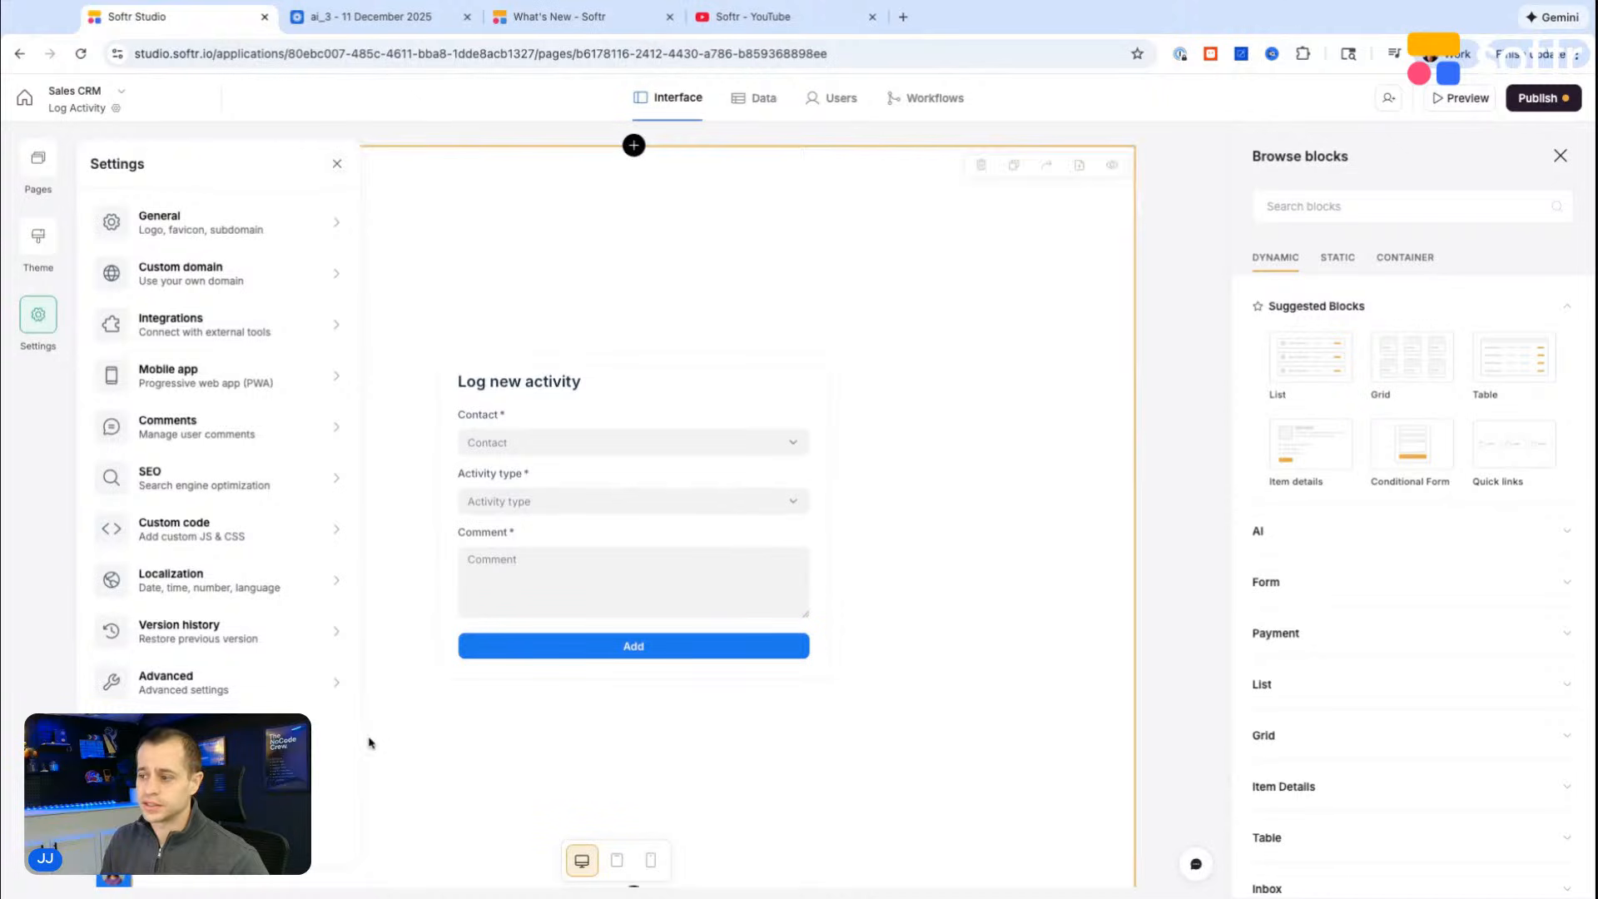
pyautogui.click(270, 702)
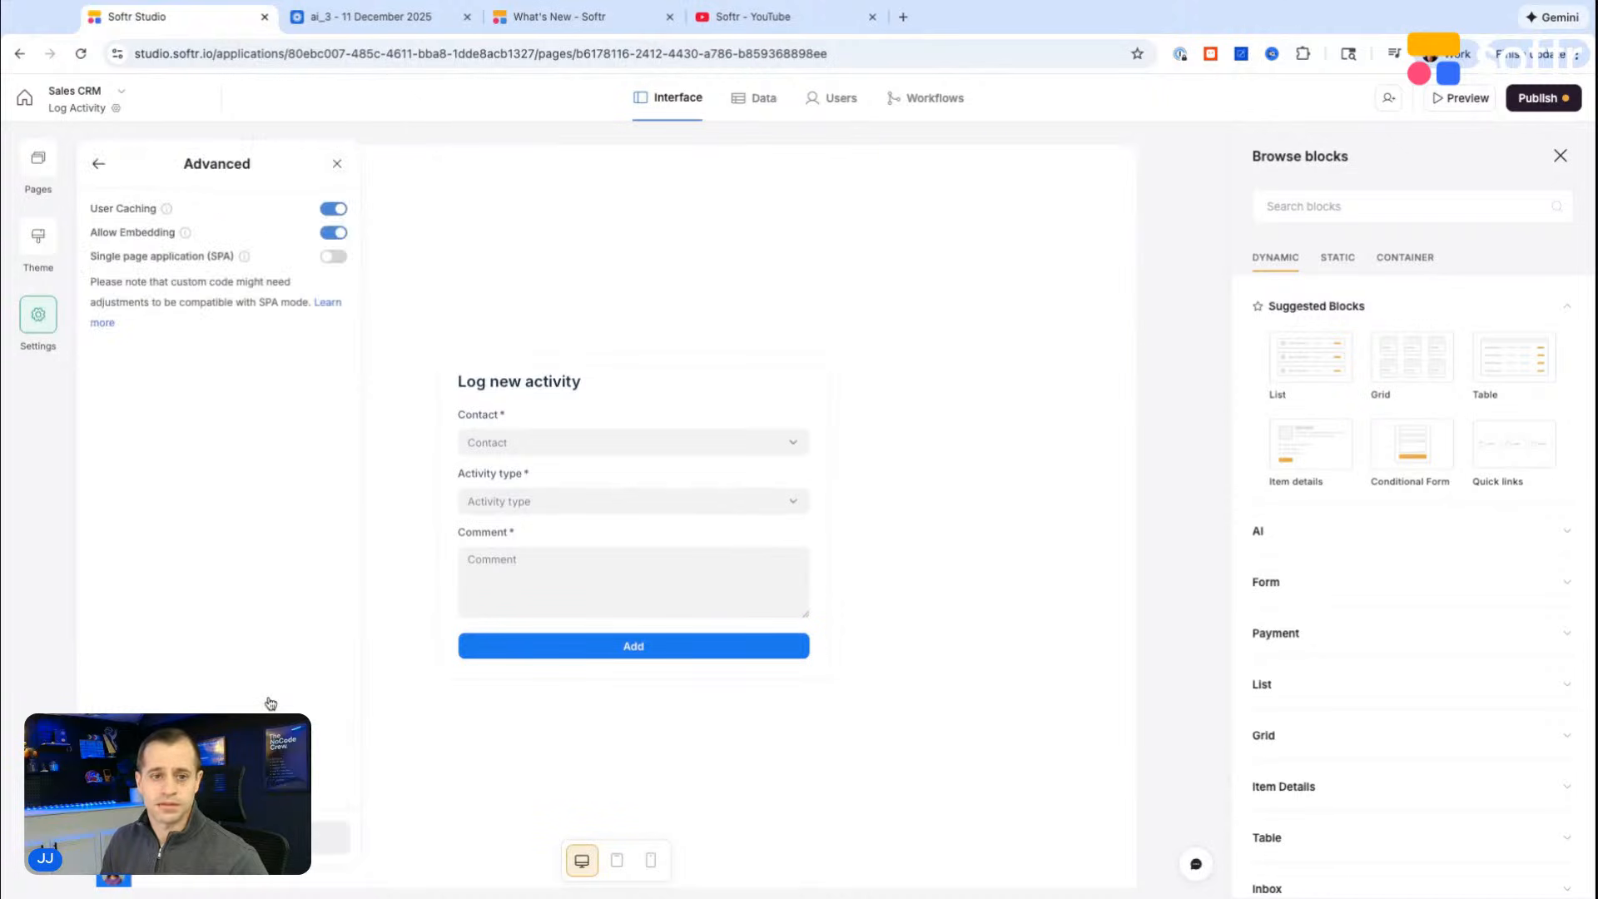
pyautogui.click(333, 257)
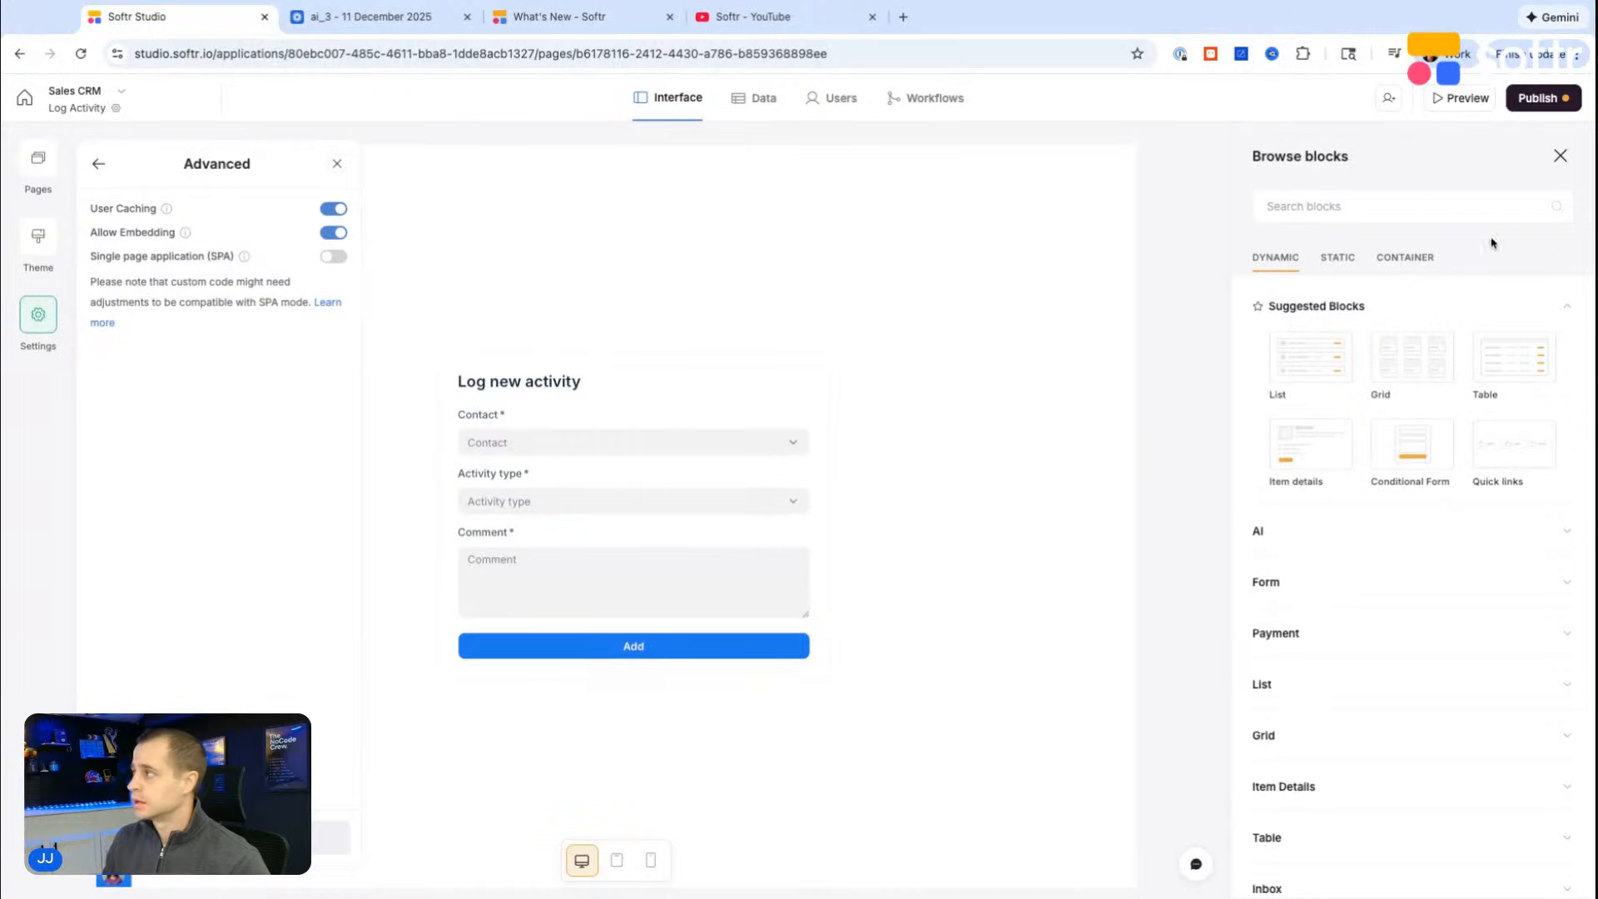
# Step: Preview the Log Activity page as a logged-in user instead of the non-logged-in user, accepting the preview notice
pyautogui.click(1457, 98)
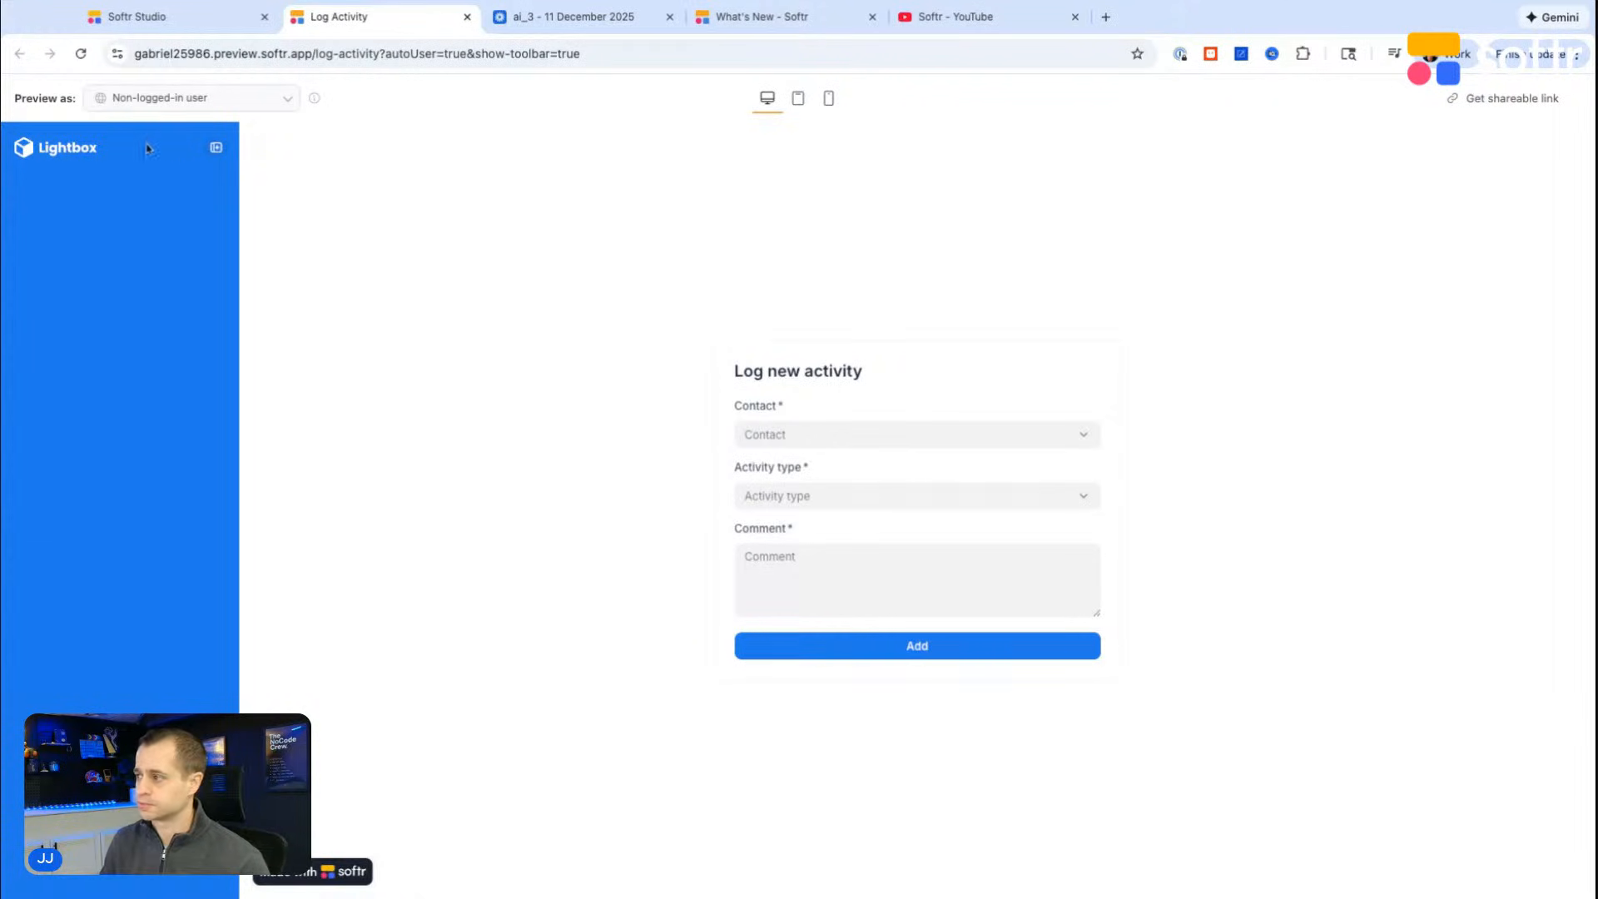
pyautogui.click(236, 106)
pyautogui.scroll(-1, 189, 250)
pyautogui.click(192, 243)
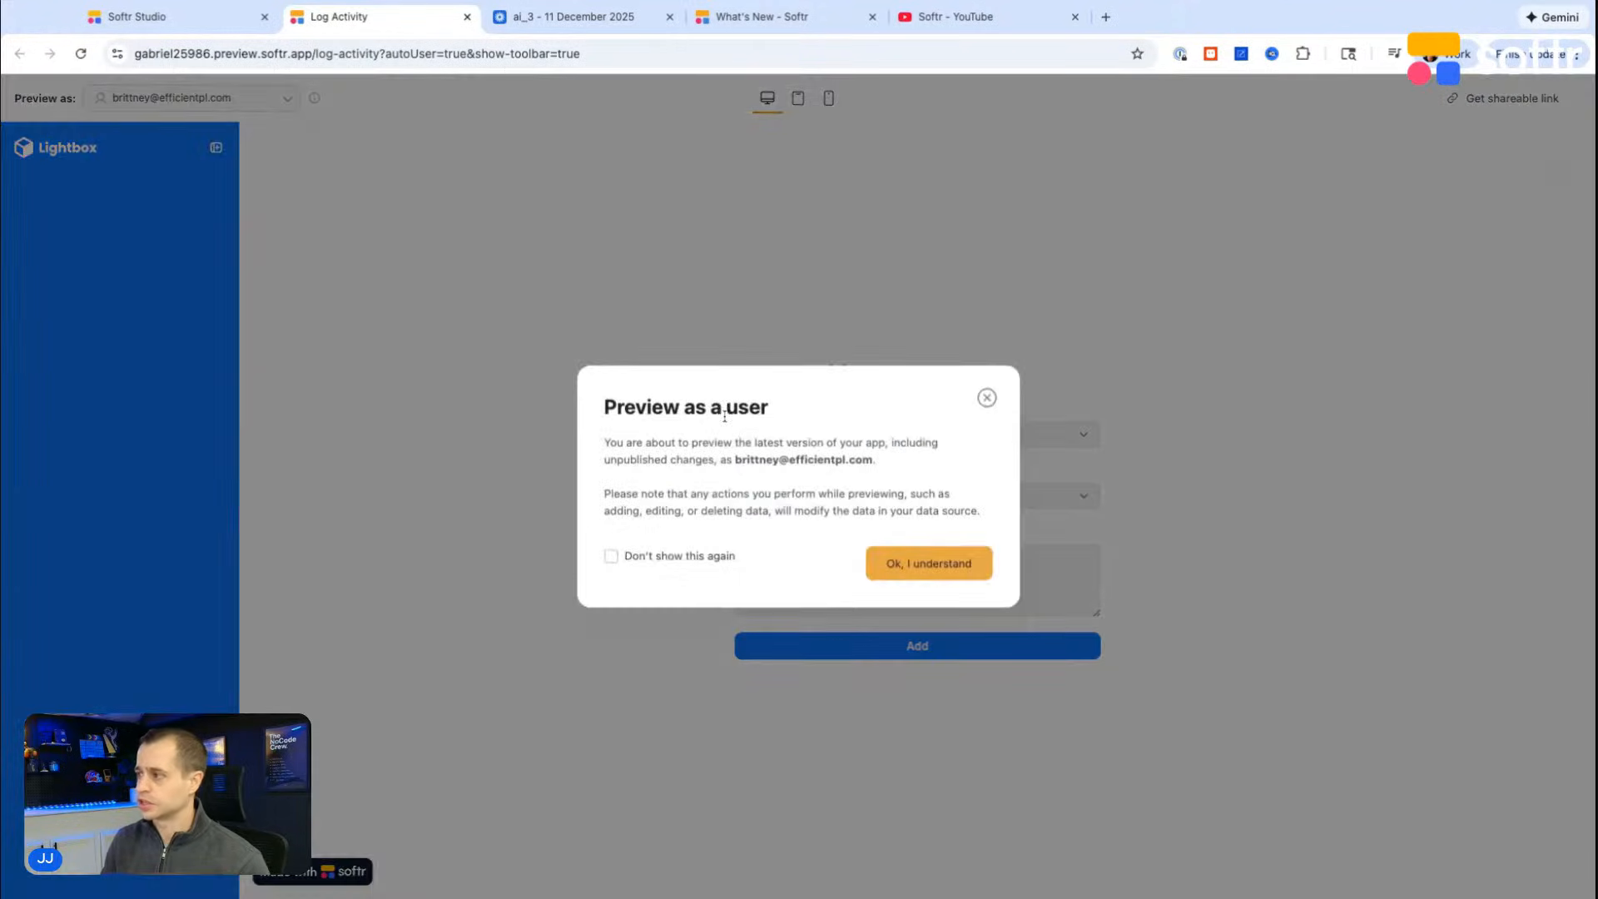
pyautogui.click(912, 566)
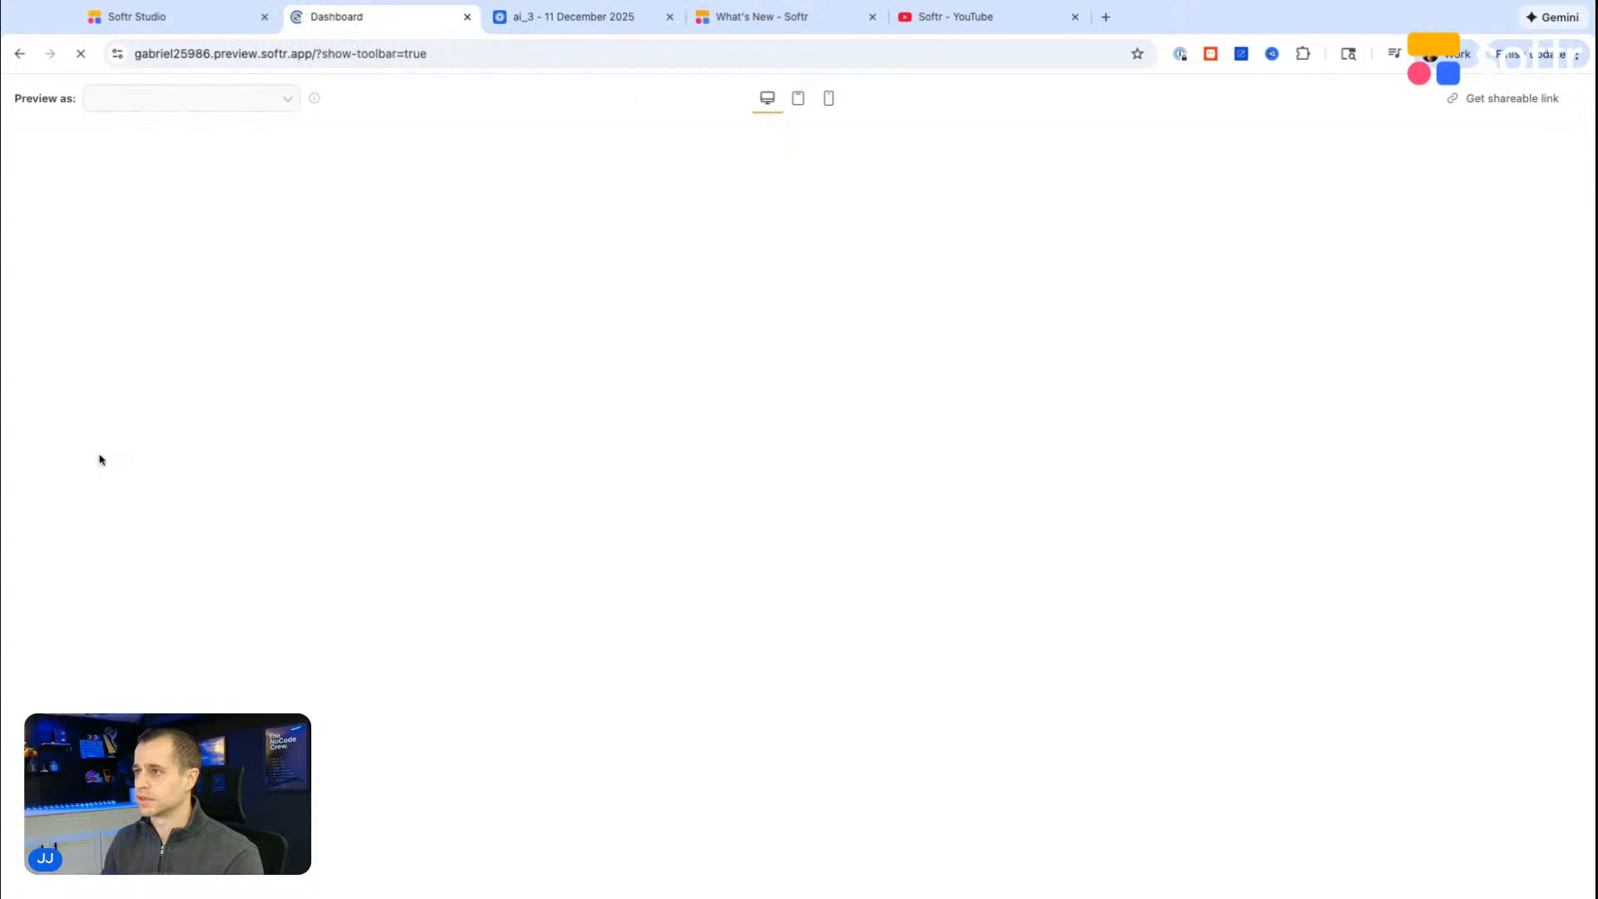
# Step: Browse the Contacts, Dashboard and Companies pages in the preview to check how quickly they load
pyautogui.click(83, 220)
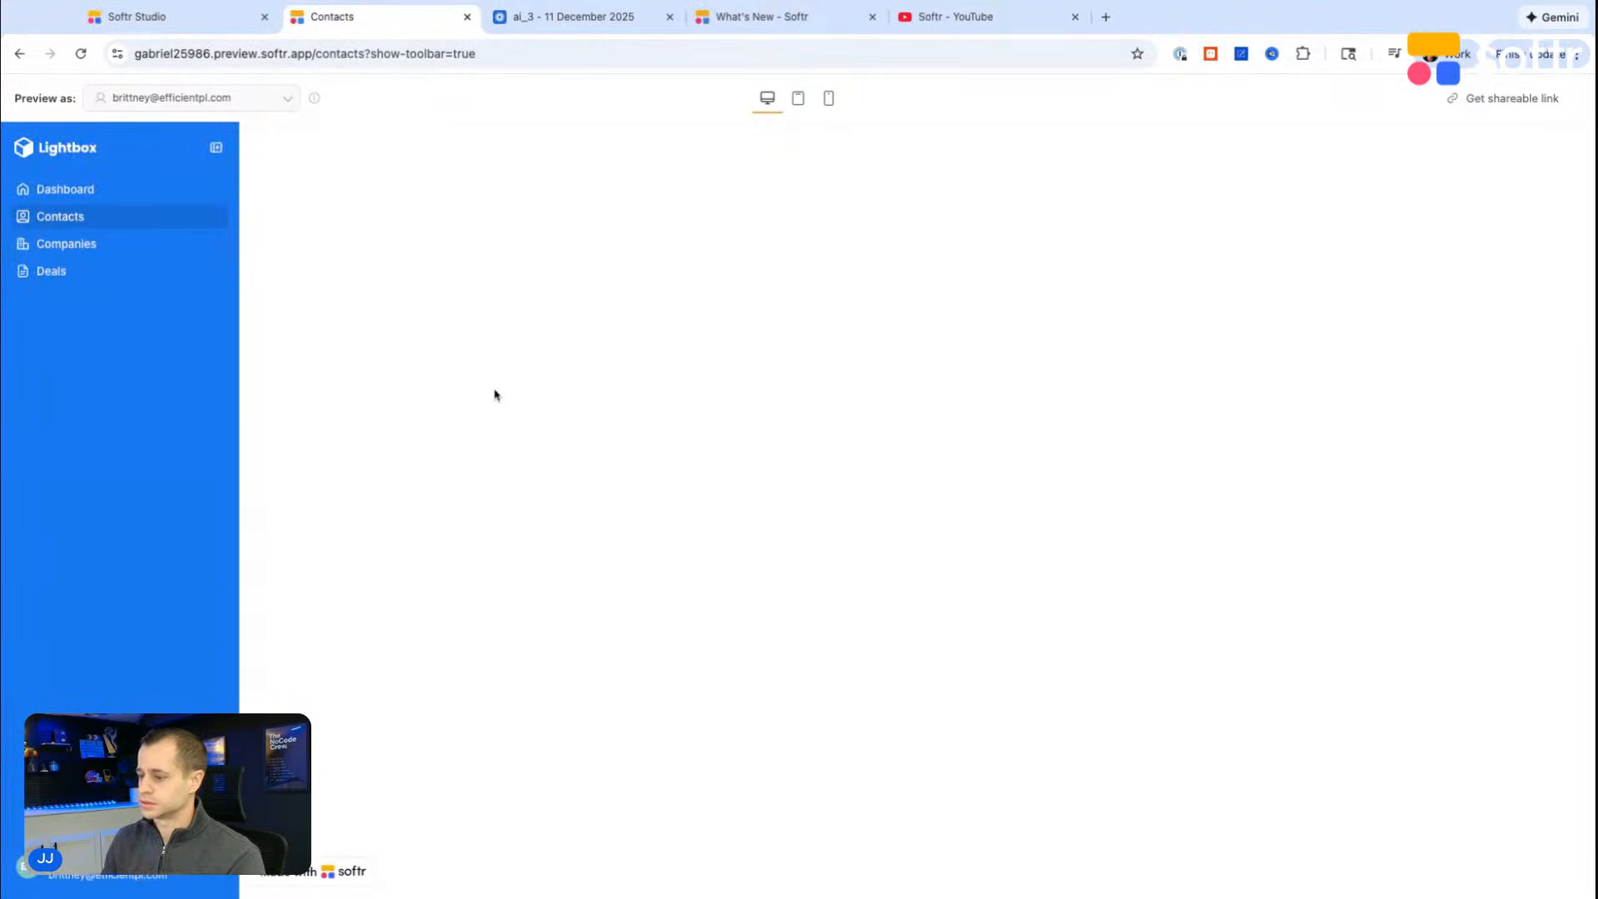
pyautogui.click(98, 194)
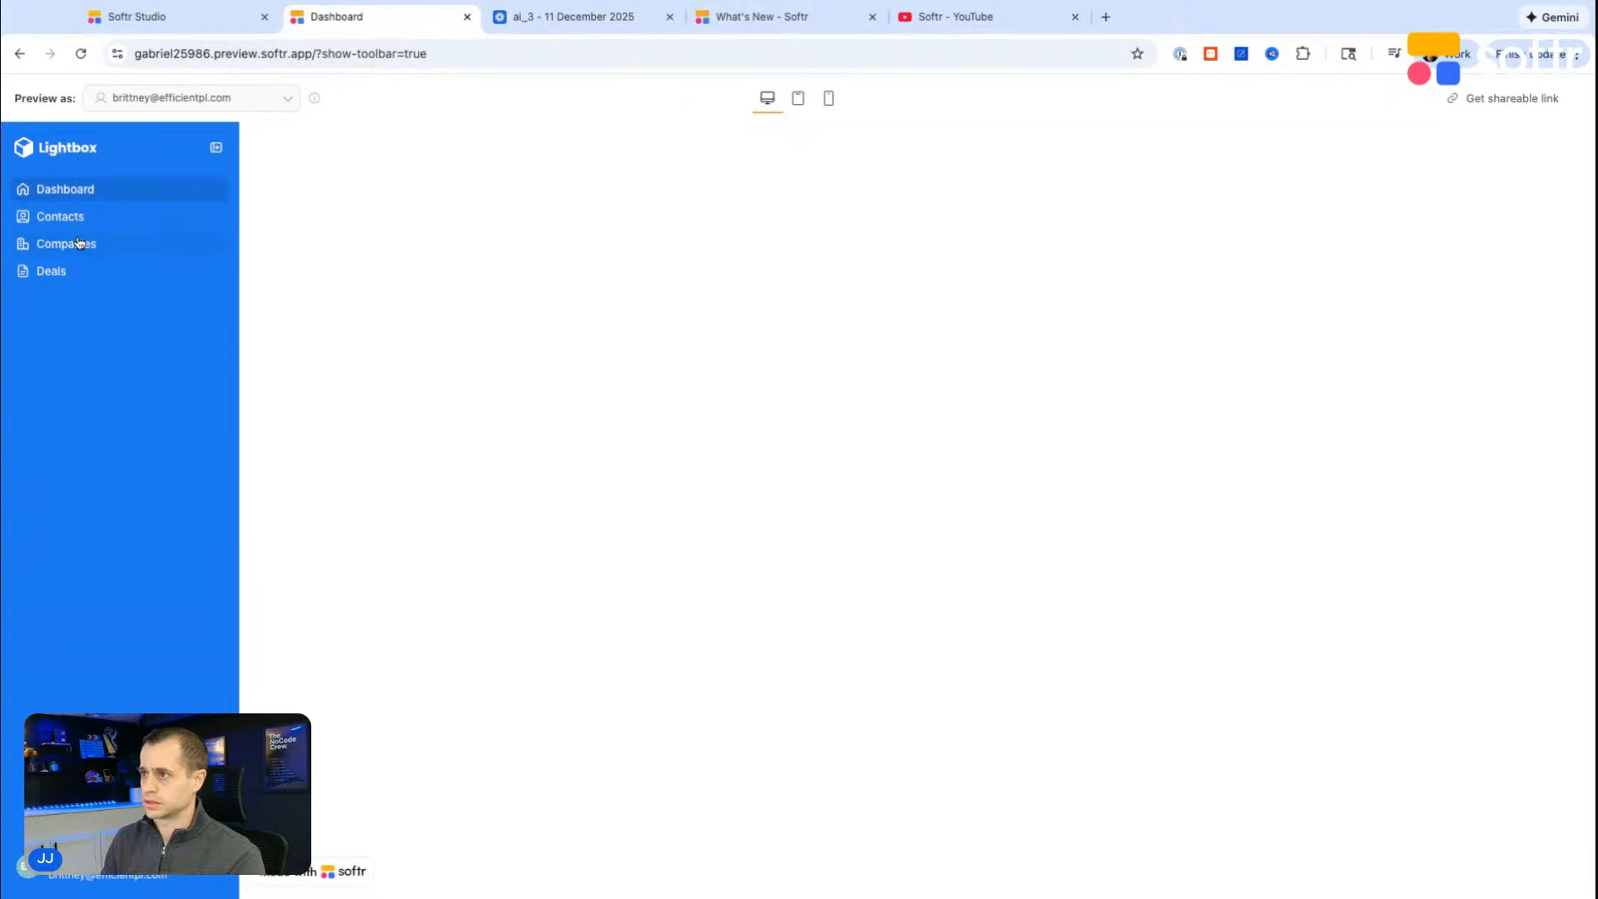
pyautogui.click(80, 243)
# Step: Return to the Softr Studio editor, open the app's Dashboard page and preview it
pyautogui.click(190, 23)
pyautogui.click(38, 182)
pyautogui.click(158, 297)
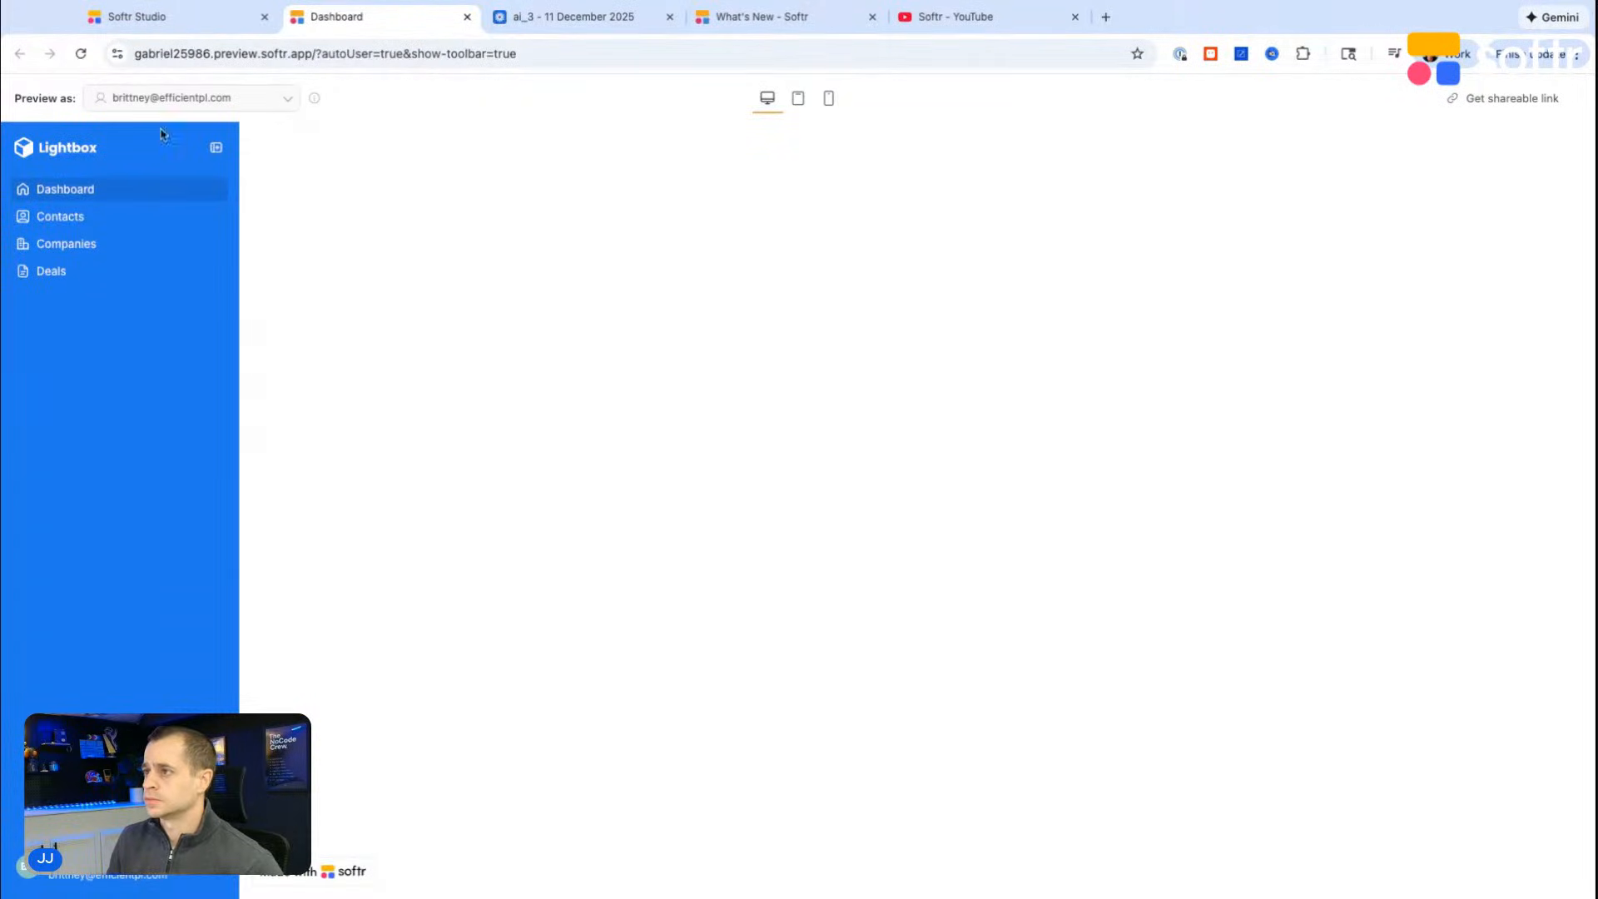
# Step: Switch the preview to the account manager user with assigned companies and browse the Contacts and Companies pages
pyautogui.click(125, 104)
pyautogui.scroll(-3, 196, 292)
pyautogui.click(193, 282)
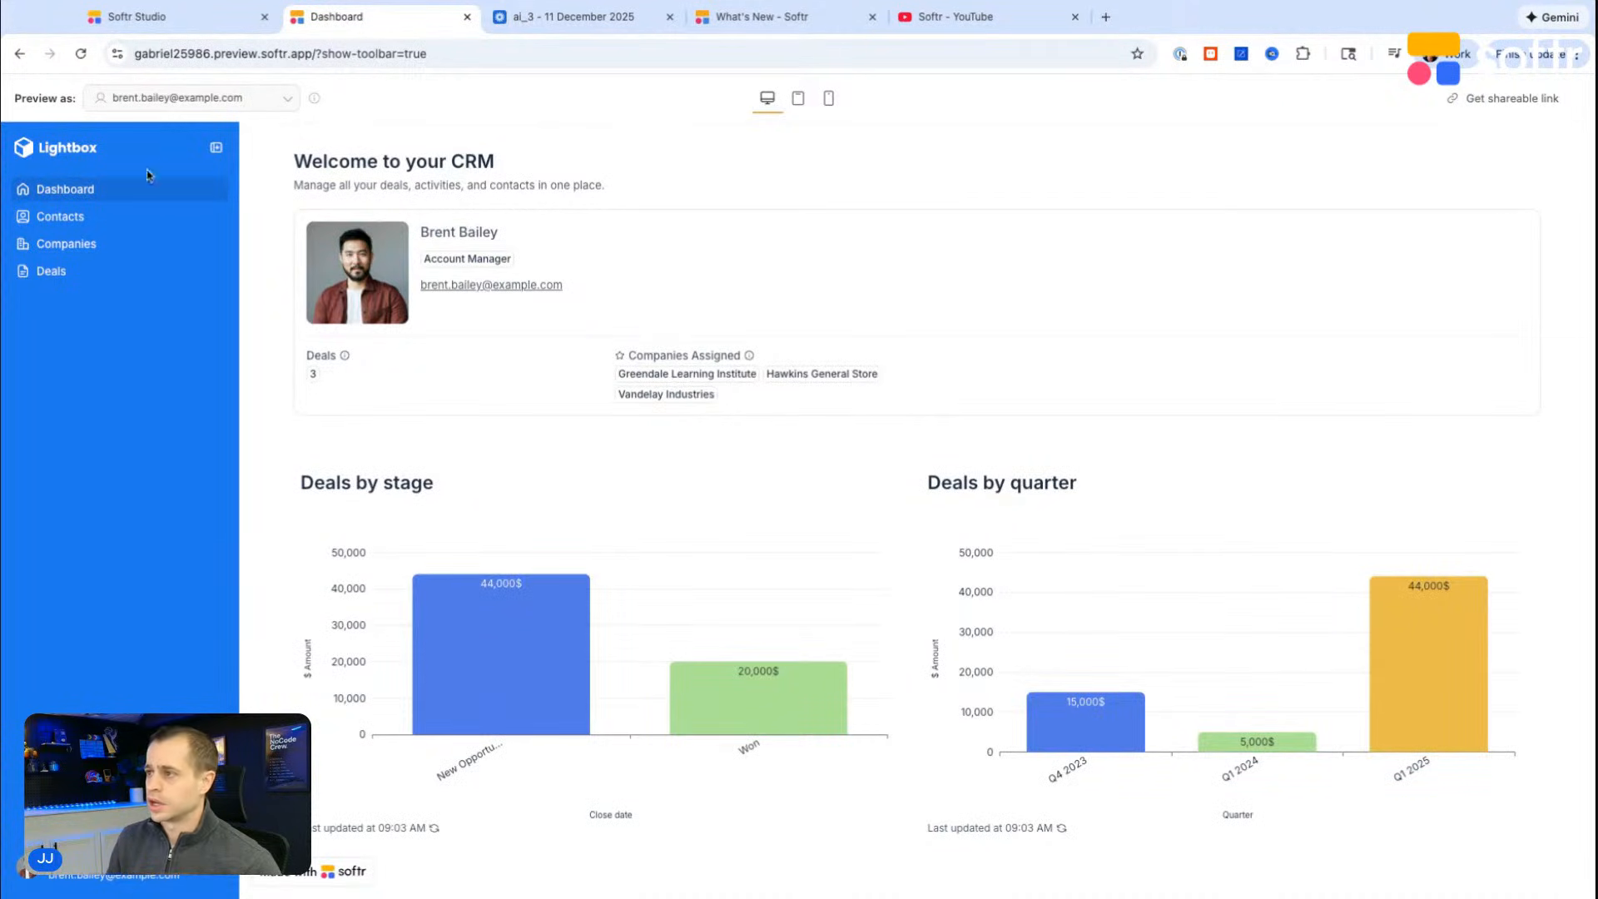
pyautogui.click(77, 223)
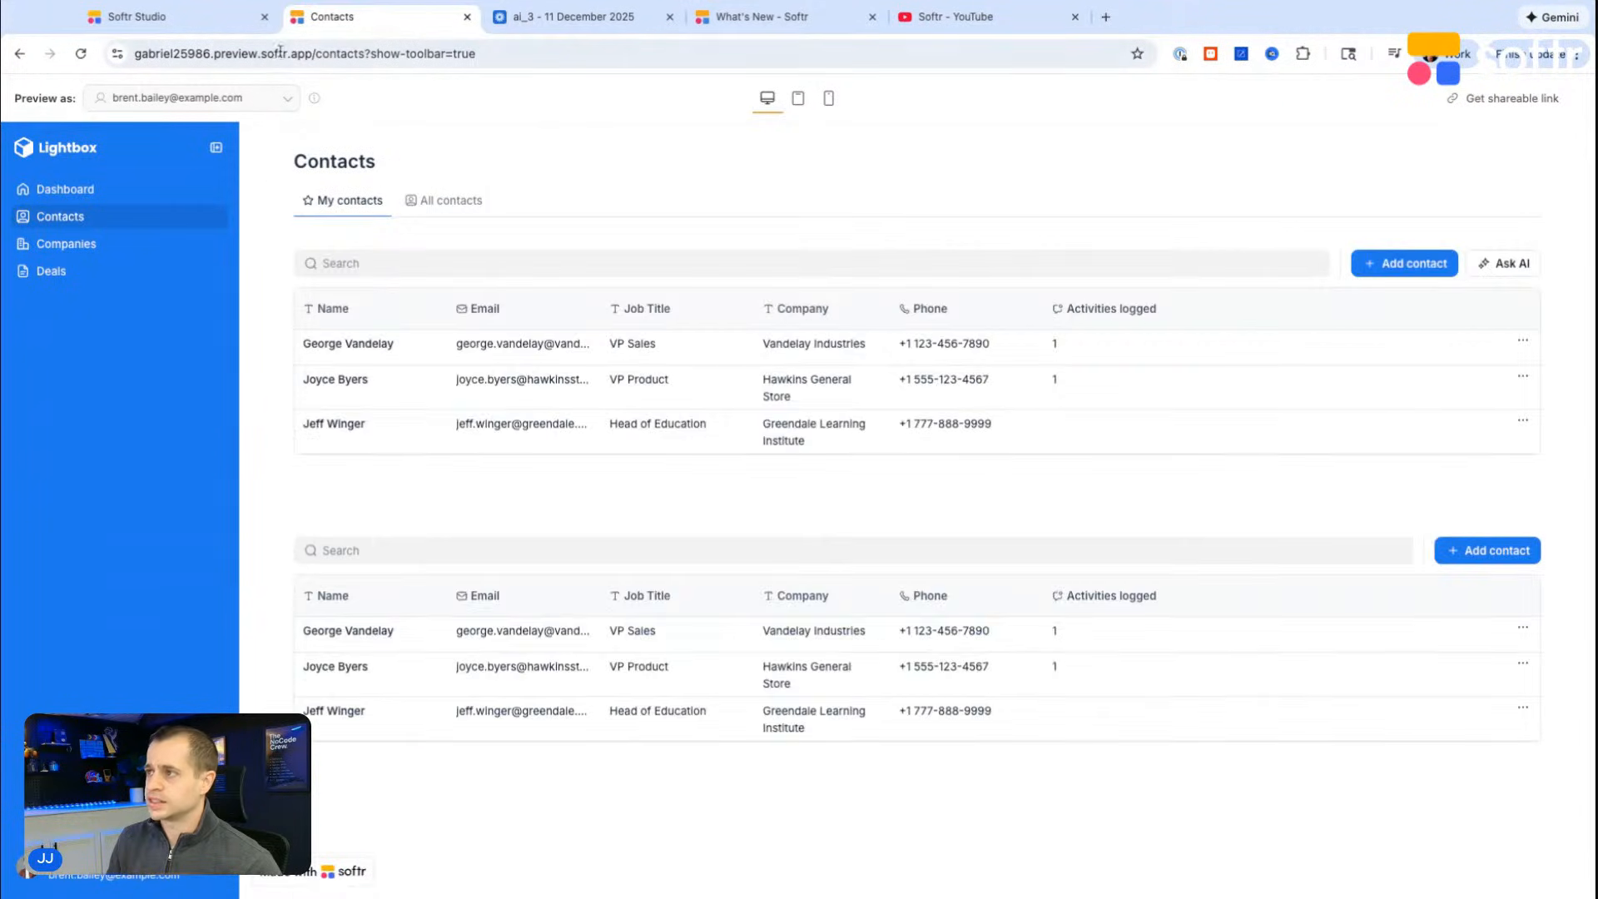
pyautogui.click(57, 243)
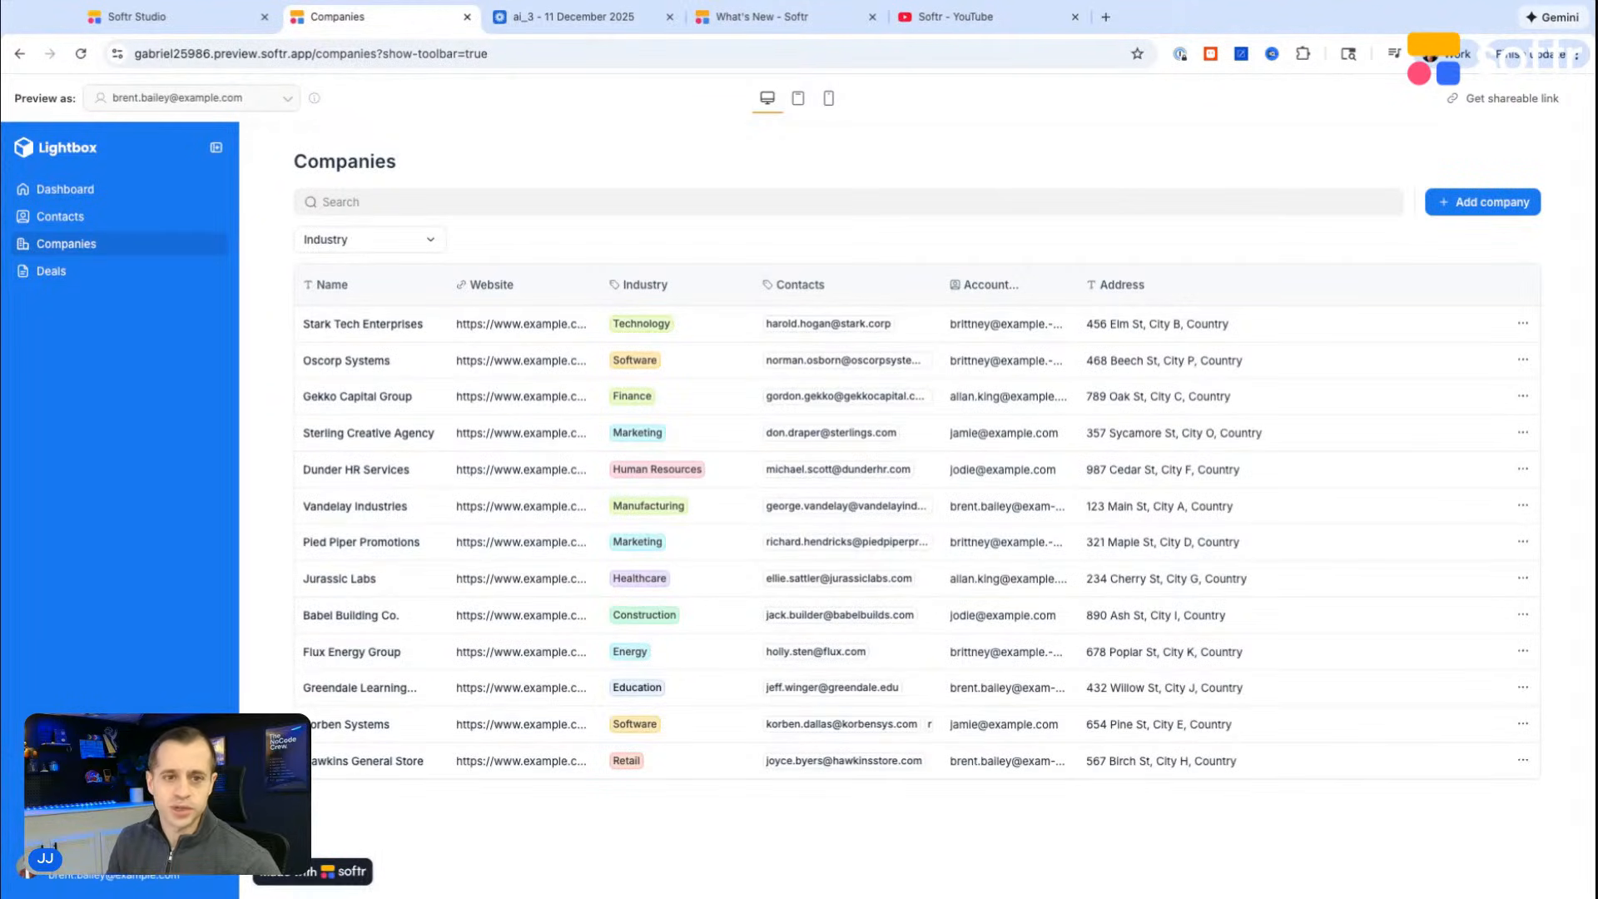
# Step: Enable Single page application (SPA) mode in the app's advanced settings in Softr Studio, save it and close the settings
pyautogui.click(137, 16)
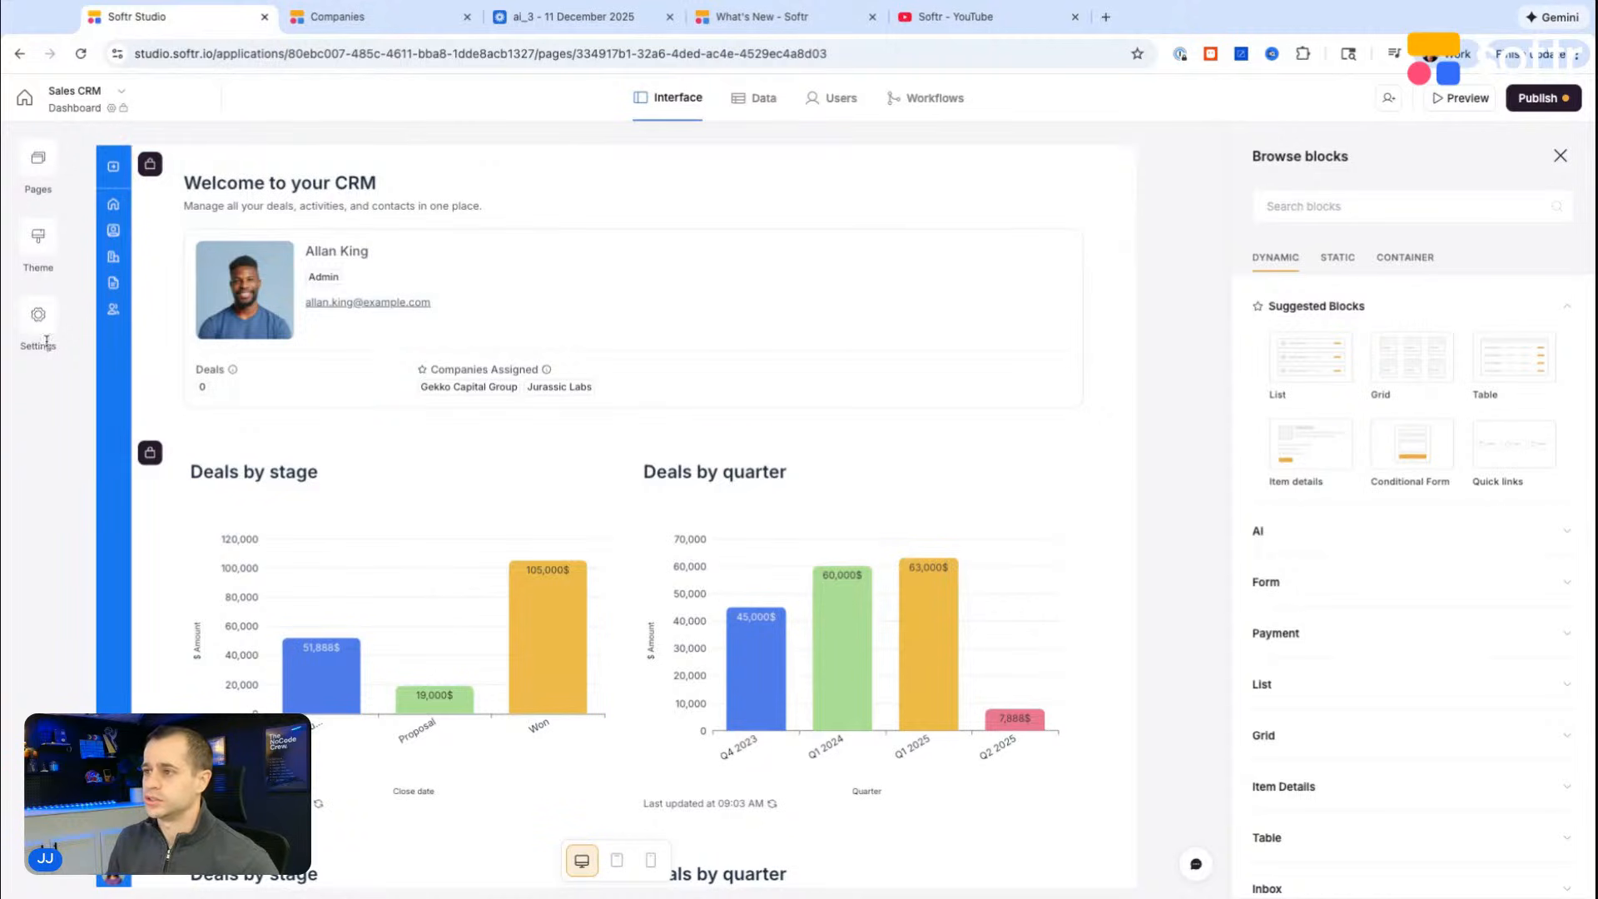
pyautogui.click(38, 316)
pyautogui.click(208, 683)
pyautogui.click(333, 262)
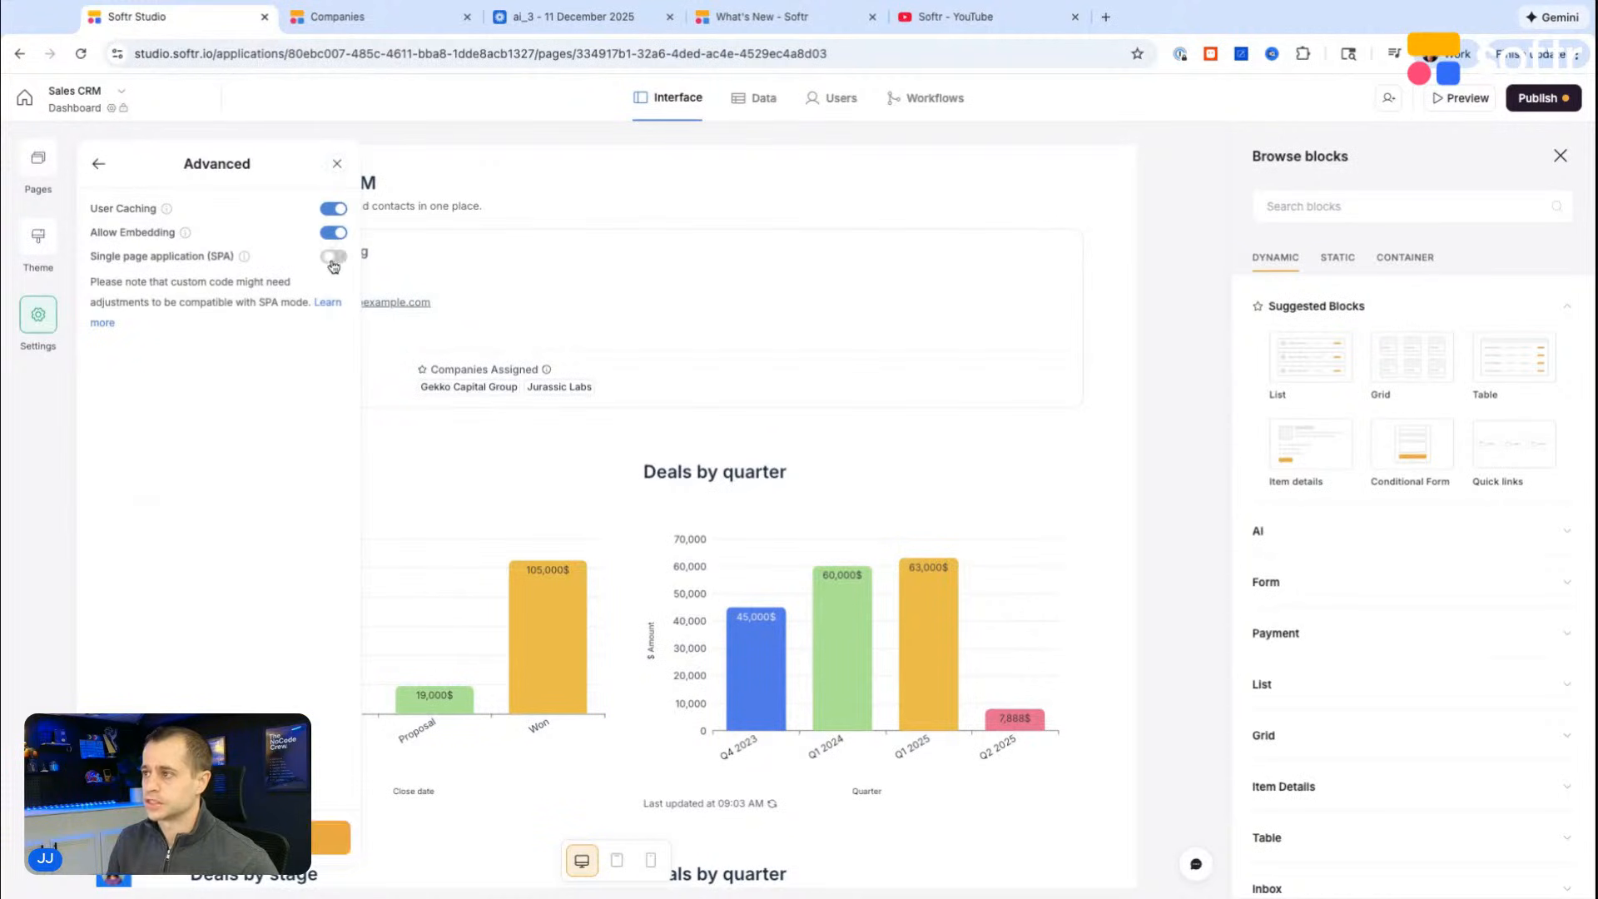
pyautogui.click(220, 838)
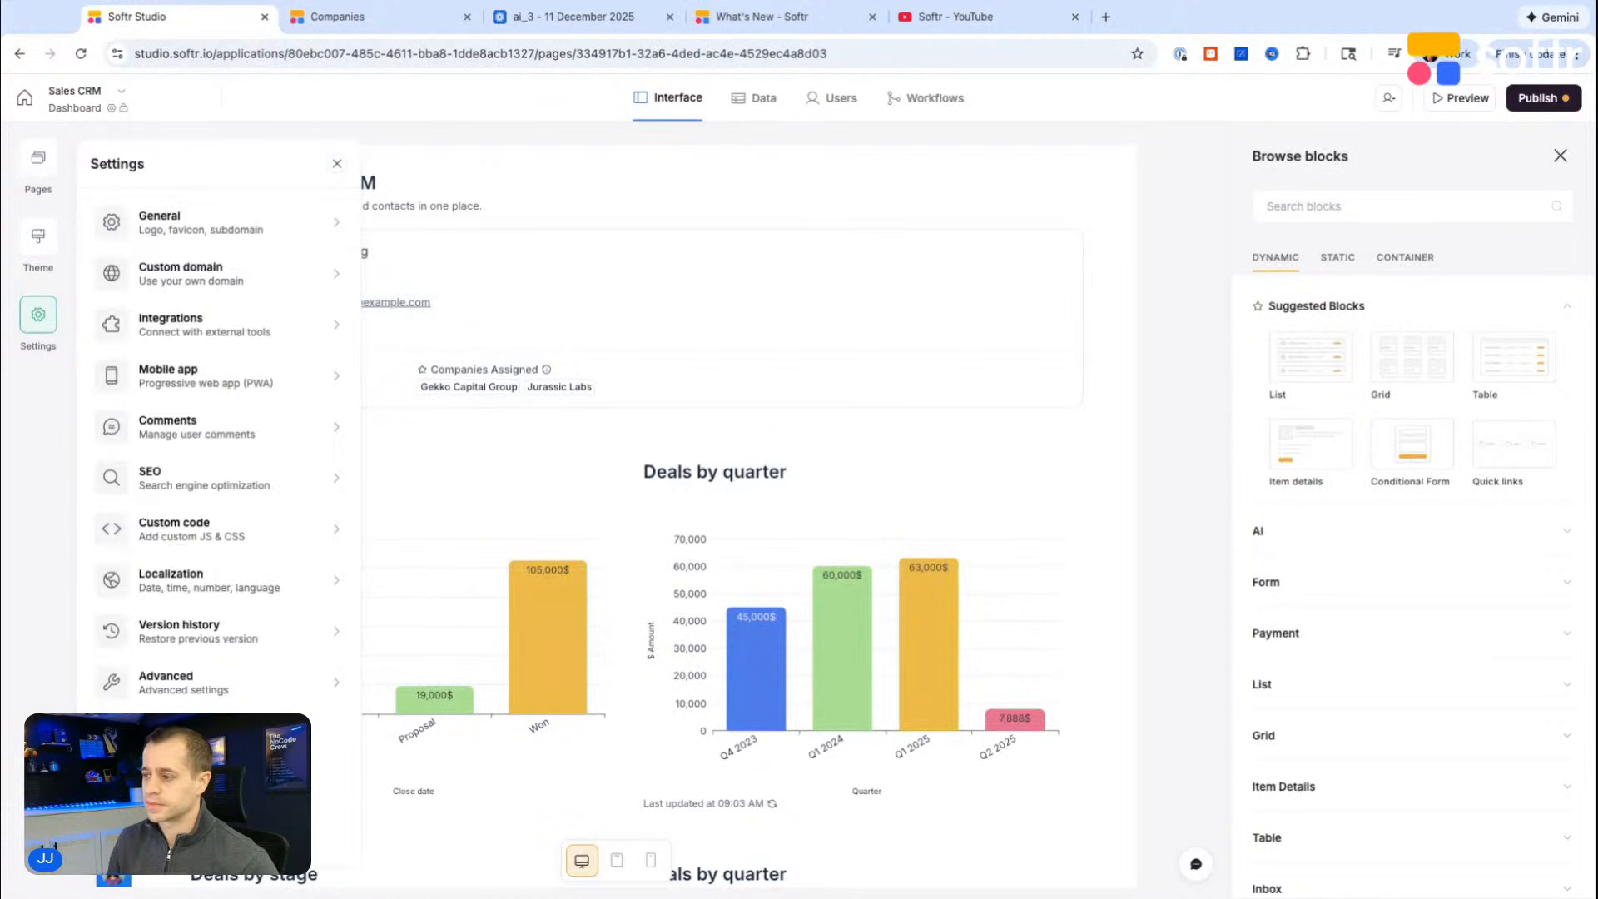
pyautogui.click(509, 200)
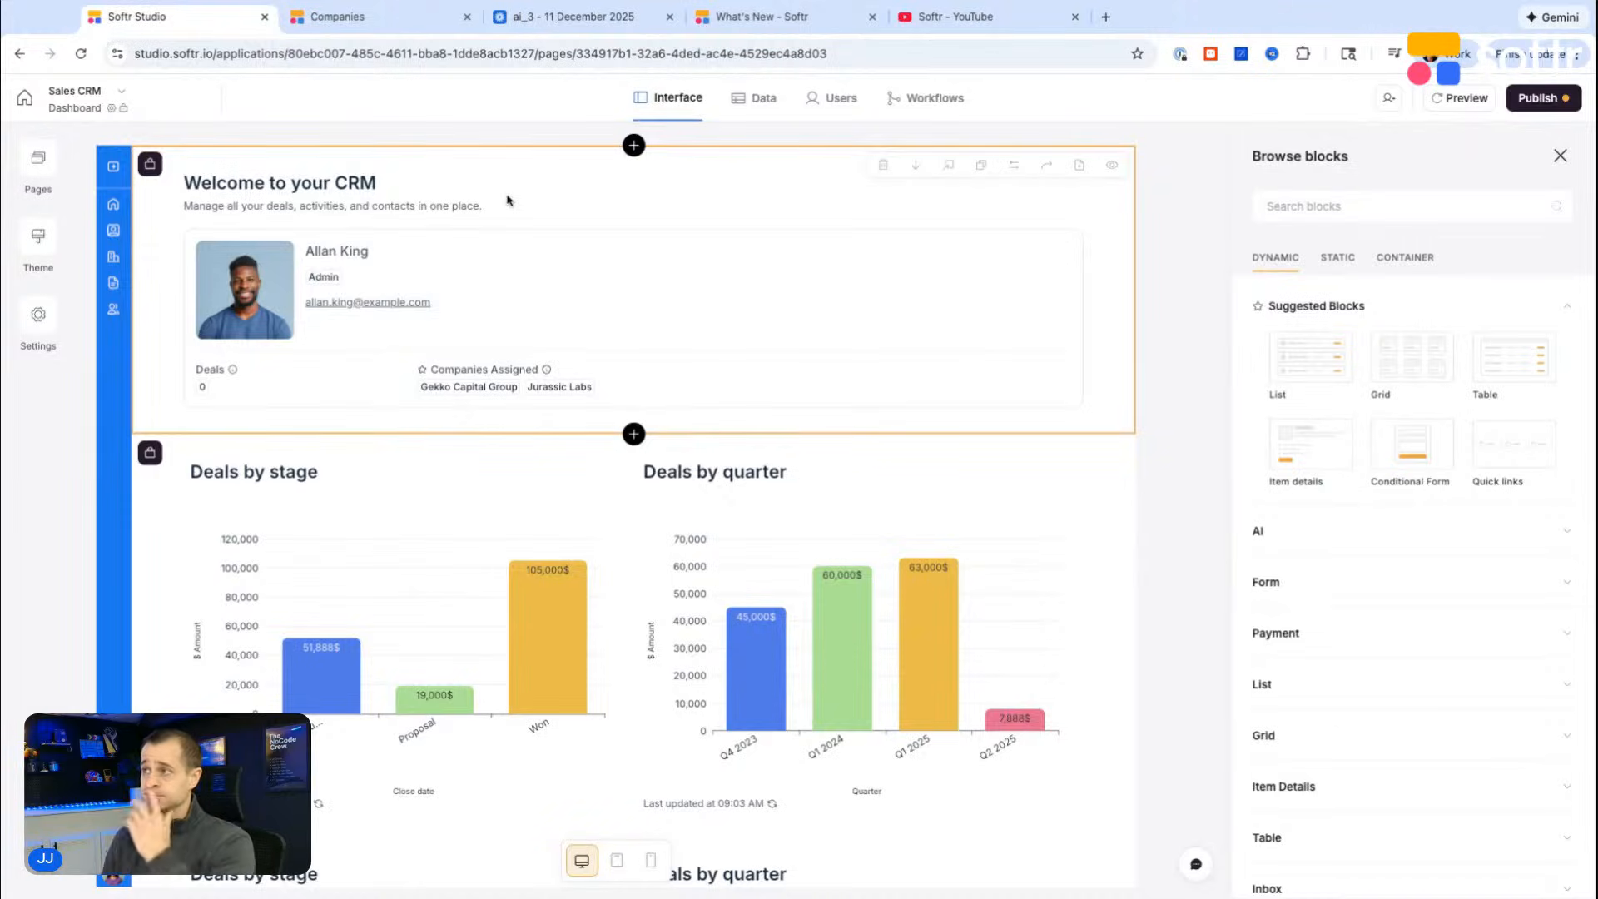
# Step: Preview the app again and move between the Contacts, Companies, Deals and Dashboard pages to check navigation speed
pyautogui.click(1459, 97)
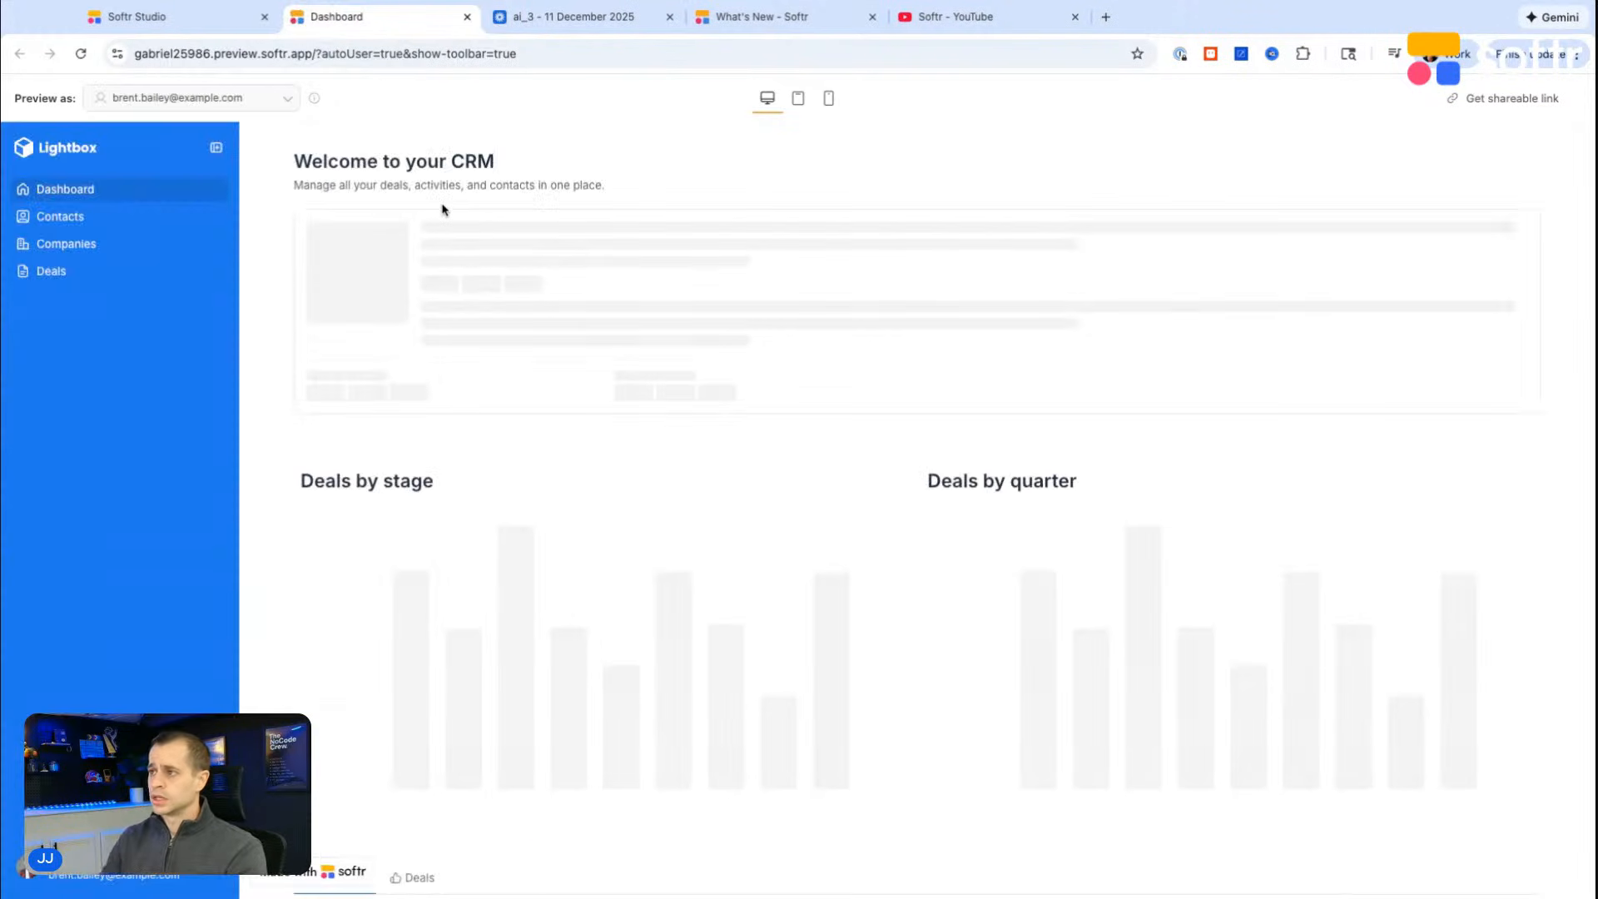
pyautogui.click(51, 221)
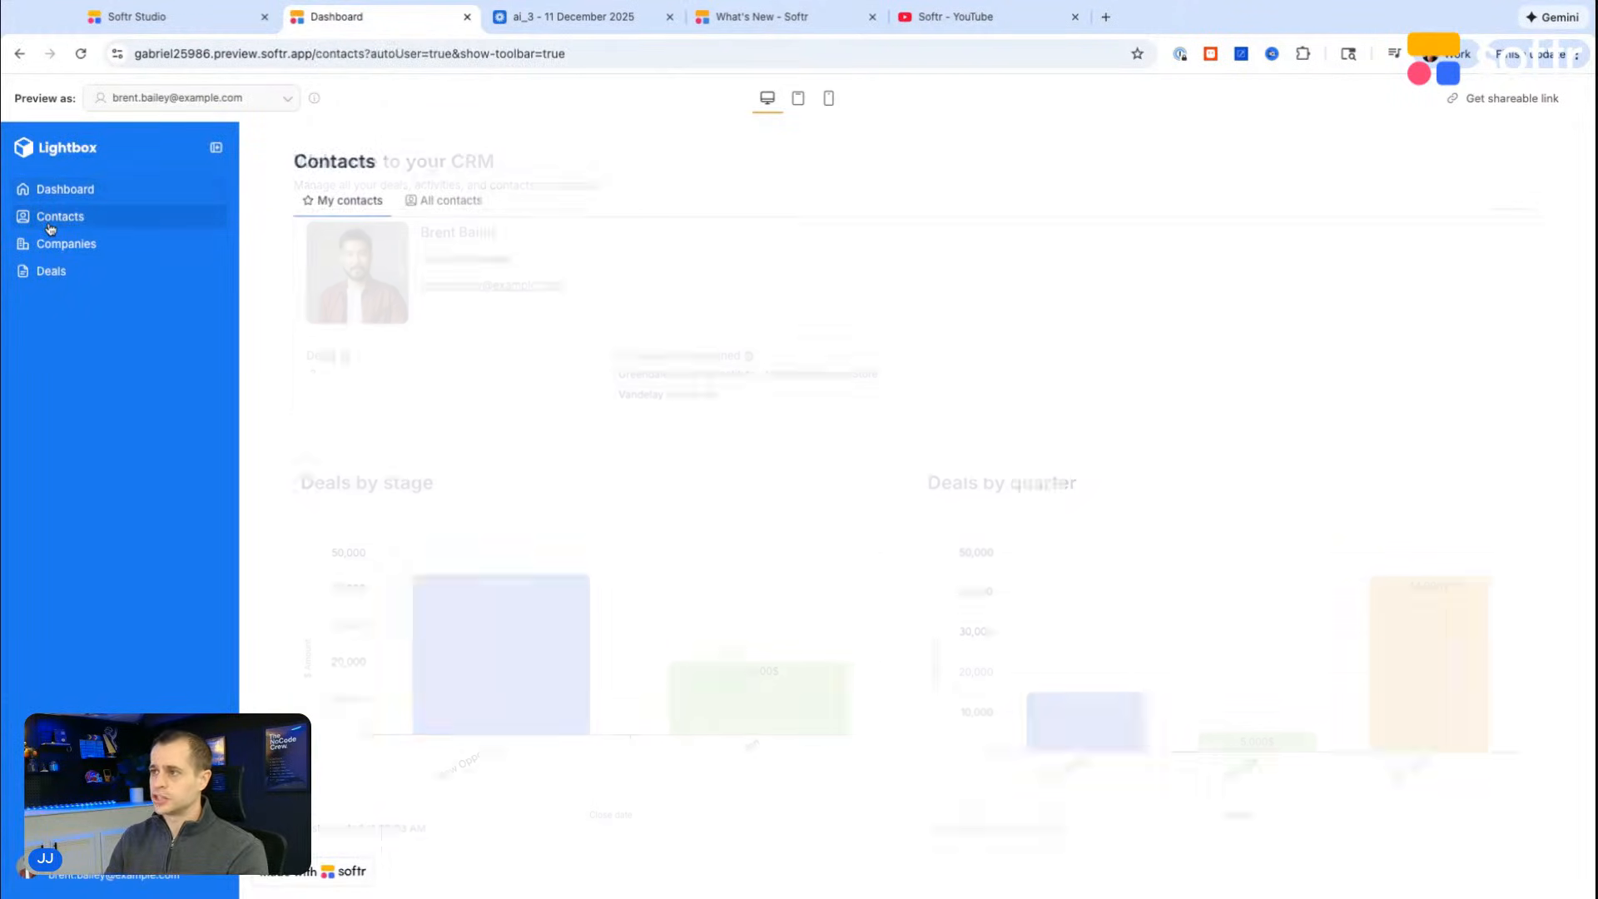
pyautogui.click(67, 248)
pyautogui.click(66, 268)
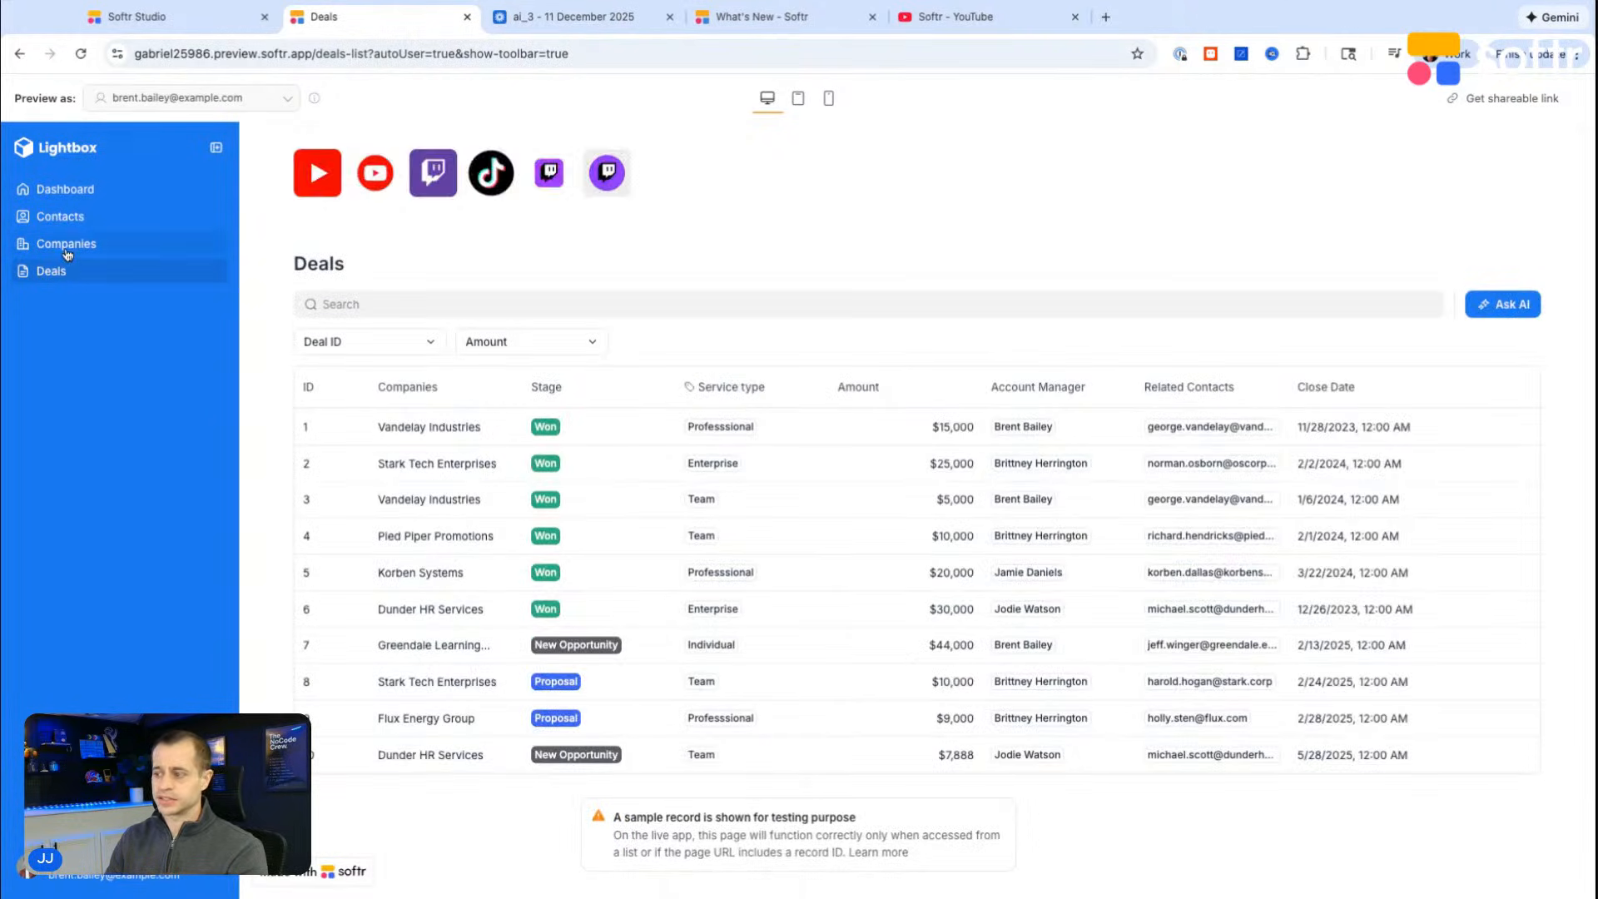
pyautogui.click(67, 246)
pyautogui.click(71, 220)
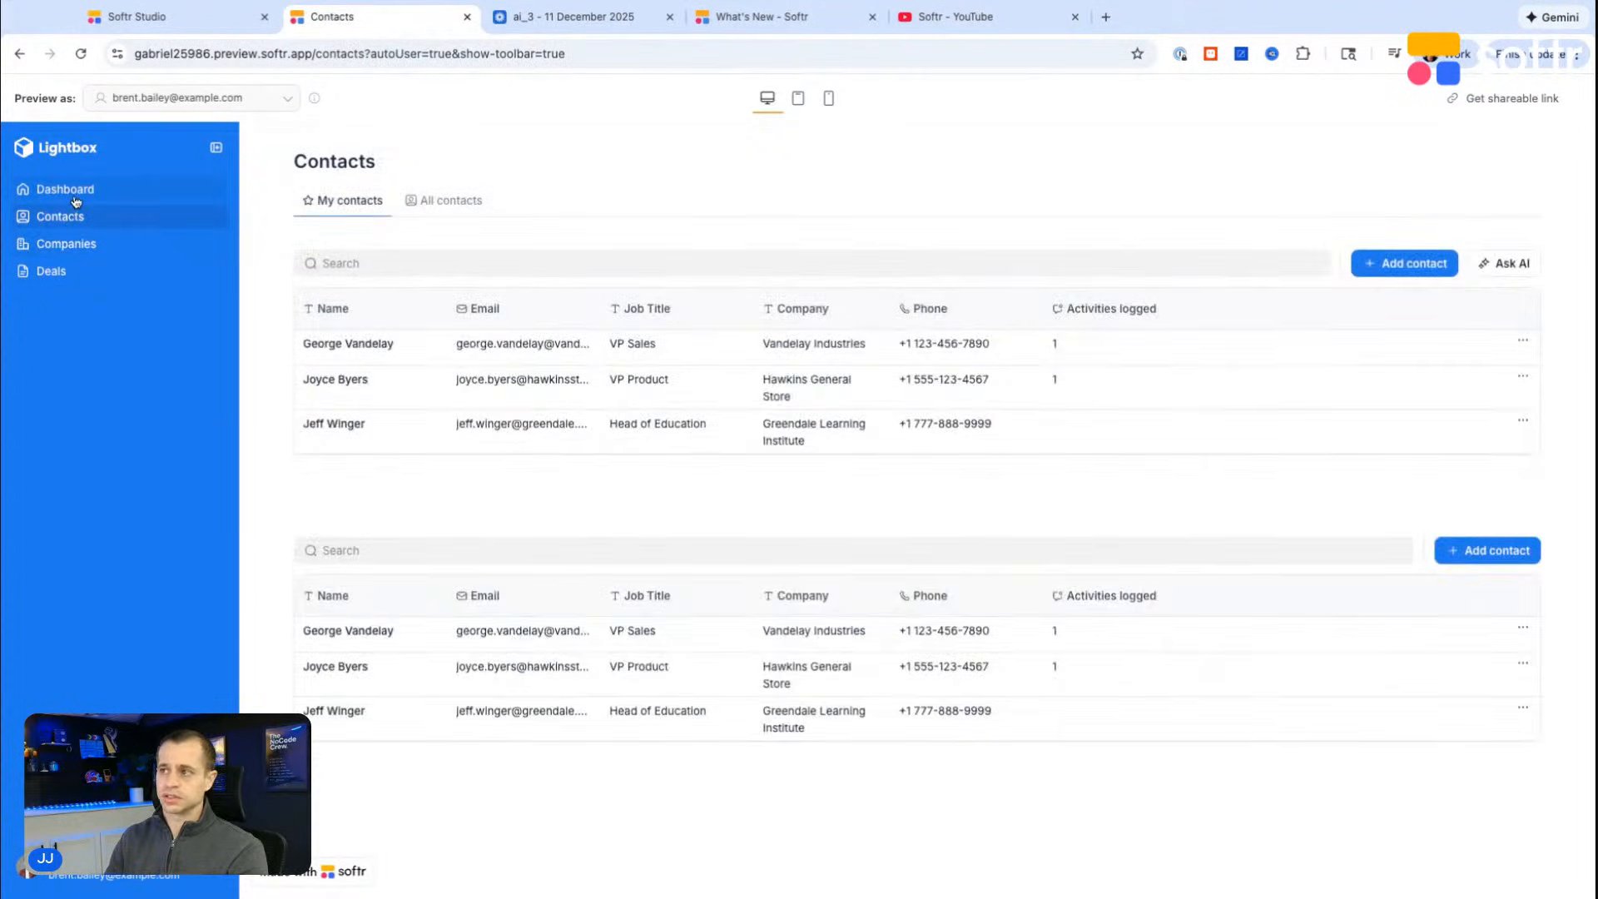
pyautogui.click(74, 193)
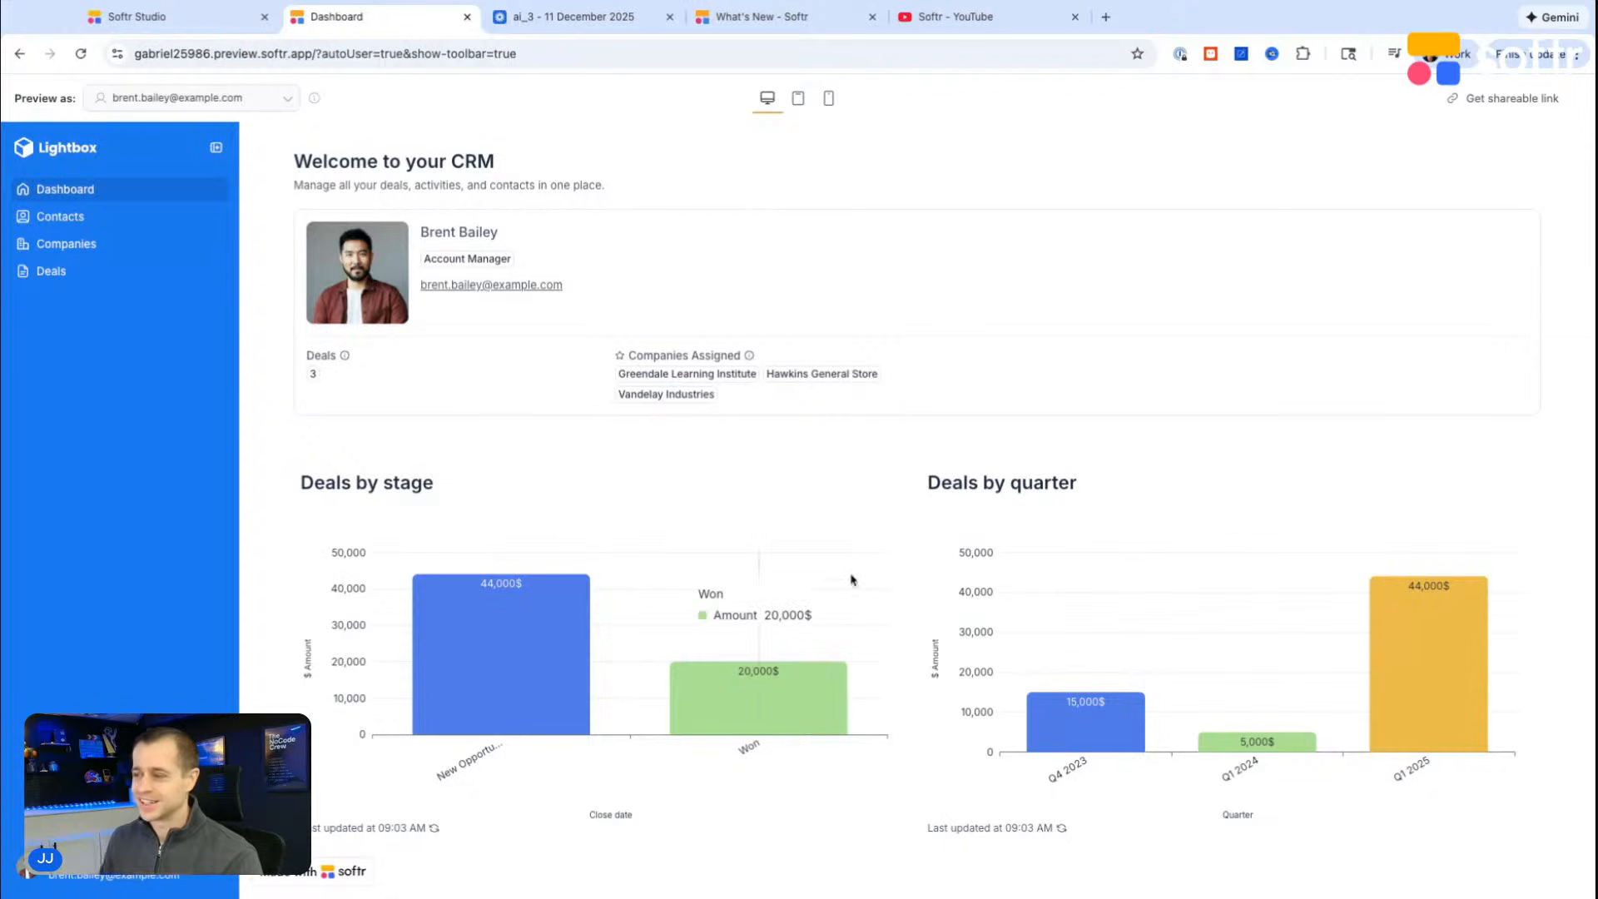
# Step: Collapse and re-expand the preview's navigation sidebar and look over the Dashboard page
pyautogui.click(223, 148)
pyautogui.click(32, 151)
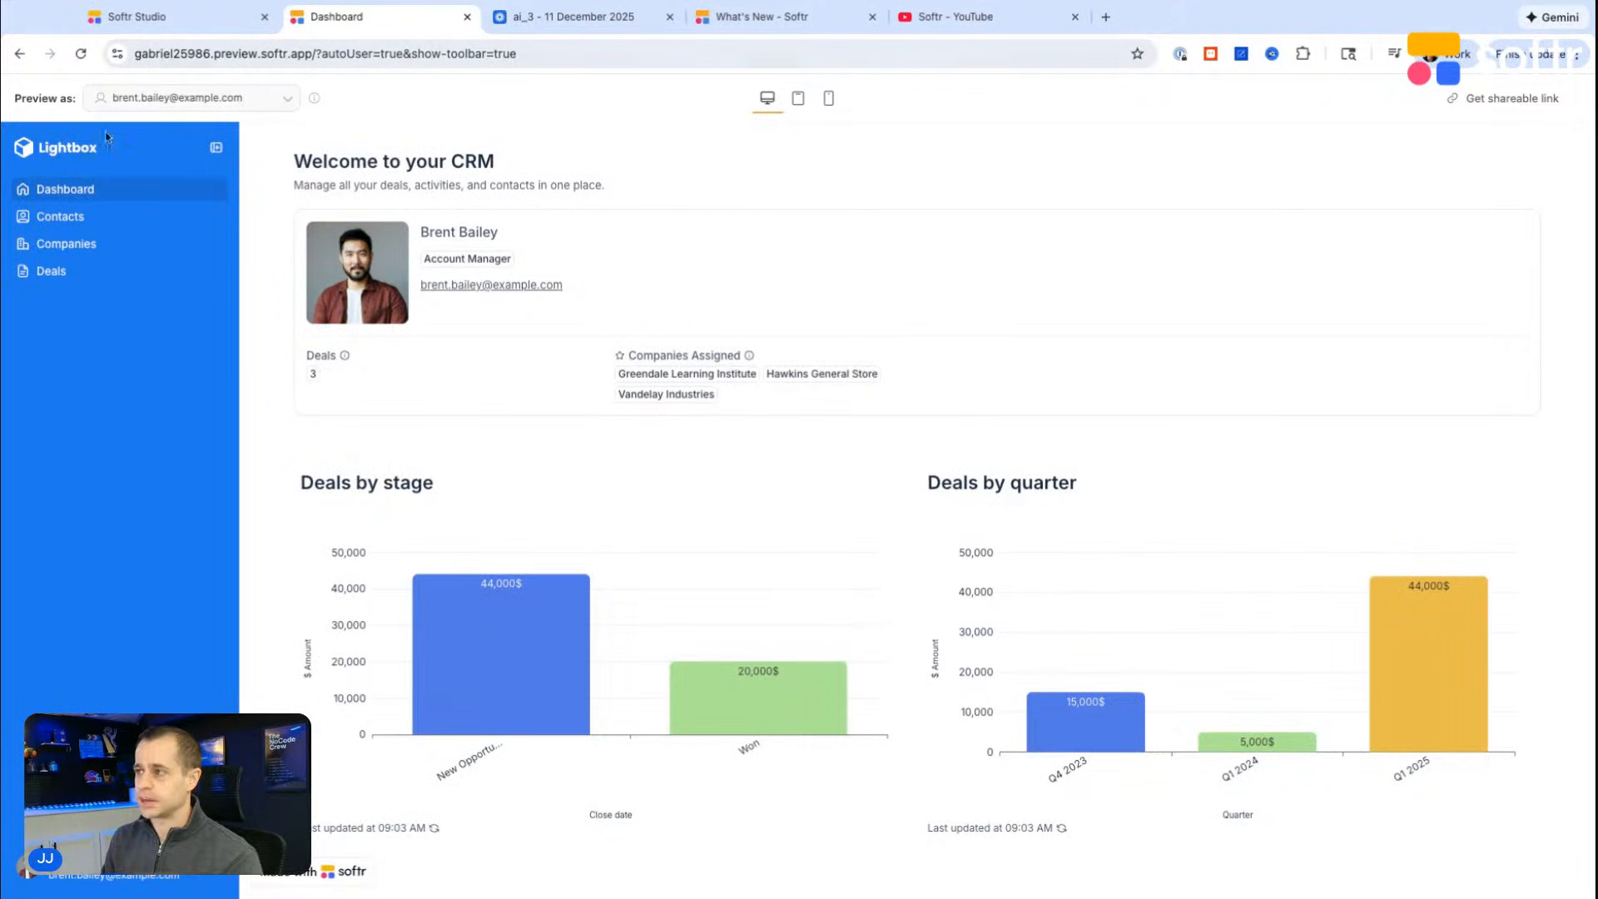
pyautogui.scroll(-3, 289, 552)
pyautogui.scroll(3, 432, 491)
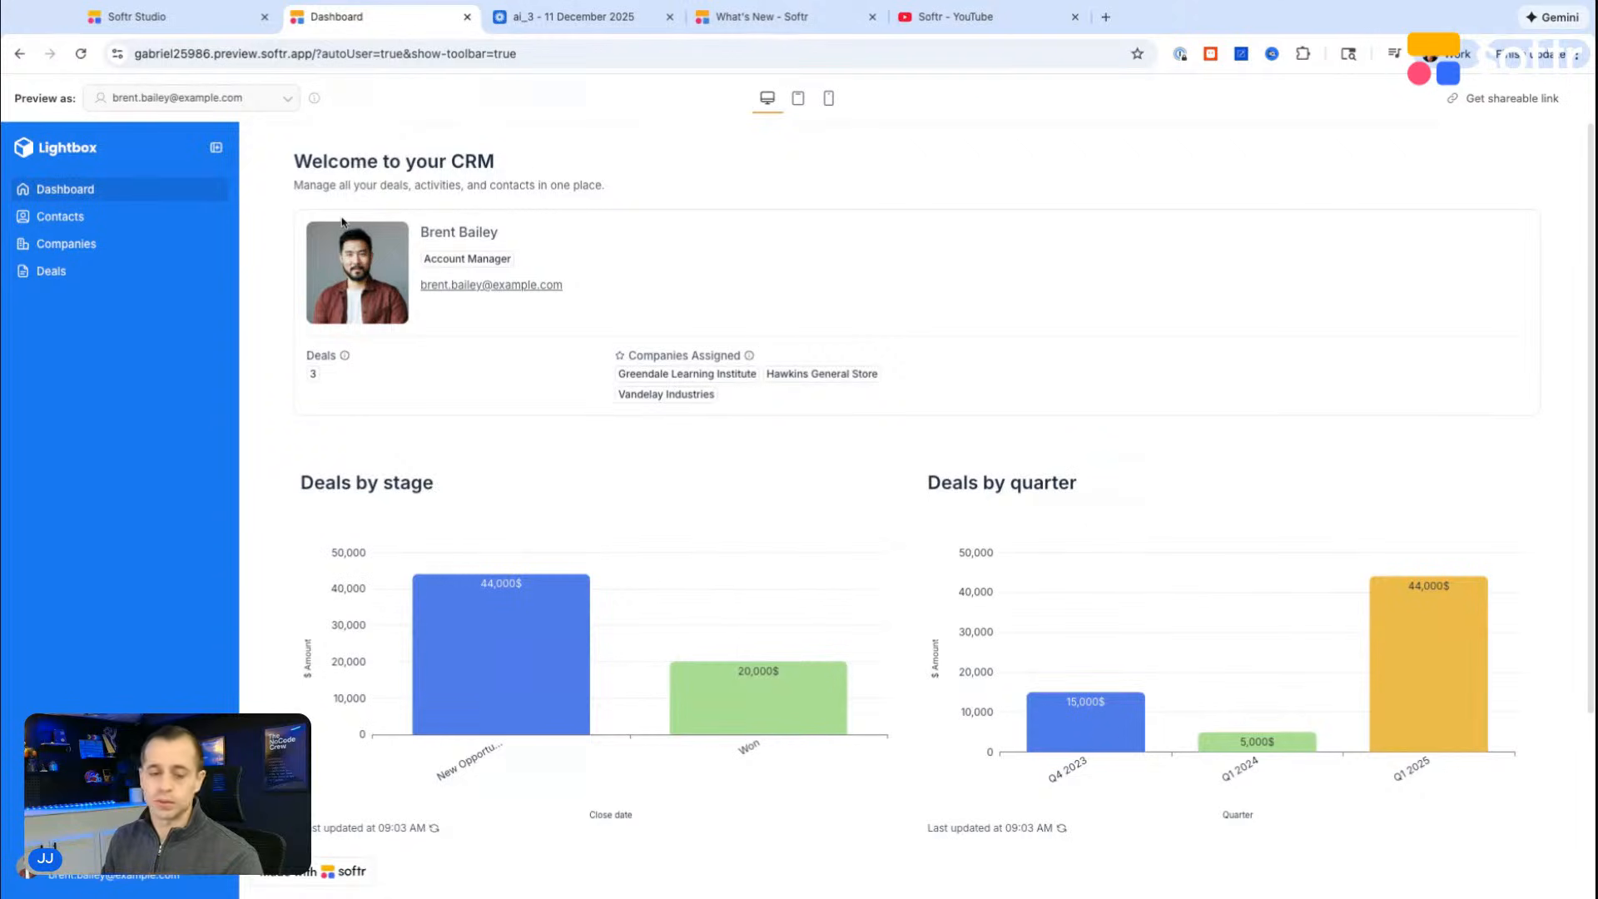
# Step: Switch to Softr's What's New page and read the 12/10/2025 update on conditional coloring in the Calendar block
pyautogui.click(767, 16)
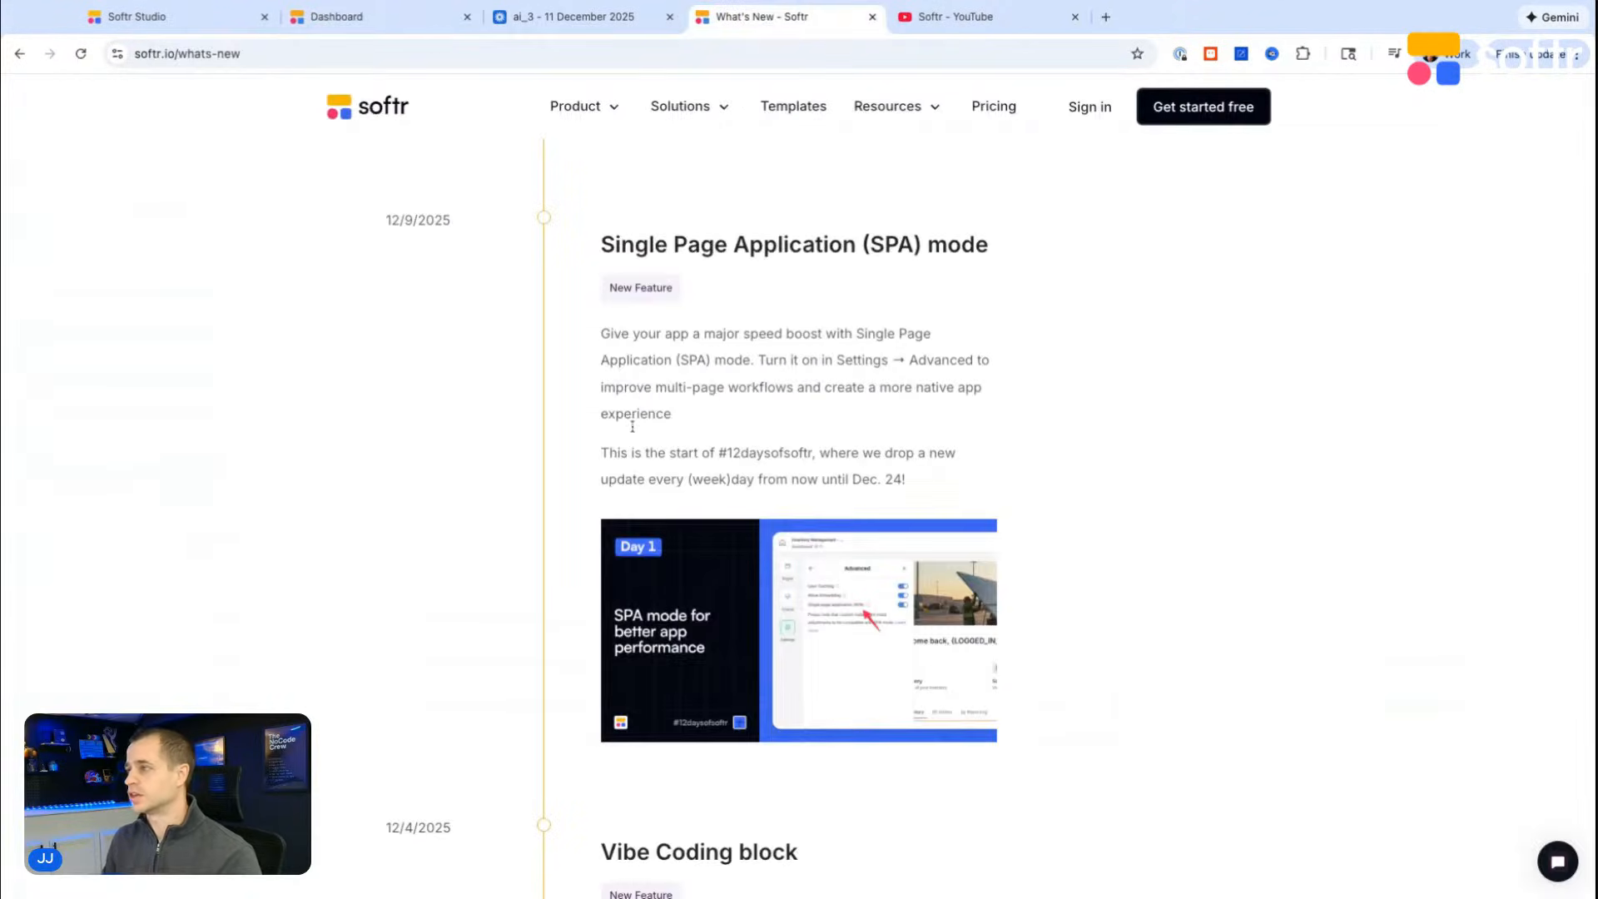
pyautogui.scroll(15, 635, 421)
pyautogui.scroll(-5, 720, 702)
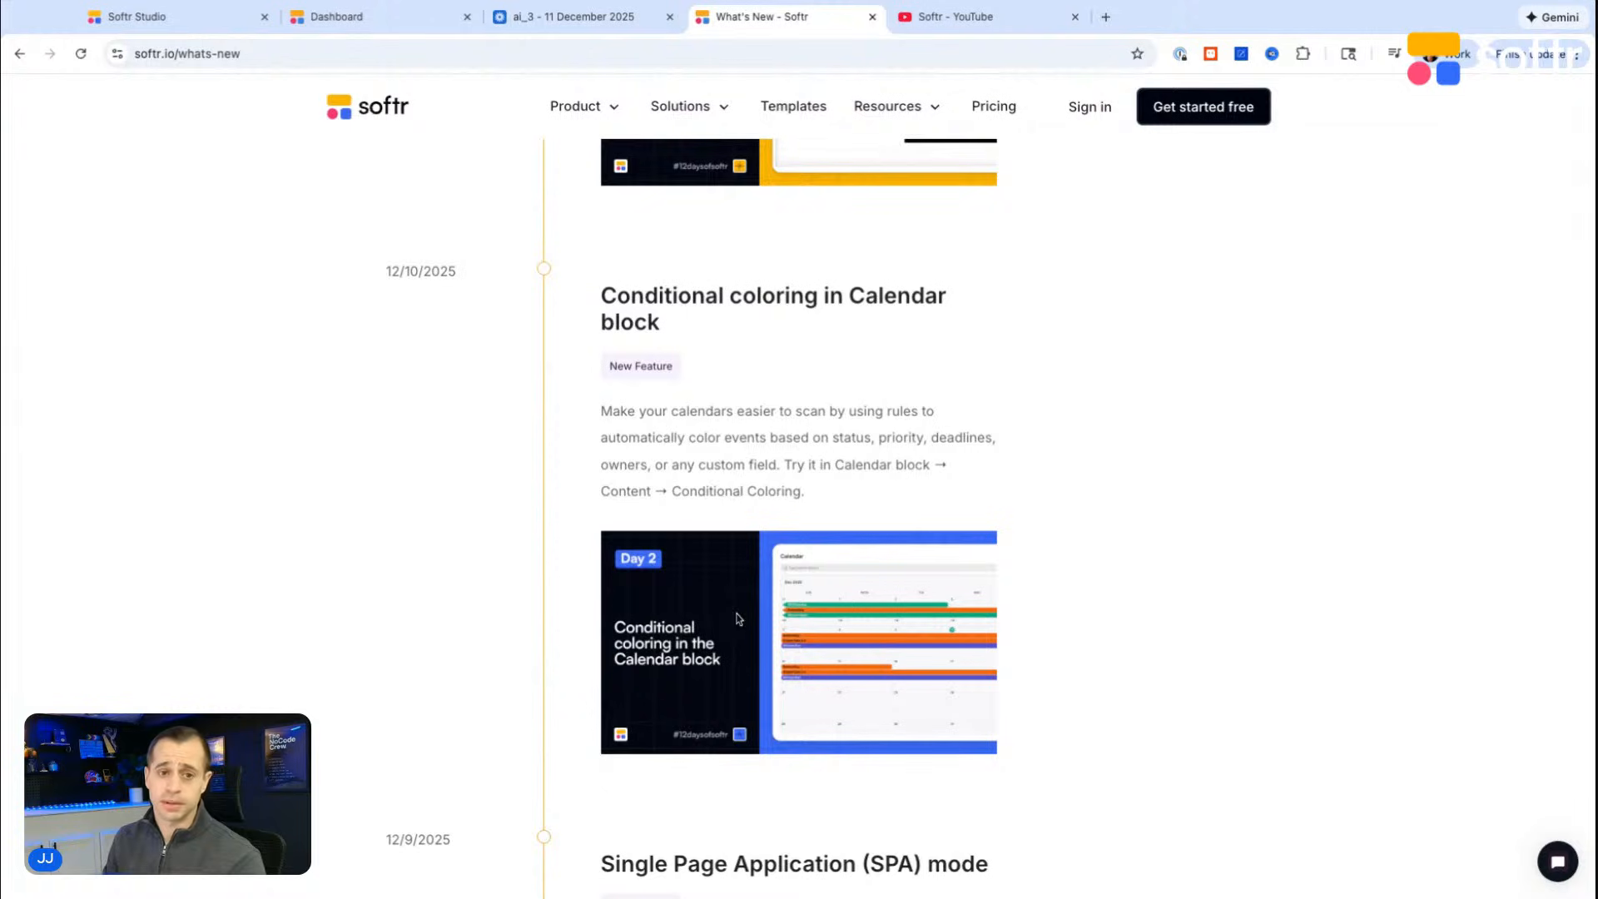
pyautogui.click(260, 57)
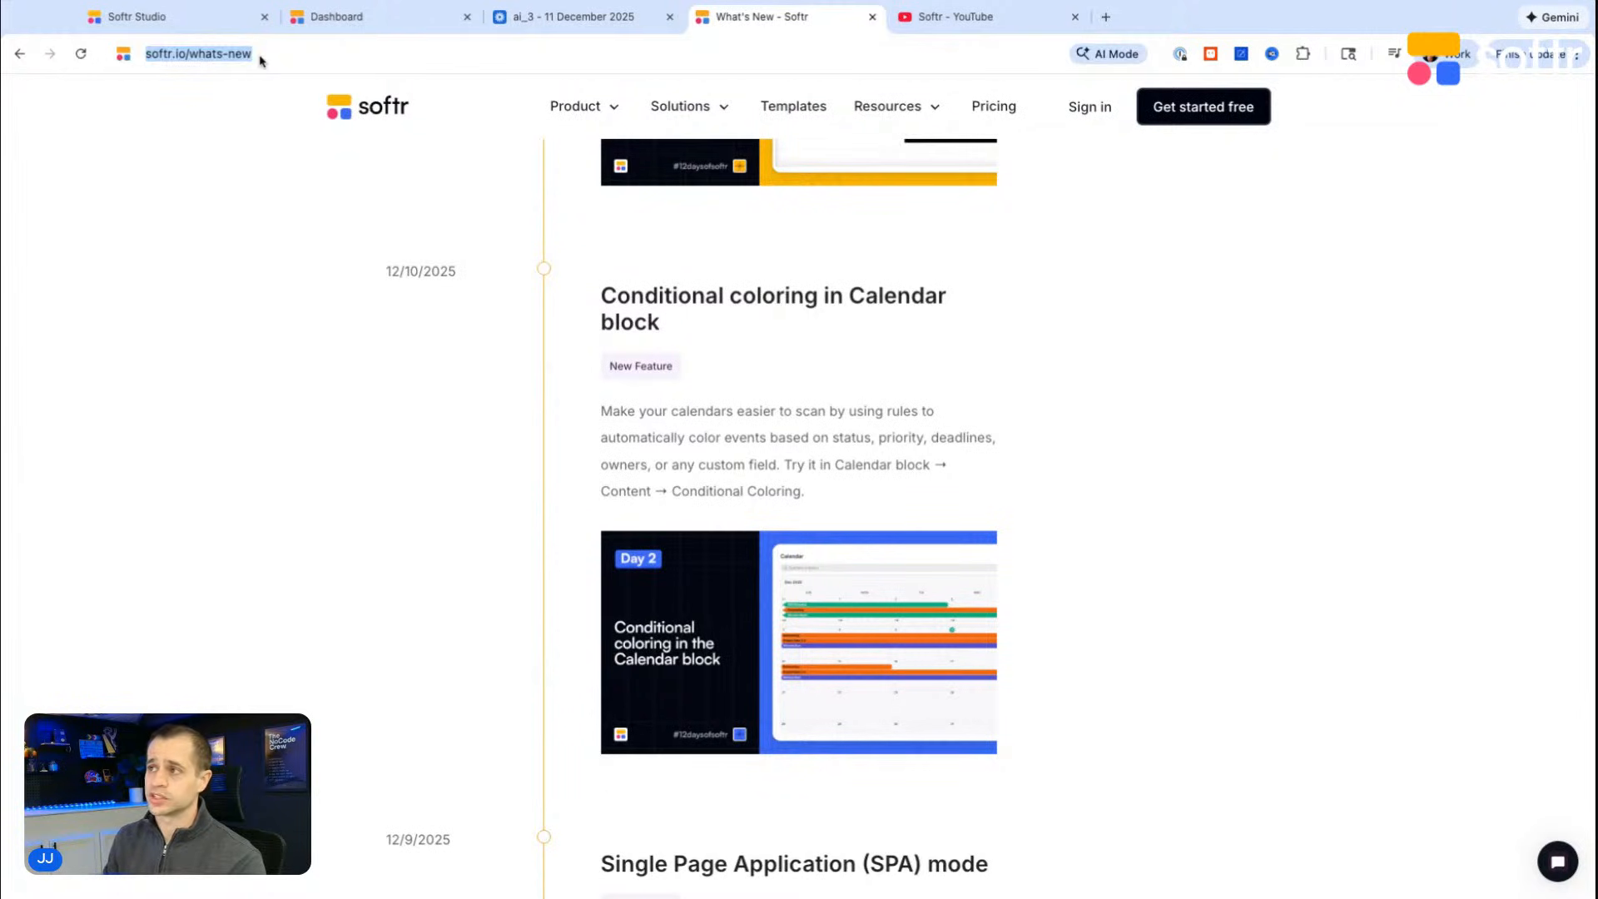
pyautogui.click(291, 473)
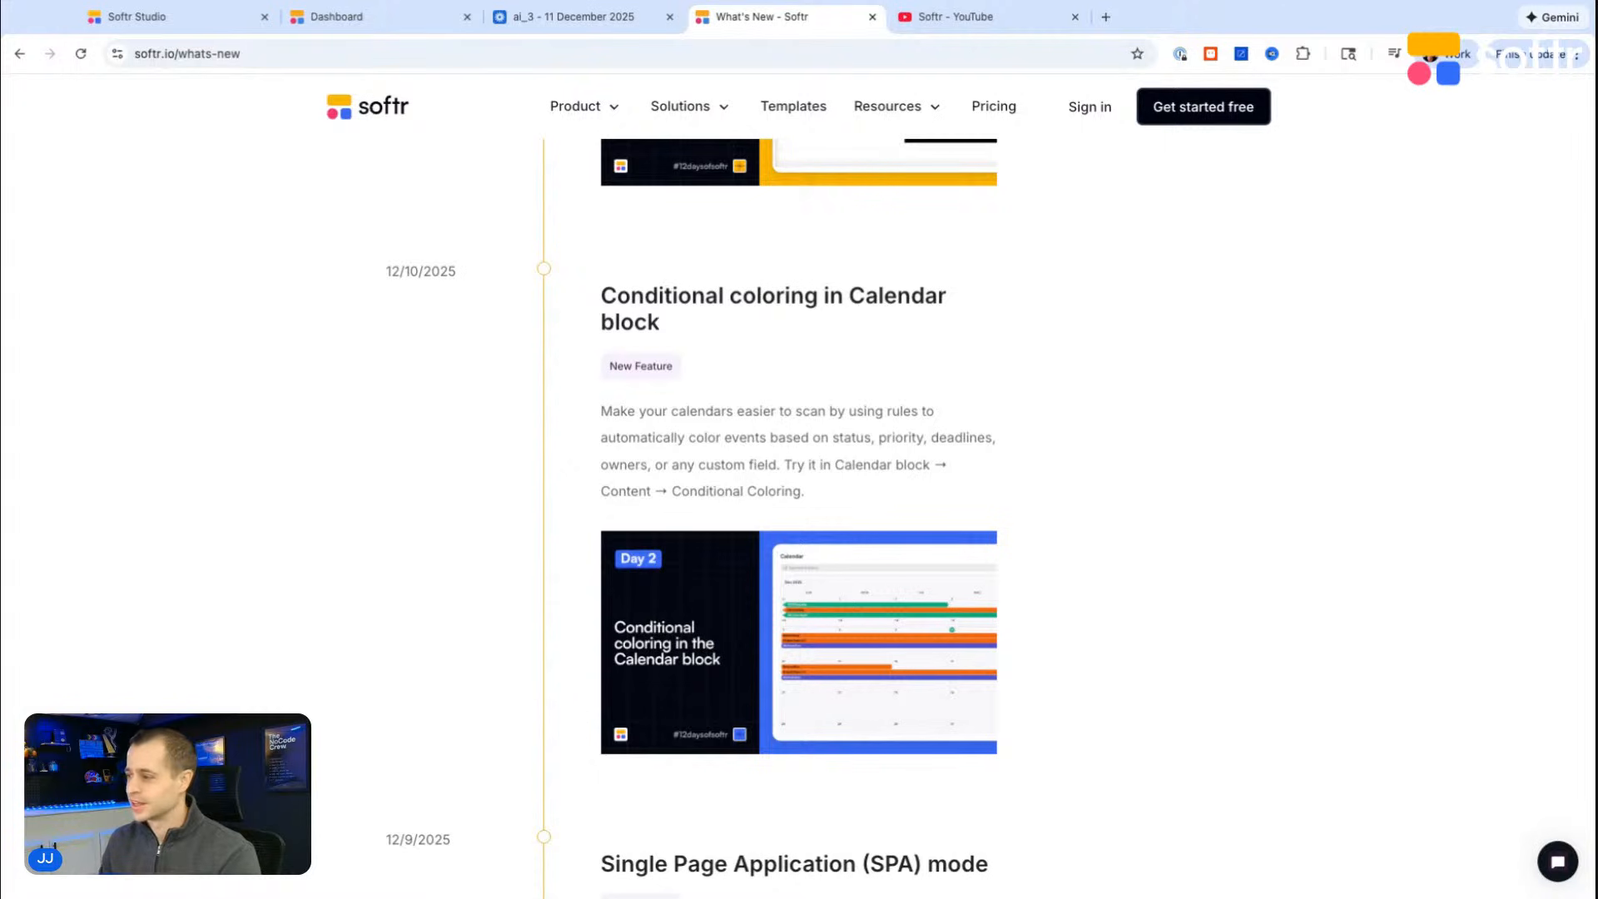
pyautogui.scroll(-1, 718, 606)
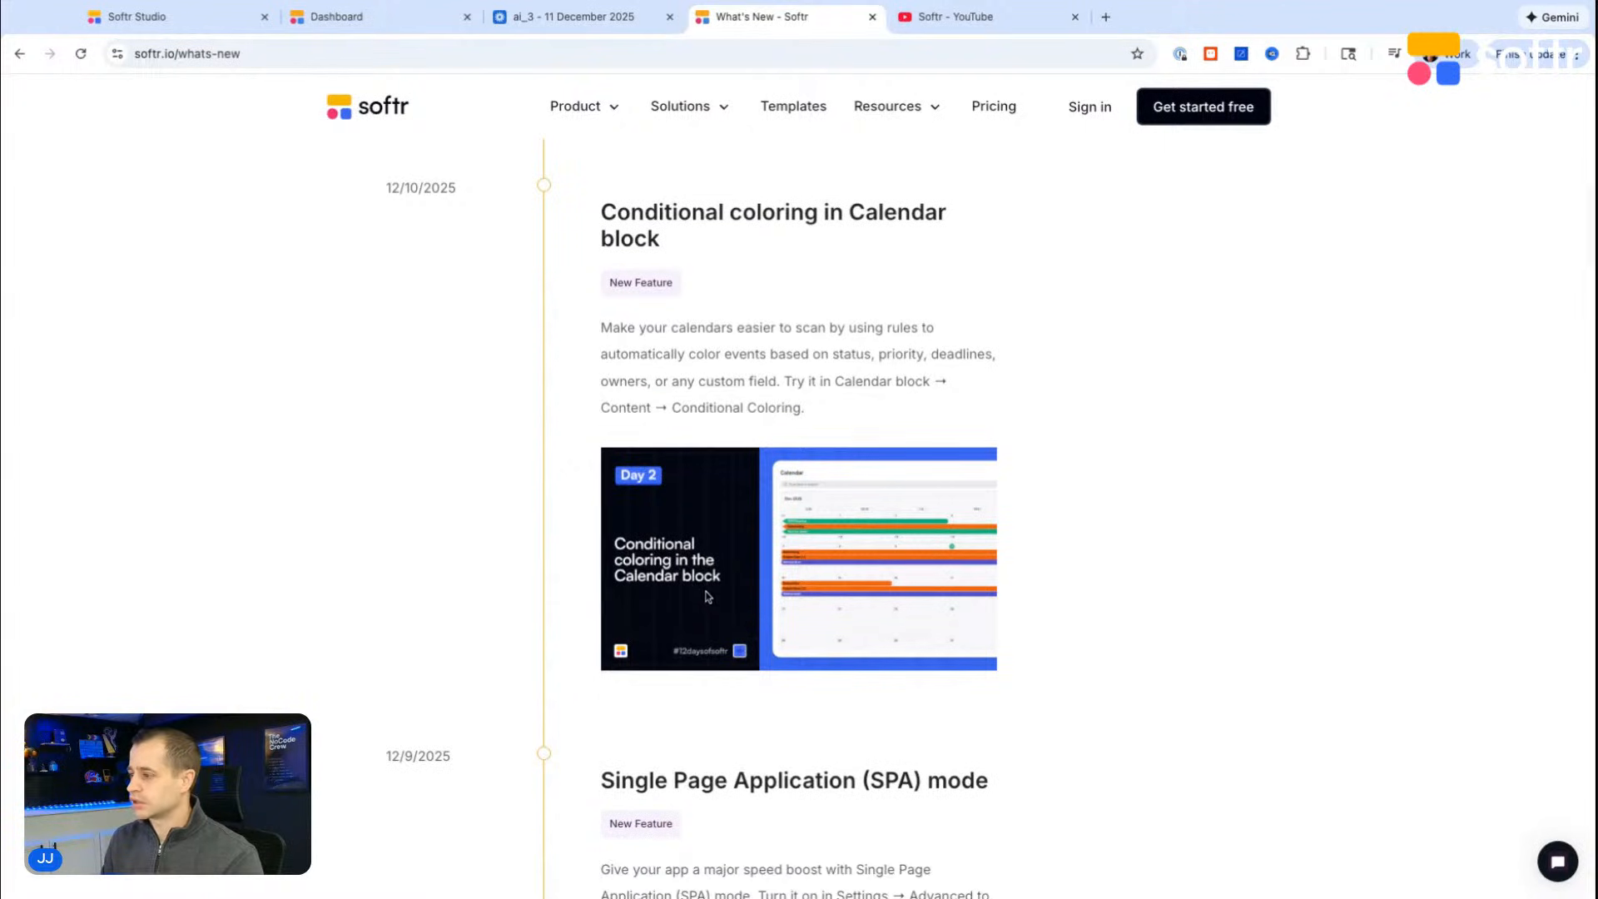
# Step: Return to Softr Studio and open the Log Activity page in the editor
pyautogui.click(200, 18)
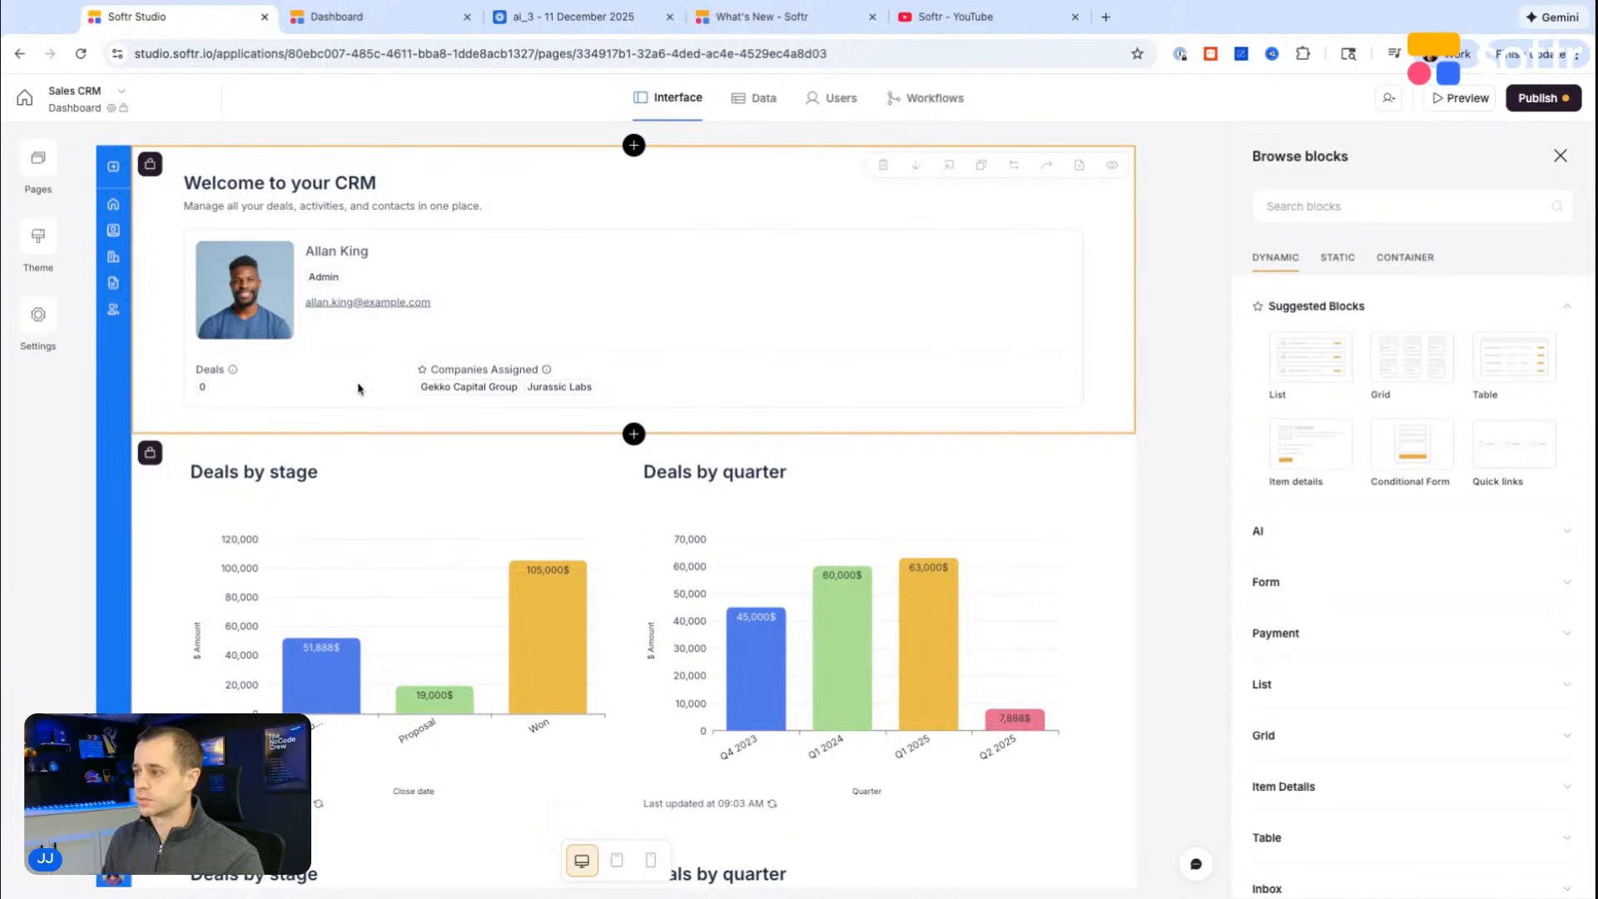
pyautogui.scroll(-1, 400, 391)
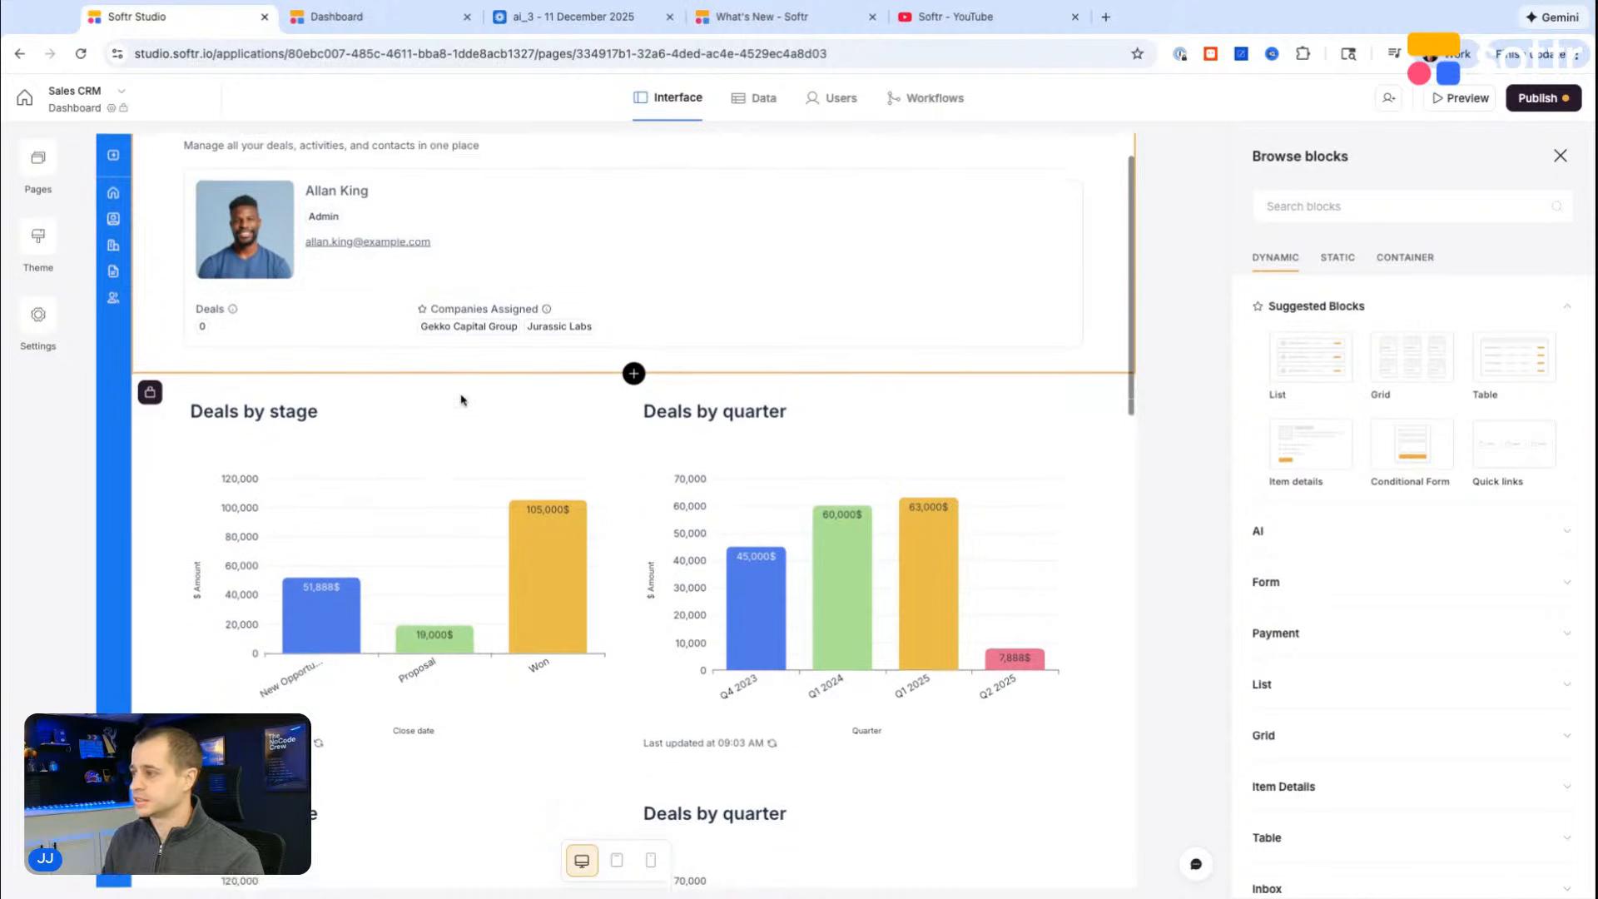
pyautogui.click(38, 162)
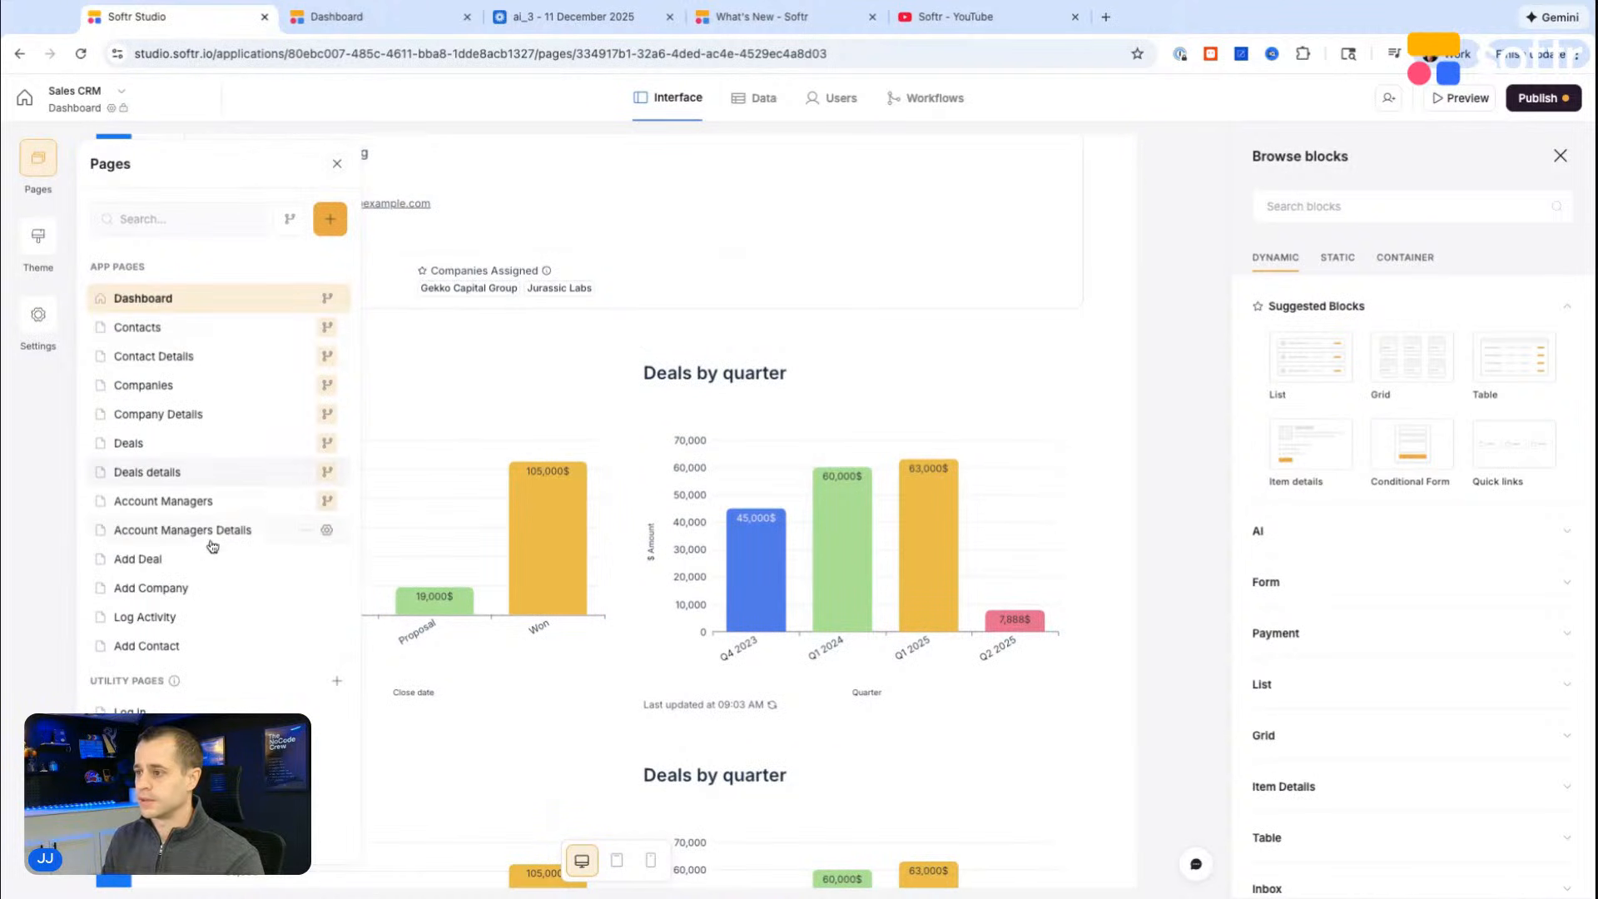
pyautogui.click(198, 622)
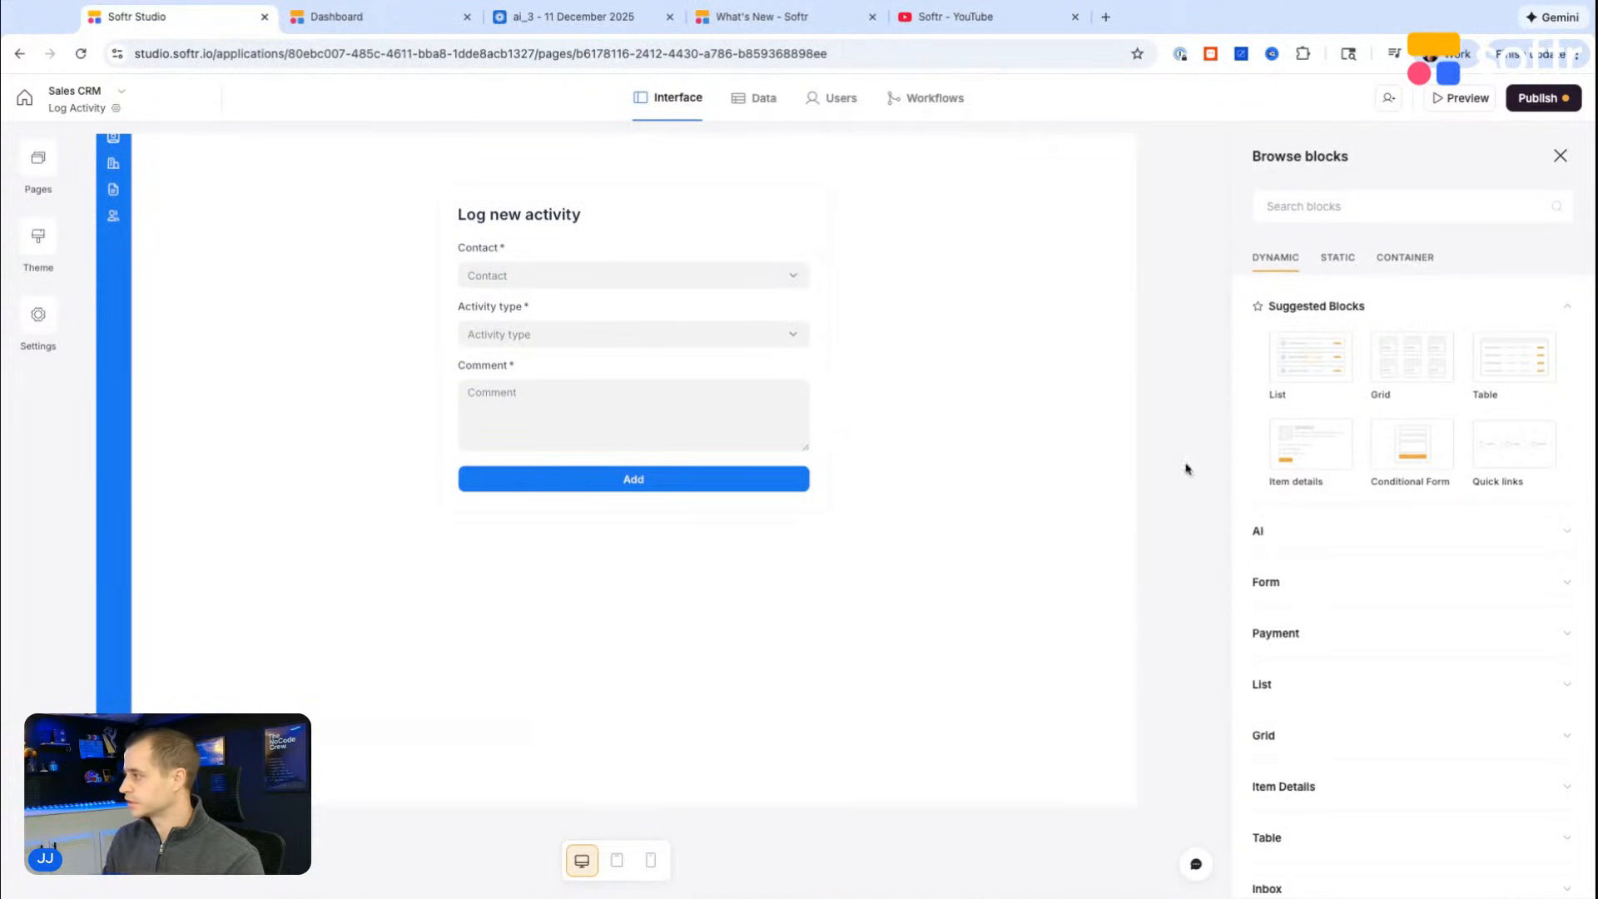
# Step: Find the Calendar blocks and add the Month calendar block to the Log Activity page
pyautogui.click(1350, 209)
pyautogui.write('cal')
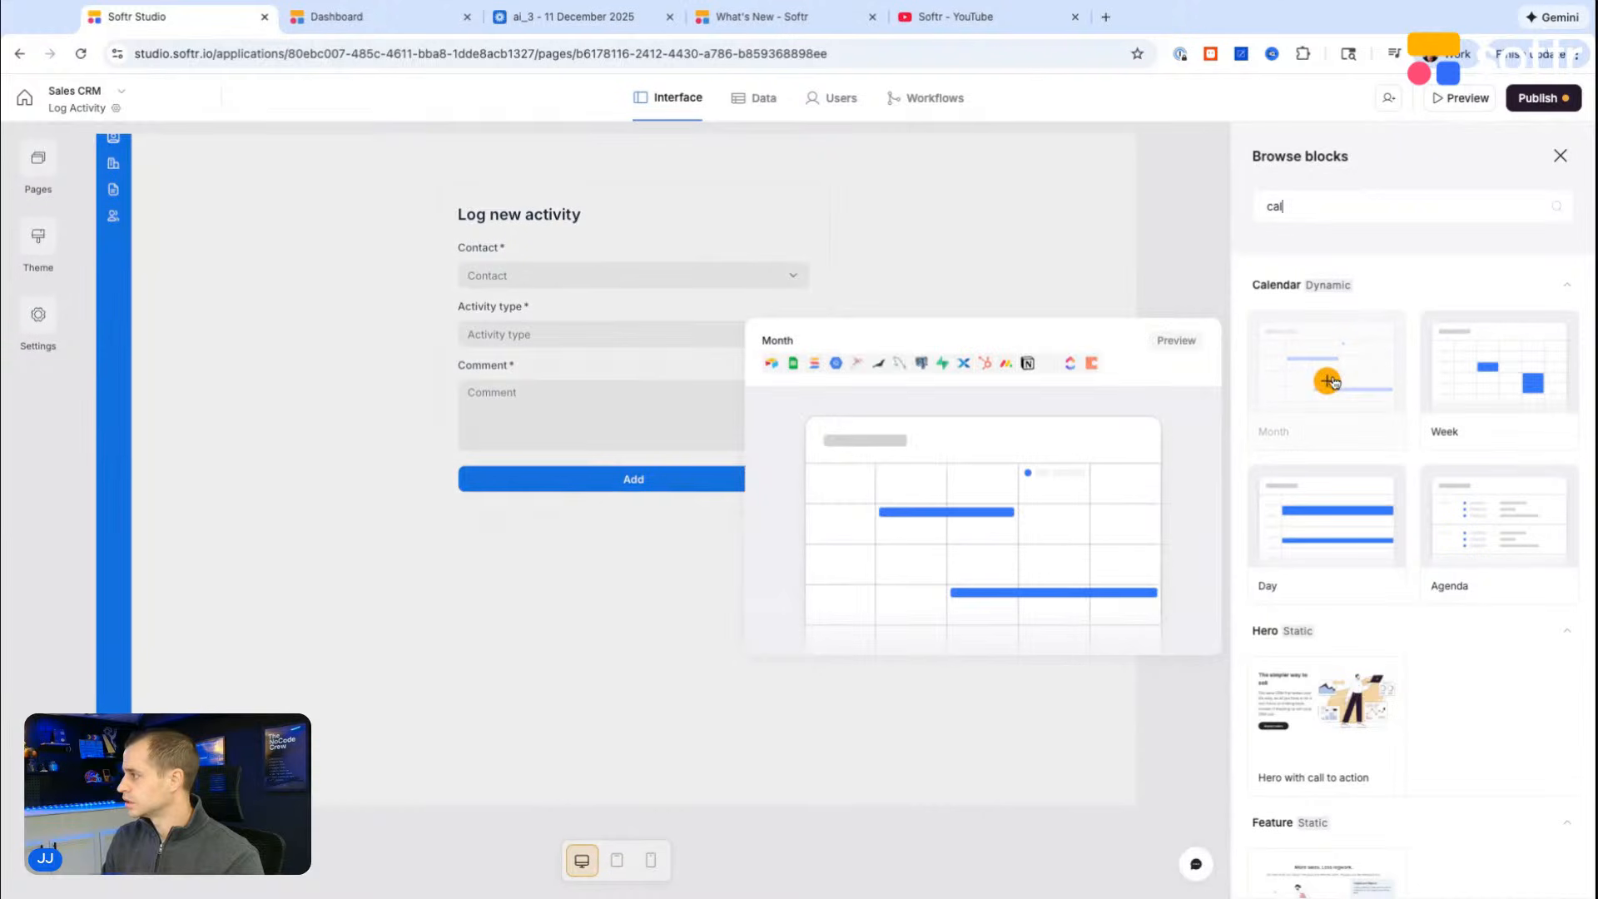
pyautogui.click(1326, 380)
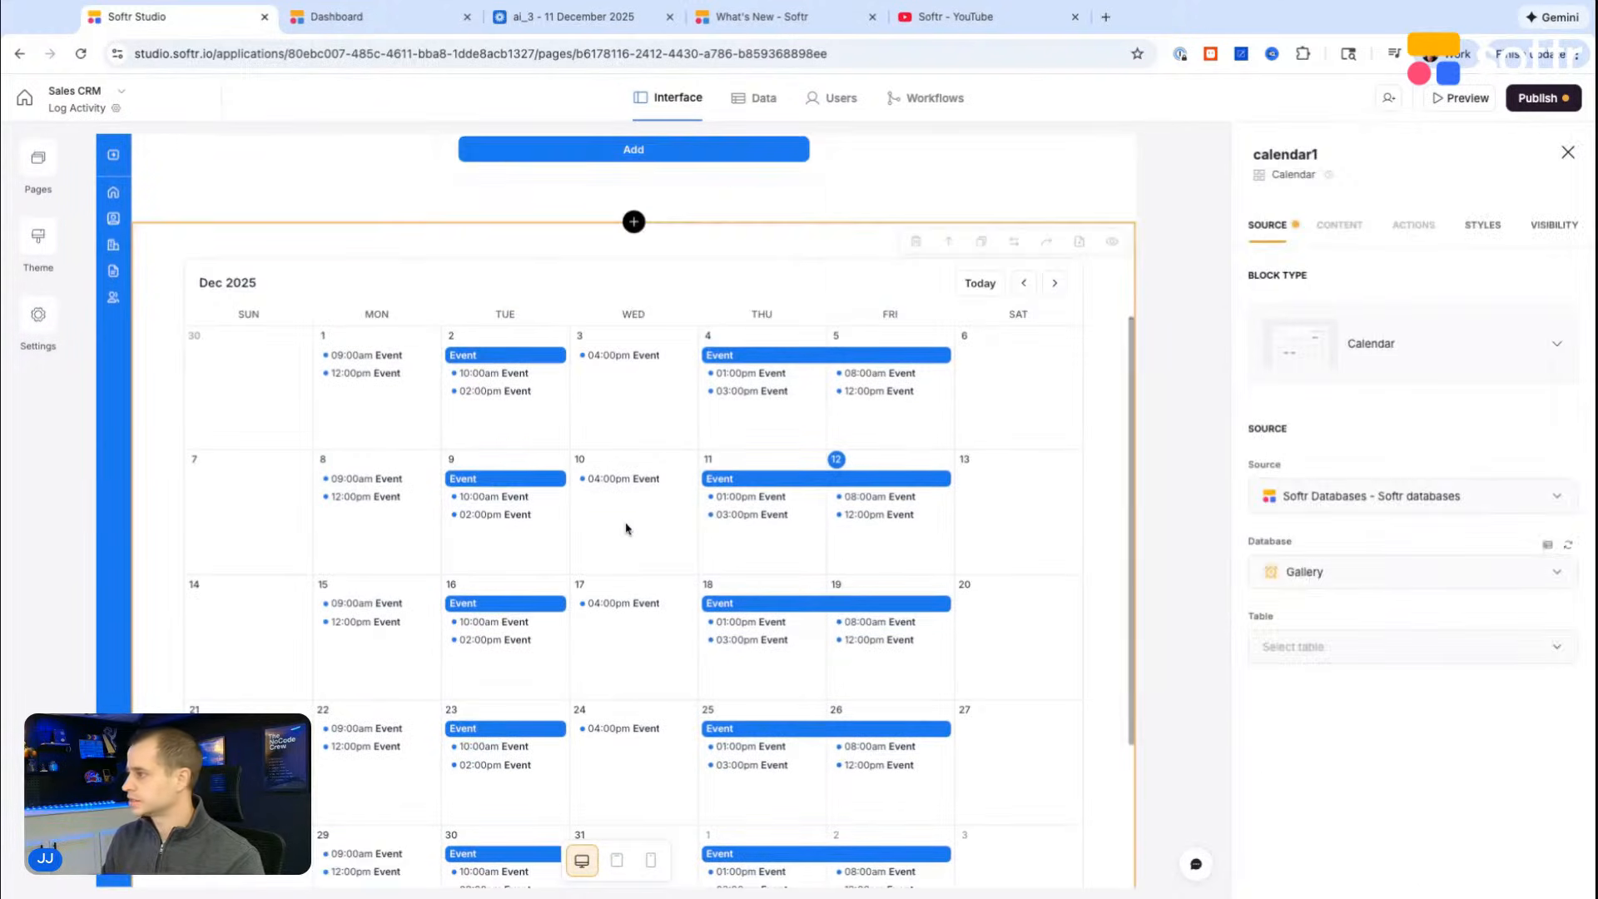
# Step: Check which database and table the Log new activity form sends its responses to
pyautogui.click(1308, 573)
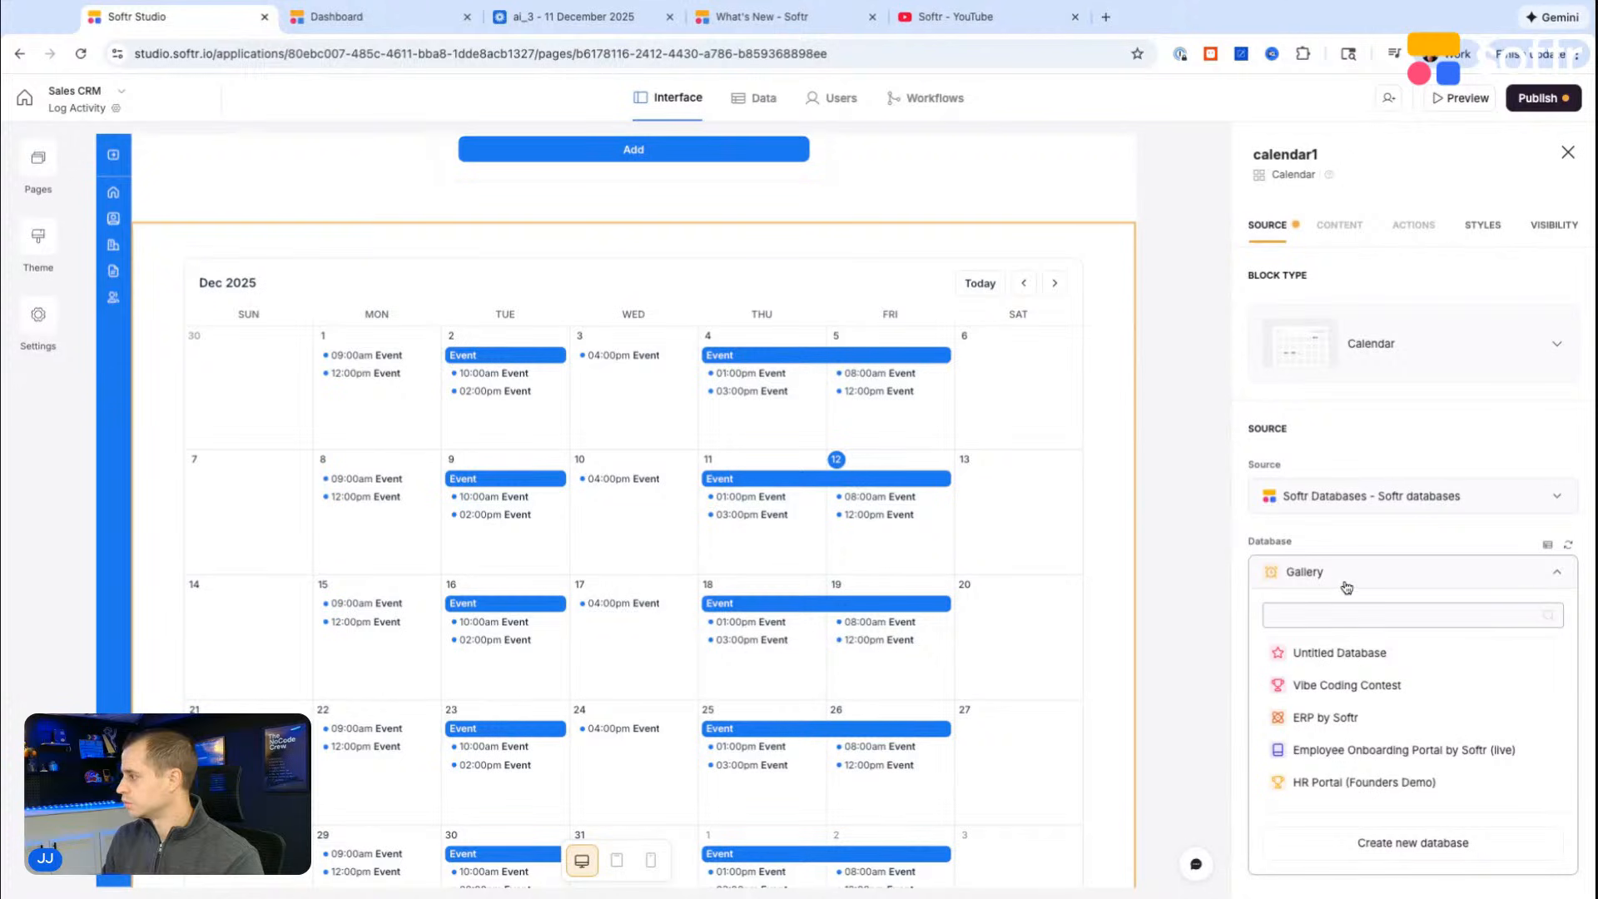
pyautogui.scroll(4, 763, 328)
pyautogui.click(877, 358)
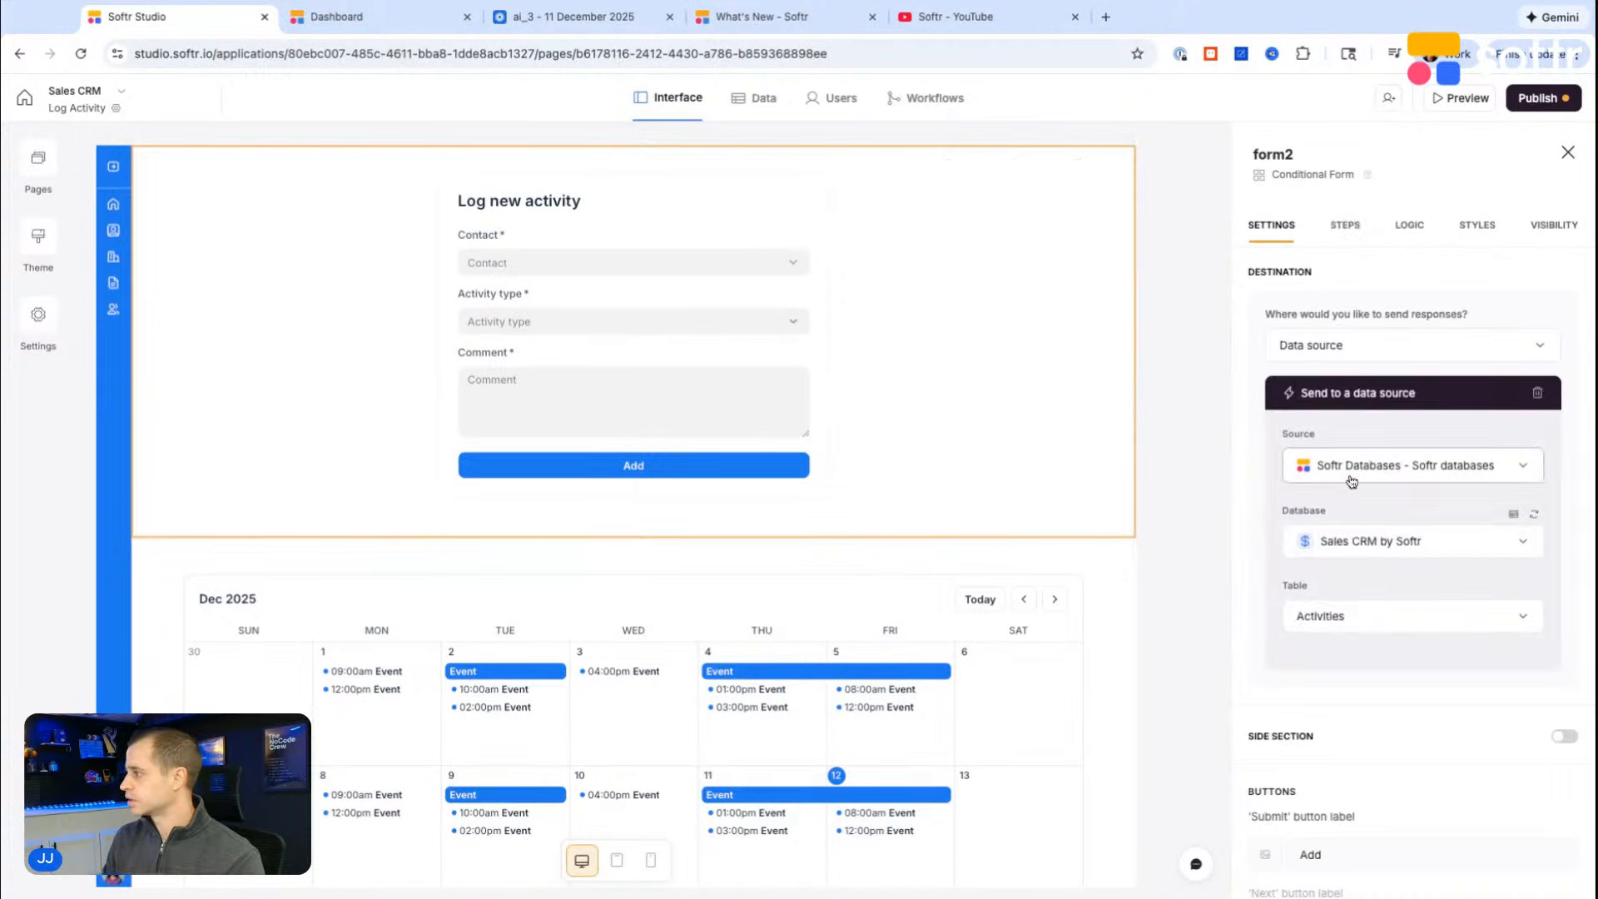
# Step: Connect the calendar block to the Activities table of the Sales CRM by Softr database
pyautogui.click(781, 712)
pyautogui.click(1330, 573)
pyautogui.write('sakes')
pyautogui.press('BackSpace')
pyautogui.press('BackSpace')
pyautogui.press('BackSpace')
pyautogui.write('le')
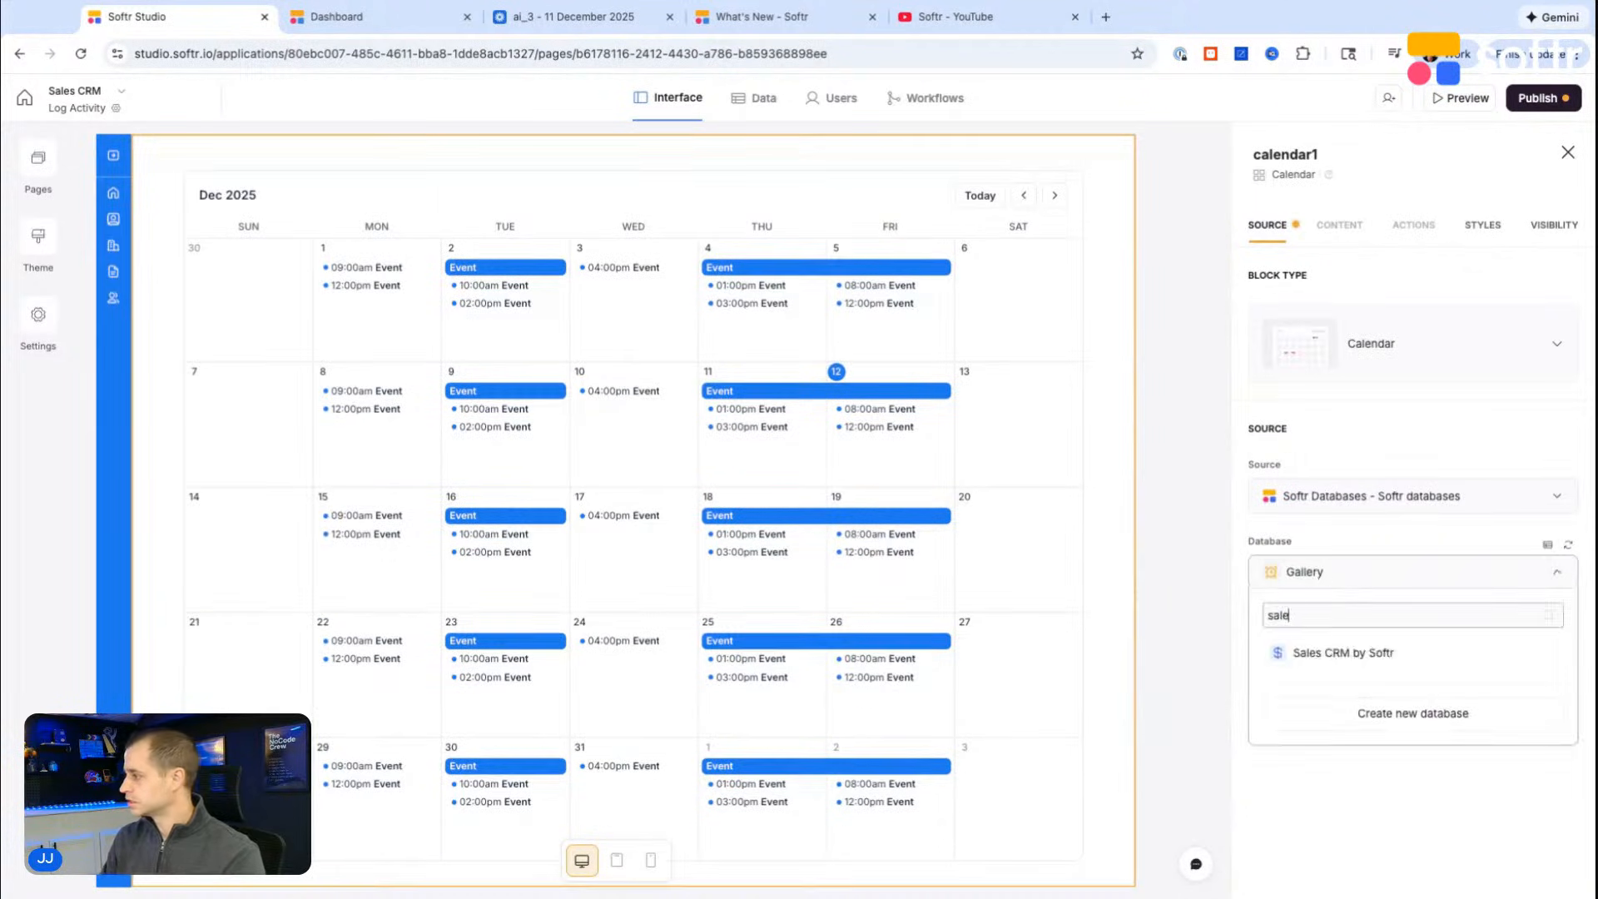
pyautogui.click(1365, 653)
pyautogui.click(1364, 647)
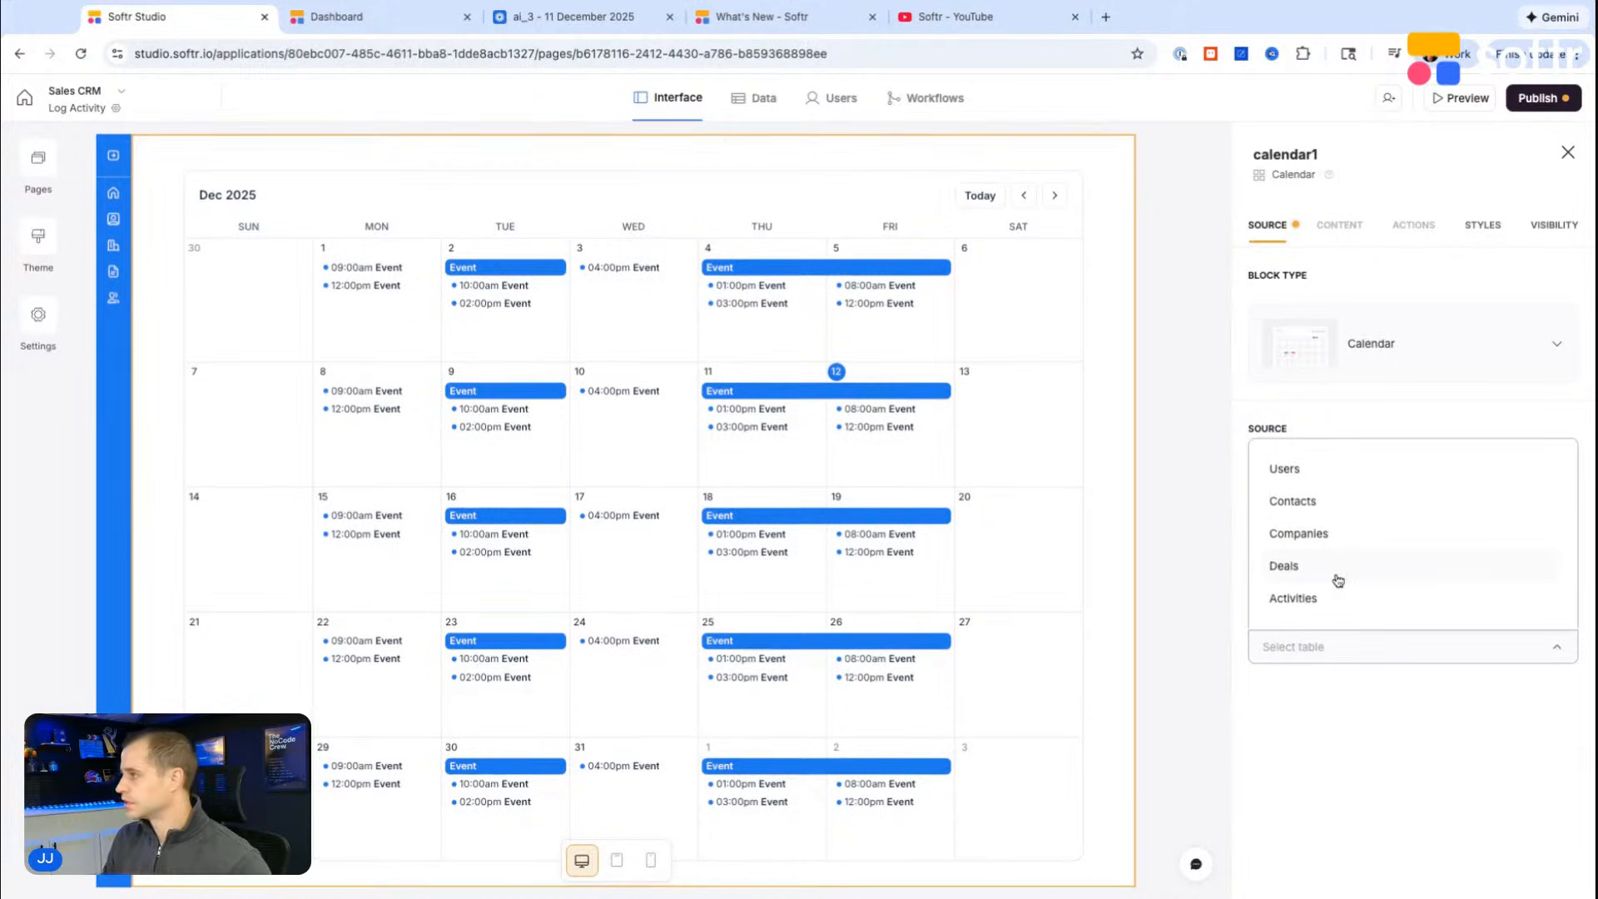
pyautogui.click(1326, 599)
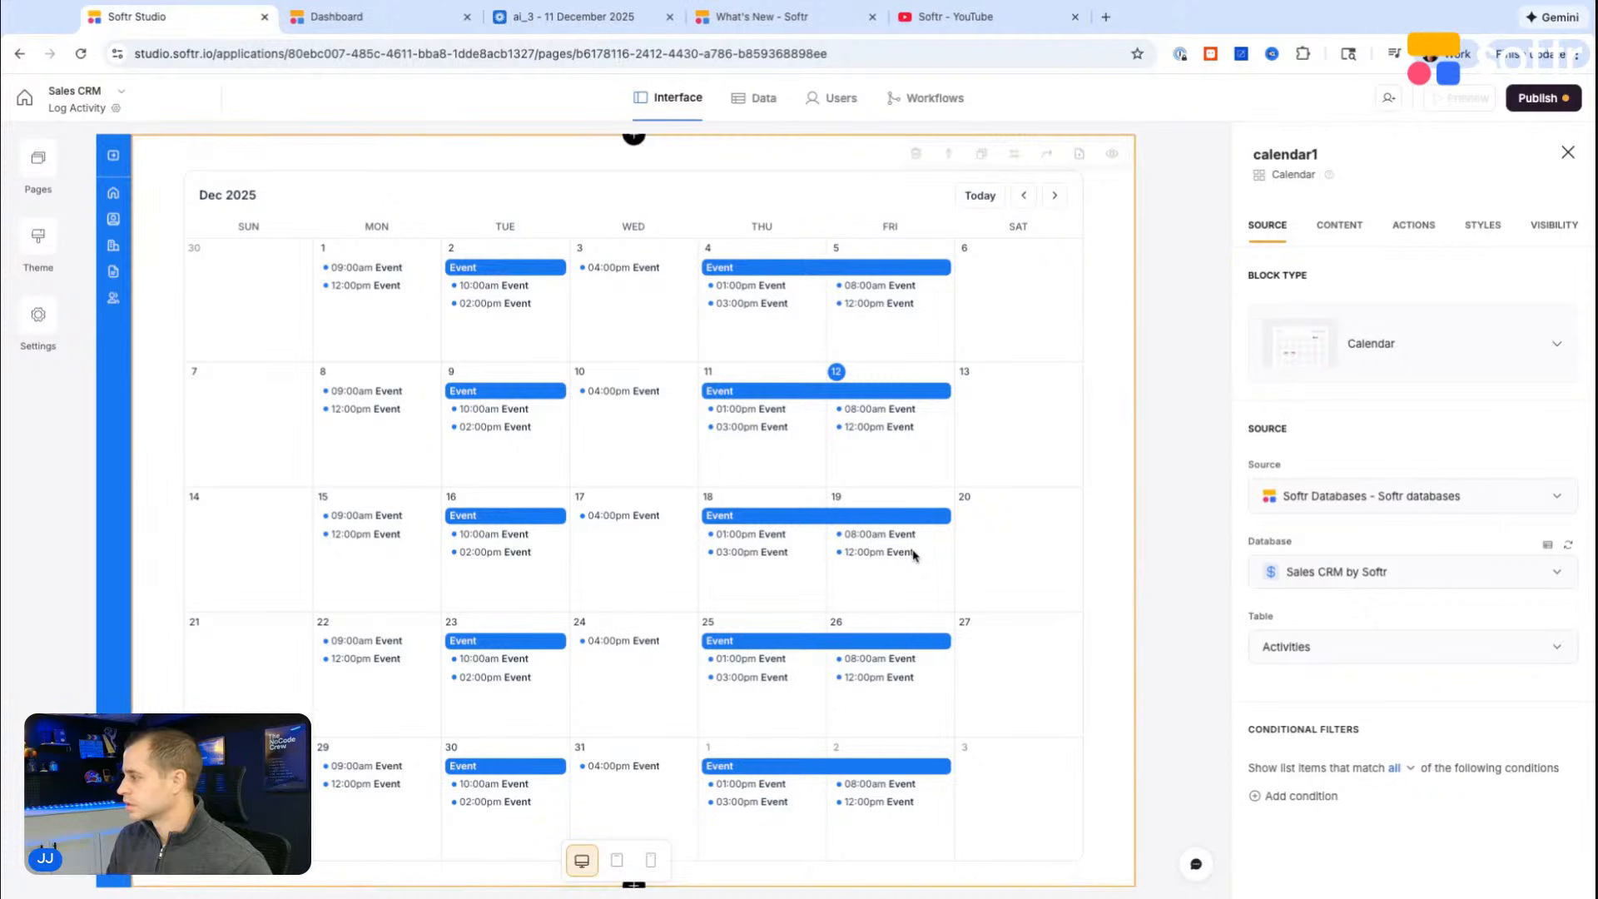
# Step: Set the calendar's event title to the Name (from Contacts) field
pyautogui.click(1342, 227)
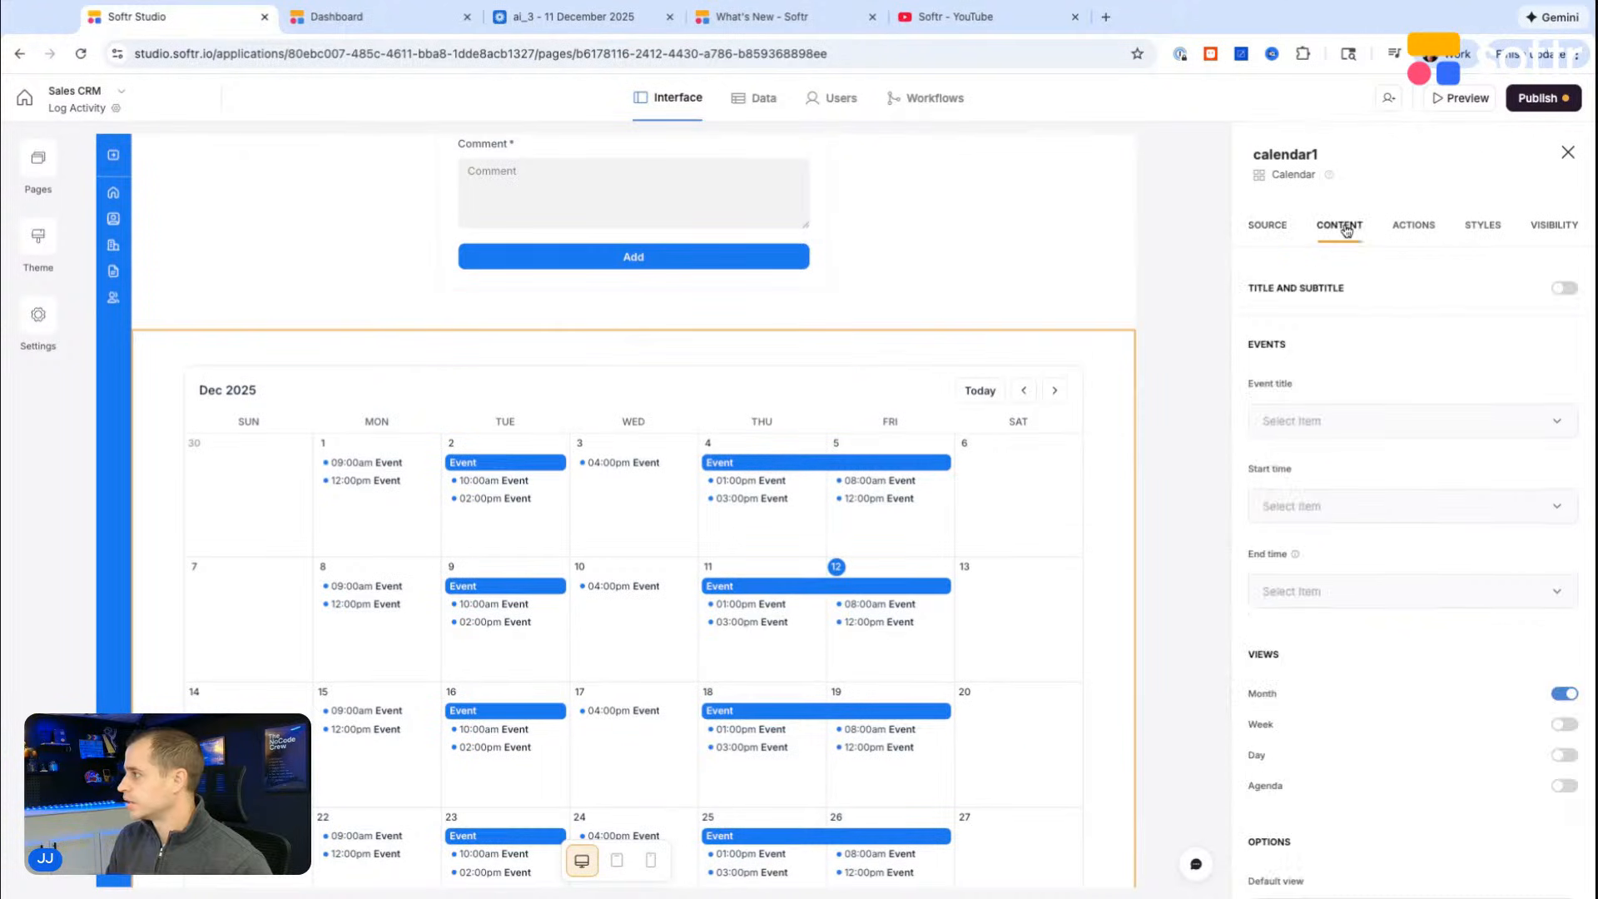
pyautogui.click(1326, 422)
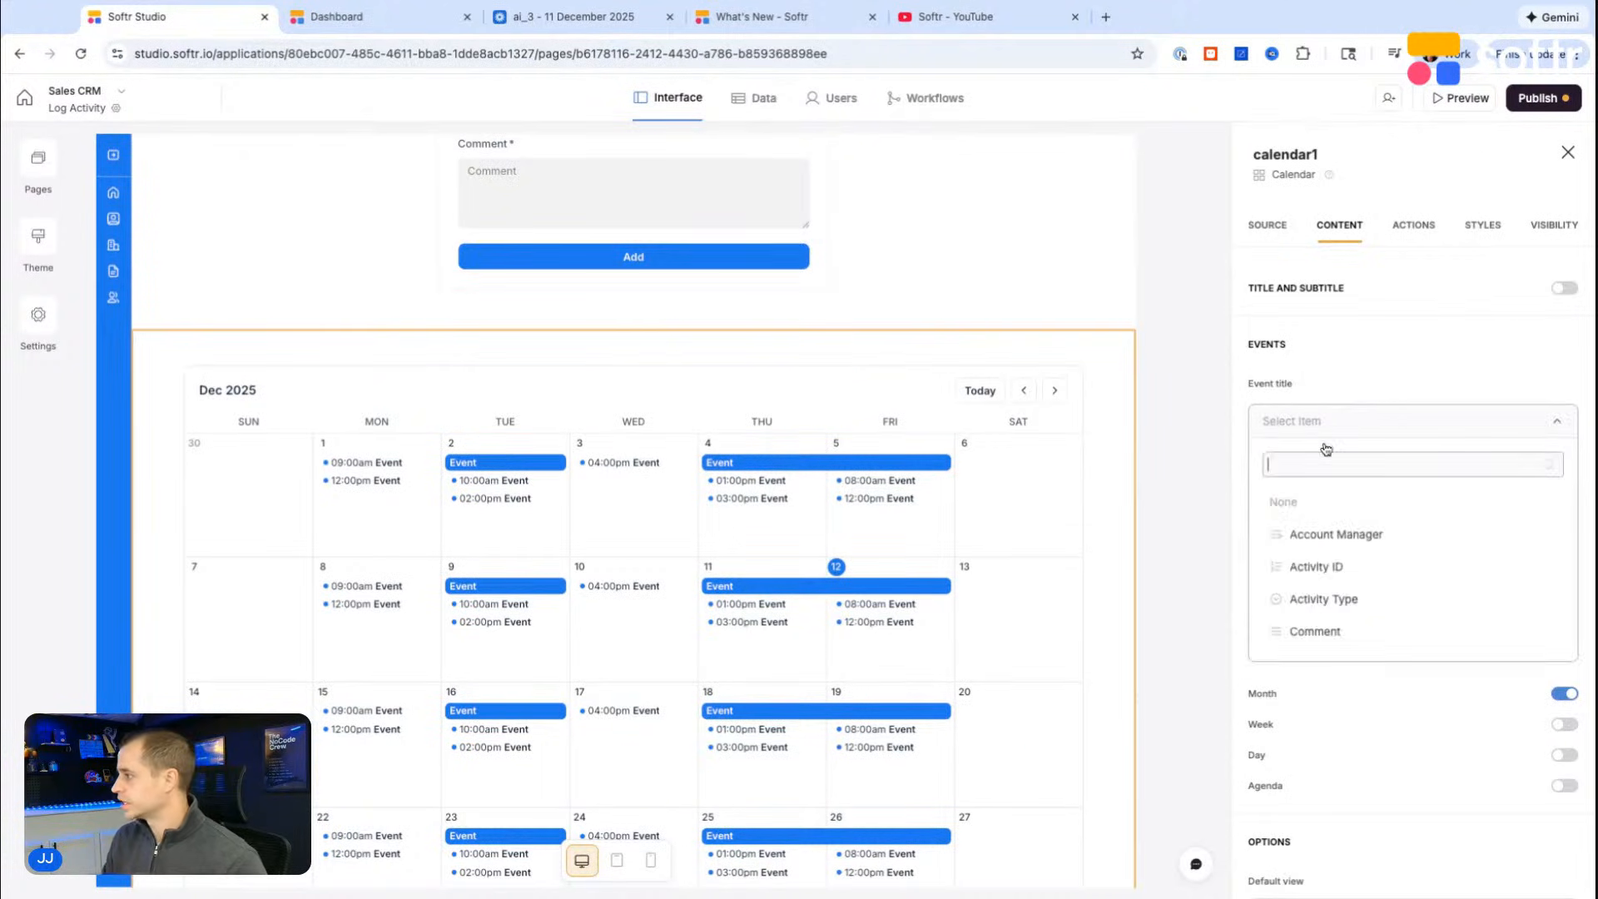
pyautogui.scroll(-5, 1350, 556)
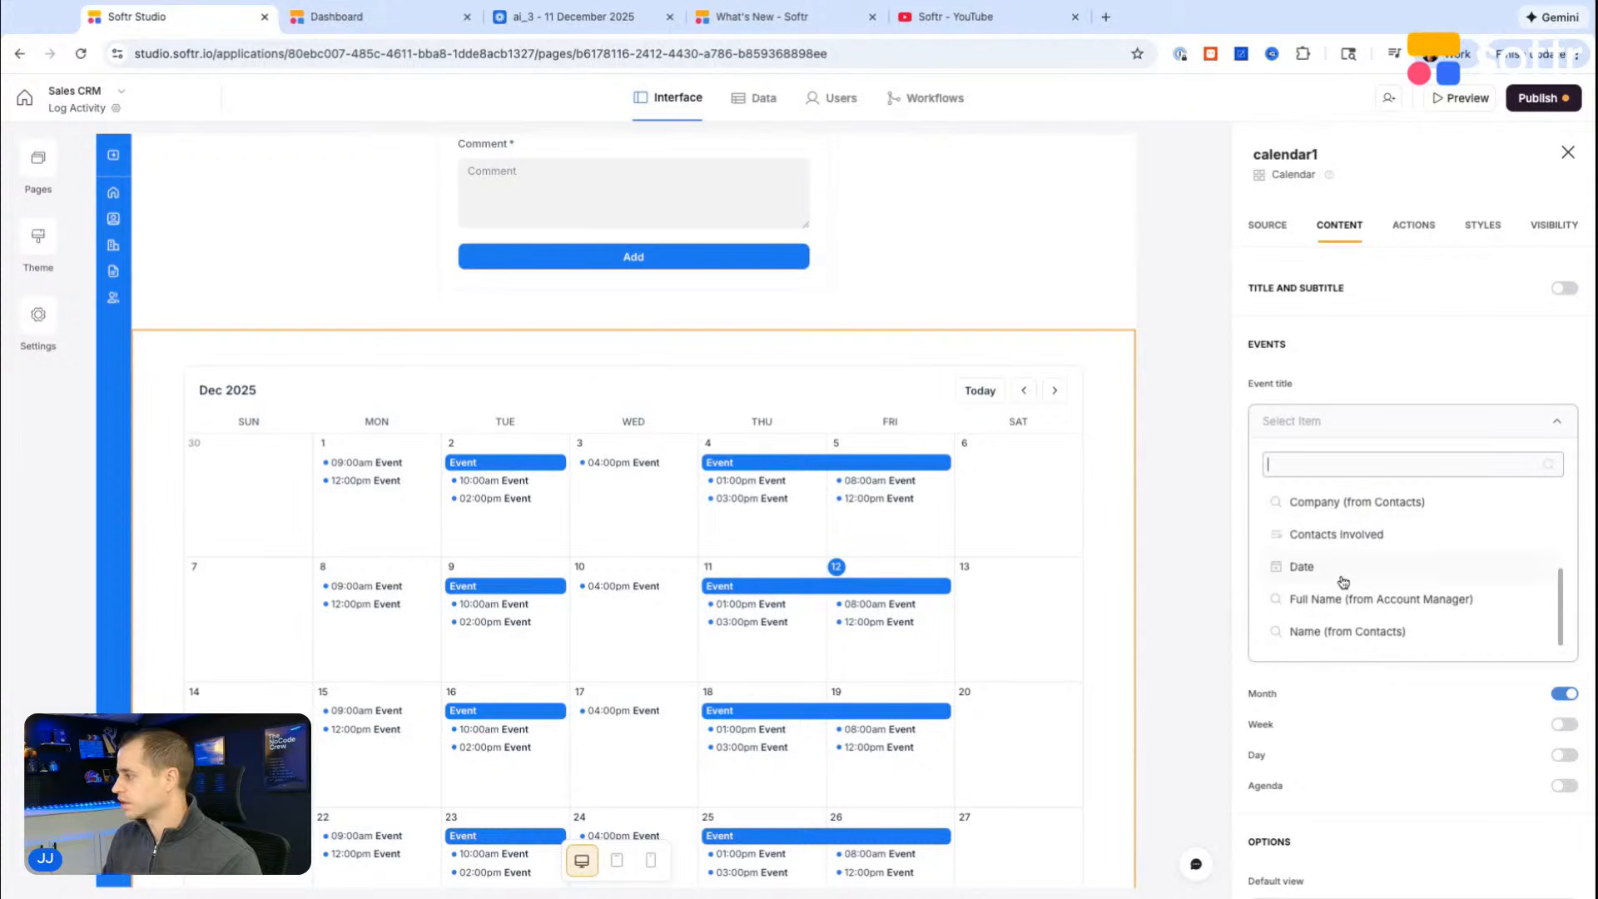
pyautogui.click(1337, 617)
# Step: Set both the start time and end time of the calendar events to the Date field
pyautogui.click(1329, 494)
pyautogui.scroll(-1, 1382, 674)
pyautogui.write('st')
pyautogui.write('date')
pyautogui.click(1331, 587)
pyautogui.click(1343, 581)
pyautogui.write('date')
pyautogui.click(1315, 657)
# Step: Add a conditional coloring rule to the calendar for Activity Type is In-Person Meeting
pyautogui.scroll(-2, 1374, 607)
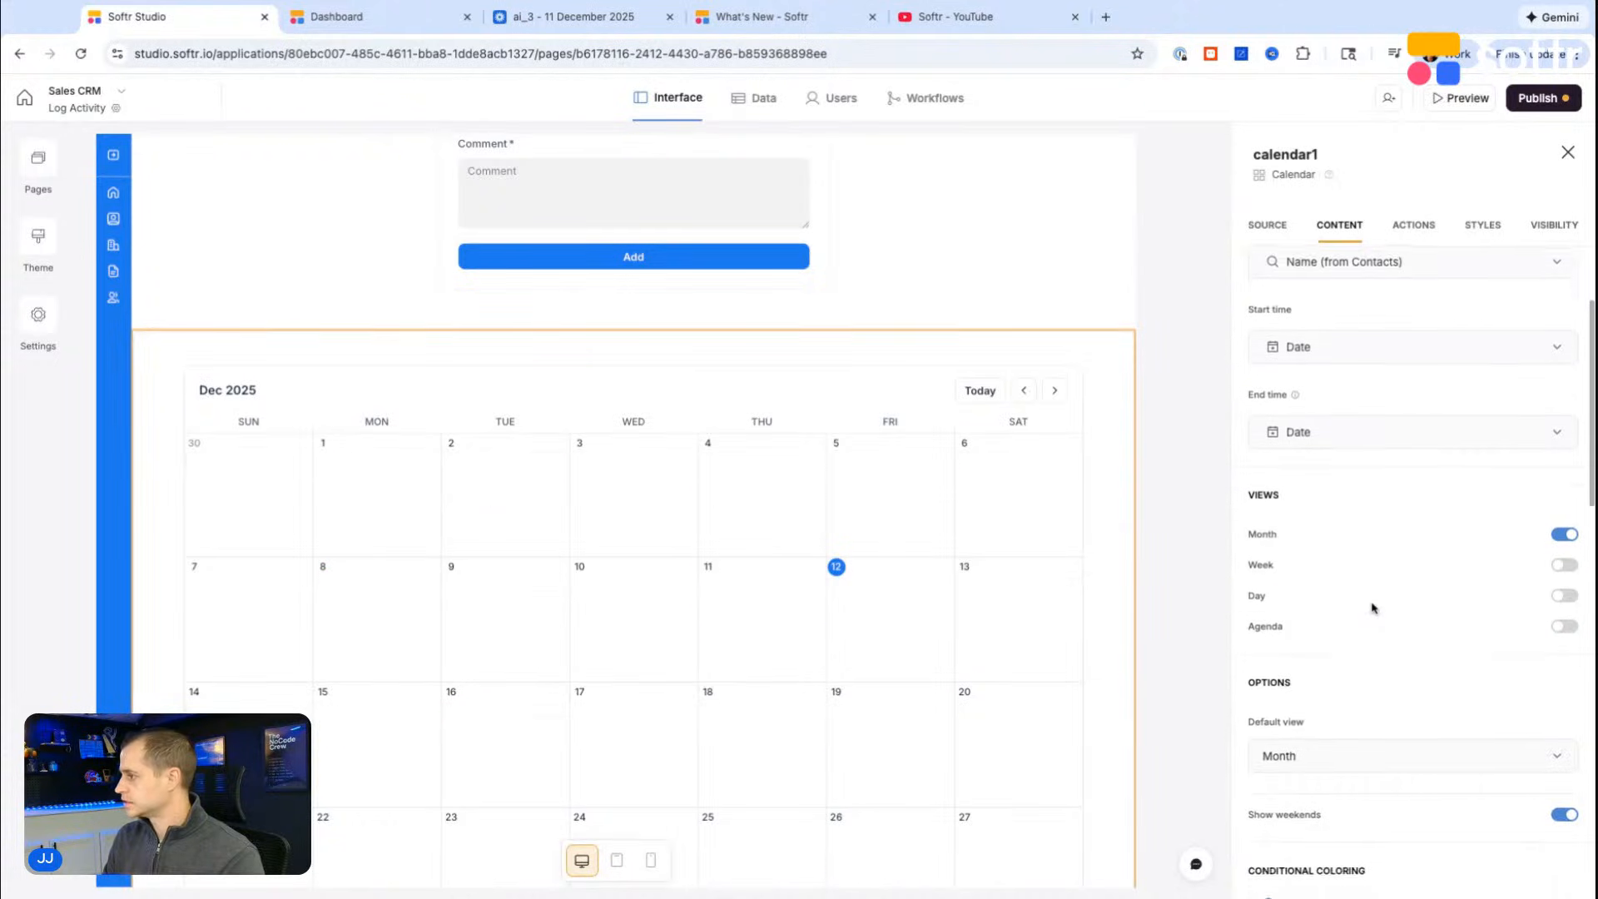
pyautogui.scroll(-2, 1041, 607)
pyautogui.scroll(-4, 1277, 571)
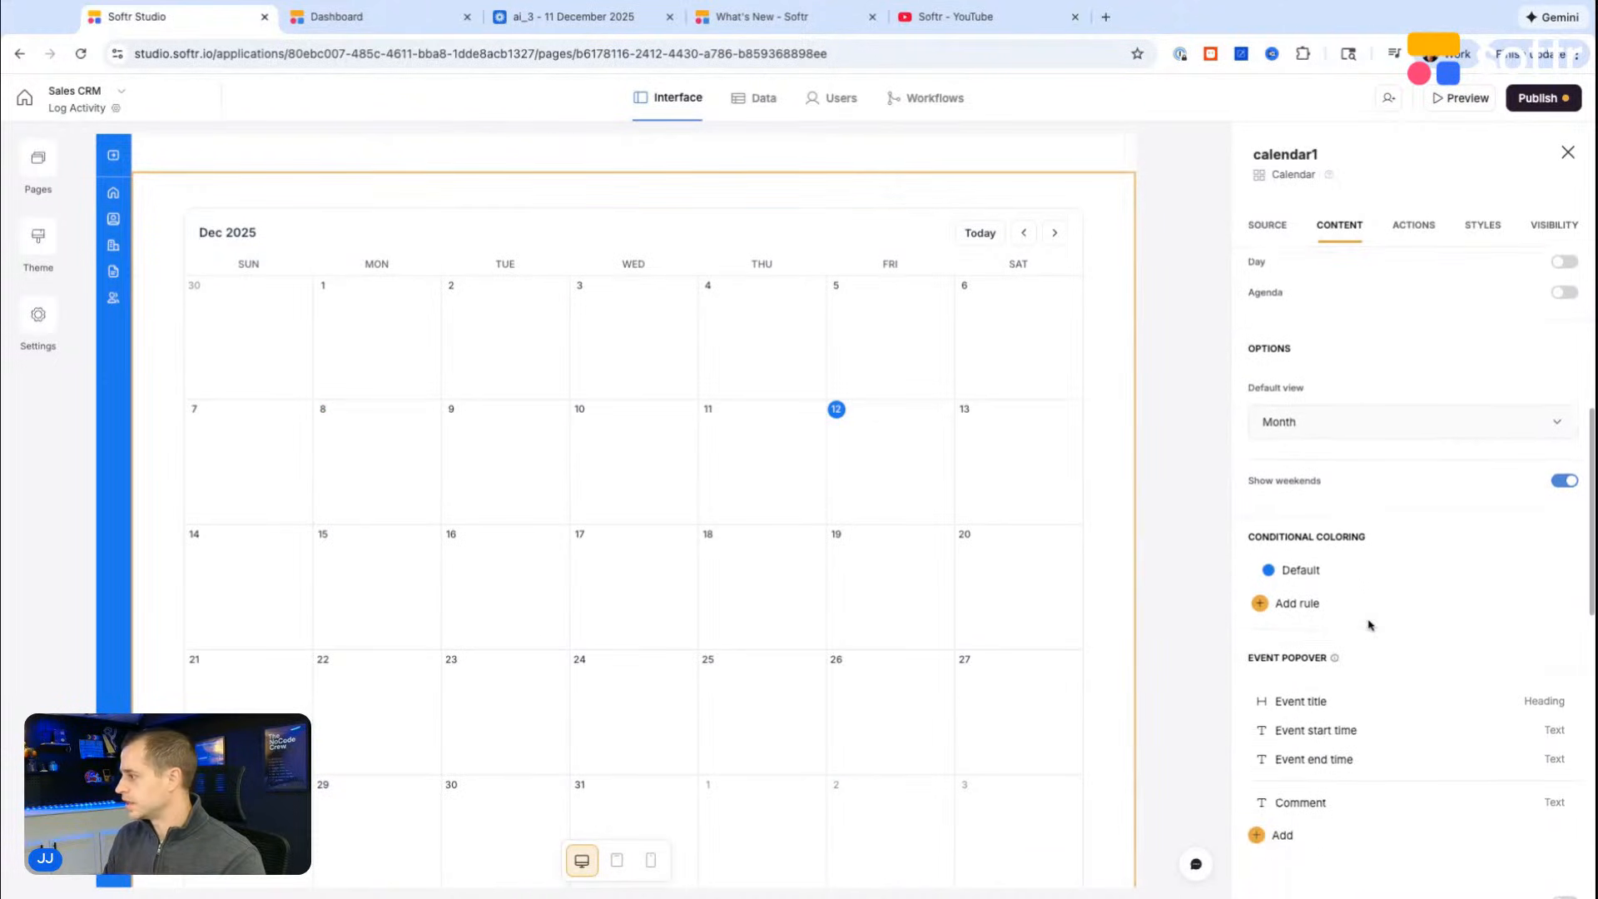
pyautogui.scroll(-1, 1370, 624)
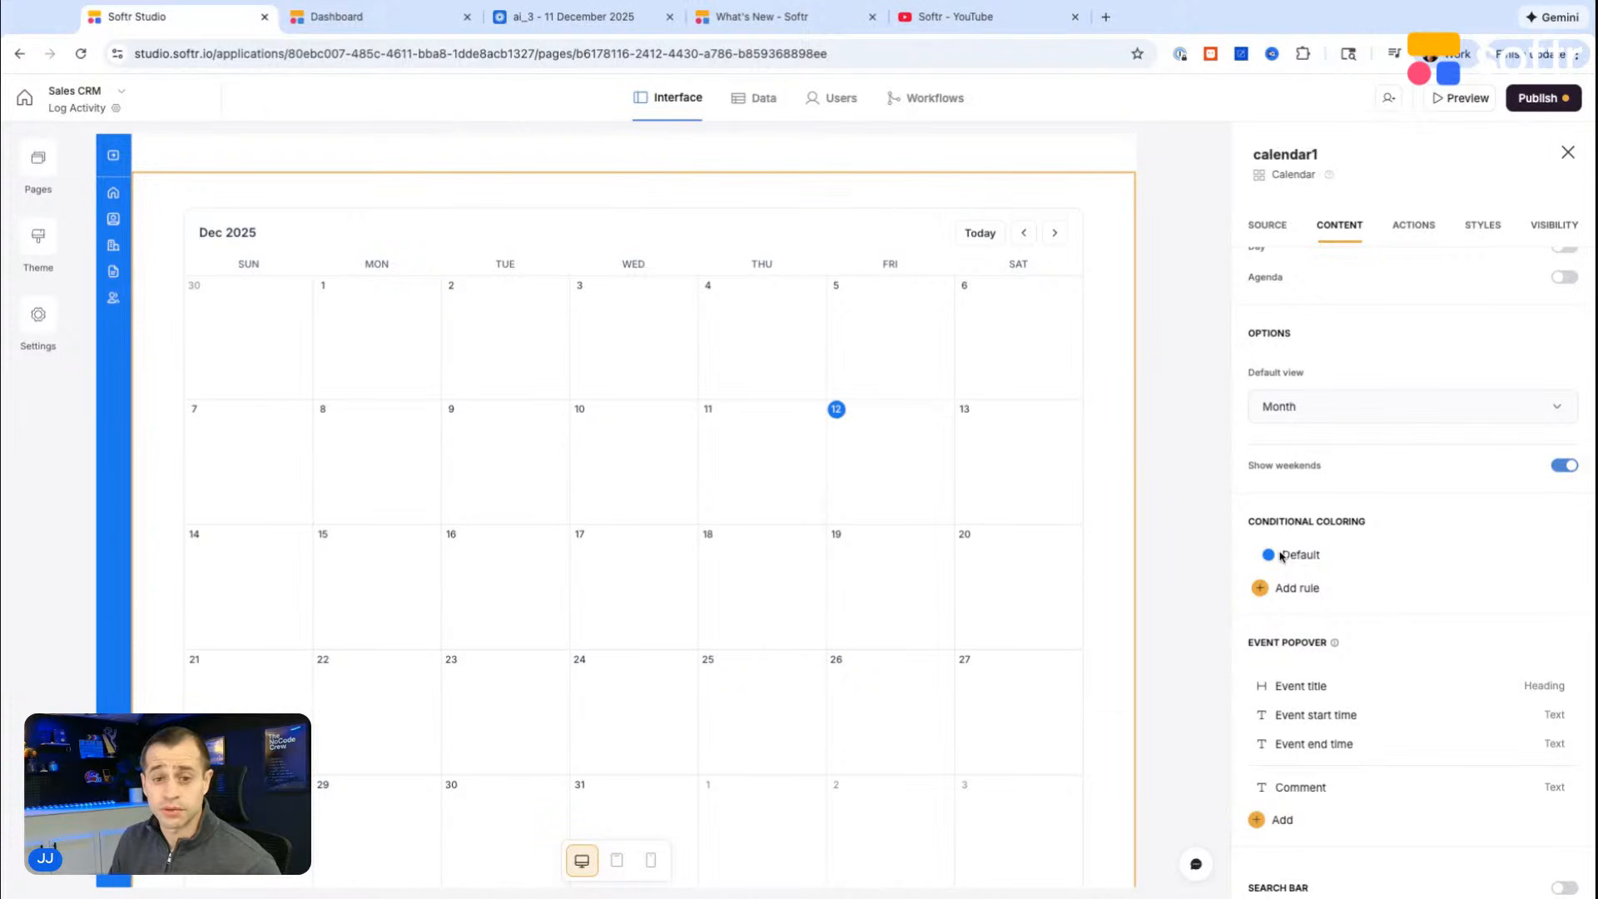
pyautogui.click(1313, 588)
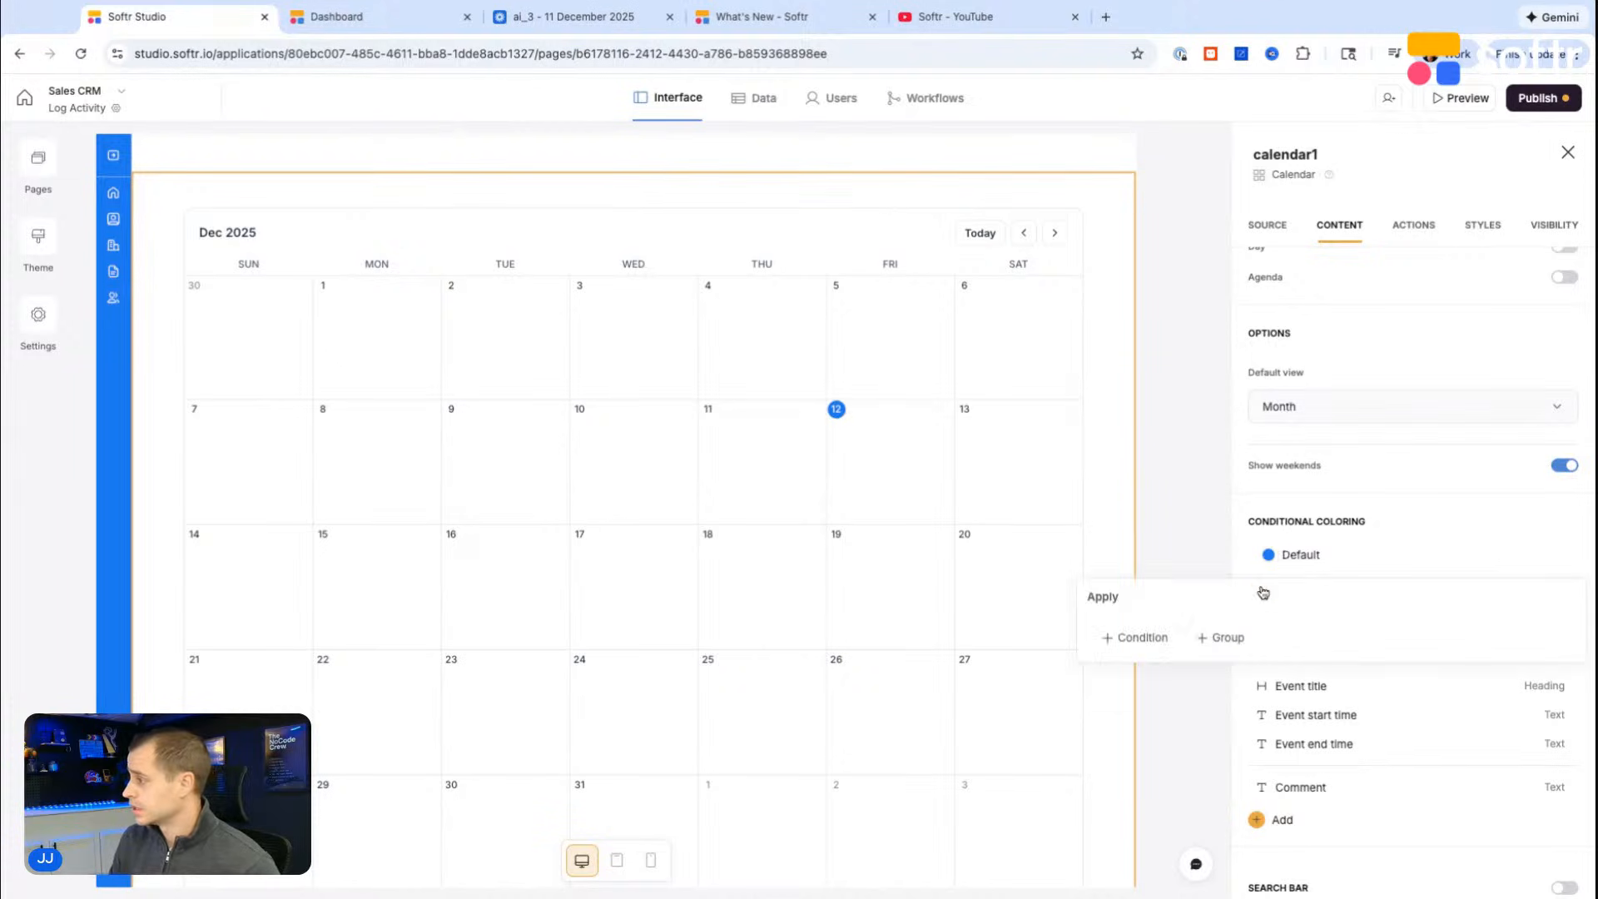
pyautogui.click(1122, 639)
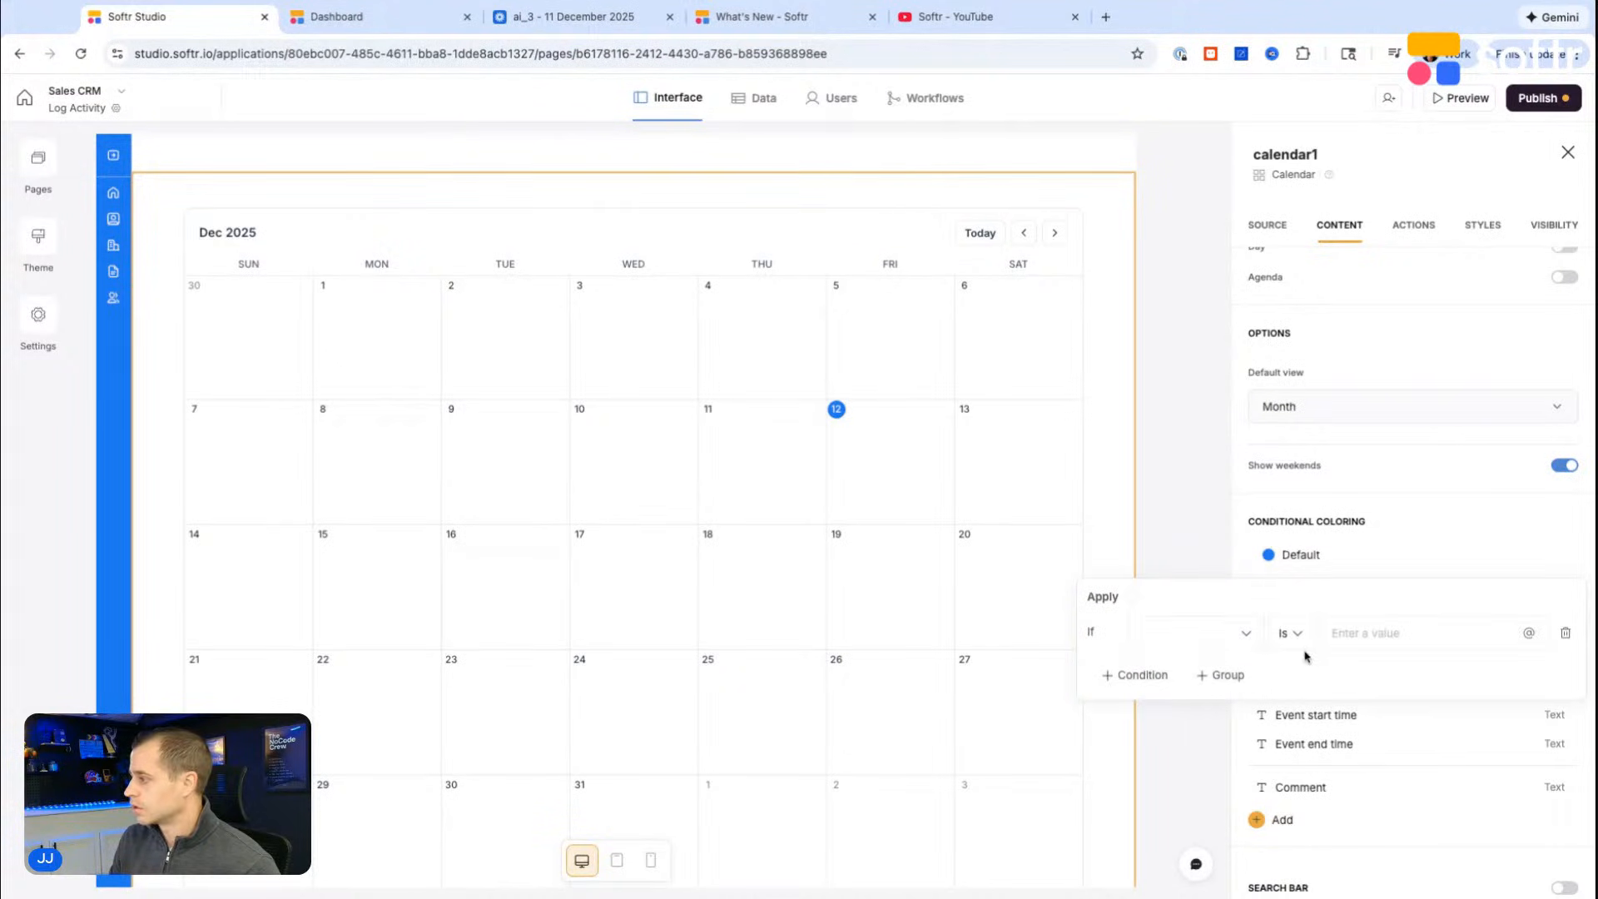
pyautogui.click(1184, 633)
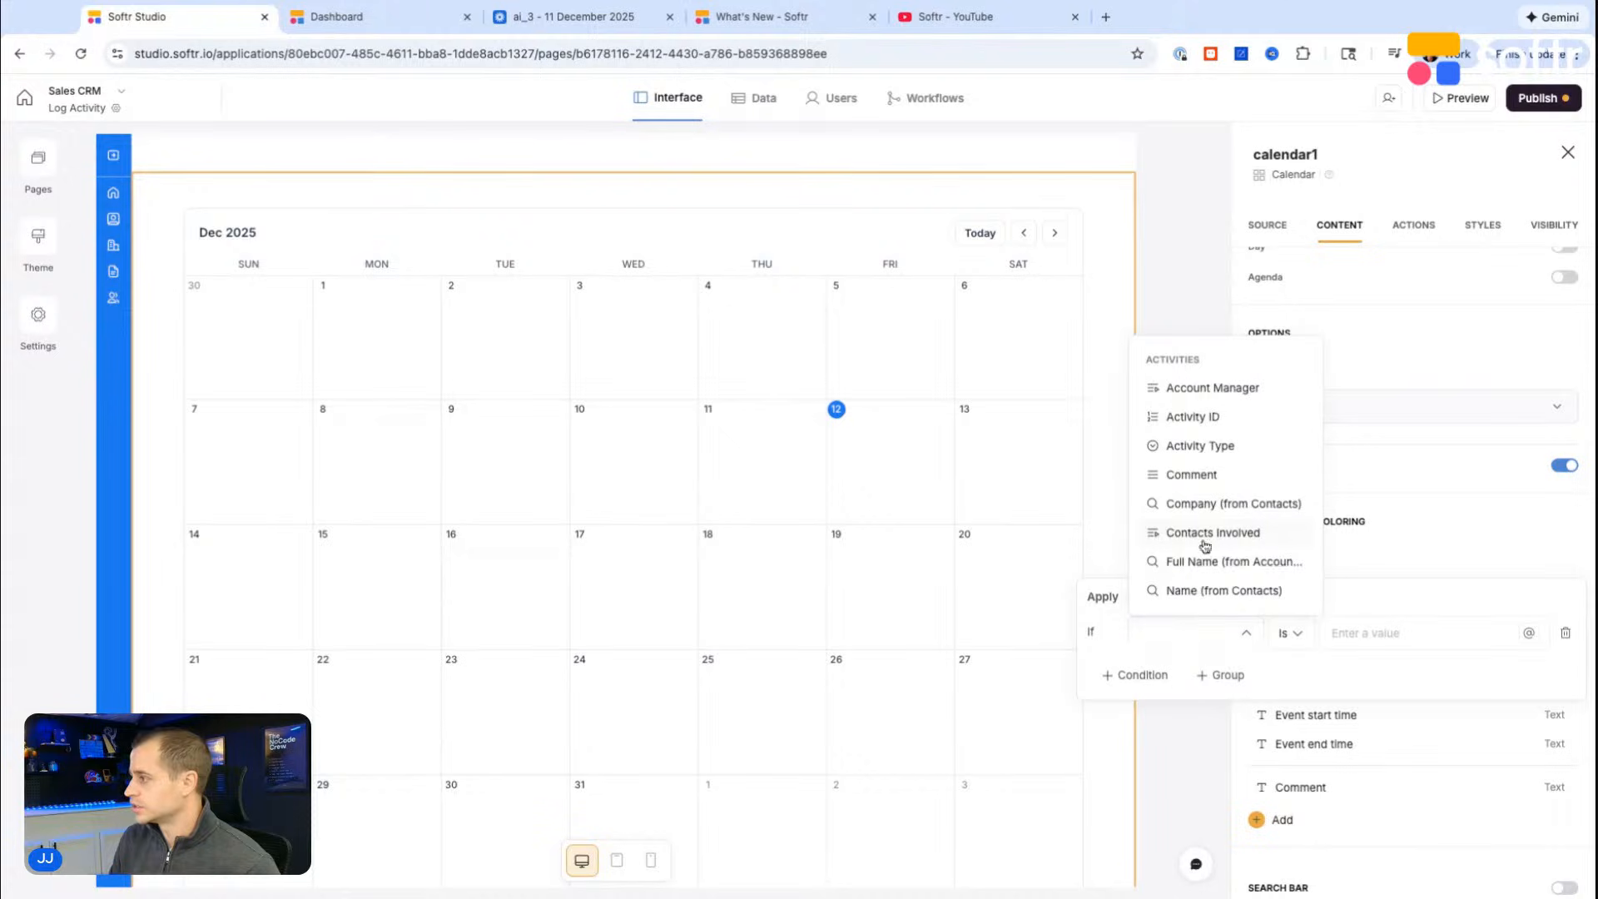
pyautogui.click(1214, 444)
pyautogui.click(1363, 639)
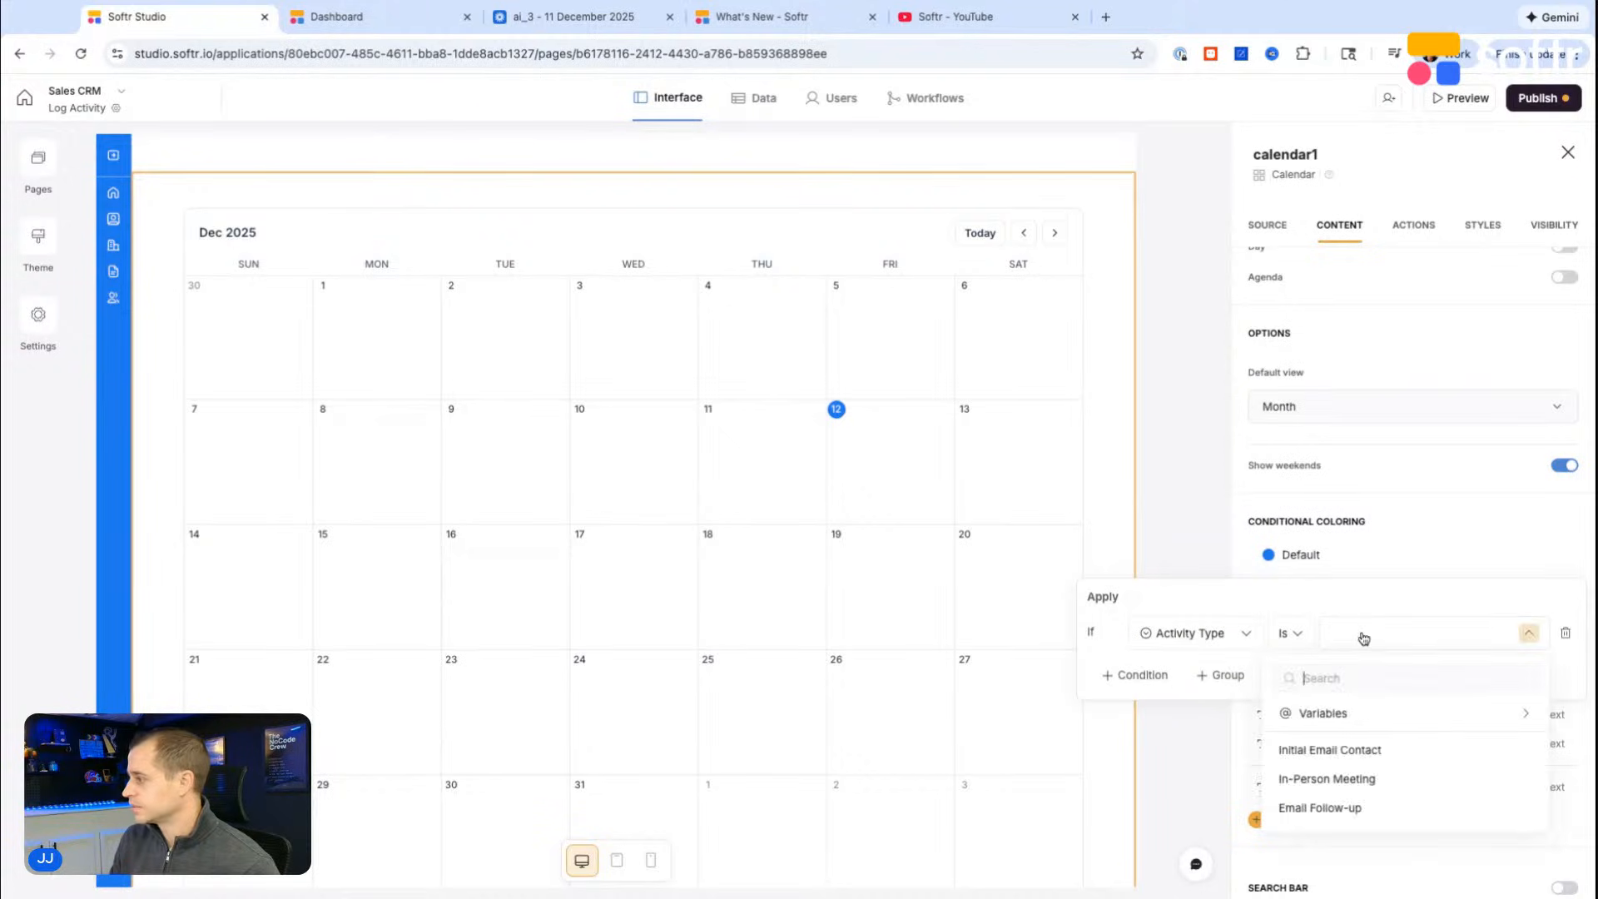
pyautogui.click(1338, 720)
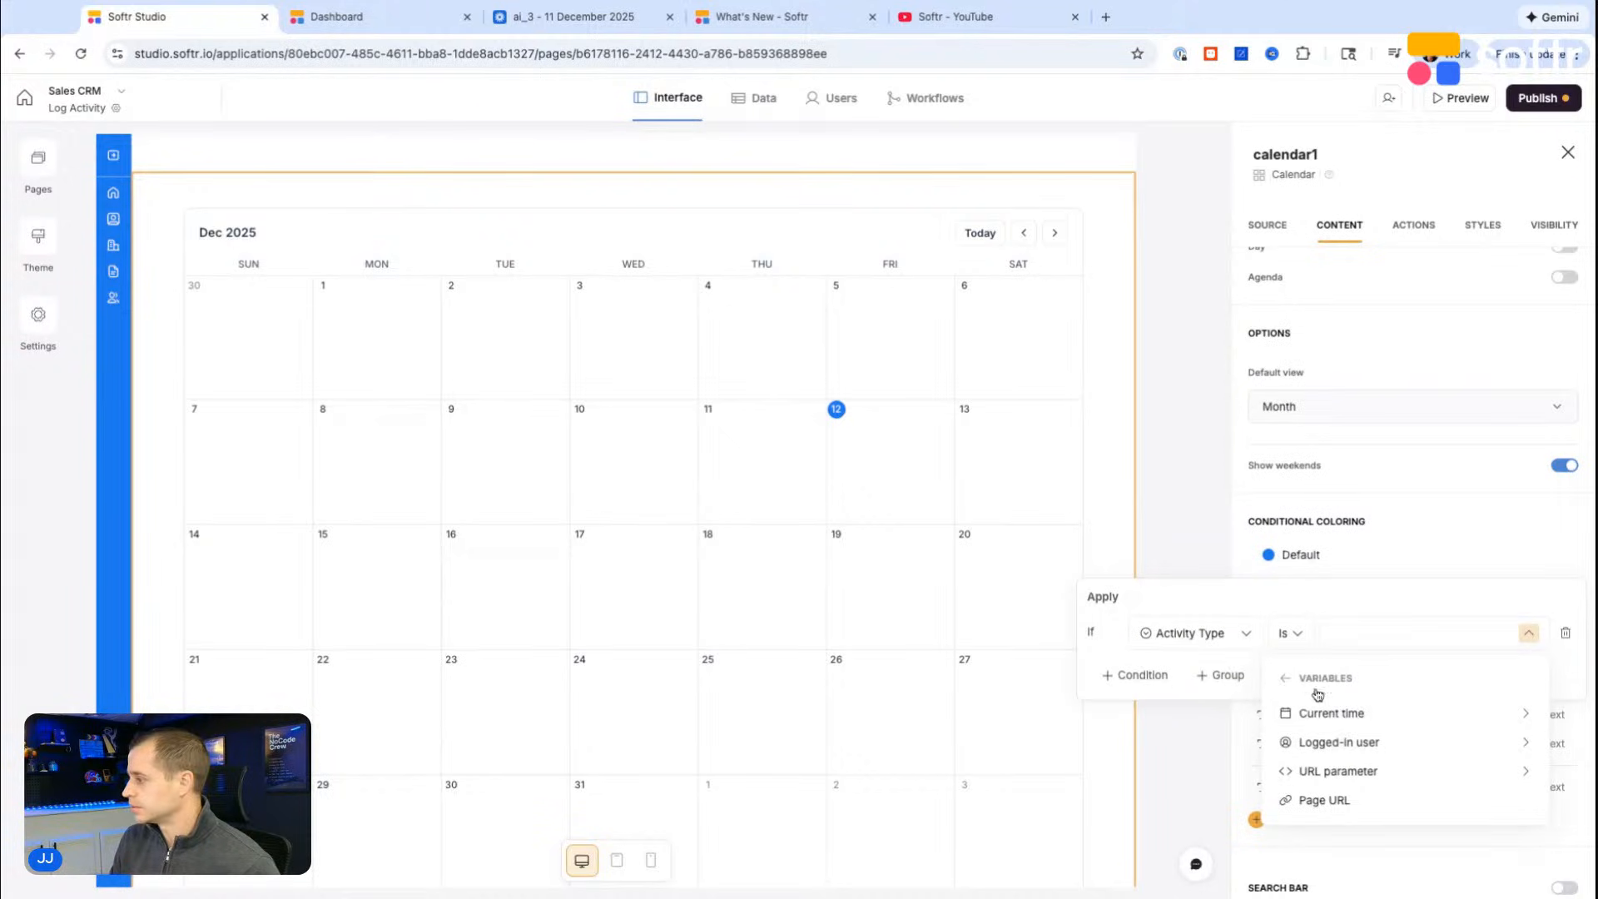
pyautogui.click(1288, 684)
pyautogui.click(1332, 778)
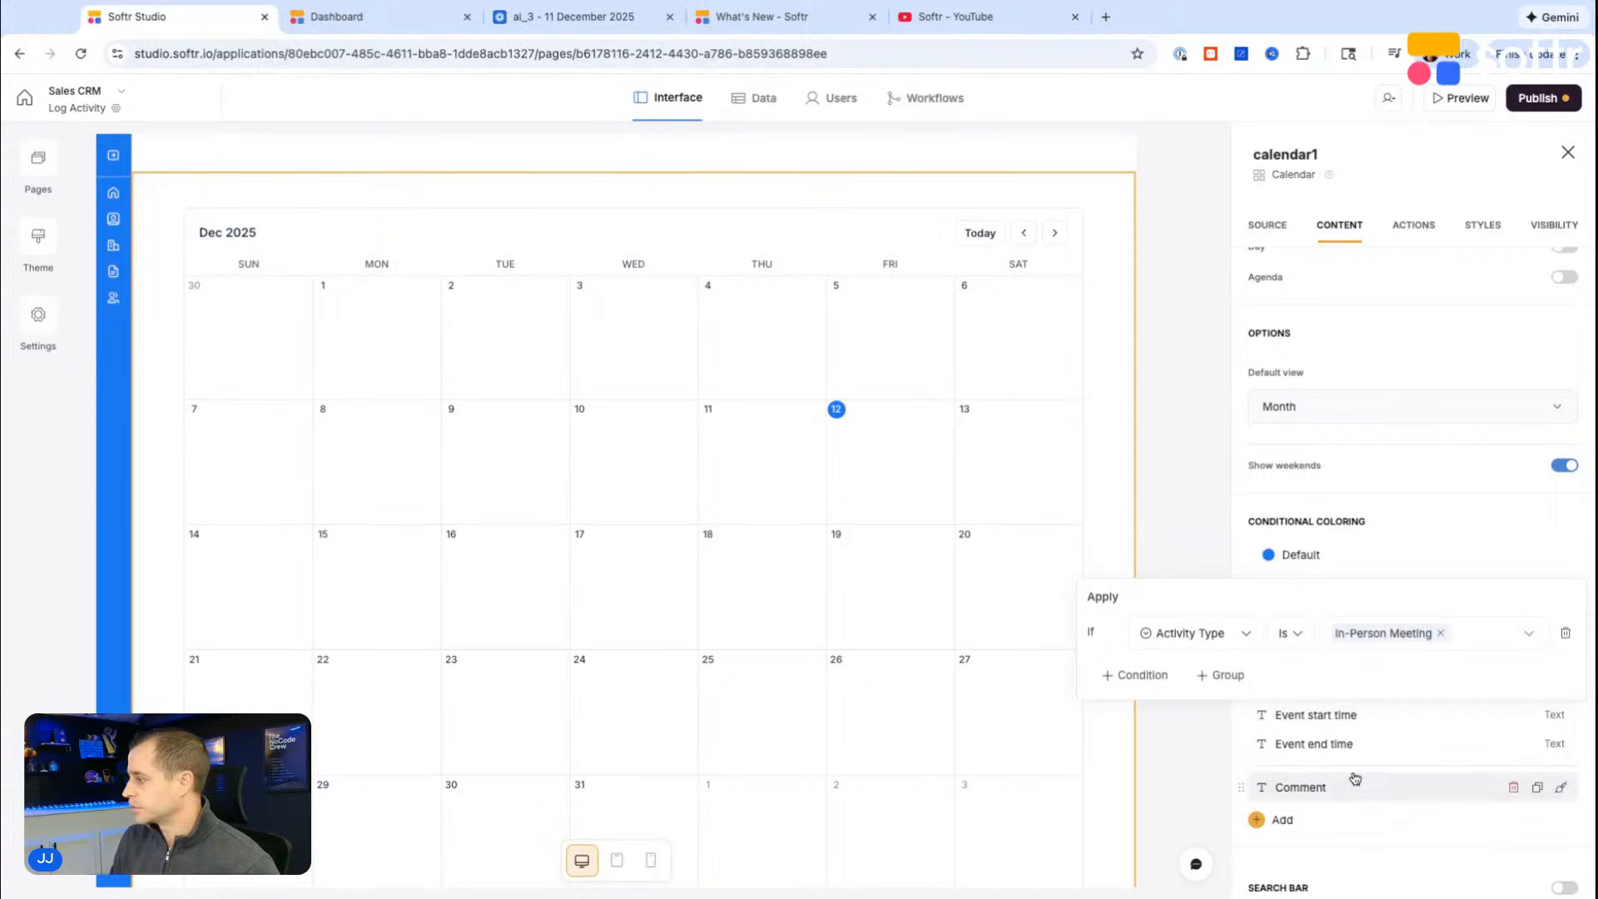
# Step: Set the color of the In-Person Meeting rule to yellow
pyautogui.click(1282, 572)
pyautogui.click(1268, 556)
pyautogui.click(1270, 558)
pyautogui.click(1272, 593)
pyautogui.click(1314, 731)
pyautogui.click(1409, 643)
pyautogui.click(1498, 584)
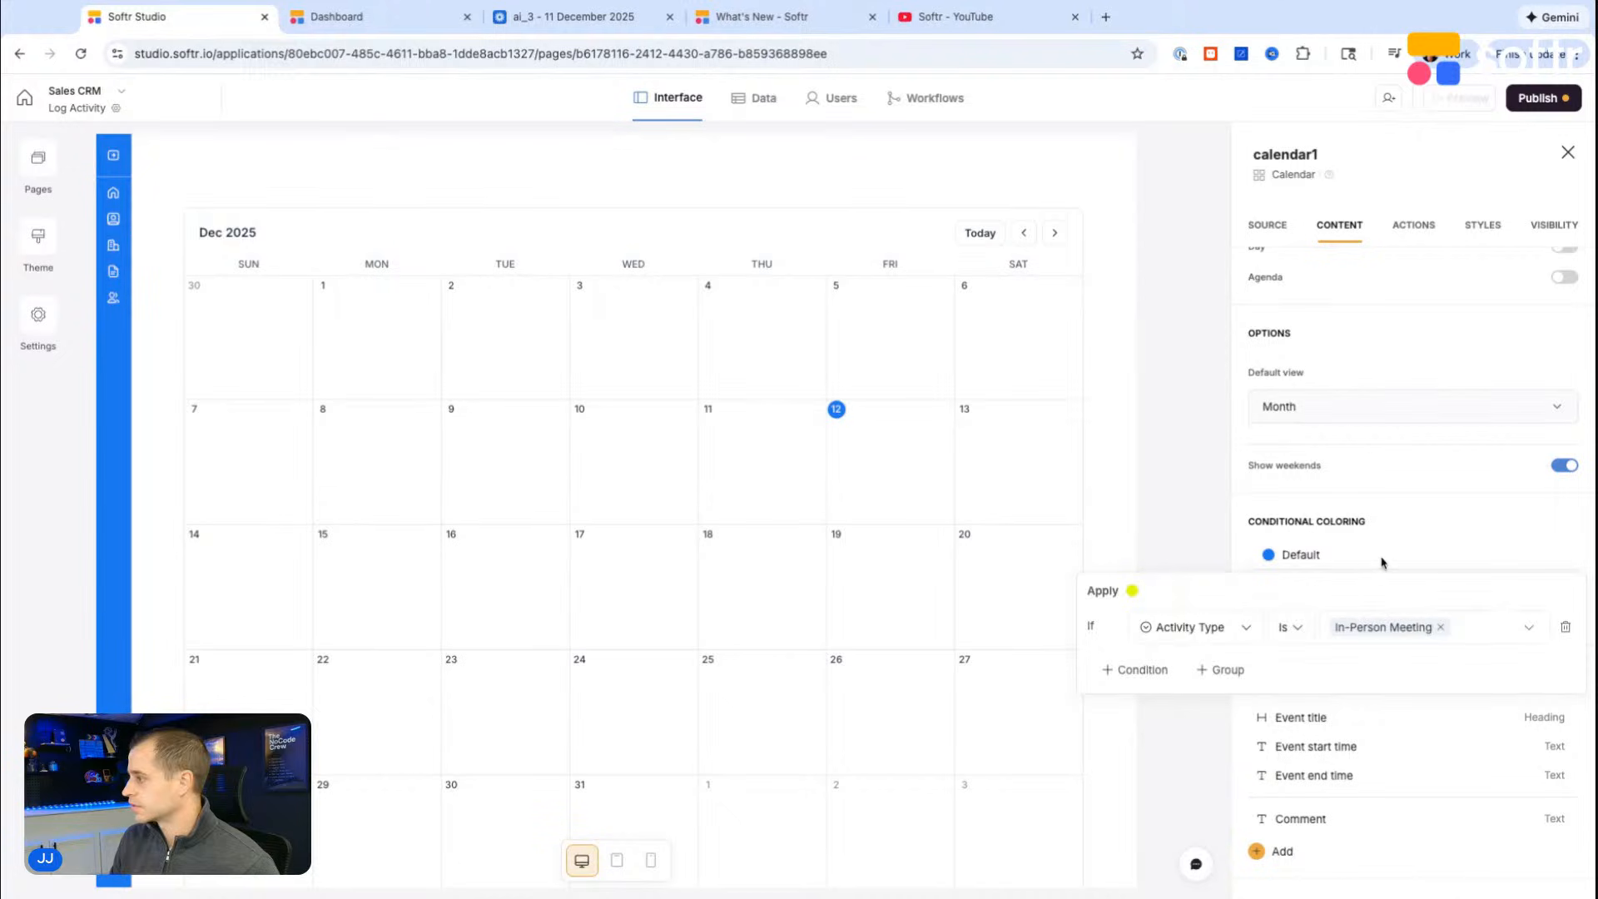
pyautogui.click(1383, 560)
# Step: Add a second conditional coloring rule for Activity Type is Email Follow-up
pyautogui.scroll(-1, 1356, 599)
pyautogui.click(1259, 577)
pyautogui.click(1154, 624)
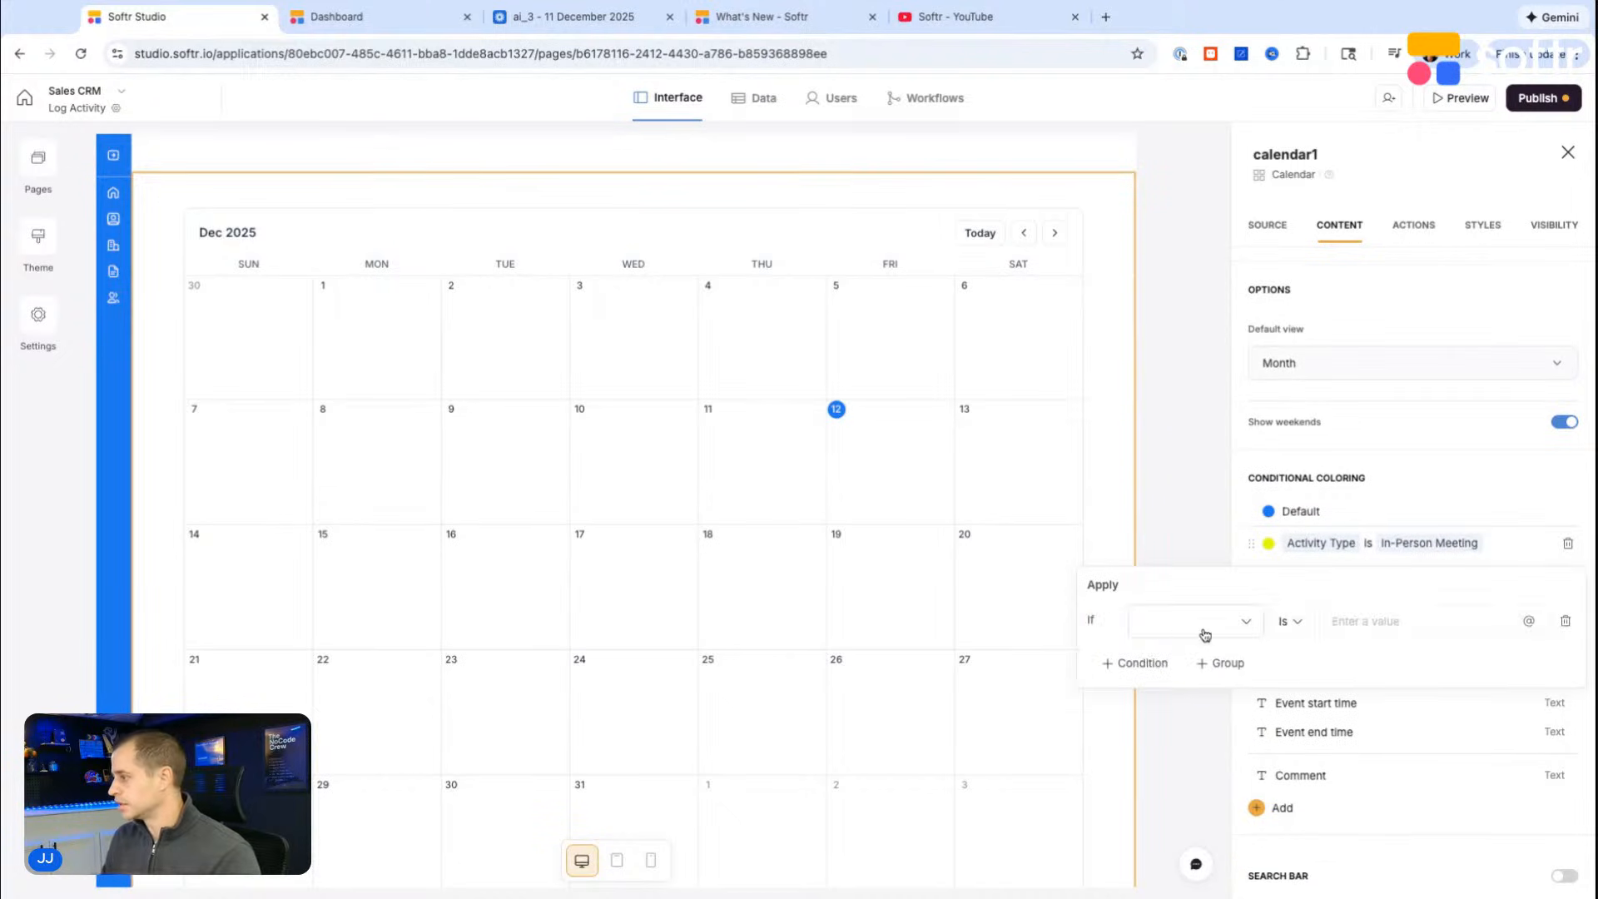
pyautogui.click(1190, 623)
pyautogui.click(1227, 436)
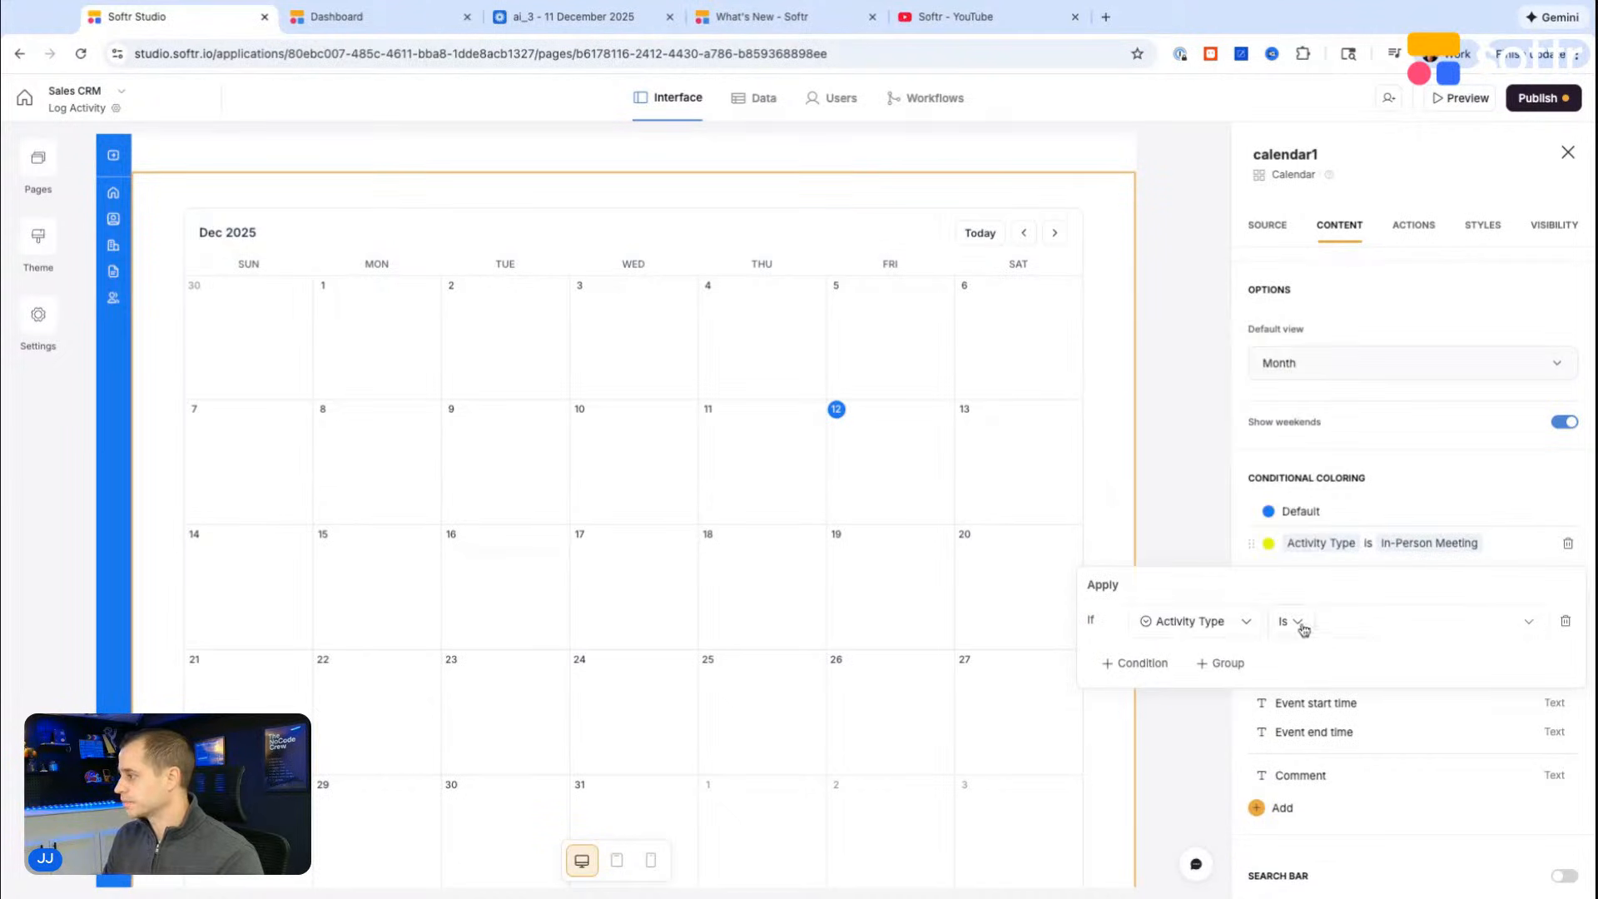
pyautogui.click(1364, 625)
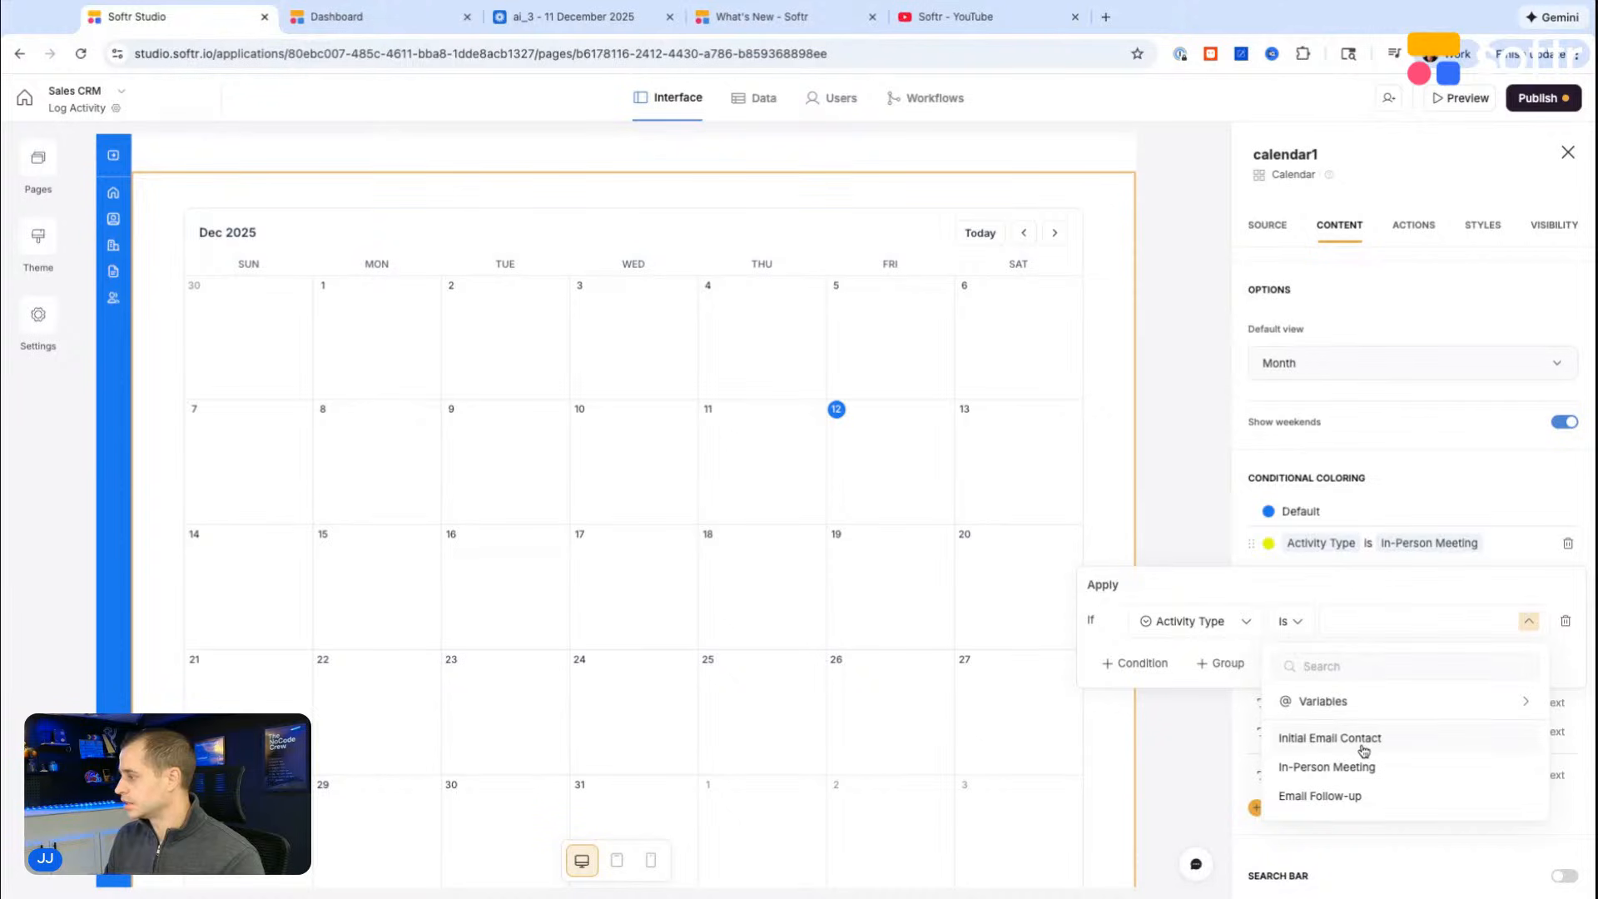
pyautogui.click(1328, 796)
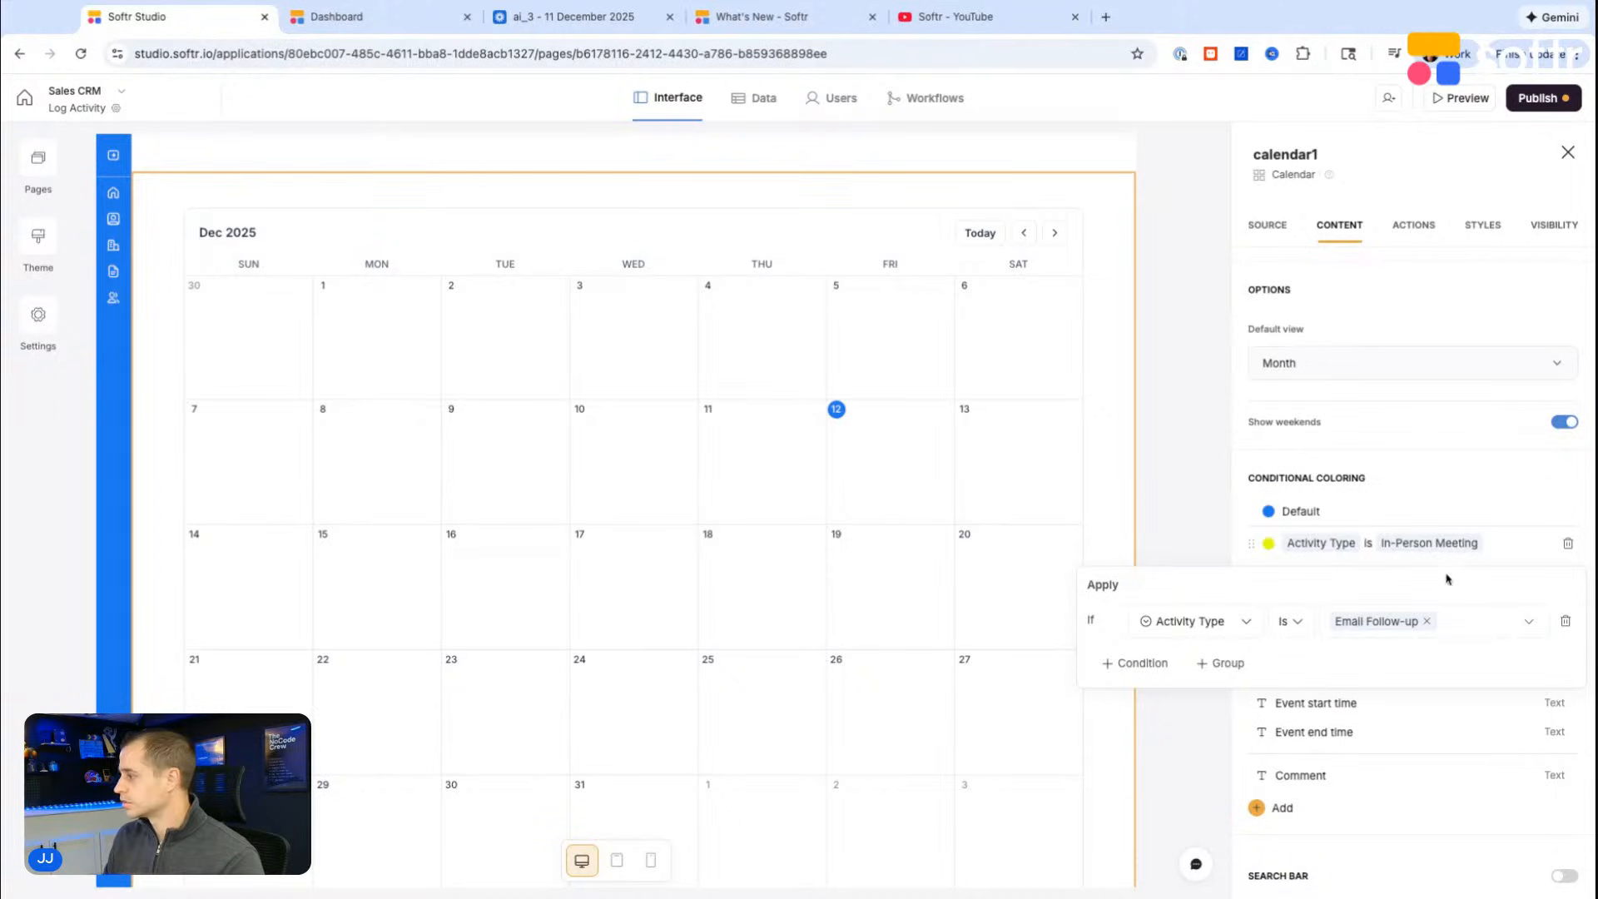
pyautogui.click(1511, 537)
pyautogui.click(1445, 477)
# Step: Set the color of the Email Follow-up rule to green
pyautogui.click(1267, 572)
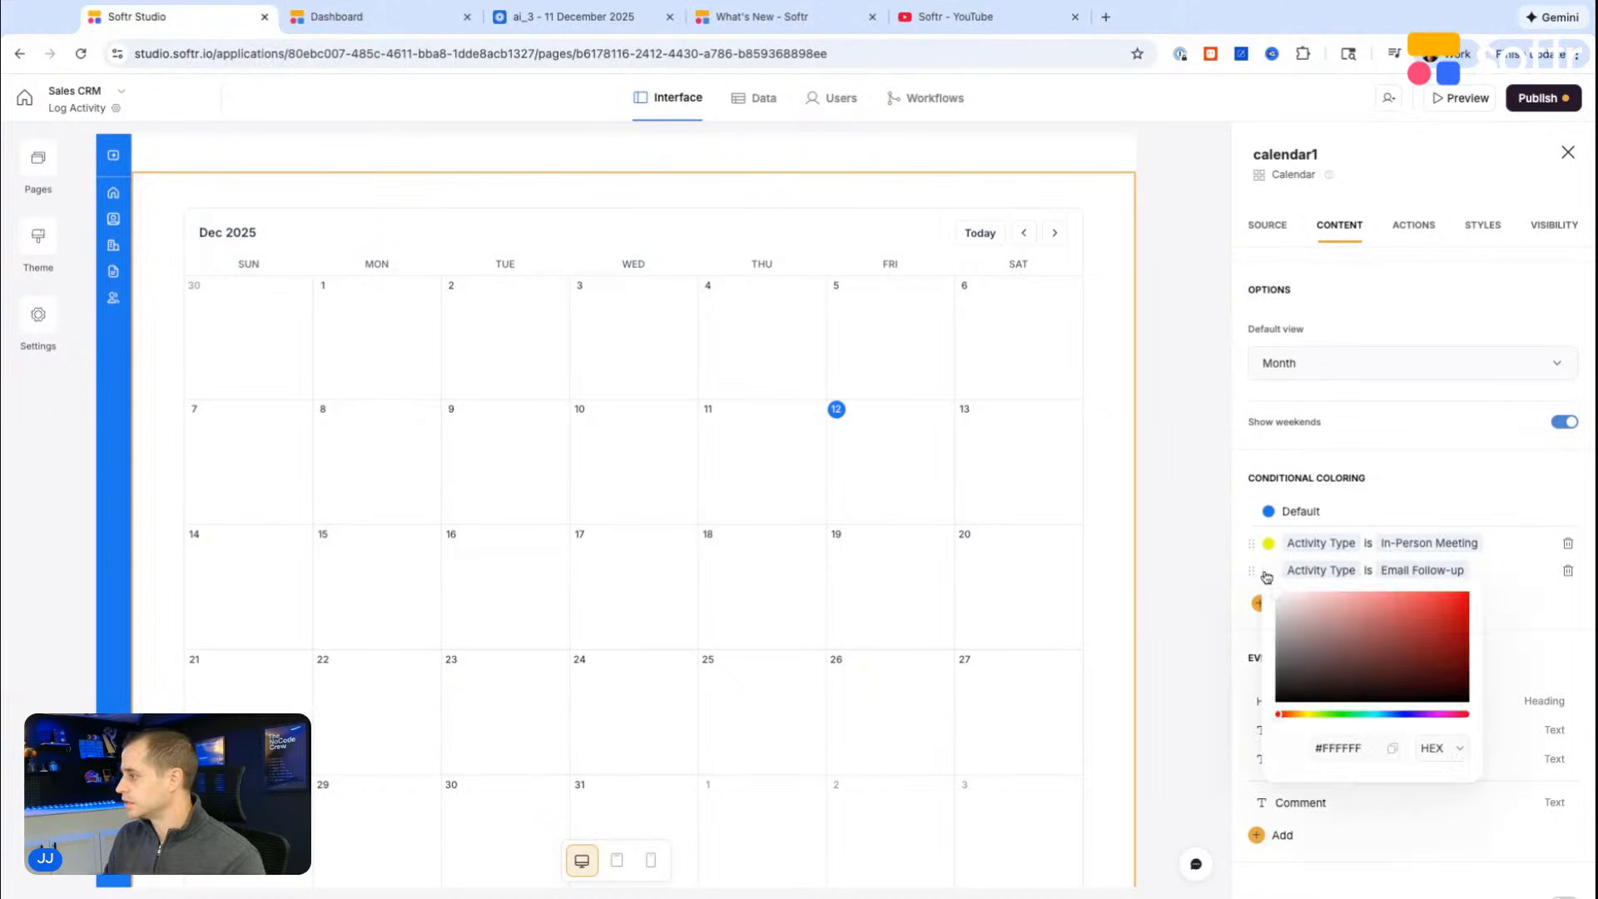
pyautogui.moveTo(1345, 716)
pyautogui.mouseDown()
pyautogui.moveTo(1373, 716)
pyautogui.moveTo(1342, 720)
pyautogui.mouseUp()
pyautogui.click(1413, 649)
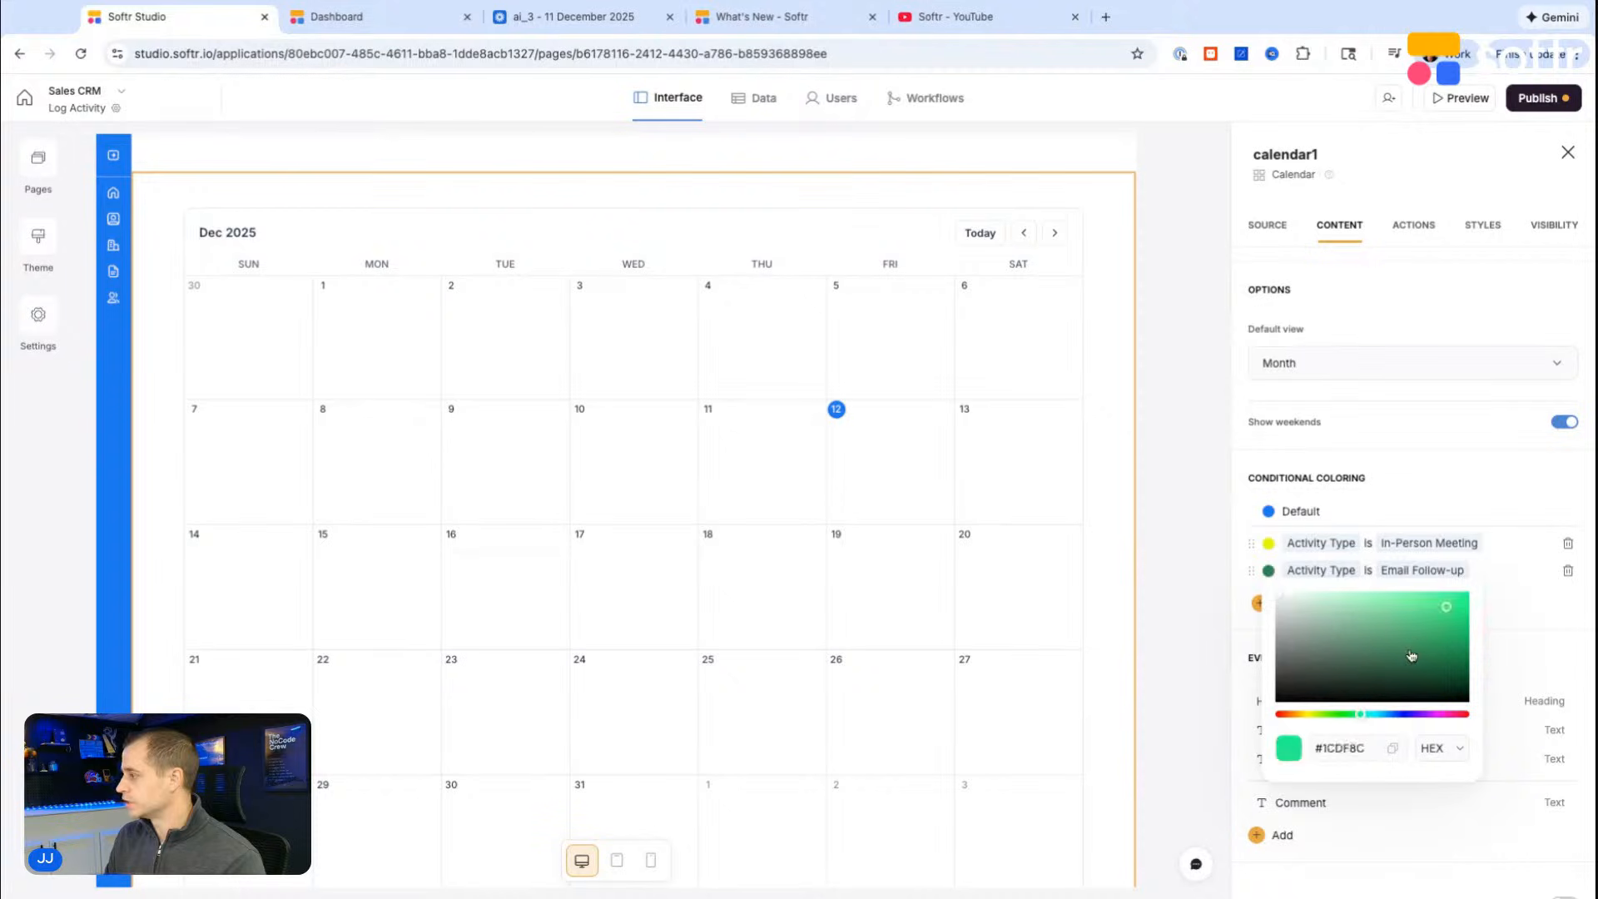
pyautogui.click(1459, 491)
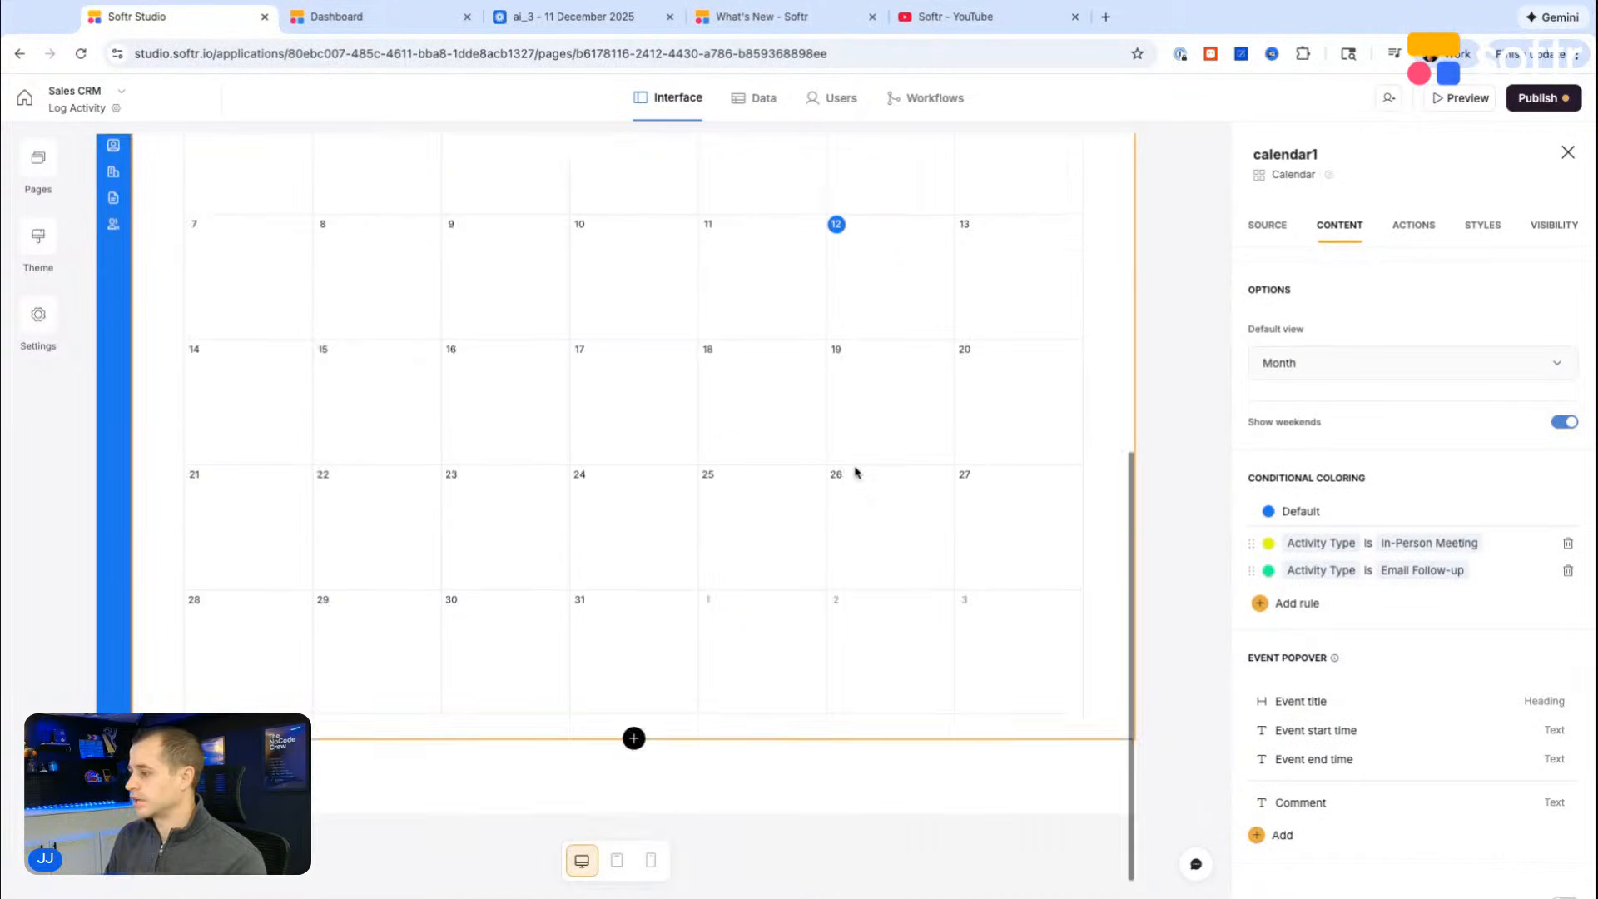
# Step: Preview the Log Activity page and browse the calendar's neighbouring months for colored events
pyautogui.click(1464, 99)
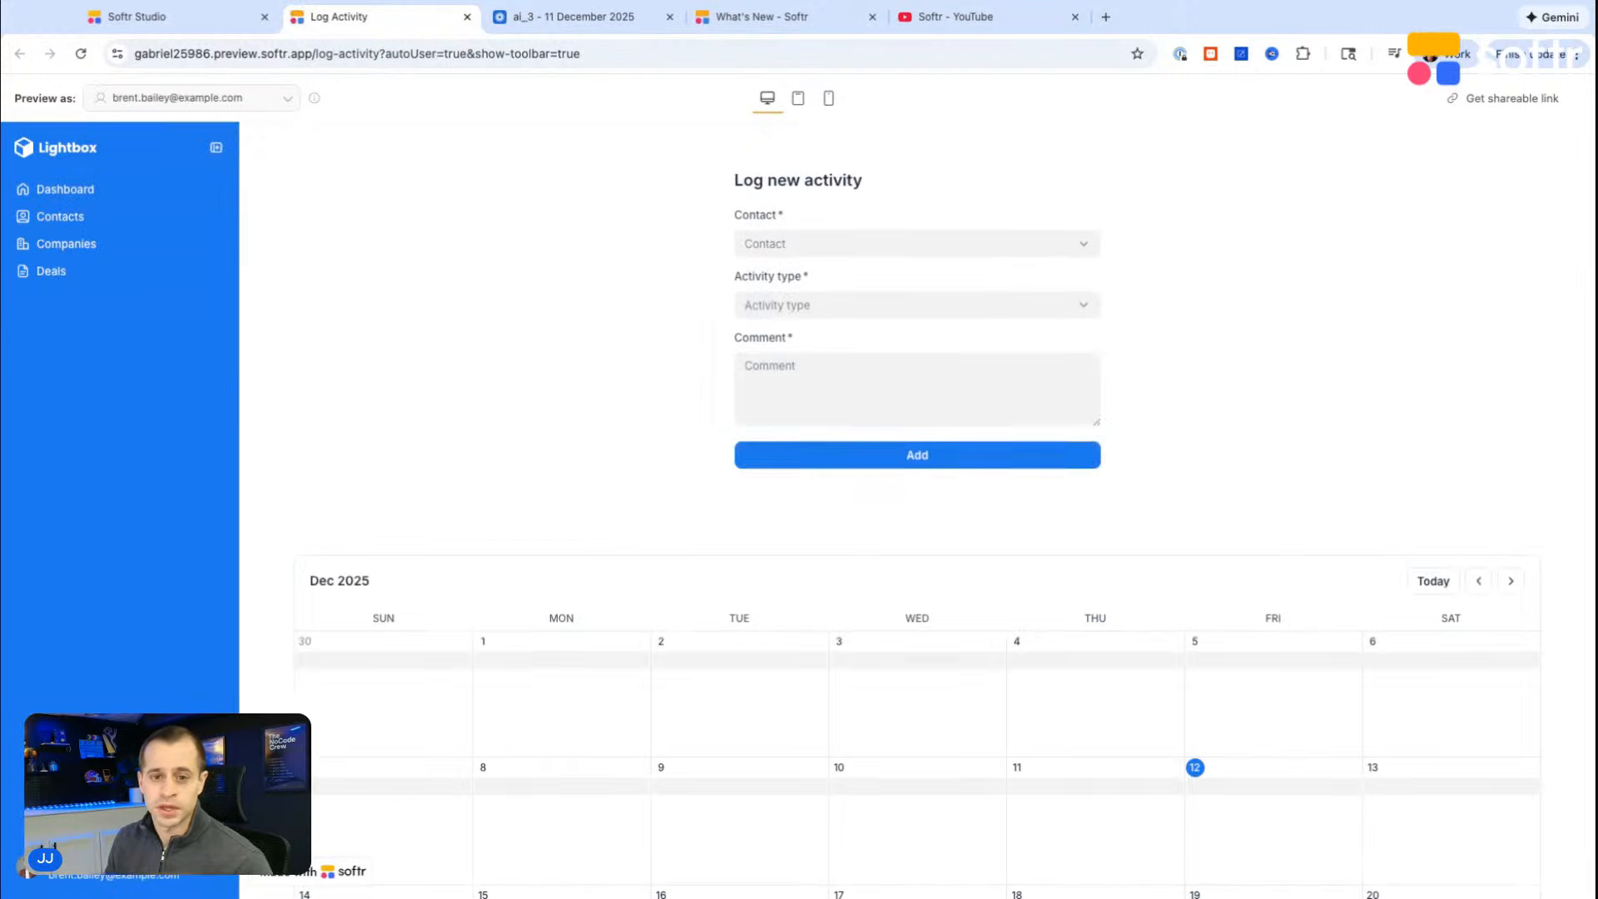
pyautogui.scroll(-4, 968, 368)
pyautogui.scroll(-1, 970, 372)
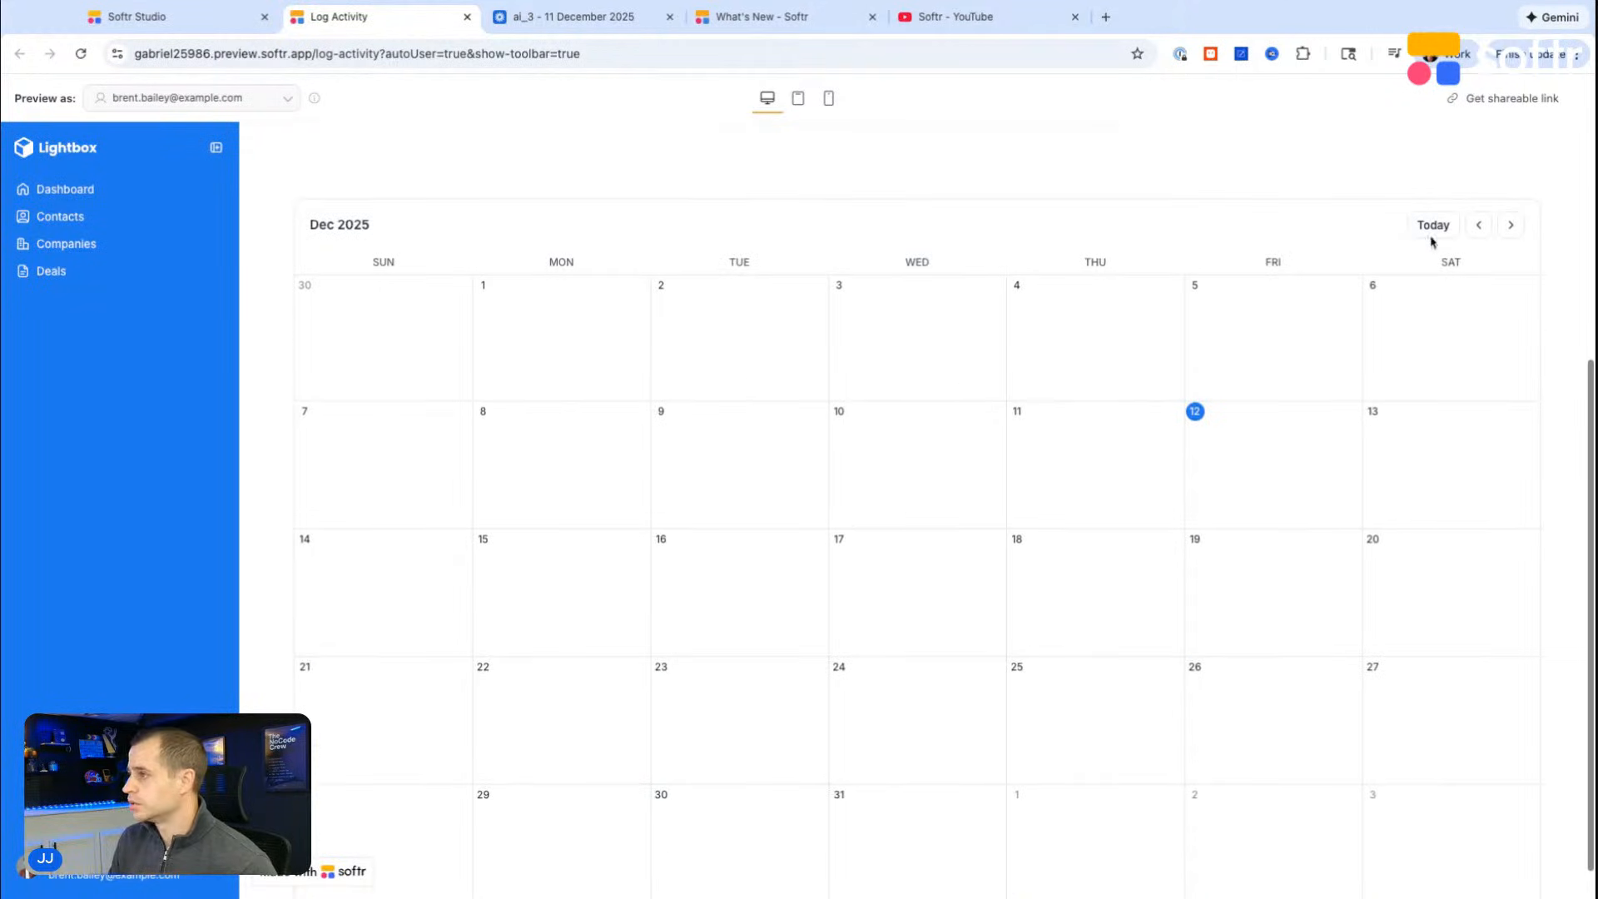
pyautogui.click(1509, 227)
pyautogui.click(1479, 226)
pyautogui.click(1477, 228)
pyautogui.click(1511, 225)
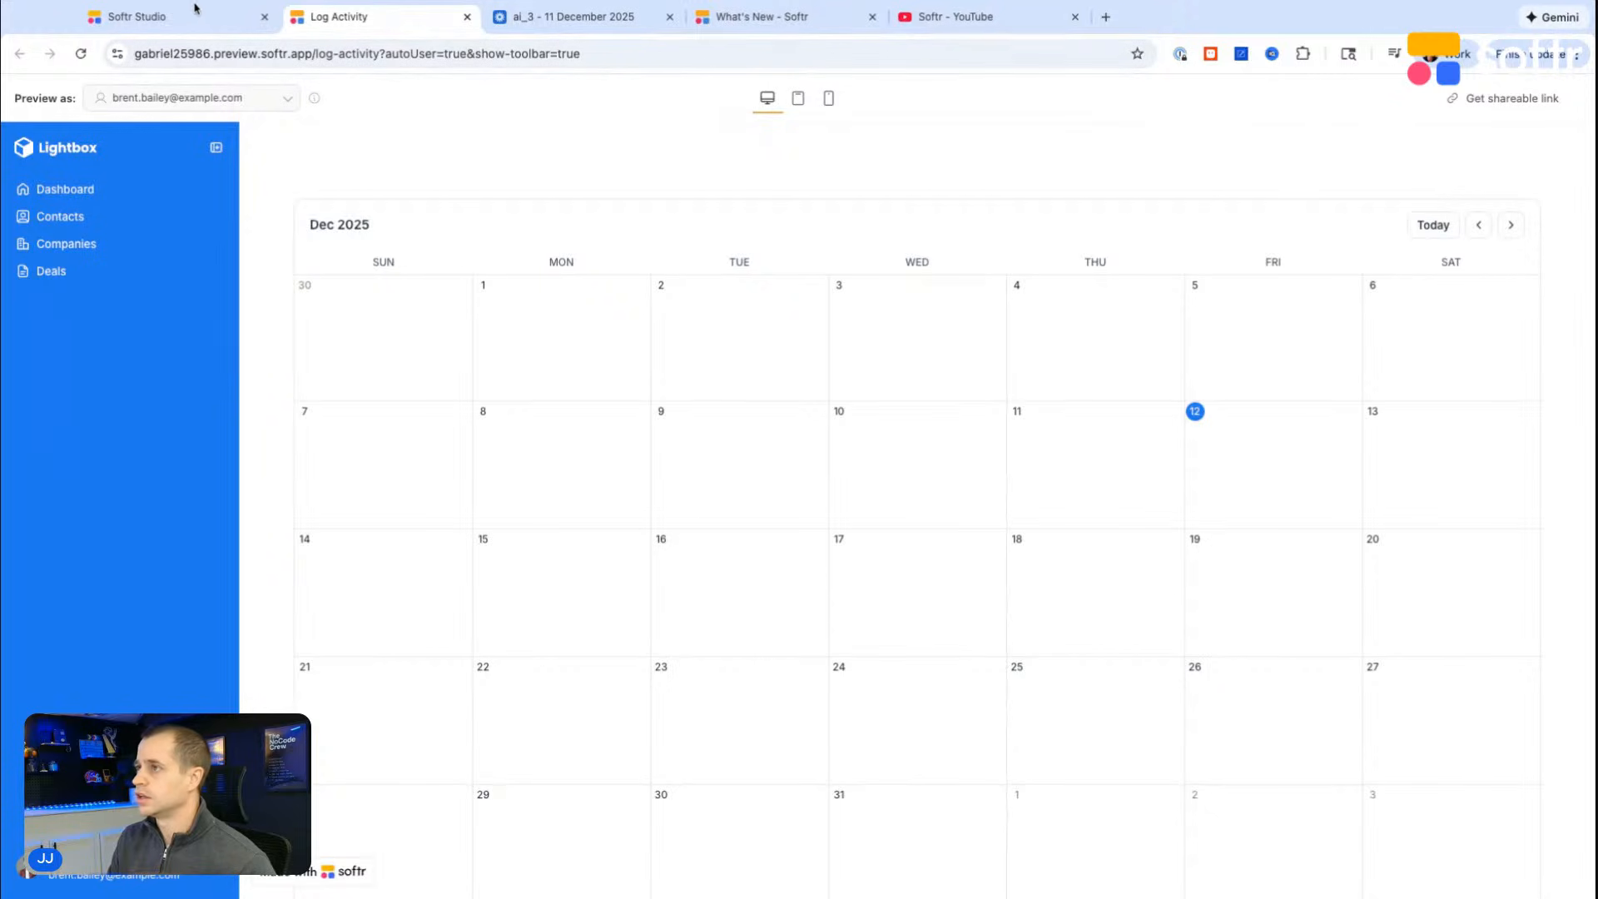
# Step: Return to Softr Studio and review the calendar's event field mappings and conditional coloring rules
pyautogui.click(194, 15)
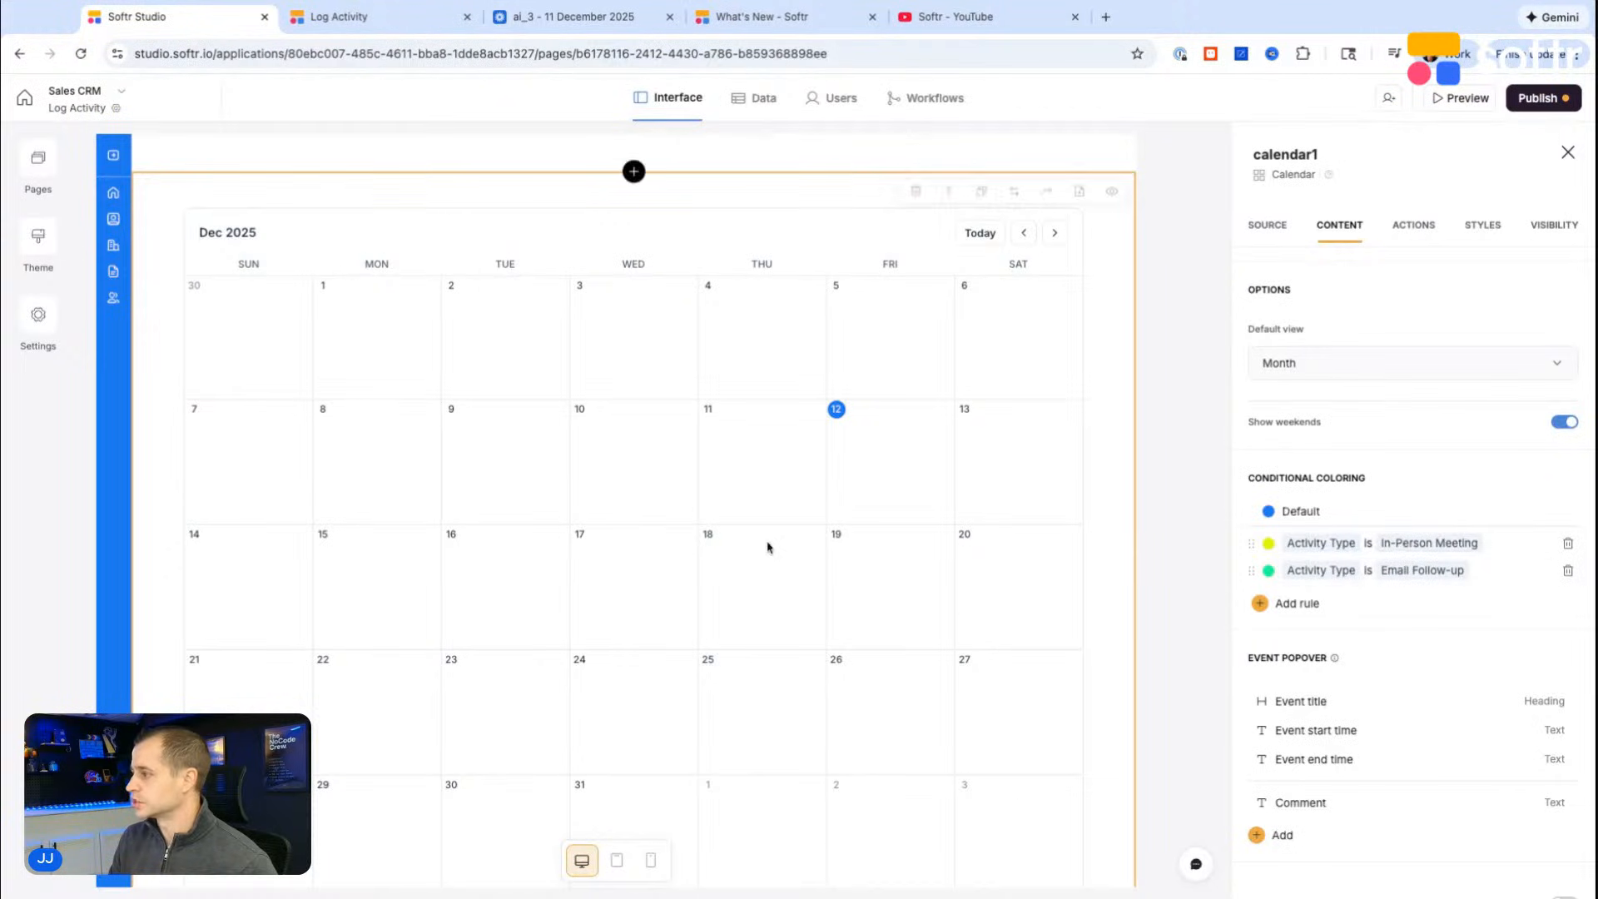
pyautogui.scroll(7, 1382, 475)
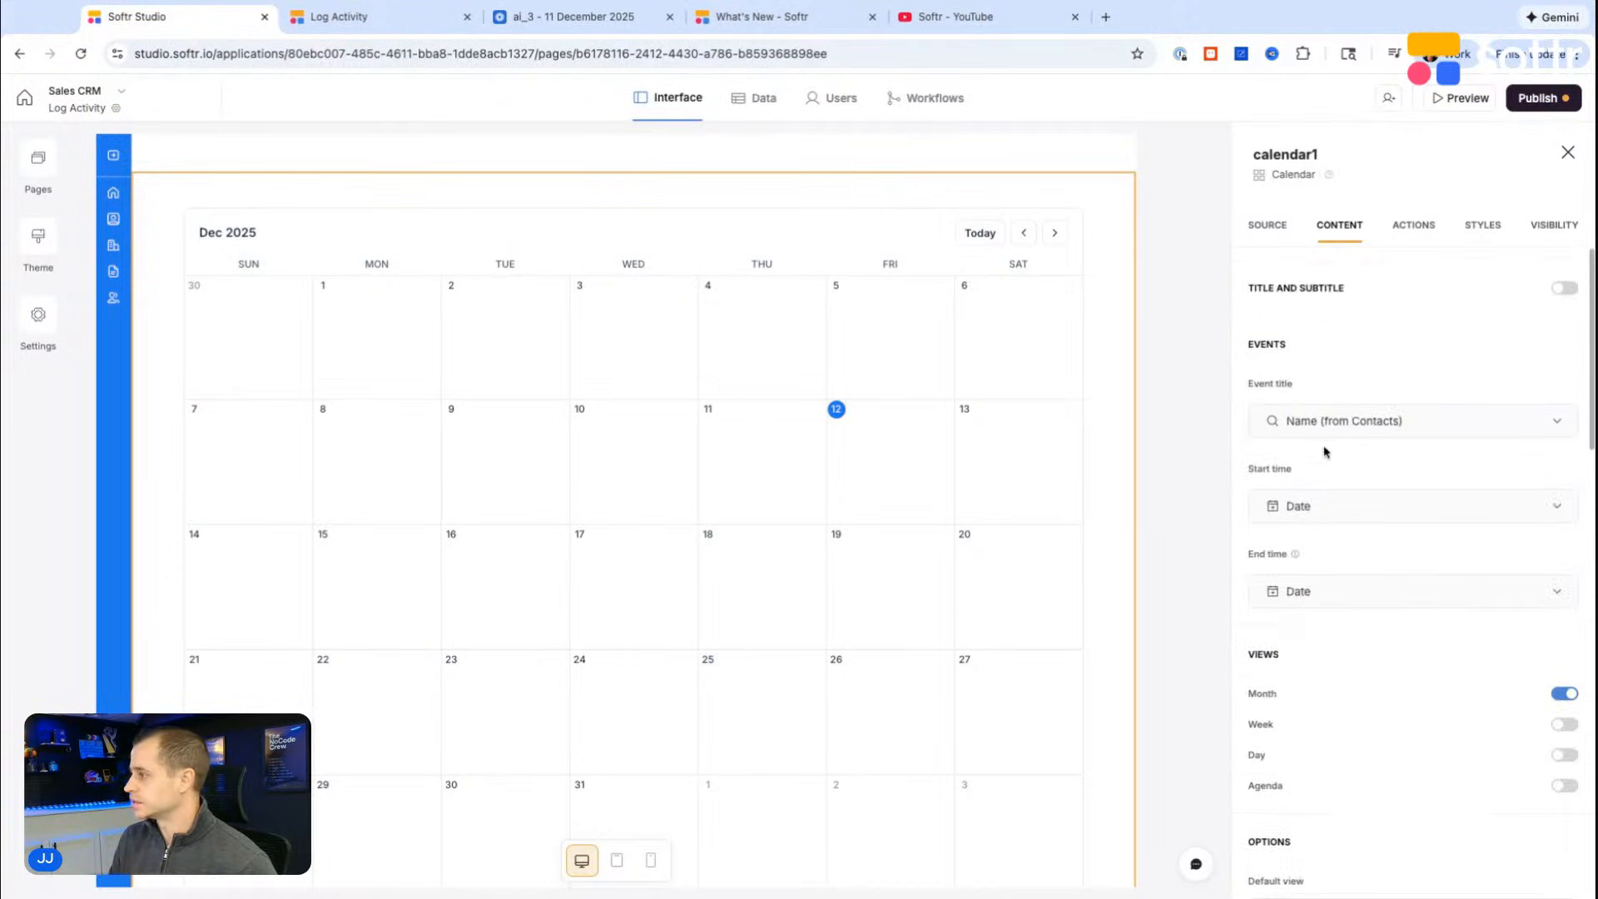
pyautogui.scroll(-6, 1273, 575)
pyautogui.scroll(-4, 1294, 581)
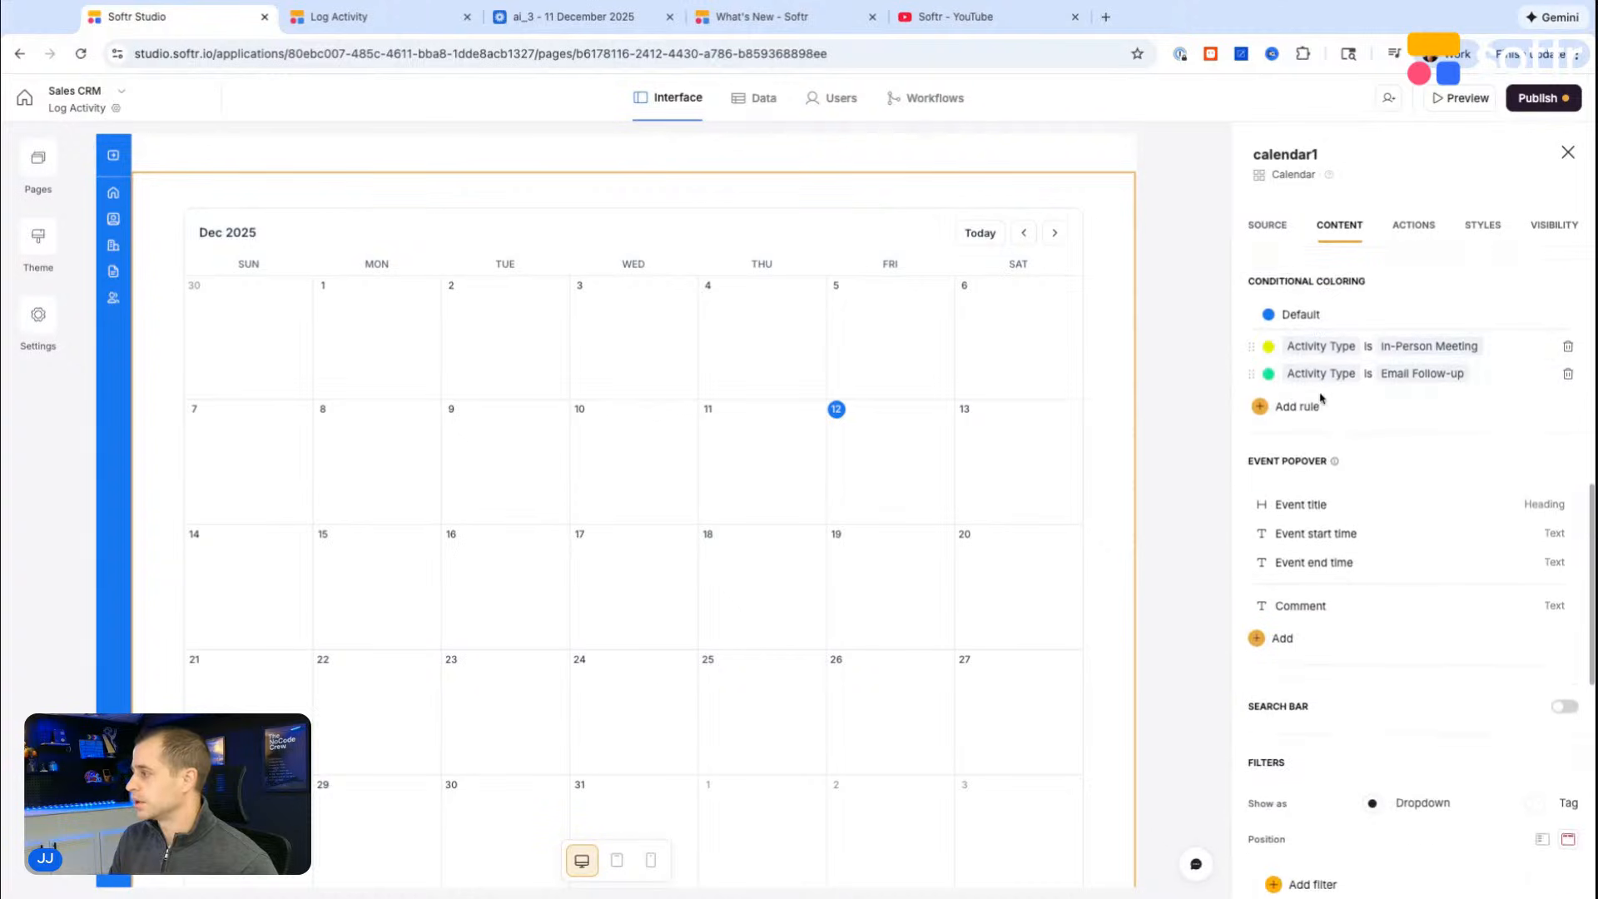
pyautogui.scroll(1, 1324, 292)
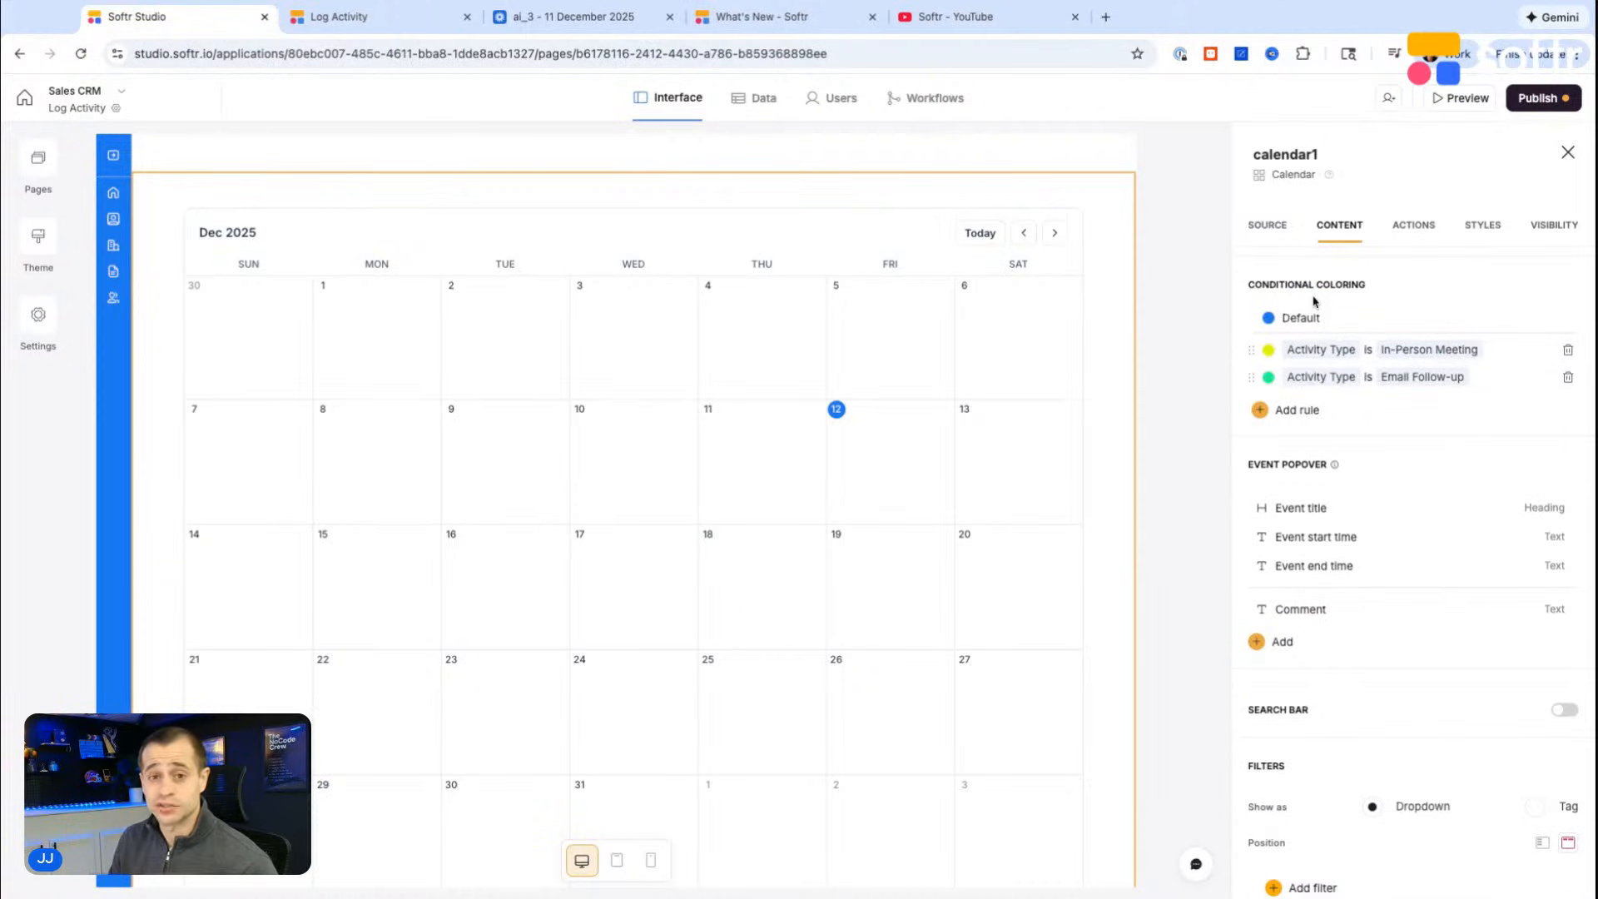
pyautogui.scroll(1, 1324, 379)
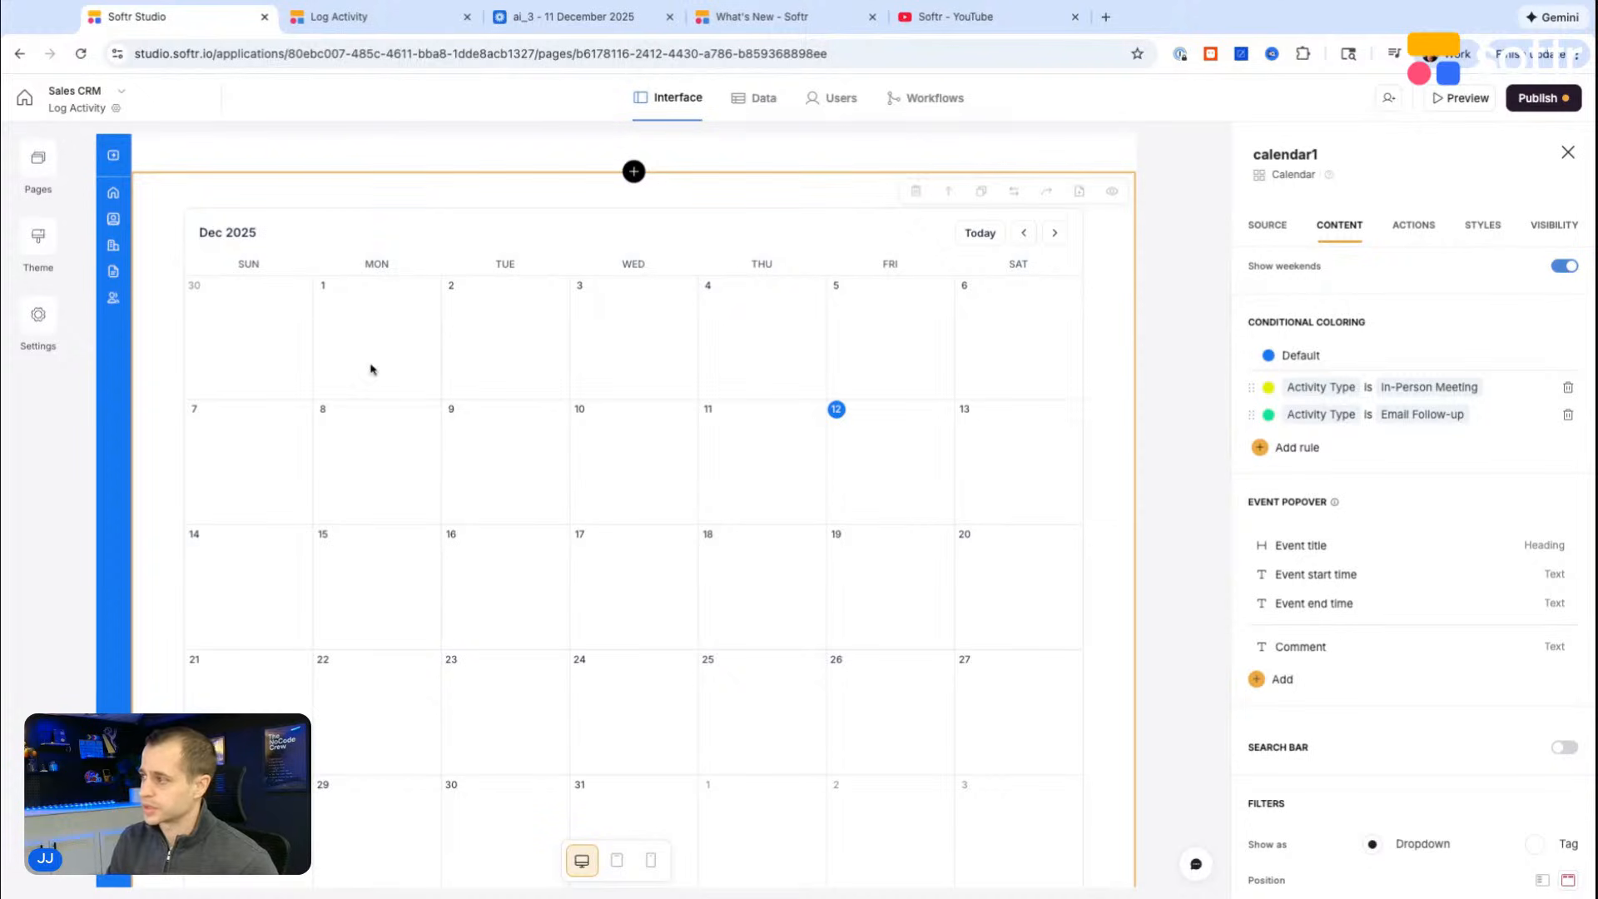
# Step: Review the calendar block's data source settings and its available block types
pyautogui.scroll(1, 416, 391)
pyautogui.scroll(-1, 500, 450)
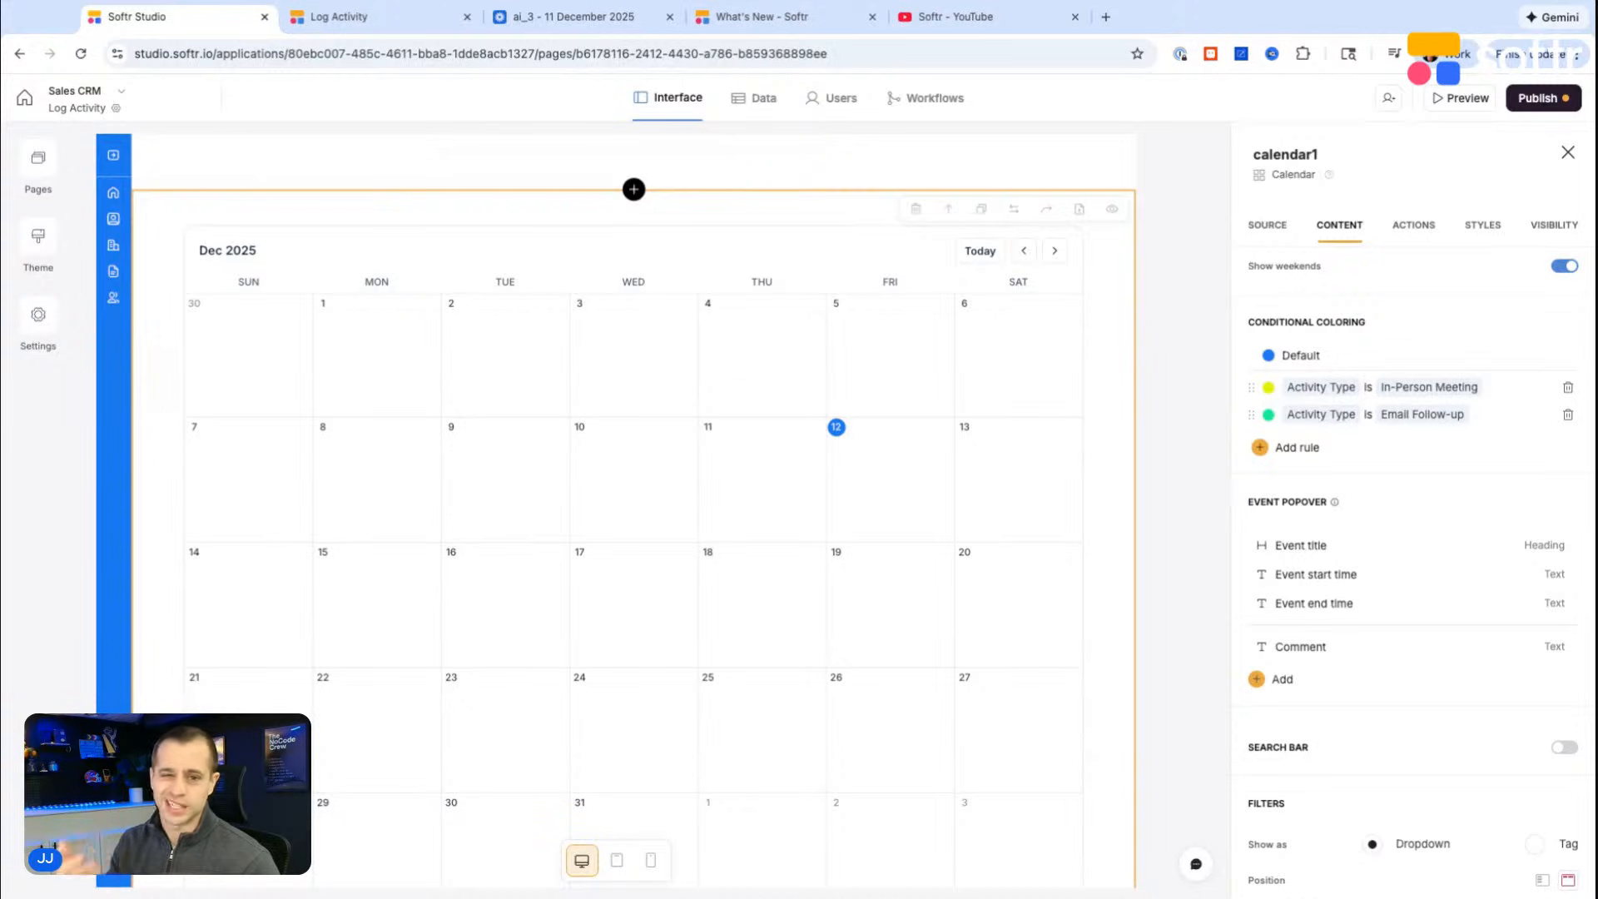
pyautogui.click(1265, 226)
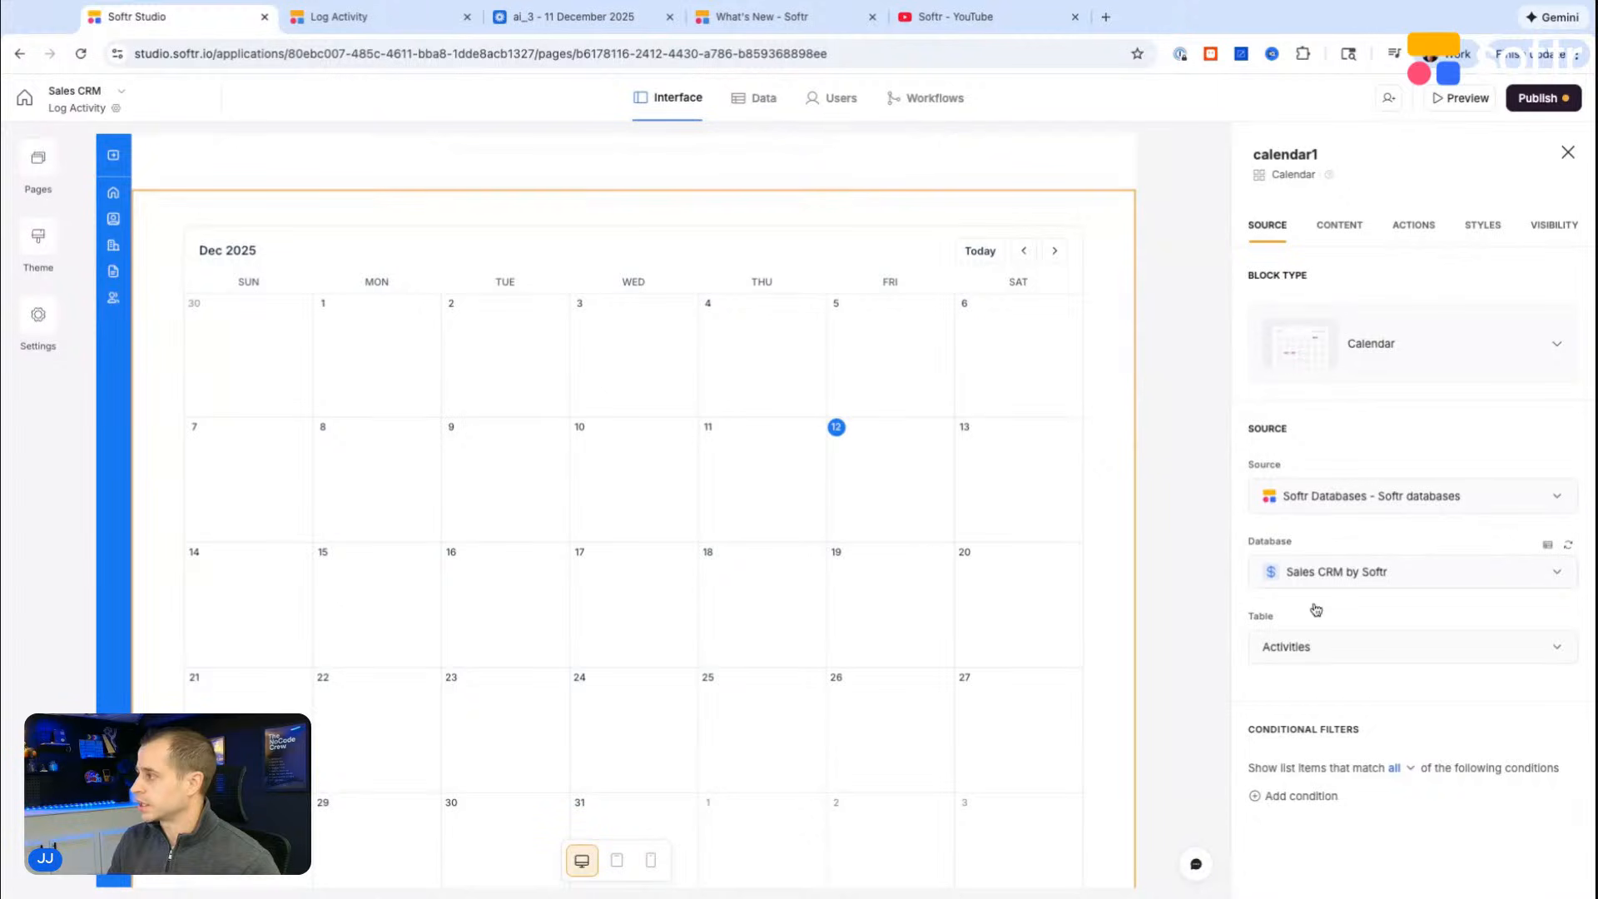
pyautogui.scroll(-1, 1365, 582)
pyautogui.scroll(1, 1310, 804)
pyautogui.click(1466, 345)
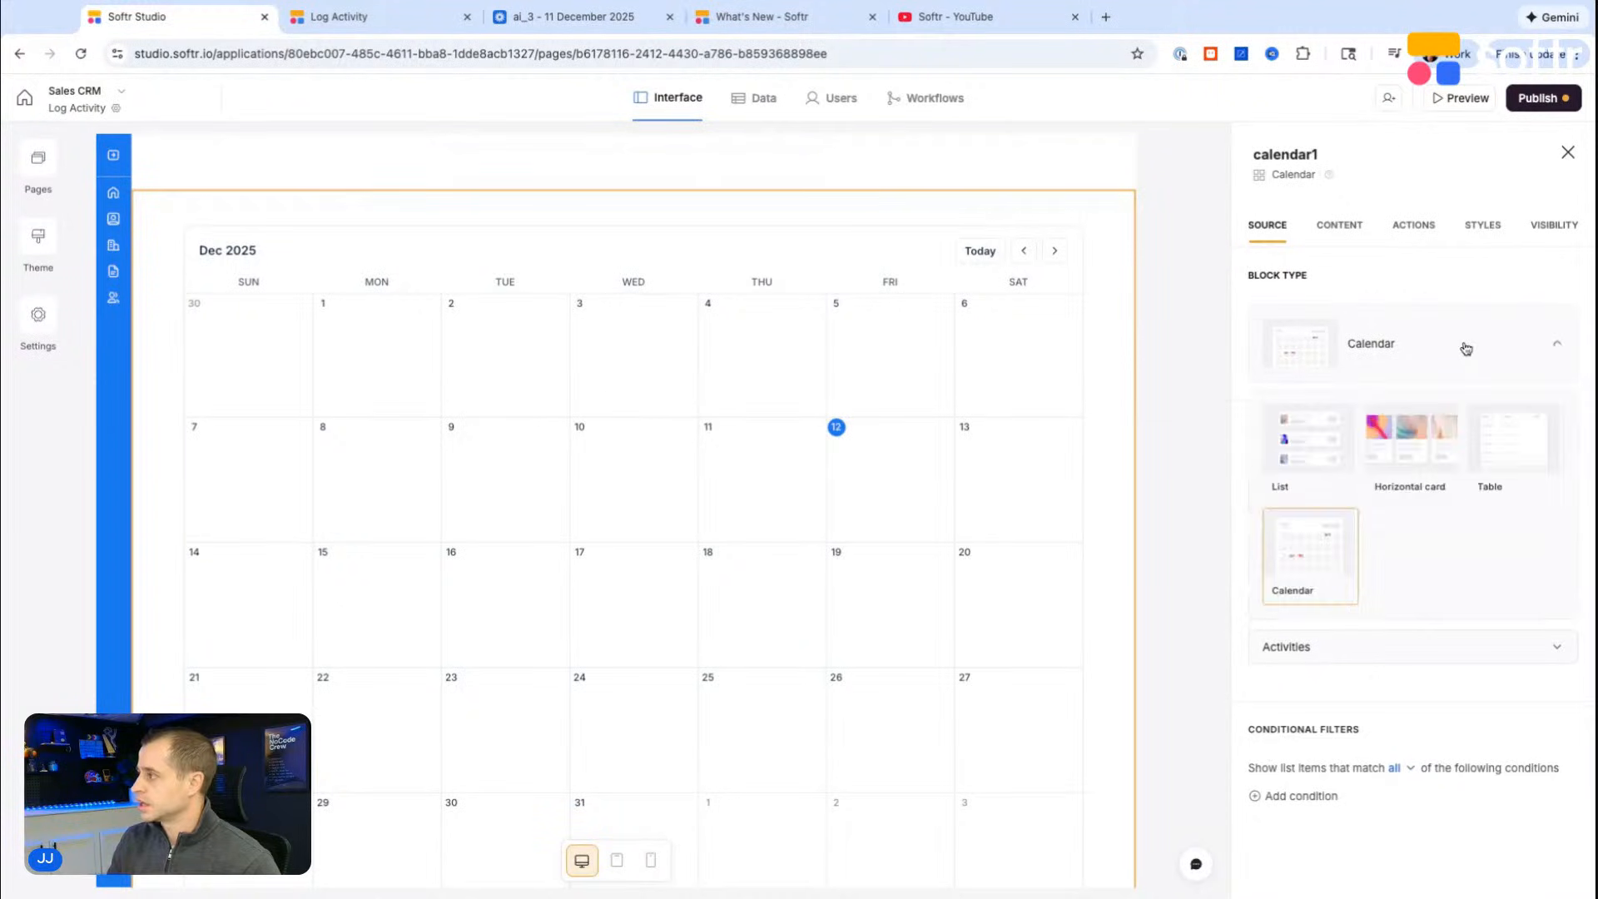
pyautogui.click(1356, 235)
# Step: Review the calendar's content settings, covering the views, default view choices, conditional coloring, event popover and filters
pyautogui.click(1341, 229)
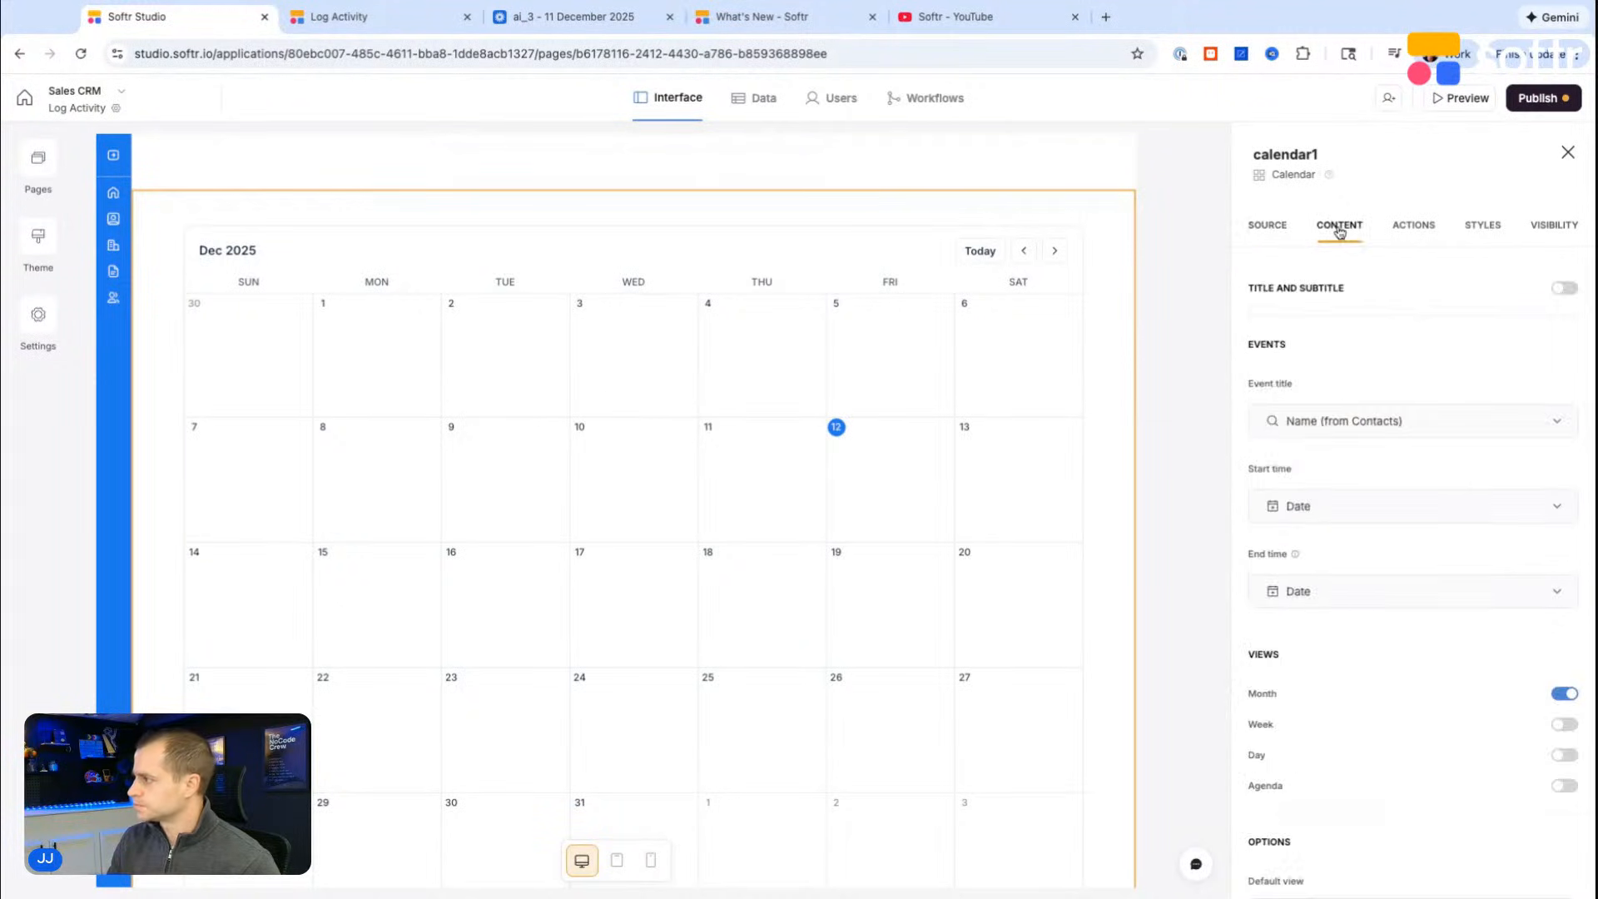
pyautogui.scroll(-5, 1341, 403)
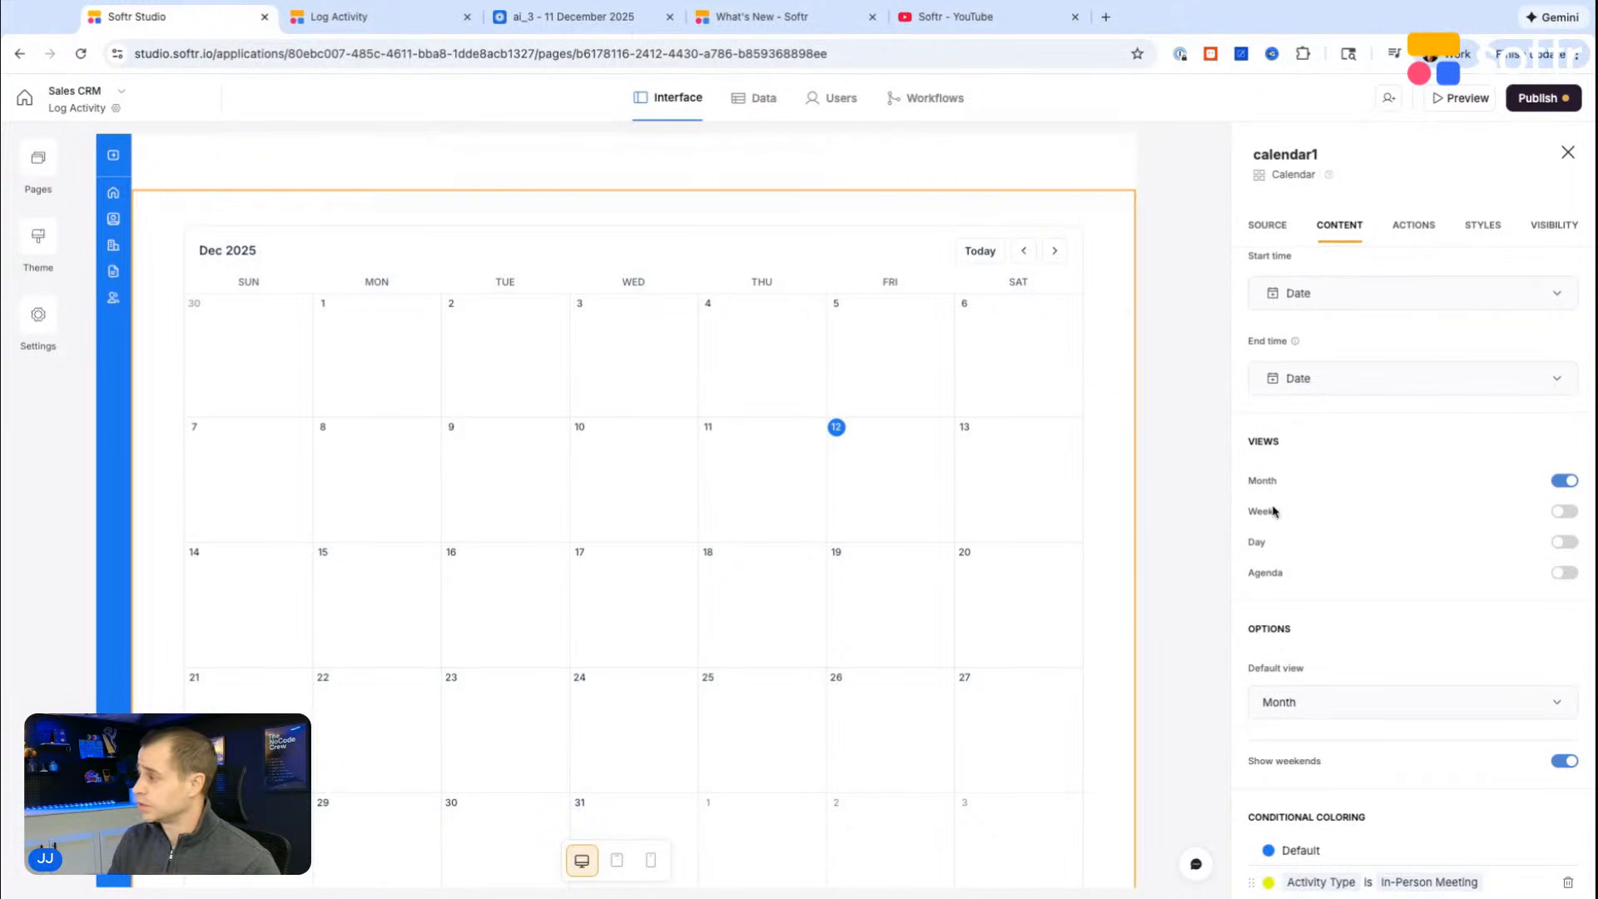
pyautogui.scroll(-4, 1261, 545)
pyautogui.click(1313, 550)
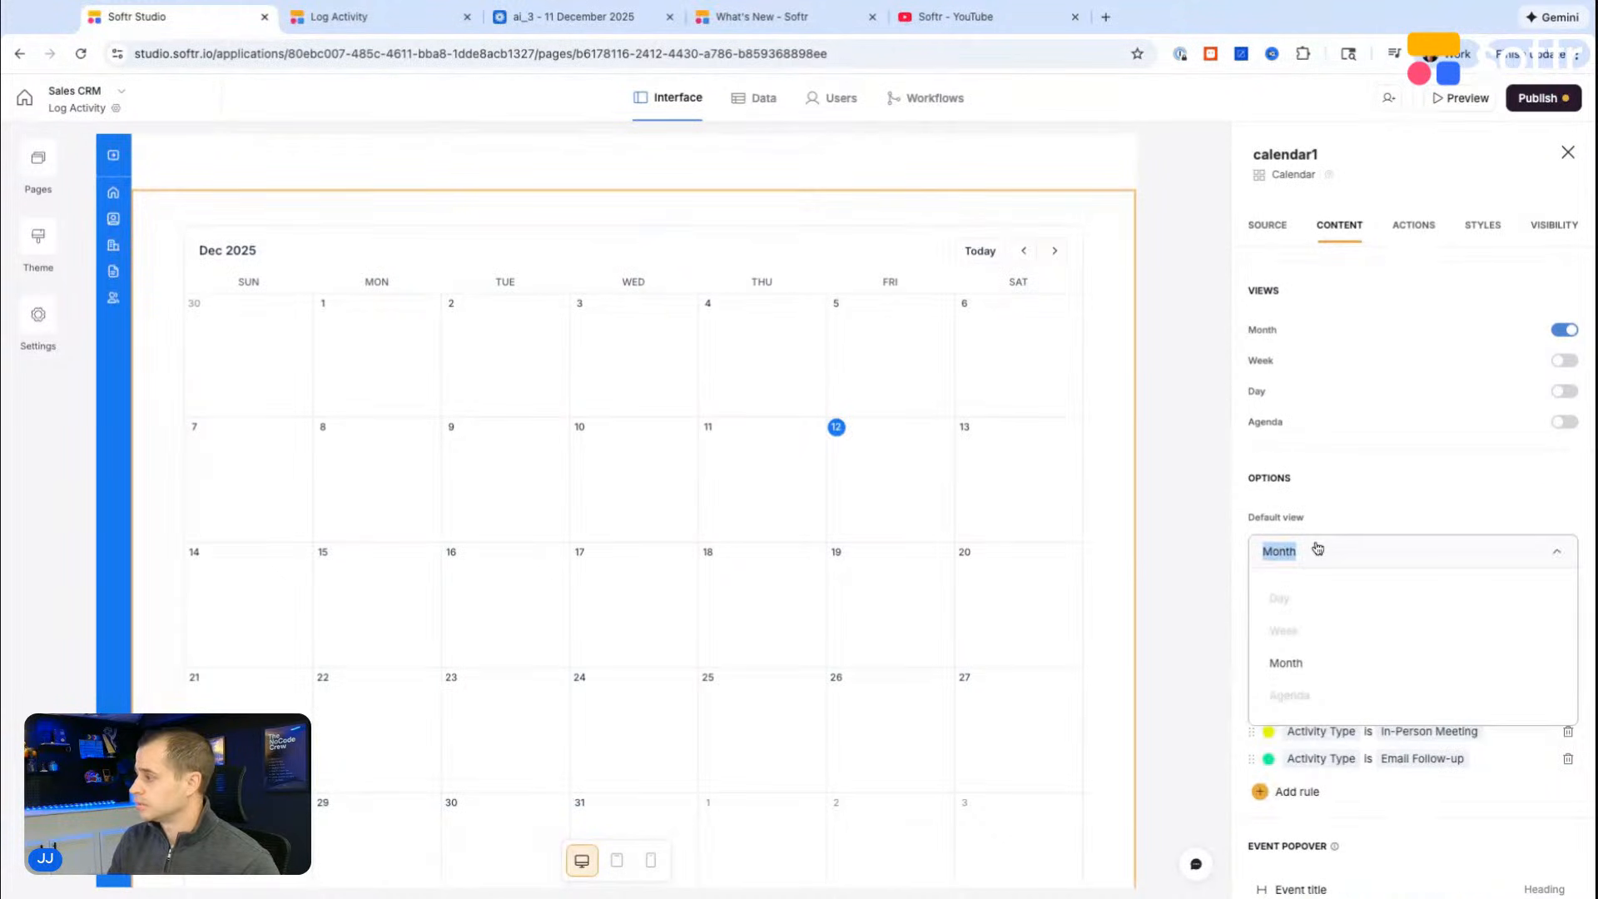
pyautogui.scroll(-12, 1338, 510)
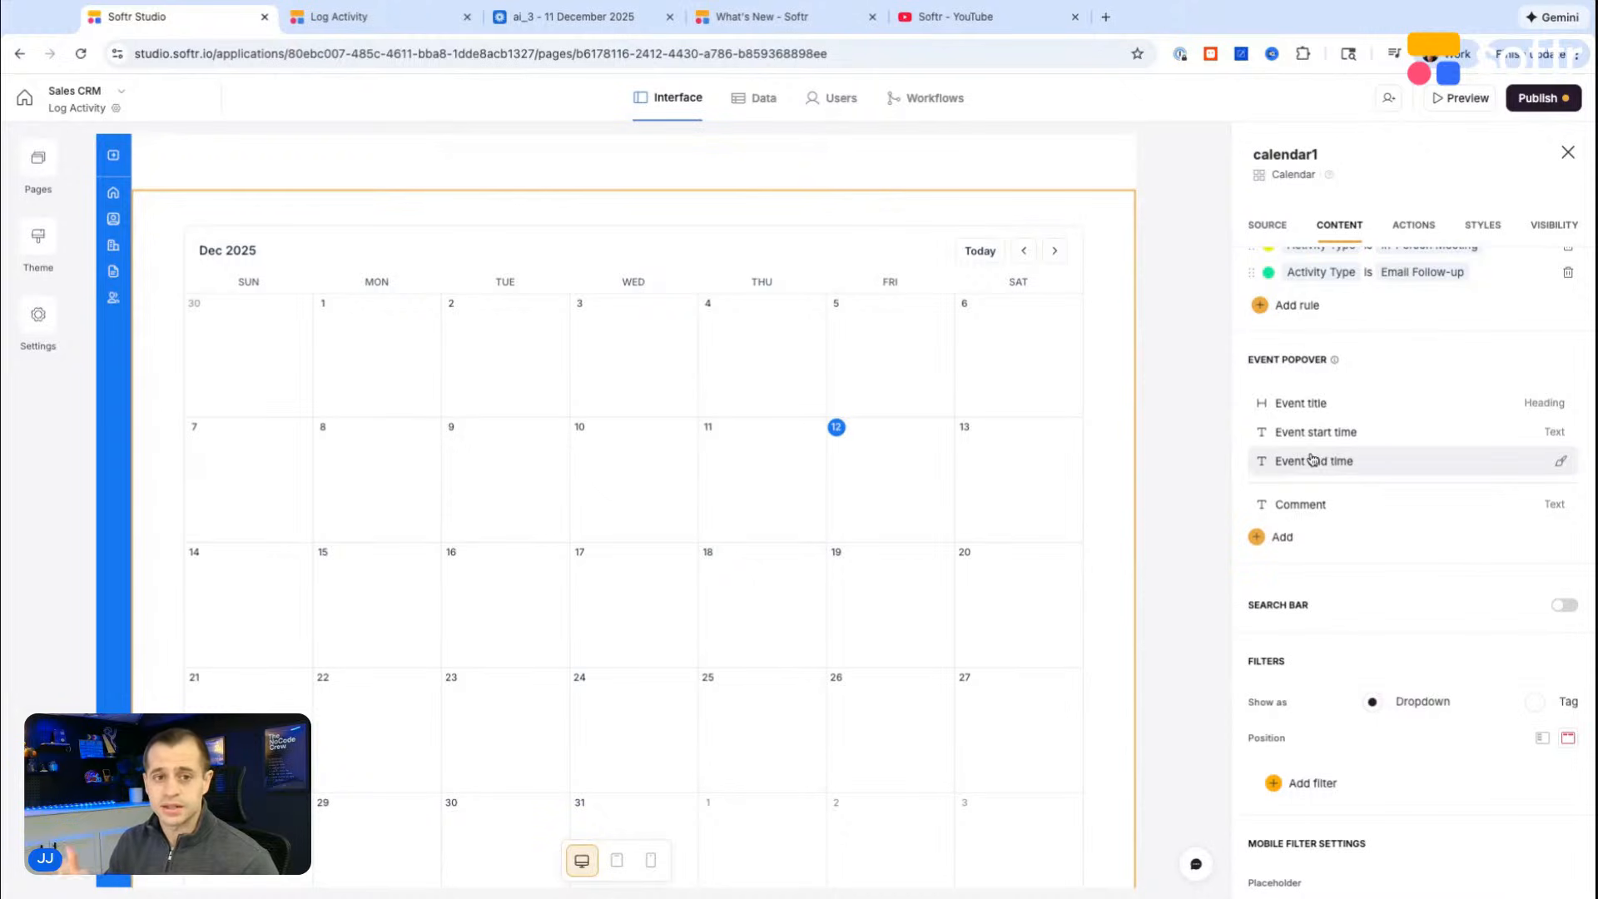
pyautogui.scroll(-1, 1313, 460)
pyautogui.scroll(-1, 1313, 460)
pyautogui.scroll(3, 1313, 461)
pyautogui.scroll(4, 631, 471)
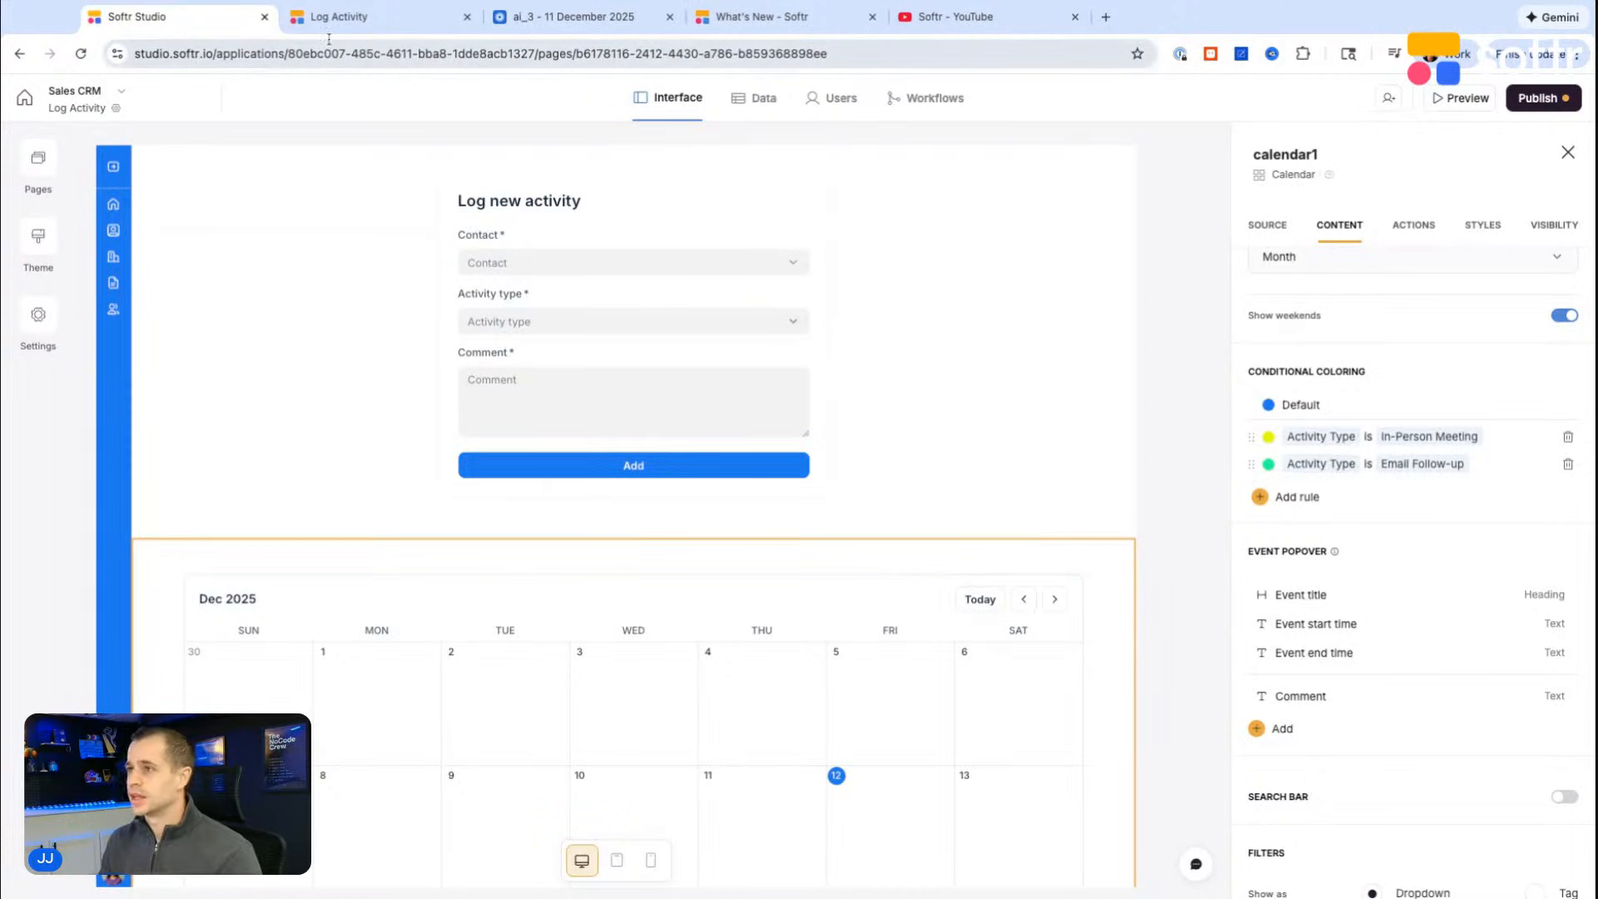
# Step: Create a new workflow from the dashboard with the Softr Databases trigger Record meets conditions
pyautogui.click(25, 97)
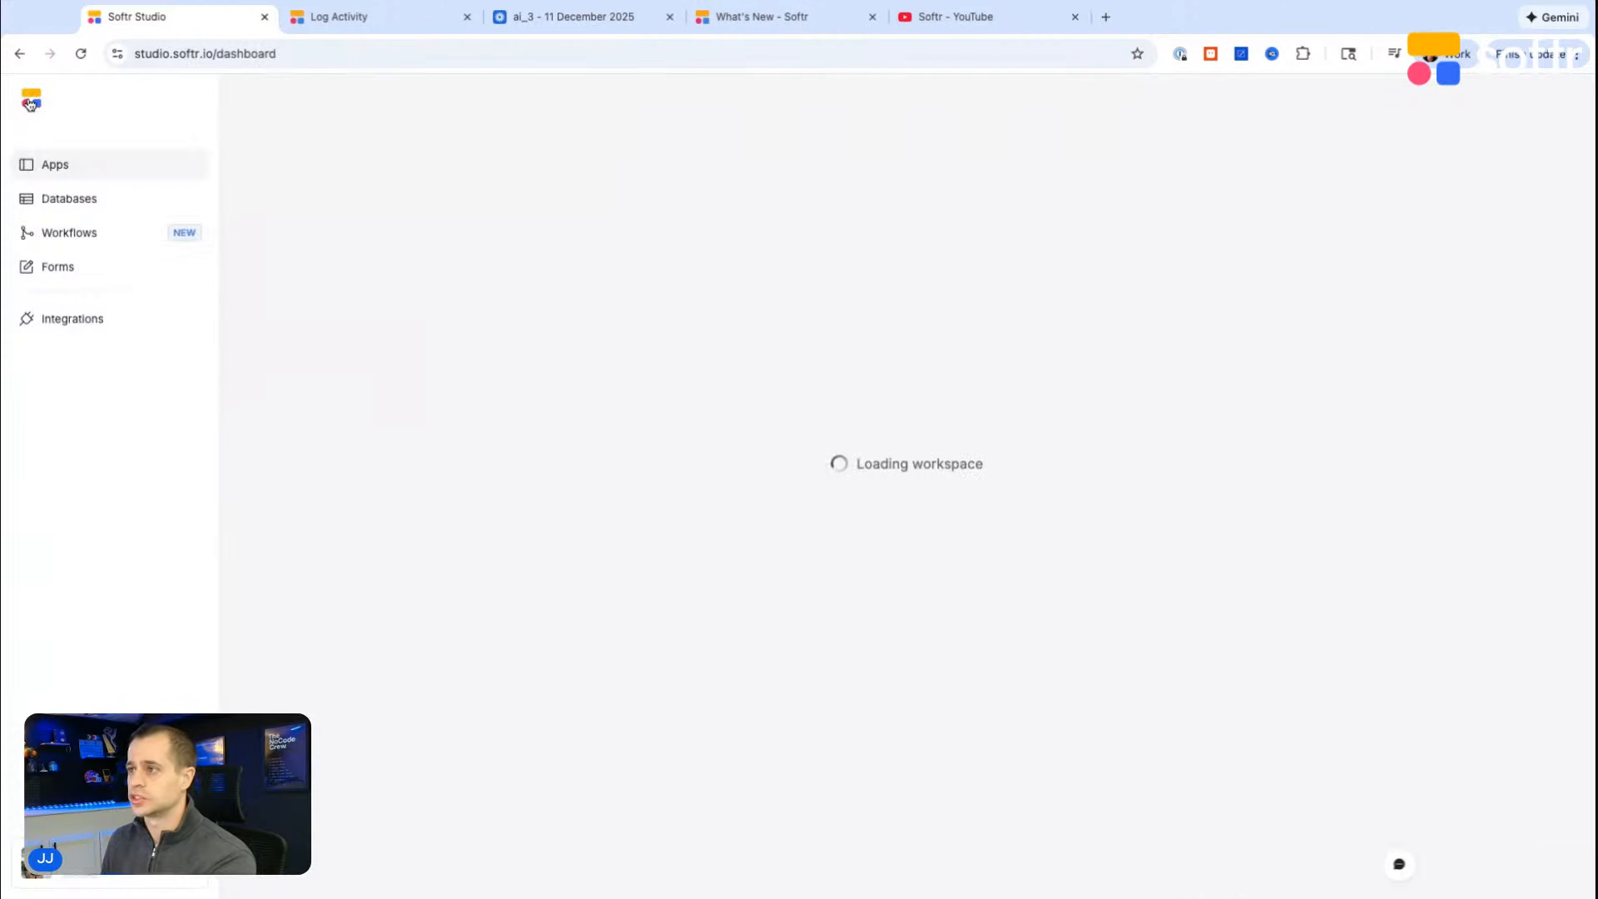
pyautogui.click(70, 232)
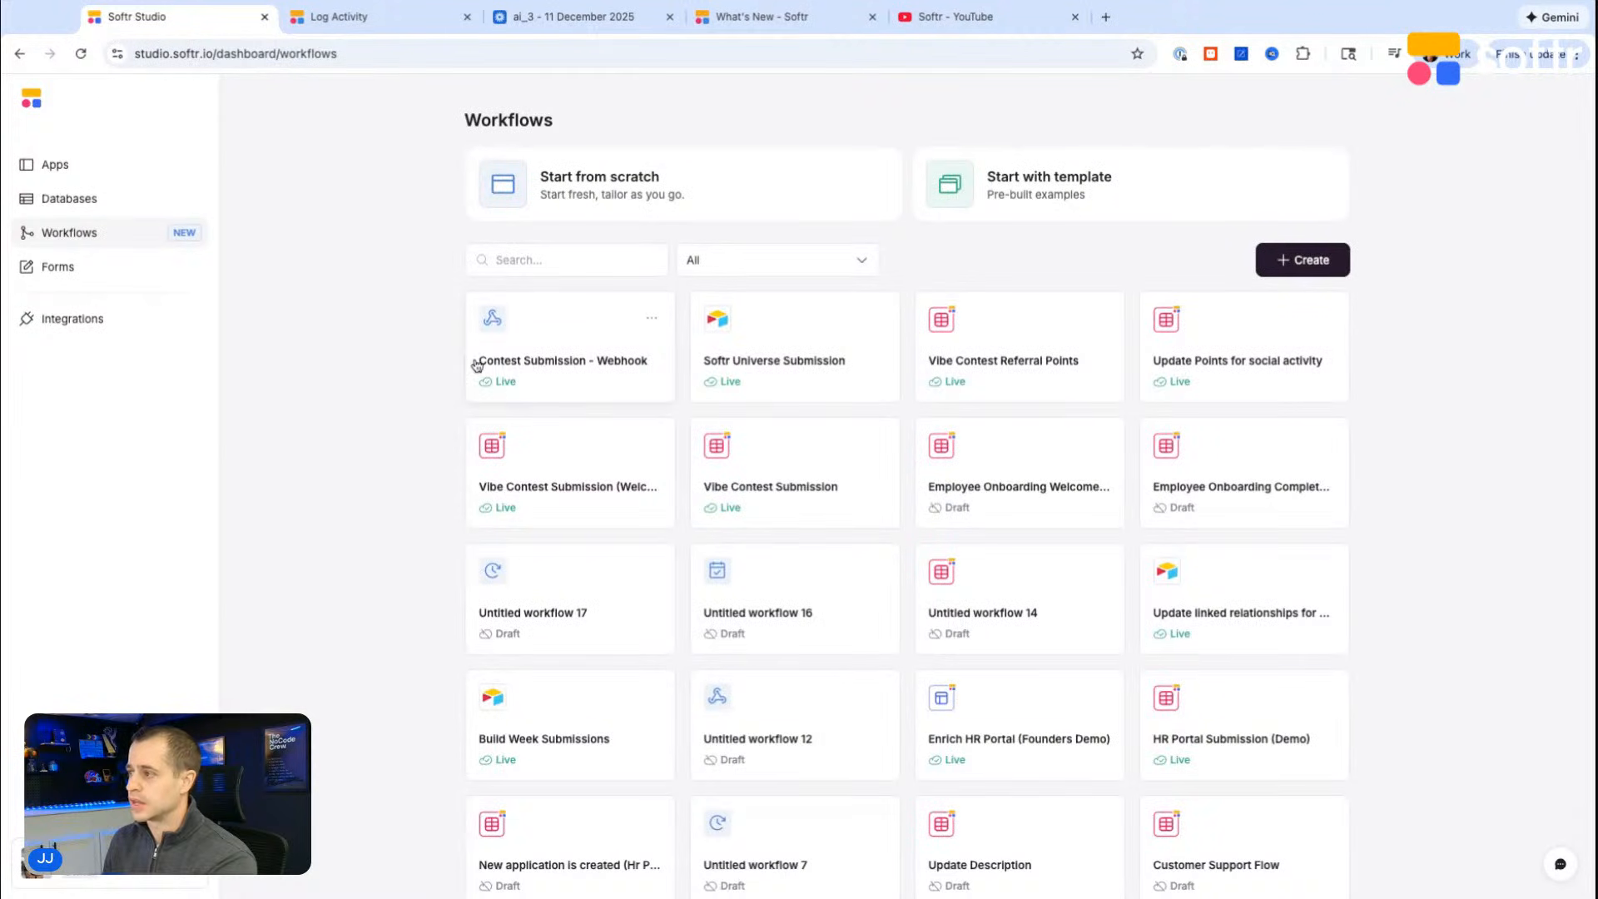
pyautogui.click(1294, 259)
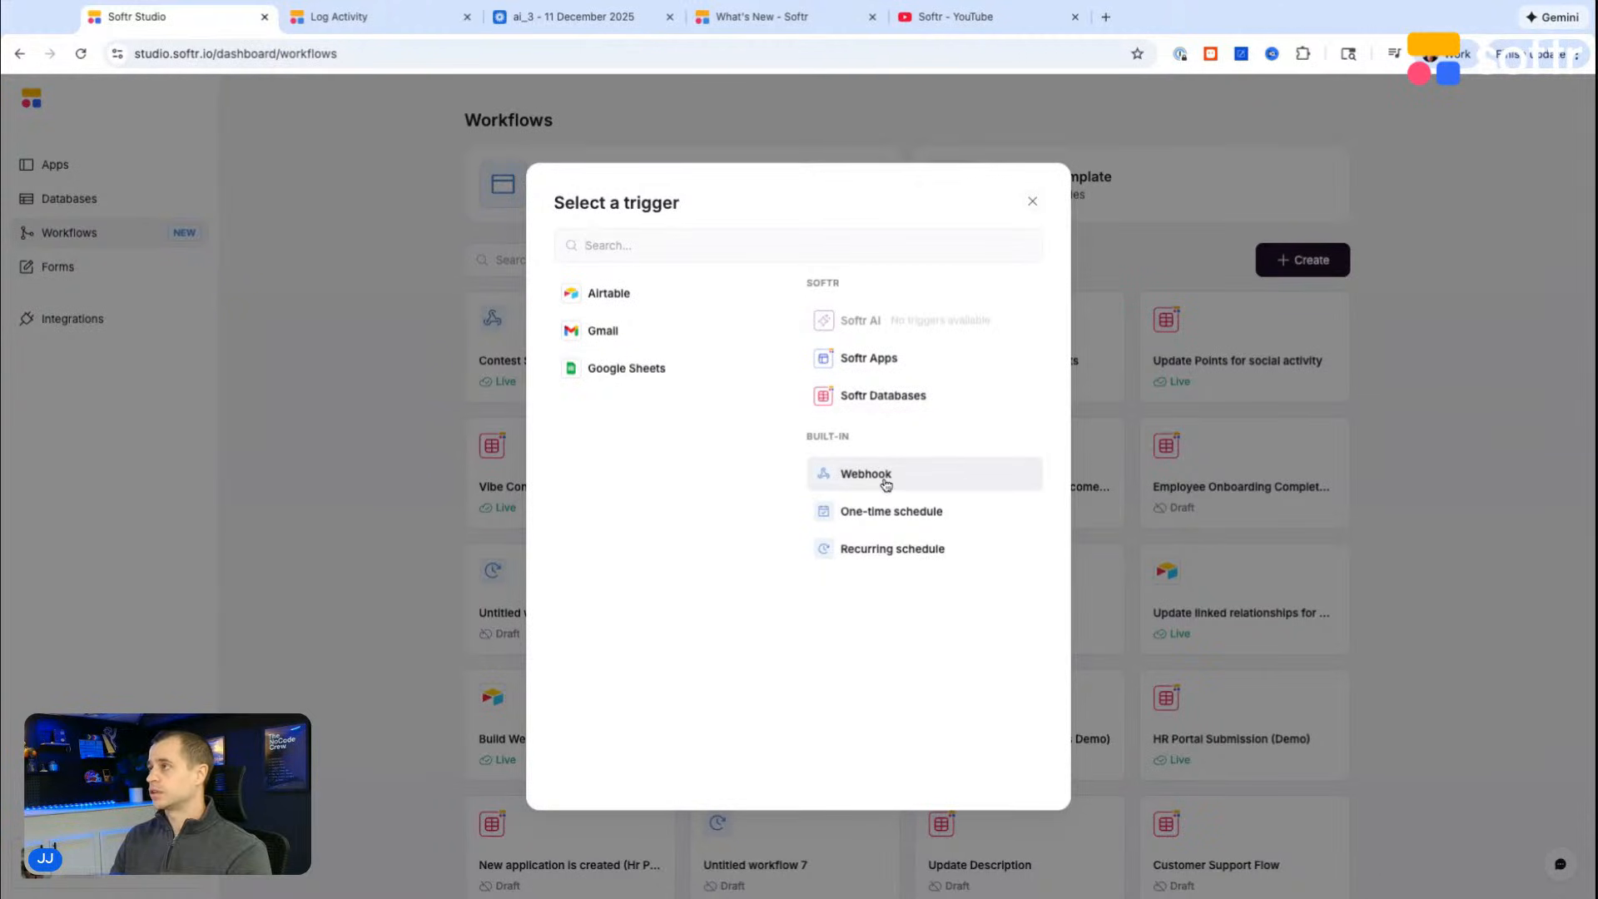
pyautogui.click(873, 394)
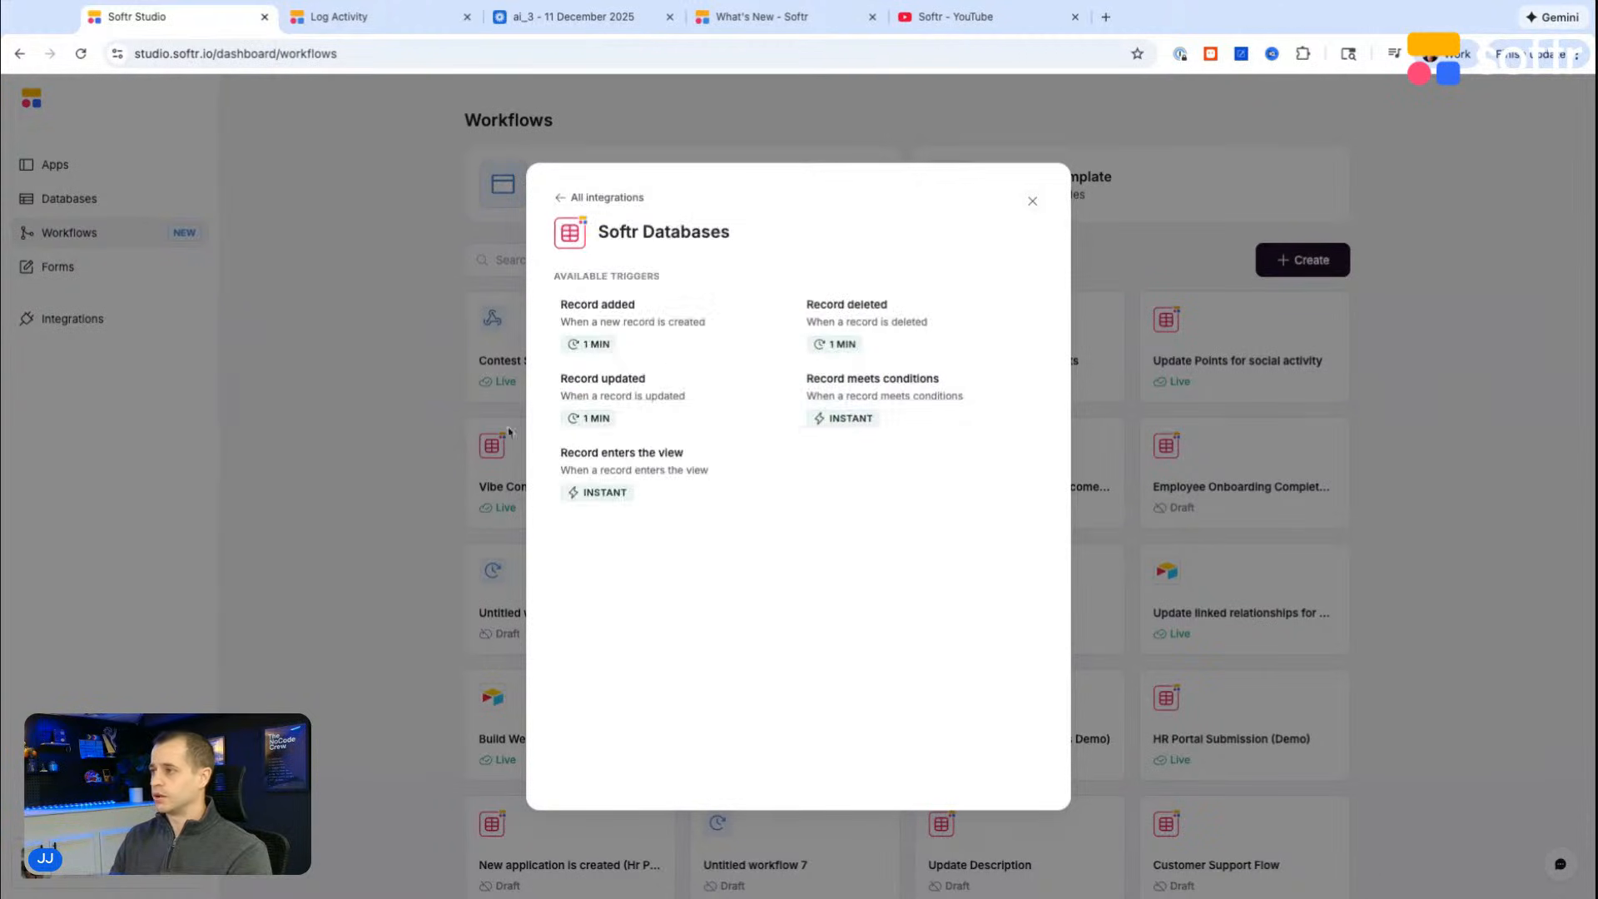
pyautogui.click(852, 399)
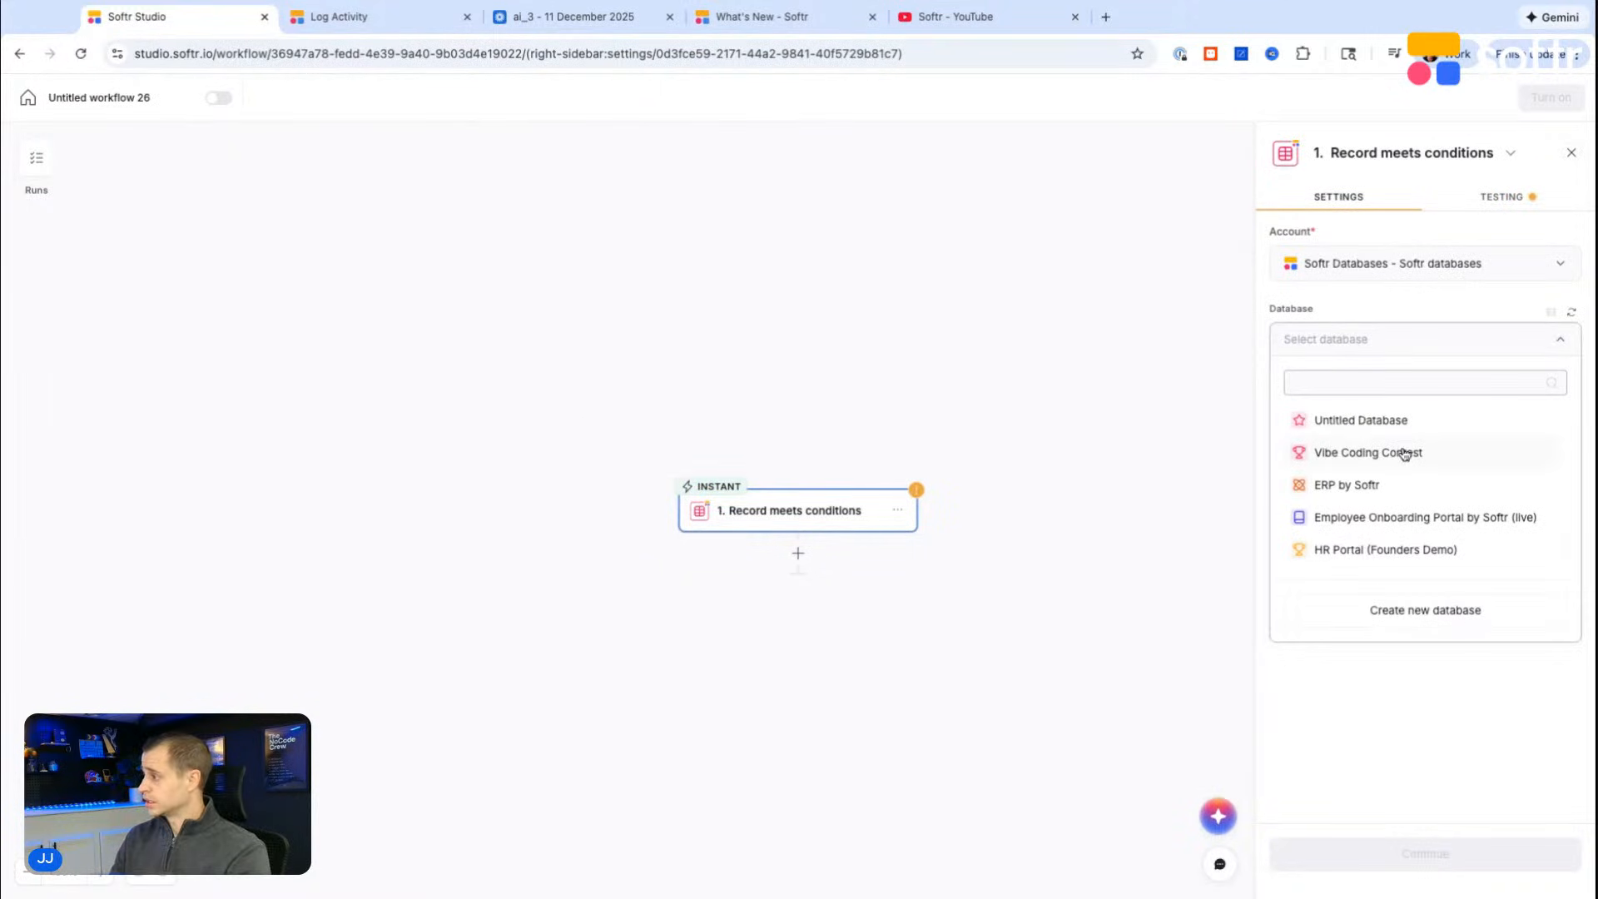
# Step: Set the trigger's database to HR Portal (Founders Demo) and its table to Applications
pyautogui.click(1384, 549)
pyautogui.click(1373, 418)
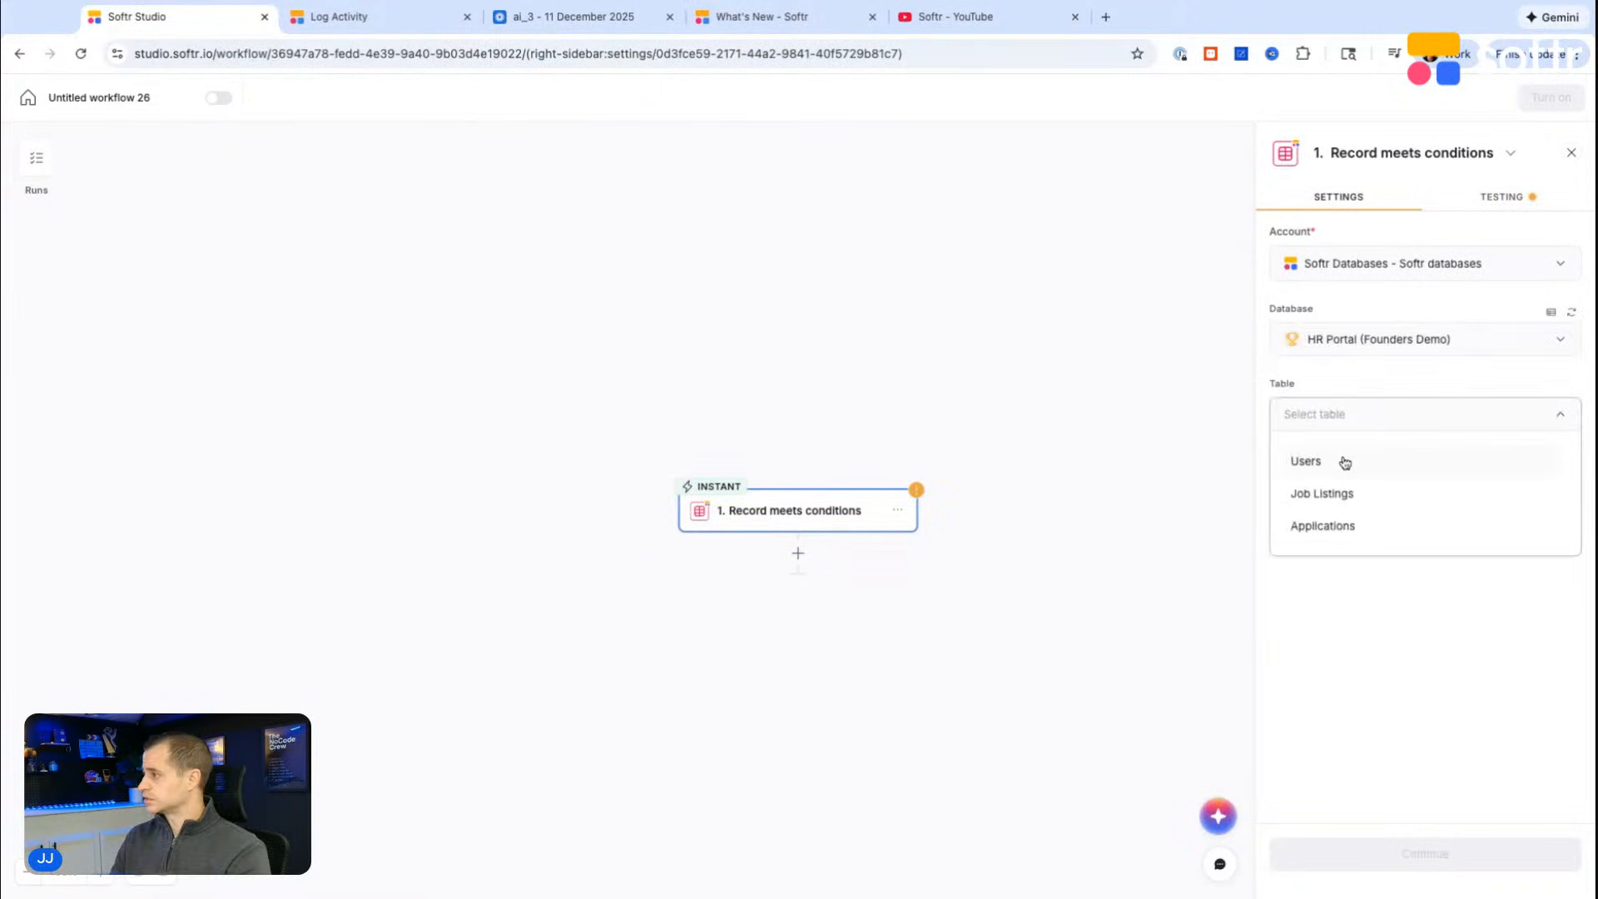
pyautogui.click(1325, 526)
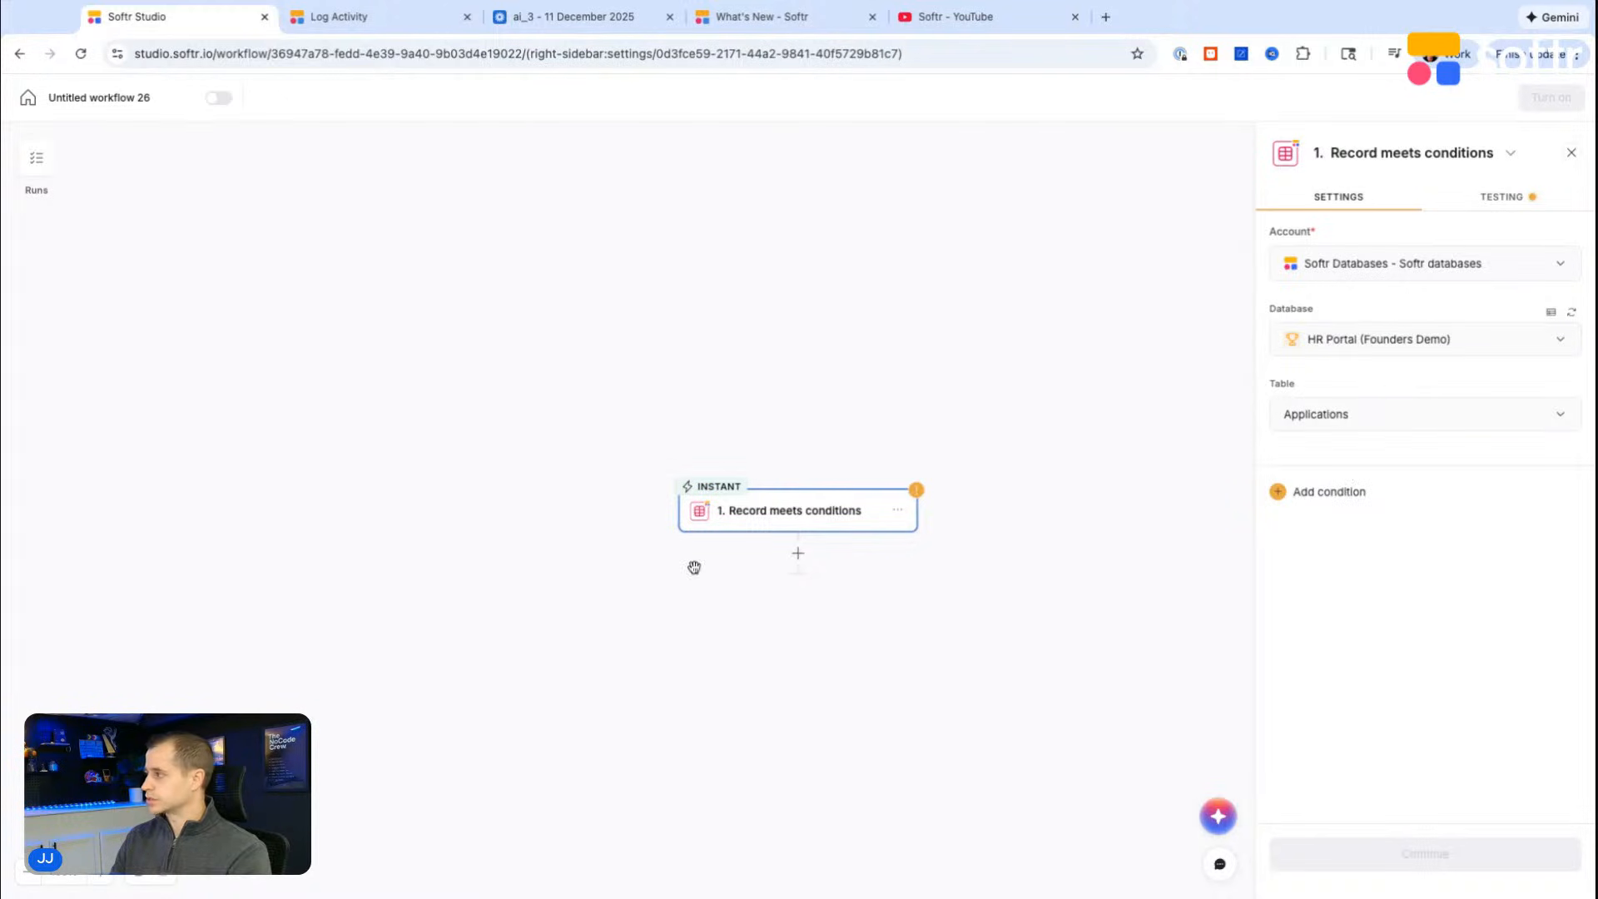
# Step: Add a Softr AI Write action after the Record meets conditions trigger
pyautogui.scroll(-2, 694, 567)
pyautogui.scroll(-1, 794, 463)
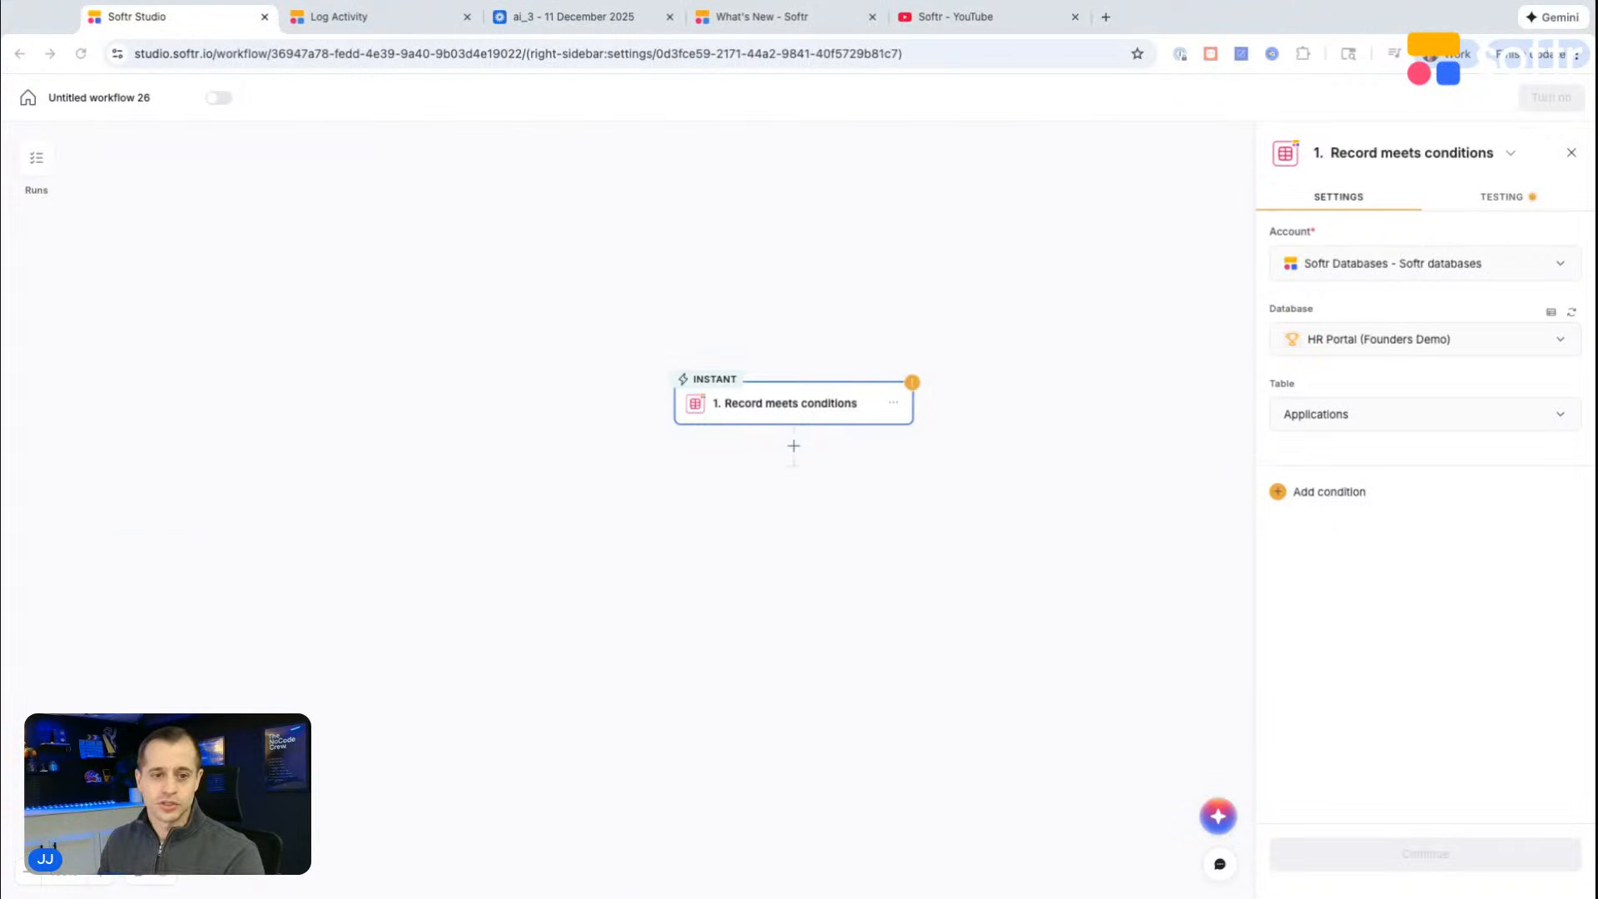
pyautogui.scroll(3, 849, 346)
pyautogui.hscroll(1, 849, 345)
pyautogui.scroll(-1, 849, 346)
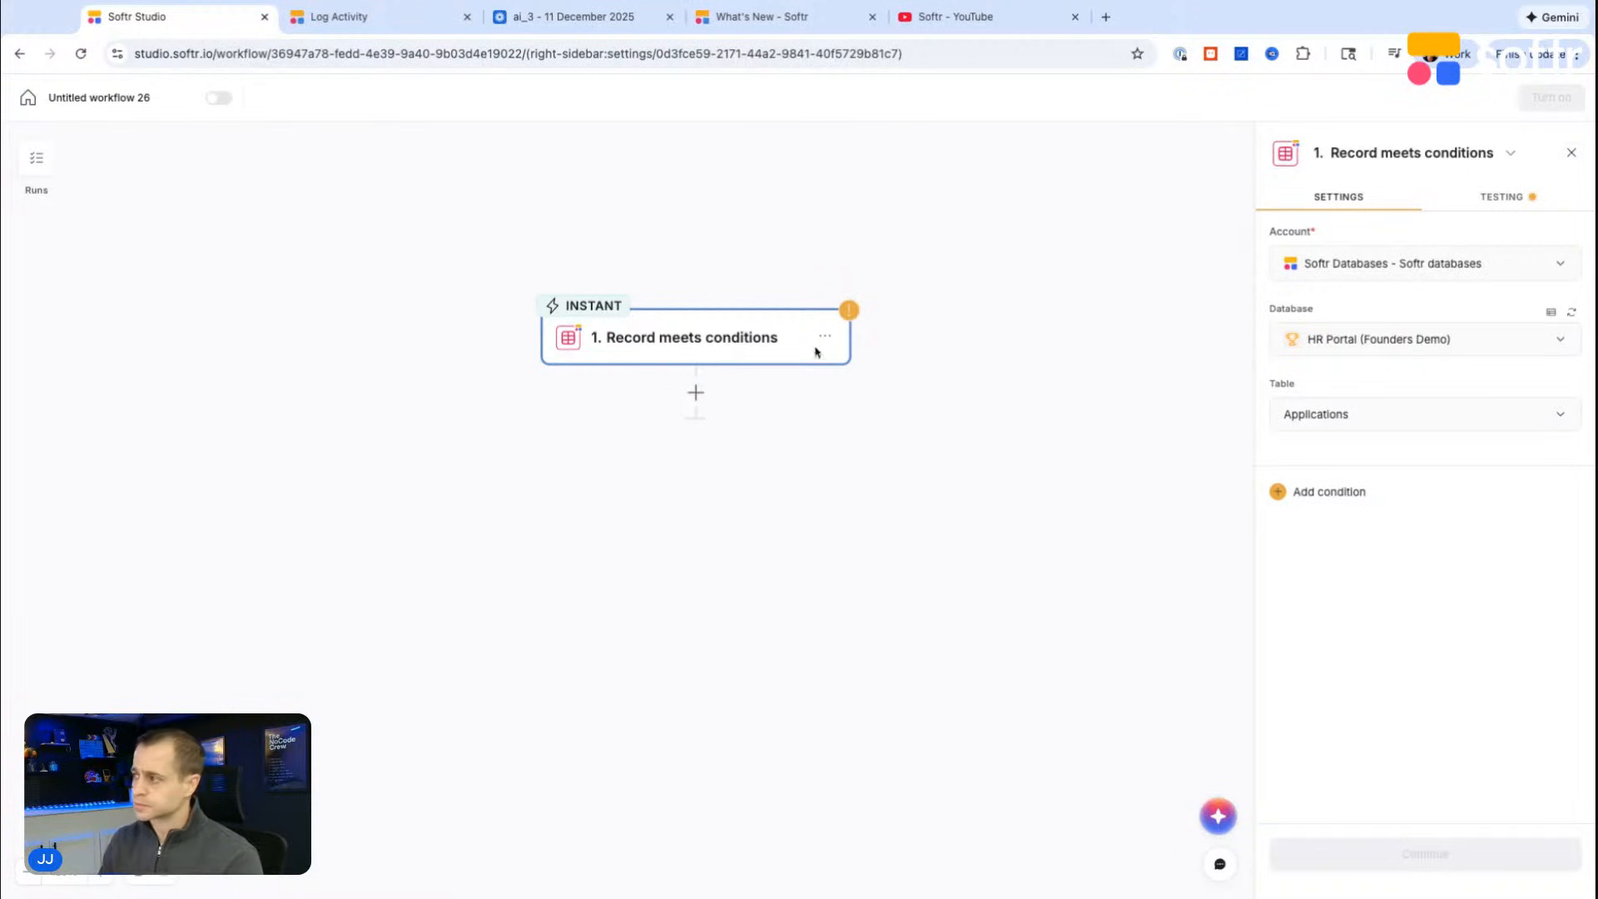
pyautogui.scroll(-2, 666, 358)
pyautogui.click(689, 322)
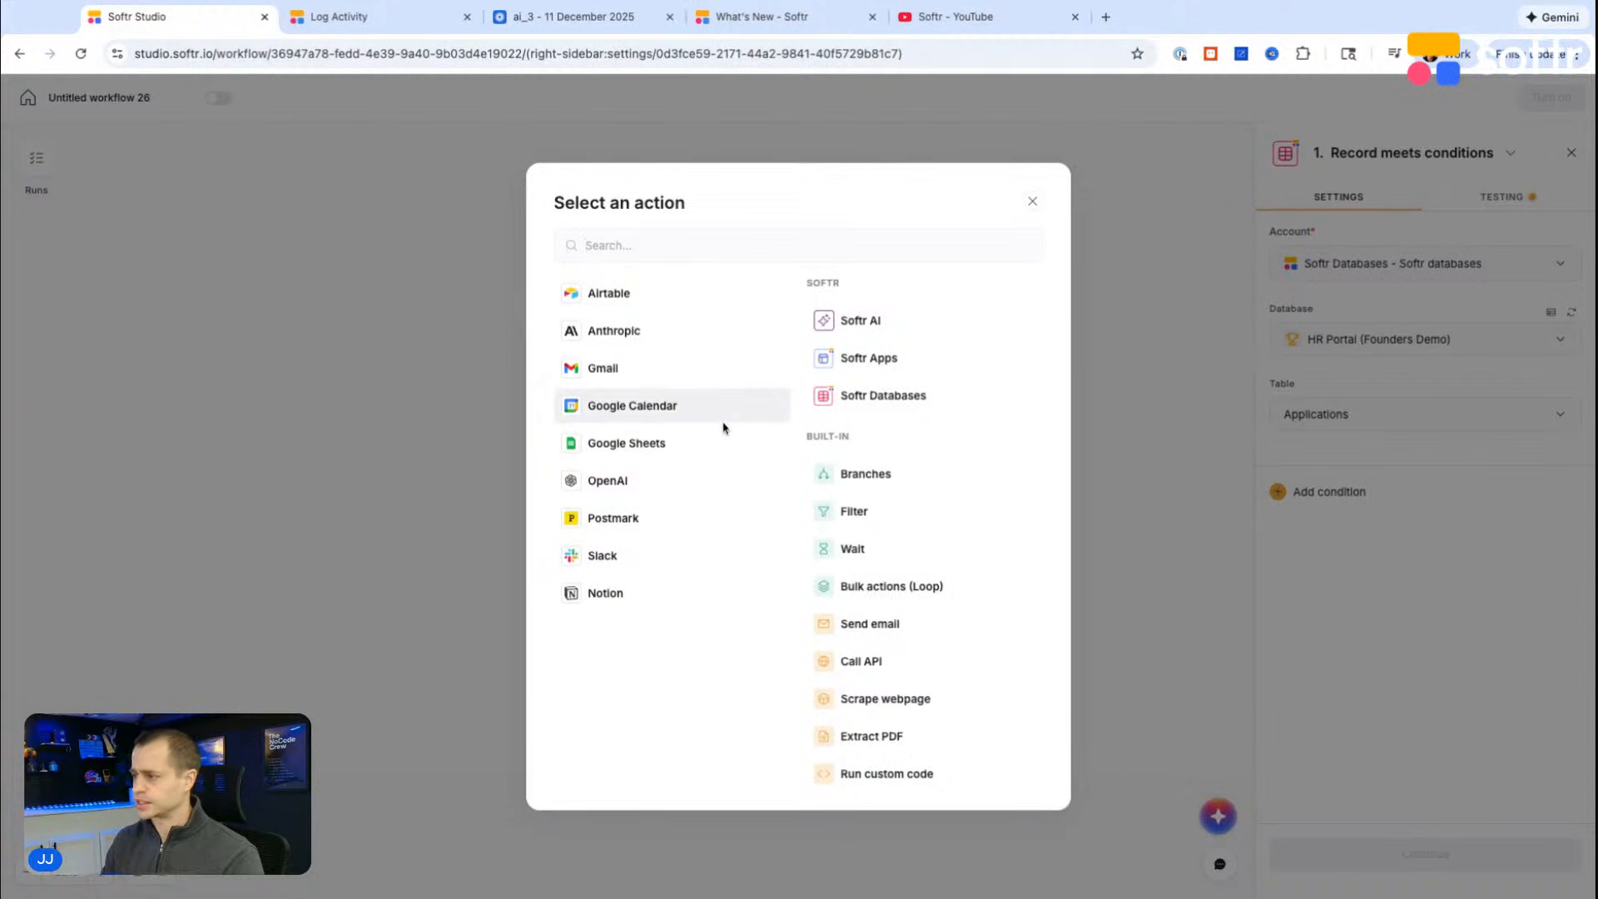
pyautogui.click(853, 332)
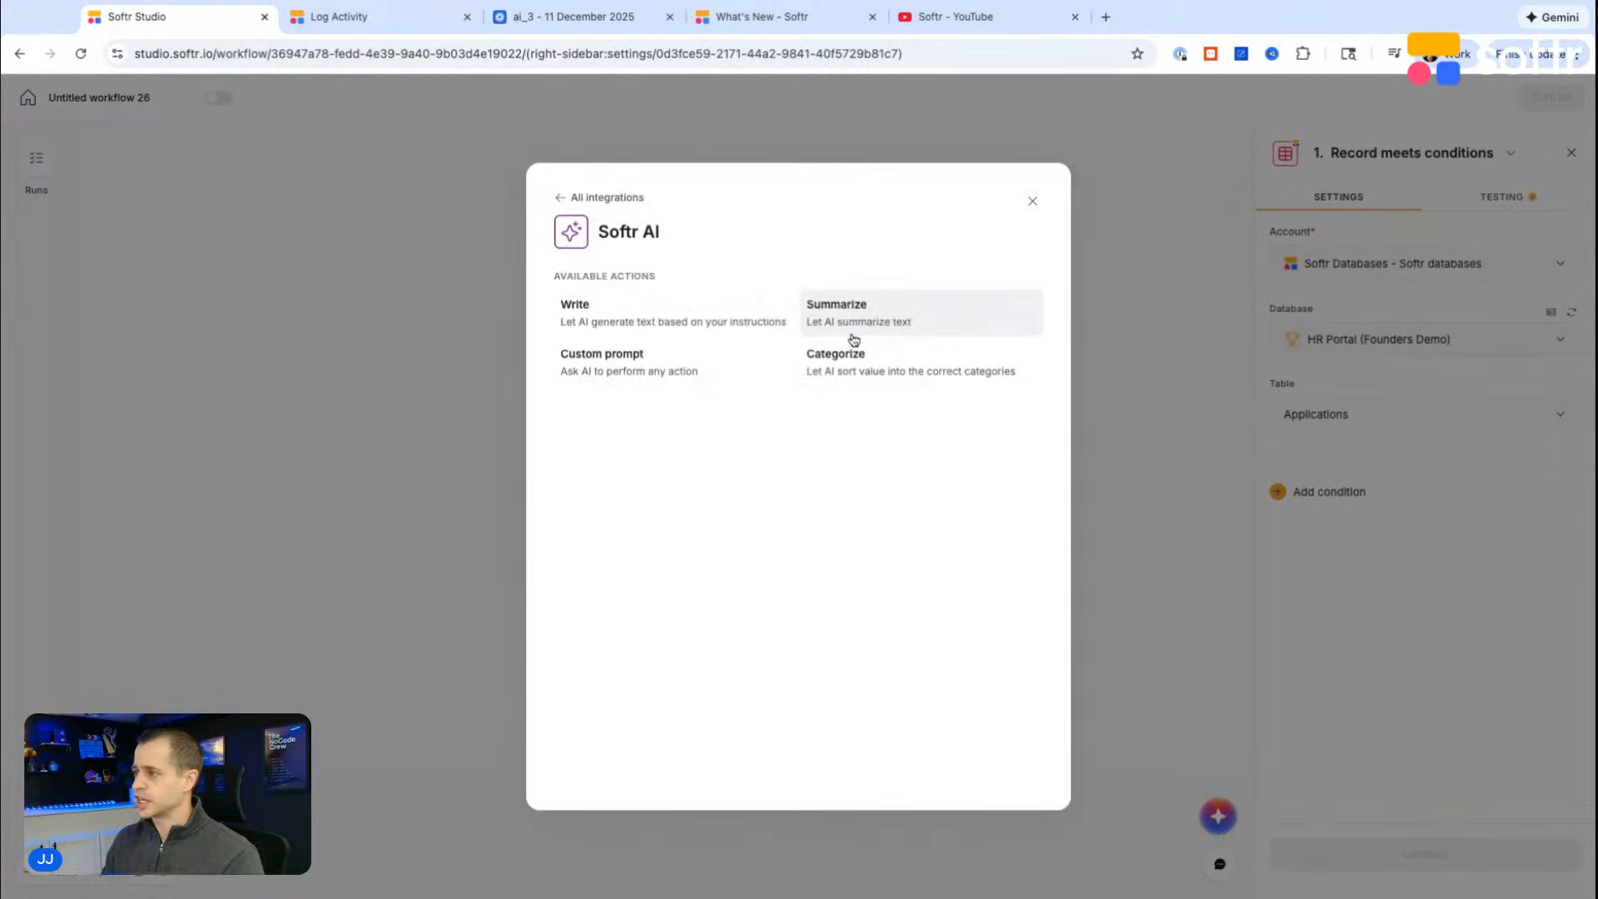
pyautogui.click(640, 327)
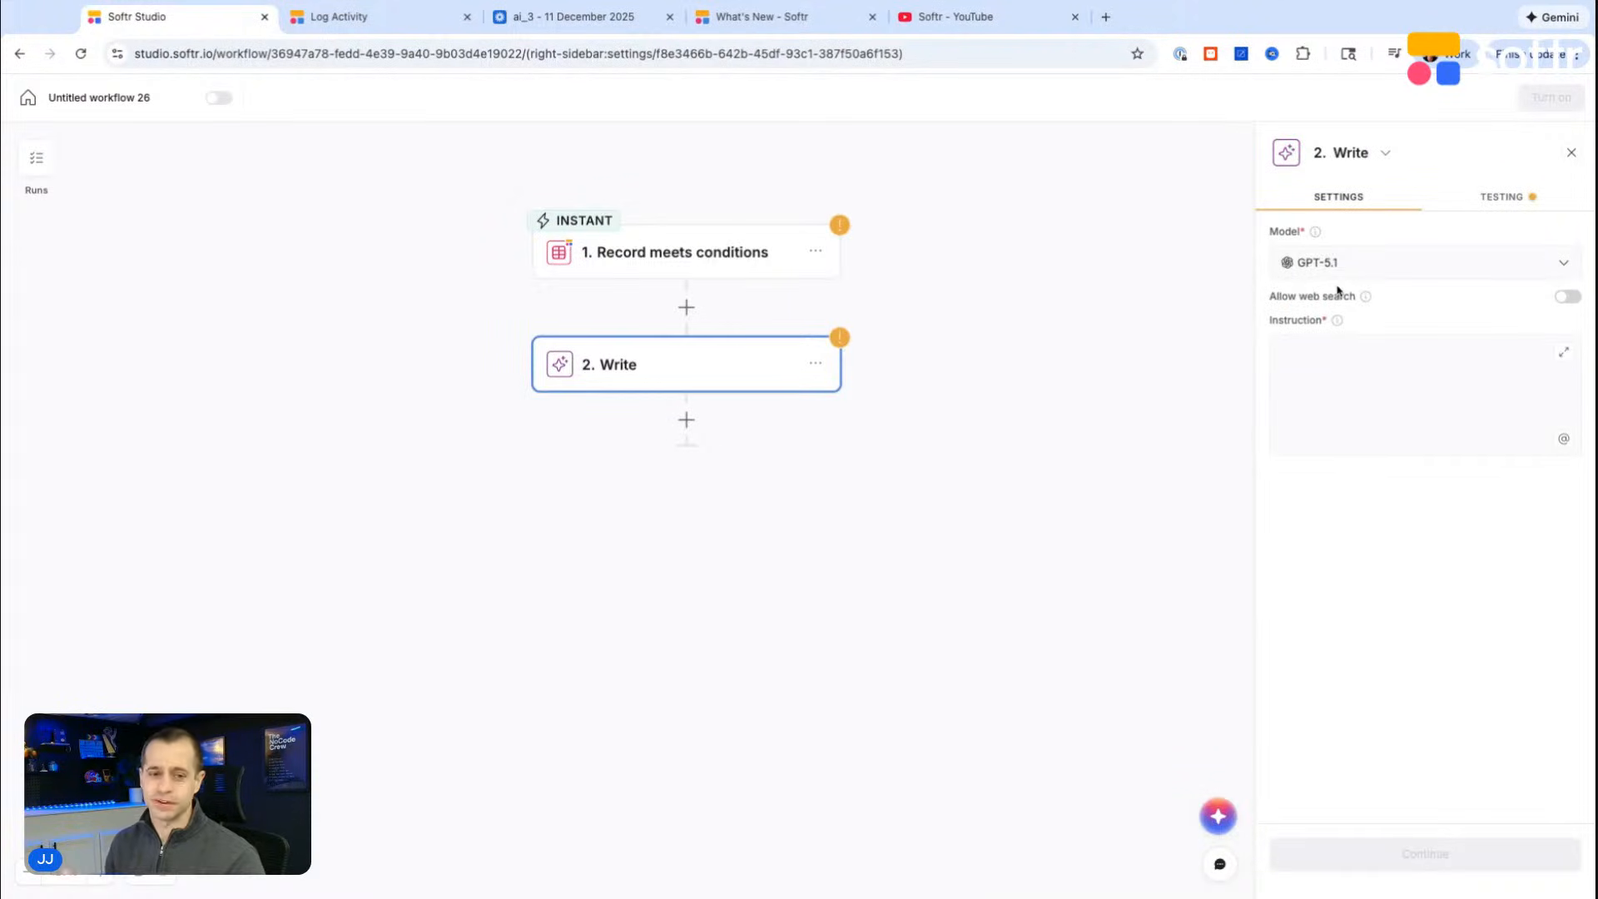
# Step: Paste the HR recruiter prompt requesting structured JSON with application name, applicant name, grading summary and recommendation as the Write instruction
pyautogui.click(1463, 353)
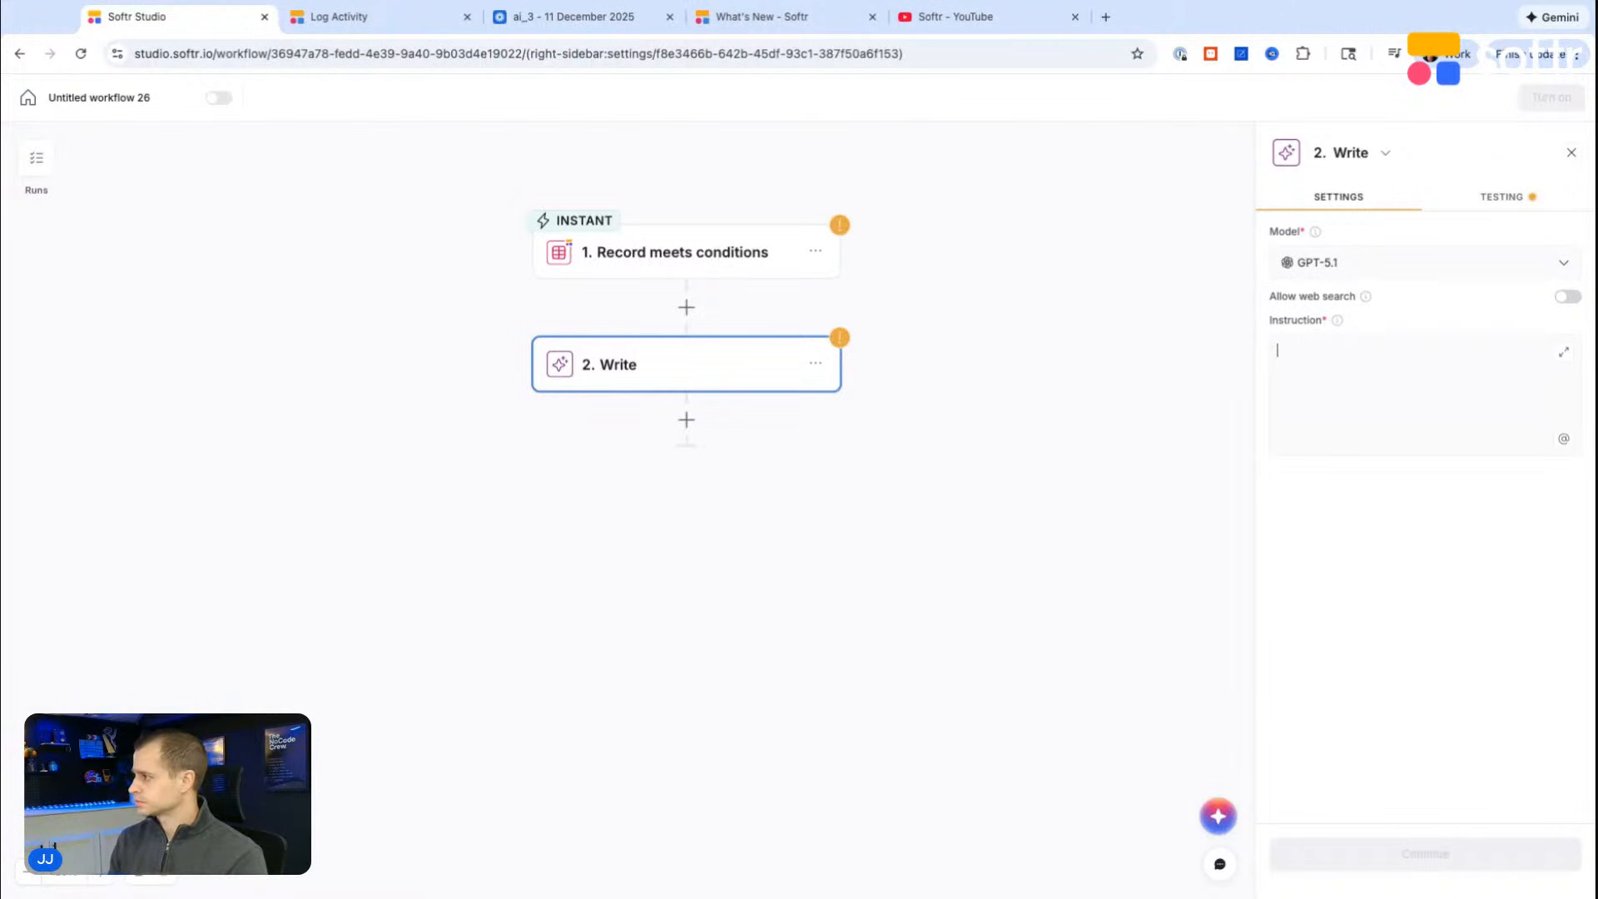
pyautogui.press('super+v')
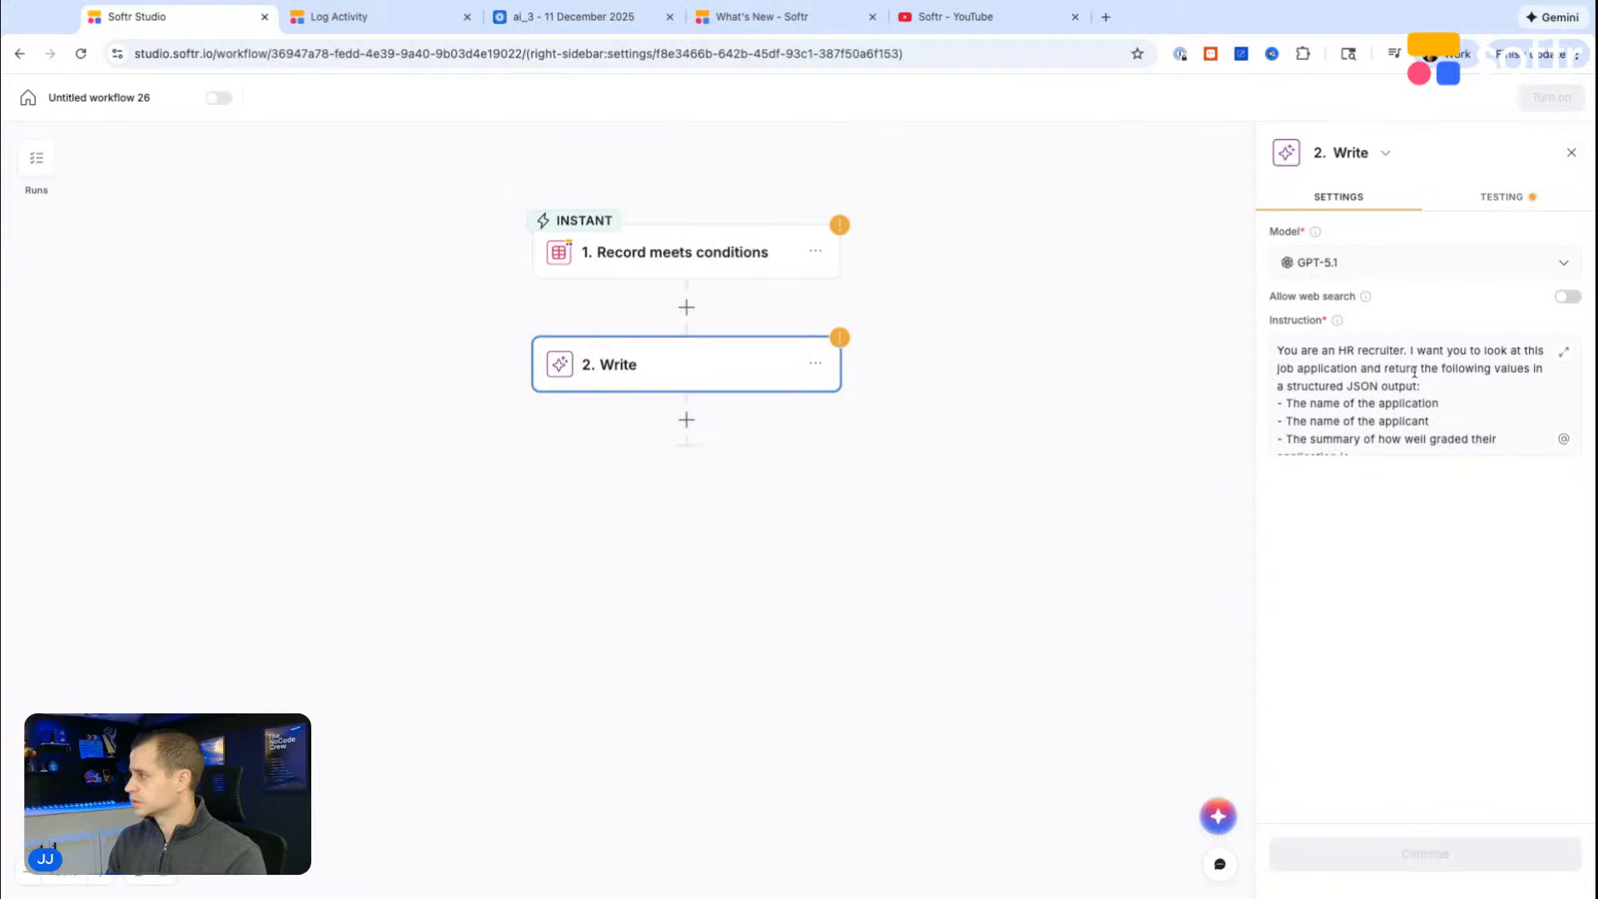
pyautogui.scroll(-2, 1414, 372)
pyautogui.press('Return')
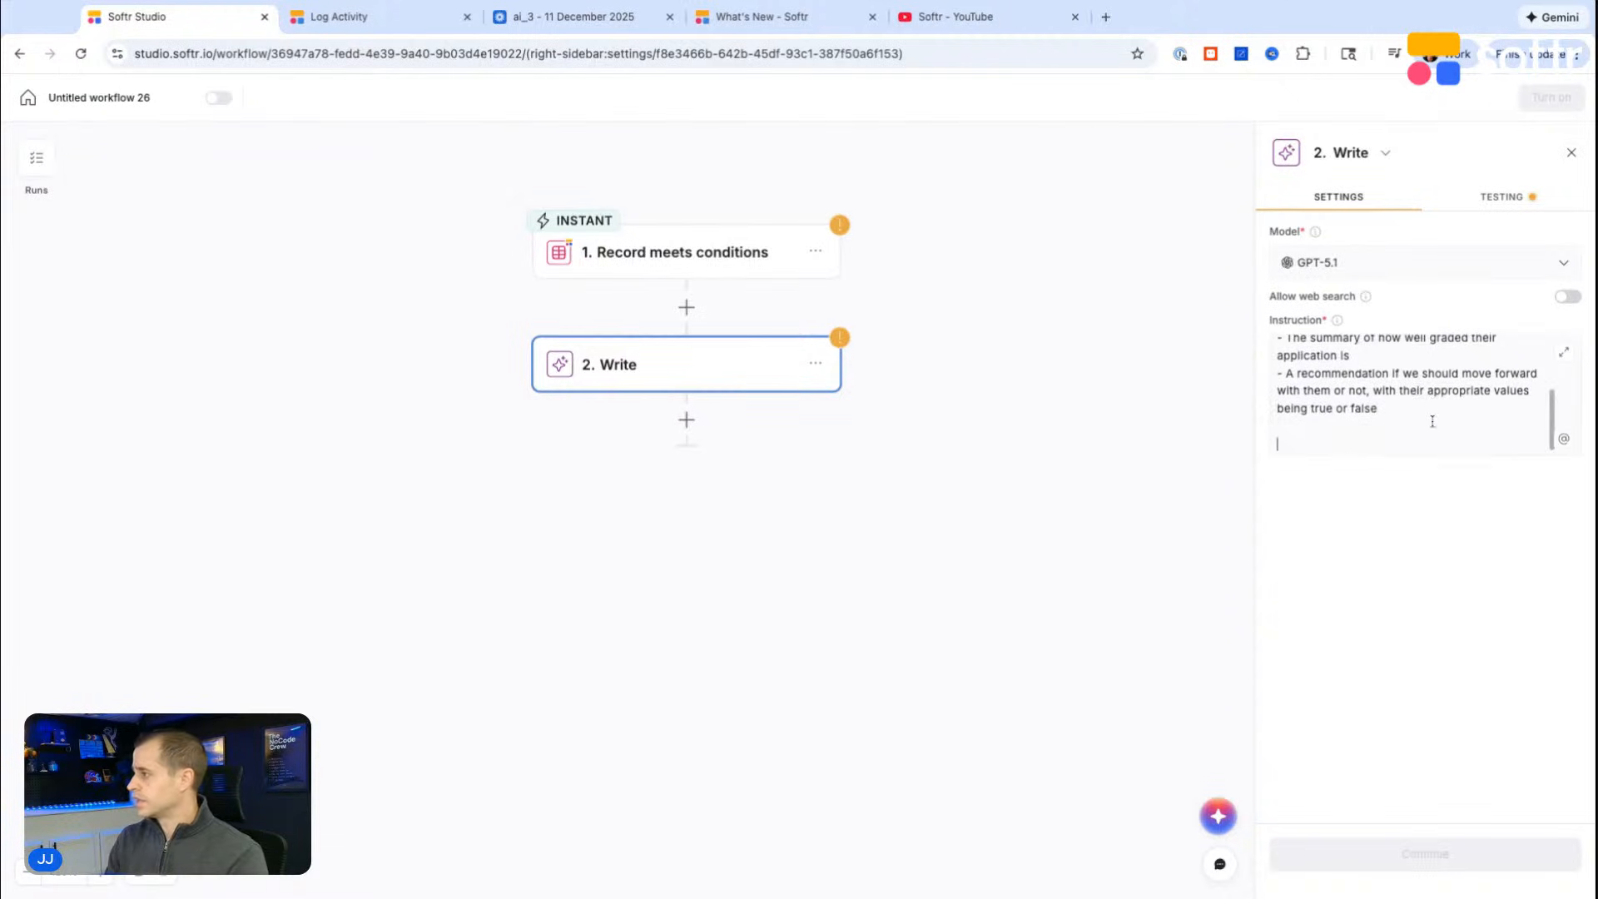
# Step: Copy the instruction and append an example JSON output with application_name, applicant_name and application_grade_summary below it
pyautogui.press('super+a')
pyautogui.press('super+Tab')
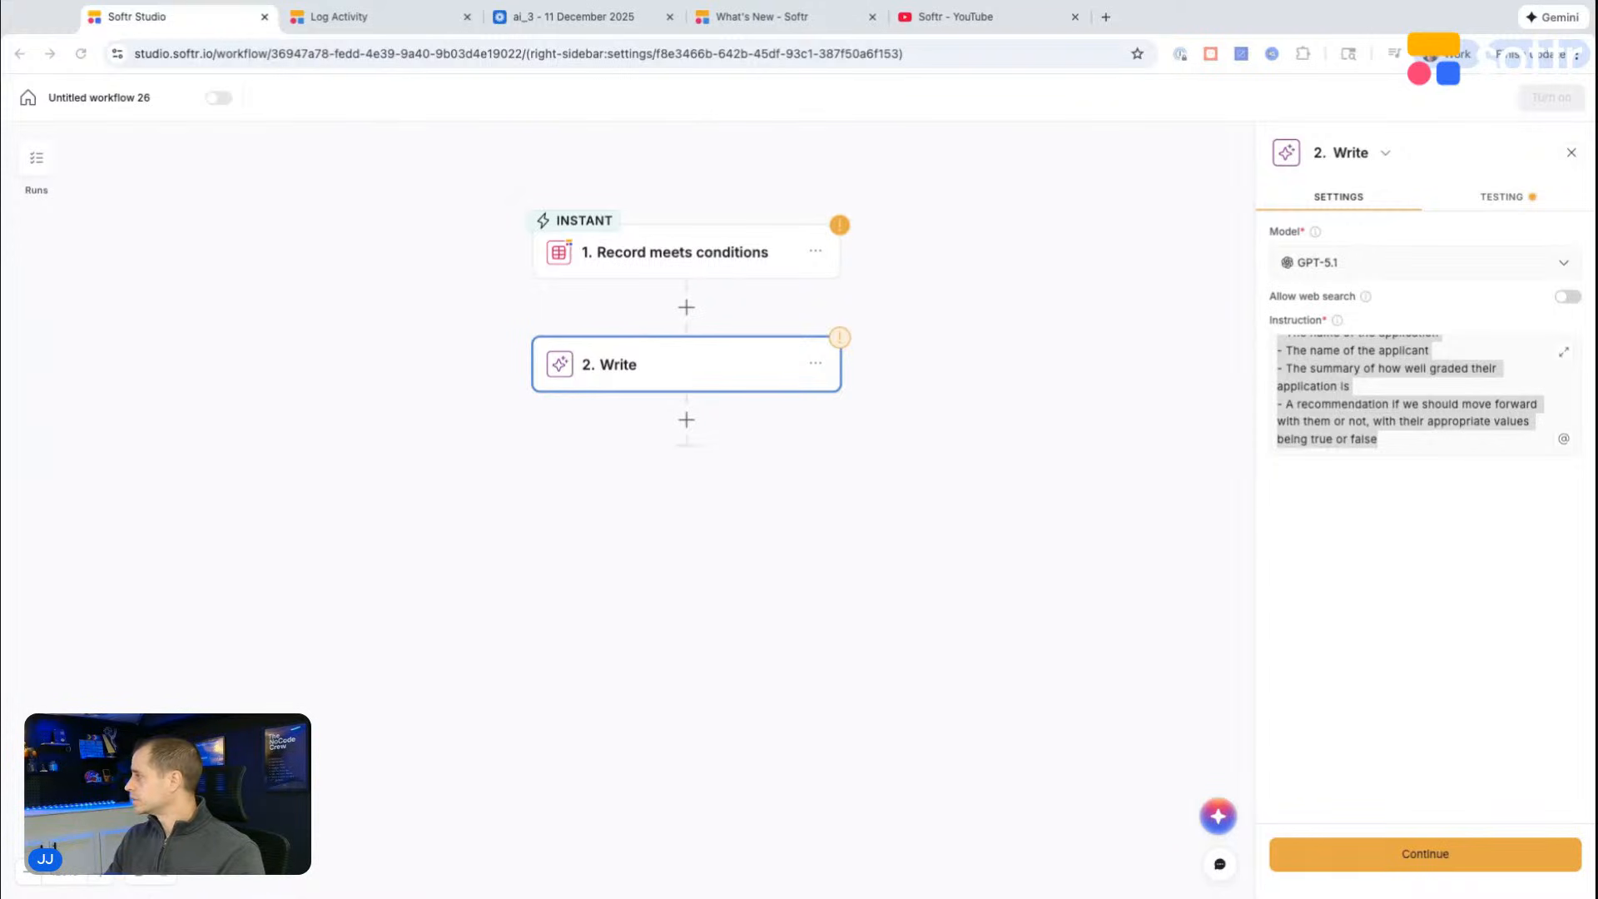
pyautogui.click(1398, 443)
pyautogui.press('Return')
pyautogui.press('Return')
pyautogui.write('{')
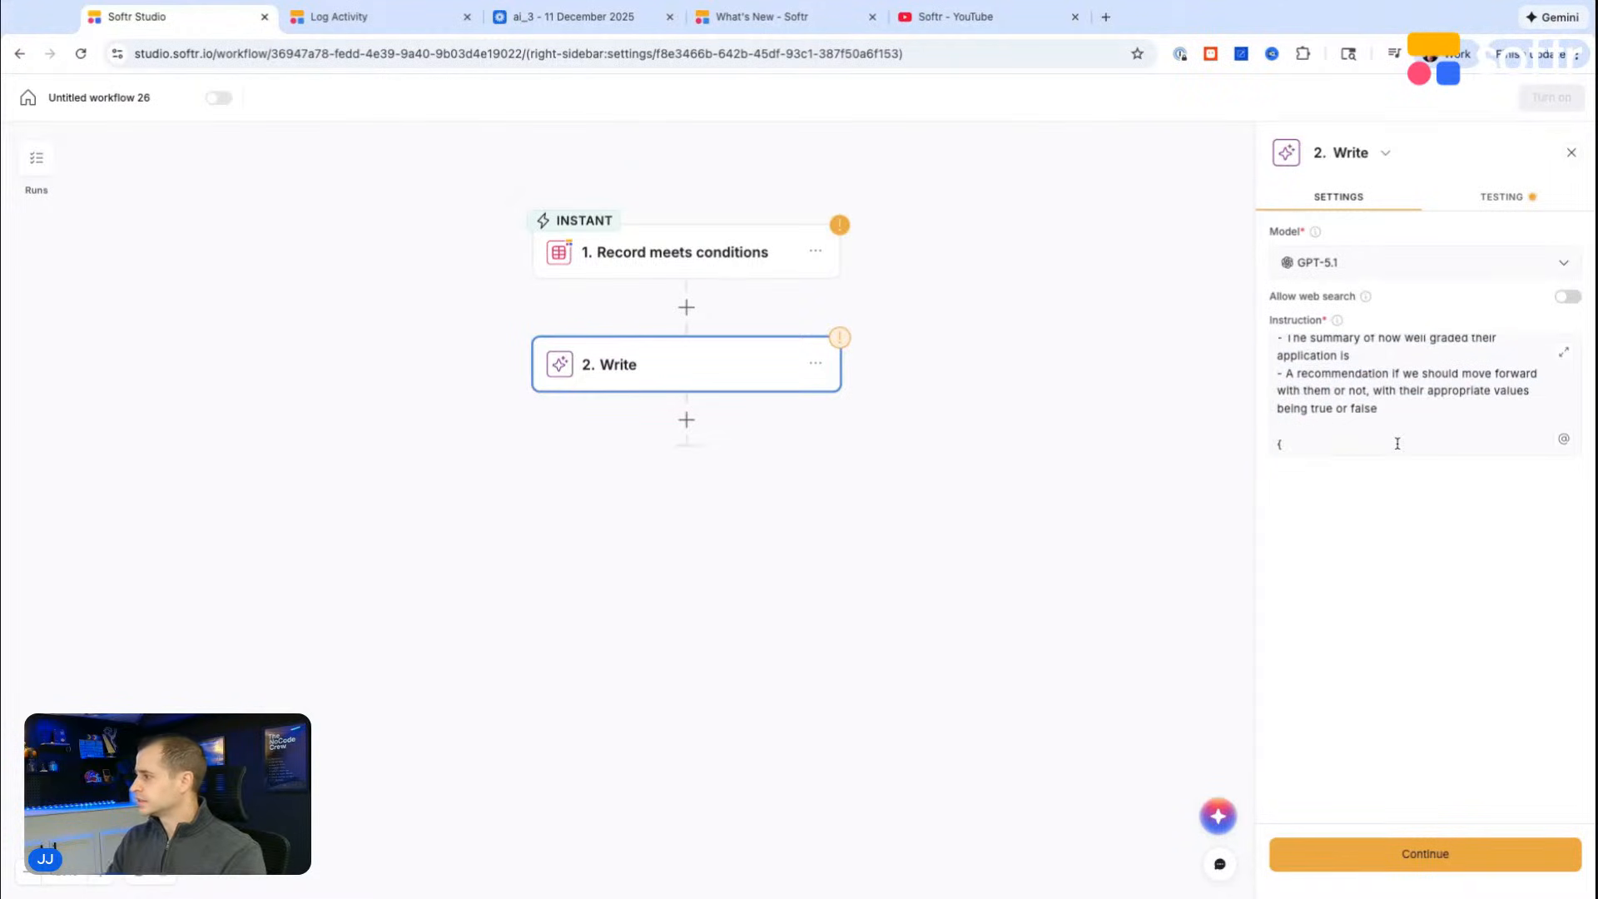
pyautogui.hotkey('ctrl', 'v')
pyautogui.scroll(3, 1307, 366)
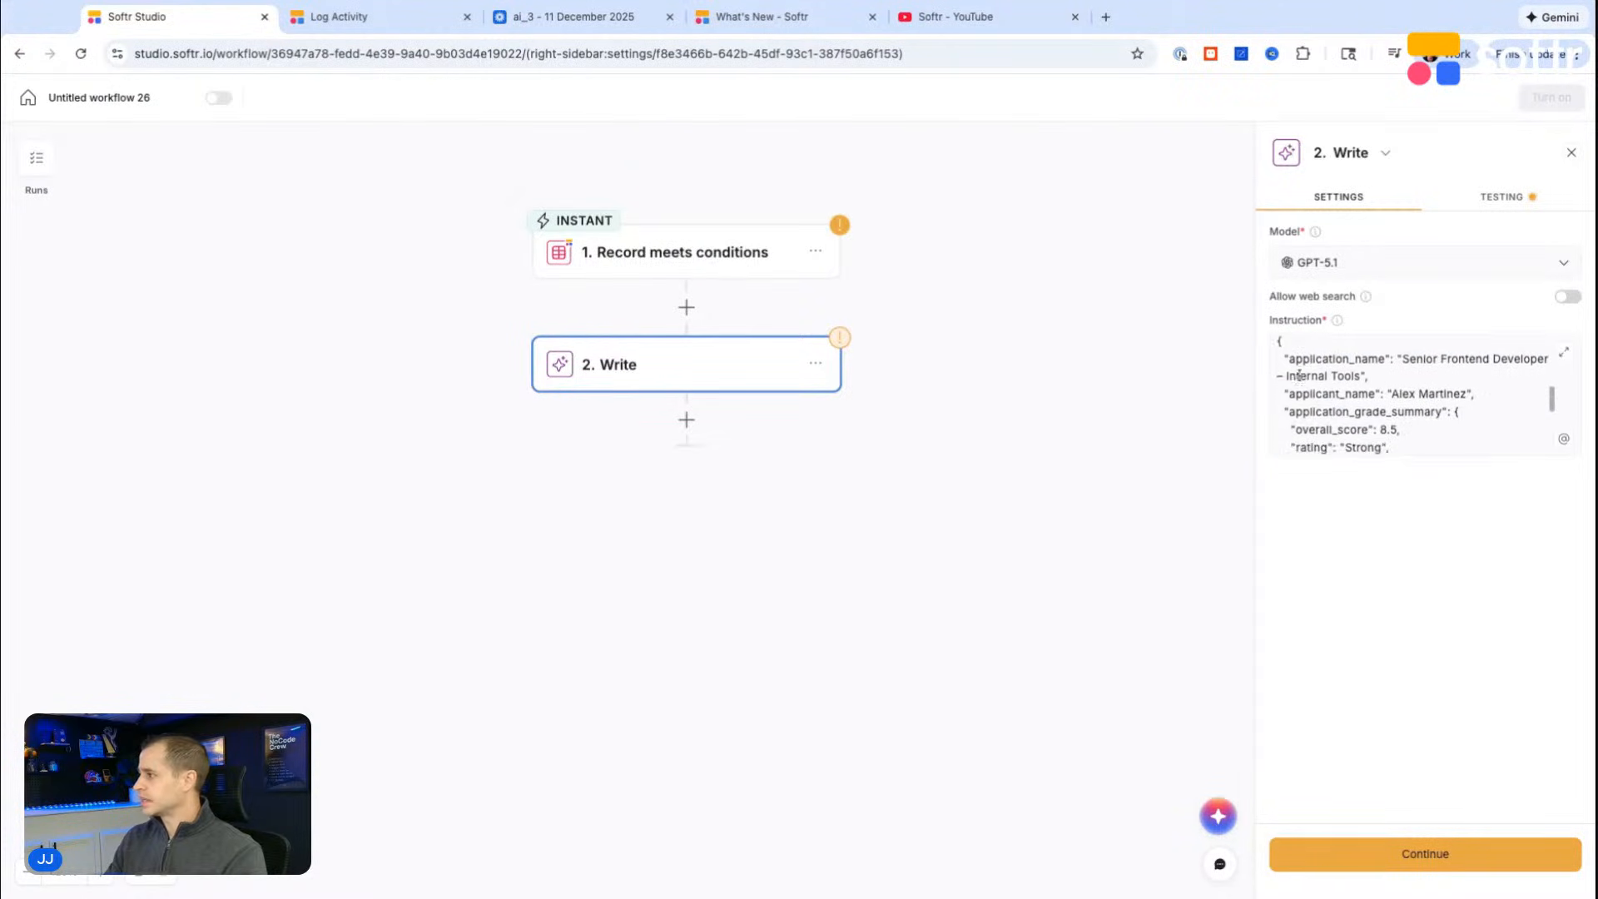
# Step: Check the pasted JSON example and run a test of the Write step
pyautogui.scroll(-1, 1307, 362)
pyautogui.scroll(-4, 1313, 382)
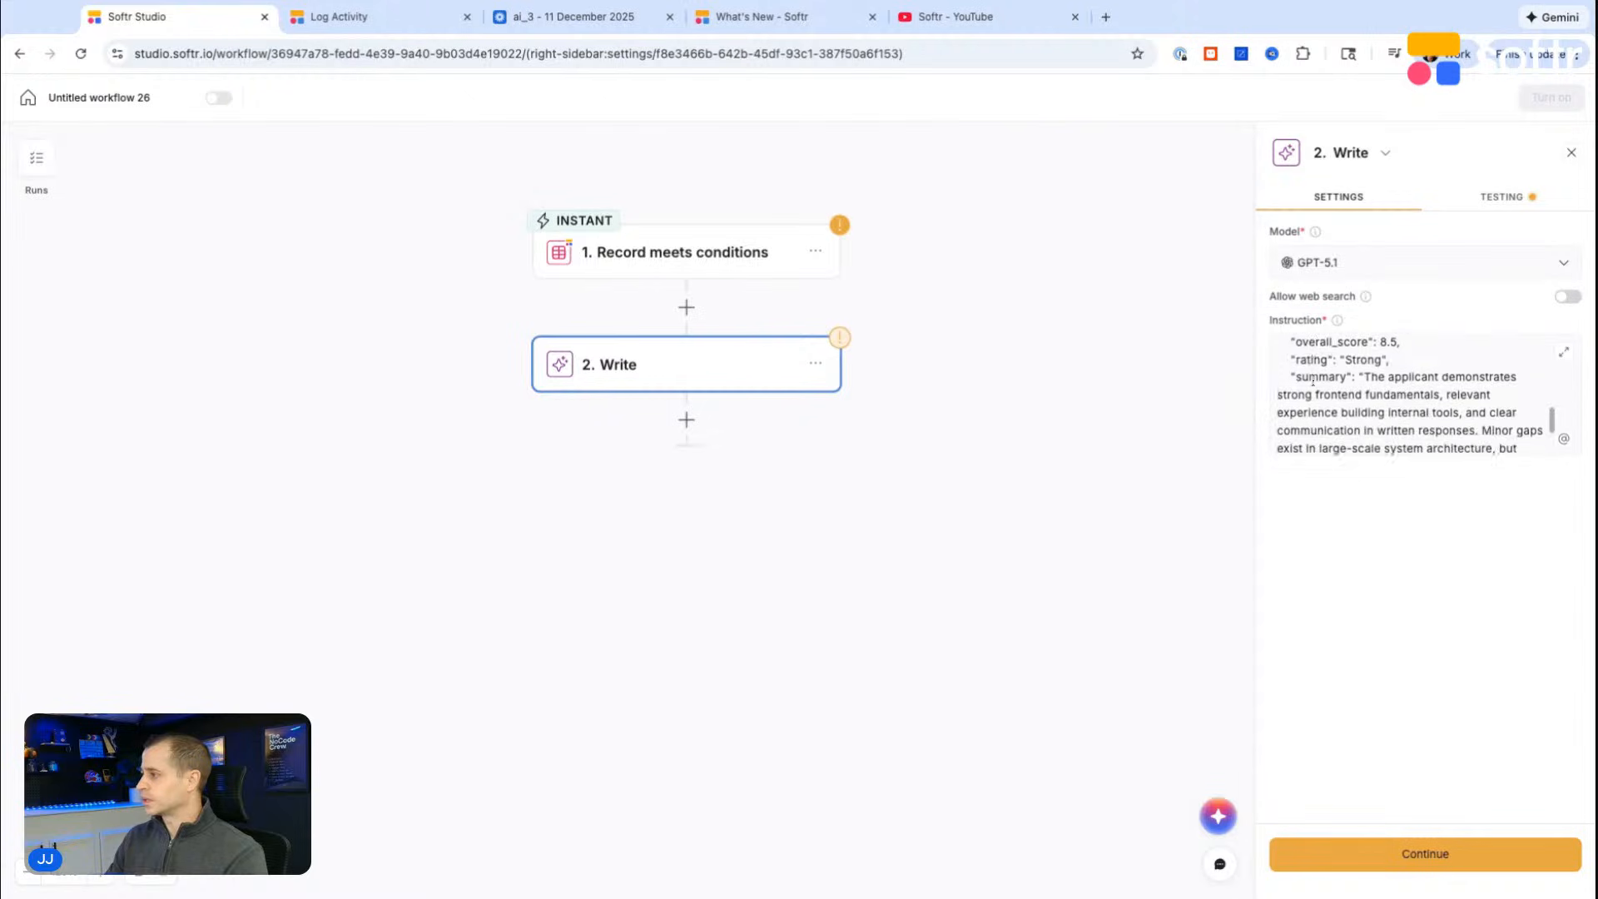
pyautogui.scroll(3, 1315, 395)
pyautogui.click(1506, 200)
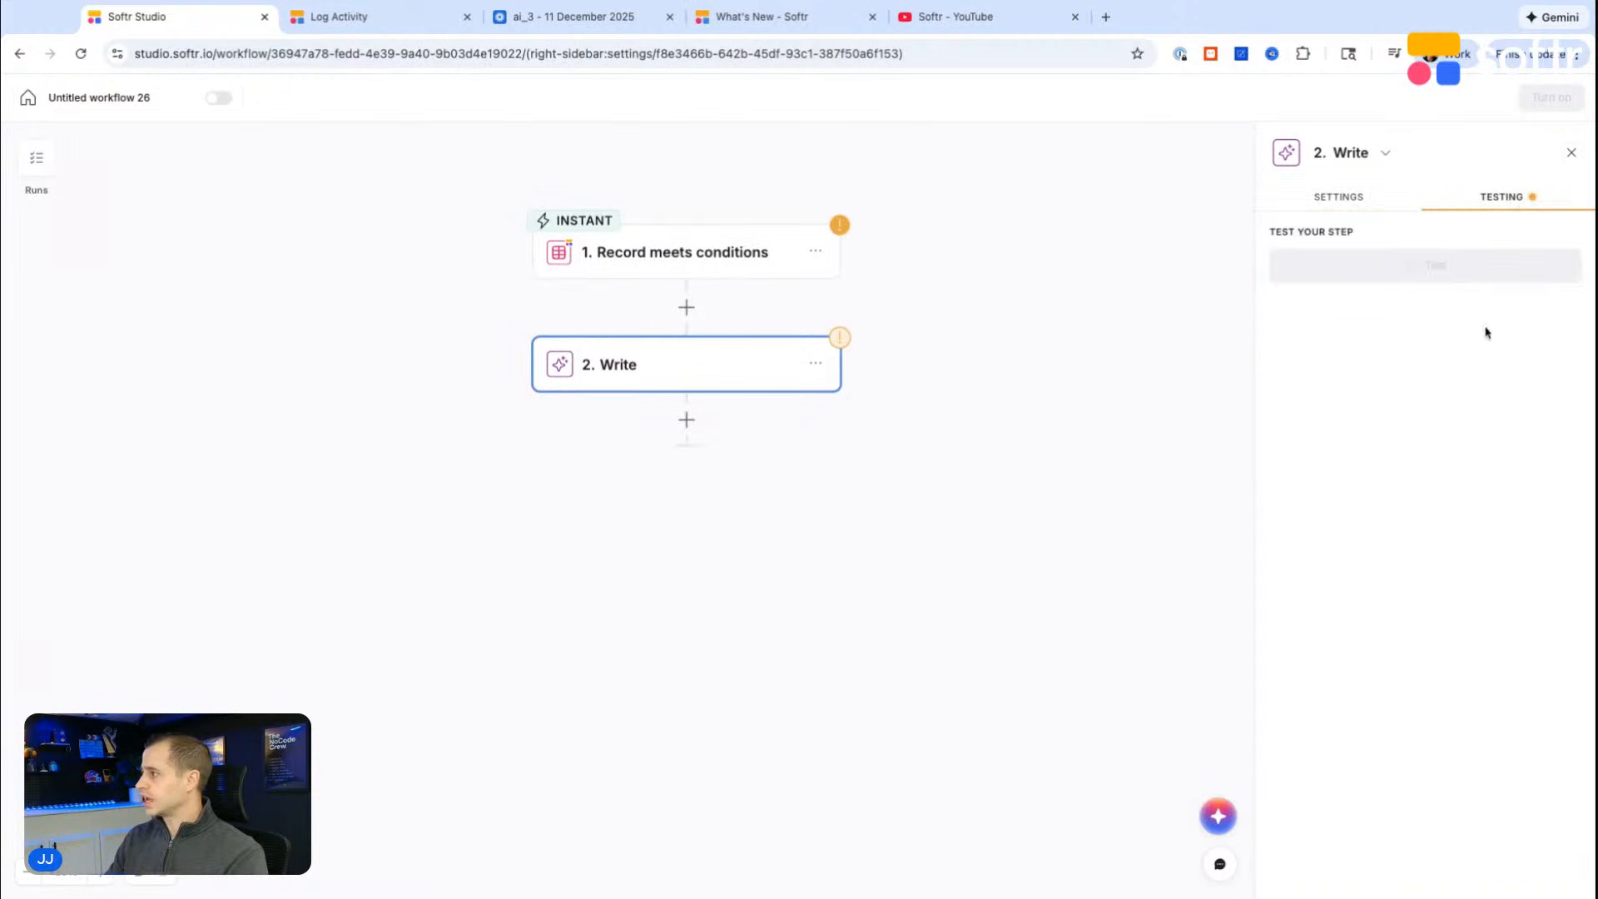
pyautogui.click(1455, 279)
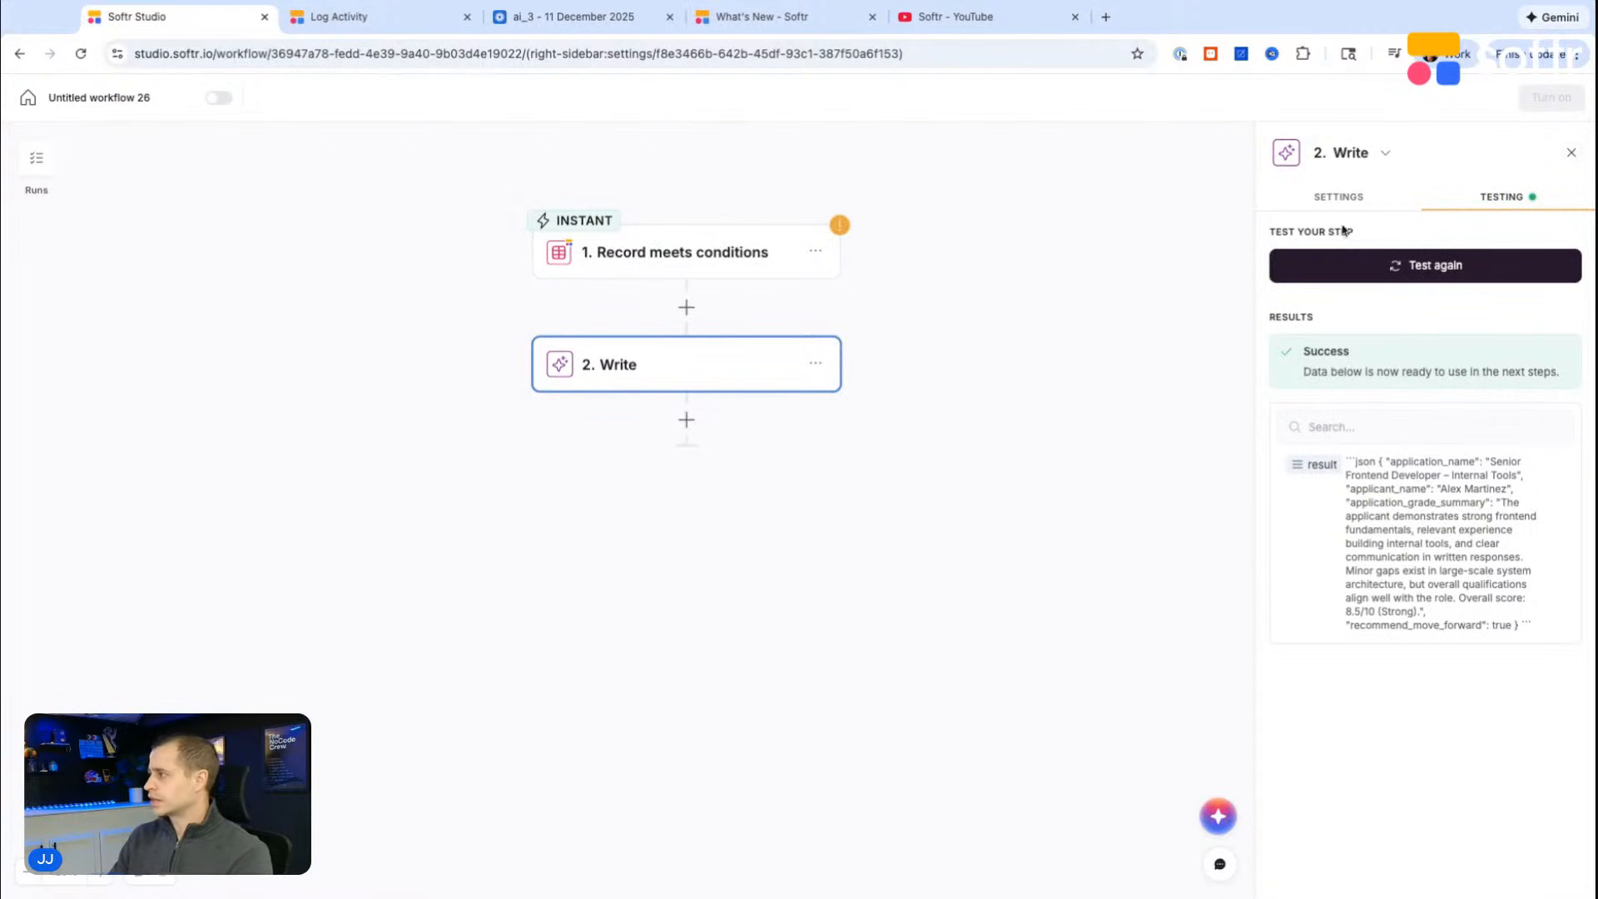
# Step: Replace the example application_name value in the Write instruction with @ and open the dynamic value picker
pyautogui.click(1345, 200)
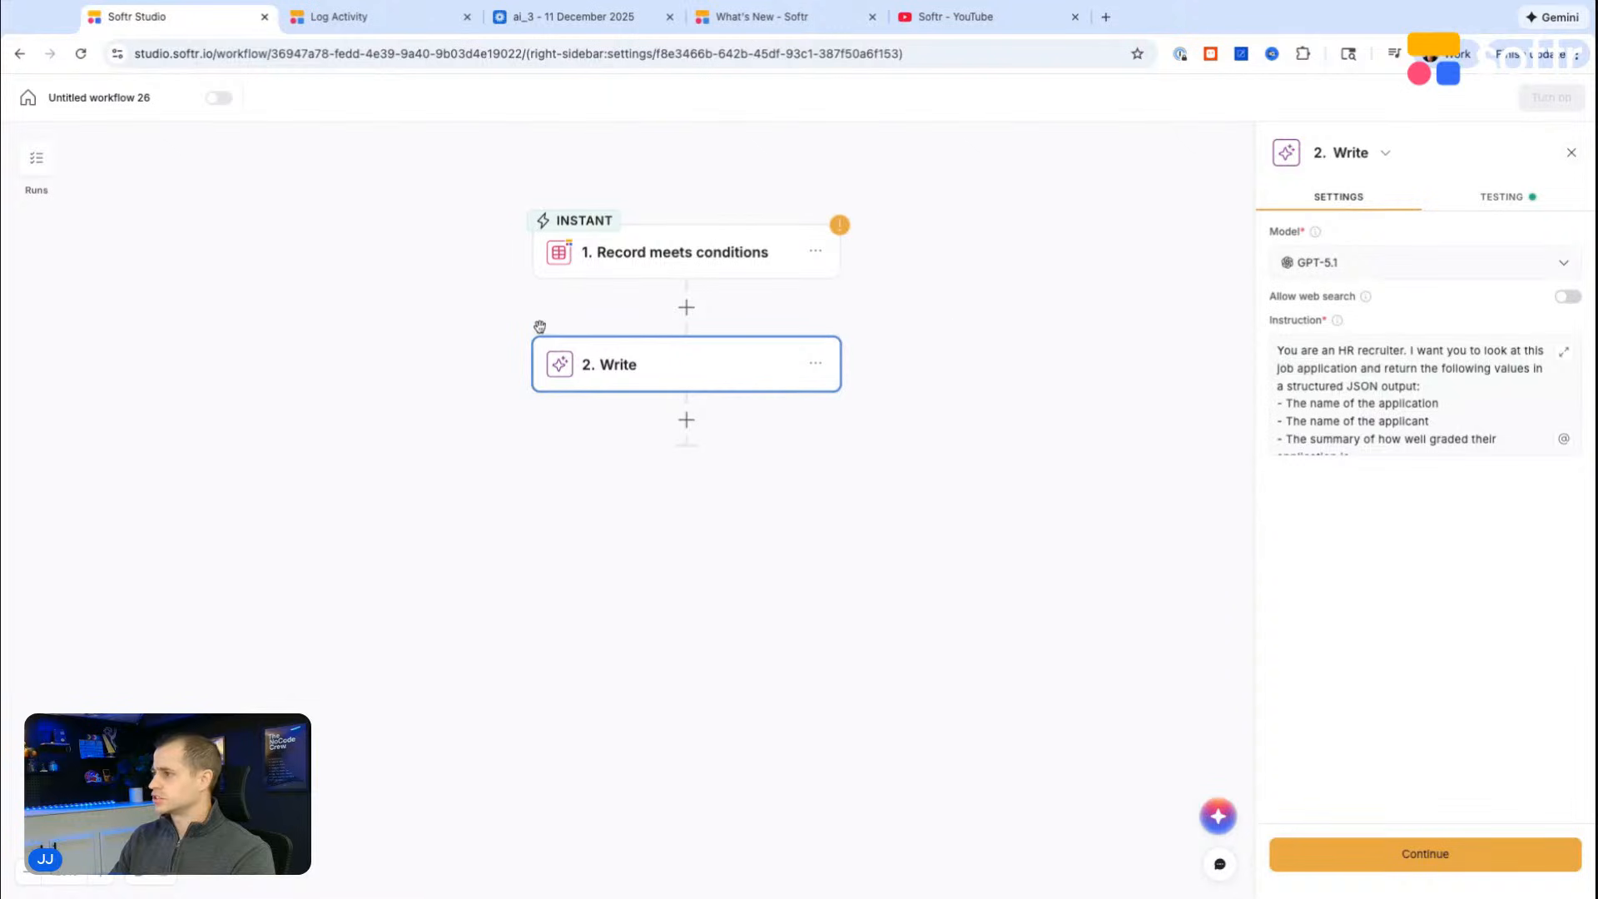
pyautogui.scroll(-2, 1399, 382)
pyautogui.scroll(2, 1399, 382)
pyautogui.scroll(-3, 1399, 382)
pyautogui.scroll(-2, 1399, 382)
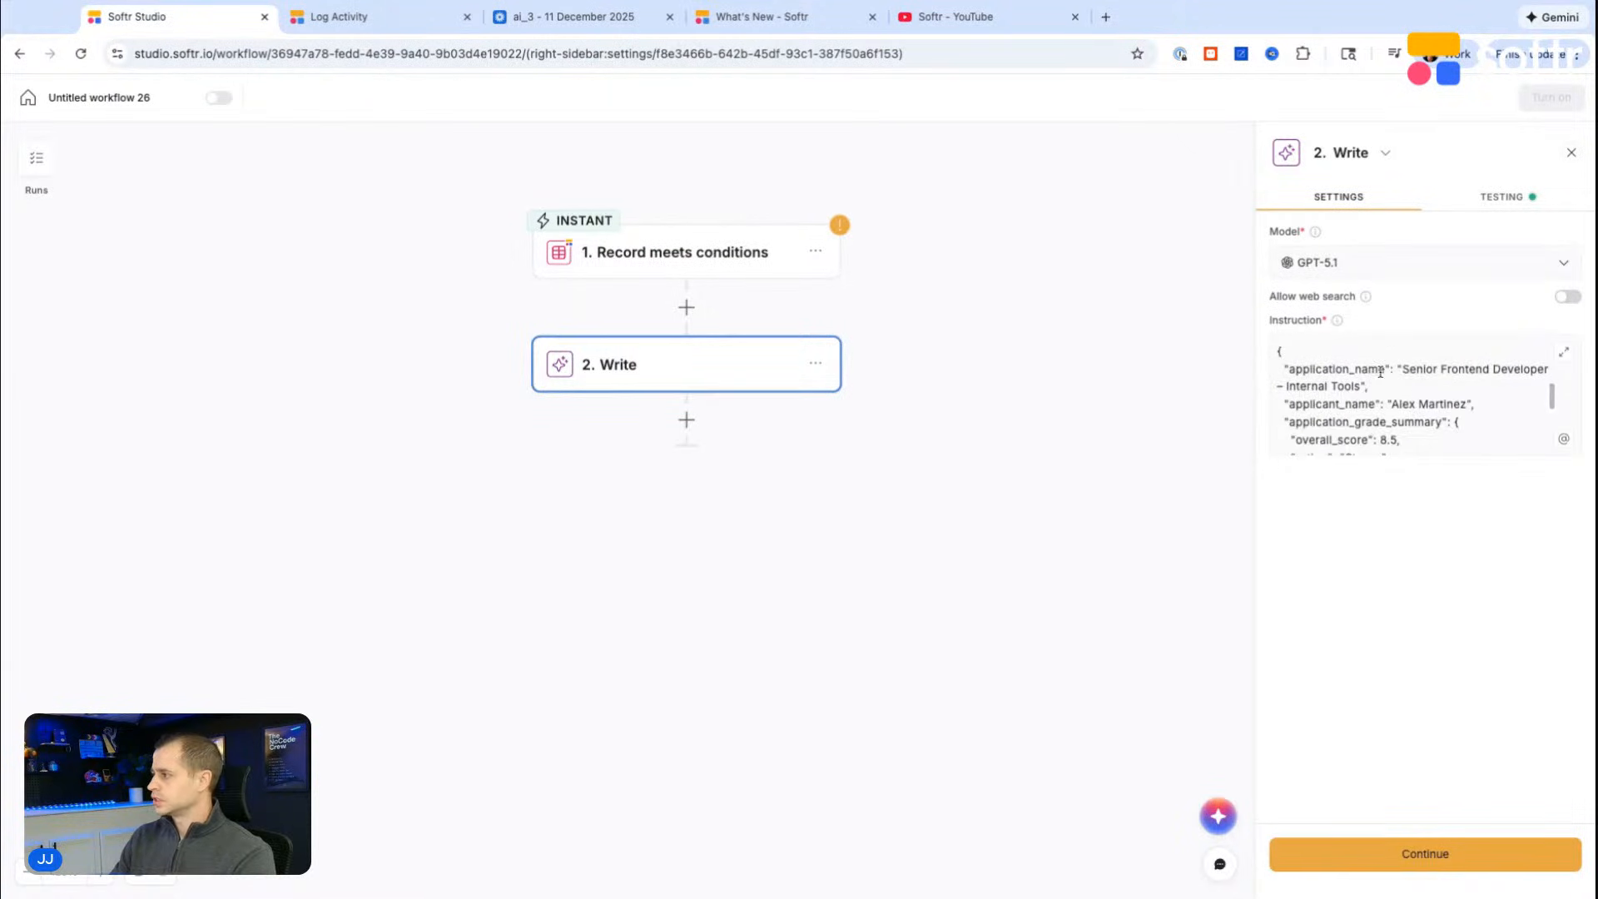
pyautogui.moveTo(1403, 369)
pyautogui.mouseDown()
pyautogui.moveTo(1516, 369)
pyautogui.moveTo(1537, 386)
pyautogui.mouseUp()
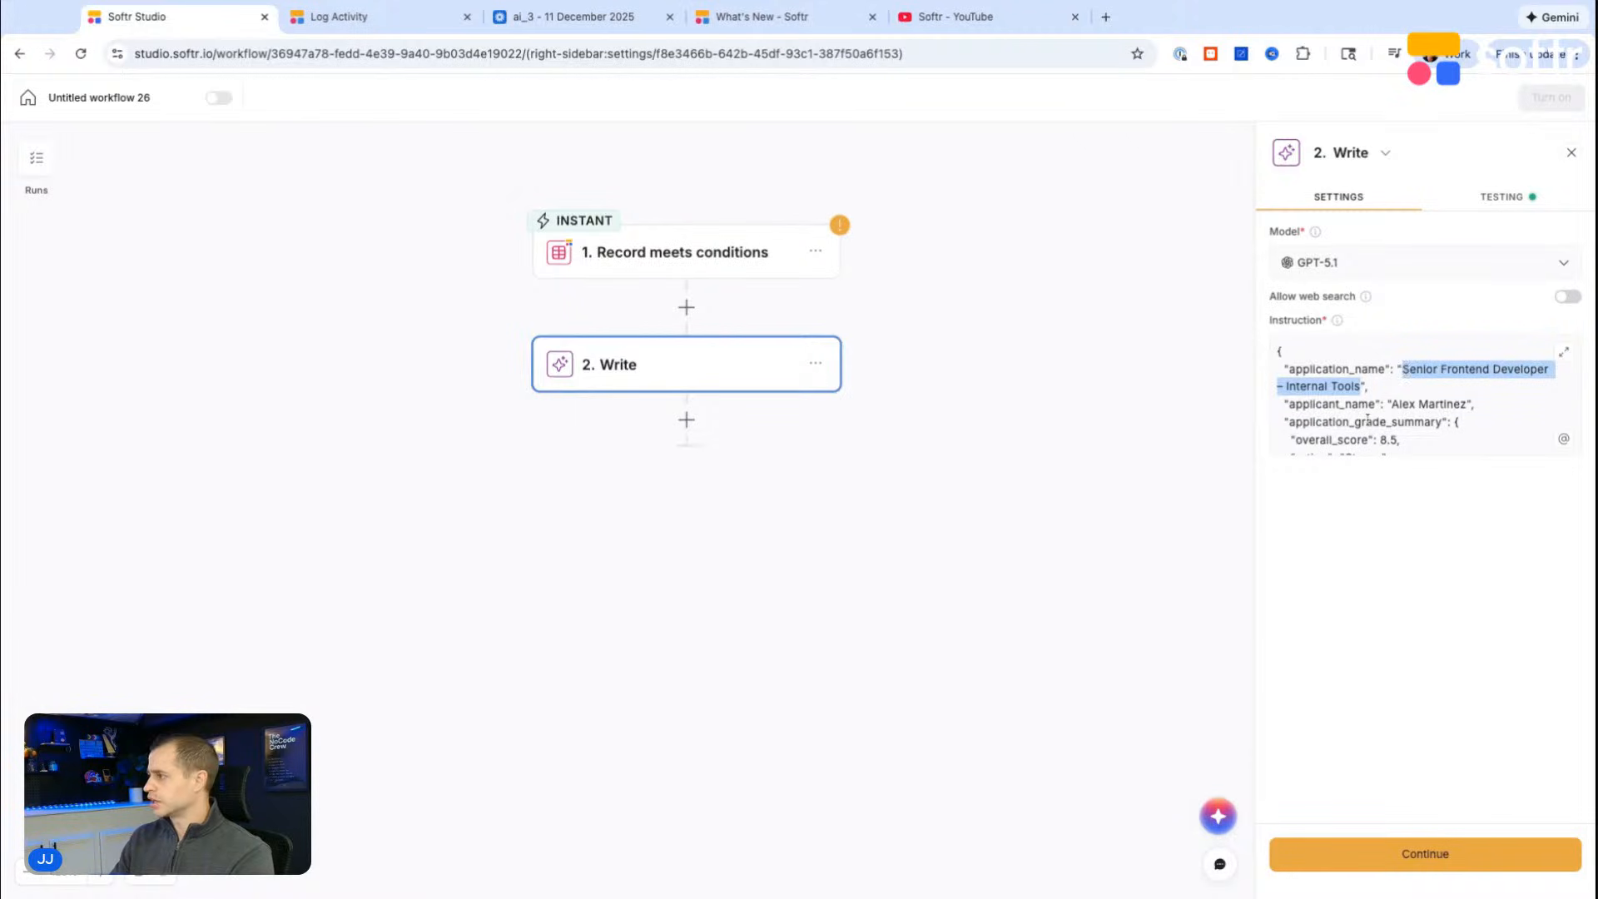
pyautogui.write('@')
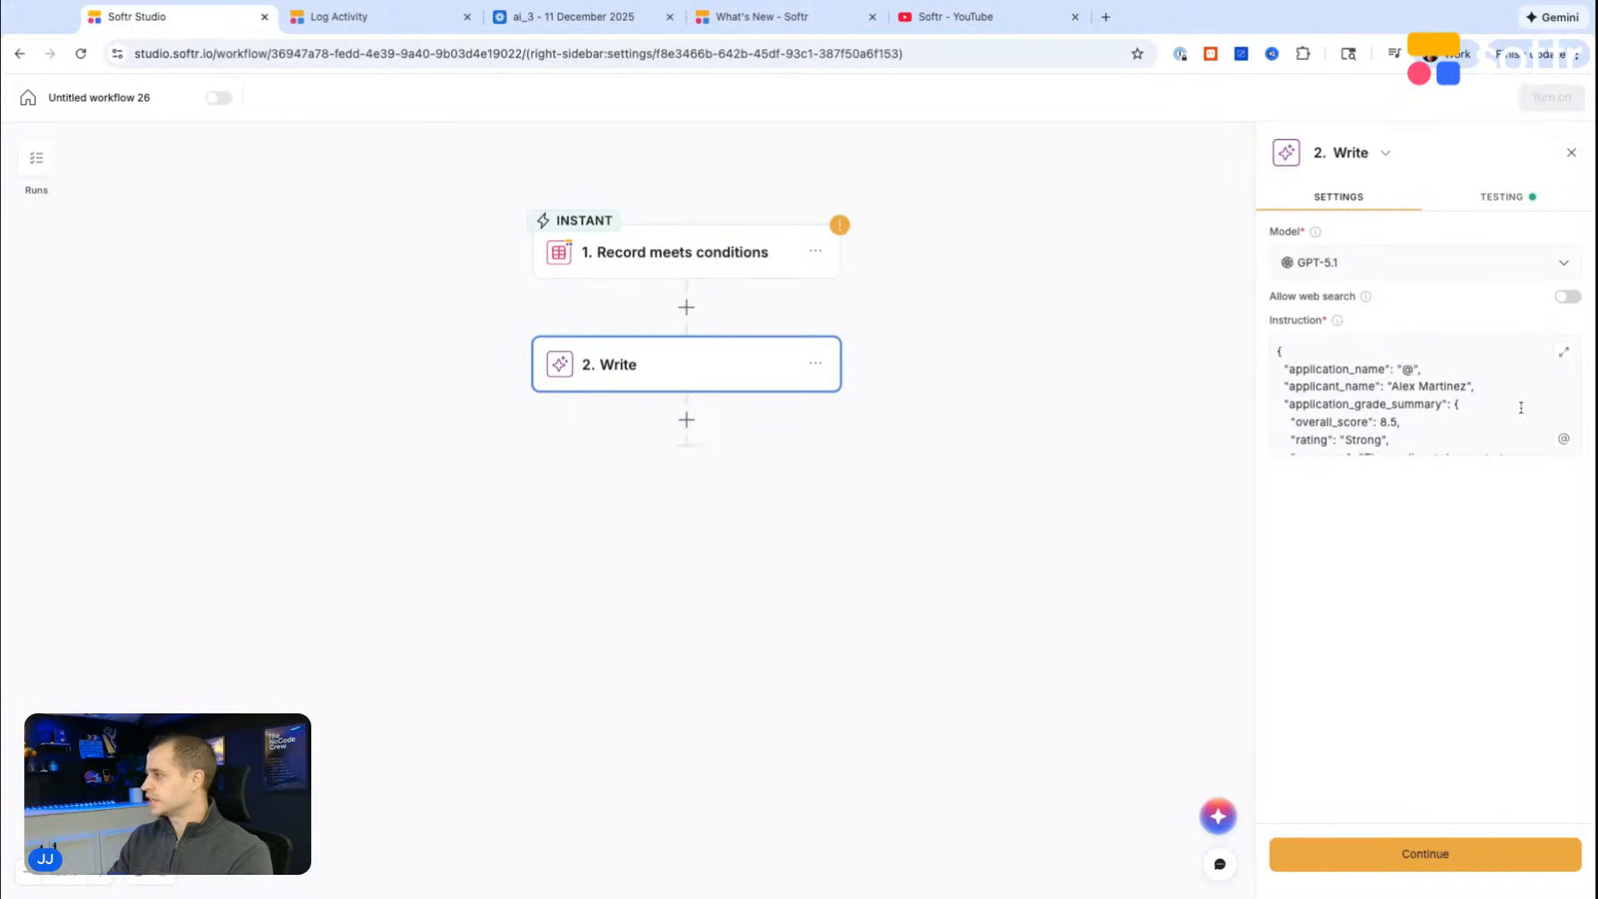
pyautogui.click(1561, 440)
pyautogui.click(1420, 574)
# Step: Open the Record meets conditions trigger, refresh its database connection and check whether the trigger can be tested
pyautogui.click(626, 254)
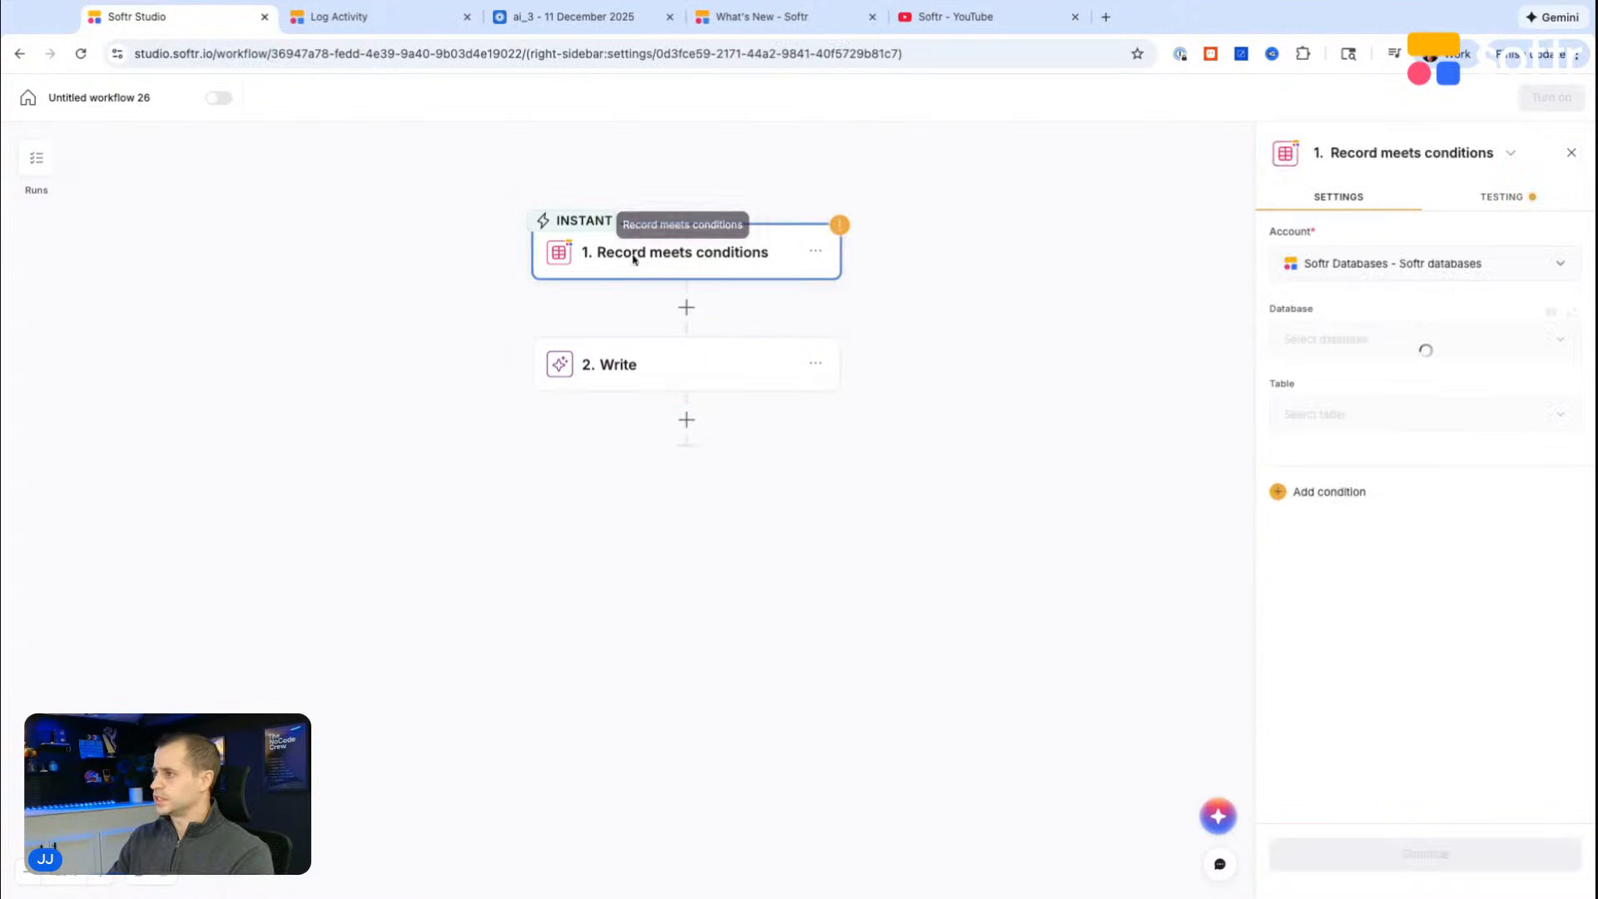
pyautogui.click(1502, 200)
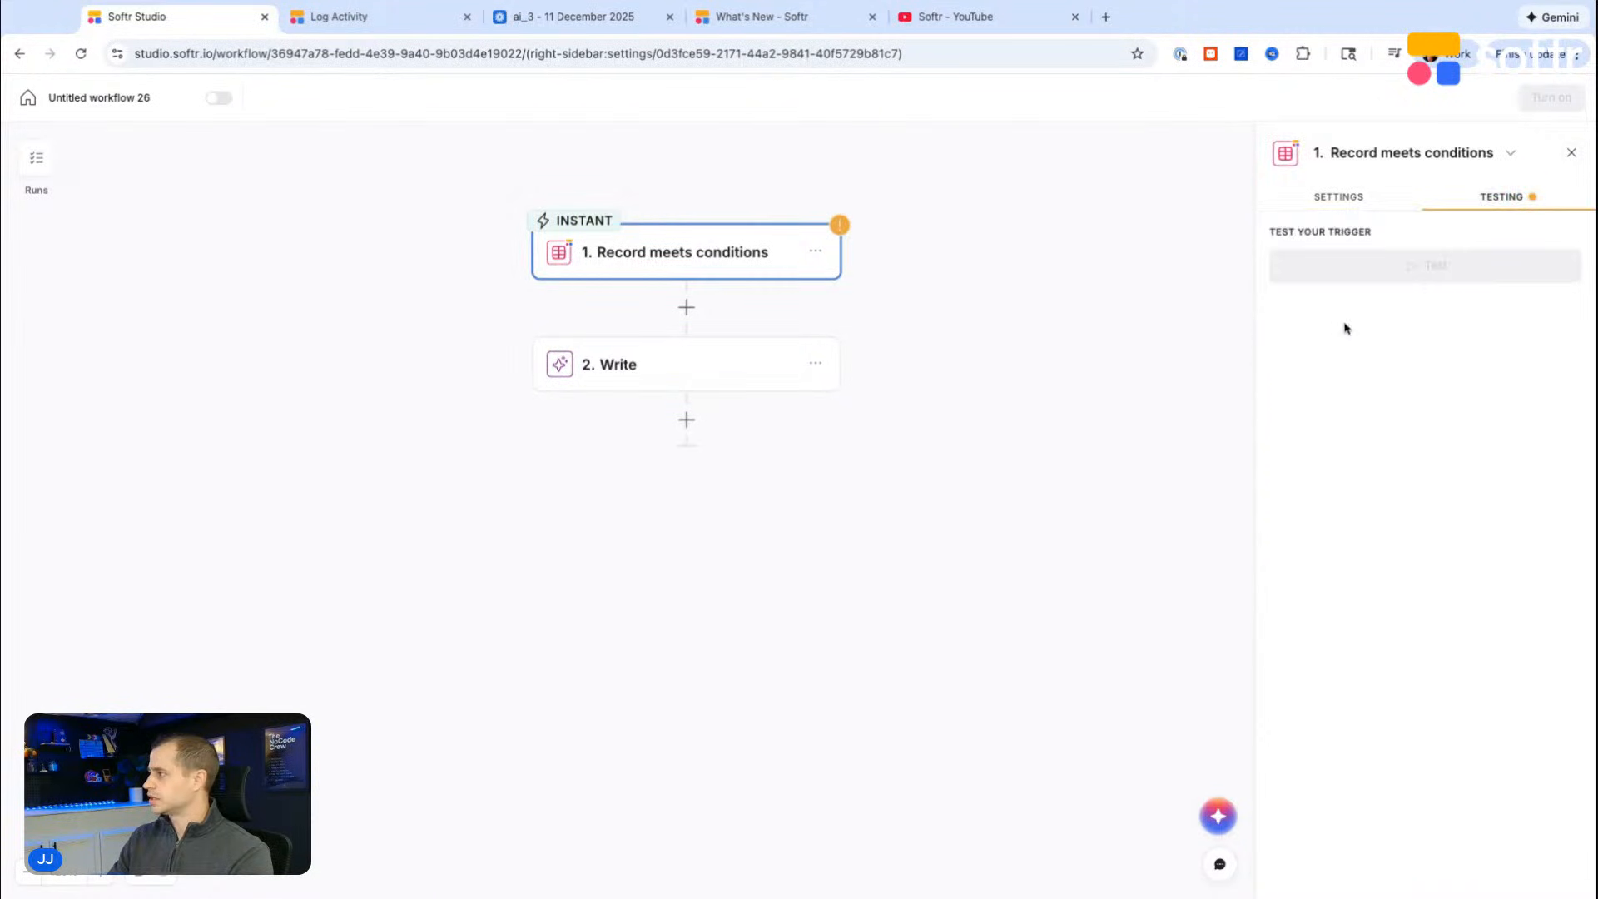
pyautogui.click(1336, 210)
pyautogui.click(1572, 311)
pyautogui.click(1507, 196)
pyautogui.click(1364, 197)
# Step: Set the trigger's table to Job Listings, check its test availability and reload the workflow page
pyautogui.click(1359, 339)
pyautogui.click(1359, 339)
pyautogui.click(1332, 420)
pyautogui.click(1348, 497)
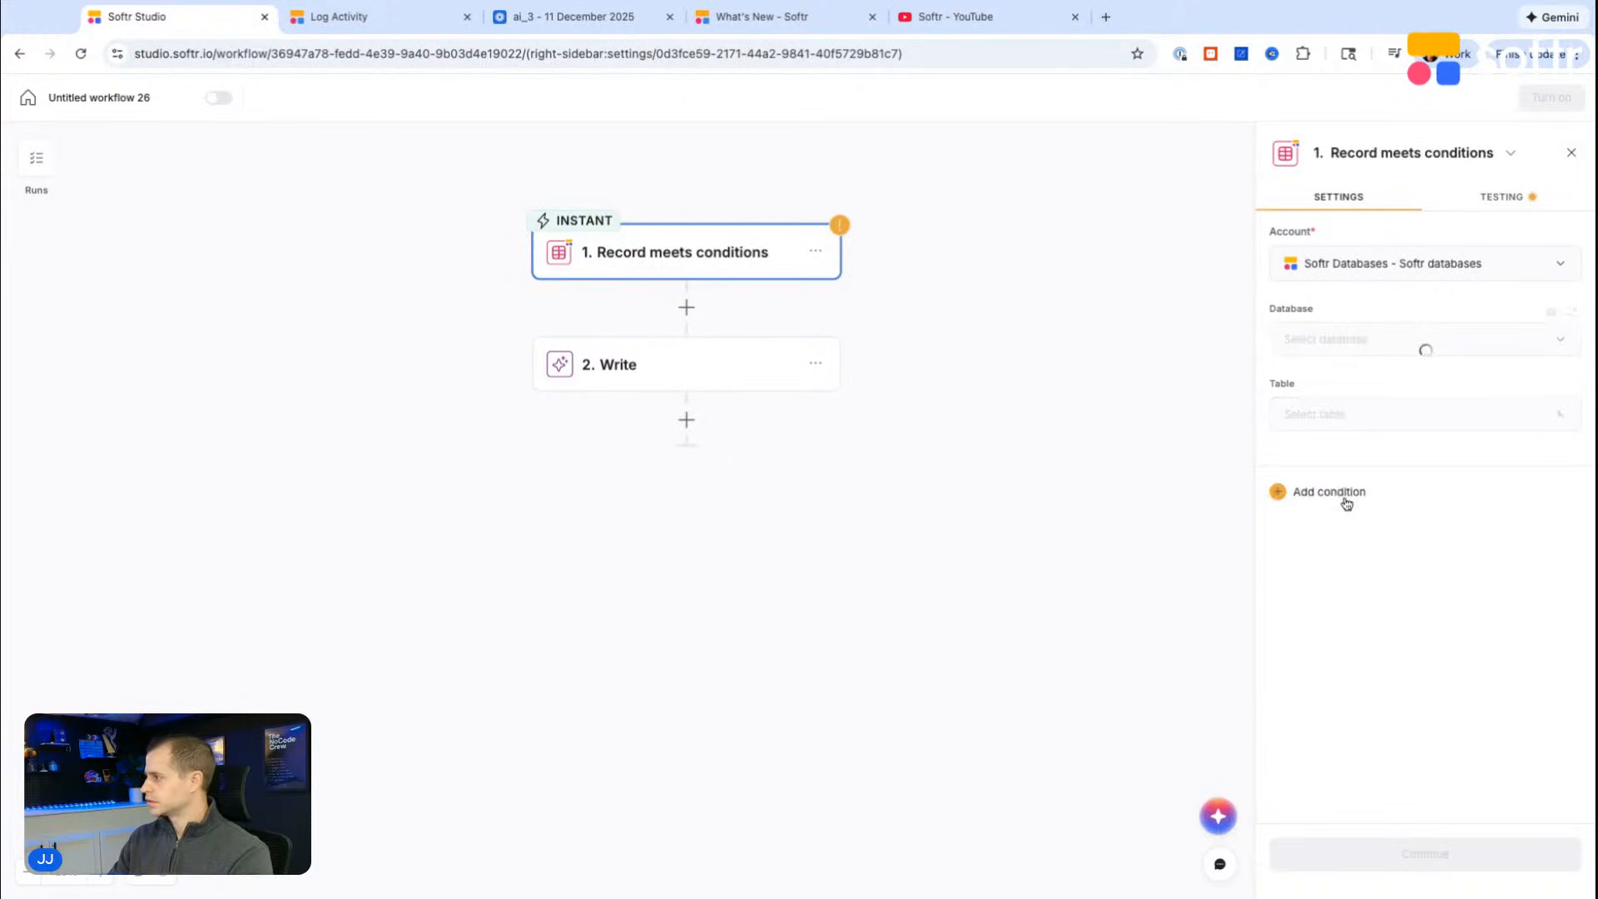
pyautogui.click(1507, 197)
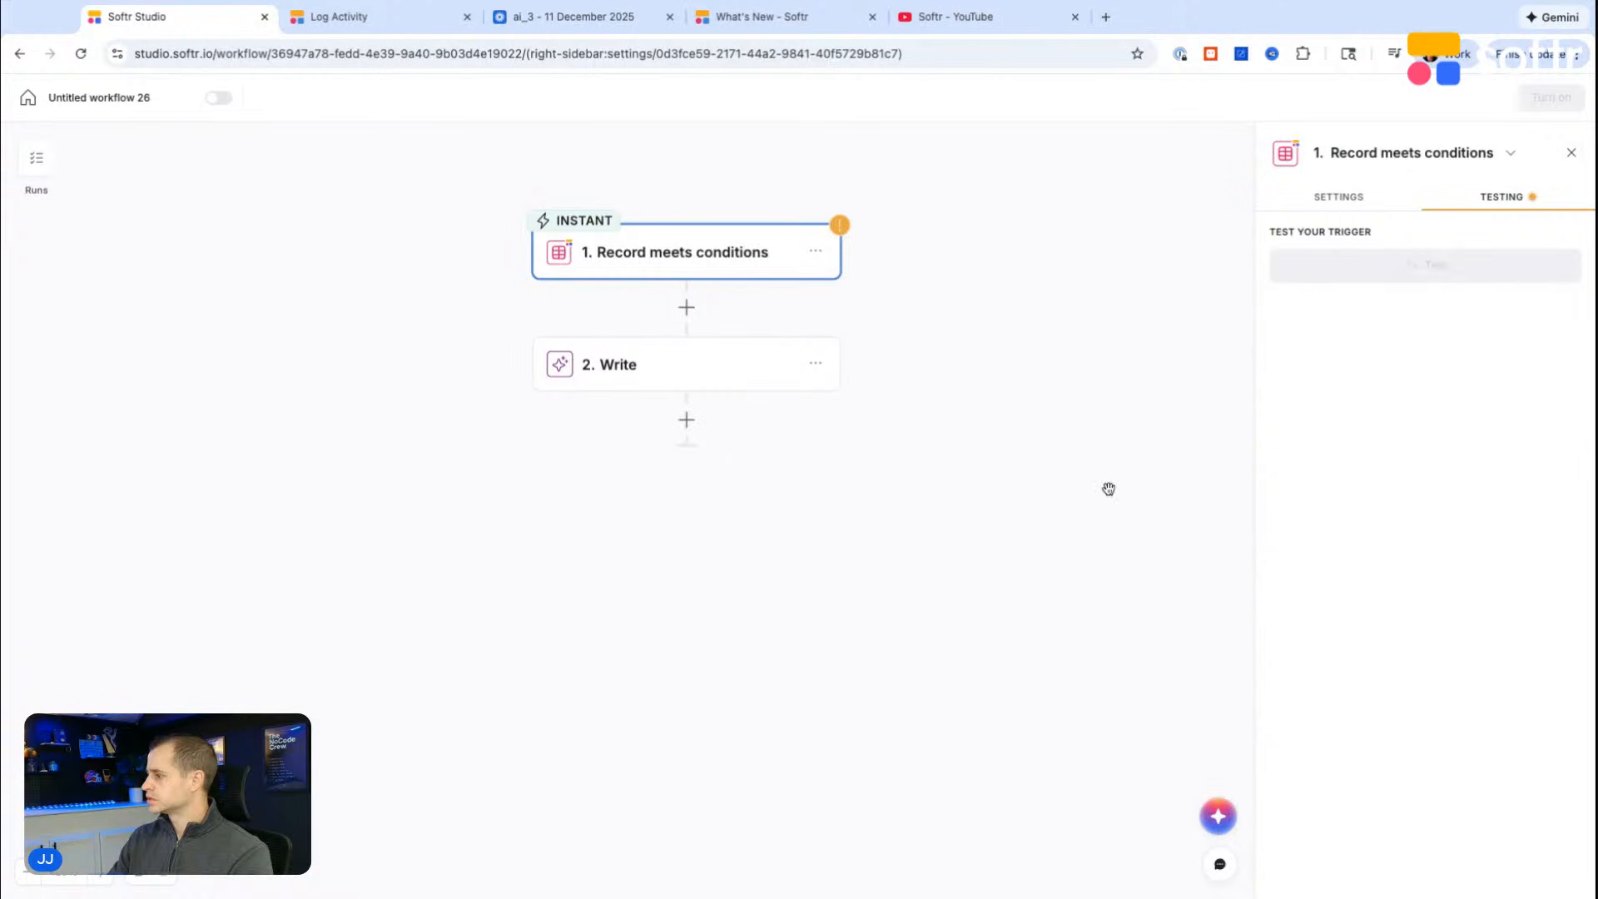
pyautogui.press('super+r')
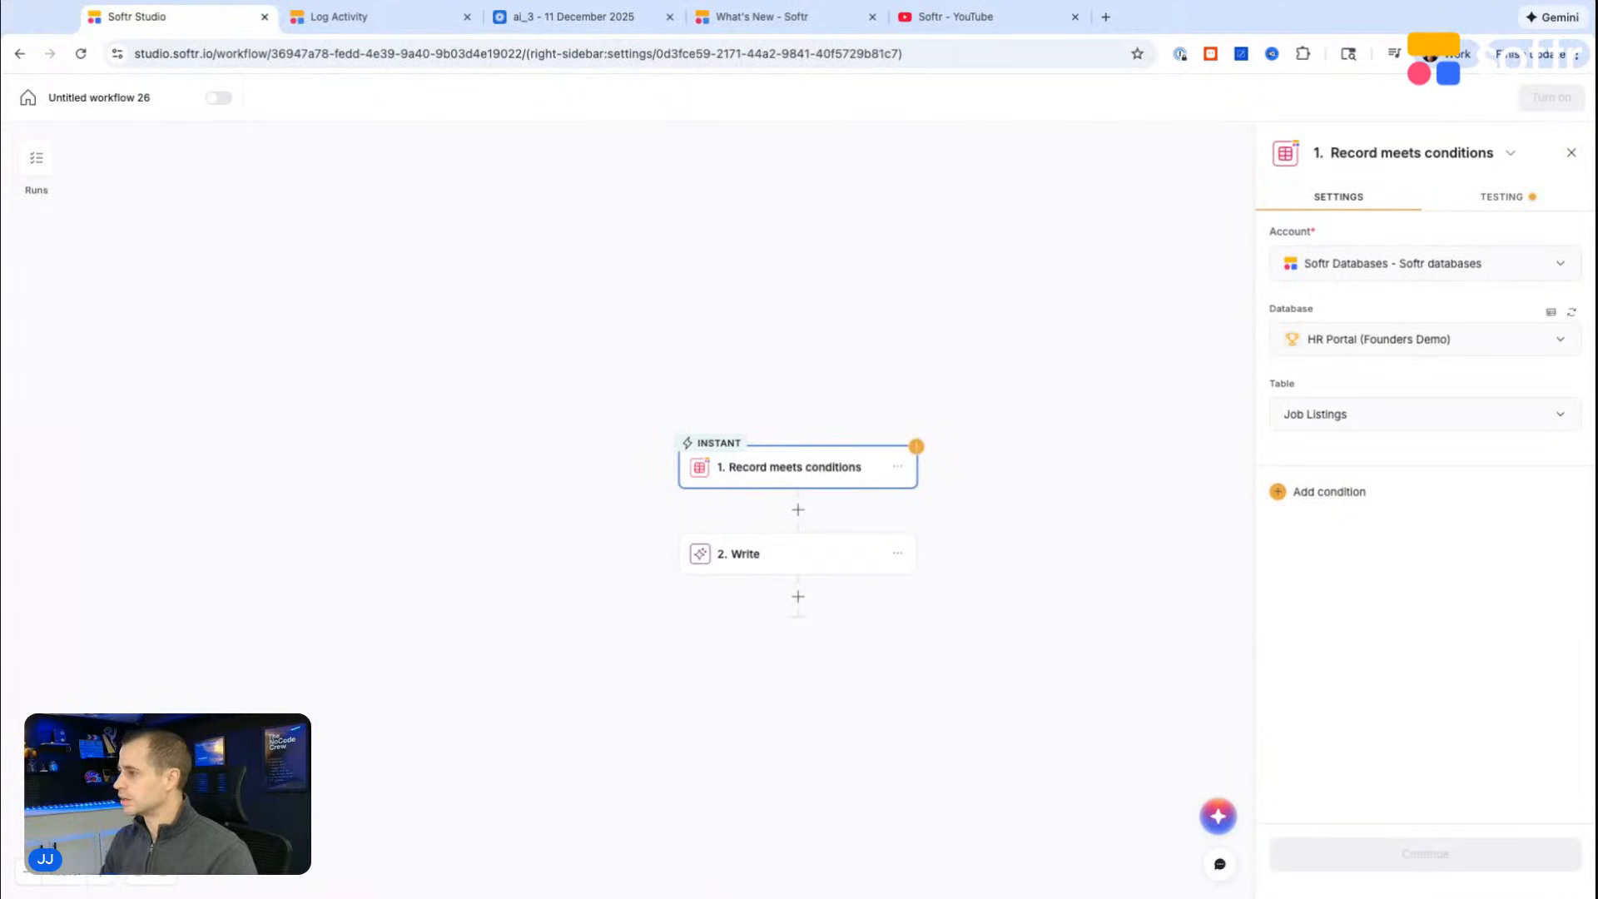
# Step: Set the trigger's table to Applications and check its test availability again
pyautogui.click(1356, 416)
pyautogui.click(1333, 537)
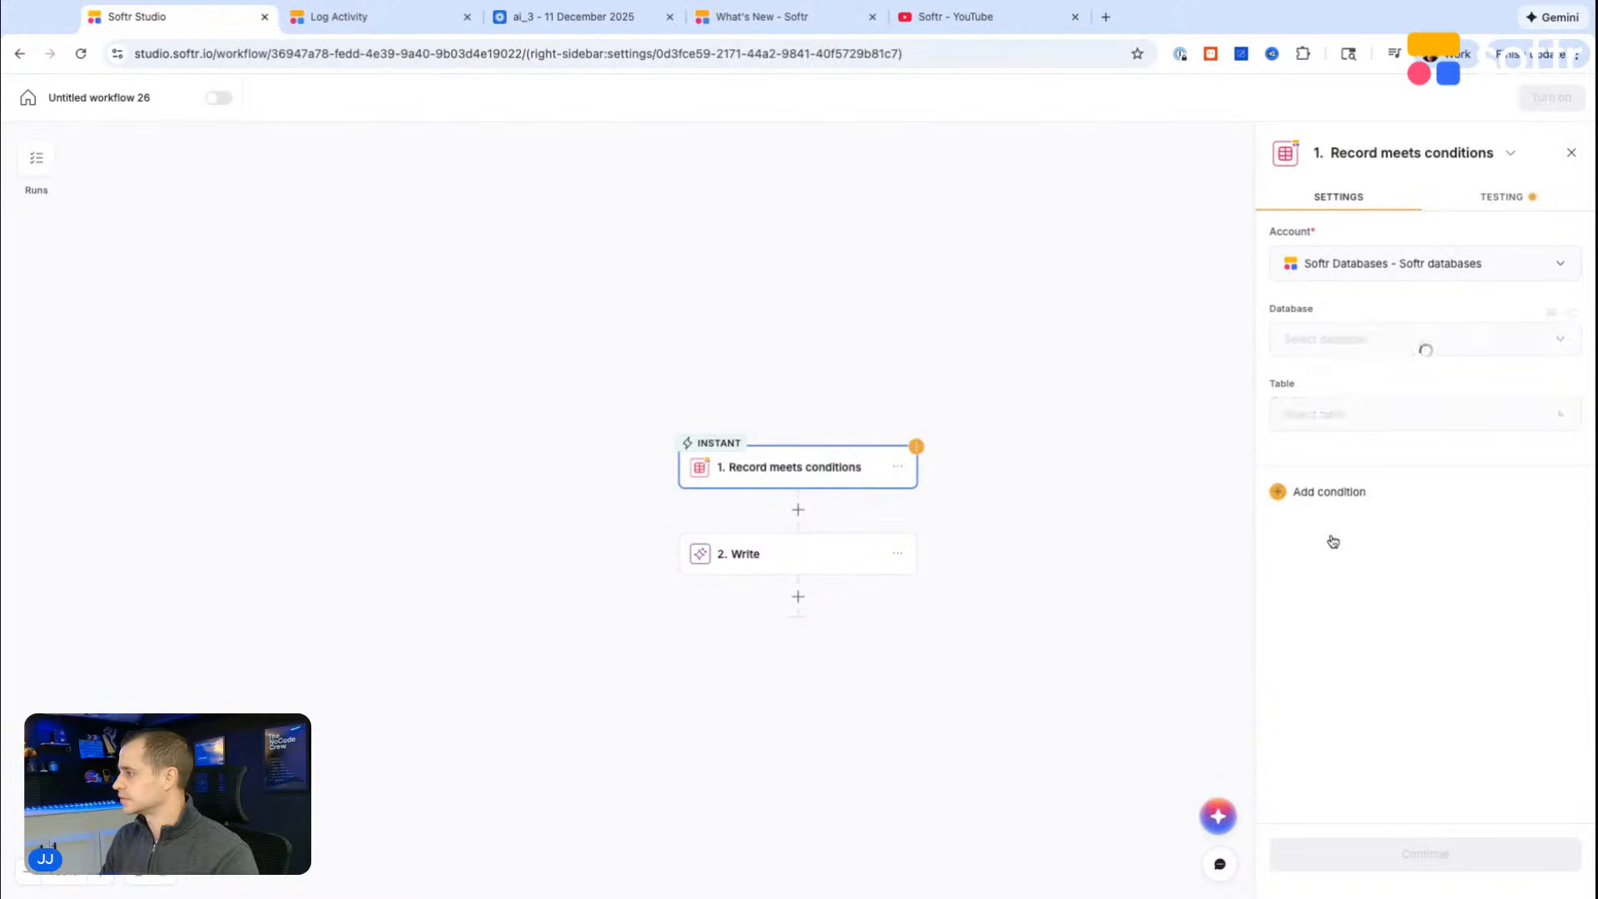
pyautogui.click(1506, 198)
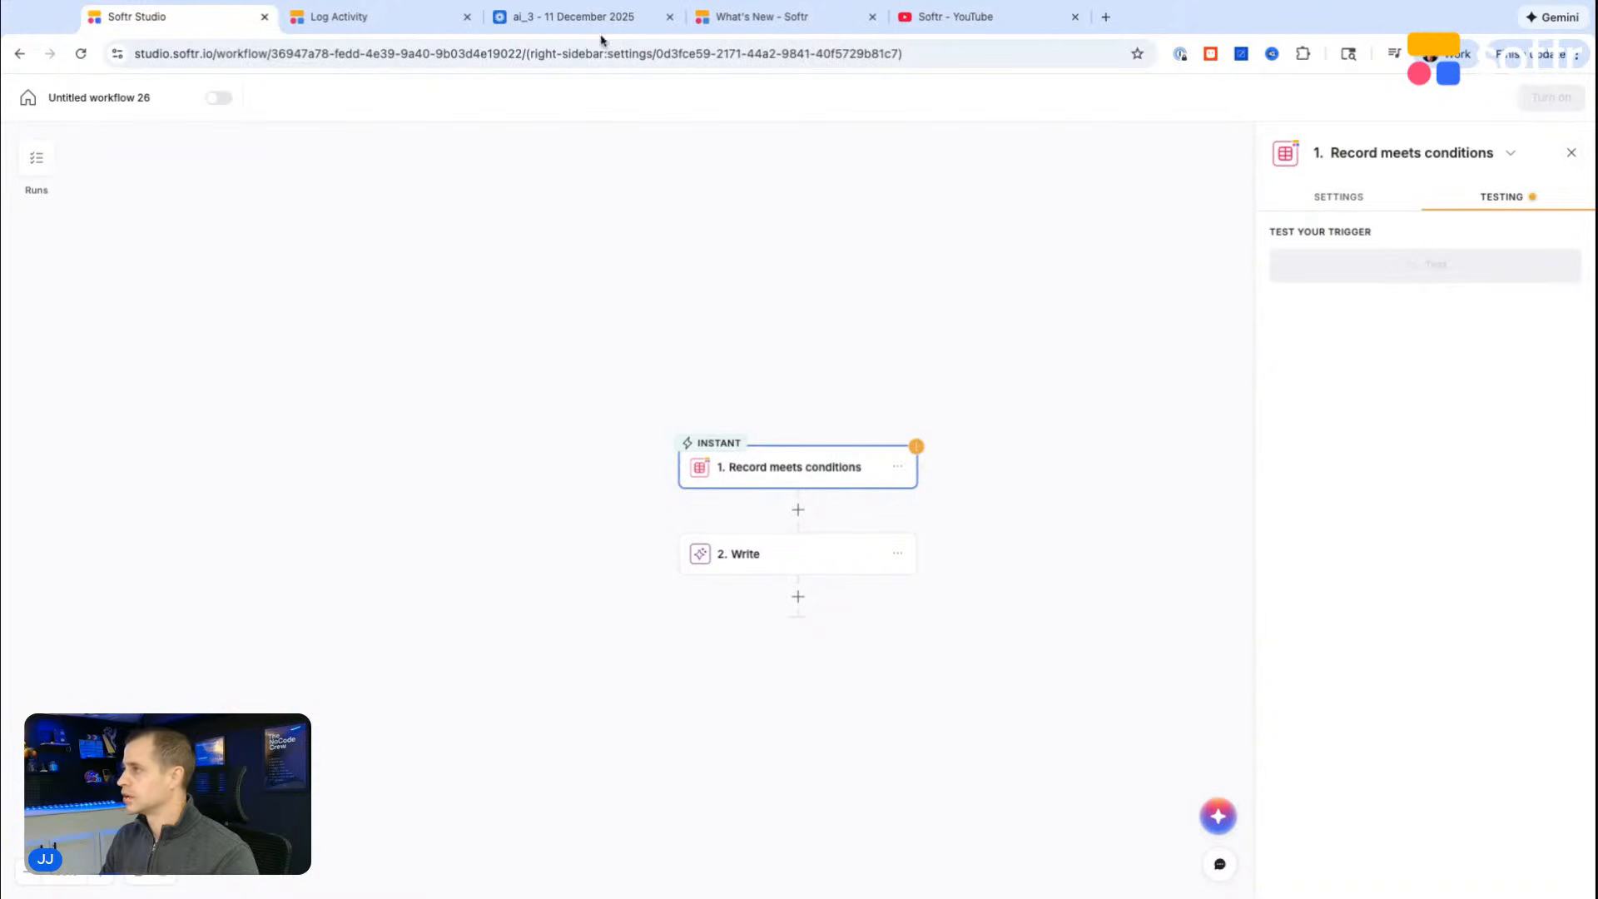
# Step: Load the Softr dashboard in the Log Activity browser tab and open the Applications table of the HR Portal (Founders Demo) database
pyautogui.click(350, 17)
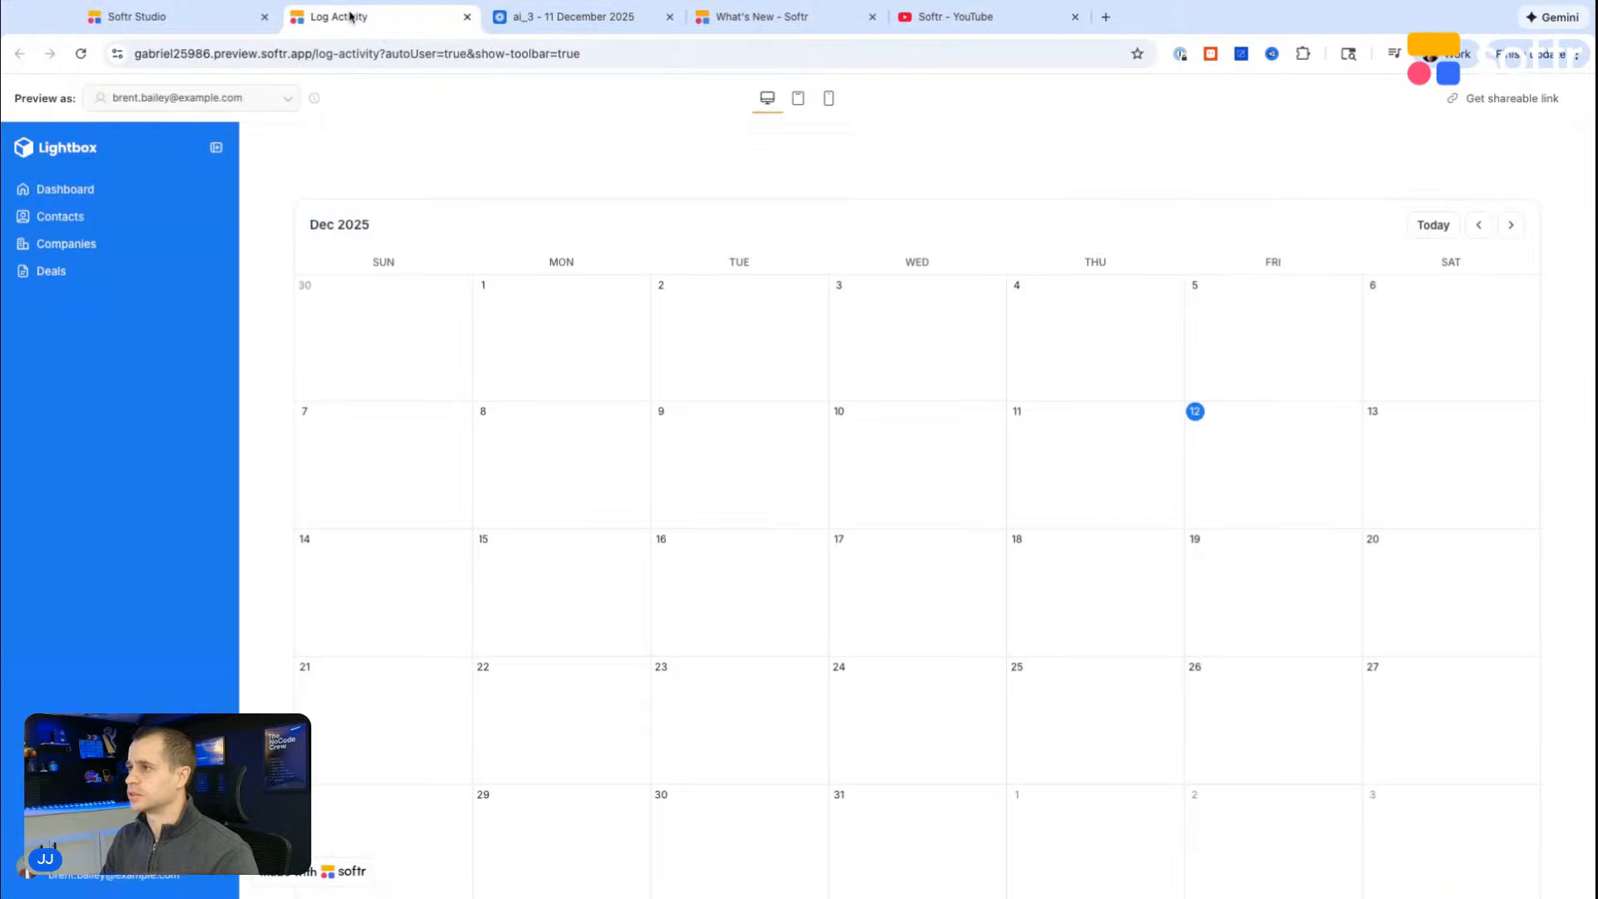
pyautogui.click(192, 54)
pyautogui.write('softr')
pyautogui.press('Return')
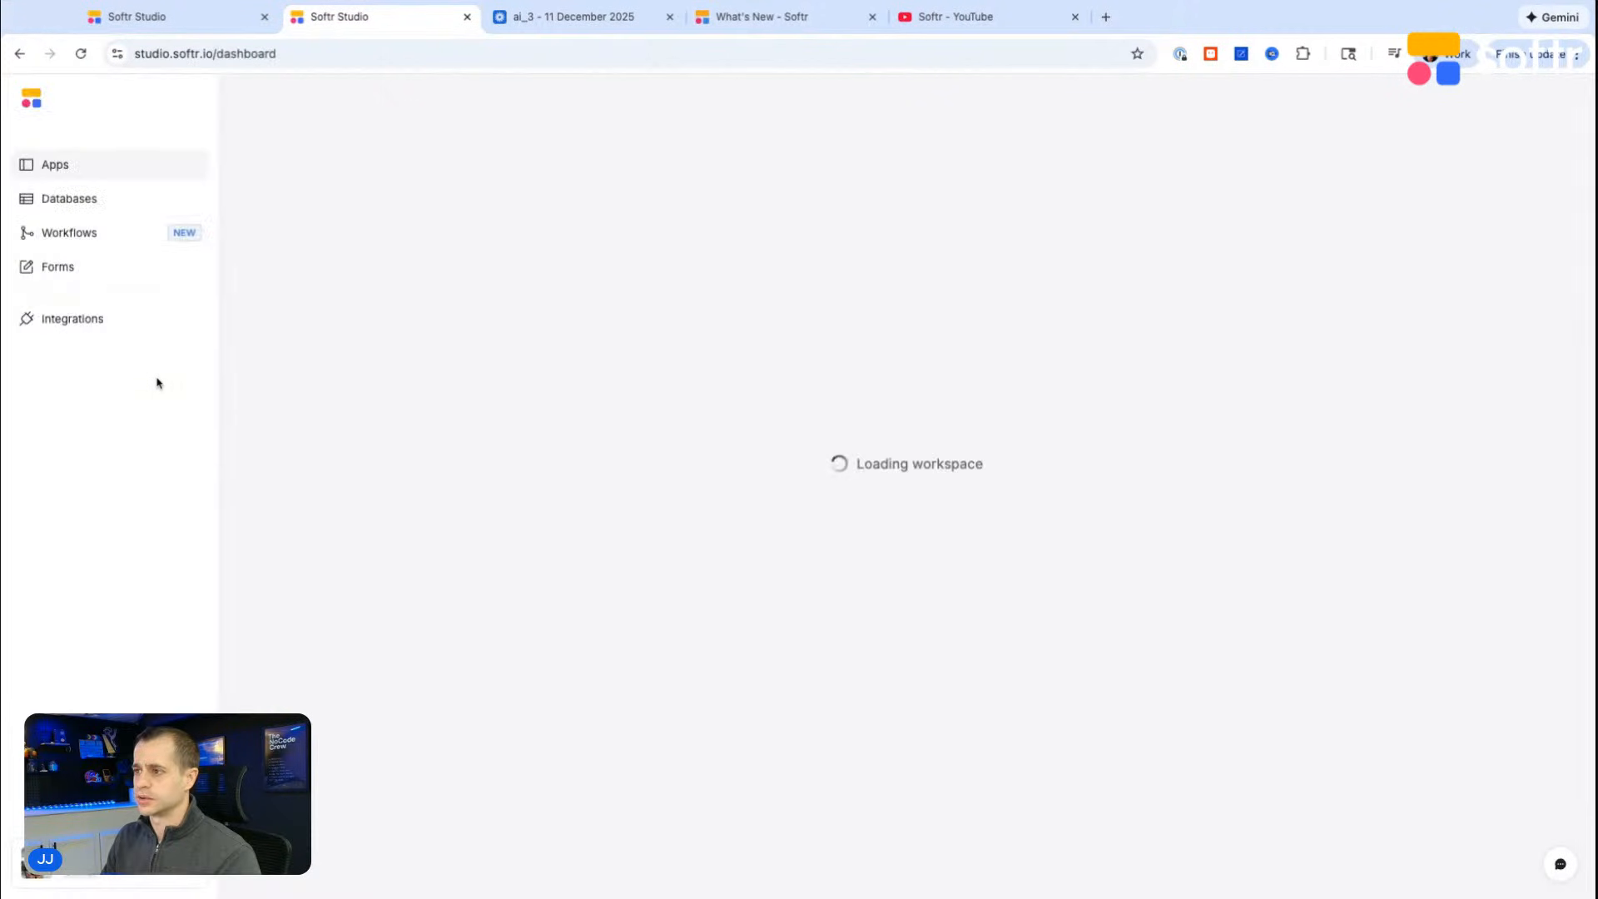
pyautogui.click(66, 200)
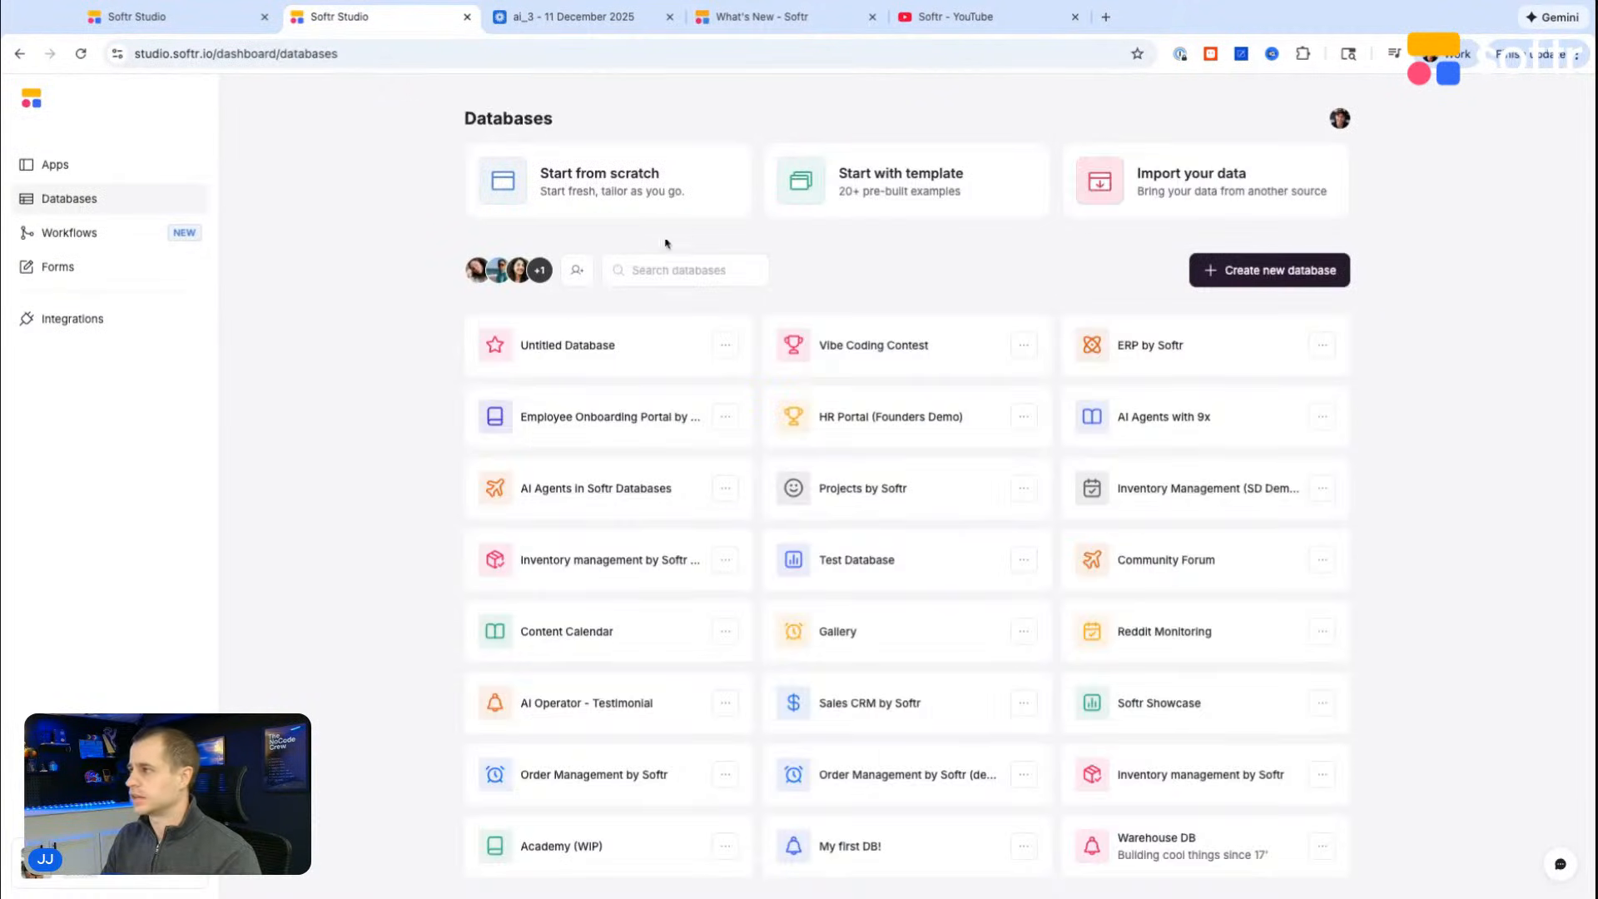
pyautogui.click(940, 430)
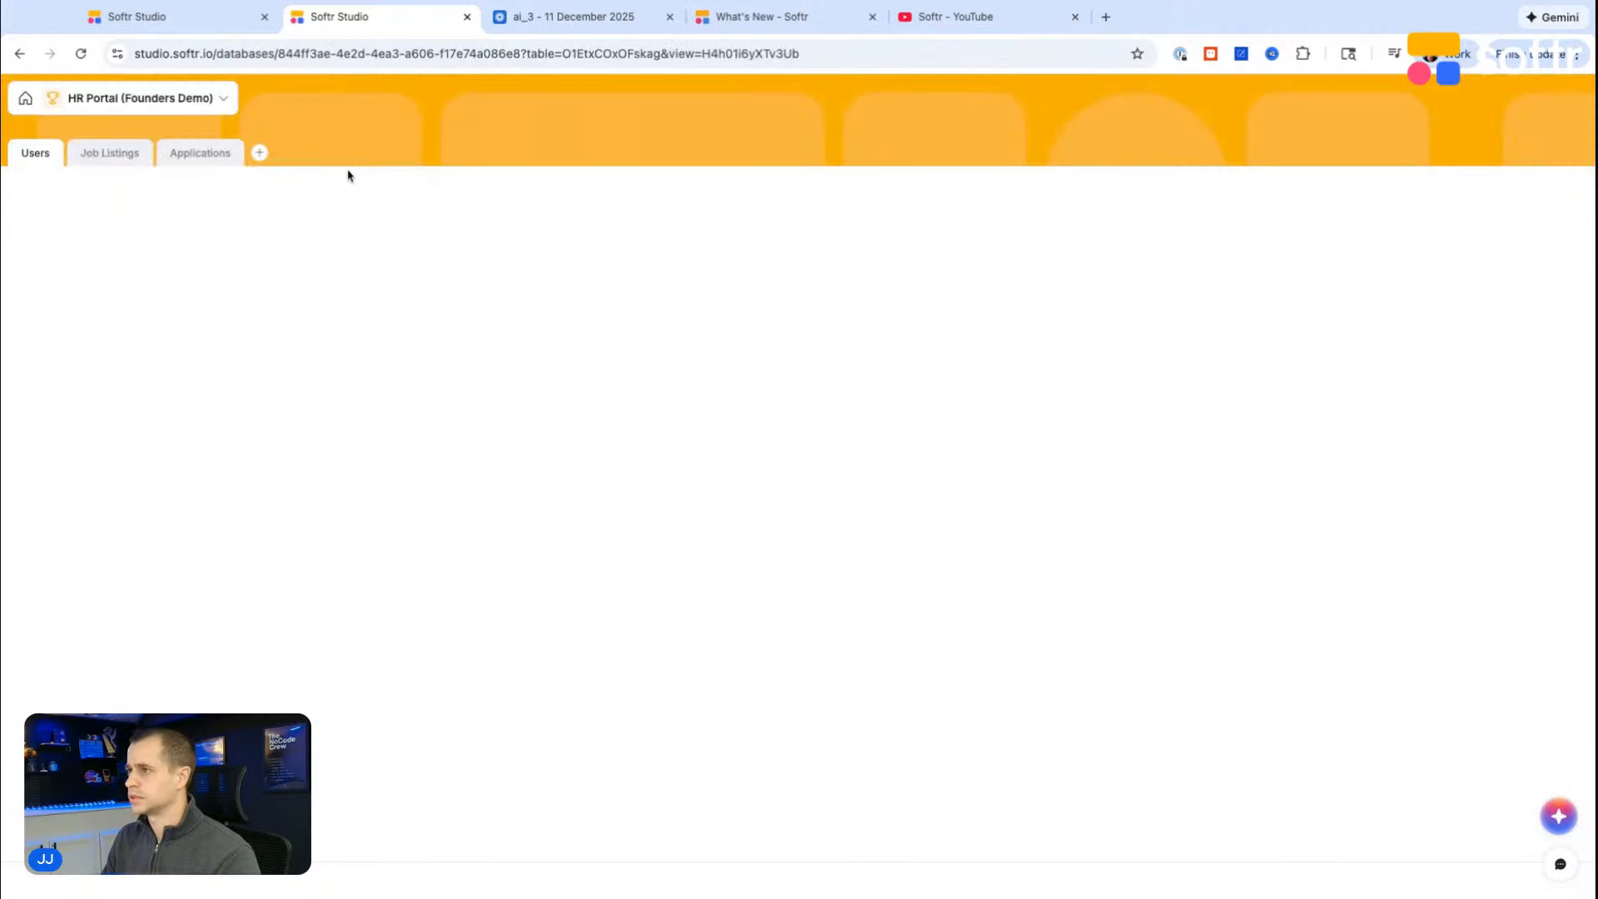
pyautogui.click(203, 155)
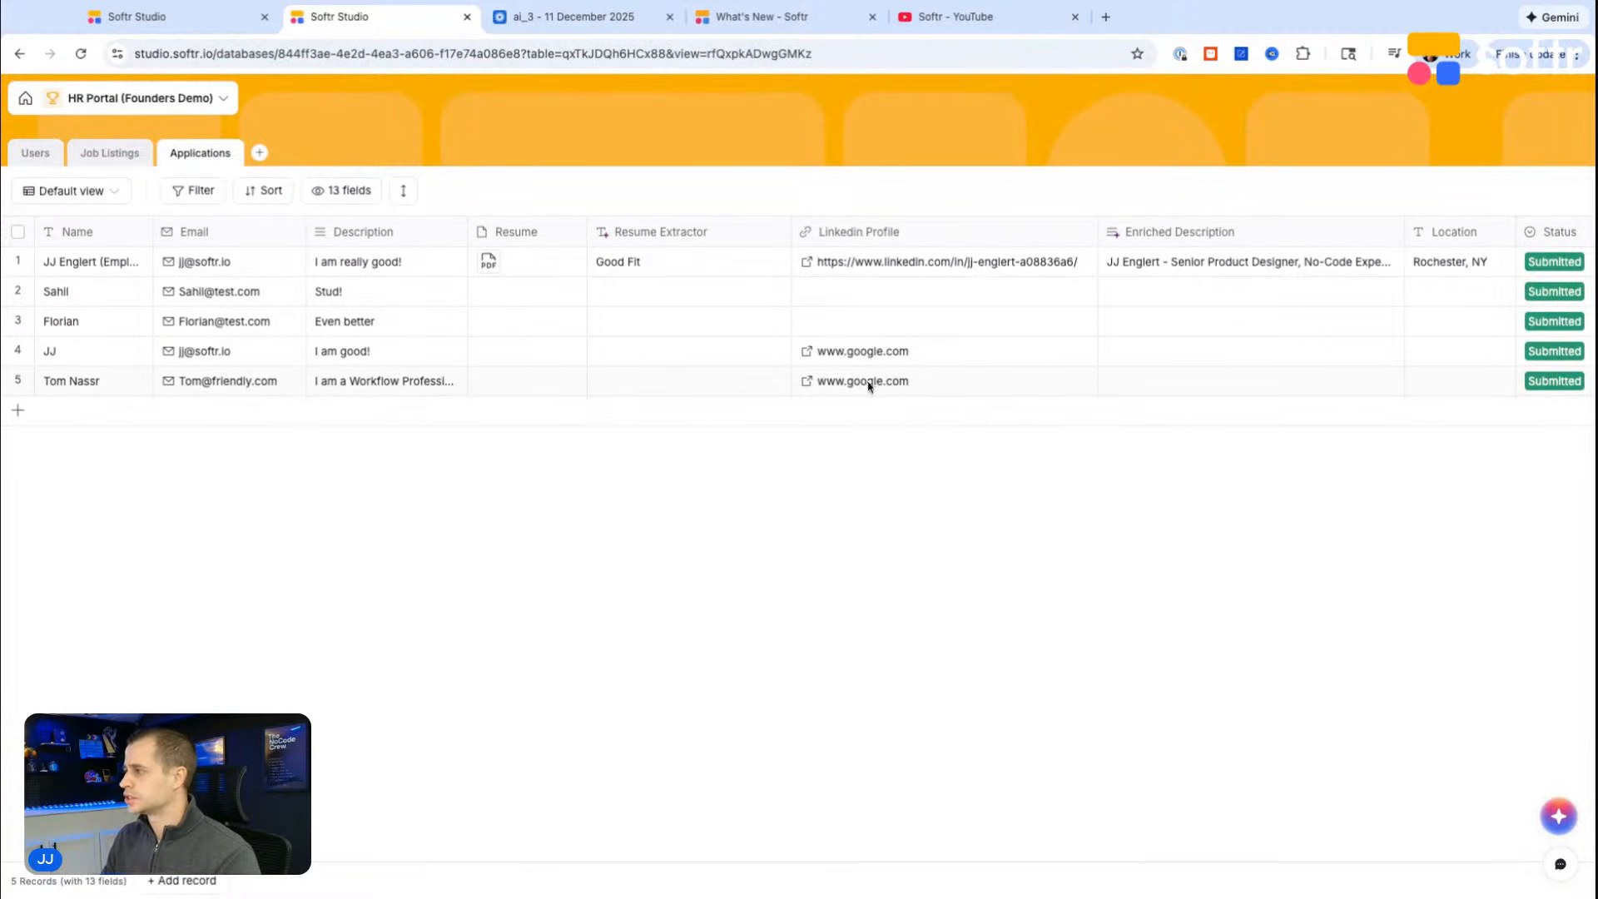
# Step: Set the Location of the fifth application record to Los Angeles
pyautogui.hscroll(3, 991, 360)
pyautogui.click(1292, 386)
pyautogui.click(1292, 386)
pyautogui.write('Los Ange')
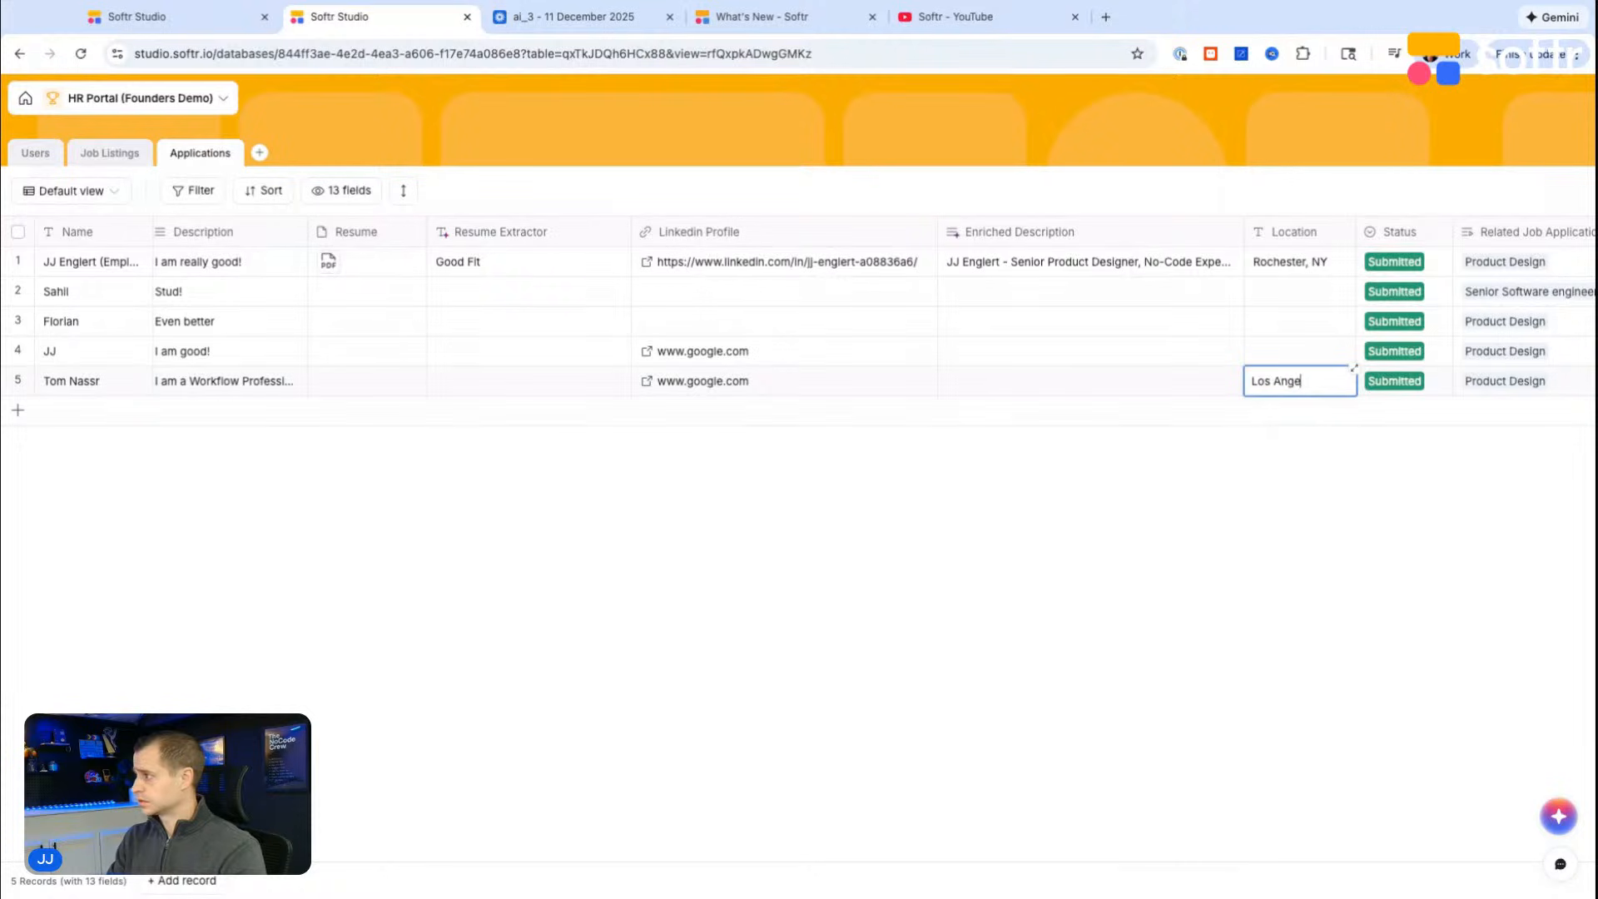
pyautogui.write('les')
pyautogui.press('Tab')
pyautogui.press('Return')
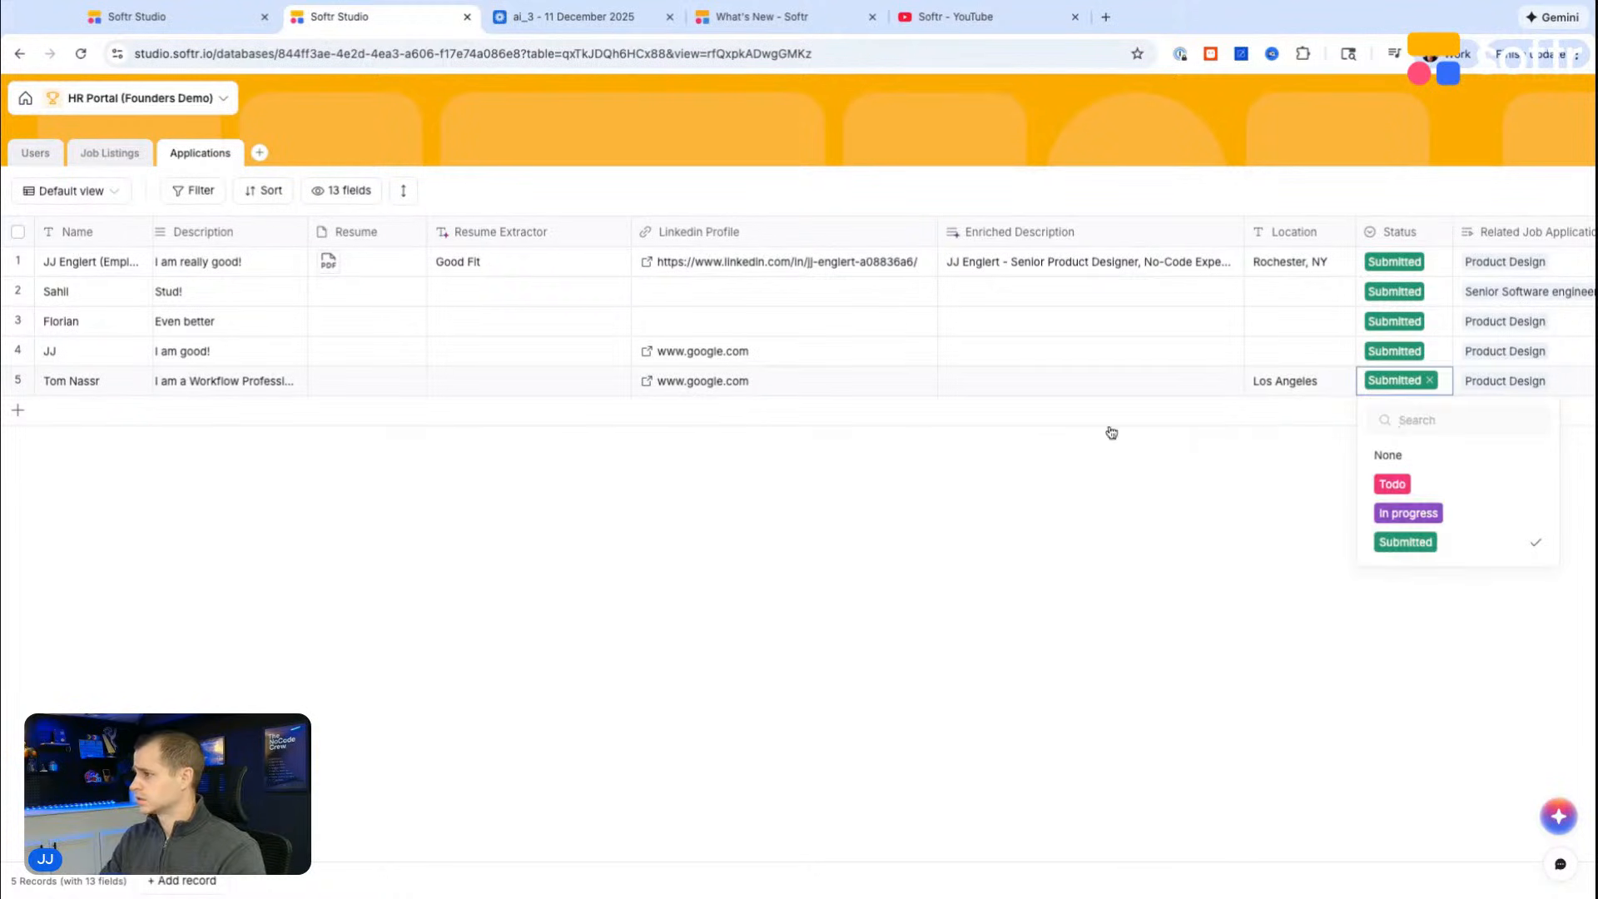
# Step: Add a new application record with the applicant's name and e-mail and the description "Test email"
pyautogui.click(19, 419)
pyautogui.click(18, 414)
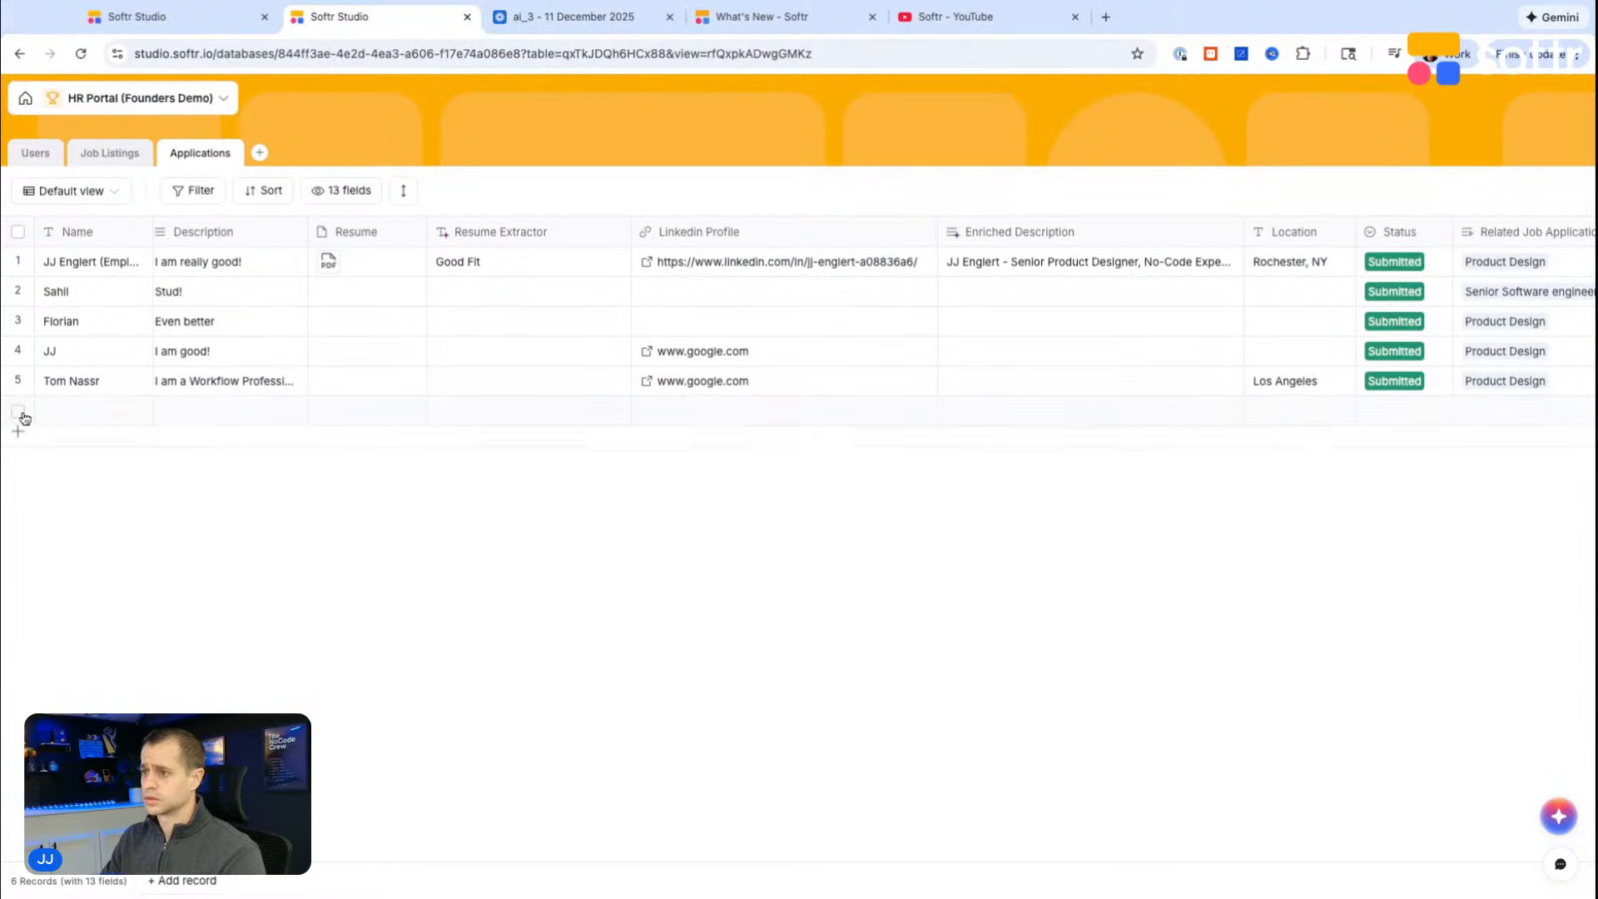
pyautogui.click(57, 418)
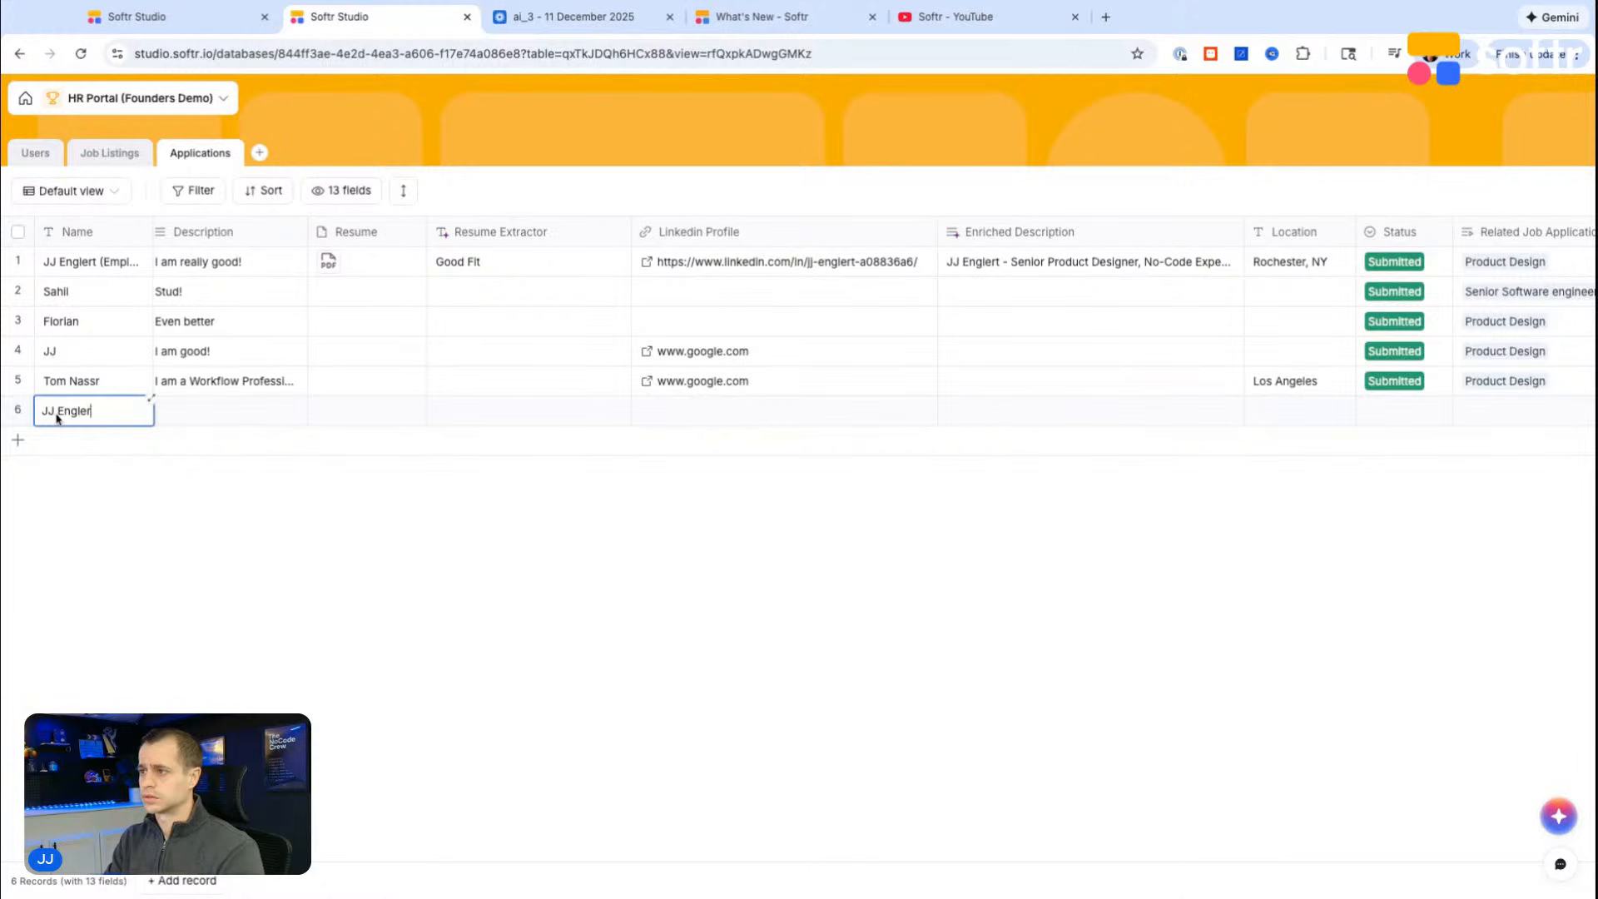
pyautogui.write('t')
pyautogui.press('Tab')
pyautogui.write('Tesoftr.io')
pyautogui.press('Tab')
pyautogui.write('Test email')
pyautogui.press('Tab')
# Step: Return to the workflow, refresh the trigger's database and check its test availability and step options
pyautogui.click(232, 18)
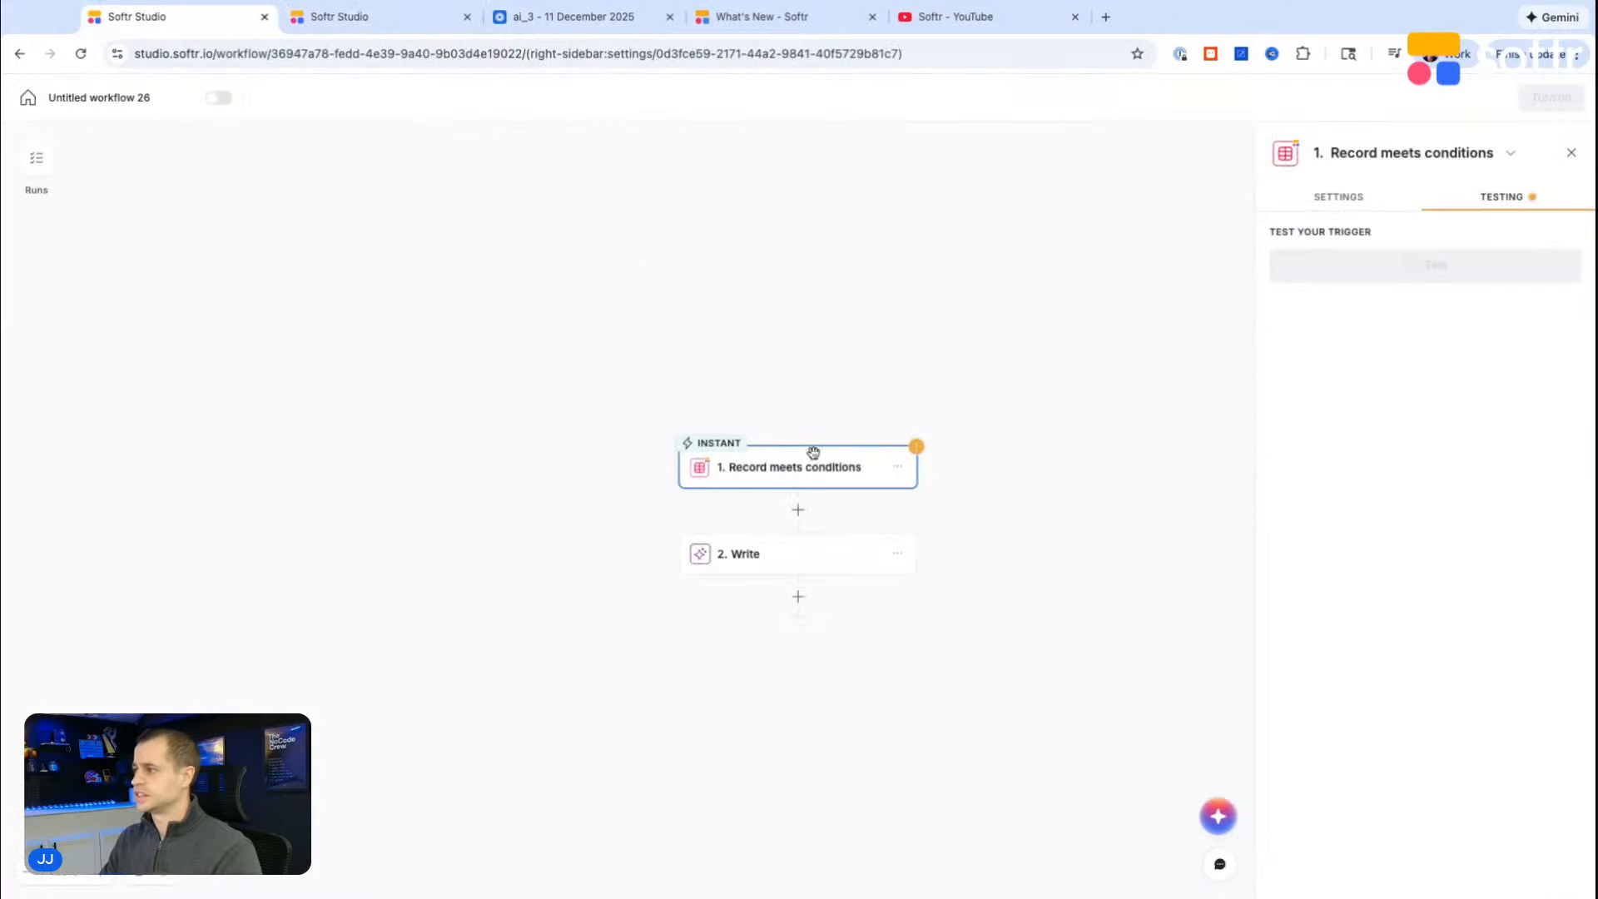
pyautogui.click(1342, 197)
pyautogui.click(1570, 316)
pyautogui.click(1498, 197)
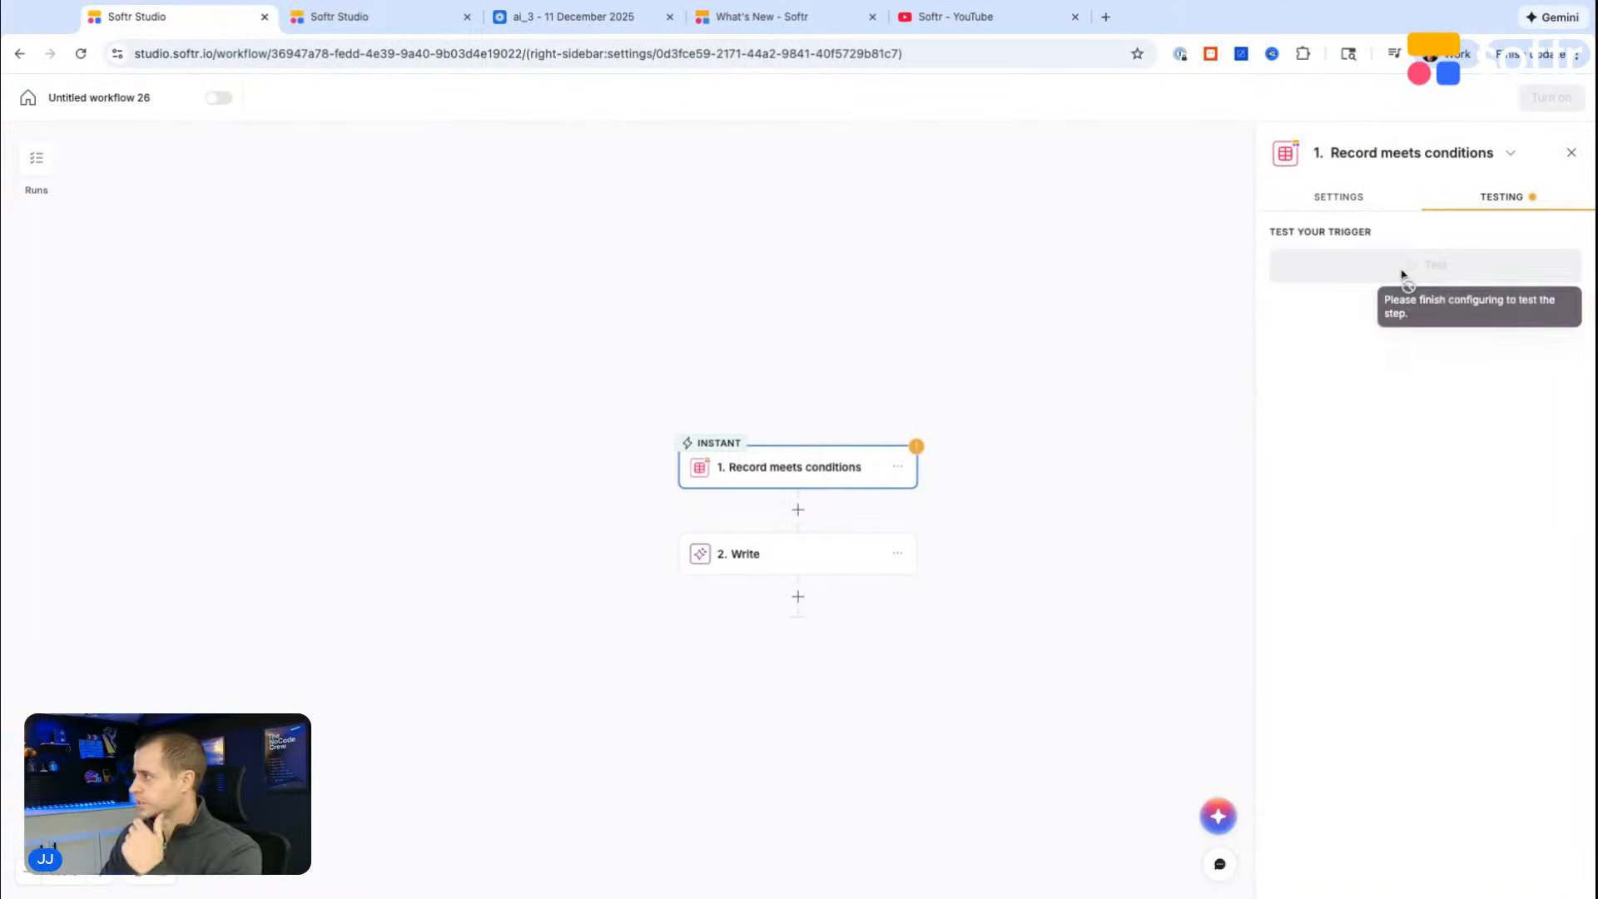
pyautogui.scroll(-1, 852, 473)
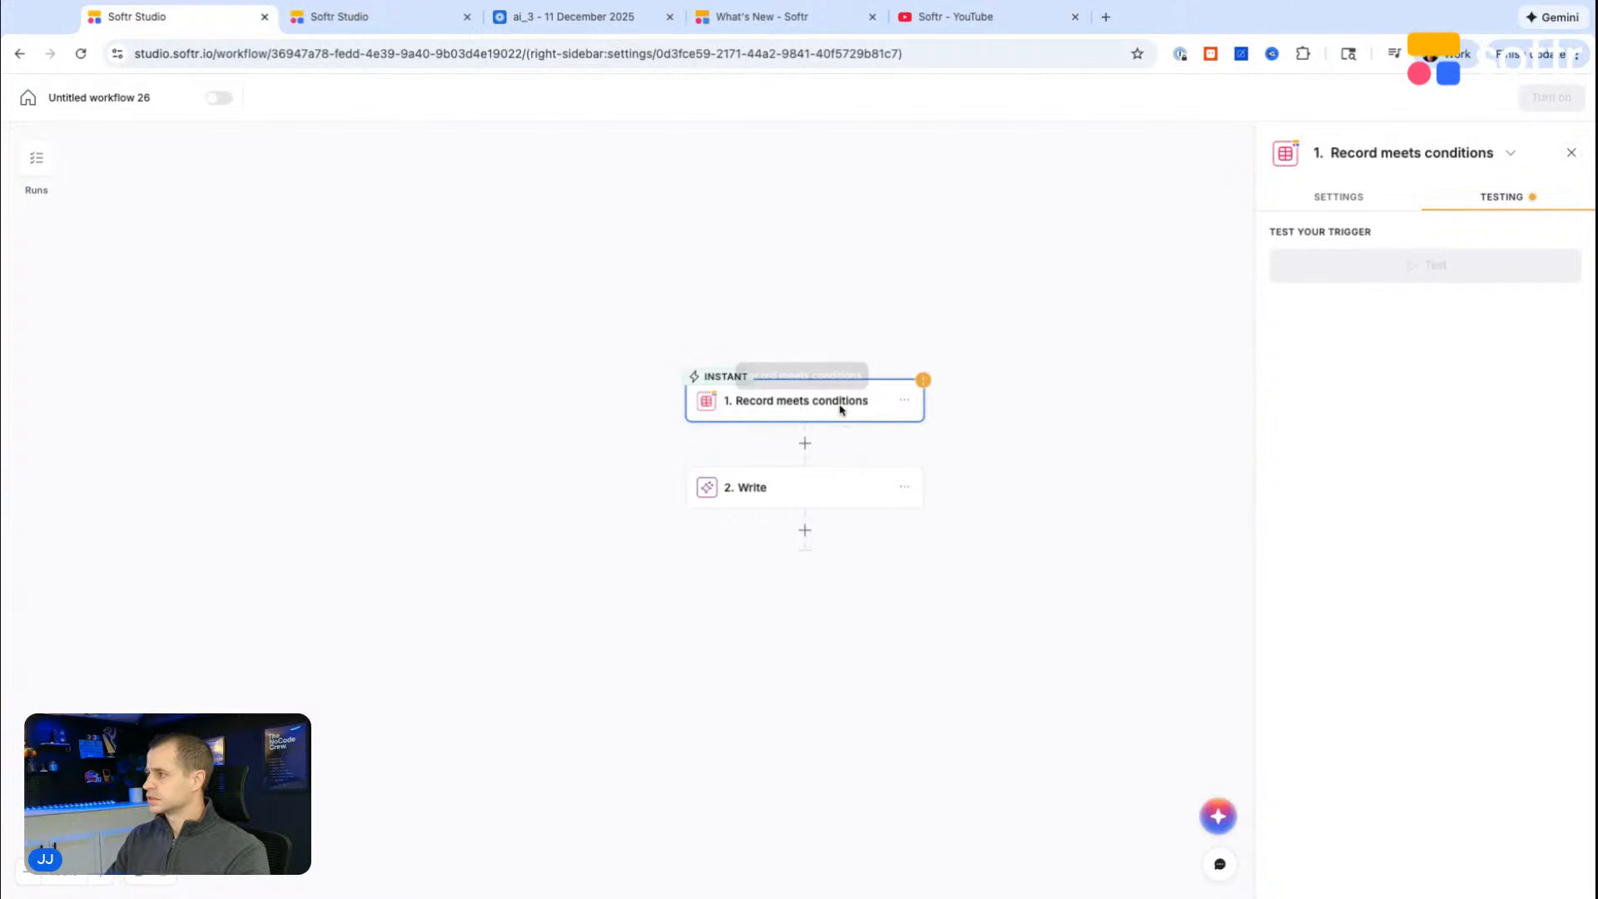
pyautogui.click(904, 401)
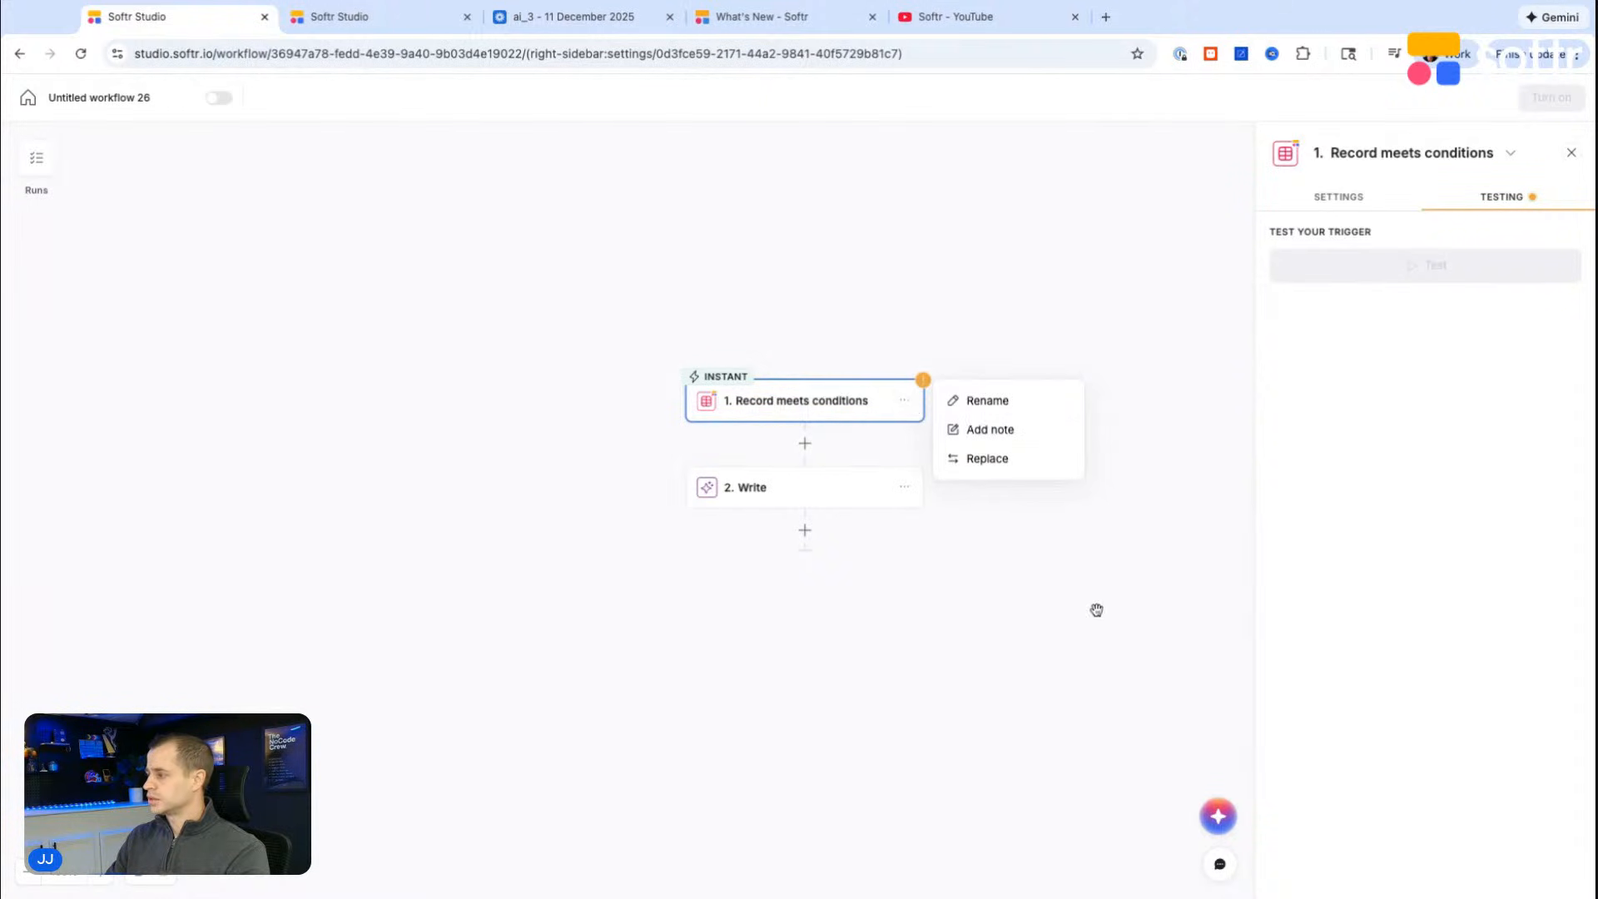
# Step: Reselect Applications as the table in the Record meets conditions trigger settings
pyautogui.click(1350, 195)
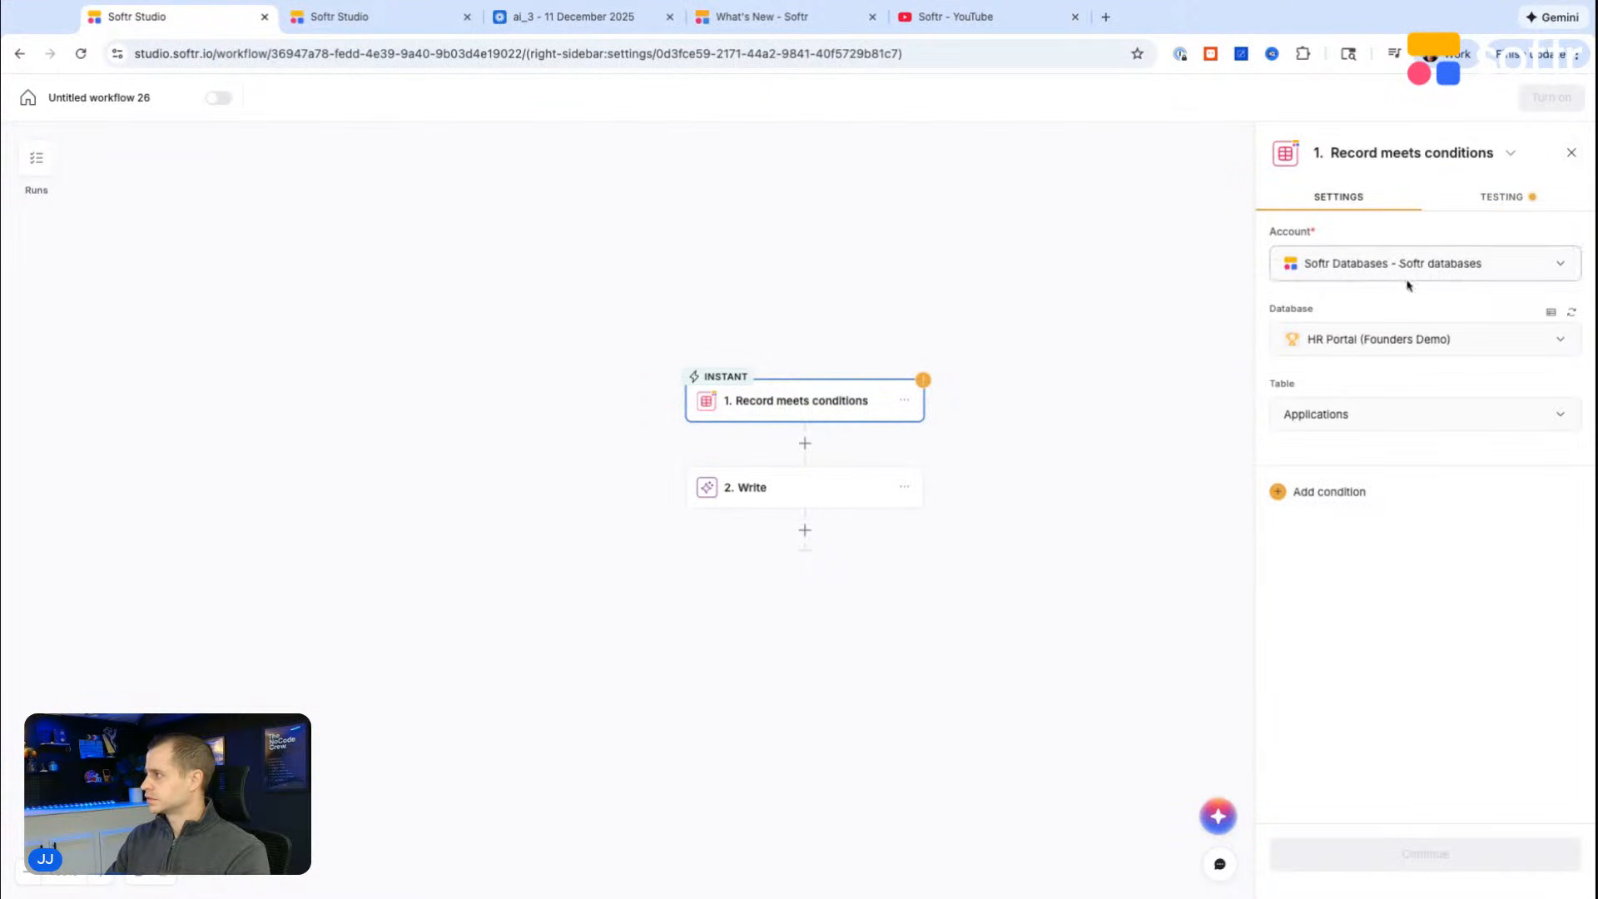
pyautogui.click(1327, 427)
pyautogui.click(1327, 531)
# Step: Add a trigger condition that the record's Created at field is not empty
pyautogui.click(1322, 491)
pyautogui.click(1127, 592)
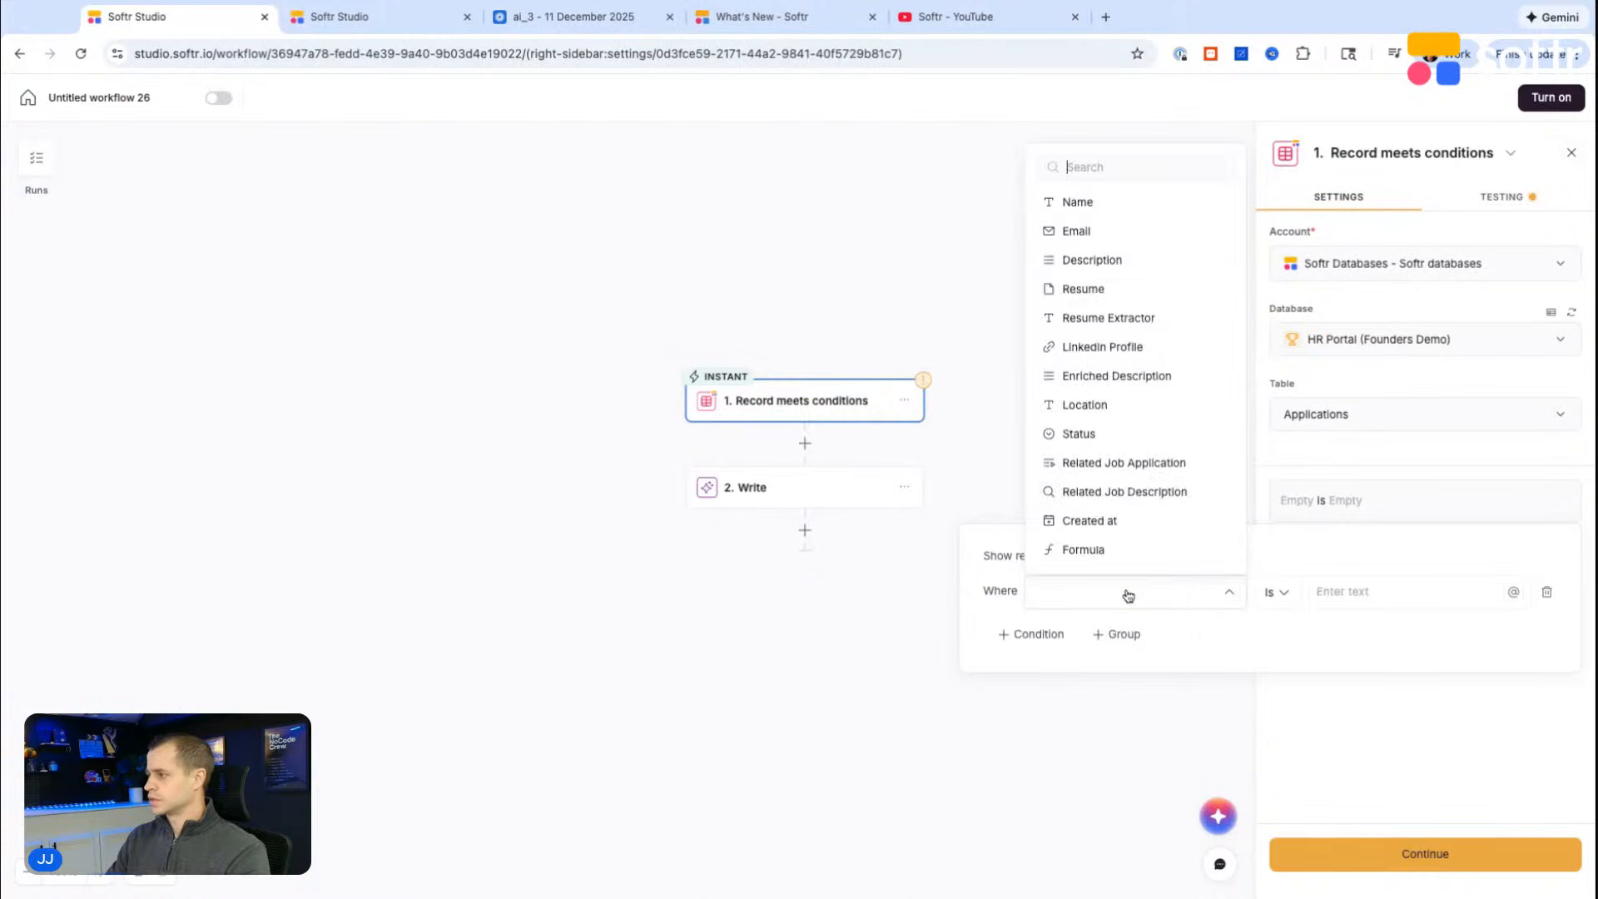
pyautogui.write('app')
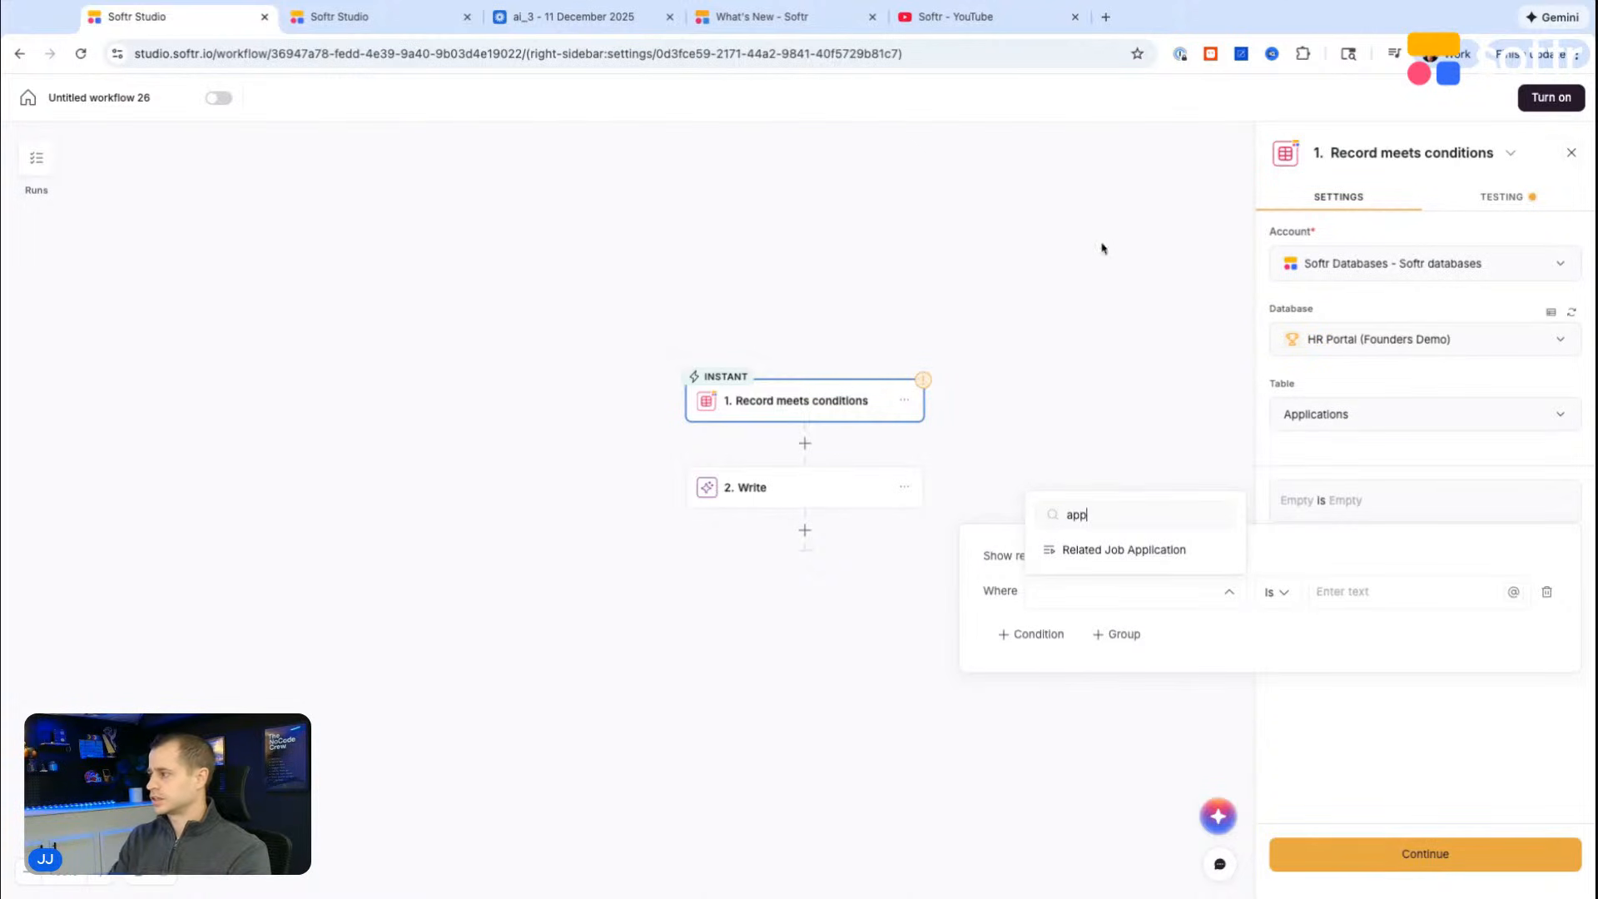
pyautogui.press('BackSpace')
pyautogui.press('BackSpace')
pyautogui.press('BackSpace')
pyautogui.click(1113, 525)
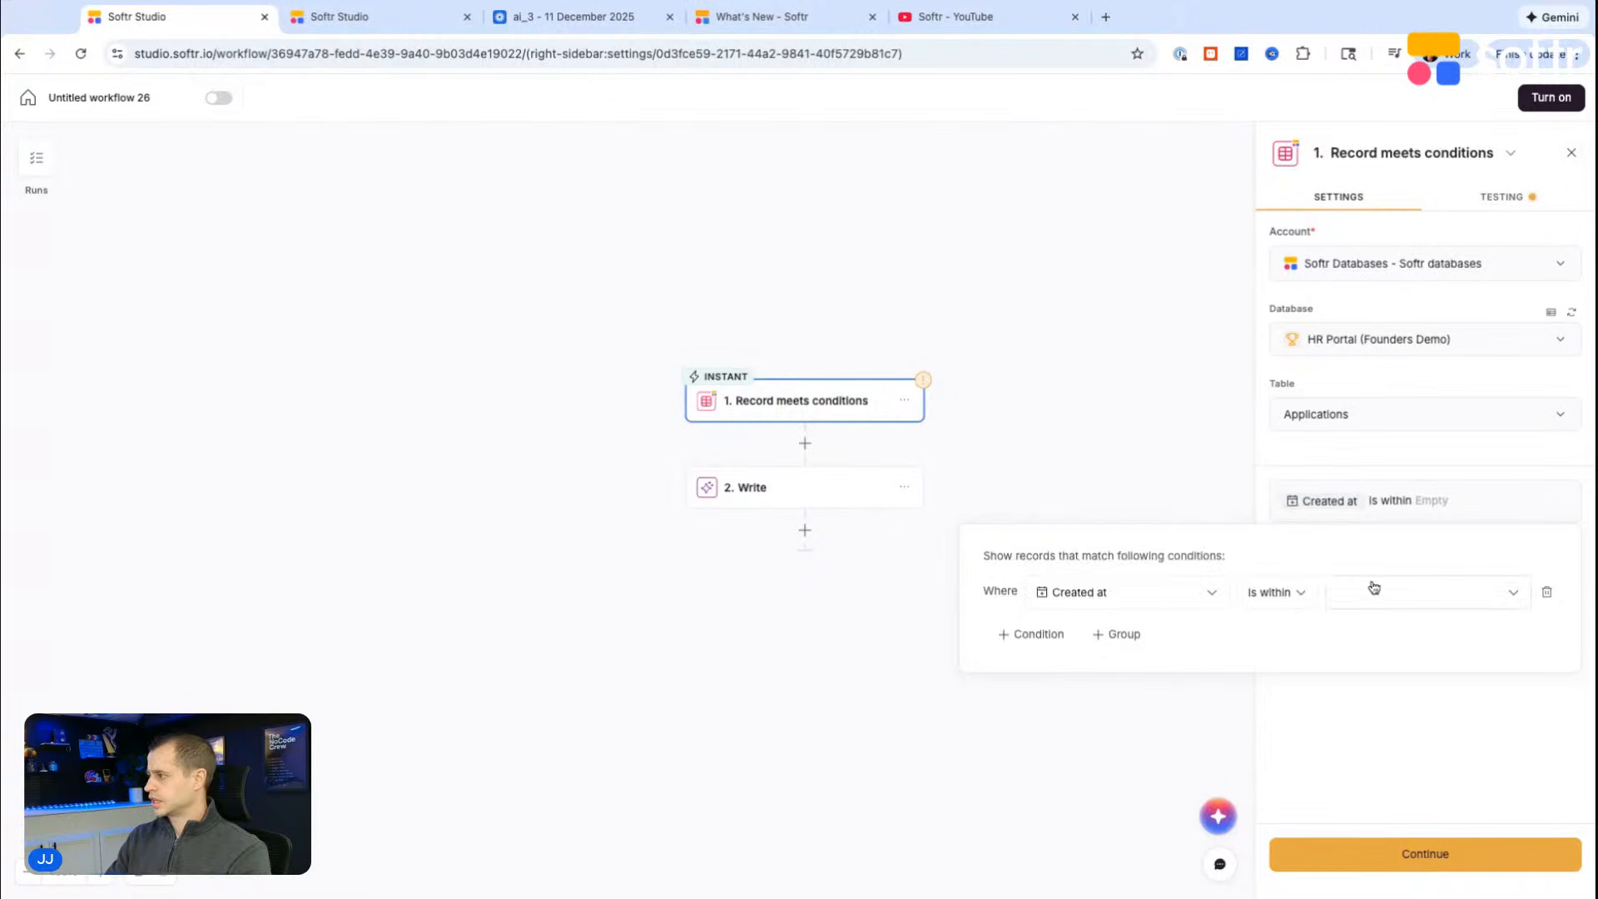
pyautogui.click(1278, 592)
pyautogui.click(1304, 550)
pyautogui.click(1412, 760)
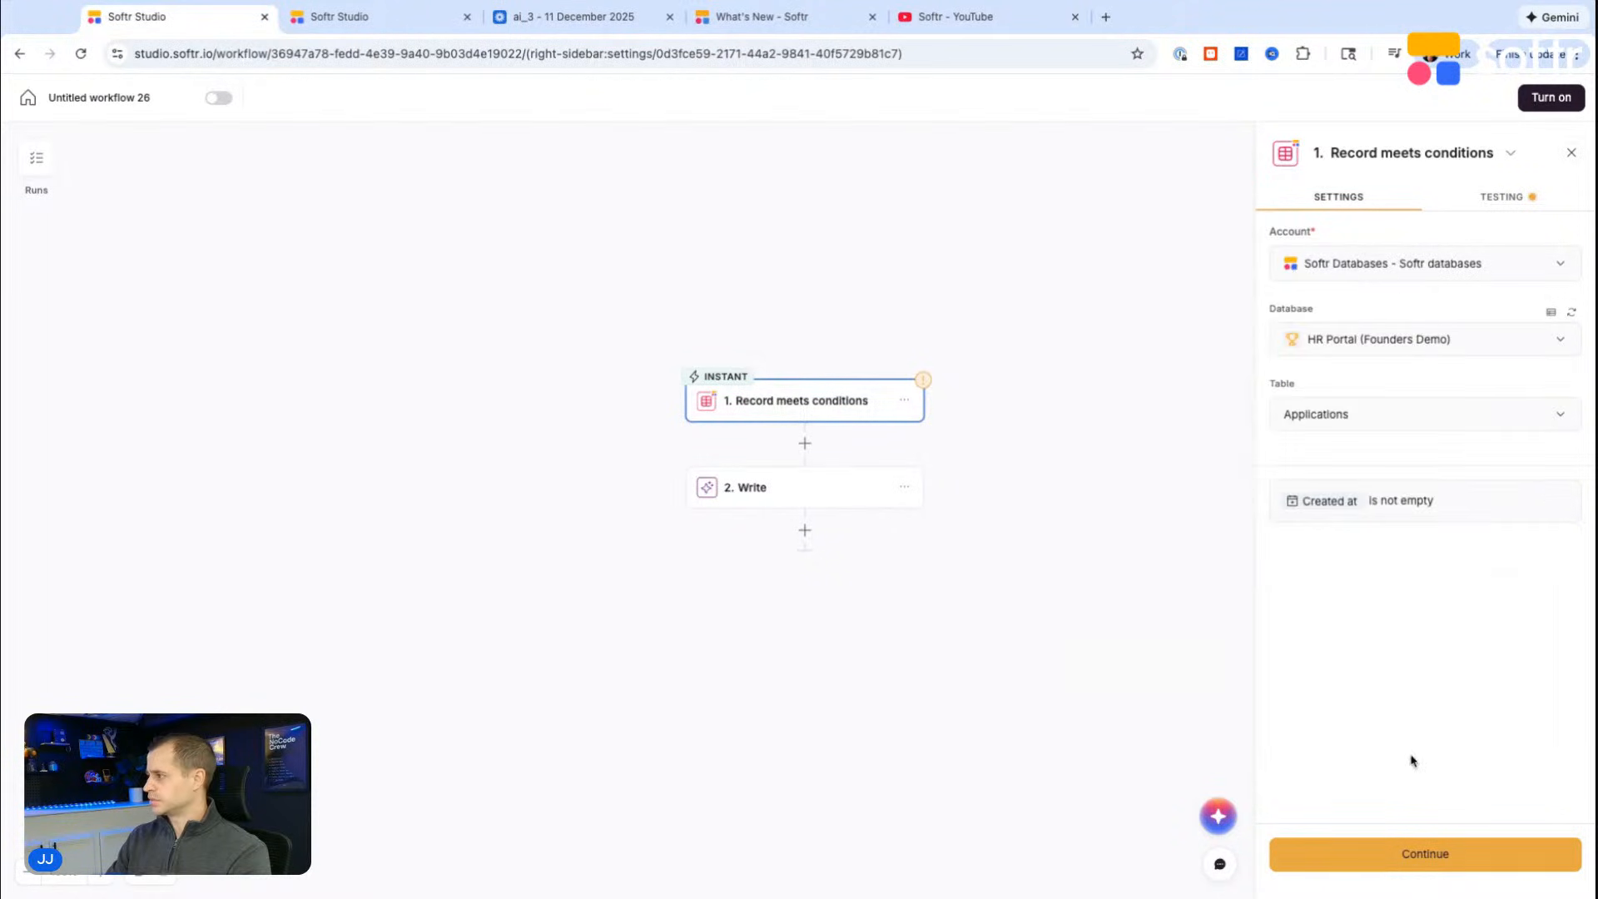
# Step: Continue to testing, run the trigger test and review the returned application record's fields
pyautogui.click(1433, 854)
pyautogui.click(1419, 266)
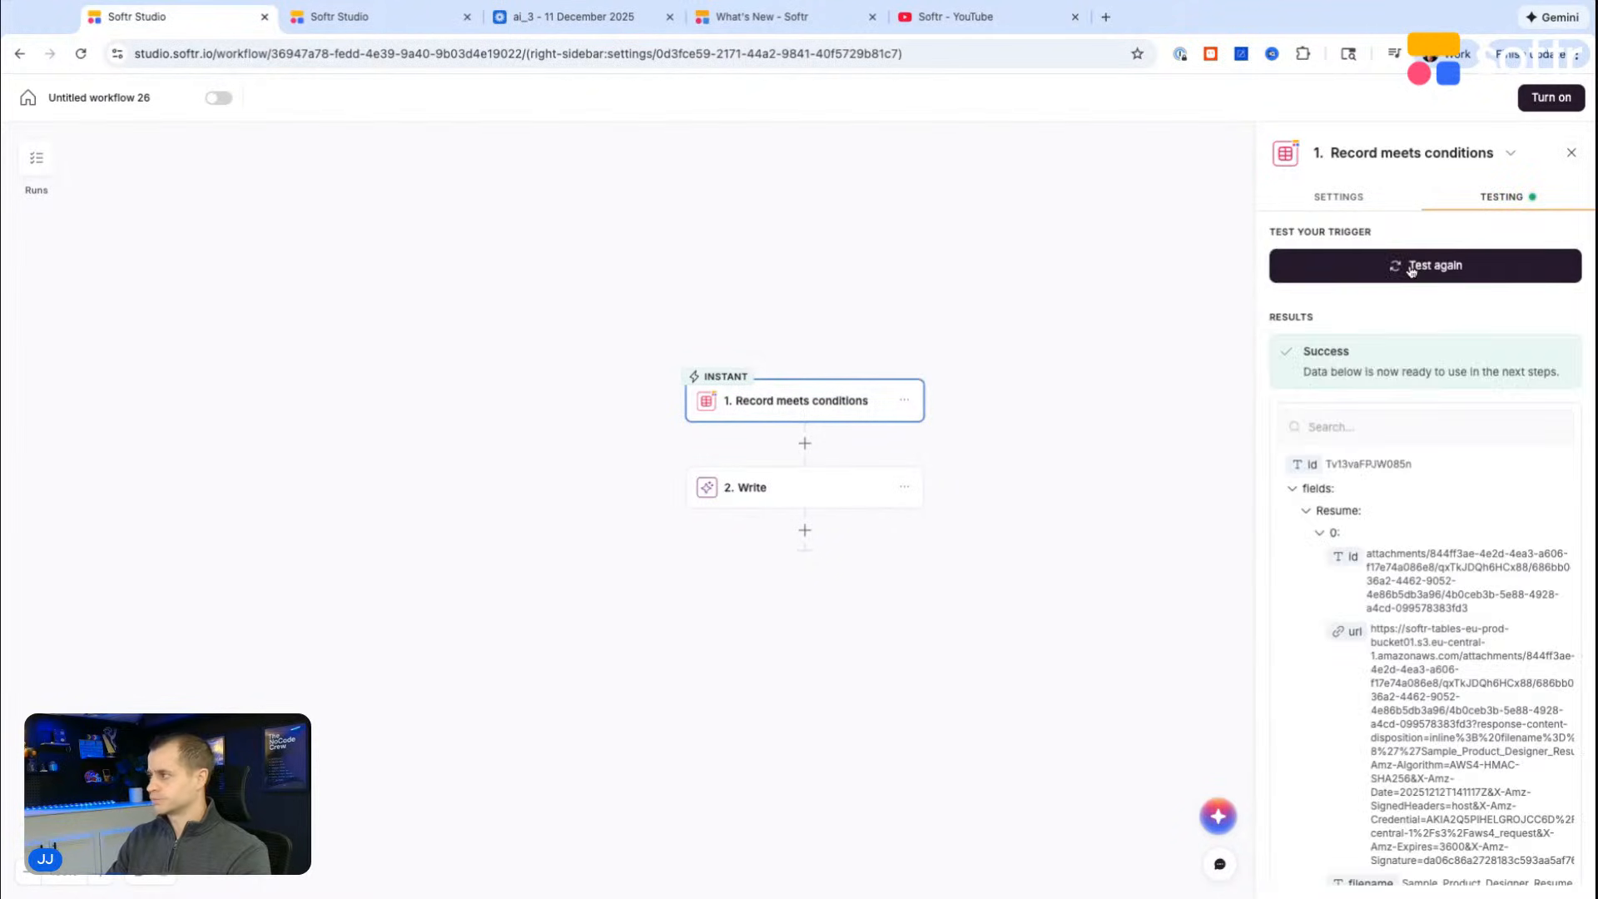
pyautogui.scroll(-5, 1384, 499)
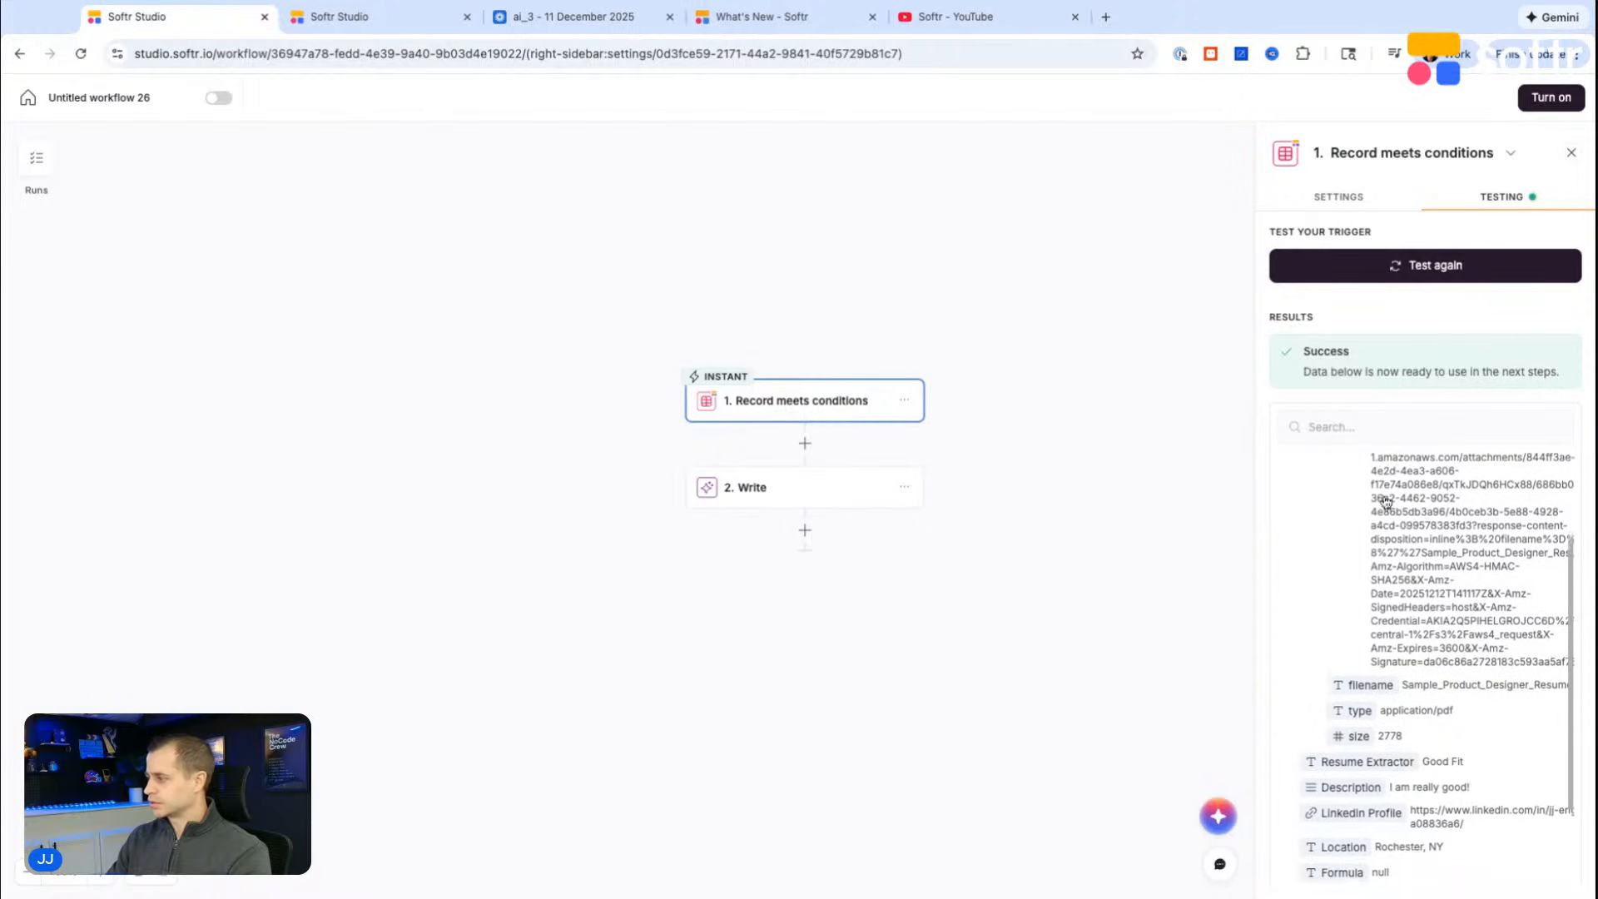
pyautogui.scroll(-2, 1385, 501)
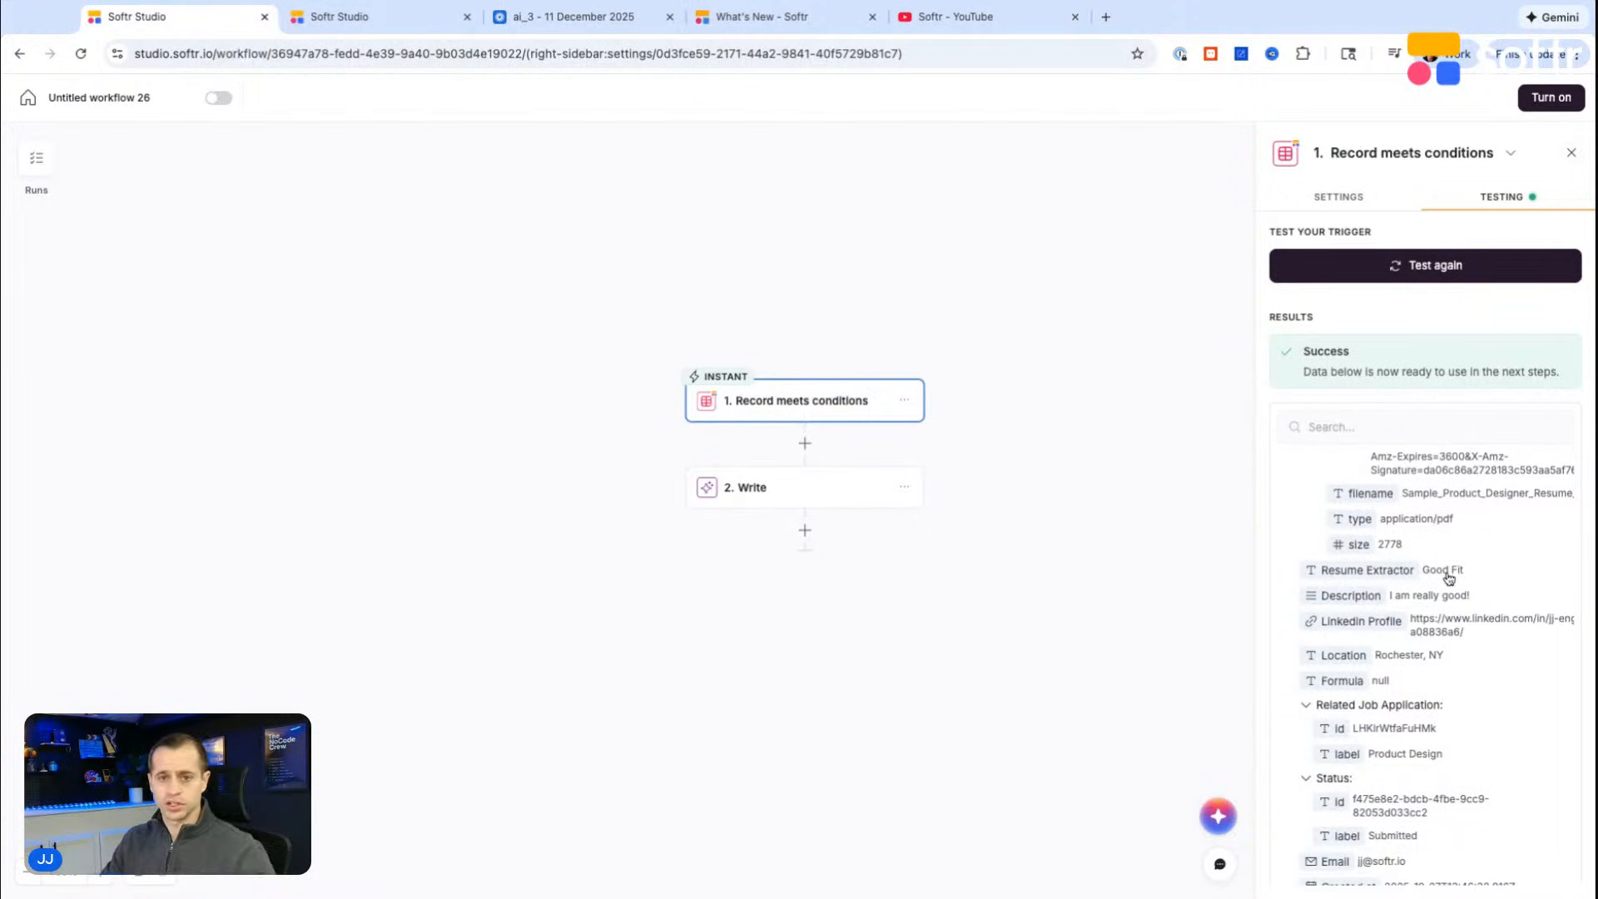
pyautogui.scroll(-2, 1415, 613)
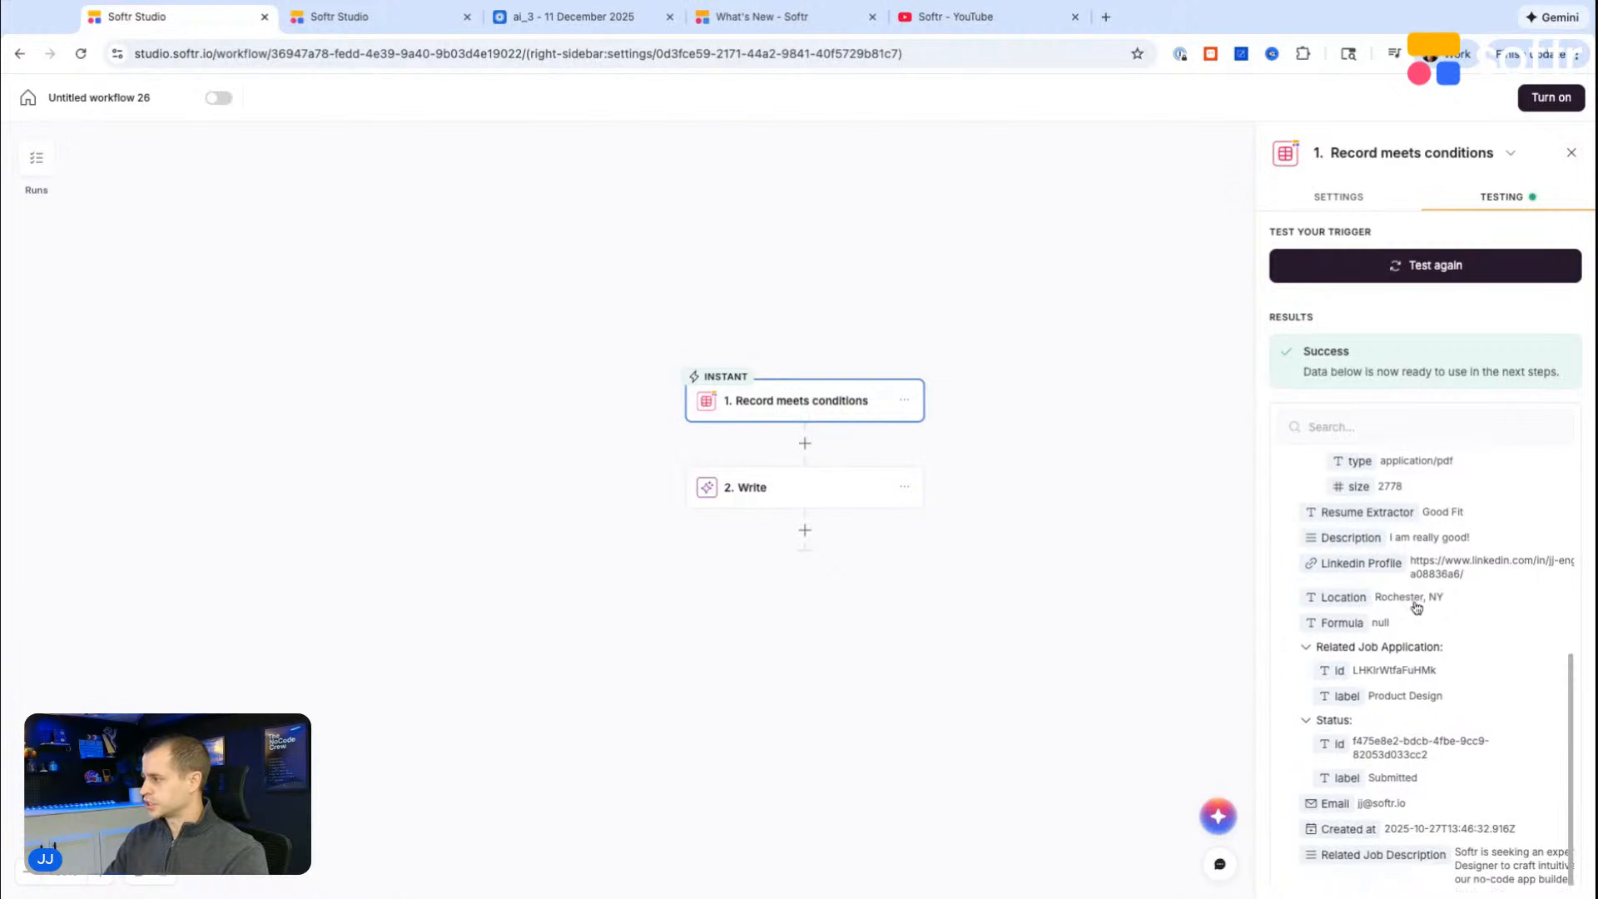
pyautogui.scroll(-1, 1406, 616)
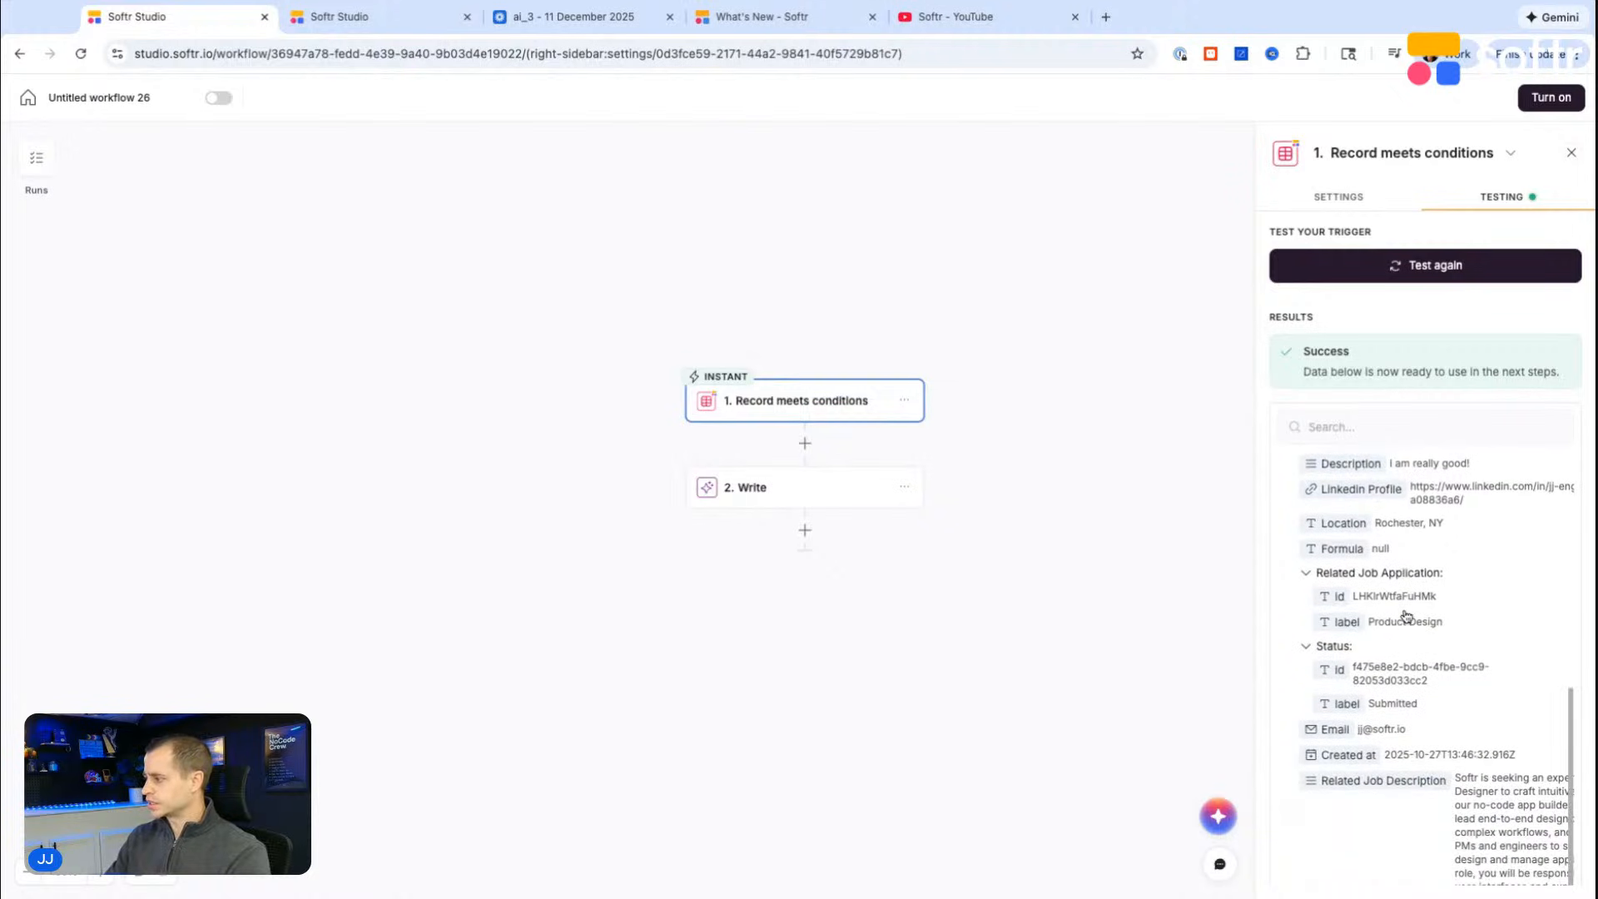
# Step: Expand the Write step's instruction and insert the trigger record's Name field as the application_name value in the JSON
pyautogui.click(730, 488)
pyautogui.scroll(-2, 1369, 377)
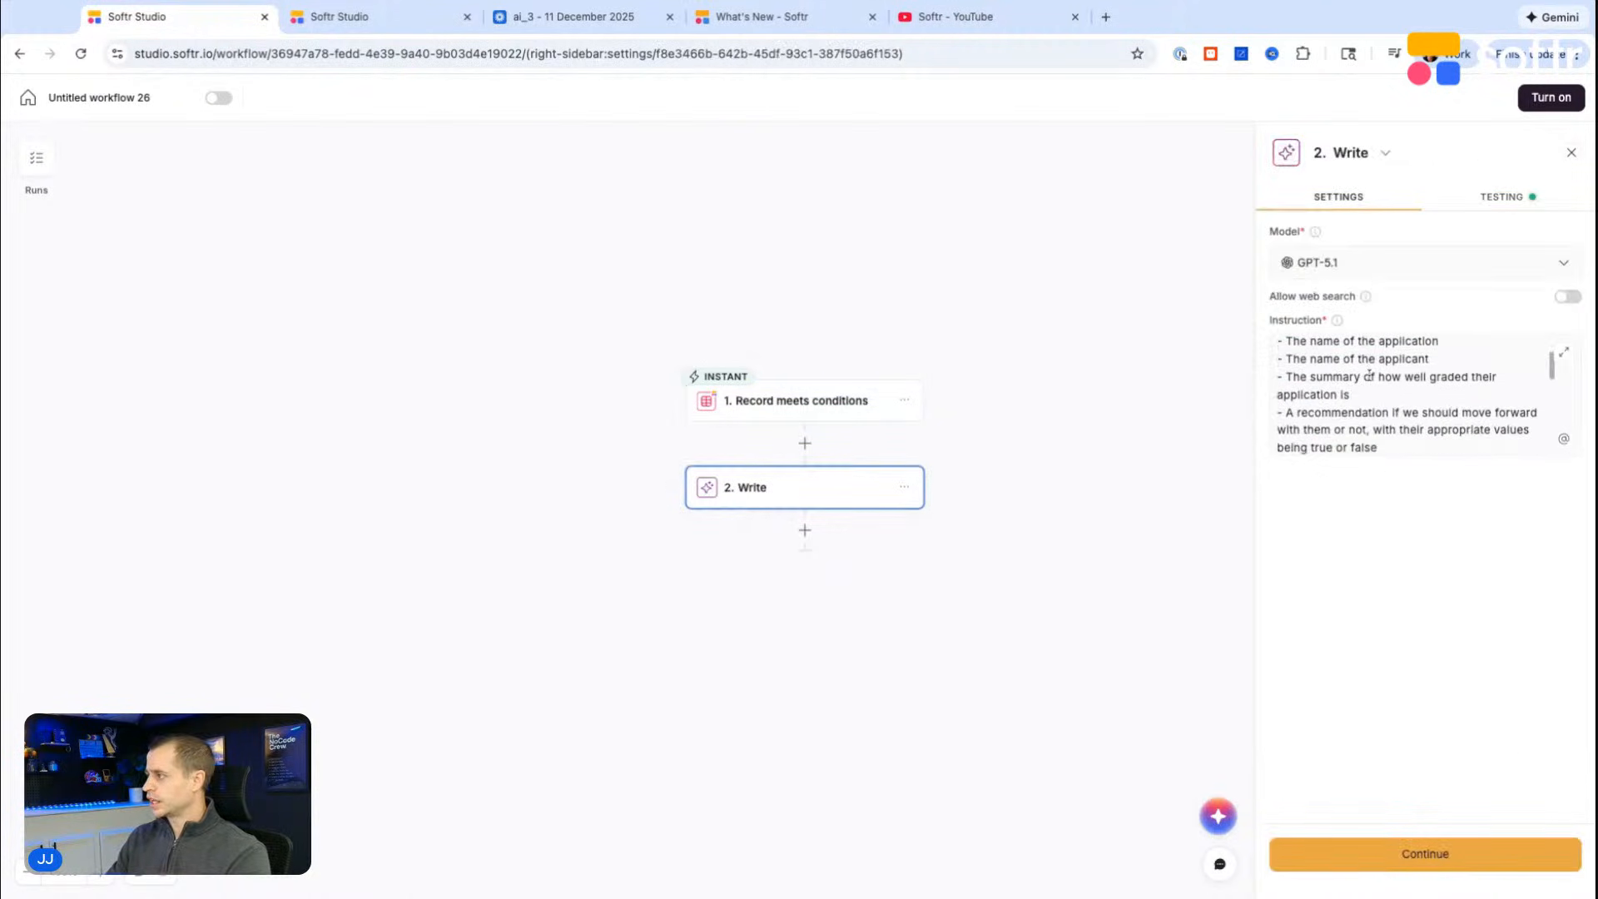
pyautogui.click(1564, 352)
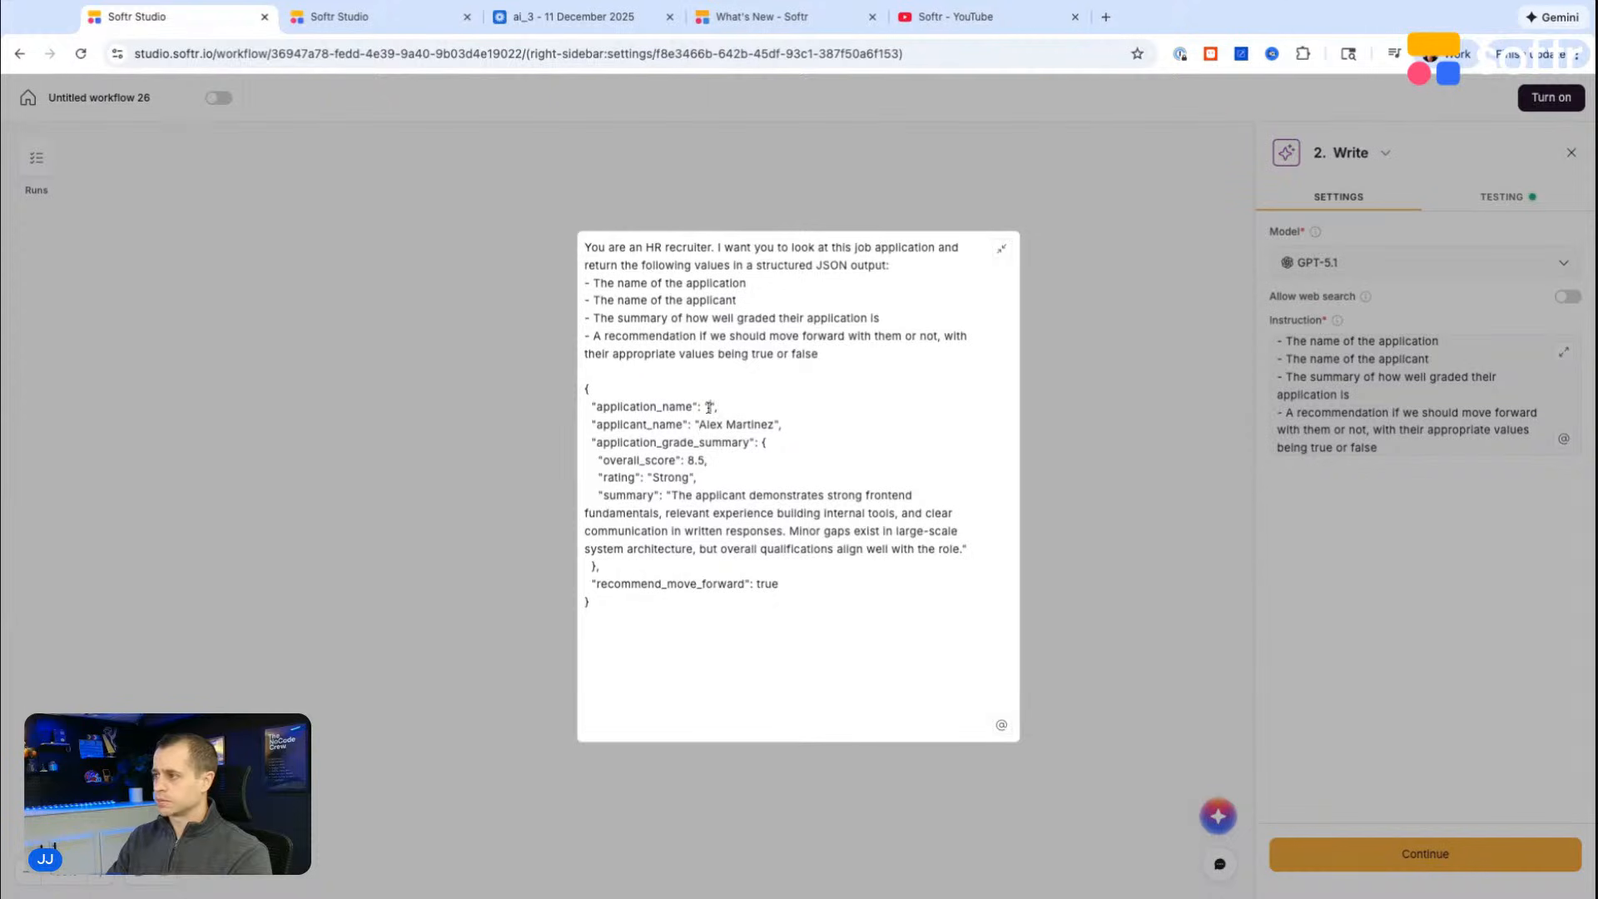
pyautogui.write('@')
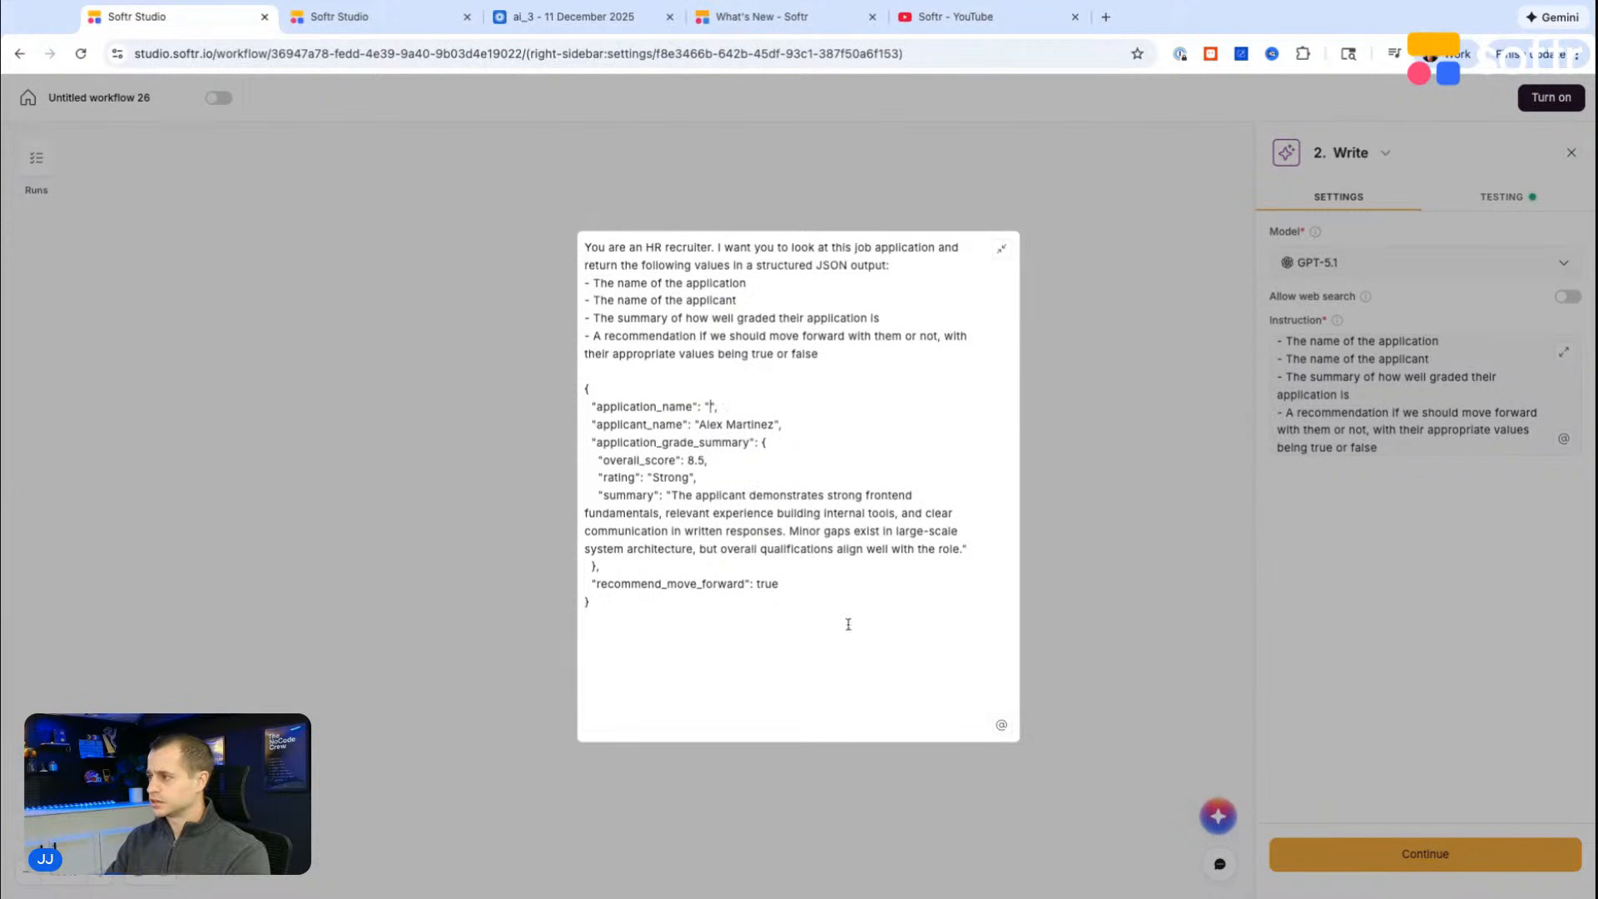
pyautogui.click(999, 724)
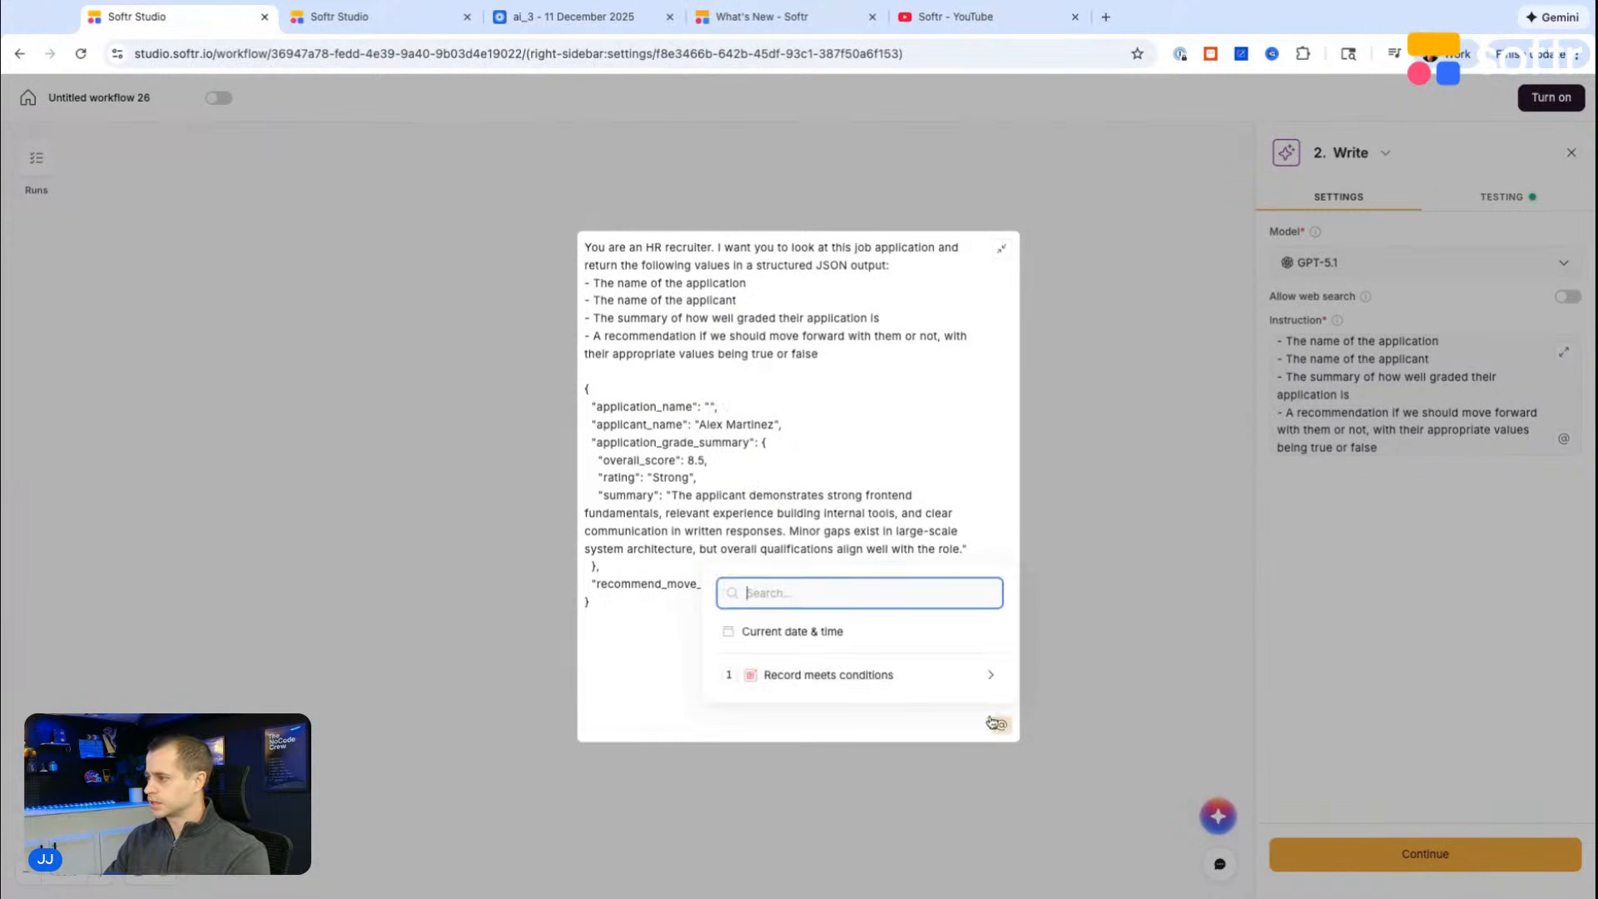
pyautogui.click(850, 672)
pyautogui.write('name')
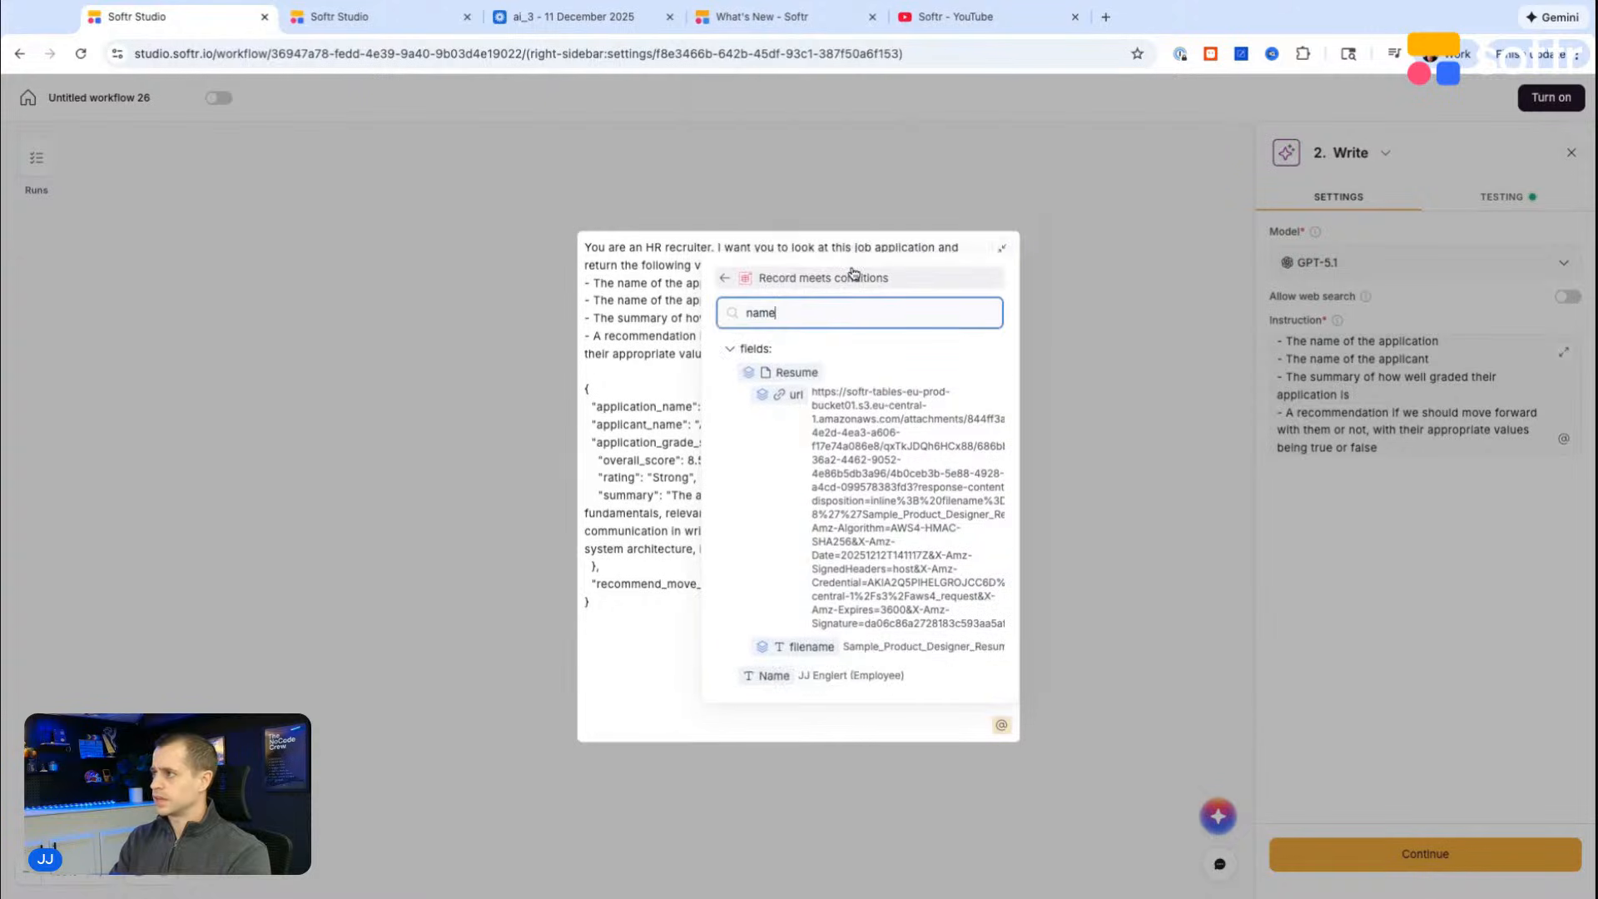
pyautogui.click(809, 676)
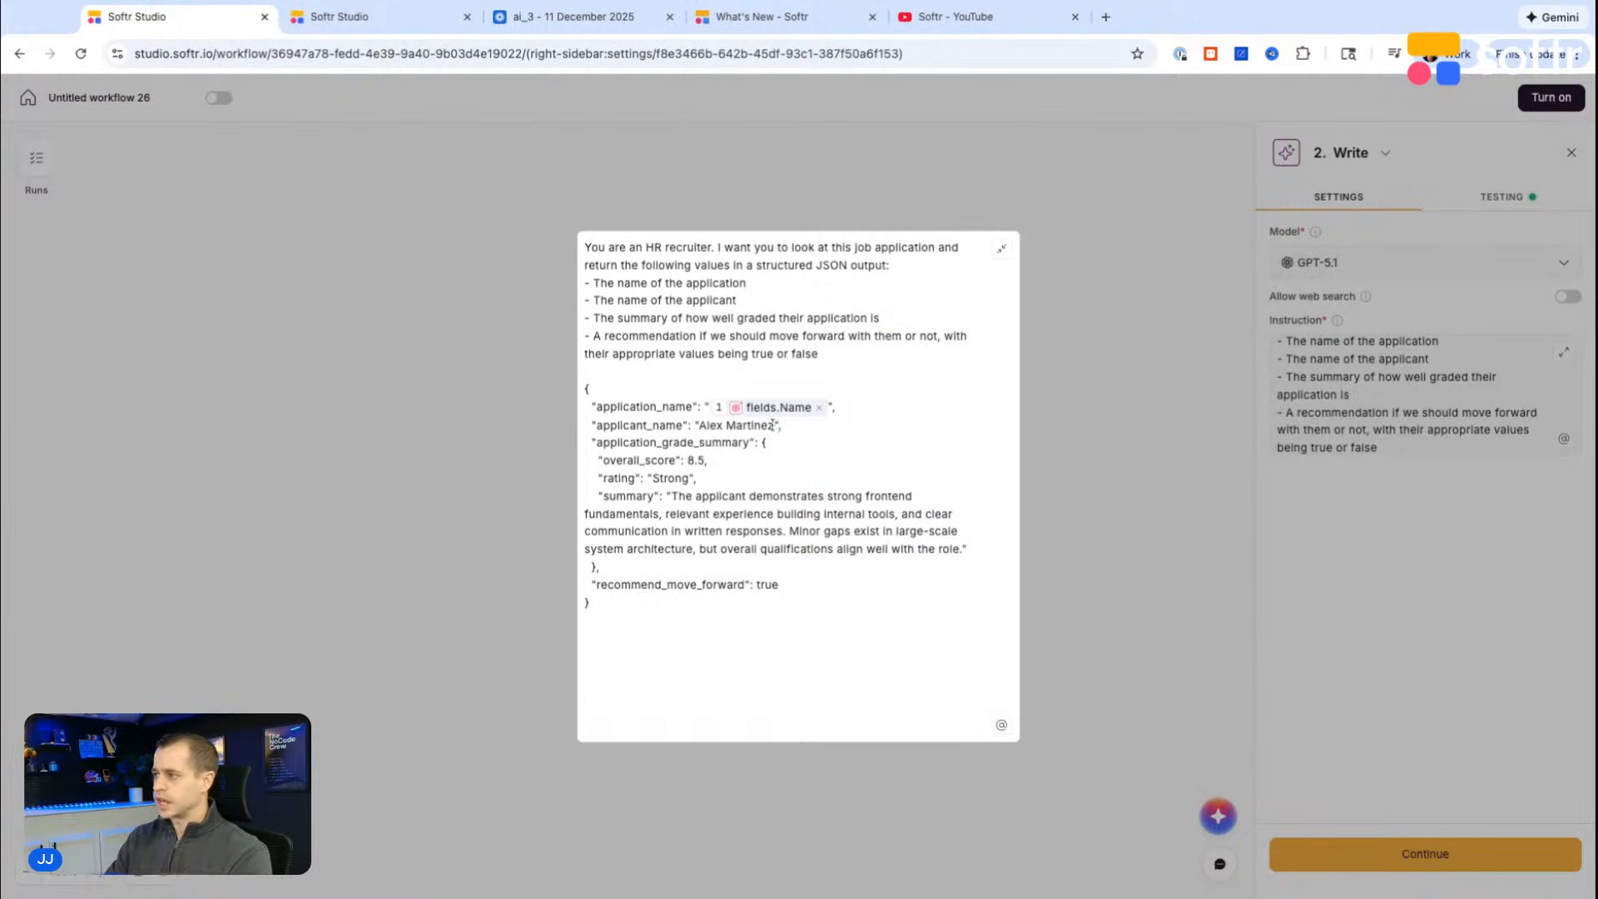
# Step: Delete the sample applicant_name line from the JSON in the instruction
pyautogui.hotkey('shift', 'Left')
pyautogui.hotkey('shift', 'Left')
pyautogui.hotkey('shift', 'Left')
pyautogui.hotkey('shift', 'Left')
pyautogui.hotkey('shift', 'Left')
pyautogui.hotkey('shift', 'Left')
pyautogui.hotkey('shift', 'Left')
pyautogui.hotkey('shift', 'Left')
pyautogui.hotkey('shift', 'Left')
pyautogui.hotkey('shift', 'Left')
pyautogui.hotkey('shift', 'Left')
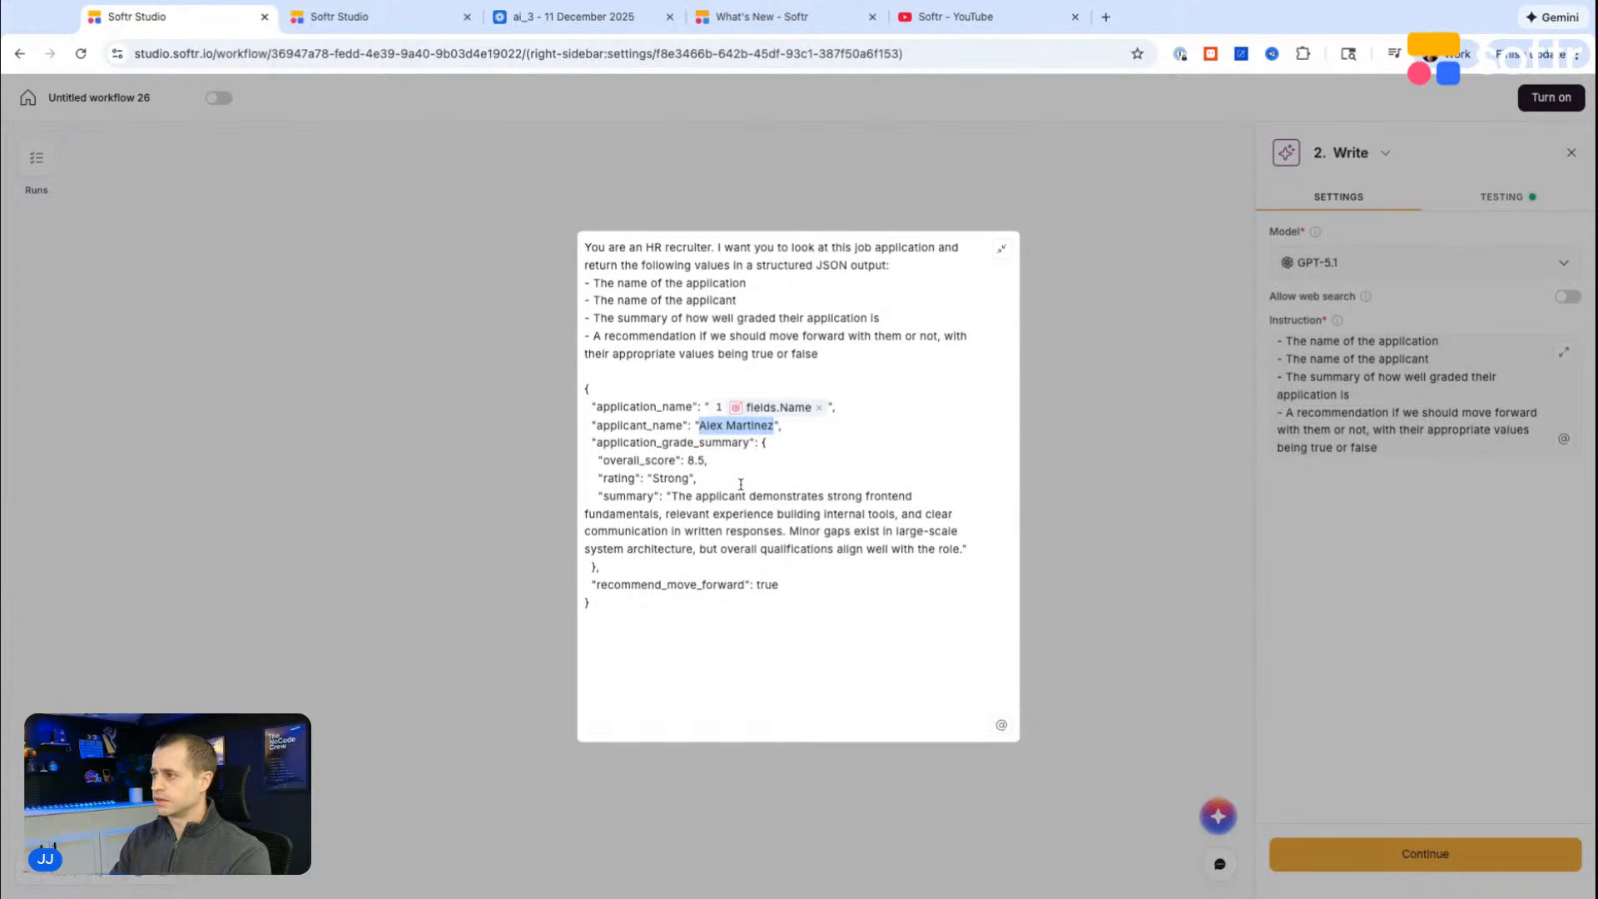
pyautogui.click(782, 424)
pyautogui.hotkey('shift', 'Left')
pyautogui.hotkey('shift', 'Left')
pyautogui.hotkey('shift', 'Left')
pyautogui.hotkey('shift', 'Left')
pyautogui.hotkey('shift', 'Left')
pyautogui.hotkey('shift', 'Left')
pyautogui.hotkey('shift', 'Left')
pyautogui.hotkey('shift', 'Left')
pyautogui.hotkey('shift', 'Left')
pyautogui.hotkey('shift', 'Left')
pyautogui.hotkey('shift', 'Left')
pyautogui.hotkey('shift', 'Left')
pyautogui.hotkey('shift', 'Left')
pyautogui.hotkey('shift', 'Left')
pyautogui.hotkey('shift', 'Left')
pyautogui.hotkey('shift', 'Left')
pyautogui.hotkey('shift', 'Left')
pyautogui.hotkey('shift', 'Left')
pyautogui.hotkey('shift', 'Left')
pyautogui.hotkey('shift', 'Left')
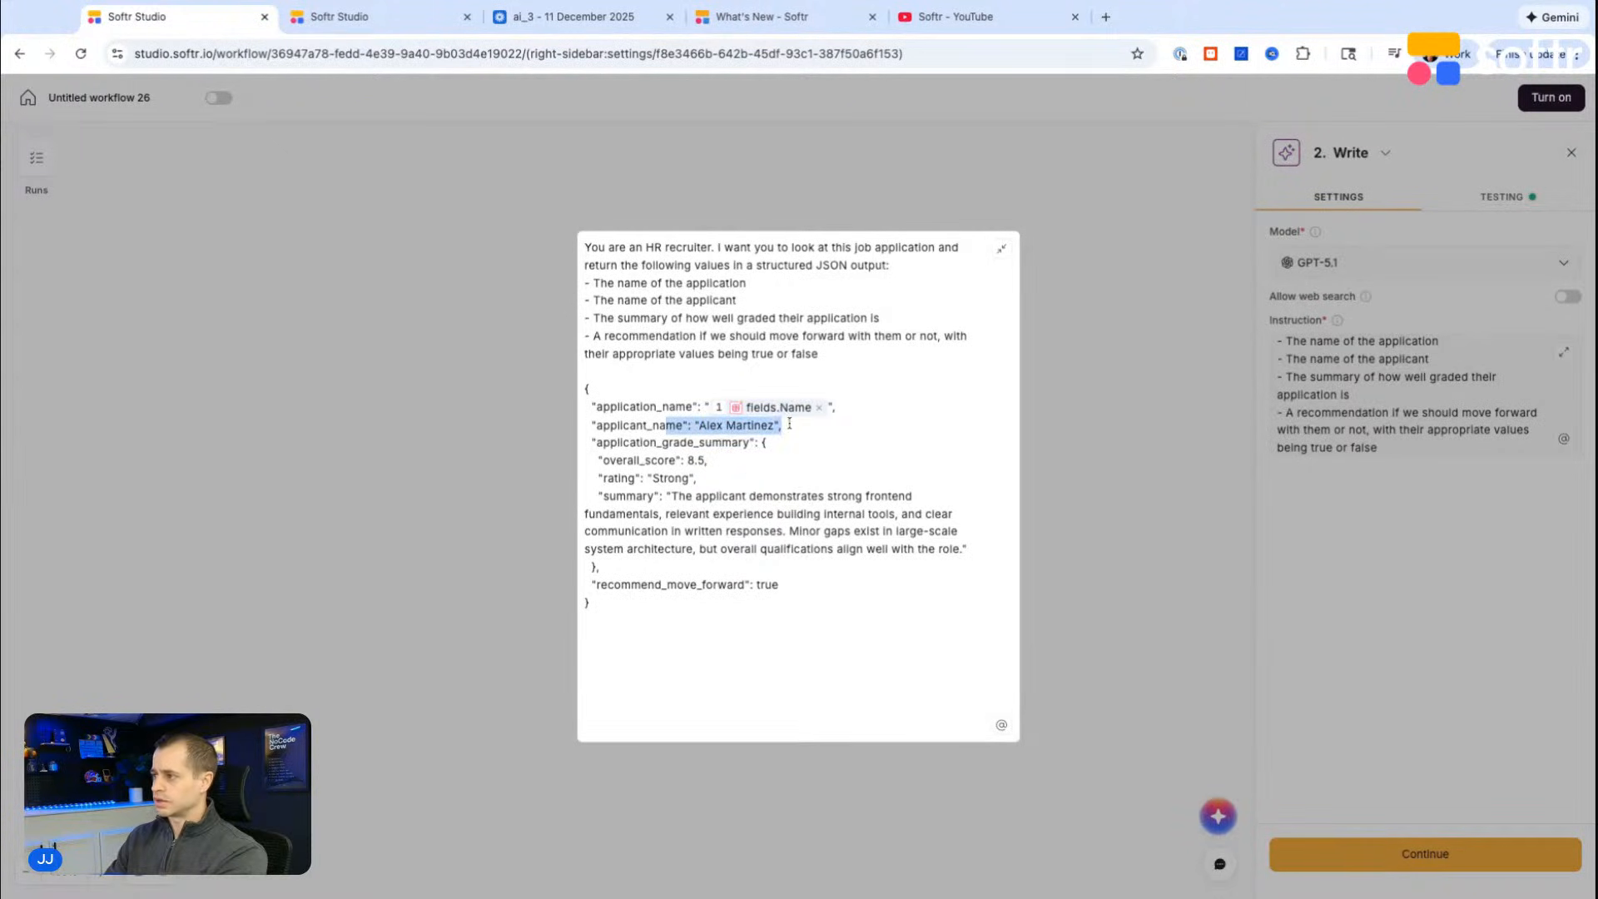
pyautogui.press('BackSpace')
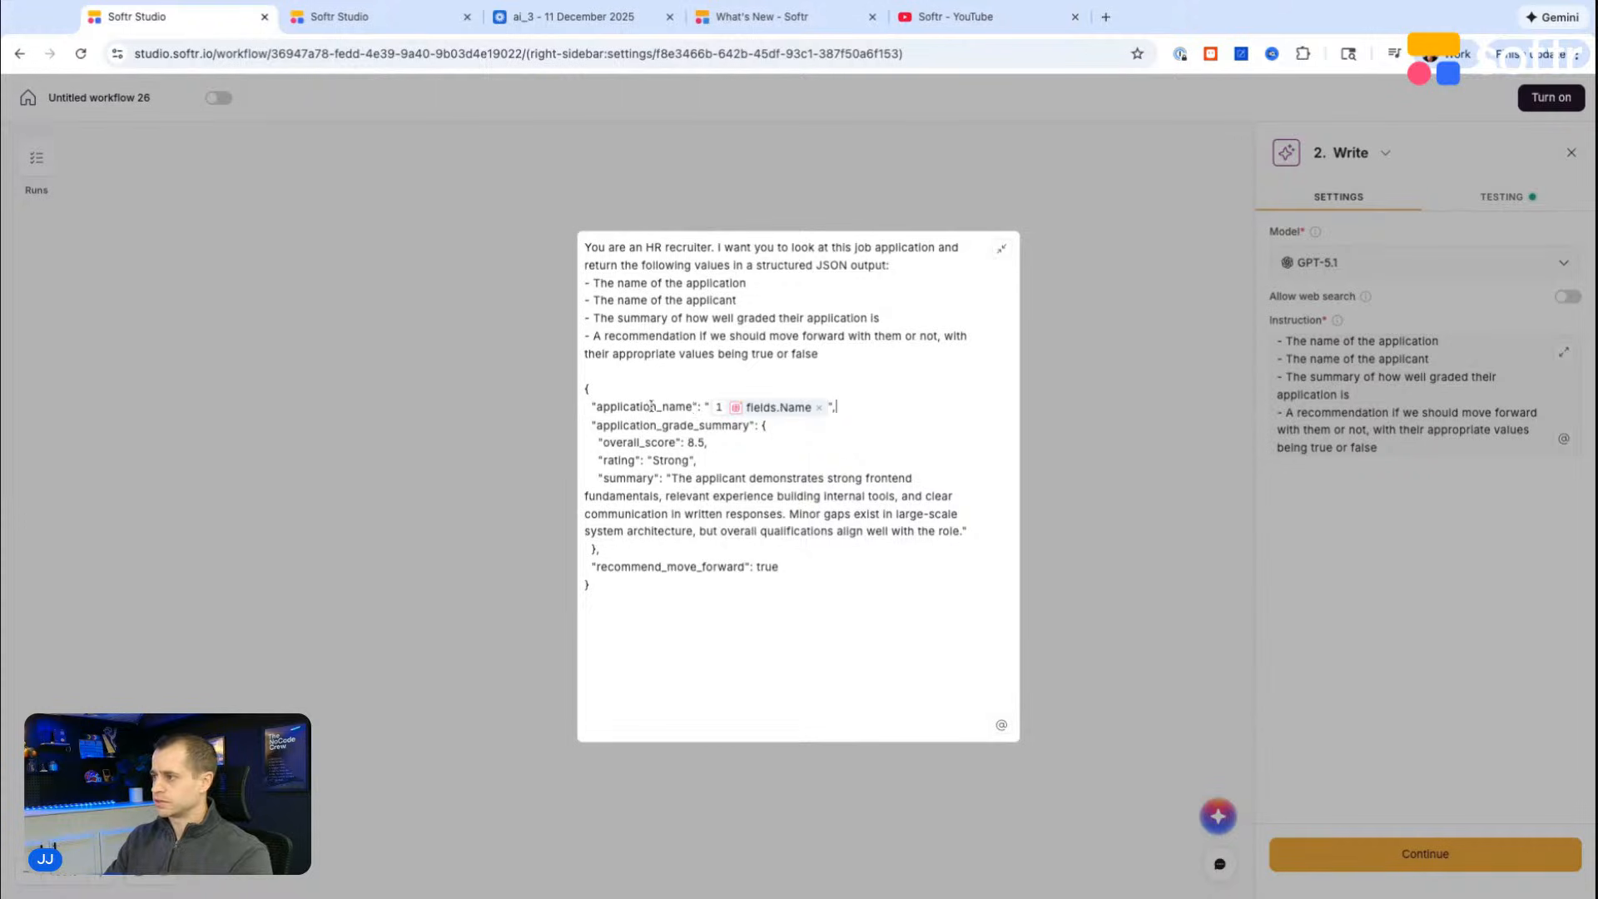
# Step: Rename the application_name key in the JSON to applicant_name
pyautogui.press('Right')
pyautogui.press('BackSpace')
pyautogui.press('BackSpace')
pyautogui.press('BackSpace')
pyautogui.write('ant')
pyautogui.press('BackSpace')
pyautogui.press('BackSpace')
pyautogui.press('BackSpace')
pyautogui.write('n')
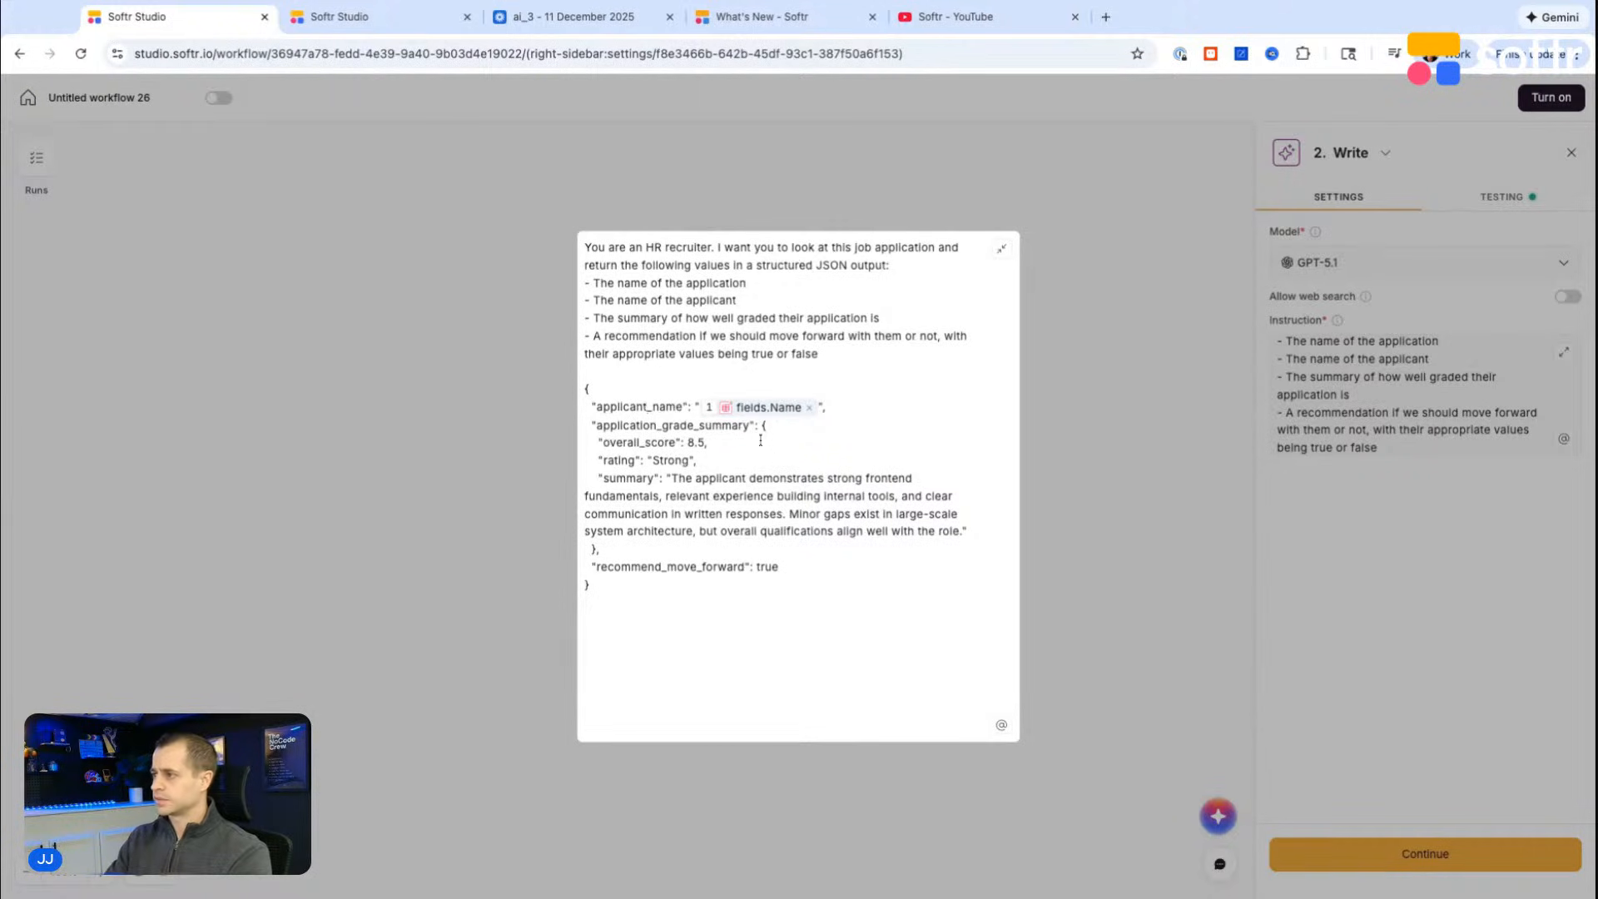
# Step: Review the JSON template's grade summary, overall score, rating, summary and recommendation entries
pyautogui.moveTo(597, 427); pyautogui.dragTo(760, 427)
pyautogui.click(722, 449)
pyautogui.moveTo(601, 441); pyautogui.dragTo(668, 478)
pyautogui.click(729, 478)
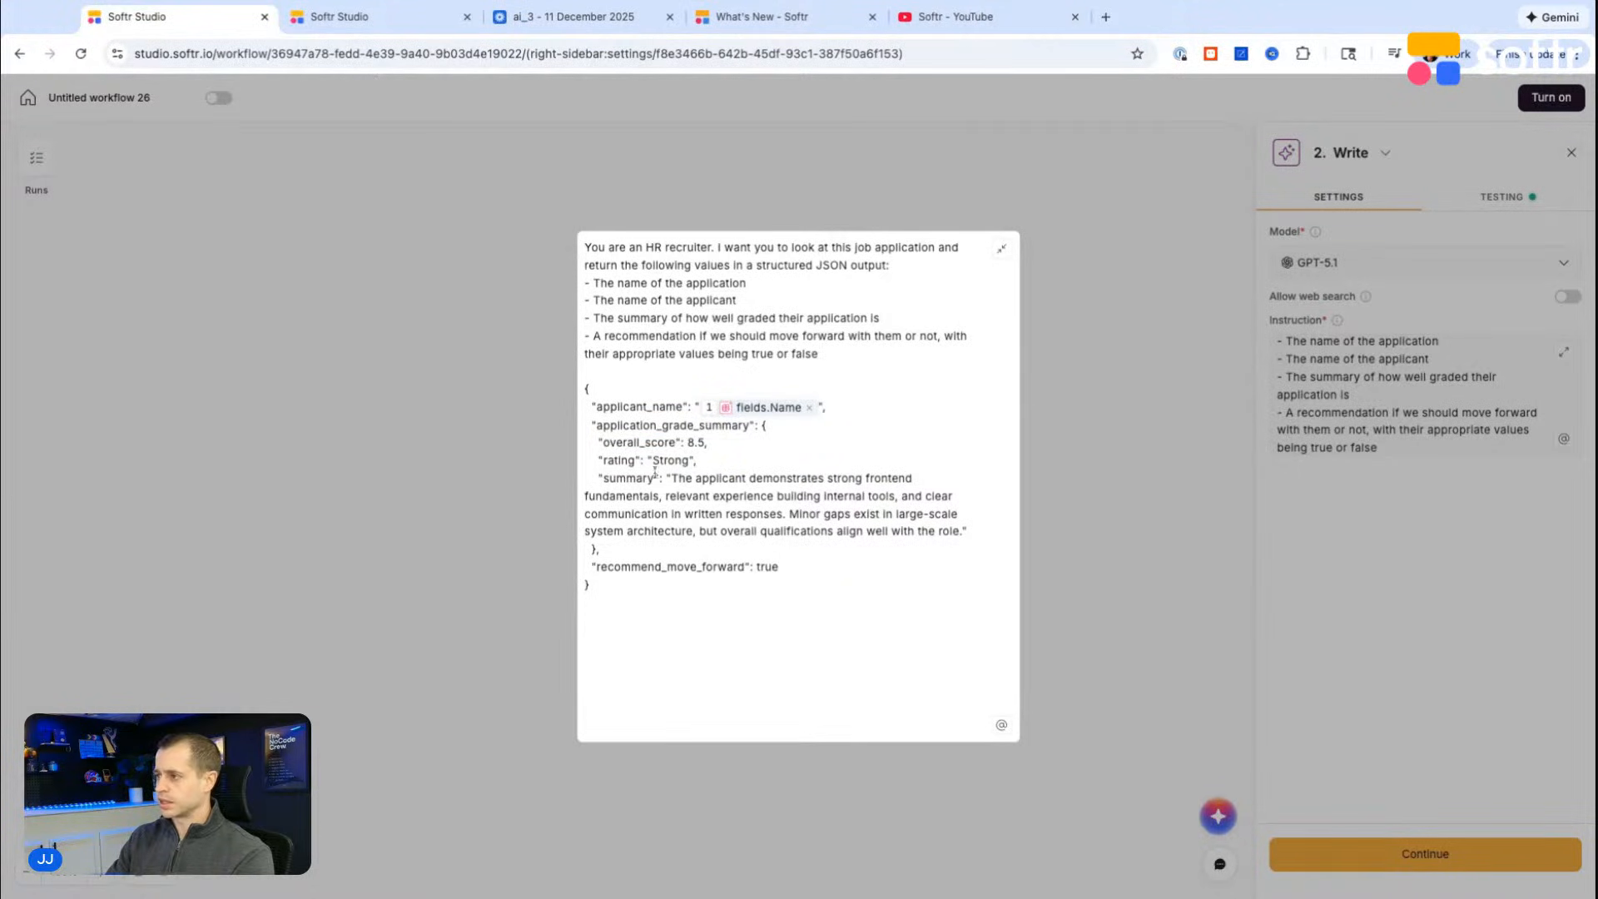
pyautogui.click(628, 444)
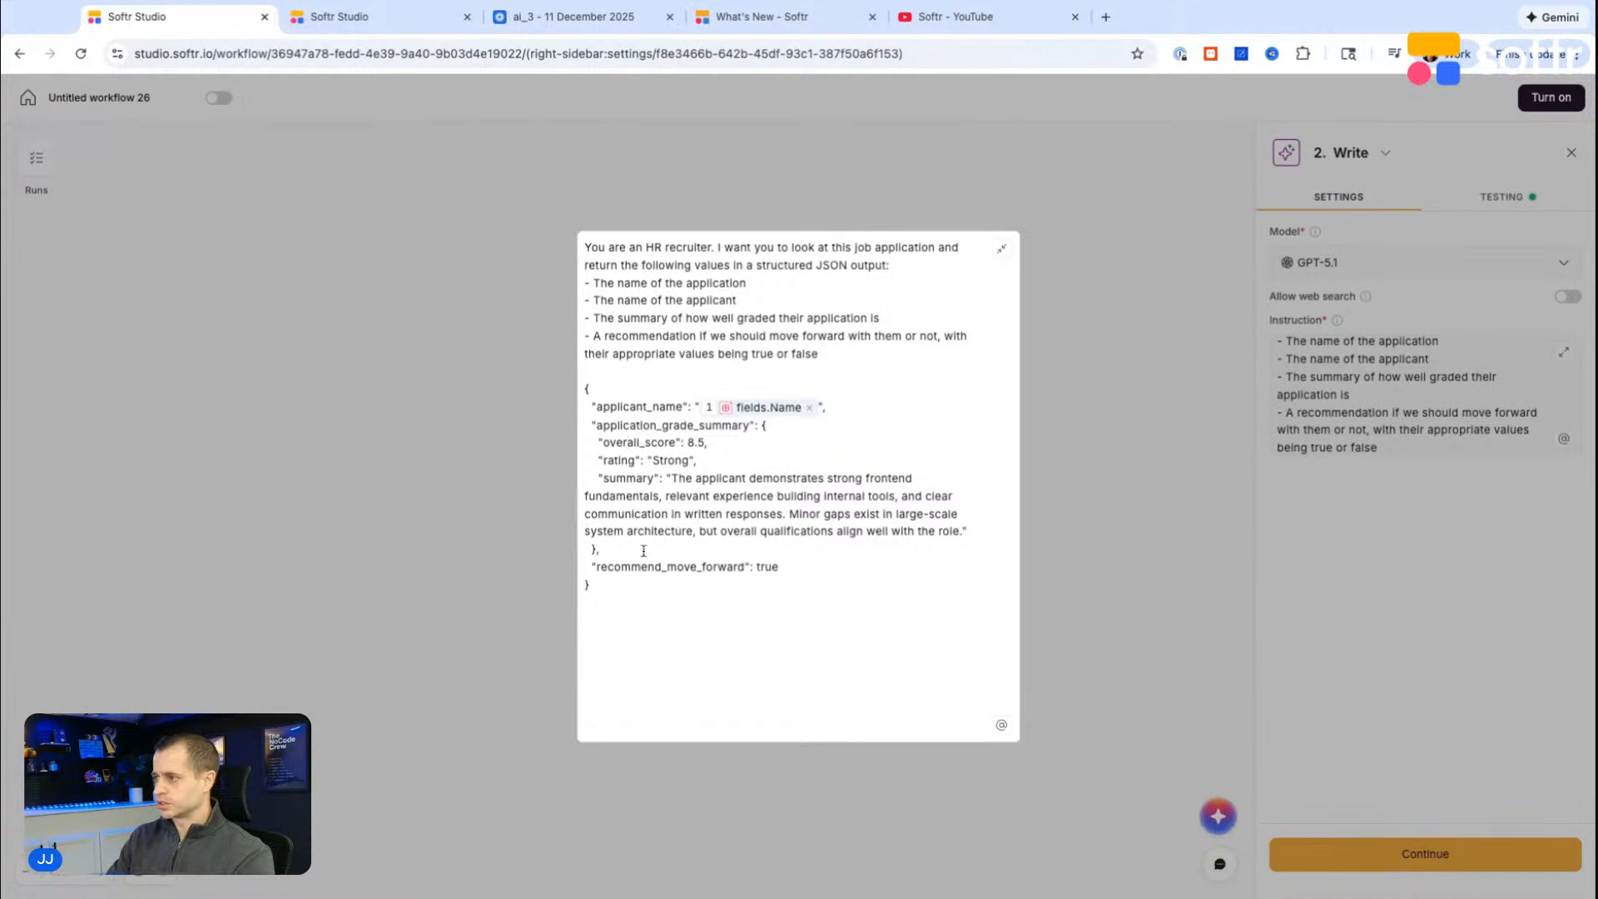
pyautogui.doubleClick(766, 567)
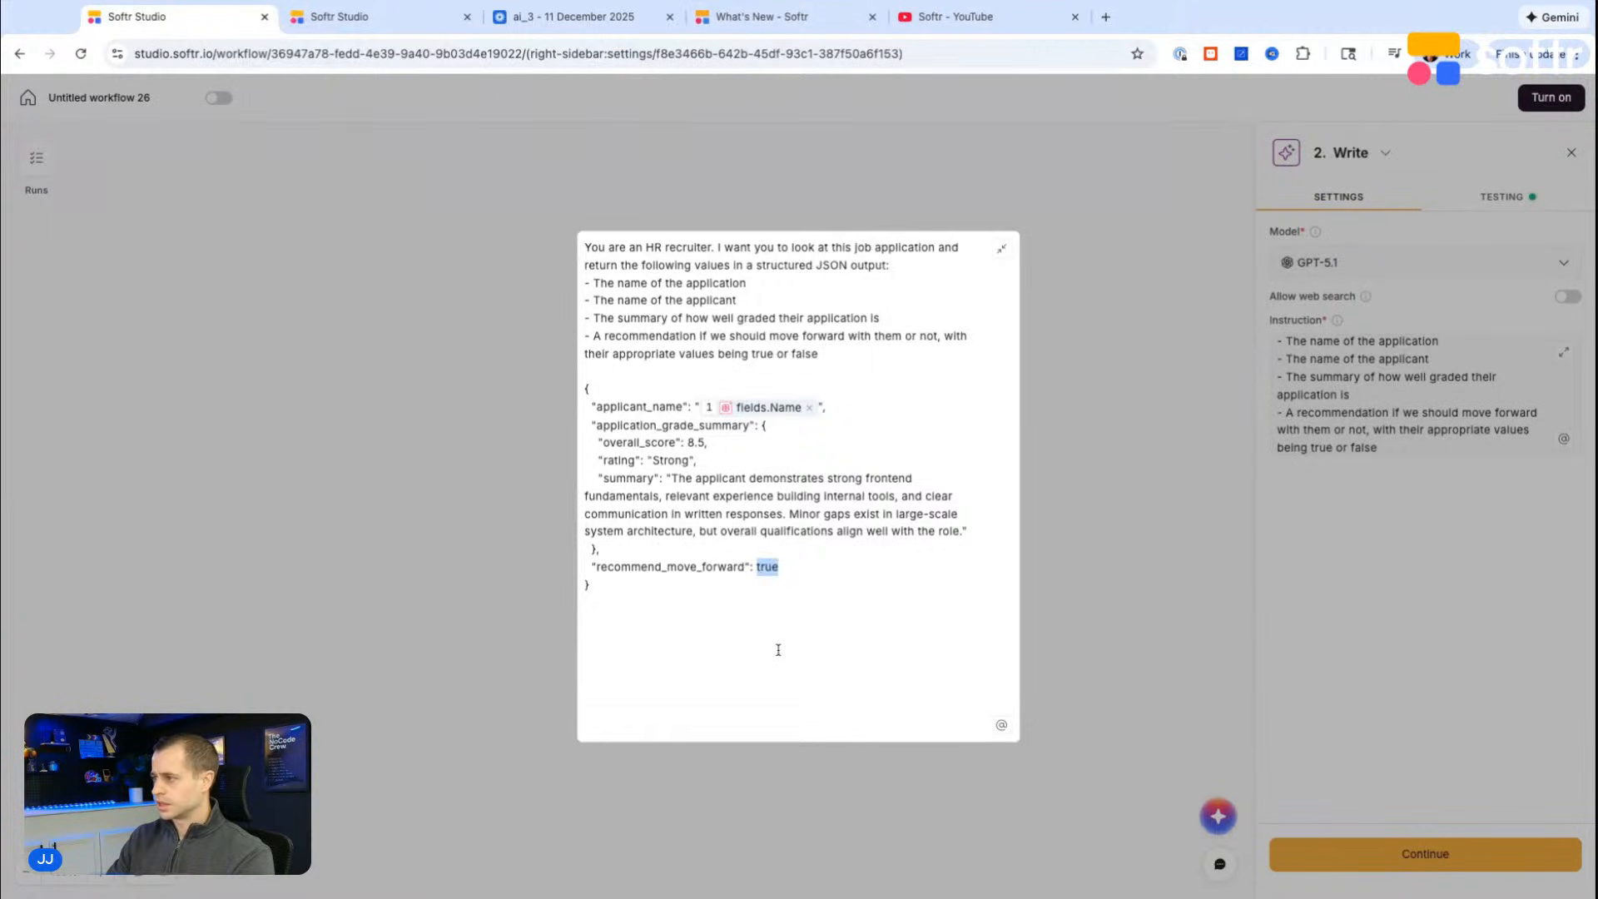
pyautogui.click(751, 424)
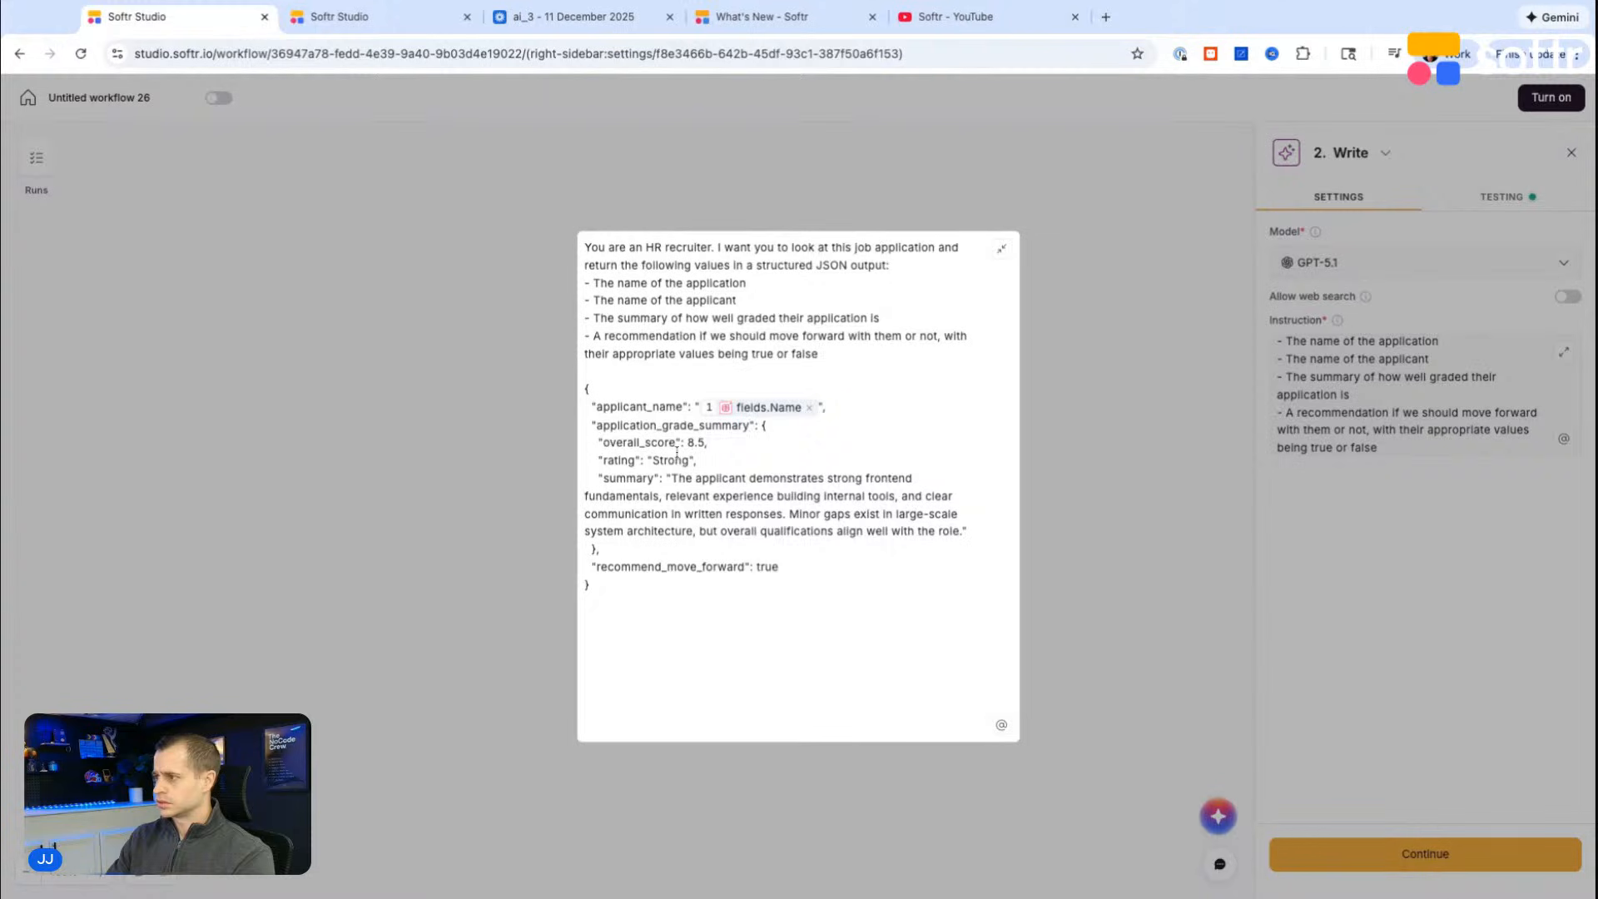
# Step: Replace the application_grade_summary, overall_score and rating lines with a copy of the applicant_name line, leaving no blank line between them
pyautogui.tripleClick(838, 407)
pyautogui.click(793, 514)
pyautogui.moveTo(709, 459); pyautogui.dragTo(591, 424)
pyautogui.write('"applicant_name": " 1 fields.Name ",')
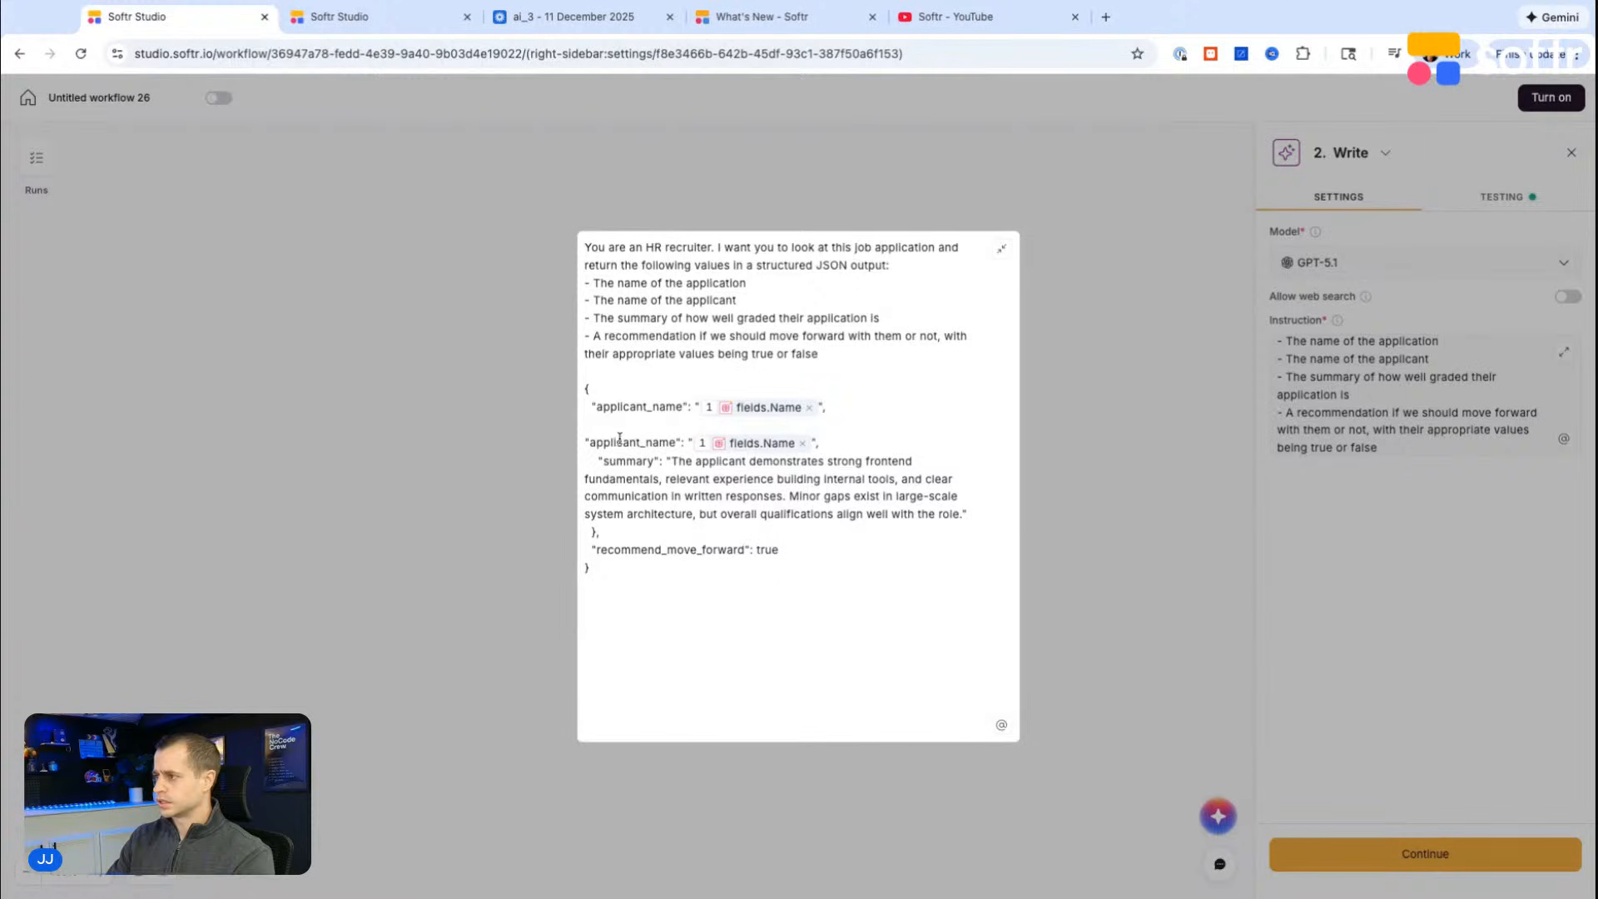
pyautogui.press('BackSpace')
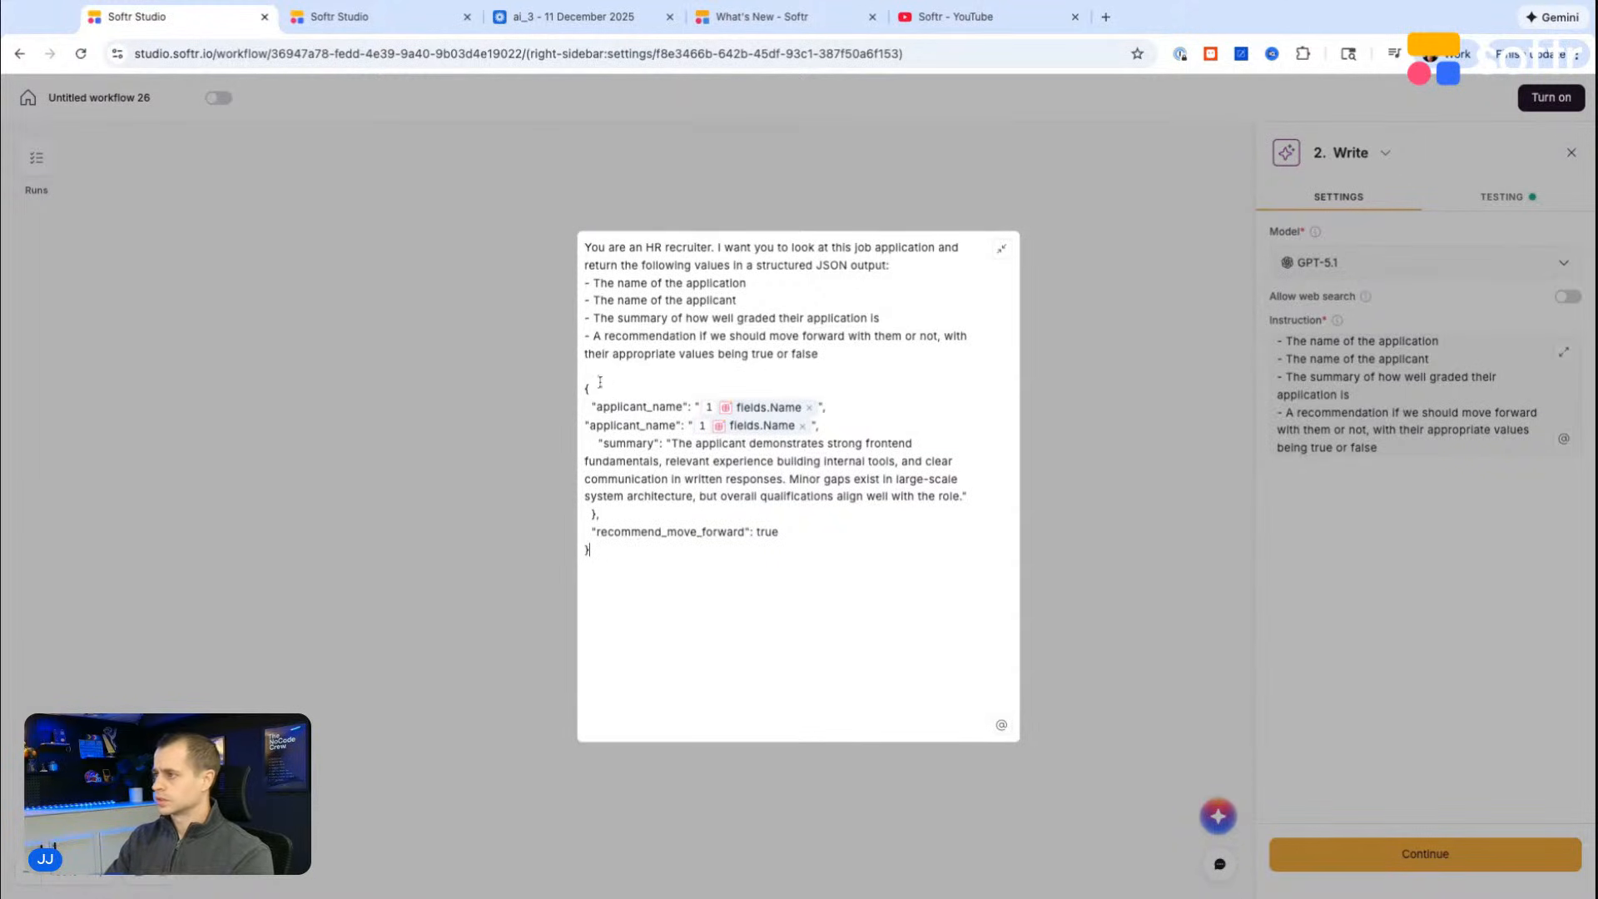
# Step: Replace the Name variable in the copied JSON line with the trigger record's Description field
pyautogui.click(804, 426)
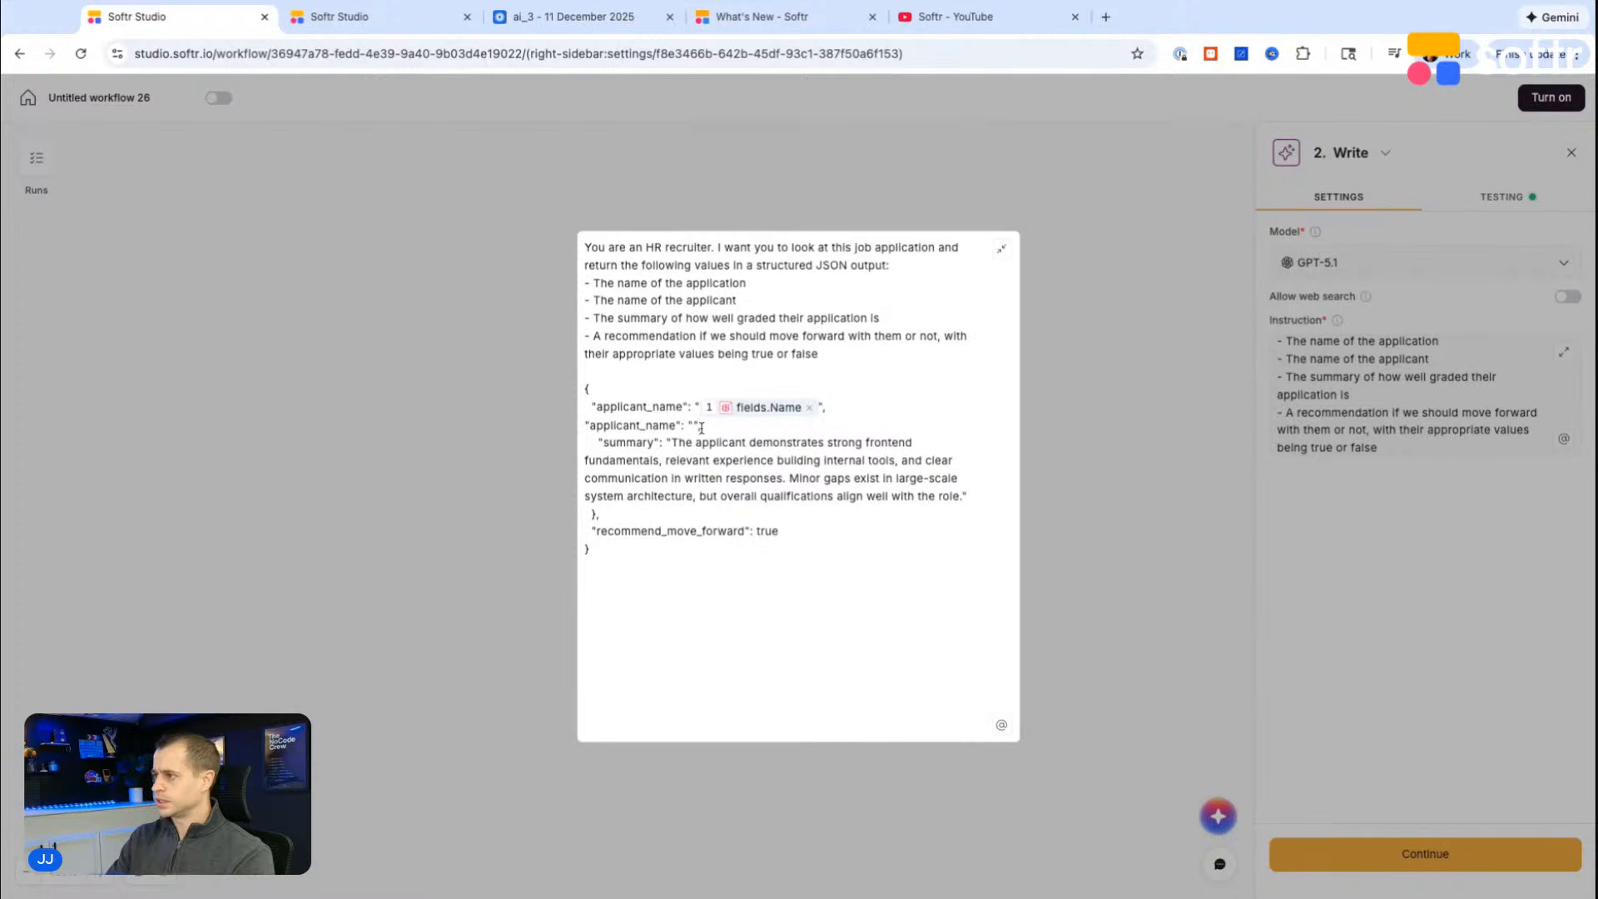
pyautogui.click(1002, 725)
pyautogui.click(812, 671)
pyautogui.write('de')
pyautogui.scroll(-1, 859, 500)
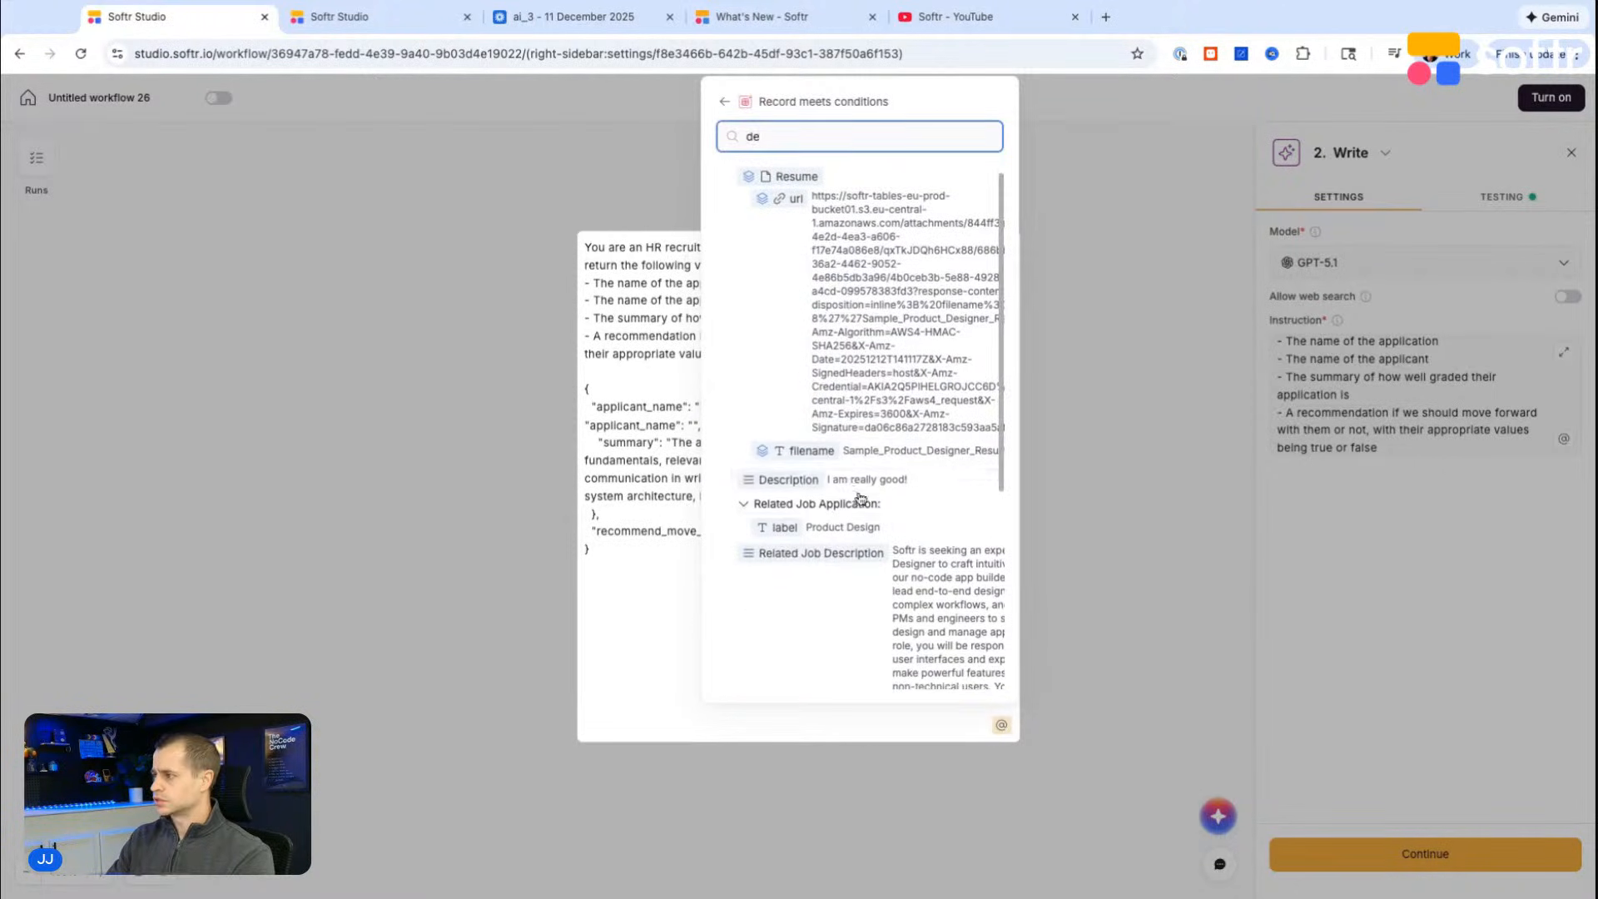
pyautogui.click(883, 480)
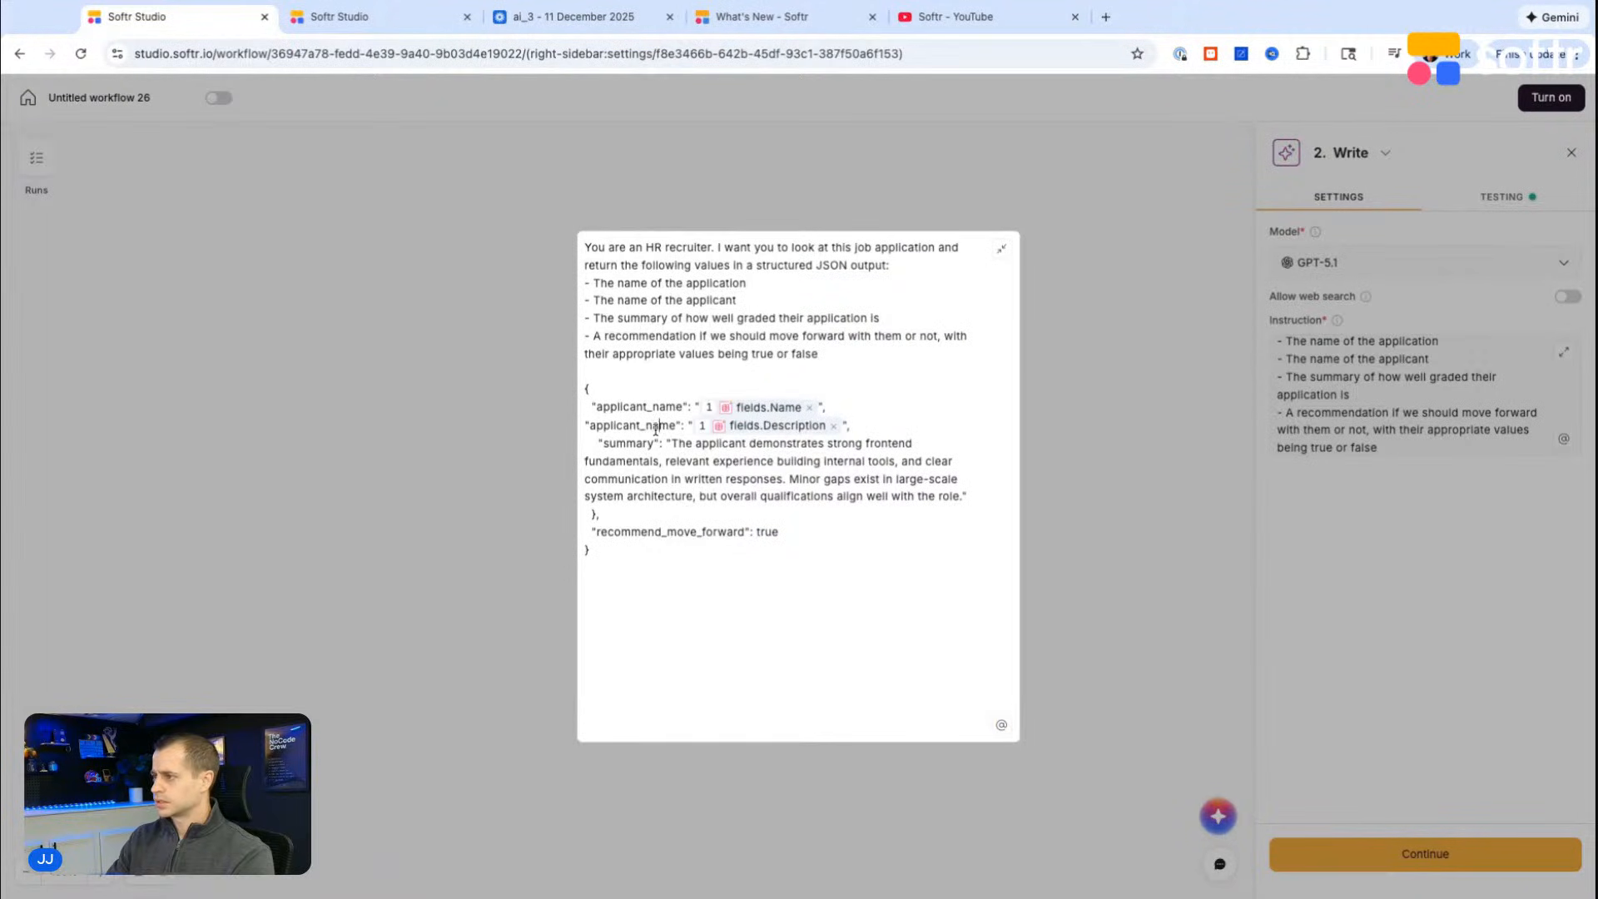
# Step: Rename the copied line's key to applicant_description
pyautogui.press('BackSpace')
pyautogui.press('BackSpace')
pyautogui.press('BackSpace')
pyautogui.press('BackSpace')
pyautogui.write('description')
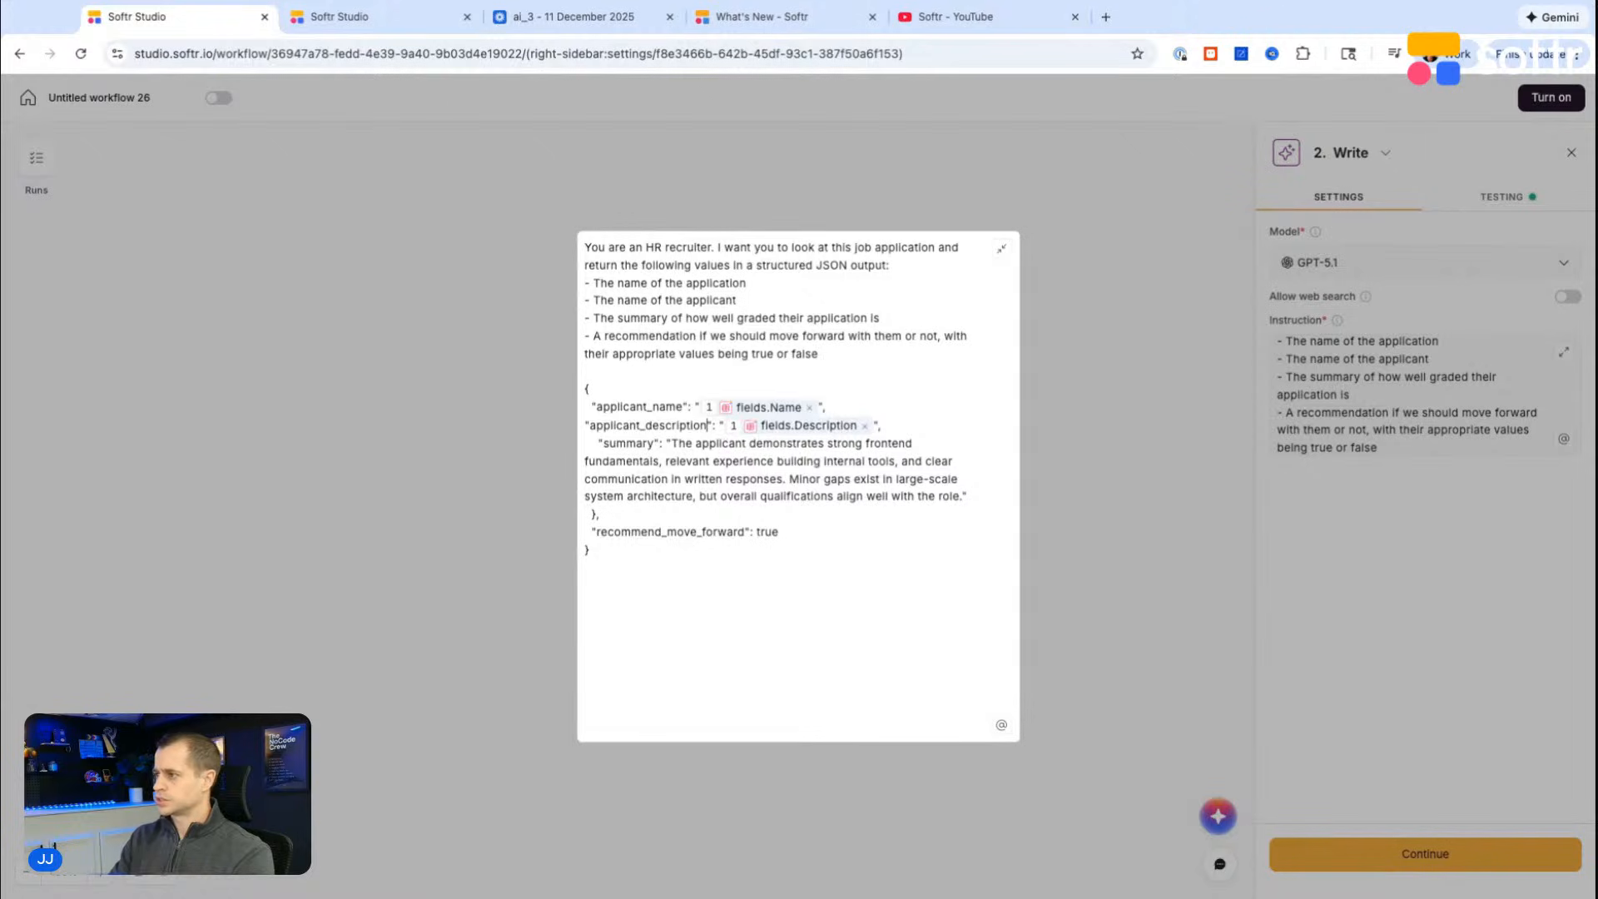
# Step: Add the heading "Example output" above the JSON block, separated by a blank line
pyautogui.press('Return')
pyautogui.press('Return')
pyautogui.write('Example output')
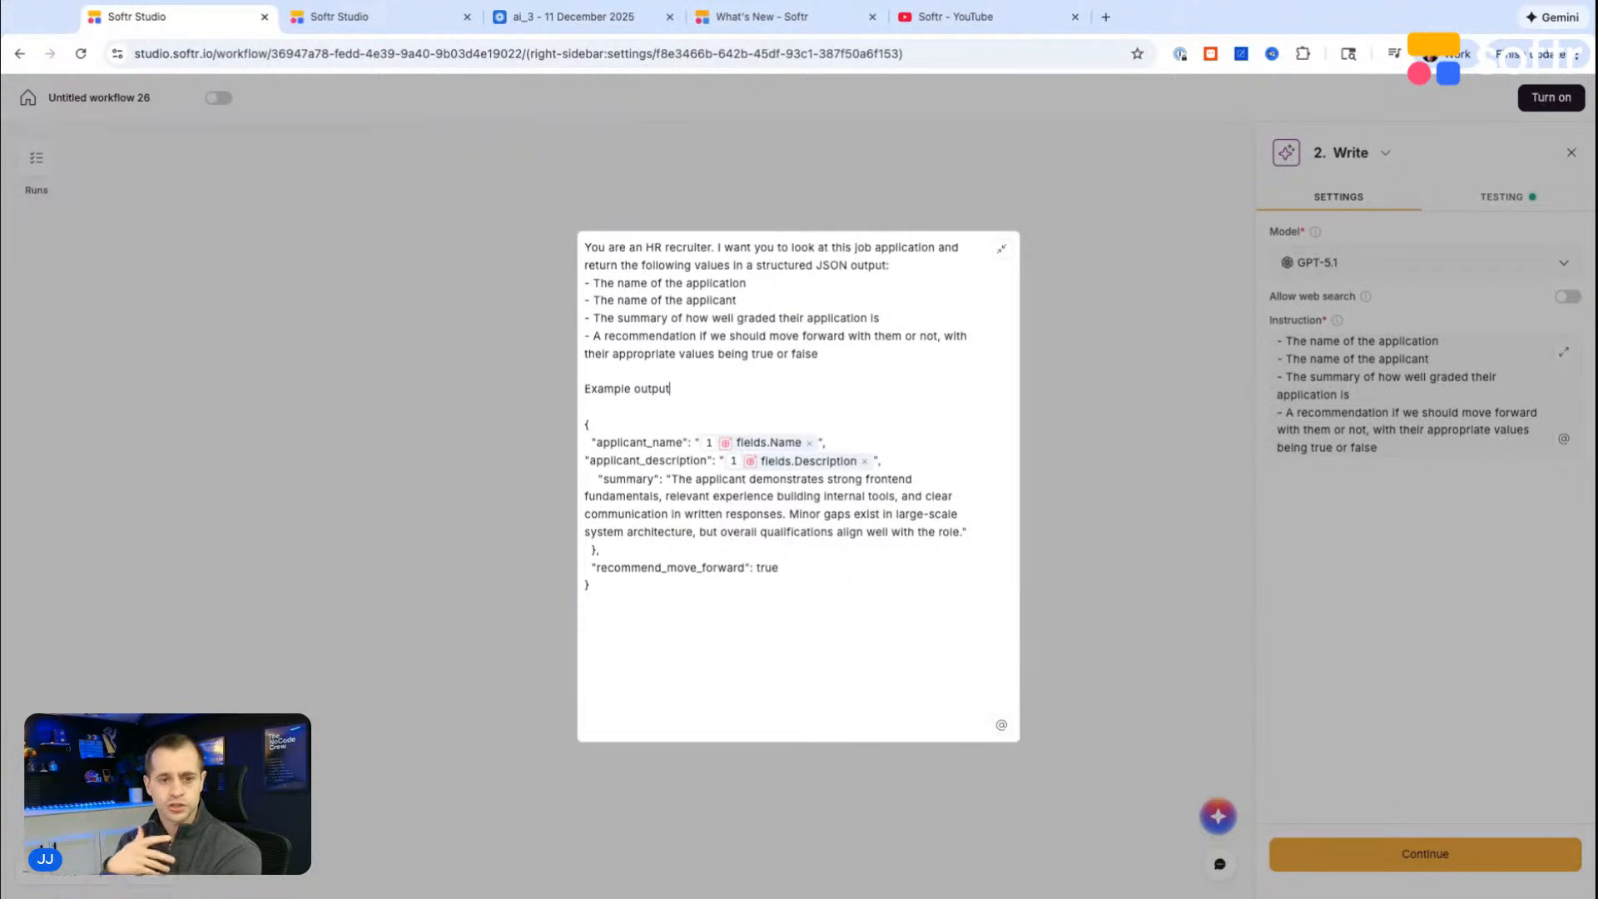
# Step: Review the example output block and the requested return values in the instruction
pyautogui.hotkey('shift', 'Up')
pyautogui.hotkey('shift', 'Up')
pyautogui.hotkey('shift', 'Up')
pyautogui.hotkey('shift', 'Up')
pyautogui.hotkey('shift', 'Up')
pyautogui.hotkey('shift', 'Up')
pyautogui.hotkey('shift', 'Up')
pyautogui.hotkey('shift', 'Up')
pyautogui.hotkey('shift', 'Up')
pyautogui.hotkey('shift', 'Up')
pyautogui.hotkey('shift', 'Up')
pyautogui.hotkey('shift', 'Up')
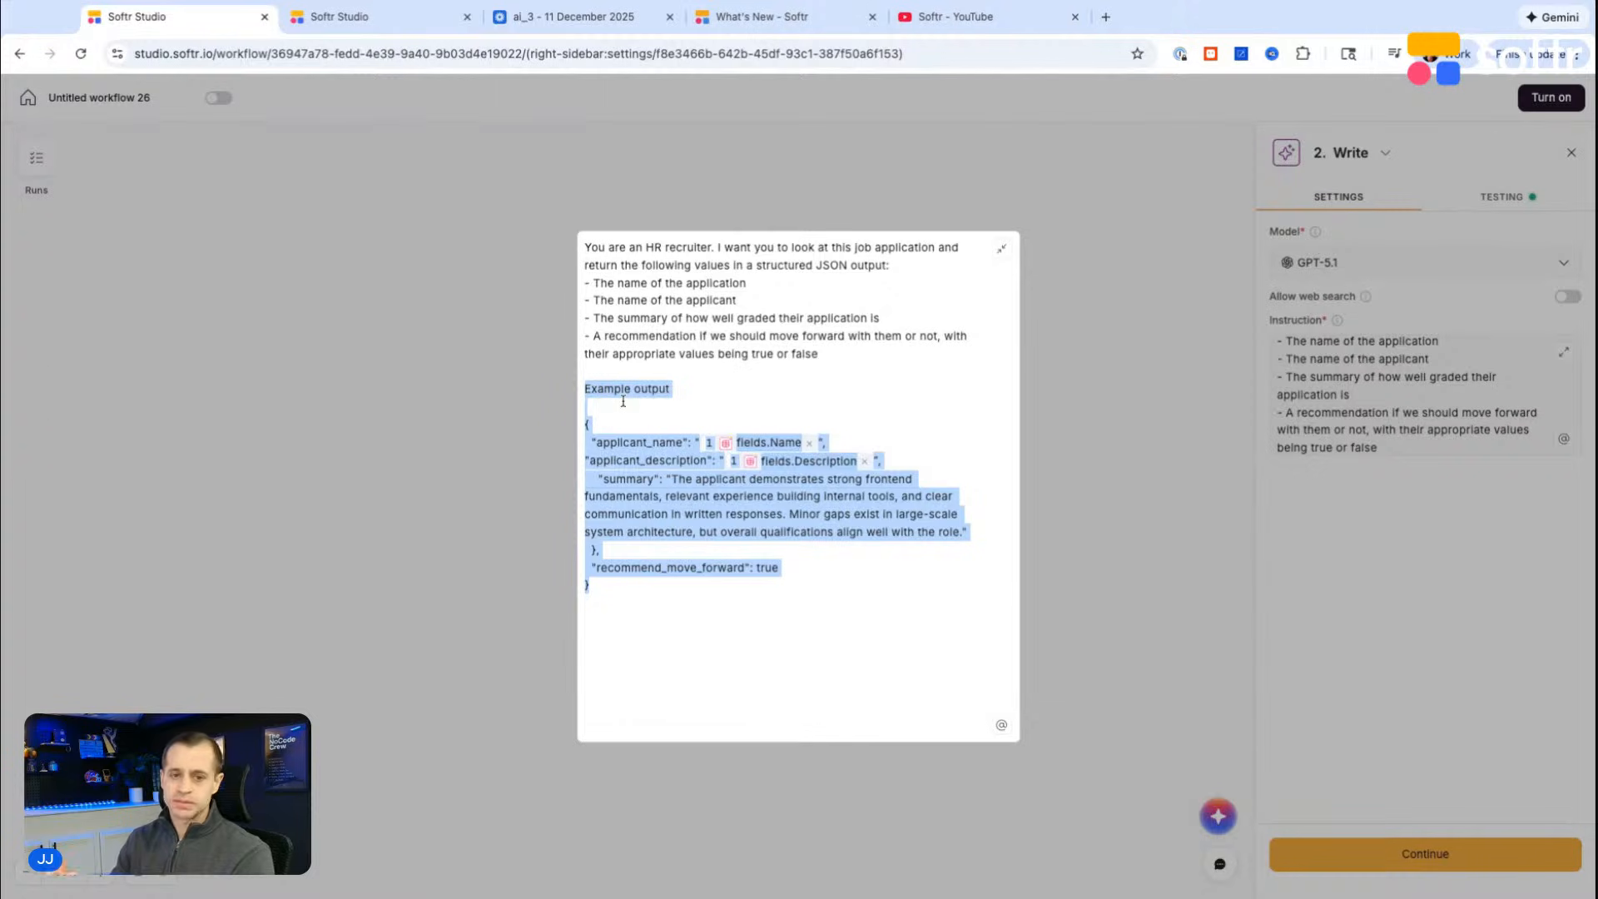
pyautogui.click(723, 374)
pyautogui.moveTo(859, 361); pyautogui.dragTo(615, 320)
pyautogui.click(657, 407)
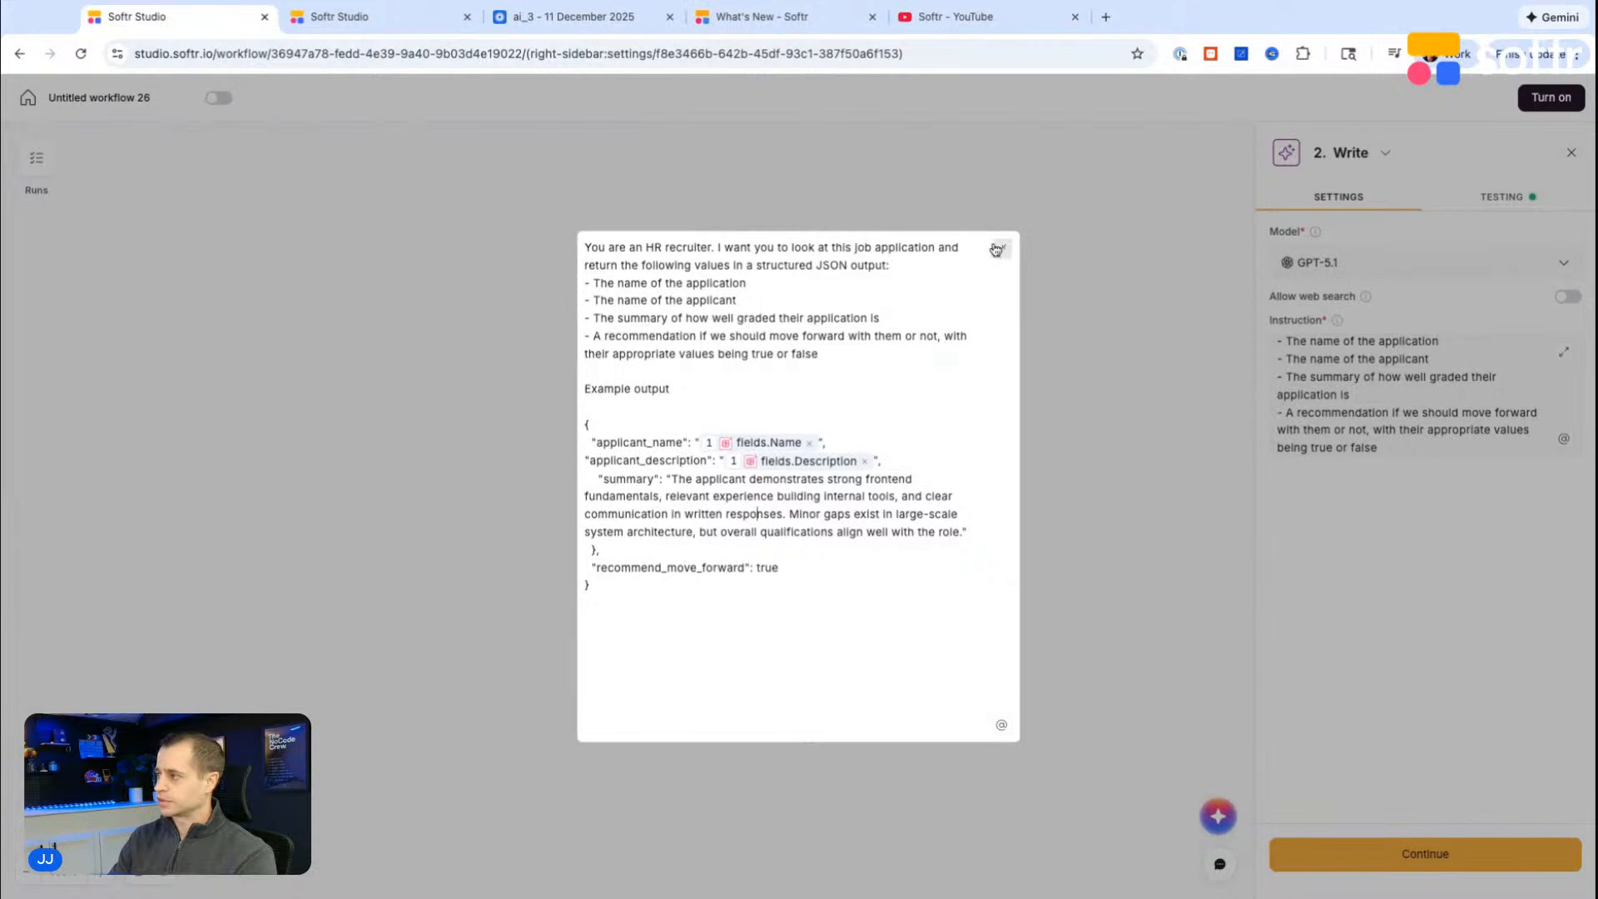
# Step: Close the expanded instruction editor and run the Write step's test again
pyautogui.click(1116, 412)
pyautogui.click(1494, 200)
pyautogui.click(1413, 281)
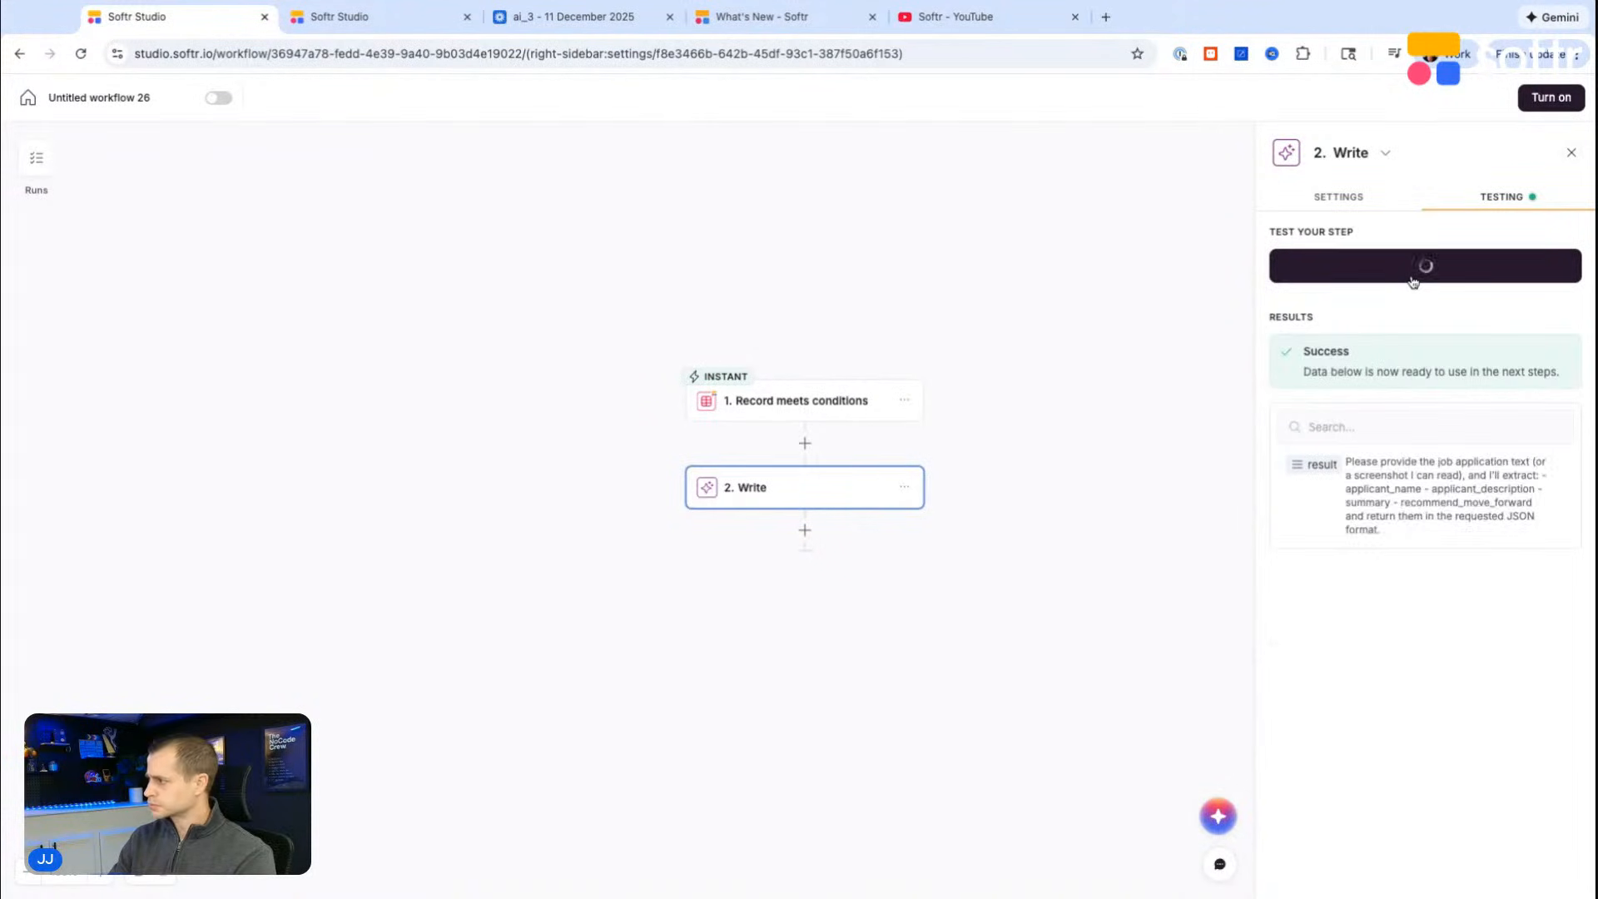
# Step: Append the line "Only respond with structered JSON output" to the end of the Write step's instruction
pyautogui.click(1337, 192)
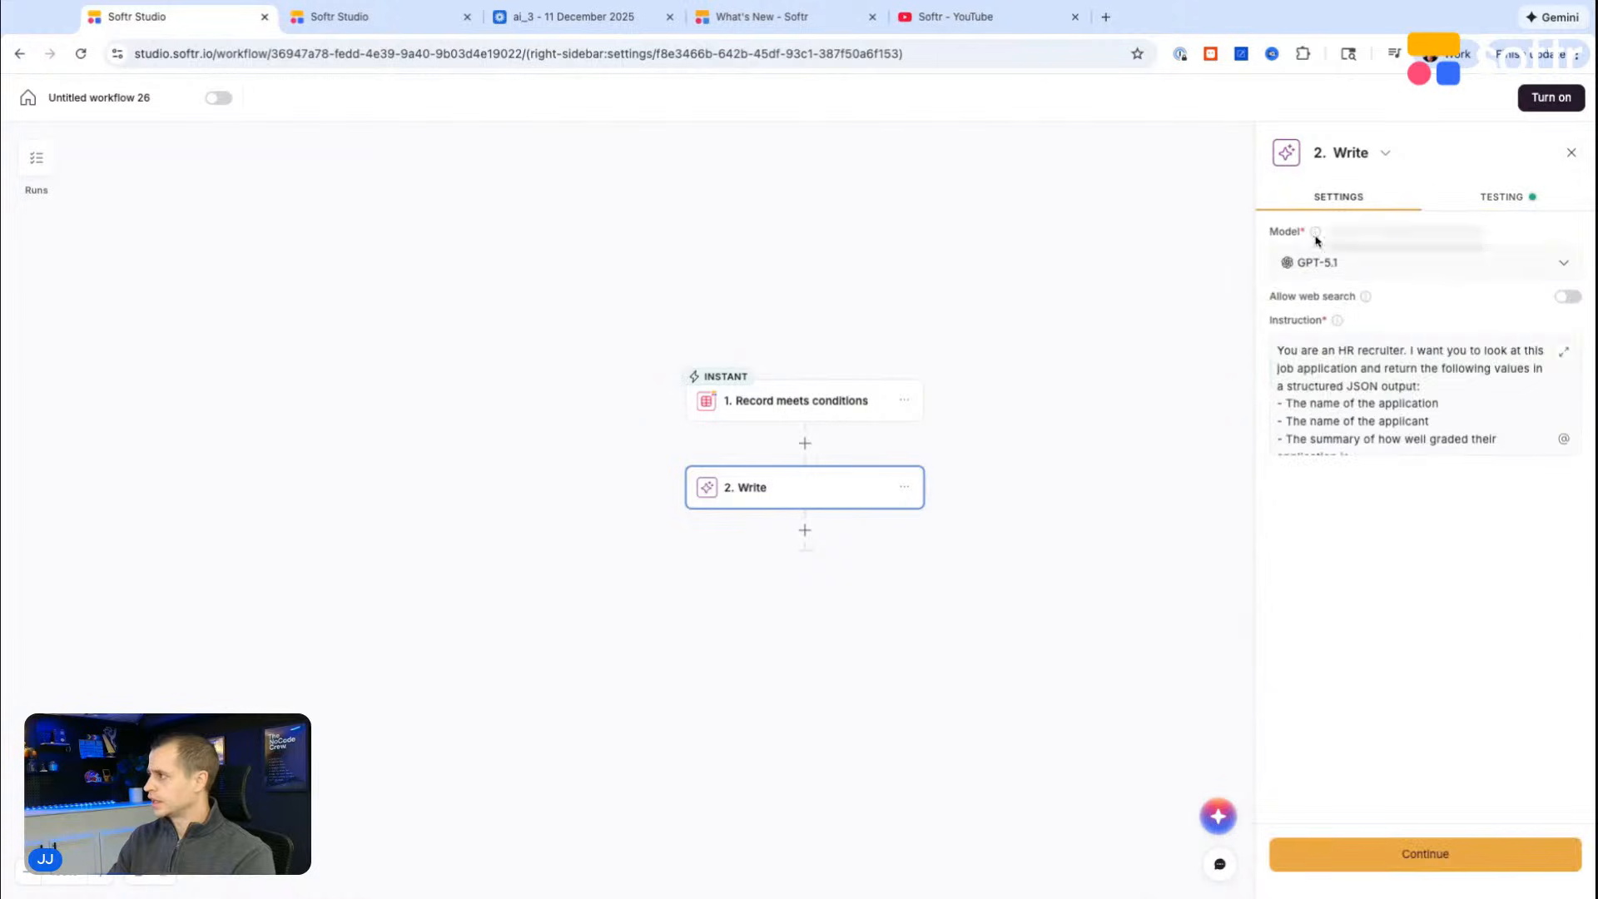
pyautogui.scroll(-5, 1362, 430)
pyautogui.click(1363, 452)
pyautogui.press('Return')
pyautogui.press('Return')
pyautogui.press('Return')
pyautogui.write('Ob')
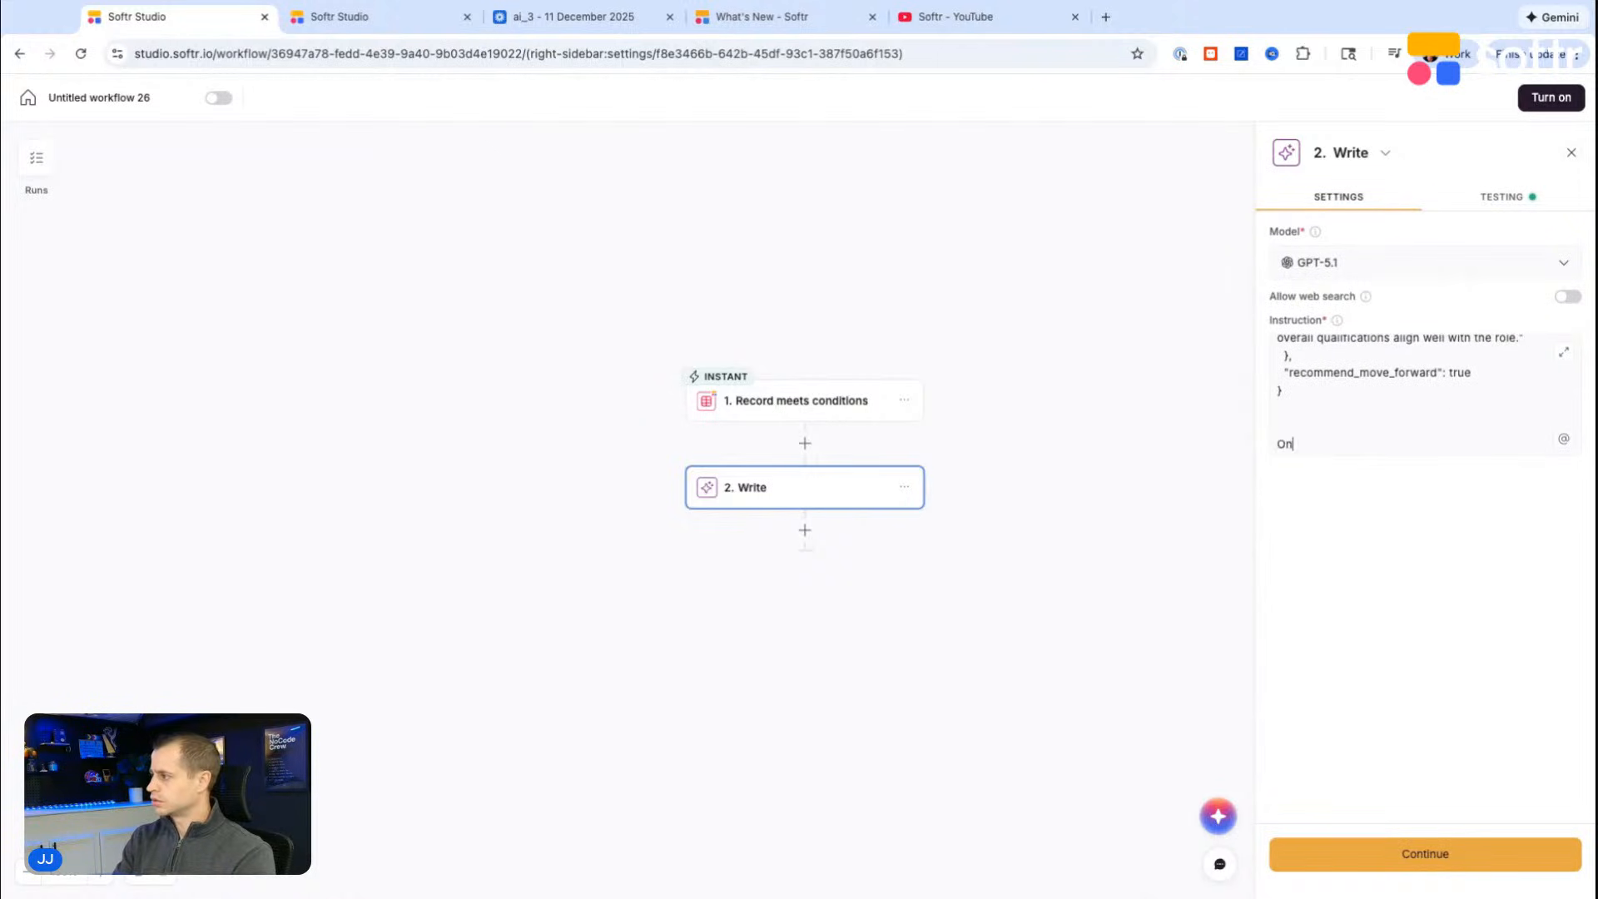
pyautogui.write('ly respond with steruc')
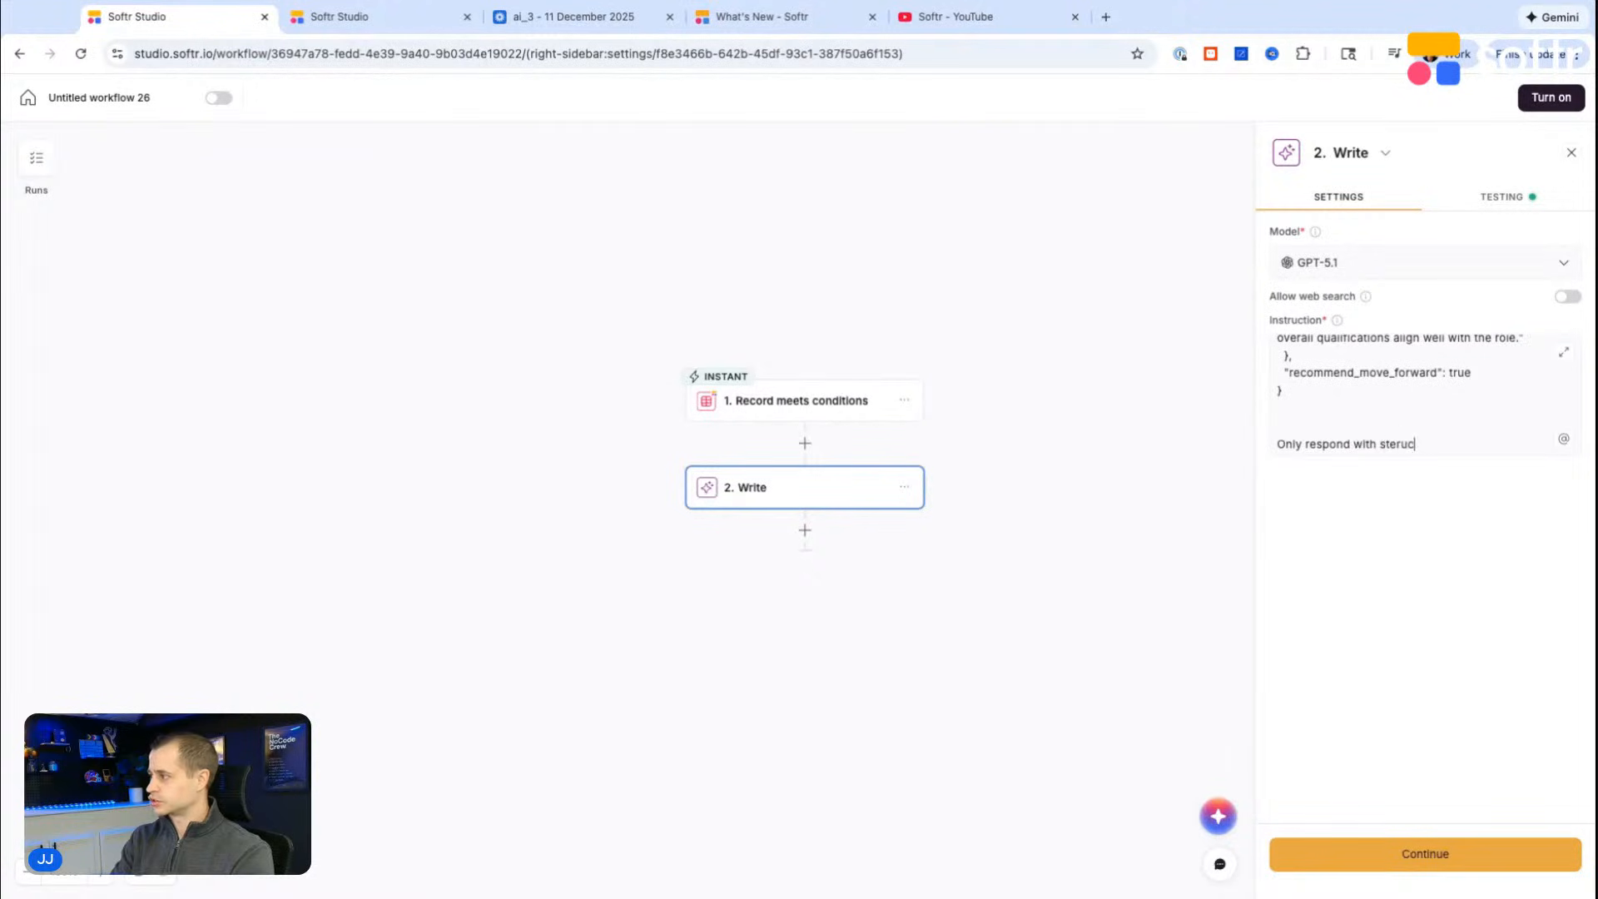
pyautogui.write('tered JSON output')
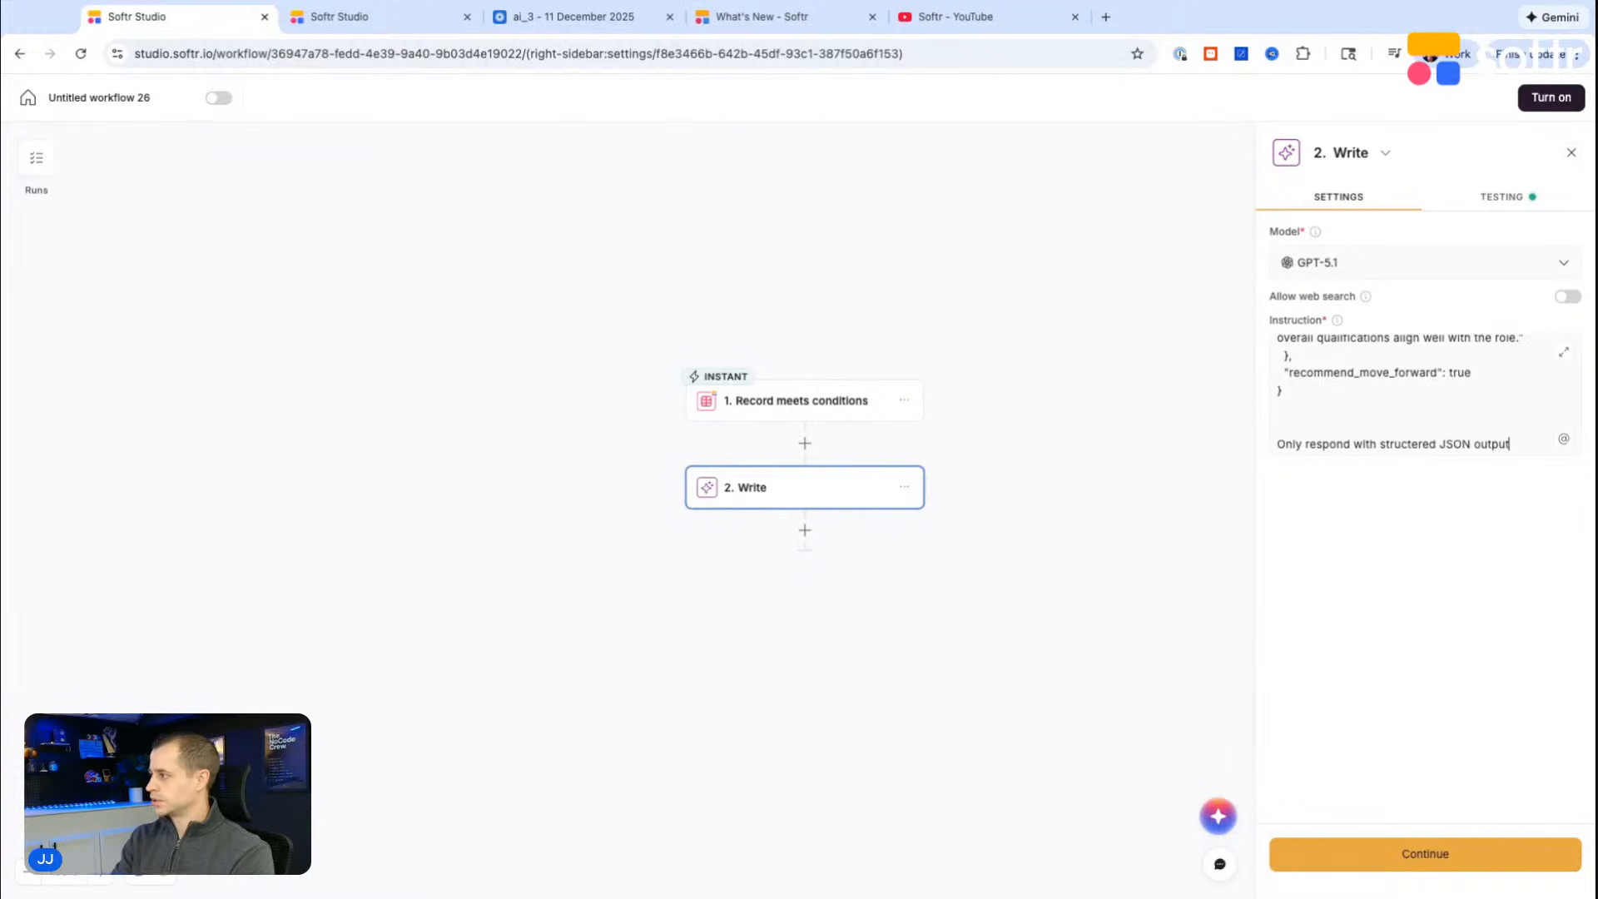
# Step: Add a Softr Databases Update record action after Write, using the HR Portal (Founders Demo) database and its Applications table
pyautogui.click(805, 530)
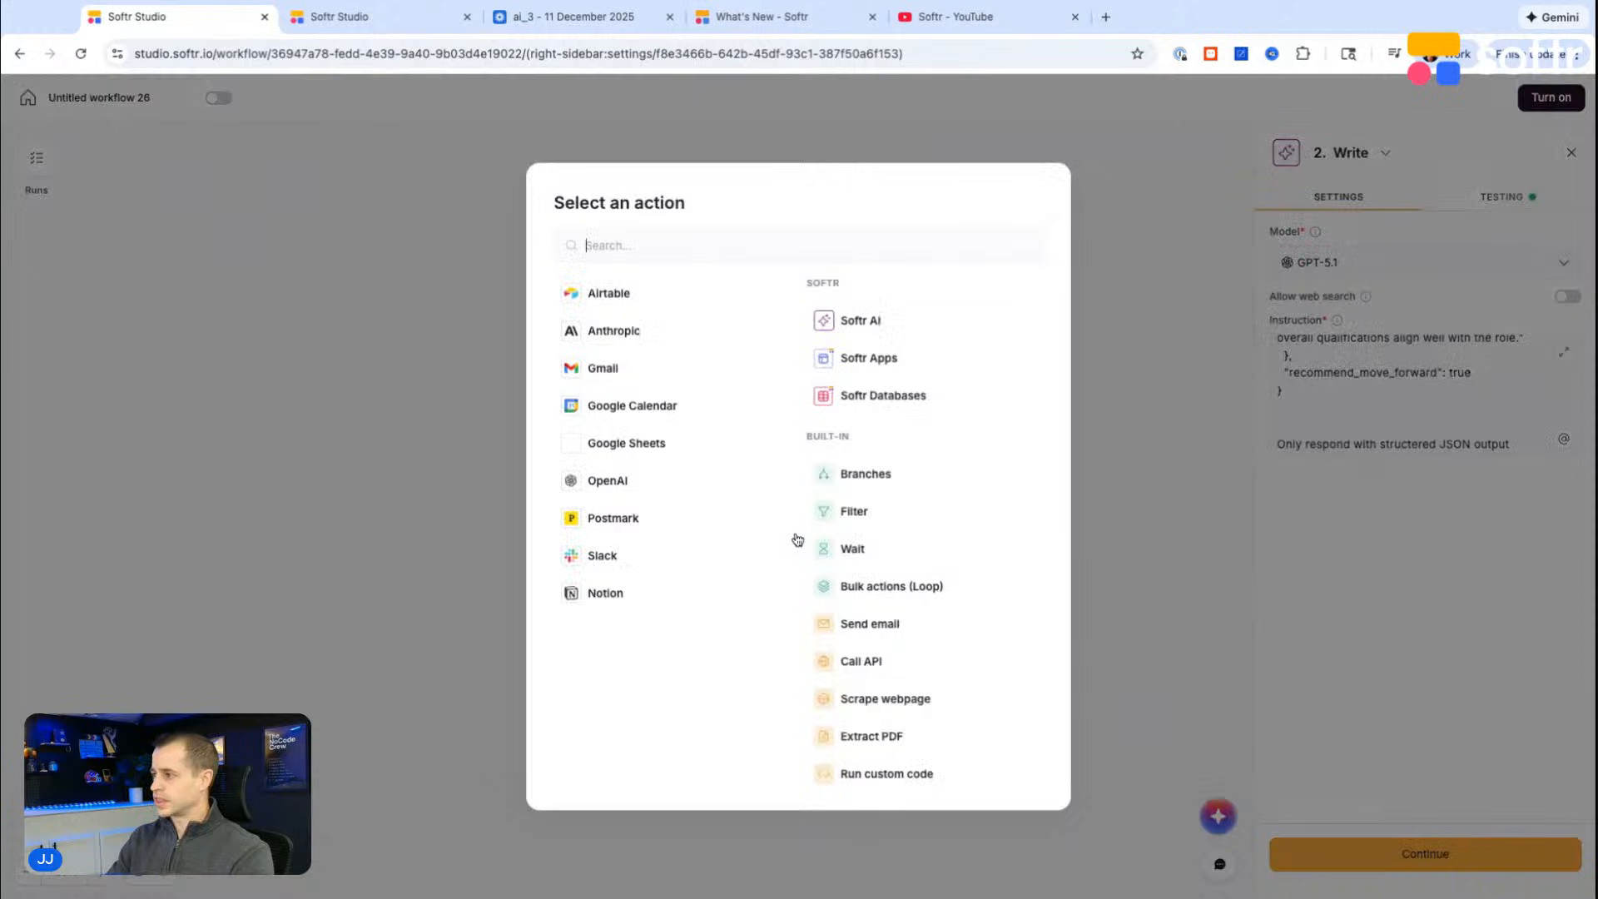
pyautogui.click(882, 404)
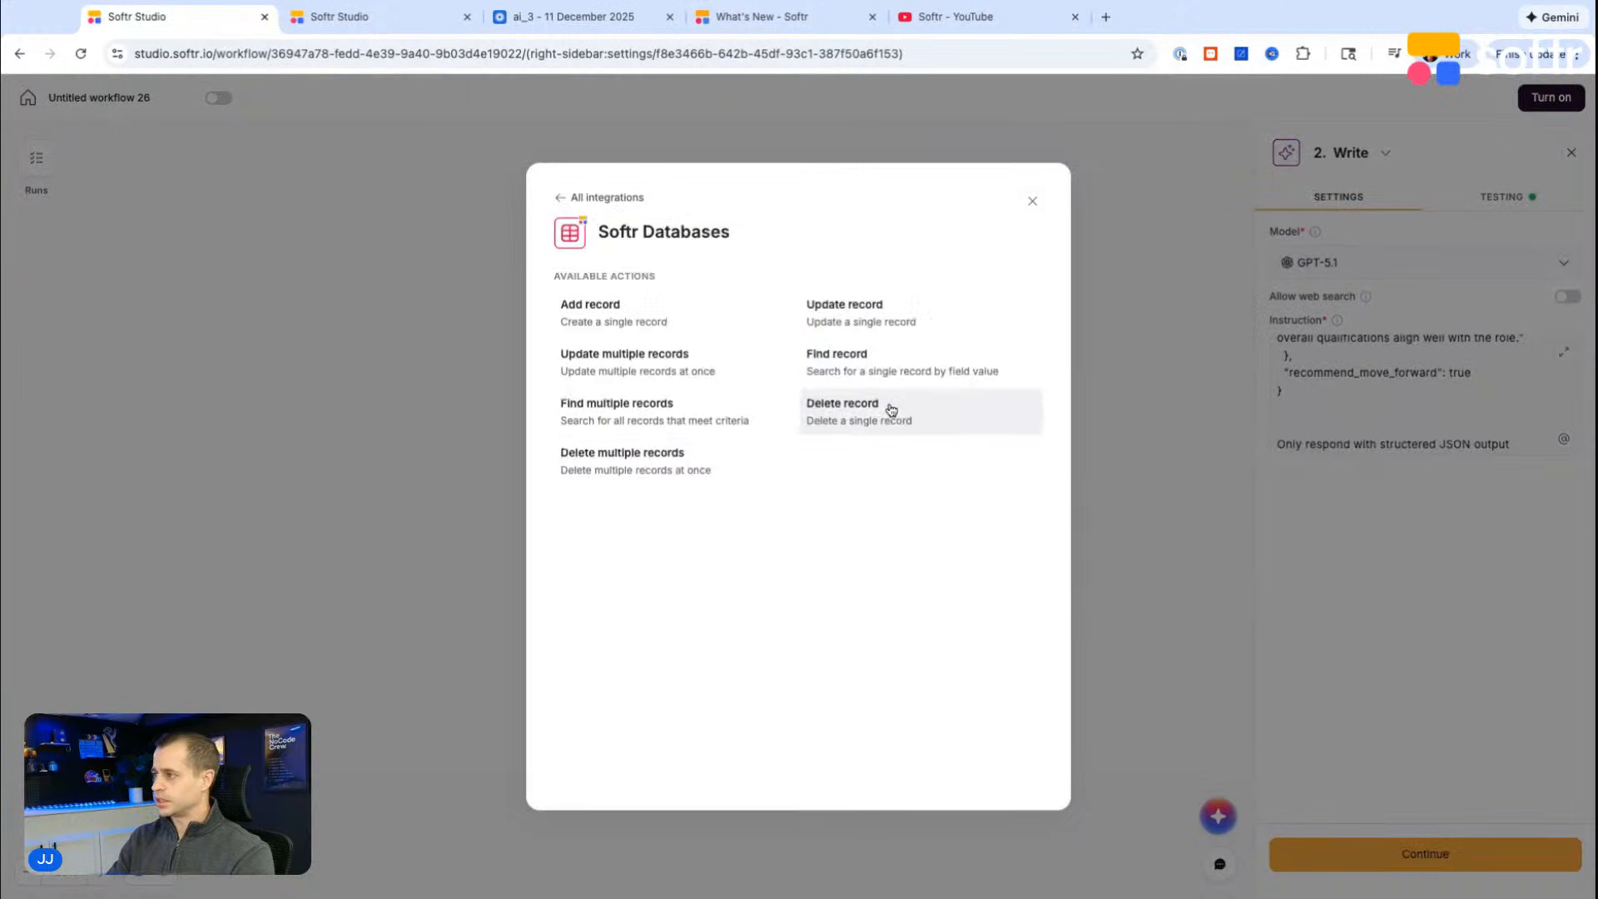
pyautogui.click(896, 323)
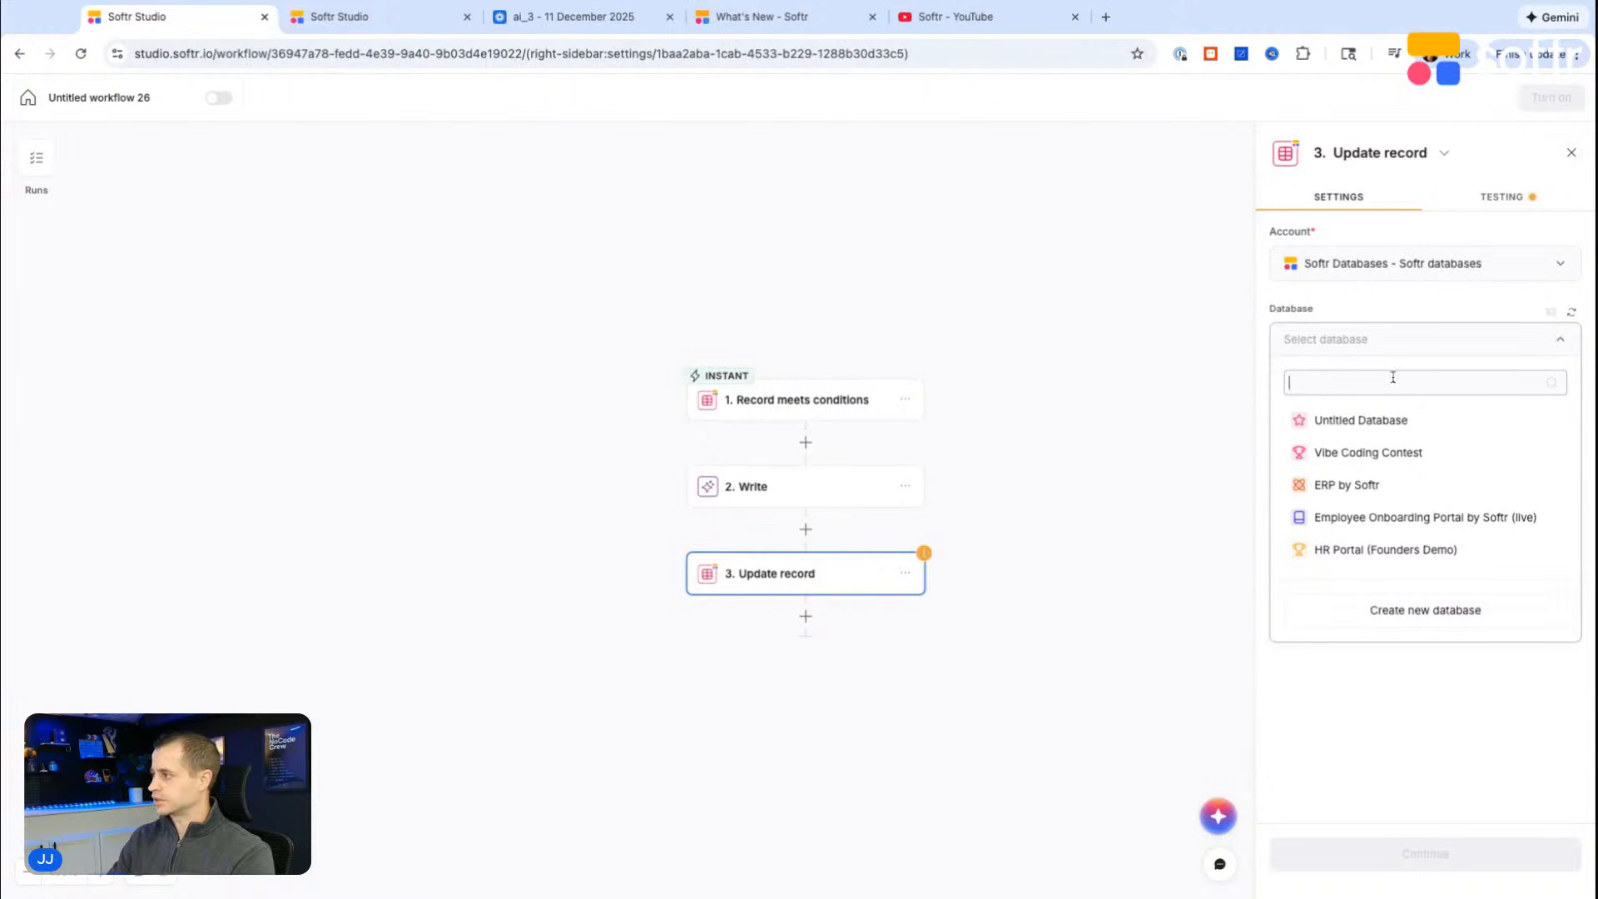
pyautogui.scroll(-1, 1367, 497)
pyautogui.click(1370, 513)
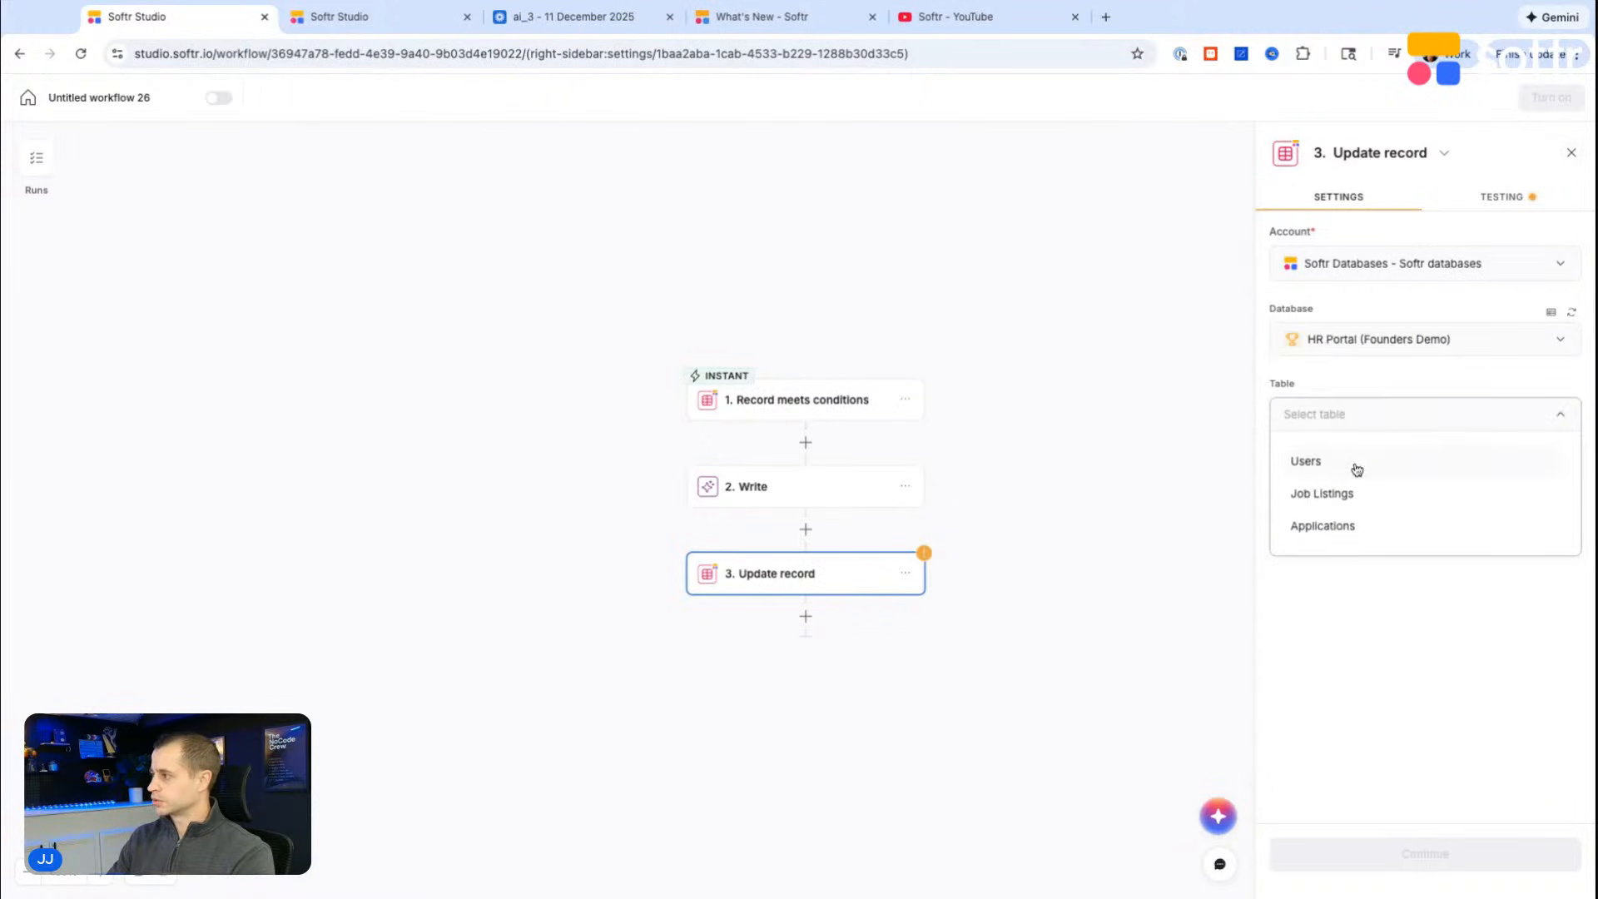
pyautogui.click(1350, 533)
# Step: Set the Record ID to update to the id from the Record meets conditions trigger
pyautogui.click(1313, 621)
pyautogui.click(1370, 706)
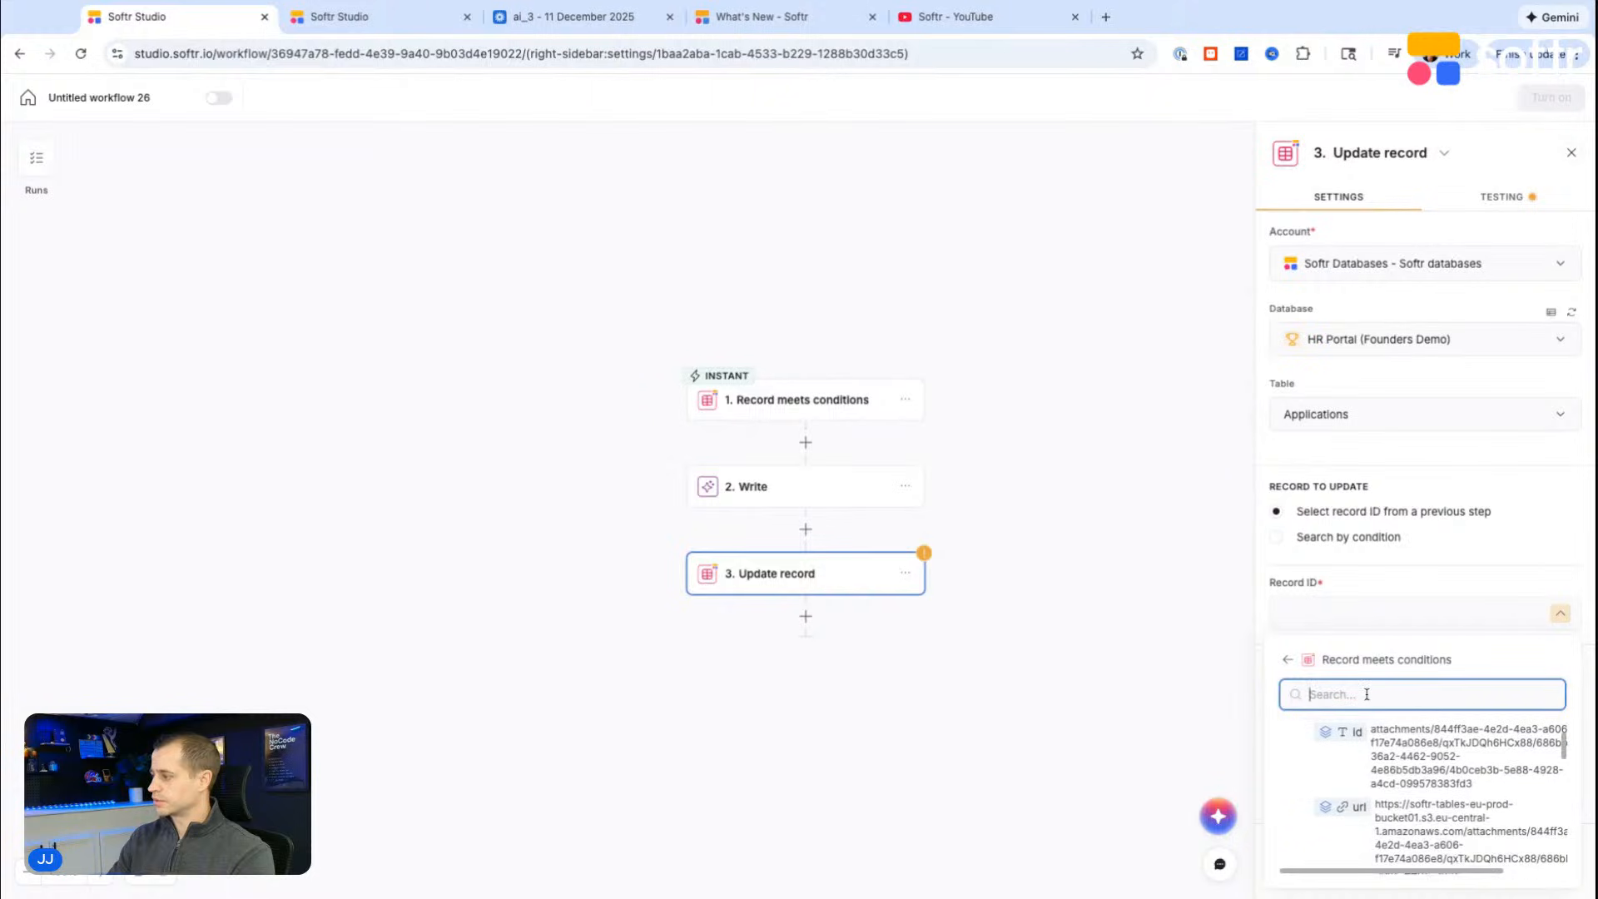
pyautogui.click(1357, 731)
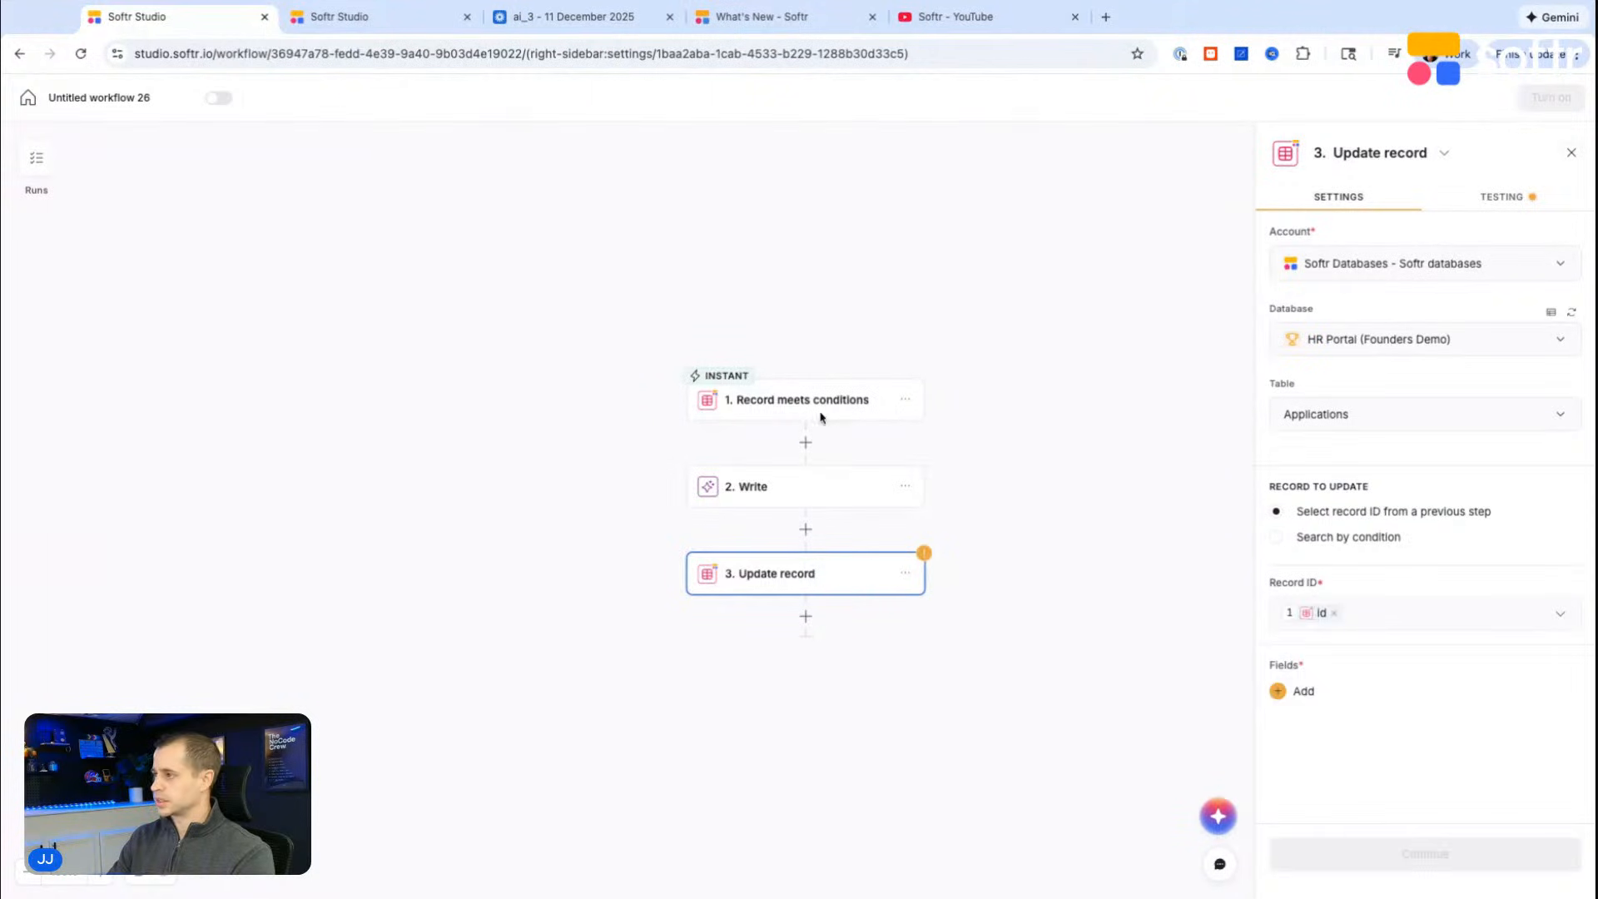
# Step: Add the Name and Description fields to the Update record step and open the Write data choices for Name's value
pyautogui.click(1287, 694)
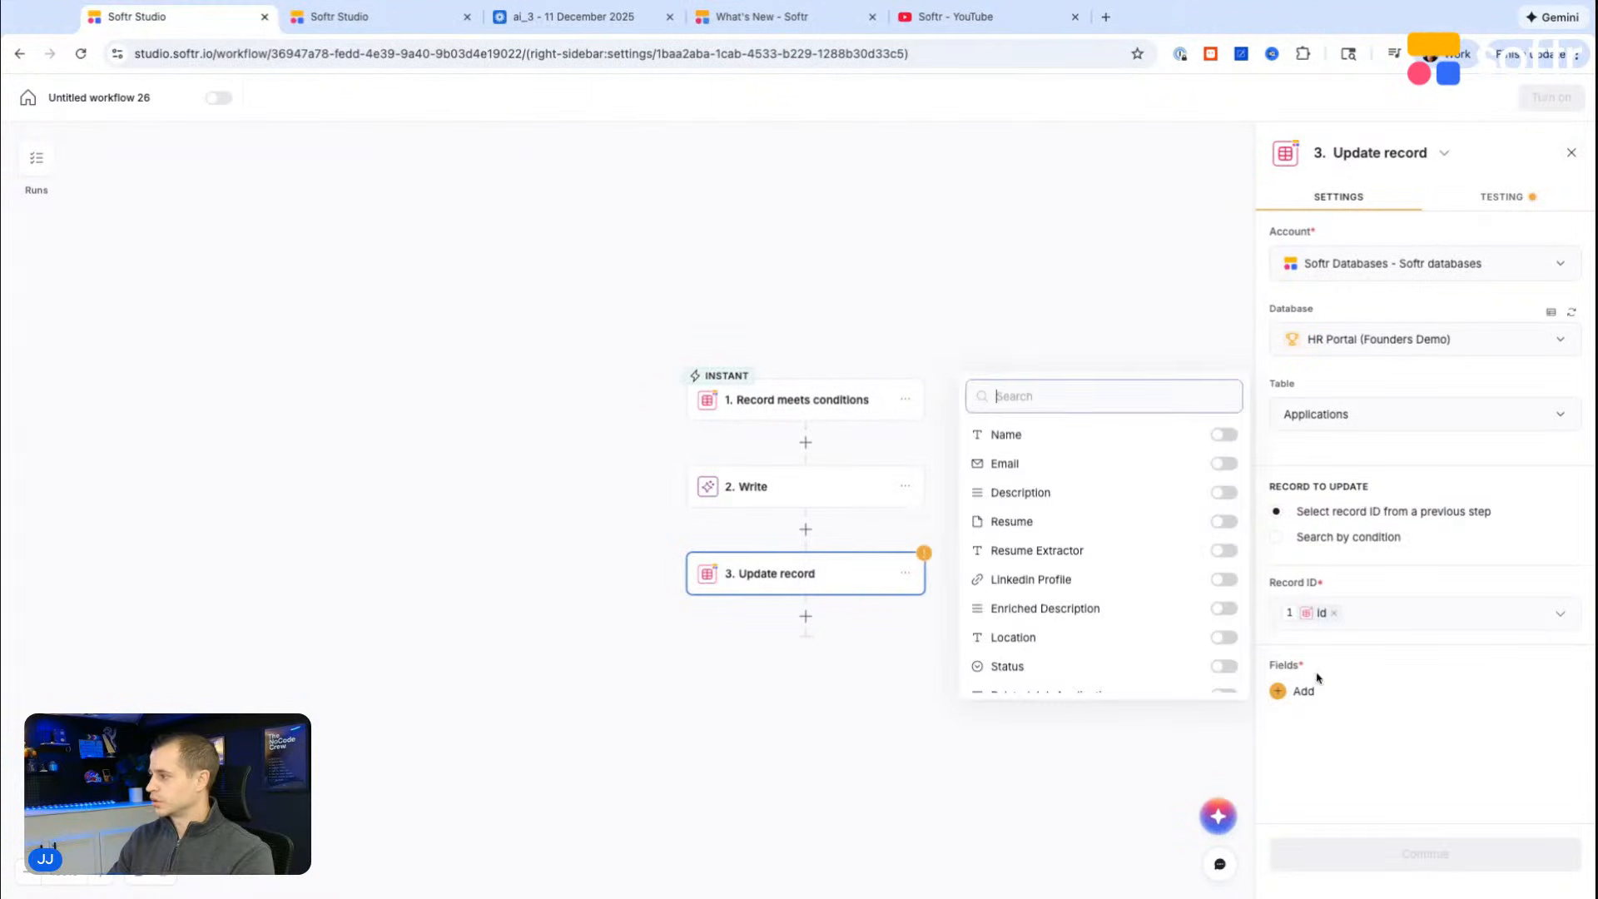
pyautogui.click(1224, 435)
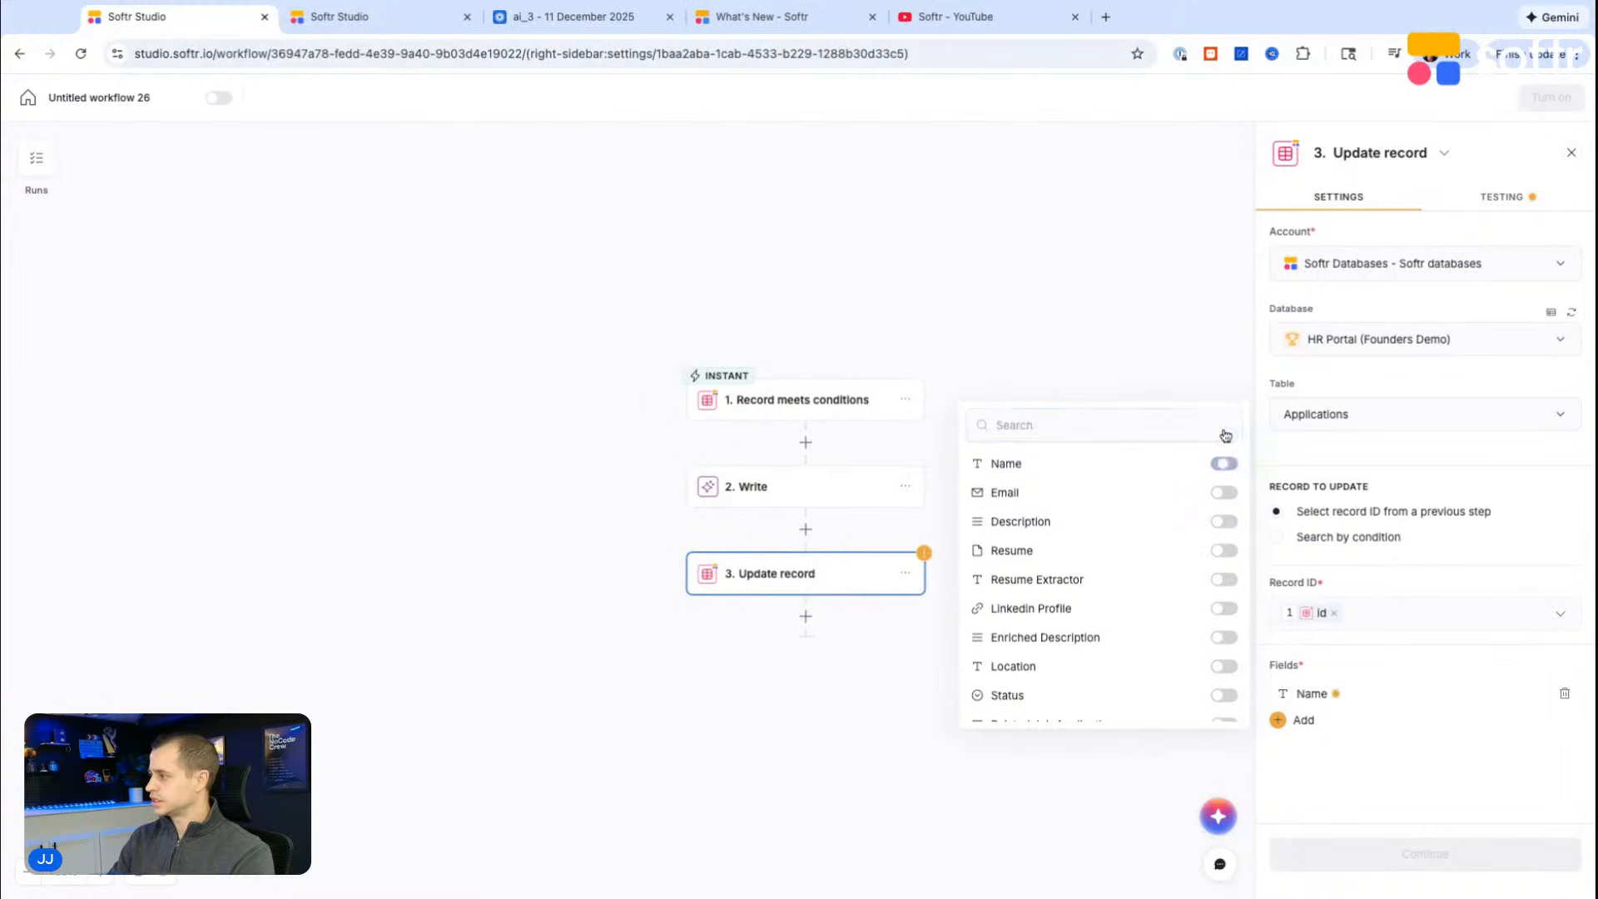
pyautogui.click(1222, 523)
pyautogui.click(1329, 696)
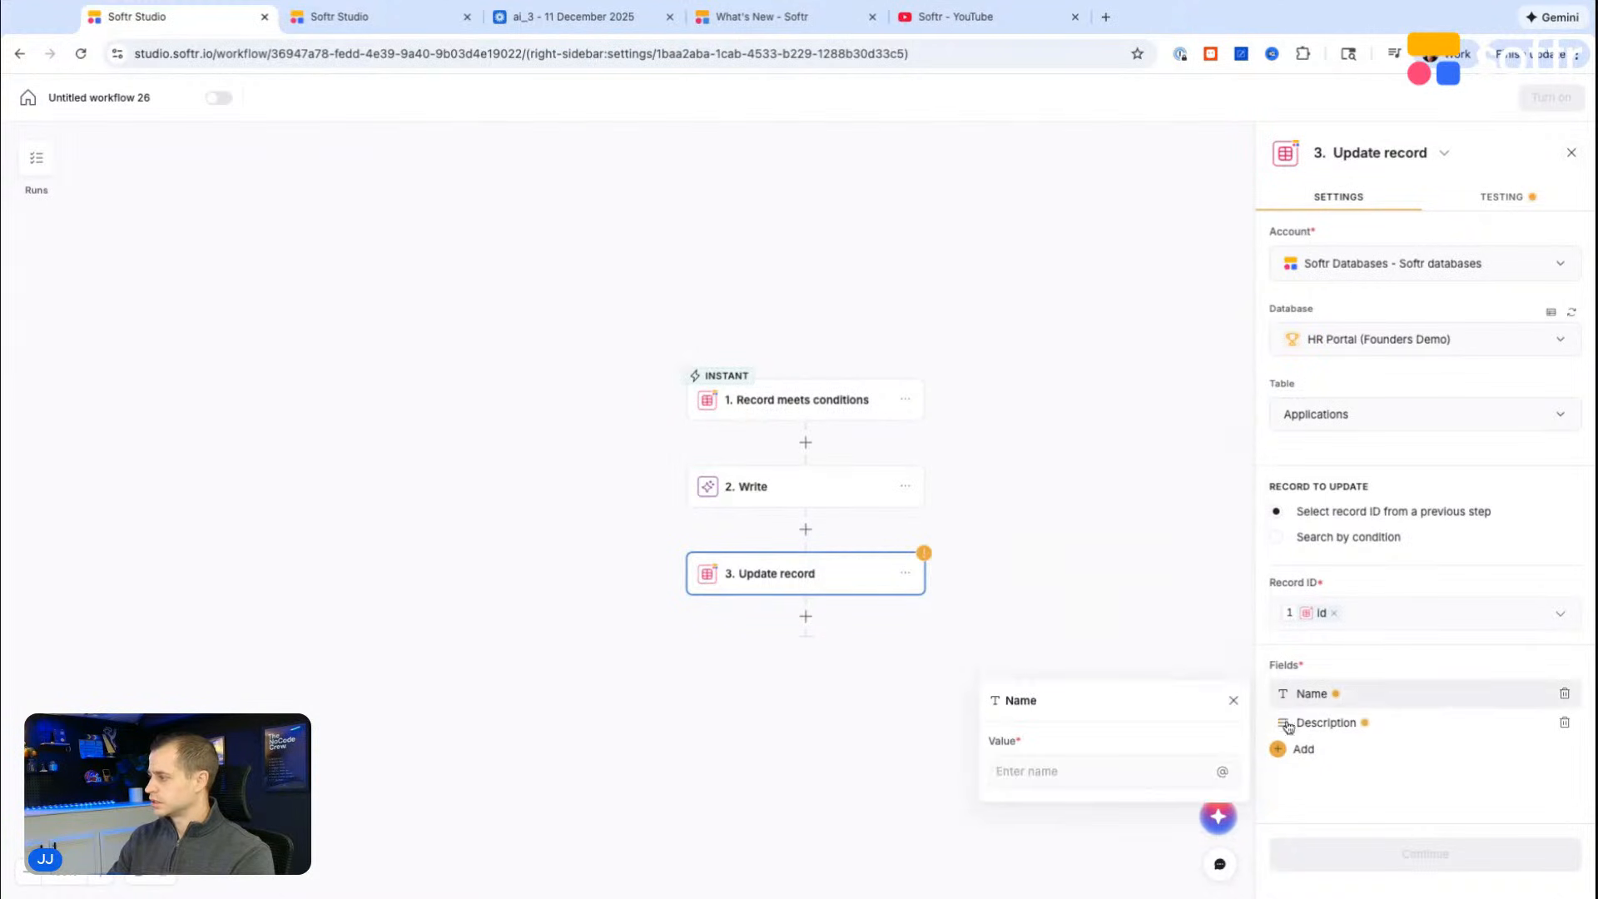
pyautogui.click(1224, 772)
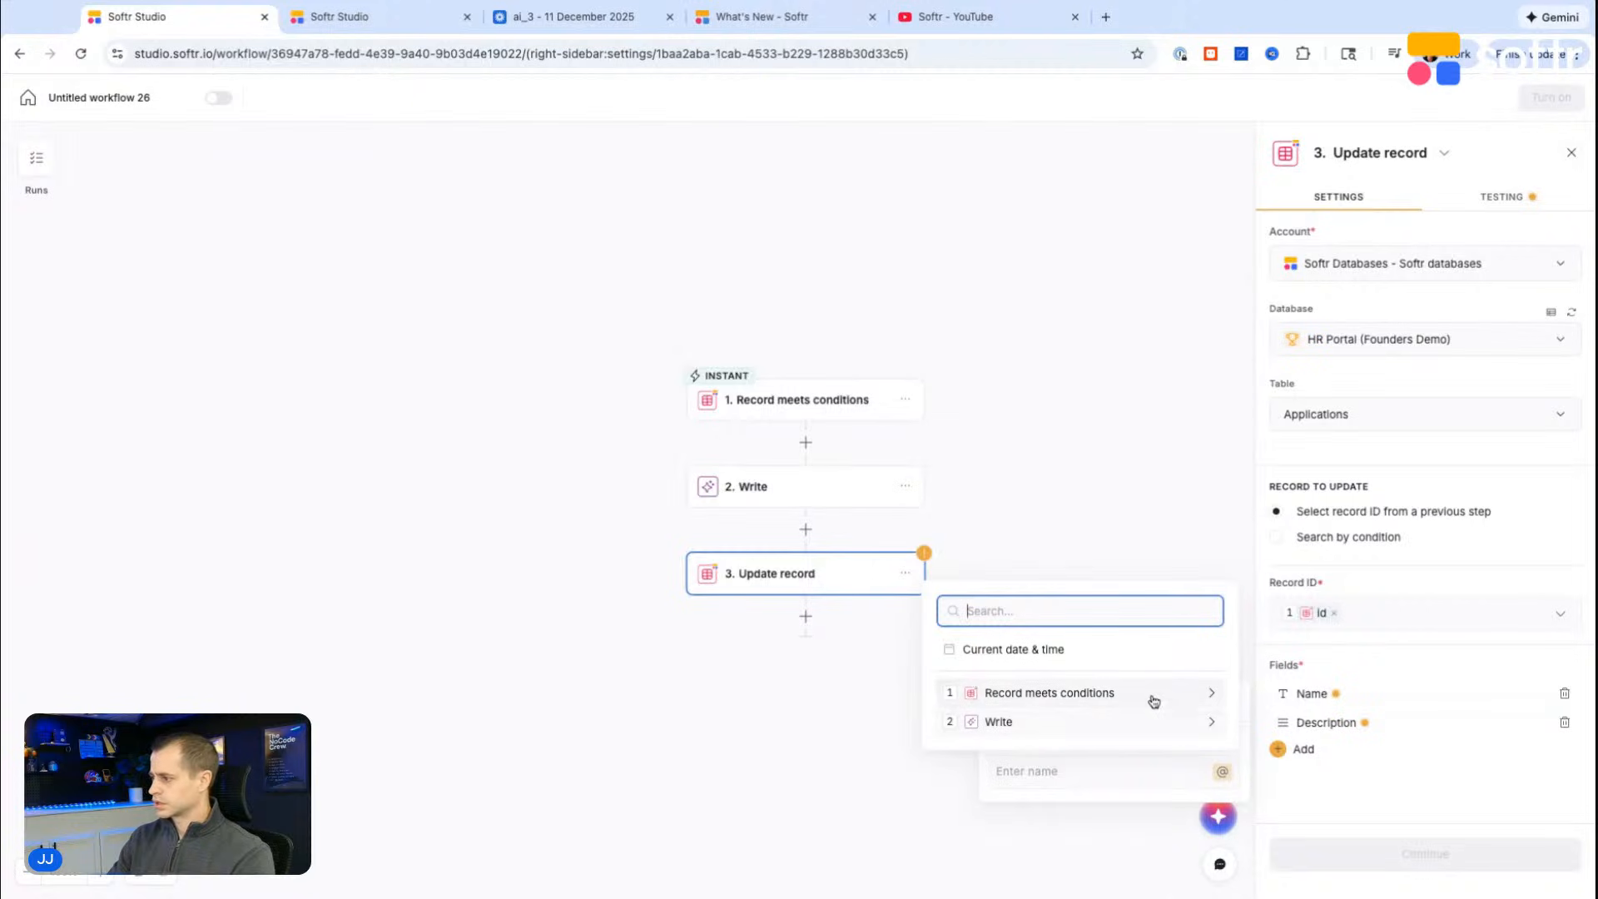
pyautogui.click(1133, 722)
# Step: Run the Write step's test again with the revised instruction
pyautogui.click(805, 500)
pyautogui.click(805, 501)
pyautogui.click(1501, 204)
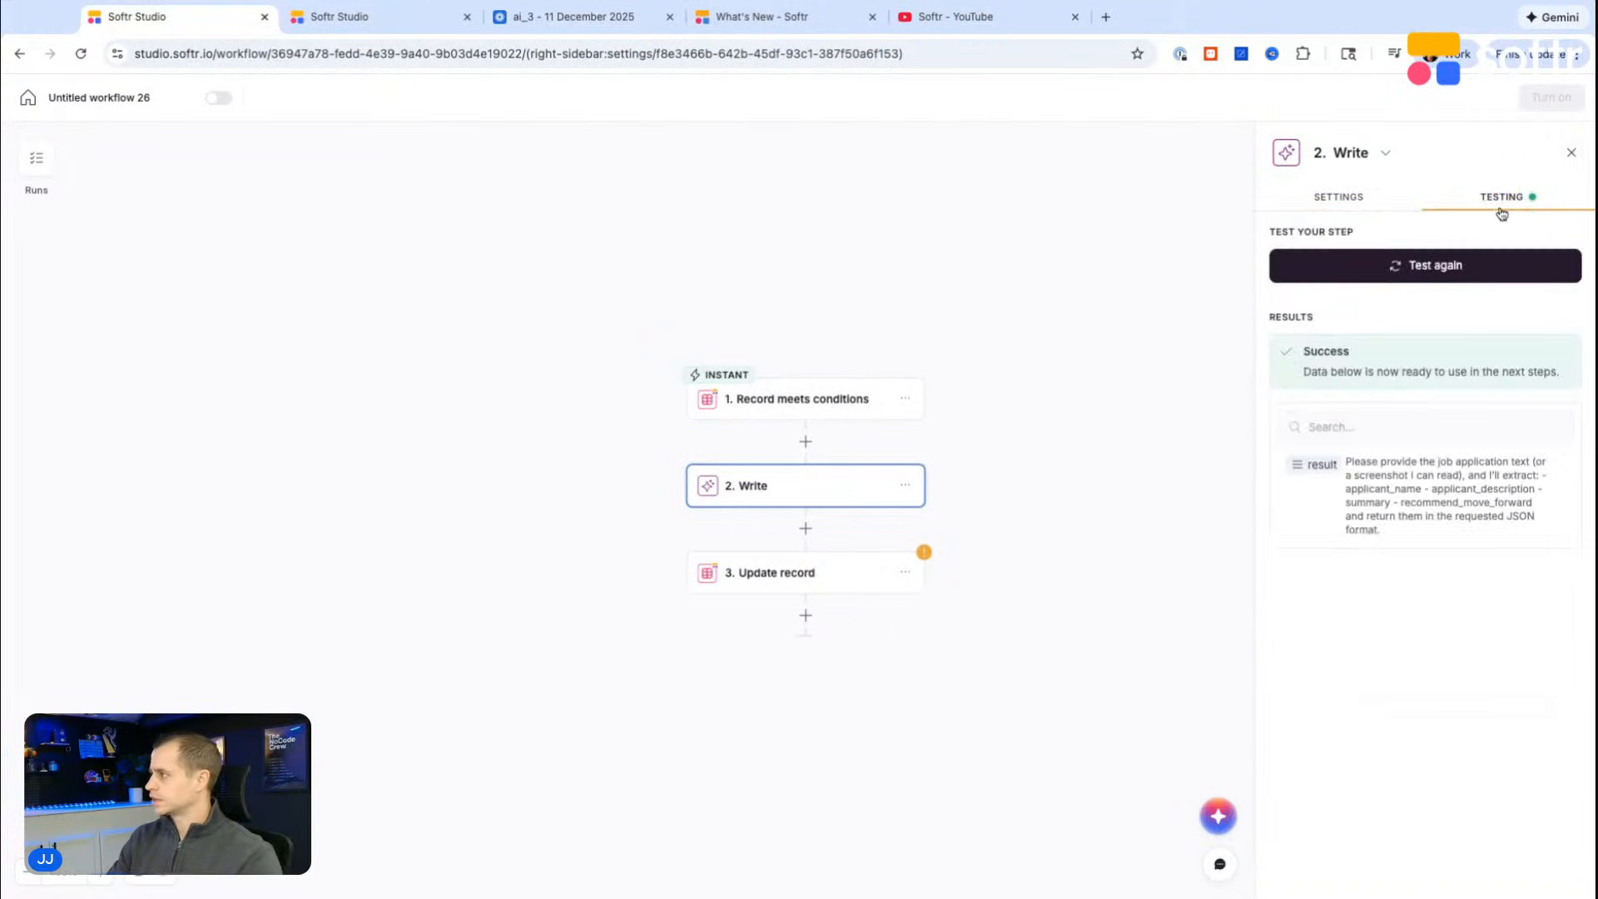
pyautogui.click(1429, 281)
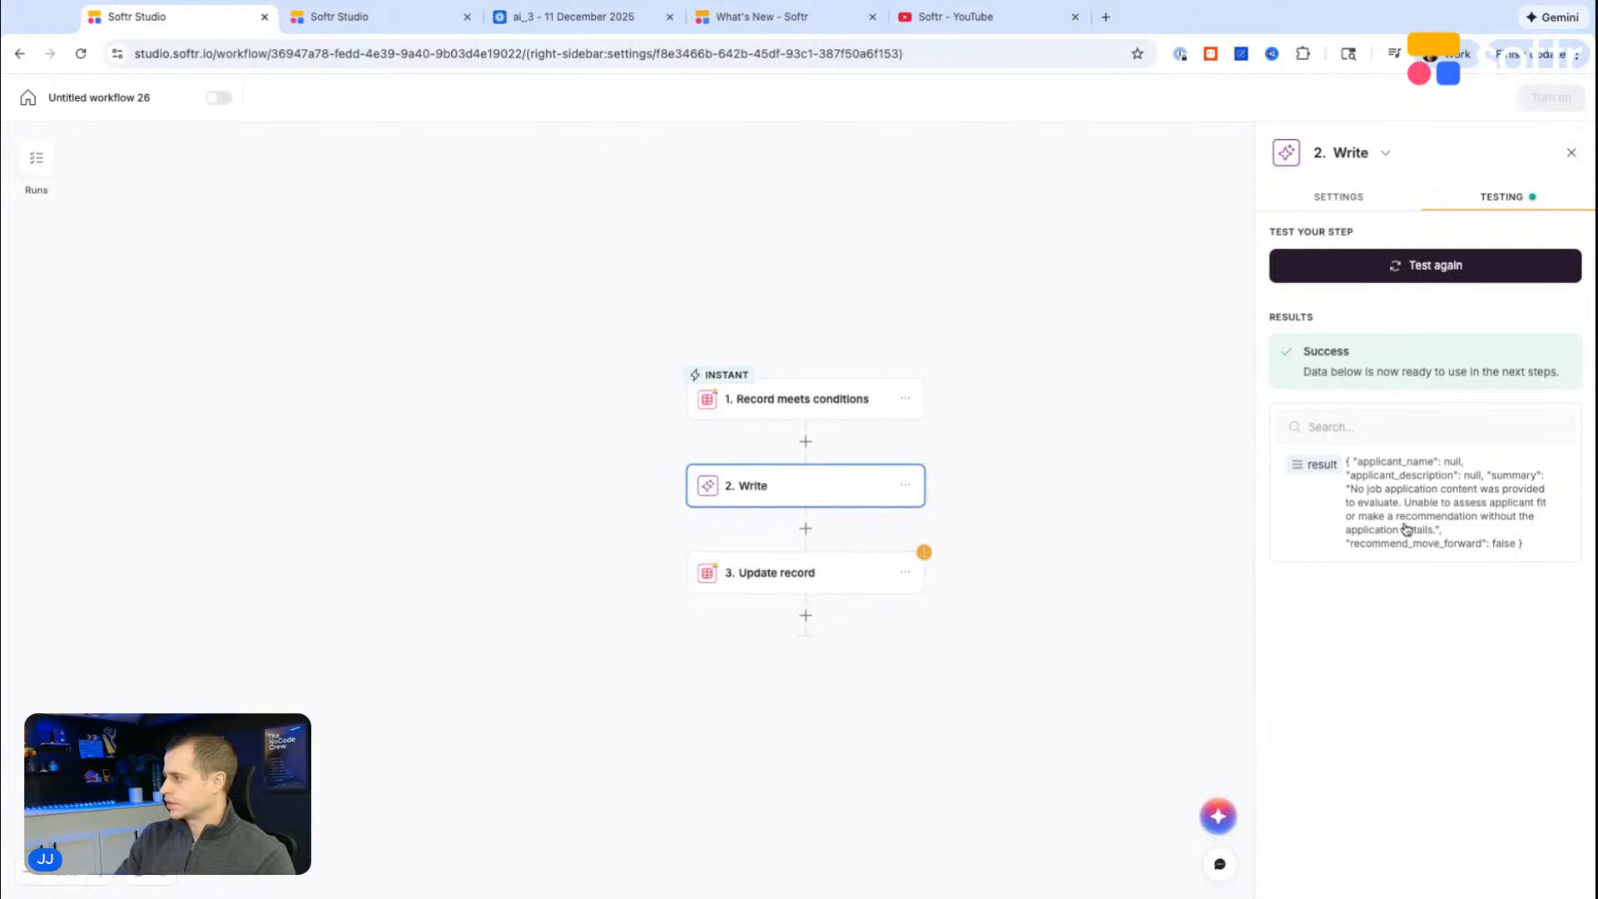
# Step: Set the Name field's value in the Update record step to the result from the Write step
pyautogui.click(838, 560)
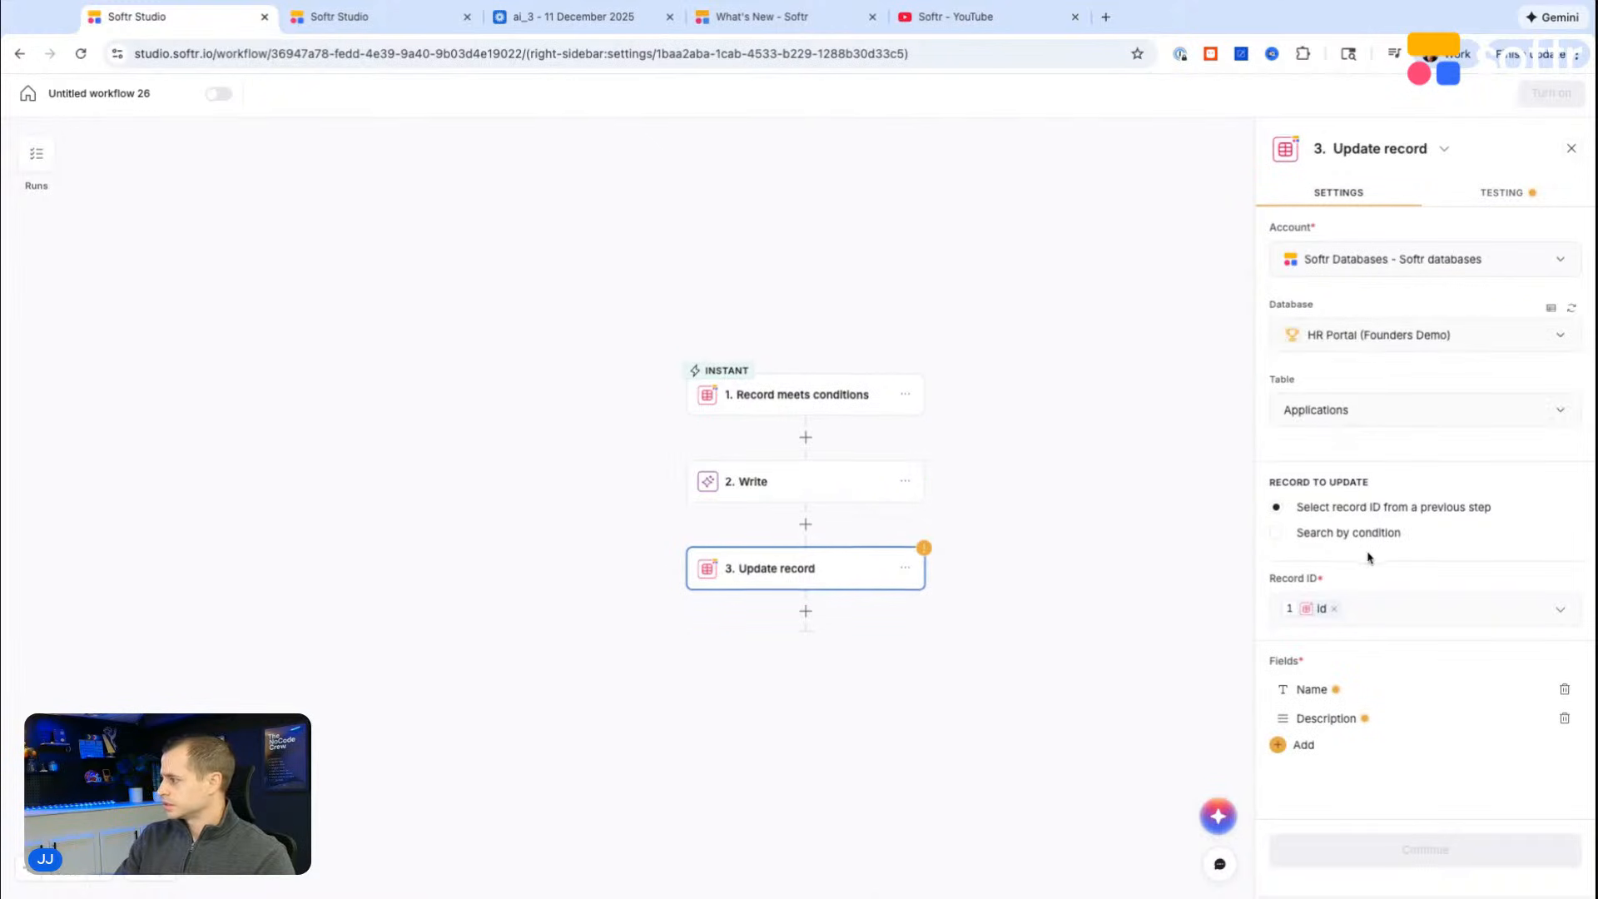
pyautogui.click(1324, 694)
pyautogui.click(1221, 775)
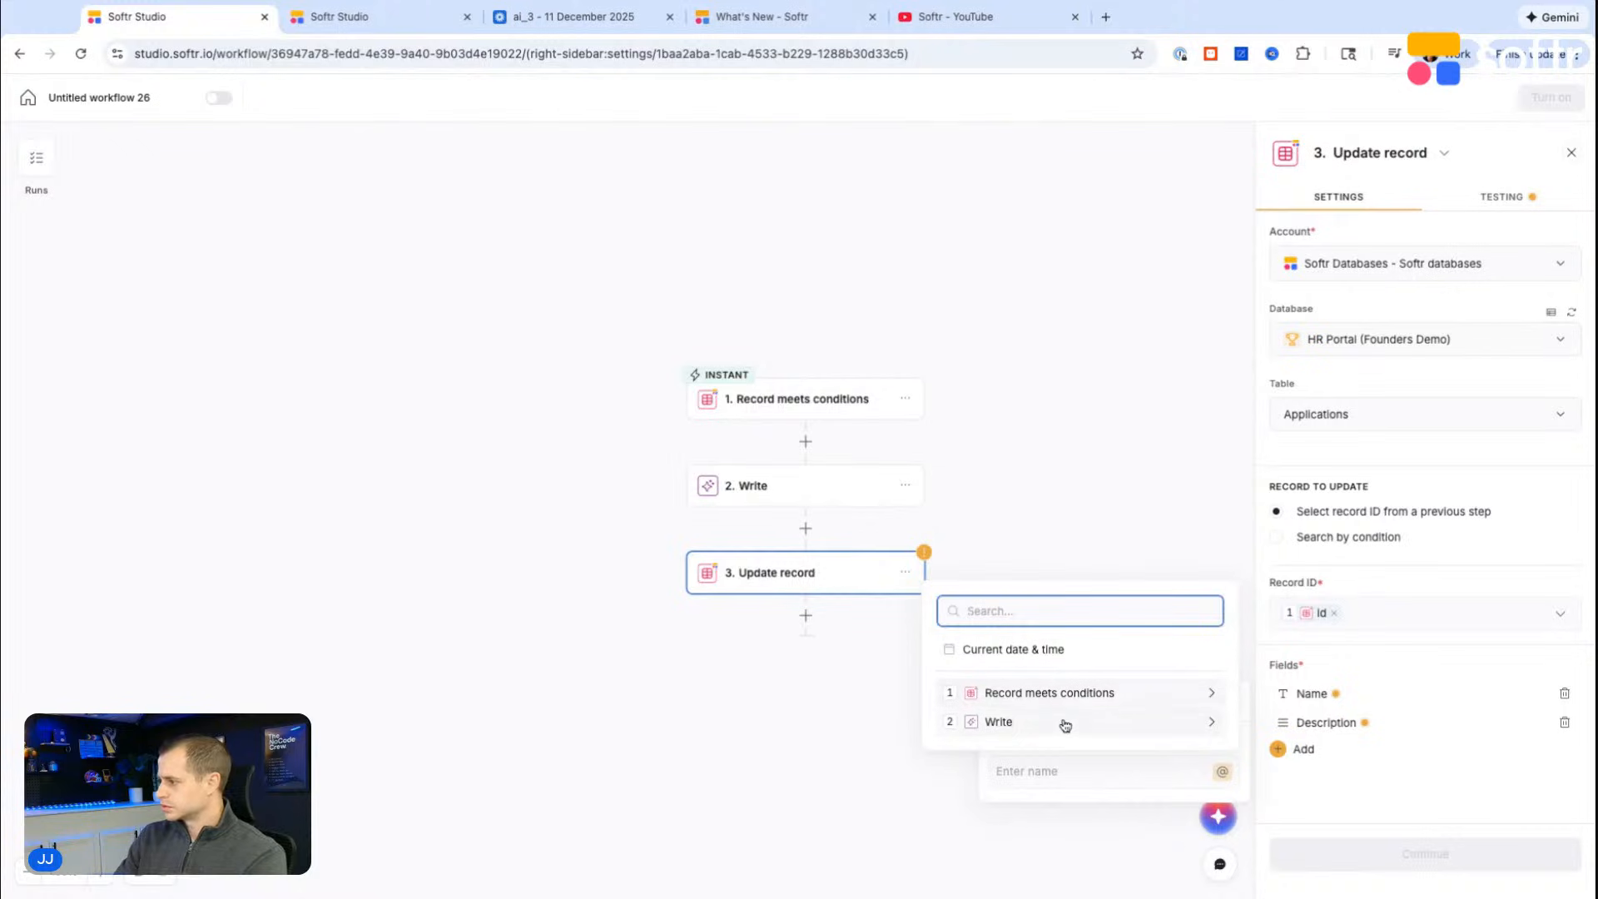
pyautogui.click(1063, 721)
pyautogui.click(1054, 658)
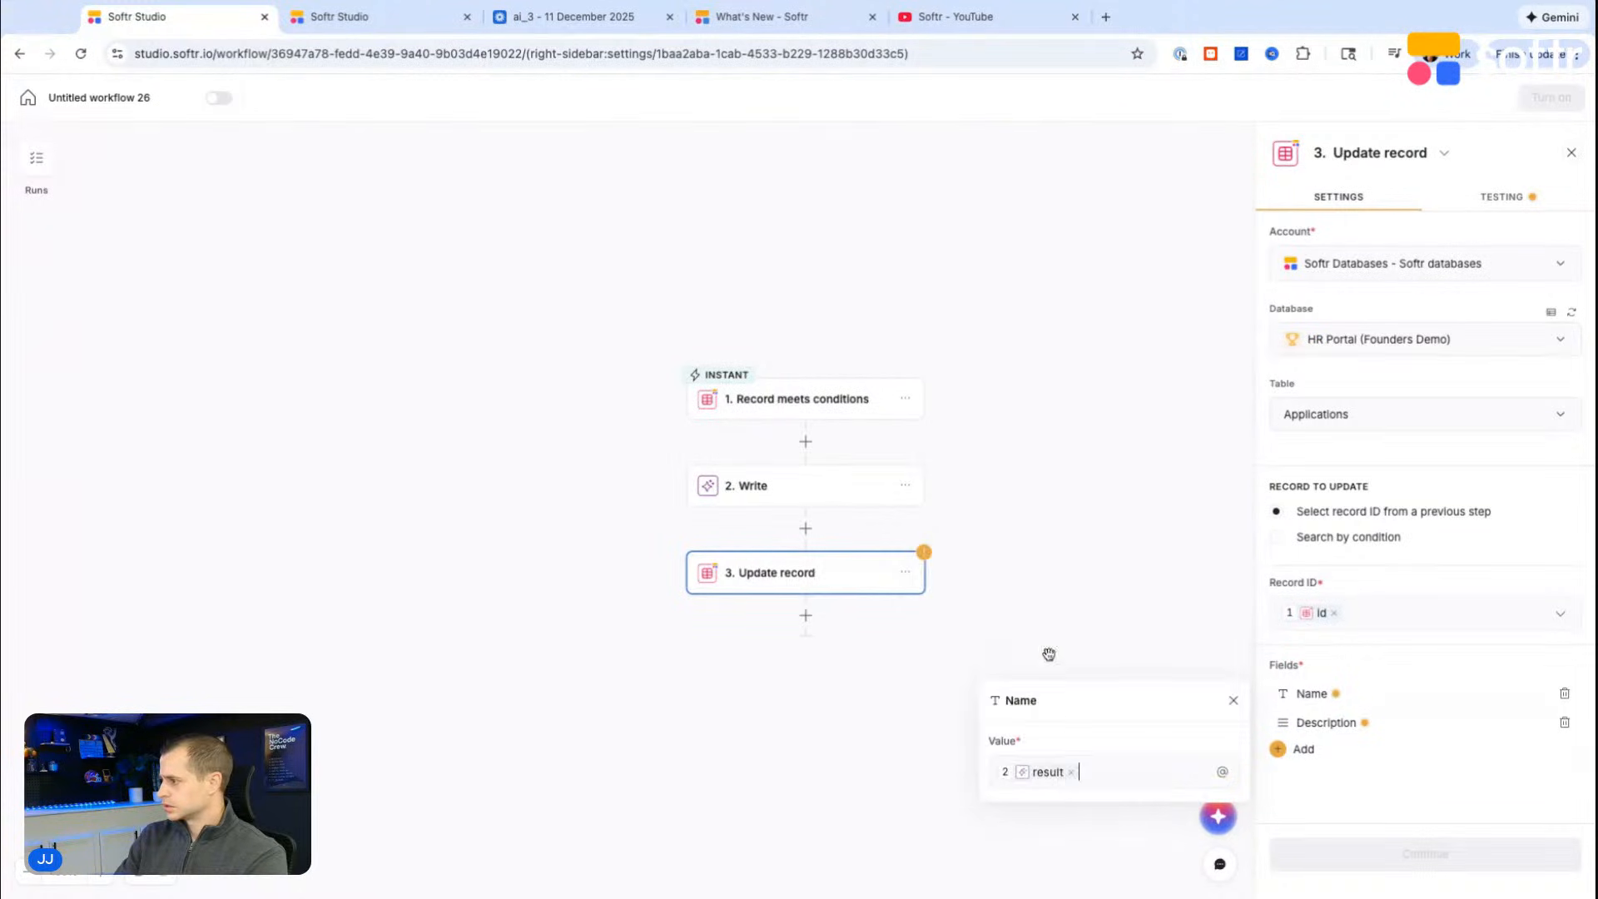
pyautogui.click(905, 574)
pyautogui.click(874, 580)
pyautogui.click(803, 530)
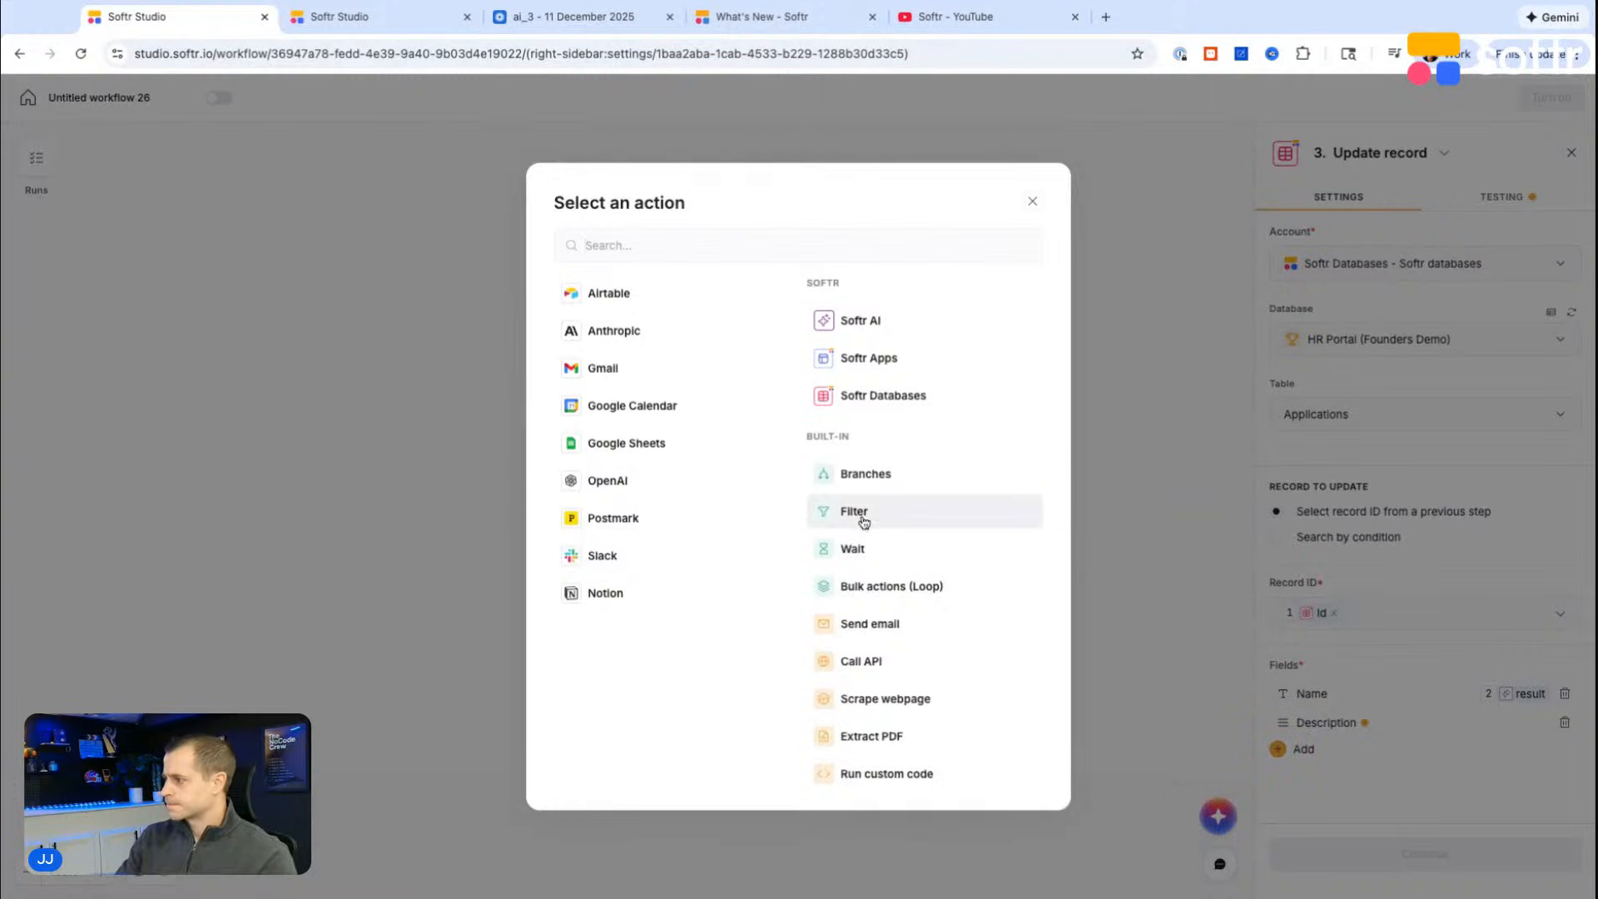
pyautogui.click(889, 773)
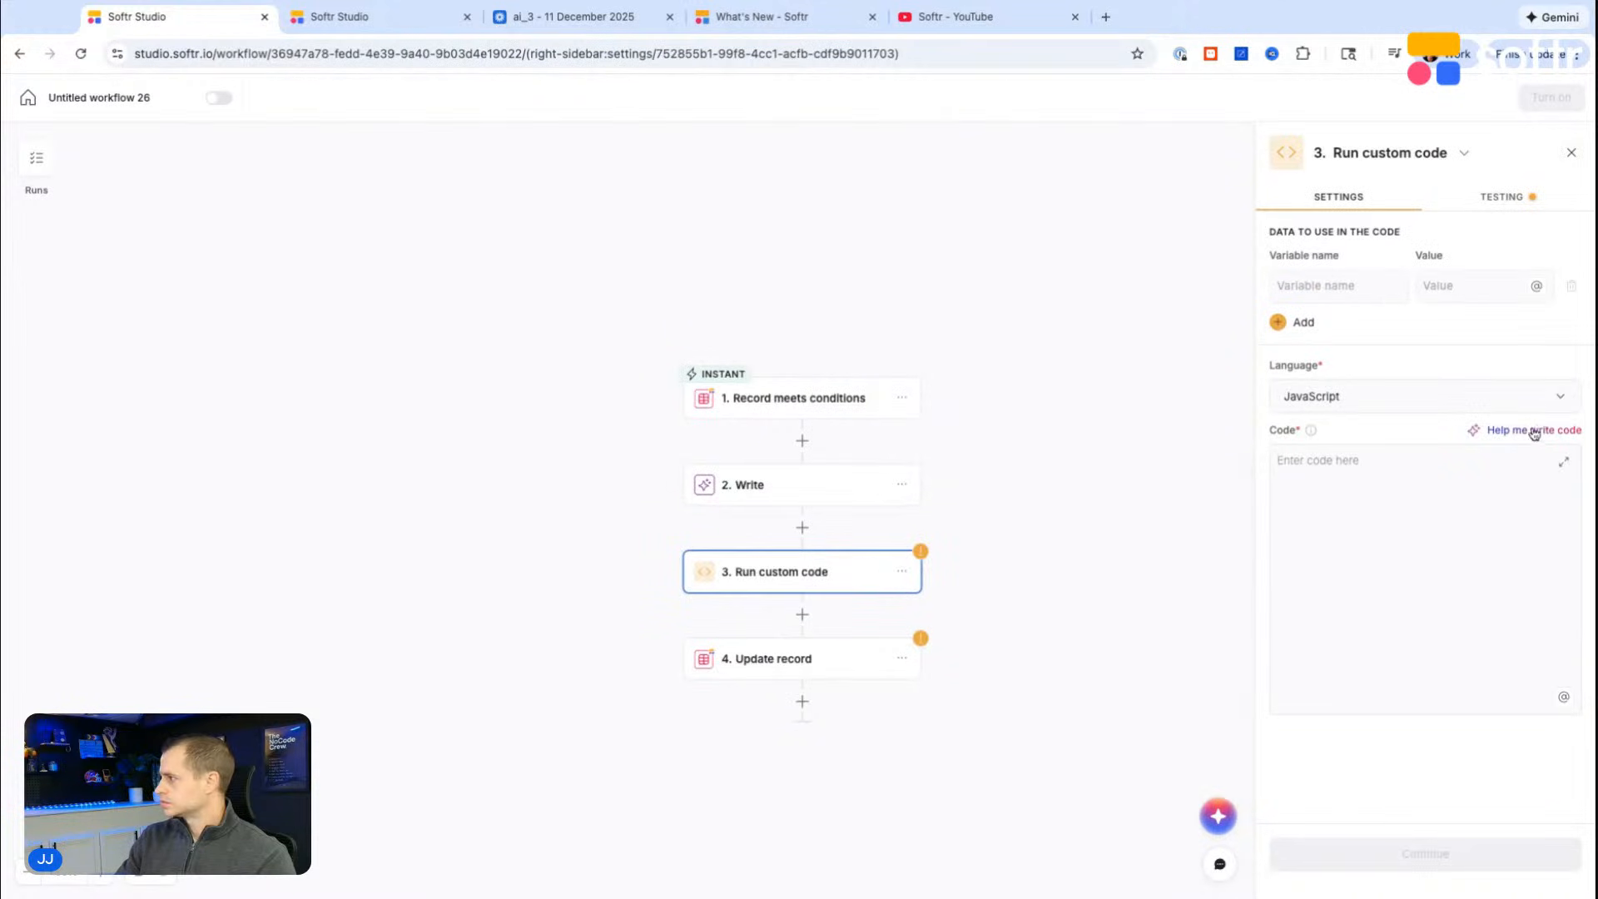
pyautogui.click(1409, 402)
pyautogui.click(1410, 401)
pyautogui.click(902, 571)
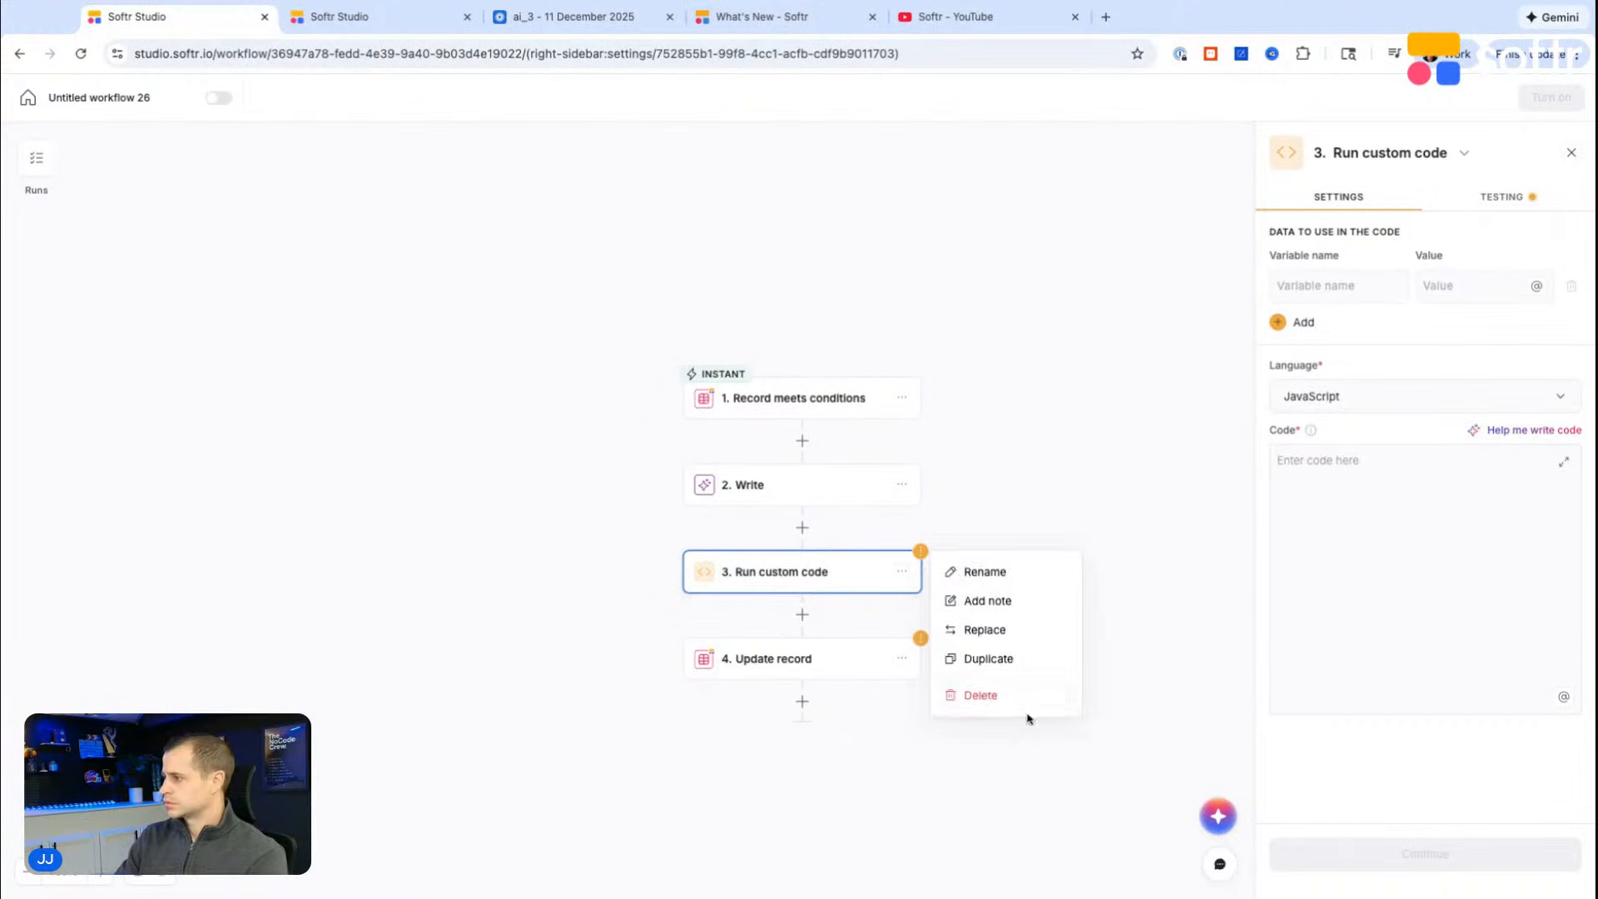
pyautogui.click(980, 696)
pyautogui.click(950, 533)
pyautogui.click(789, 567)
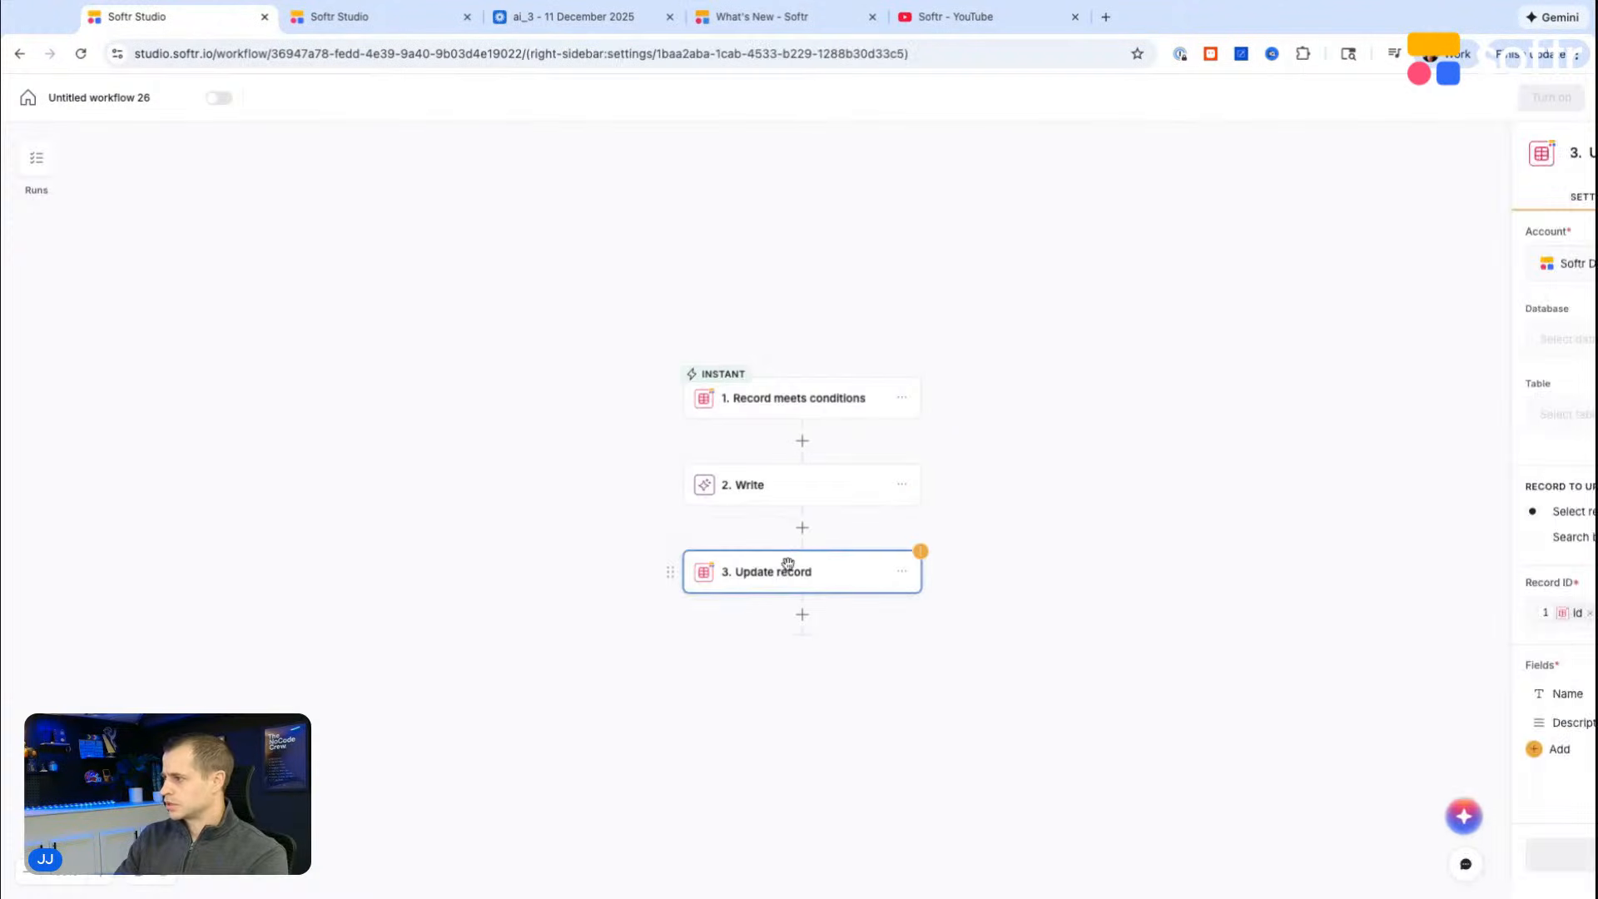
# Step: Look over the actions available after Write and check the Write step's test results and settings
pyautogui.click(801, 531)
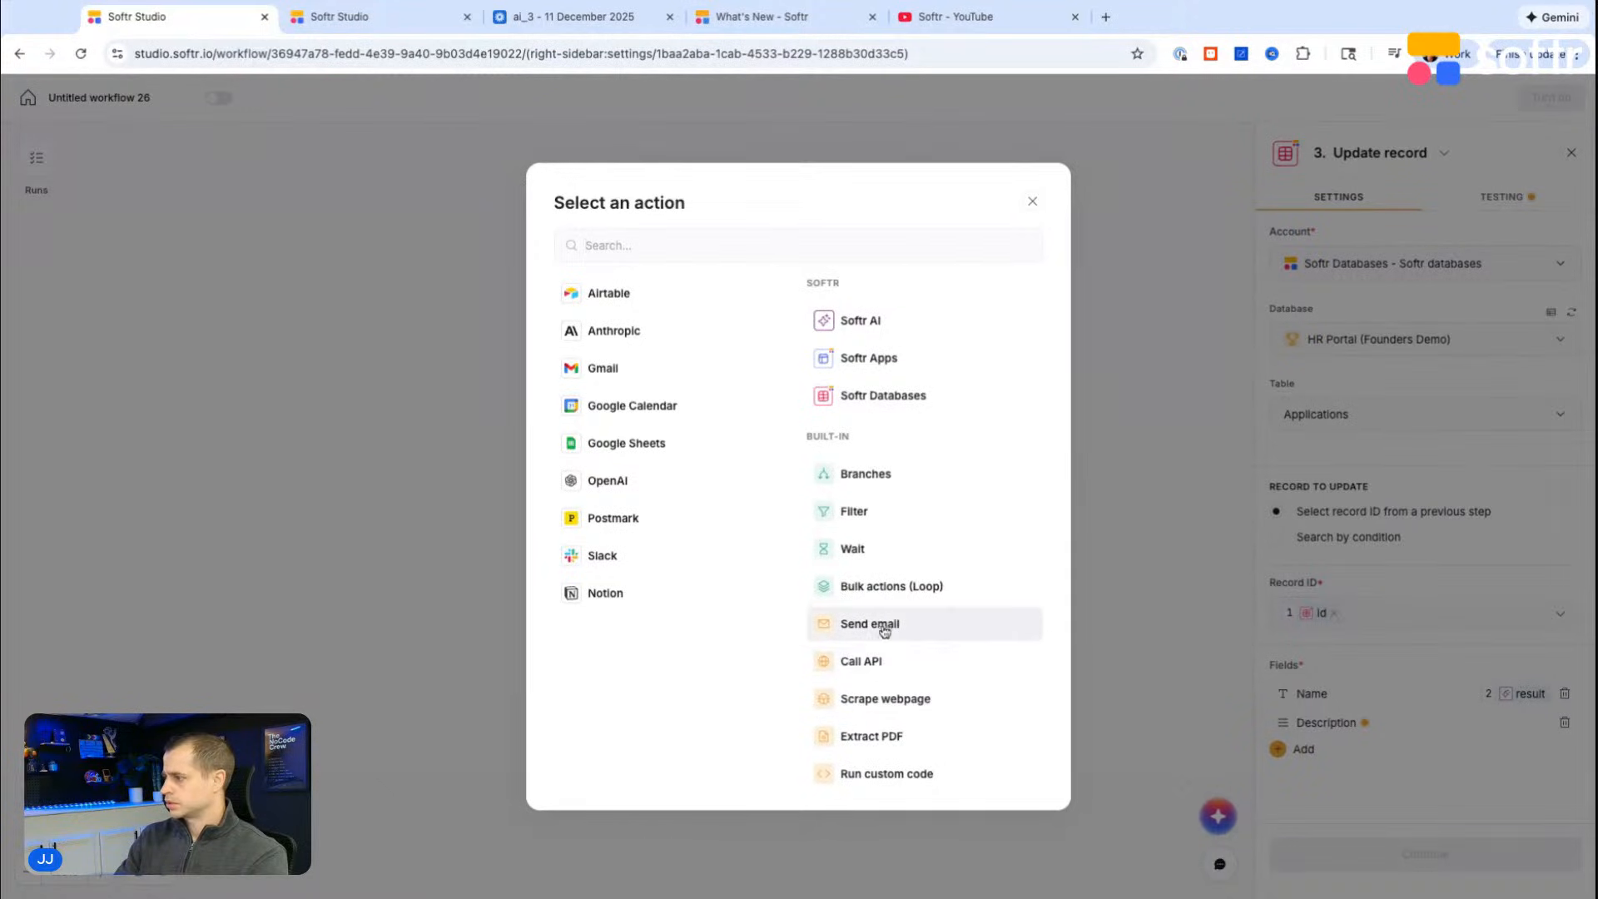
pyautogui.click(1129, 552)
pyautogui.click(770, 472)
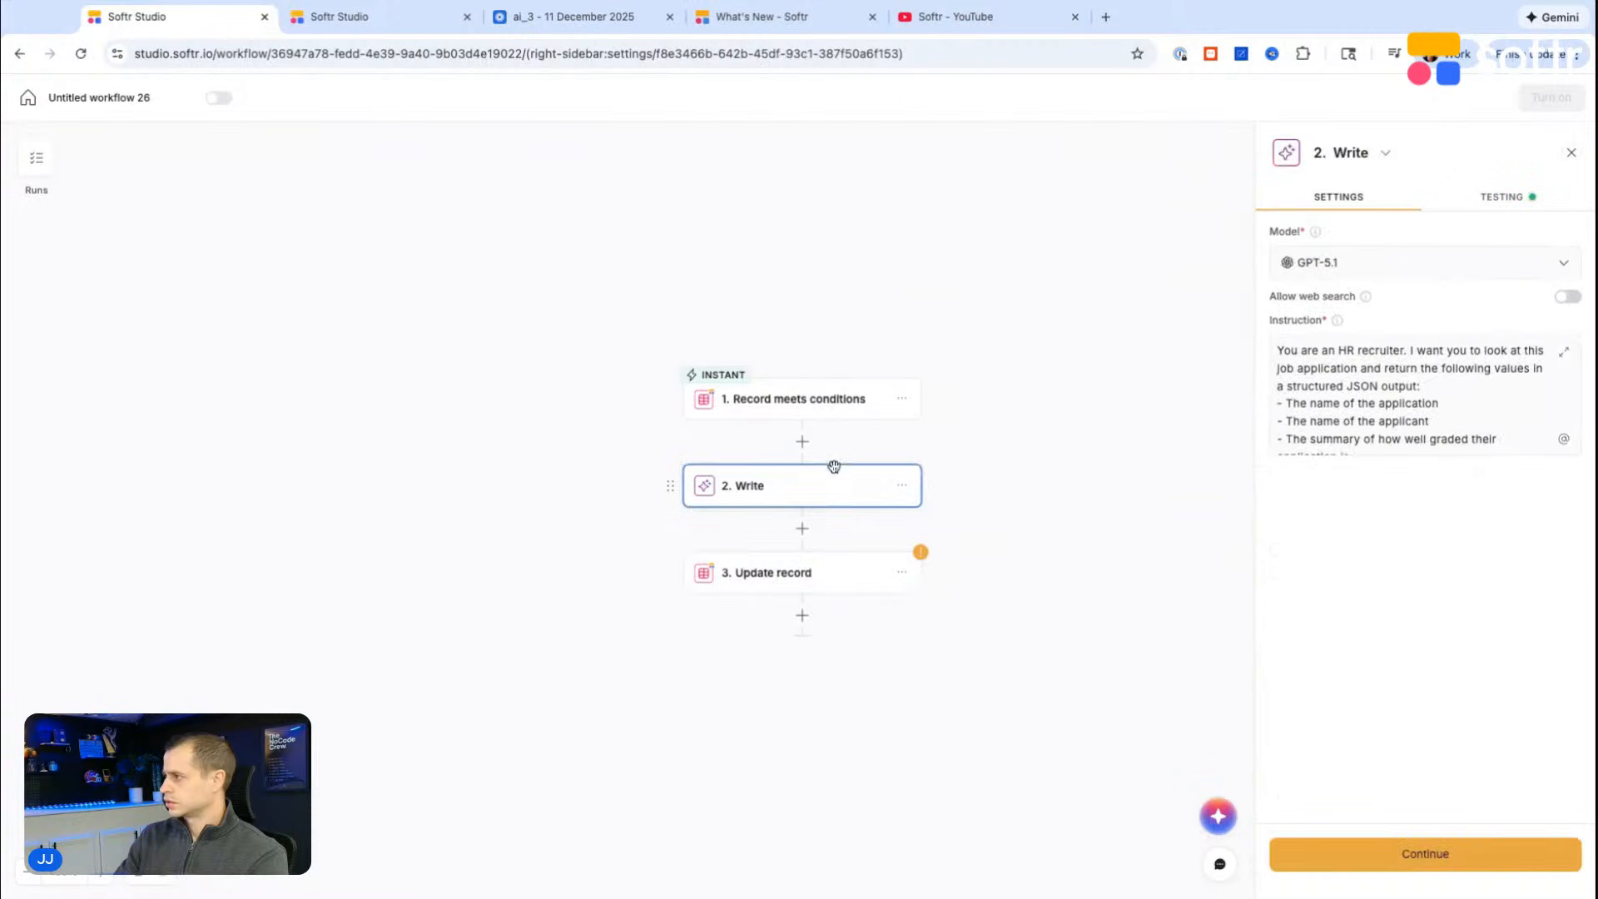
pyautogui.click(1502, 195)
pyautogui.click(1338, 196)
pyautogui.click(802, 530)
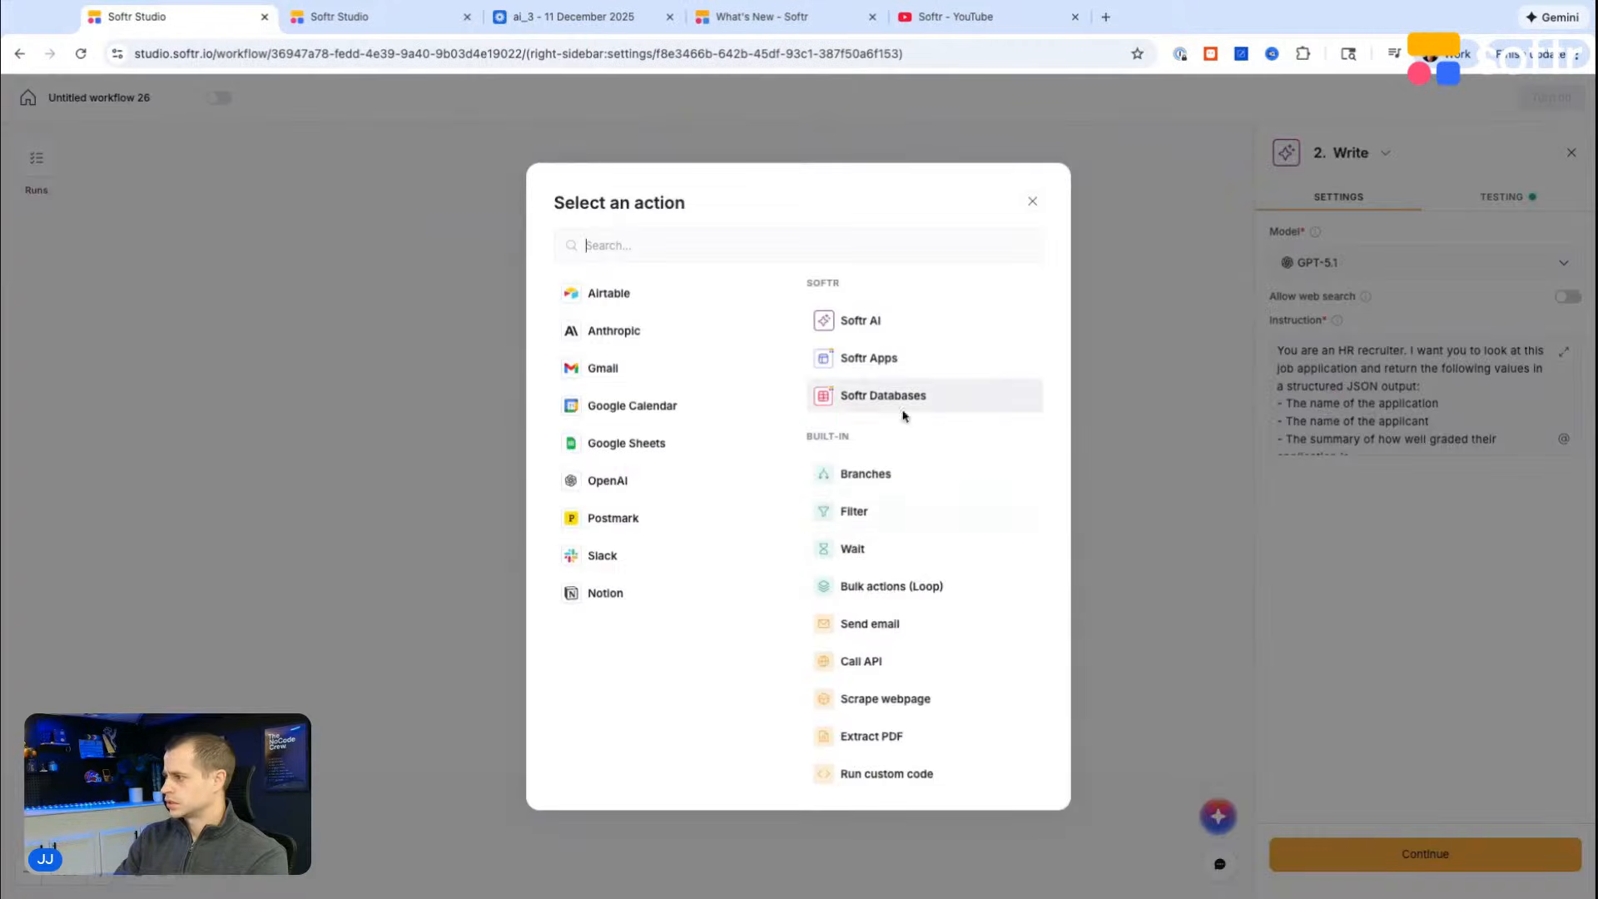
pyautogui.click(876, 662)
pyautogui.scroll(-1, 1399, 498)
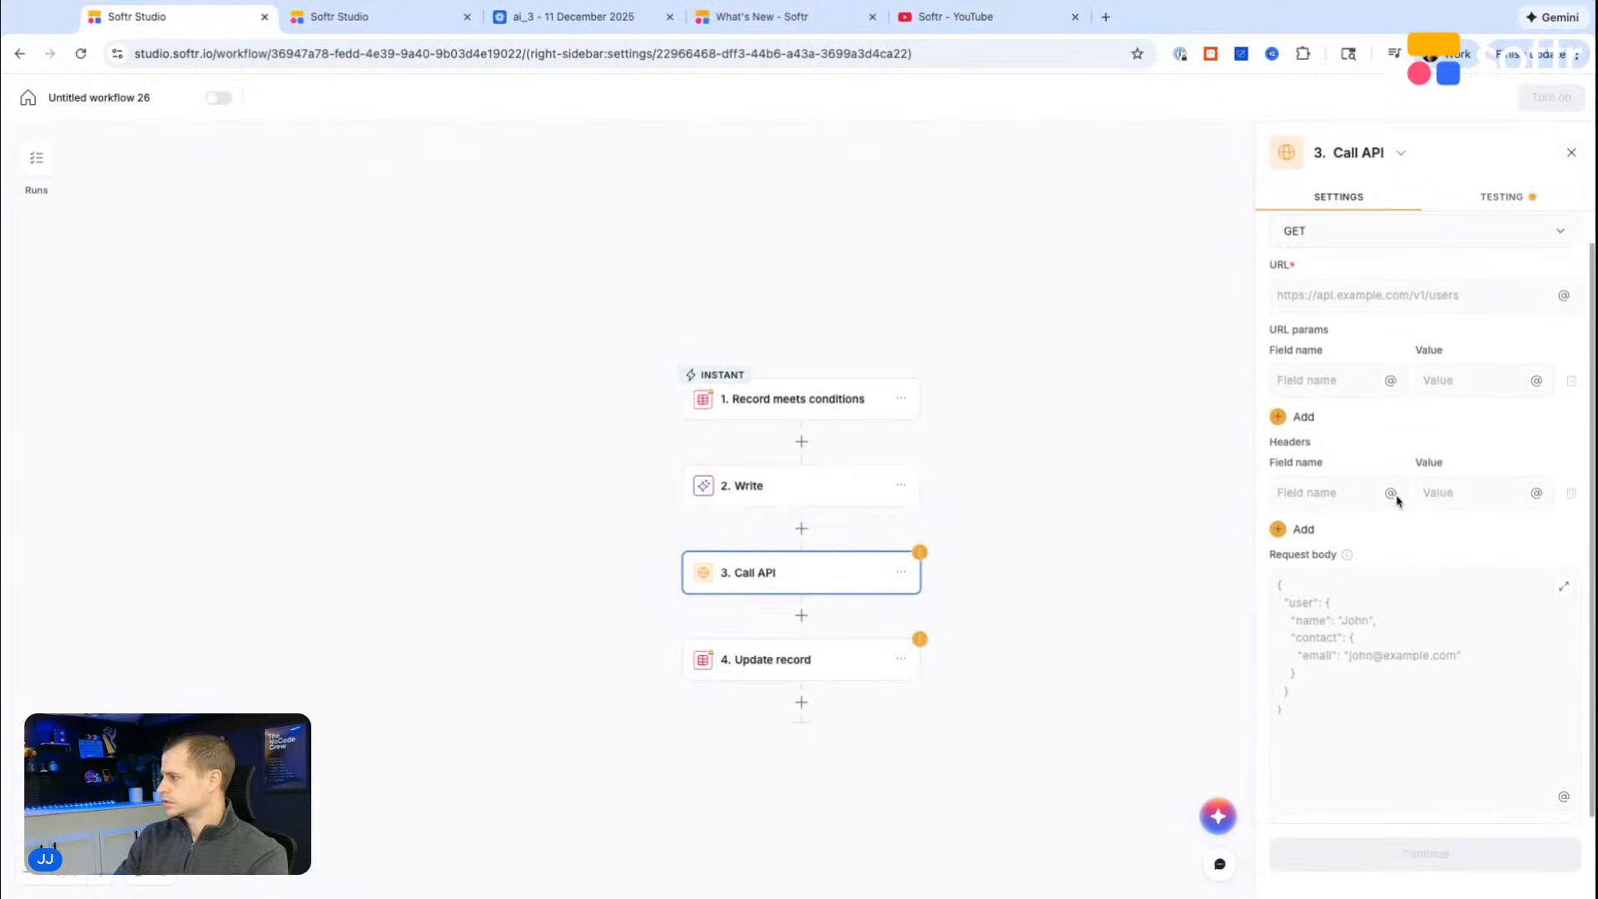
pyautogui.scroll(1, 1398, 498)
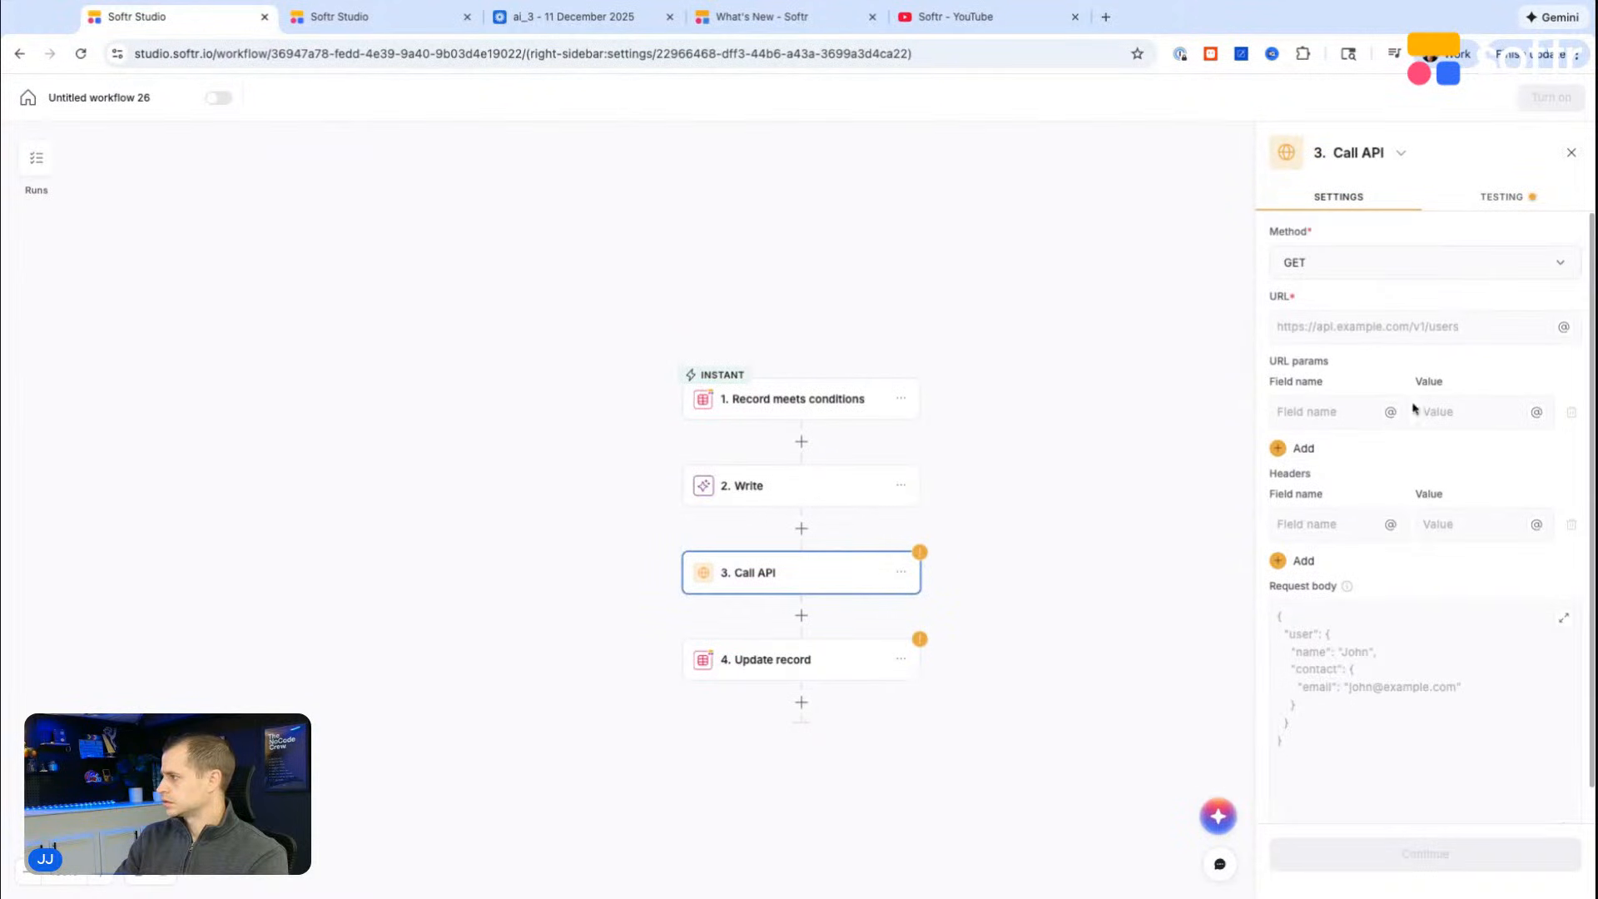
pyautogui.click(1495, 204)
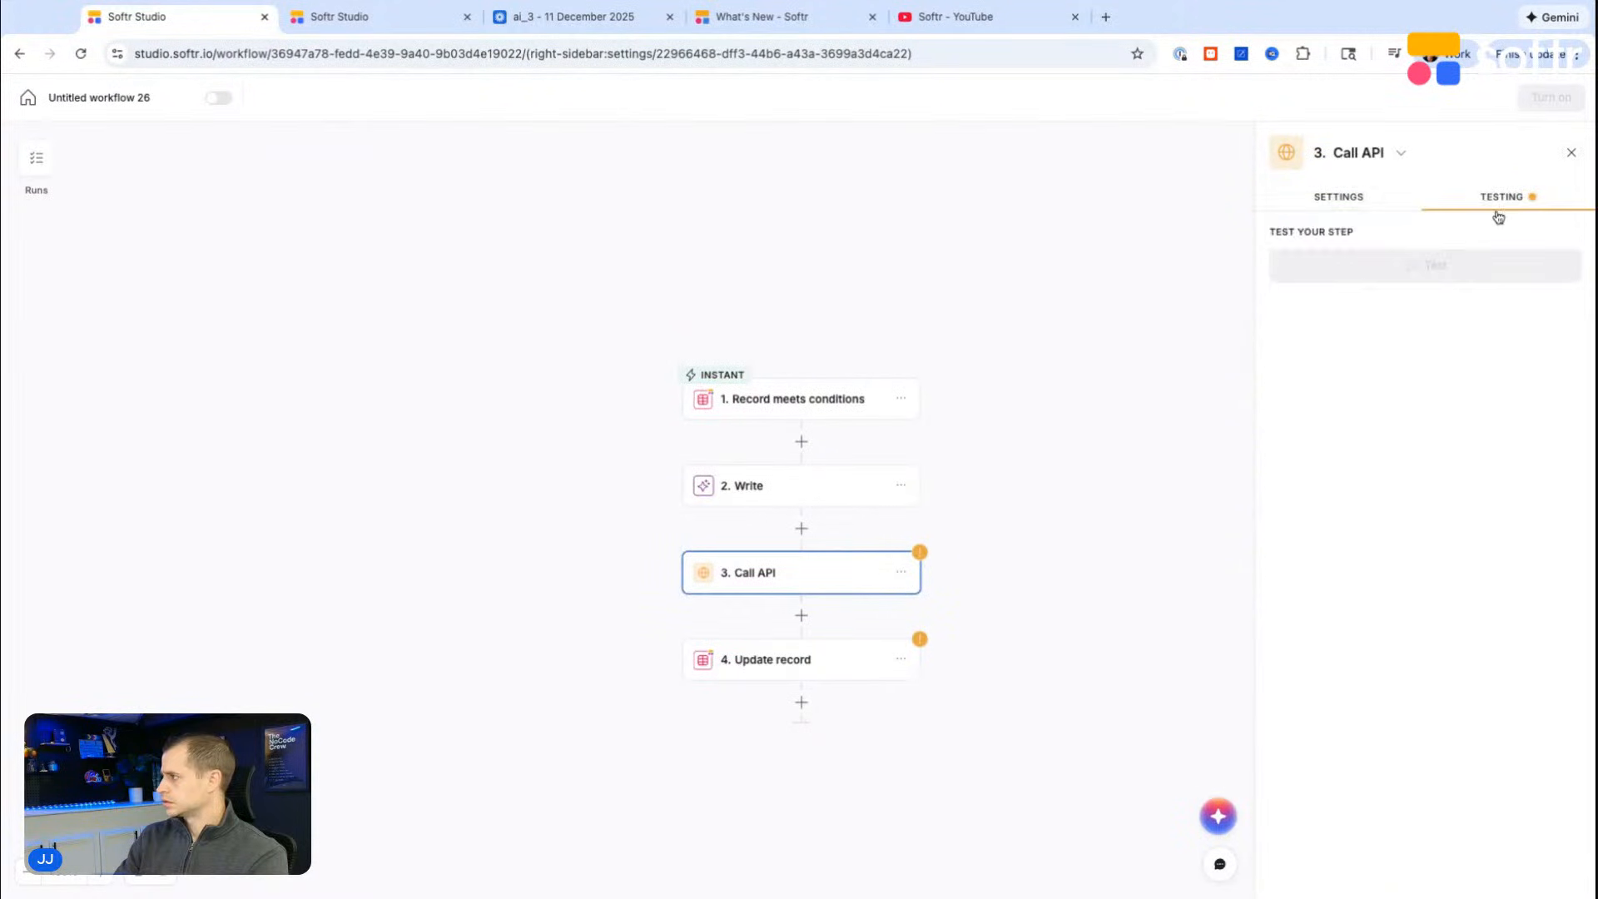
pyautogui.click(900, 572)
pyautogui.click(968, 695)
pyautogui.click(950, 532)
# Step: Compare the Update record step's Name mapping with the JSON structure in the Write step's instruction
pyautogui.click(796, 583)
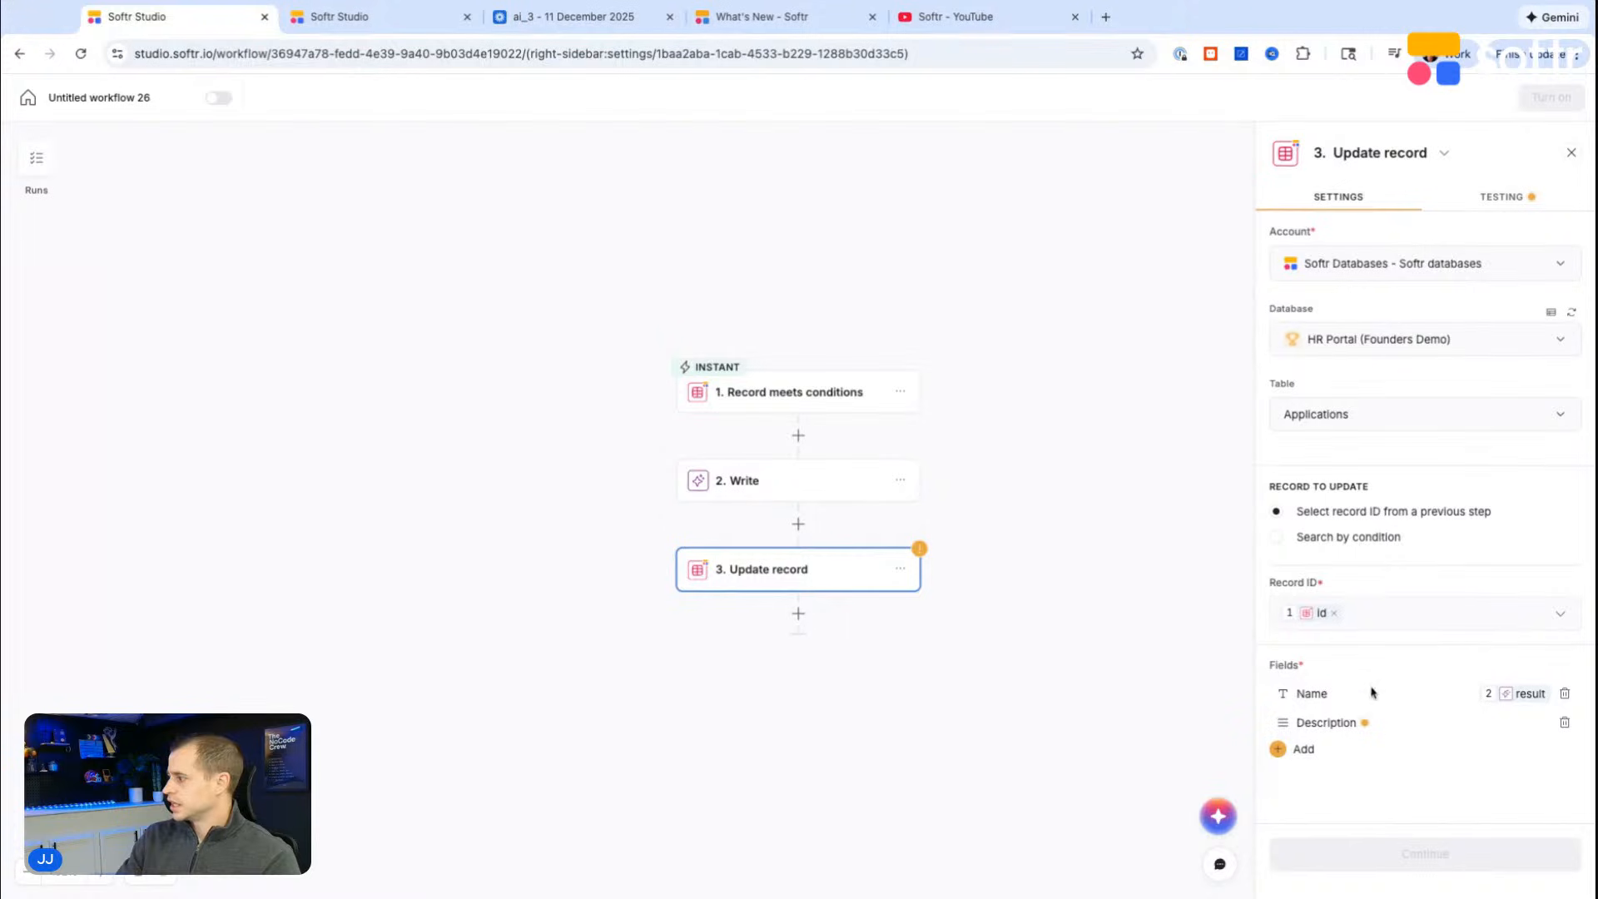
pyautogui.click(1314, 692)
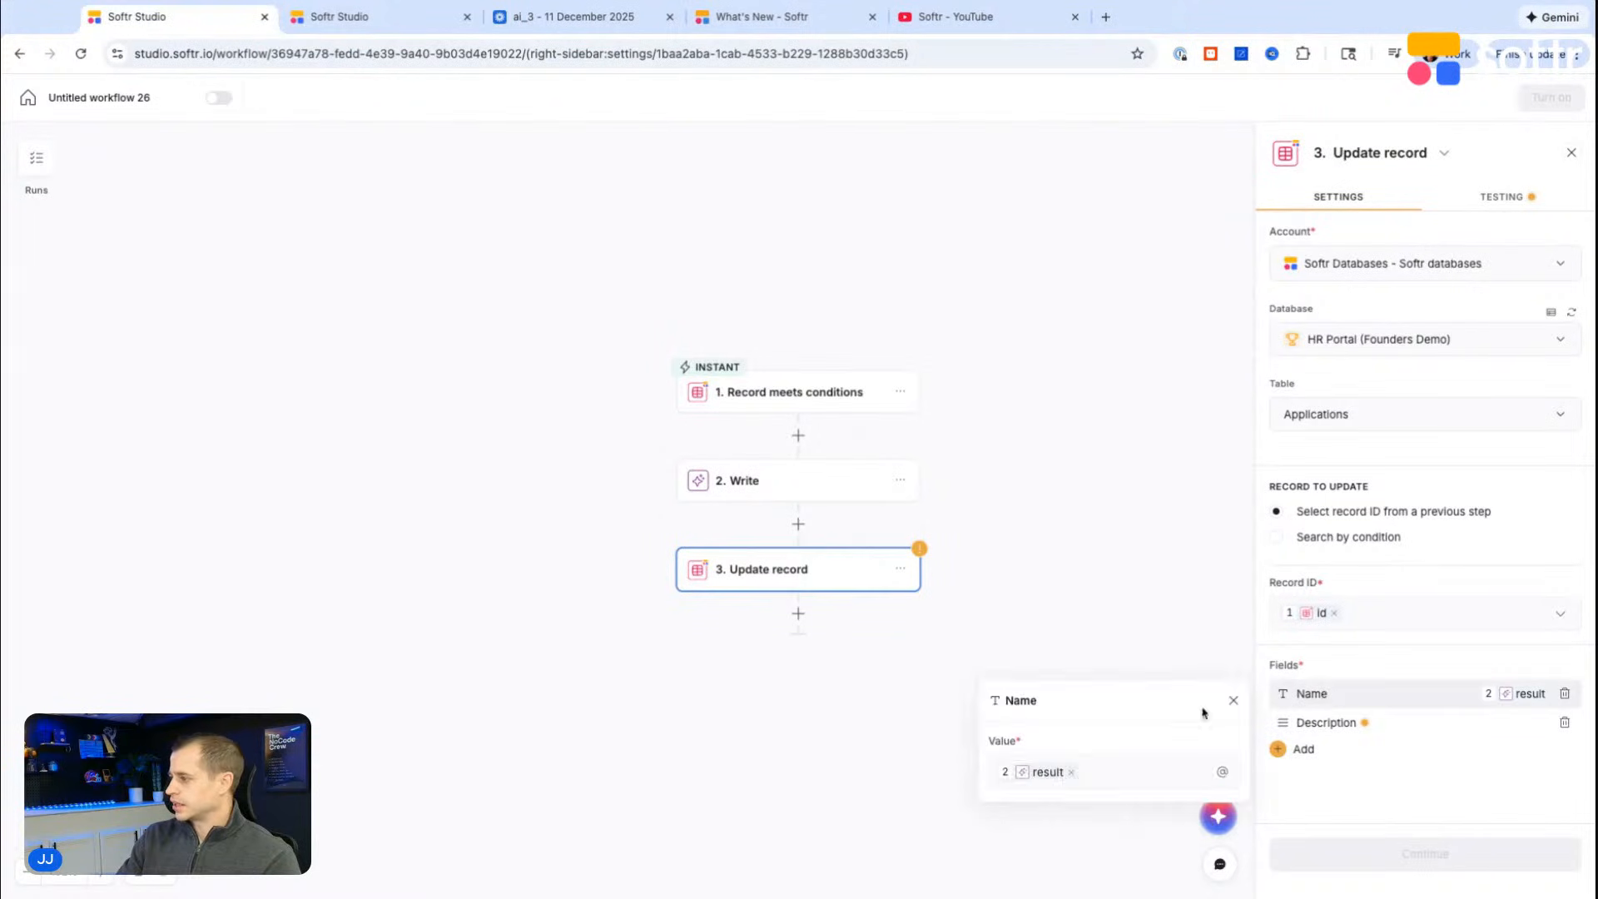
pyautogui.click(771, 491)
pyautogui.scroll(-10, 1416, 355)
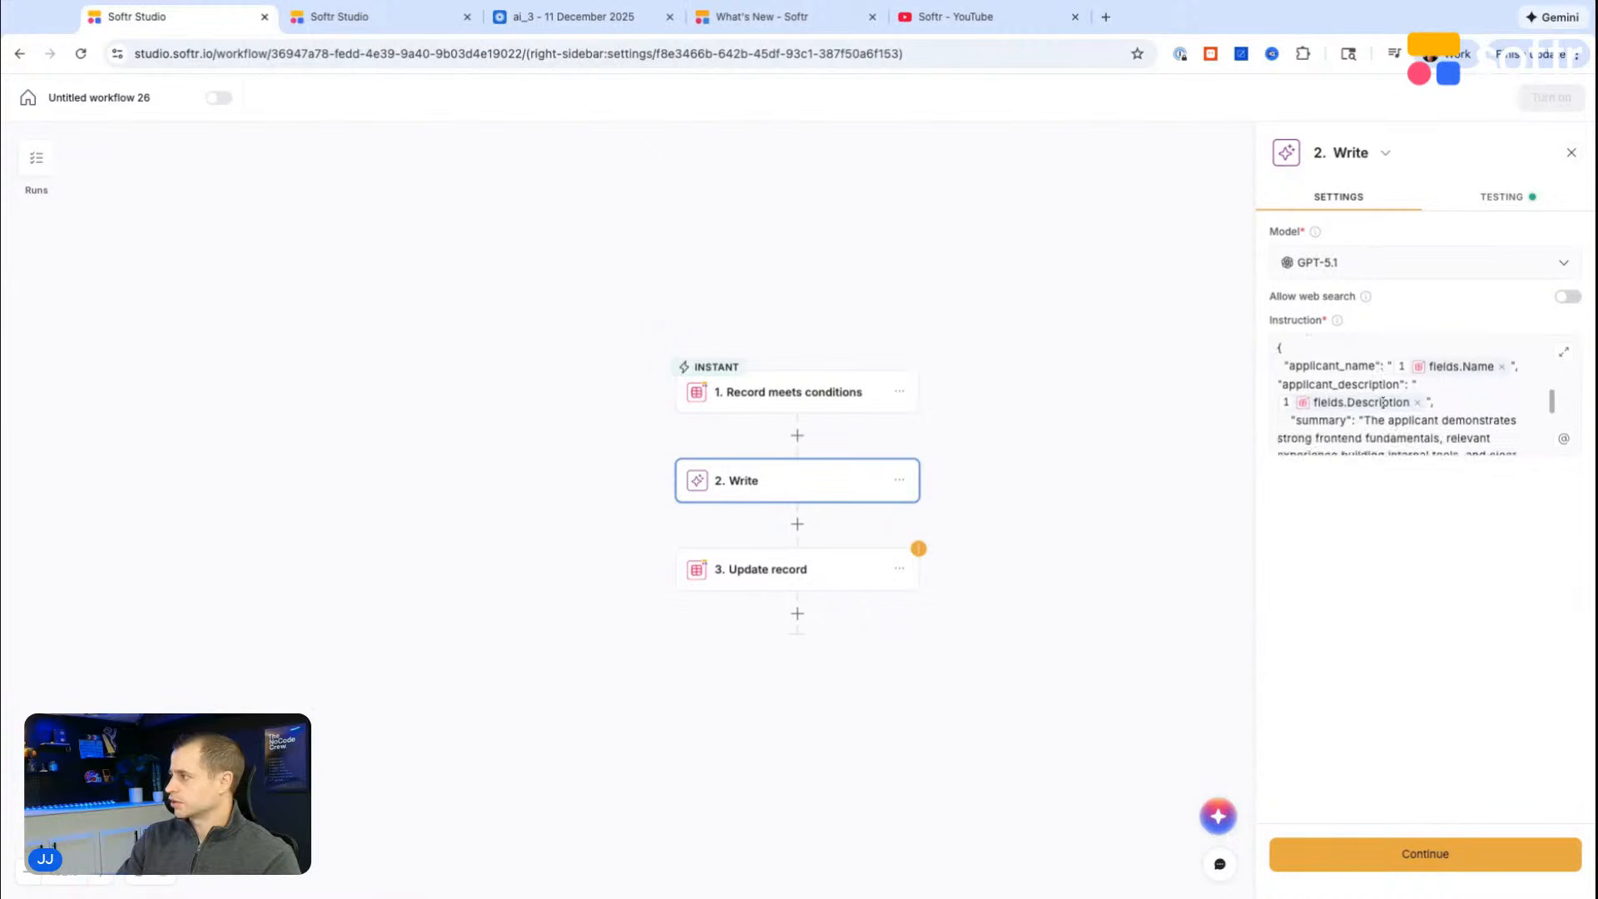
pyautogui.click(736, 569)
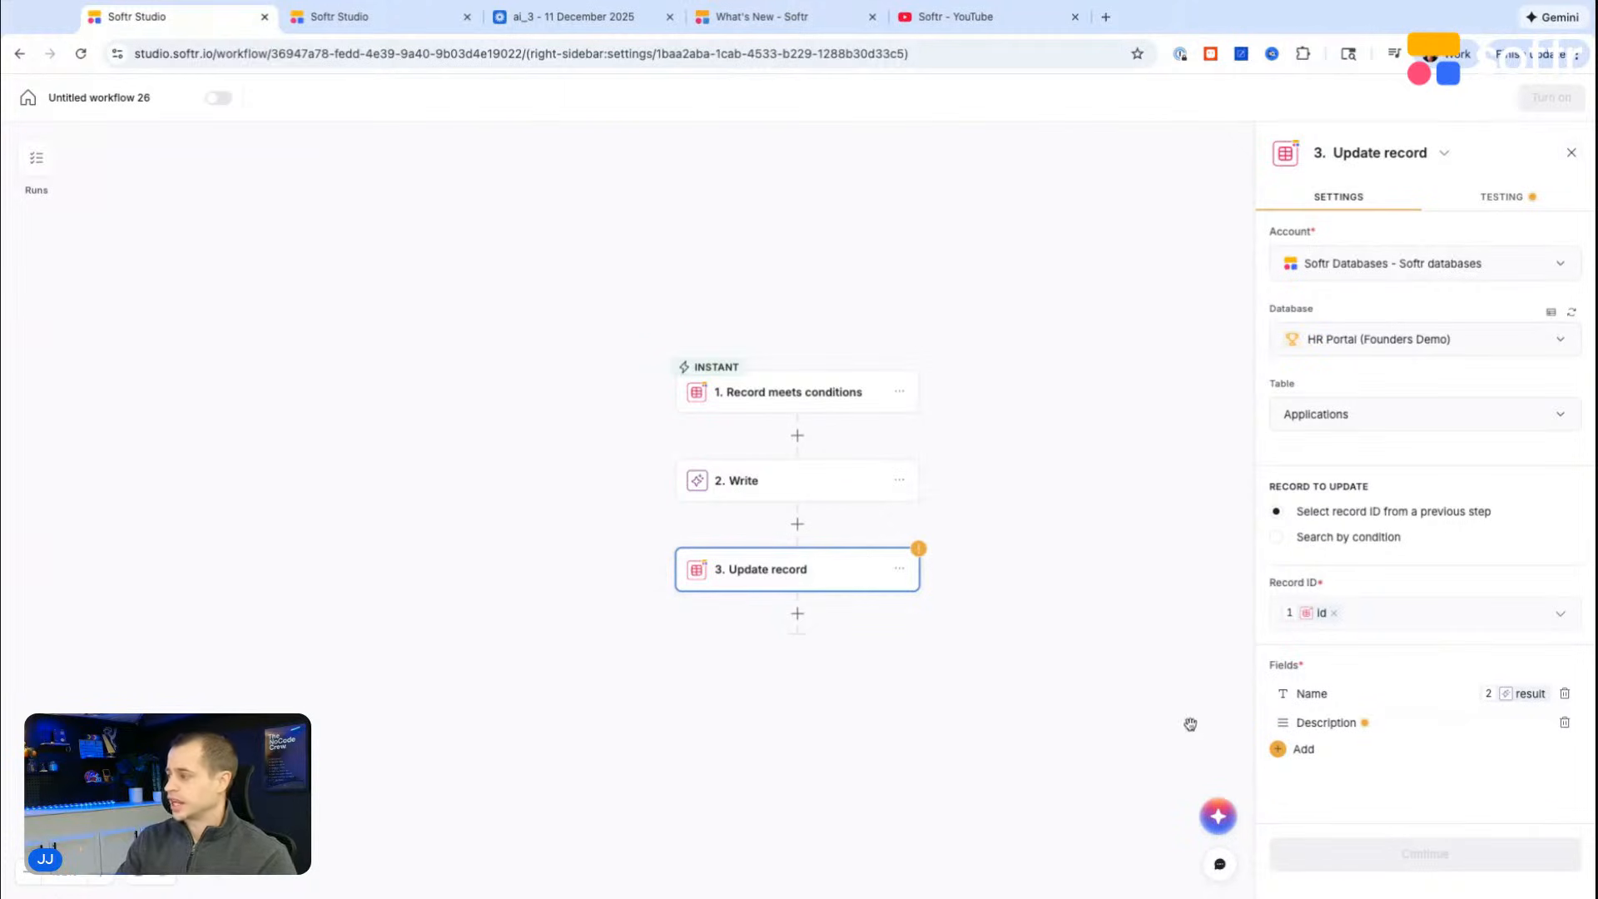
pyautogui.click(765, 487)
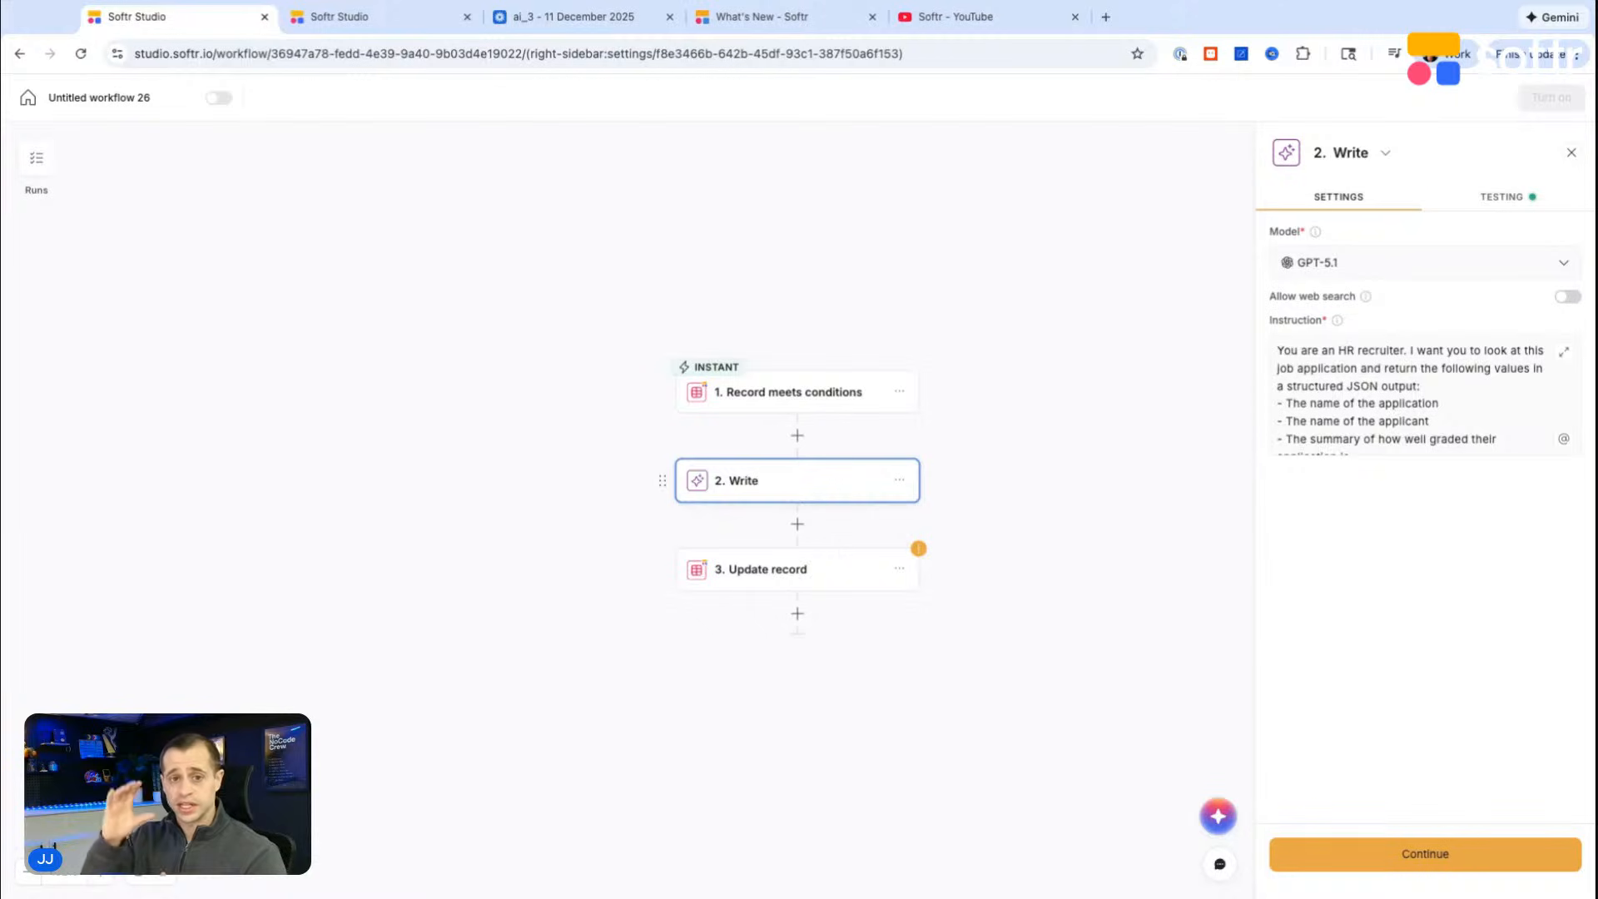
pyautogui.click(709, 585)
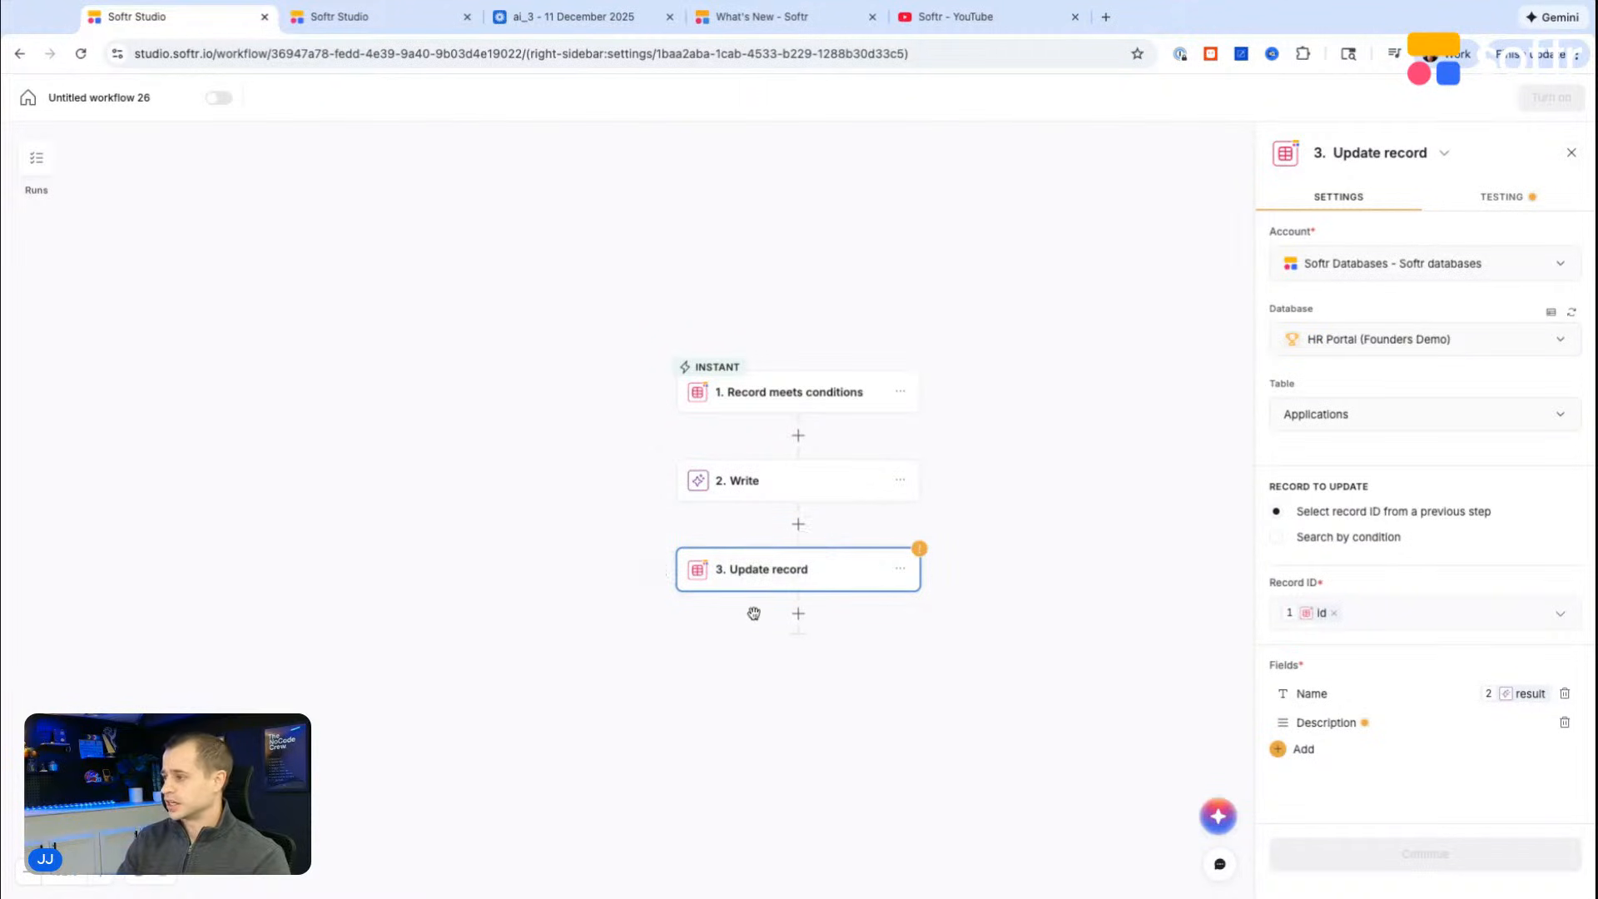
pyautogui.scroll(-2, 753, 606)
pyautogui.hscroll(1, 756, 604)
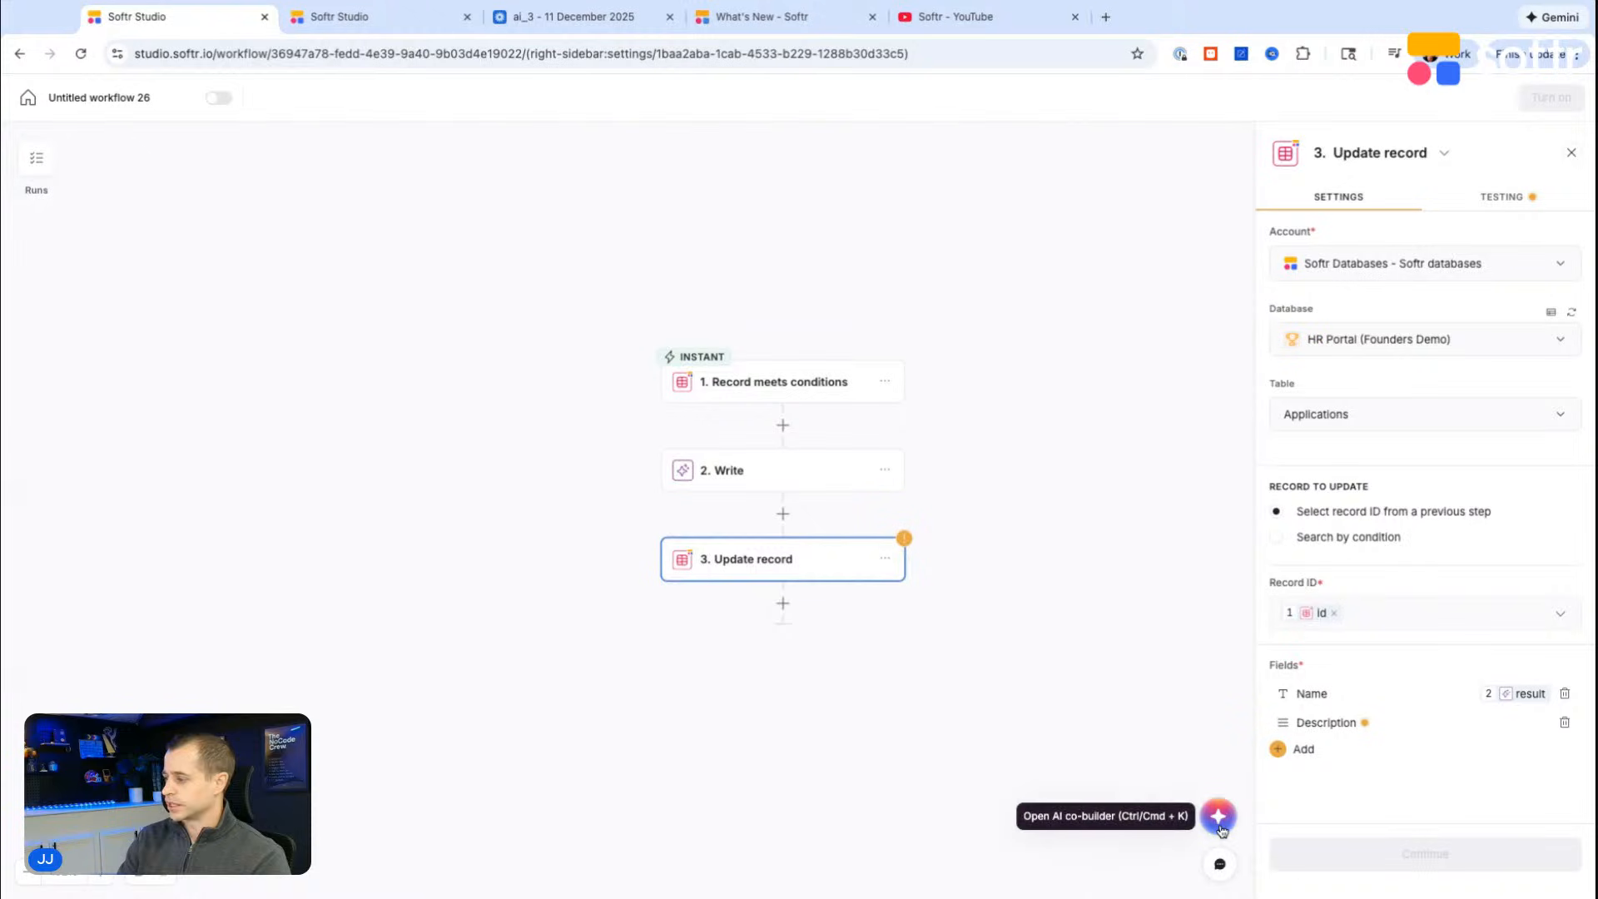
# Step: Open the AI co-builder for the workflow
pyautogui.click(1219, 820)
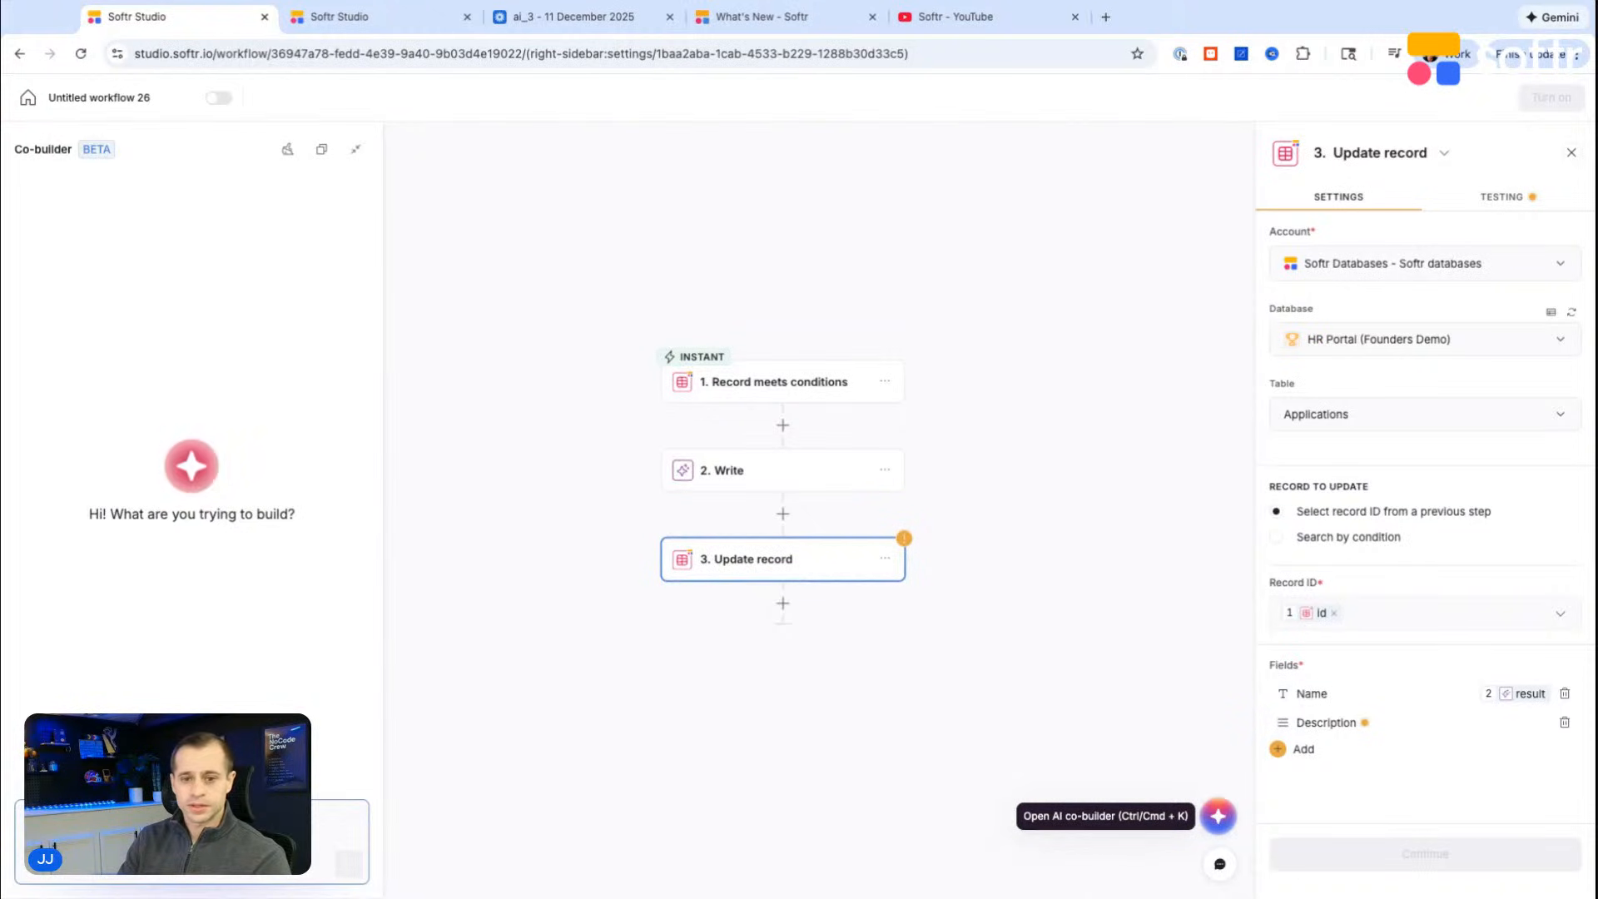
pyautogui.scroll(-2, 1084, 732)
pyautogui.scroll(1, 691, 696)
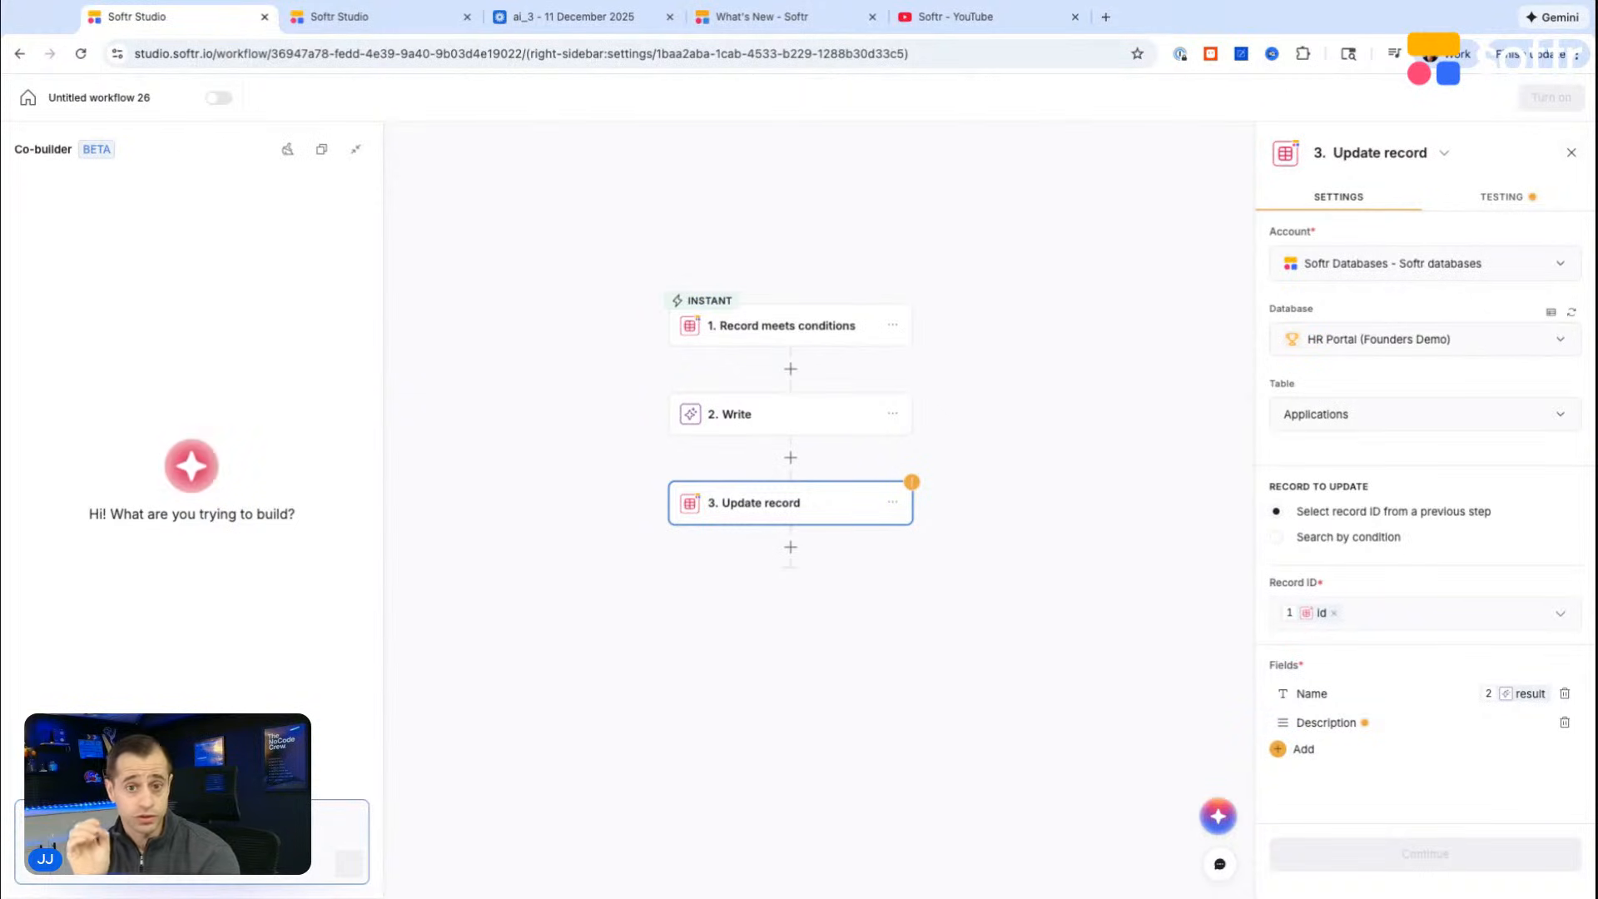
# Step: Switch to the Softr YouTube channel and browse its latest videos
pyautogui.click(957, 17)
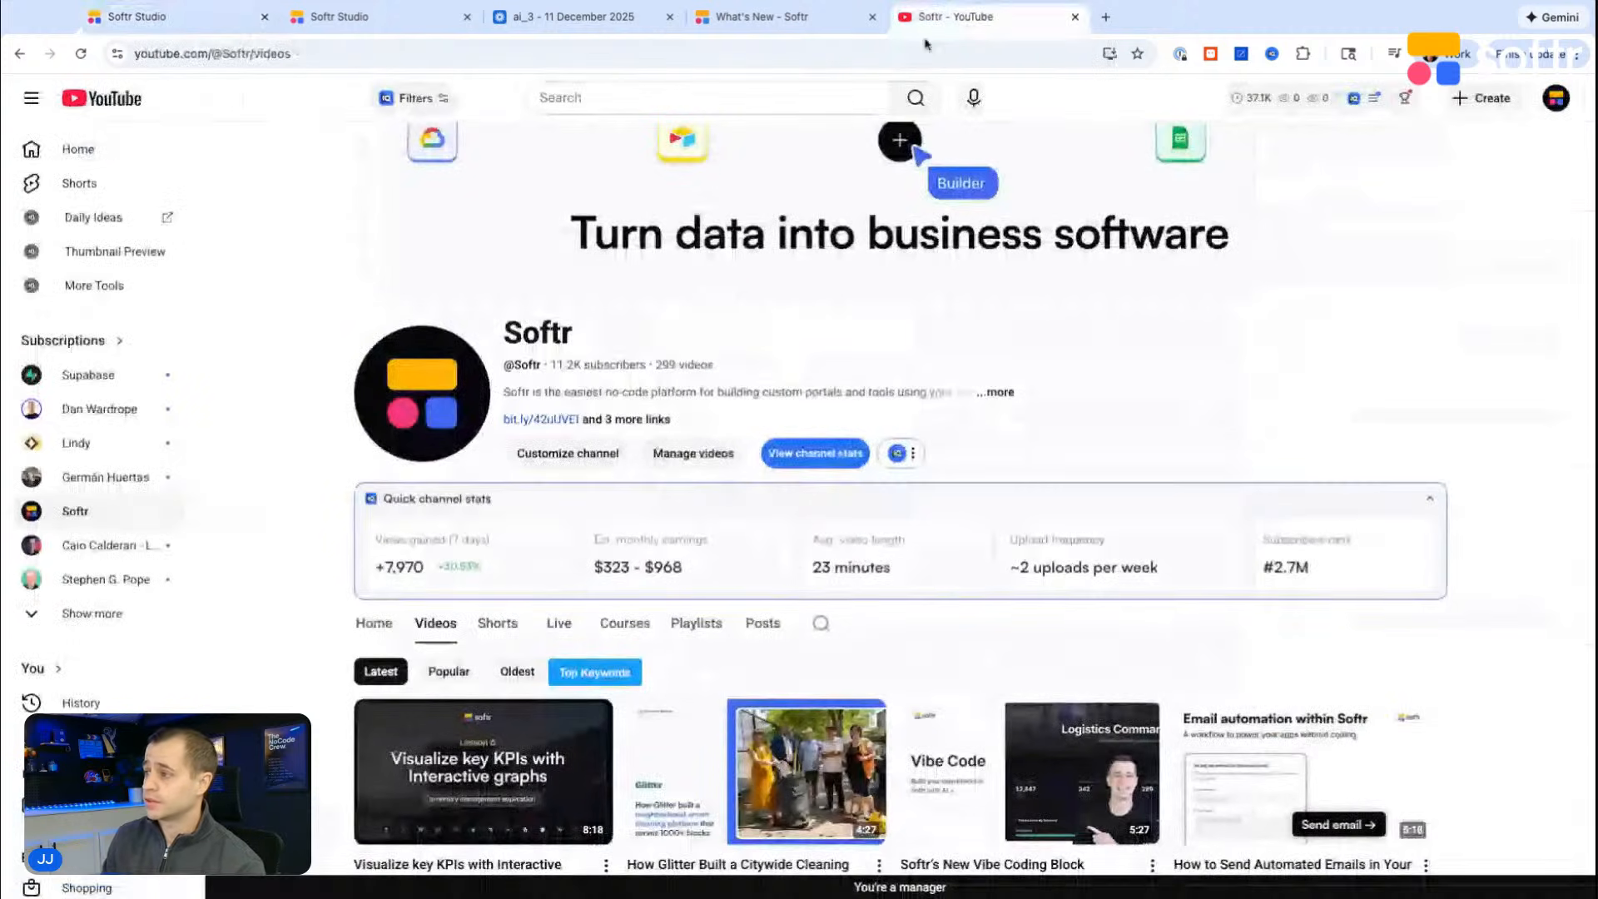
pyautogui.scroll(-4, 676, 402)
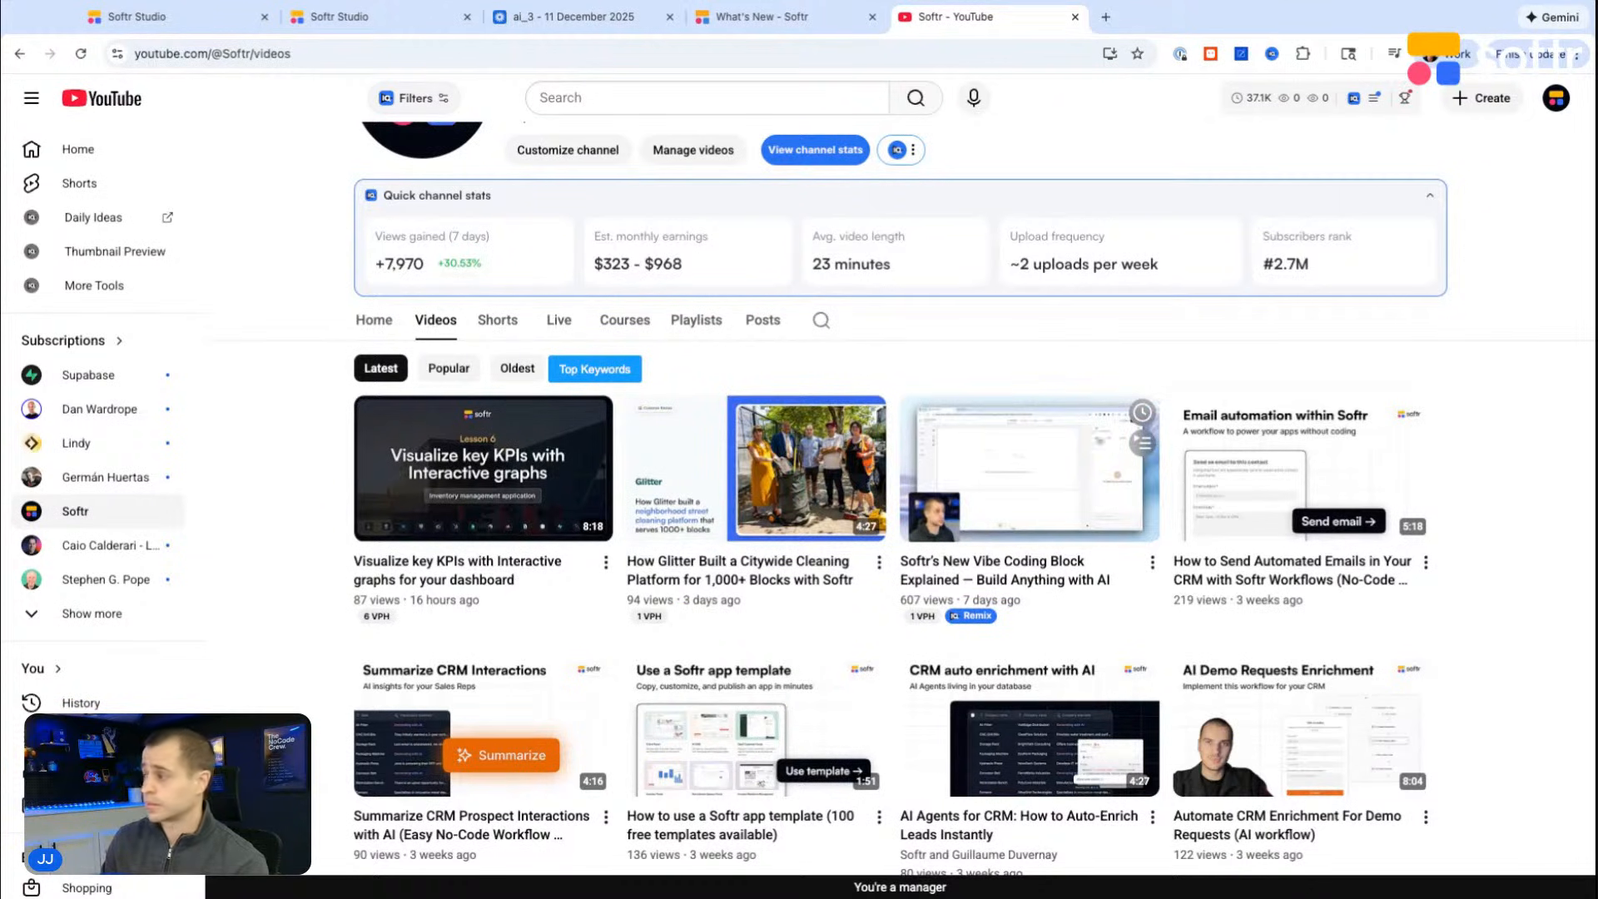
pyautogui.scroll(-2, 974, 412)
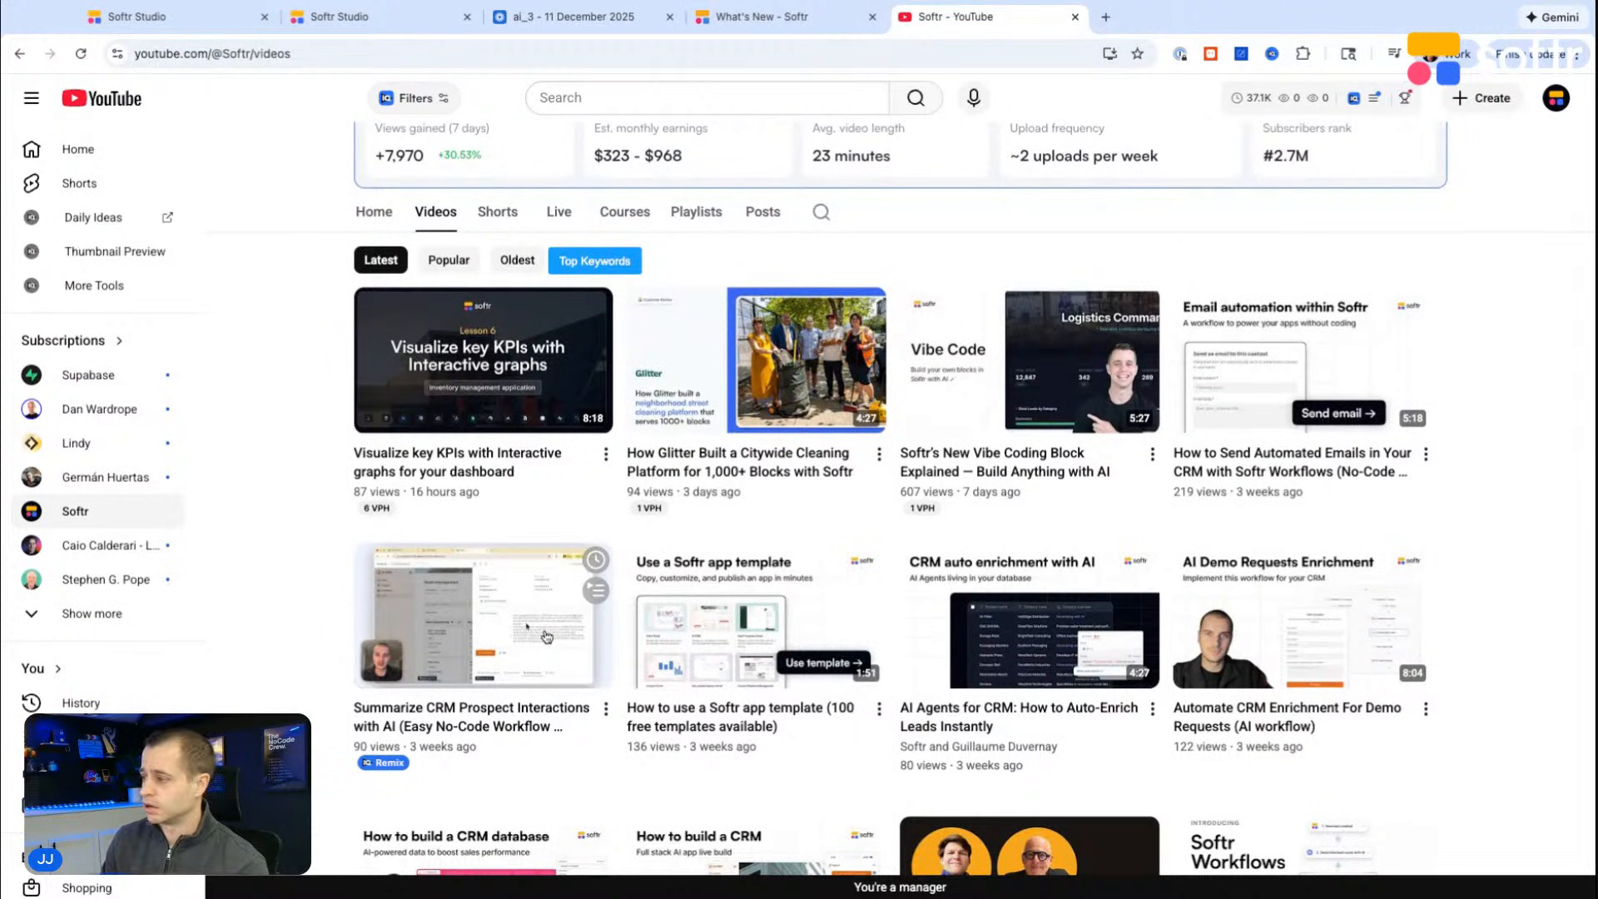
pyautogui.scroll(-1, 523, 624)
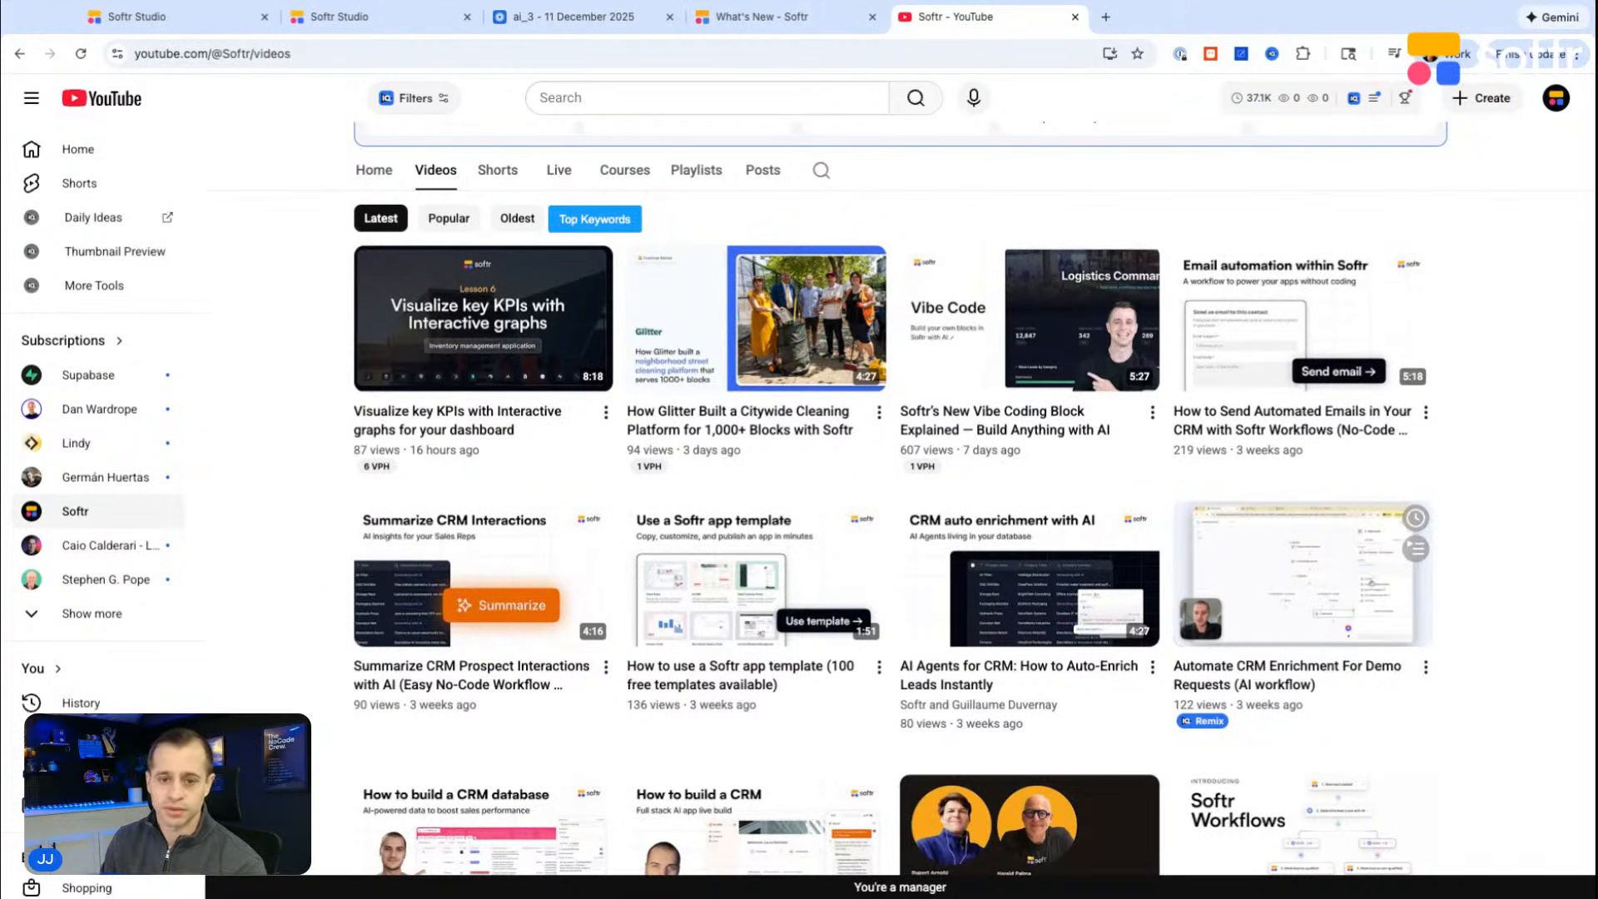
pyautogui.scroll(5, 978, 262)
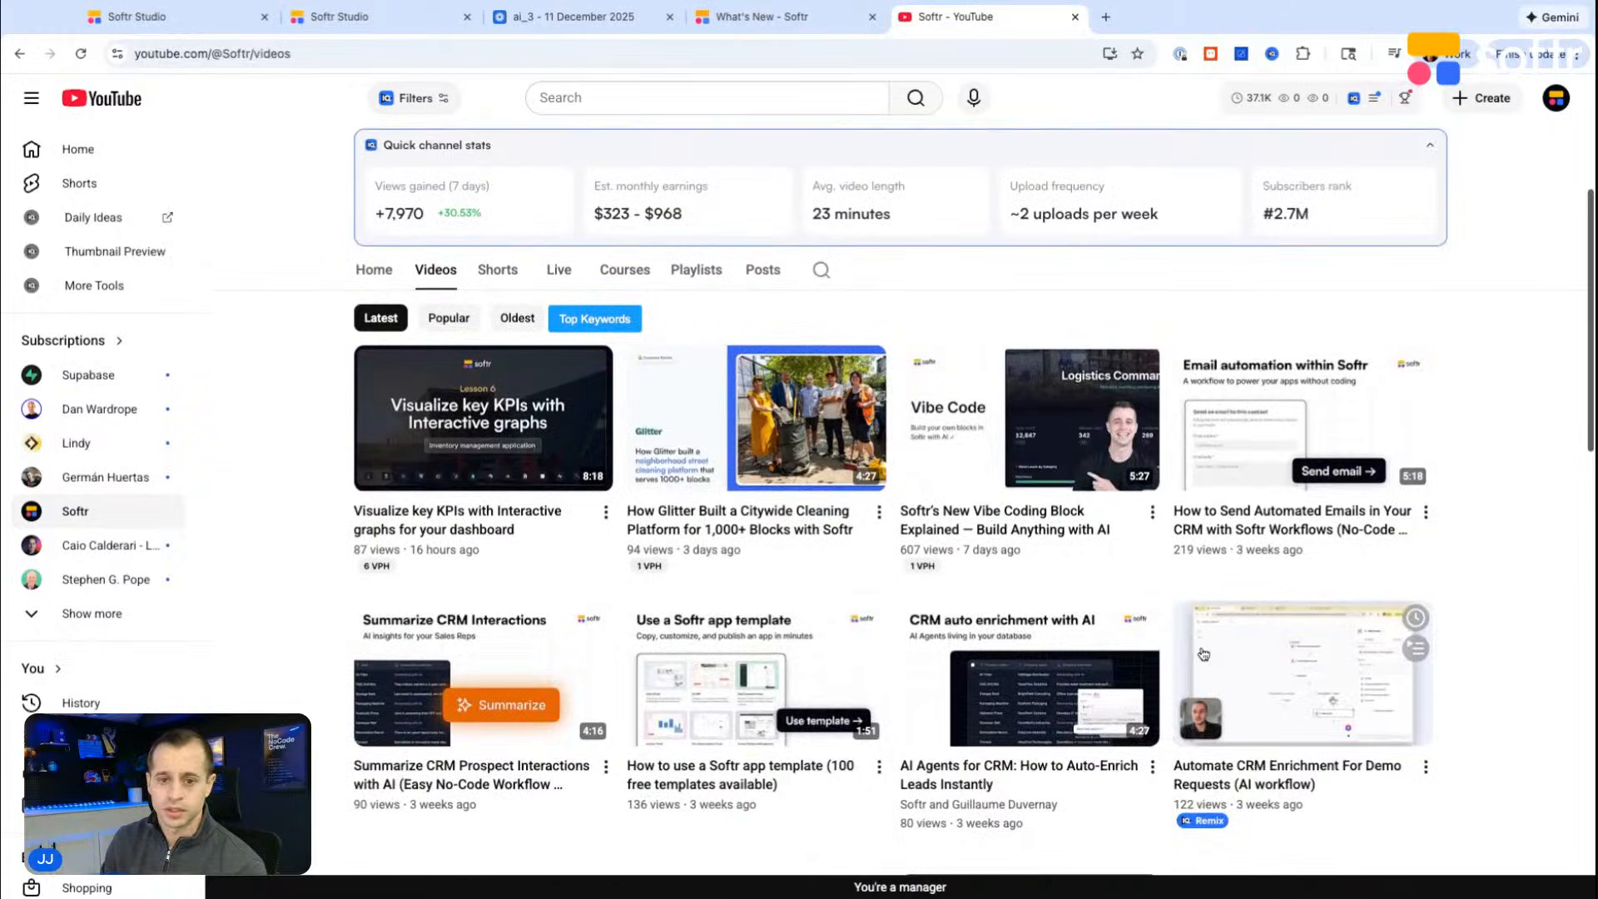
# Step: Return to the Softr workflow and examine which Record meets conditions data can be inserted into the Update record step's Name field
pyautogui.click(166, 17)
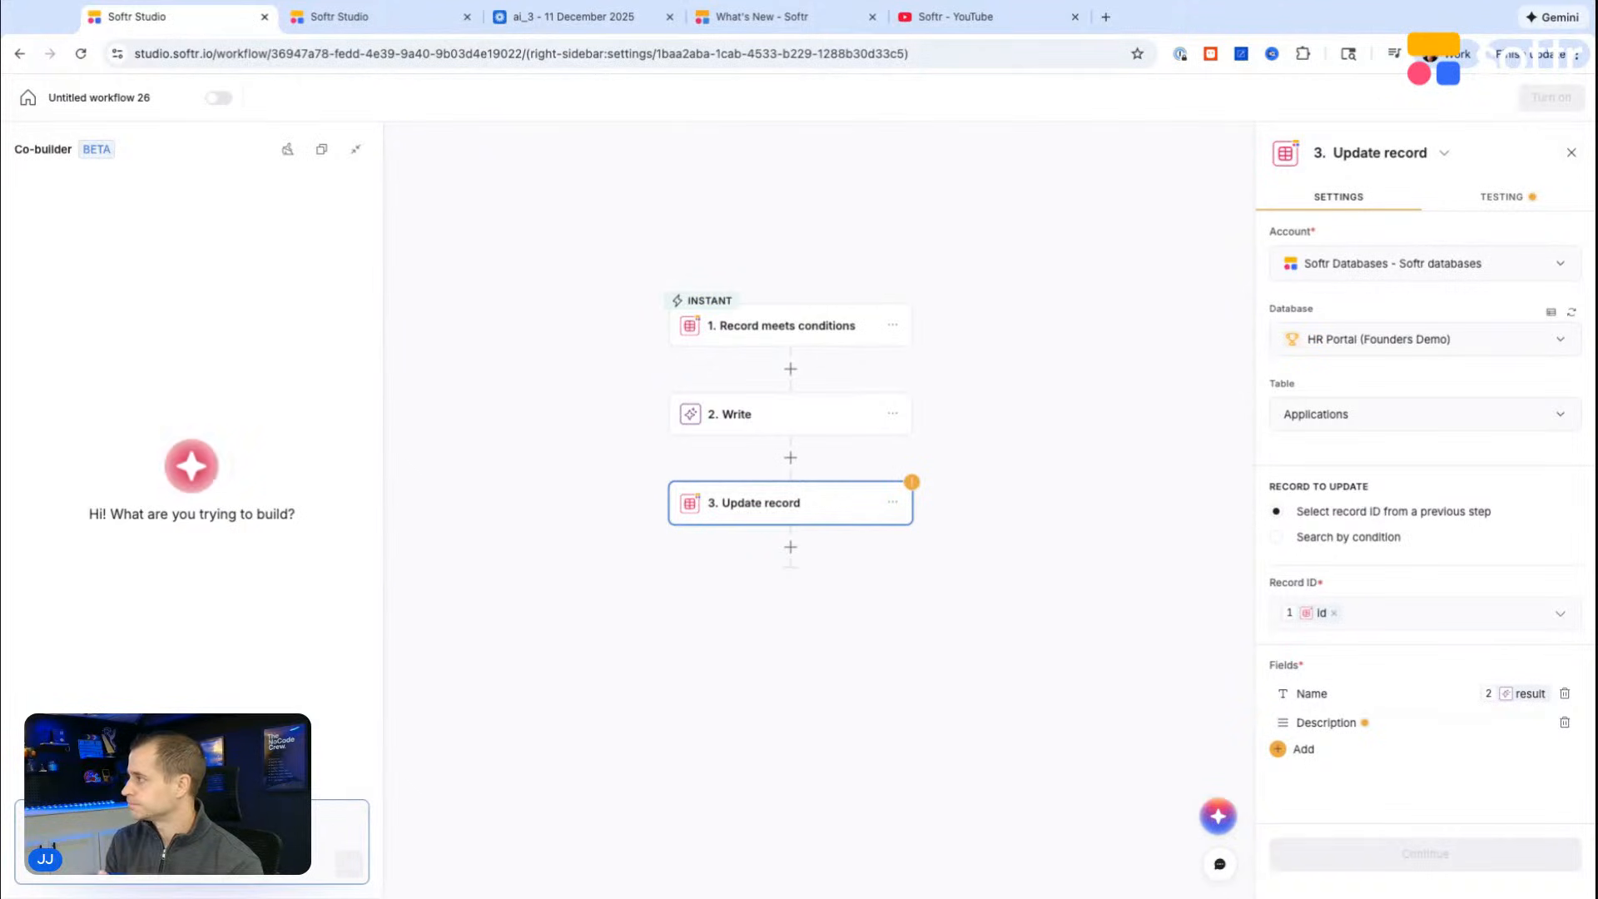
pyautogui.click(806, 505)
pyautogui.click(1384, 693)
pyautogui.click(1225, 772)
pyautogui.click(1120, 695)
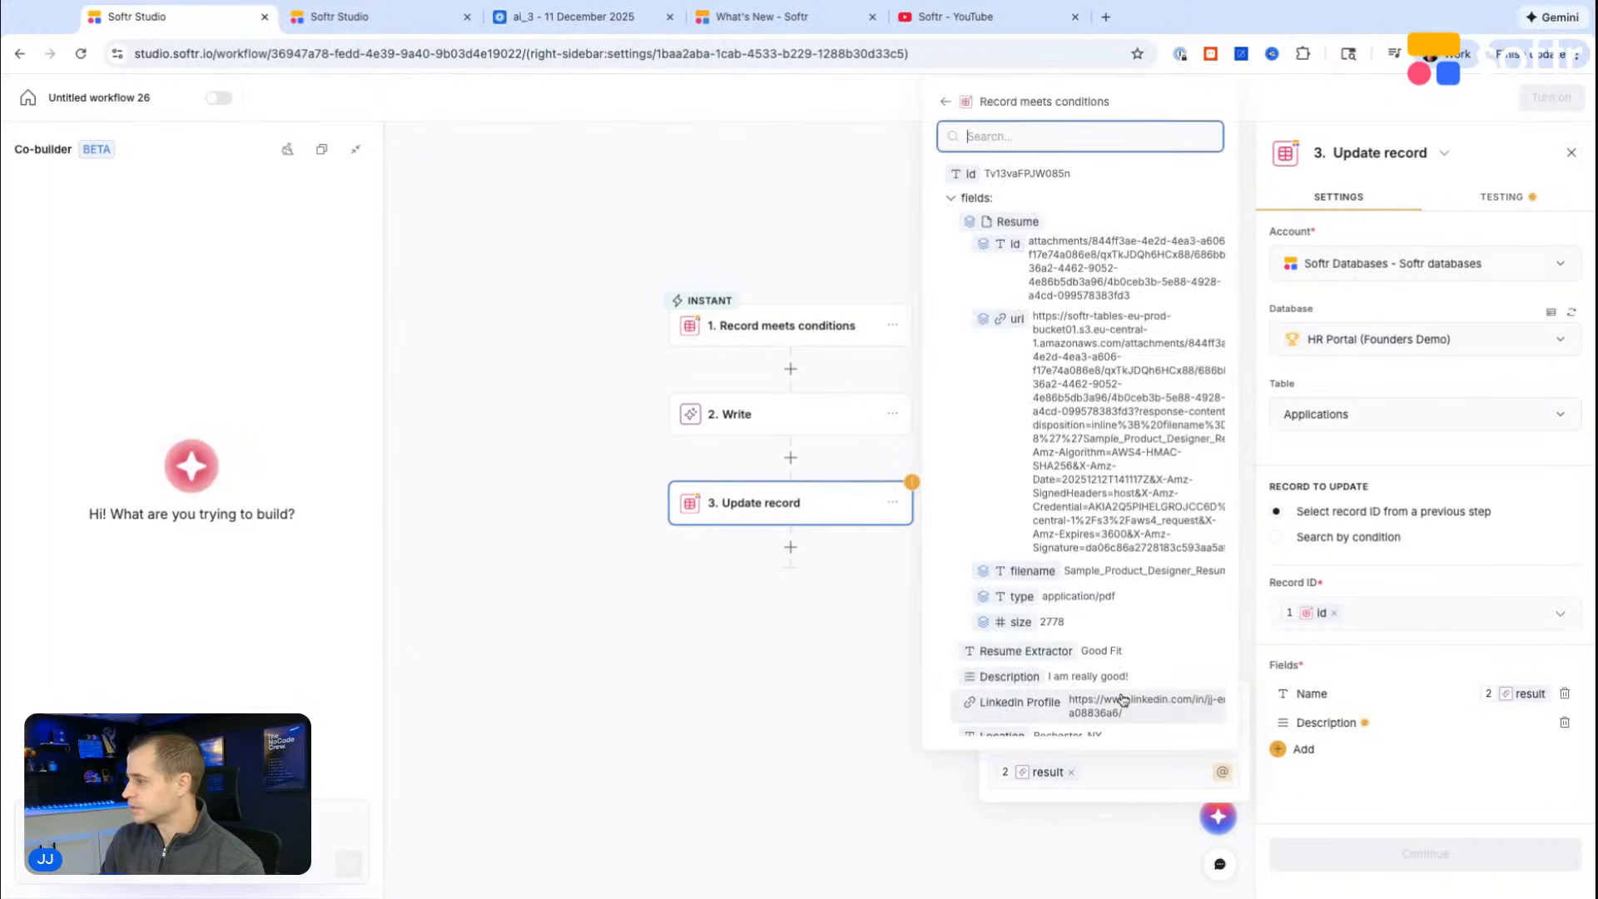
pyautogui.click(944, 102)
pyautogui.click(738, 658)
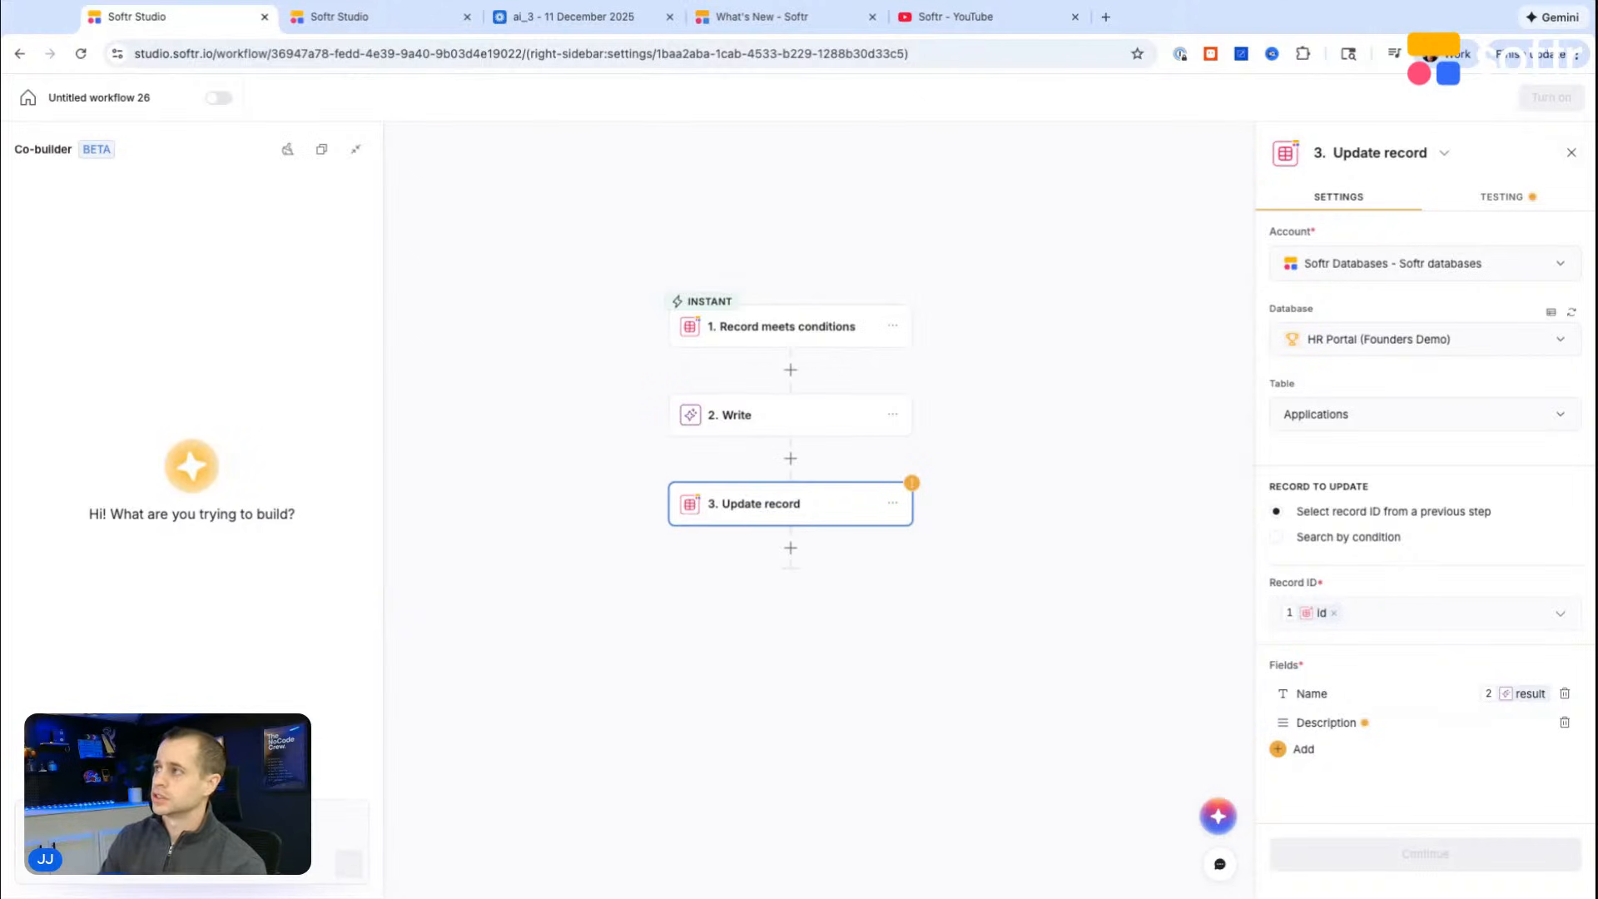
# Step: Switch to the Loom recording and watch the Project Cost Calculator demo
pyautogui.click(575, 17)
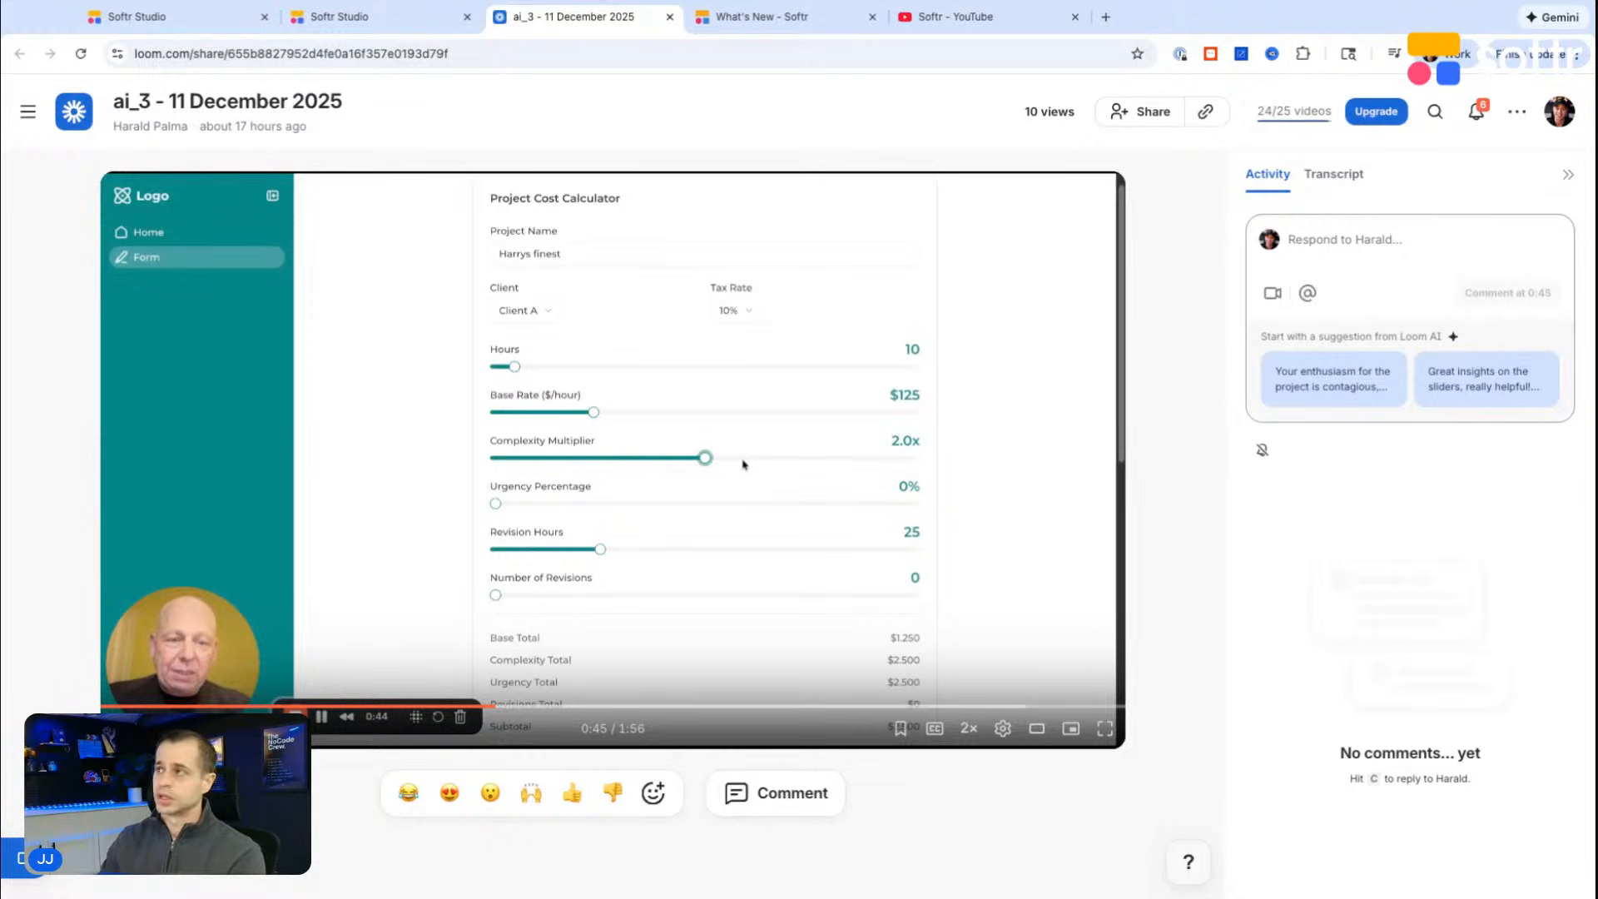
# Step: Create a new database from the Softr databases dashboard and name it DB Calculator
pyautogui.click(388, 18)
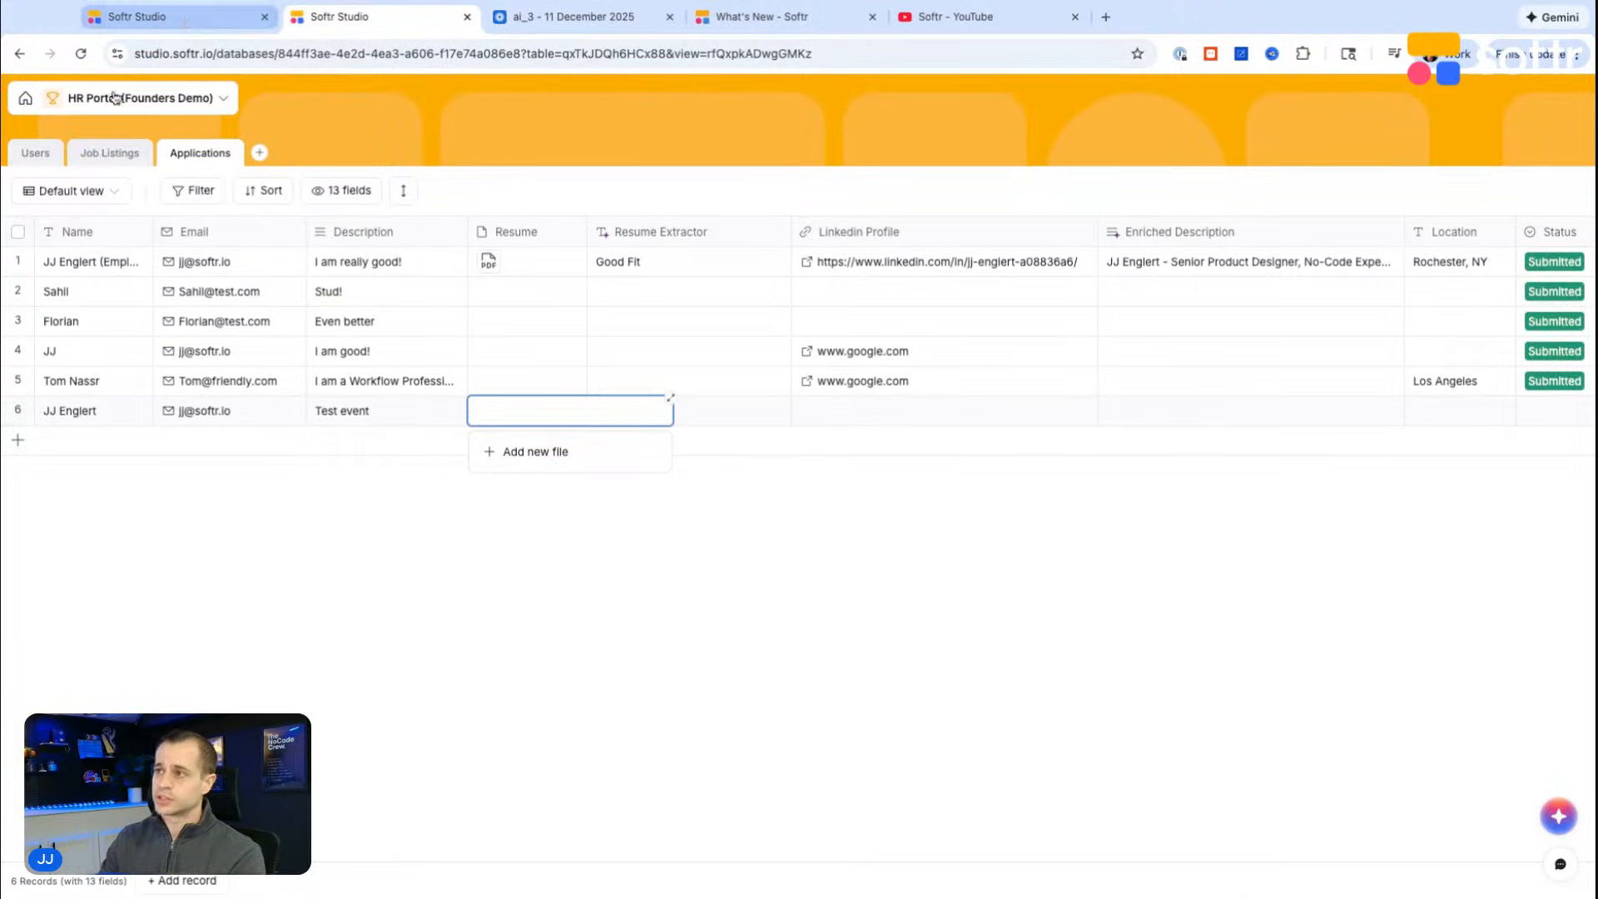
pyautogui.click(25, 98)
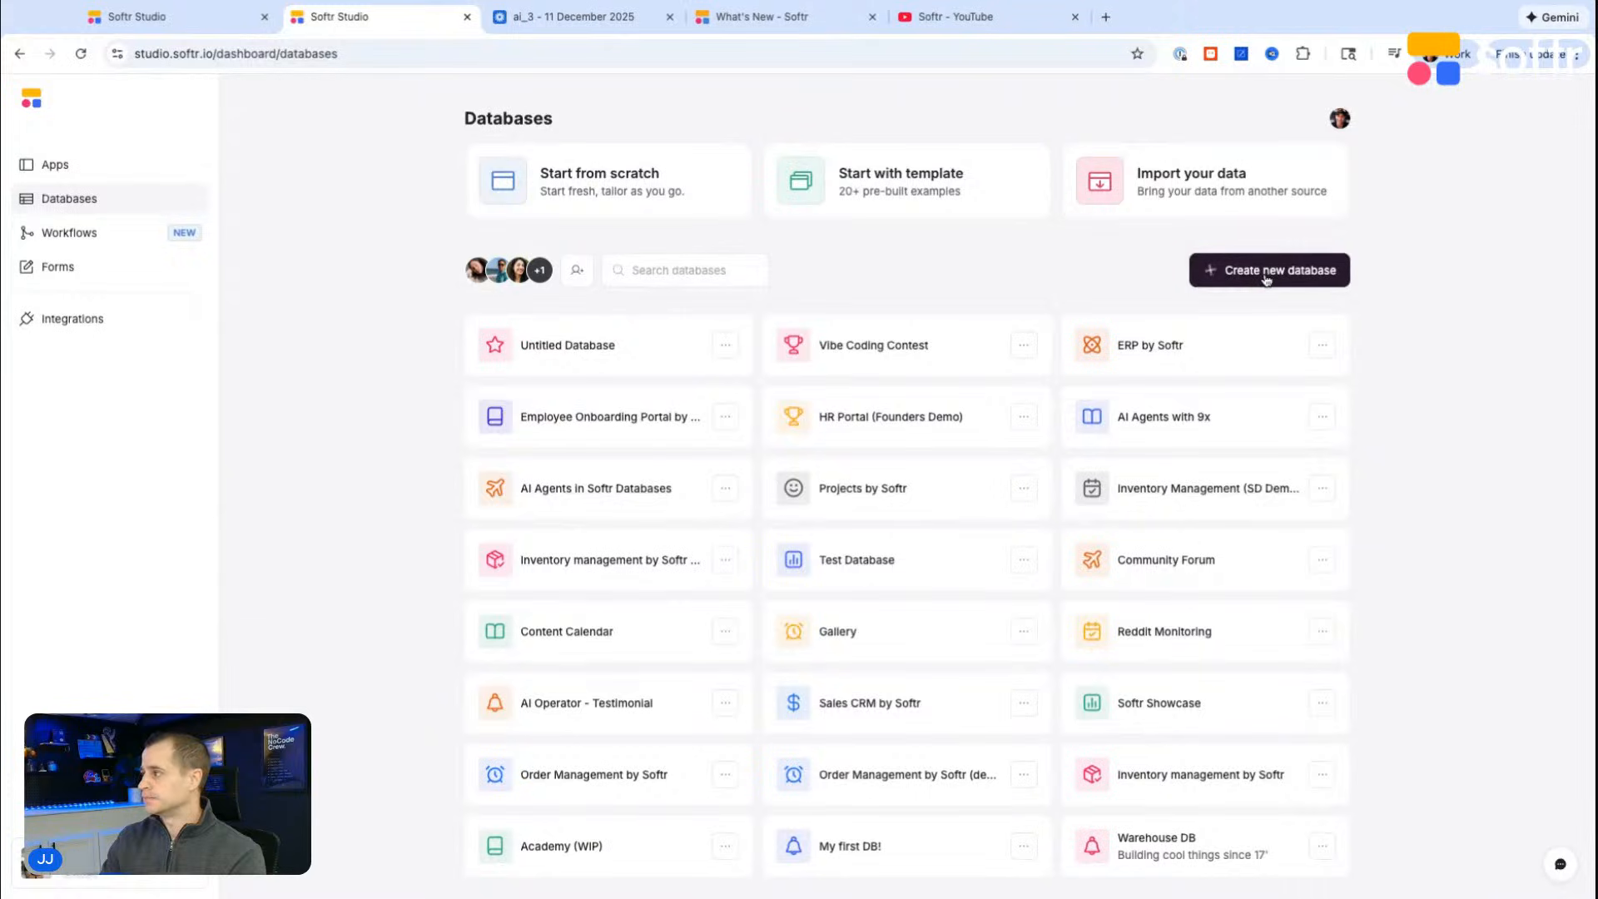
pyautogui.click(561, 326)
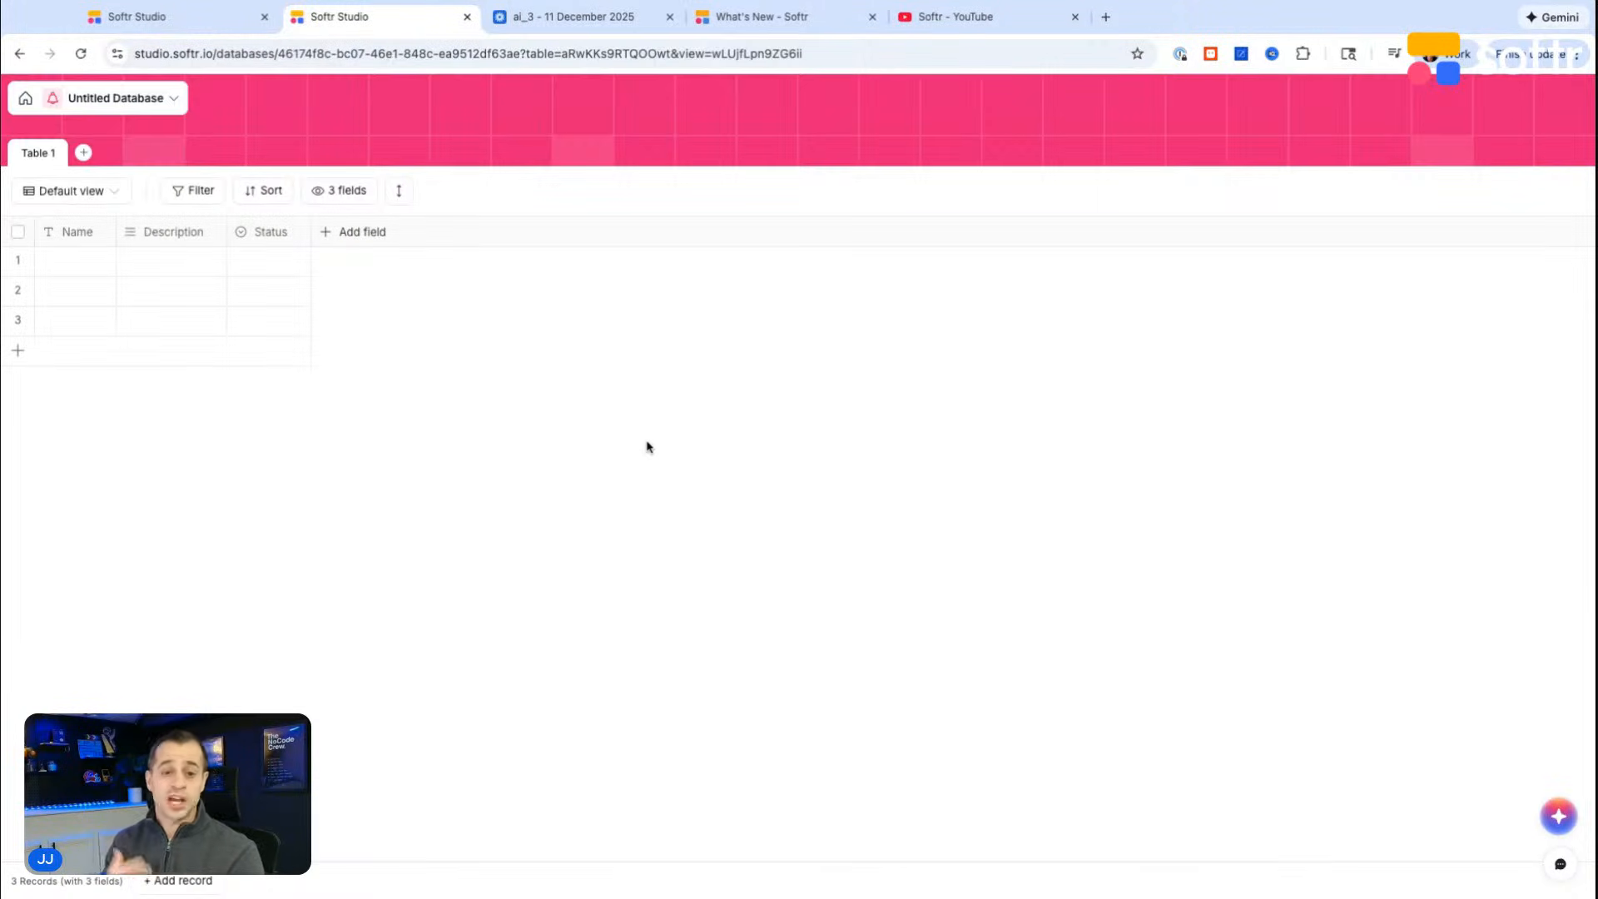
pyautogui.click(98, 97)
pyautogui.write('DB ')
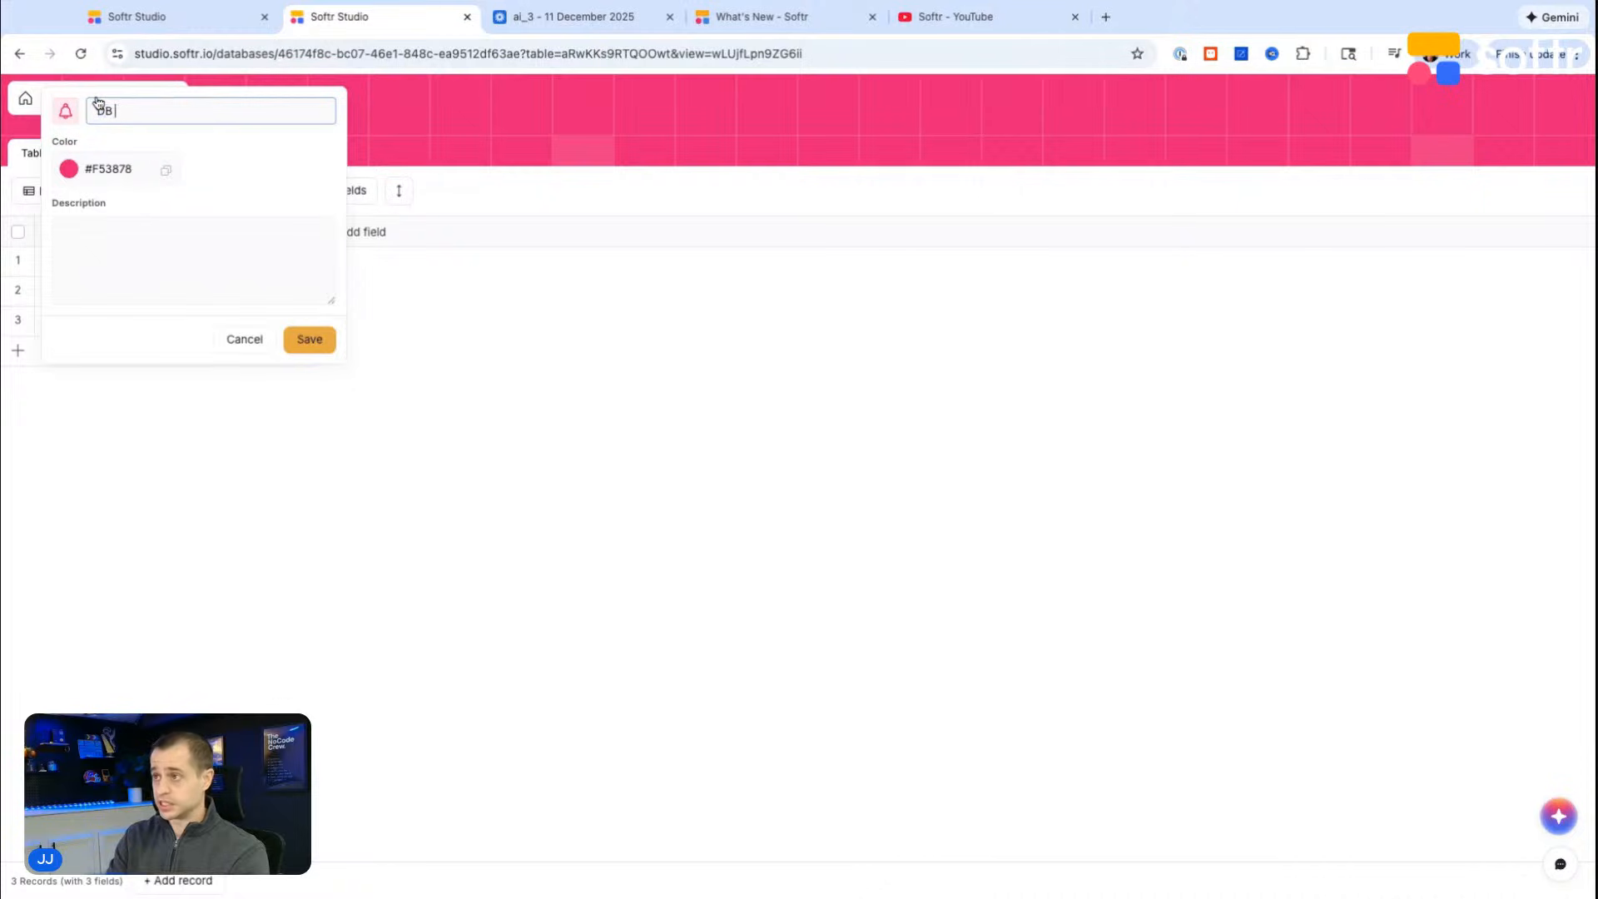
pyautogui.write('Calculator')
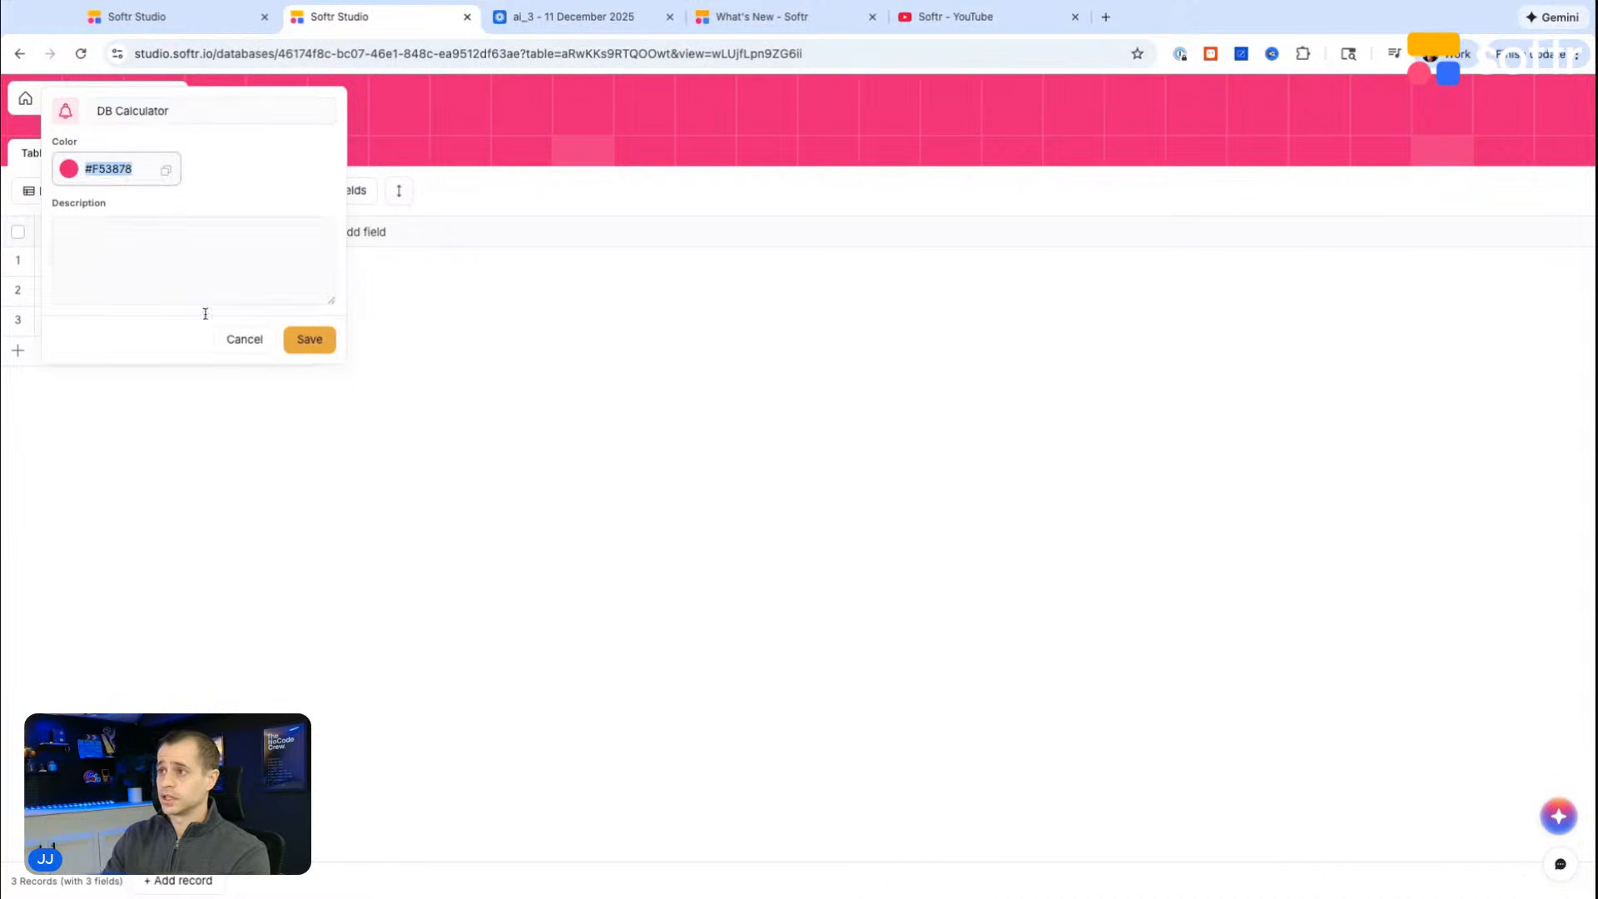
pyautogui.click(311, 340)
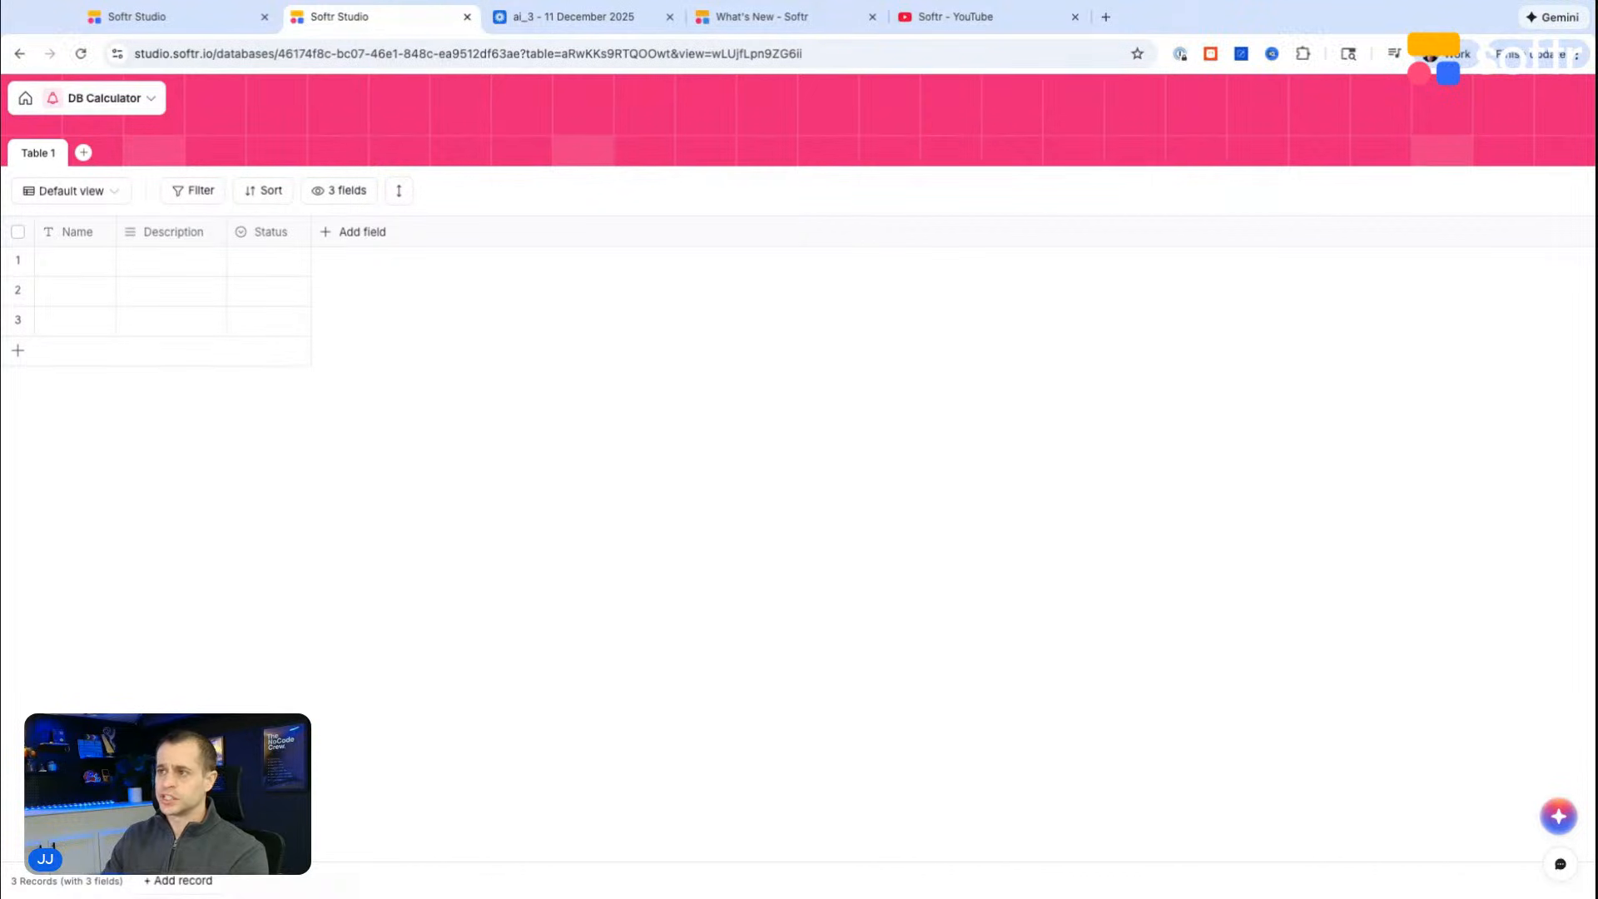
# Step: Widen the table's columns and change the Description field into an Email-type field named Email
pyautogui.moveTo(116, 231); pyautogui.dragTo(156, 232)
pyautogui.moveTo(267, 232); pyautogui.dragTo(455, 231)
pyautogui.click(280, 233)
pyautogui.click(250, 271)
pyautogui.write('Email')
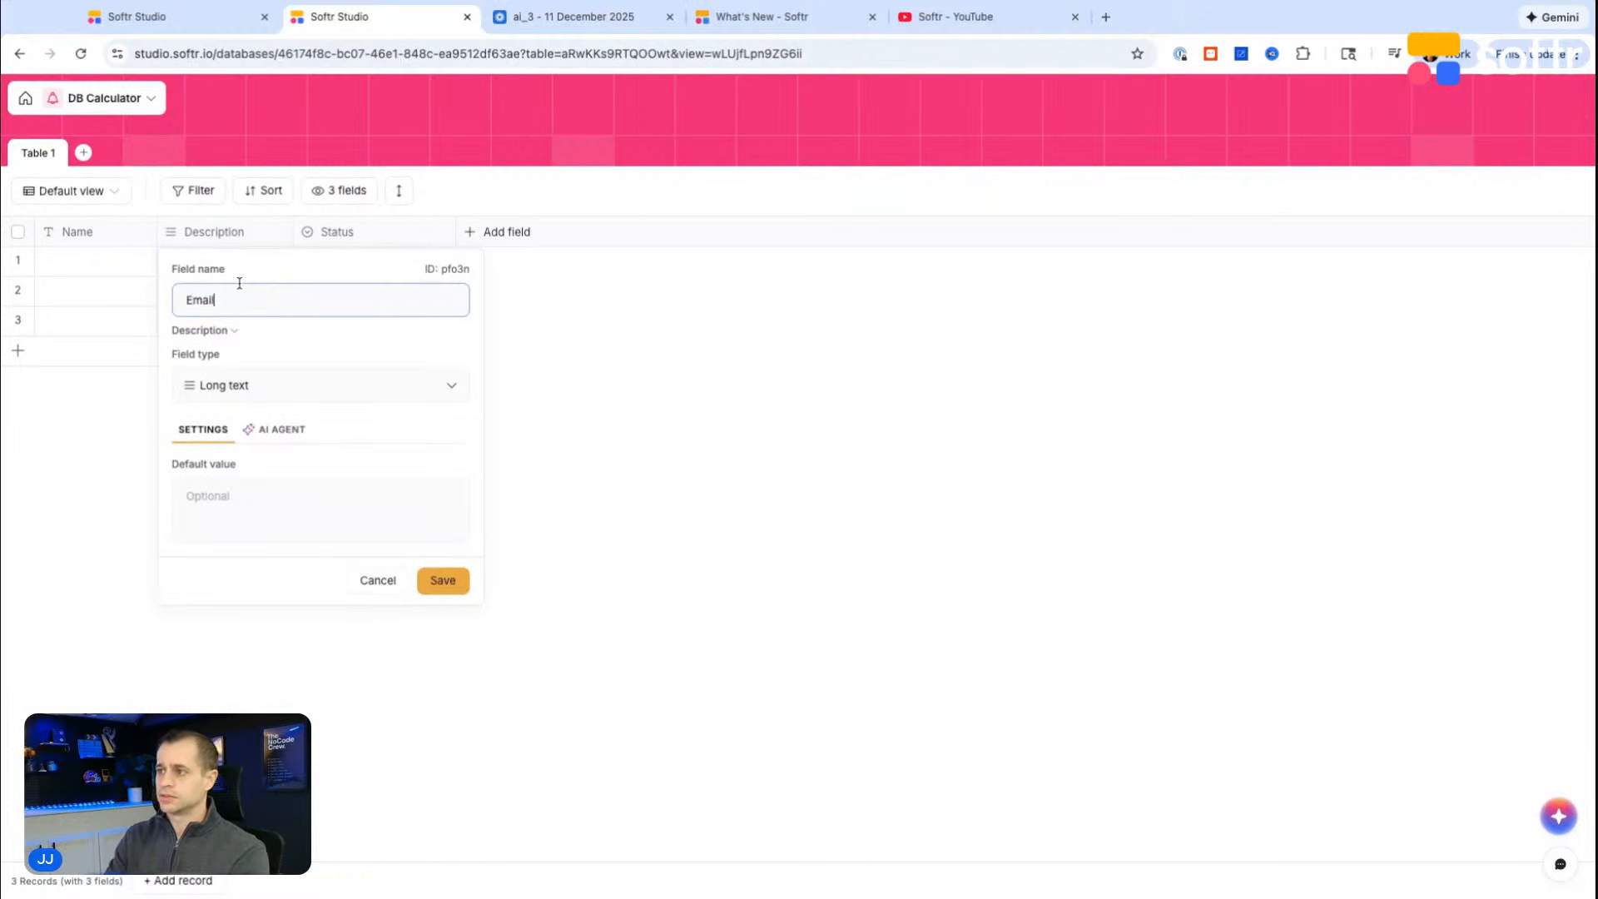
pyautogui.click(285, 396)
pyautogui.write('em')
pyautogui.click(260, 460)
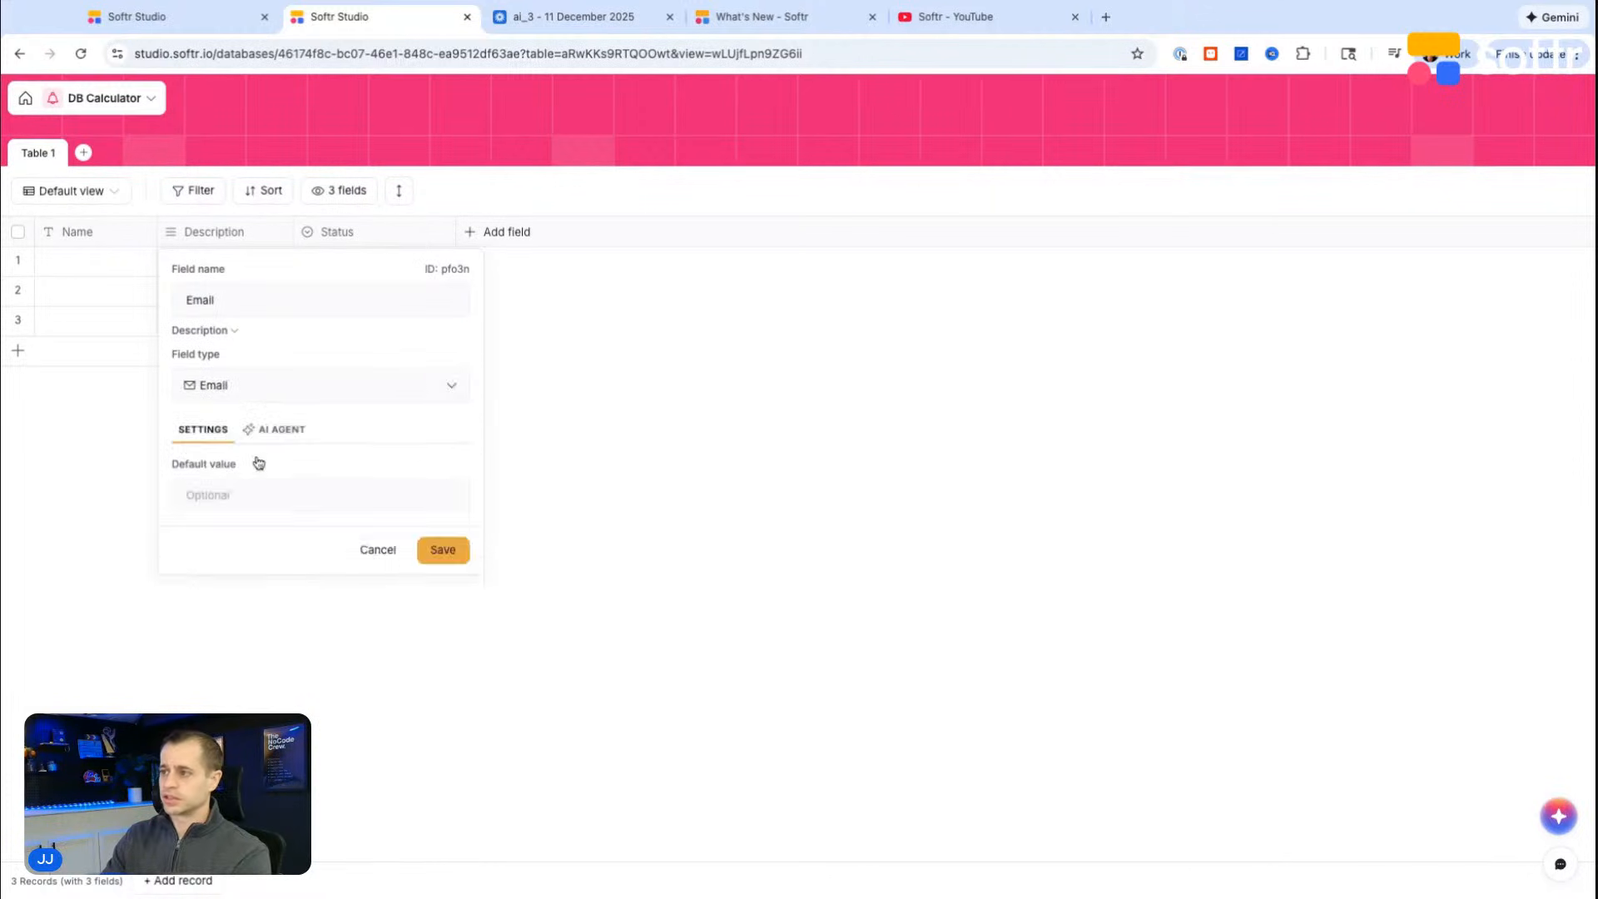
pyautogui.click(453, 561)
pyautogui.click(938, 556)
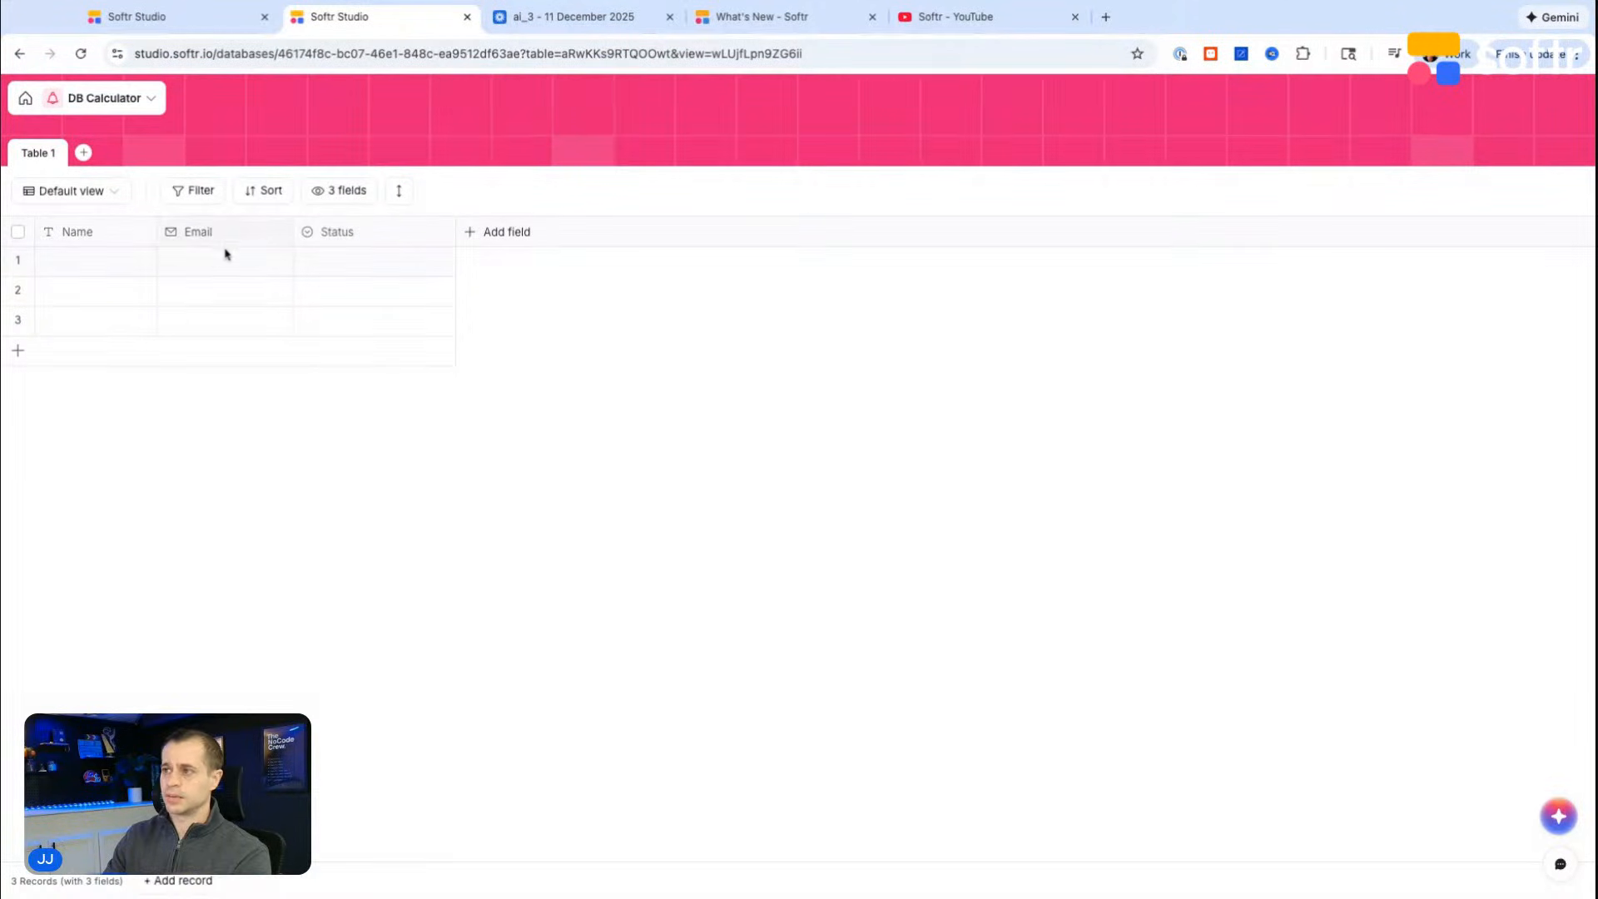
# Step: Rename the Status field's three options to Contact Submitted, Quote Prepared and In progress
pyautogui.click(437, 236)
pyautogui.click(392, 270)
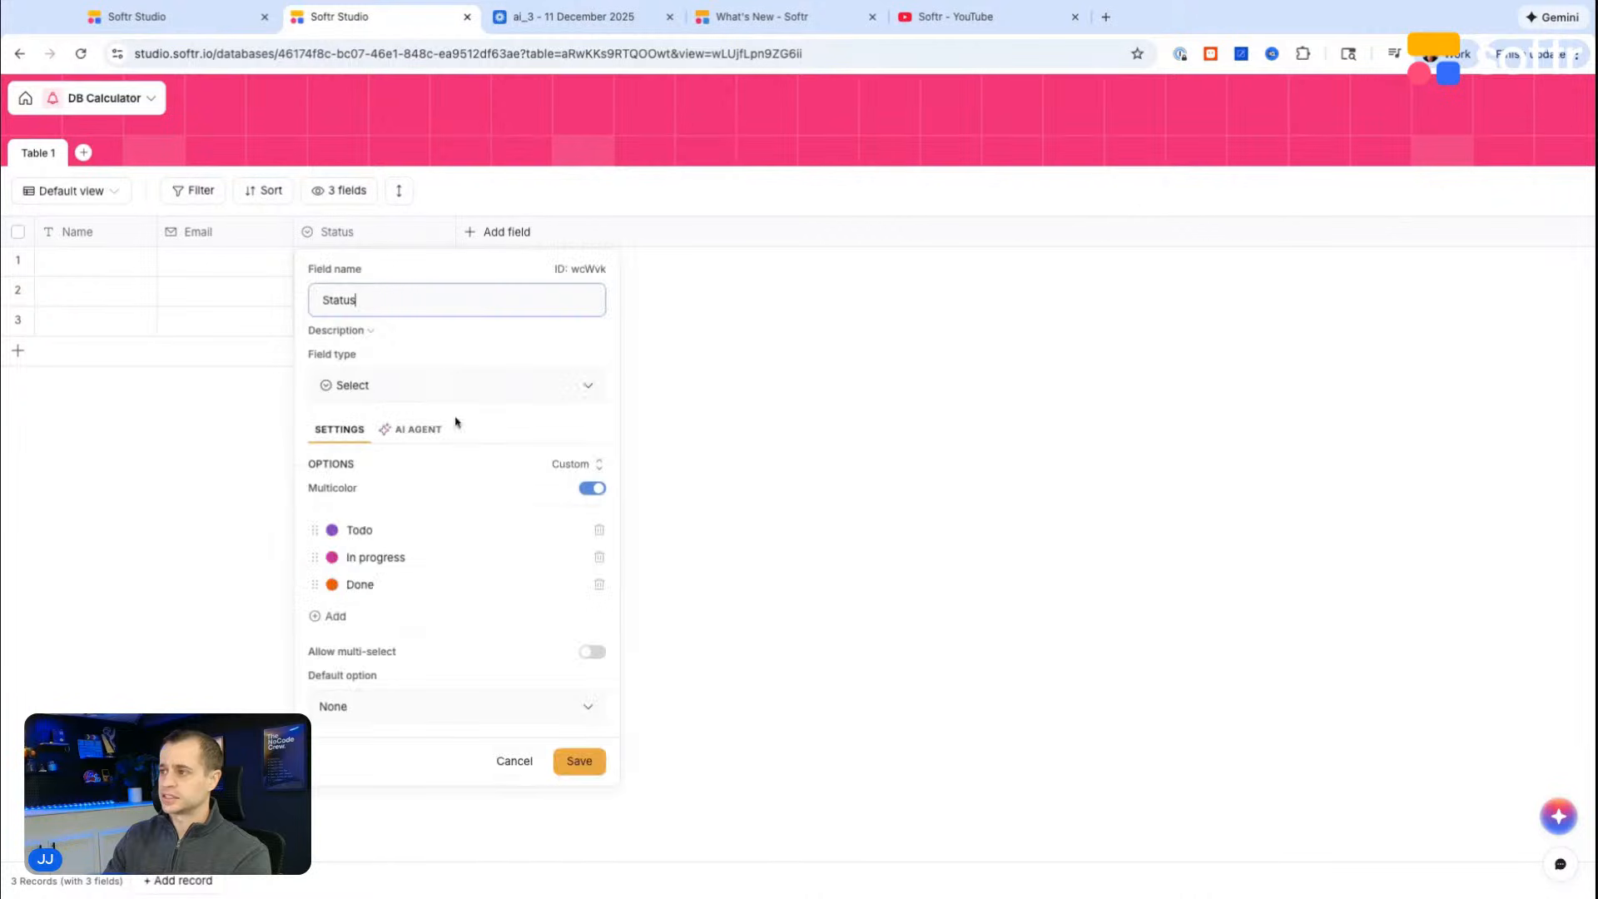
pyautogui.doubleClick(376, 530)
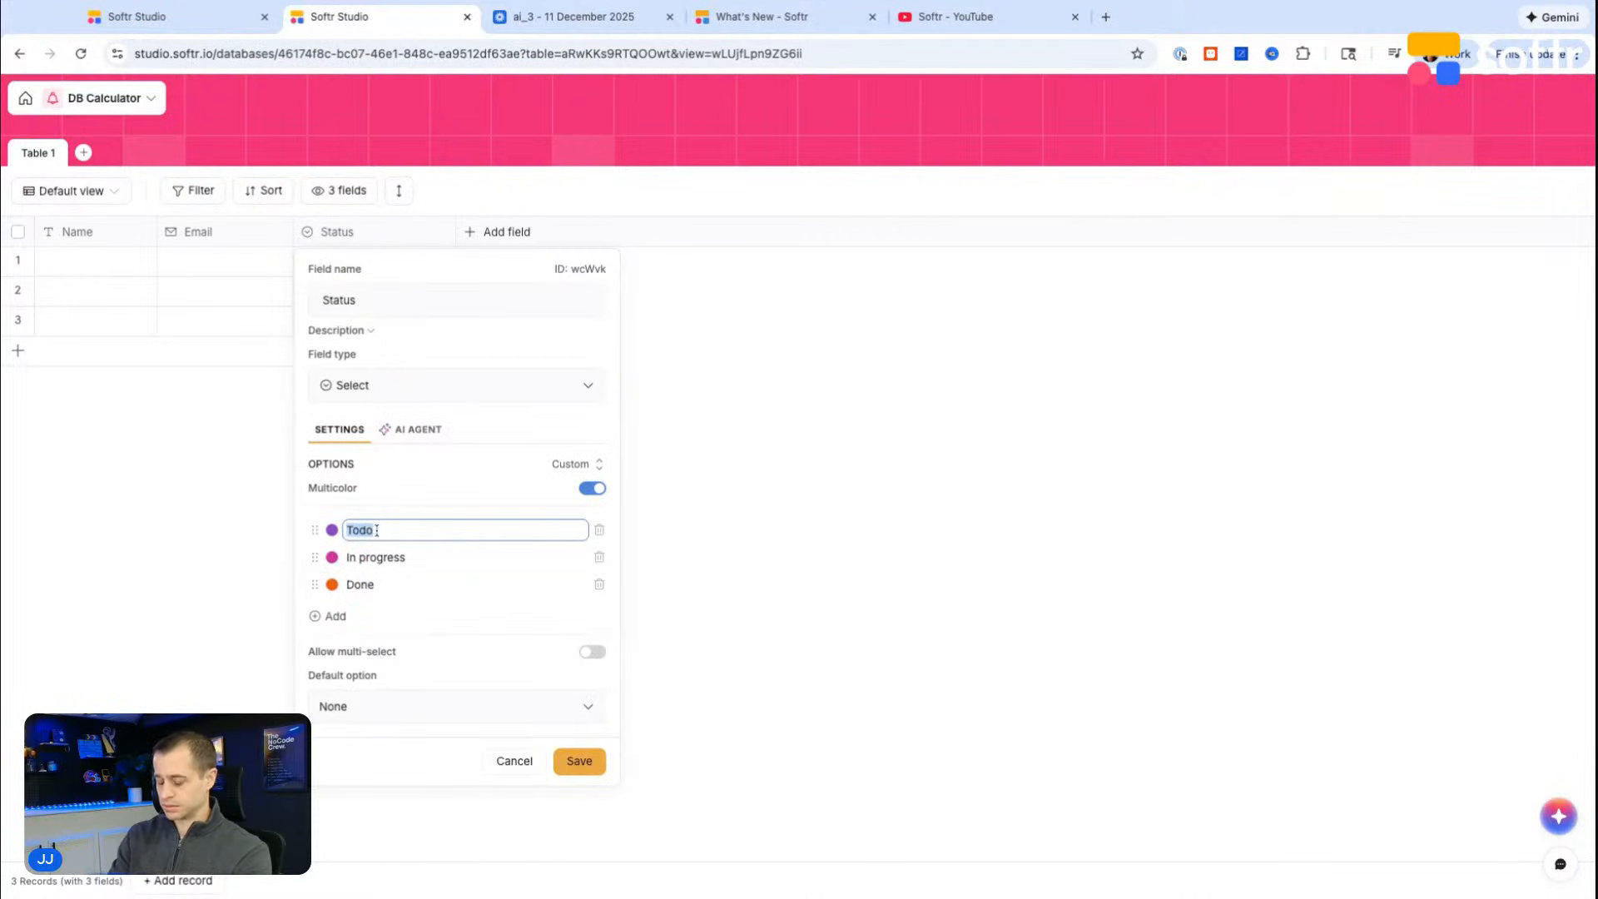
pyautogui.write('Co')
pyautogui.press('BackSpace')
pyautogui.write('ontact Submitted')
pyautogui.click(374, 558)
pyautogui.write('Quote Prepared')
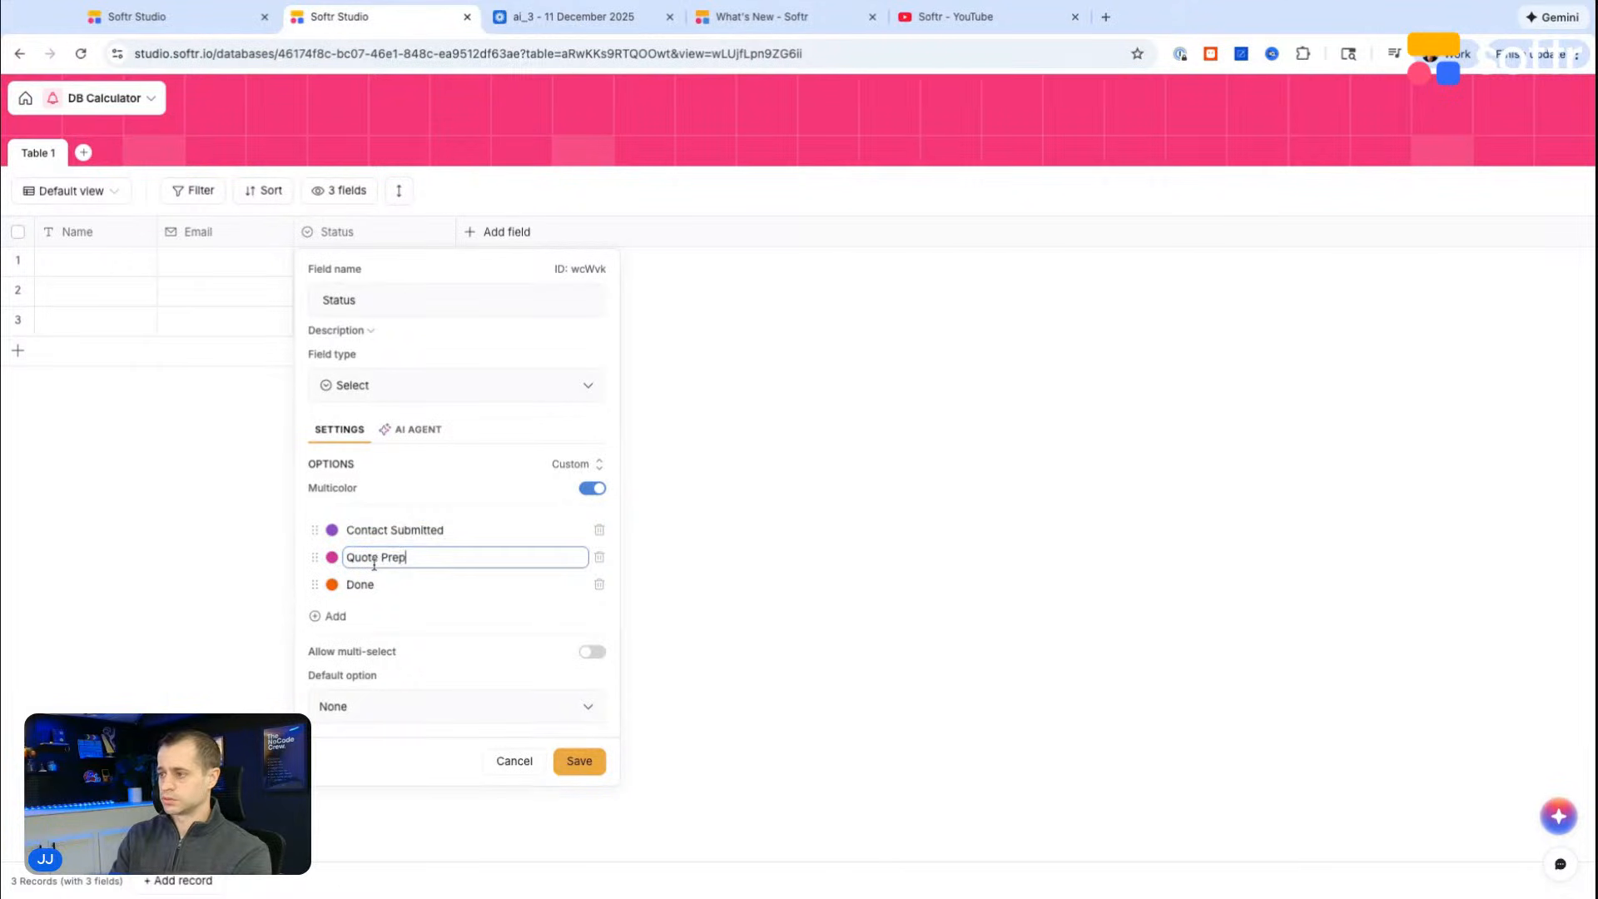
pyautogui.click(358, 586)
pyautogui.doubleClick(368, 588)
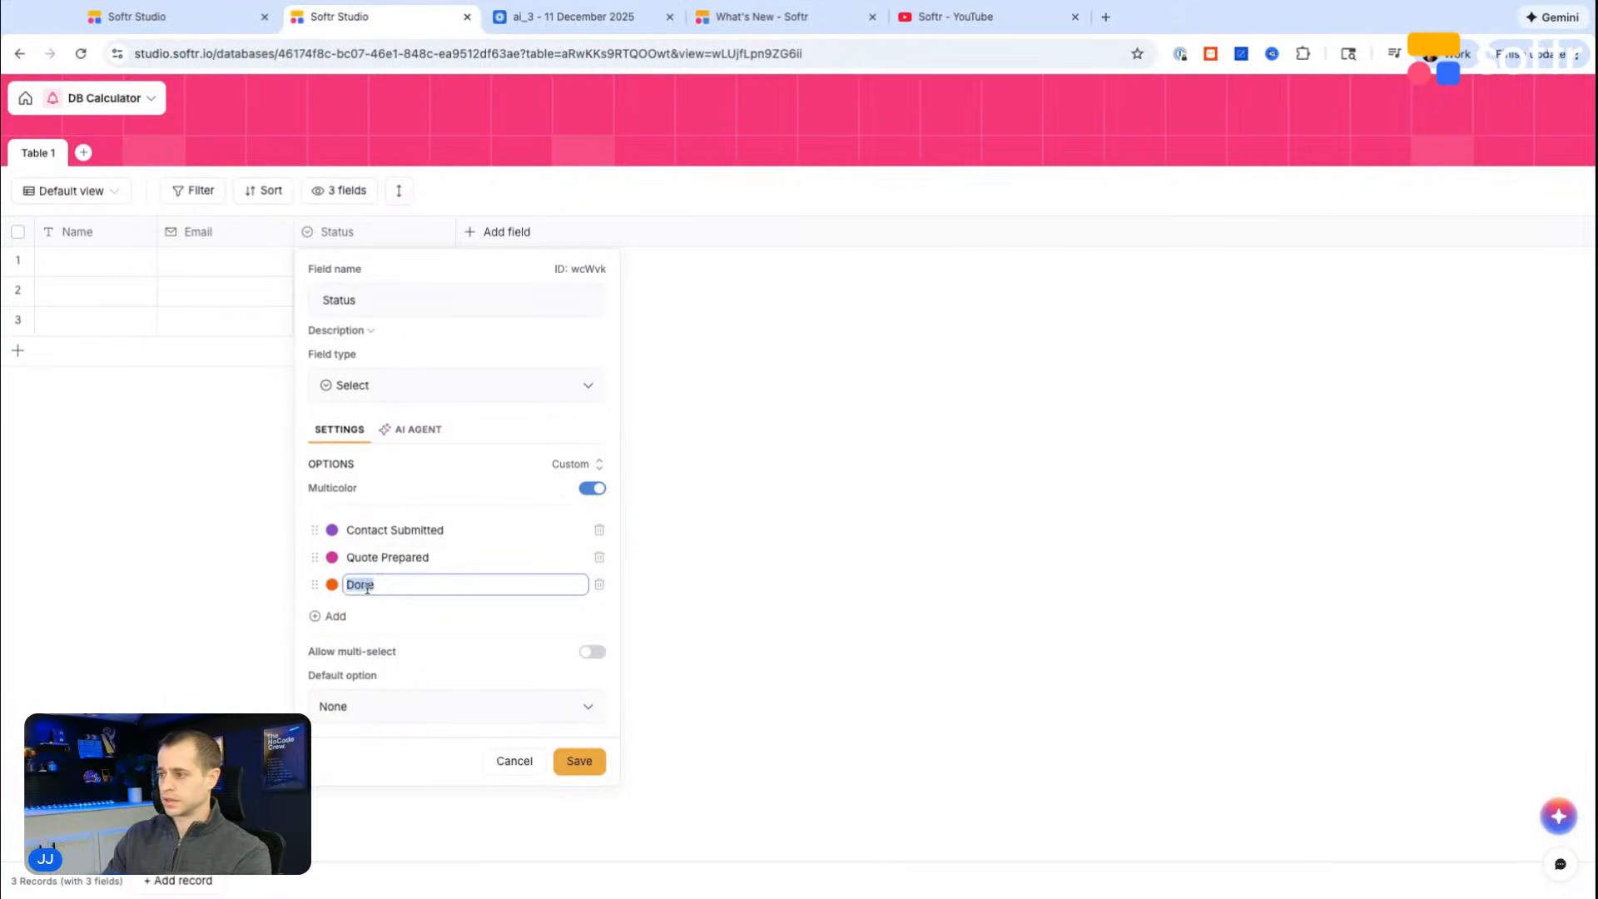
pyautogui.write('In progress')
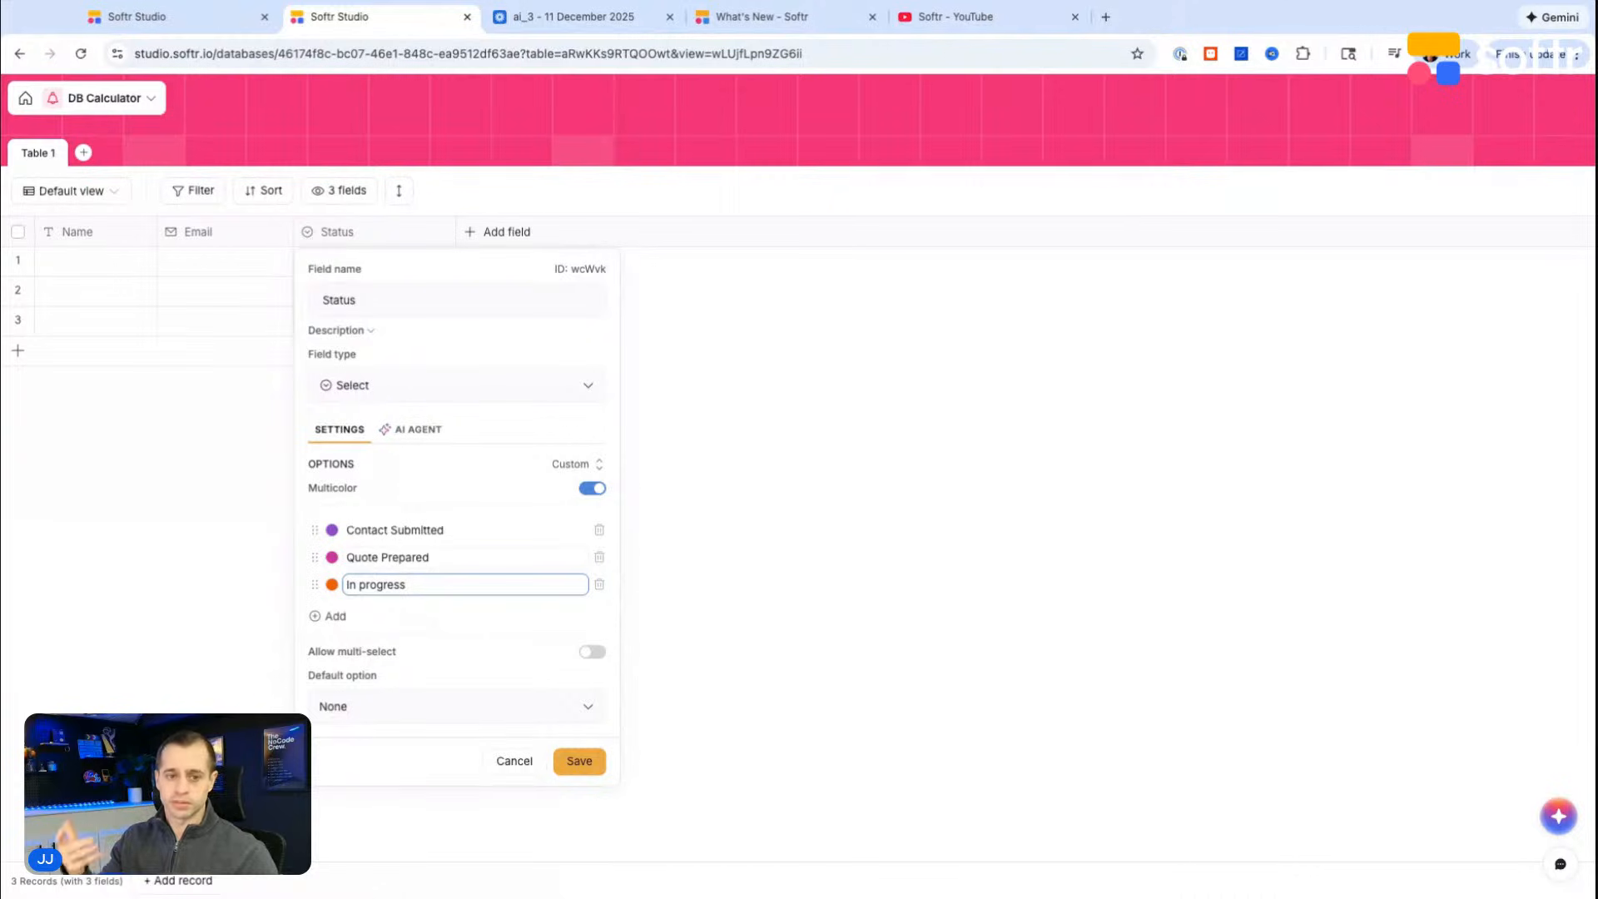
# Step: Set the Status field's default option to Contact Submitted and save the field
pyautogui.click(460, 539)
pyautogui.click(382, 733)
pyautogui.click(377, 709)
pyautogui.click(383, 774)
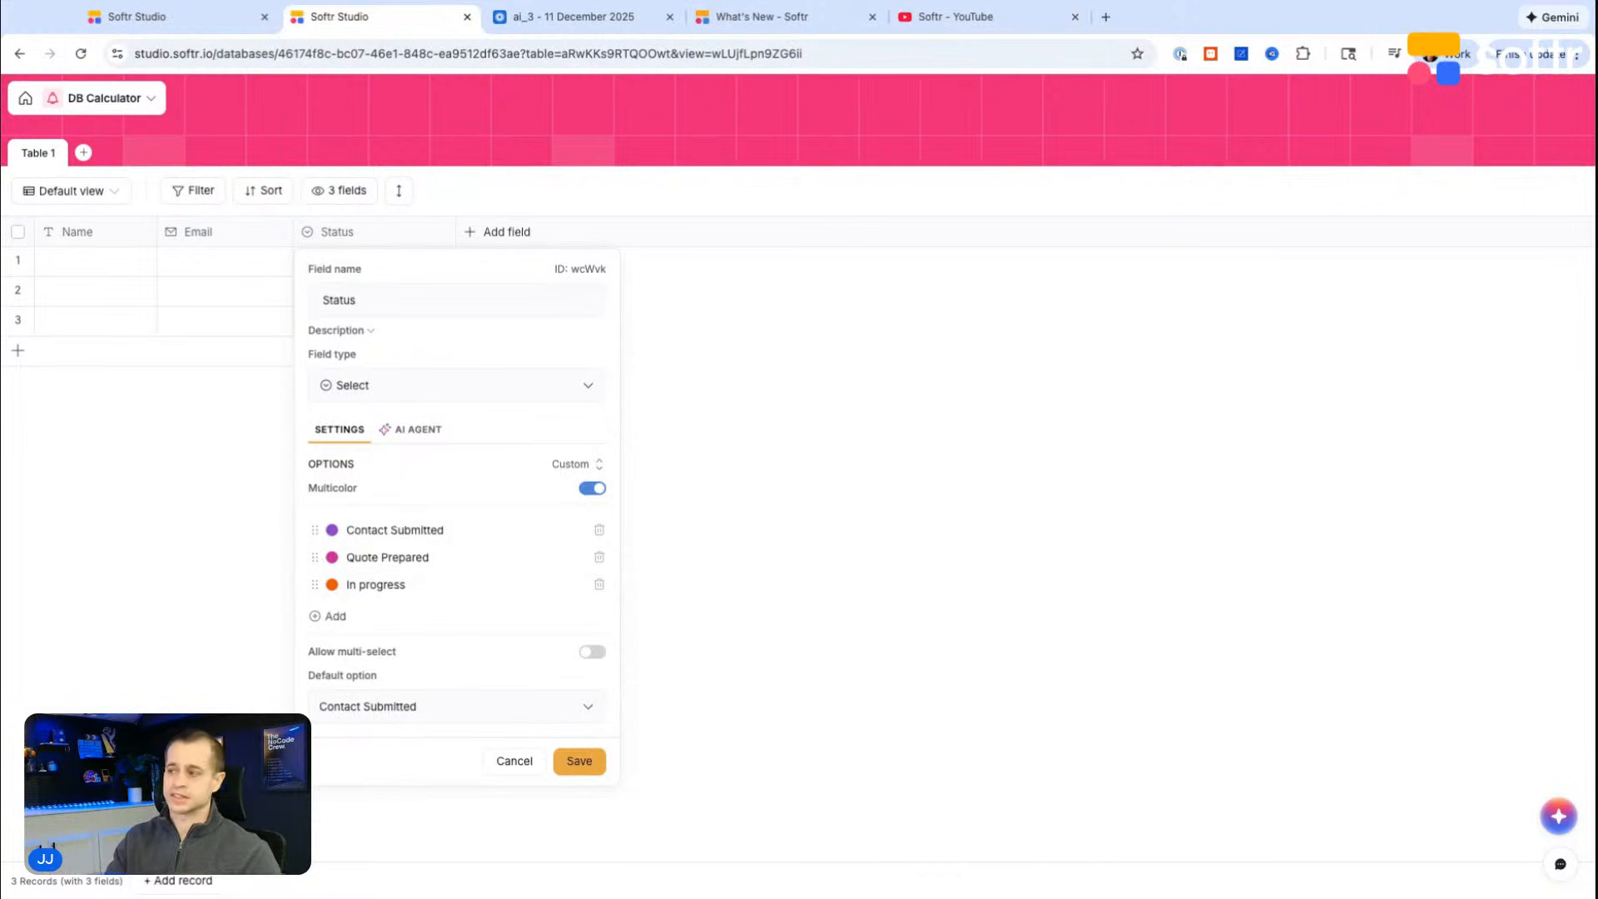
pyautogui.click(579, 761)
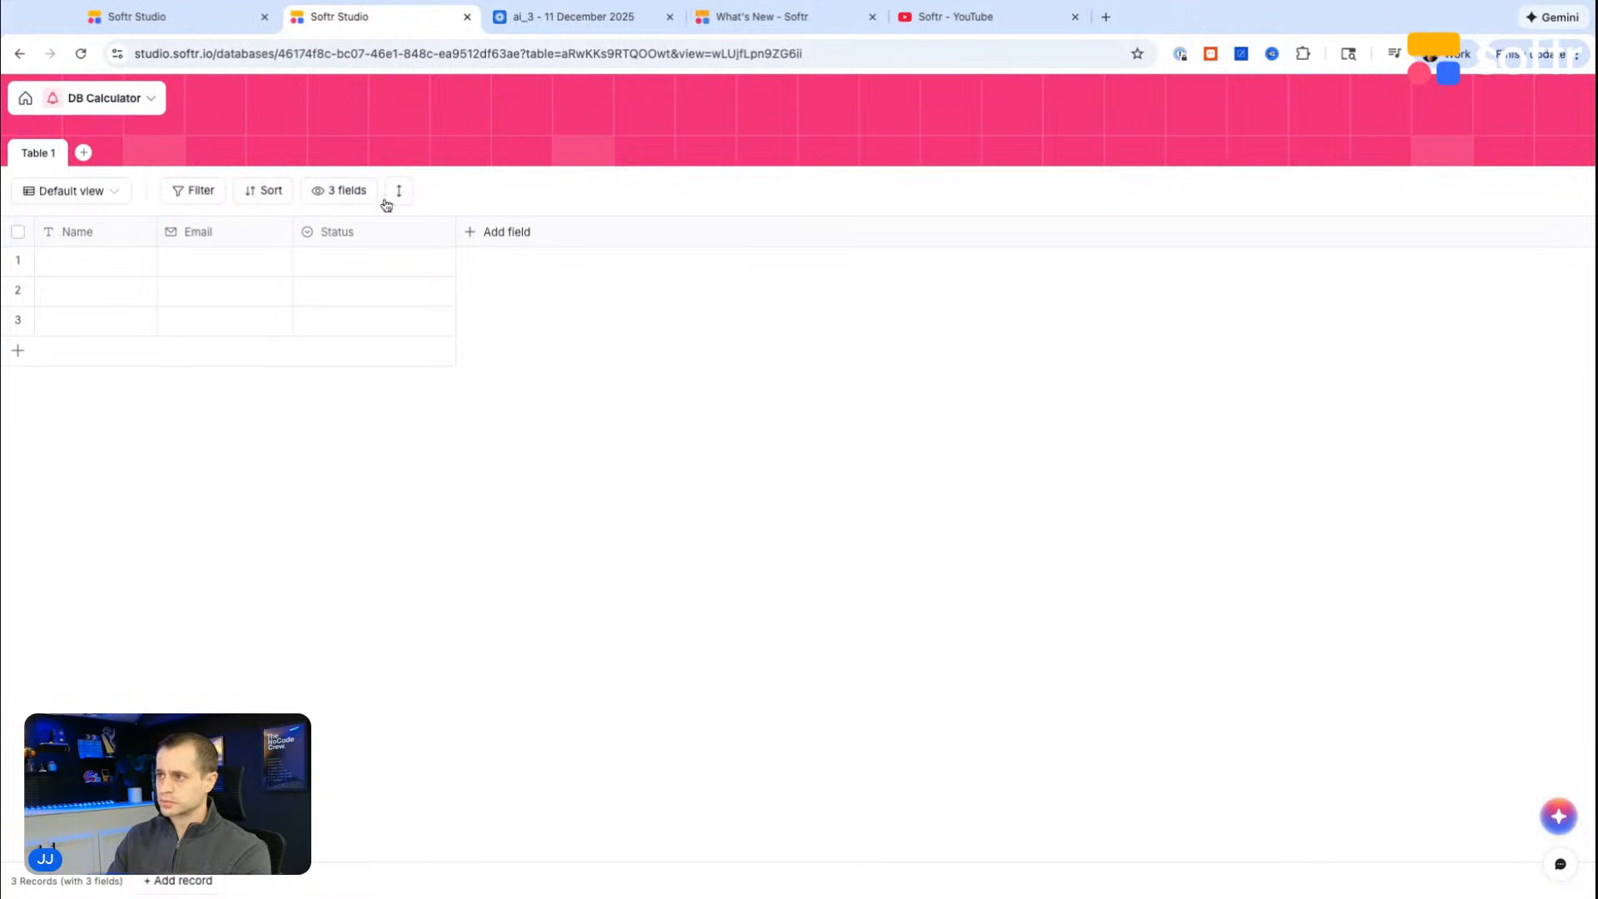
# Step: Add a Select field named "What are you building?" after the Status field
pyautogui.click(500, 235)
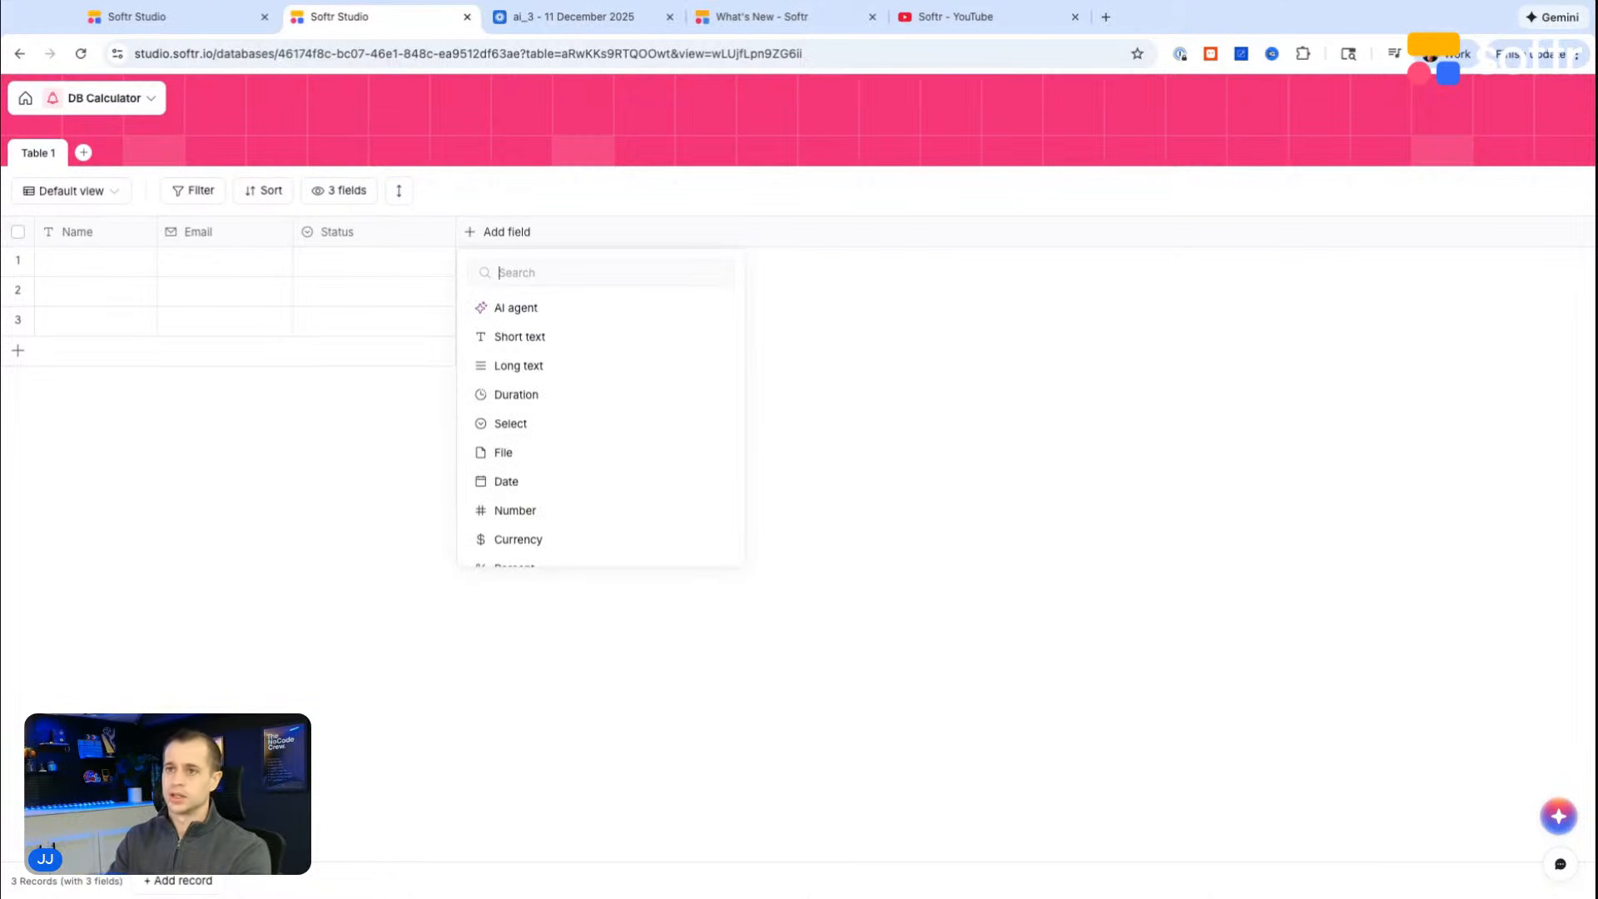
pyautogui.write('dtat')
pyautogui.press('BackSpace')
pyautogui.press('BackSpace')
pyautogui.press('BackSpace')
pyautogui.press('BackSpace')
pyautogui.write('stat')
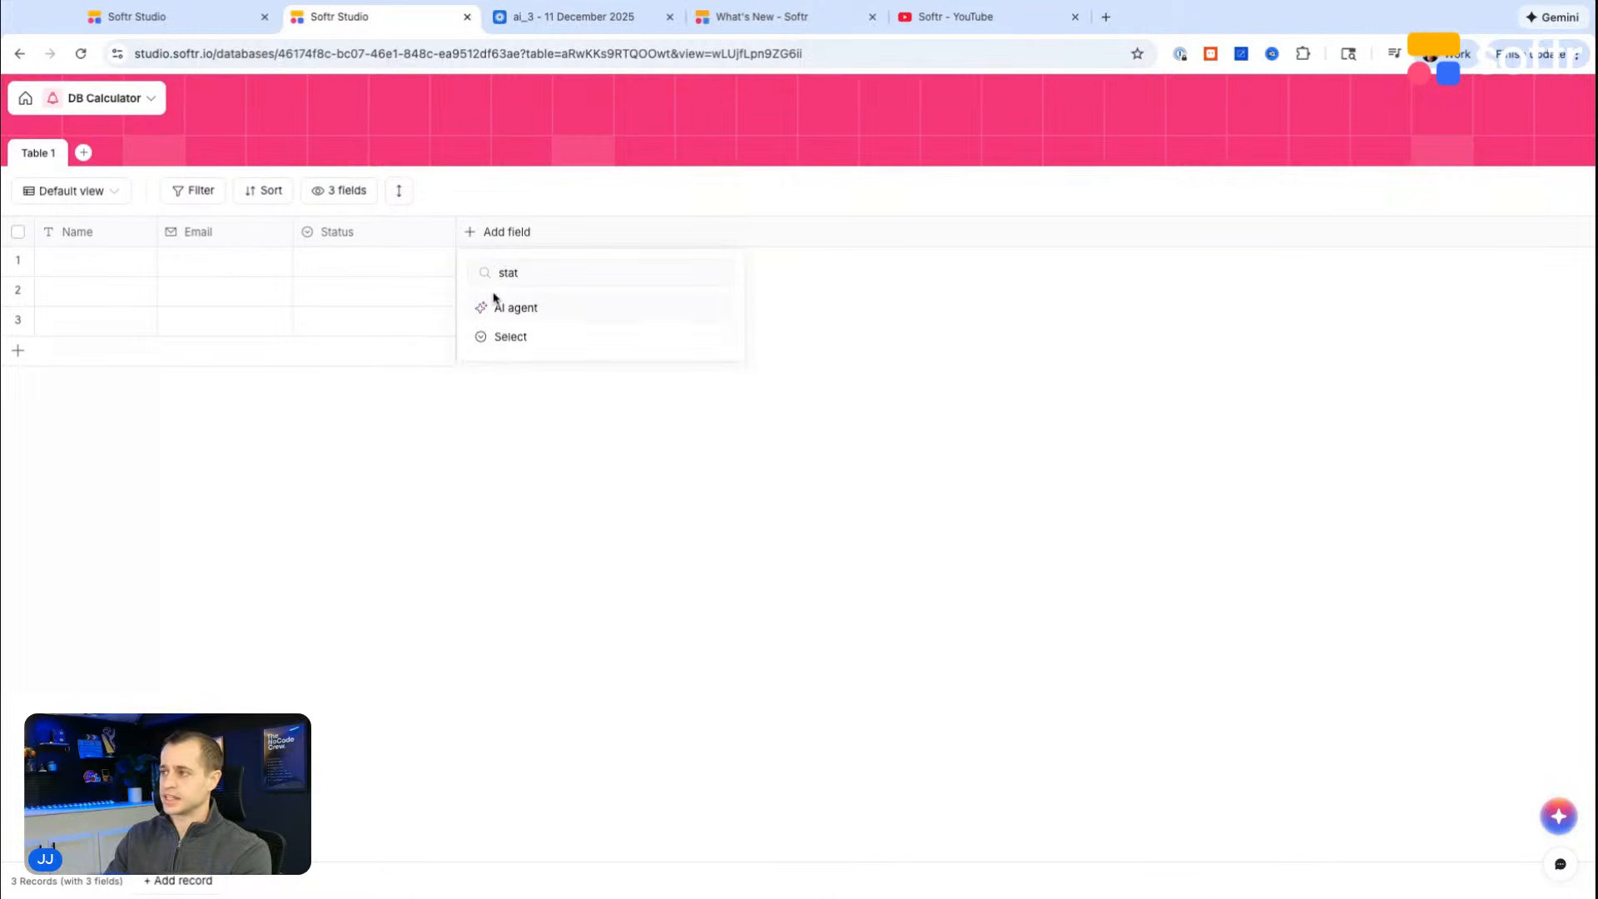
pyautogui.click(511, 337)
pyautogui.write('What are you building?')
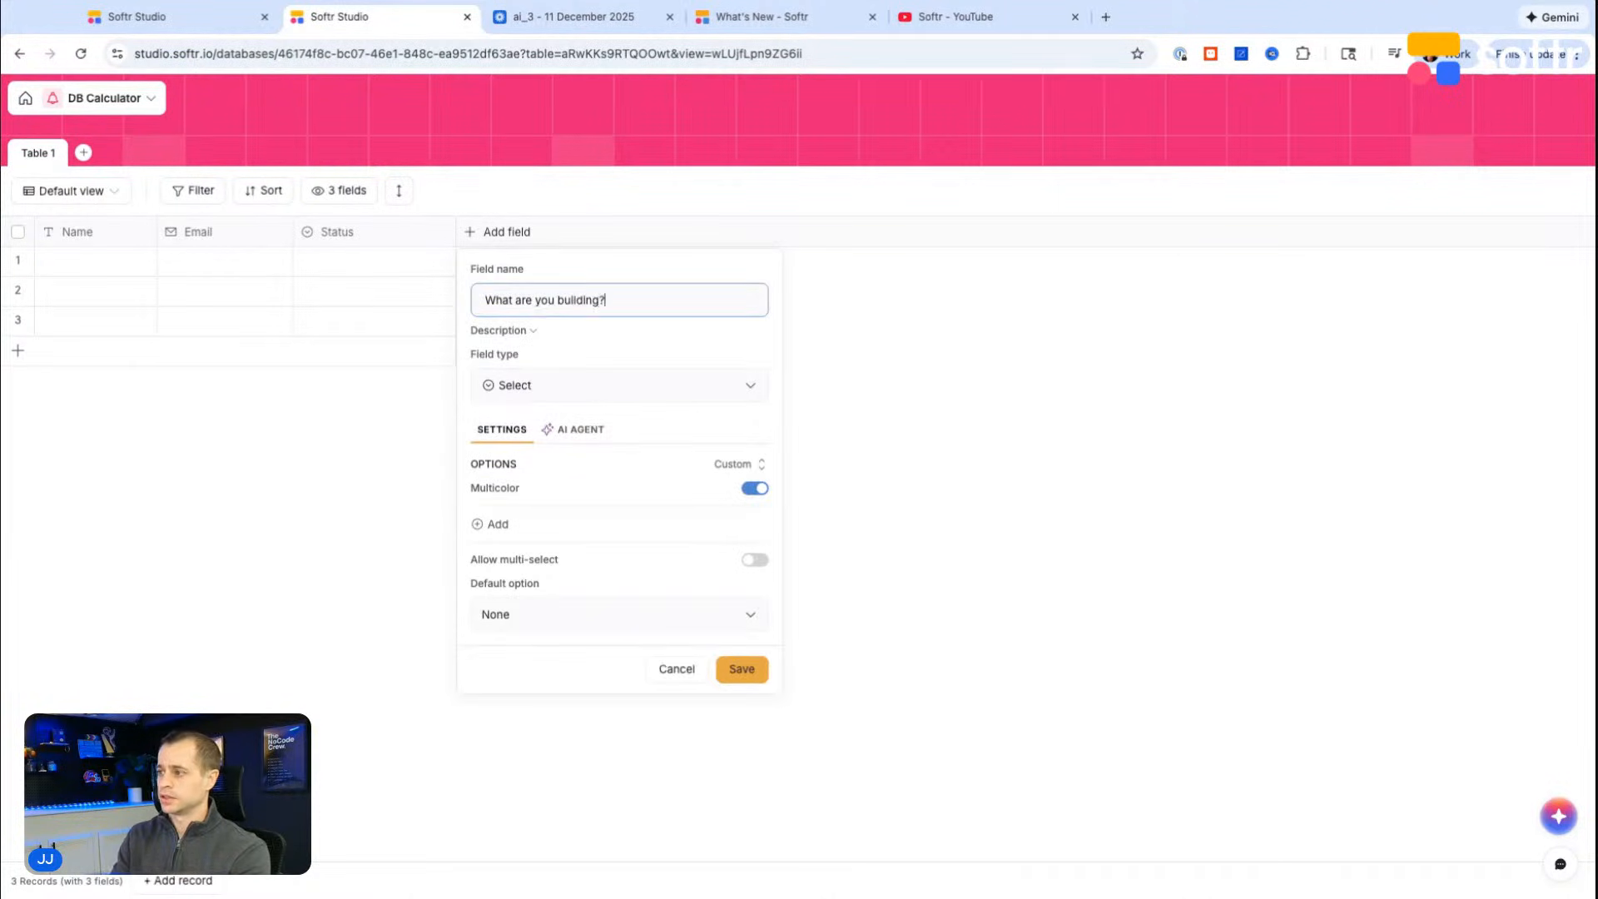
# Step: Give the "What are you building?" field the options Internal tool, Client Portal and MVP
pyautogui.click(500, 525)
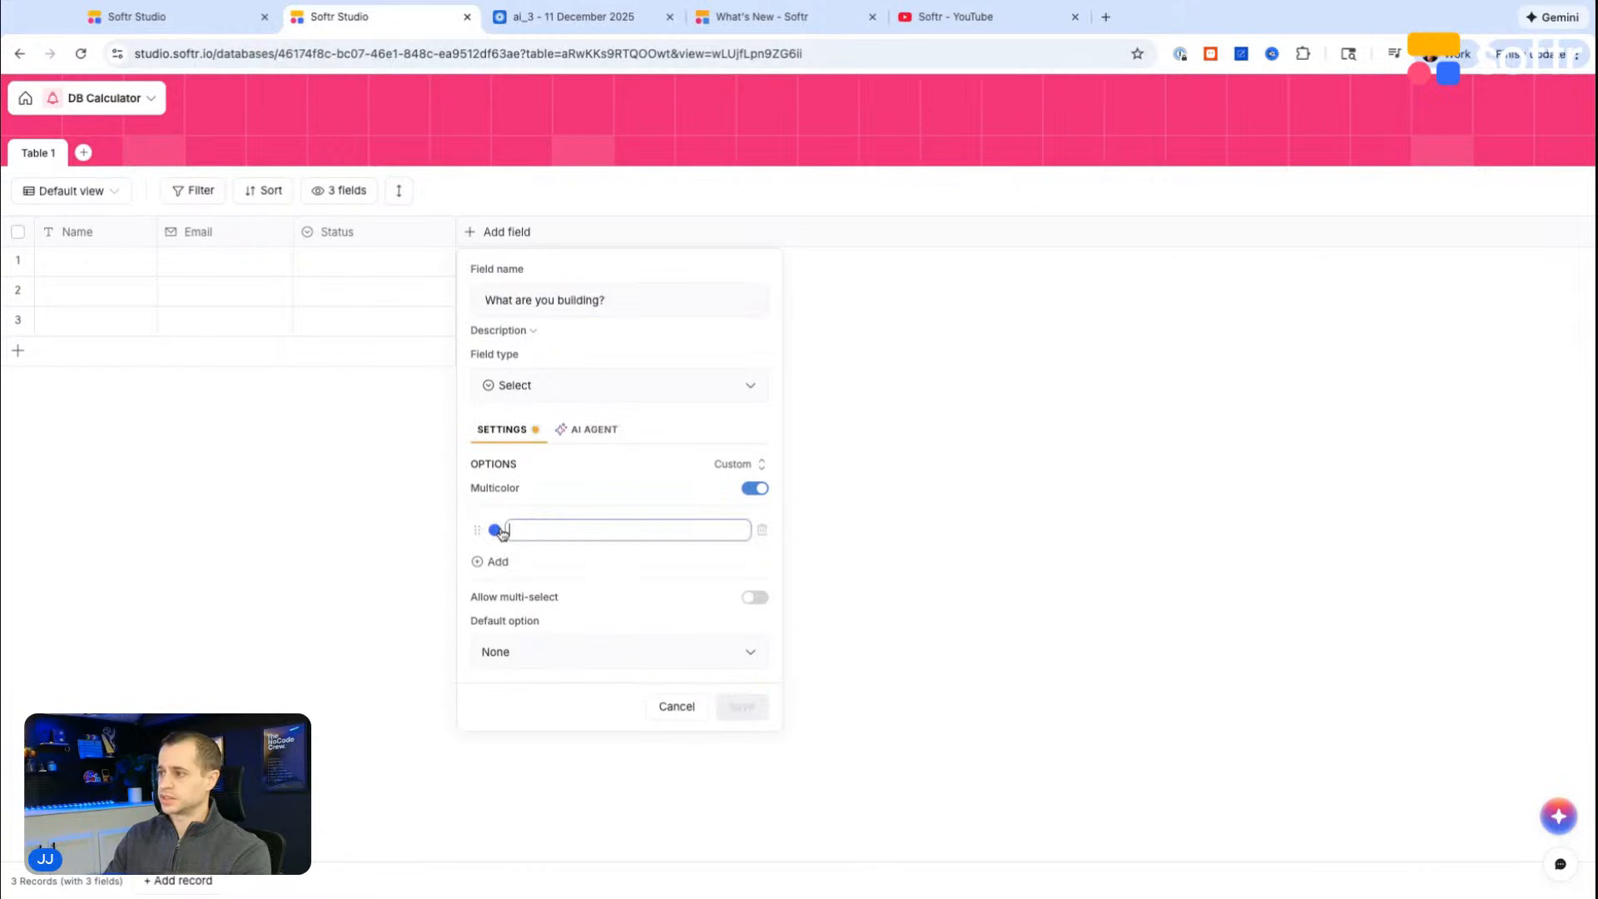
pyautogui.write('Internal tool')
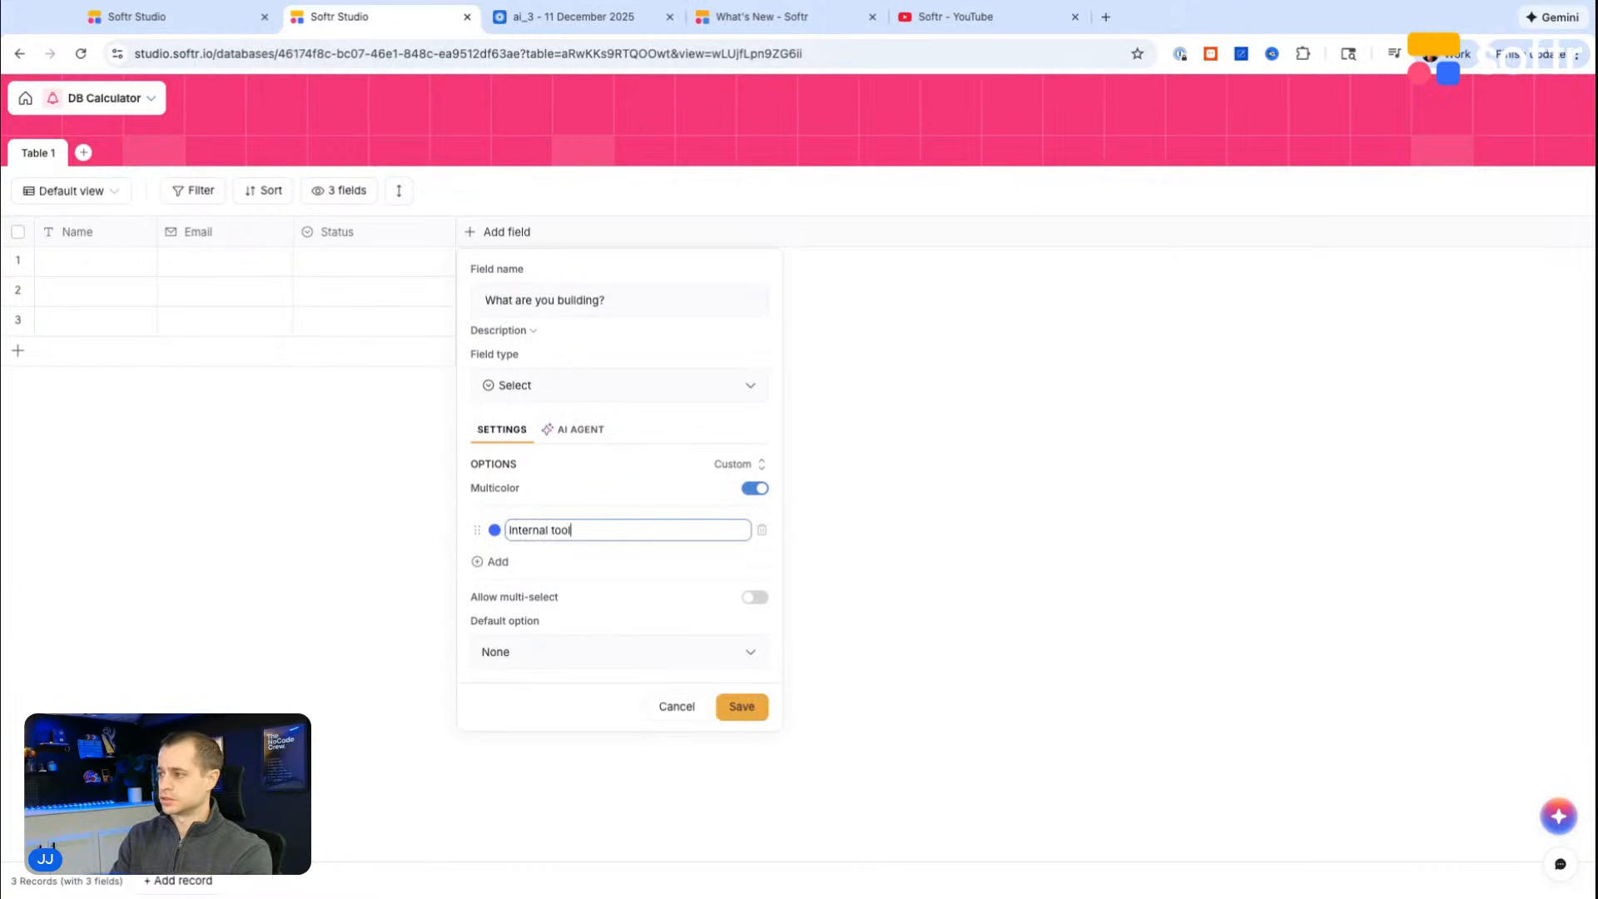
pyautogui.press('Return')
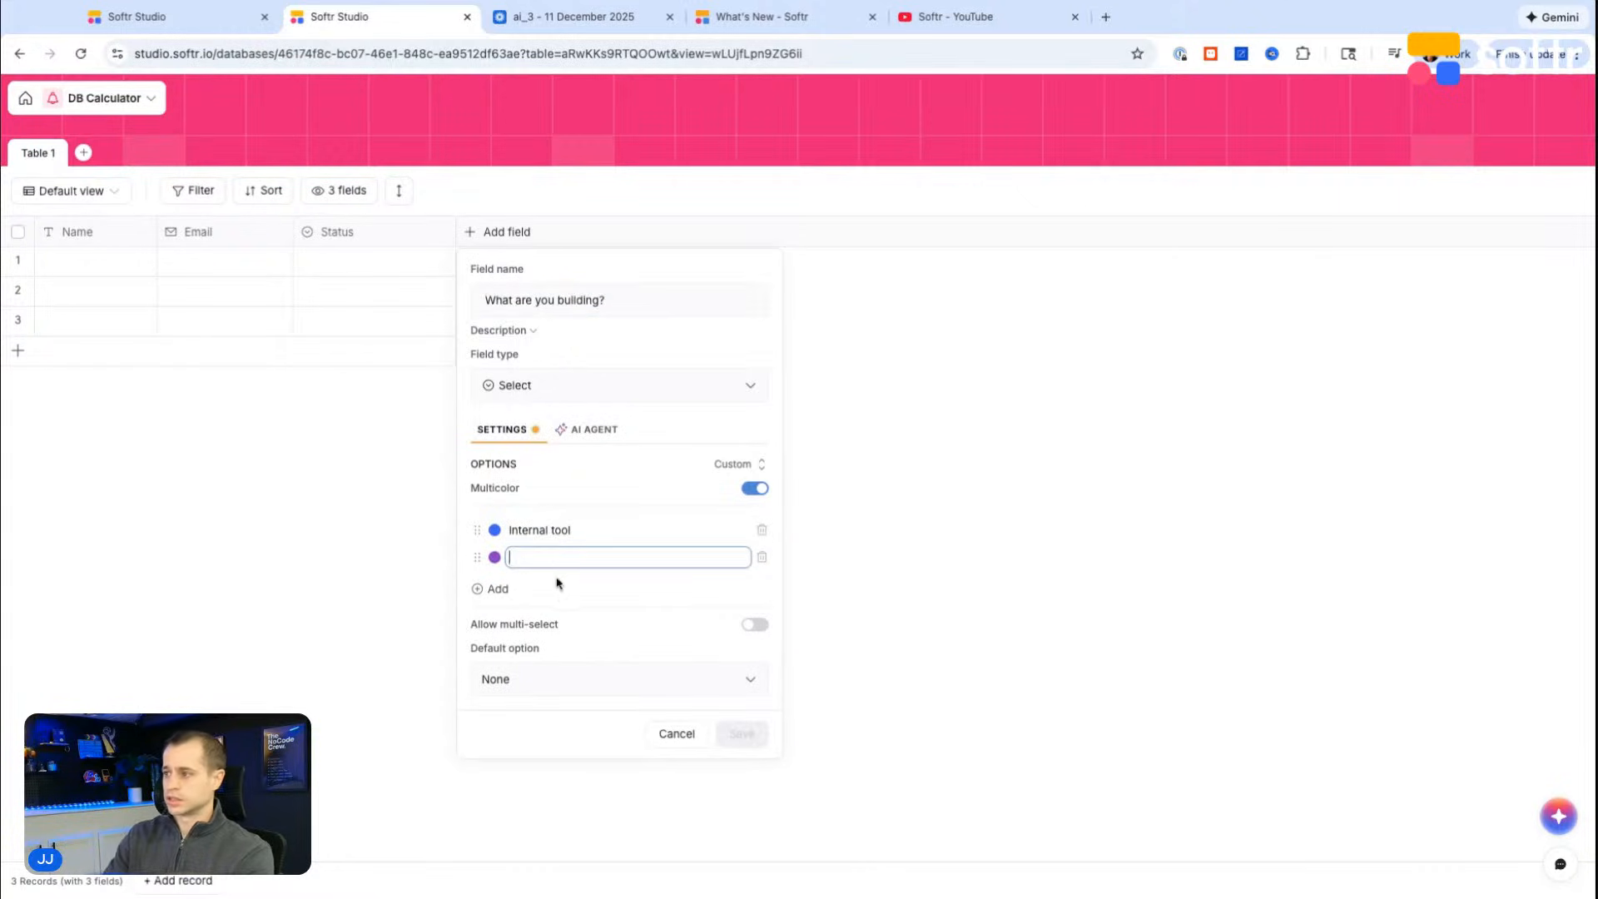
pyautogui.write('Cl')
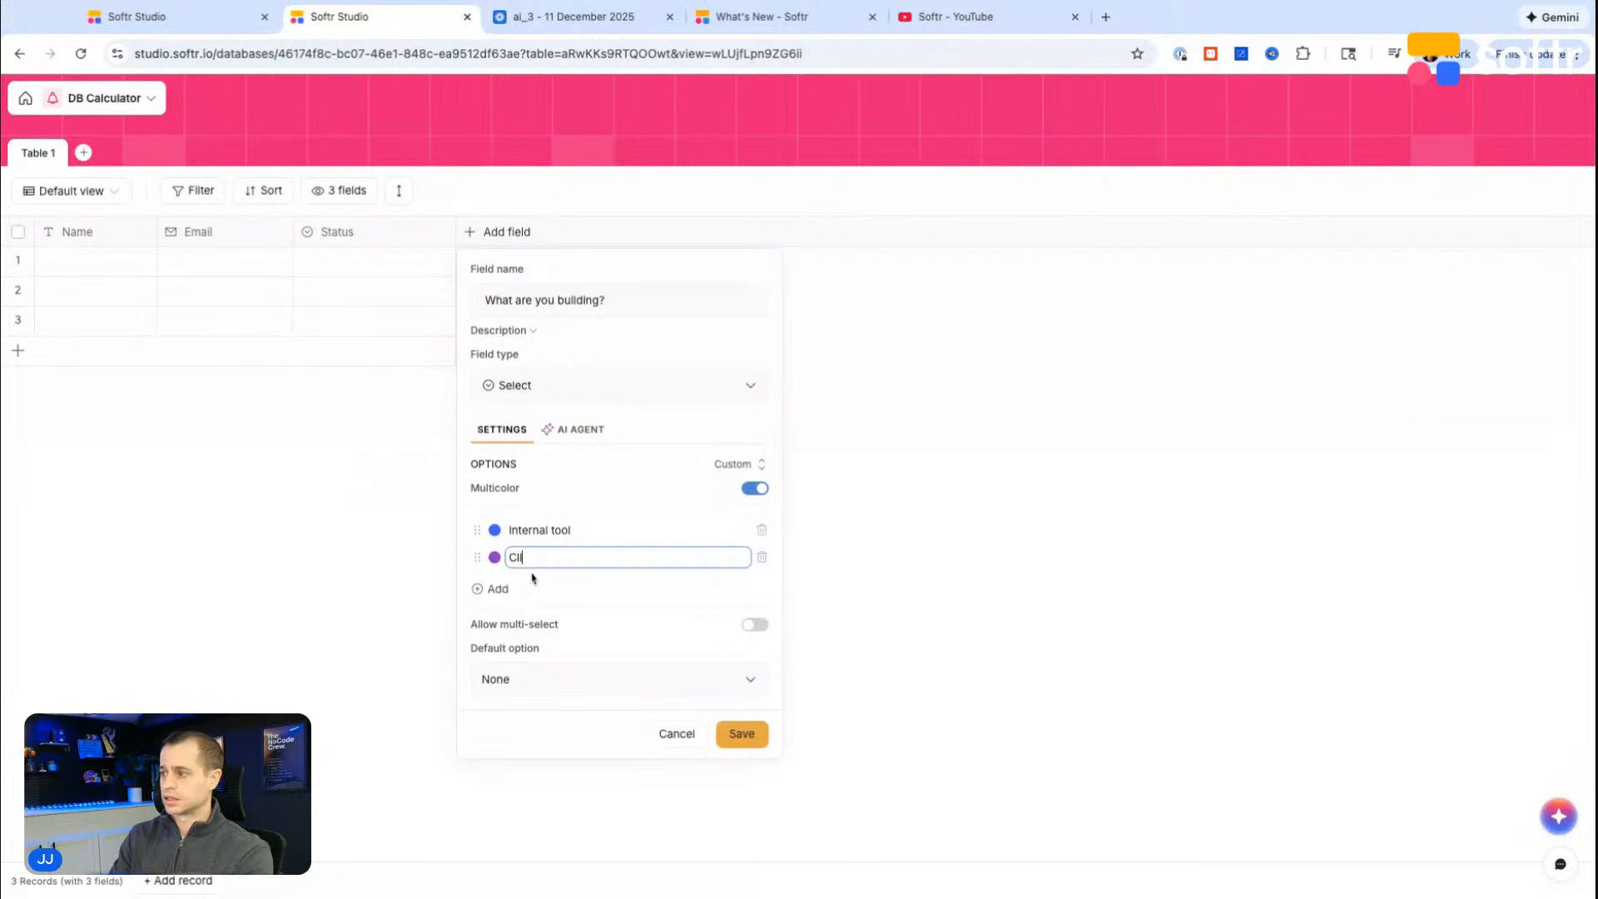
pyautogui.write('ent Portal')
pyautogui.hotkey('ctrl', 'a')
pyautogui.write('Client Portal')
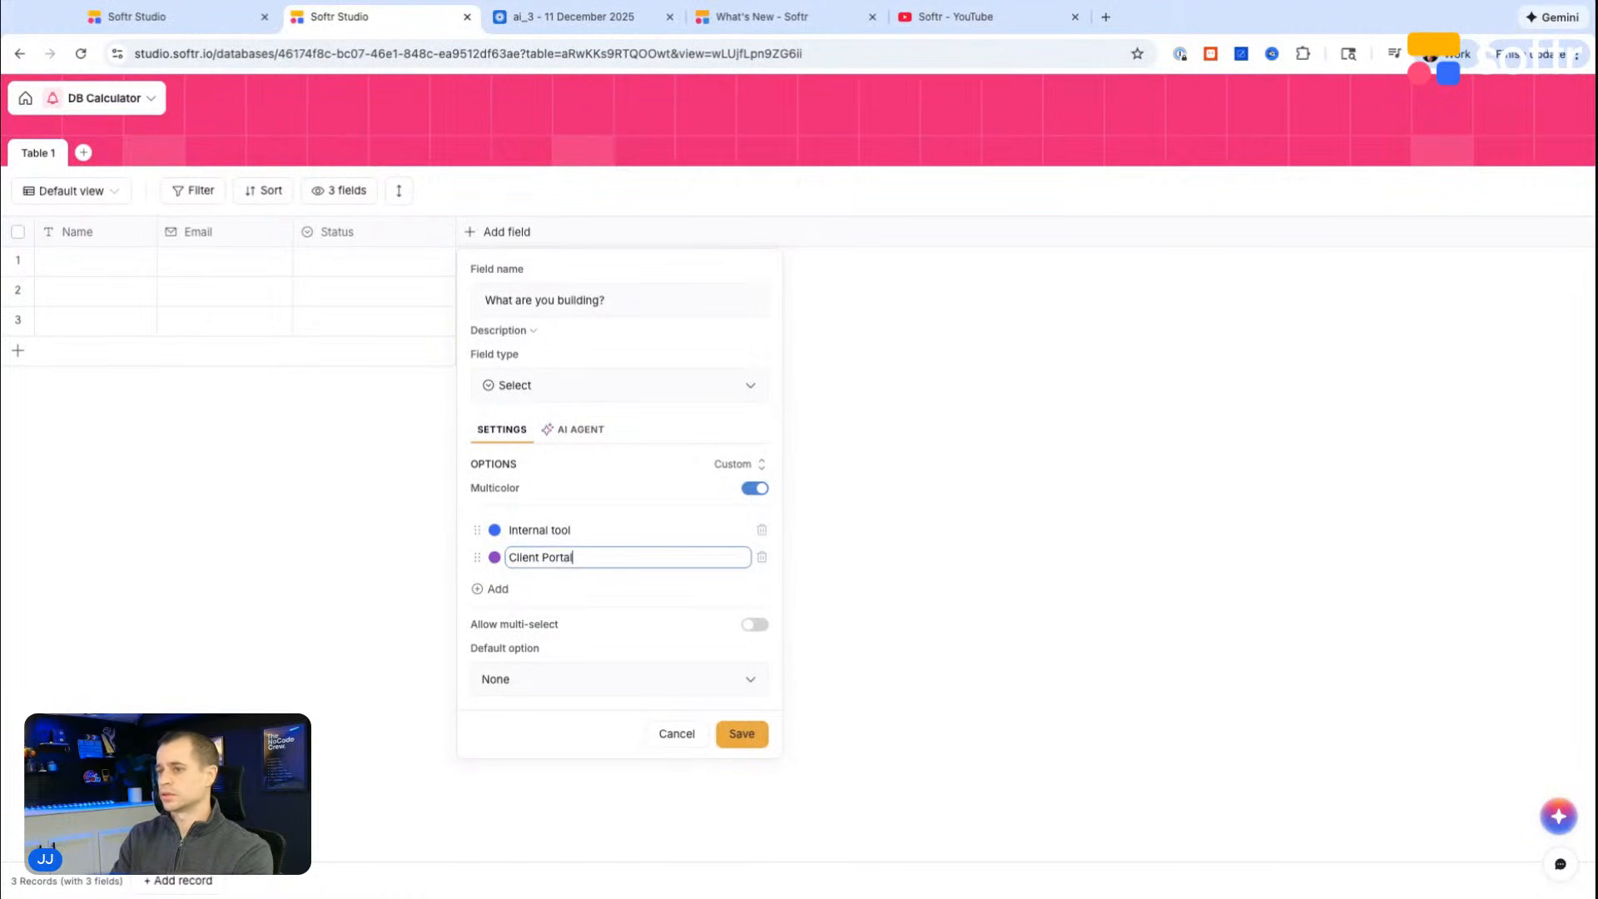
pyautogui.press('Return')
pyautogui.write('MVP')
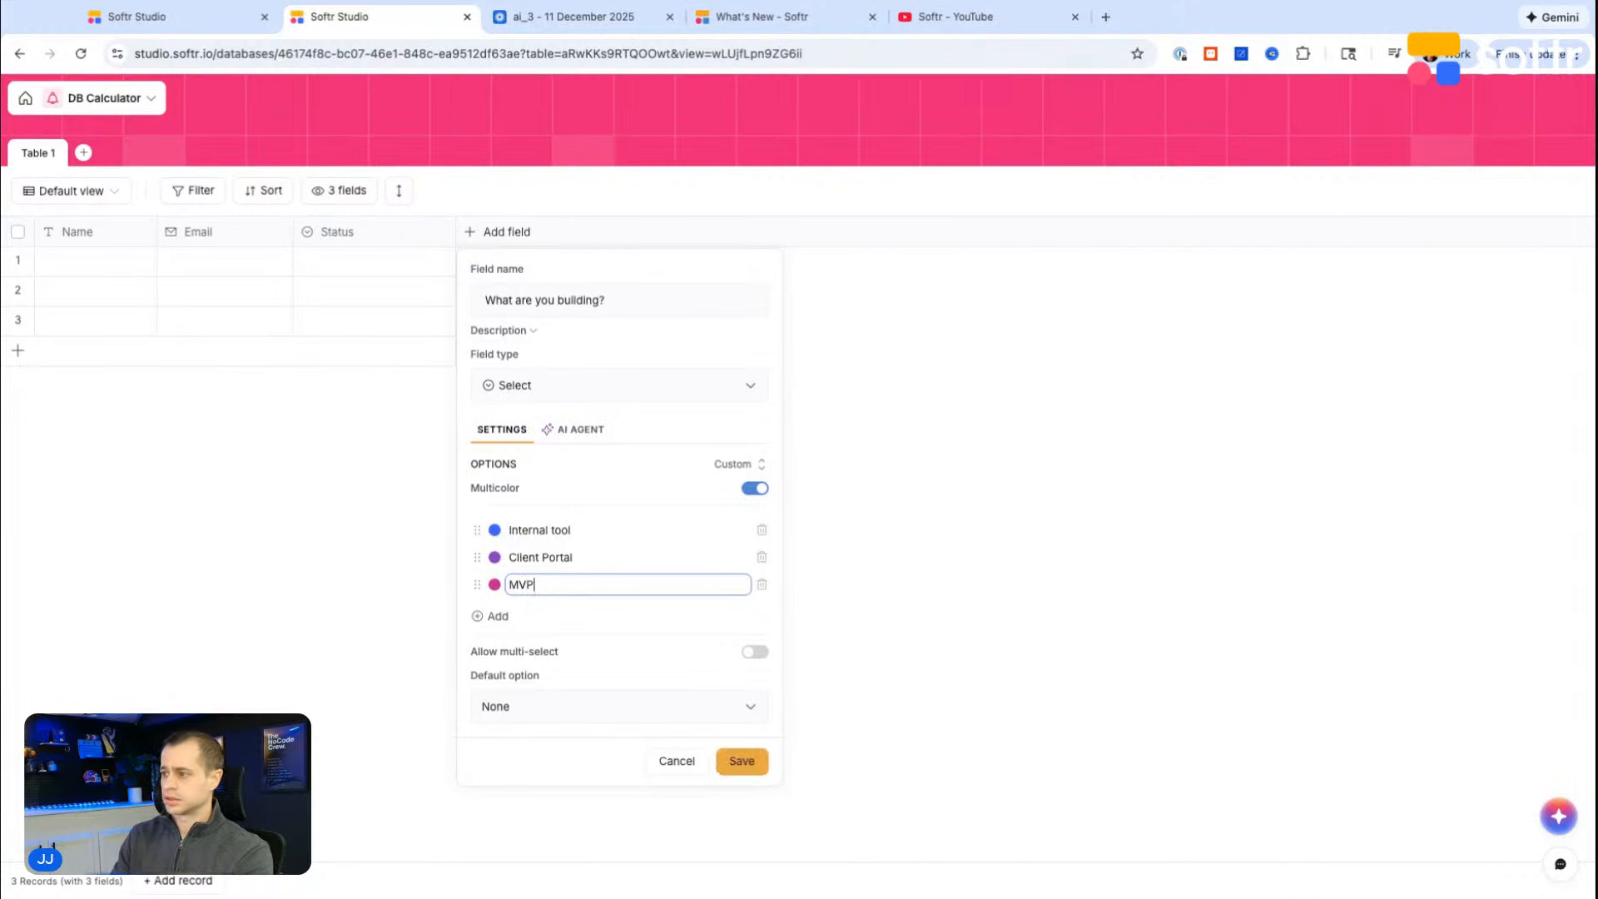
pyautogui.press('Return')
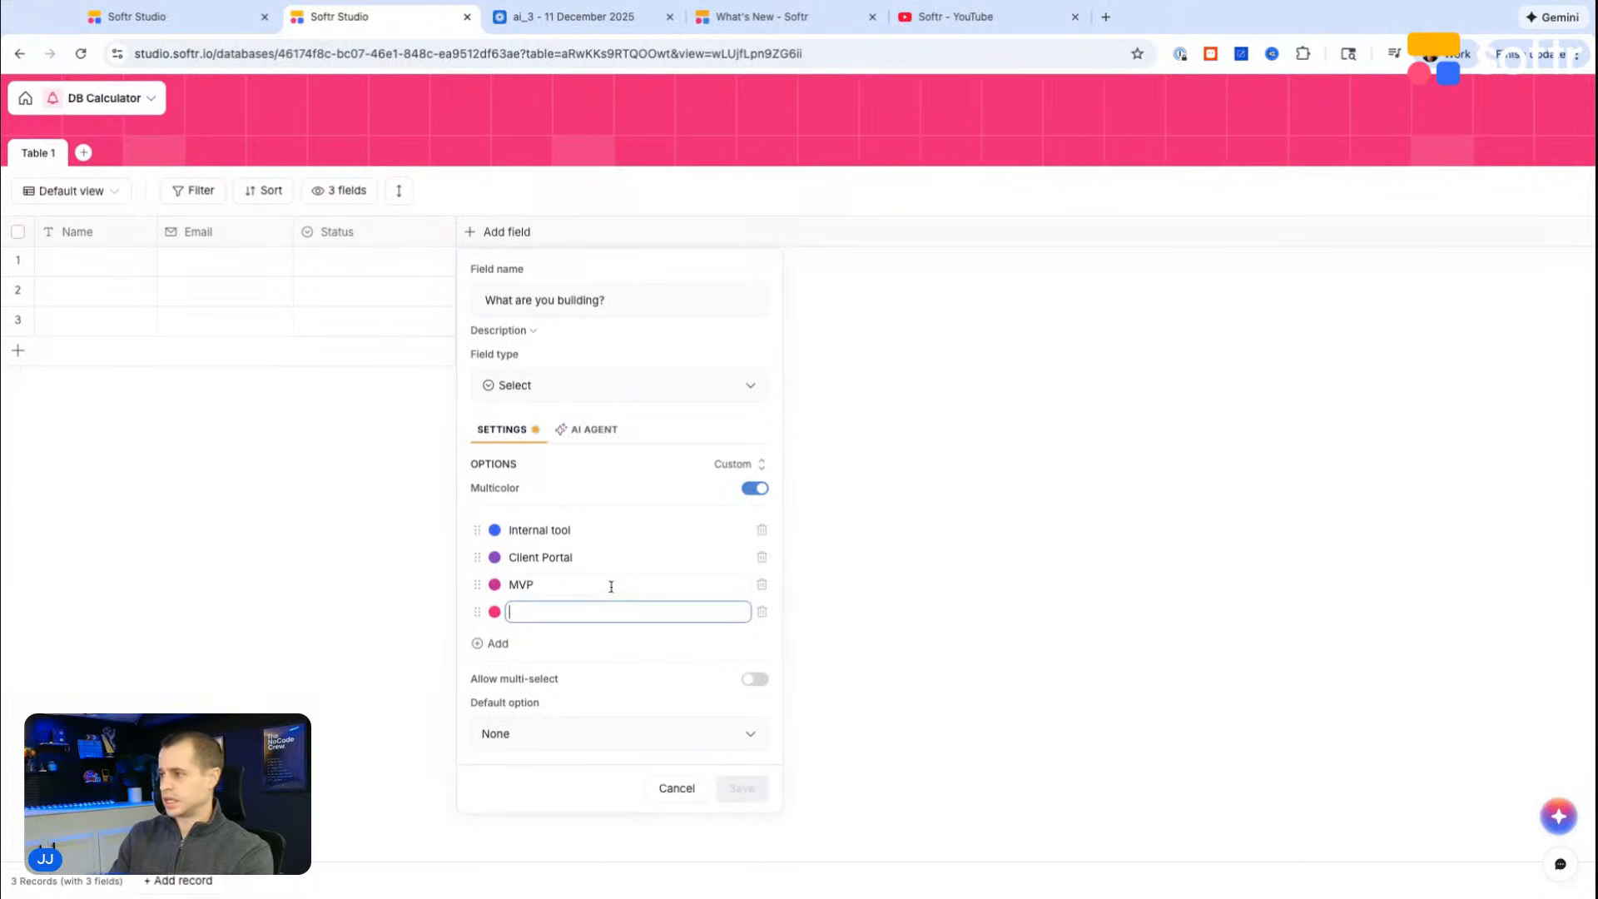
pyautogui.write('Market')
pyautogui.hotkey('ctrl', 'a')
pyautogui.press('BackSpace')
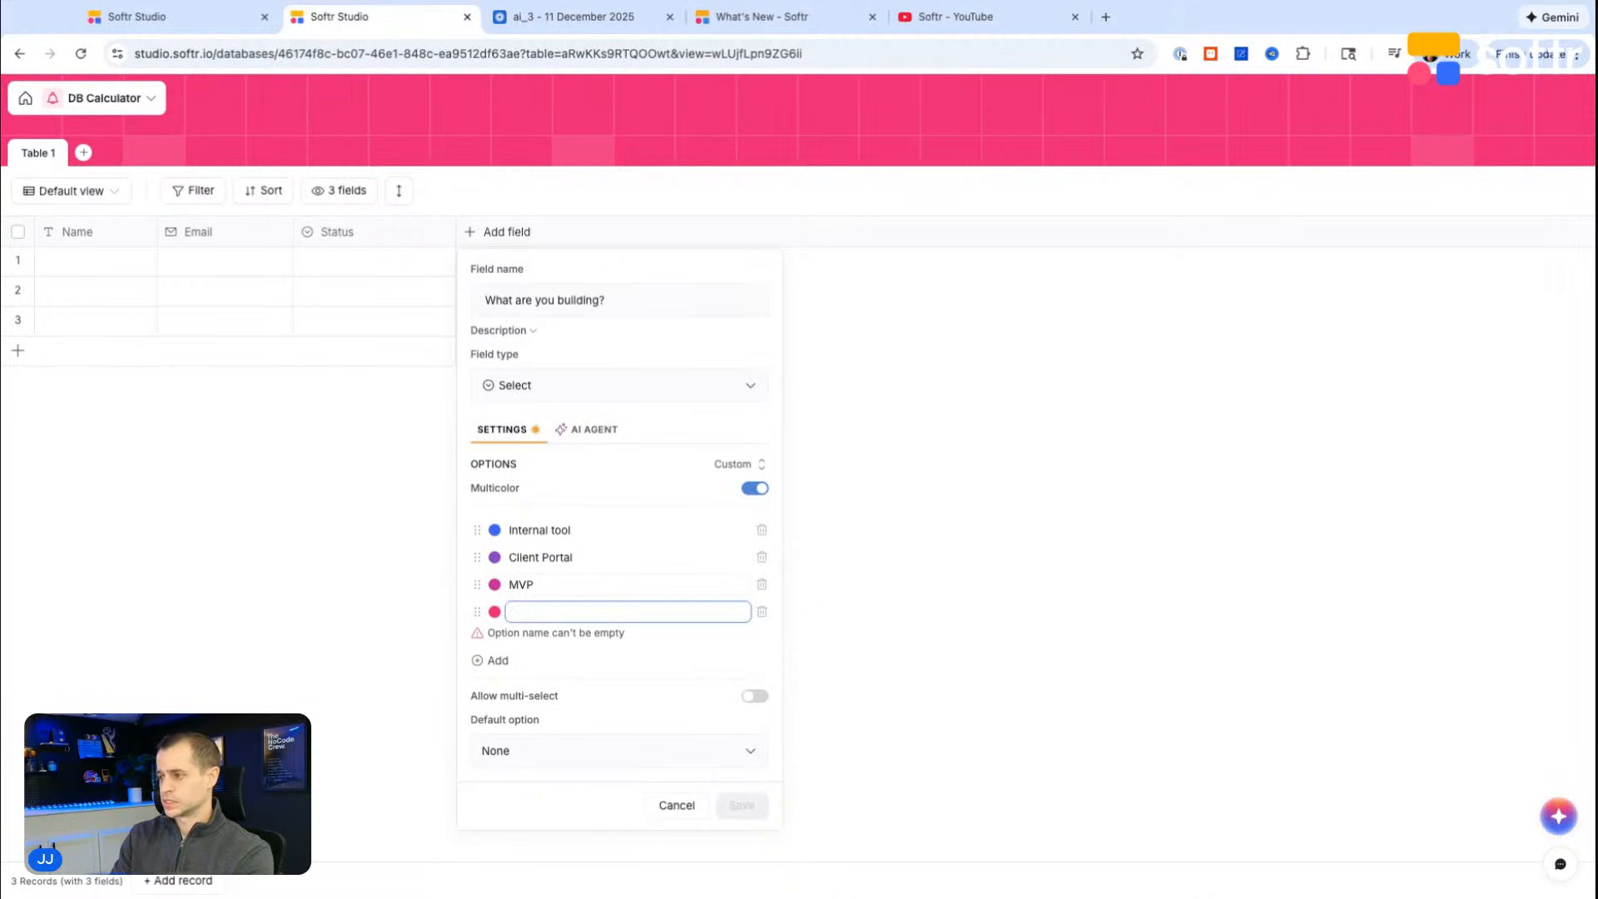
pyautogui.click(762, 612)
# Step: Save the field and start another Select field named "How complex is the application?"
pyautogui.click(760, 760)
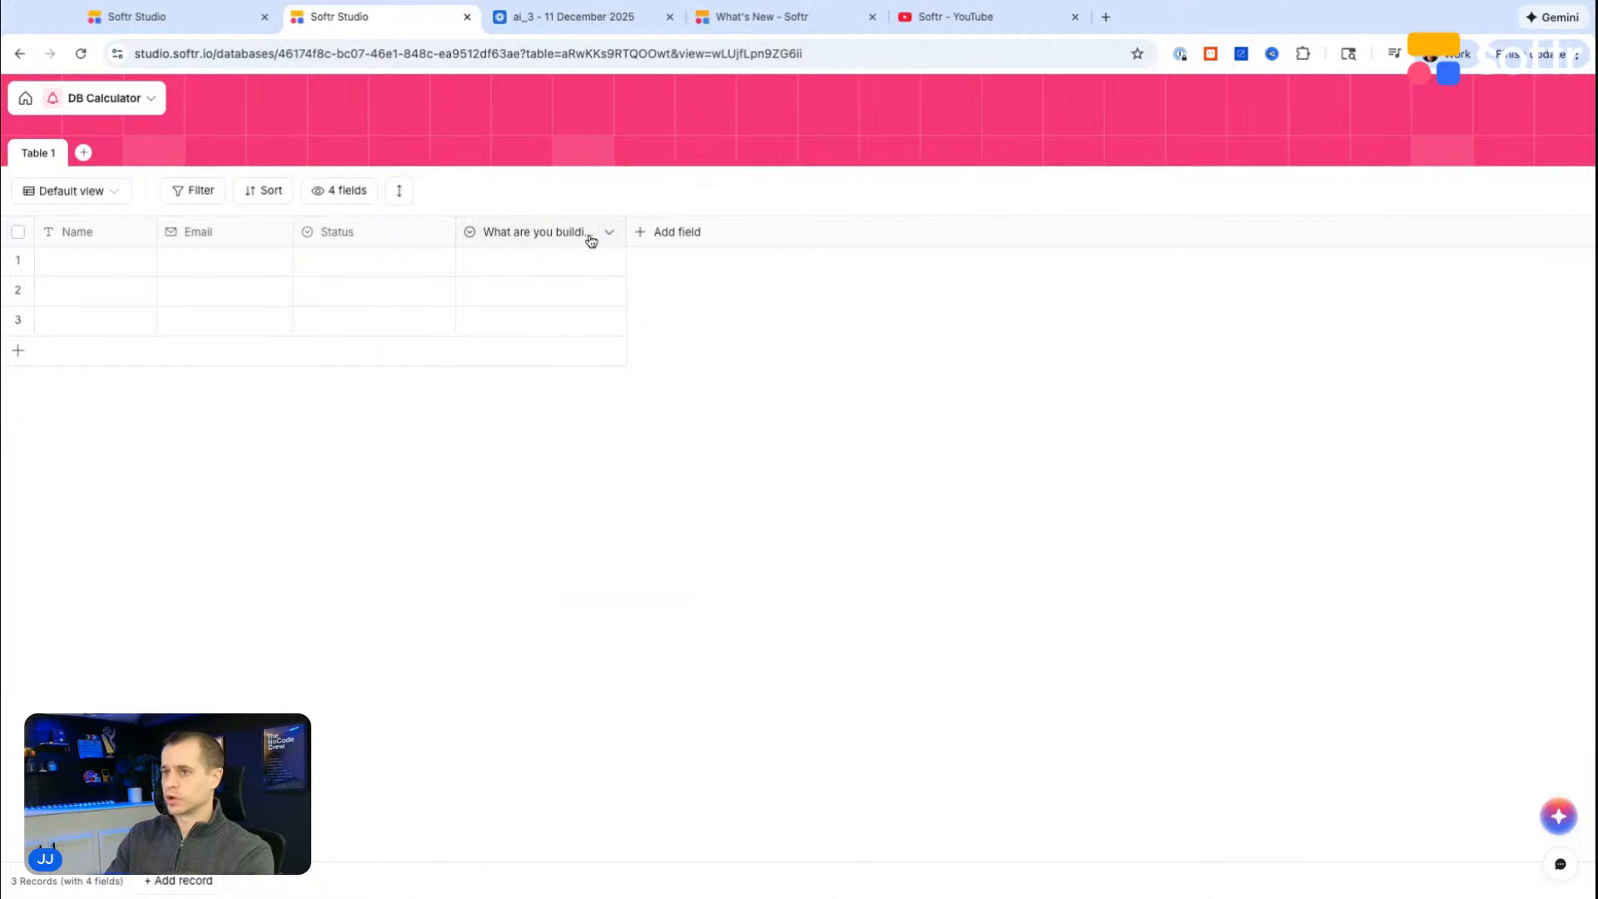
pyautogui.click(686, 235)
pyautogui.write('Sele')
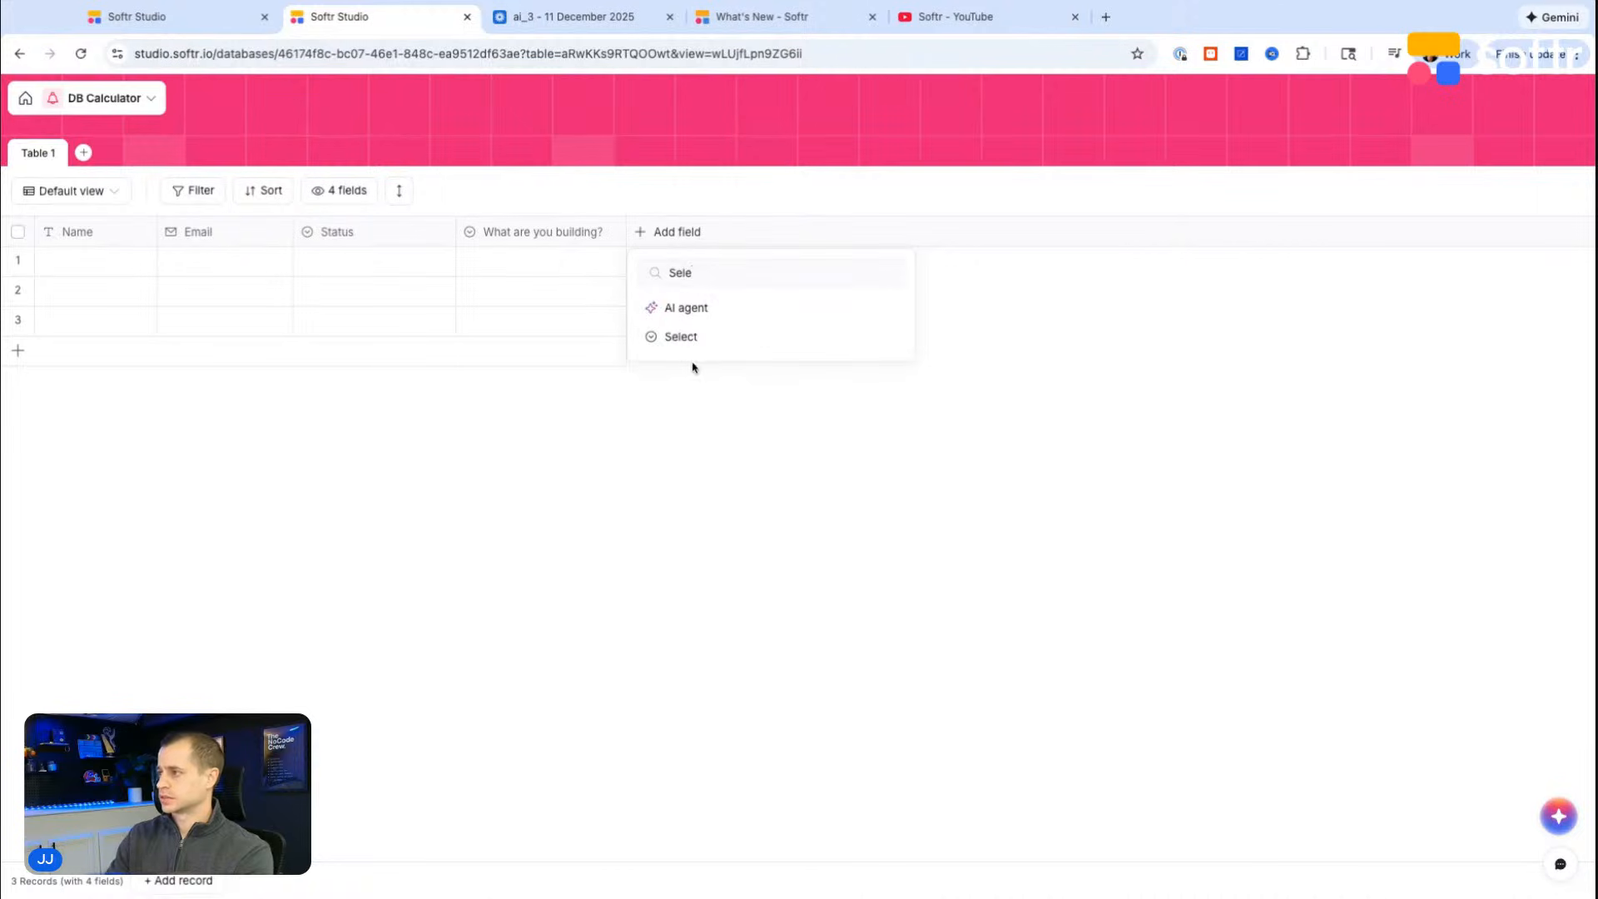
pyautogui.click(690, 339)
pyautogui.write('H')
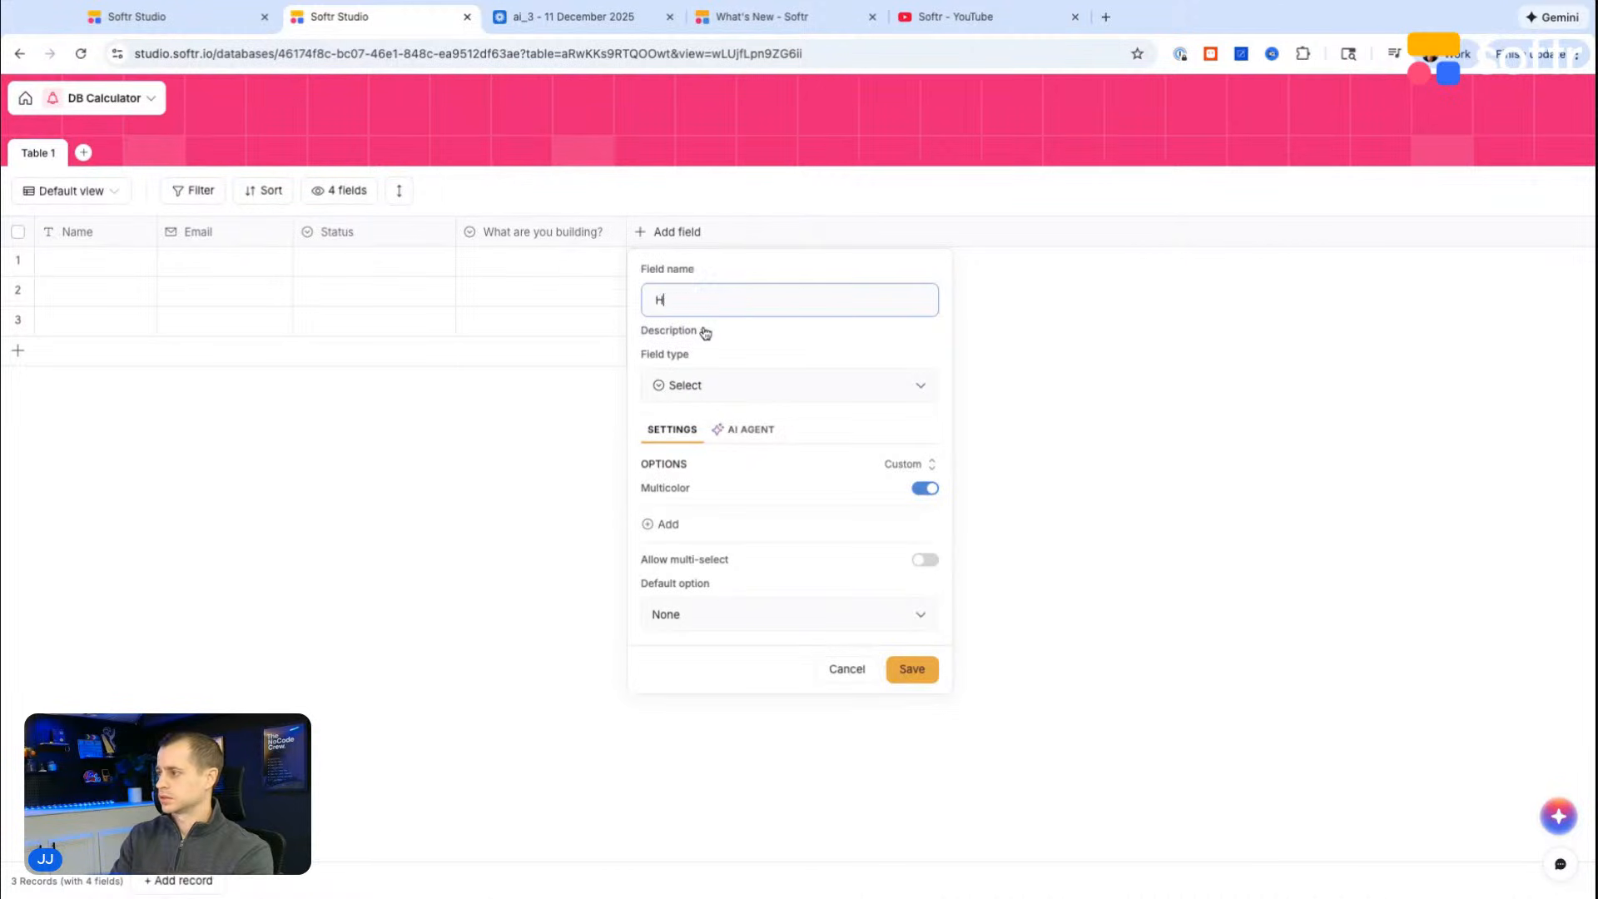
pyautogui.write('ow complex is the application?')
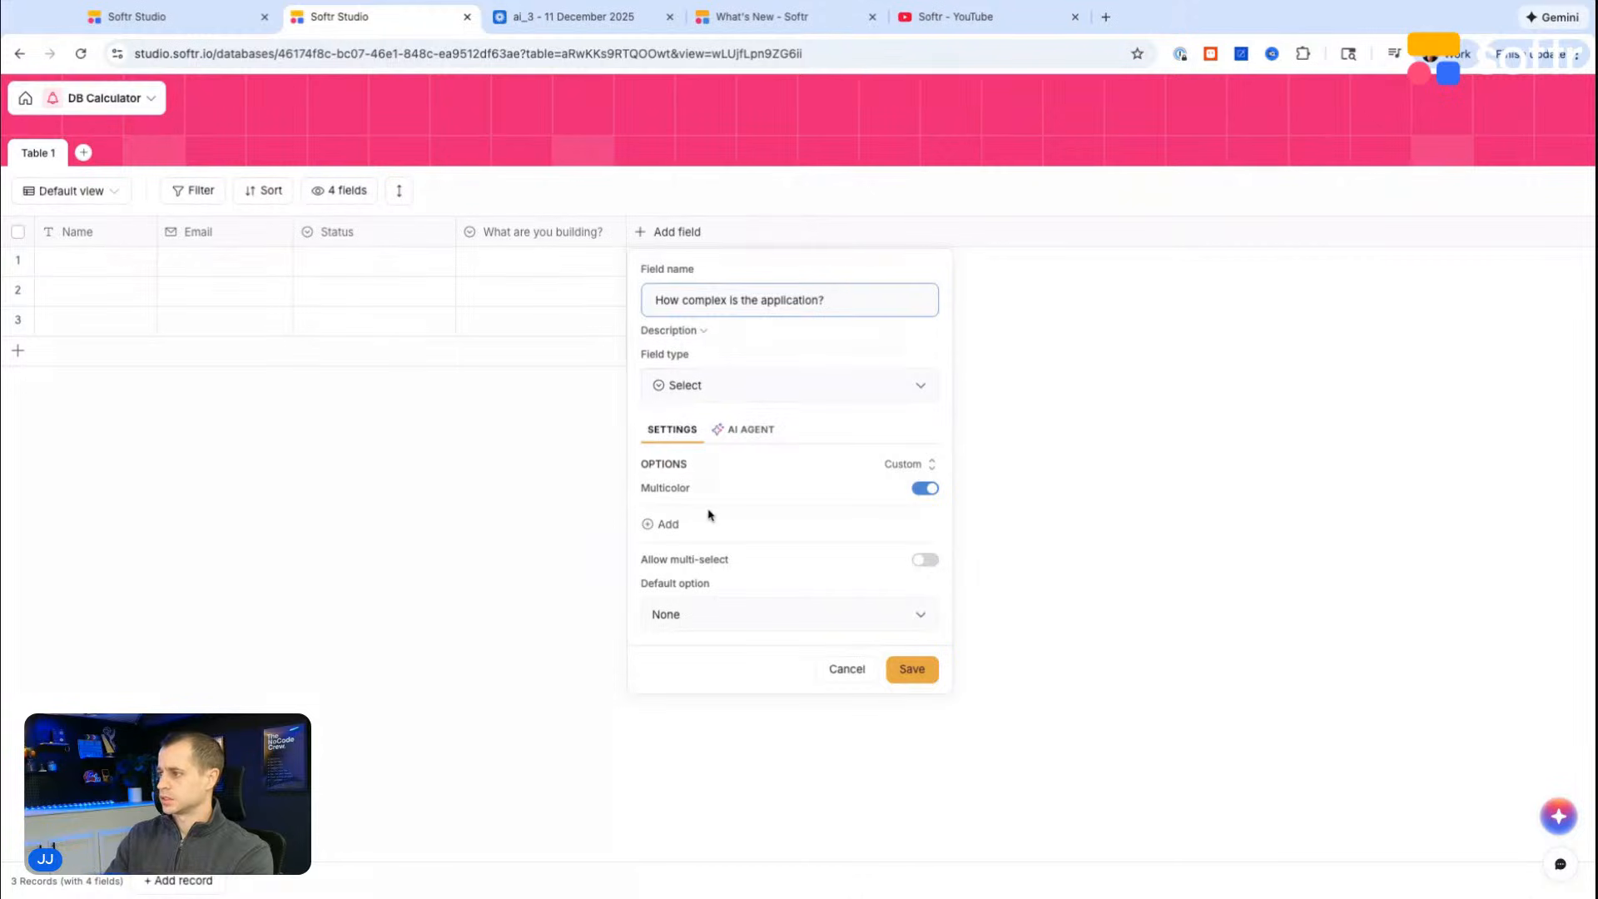
# Step: Add the options Basic and Moderate Advanced to the "How complex is the application?" field
pyautogui.click(669, 524)
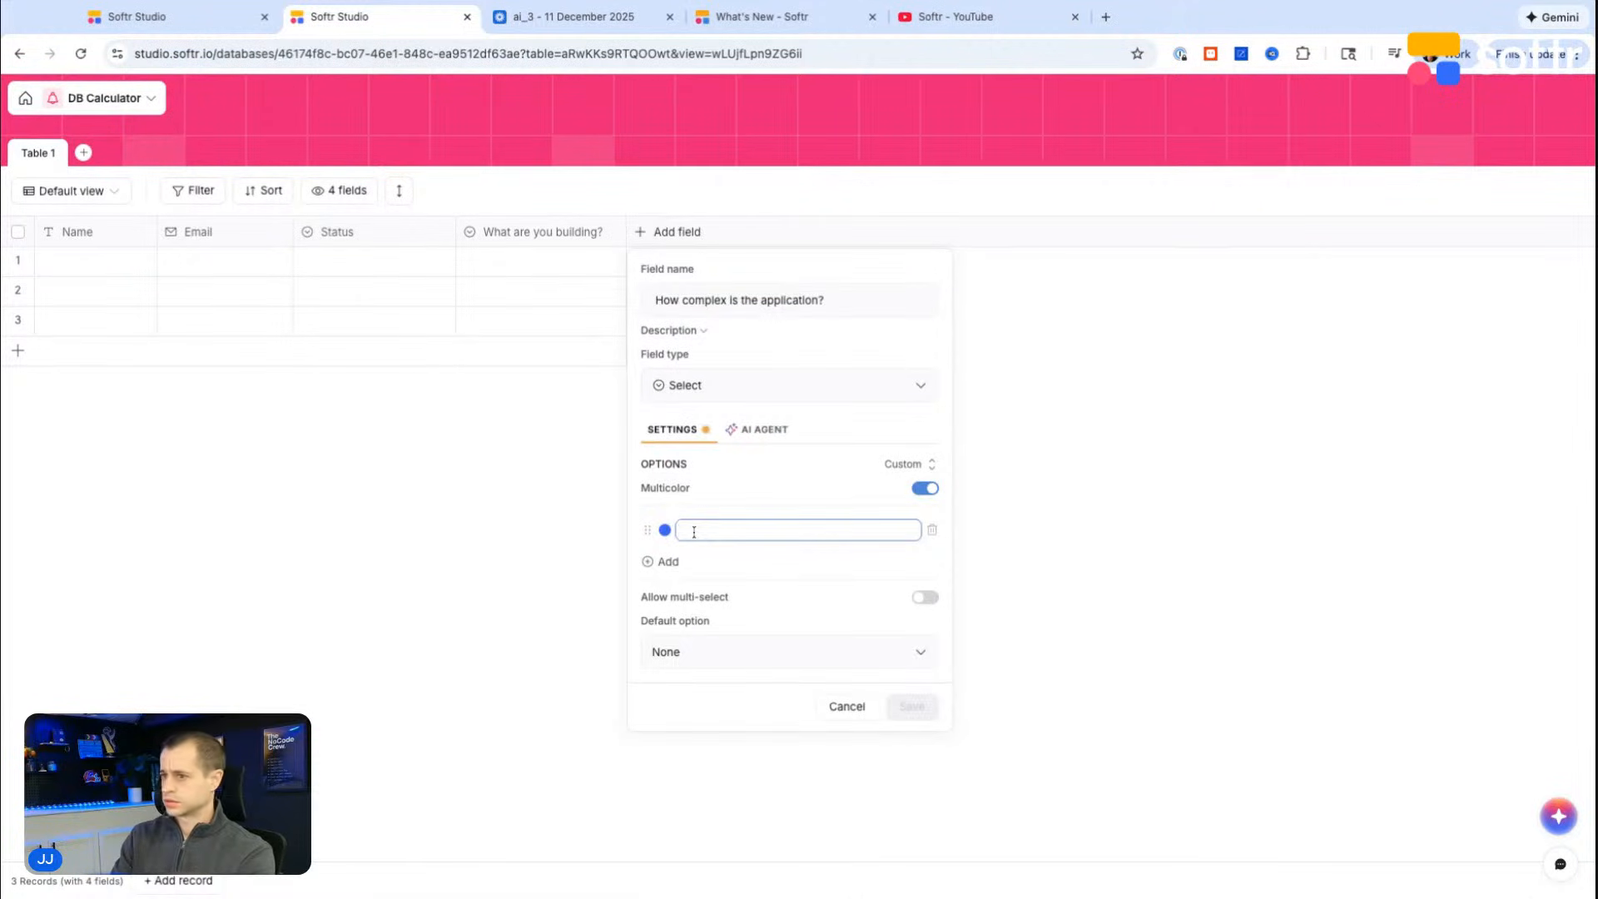
pyautogui.write('Basic')
pyautogui.press('Return')
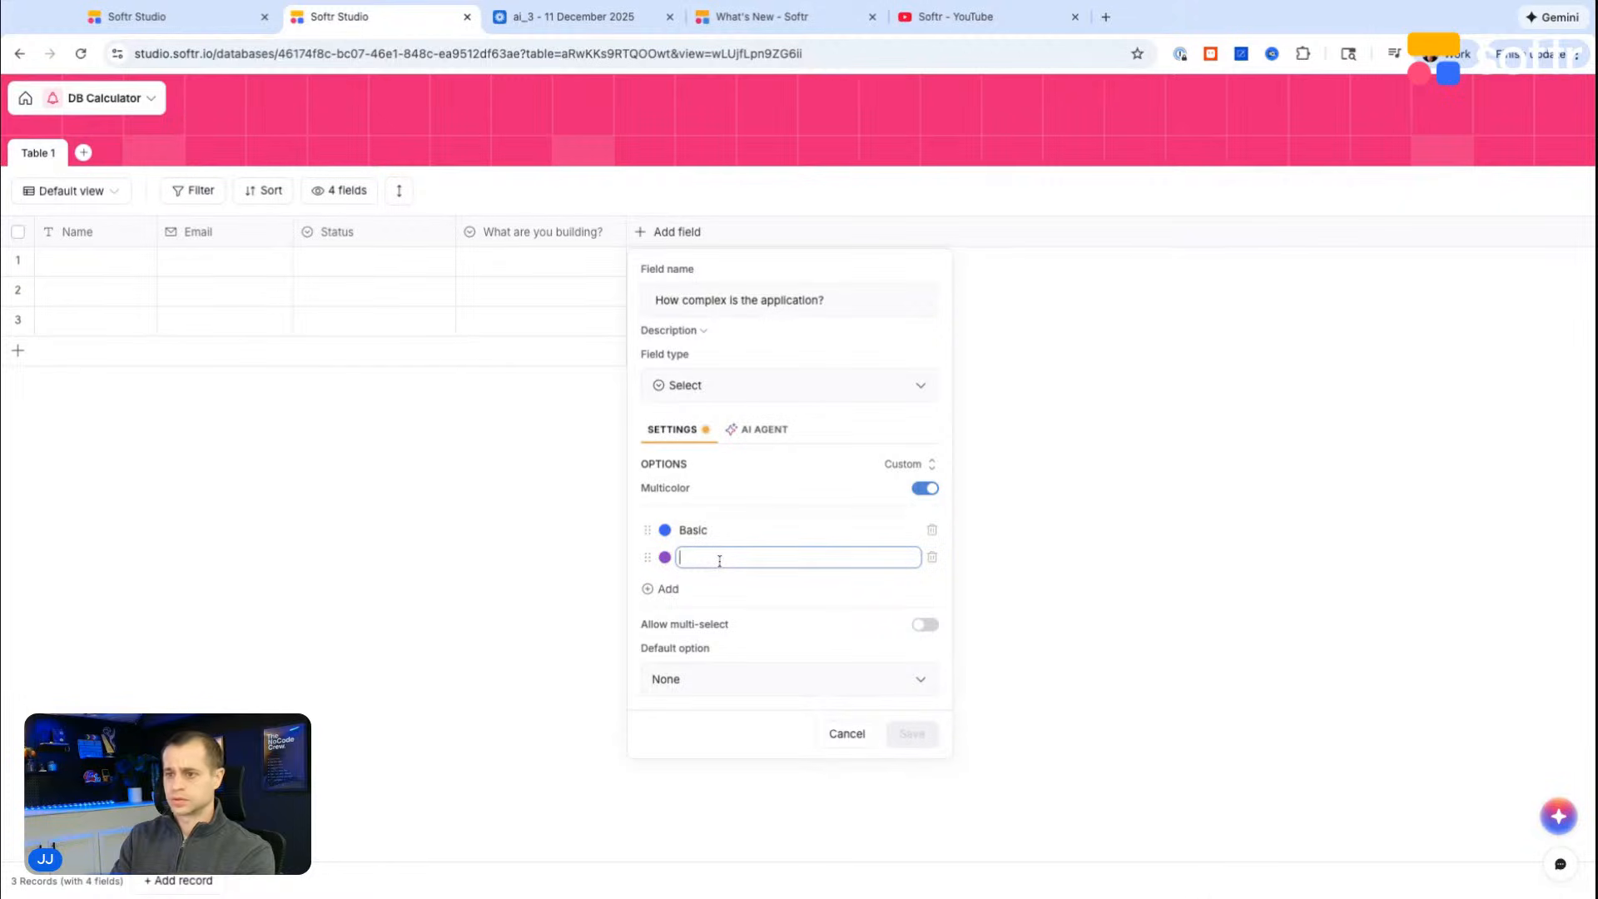
pyautogui.write('Moderate ADva')
pyautogui.press('BackSpace')
pyautogui.press('BackSpace')
pyautogui.press('BackSpace')
pyautogui.write('dvanced')
pyautogui.press('Return')
# Step: Add a third option named Very custom to the complexity field and save the field
pyautogui.write('Very com')
pyautogui.press('BackSpace')
pyautogui.press('BackSpace')
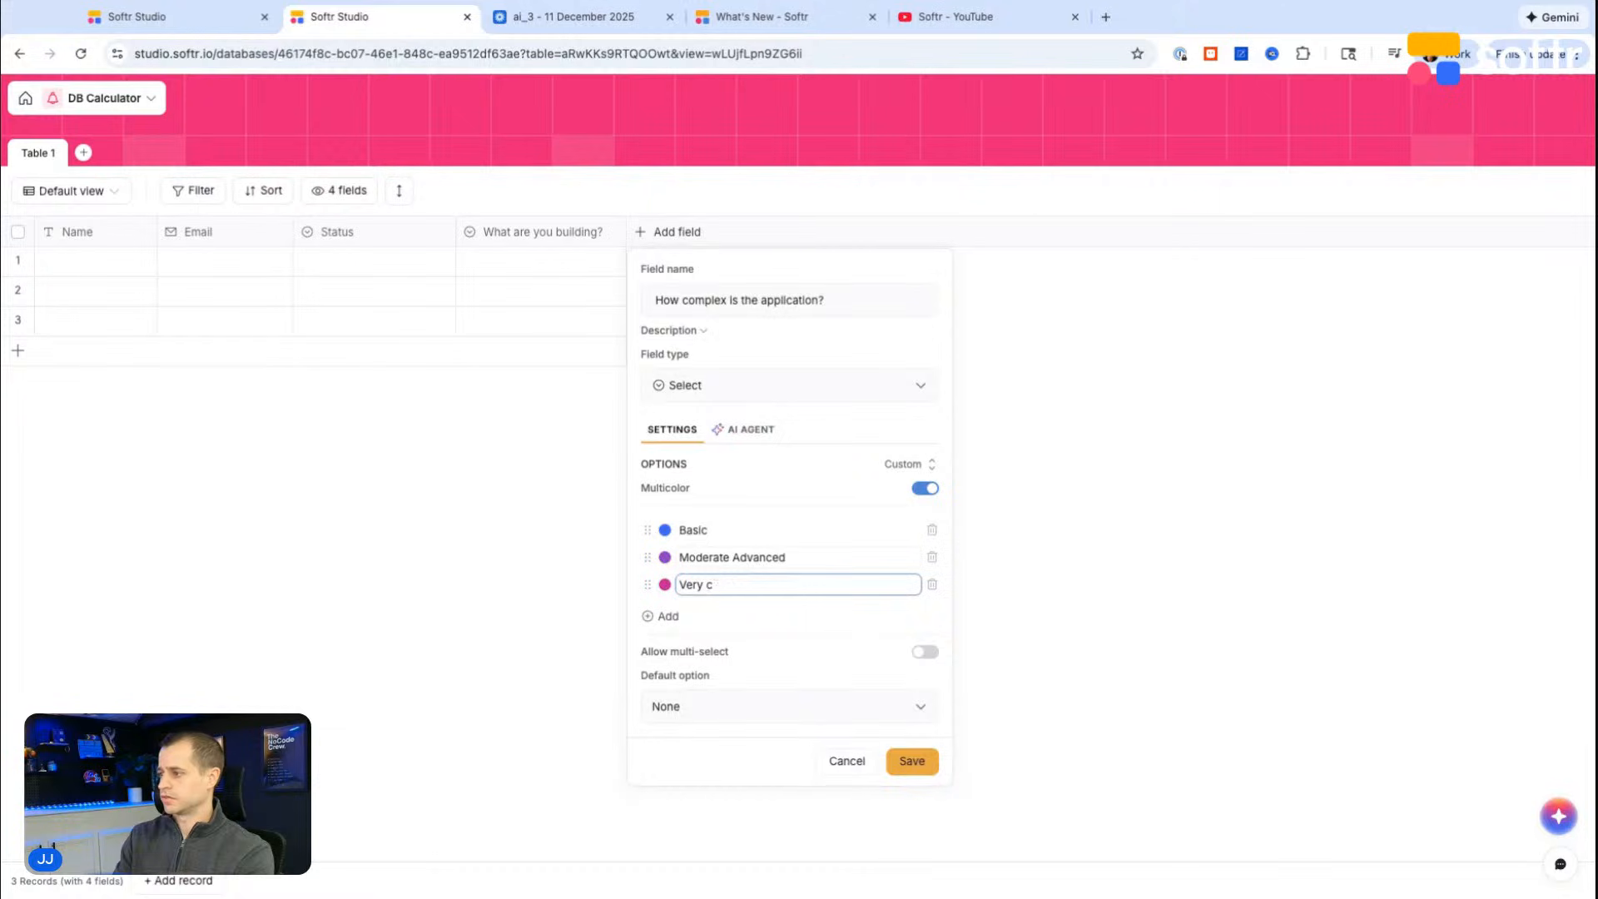
pyautogui.write('ustom')
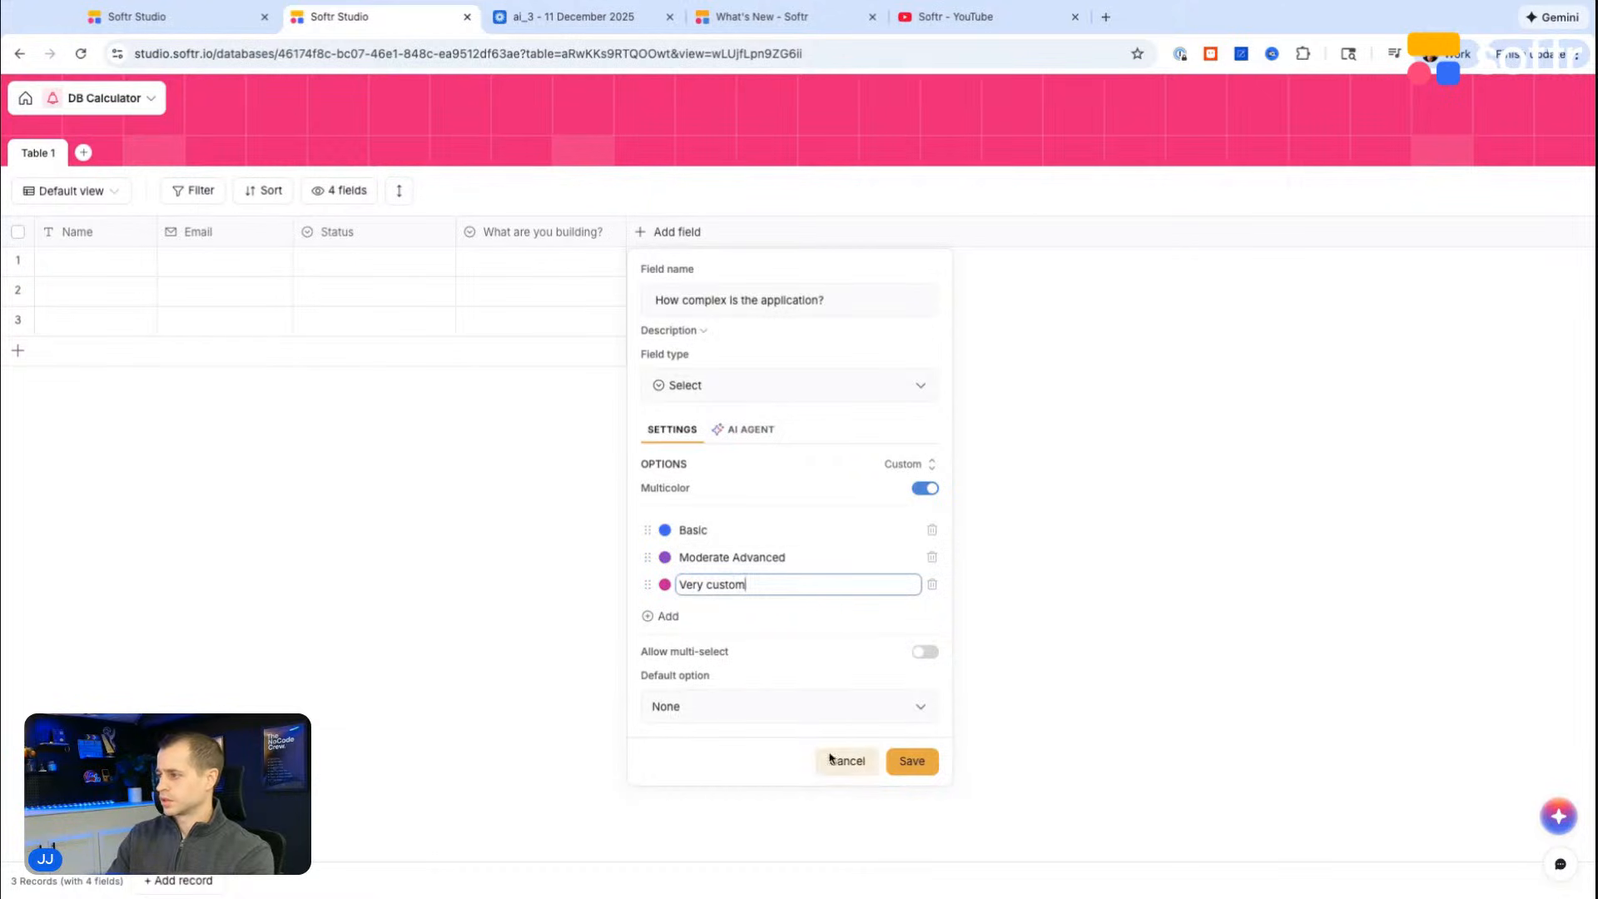
pyautogui.click(913, 761)
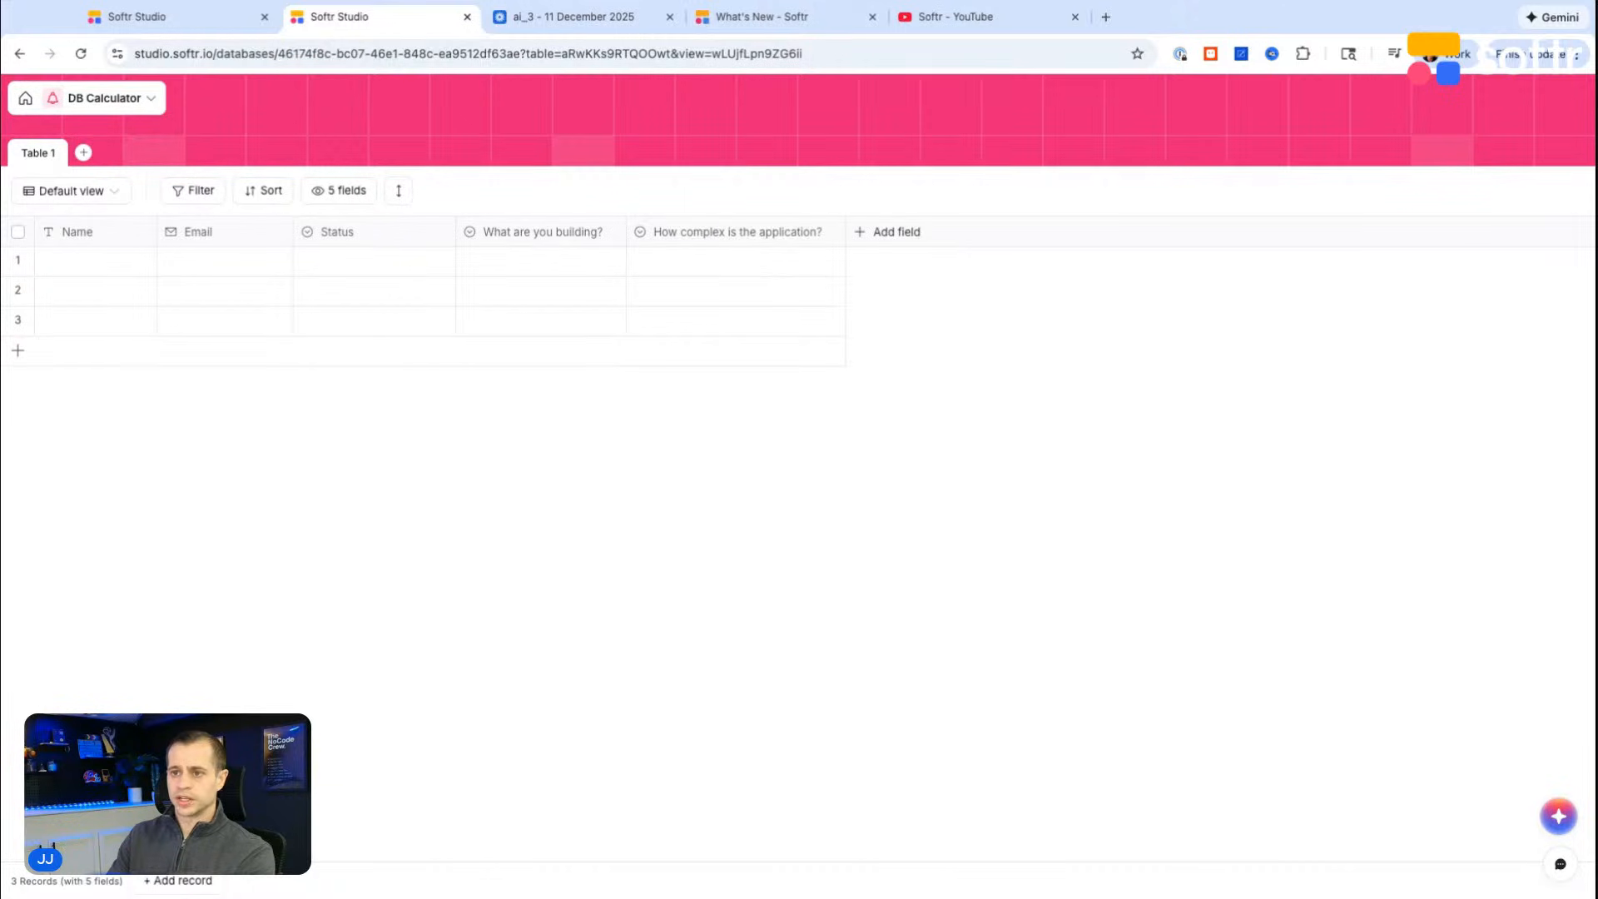
# Step: Add a Select field named "How soon do you need it completed?" after the complexity field
pyautogui.click(884, 235)
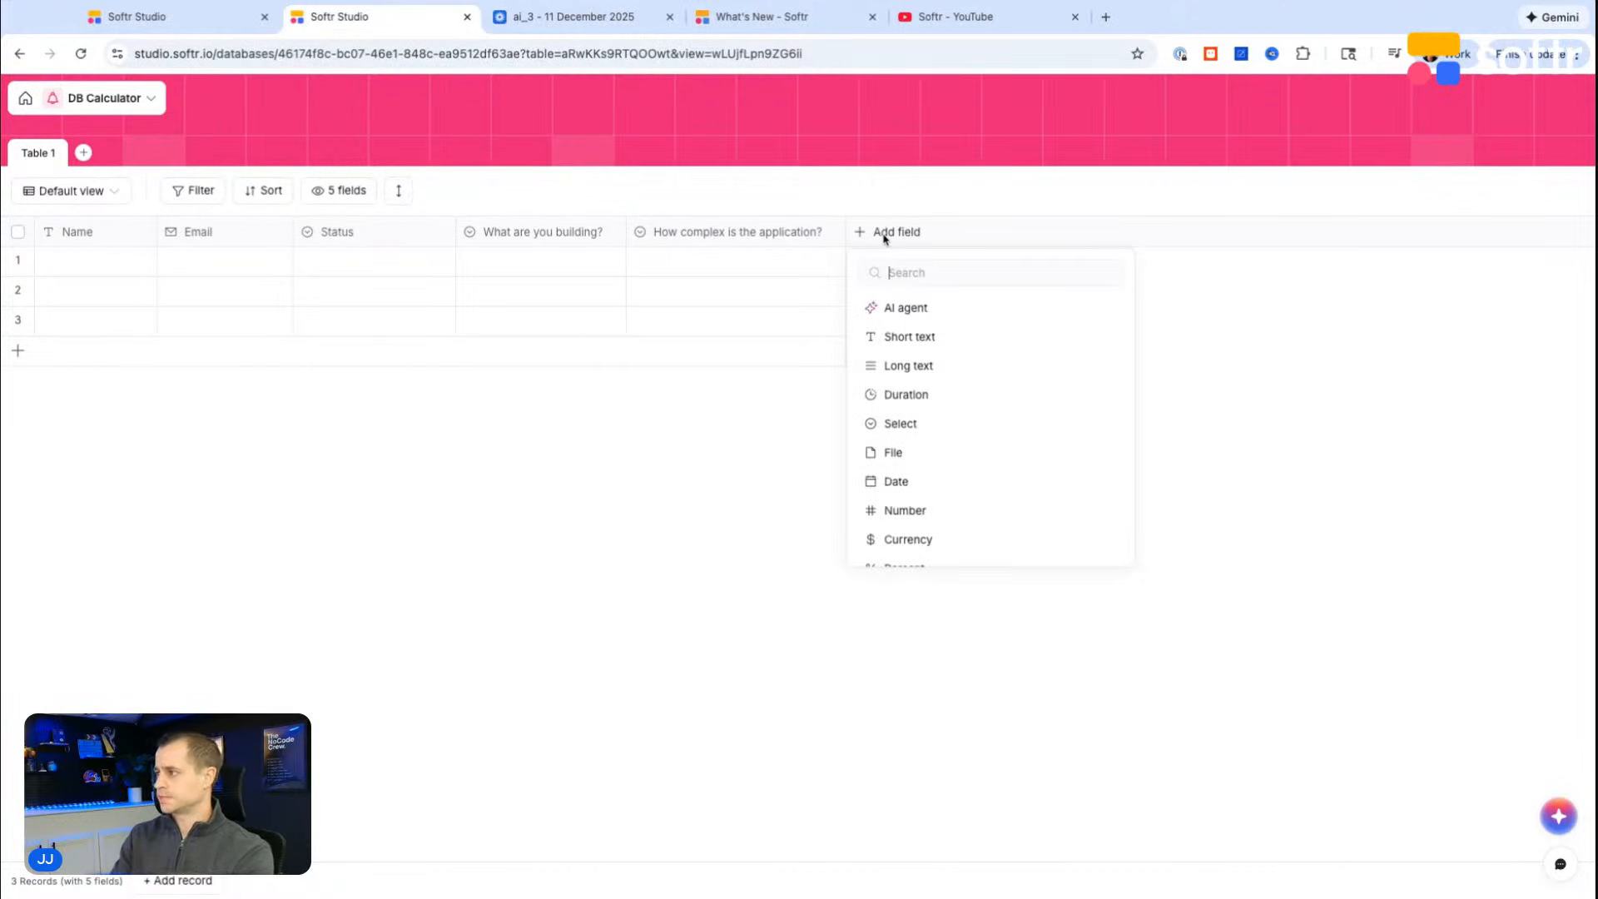
pyautogui.write('sel')
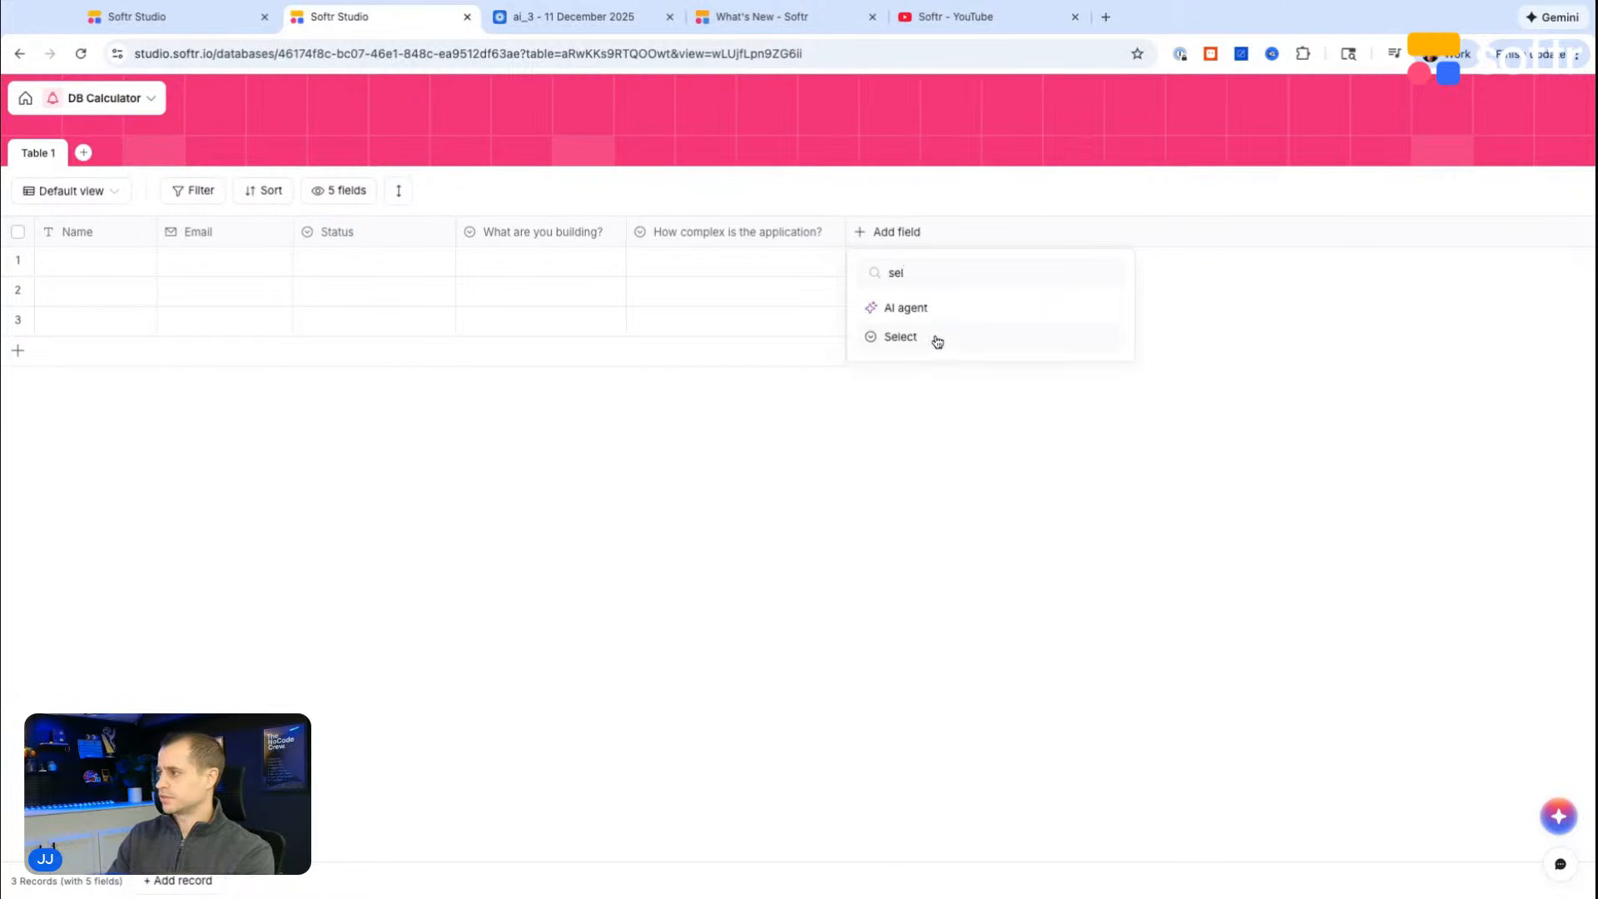
pyautogui.click(935, 337)
pyautogui.write('How soon d')
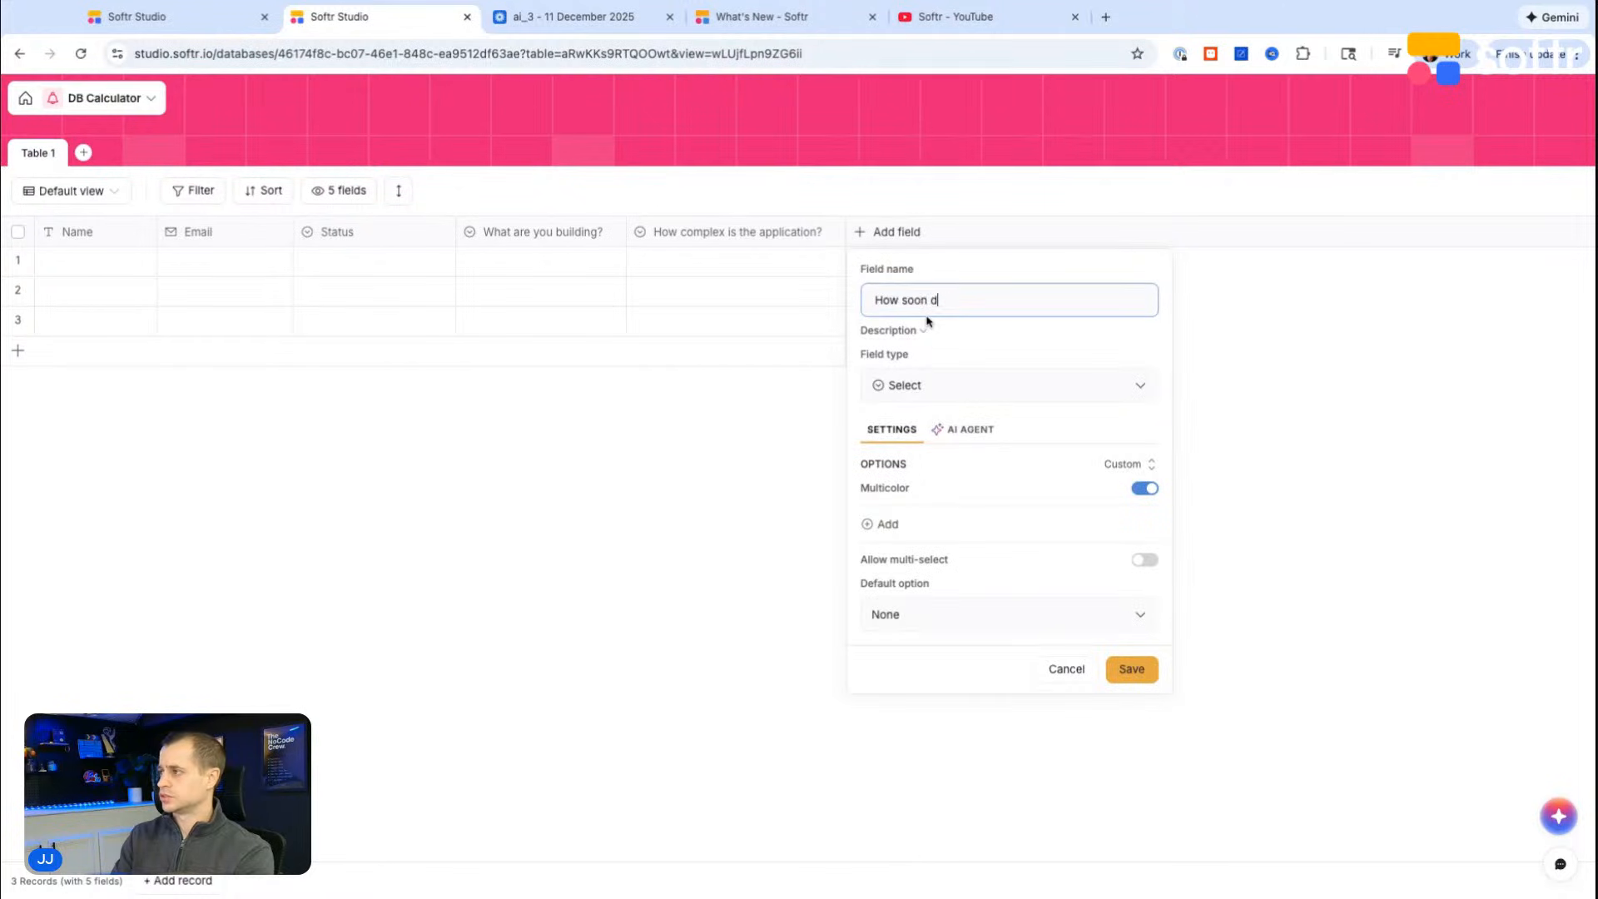
pyautogui.write('o you need it comp')
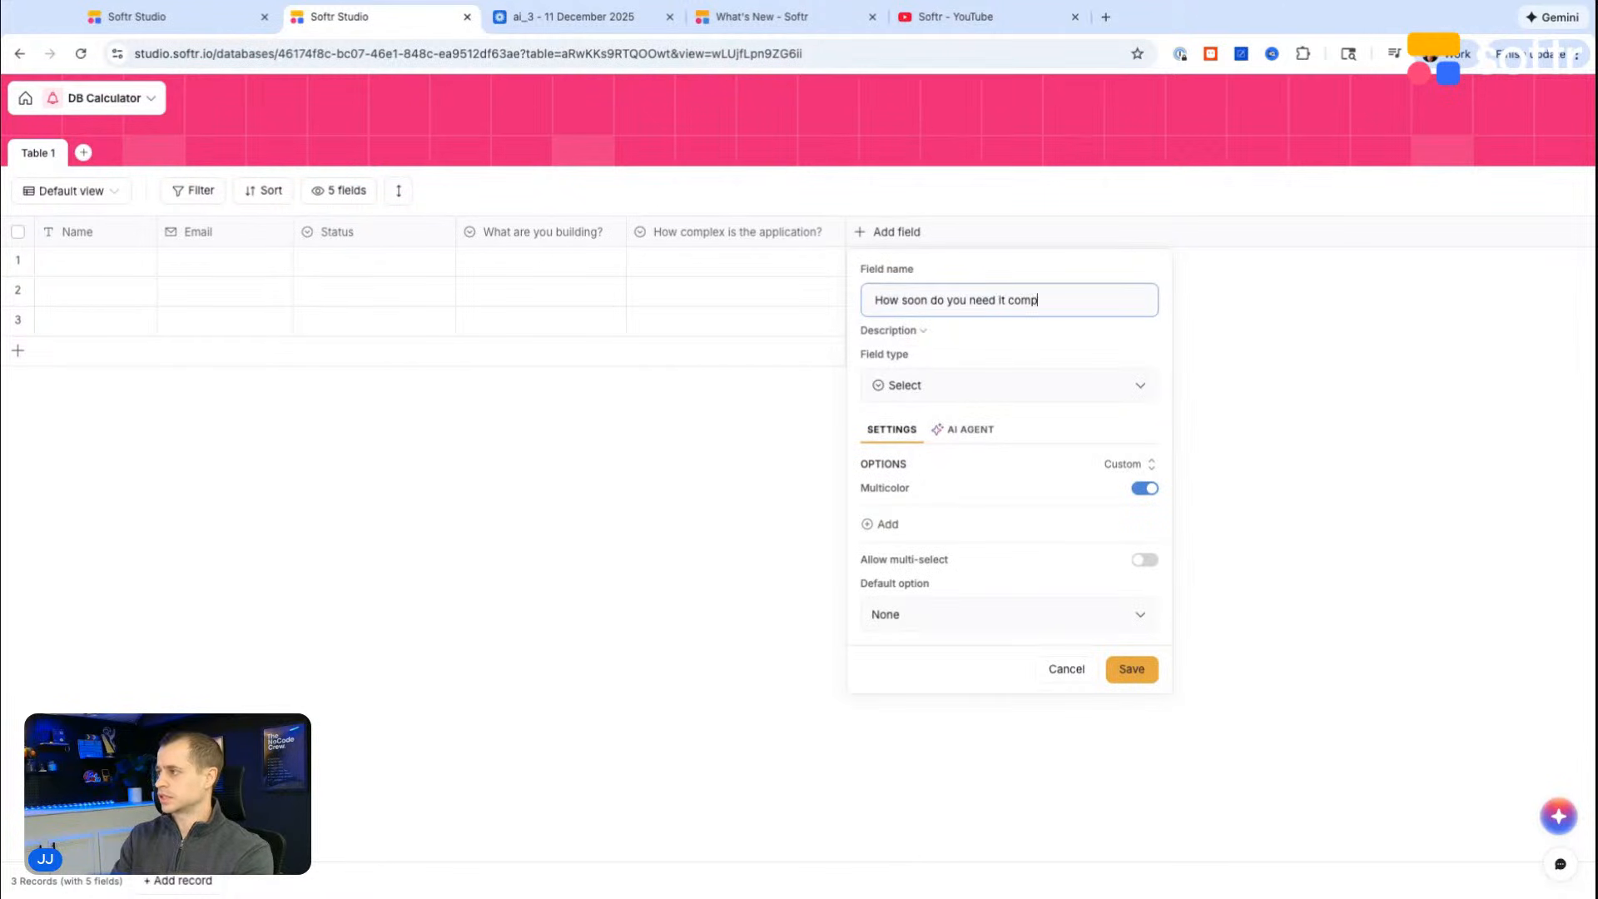
pyautogui.write('leted?')
# Step: Give the "How soon do you need it completed?" field the options Flexible, Standard delivery and Accelerated, and save it
pyautogui.click(931, 523)
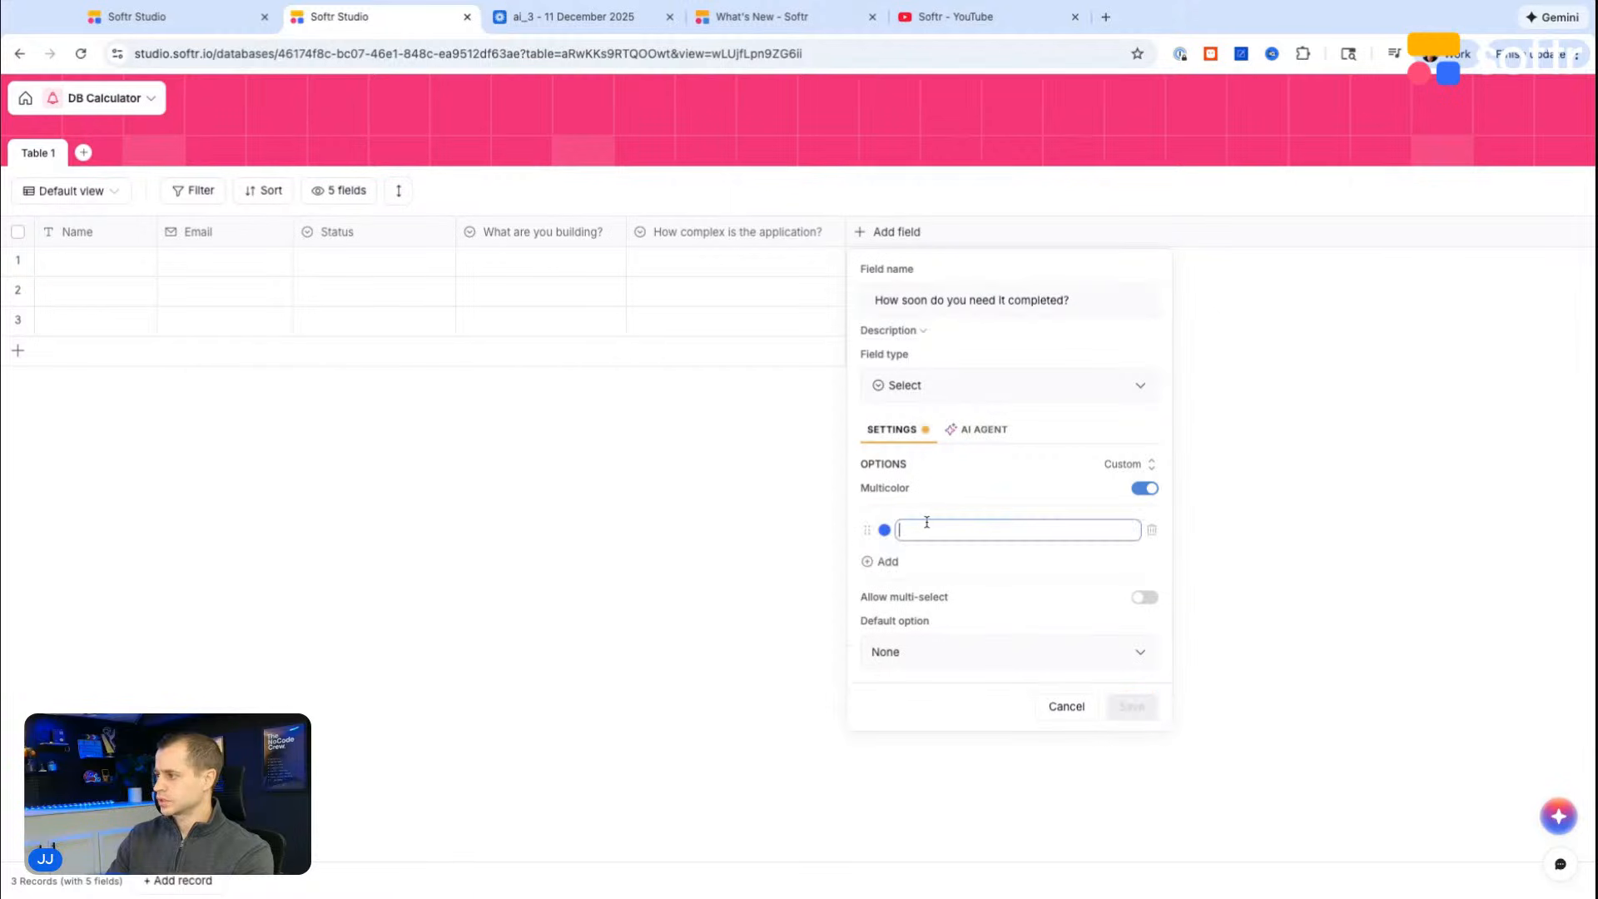
pyautogui.write('Flexible')
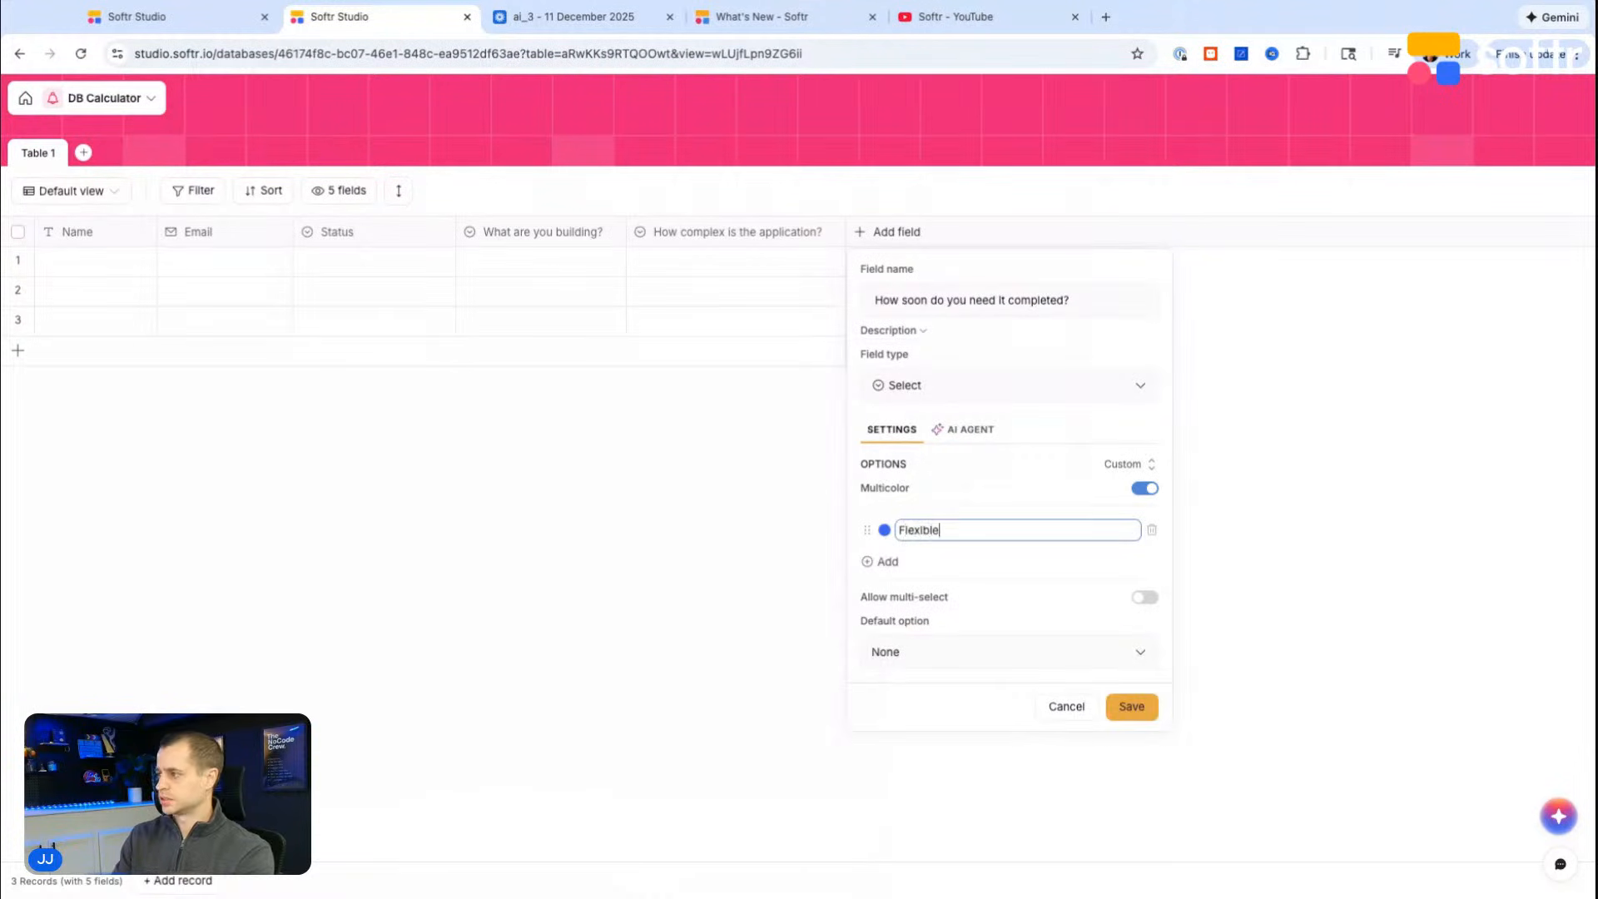
pyautogui.press('Return')
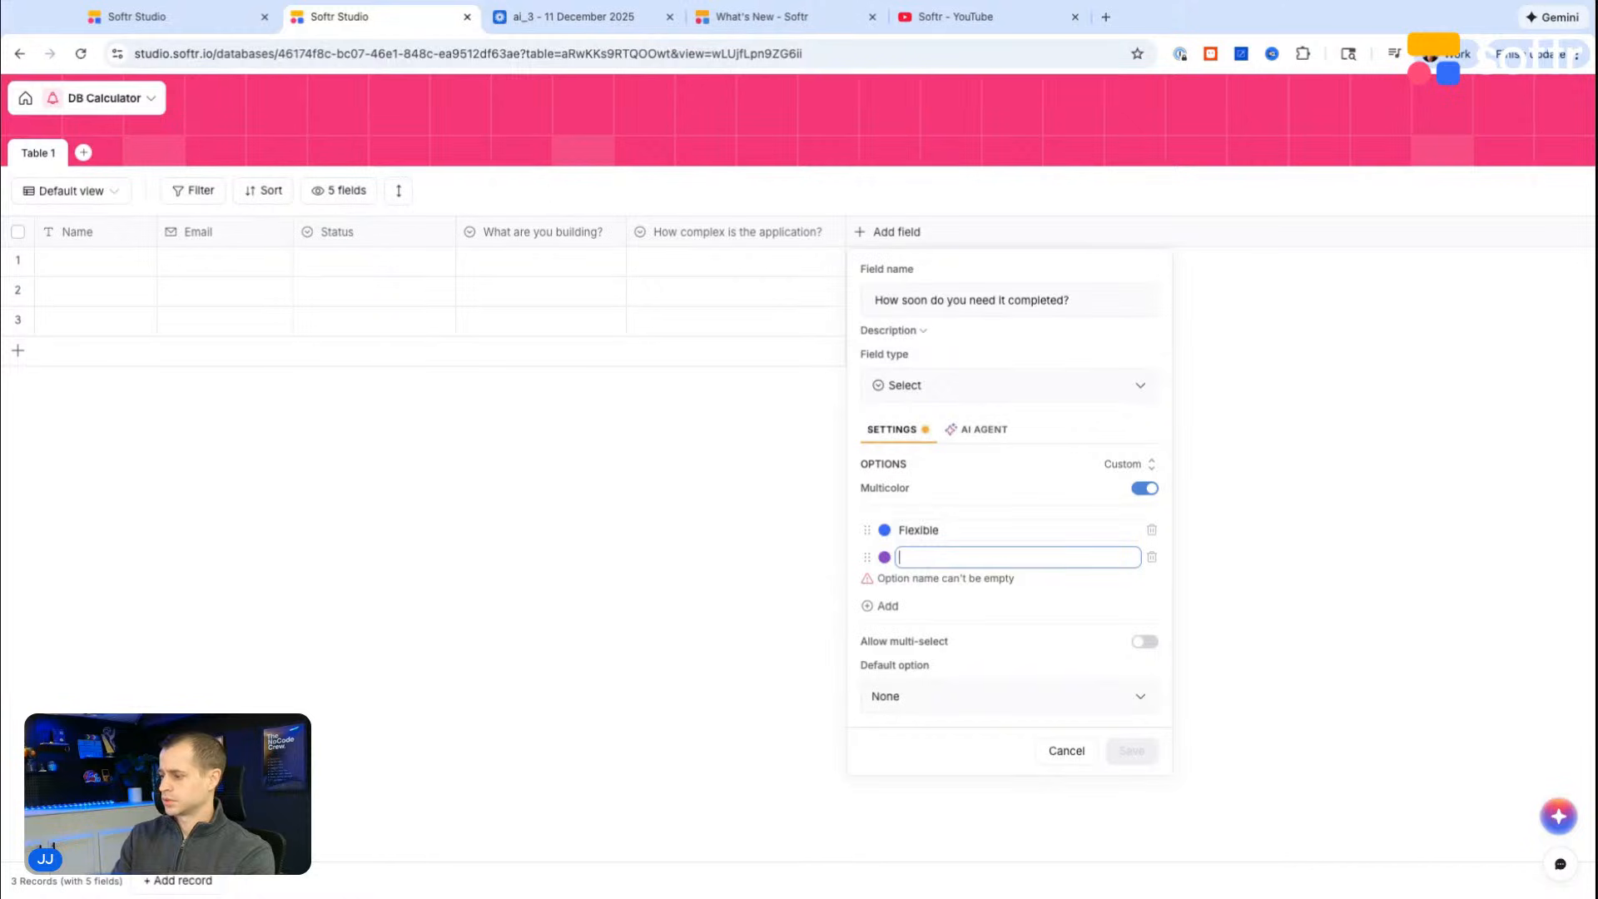
pyautogui.write('Standar')
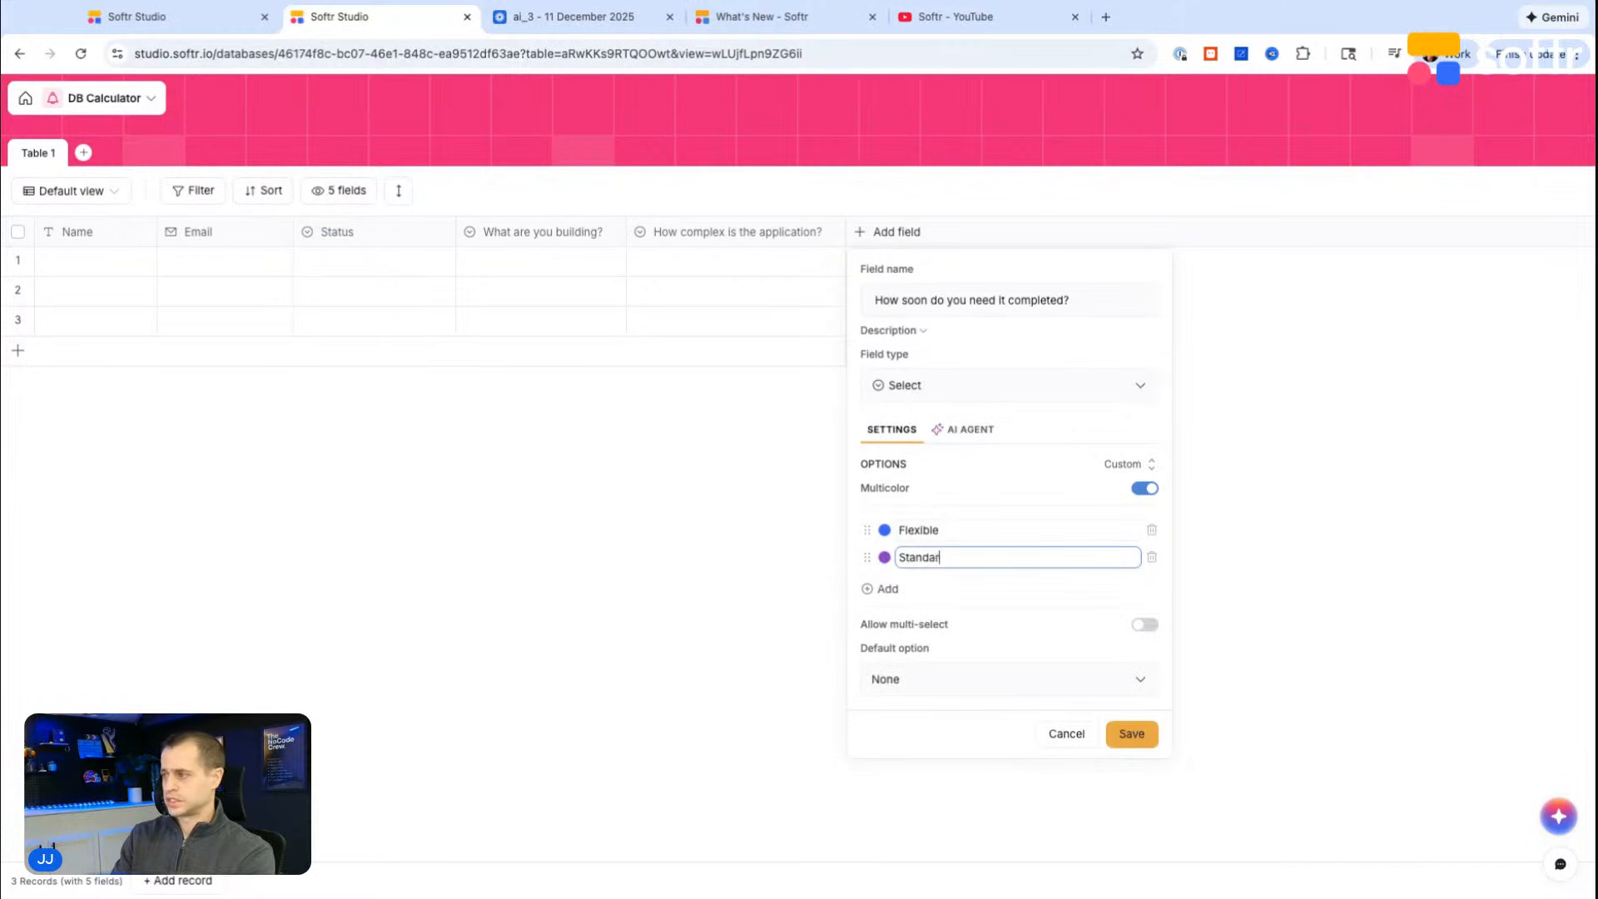
pyautogui.write('d delivery')
pyautogui.press('Return')
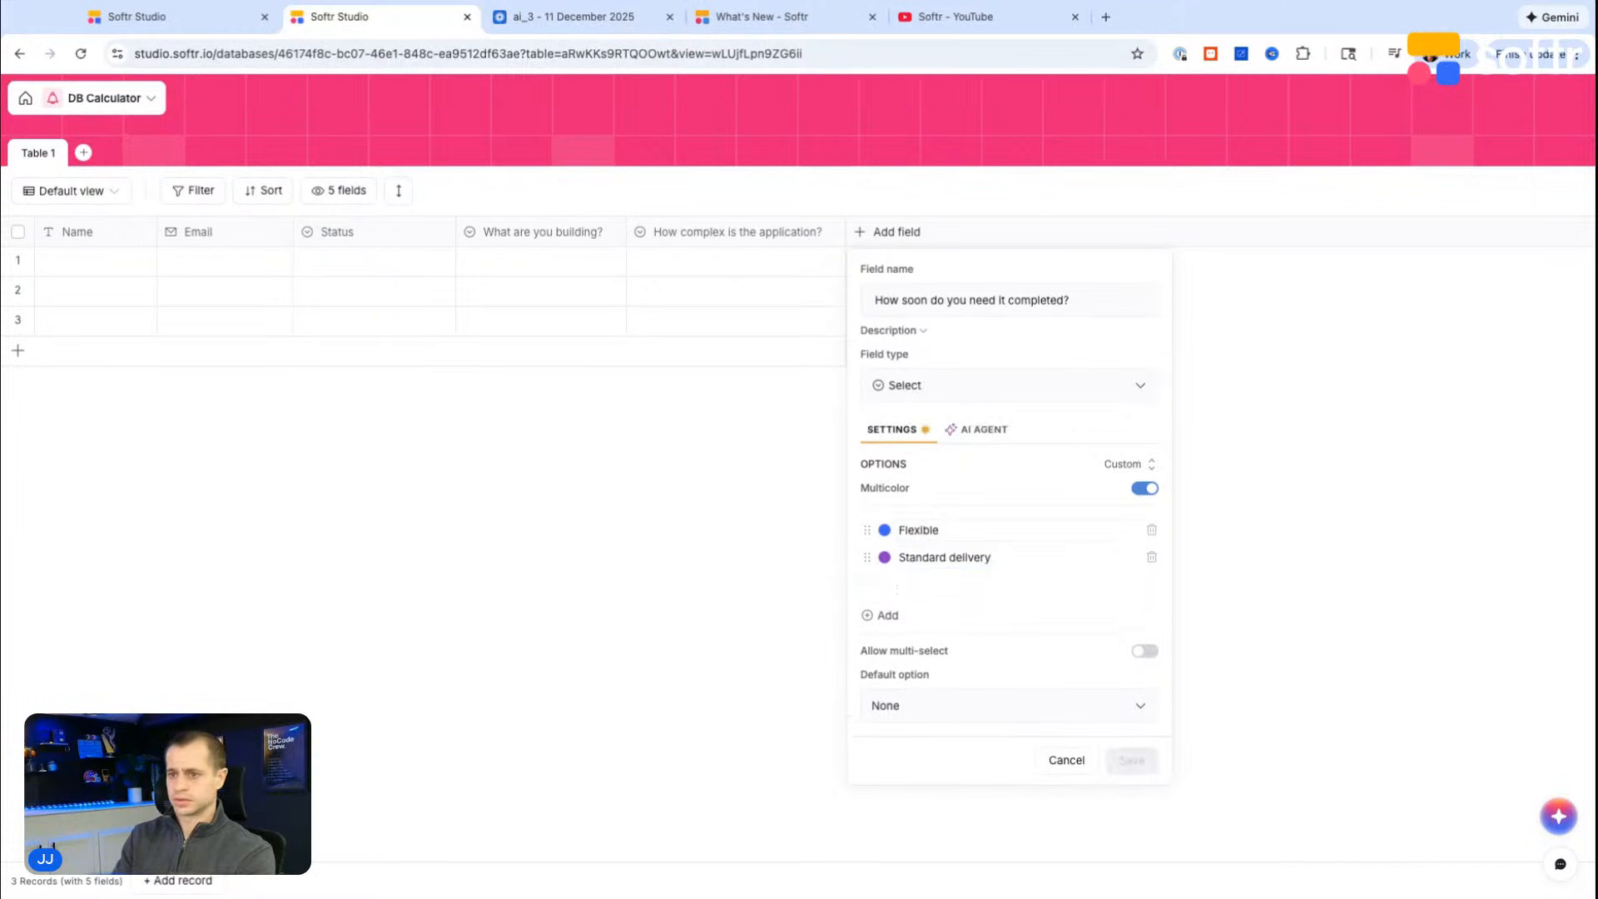
pyautogui.write('Accelerated')
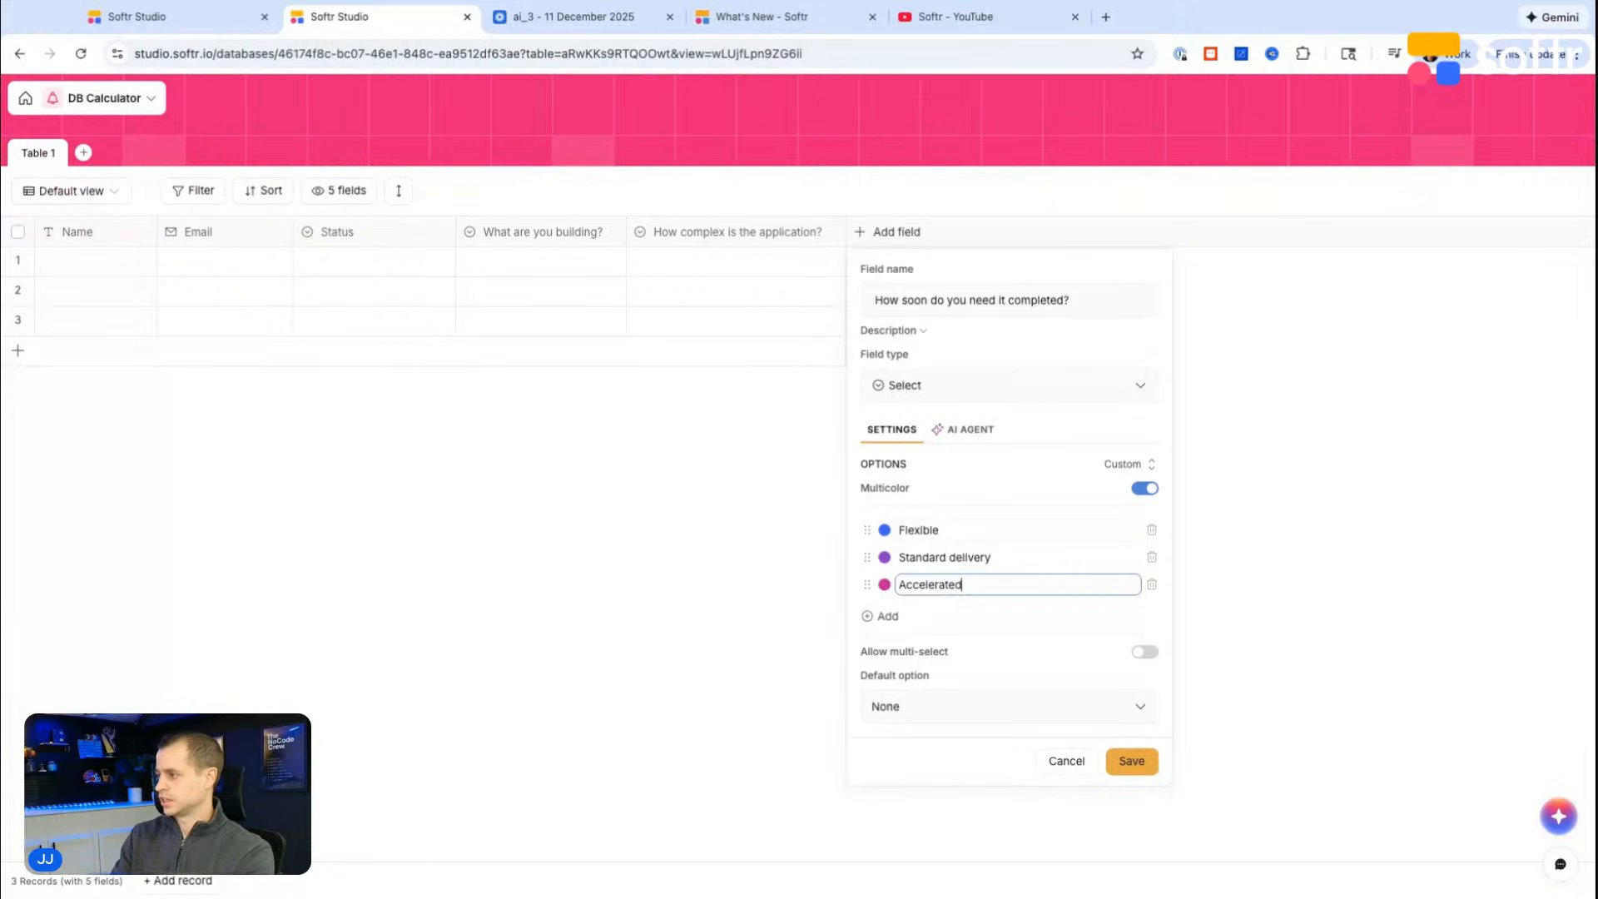
pyautogui.press('Return')
pyautogui.click(1152, 612)
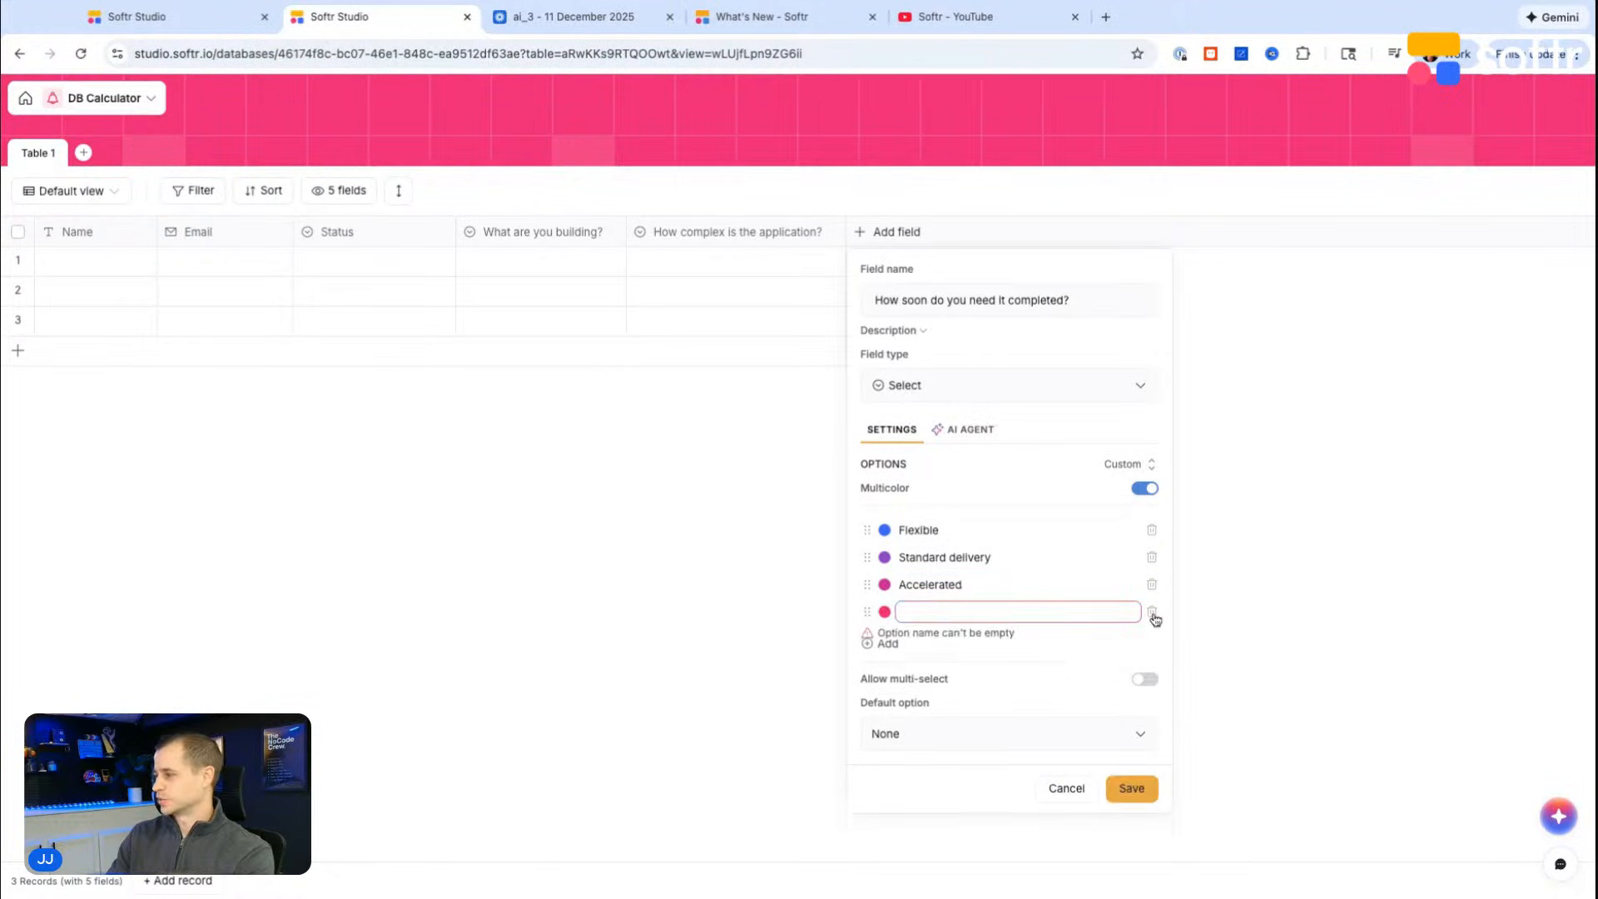
pyautogui.click(1133, 762)
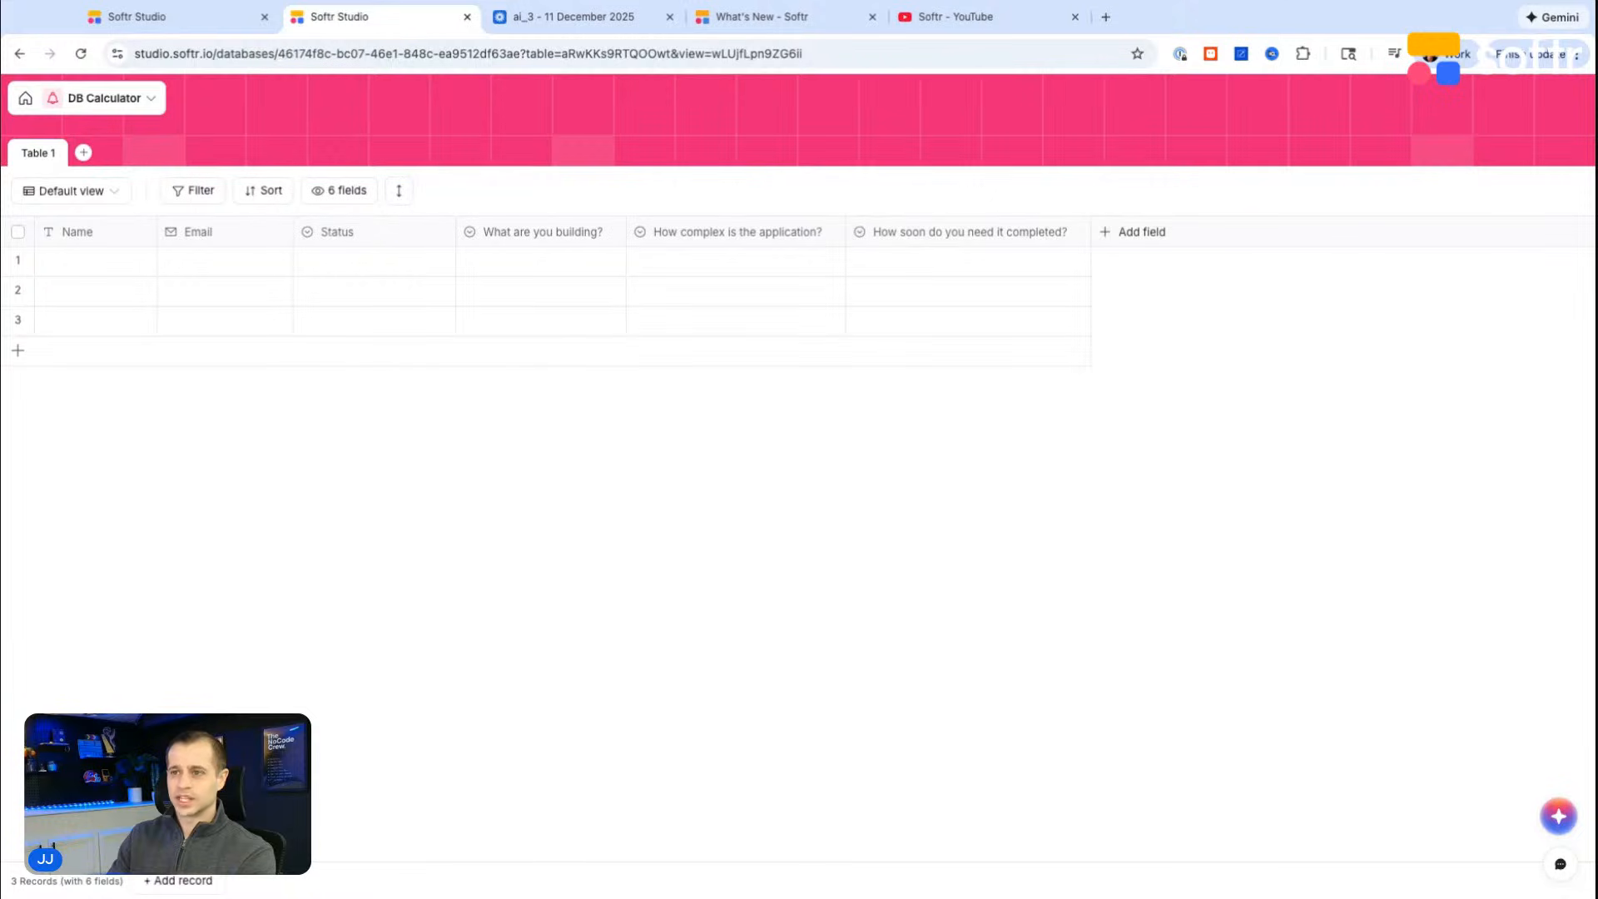
# Step: Add a Select field named "What level of continued support?" as the last field of the table
pyautogui.click(1149, 233)
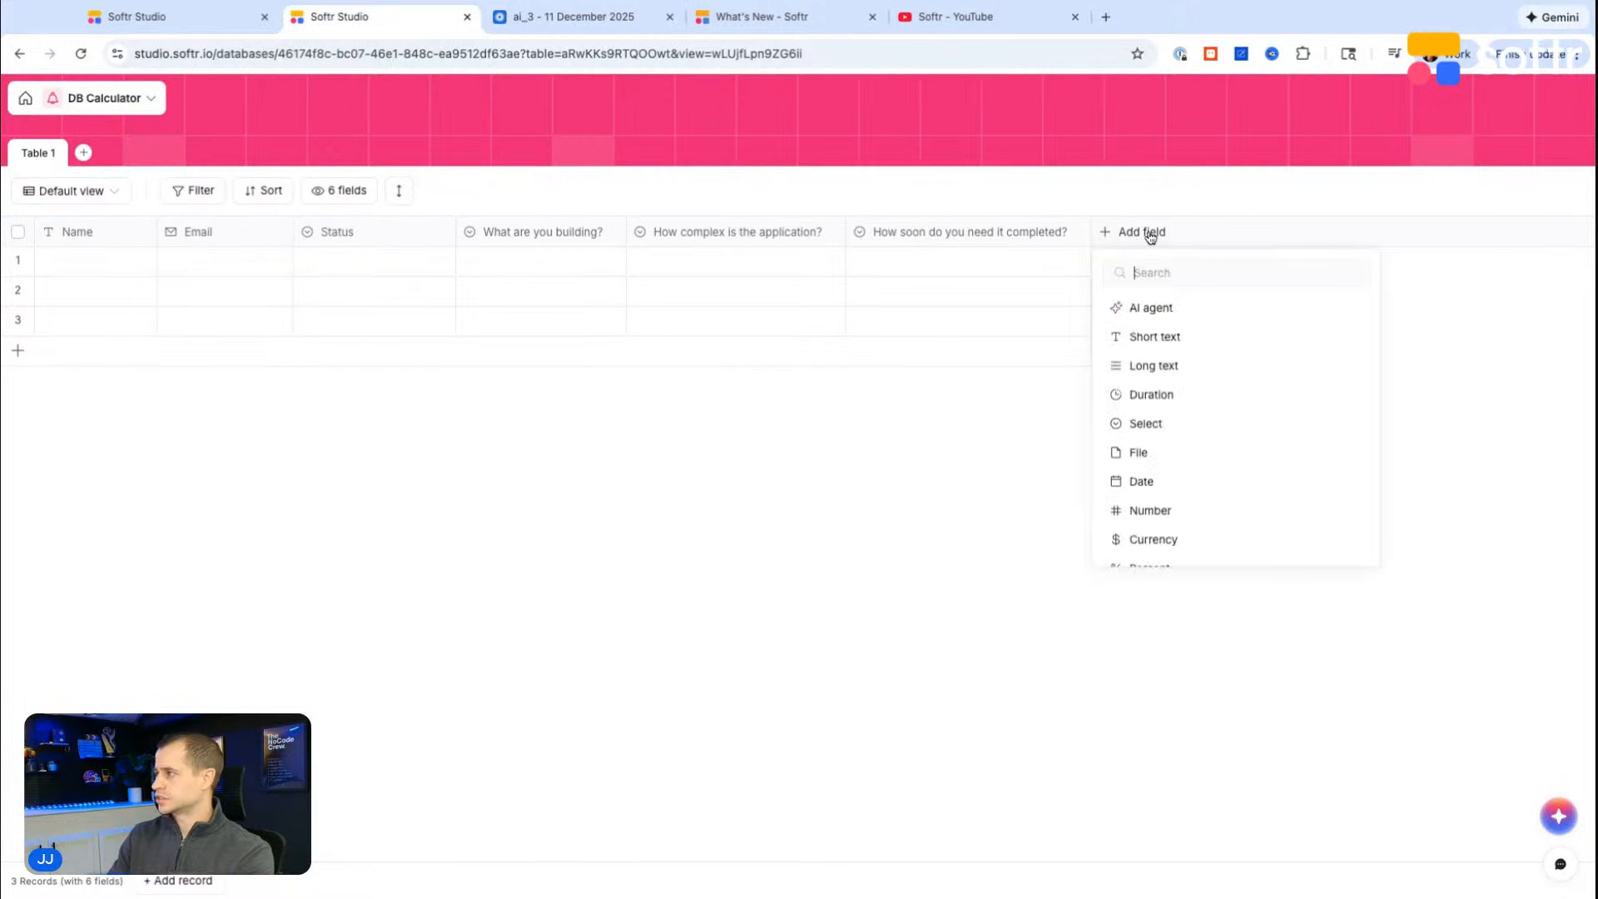
pyautogui.write('sel')
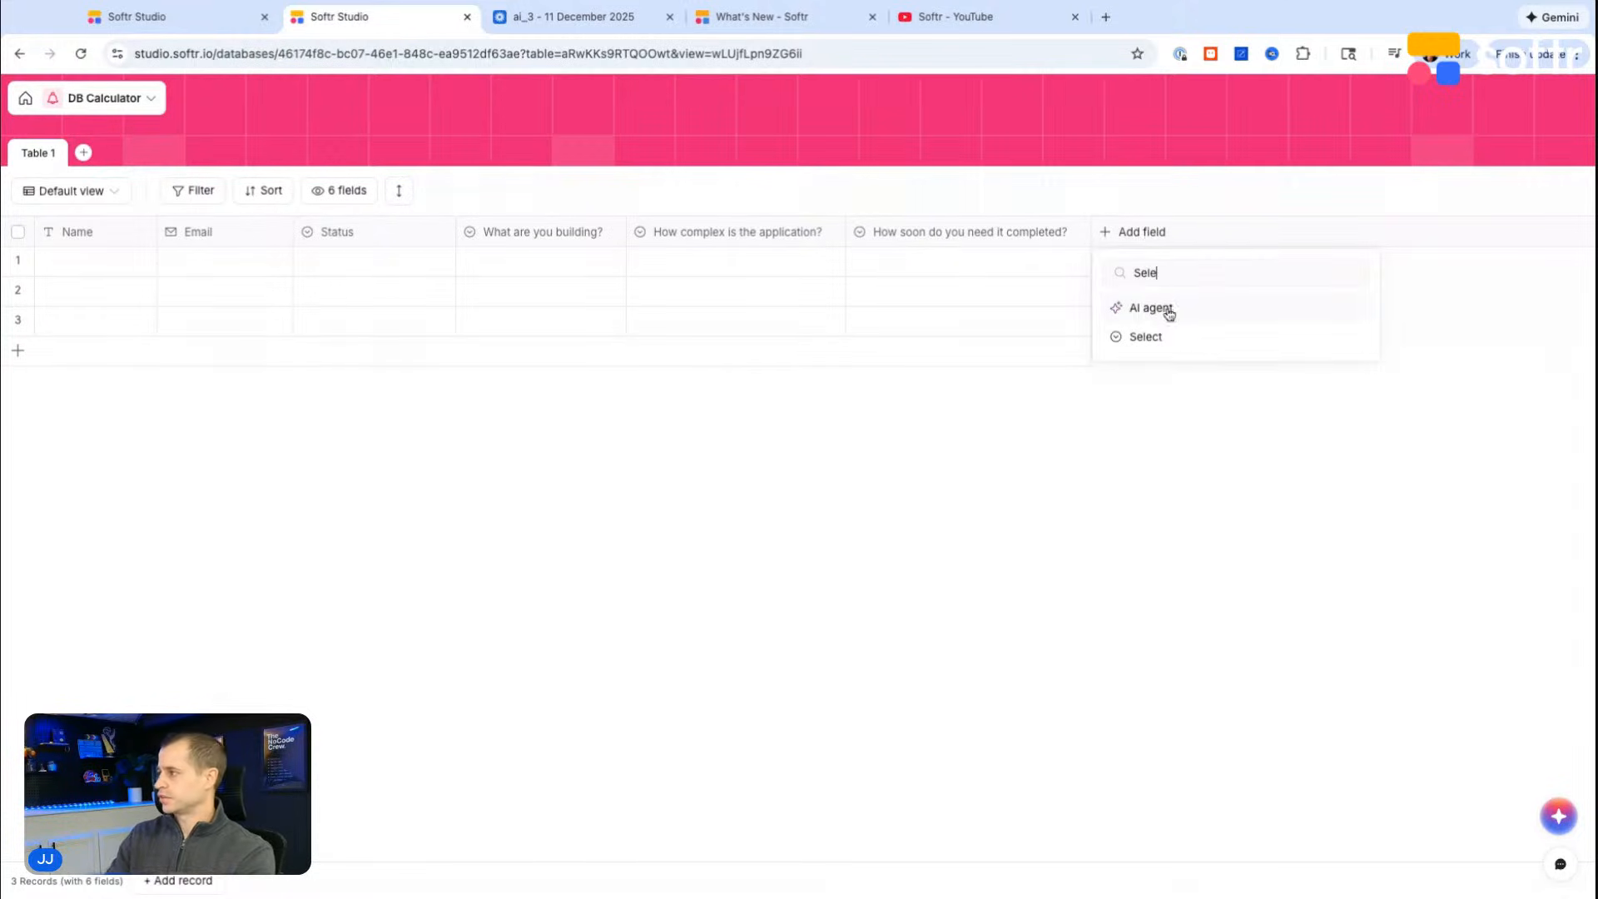
pyautogui.click(1157, 336)
pyautogui.write('What level of')
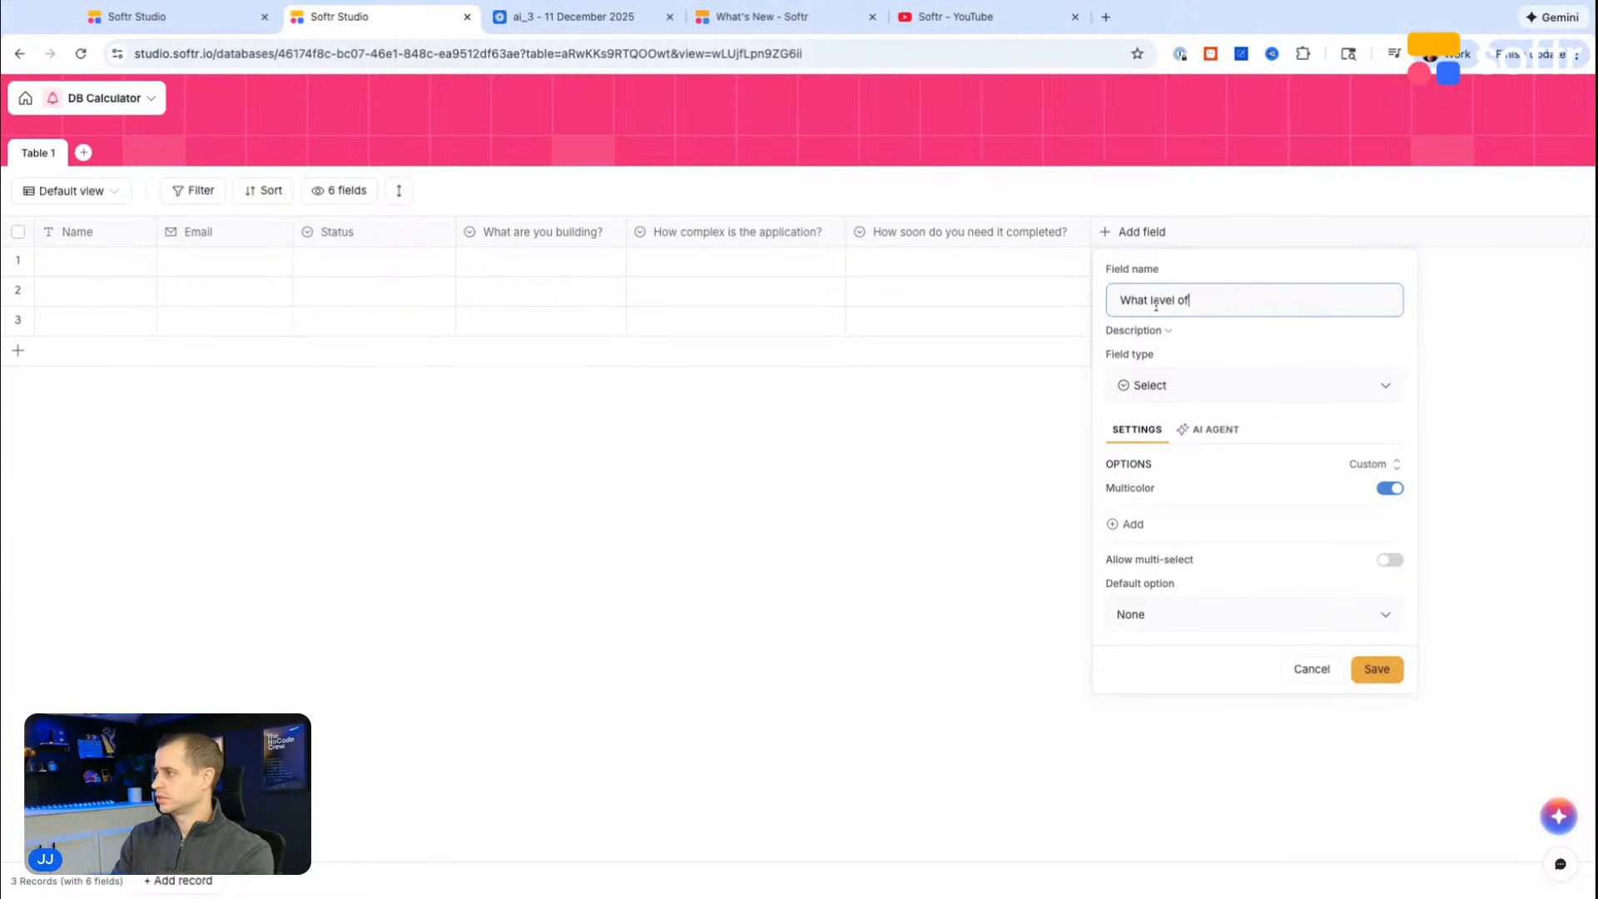
pyautogui.write(' continued support?')
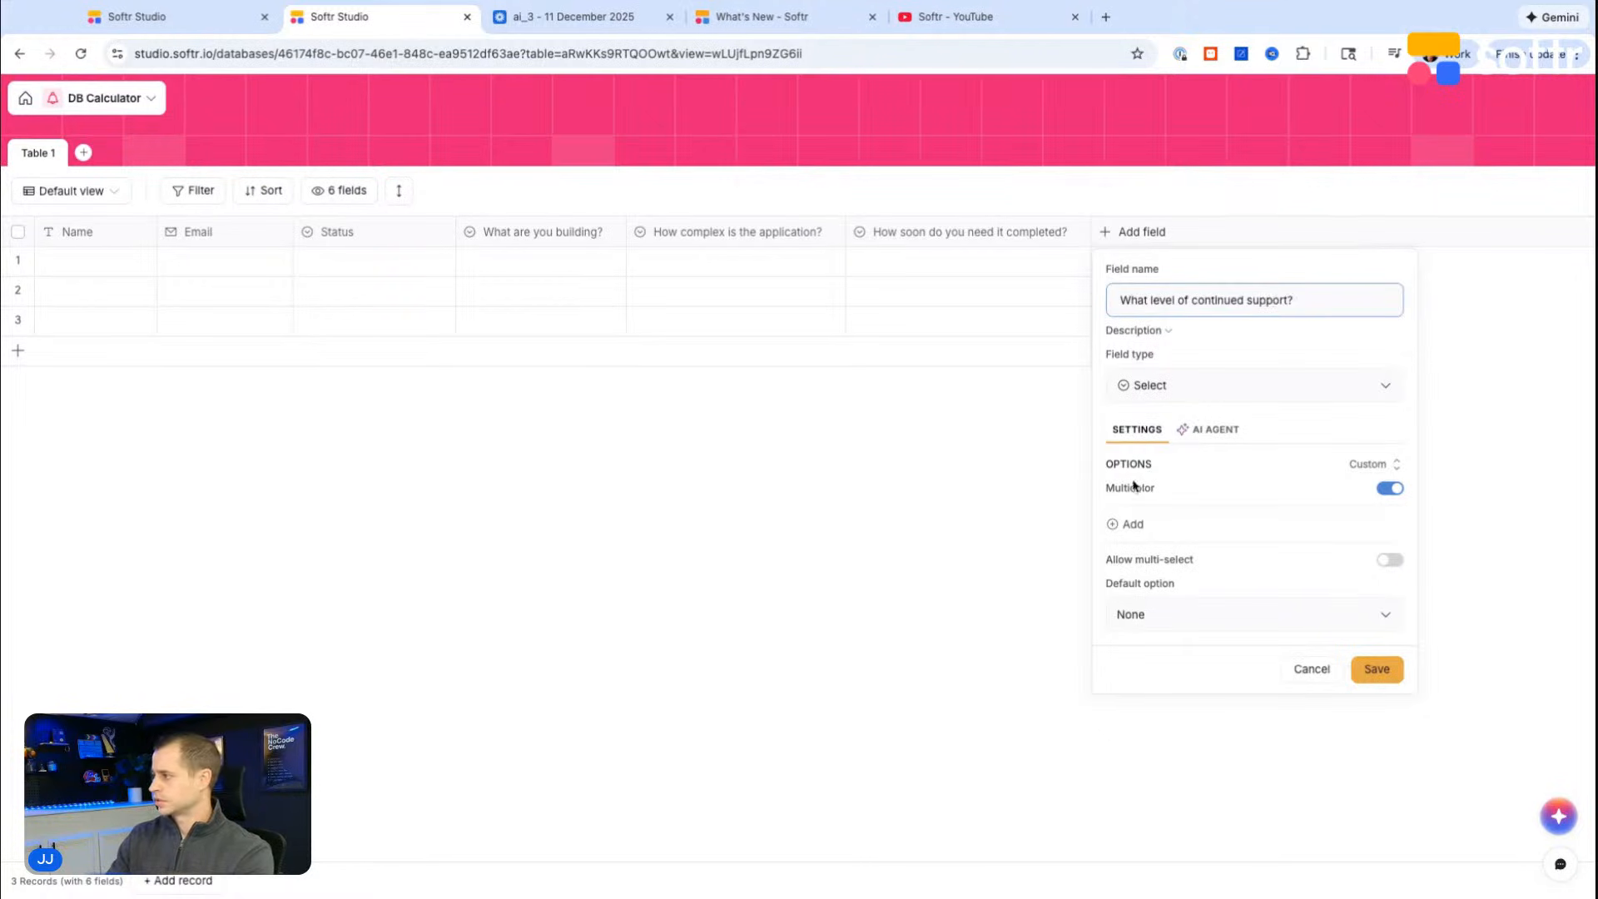
# Step: Add the options No support and 30 day post launch support to the continued support field
pyautogui.click(1132, 525)
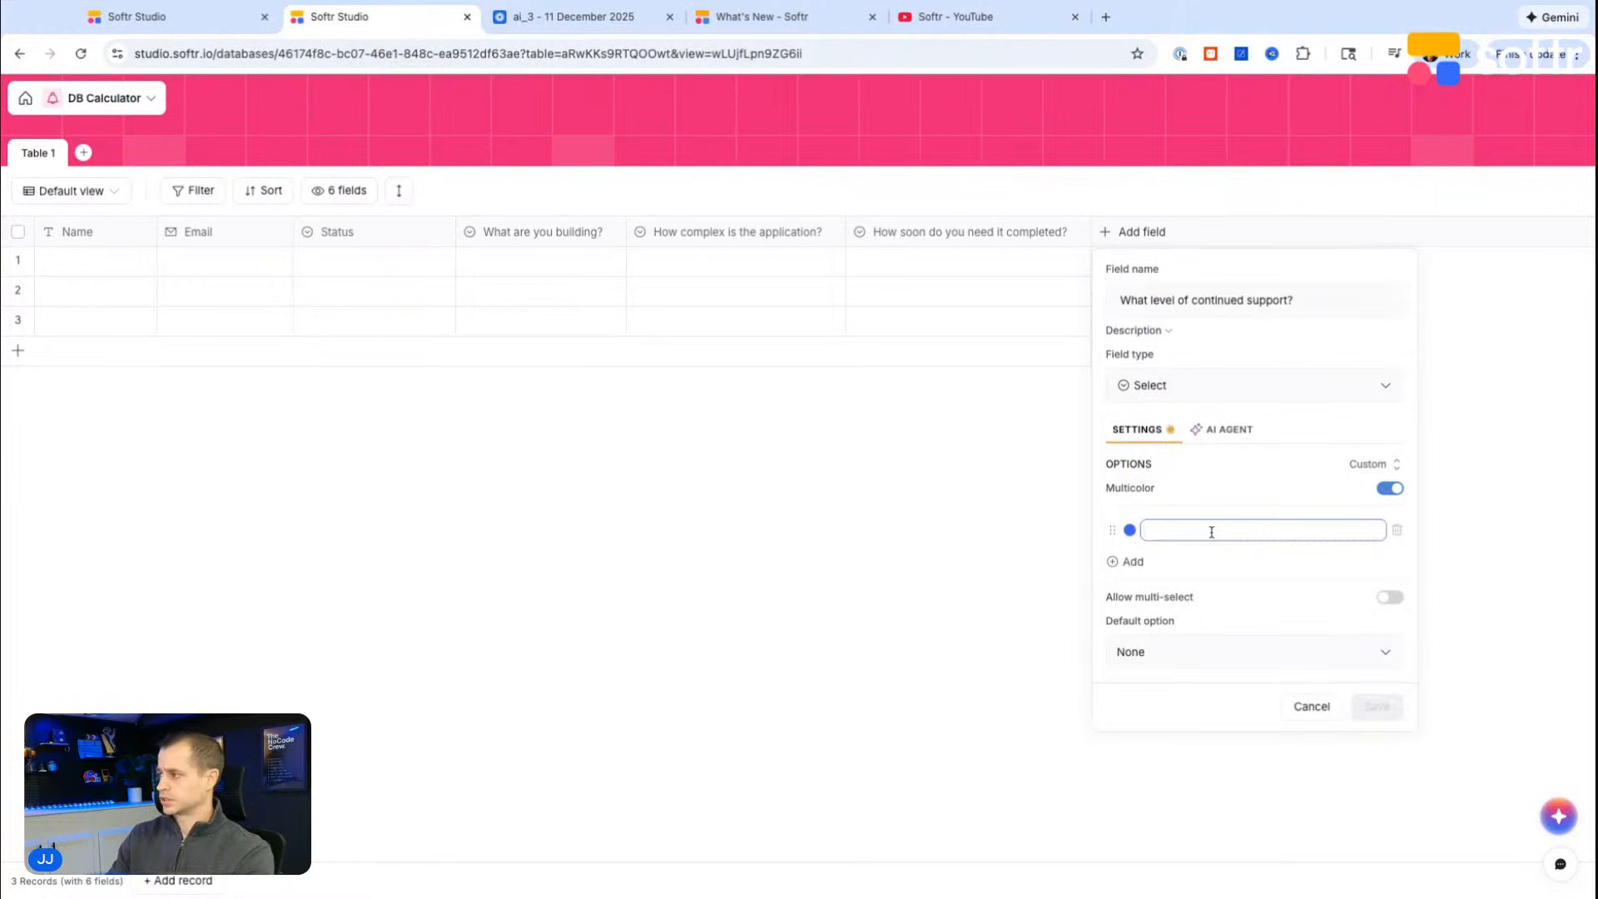
pyautogui.write('Post launc')
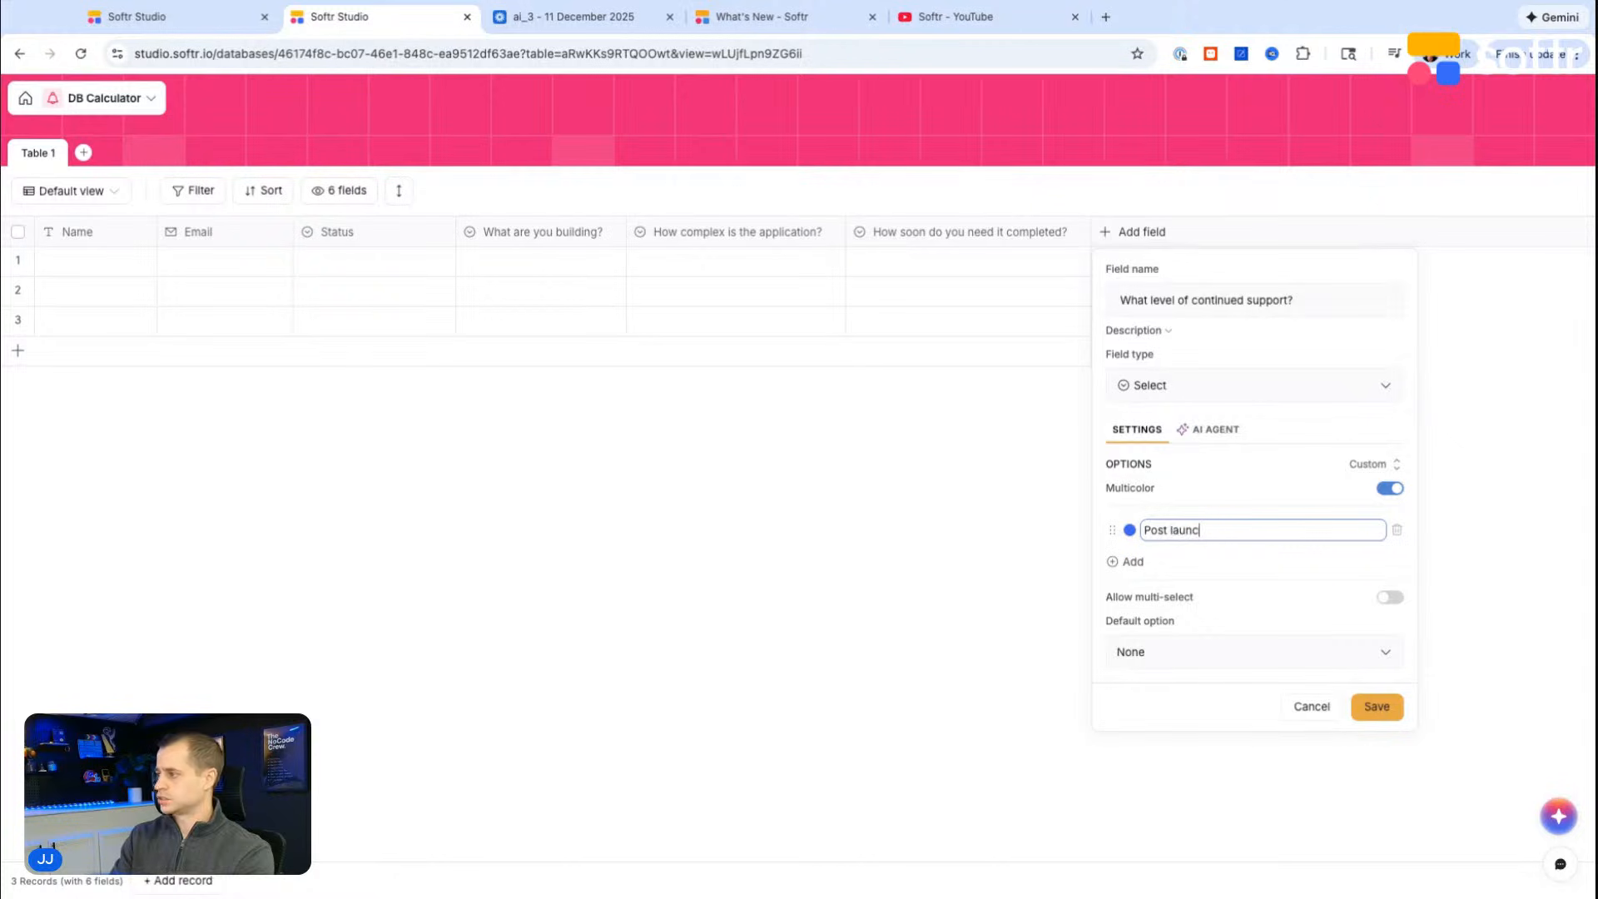
pyautogui.write('h')
pyautogui.hotkey('ctrl', 'a')
pyautogui.write('No support')
pyautogui.press('Return')
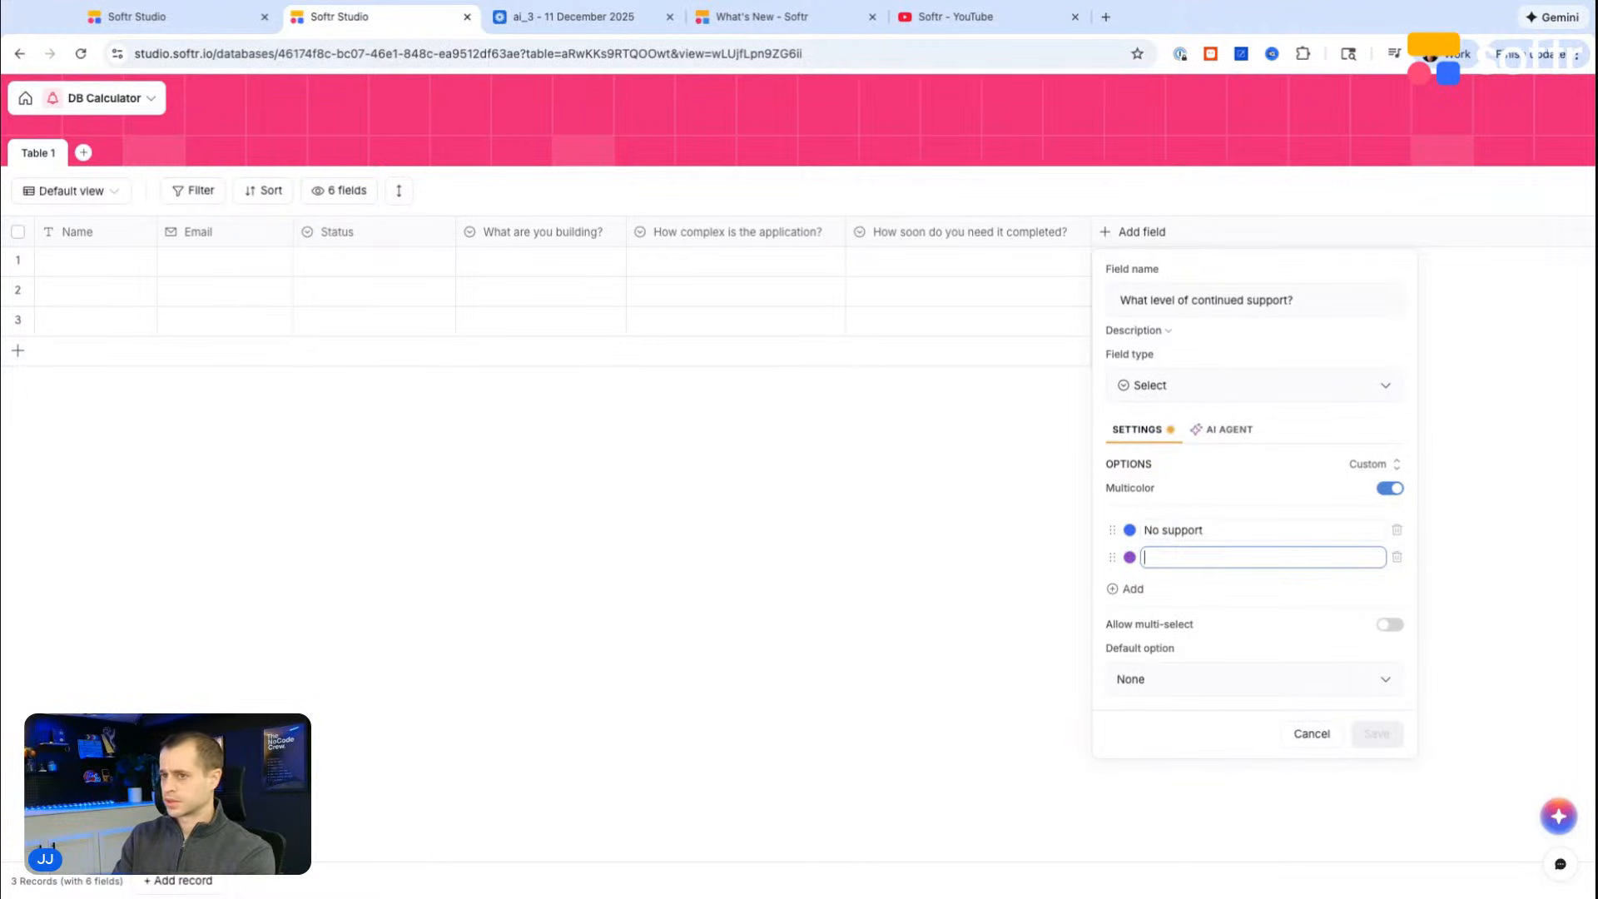
pyautogui.write('30 day post launch support')
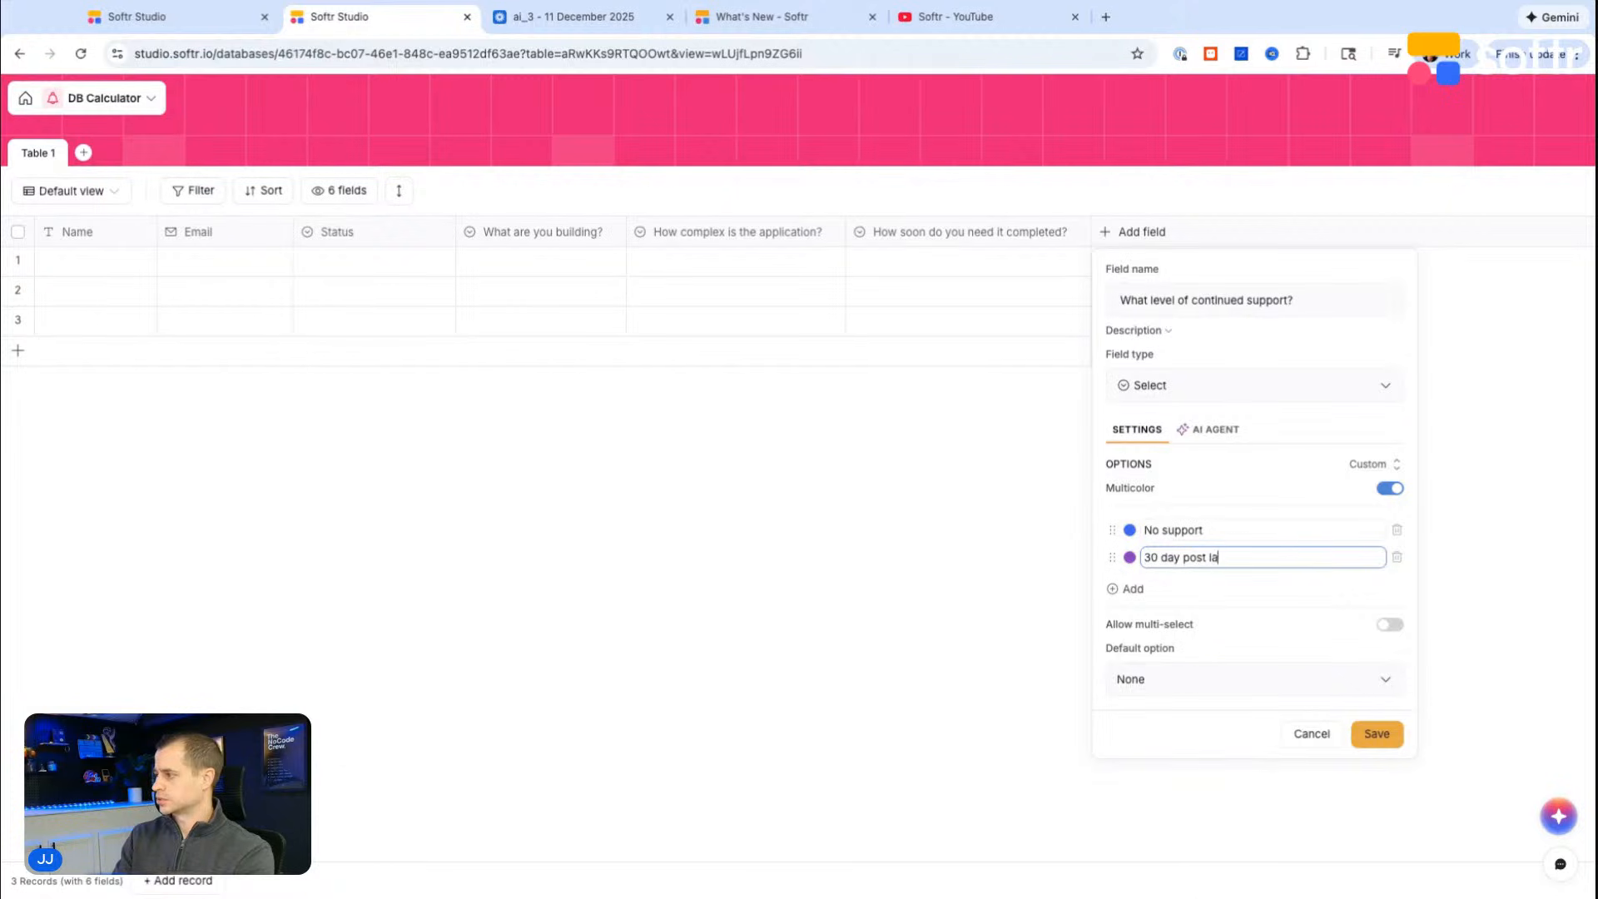
pyautogui.press('Return')
# Step: Add the options Feature expansion and Dedicated partnership to the continued support field and save it
pyautogui.write('Featu')
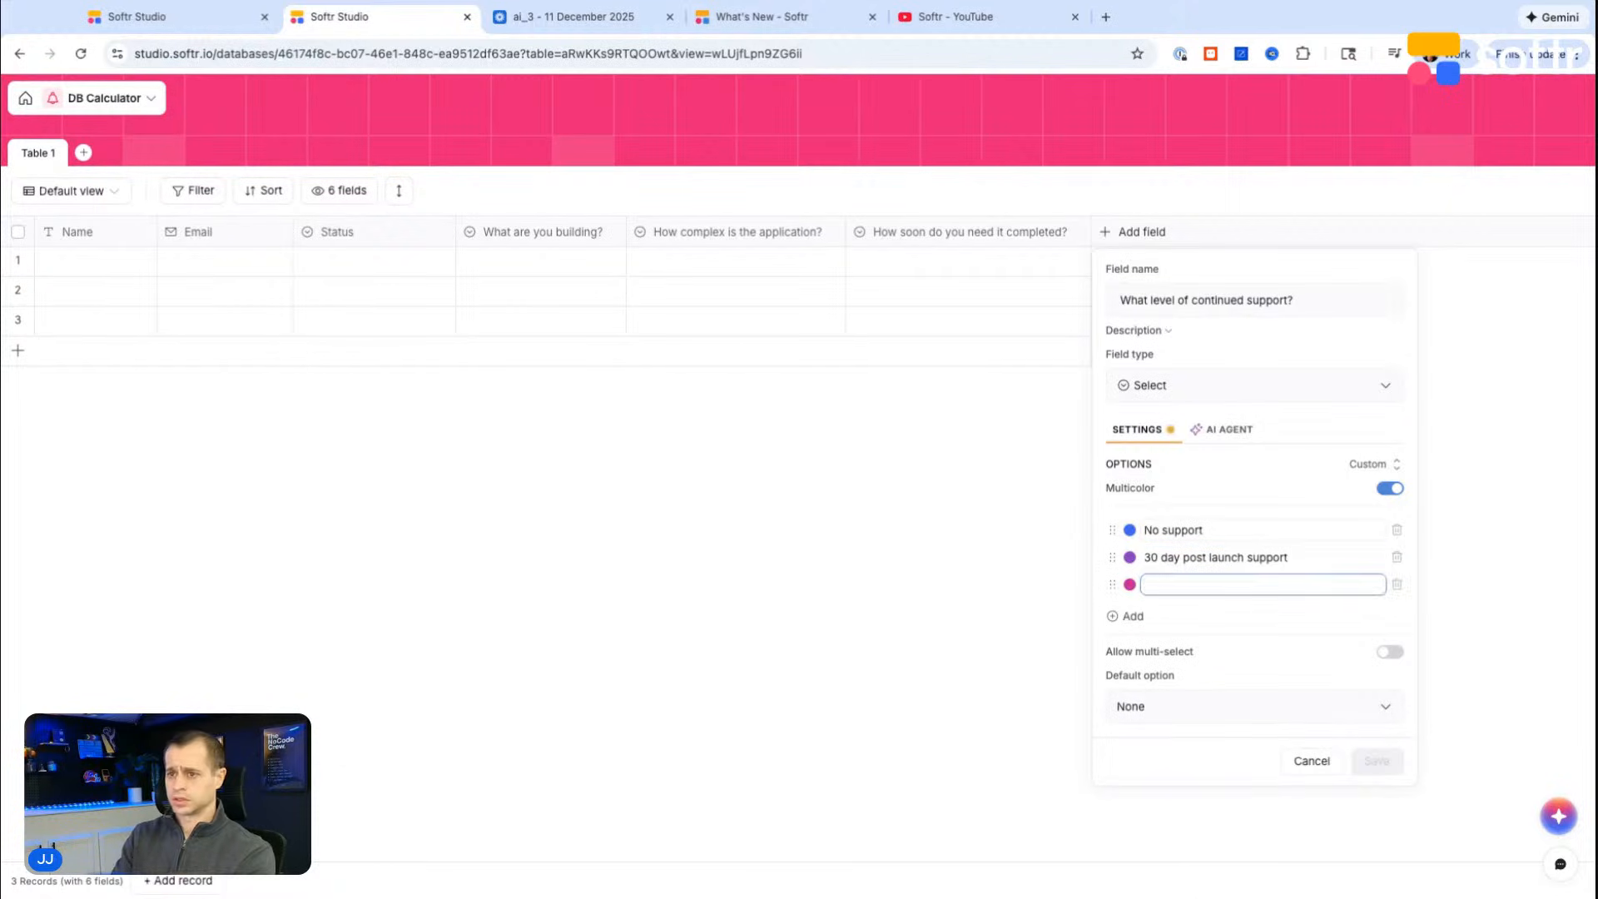
pyautogui.write('re expansion')
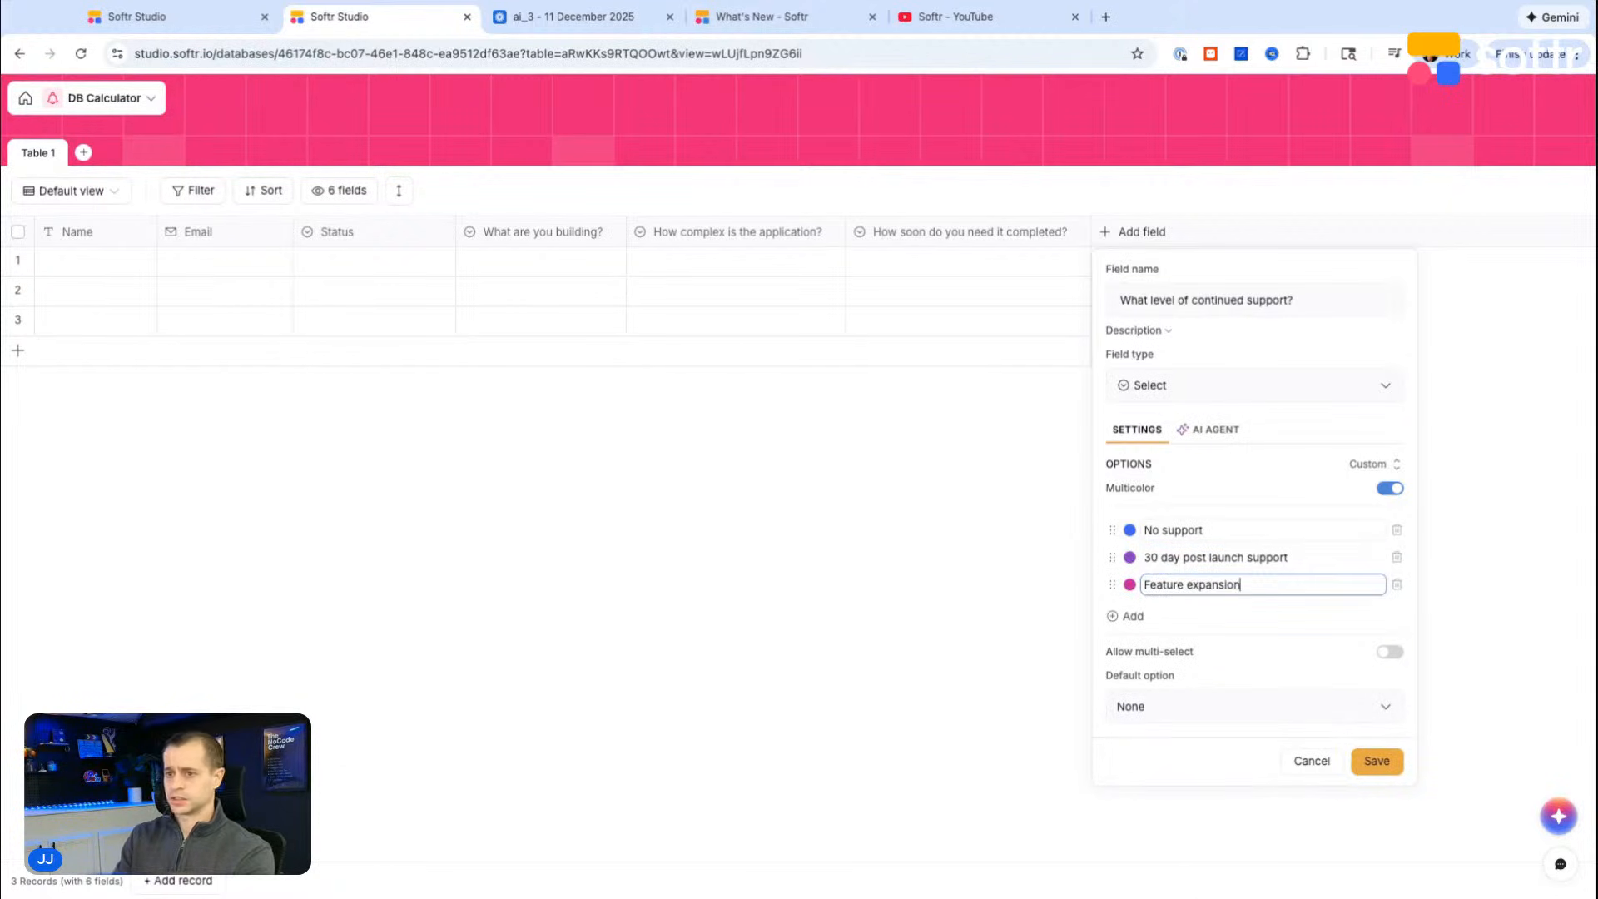
pyautogui.press('Return')
pyautogui.write('Dedicated partnership')
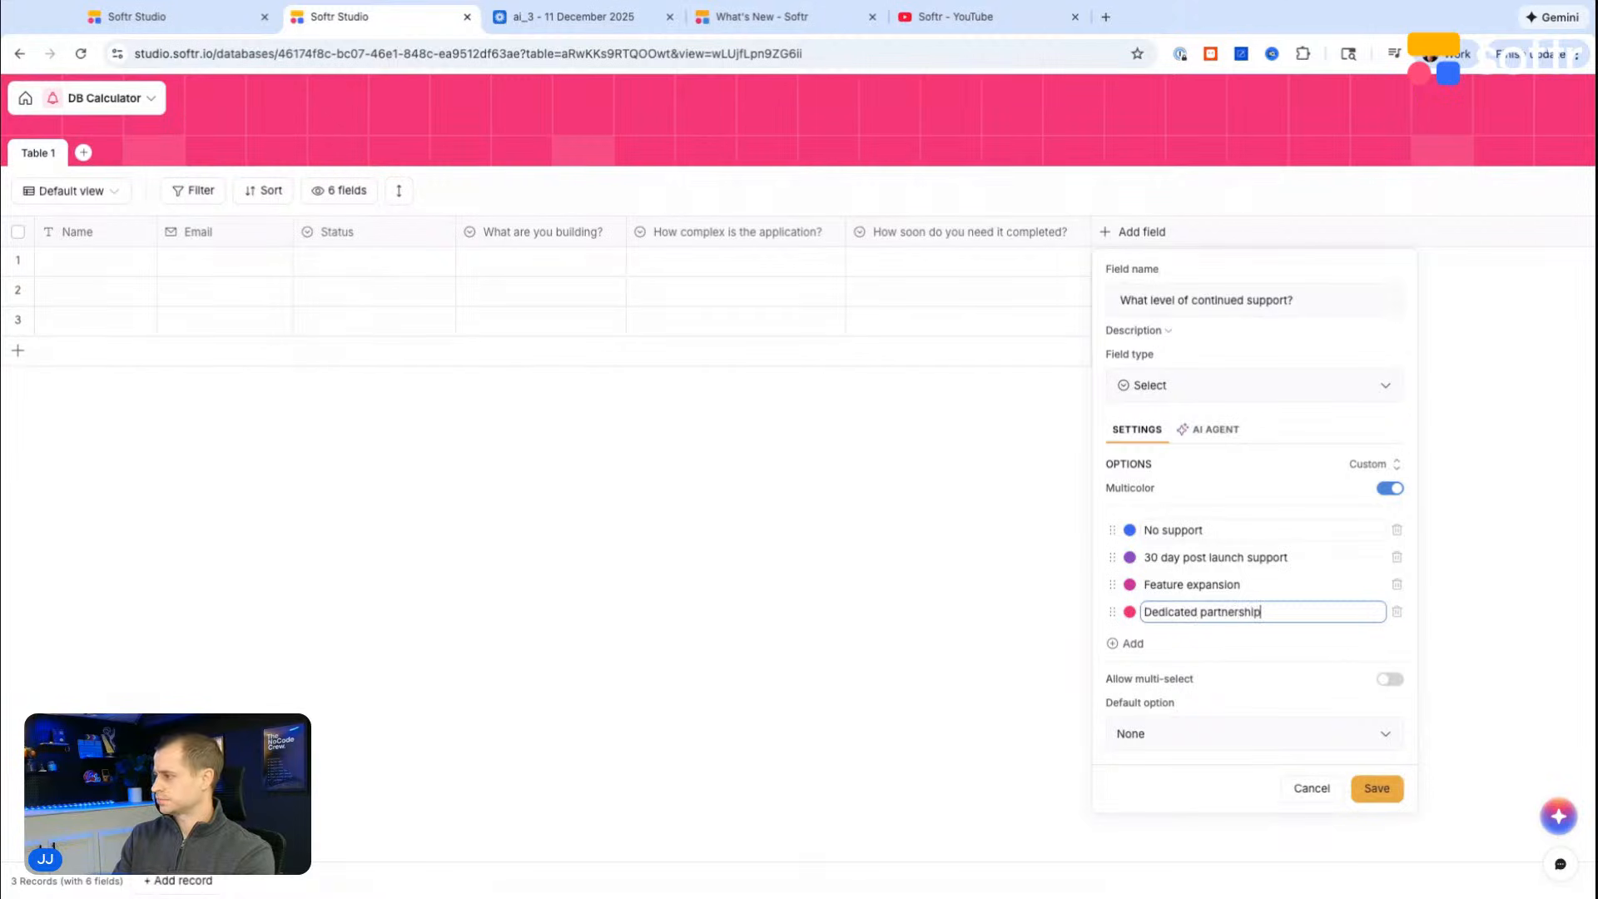
pyautogui.click(1370, 789)
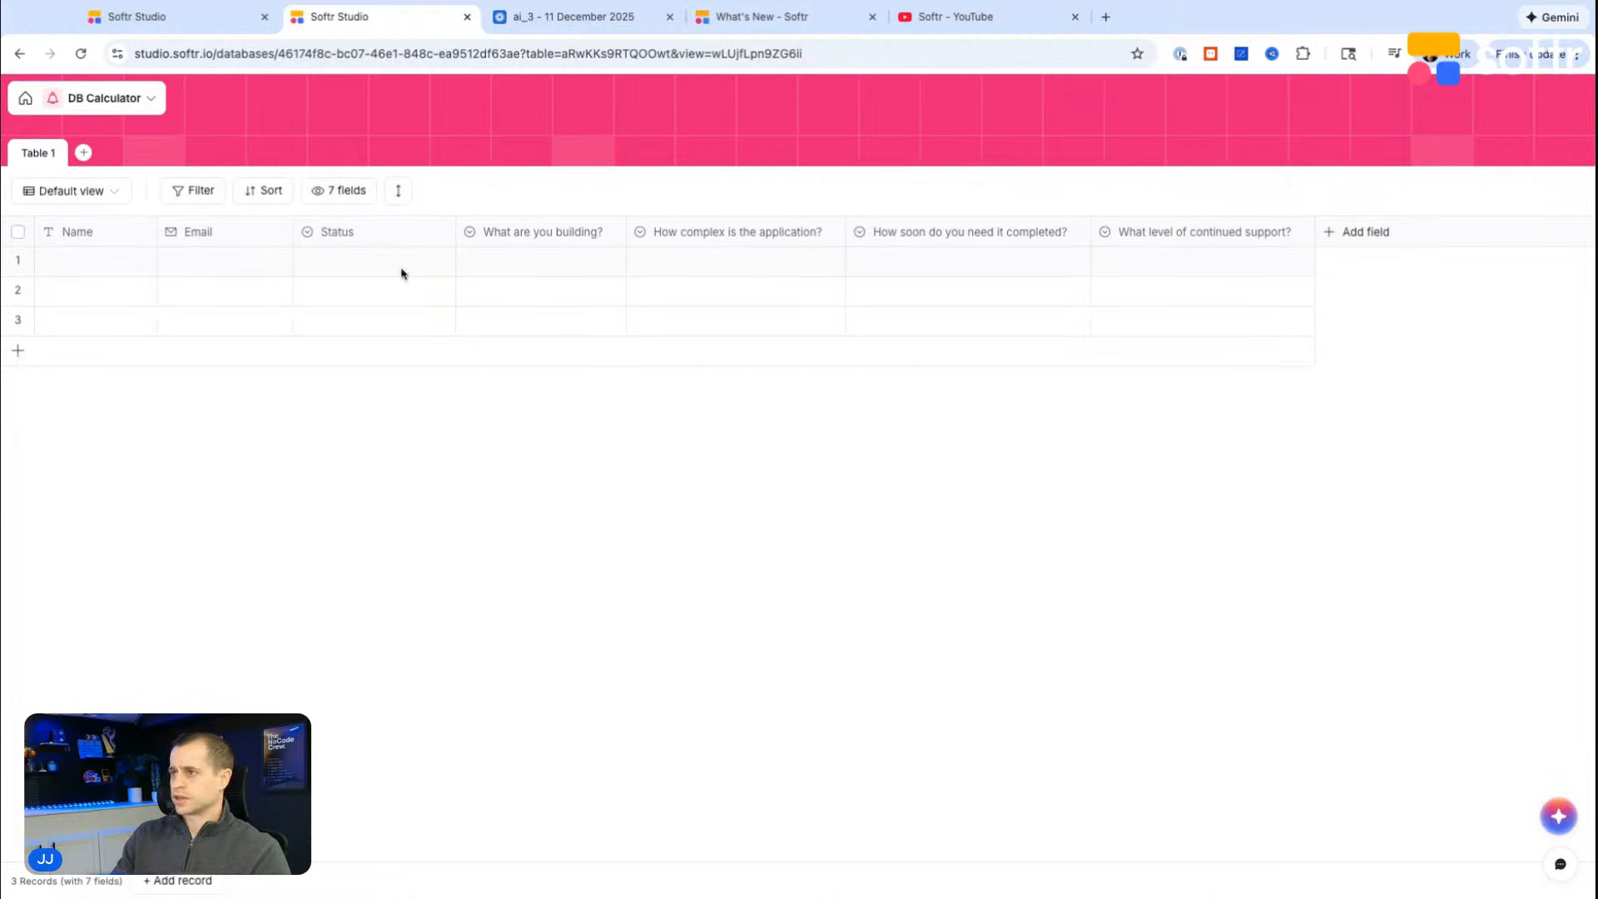
# Step: Leave the workflow open in the other browser tab and create a new app with Softr Databases as its data source
pyautogui.click(196, 17)
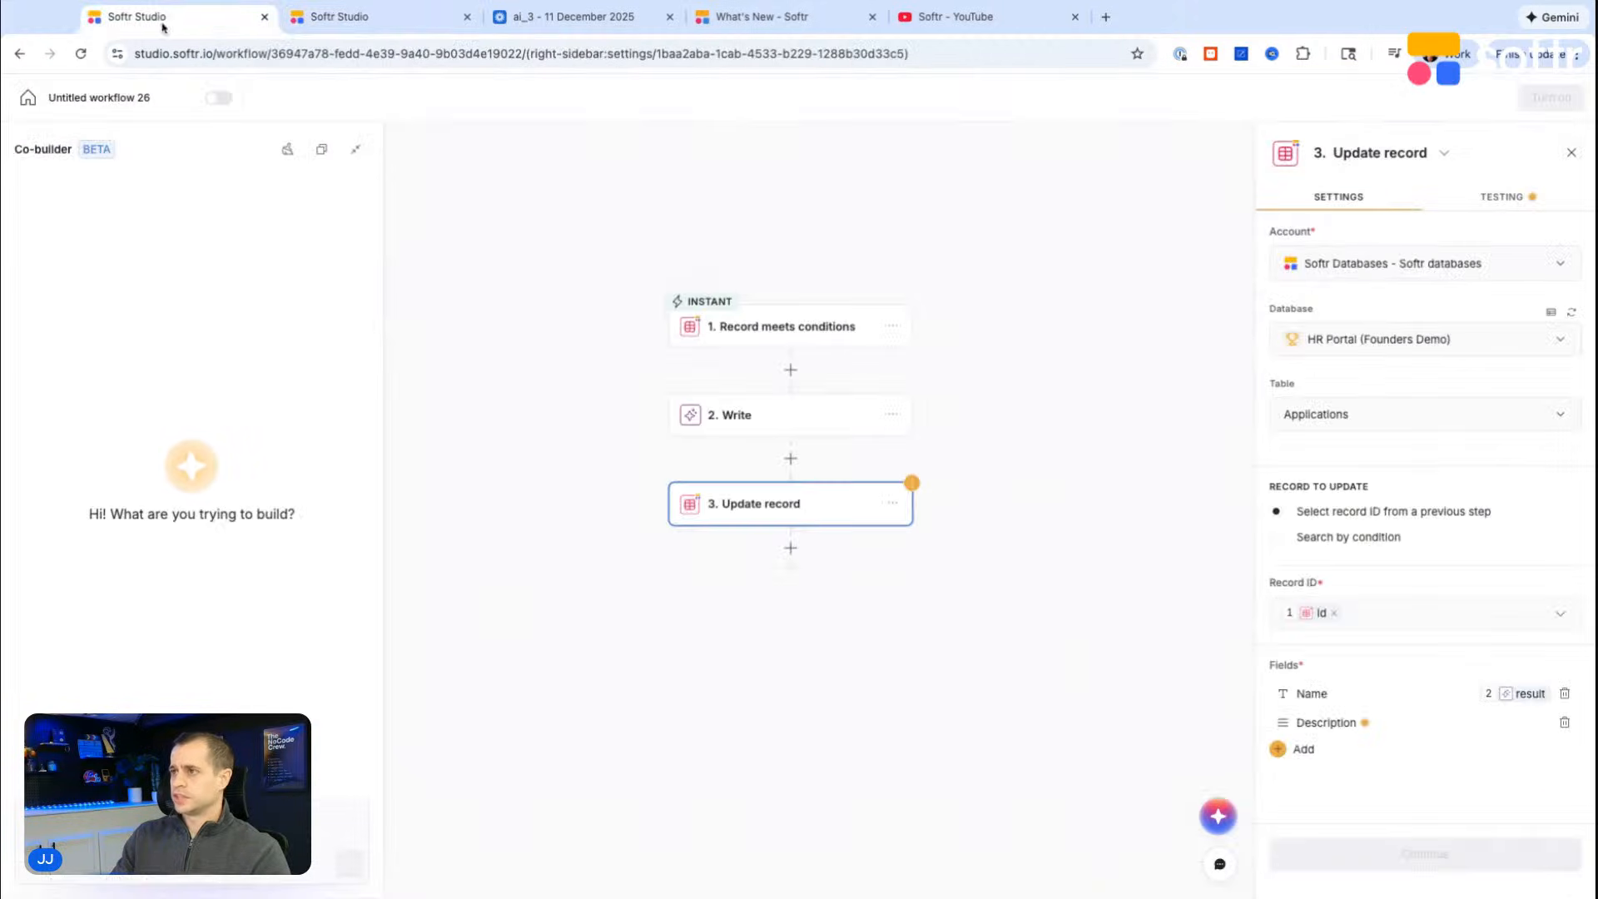
pyautogui.click(20, 102)
pyautogui.click(79, 175)
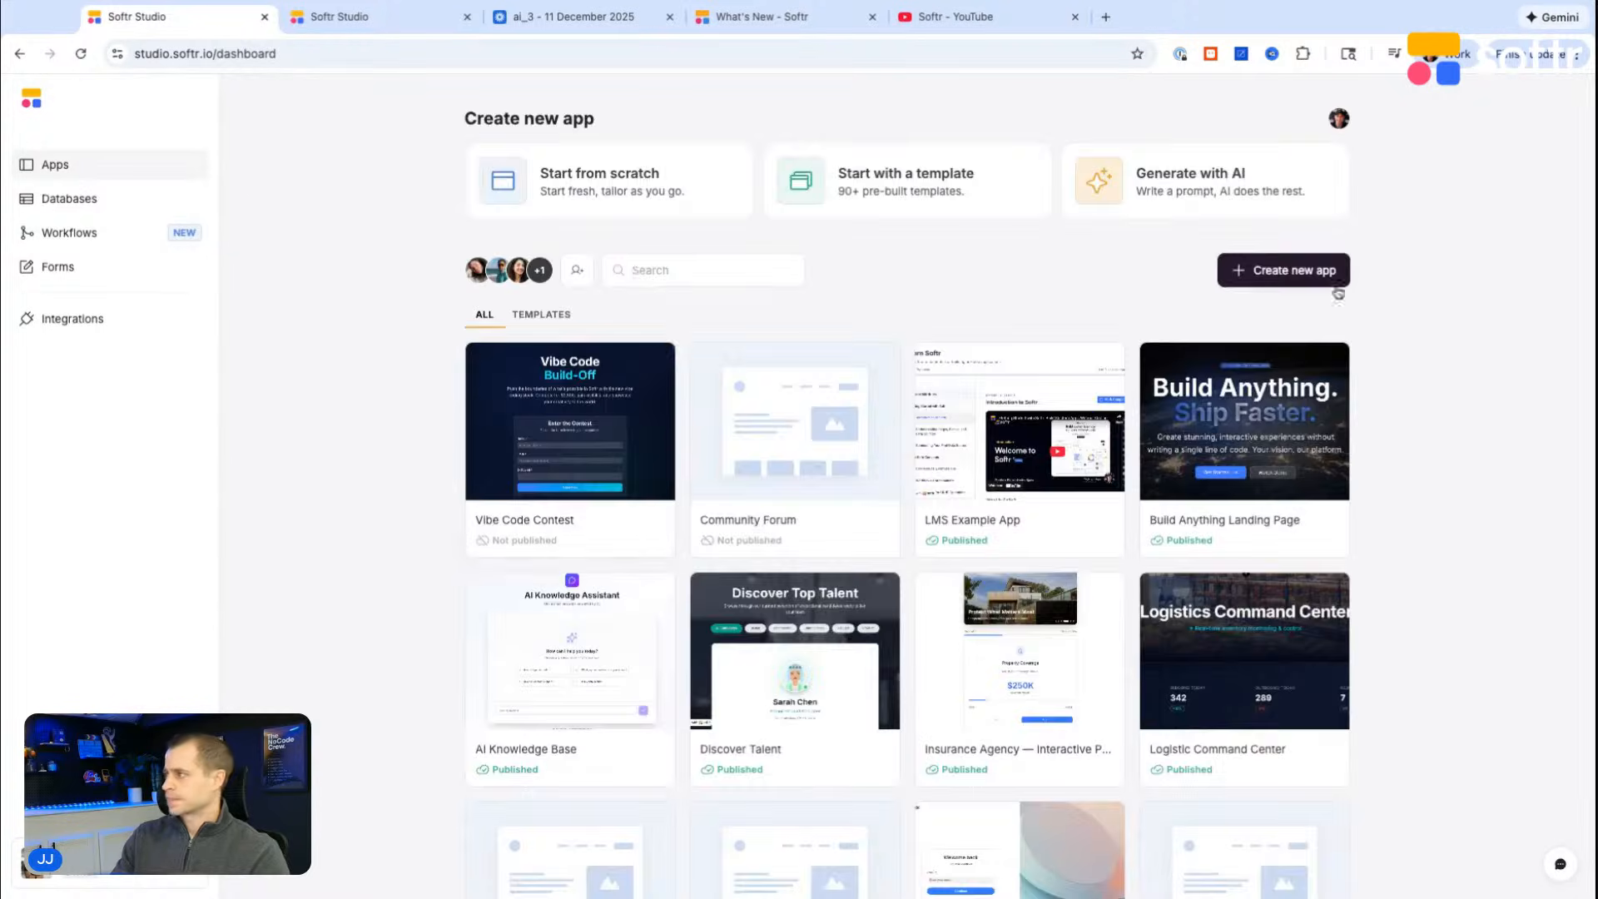
pyautogui.click(1321, 274)
pyautogui.click(546, 521)
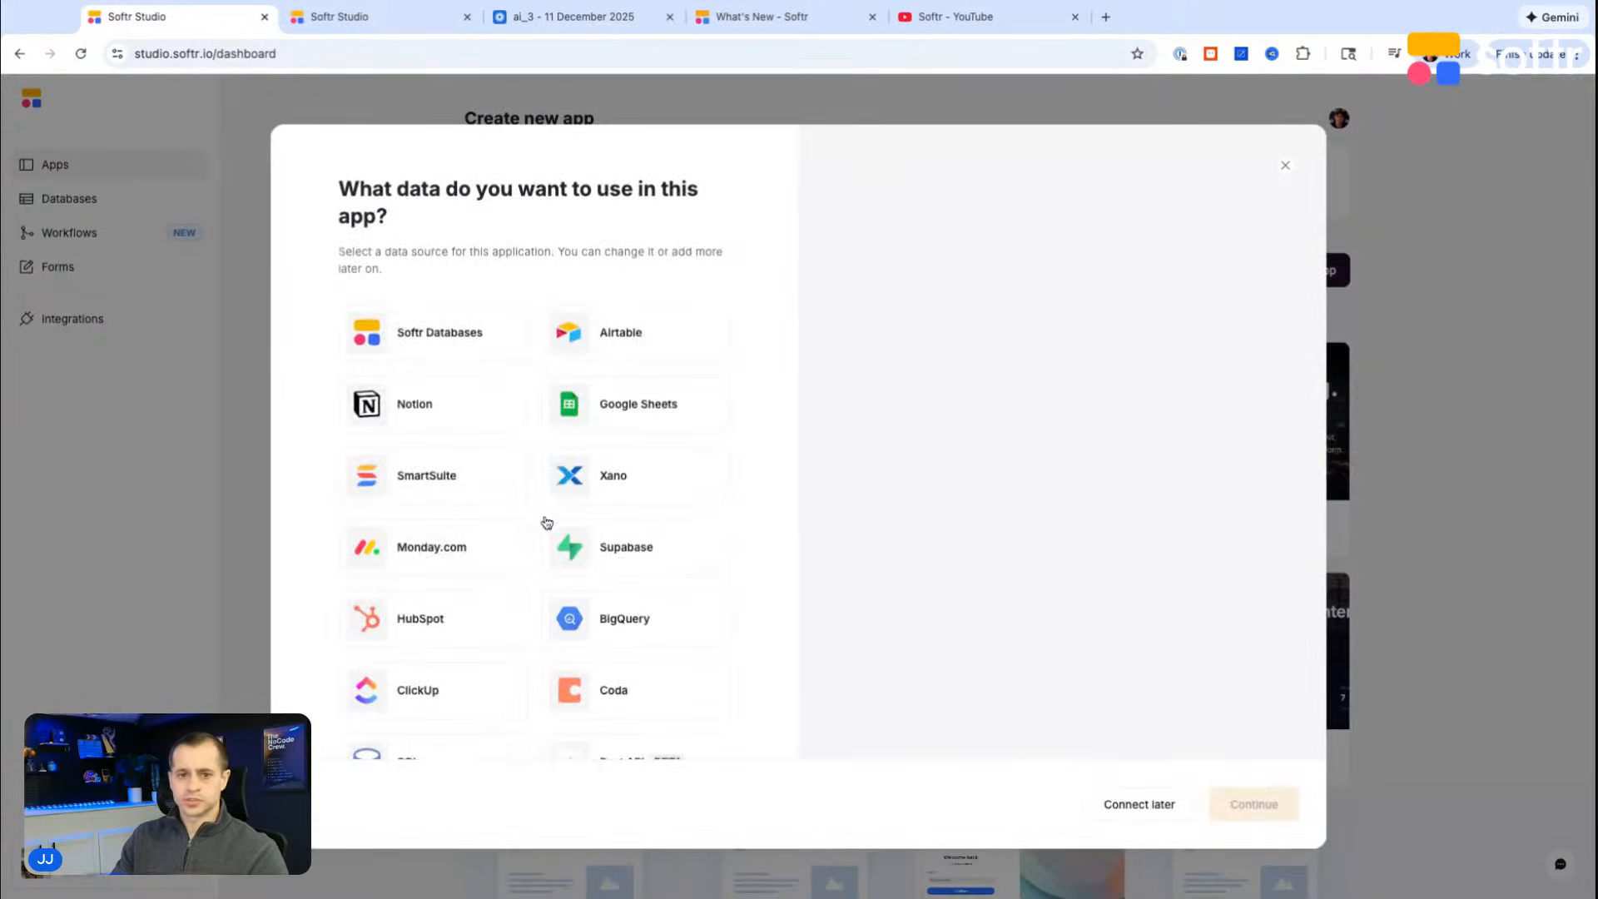
pyautogui.click(473, 334)
pyautogui.click(1256, 810)
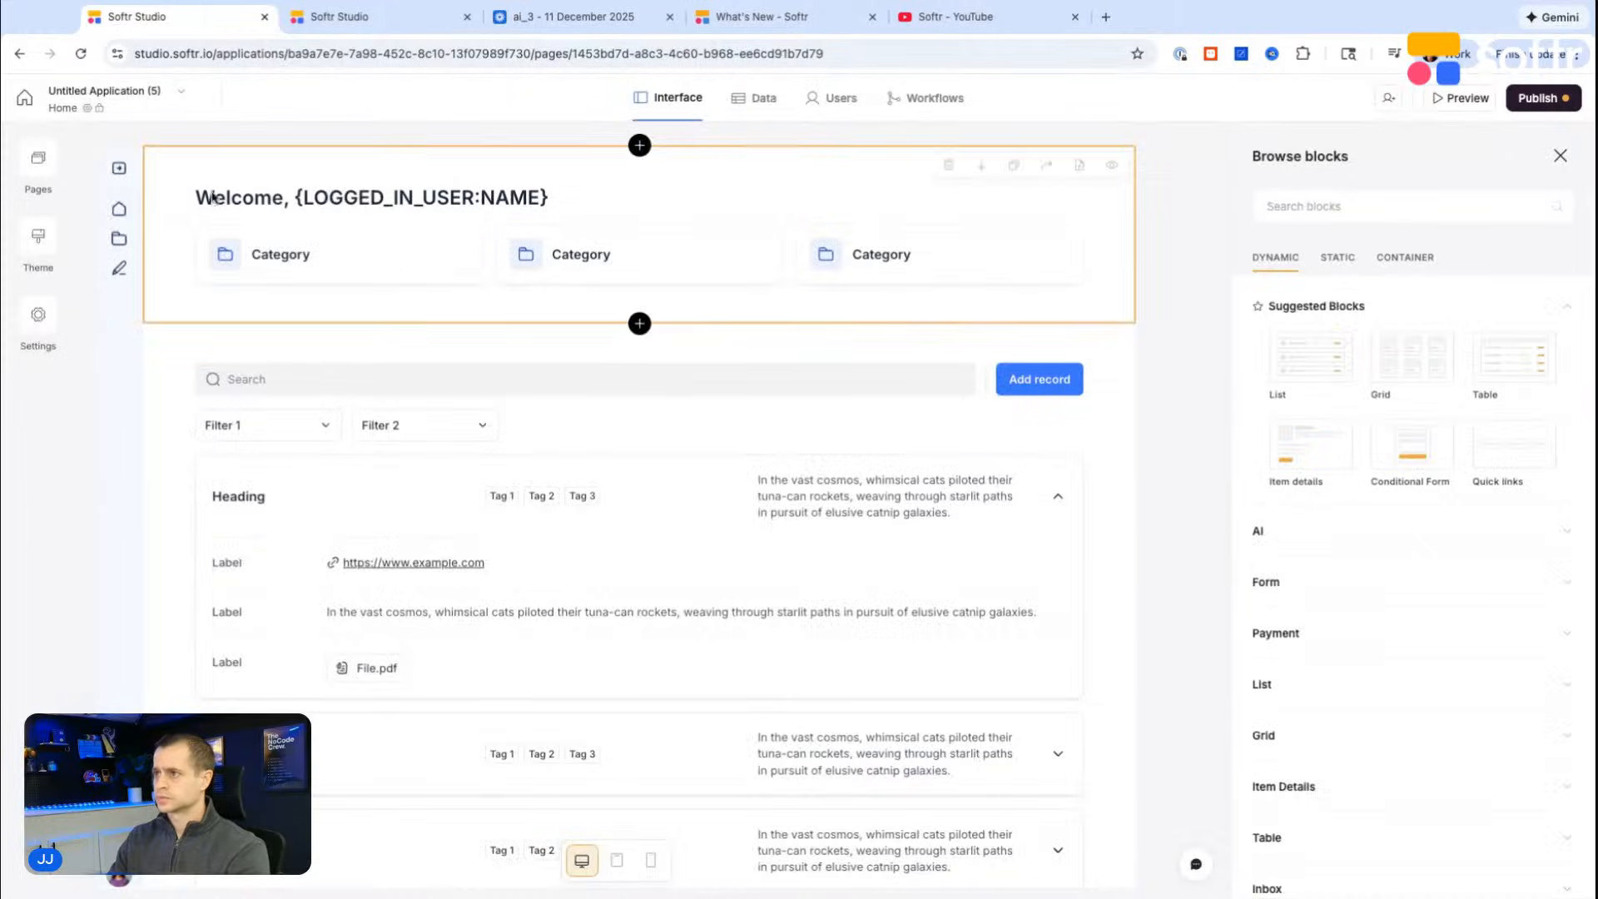
# Step: Rename the new application DB Calculator
pyautogui.click(153, 93)
pyautogui.write('DB Calculator')
pyautogui.press('Return')
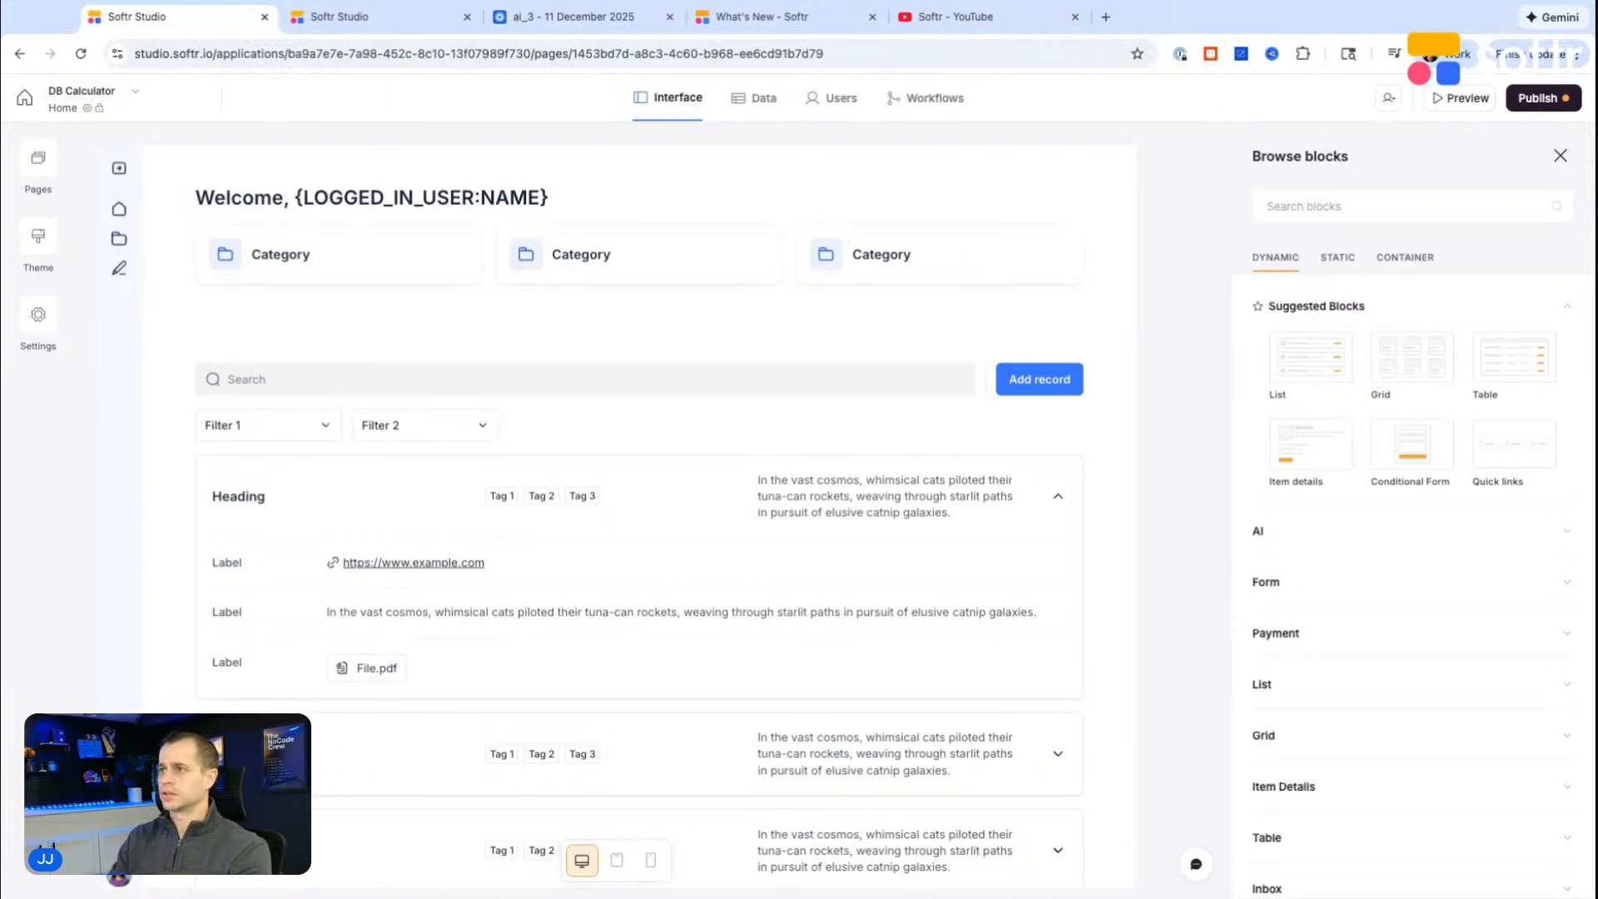
# Step: Set the app theme's accent color to orange #FF671A and save the theme
pyautogui.click(38, 315)
pyautogui.click(38, 237)
pyautogui.scroll(-3, 178, 339)
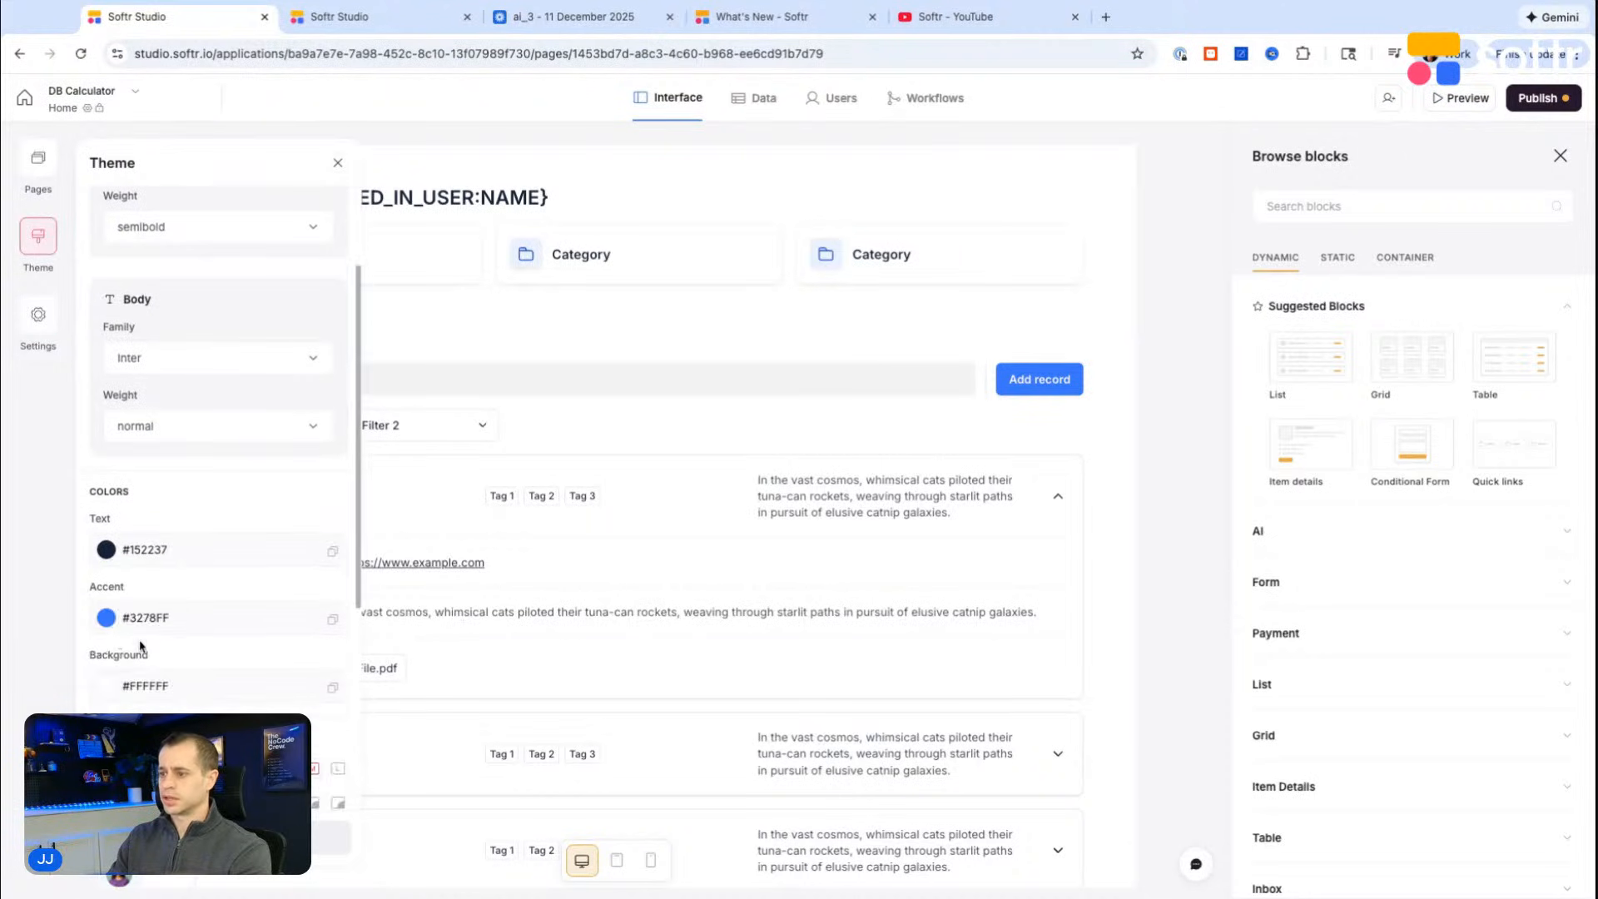
pyautogui.click(108, 618)
pyautogui.moveTo(221, 791); pyautogui.dragTo(114, 791)
pyautogui.click(267, 663)
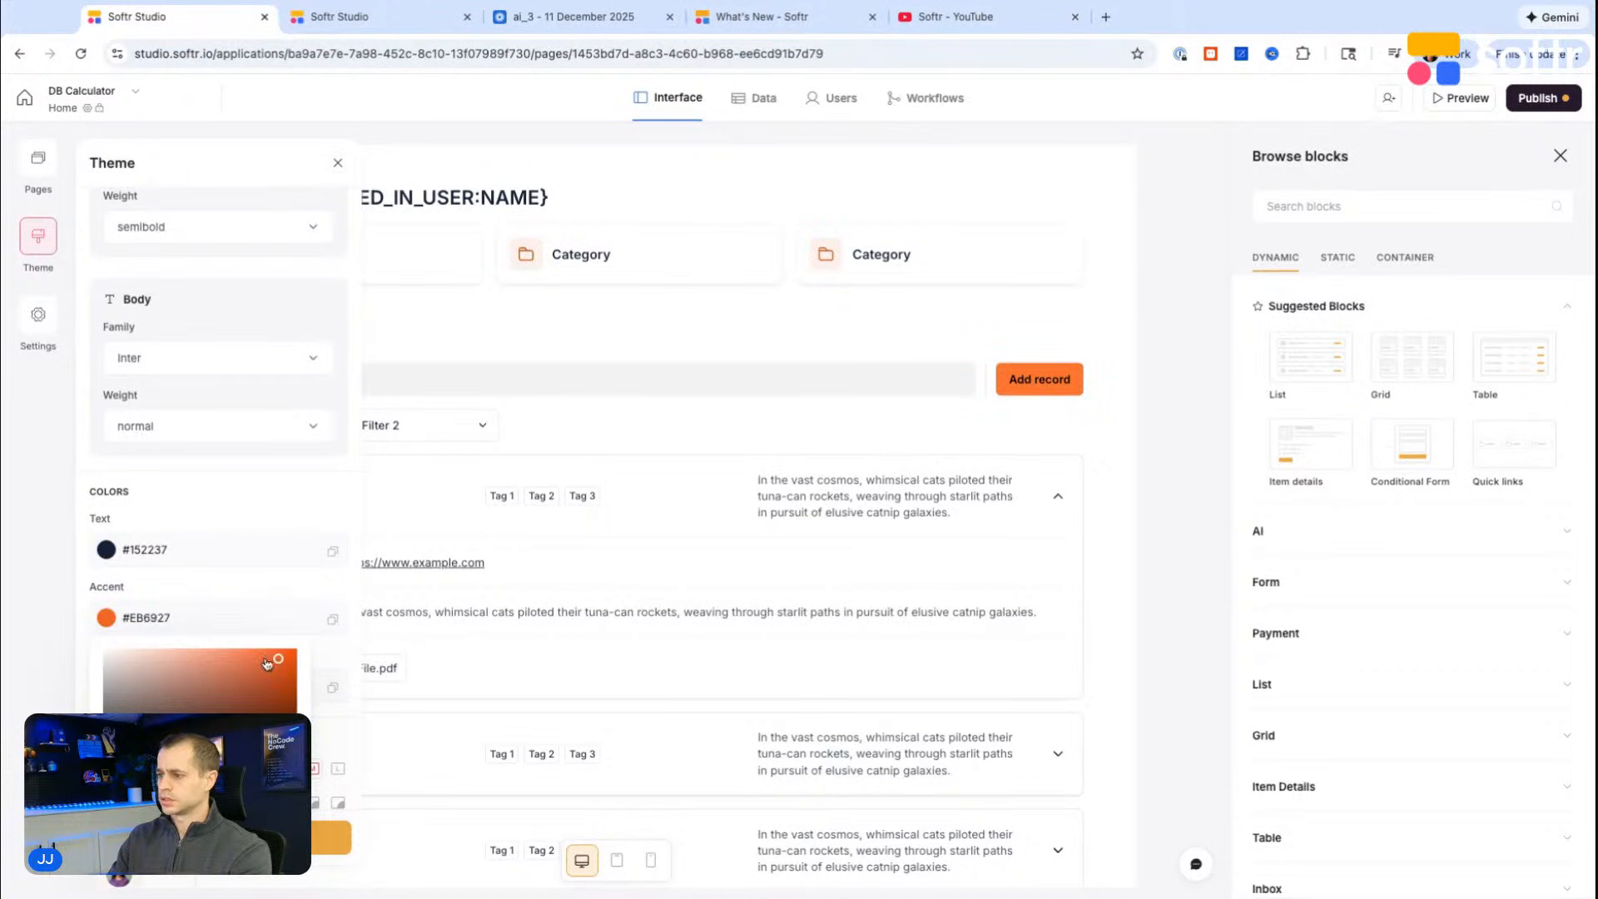
pyautogui.moveTo(267, 663); pyautogui.dragTo(280, 650)
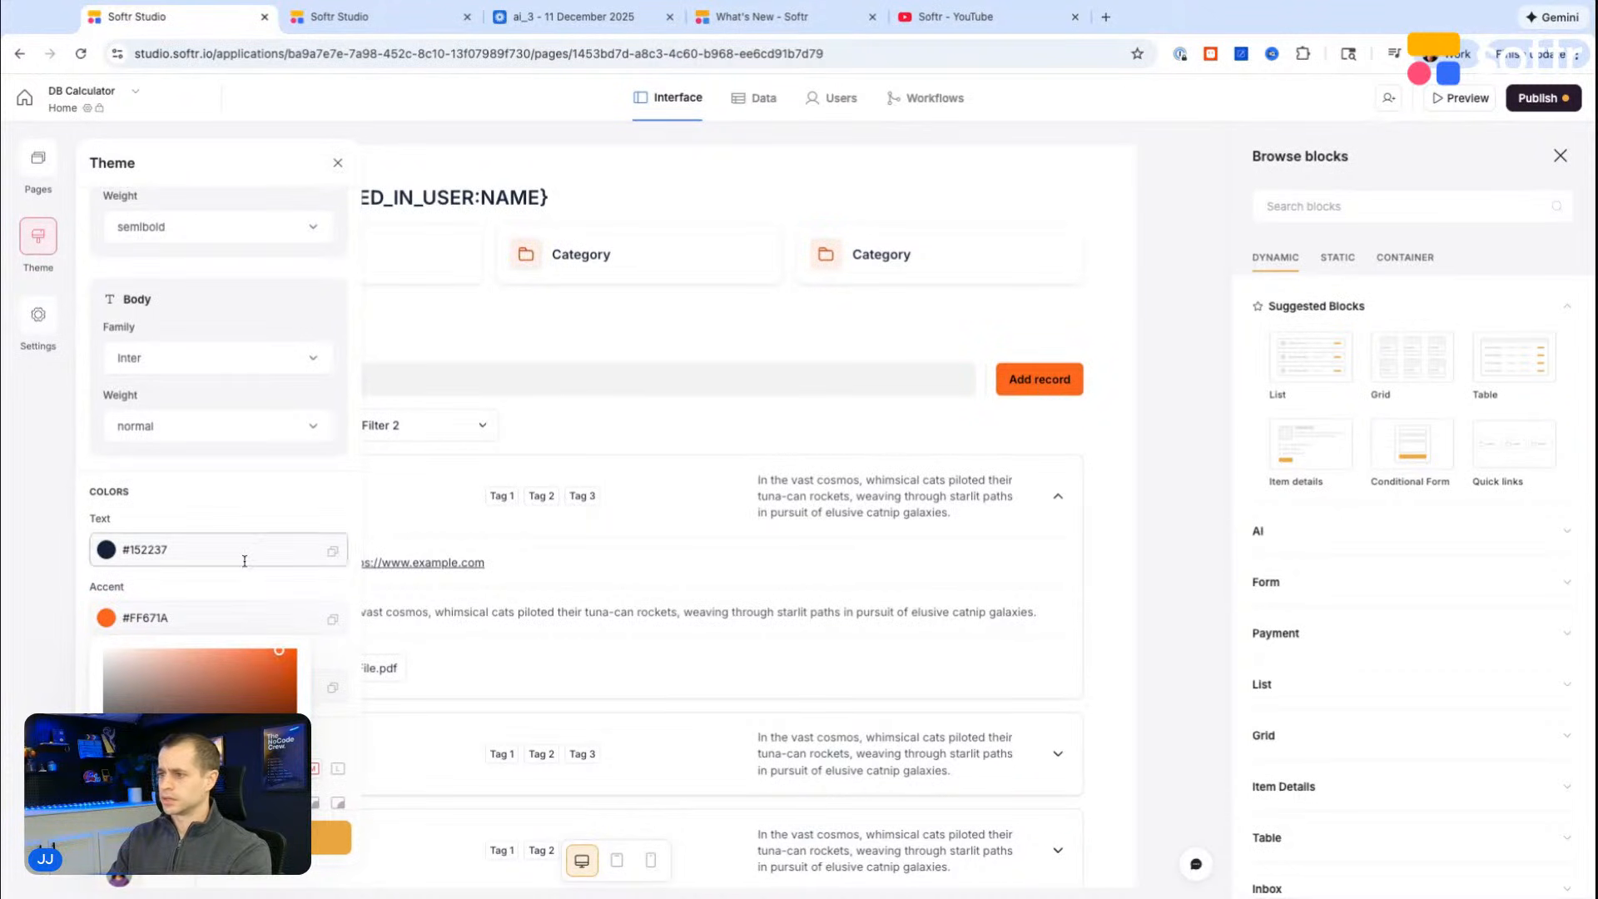
pyautogui.click(248, 519)
pyautogui.click(329, 836)
# Step: Delete the list block with the search bar and filters from the Home page
pyautogui.click(627, 260)
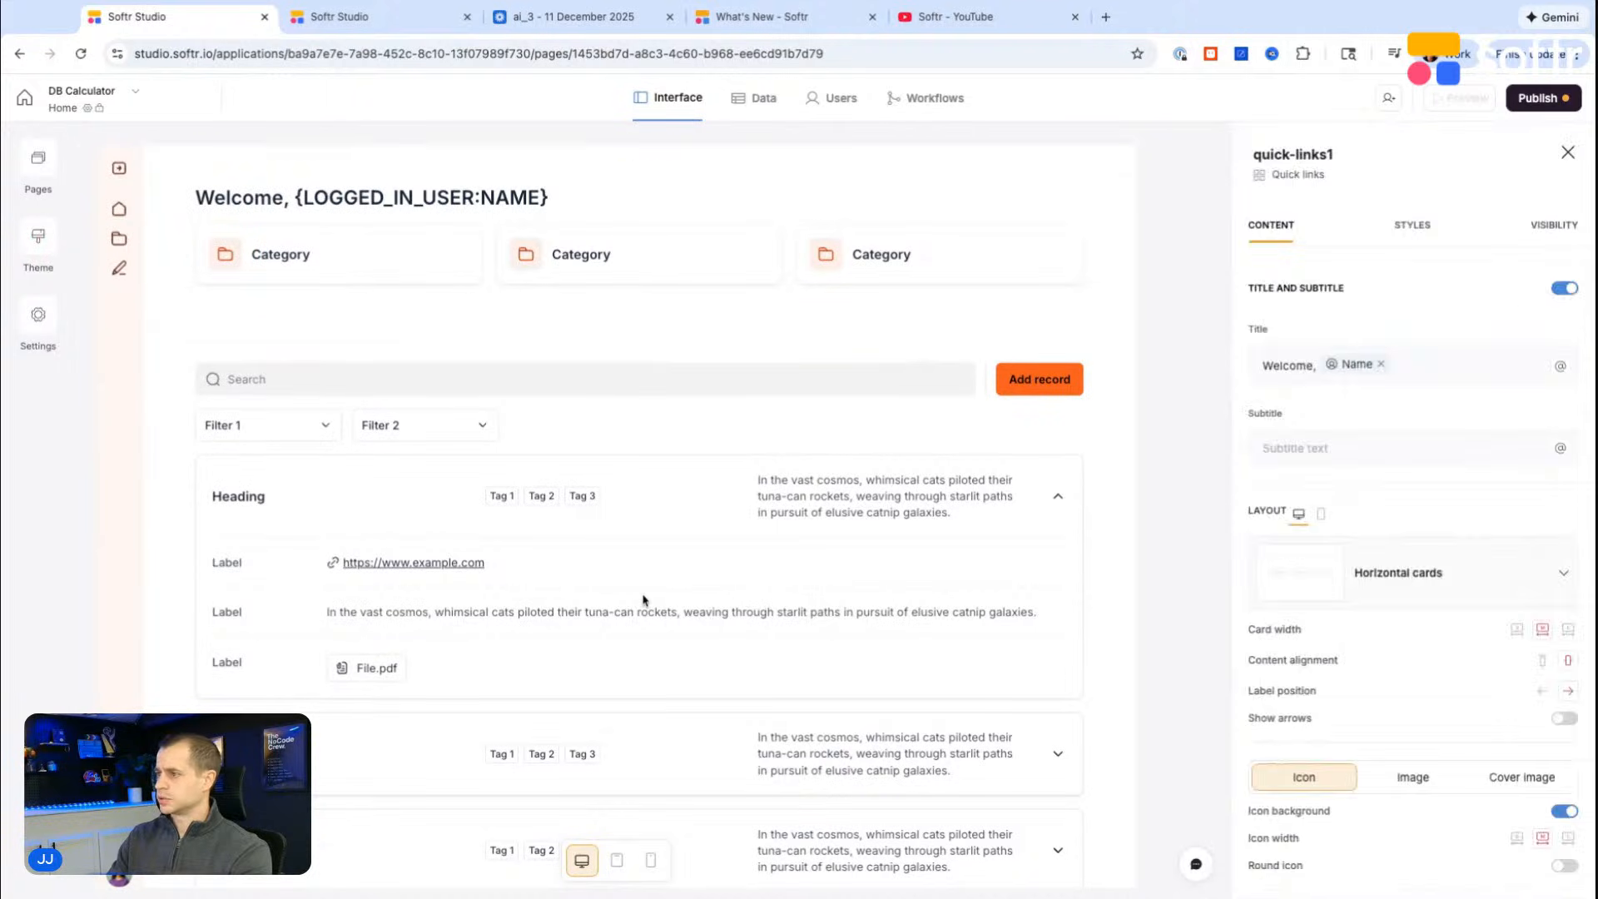
pyautogui.click(883, 391)
pyautogui.click(911, 346)
pyautogui.click(949, 533)
# Step: Add an AI vibe coding block below the quick links block on the Home page
pyautogui.click(823, 331)
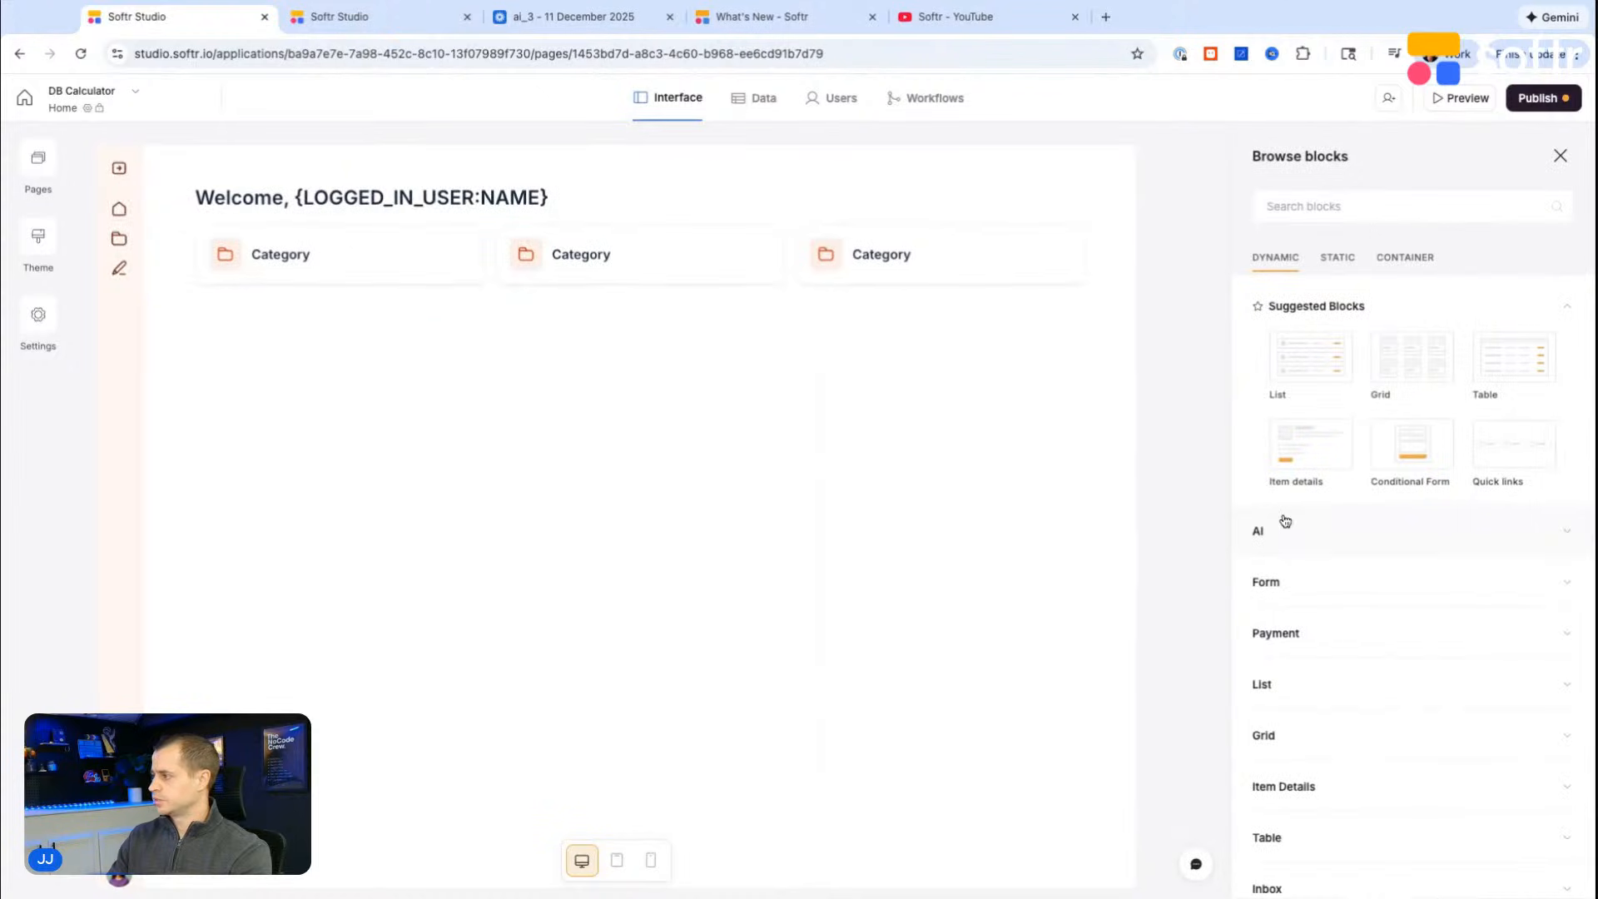
pyautogui.click(1283, 525)
pyautogui.click(1320, 397)
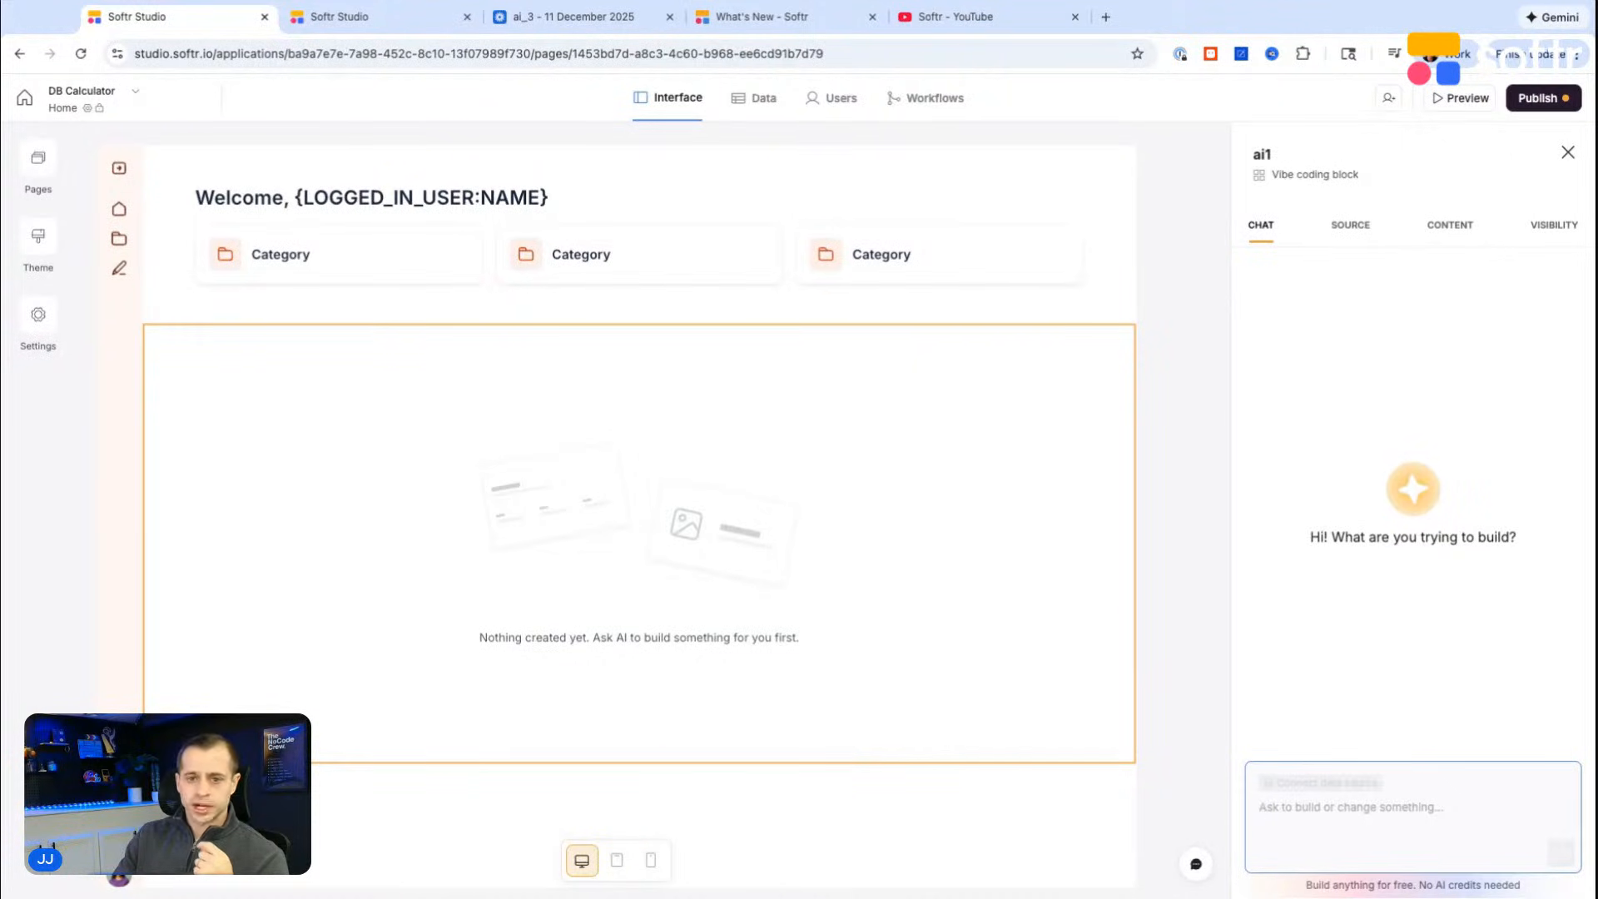
# Step: Switch to the DB Calculator database tab and examine the options of the building, complexity and completion time select fields
pyautogui.click(353, 33)
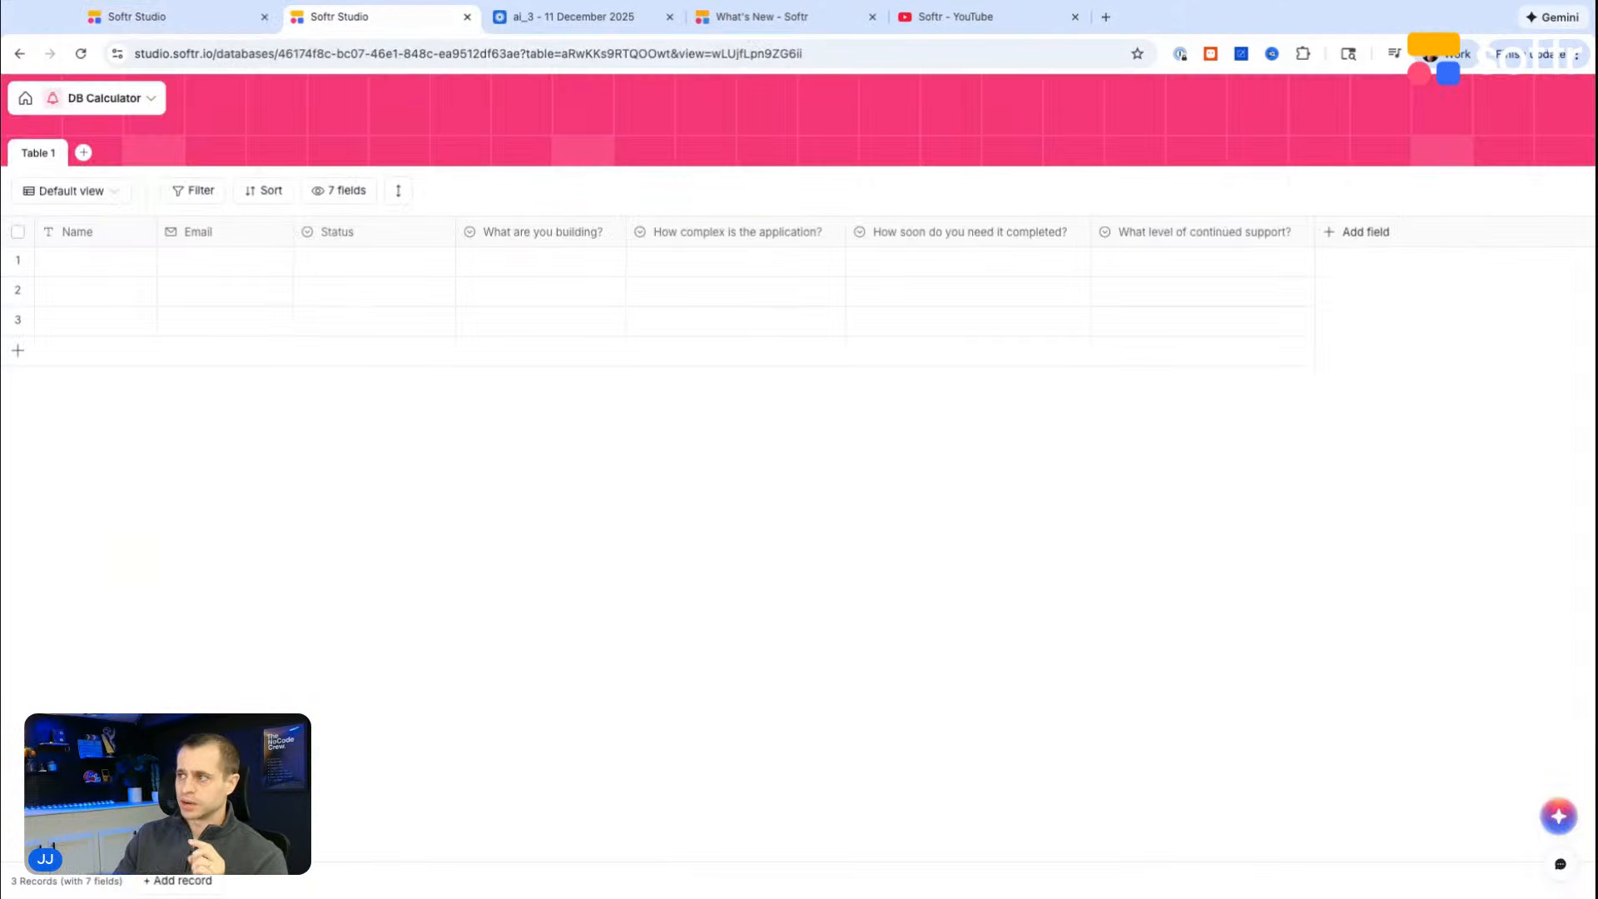
pyautogui.click(610, 233)
pyautogui.click(539, 268)
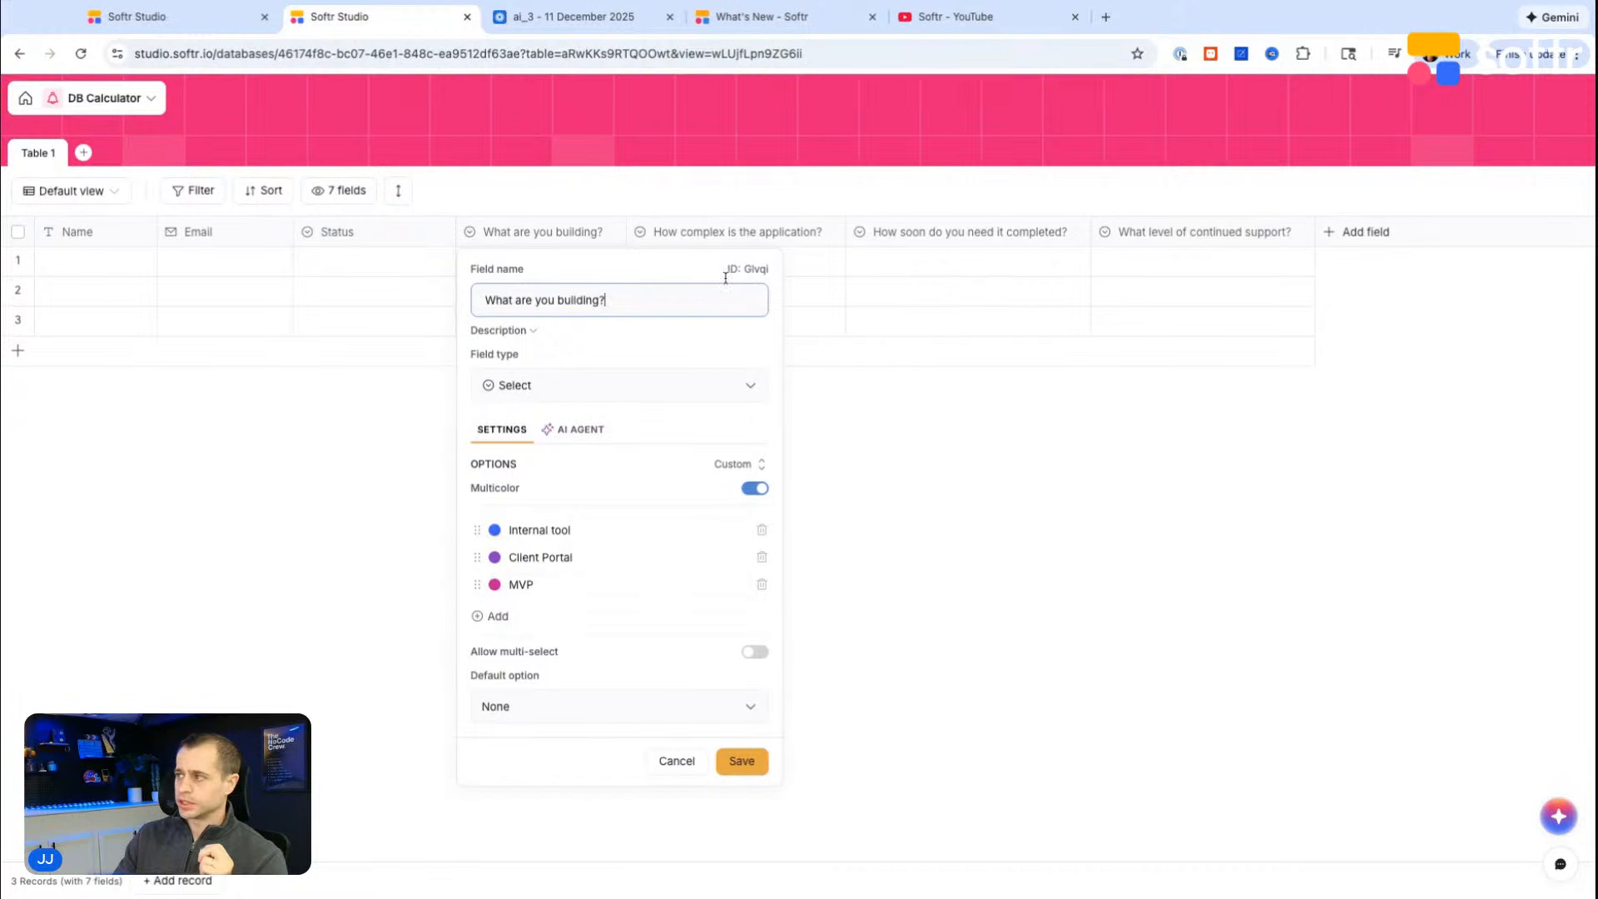
pyautogui.click(742, 235)
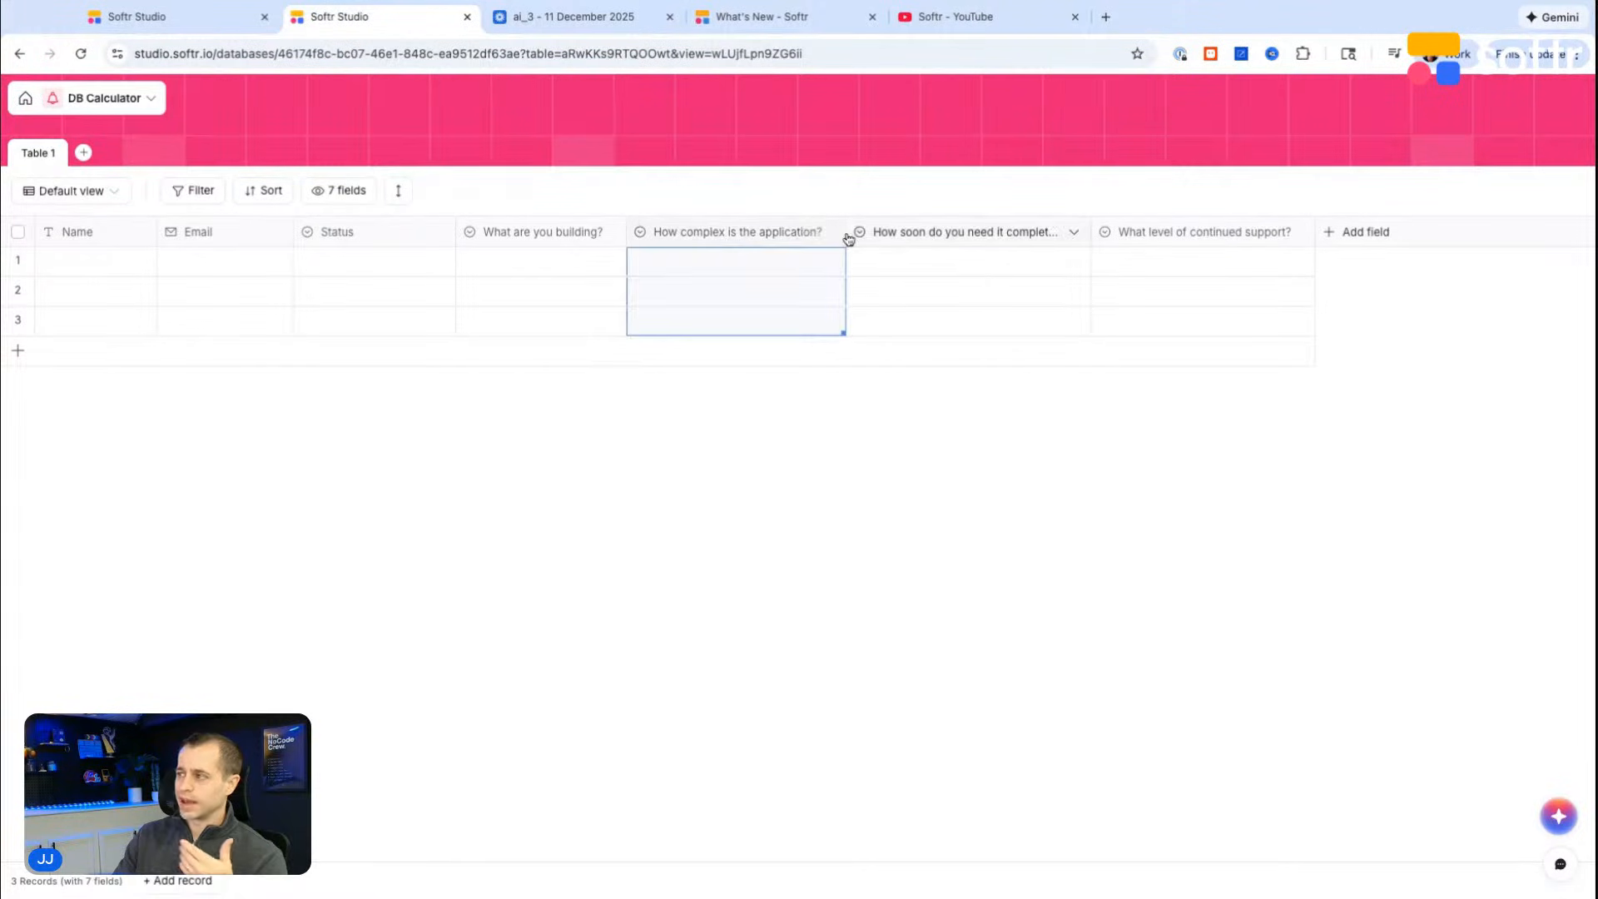
pyautogui.click(828, 233)
pyautogui.click(731, 274)
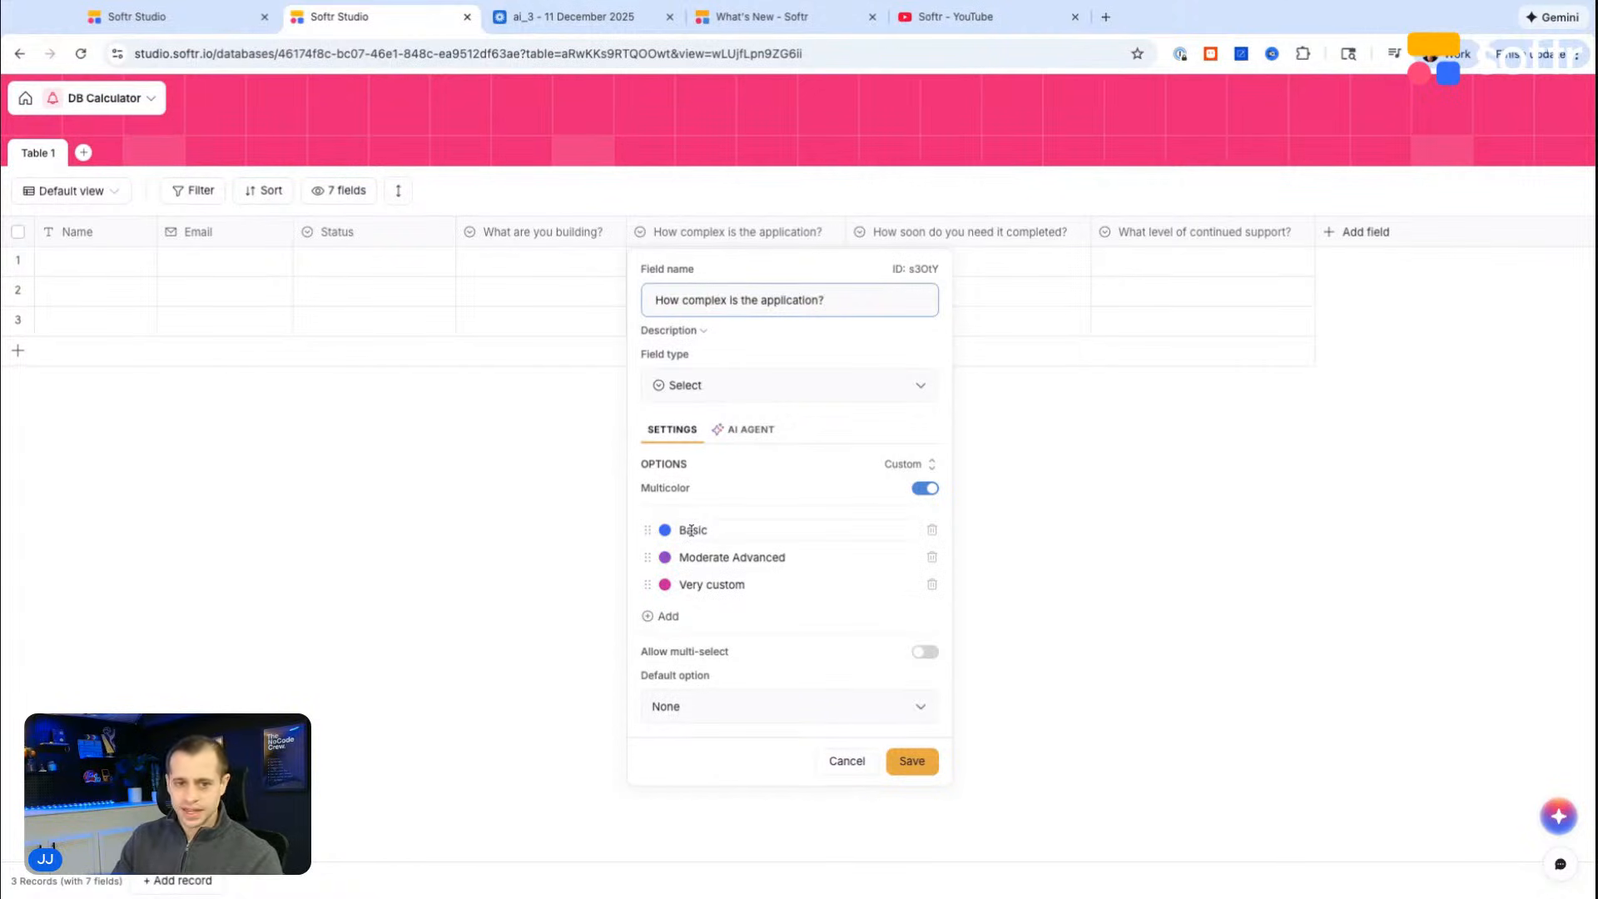
pyautogui.click(847, 761)
pyautogui.click(1074, 232)
pyautogui.click(982, 279)
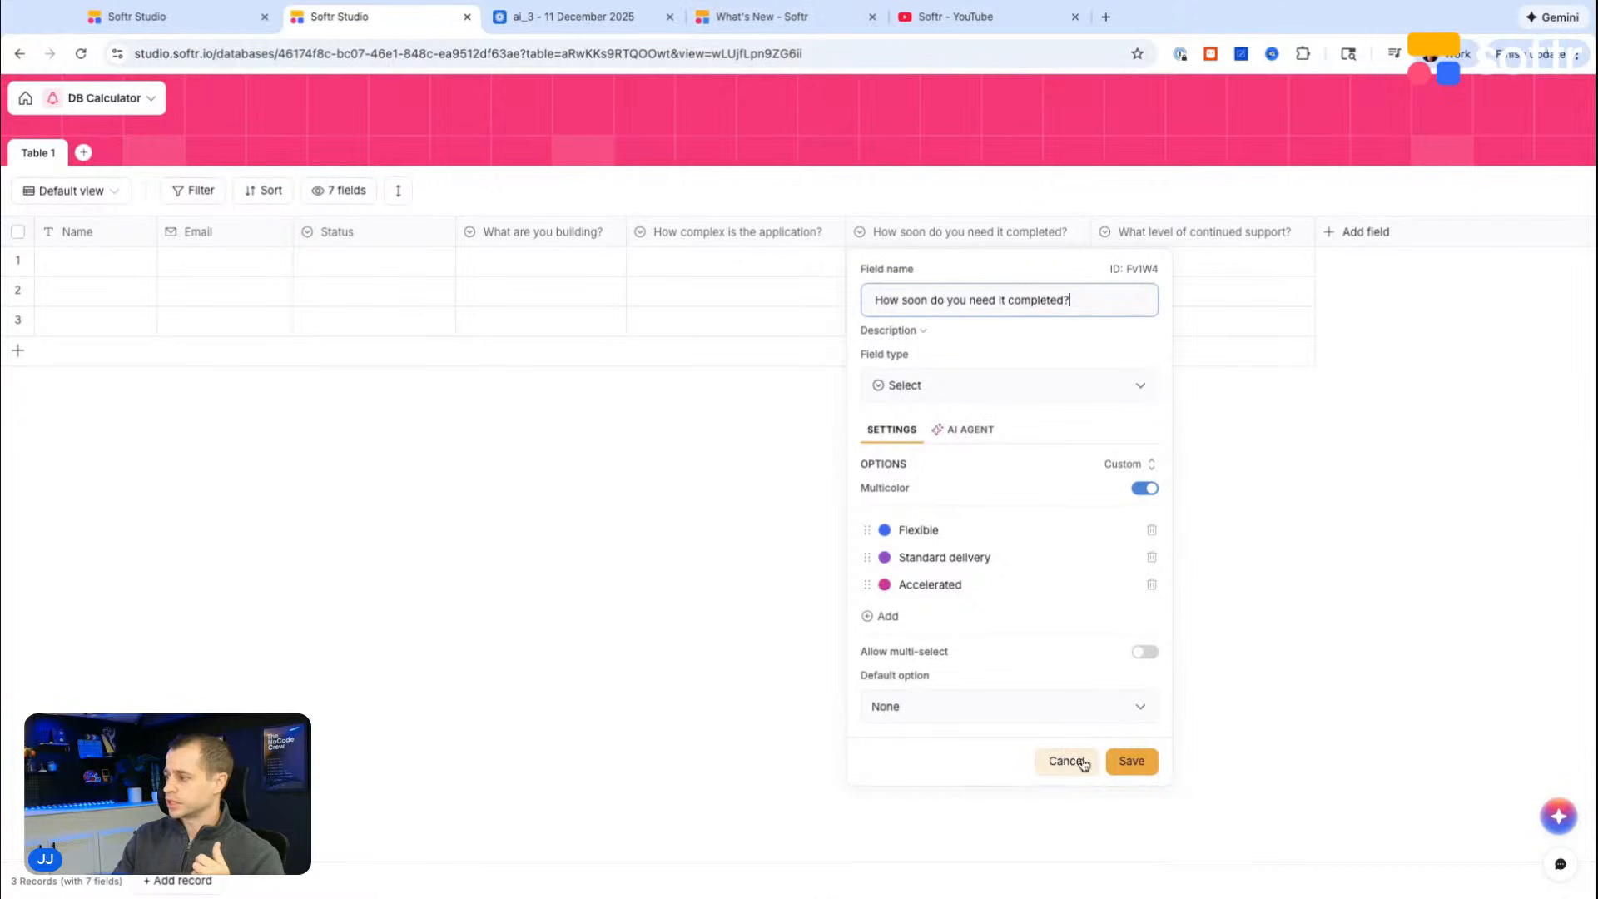
pyautogui.click(1054, 760)
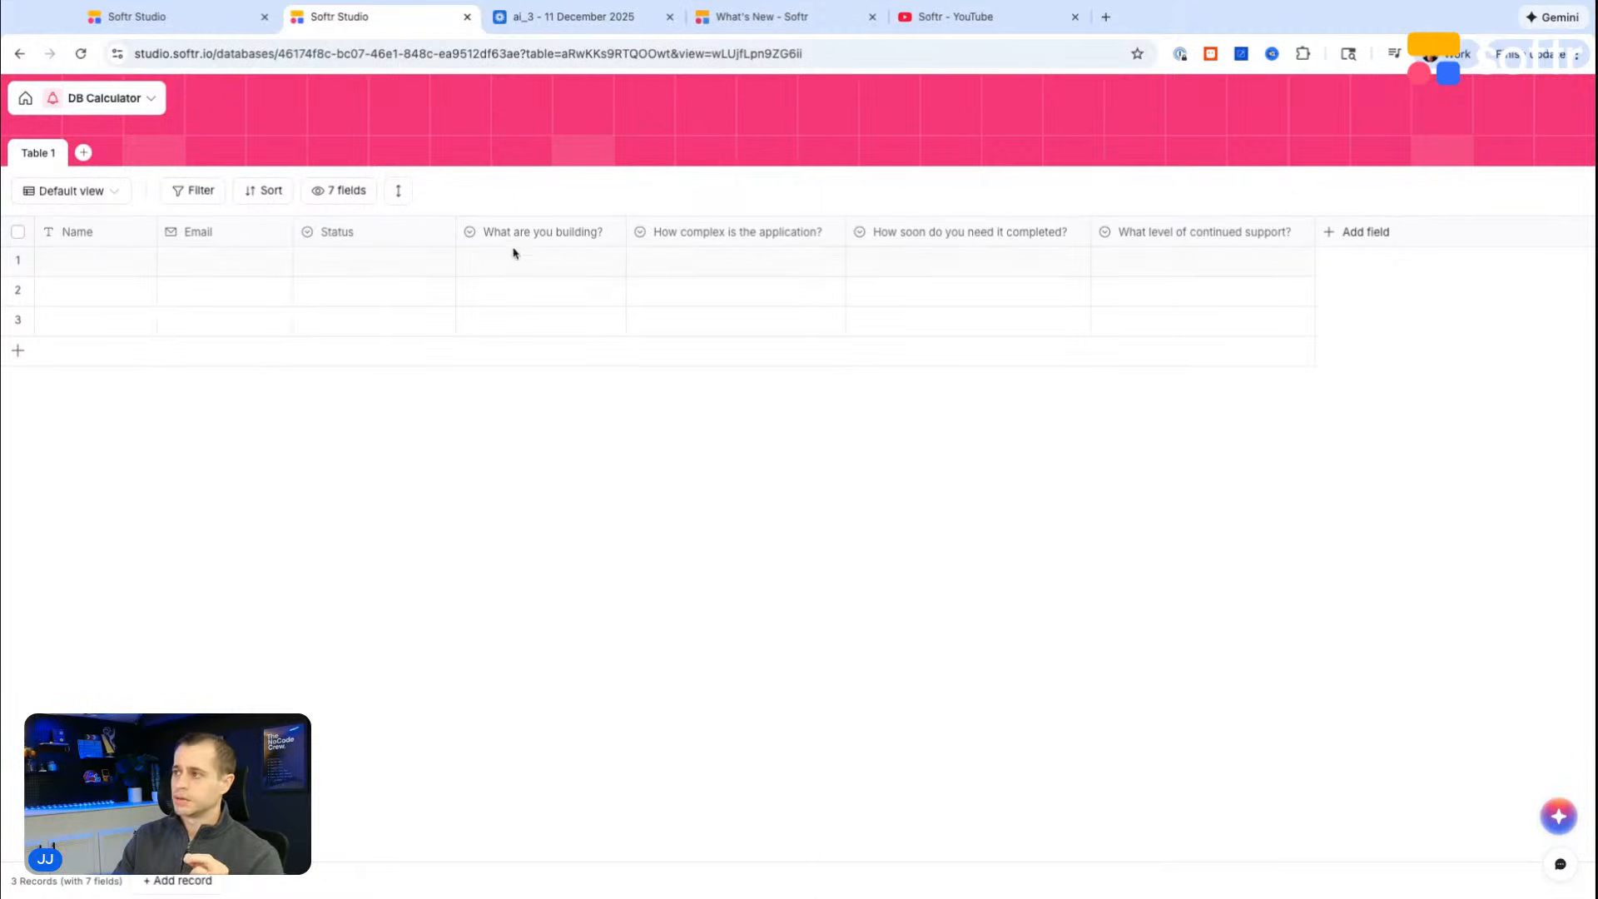
pyautogui.click(606, 233)
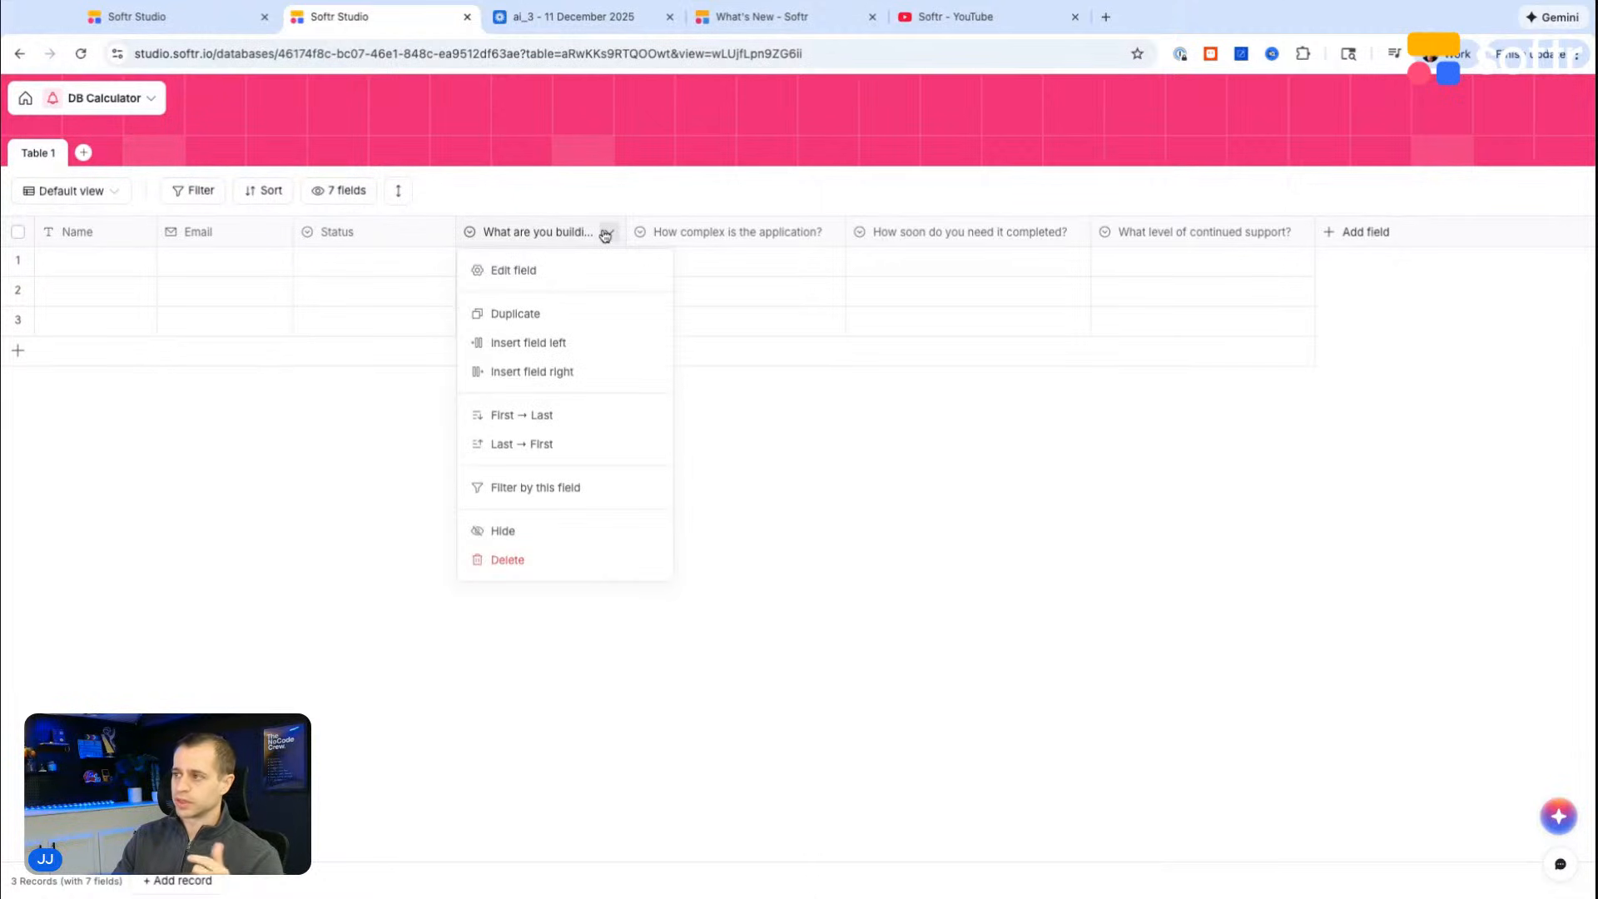
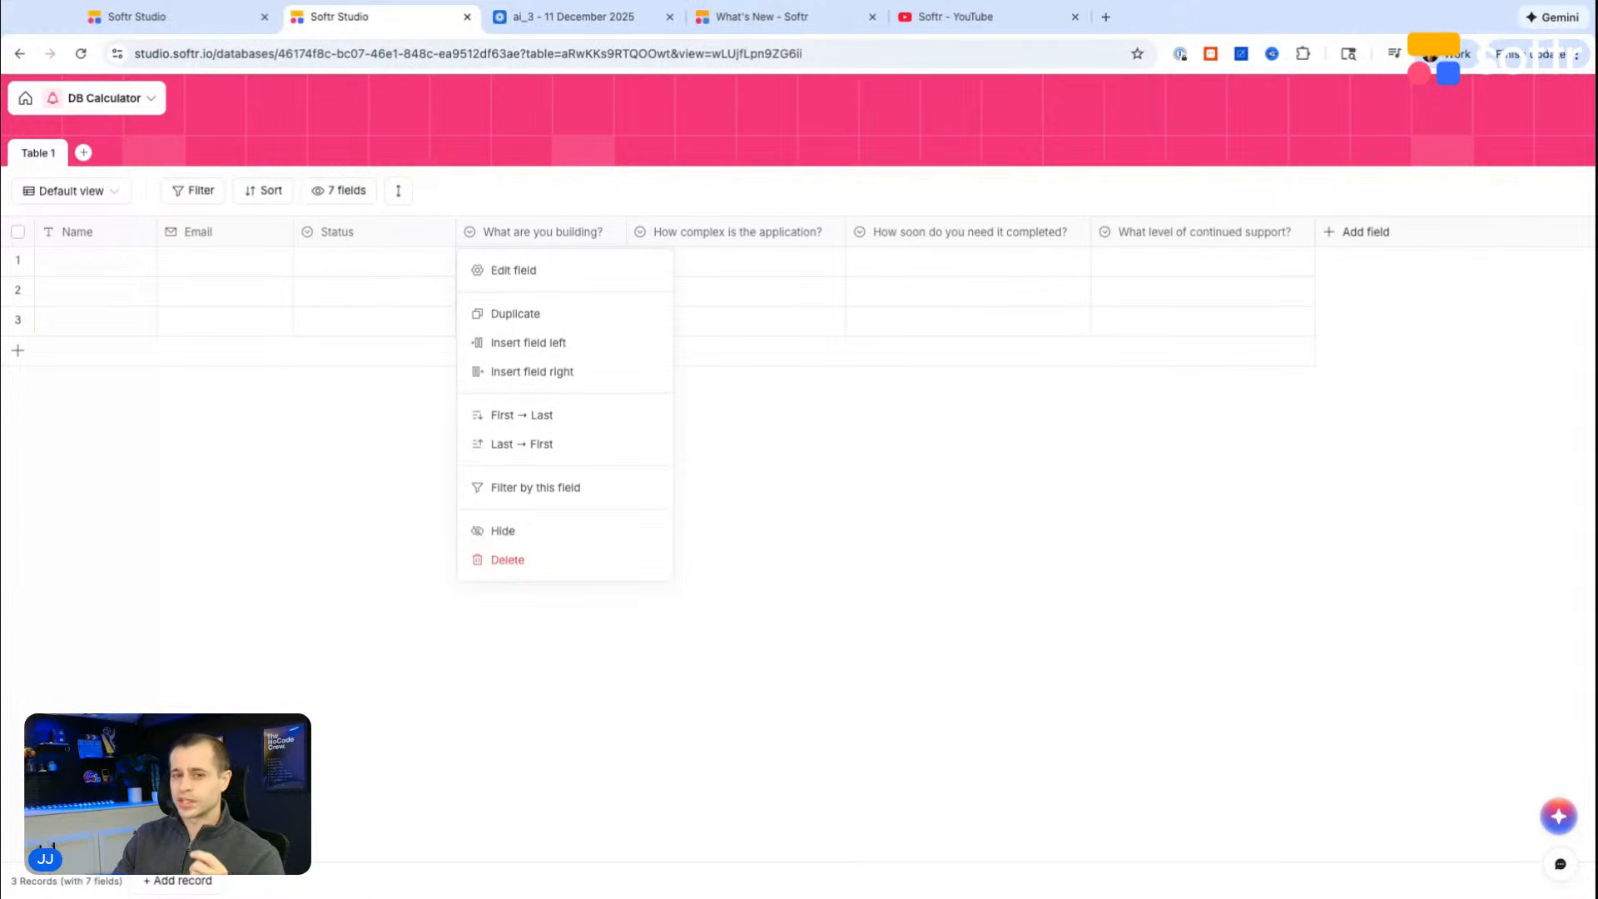
# Step: In the app tab, write the block prompt "Have built a dynamic pricing calculator for development service agencies using the questions based on this data source connected."
pyautogui.press('Escape')
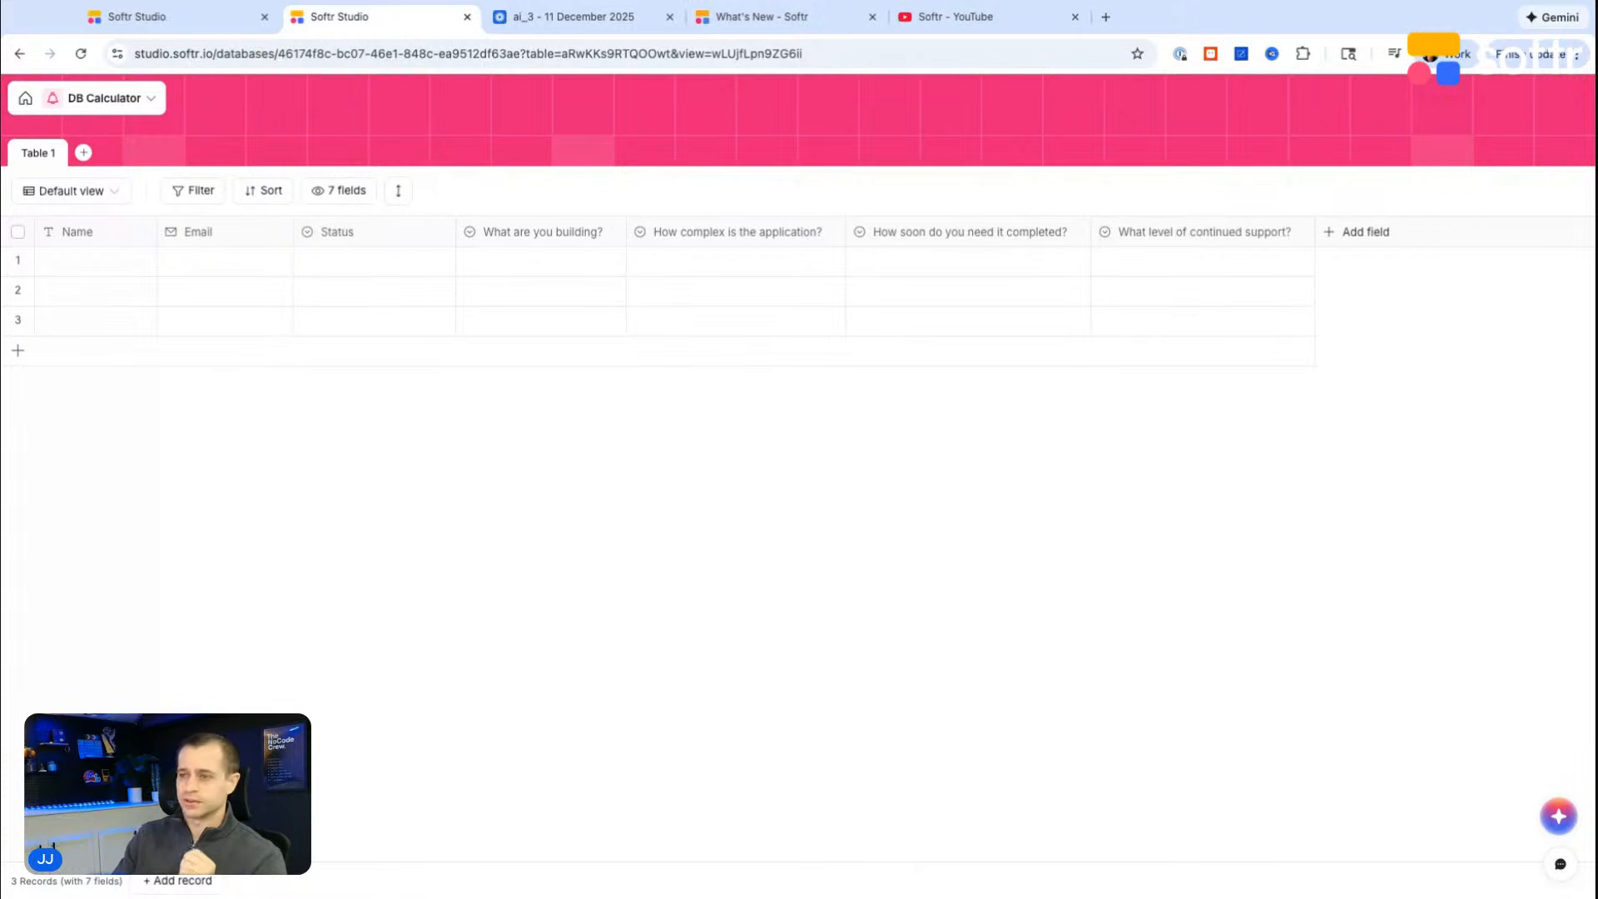
pyautogui.click(170, 25)
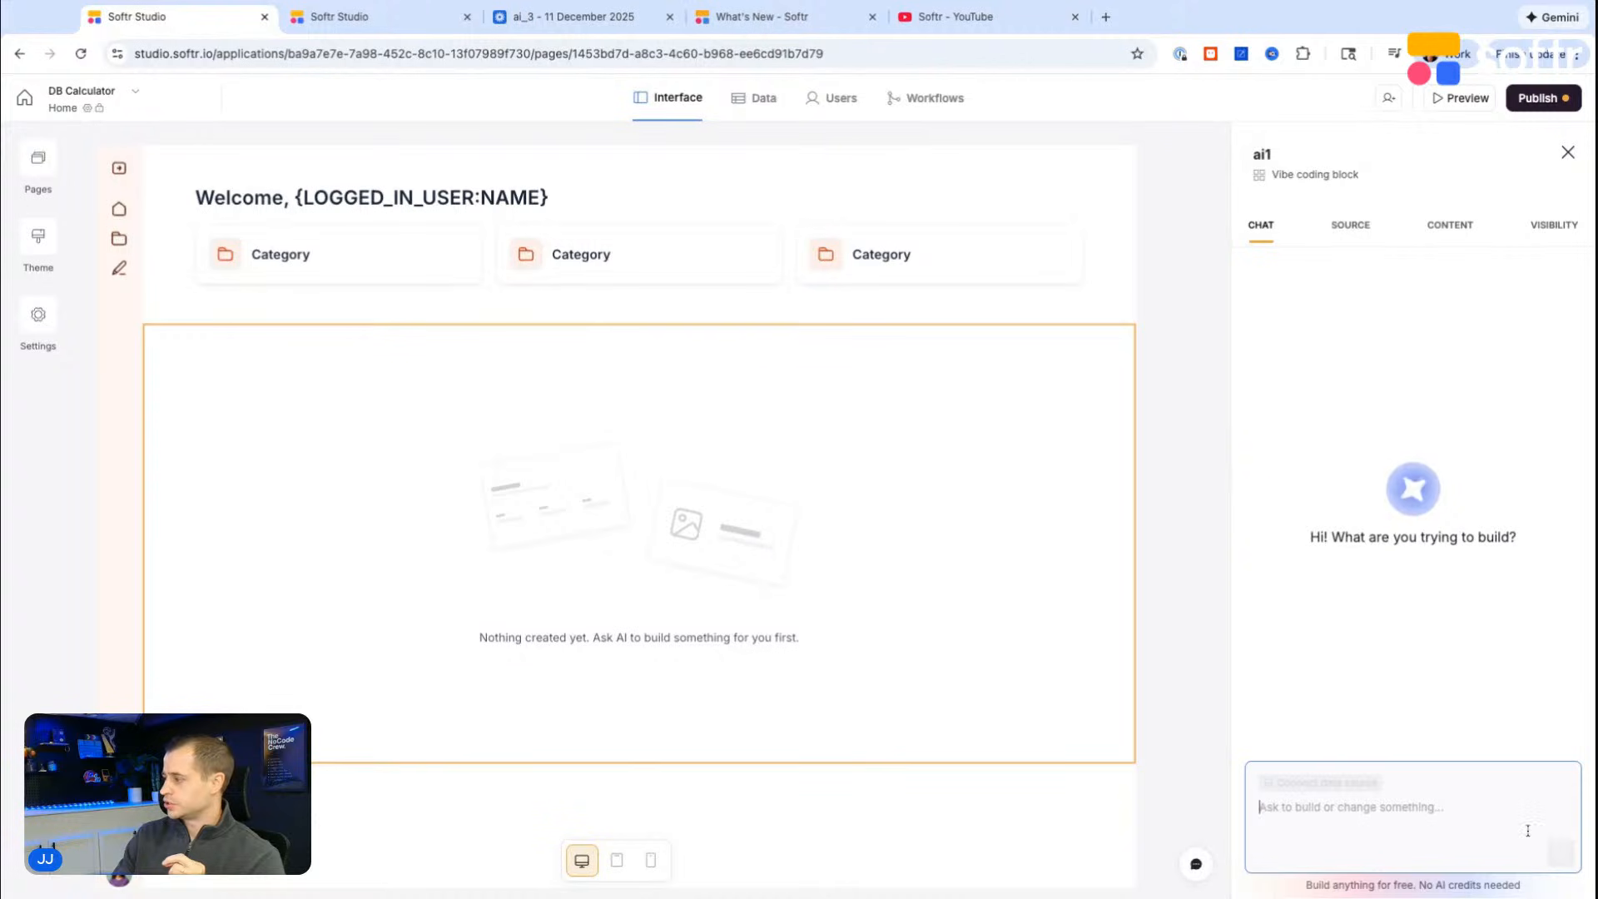
pyautogui.click(1313, 816)
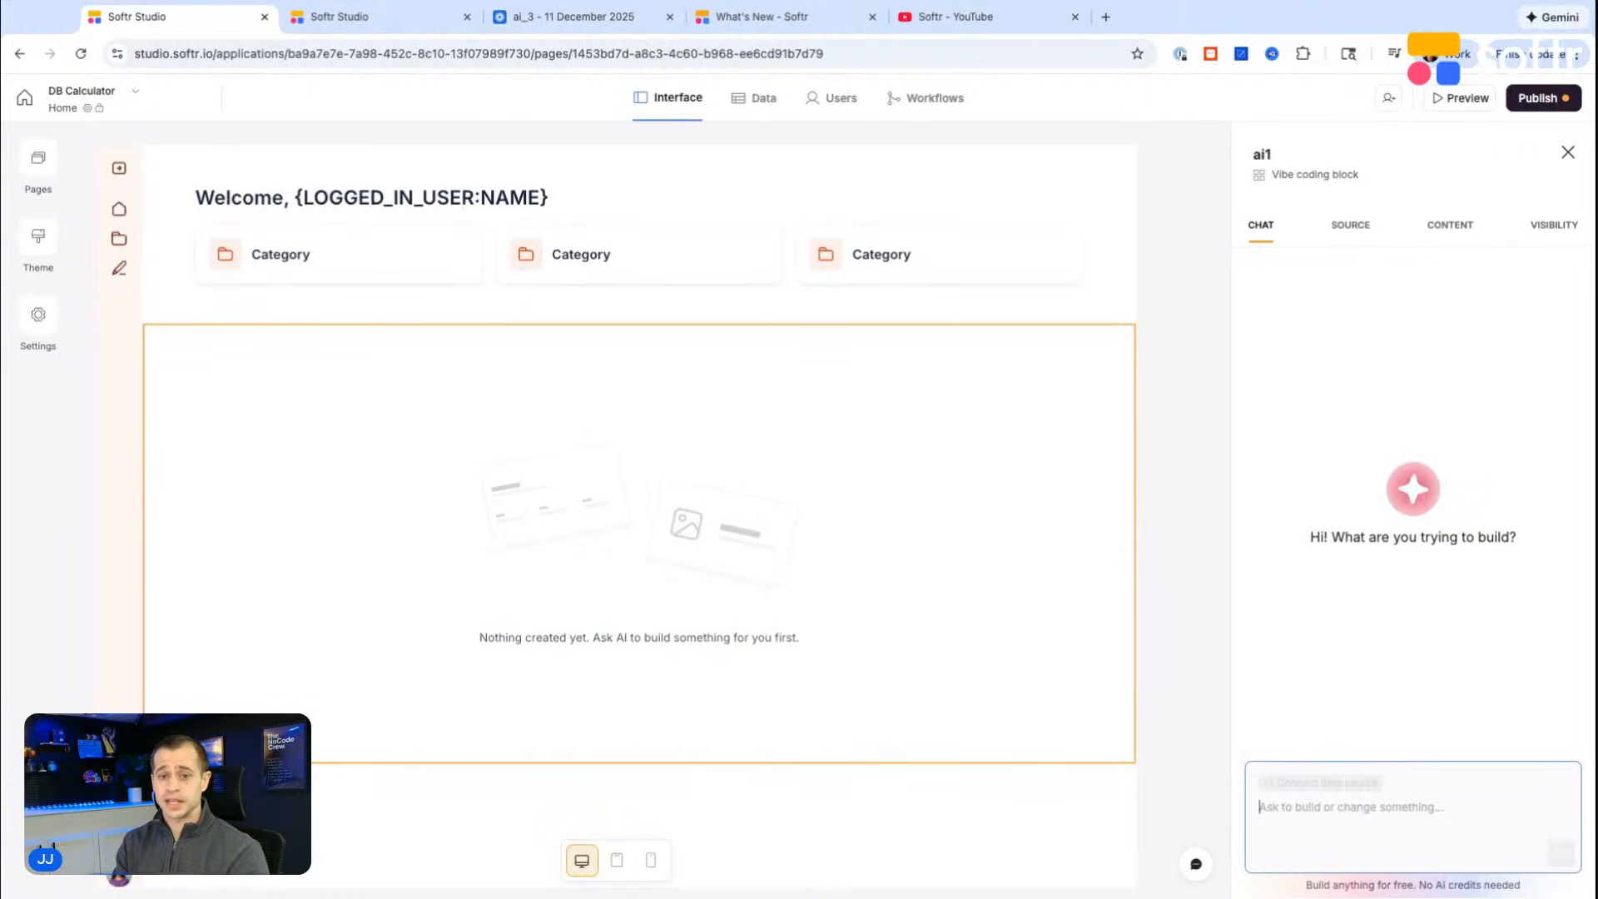
pyautogui.write('Have built a dynamic pricing calculator for development service agencies using the questions based on this data source here.')
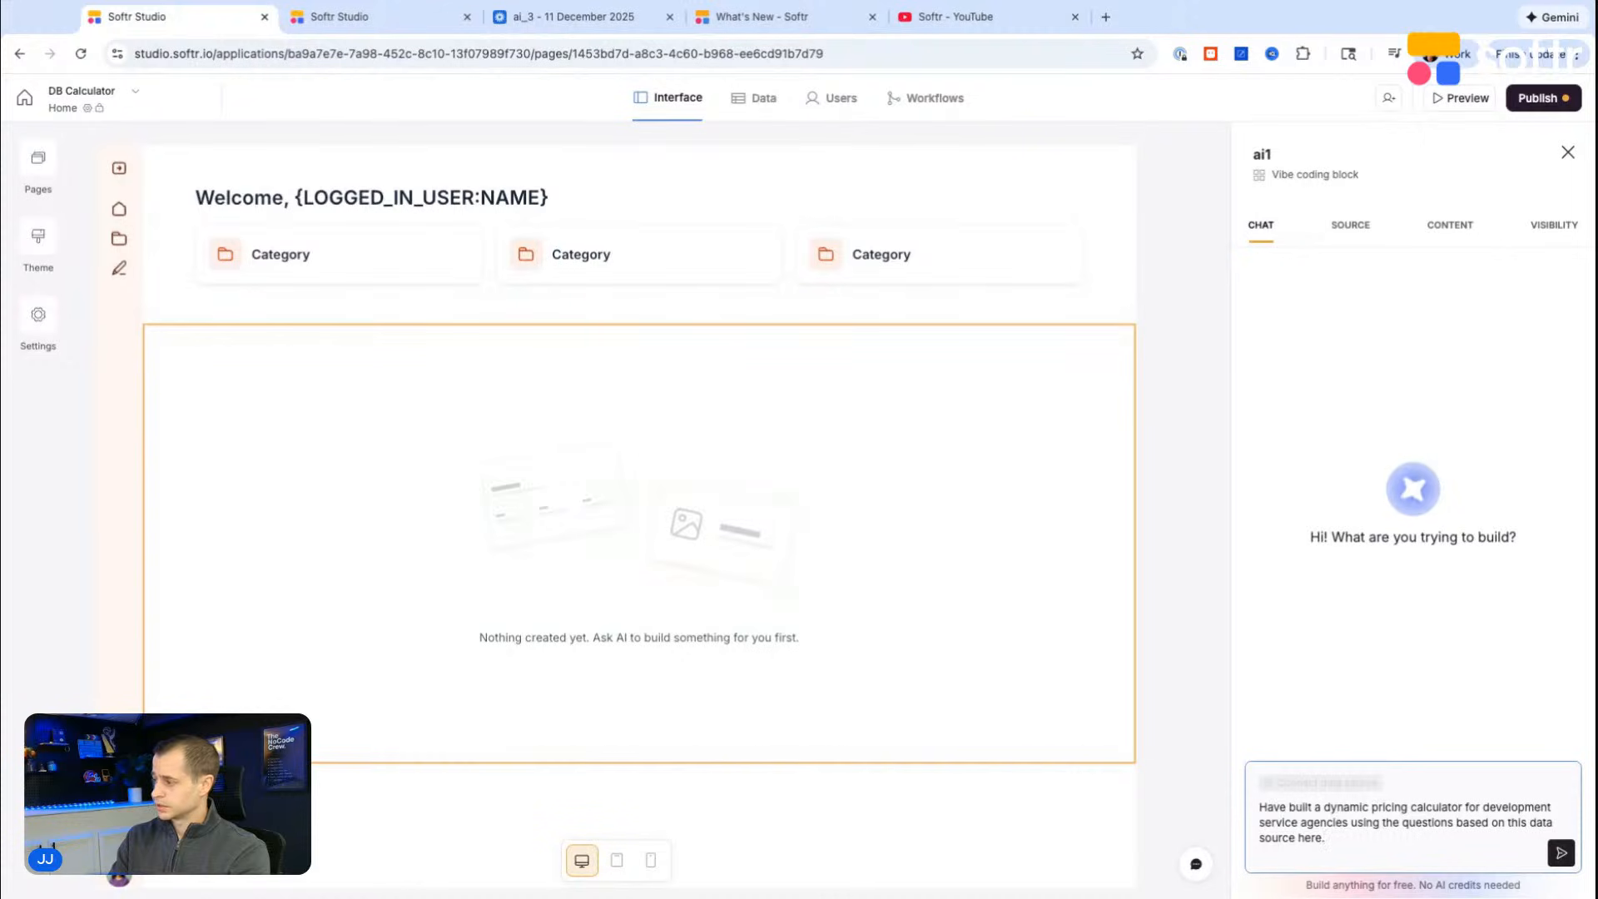
pyautogui.press('BackSpace')
pyautogui.press('BackSpace')
pyautogui.press('BackSpace')
pyautogui.write('connected.')
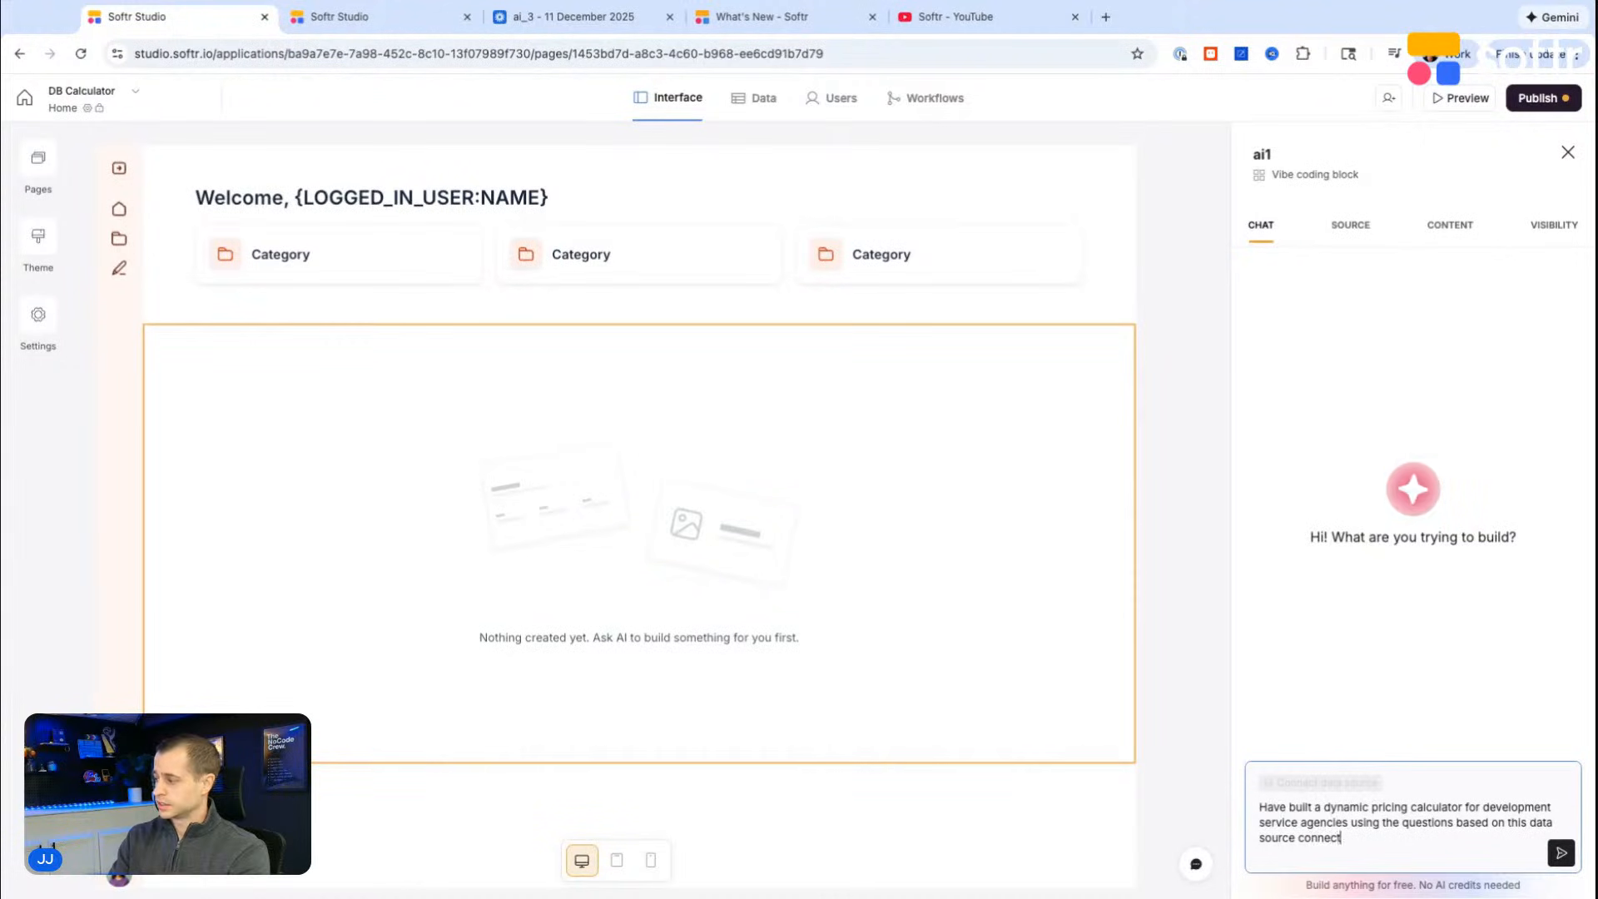
pyautogui.hotkey('shift', 'Return')
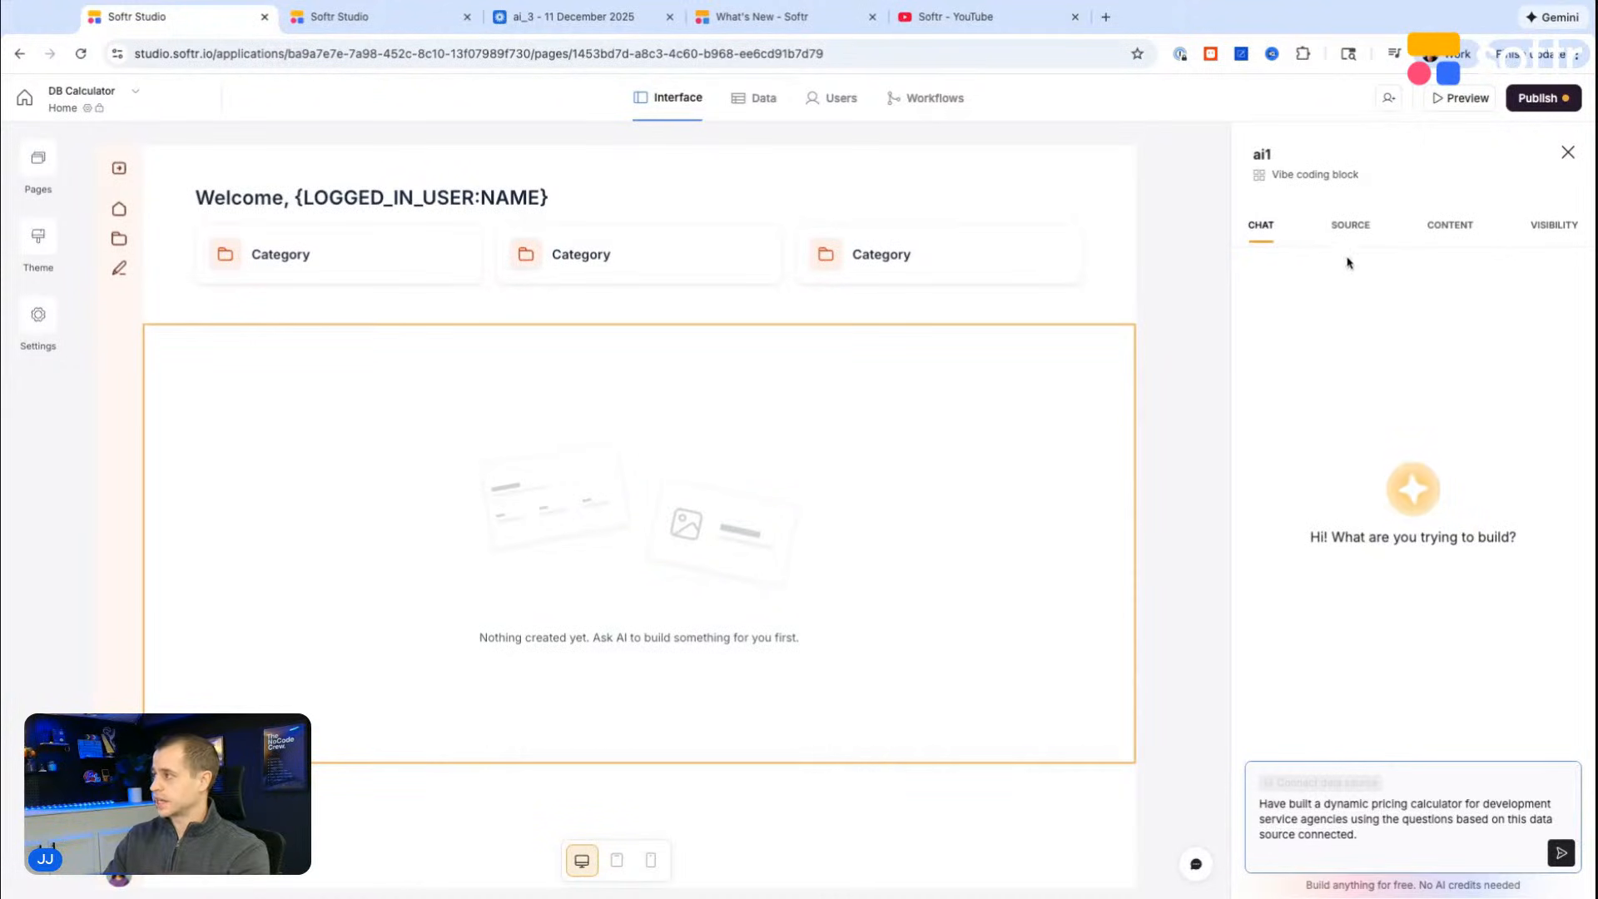
# Step: Connect the vibe coding block to Table 1 of the DB Calculator database and return to its chat
pyautogui.hotkey('ctrl', 'a')
pyautogui.click(1321, 783)
pyautogui.click(1374, 472)
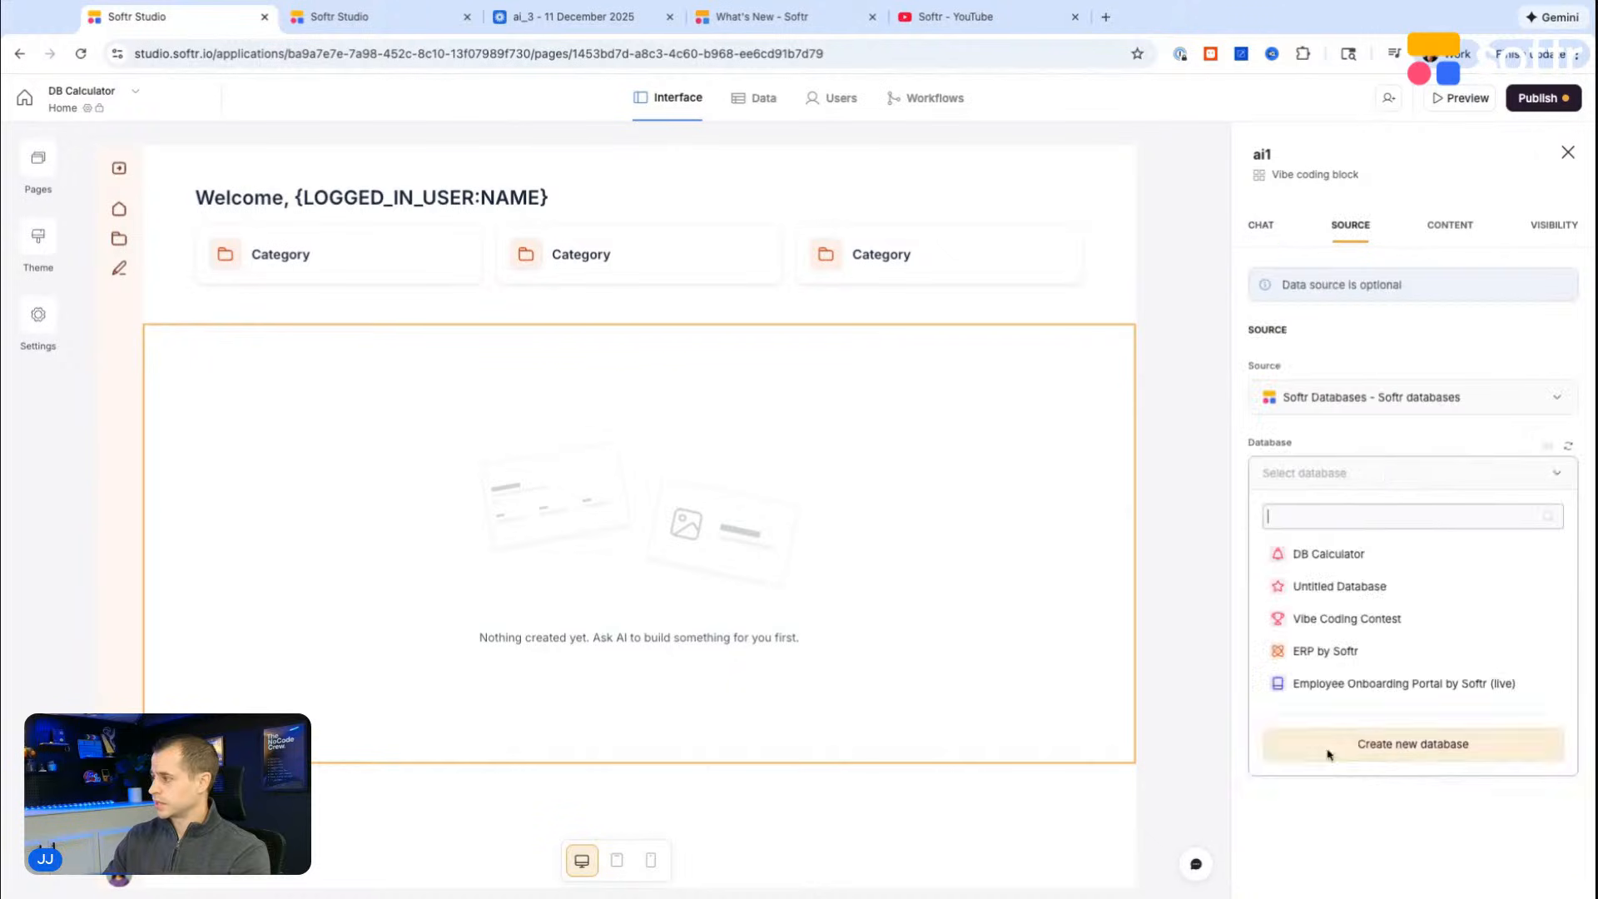
pyautogui.click(1365, 557)
pyautogui.click(1318, 593)
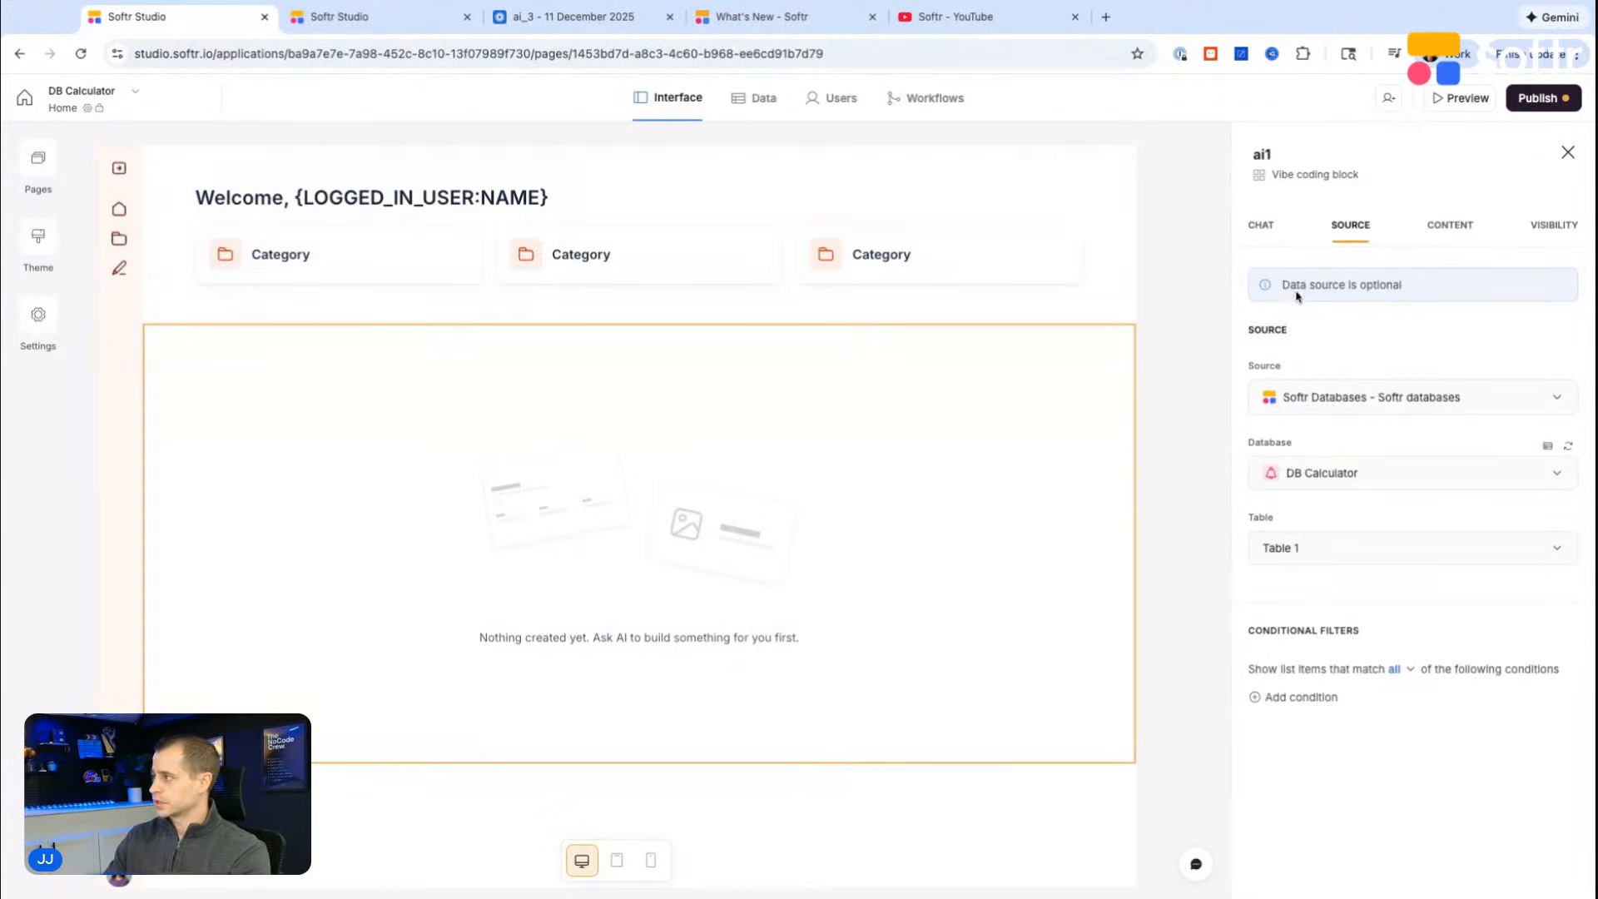
pyautogui.click(1263, 237)
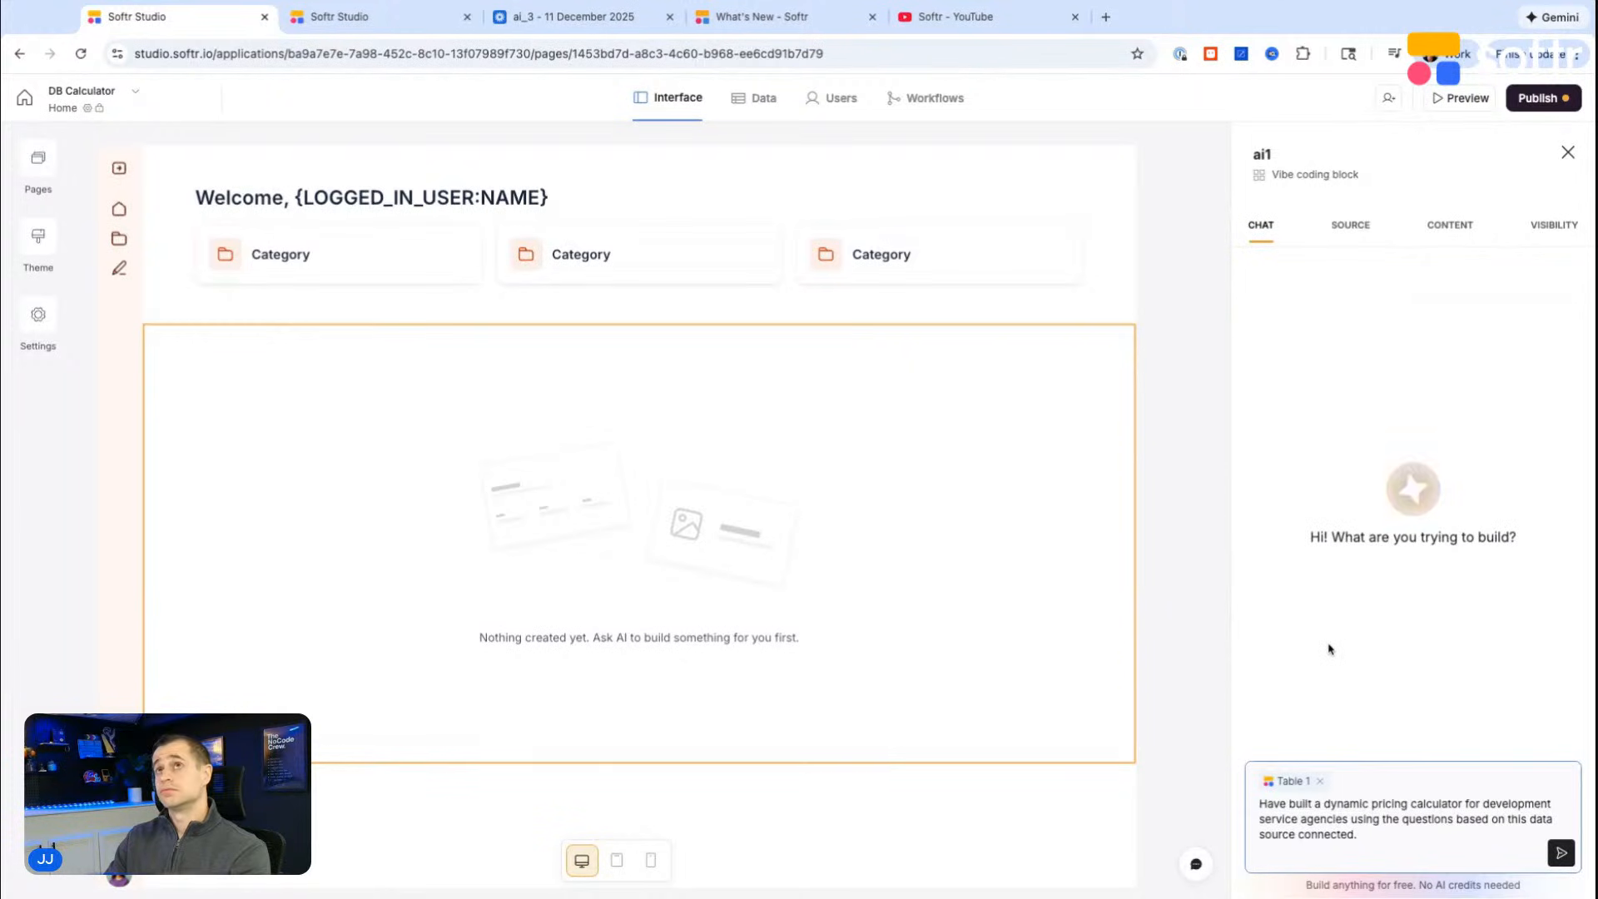
# Step: Add the line "Specifically, we want to use the fields for:" to the block's prompt, followed by a new line
pyautogui.click(1322, 847)
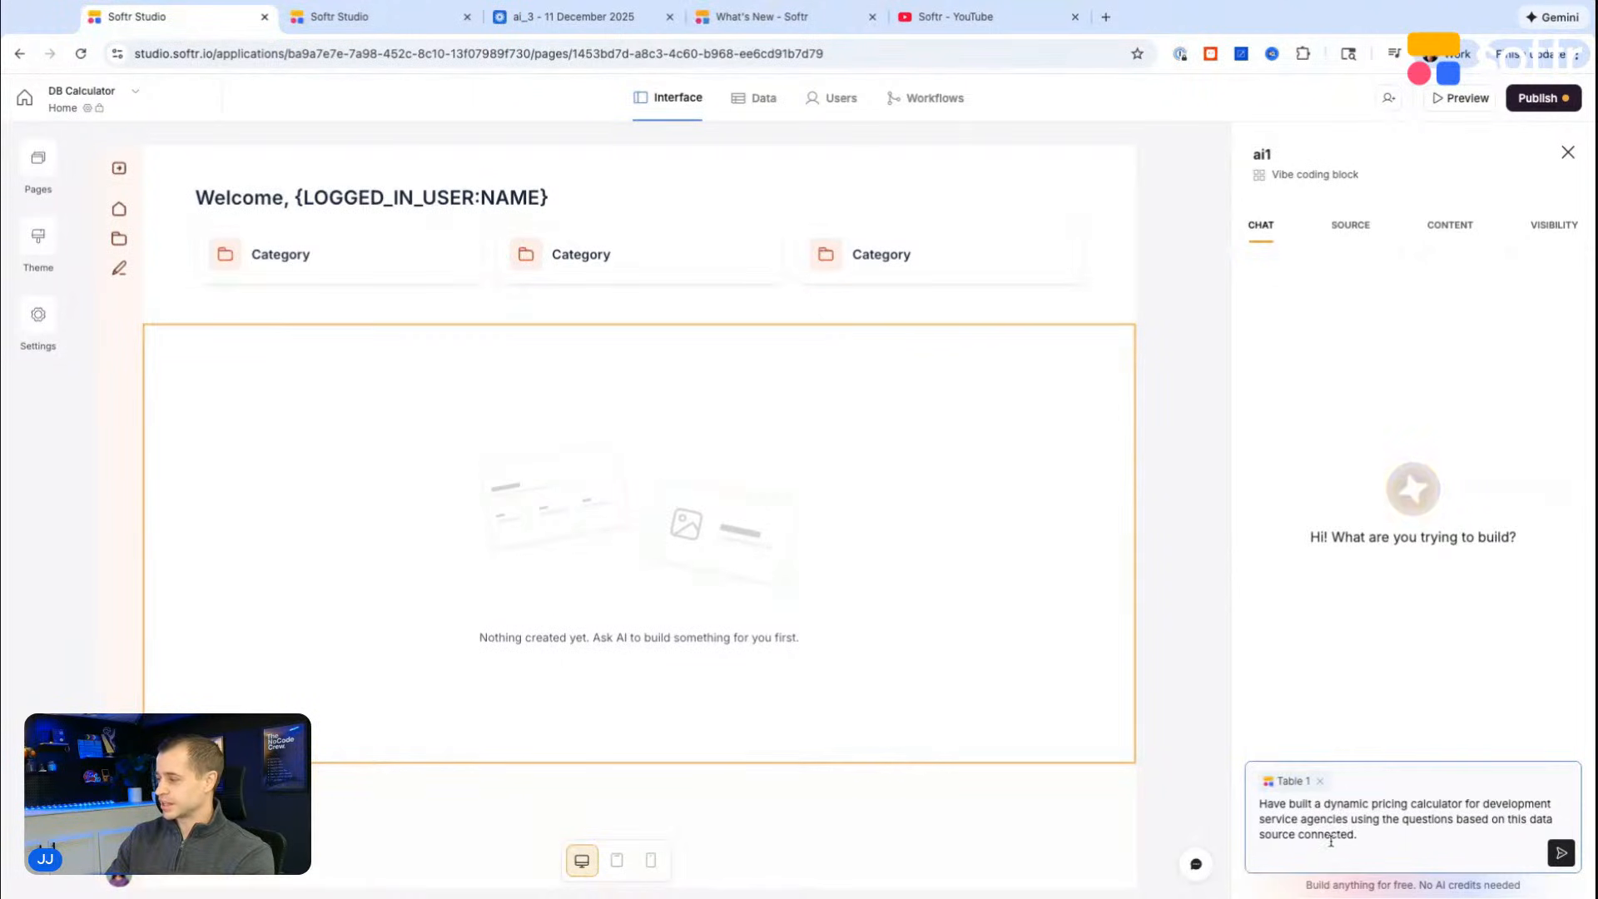
pyautogui.write('Specif')
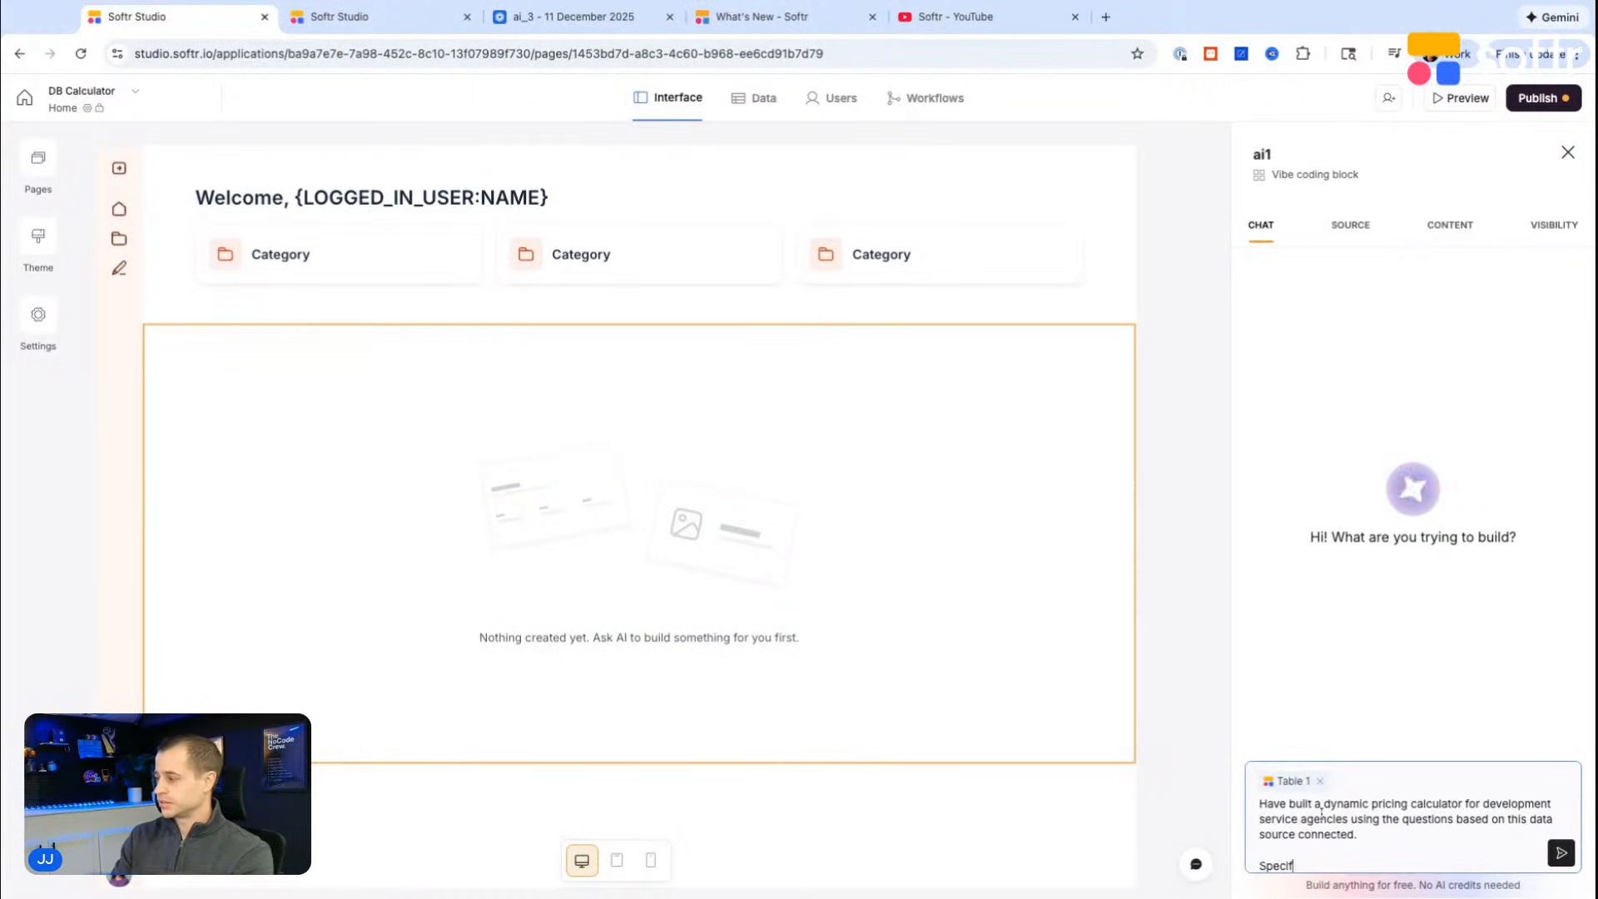
pyautogui.write('ically, we want to use the')
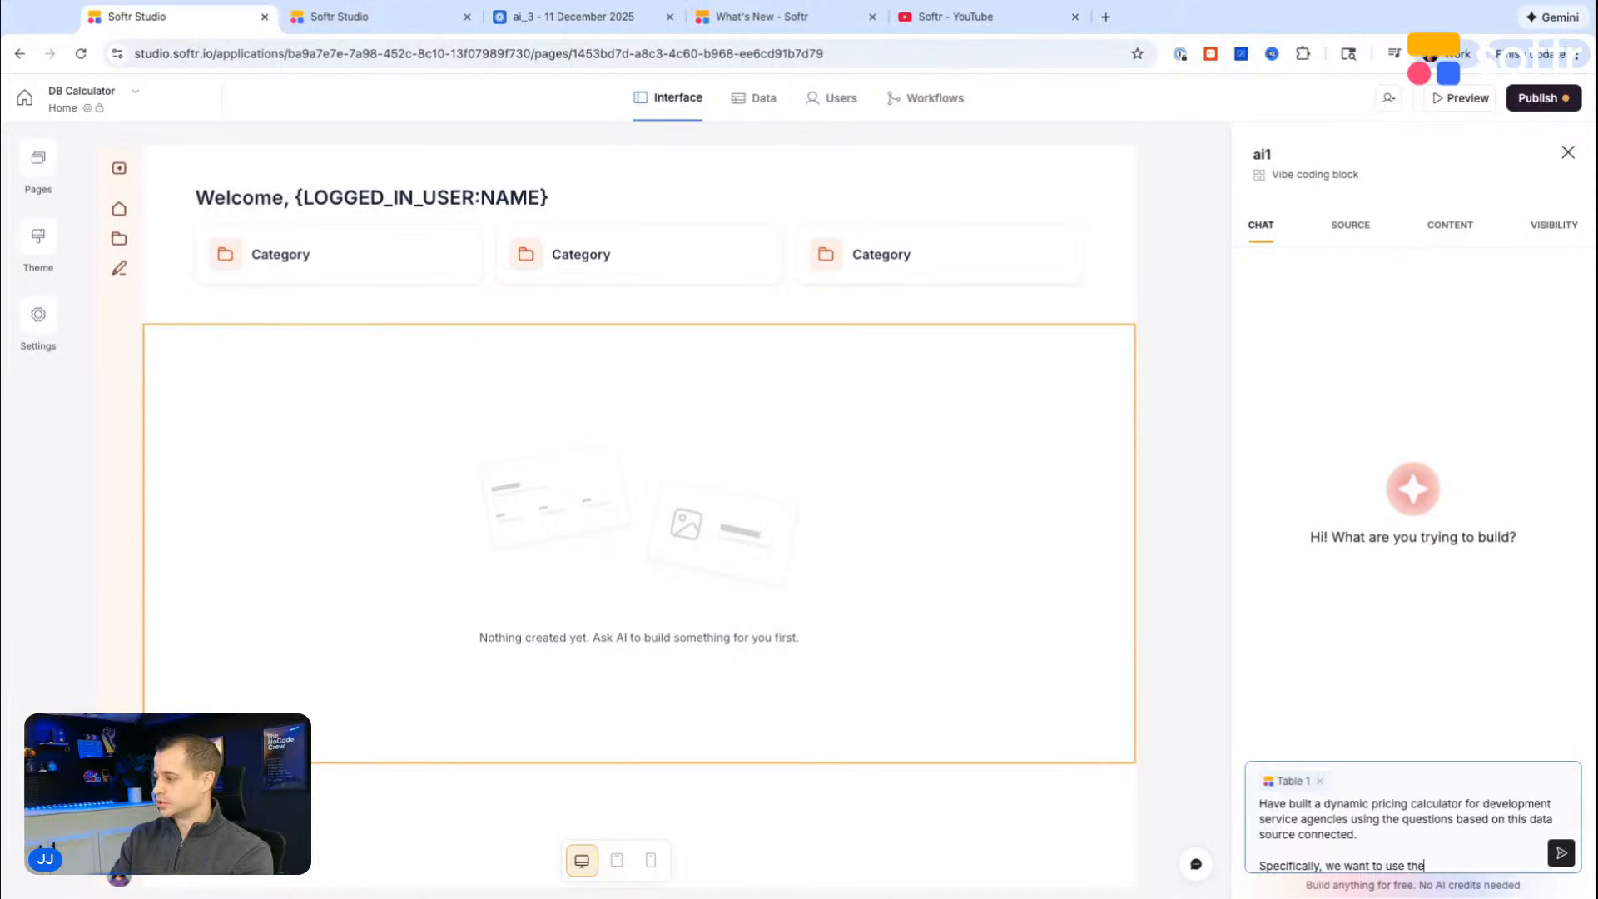
pyautogui.write(' fields for:')
pyautogui.hotkey('shift', 'Return')
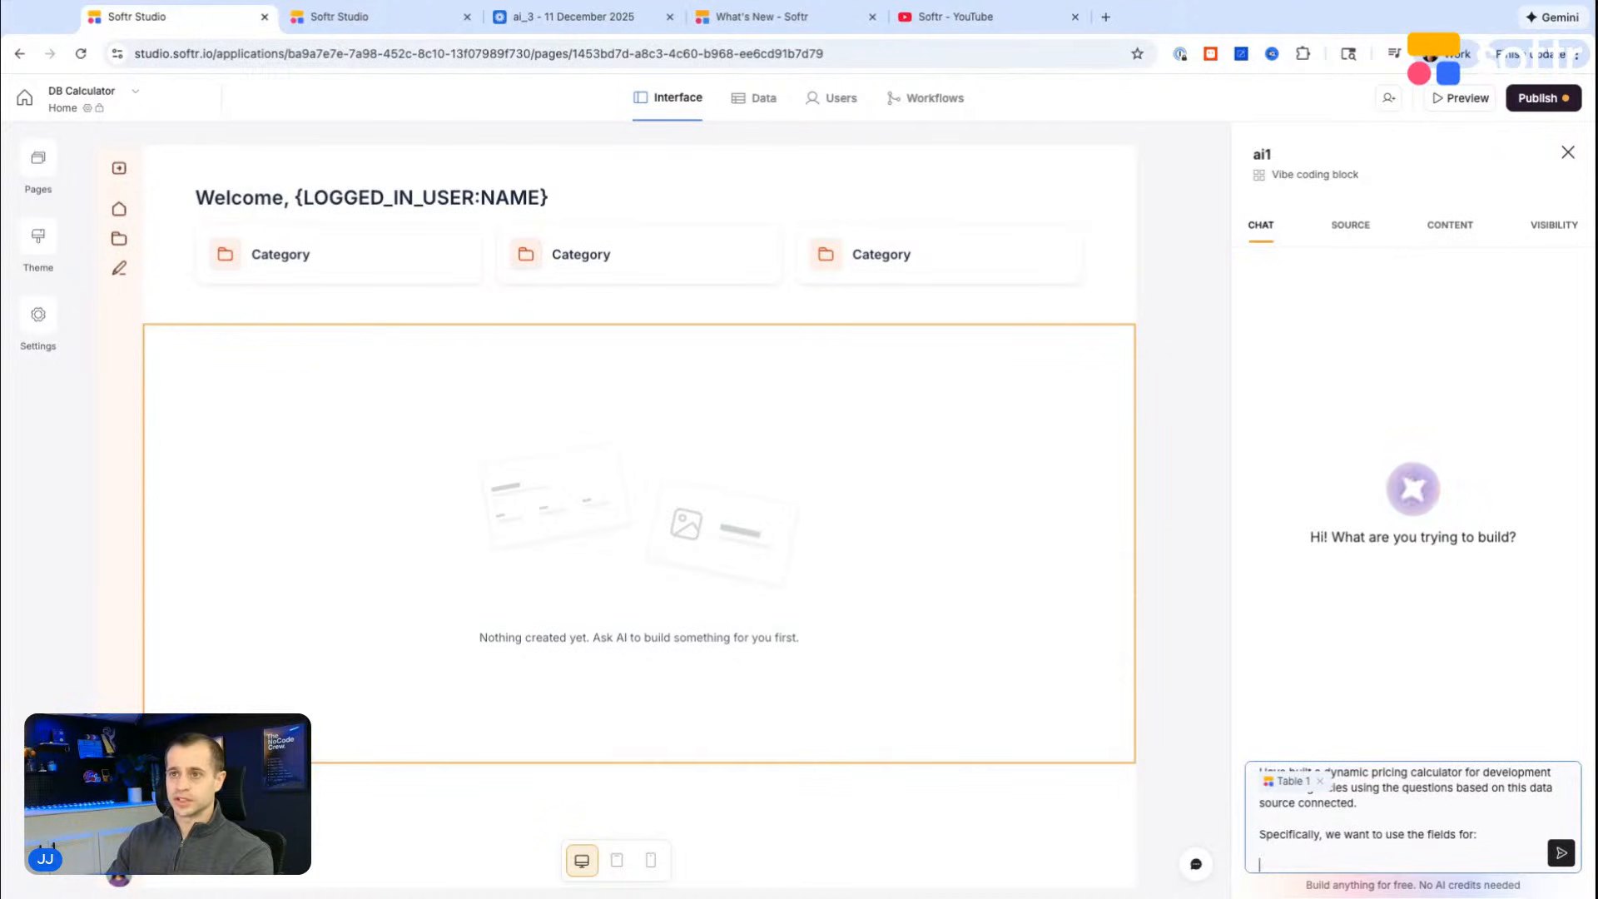
# Step: Copy the ID of the "What are you building?" database field and add it to the prompt with the label "Field Id:"
pyautogui.click(333, 15)
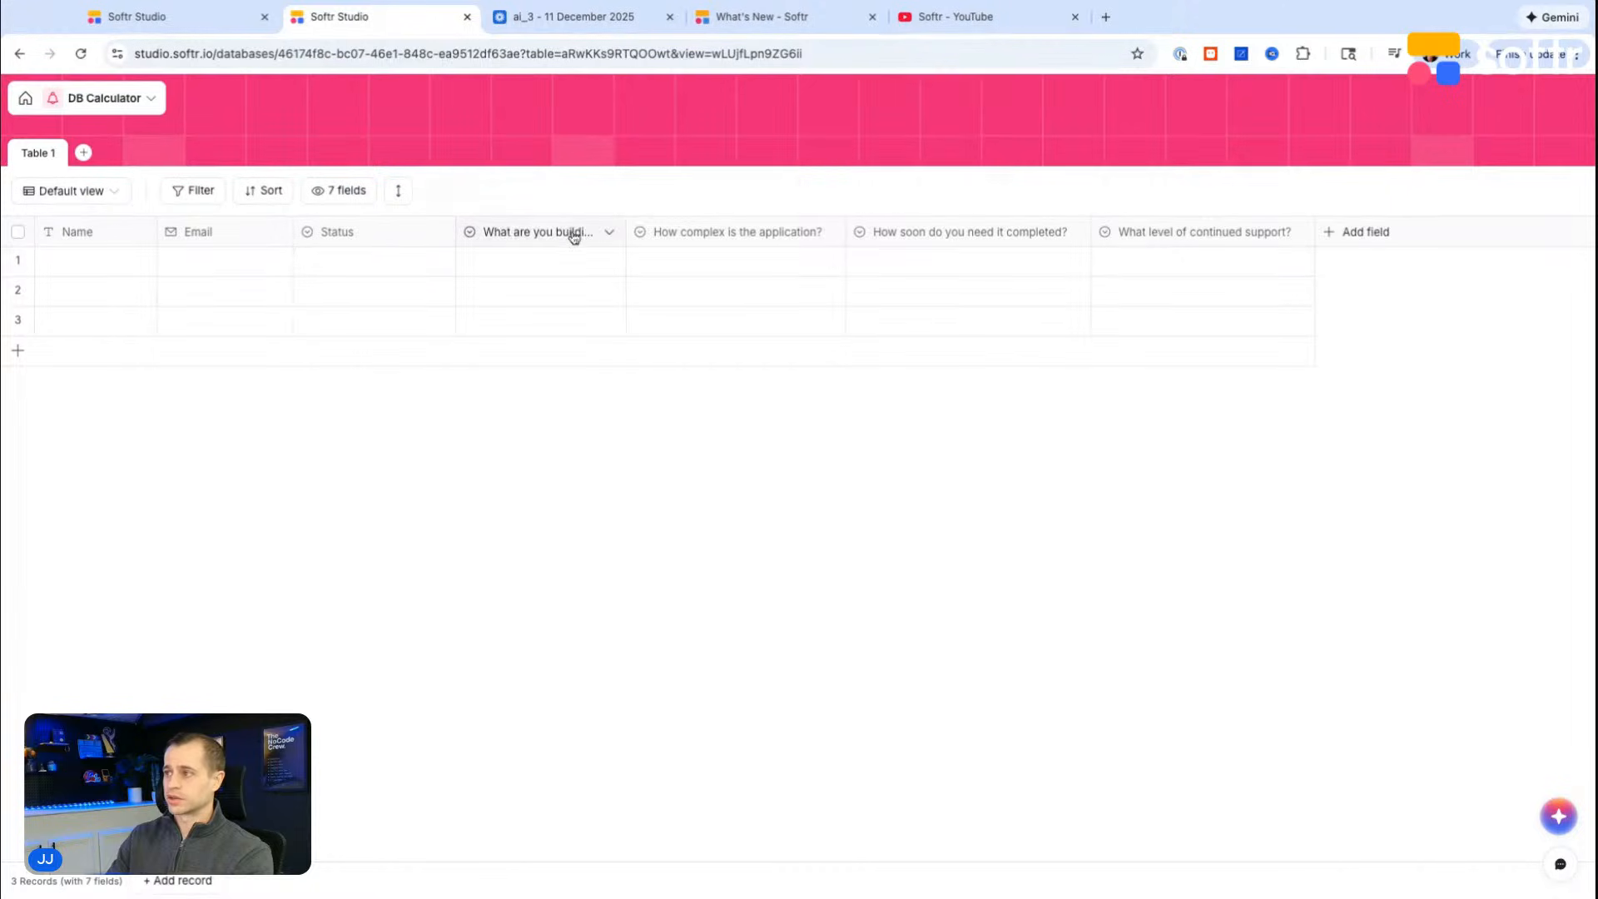
pyautogui.click(609, 232)
pyautogui.click(583, 268)
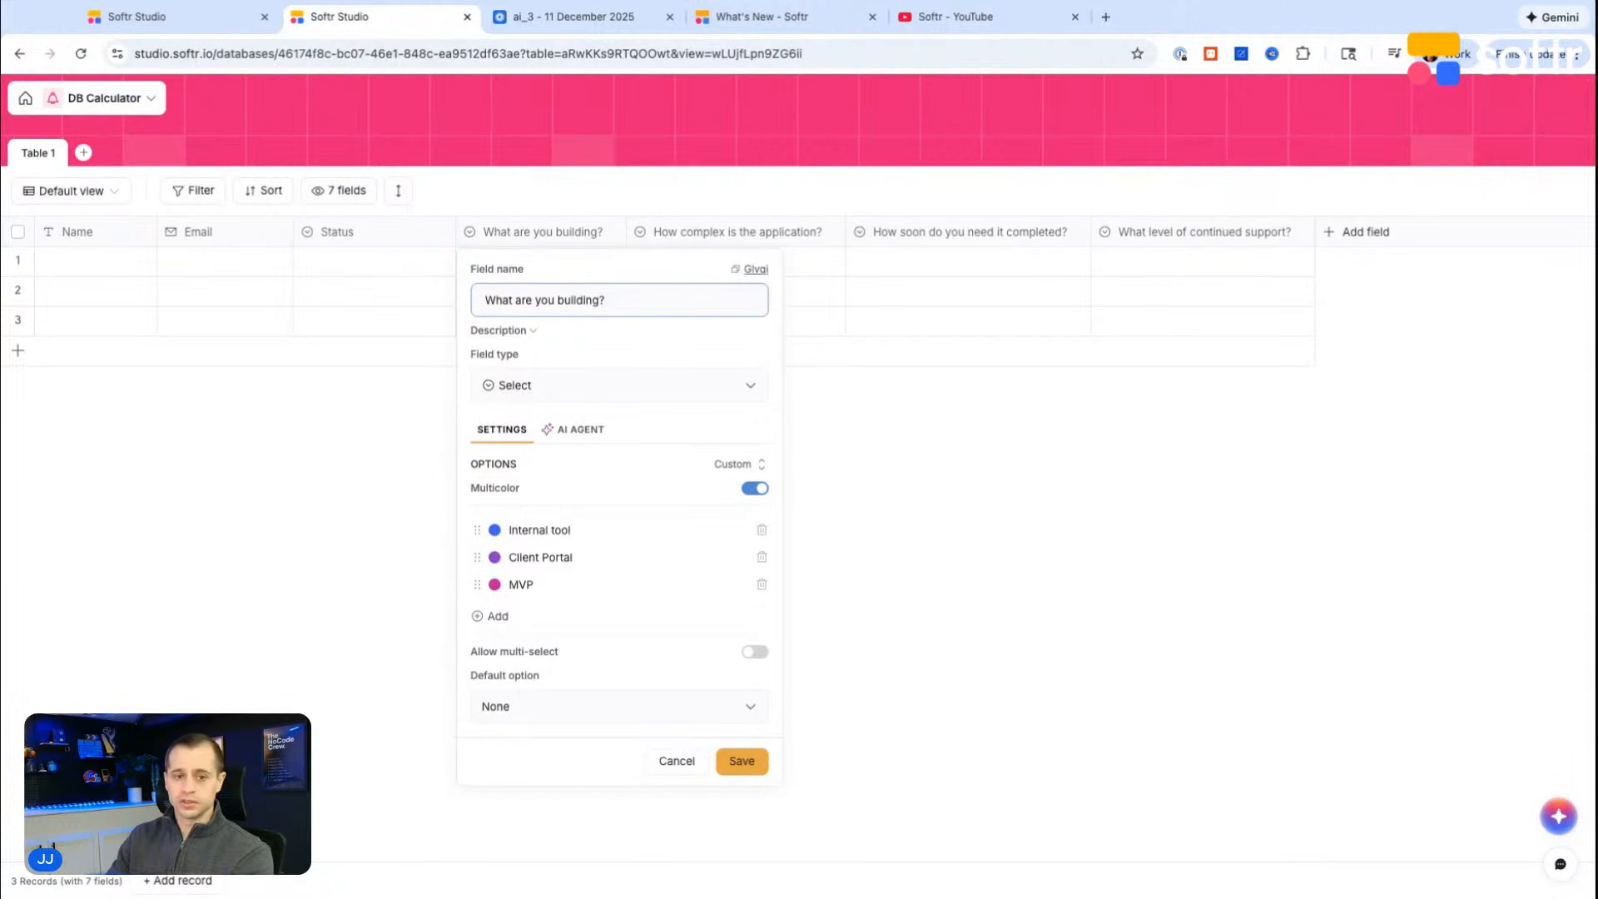
pyautogui.click(753, 269)
pyautogui.click(177, 20)
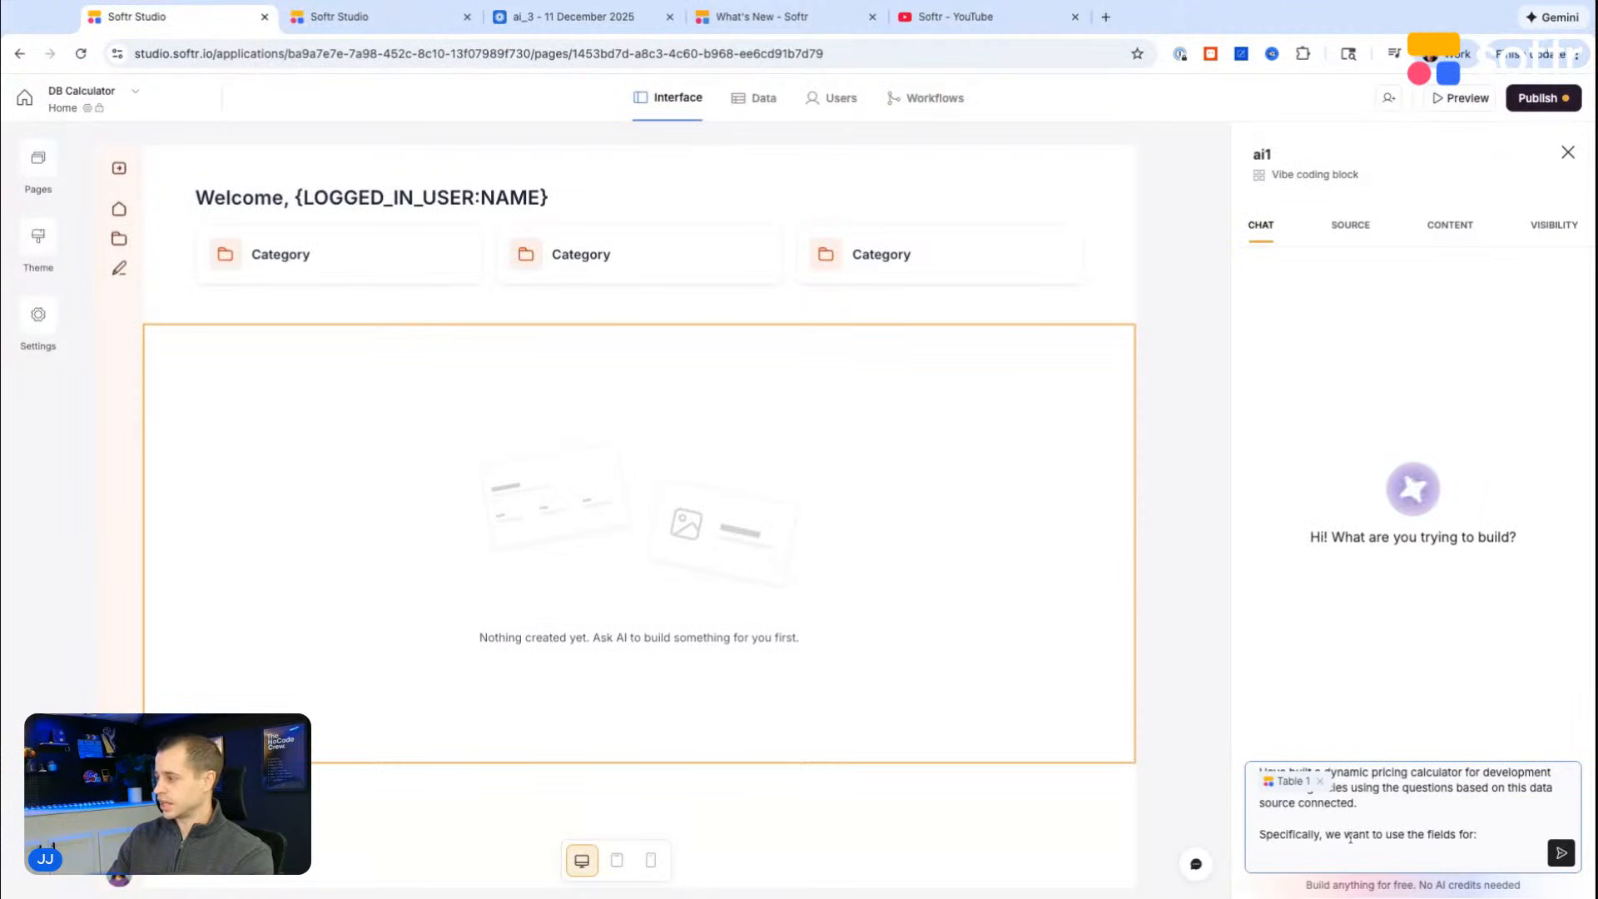
pyautogui.hotkey('ctrl', 'v')
pyautogui.click(1259, 850)
pyautogui.write('Field id:')
# Step: Add a second Field Id line to the prompt with s3OtY, the copied ID of the "How complex is the application?" field
pyautogui.tripleClick(1346, 847)
pyautogui.scroll(-1, 1361, 839)
pyautogui.click(1356, 821)
pyautogui.hotkey('ctrl', 'v')
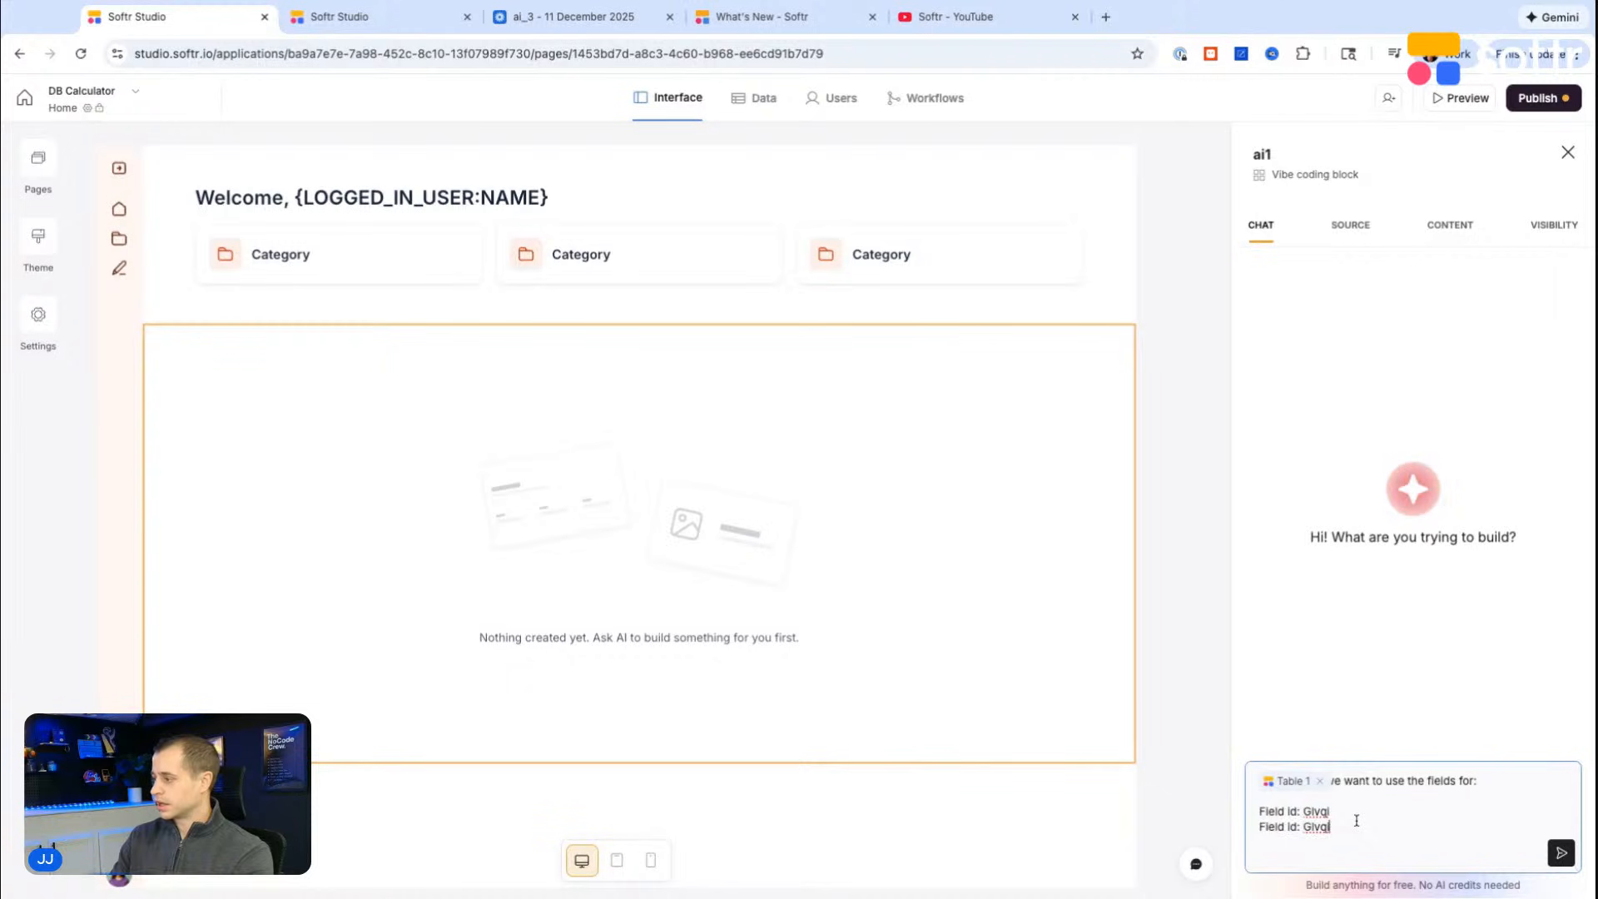
pyautogui.click(855, 259)
pyautogui.click(824, 232)
pyautogui.click(757, 270)
pyautogui.click(908, 275)
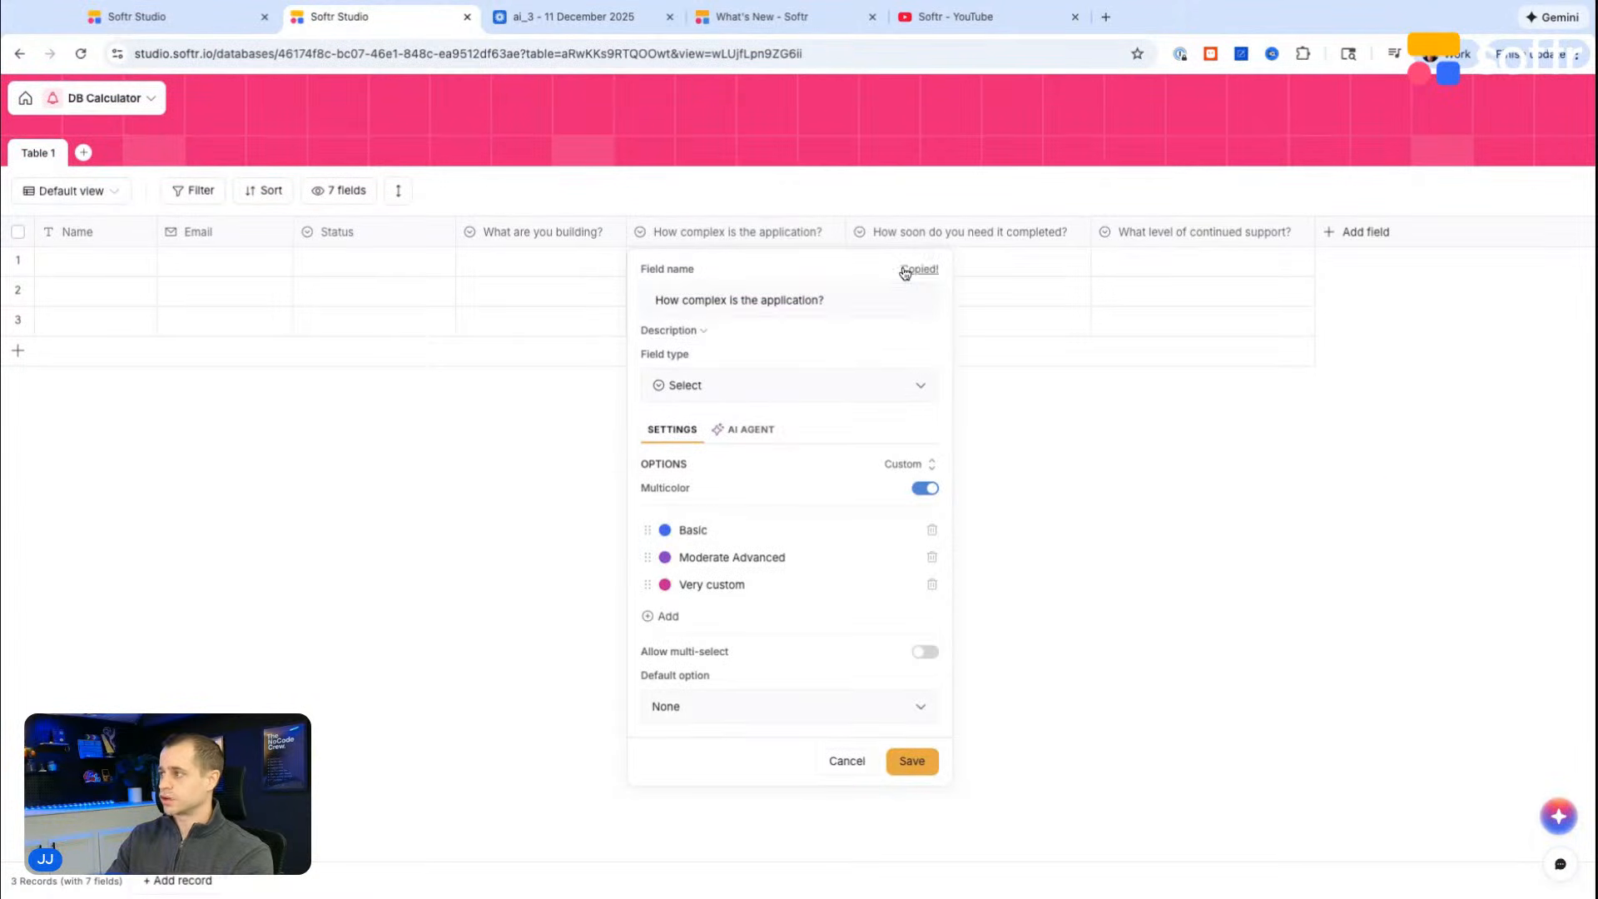
pyautogui.click(134, 17)
pyautogui.doubleClick(1316, 827)
pyautogui.press('super+v')
# Step: Copy the ID Fv1W4 of the "How soon do you need it completed?" field and add it to the prompt as a Field ID line
pyautogui.click(328, 27)
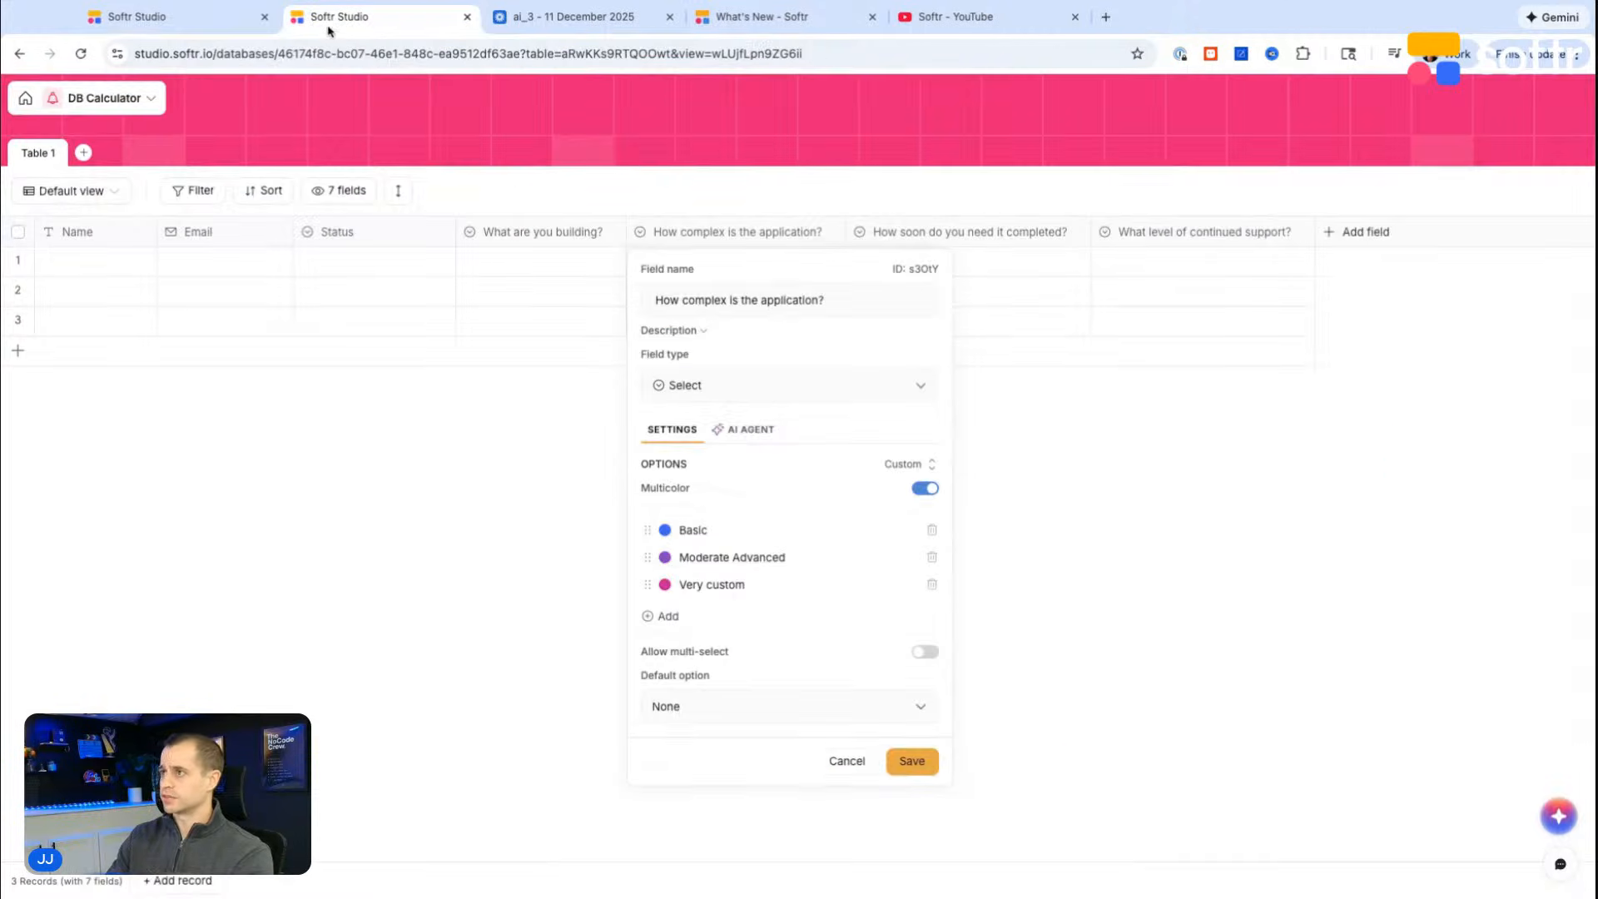
pyautogui.click(1032, 233)
pyautogui.click(1072, 238)
pyautogui.click(1043, 277)
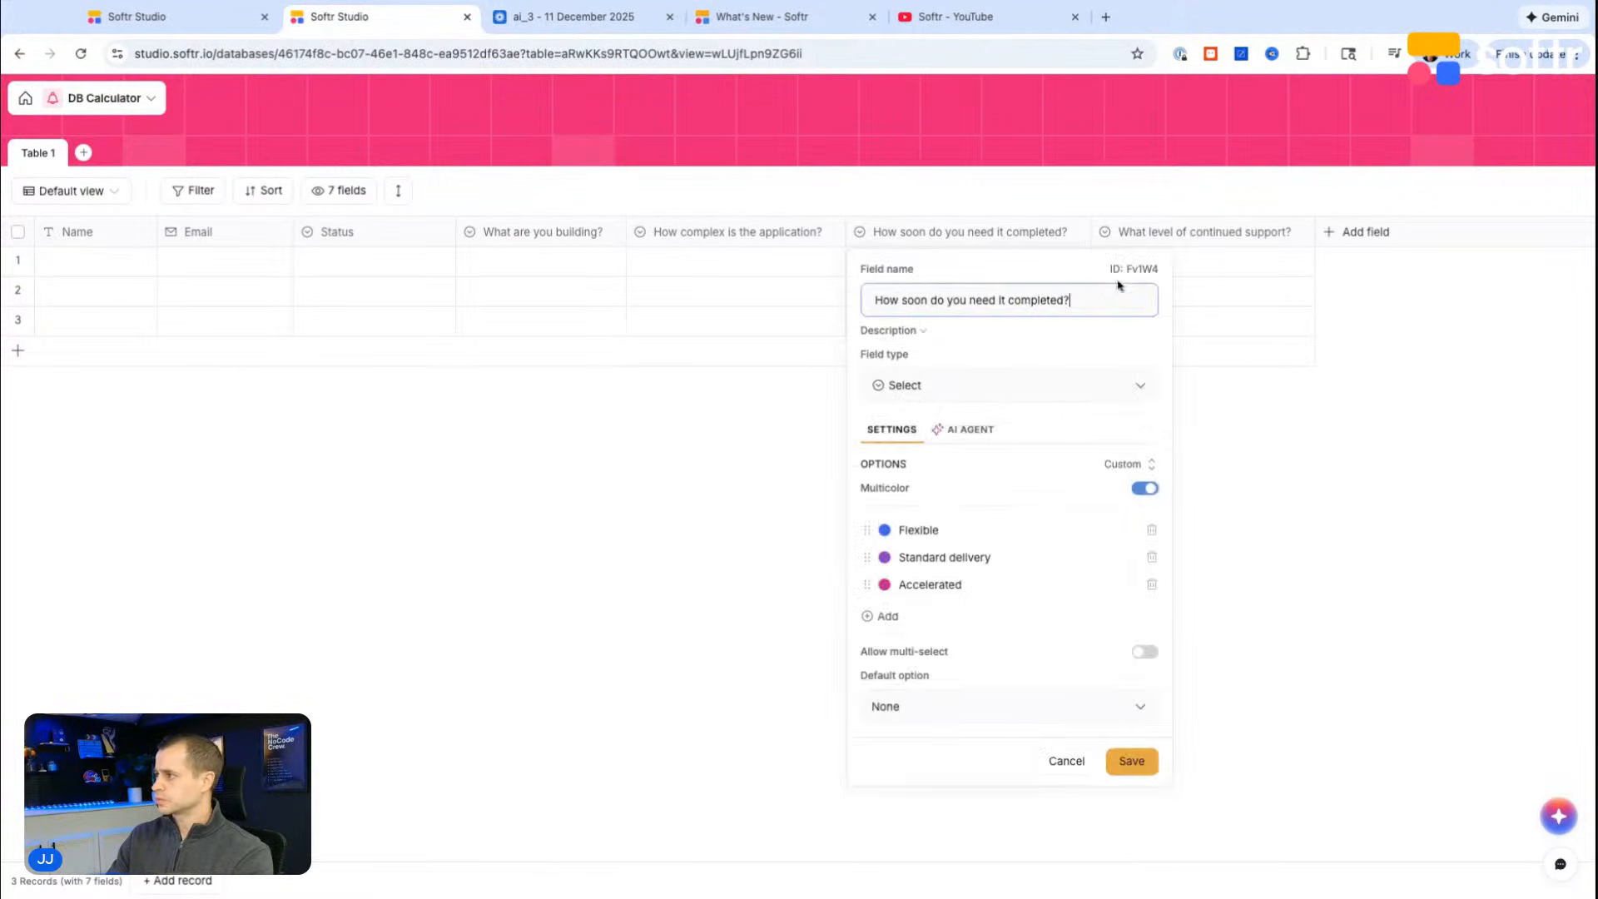
pyautogui.click(1115, 275)
pyautogui.click(167, 18)
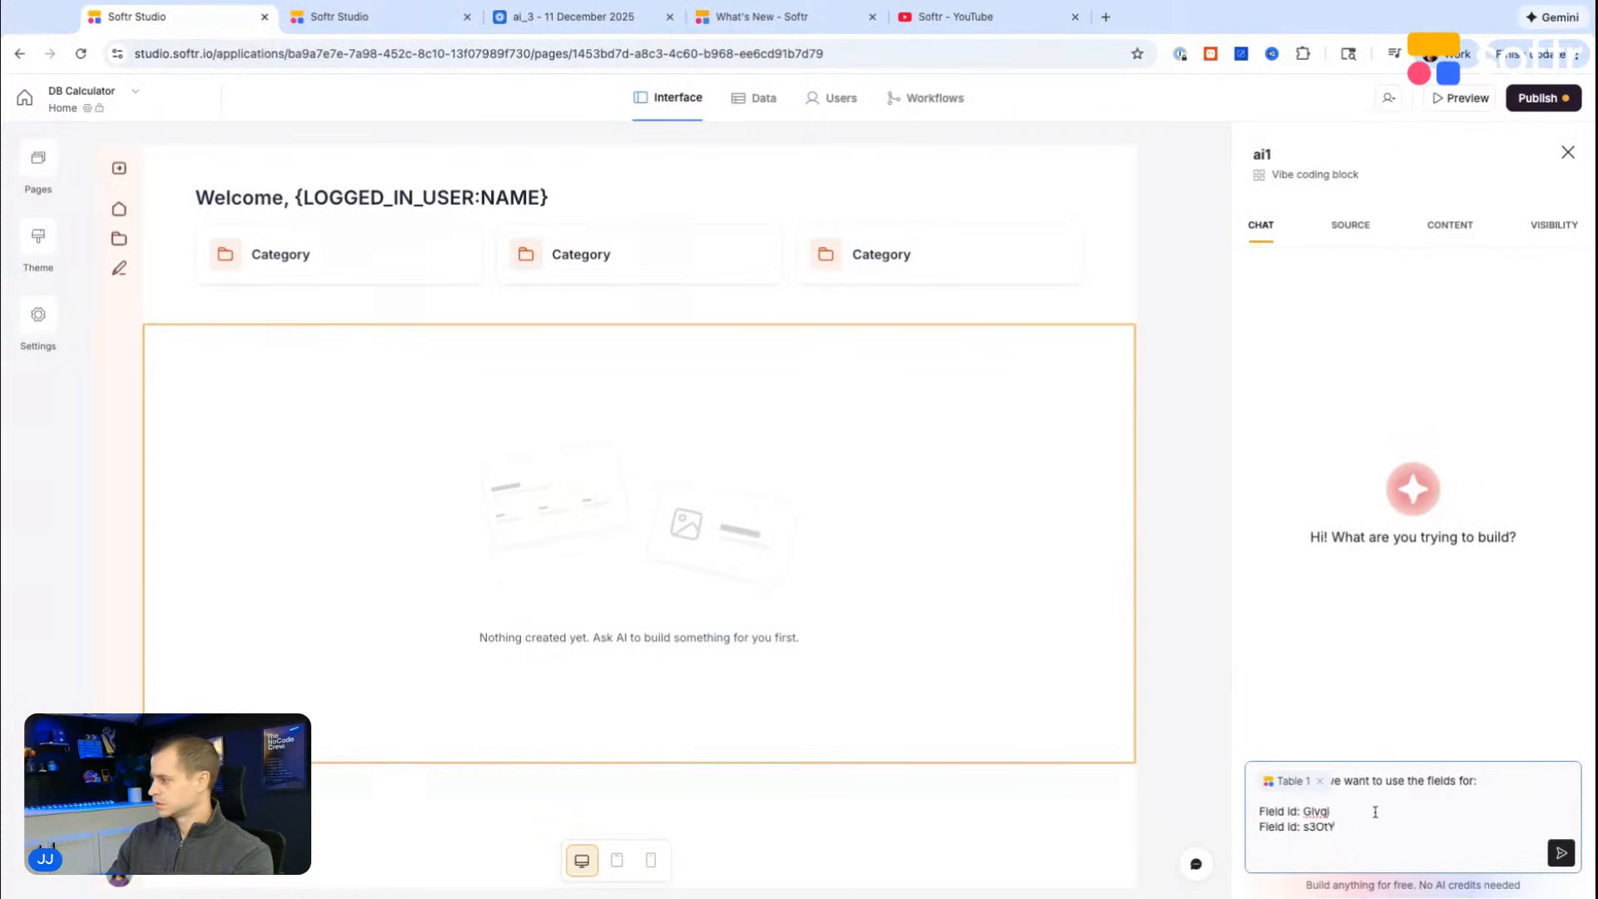
pyautogui.hotkey('shift', 'Return')
pyautogui.write('Field ID:')
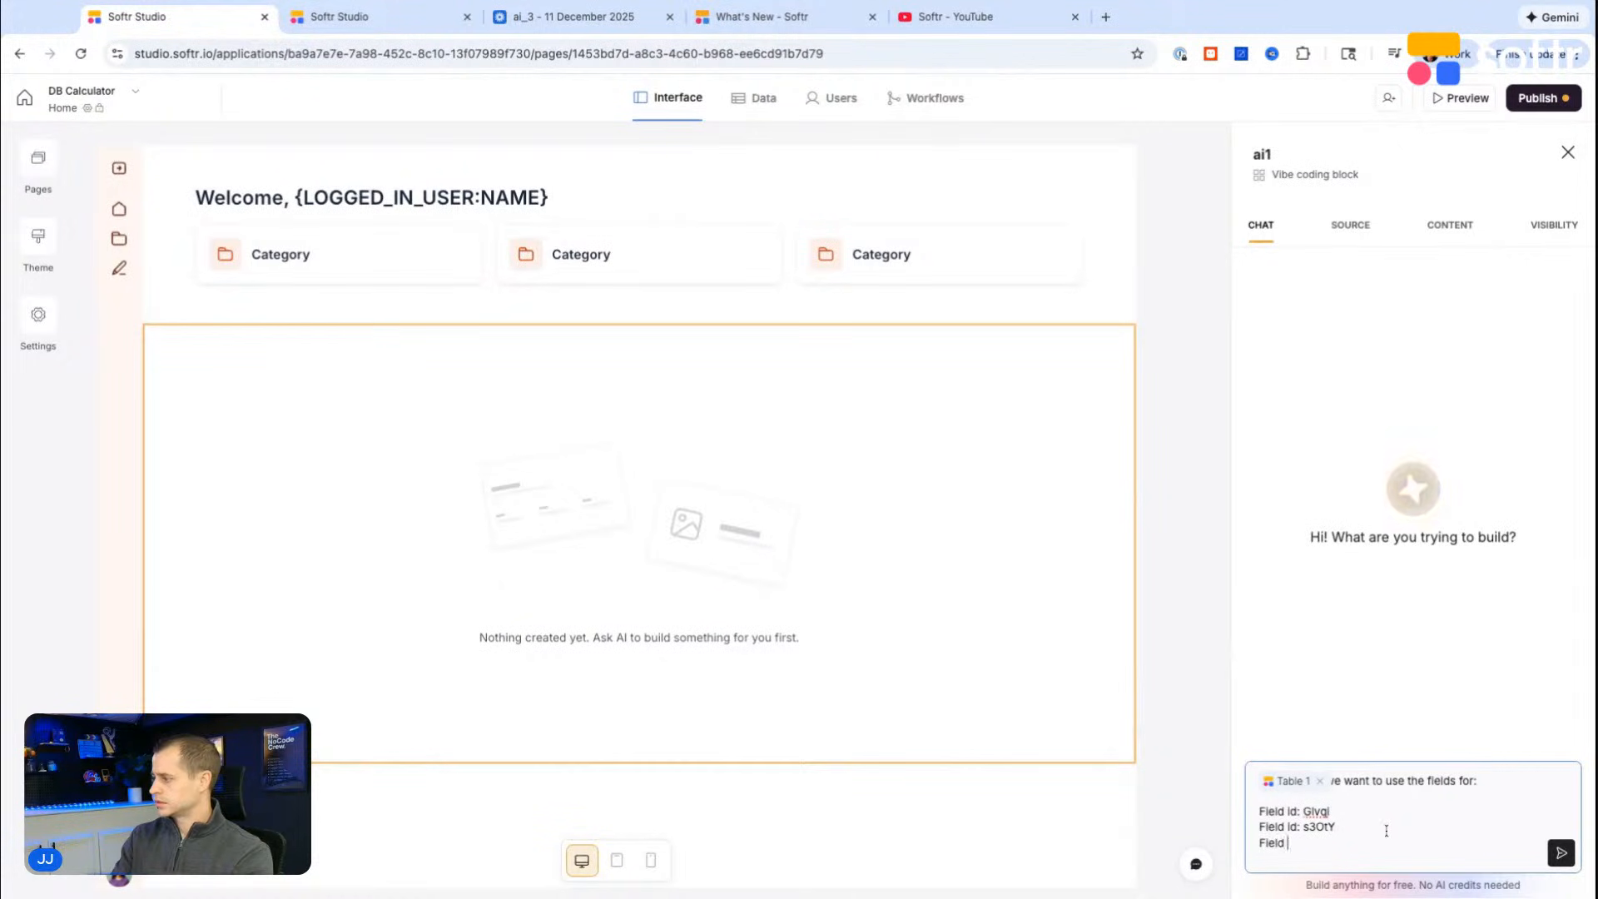
pyautogui.hotkey('ctrl', 'v')
# Step: Copy the ID NbdON of the "What level of continued support?" field and add it to the prompt as a Field Id line
pyautogui.click(349, 52)
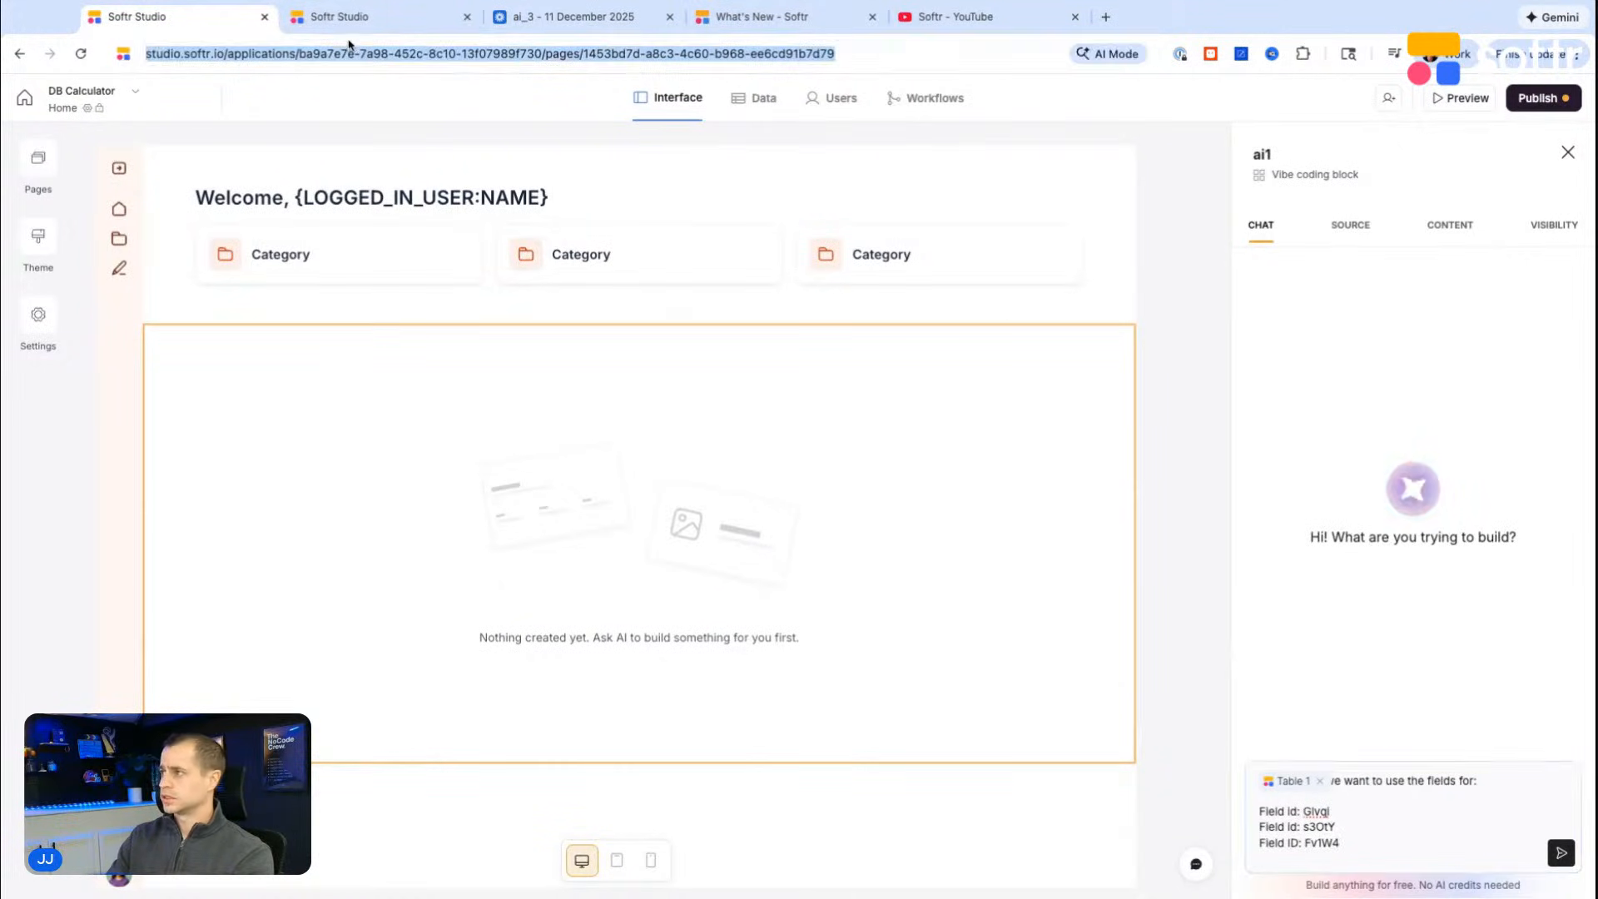
pyautogui.click(403, 19)
pyautogui.click(1295, 227)
pyautogui.click(1294, 226)
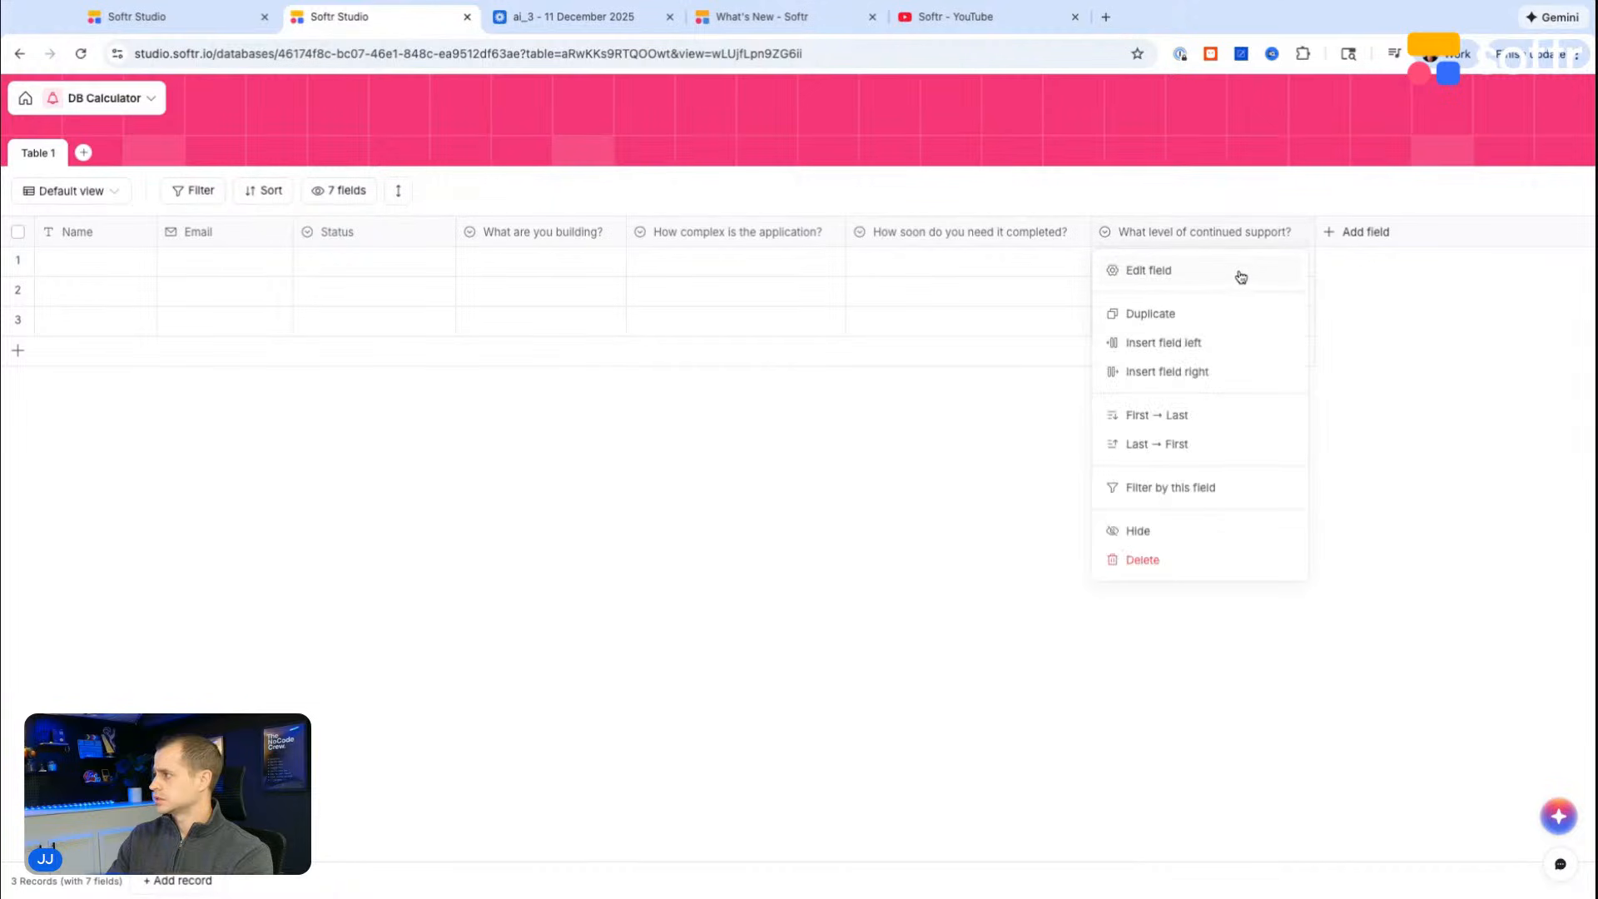
pyautogui.click(1142, 267)
pyautogui.click(1378, 269)
pyautogui.click(163, 18)
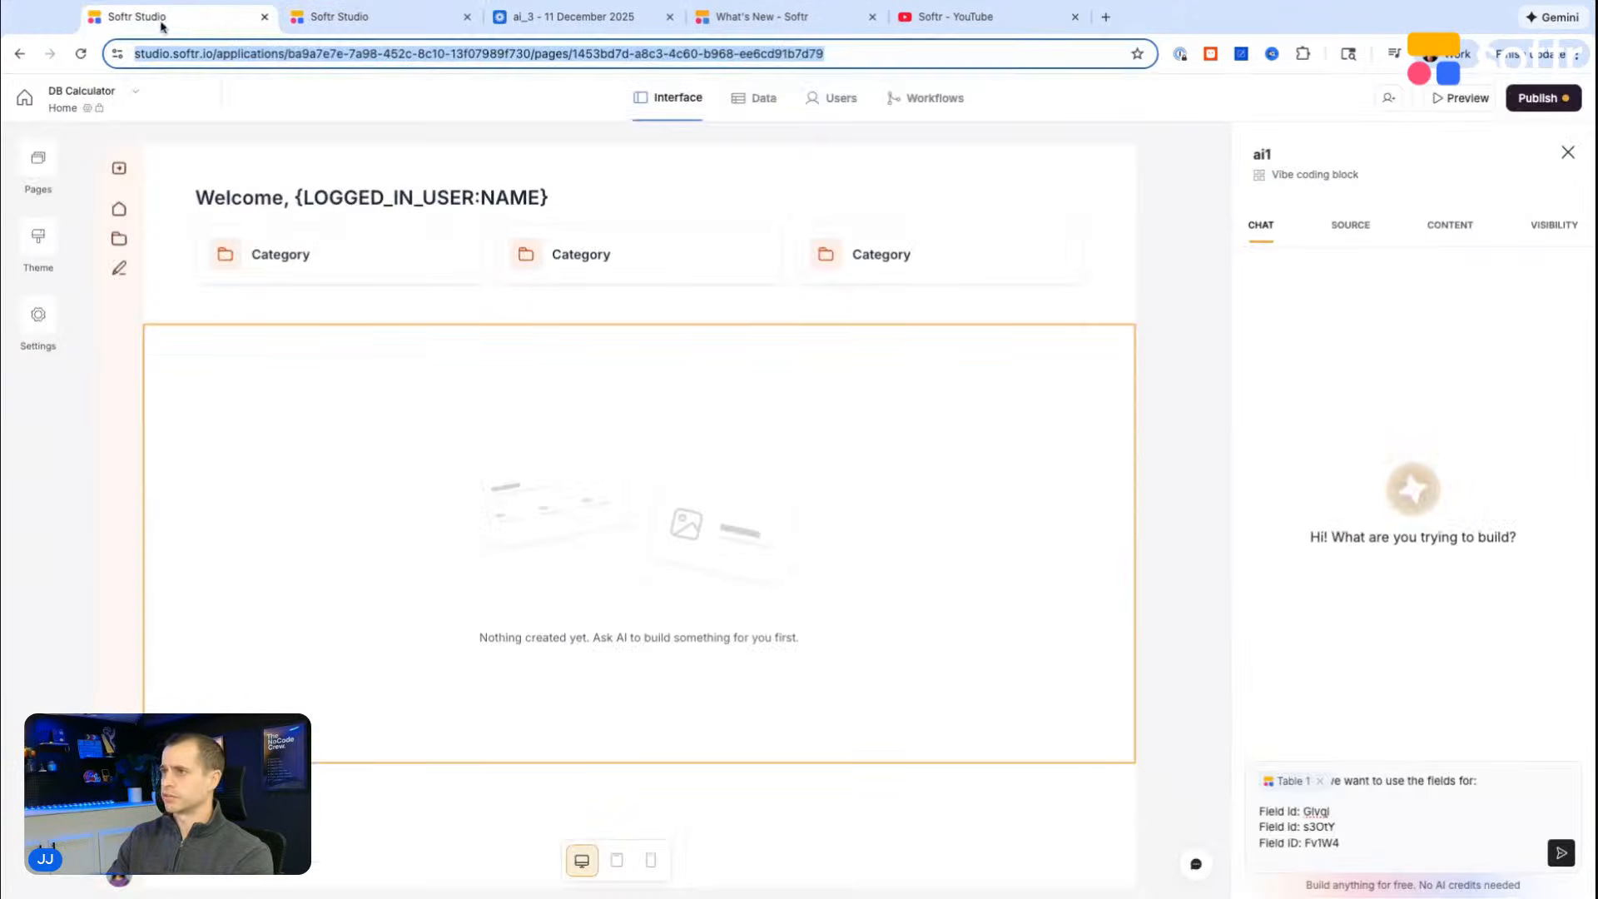
pyautogui.click(1411, 841)
pyautogui.write('Field Id:')
pyautogui.hotkey('ctrl', 'v')
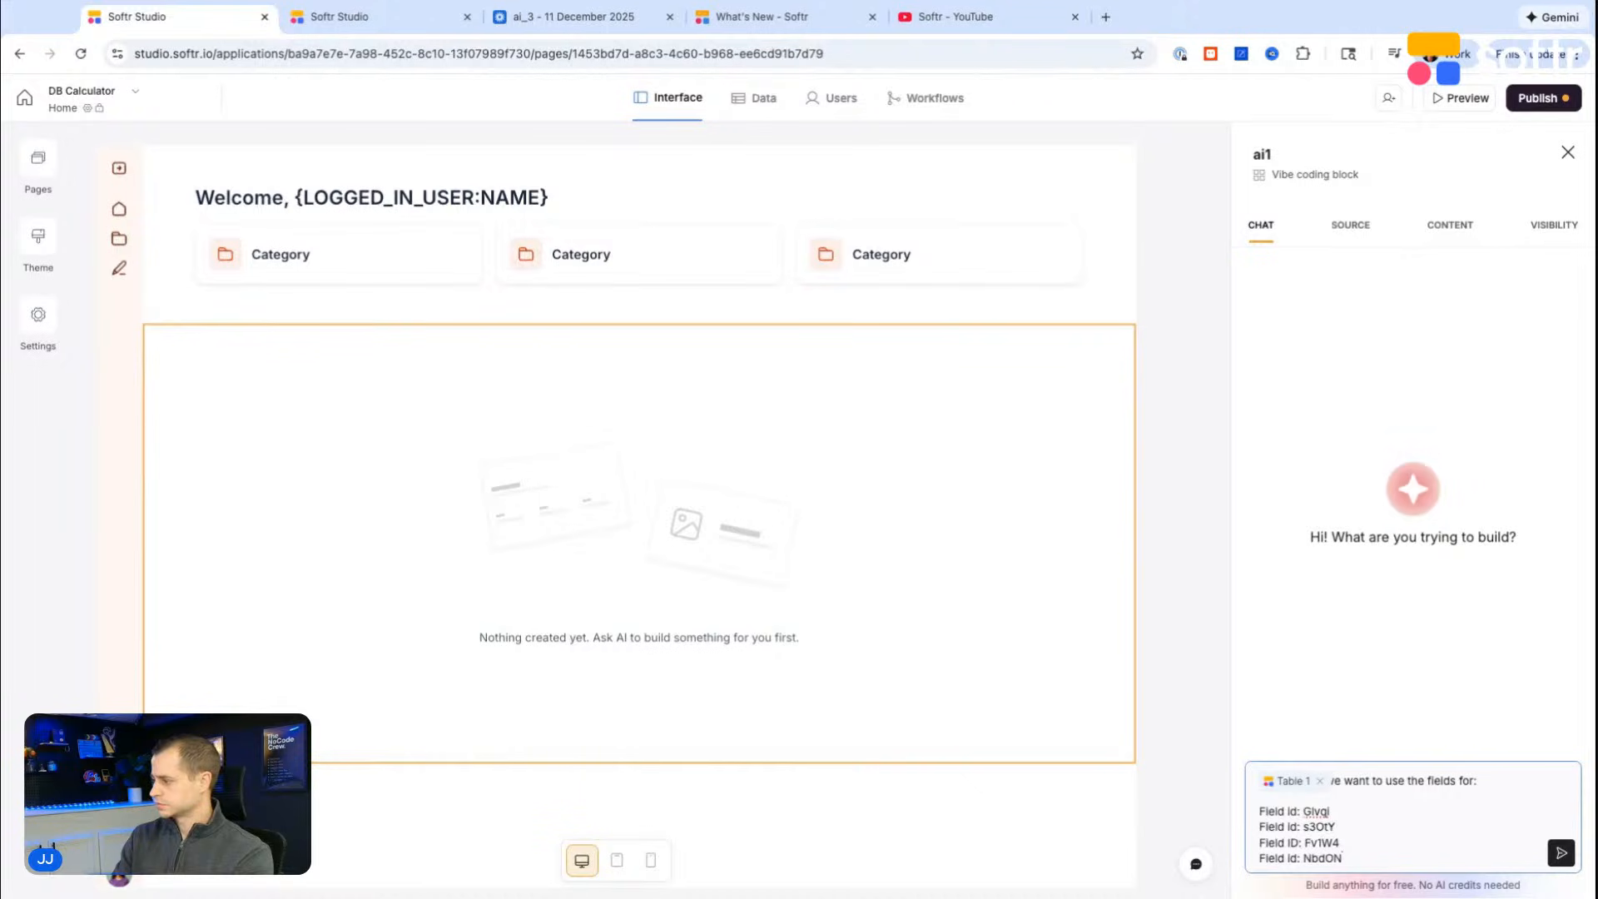
# Step: Add the line "Baed one each of these fields, here are the vaues that I am looking to use:" below the field IDs
pyautogui.press('Return')
pyautogui.press('Return')
pyautogui.write('Baed one each')
pyautogui.press('BackSpace')
pyautogui.press('BackSpace')
pyautogui.press('BackSpace')
pyautogui.write('each of')
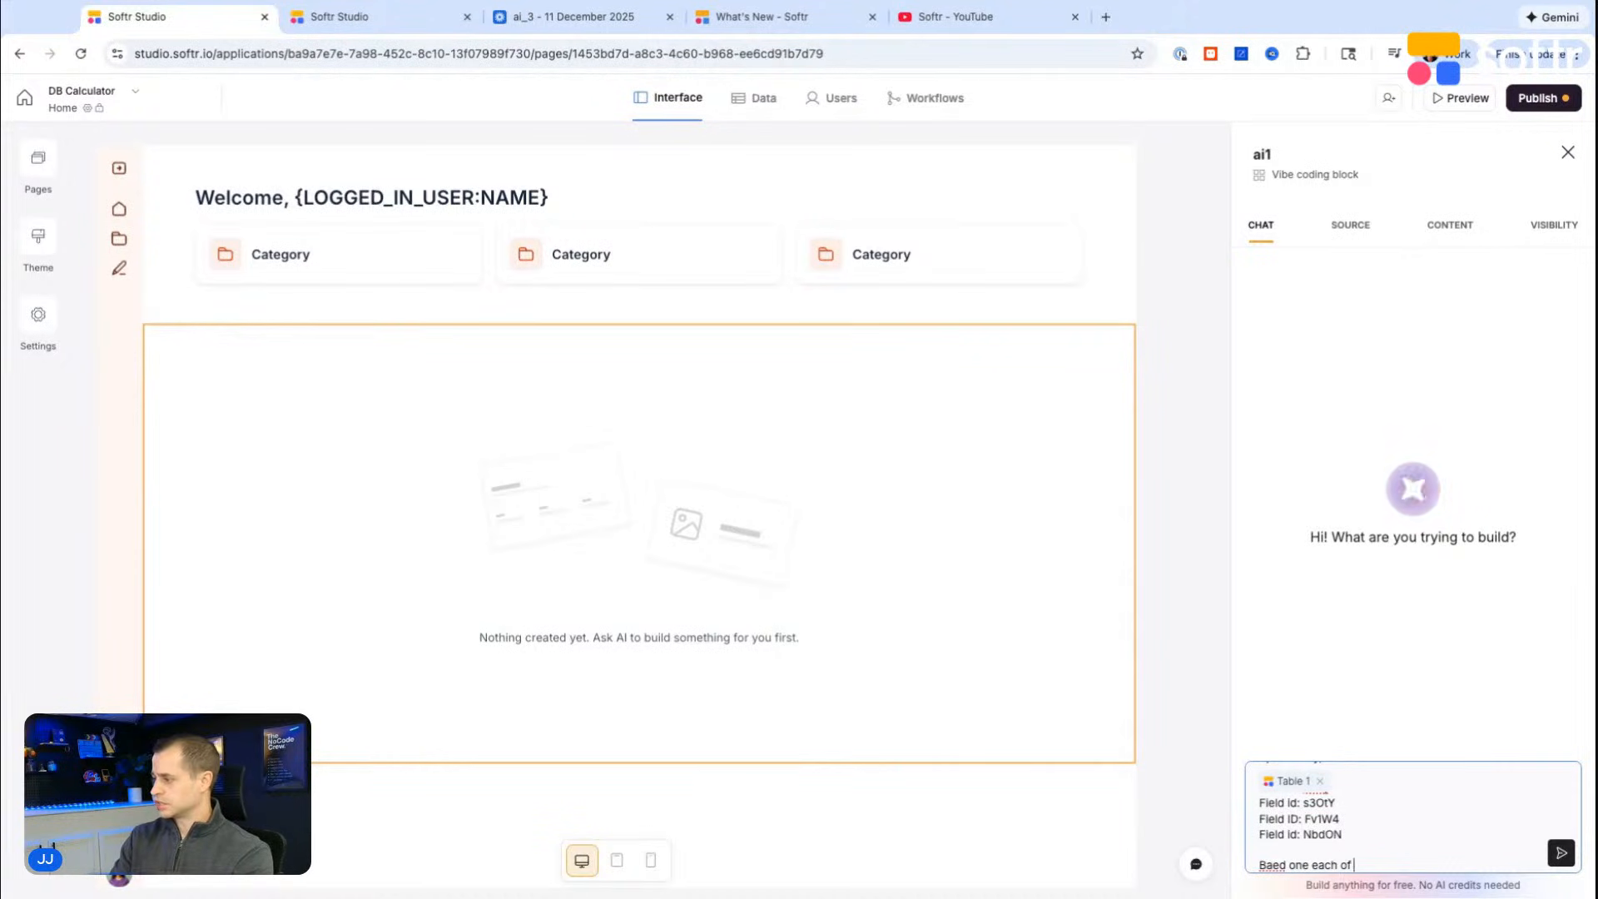
pyautogui.write(' these fields, here a')
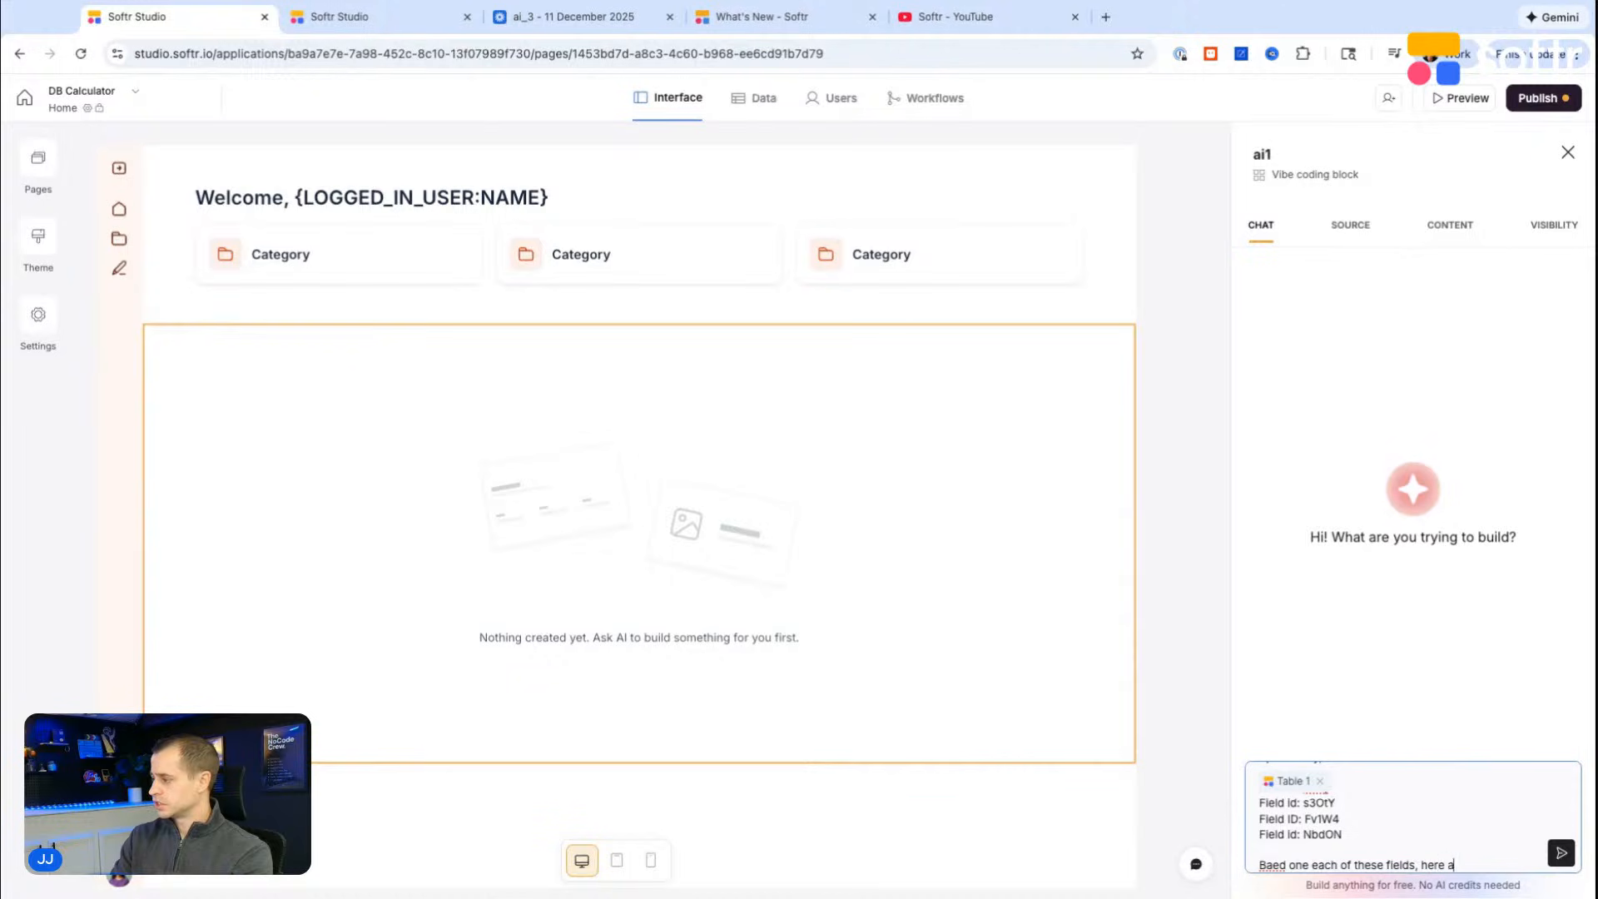
pyautogui.write('re the vlauyes')
pyautogui.write('aues tha')
pyautogui.write('t I am looking to use:')
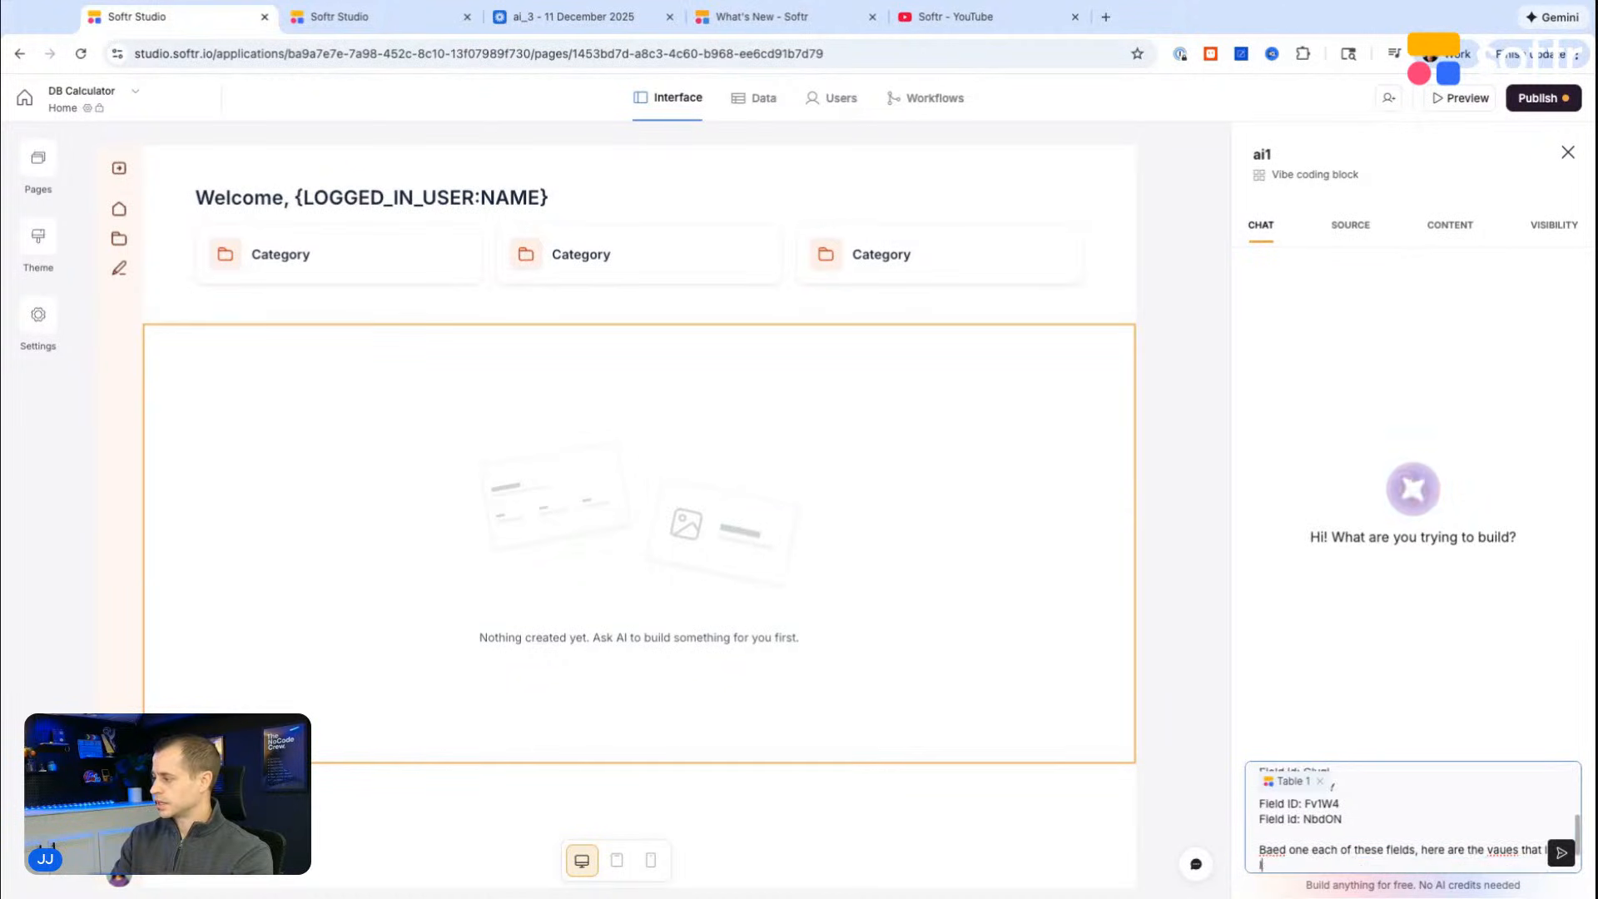
pyautogui.hotkey('shift', 'Return')
pyautogui.hotkey('shift', 'Return')
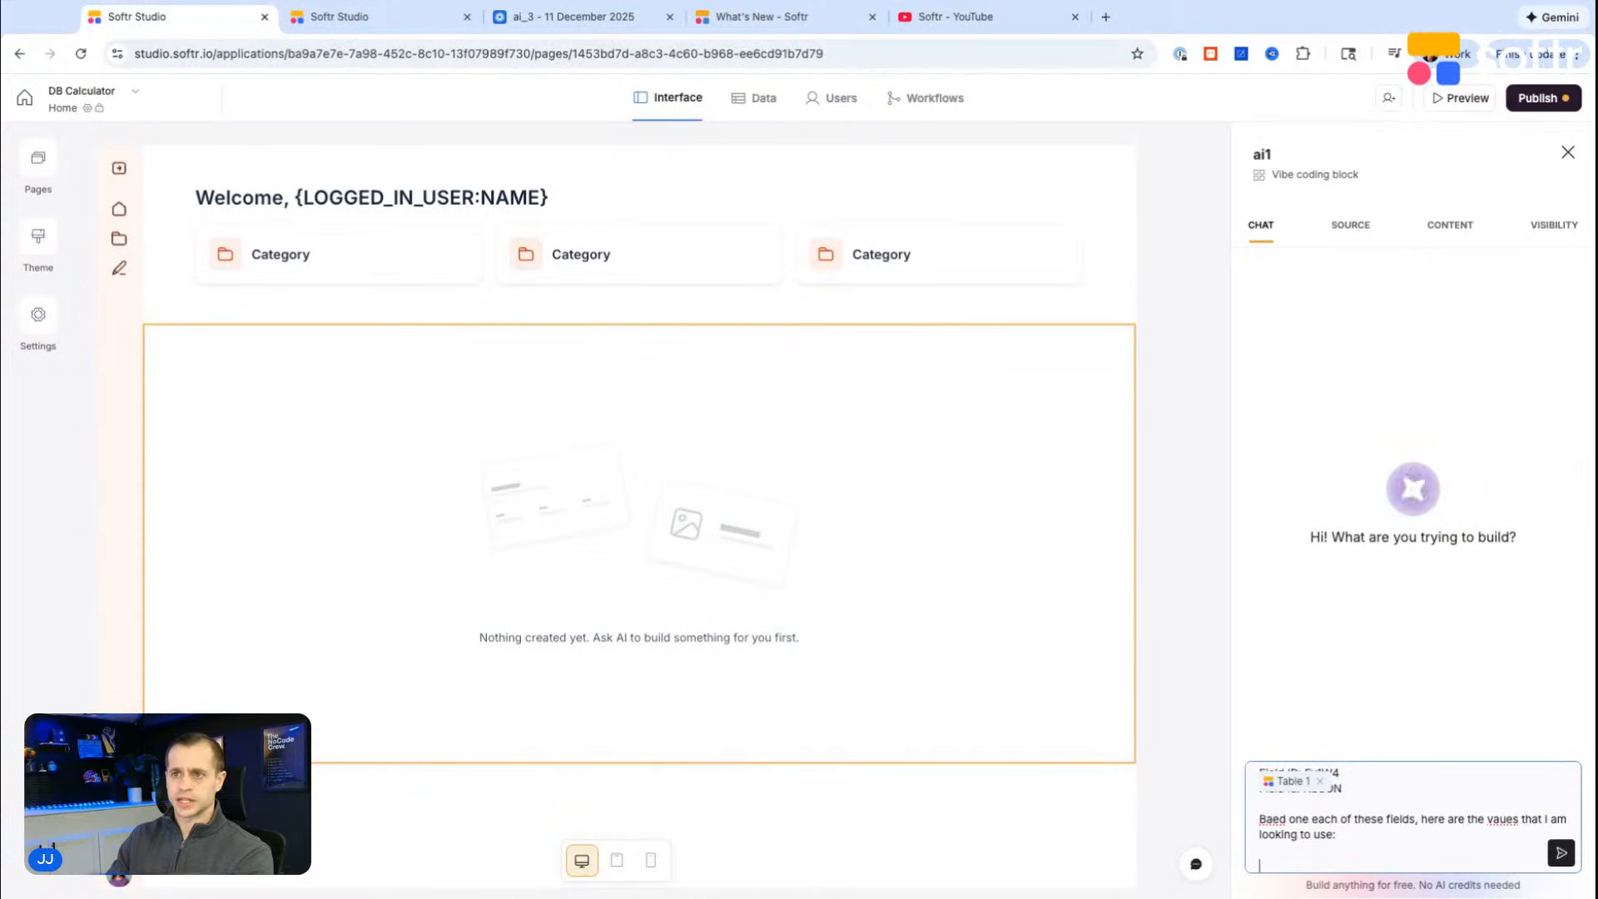
# Step: Paste the admin dashboard estimate of 40–70 hrs and $5,000–$8,750 from the other app into the prompt, followed by blank lines
pyautogui.press('super+Tab')
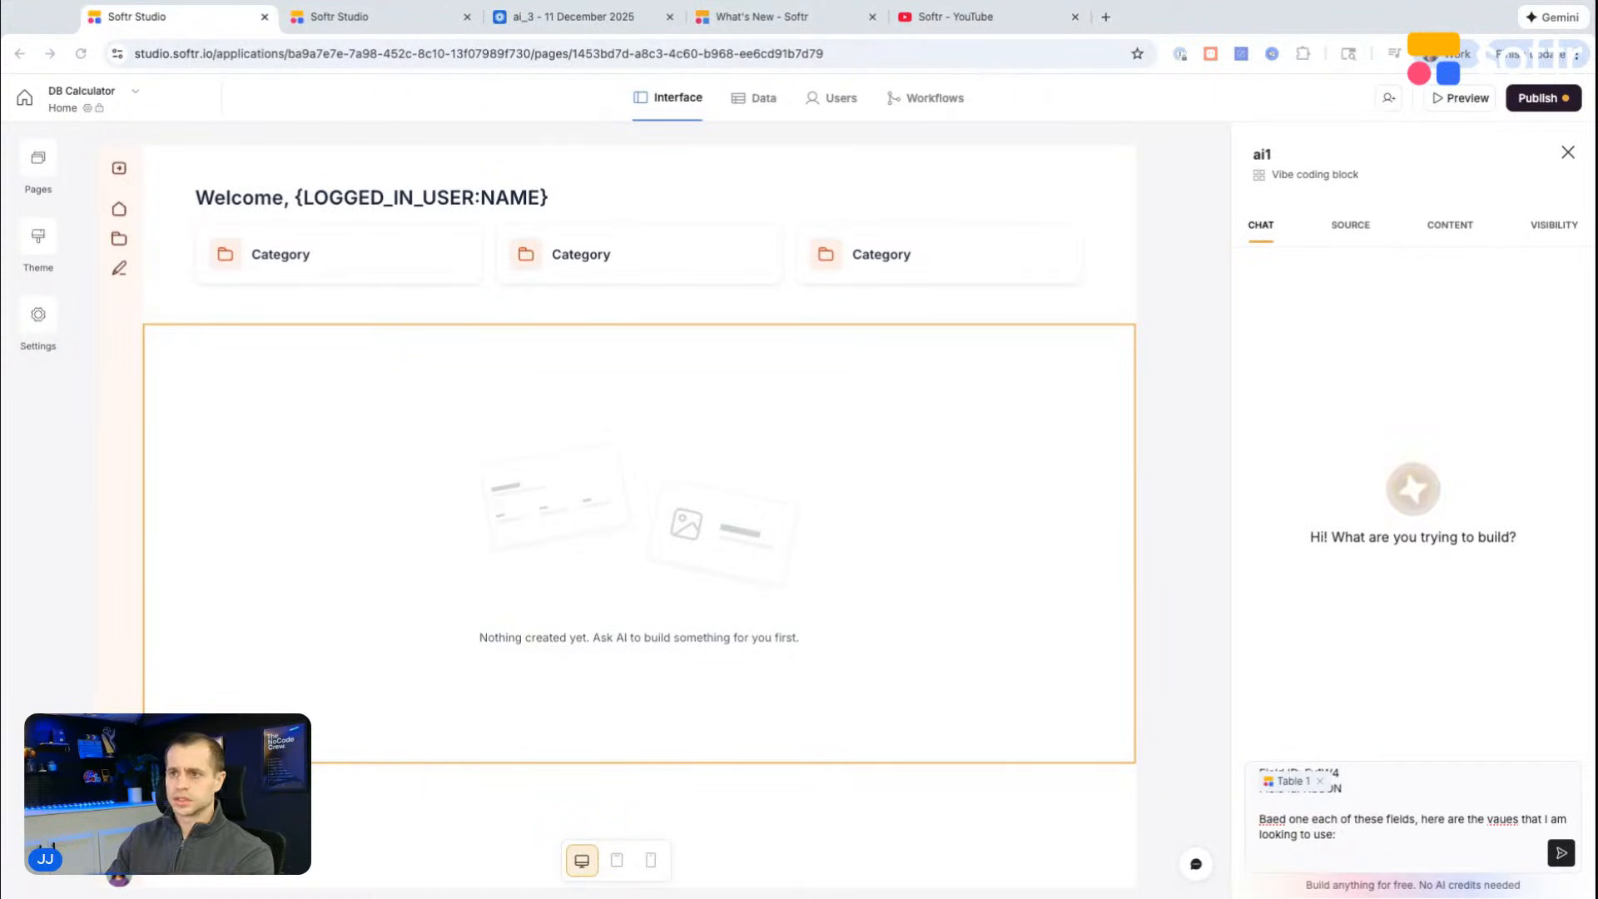
pyautogui.press('super+Tab')
pyautogui.press('super+v')
pyautogui.hotkey('shift', 'Return')
pyautogui.hotkey('shift', 'Return')
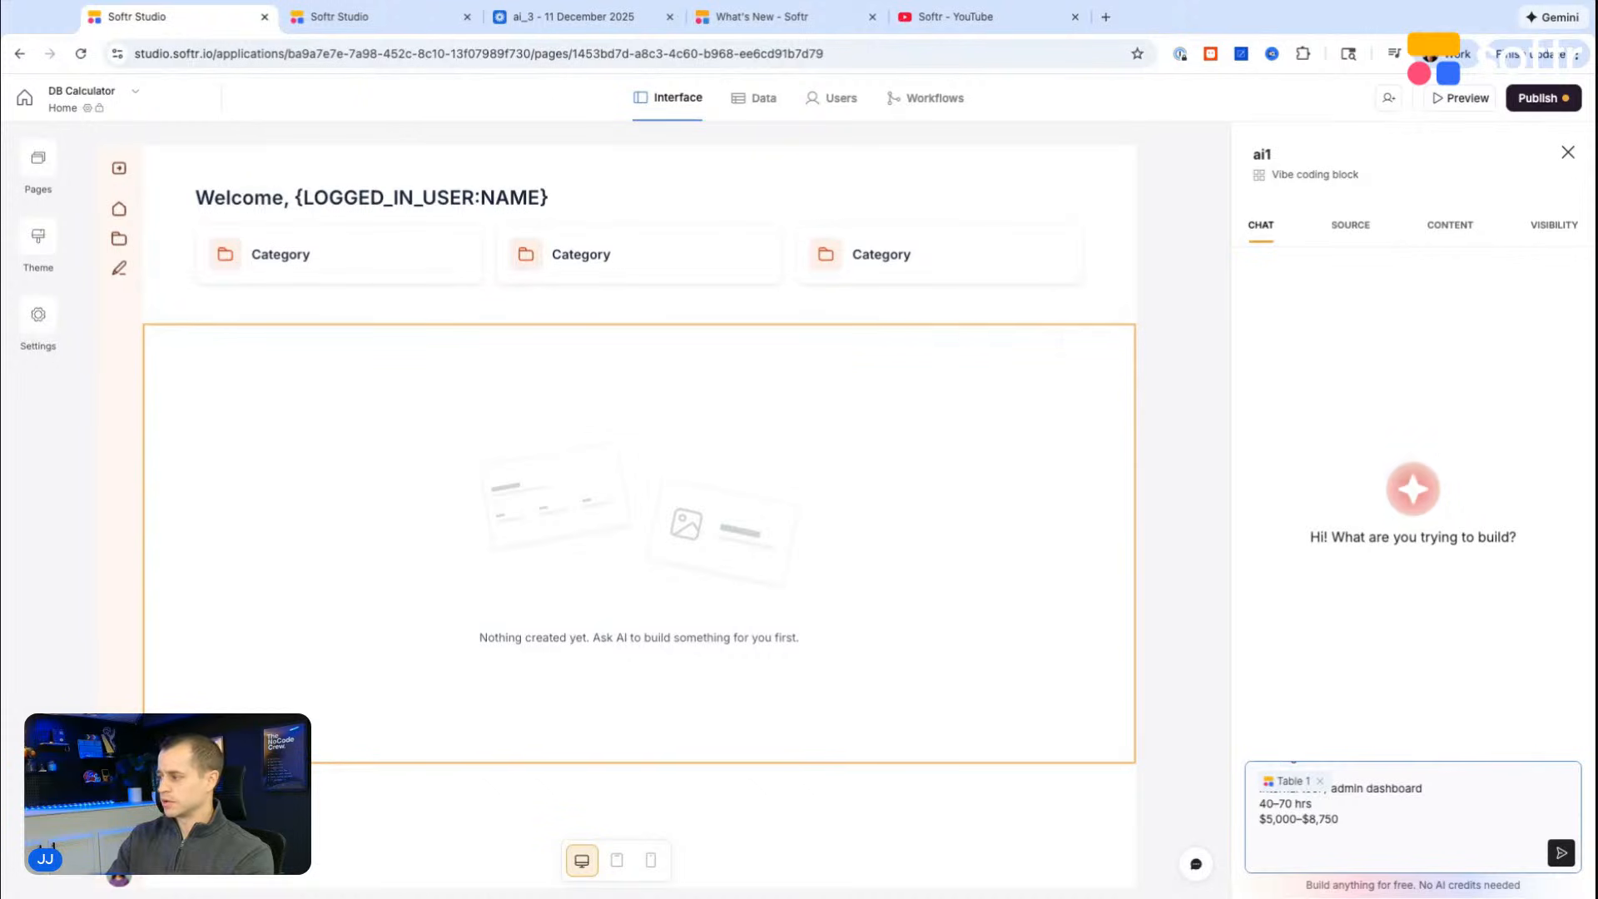
# Step: Check the answer options of the "What are you building?" field in the DB Calculator table
pyautogui.press('super+Tab')
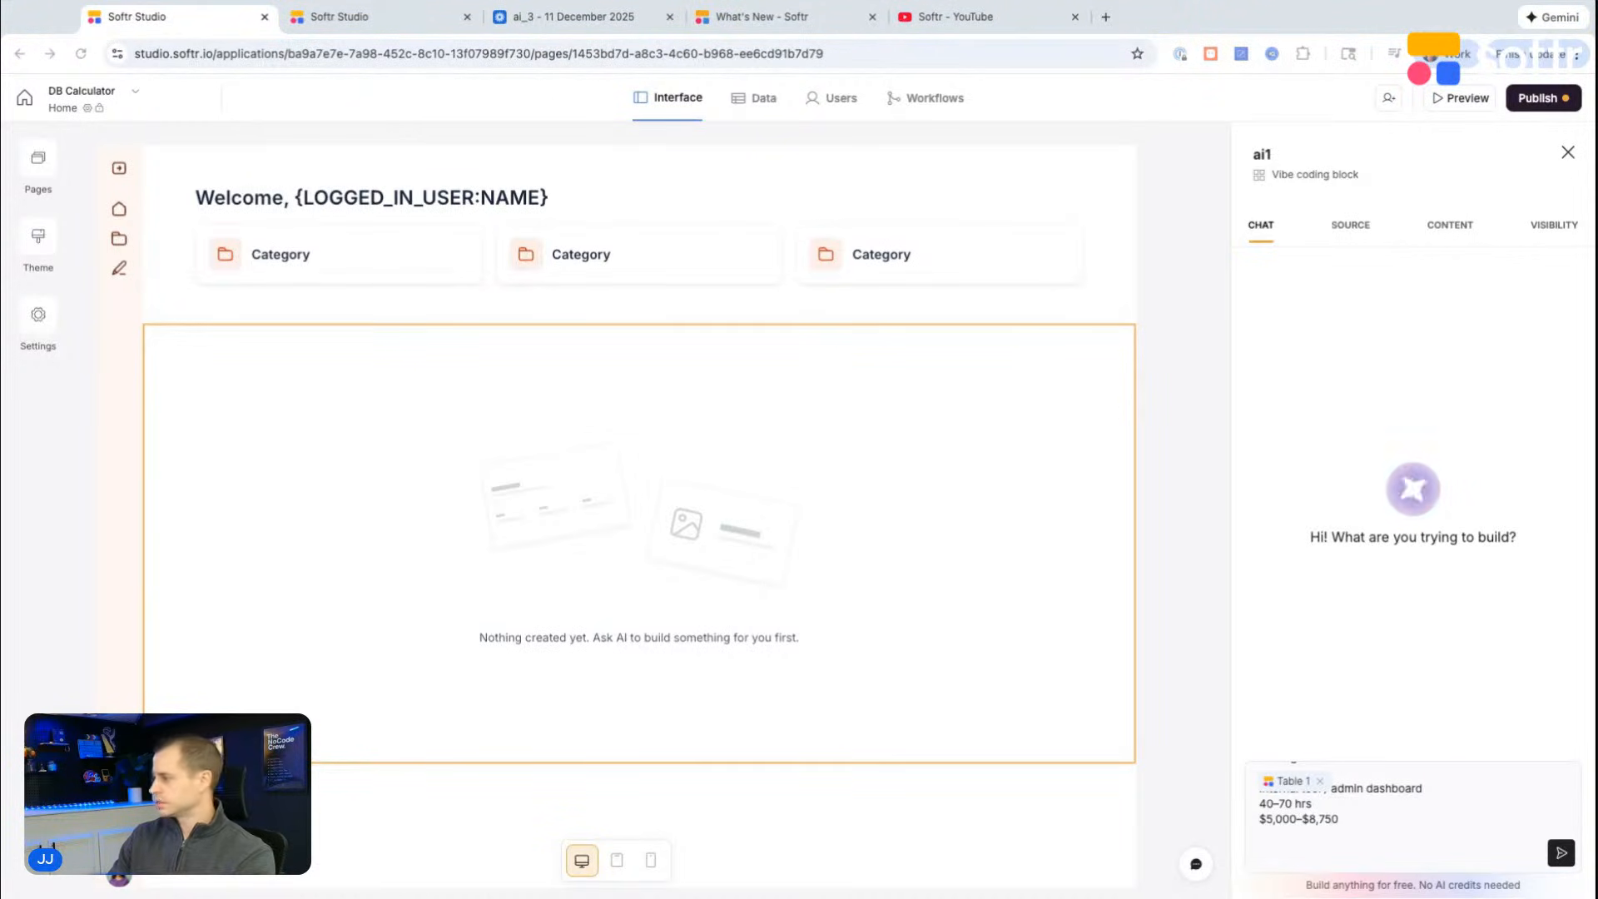
pyautogui.click(367, 22)
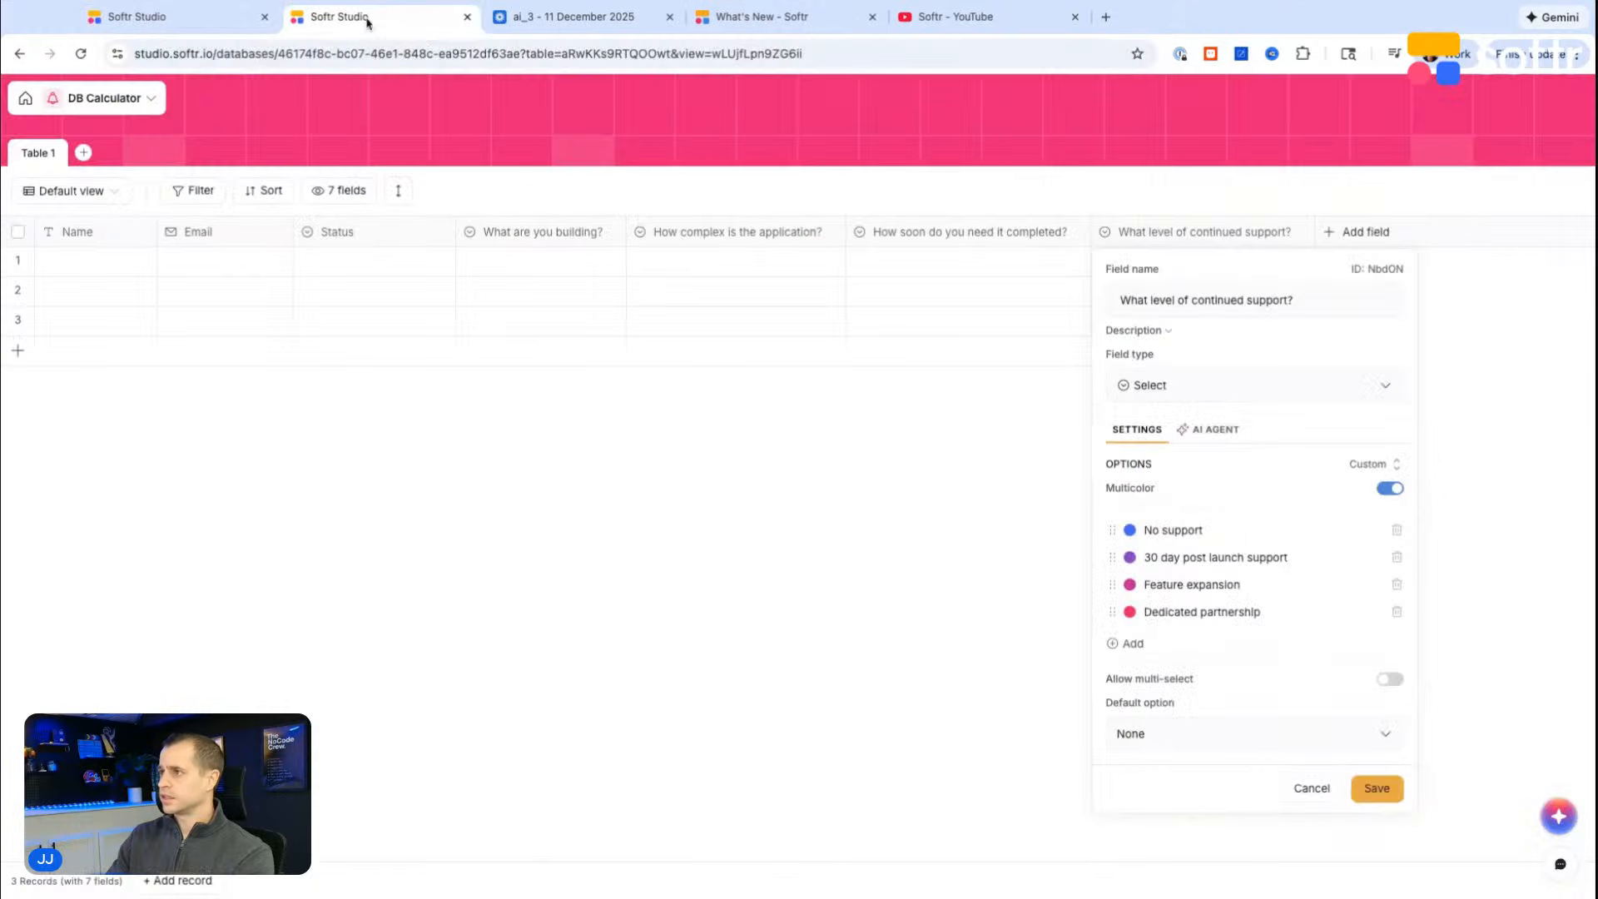
pyautogui.click(444, 239)
pyautogui.click(443, 239)
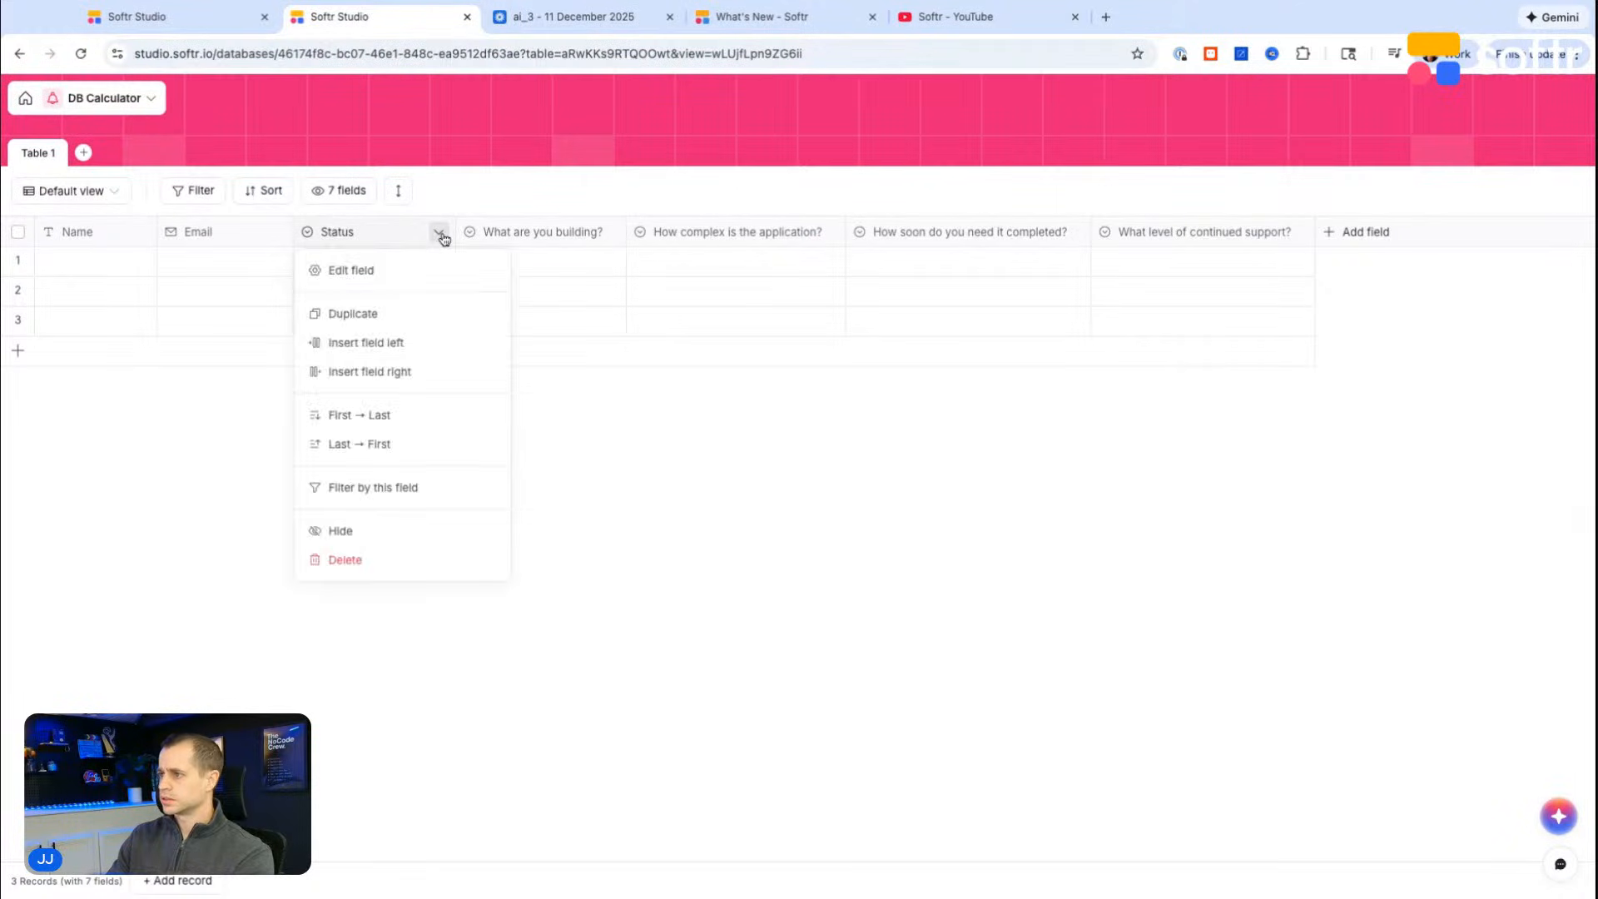
pyautogui.click(407, 275)
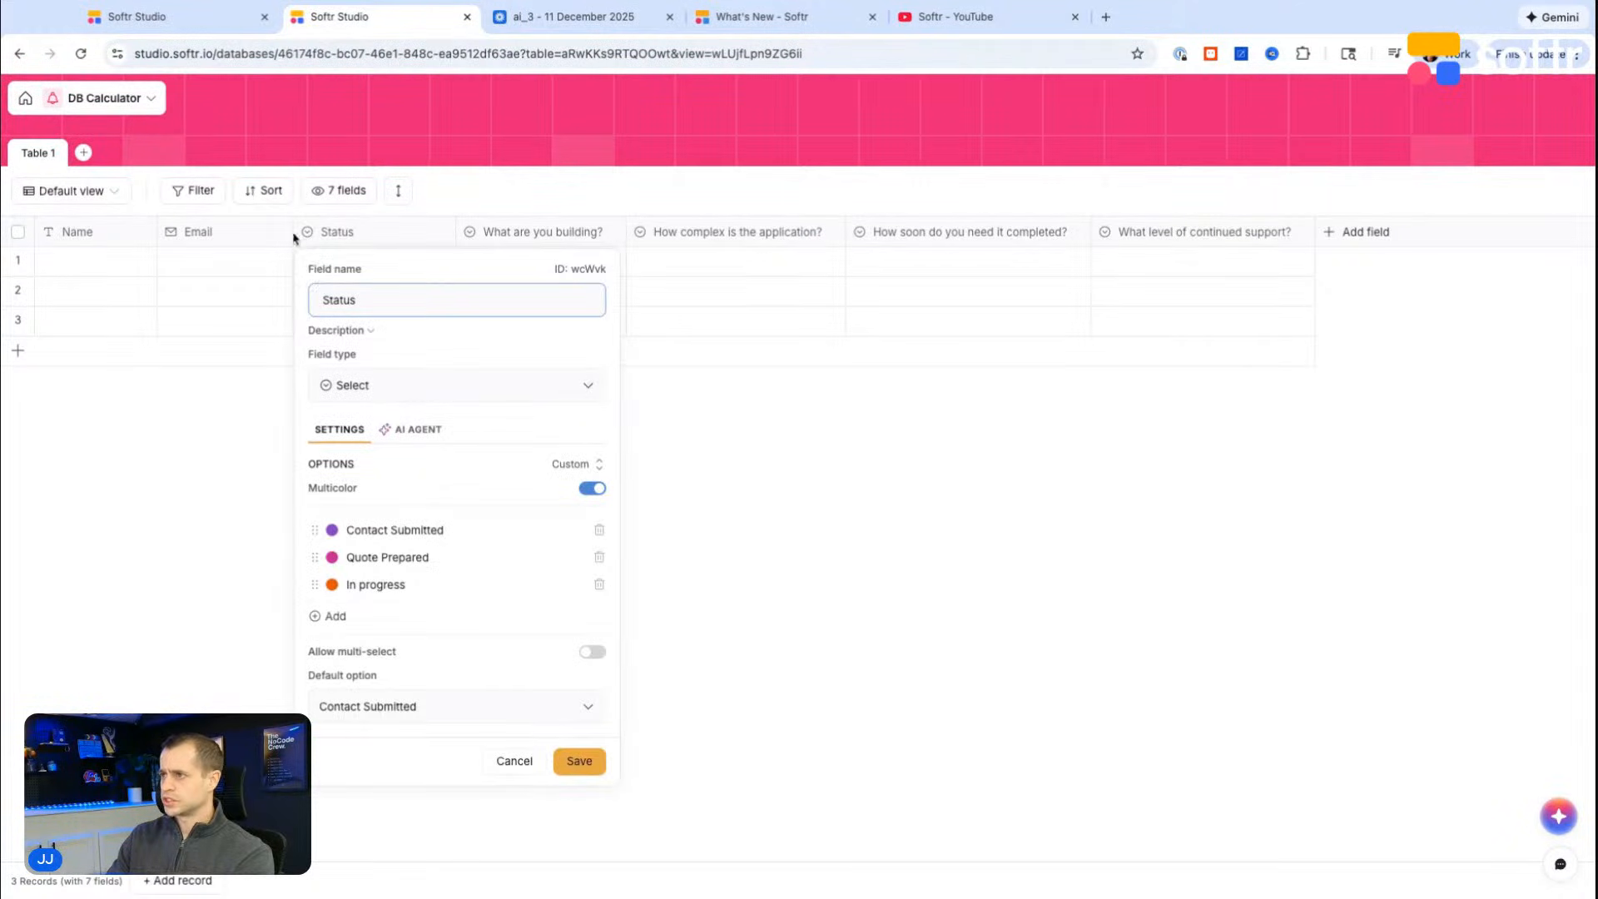
pyautogui.click(595, 232)
pyautogui.click(571, 267)
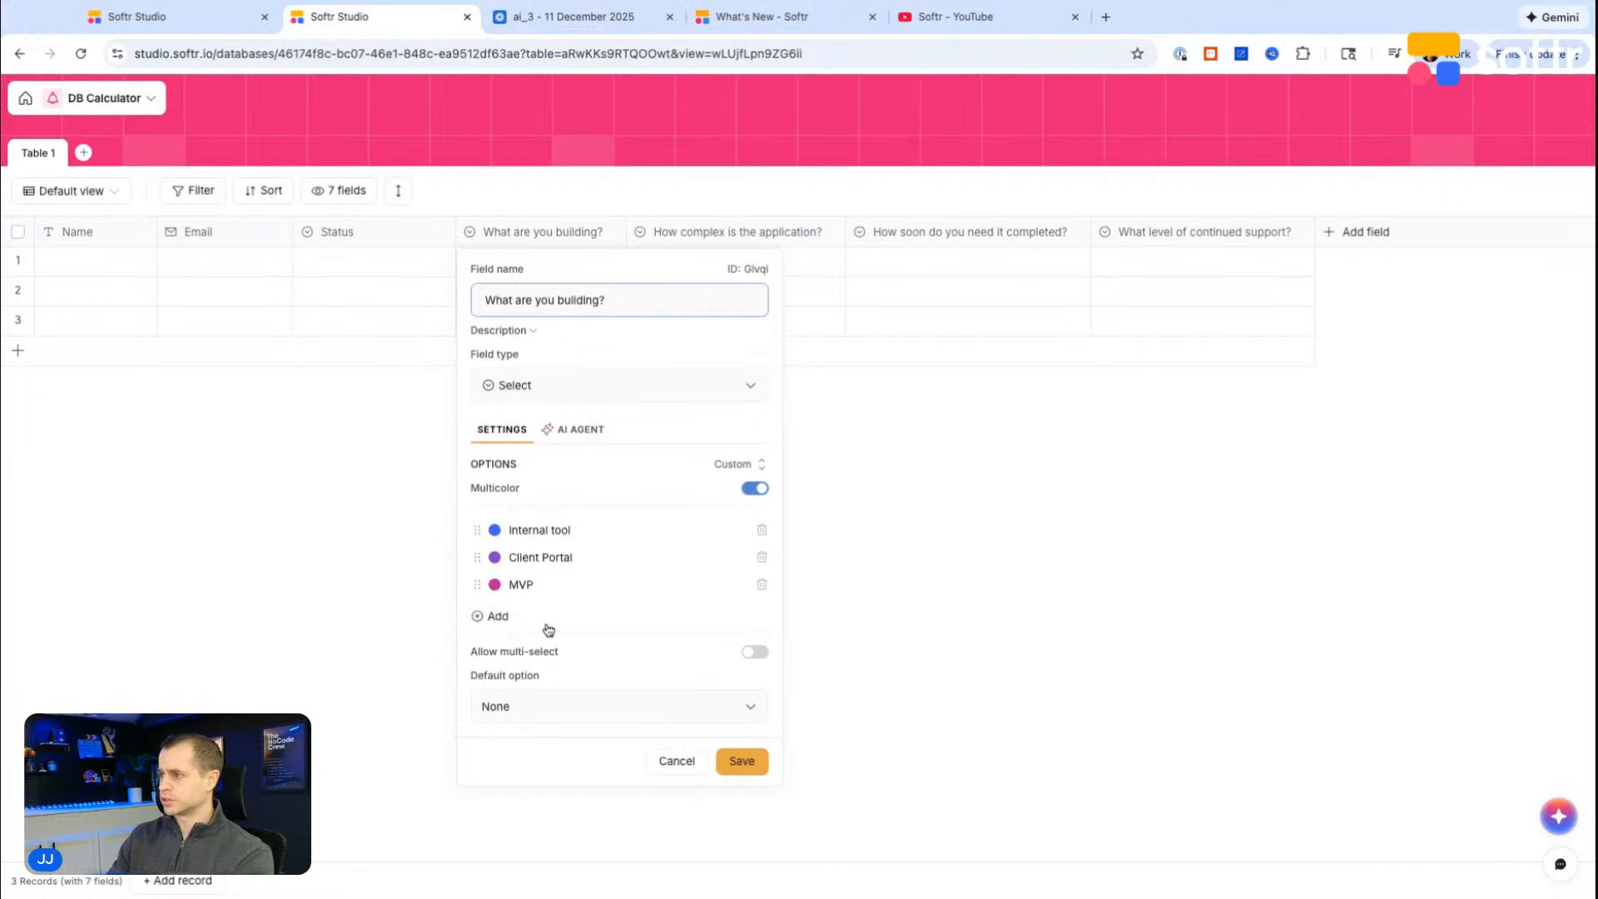
# Step: Paste the MVP estimate (80–140 hrs, $10,000–$17,500) and the client portal estimate ($7,500–$12,500) into the prompt, followed by a "--" separator
pyautogui.click(166, 16)
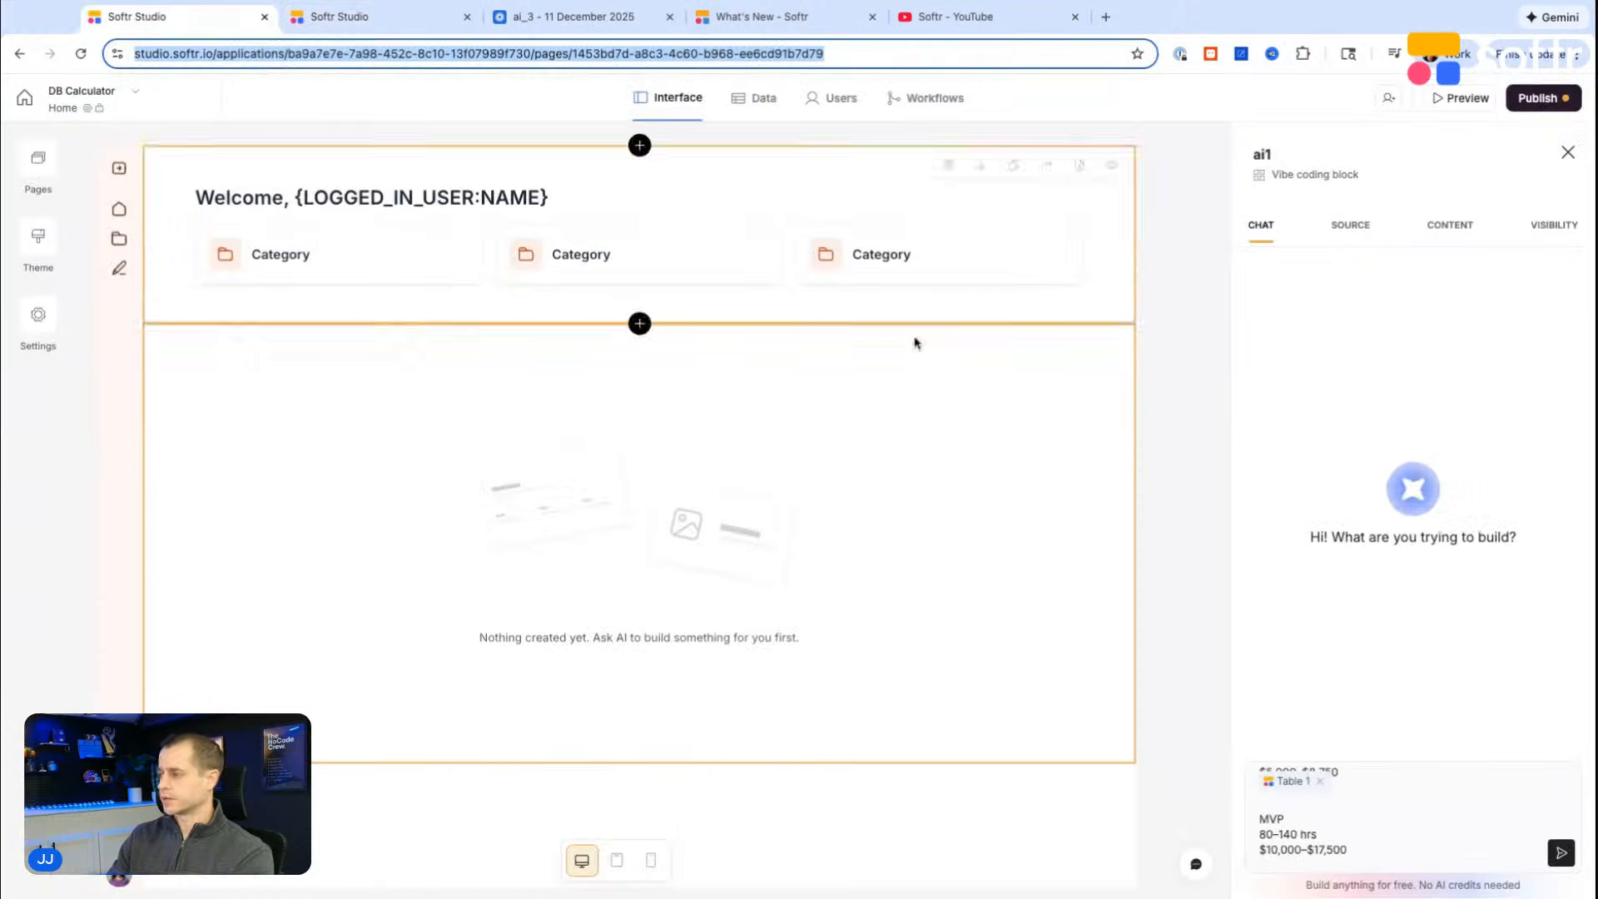
pyautogui.click(1410, 809)
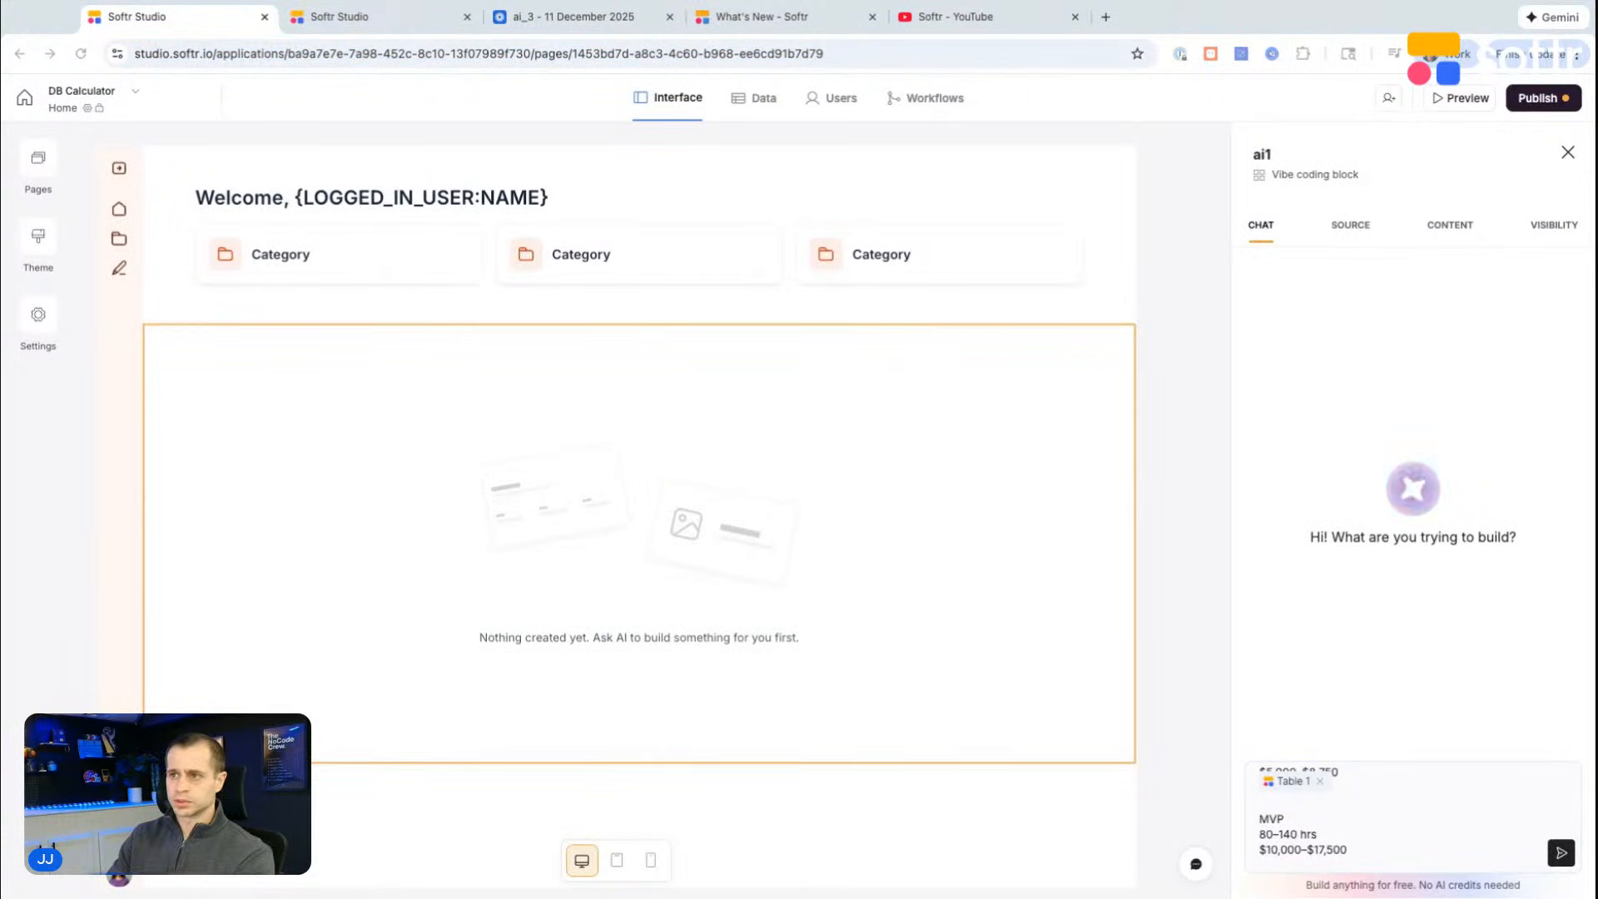
pyautogui.click(1434, 849)
pyautogui.hotkey('shift', 'Return')
pyautogui.hotkey('shift', 'Return')
pyautogui.write('Client portal 60–100 hrs $7,500–$12,500')
pyautogui.scroll(-1, 1415, 835)
pyautogui.write('-')
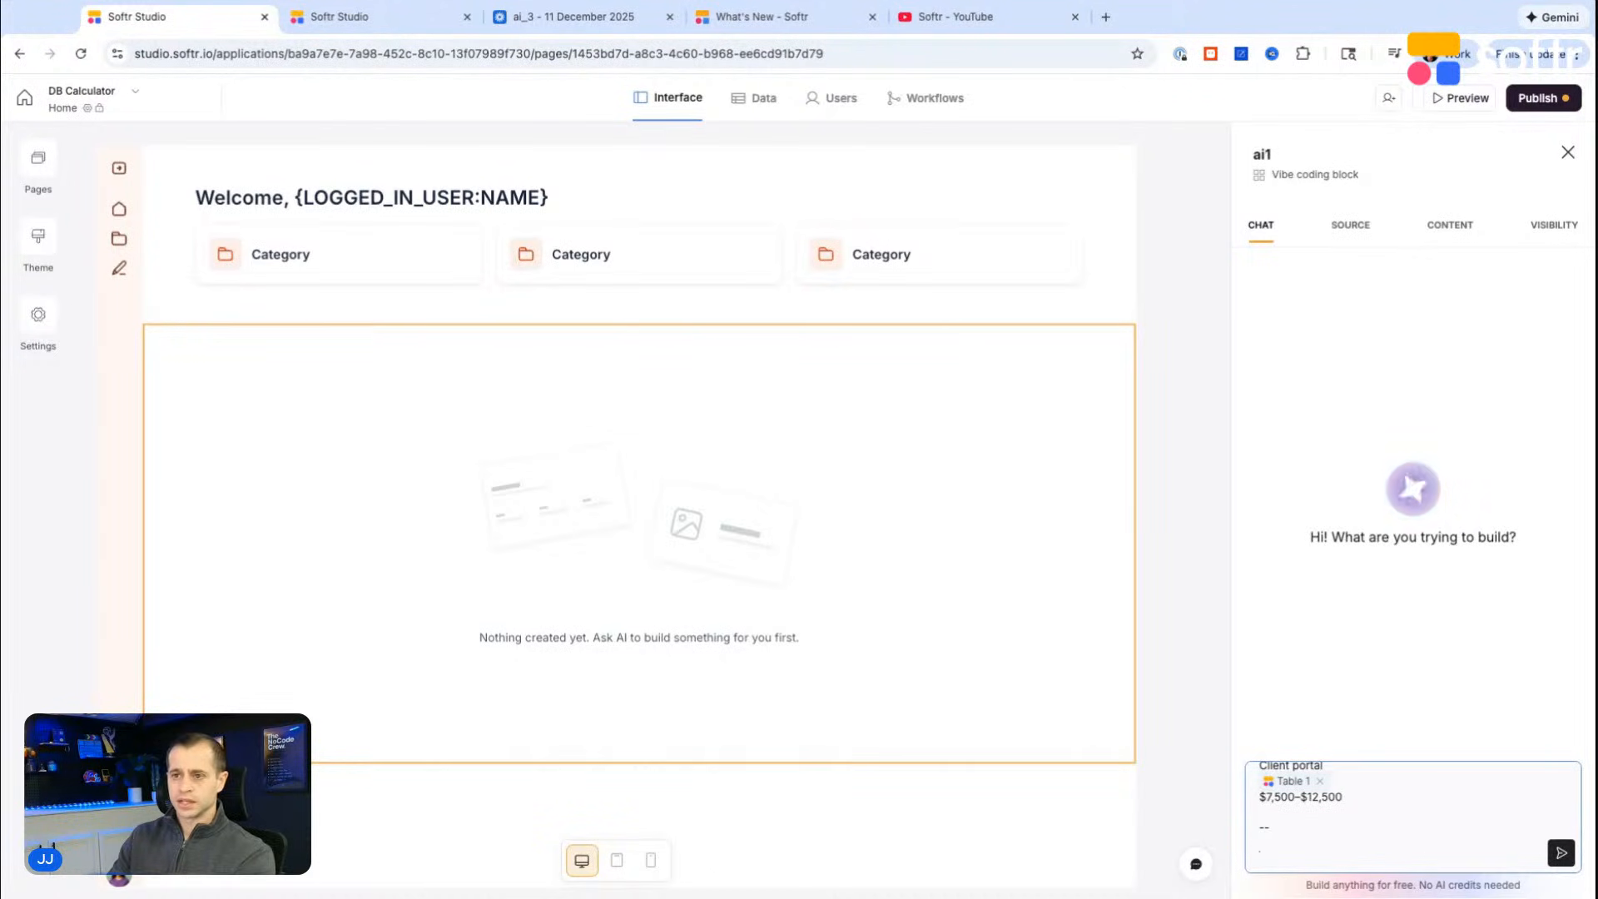
# Step: Look up the "How complex is the application?" options and add Basic = 1x and Advanced = 1.25x multiplier lines to the prompt
pyautogui.click(382, 22)
pyautogui.click(778, 232)
pyautogui.click(829, 233)
pyautogui.click(741, 277)
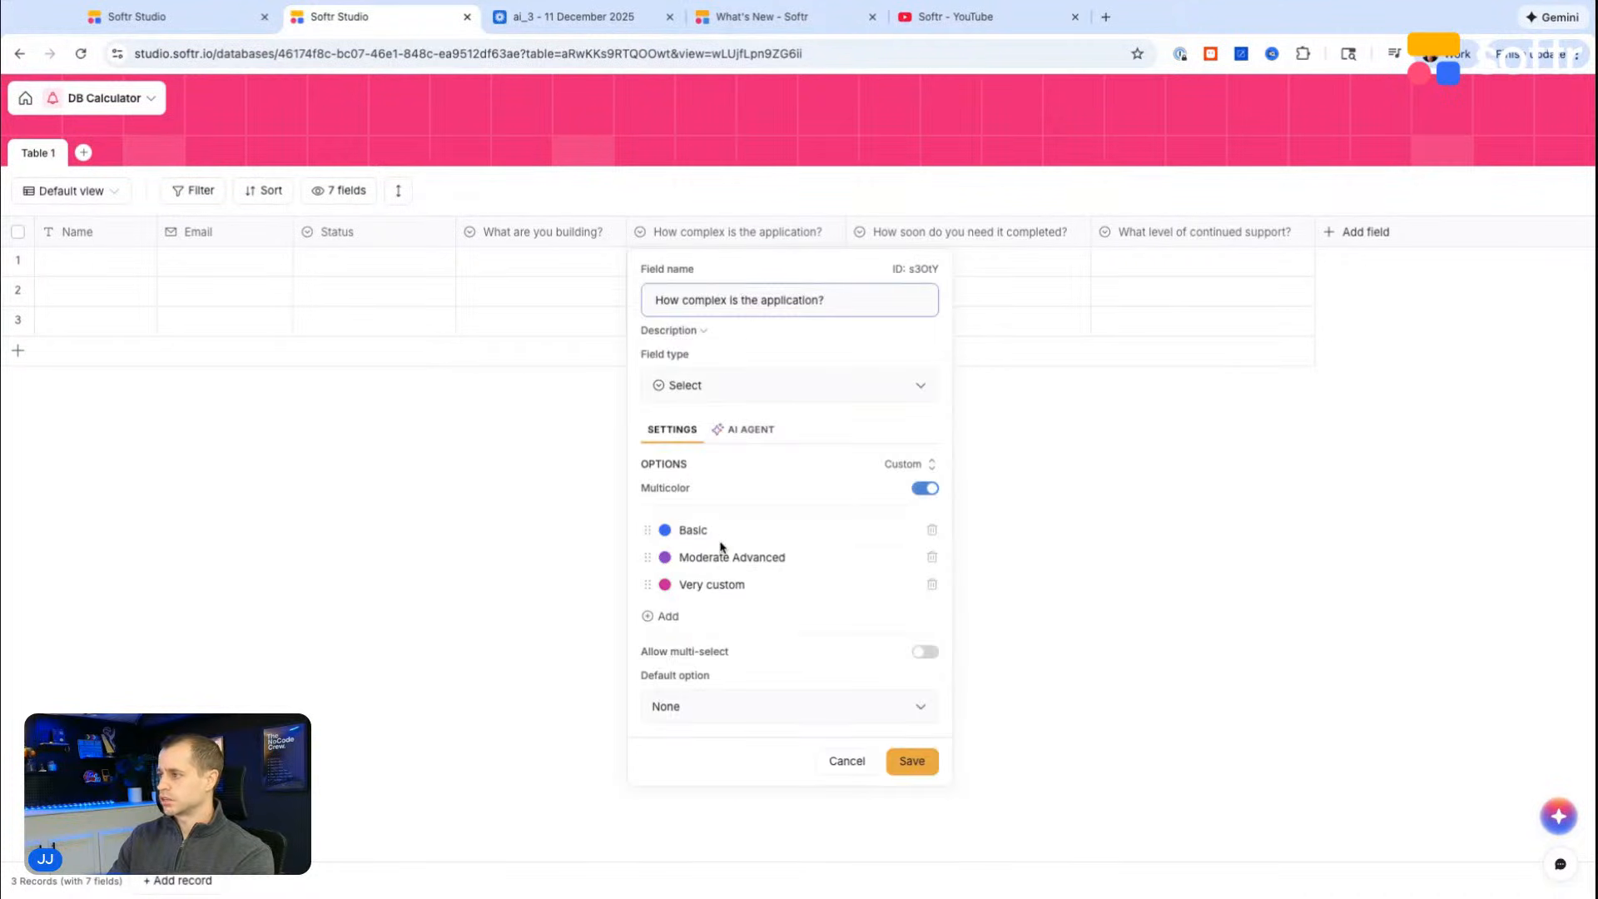
pyautogui.click(151, 15)
pyautogui.write('Basic')
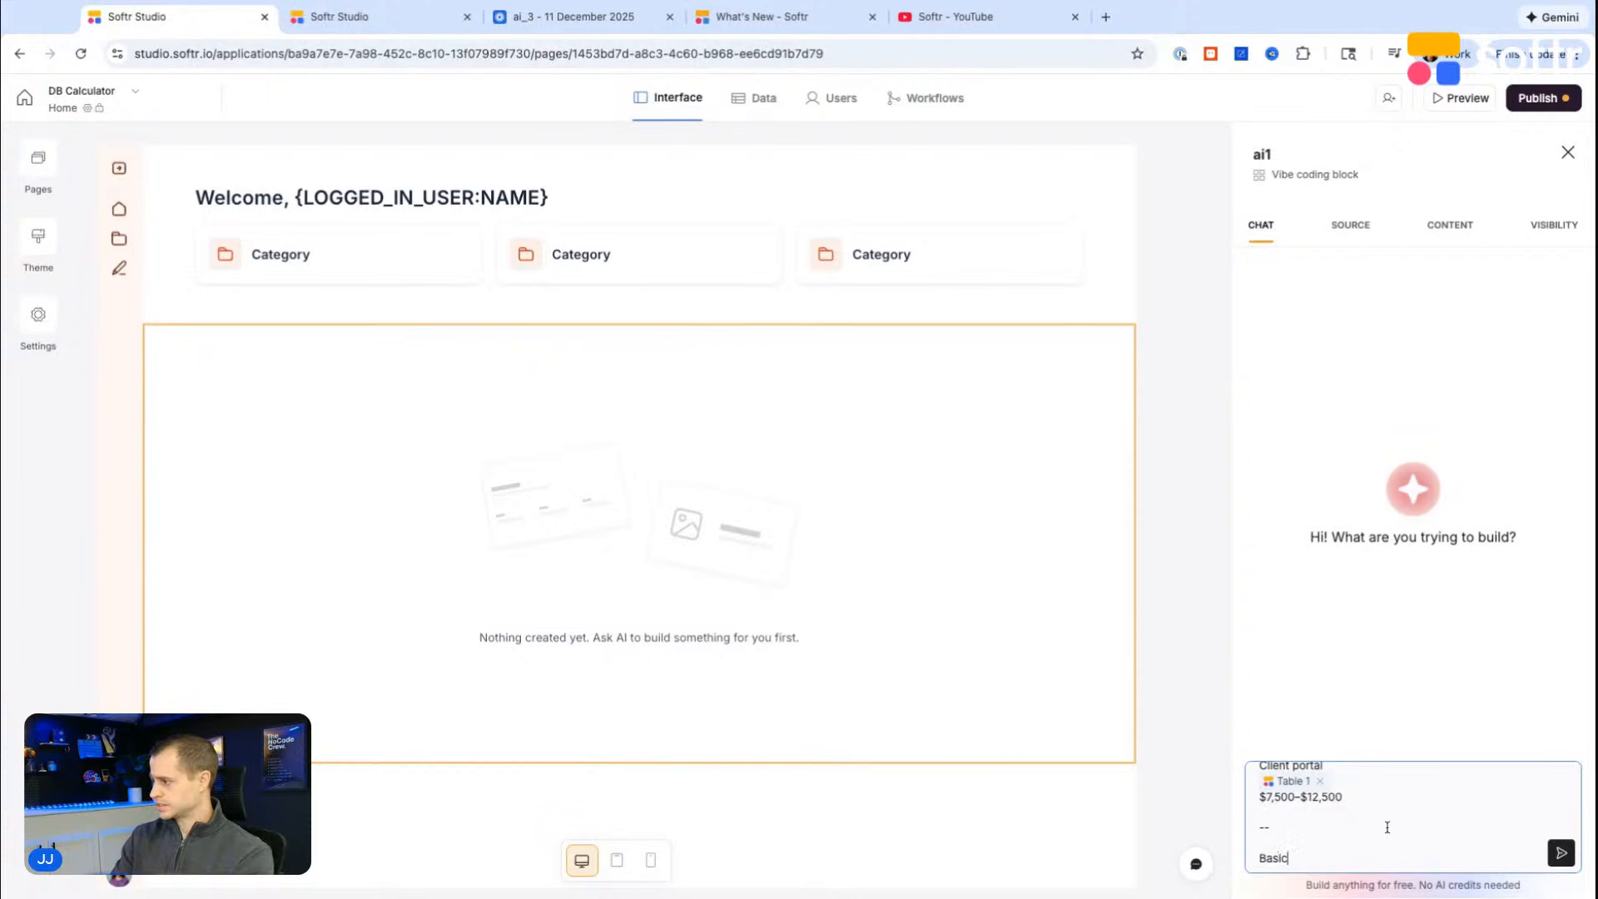
pyautogui.write(' = 1x multiplier')
pyautogui.hotkey('shift', 'Return')
pyautogui.write('Advanced = 1.')
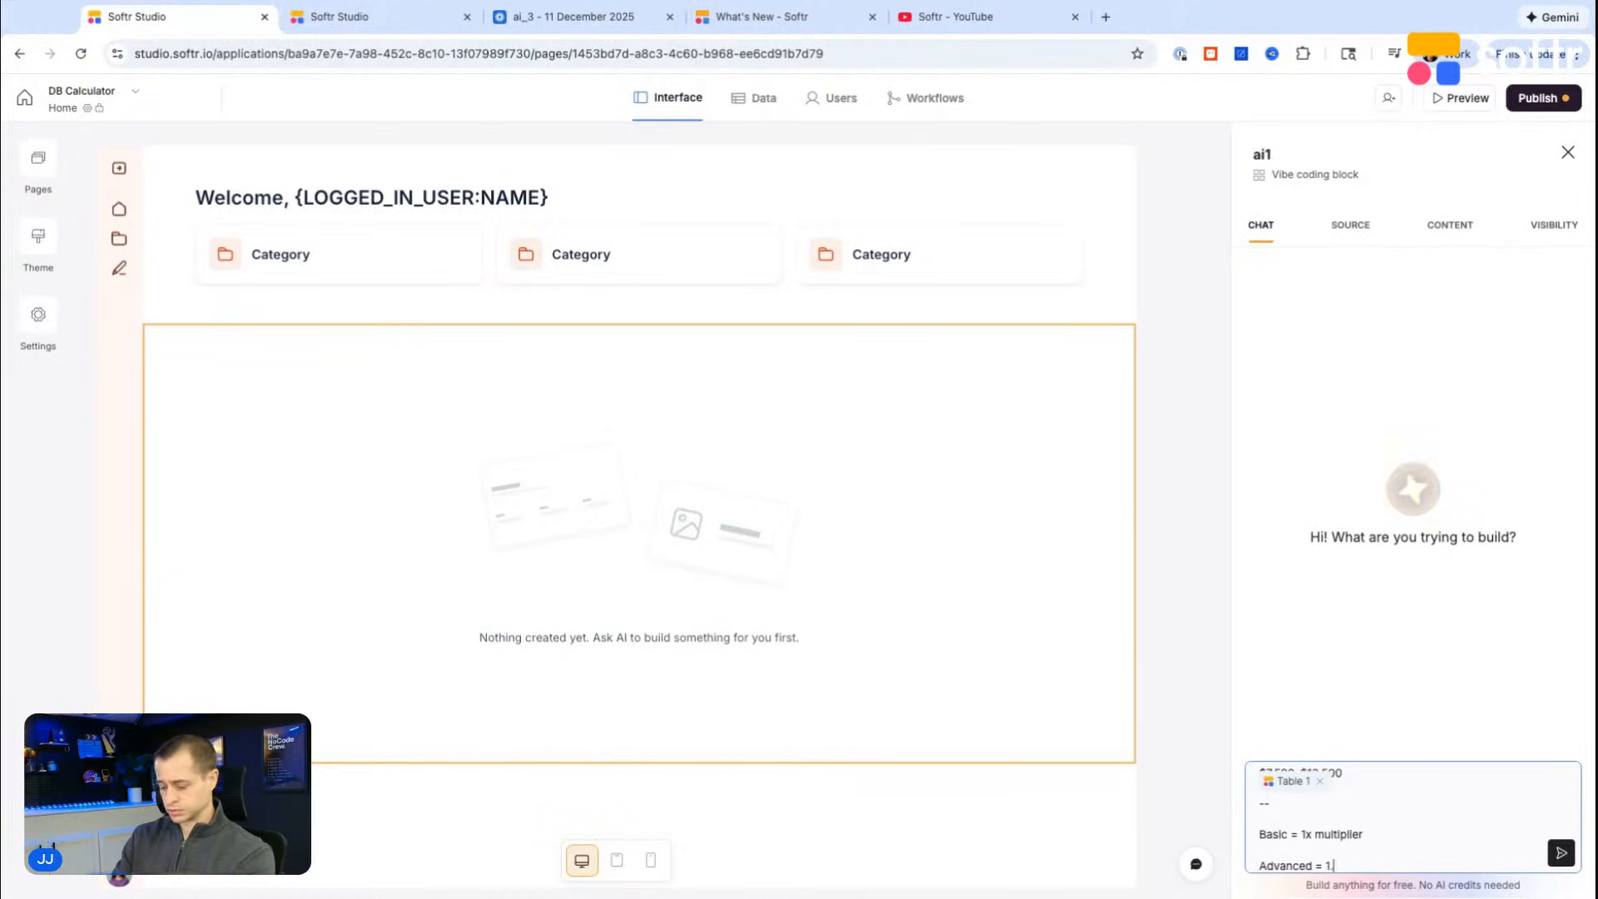
pyautogui.write('25x multipler')
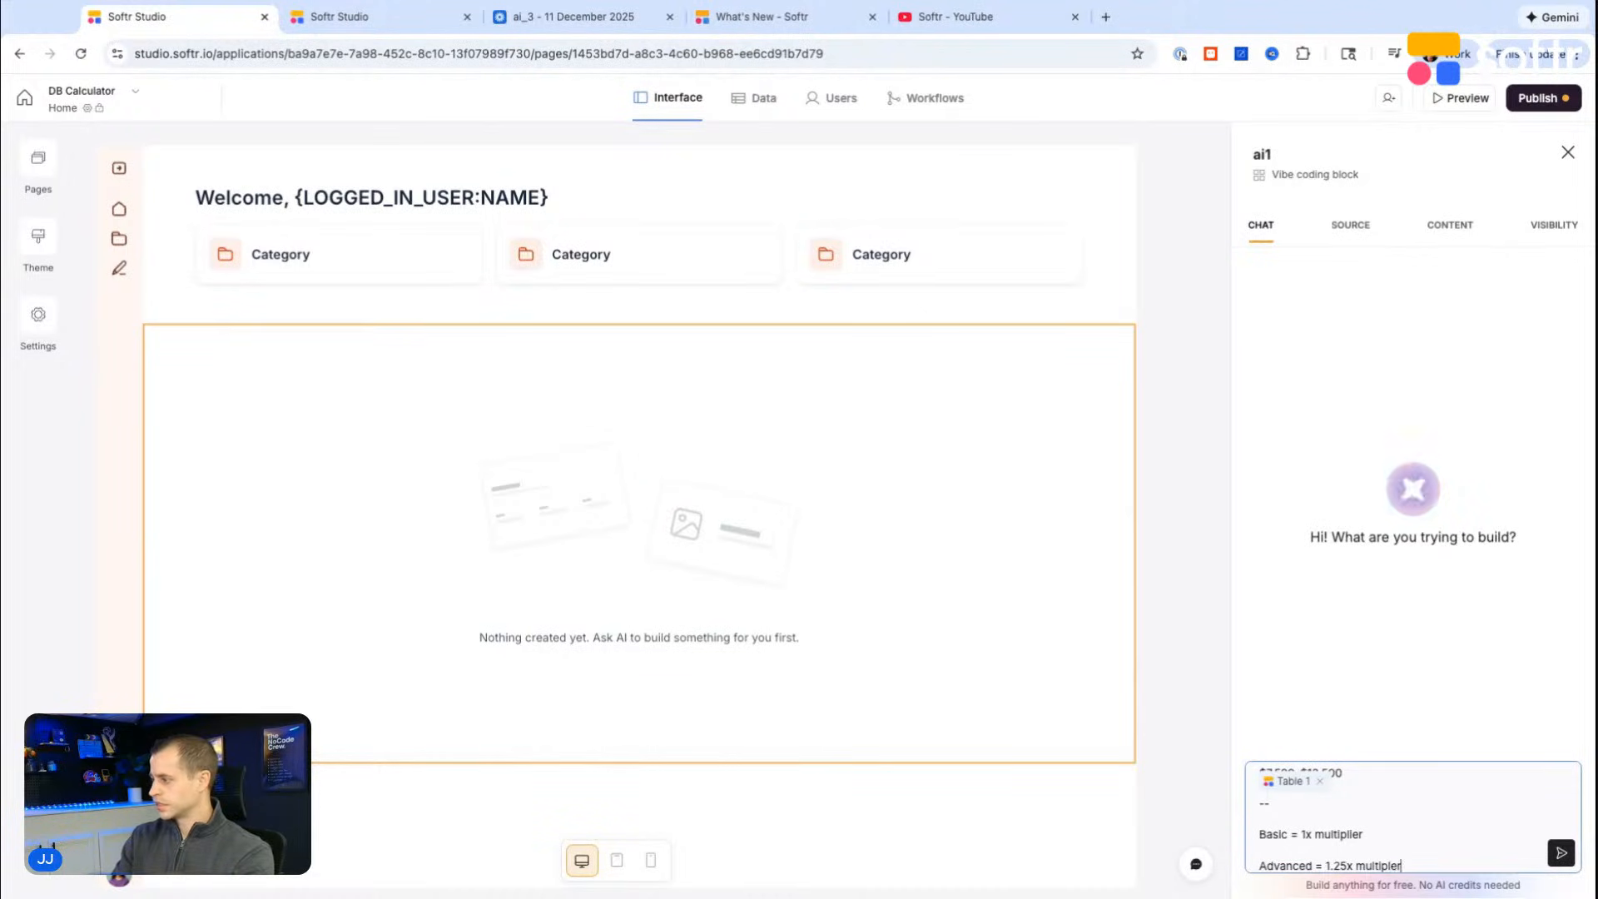
pyautogui.hotkey('shift', 'Return')
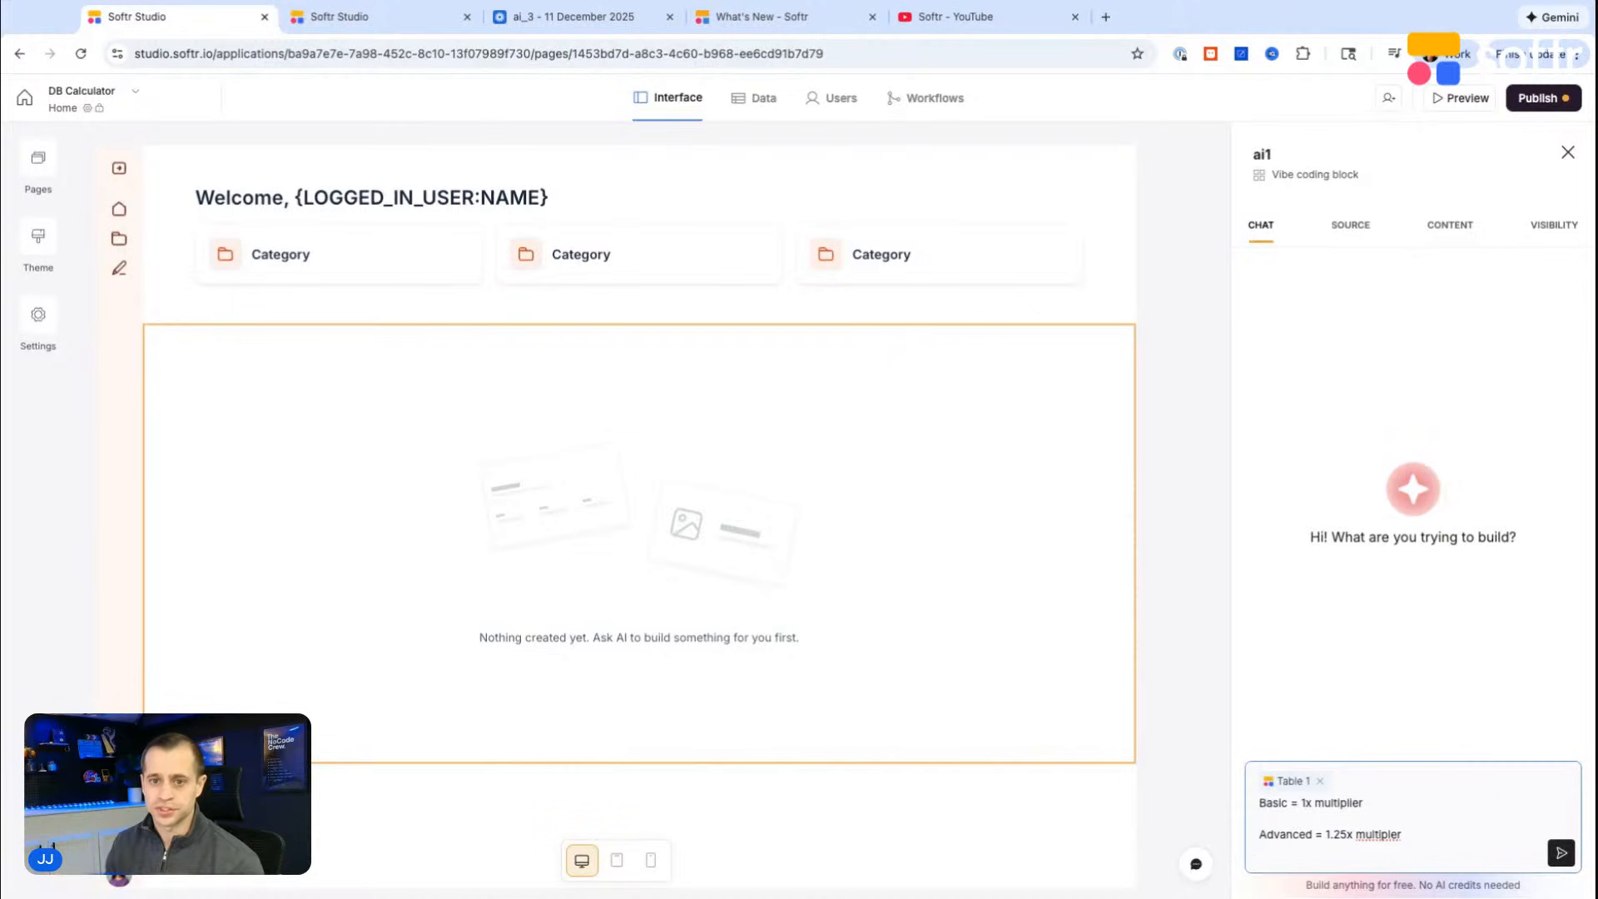
# Step: Replace "Advanced" in the prompt with the option name "Moderate Advanced" copied from the "How complex is the application?" field
pyautogui.click(326, 19)
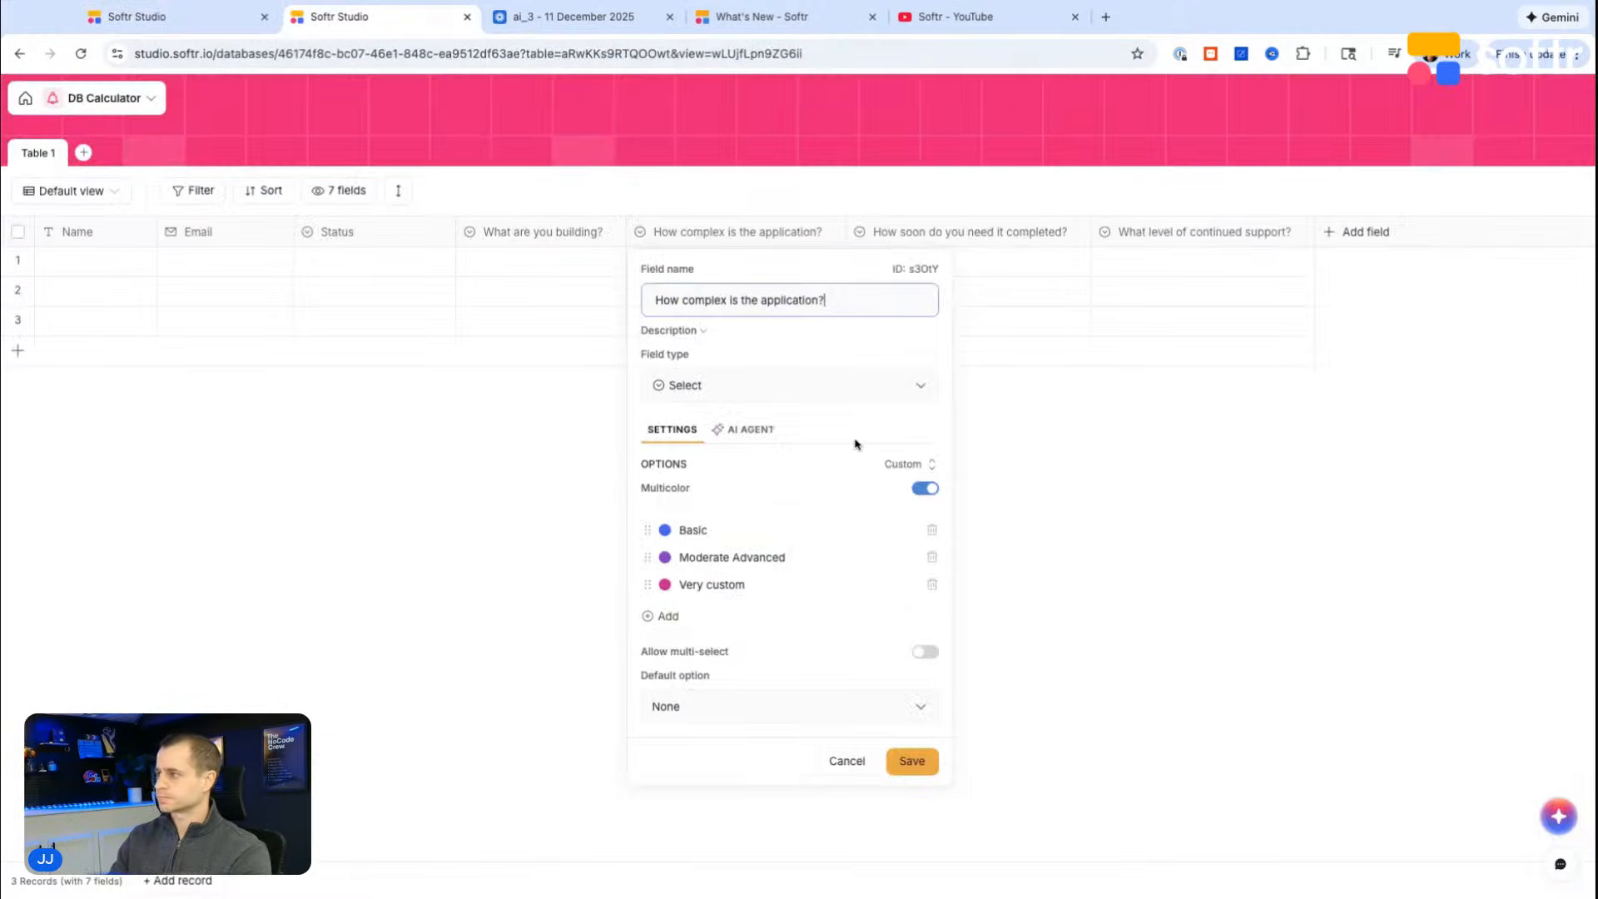
pyautogui.click(763, 563)
pyautogui.hotkey('ctrl', 'c')
pyautogui.click(185, 19)
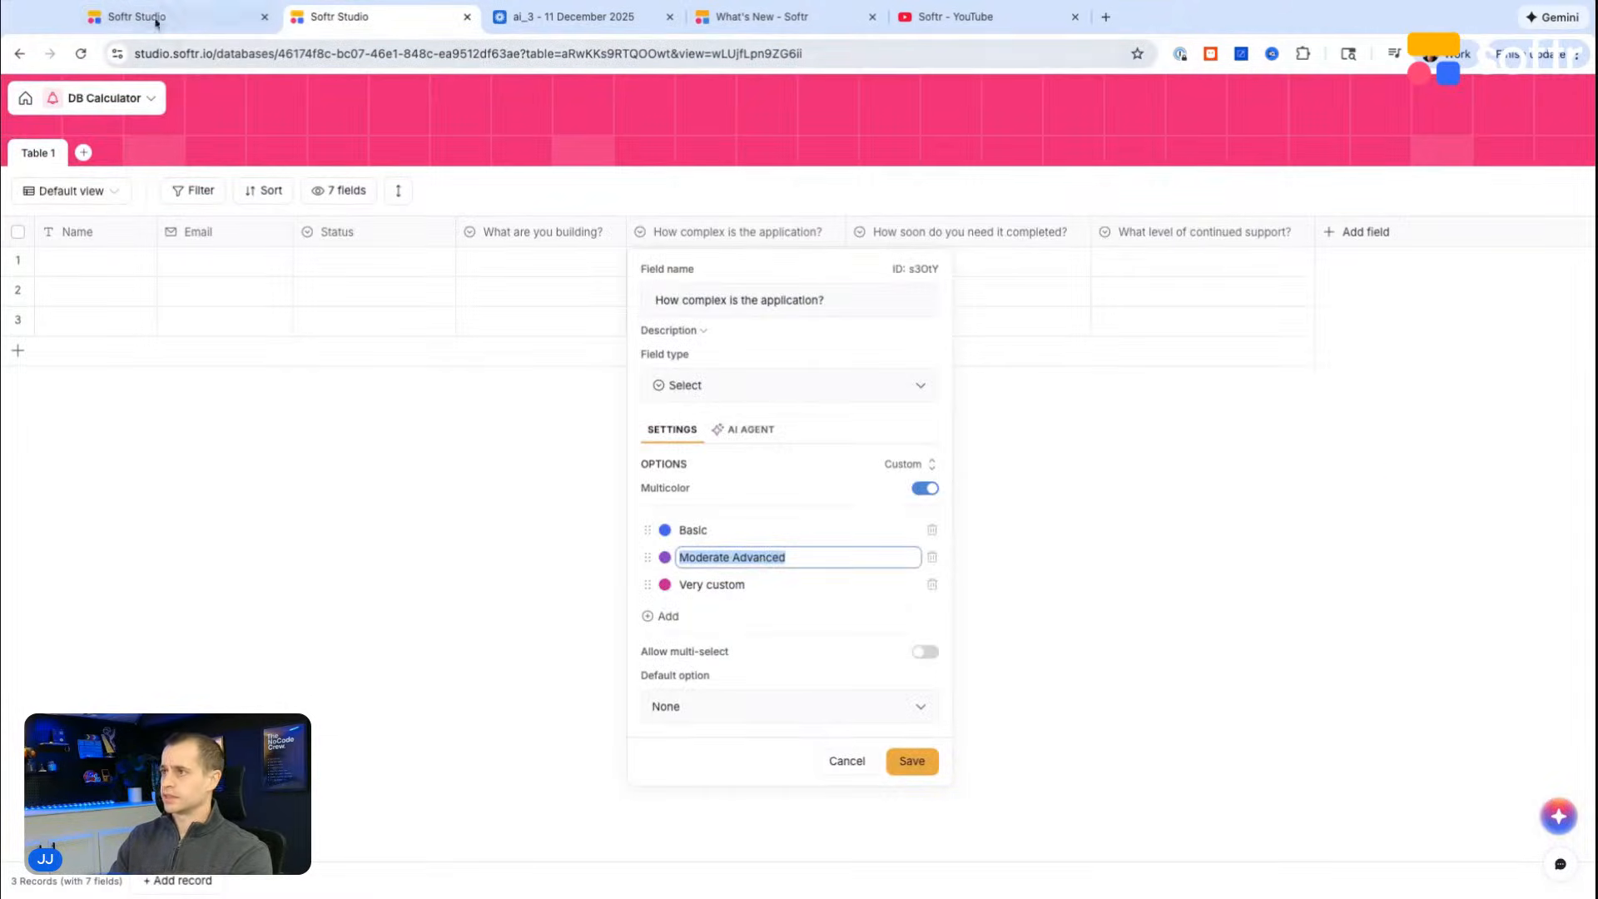
pyautogui.doubleClick(1281, 834)
pyautogui.hotkey('ctrl', 'v')
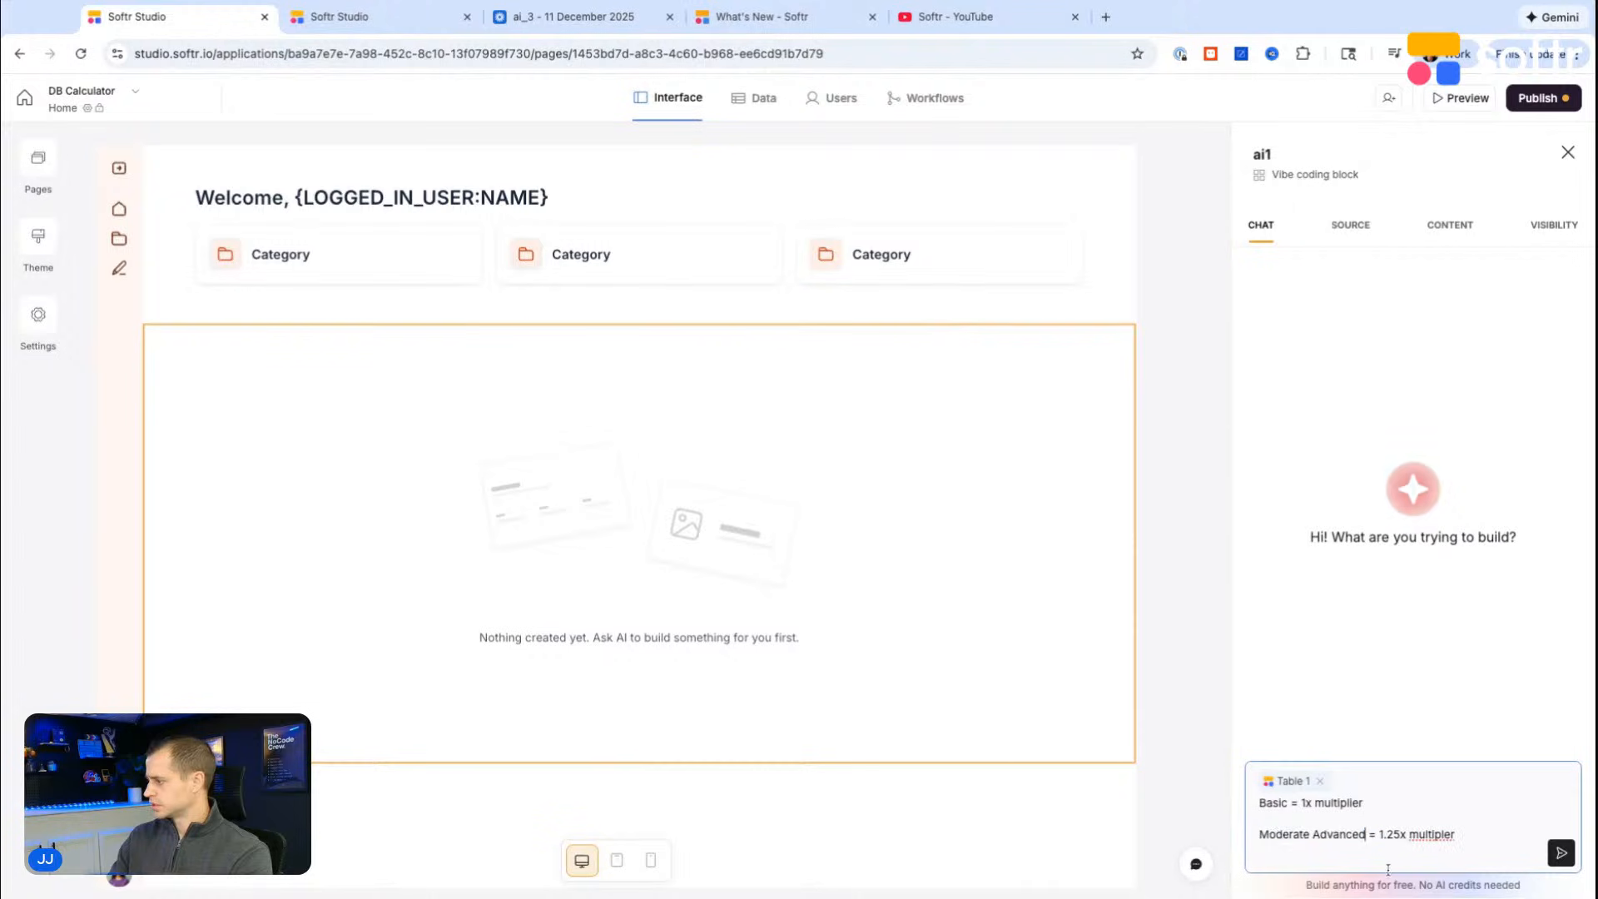
# Step: Add a "Very custom" line with a 1.5x multiplier to the prompt, followed by a "--" separator
pyautogui.write('Very custom')
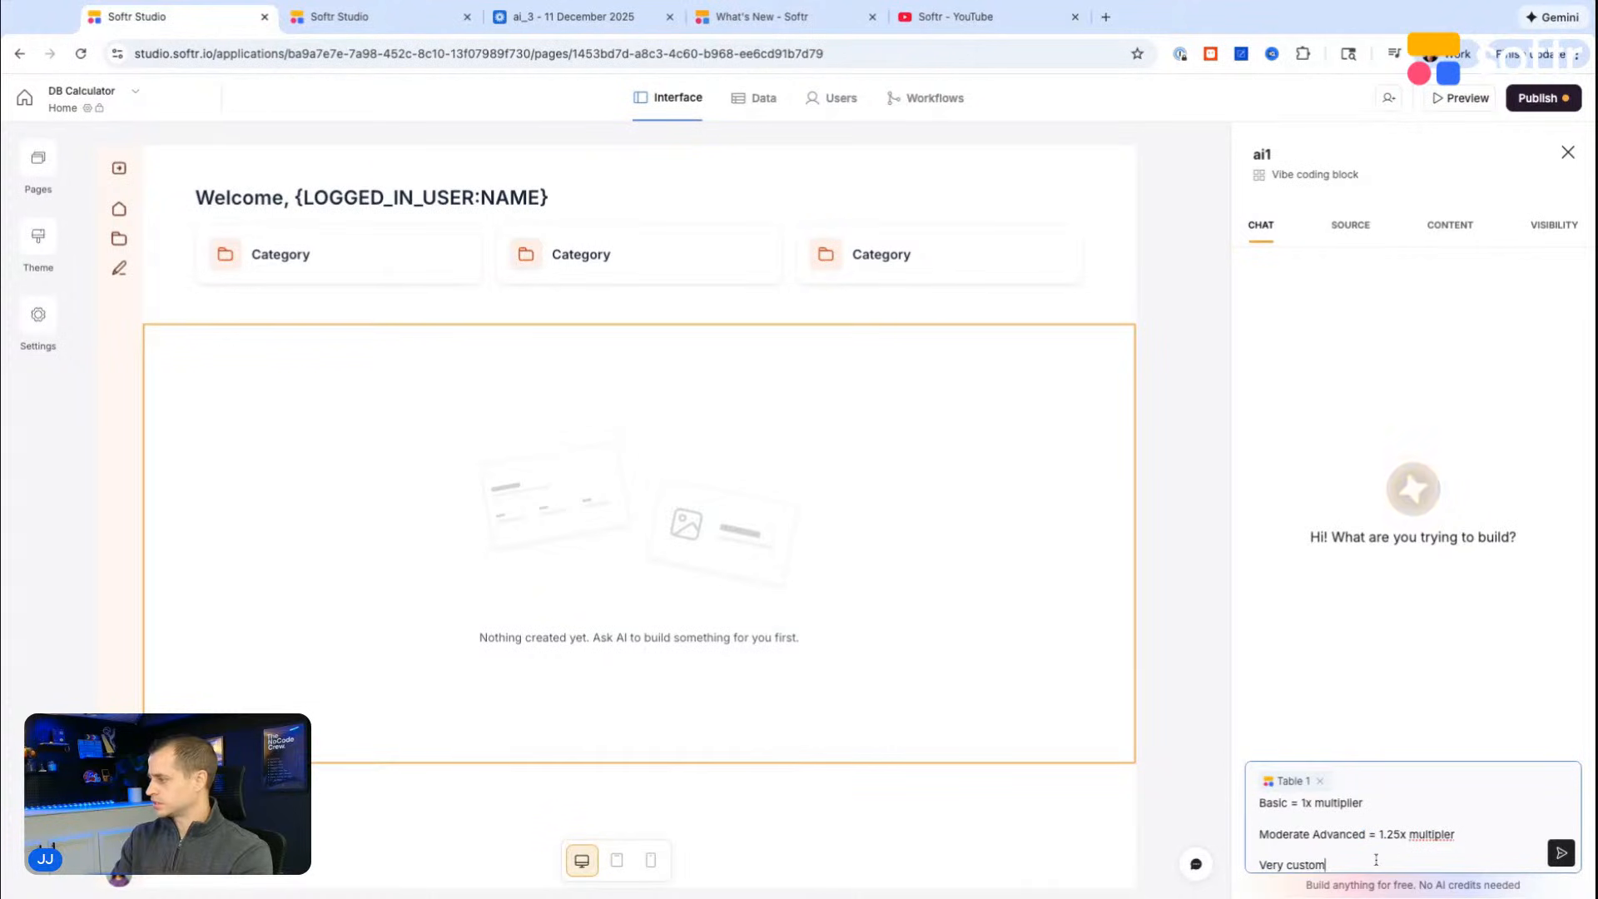
pyautogui.write(' = 1.5x multiplier')
pyautogui.hotkey('shift', 'Return')
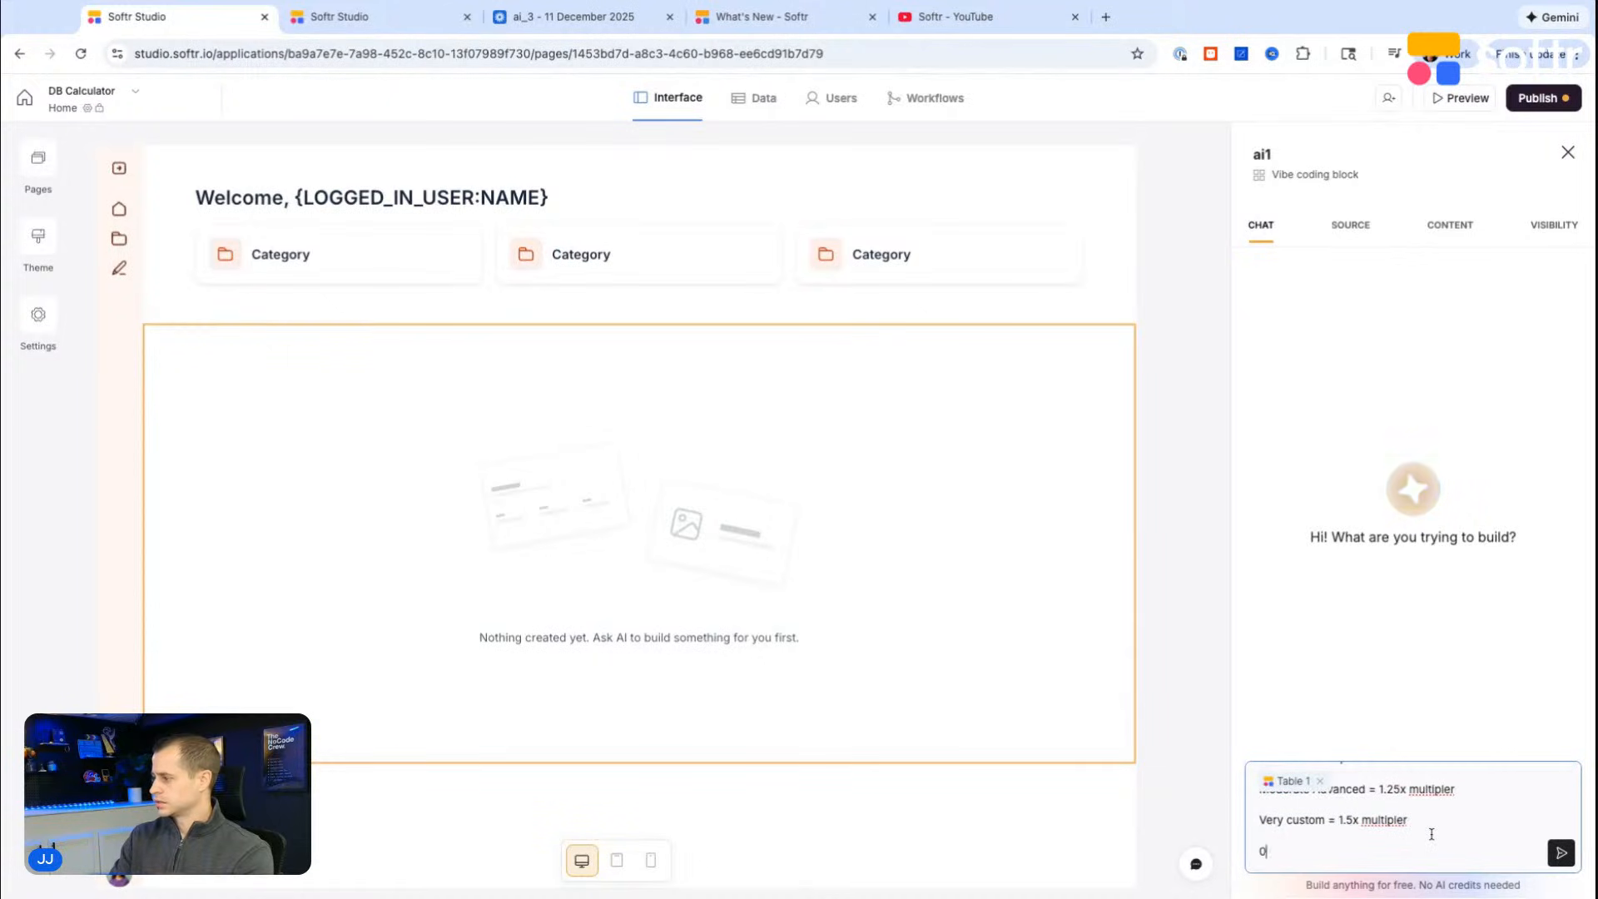
pyautogui.write('--')
pyautogui.hotkey('shift', 'Return')
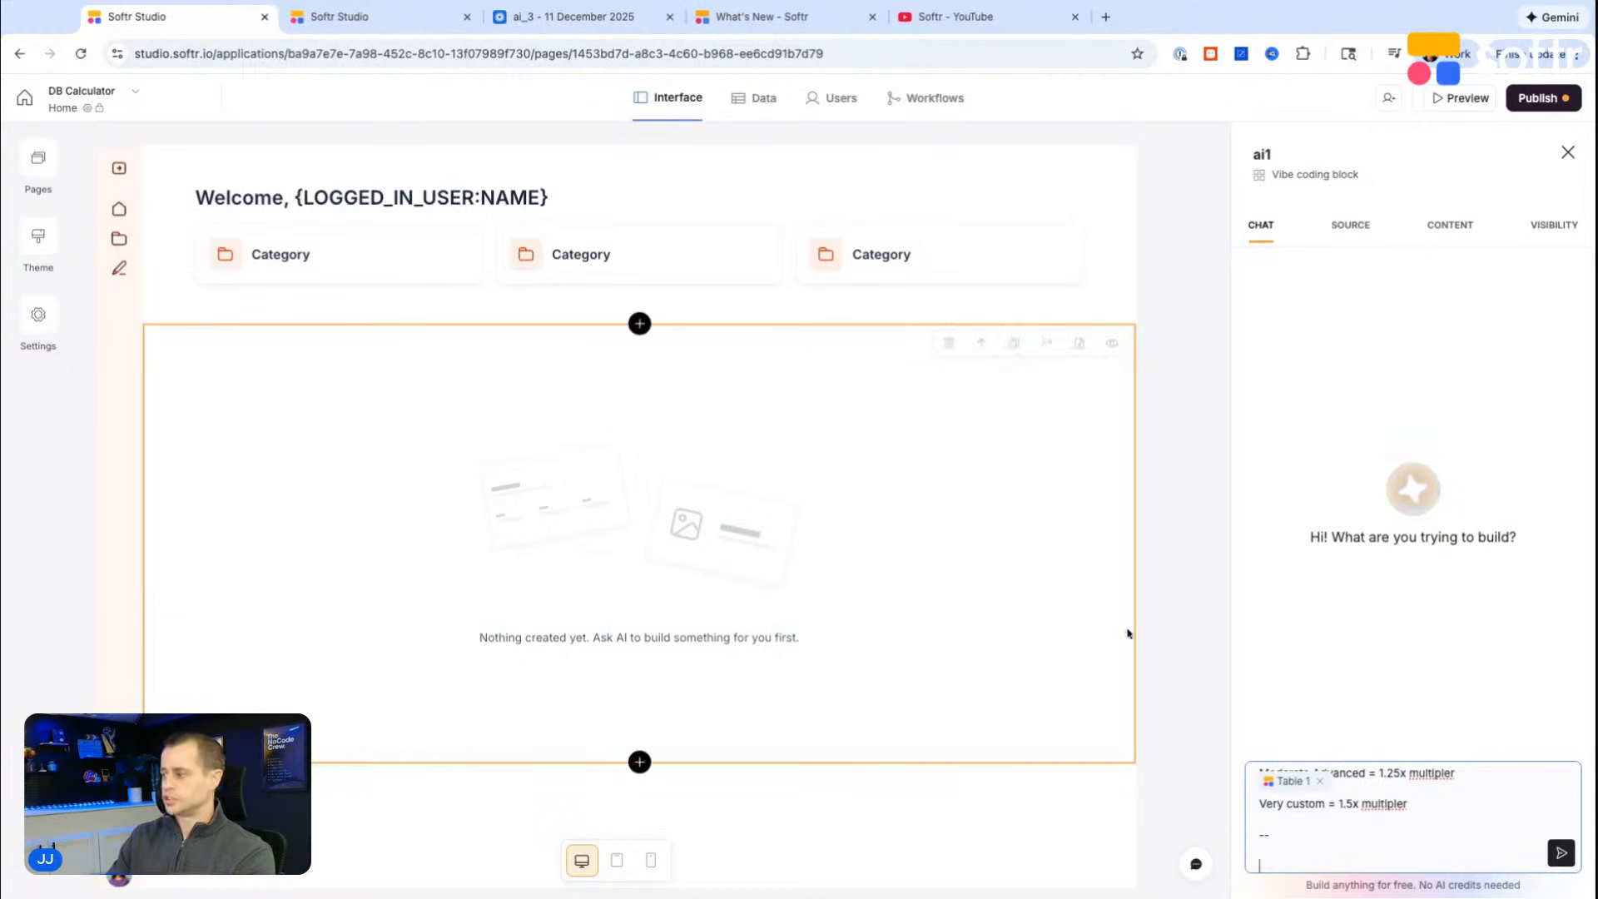
# Step: Add the heading "How soon do you need it?" to the prompt below the separator
pyautogui.write('How s')
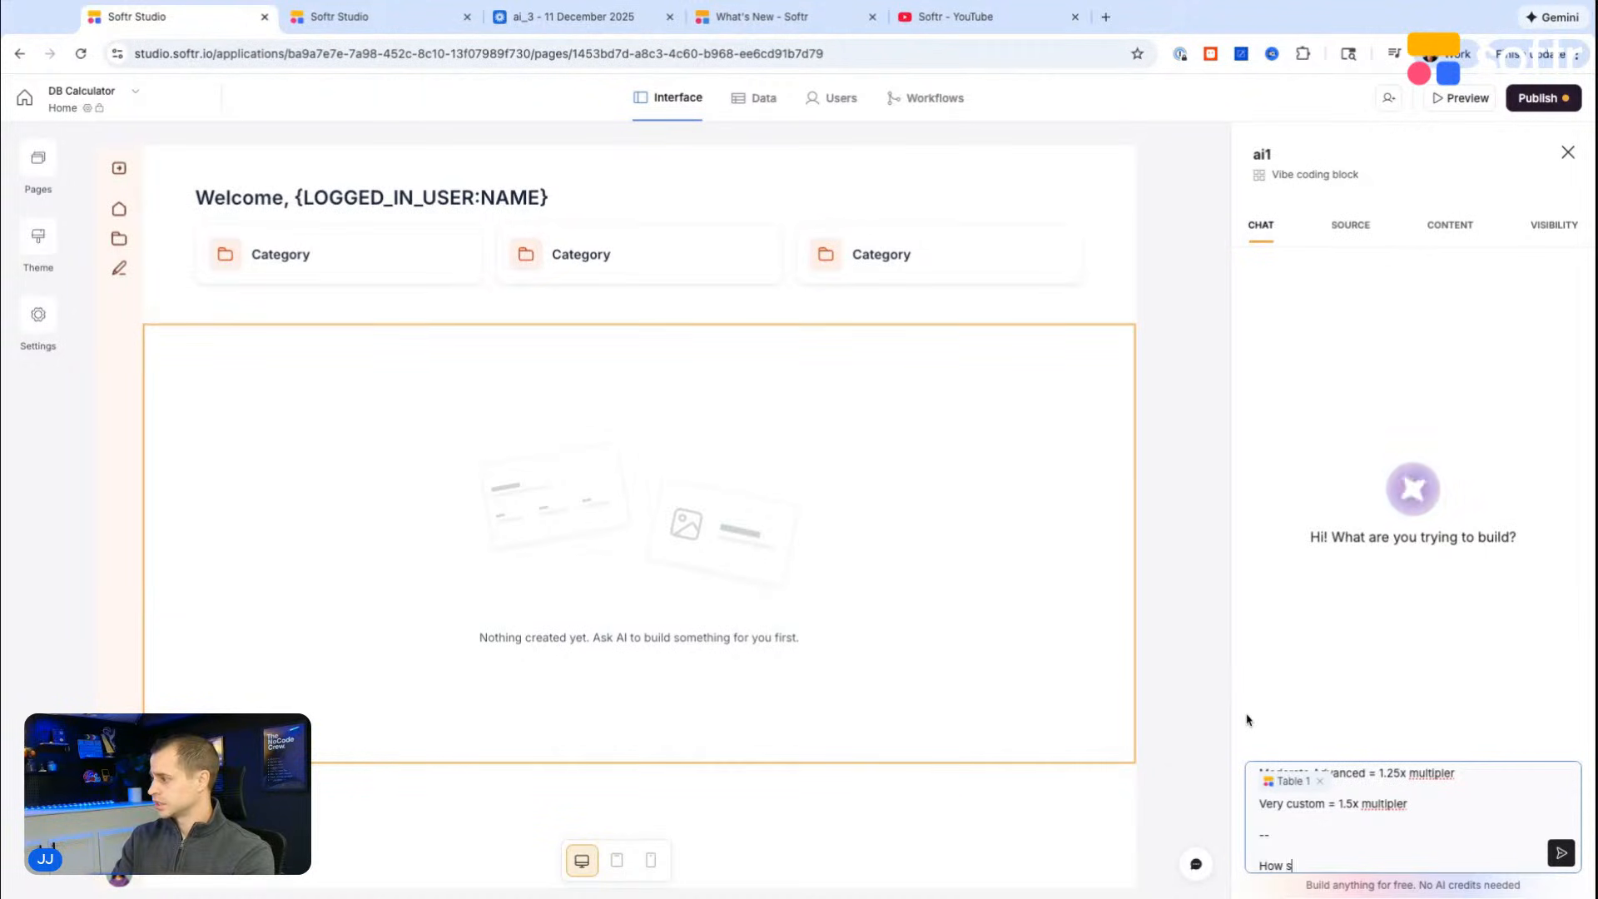
pyautogui.write('oon do you need it completed?')
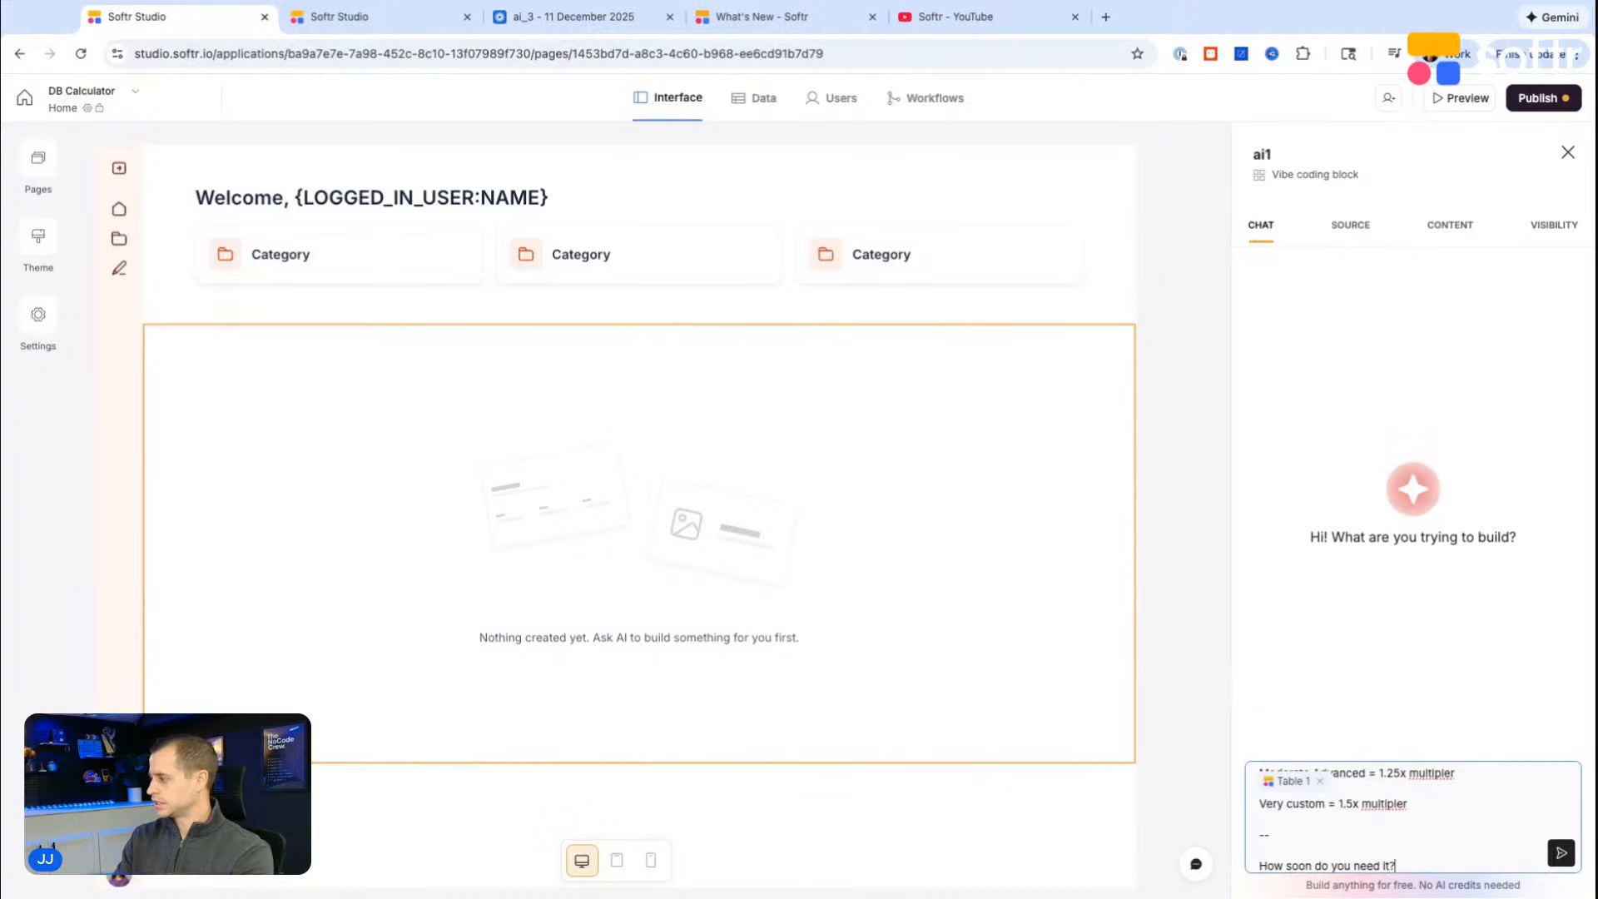
pyautogui.hotkey('shift', 'Return')
# Step: Check the answer options of the "How soon do you need it completed?" field in the database table
pyautogui.click(374, 18)
pyautogui.click(760, 254)
pyautogui.click(937, 248)
pyautogui.click(937, 239)
pyautogui.click(1073, 234)
pyautogui.click(1012, 266)
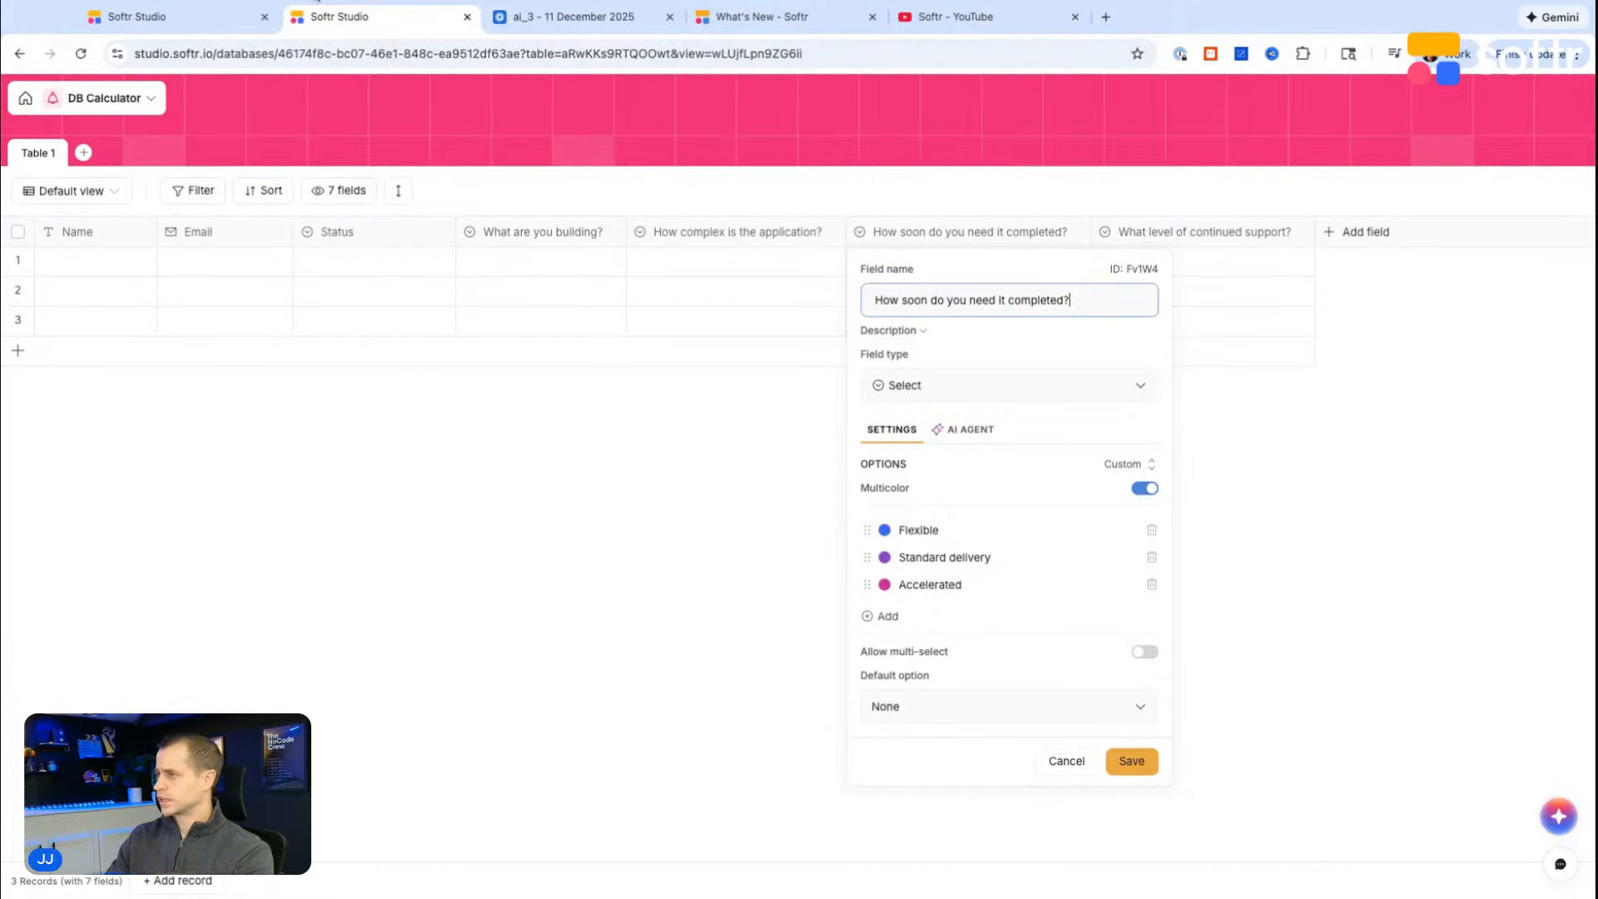
# Step: List "Flexible:", "Standard:" and "Accerlation:" on separate lines under the "How soon do you need it?" heading in the prompt
pyautogui.click(178, 16)
pyautogui.write('Fle')
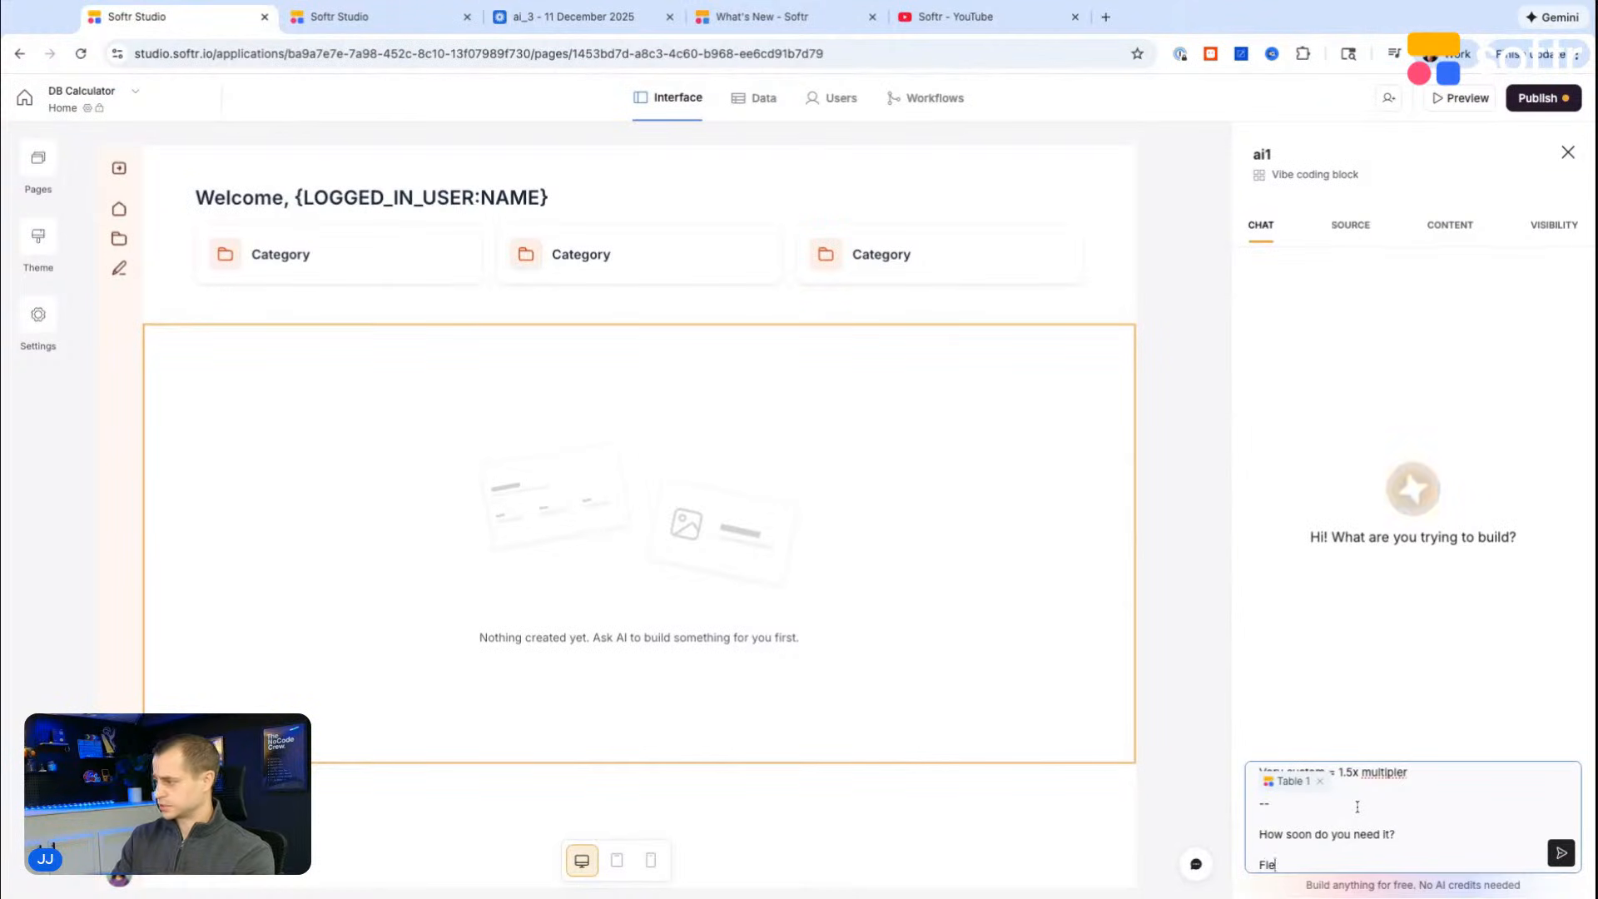
pyautogui.write('xible:')
pyautogui.hotkey('shift', 'Return')
pyautogui.hotkey('shift', 'Return')
pyautogui.write('Stan')
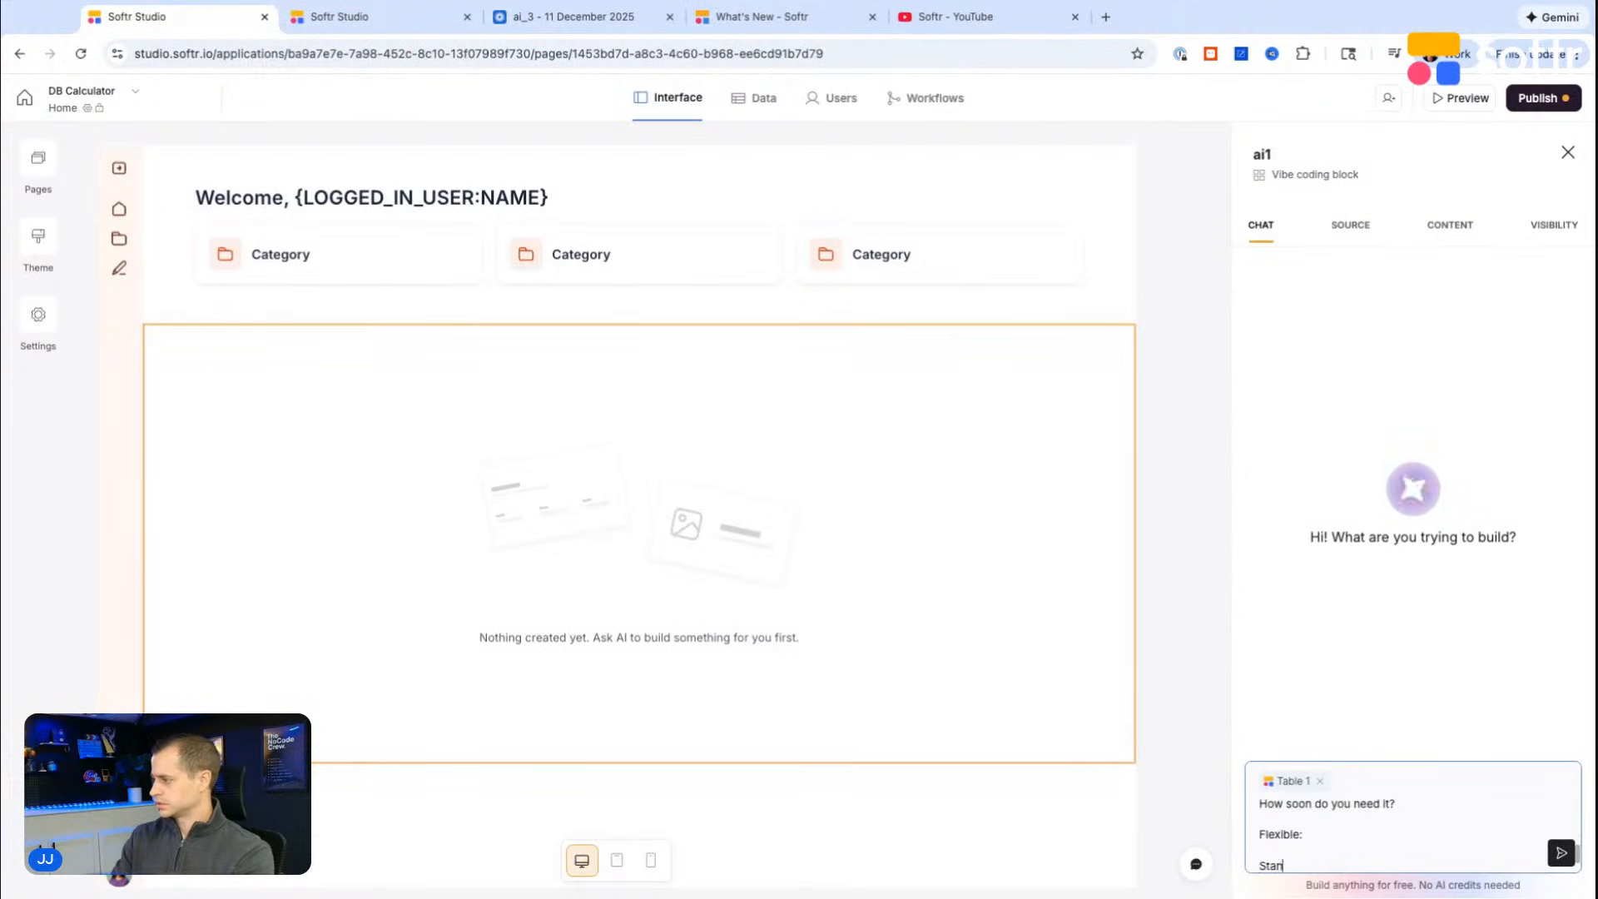
pyautogui.write('dard:')
pyautogui.hotkey('shift', 'Return')
pyautogui.hotkey('shift', 'Return')
pyautogui.write('Accerlation:')
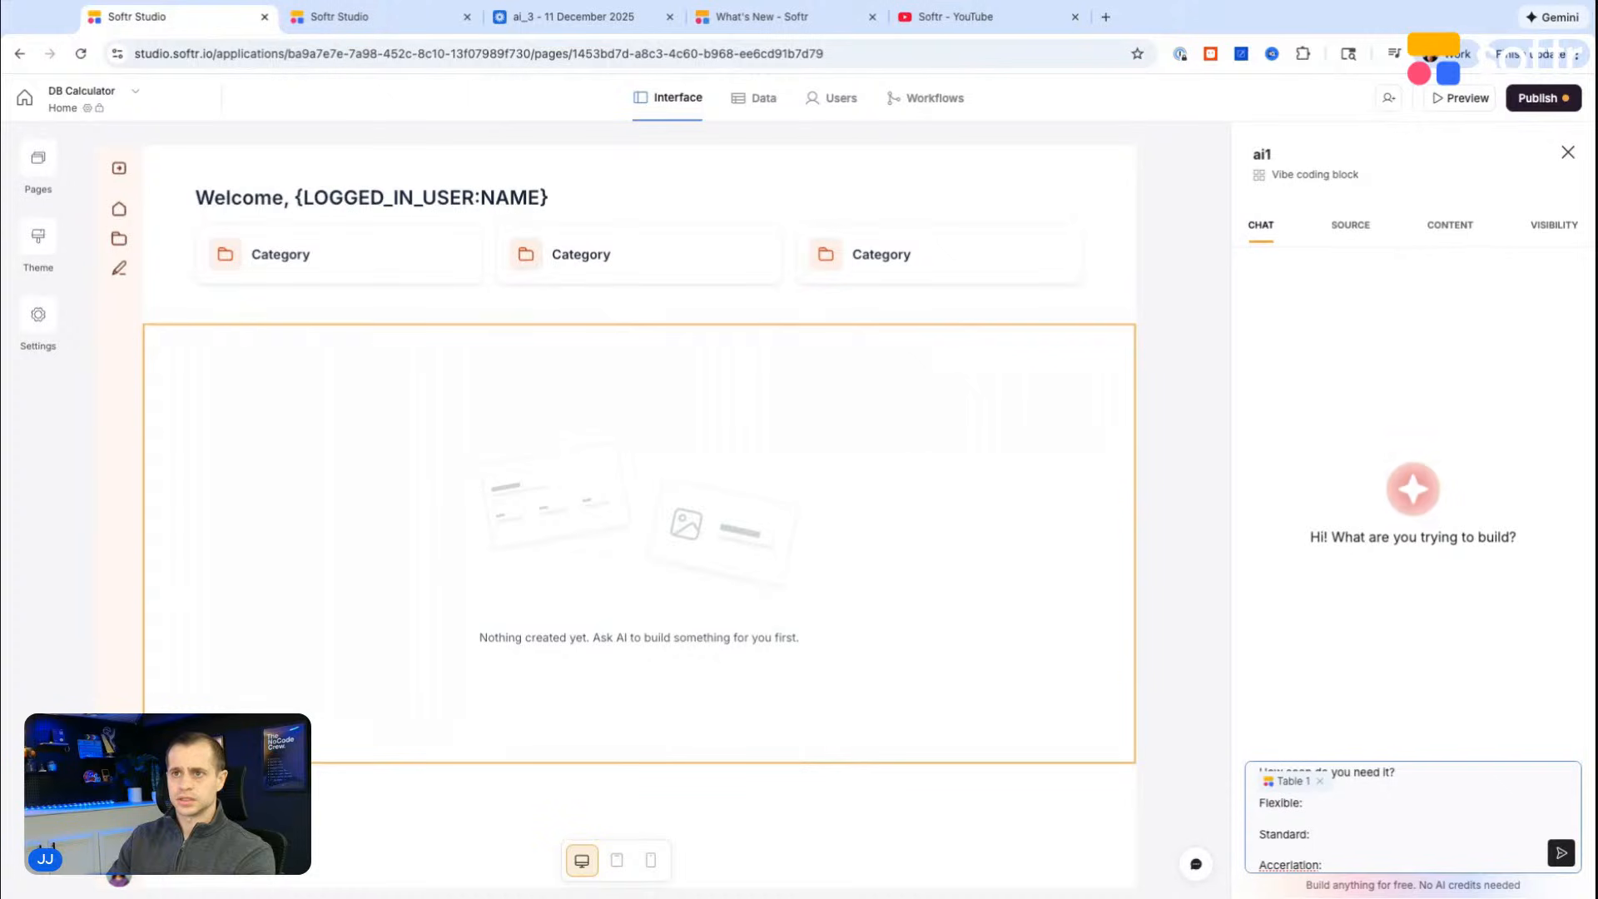
# Step: Enter "1x multiplier" after Flexible in the prompt and copy it to the Standard and Accerlation lines
pyautogui.click(1364, 797)
pyautogui.write('1x multiplier')
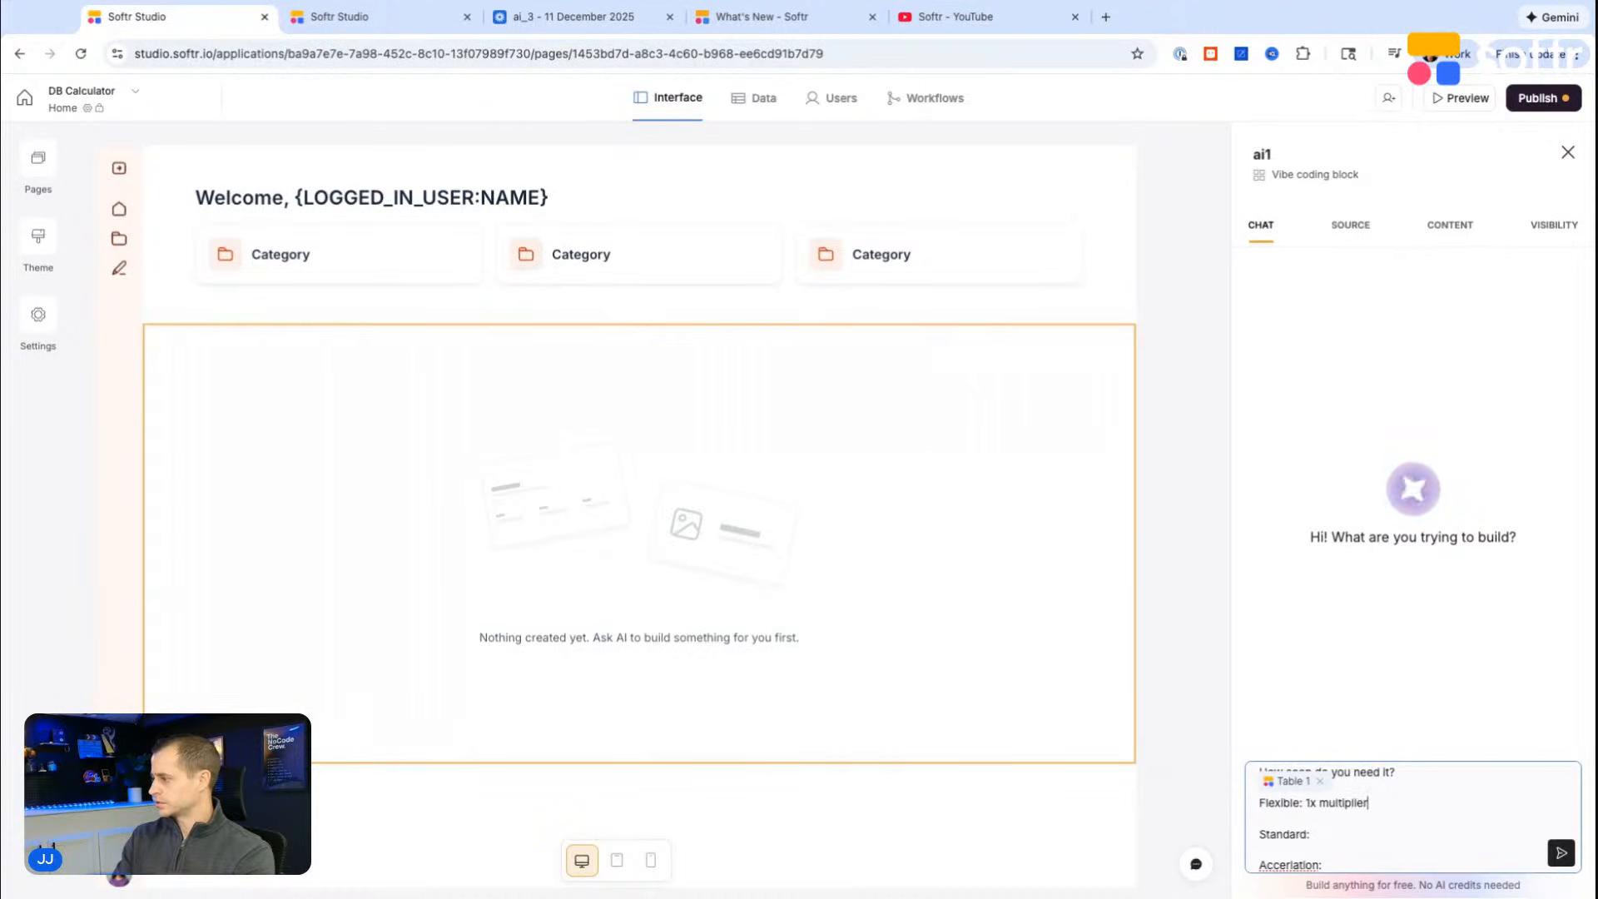
pyautogui.moveTo(1368, 803); pyautogui.dragTo(1307, 804)
pyautogui.hotkey('ctrl', 'c')
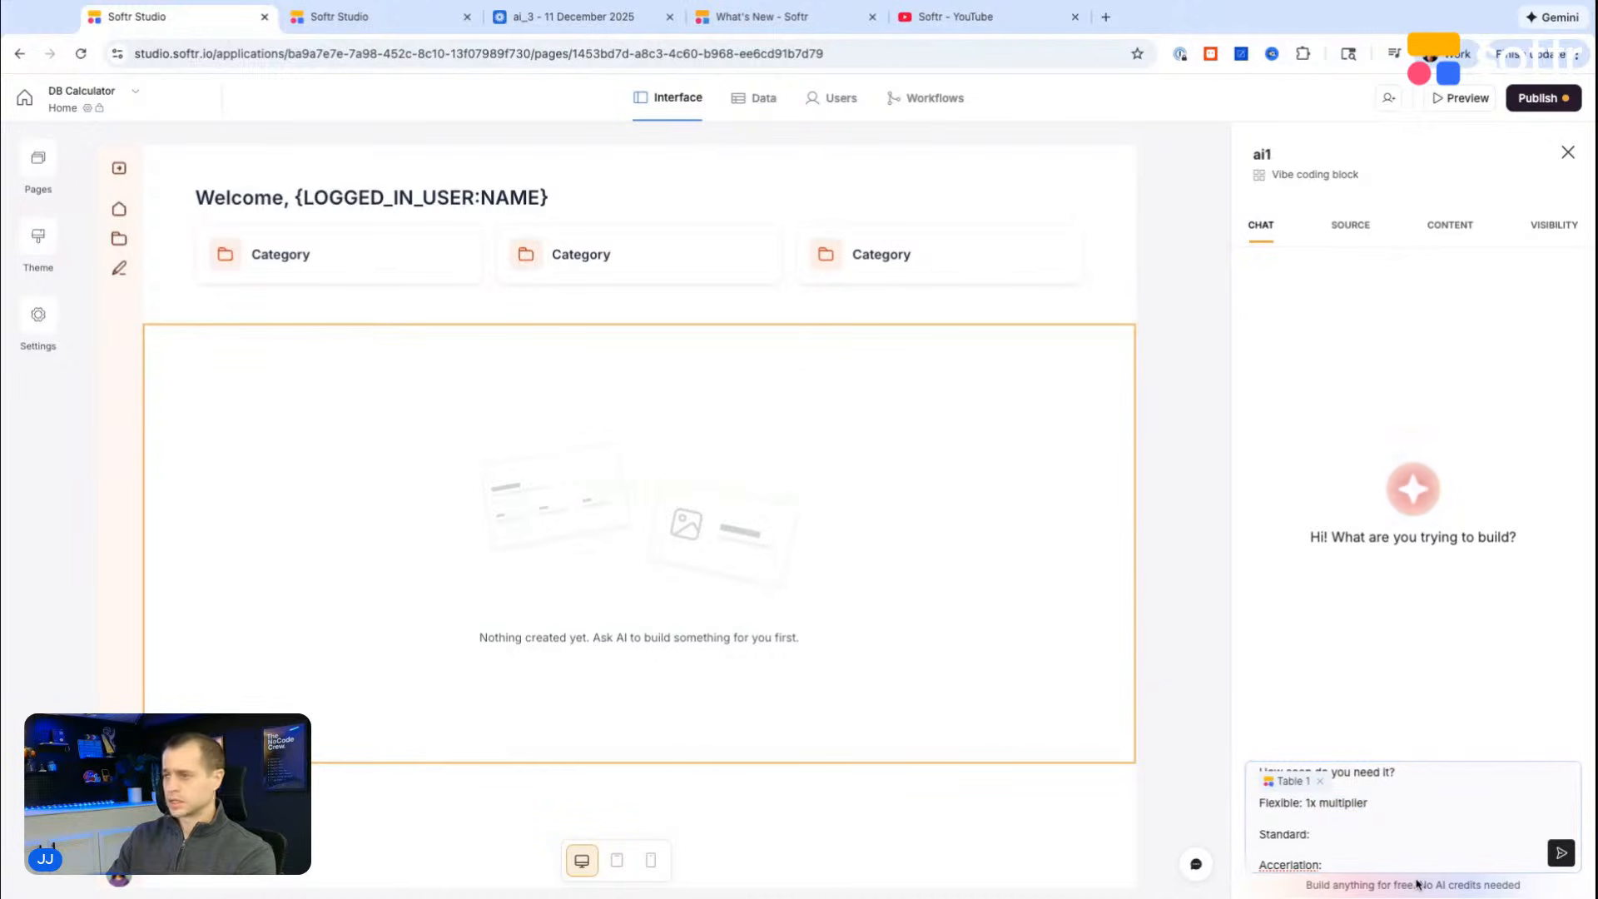
pyautogui.click(1389, 833)
pyautogui.hotkey('ctrl', 'v')
pyautogui.press('Down')
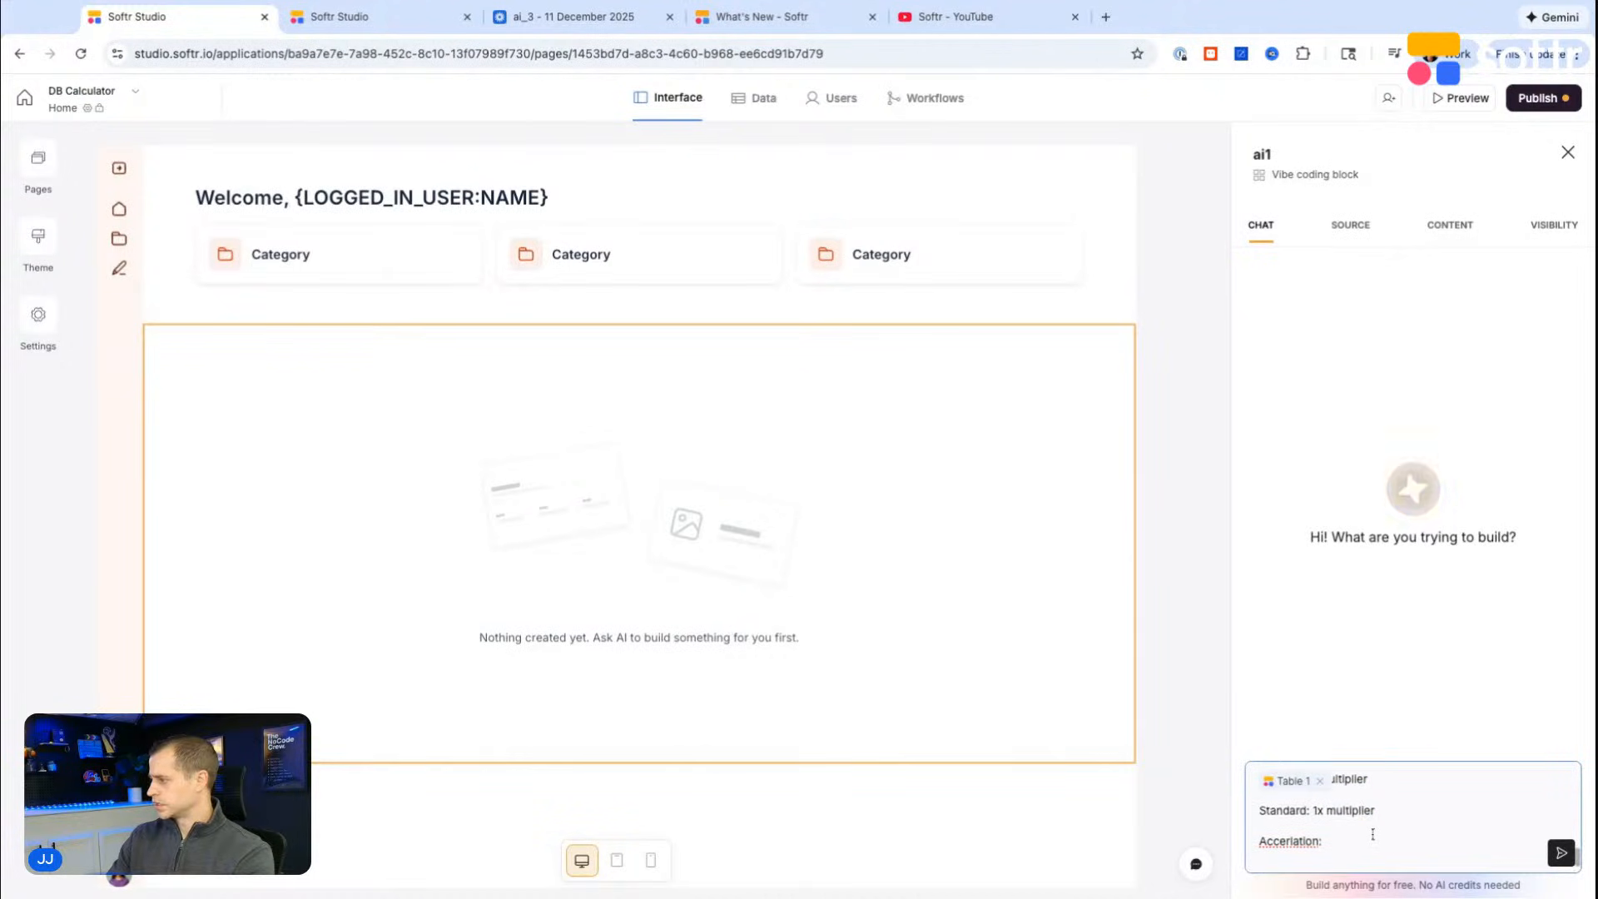
pyautogui.hotkey('ctrl', 'v')
# Step: Set the Standard multiplier to 1.25x and the Accerlation multiplier to 2x, and reword the latter's label as "Accerlated"
pyautogui.scroll(1, 1367, 841)
pyautogui.scroll(-1, 1366, 839)
pyautogui.scroll(1, 1315, 820)
pyautogui.scroll(-1, 1317, 821)
pyautogui.click(1318, 823)
pyautogui.write('.25')
pyautogui.scroll(-1, 1327, 828)
pyautogui.press('BackSpace')
pyautogui.write('2')
pyautogui.doubleClick(1294, 835)
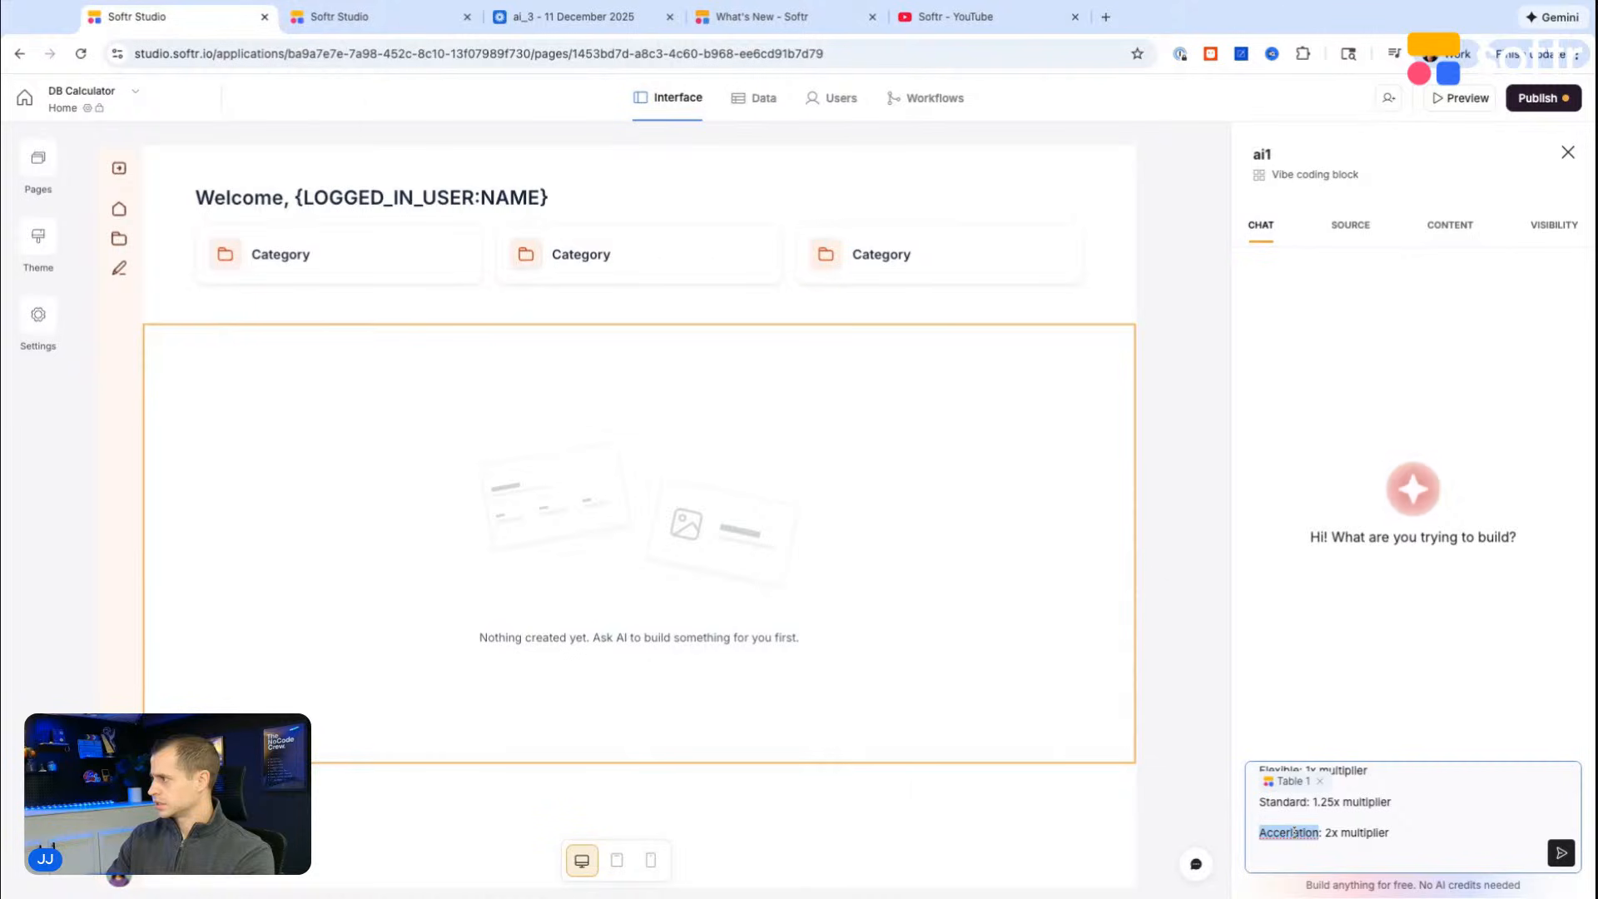
pyautogui.write('Accerlated')
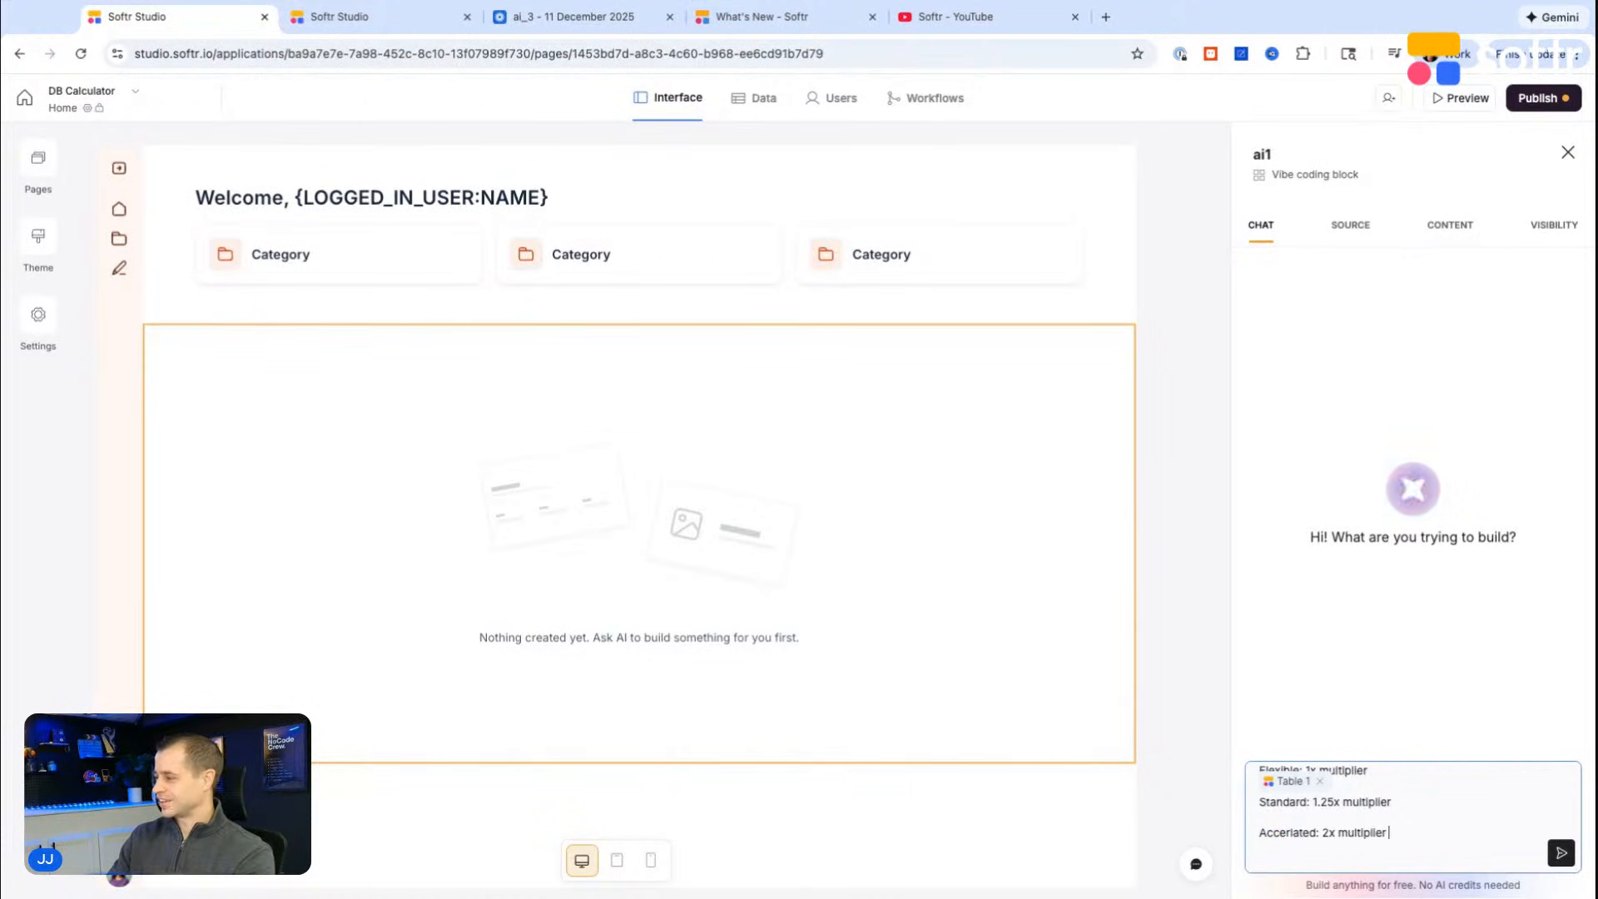
# Step: Add a "--" separator and the heading "Level of support:" to the prompt, followed by a blank line
pyautogui.press('Return')
pyautogui.write('--')
pyautogui.press('Return')
pyautogui.write('Level of support:')
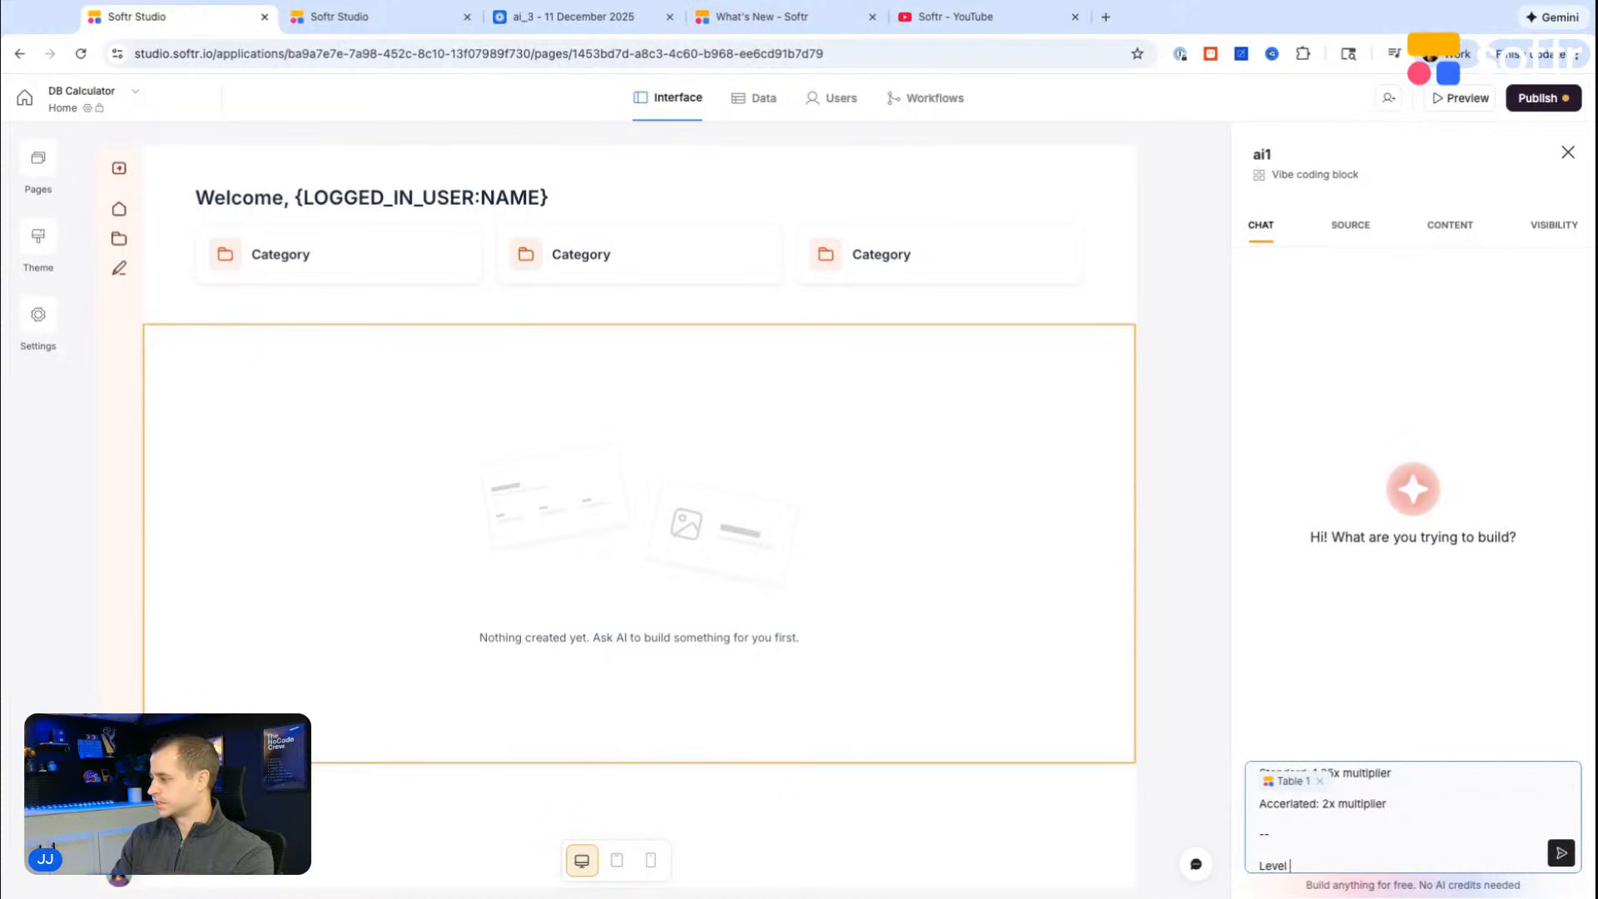
pyautogui.press('Return')
pyautogui.hotkey('shift', 'Return')
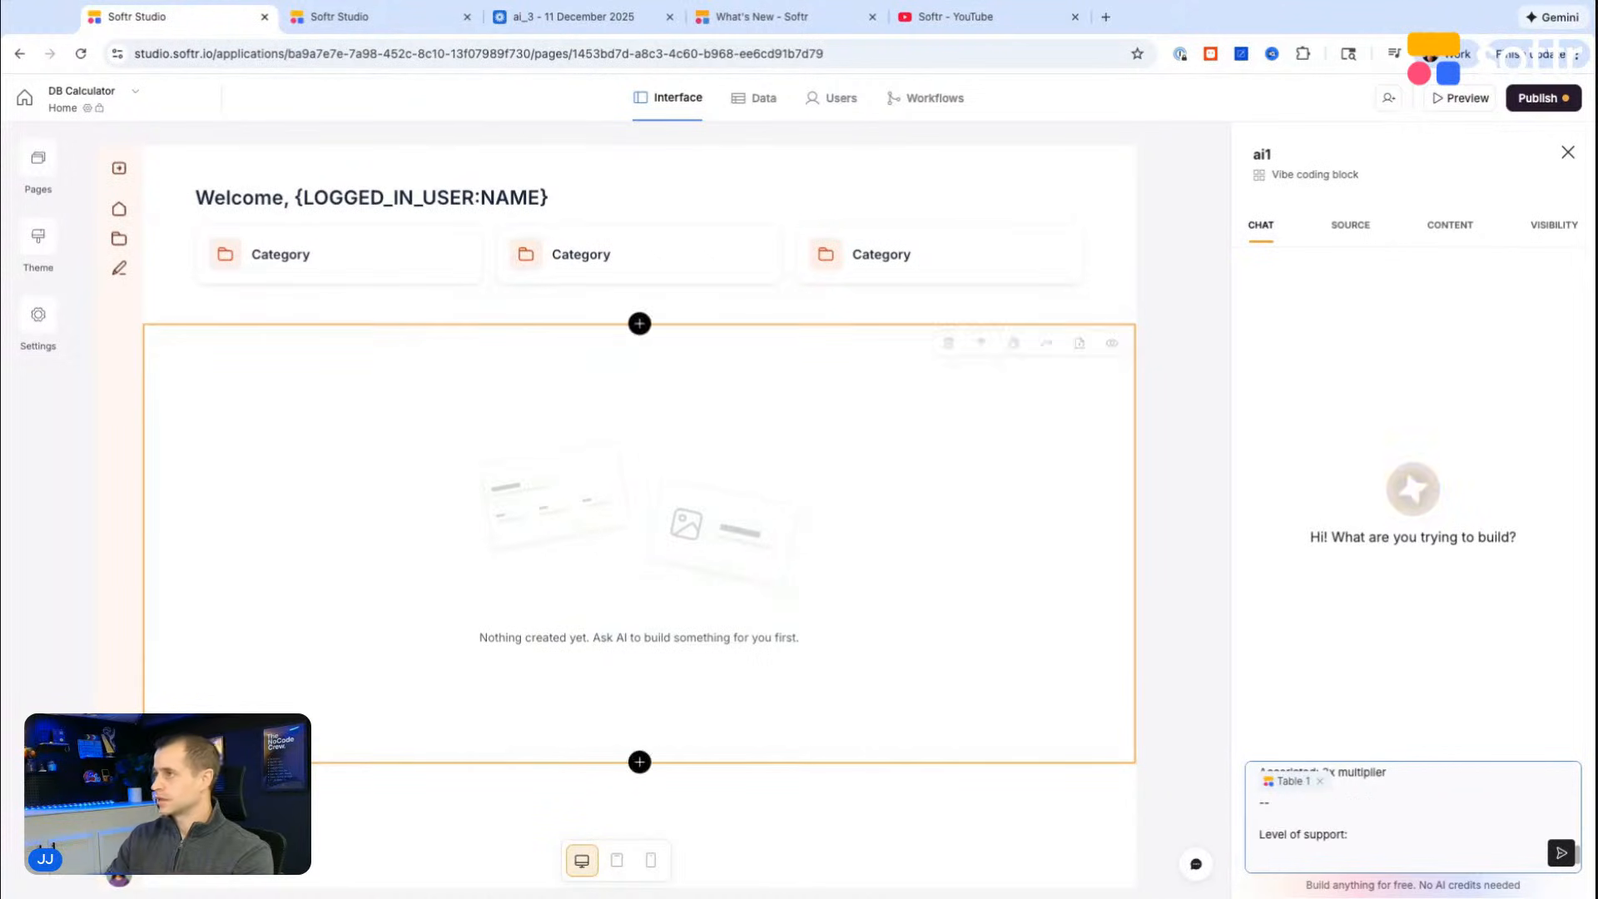
# Step: In the DB Calculator table, delete the "Feature expansion" option from the "What level of continued support?" field and save the field update
pyautogui.click(366, 17)
pyautogui.click(1207, 232)
pyautogui.click(1207, 233)
pyautogui.click(1297, 233)
pyautogui.click(1150, 271)
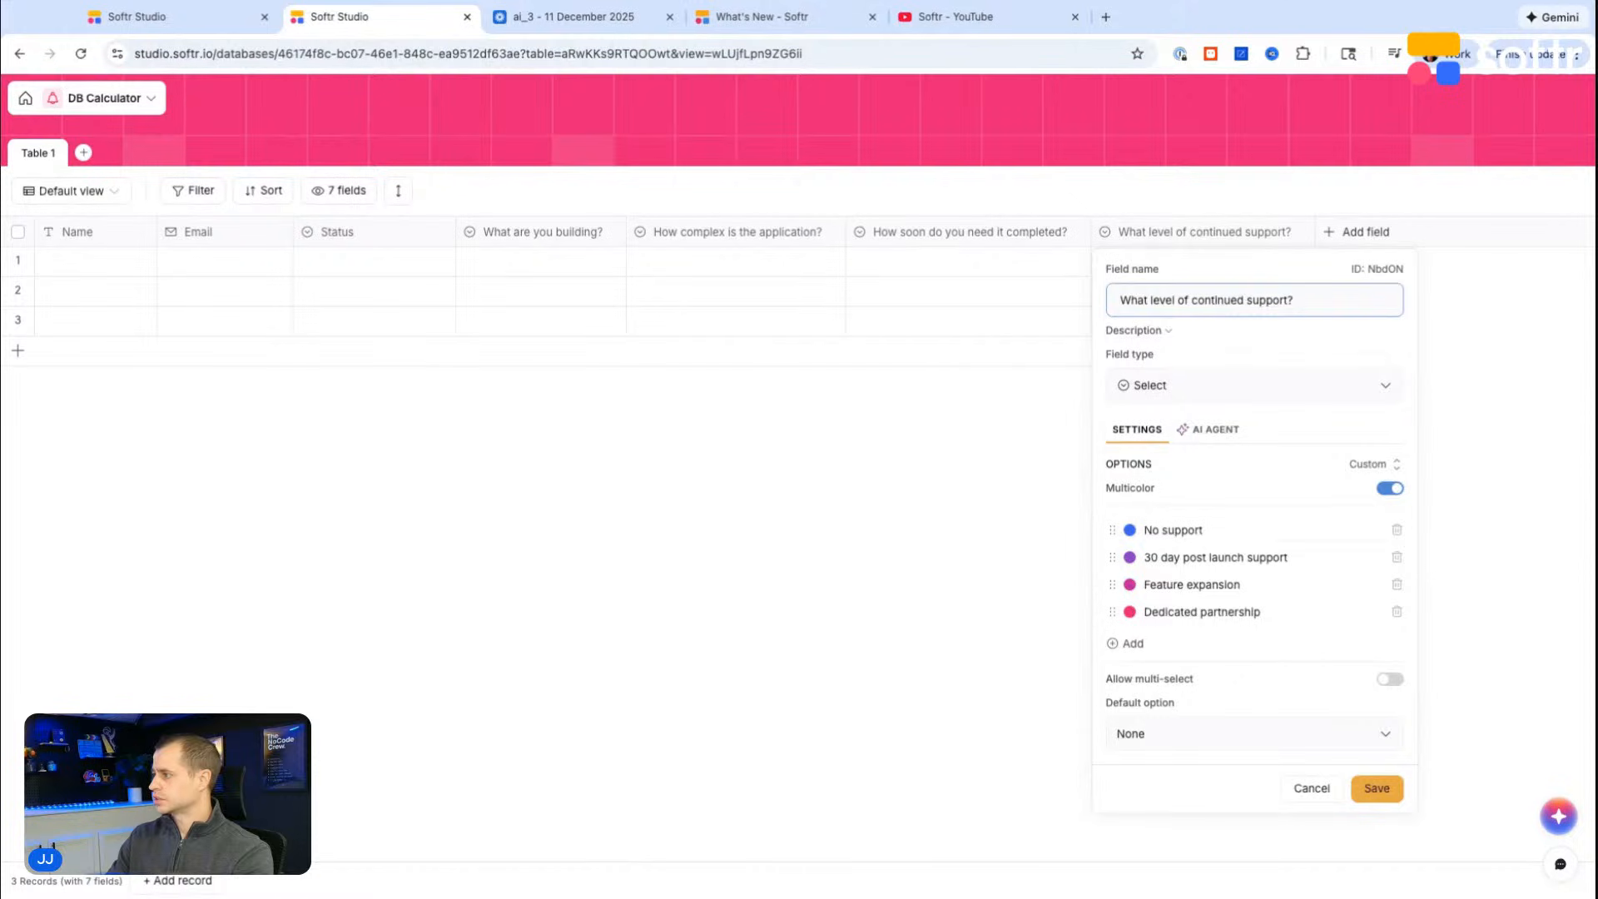
pyautogui.click(1397, 584)
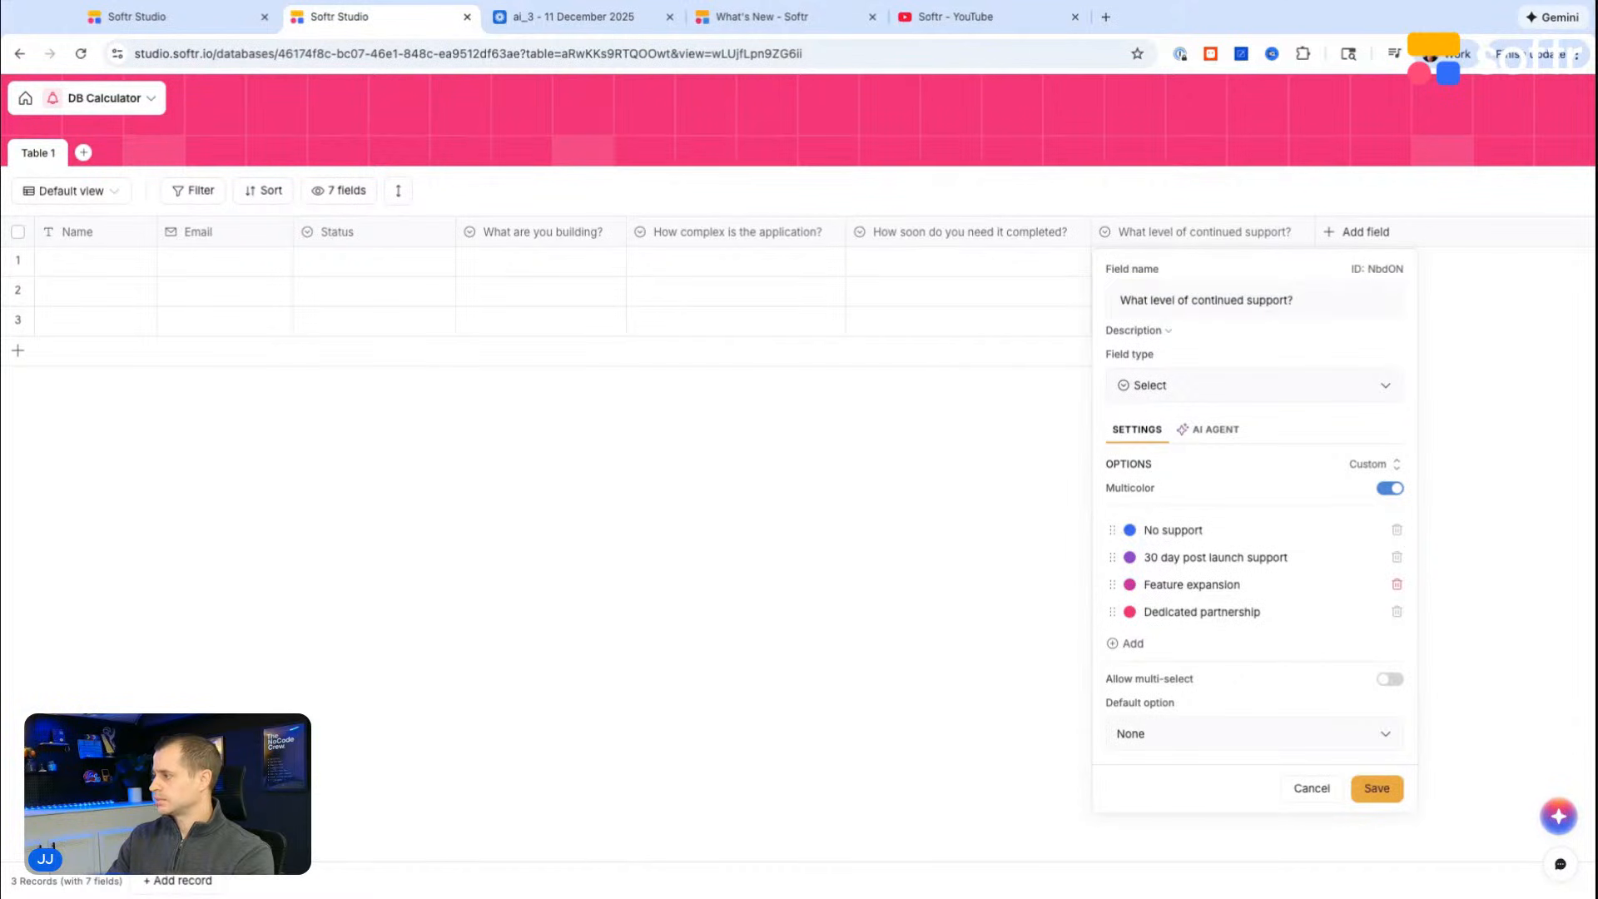
pyautogui.click(1377, 762)
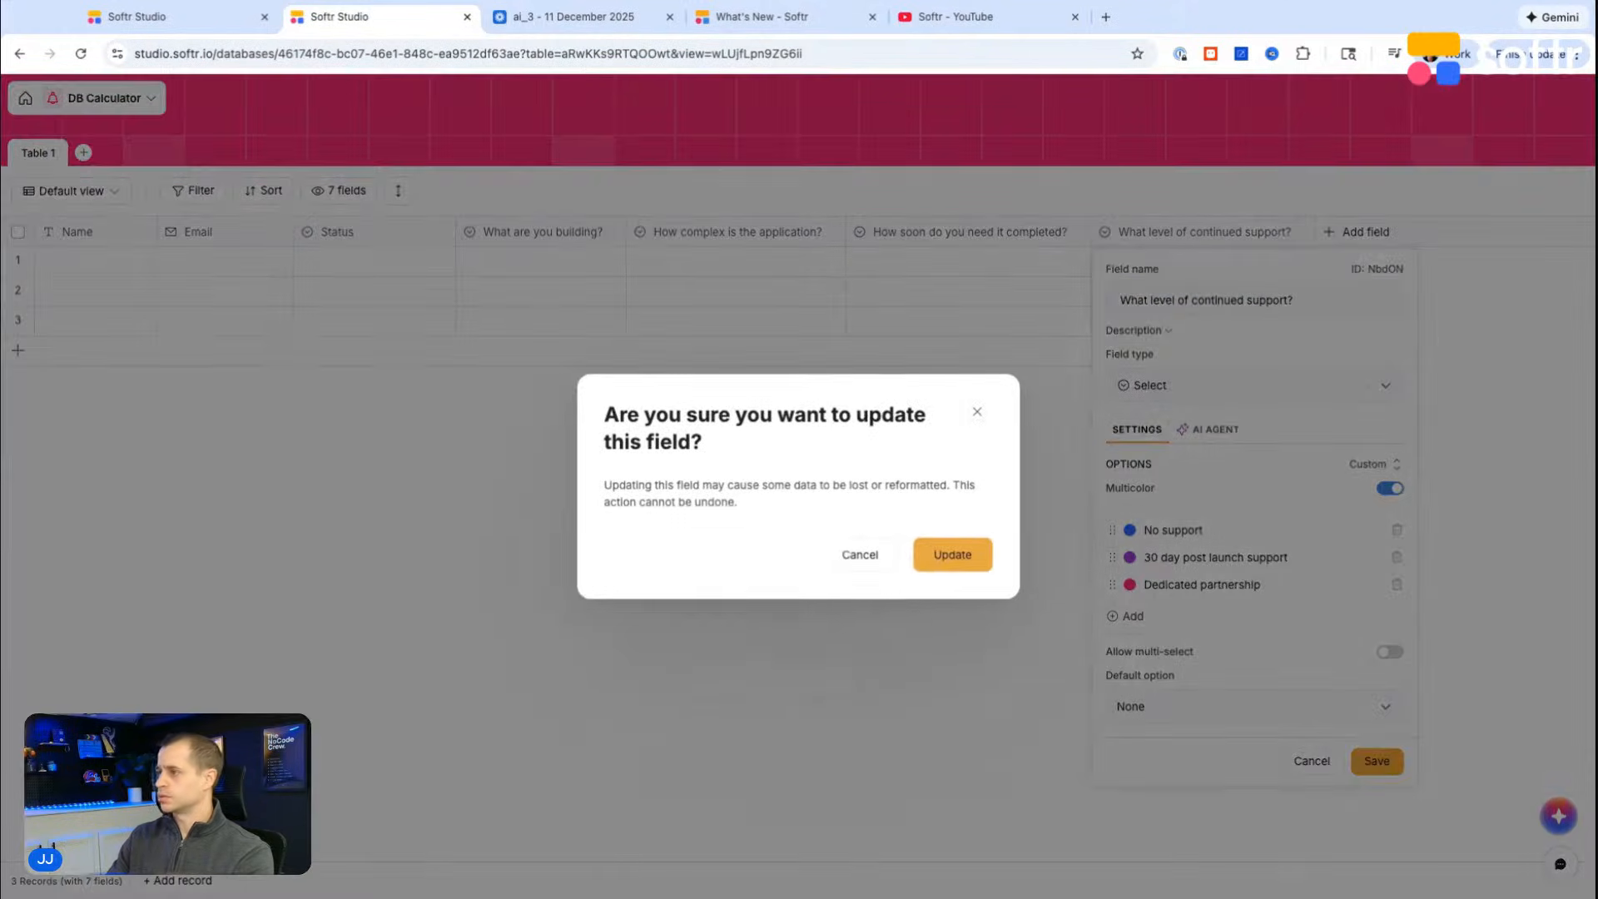
pyautogui.click(953, 555)
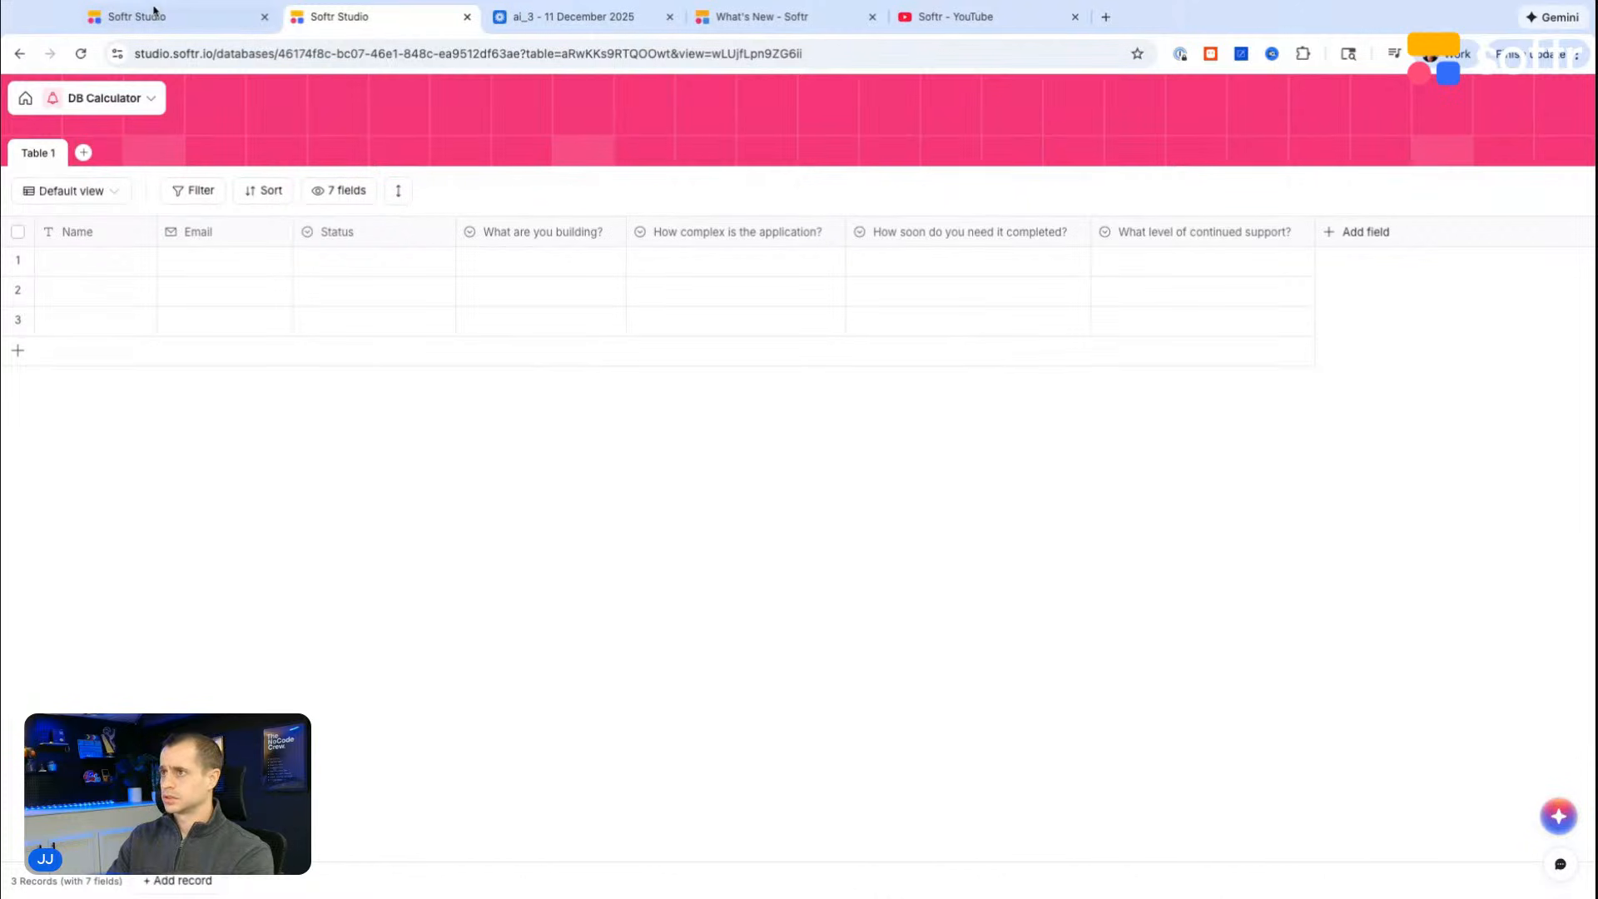
# Step: Back in the vibe coding prompt, add "No support - no additional price" under the "Level of support:" heading, followed by a blank line
pyautogui.click(158, 15)
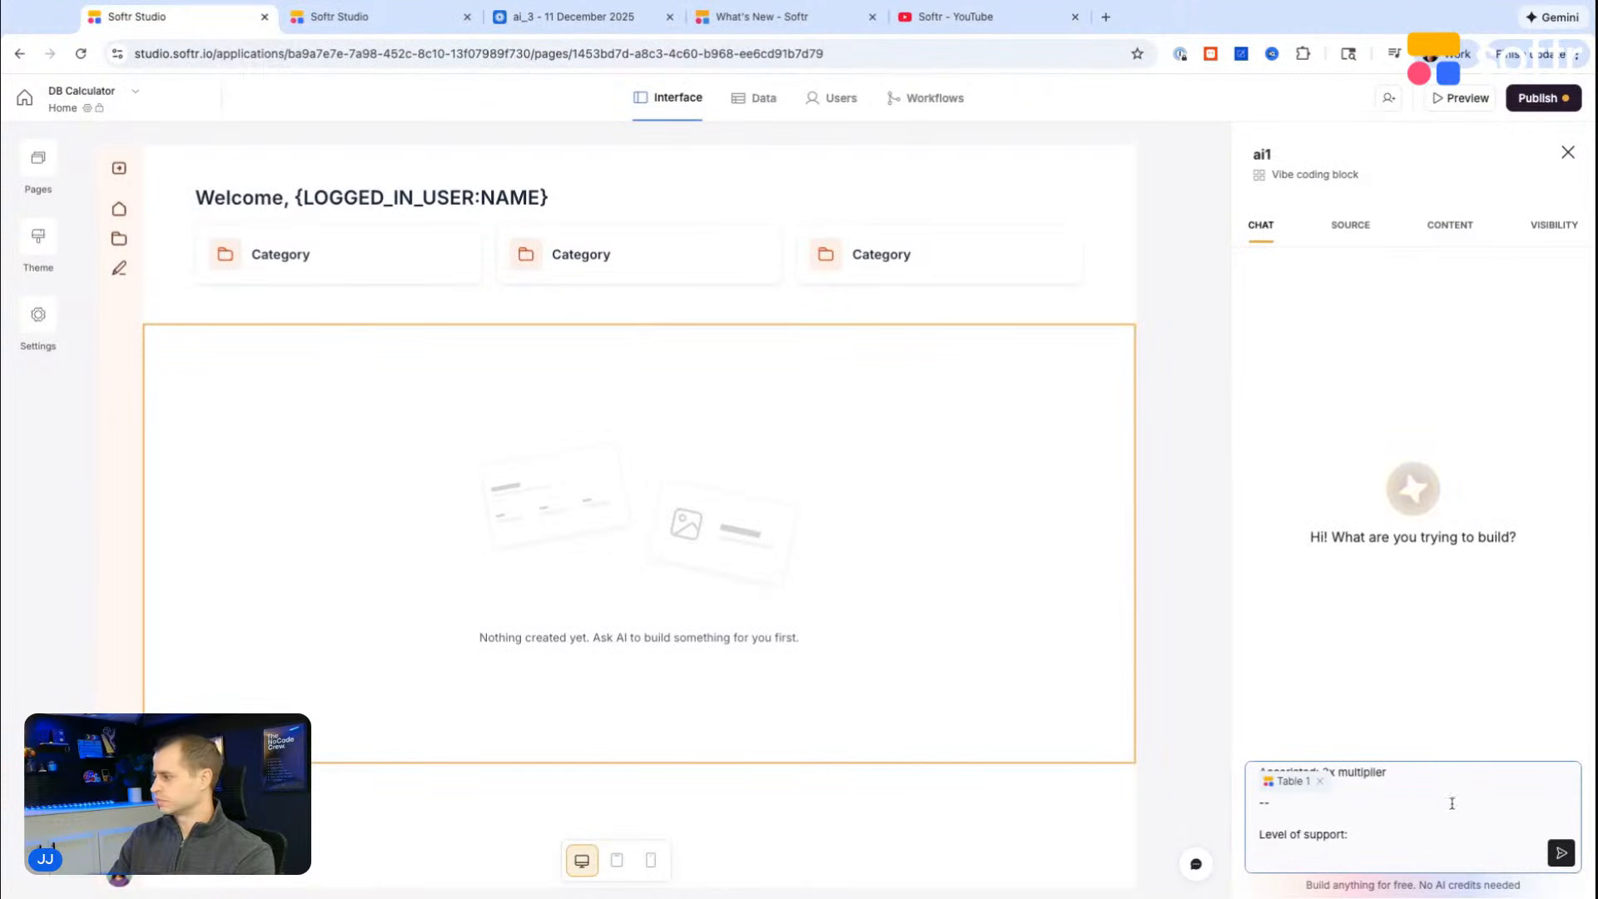
pyautogui.click(1390, 866)
pyautogui.write('No support')
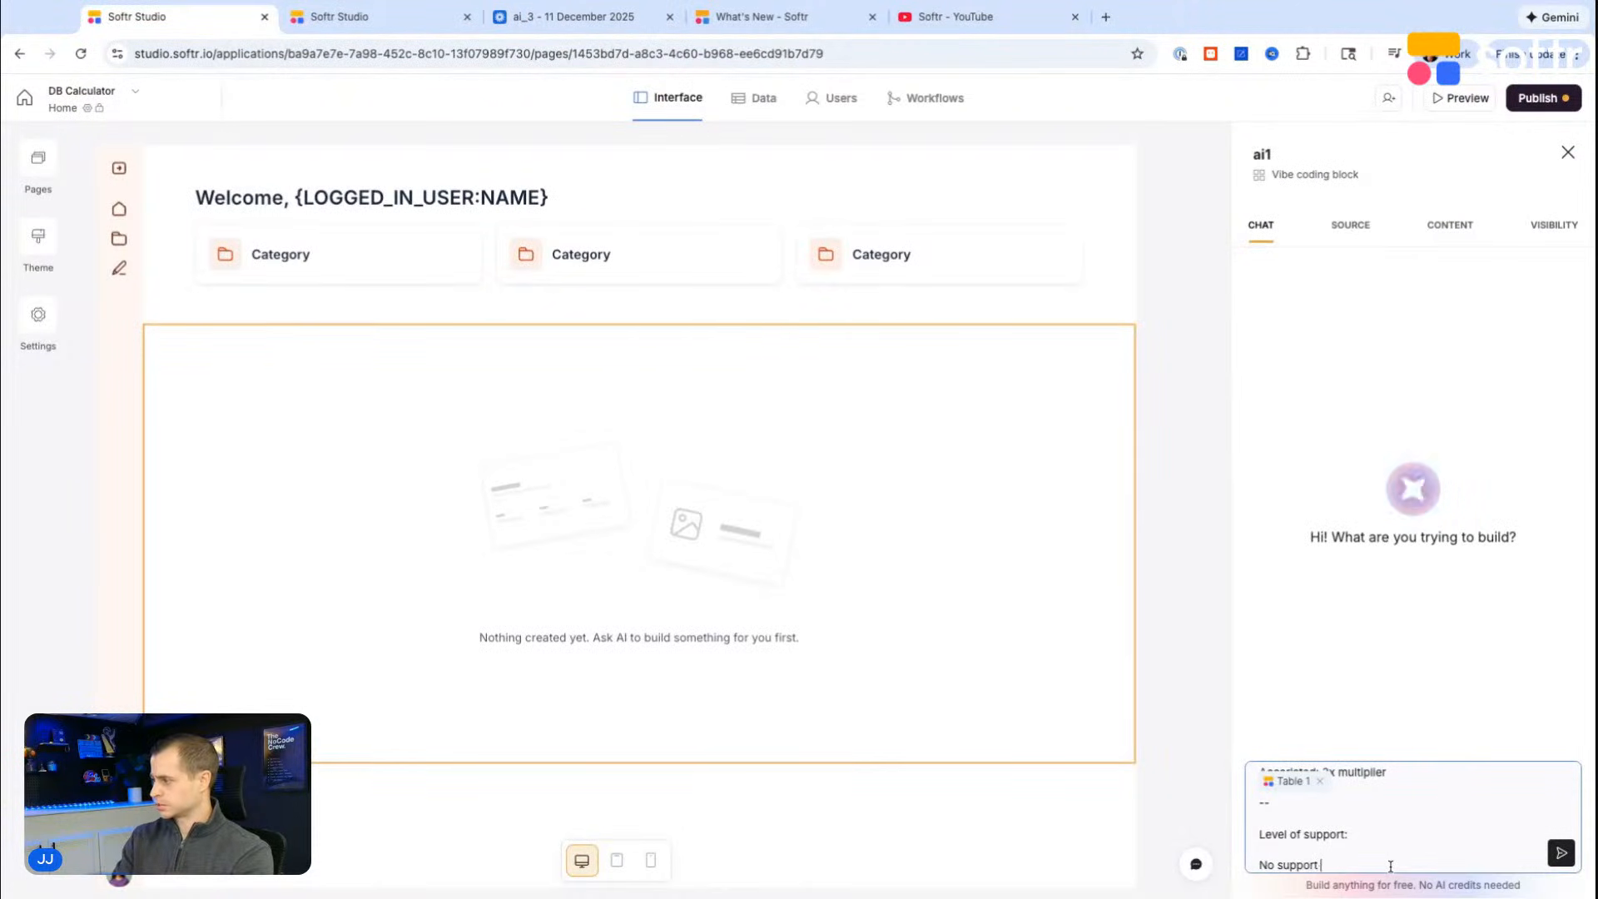
pyautogui.write(' - no additional price')
pyautogui.hotkey('shift', 'Return')
pyautogui.hotkey('shift', 'Return')
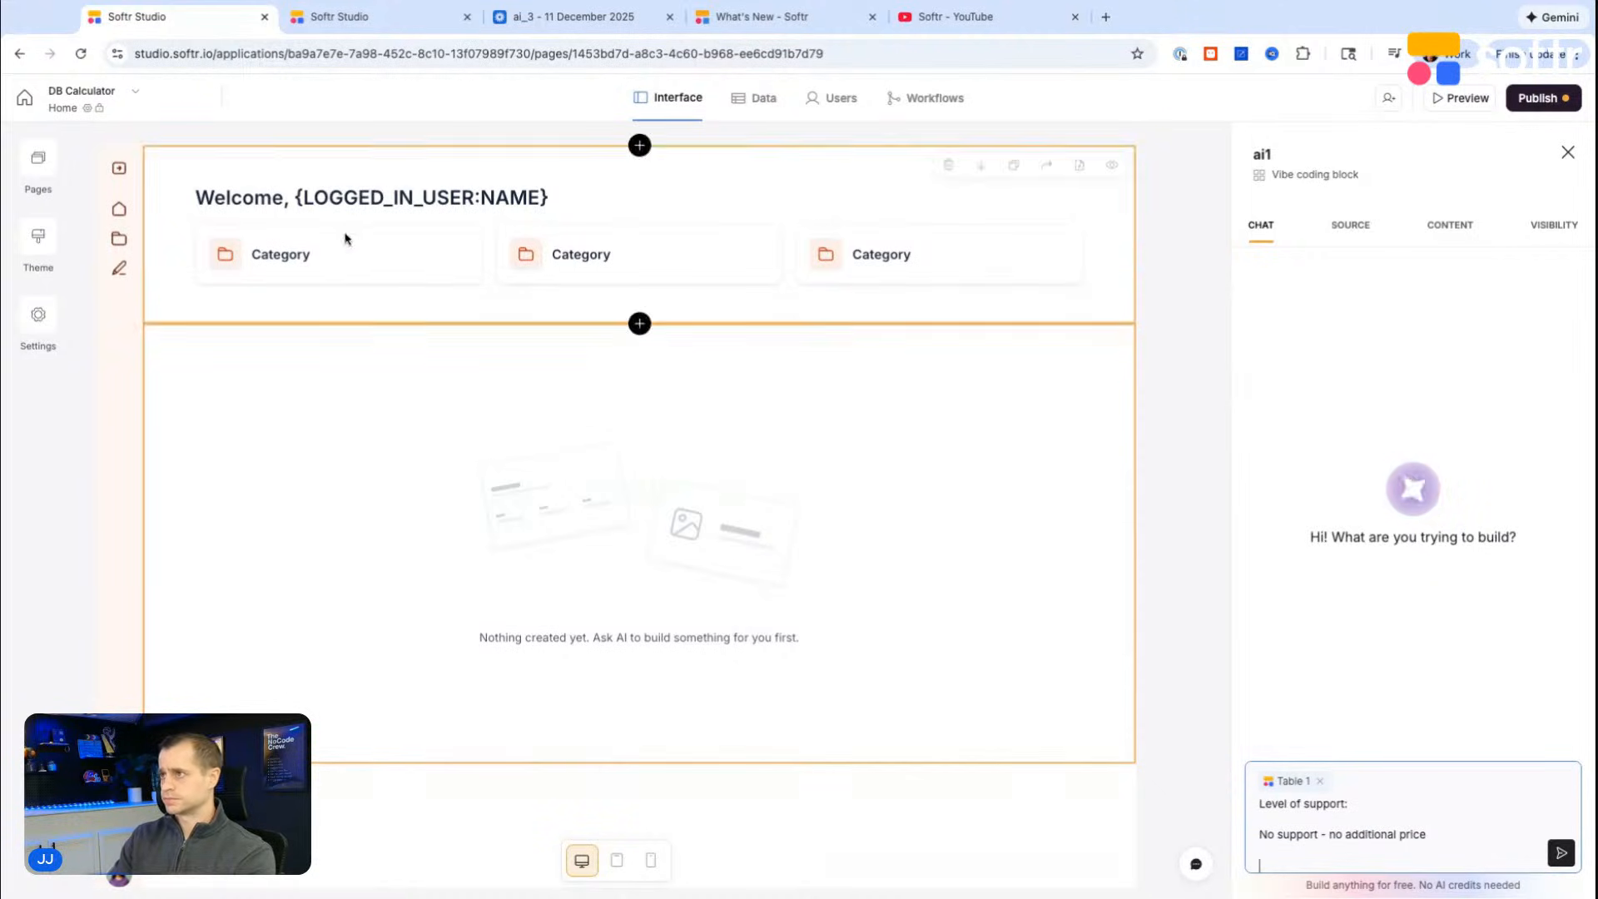
# Step: Copy the "30 day post launch support" option name from the table's support field into the prompt and complete it with "= + 10% of build"
pyautogui.click(337, 23)
pyautogui.click(1294, 235)
pyautogui.click(1241, 267)
pyautogui.click(1206, 557)
pyautogui.hotkey('ctrl', 'a')
pyautogui.hotkey('ctrl', 'c')
pyautogui.click(133, 18)
pyautogui.hotkey('ctrl', 'v')
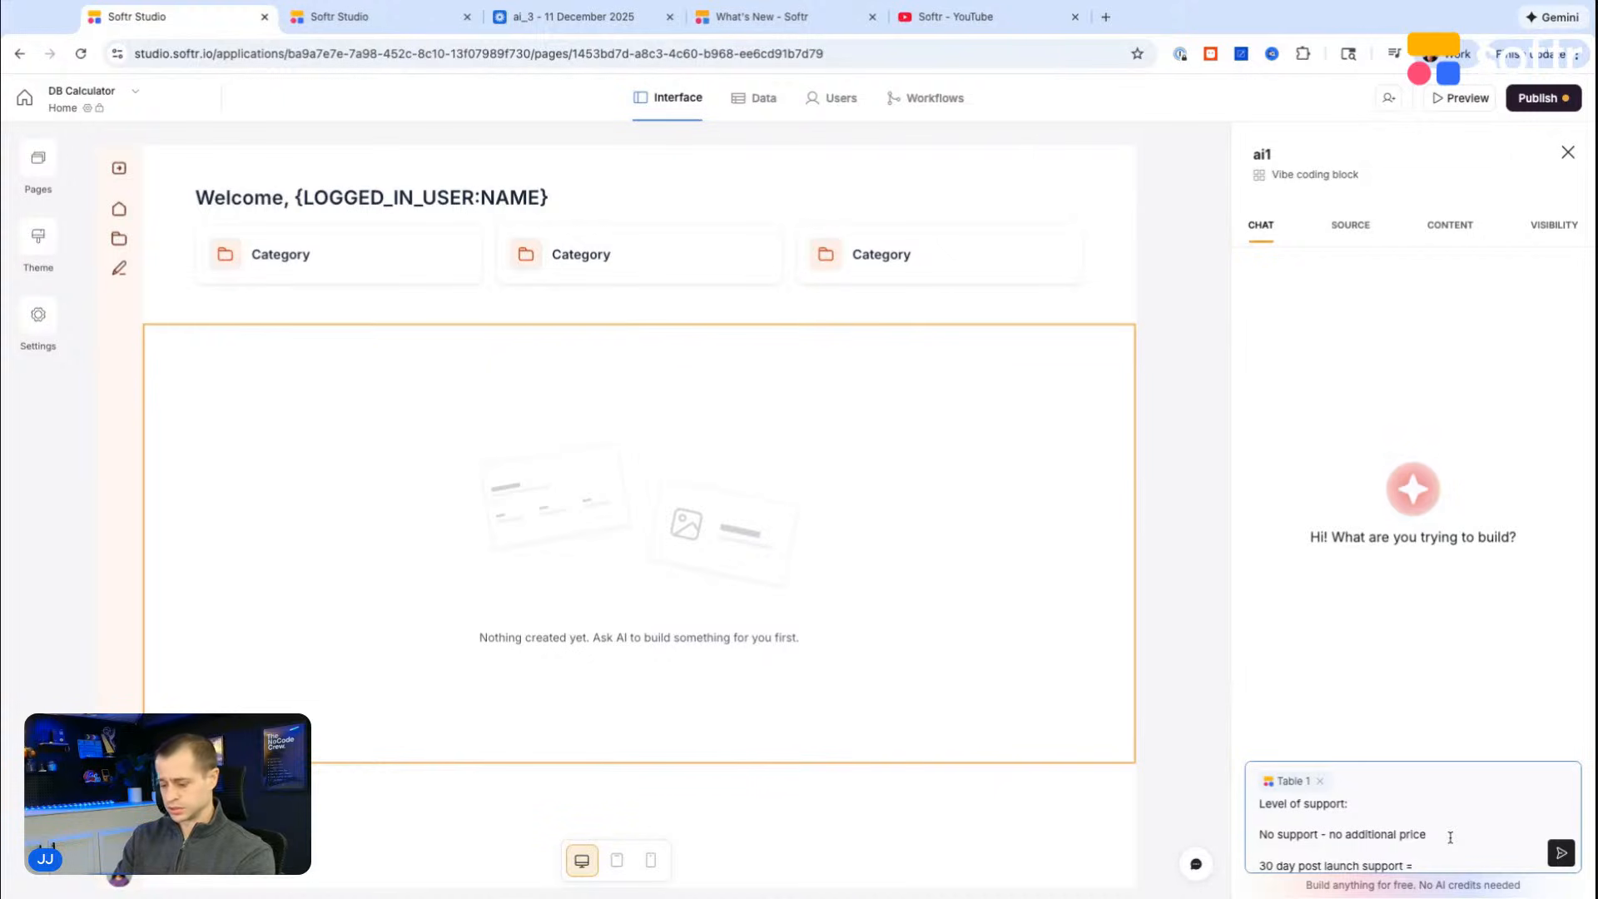
pyautogui.write('= + 10% of build')
pyautogui.hotkey('shift', 'Return')
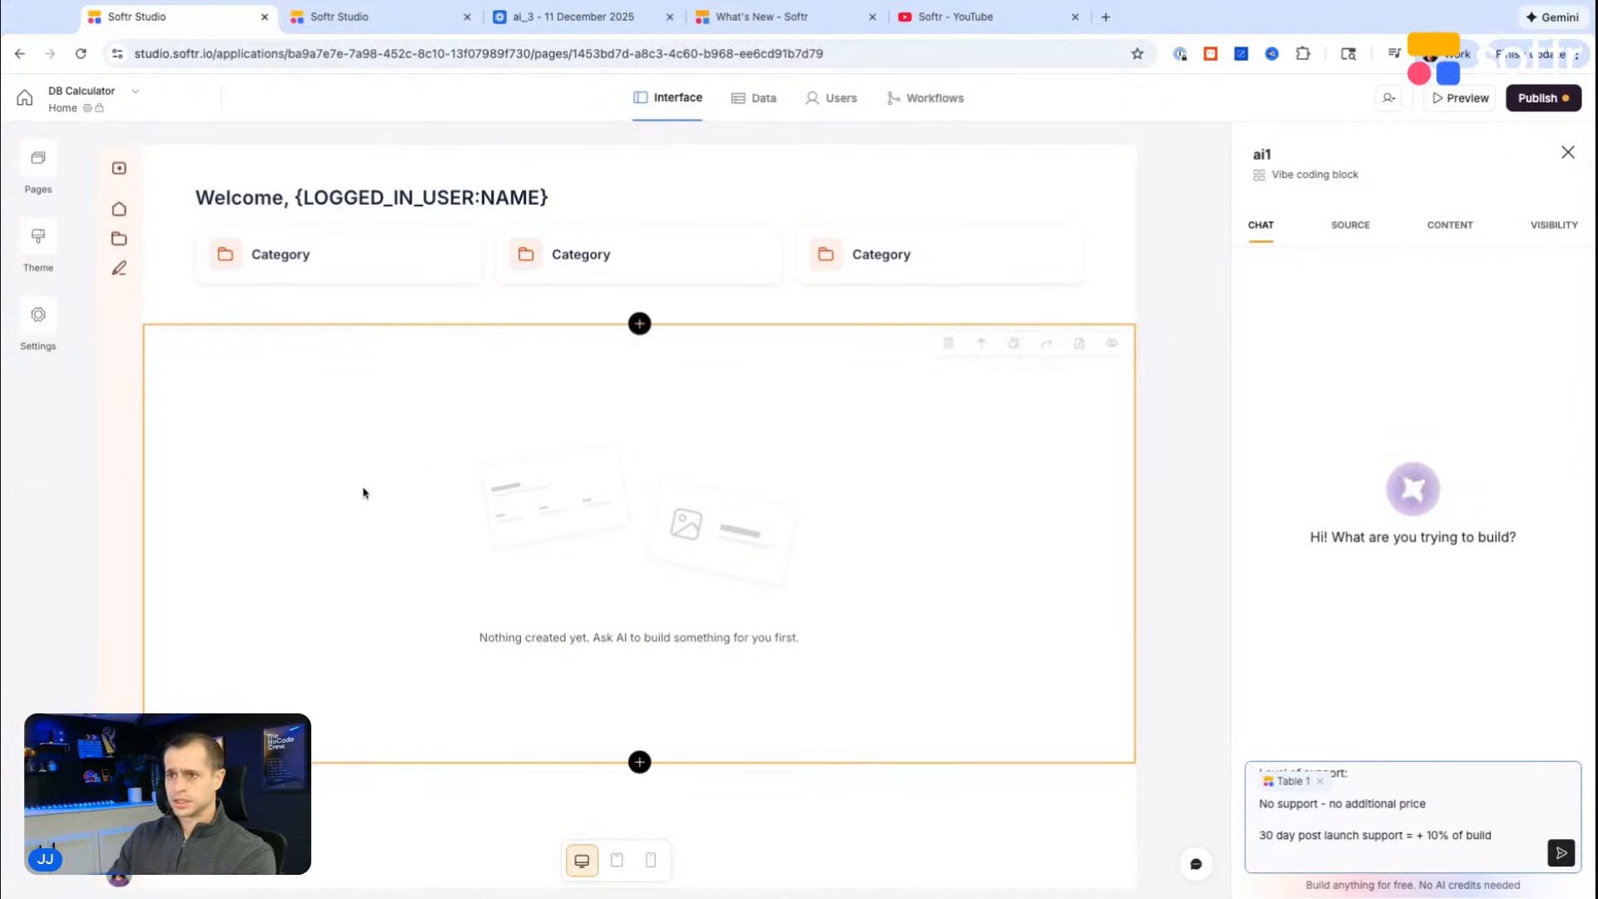
# Step: Add the line "Dedicate partner = $5,000 per month" to the support levels in the prompt
pyautogui.write('Dedicate partner =')
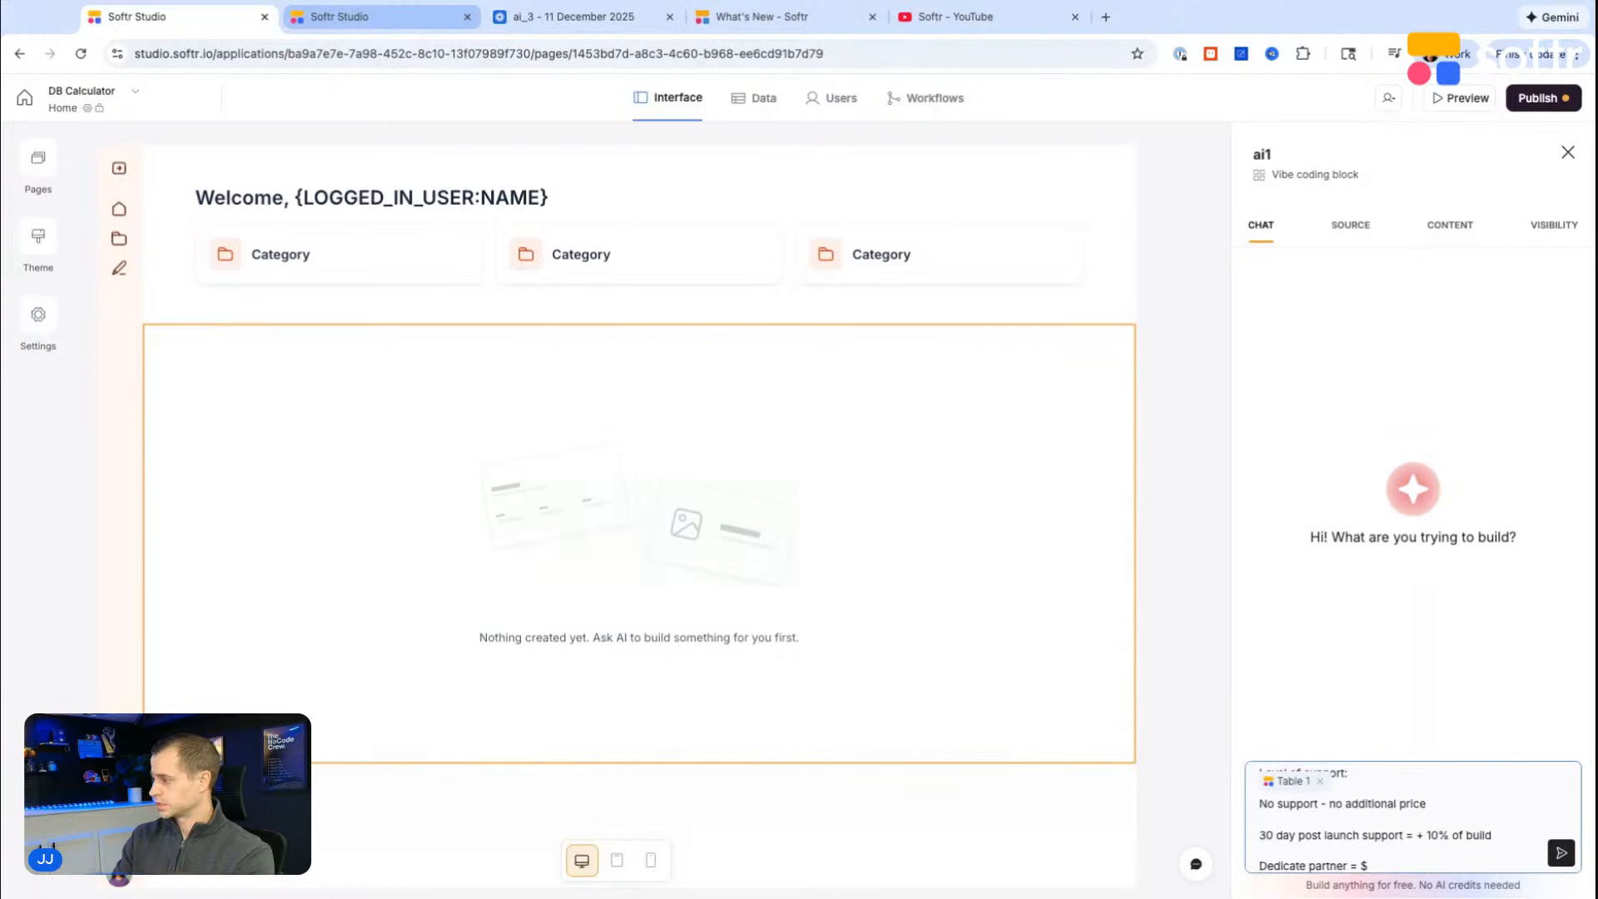
pyautogui.write('$5,000 per month')
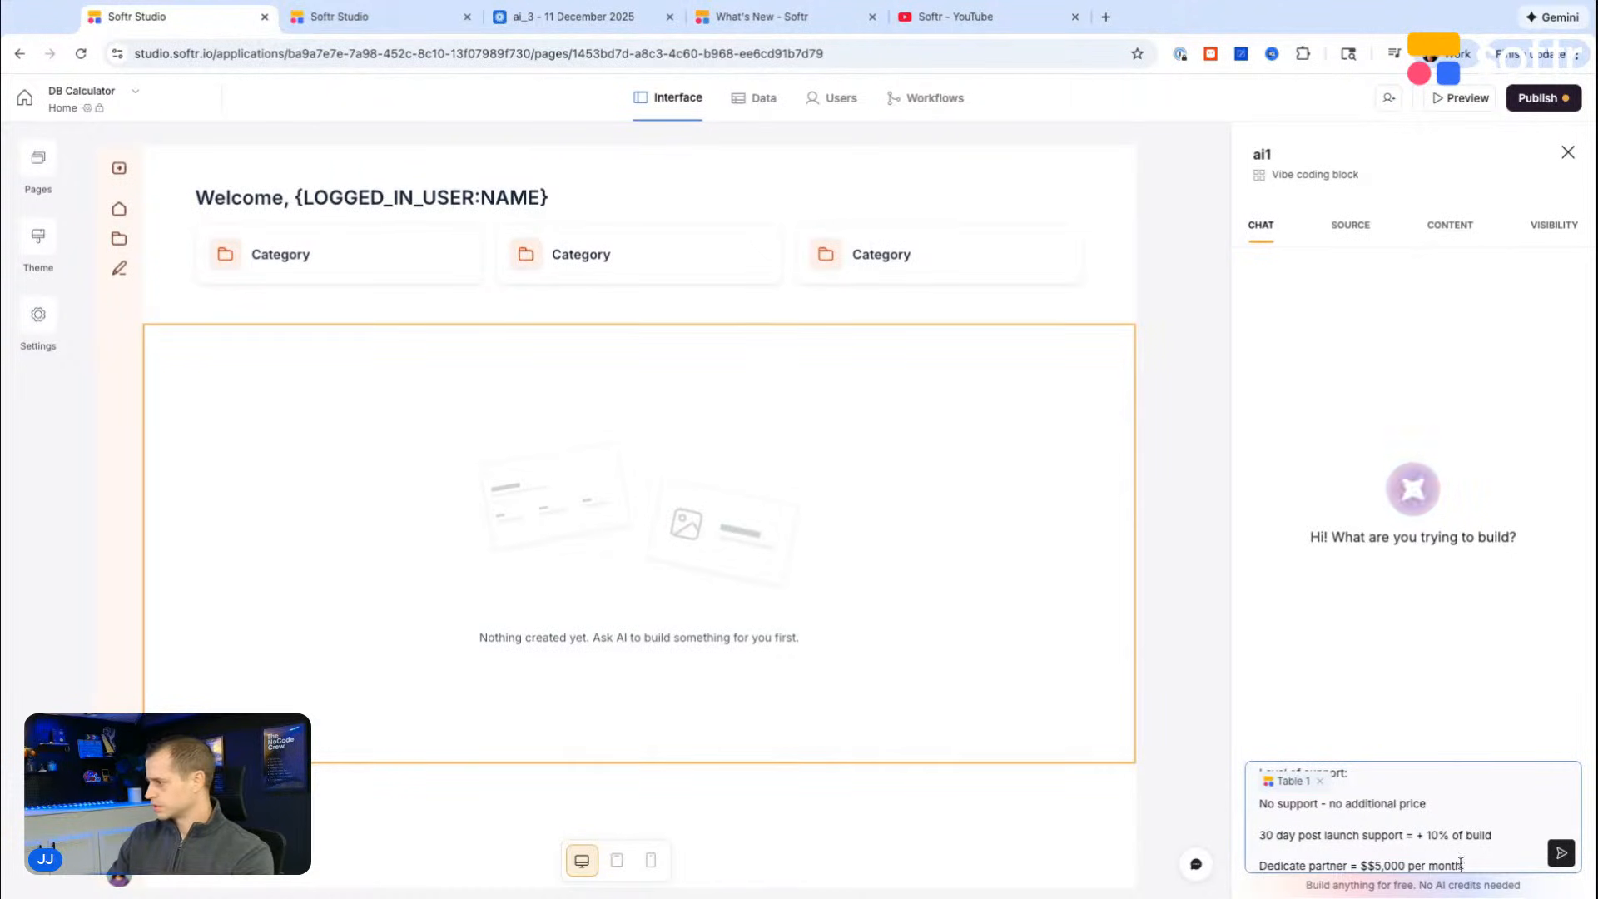
pyautogui.click(1374, 866)
pyautogui.press('BackSpace')
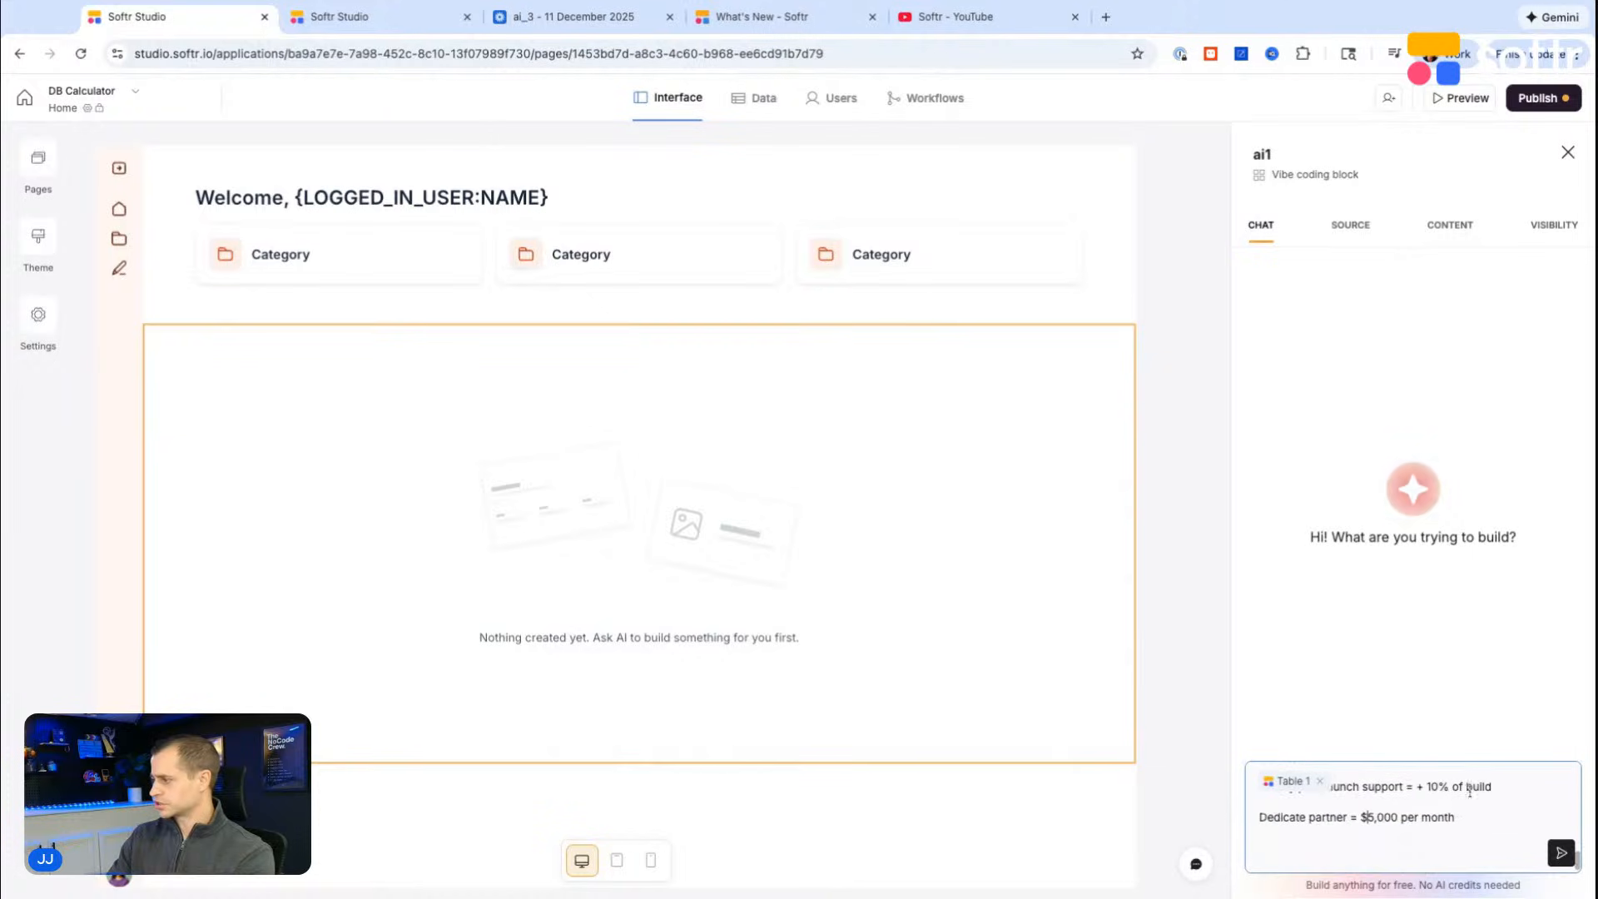
# Step: Review the end of the prompt and submit it to generate the pricing calculator block
pyautogui.scroll(-1, 1458, 822)
pyautogui.scroll(1, 1458, 822)
pyautogui.scroll(-1, 1458, 823)
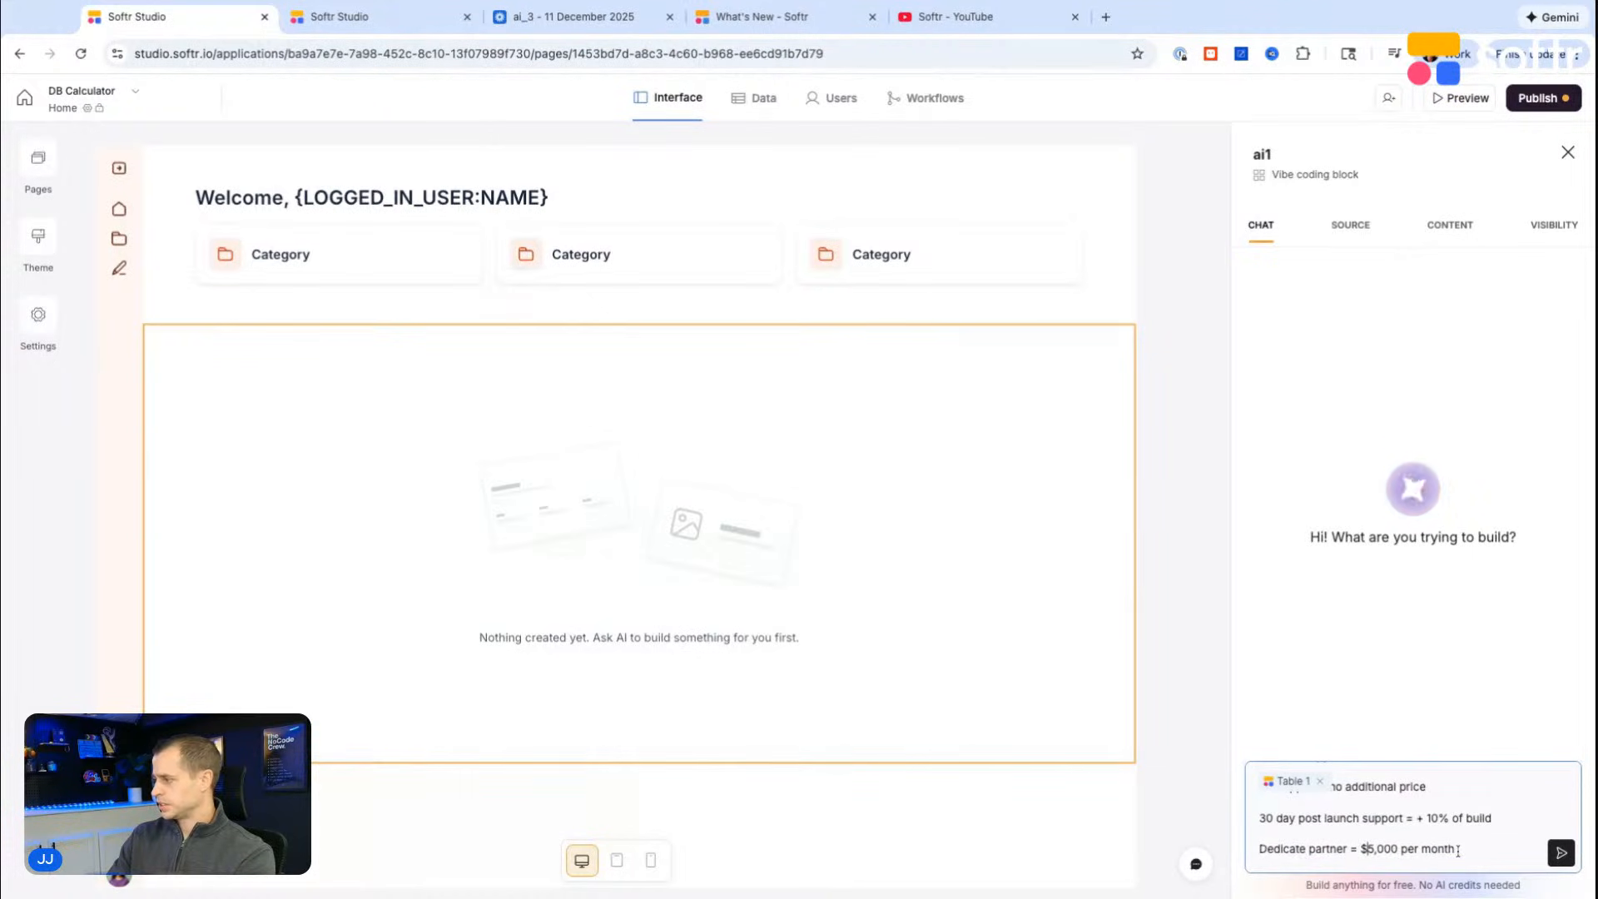
pyautogui.hotkey('shift', 'Return')
pyautogui.scroll(1, 1461, 851)
pyautogui.scroll(-1, 1472, 856)
pyautogui.scroll(-1, 1443, 822)
pyautogui.scroll(1, 1441, 821)
pyautogui.scroll(-1, 1439, 819)
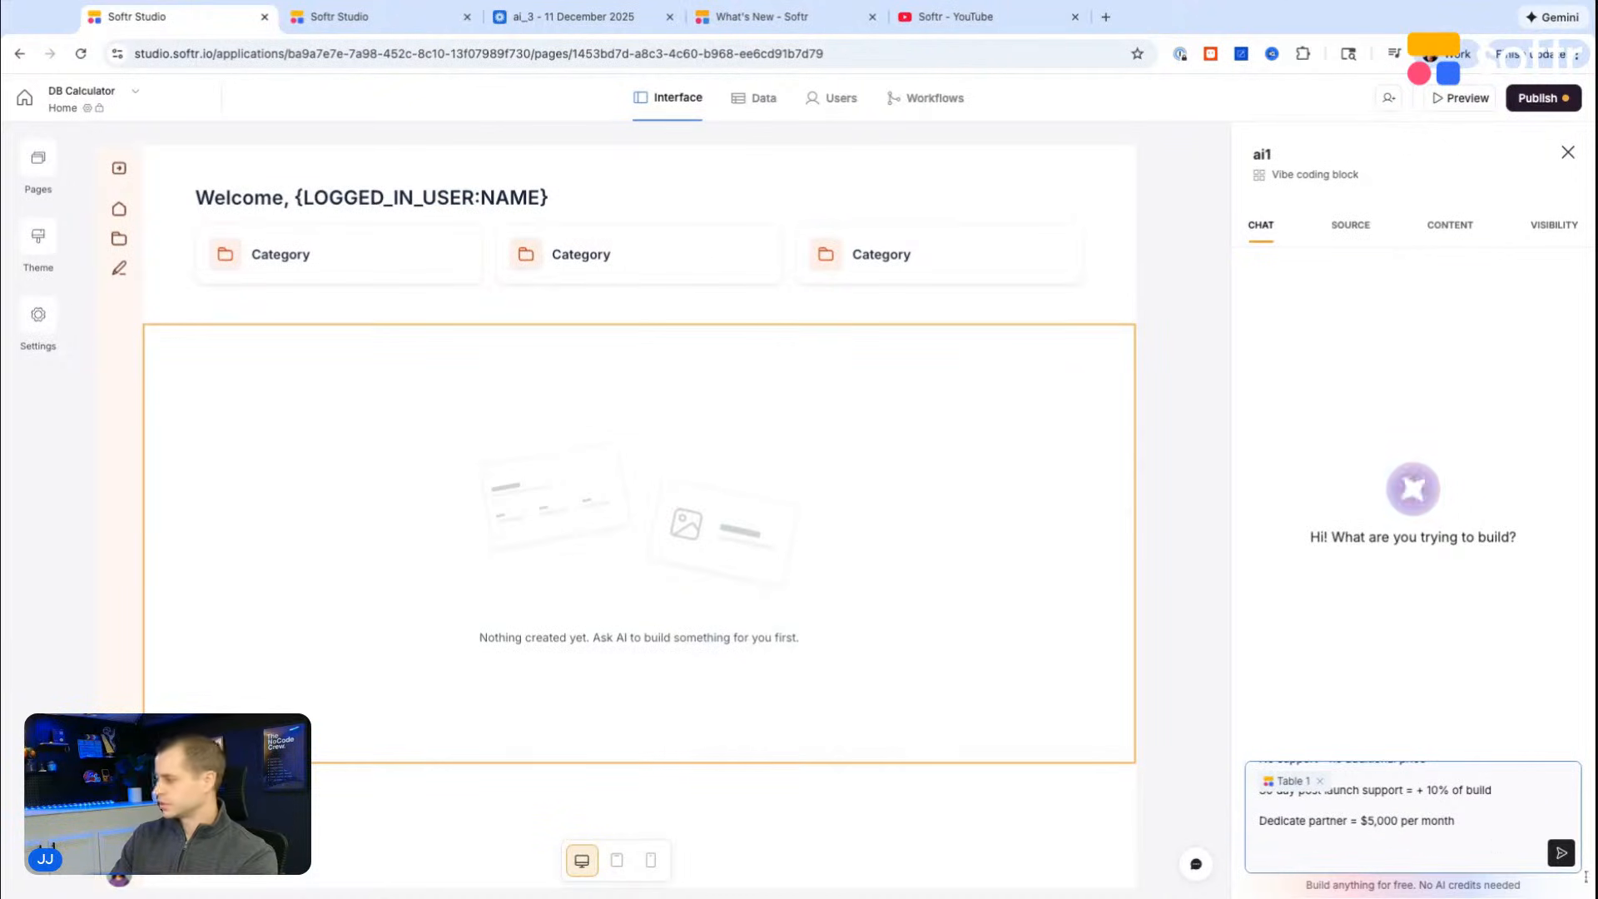
pyautogui.click(1563, 853)
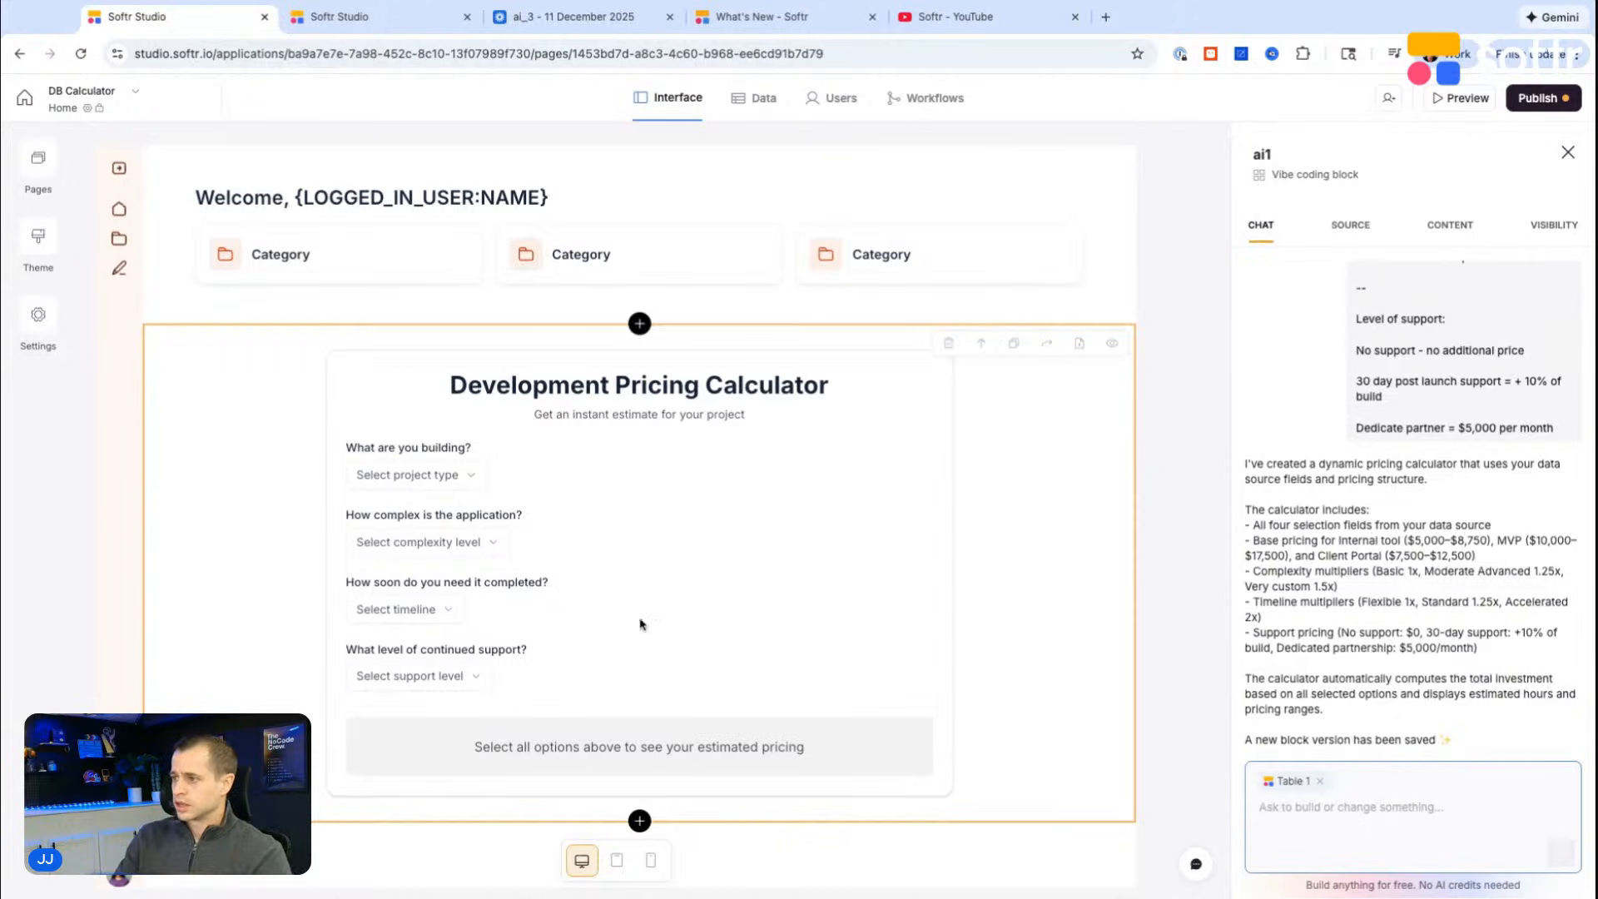
# Step: Open a preview of the app with the generated Development Pricing Calculator
pyautogui.scroll(-1, 601, 615)
pyautogui.click(1471, 98)
pyautogui.hotkey('ctrl', 'Tab')
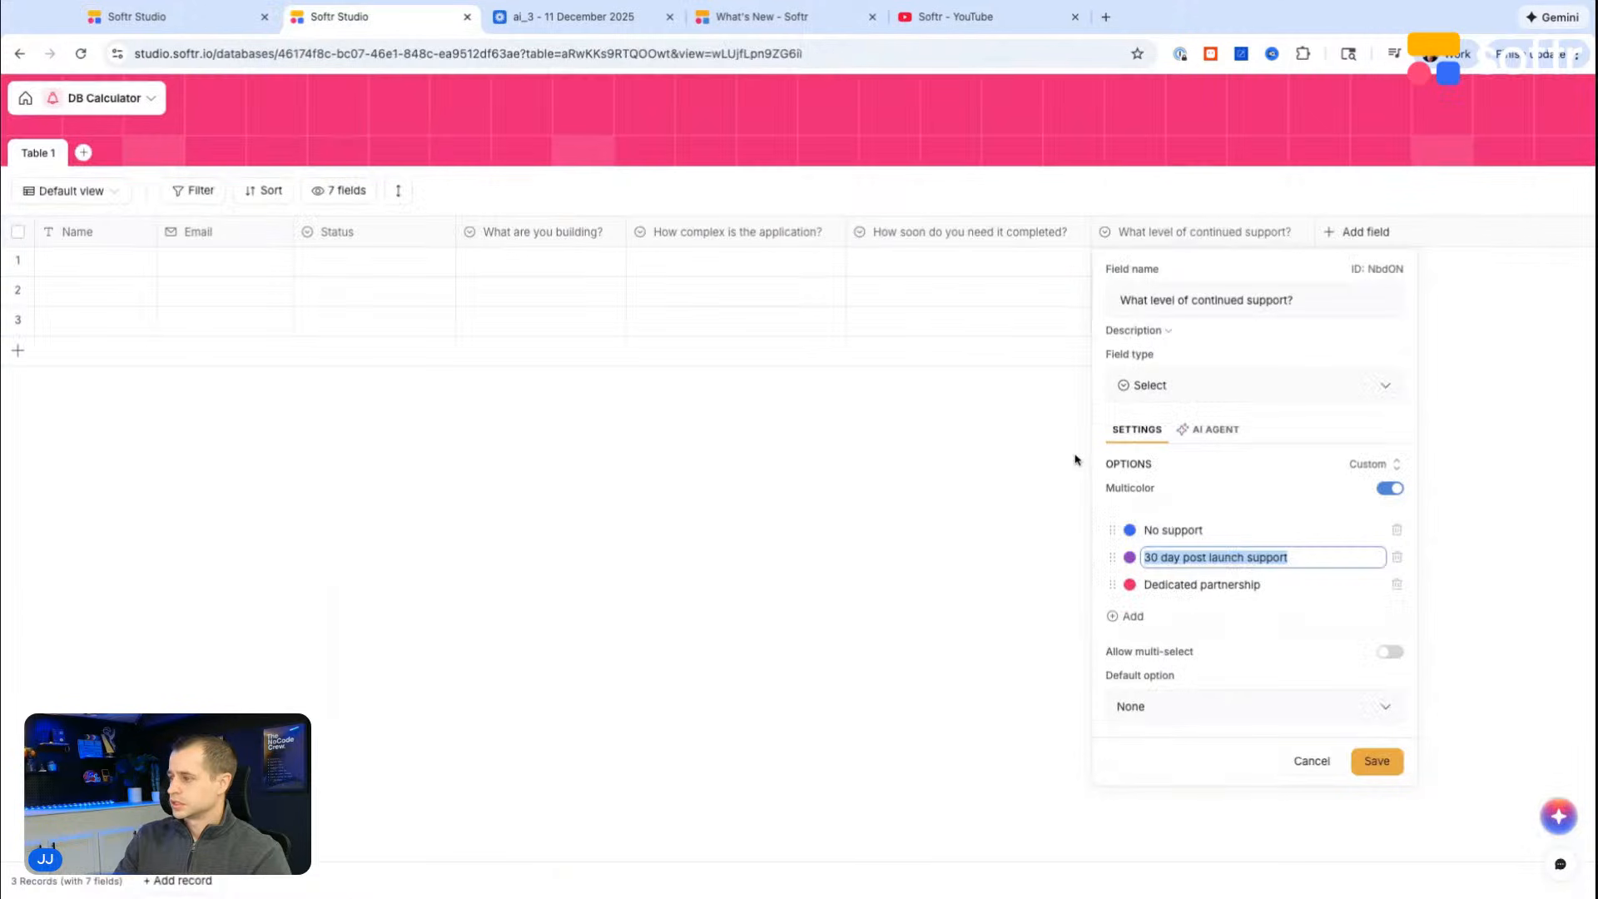
pyautogui.click(179, 17)
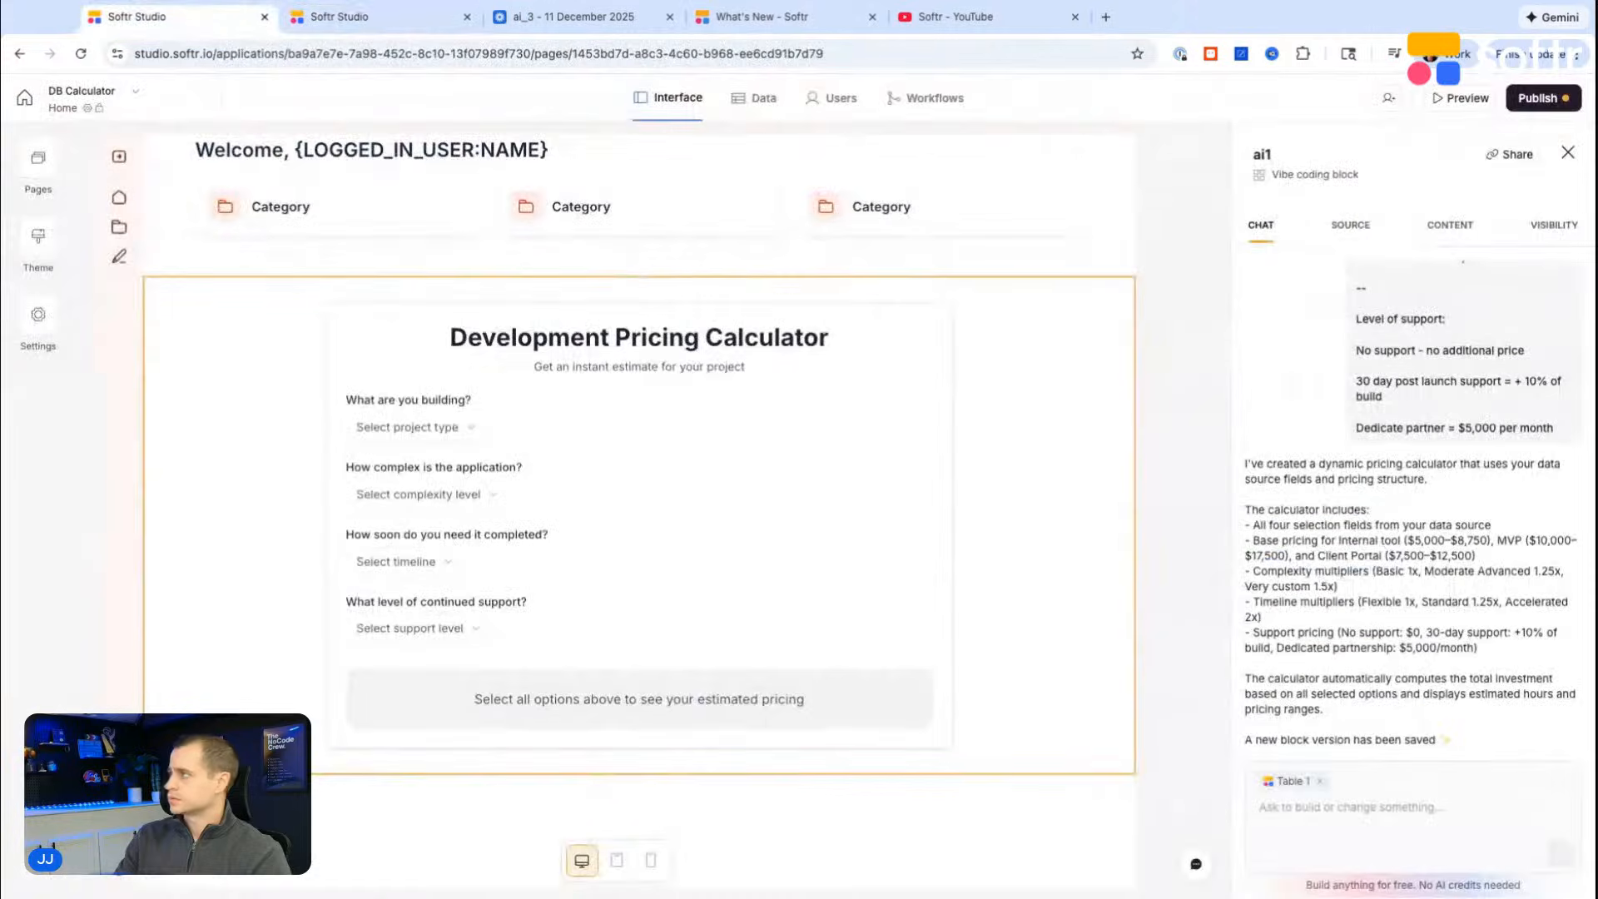
pyautogui.click(1470, 98)
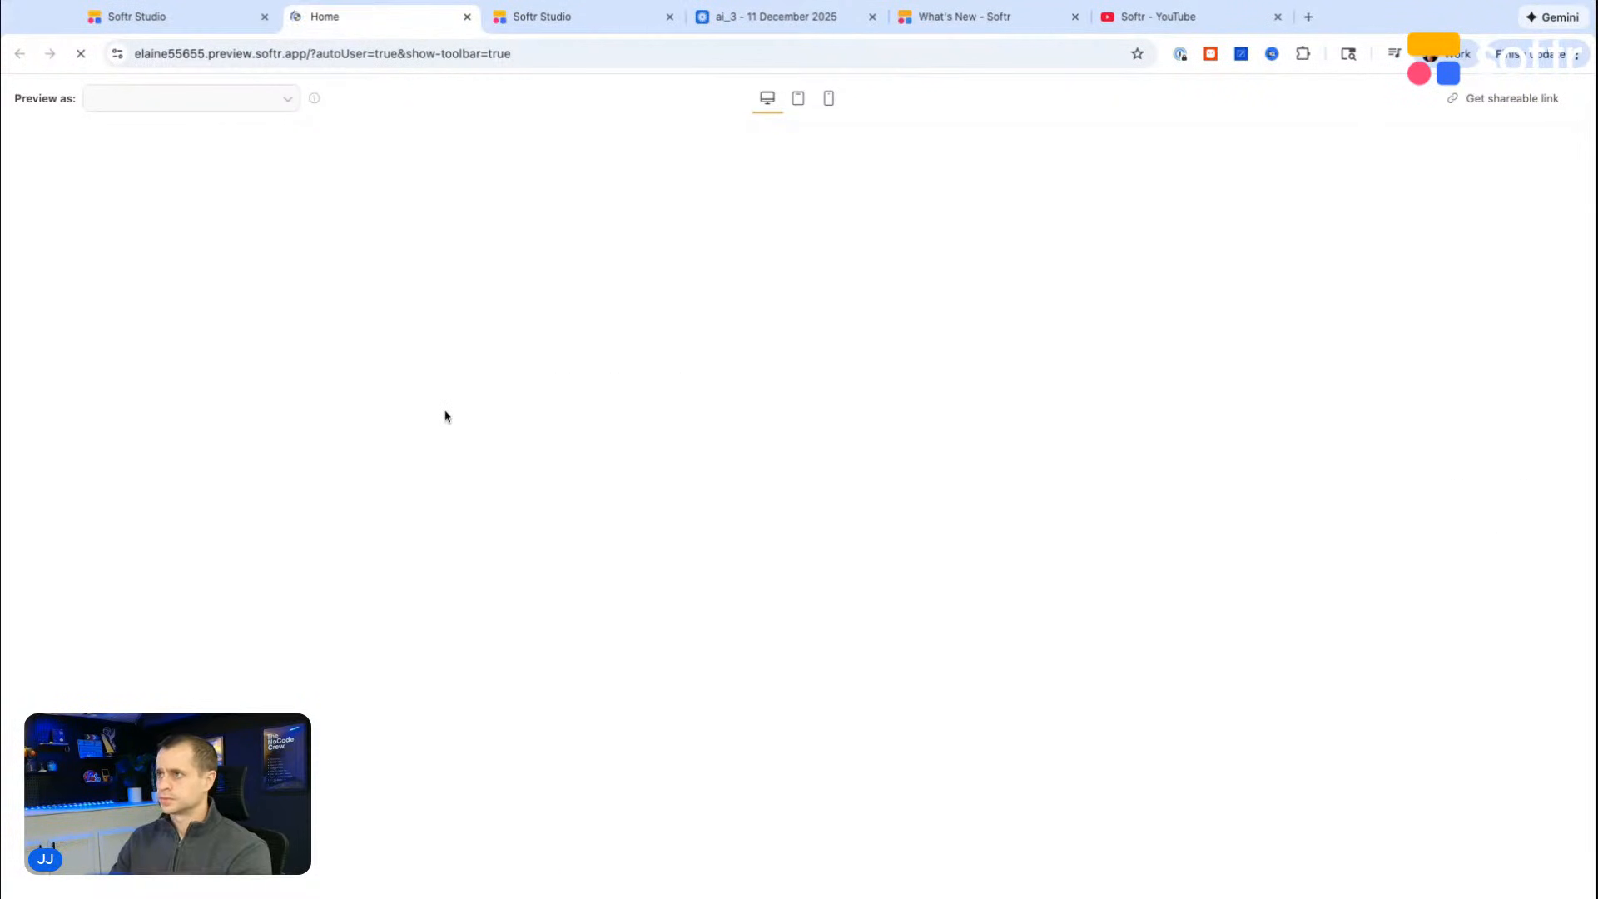
# Step: Test the calculator with MVP, Moderate Advanced, Accelerated and No support, and check the estimated hours, development cost and total investment
pyautogui.click(697, 474)
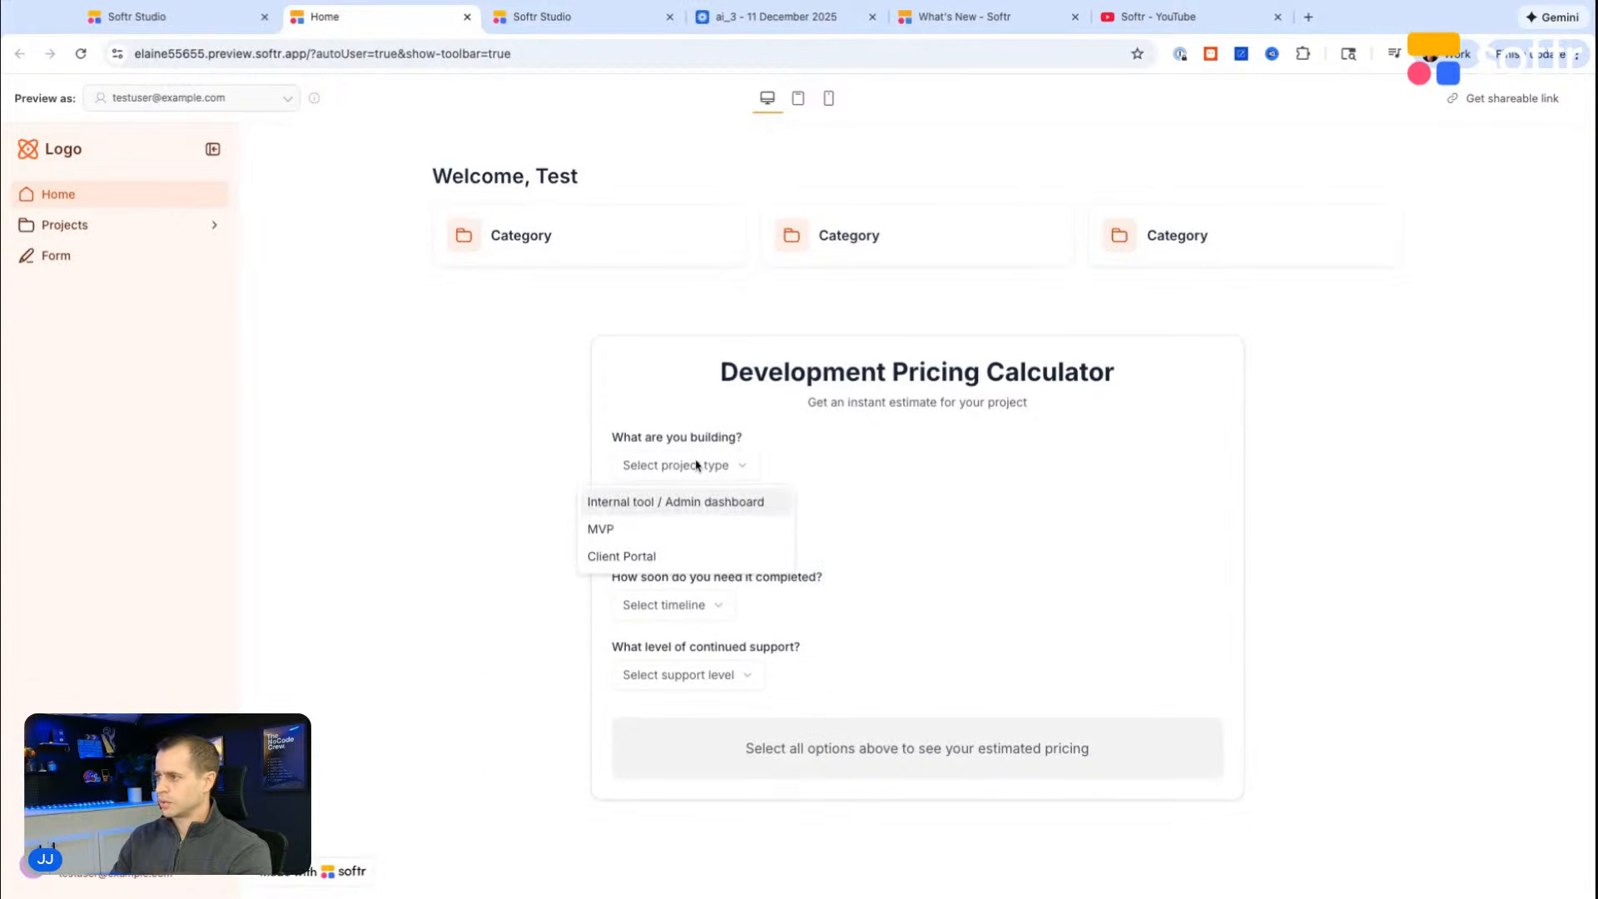
pyautogui.click(647, 527)
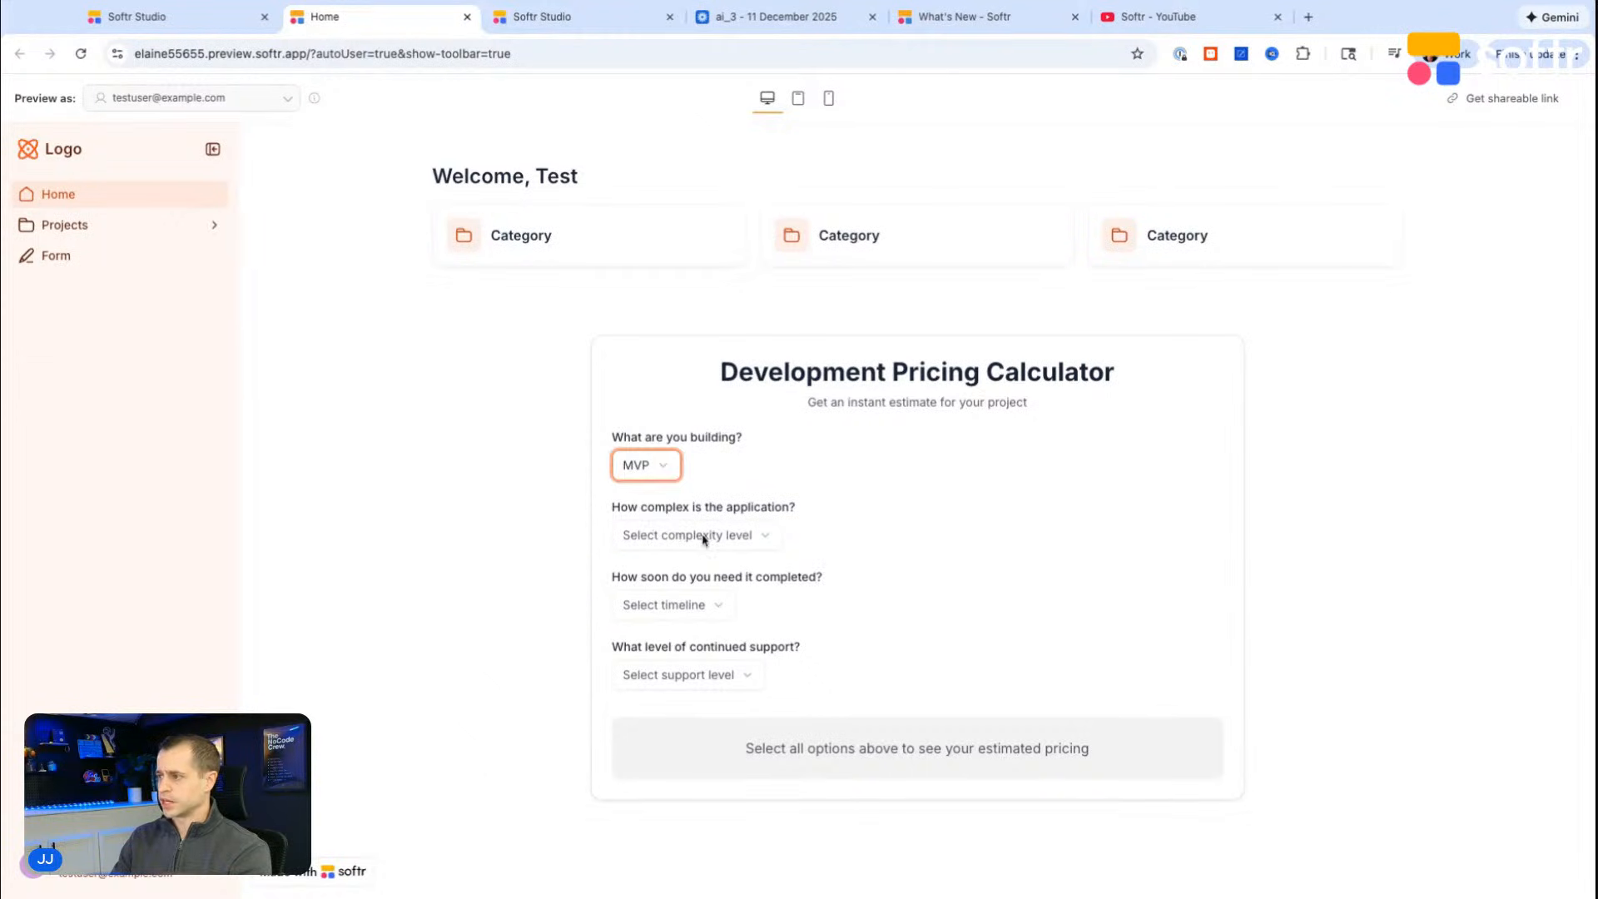
pyautogui.click(702, 534)
pyautogui.click(703, 599)
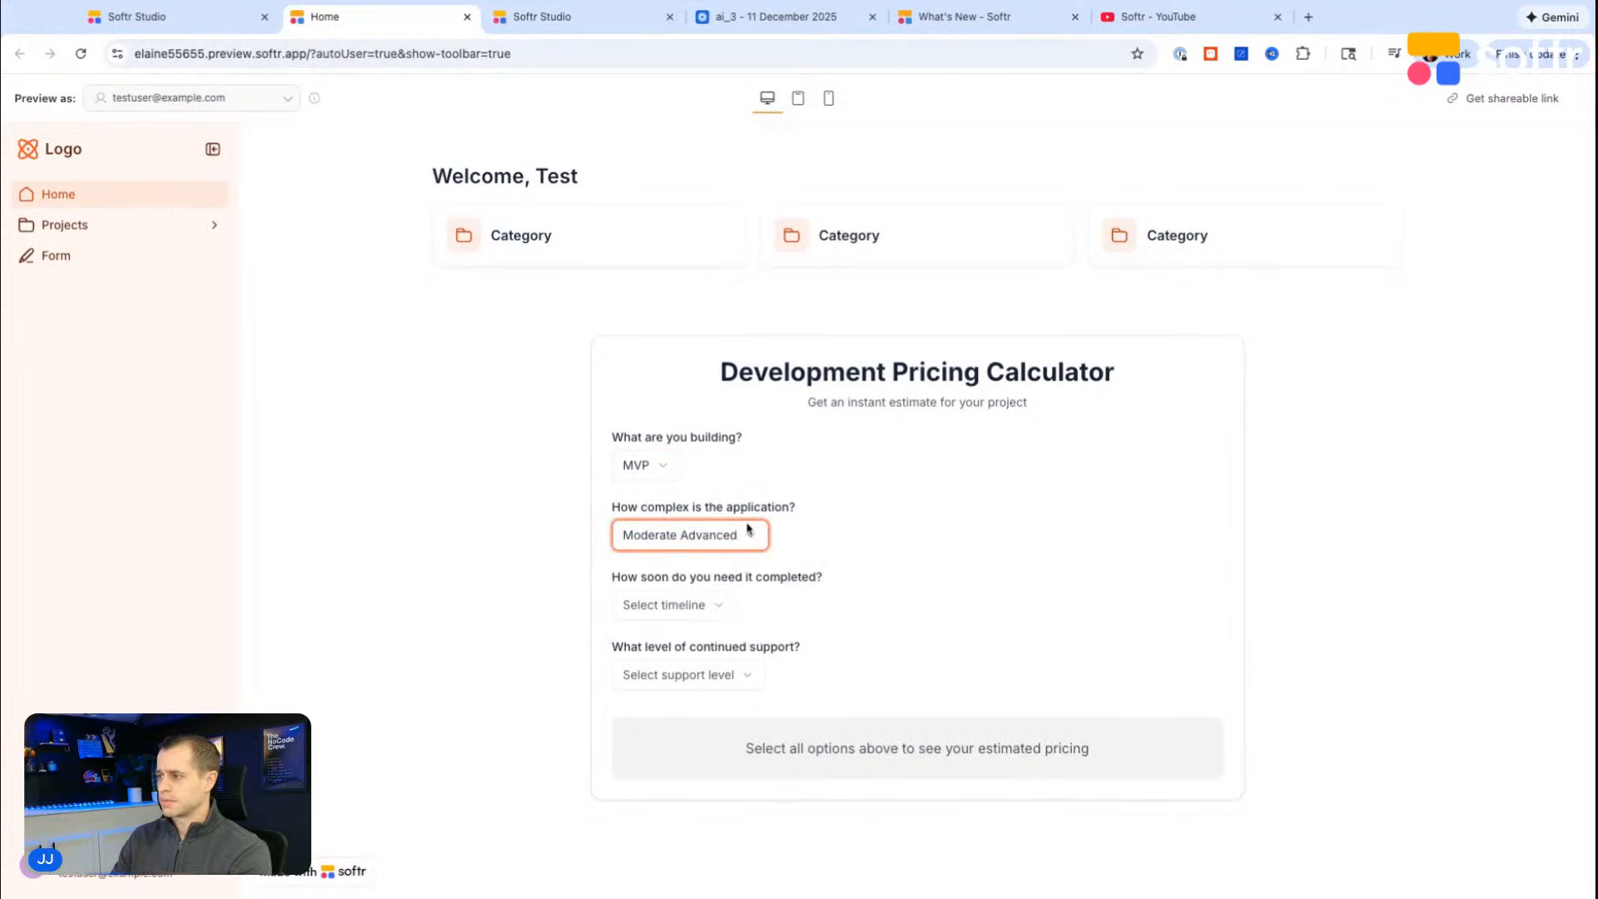
pyautogui.click(669, 598)
pyautogui.click(657, 698)
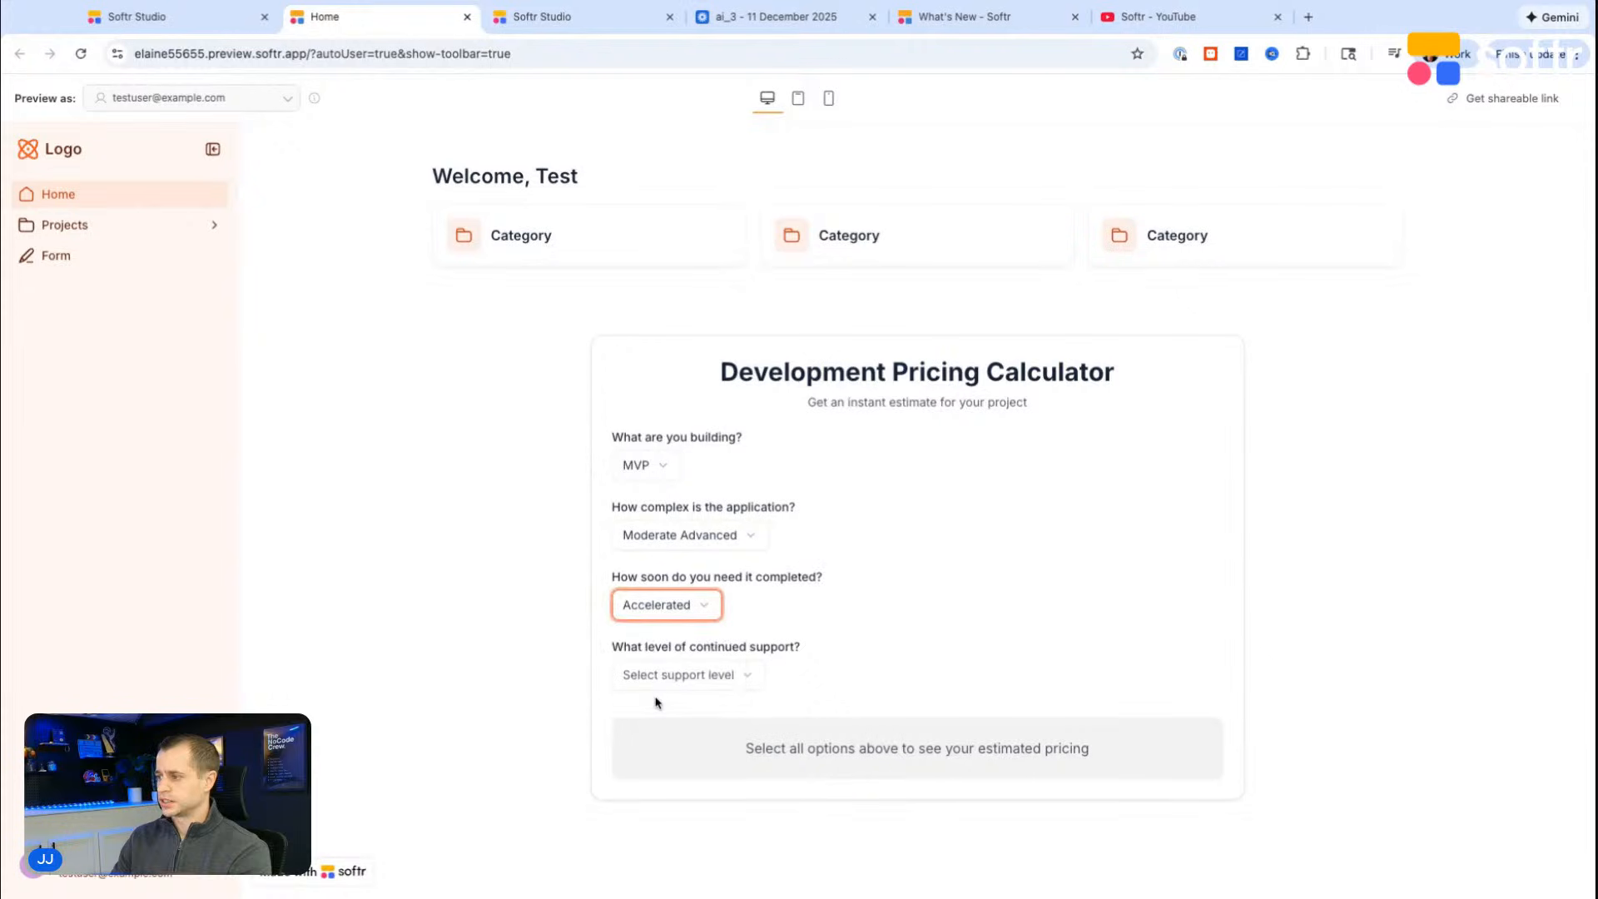
pyautogui.click(681, 683)
pyautogui.click(633, 711)
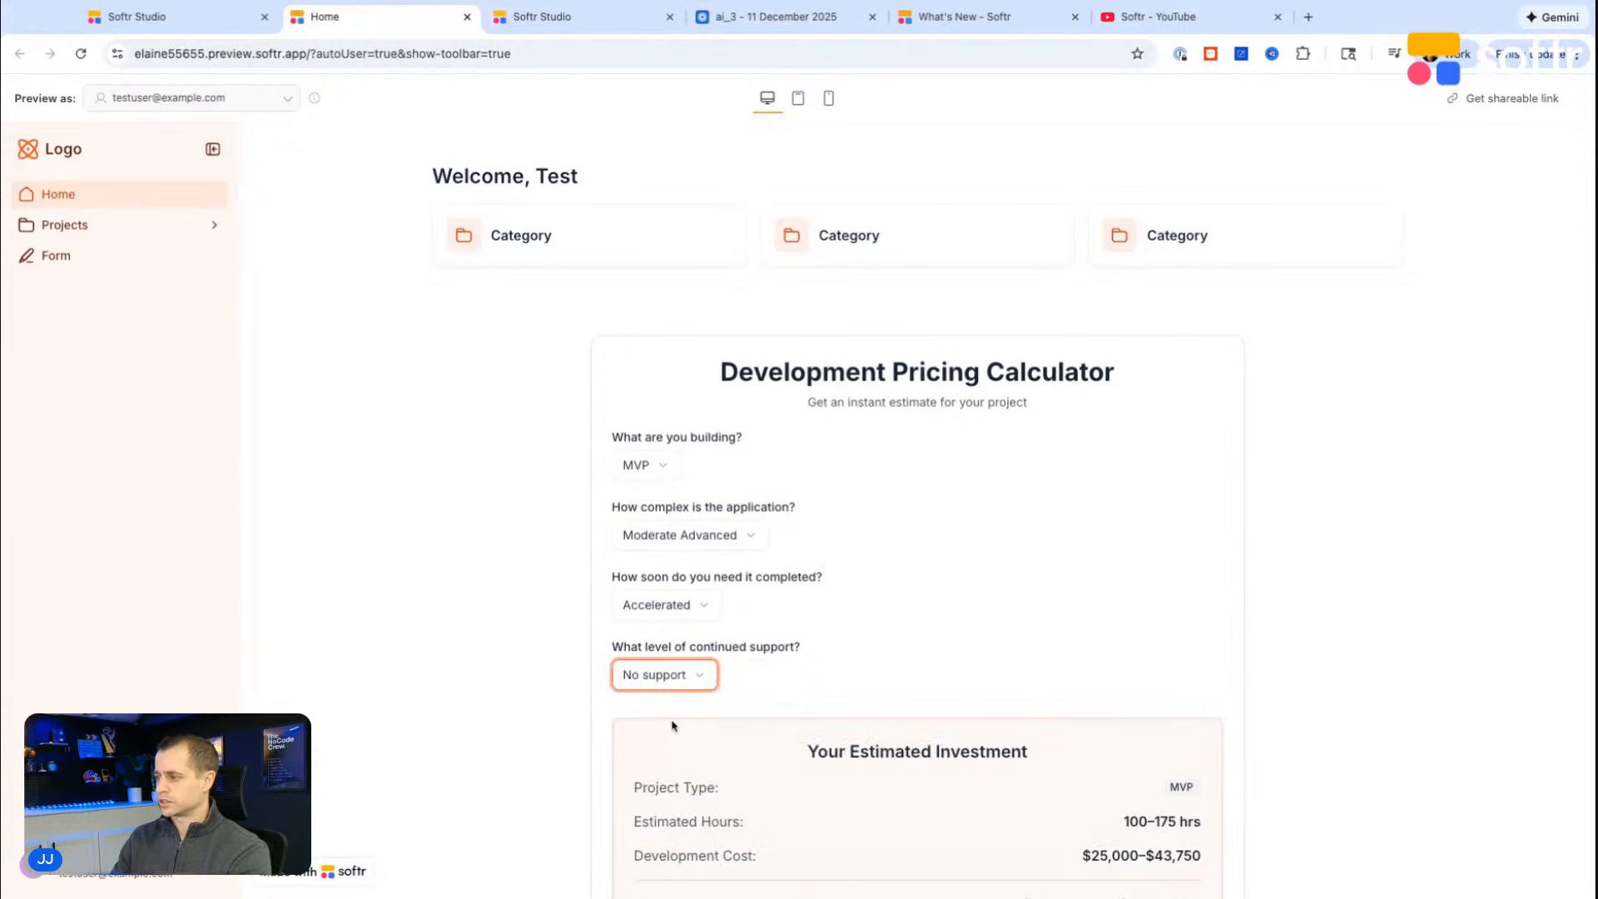
pyautogui.scroll(-2, 863, 630)
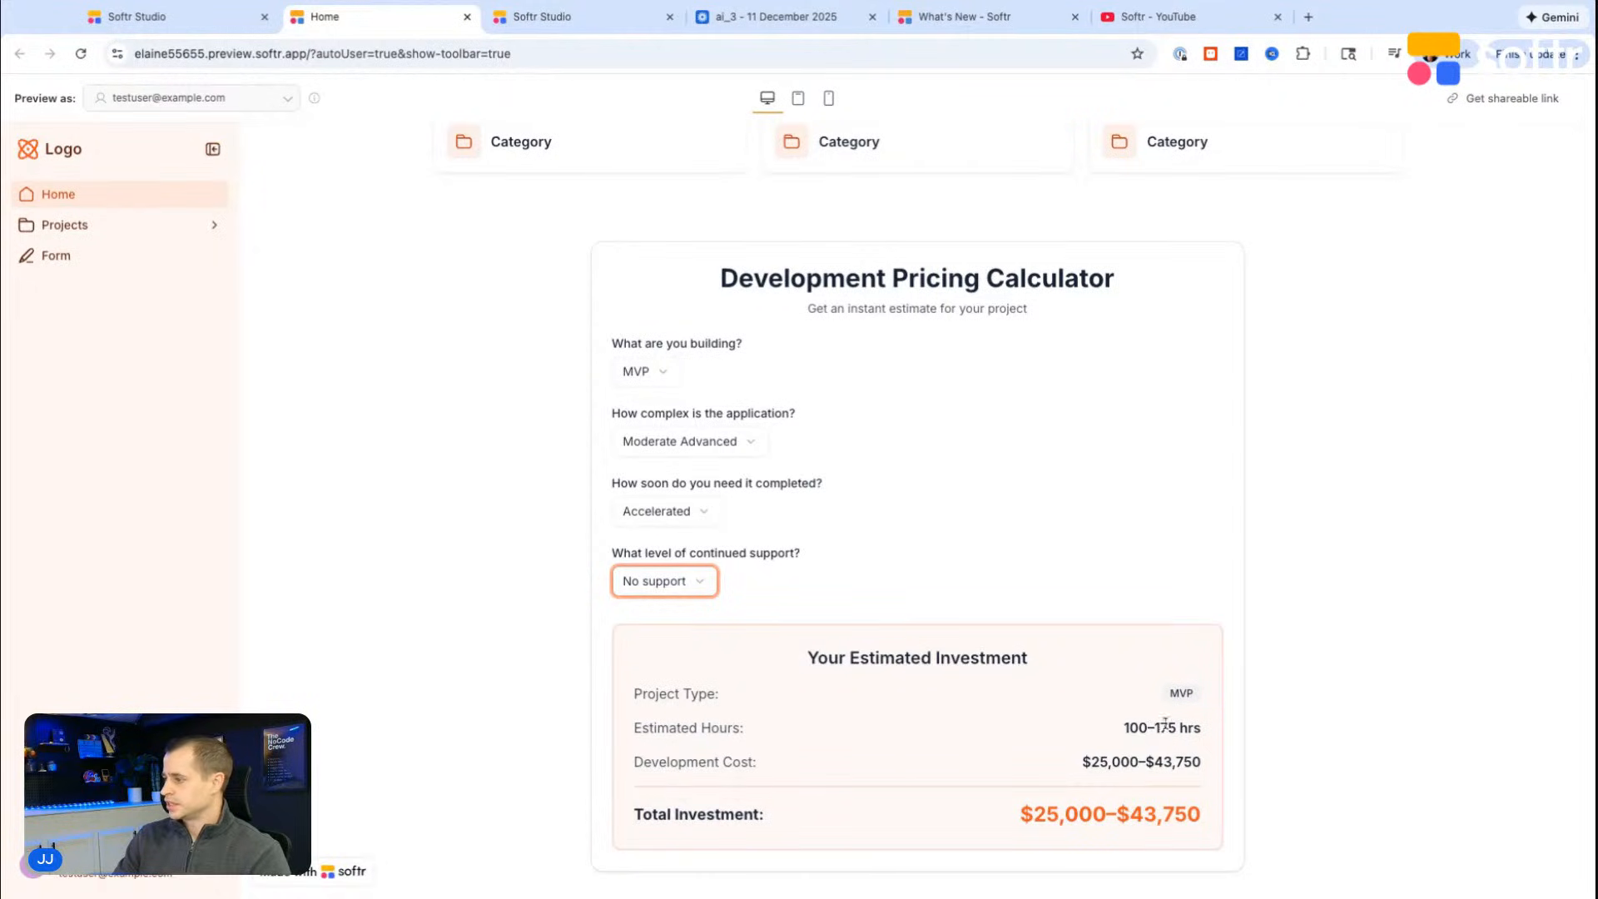
pyautogui.tripleClick(1200, 729)
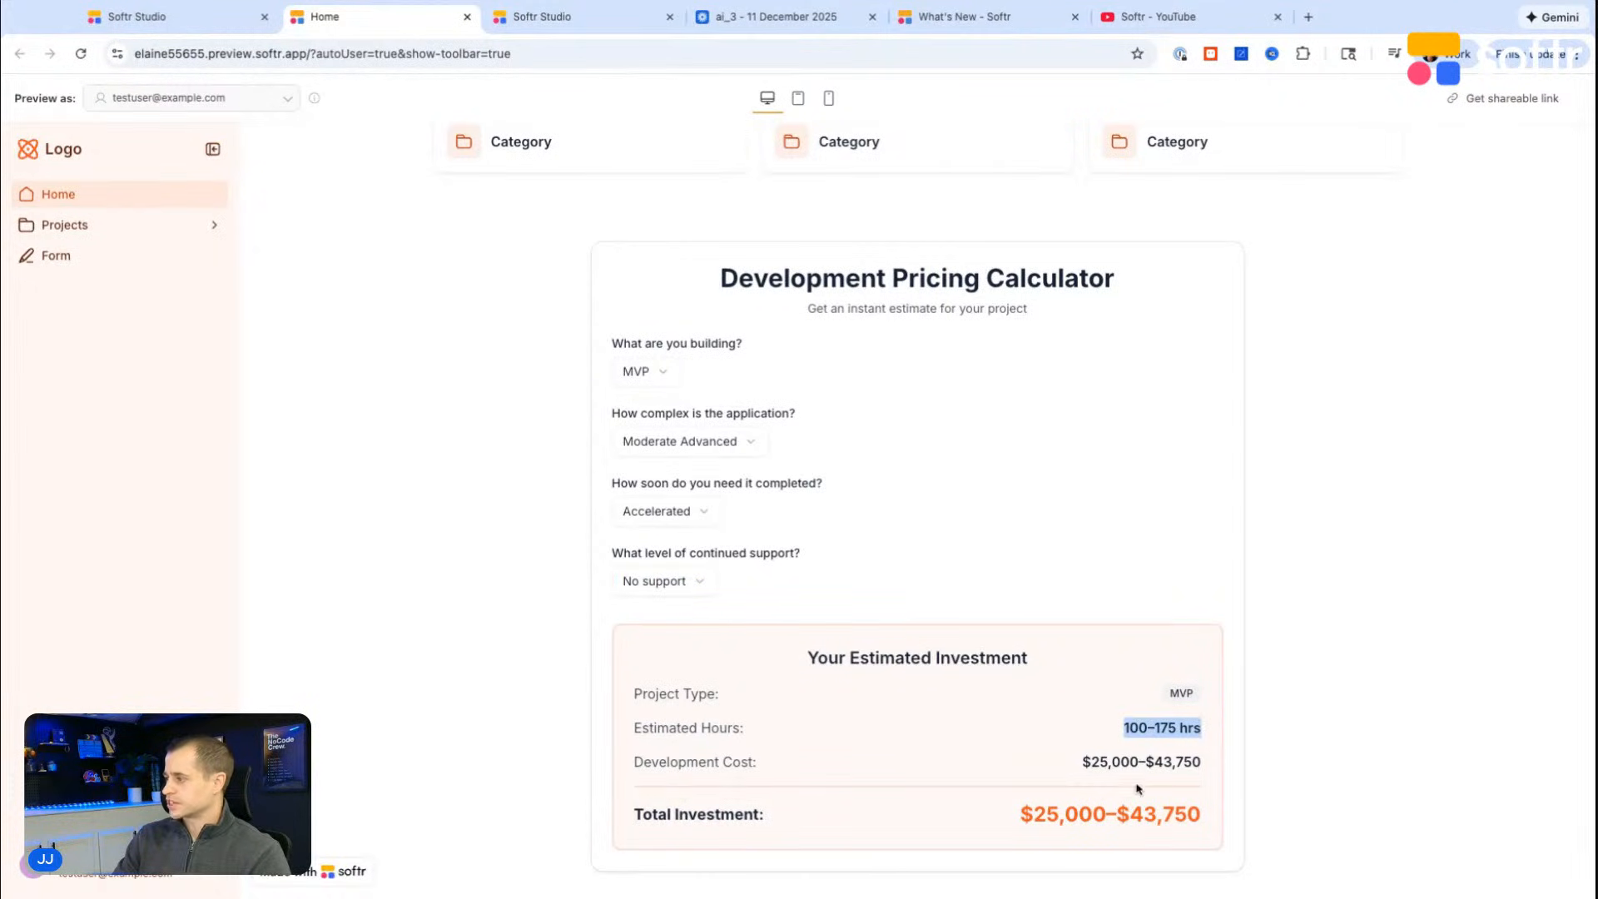
pyautogui.moveTo(1195, 764); pyautogui.dragTo(1086, 764)
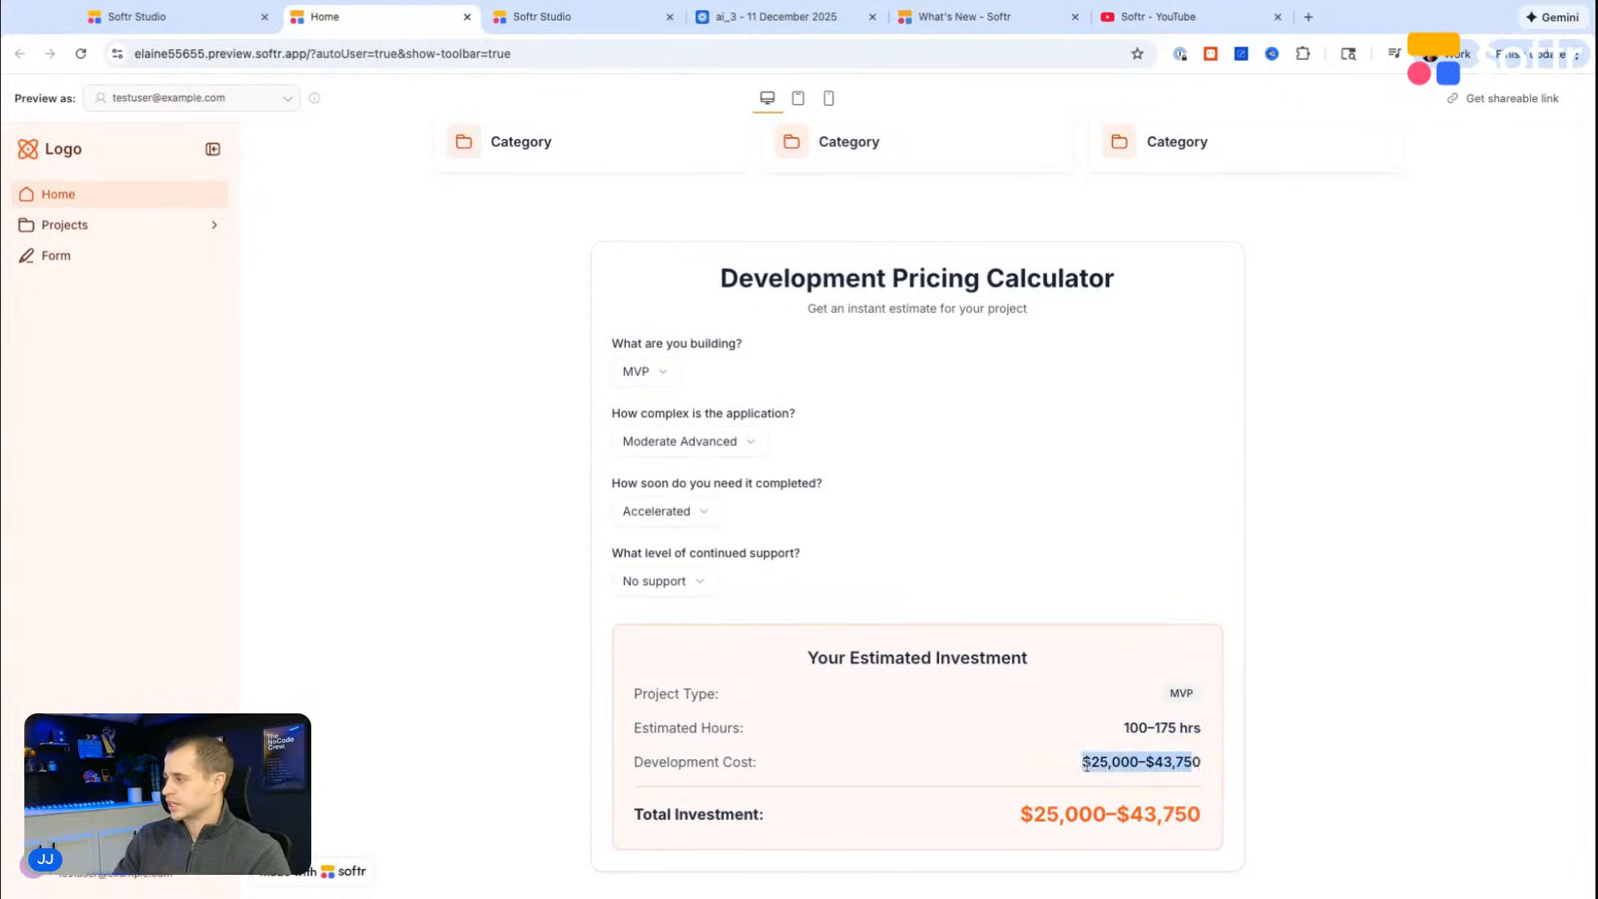
pyautogui.tripleClick(1200, 816)
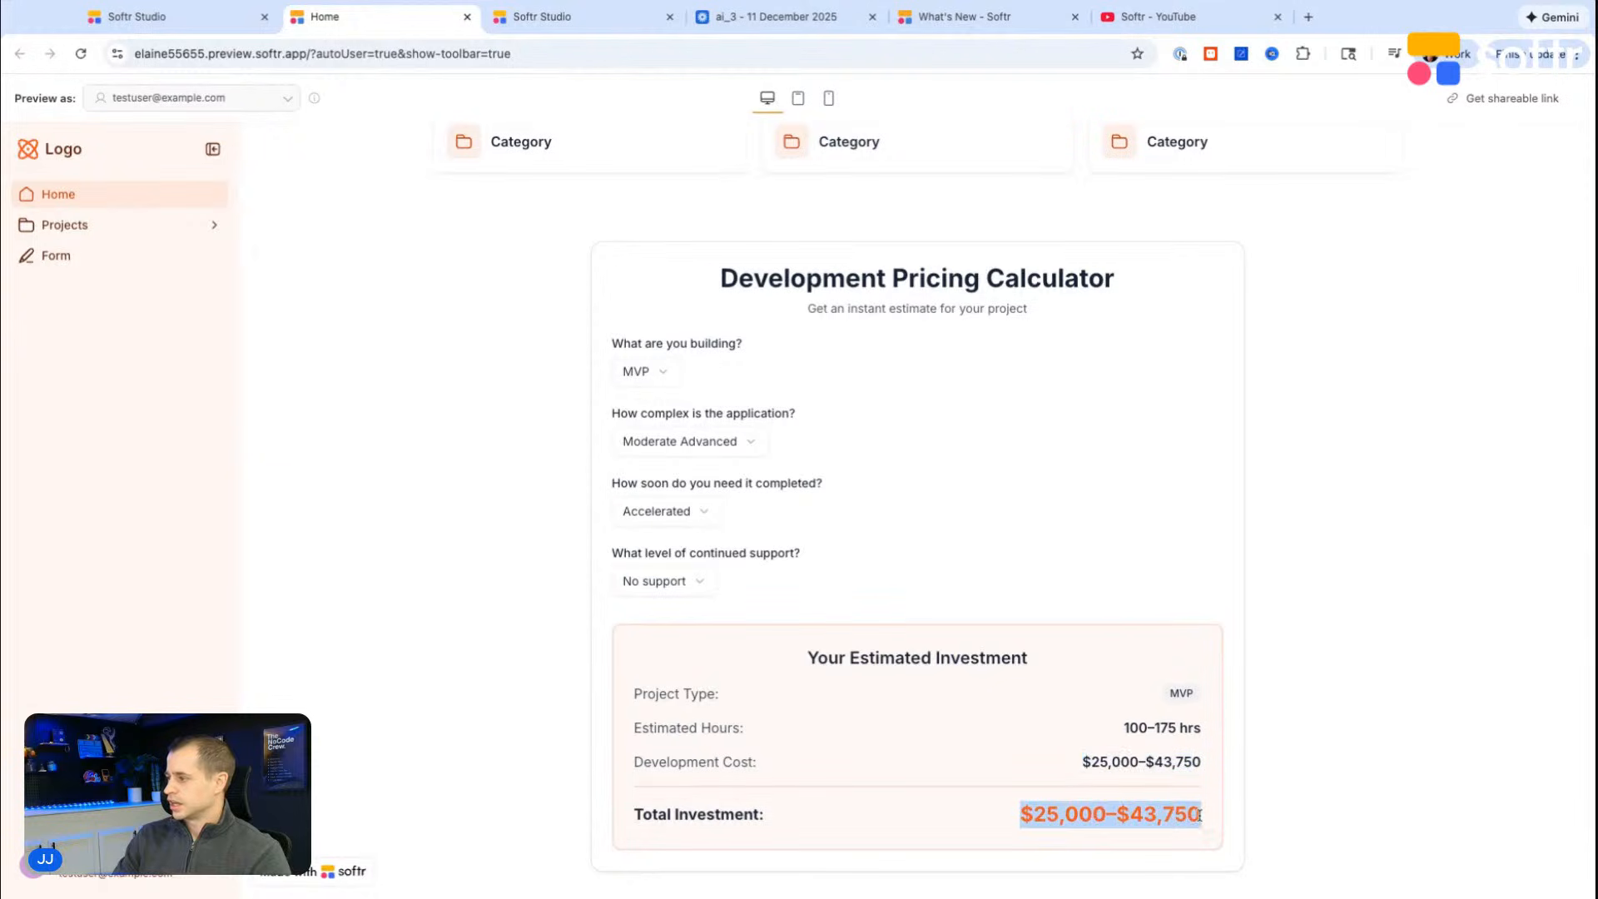
# Step: Retest the calculator with a Flexible timeline, Basic complexity and Internal tool / Admin dashboard as project type, and examine the new estimate
pyautogui.click(671, 515)
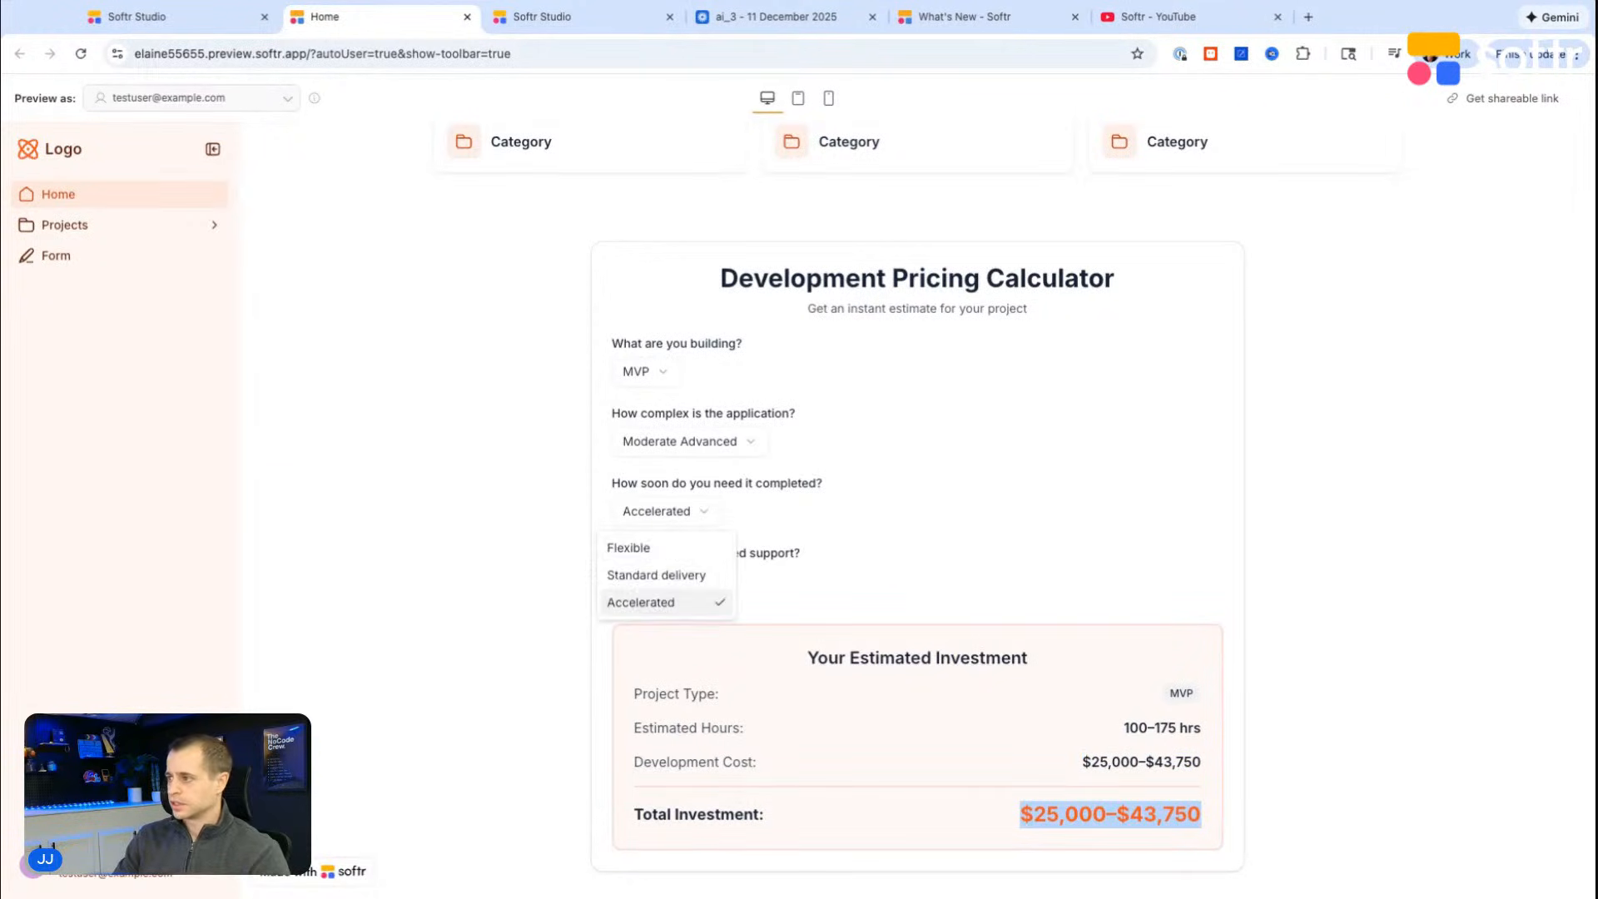
pyautogui.click(662, 552)
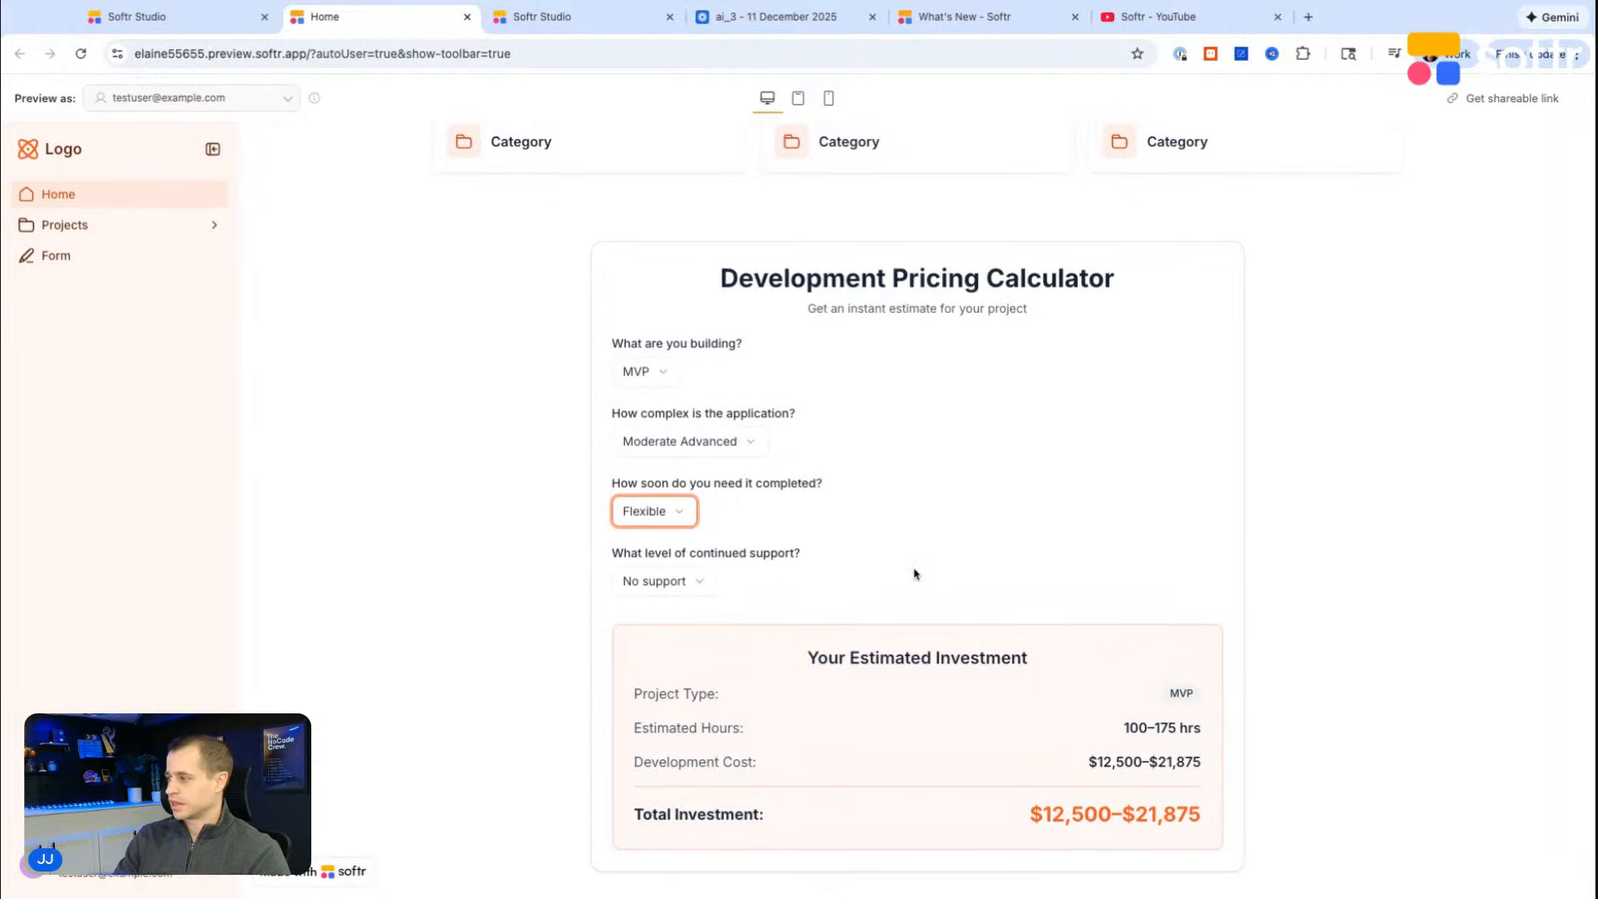
pyautogui.click(729, 452)
pyautogui.click(723, 477)
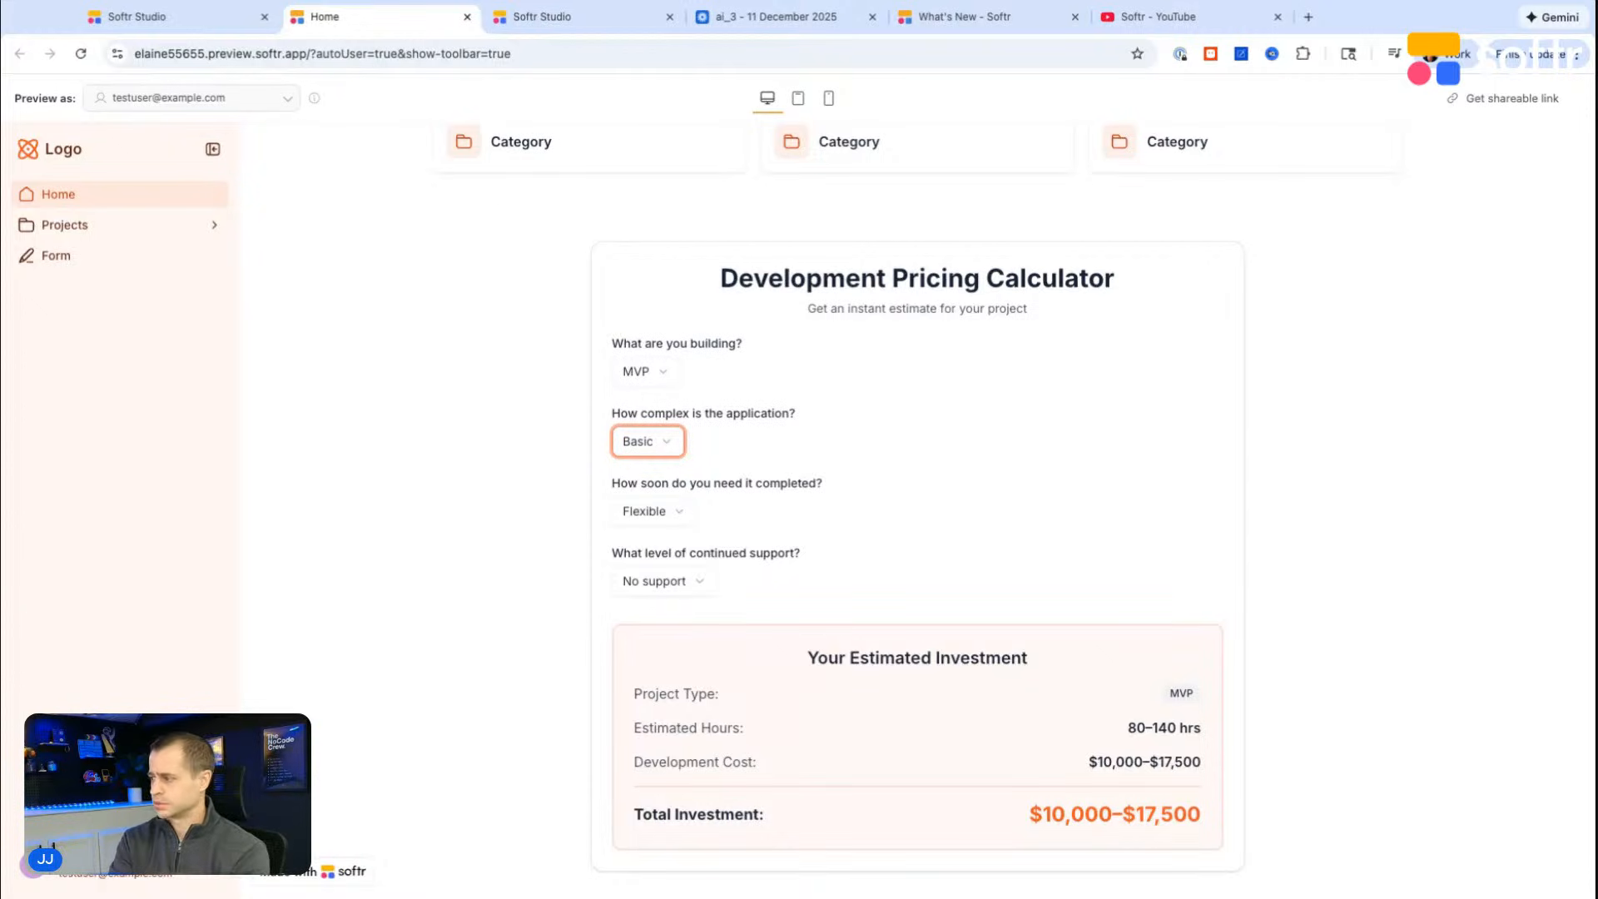
pyautogui.click(671, 381)
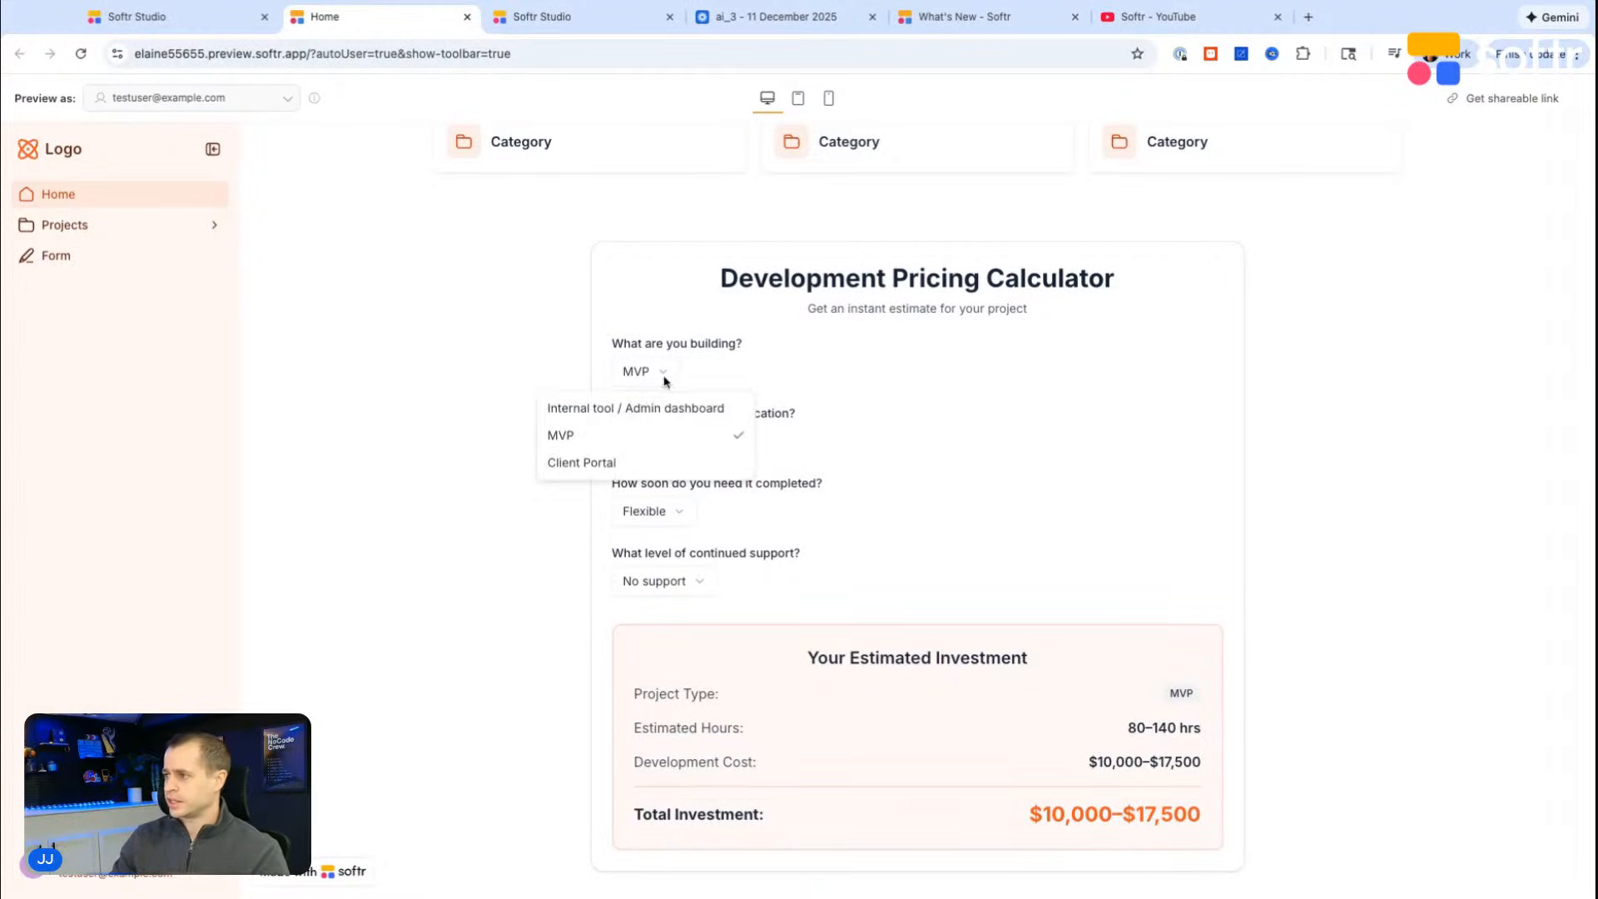
pyautogui.click(642, 409)
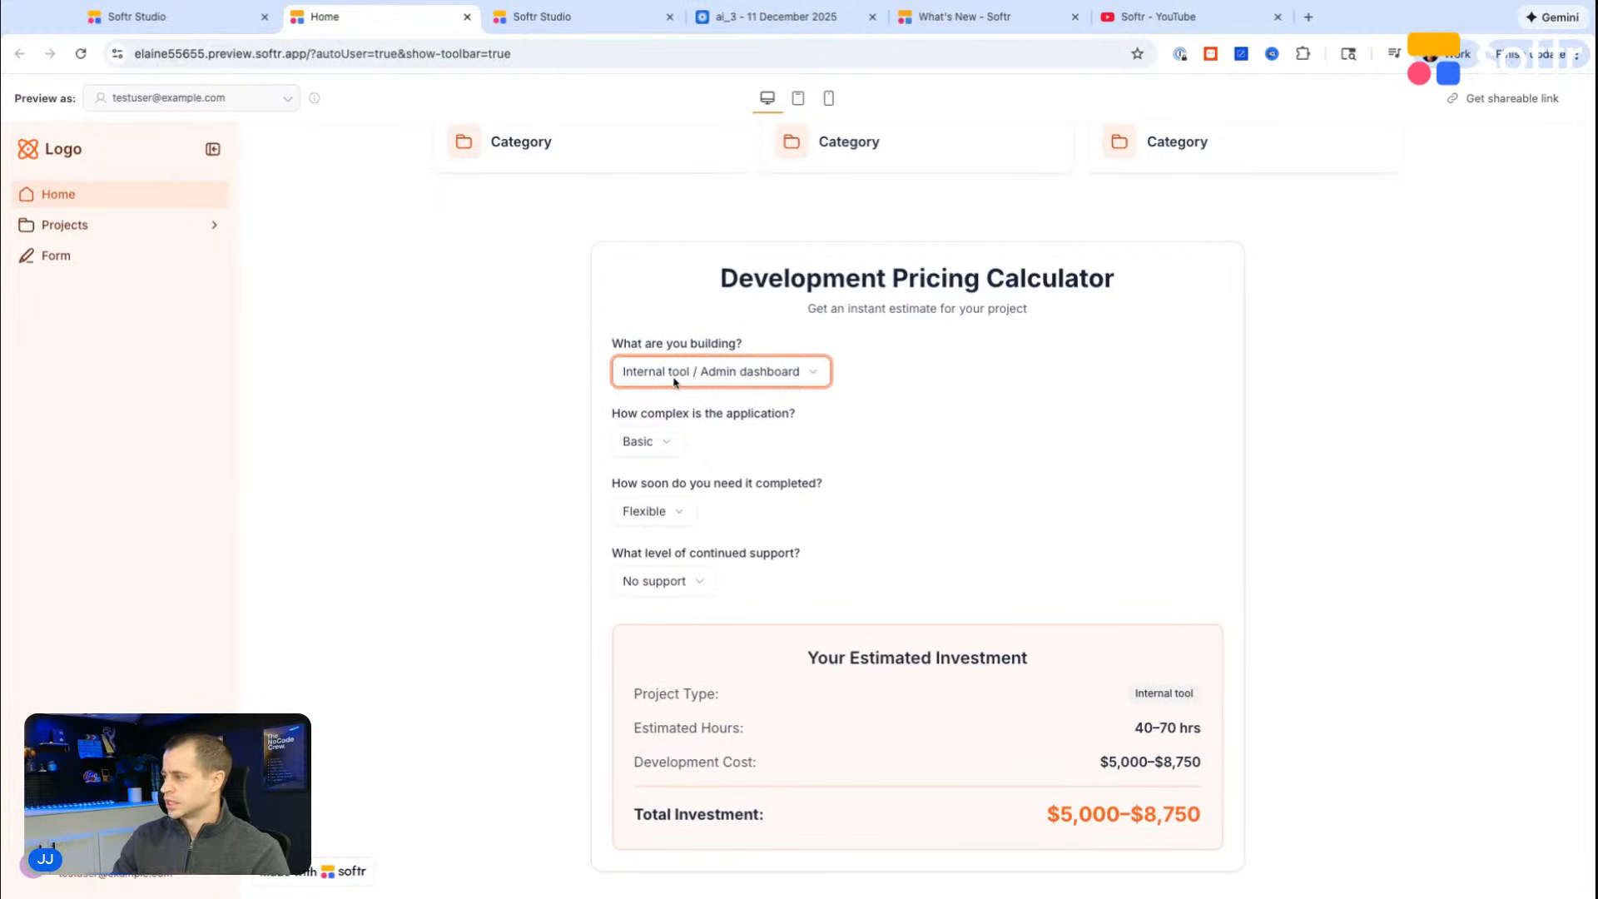
pyautogui.scroll(1, 683, 533)
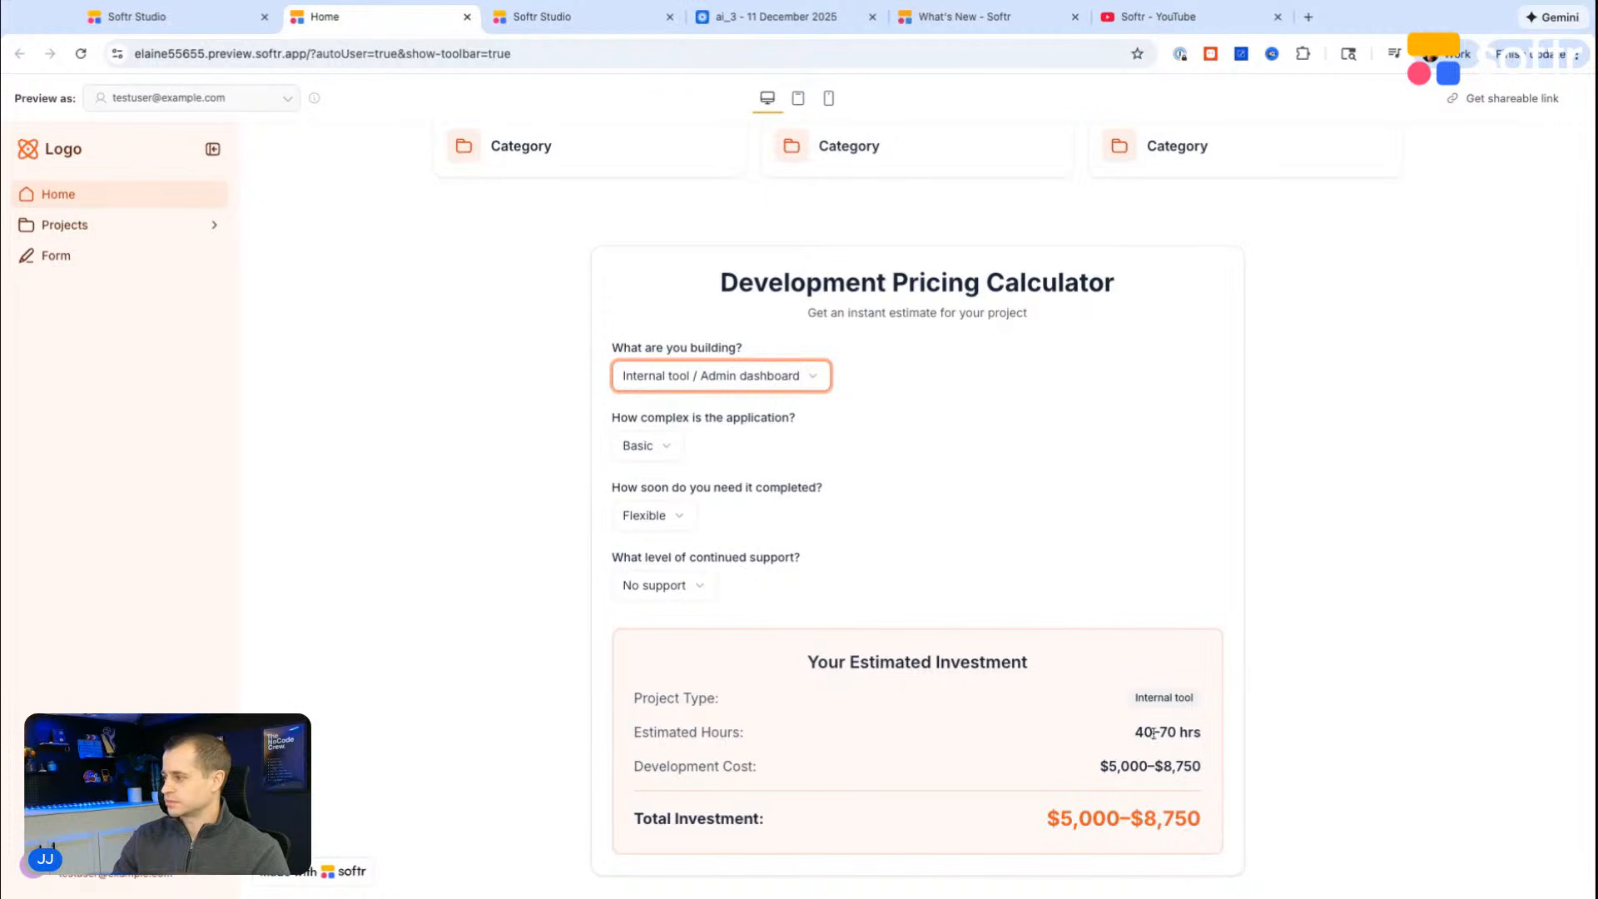
pyautogui.scroll(1, 984, 692)
pyautogui.scroll(-1, 985, 692)
pyautogui.scroll(1, 984, 692)
pyautogui.scroll(-1, 985, 691)
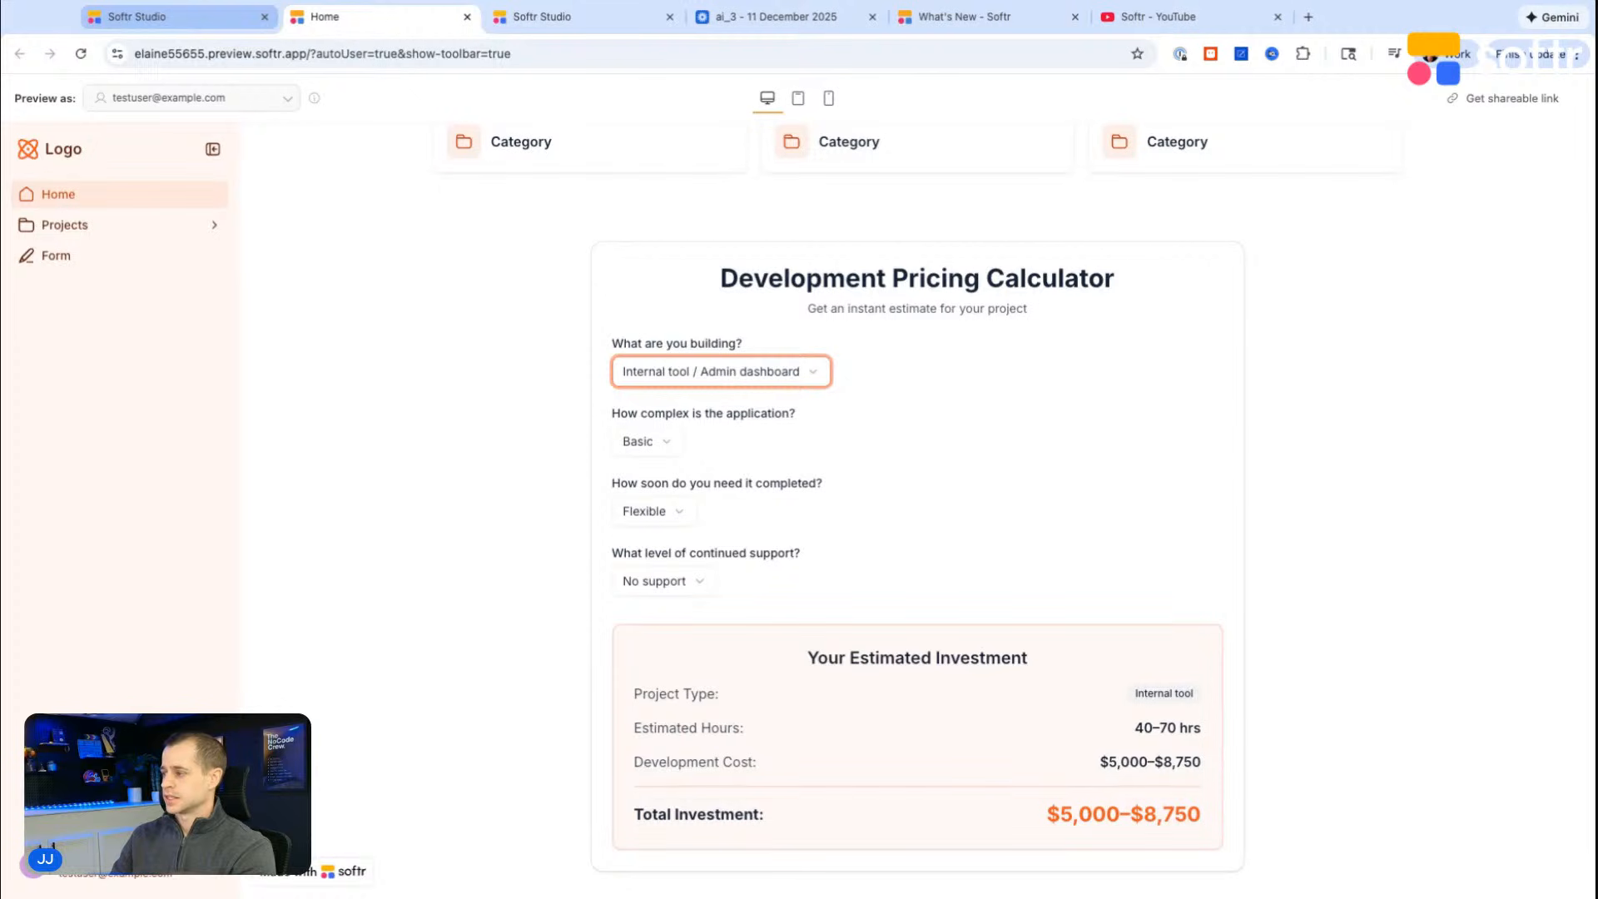
# Step: Return to the Softr Studio editor and start a new chat message for the calculator block
pyautogui.click(137, 17)
pyautogui.click(1329, 827)
pyautogui.write("let's add ")
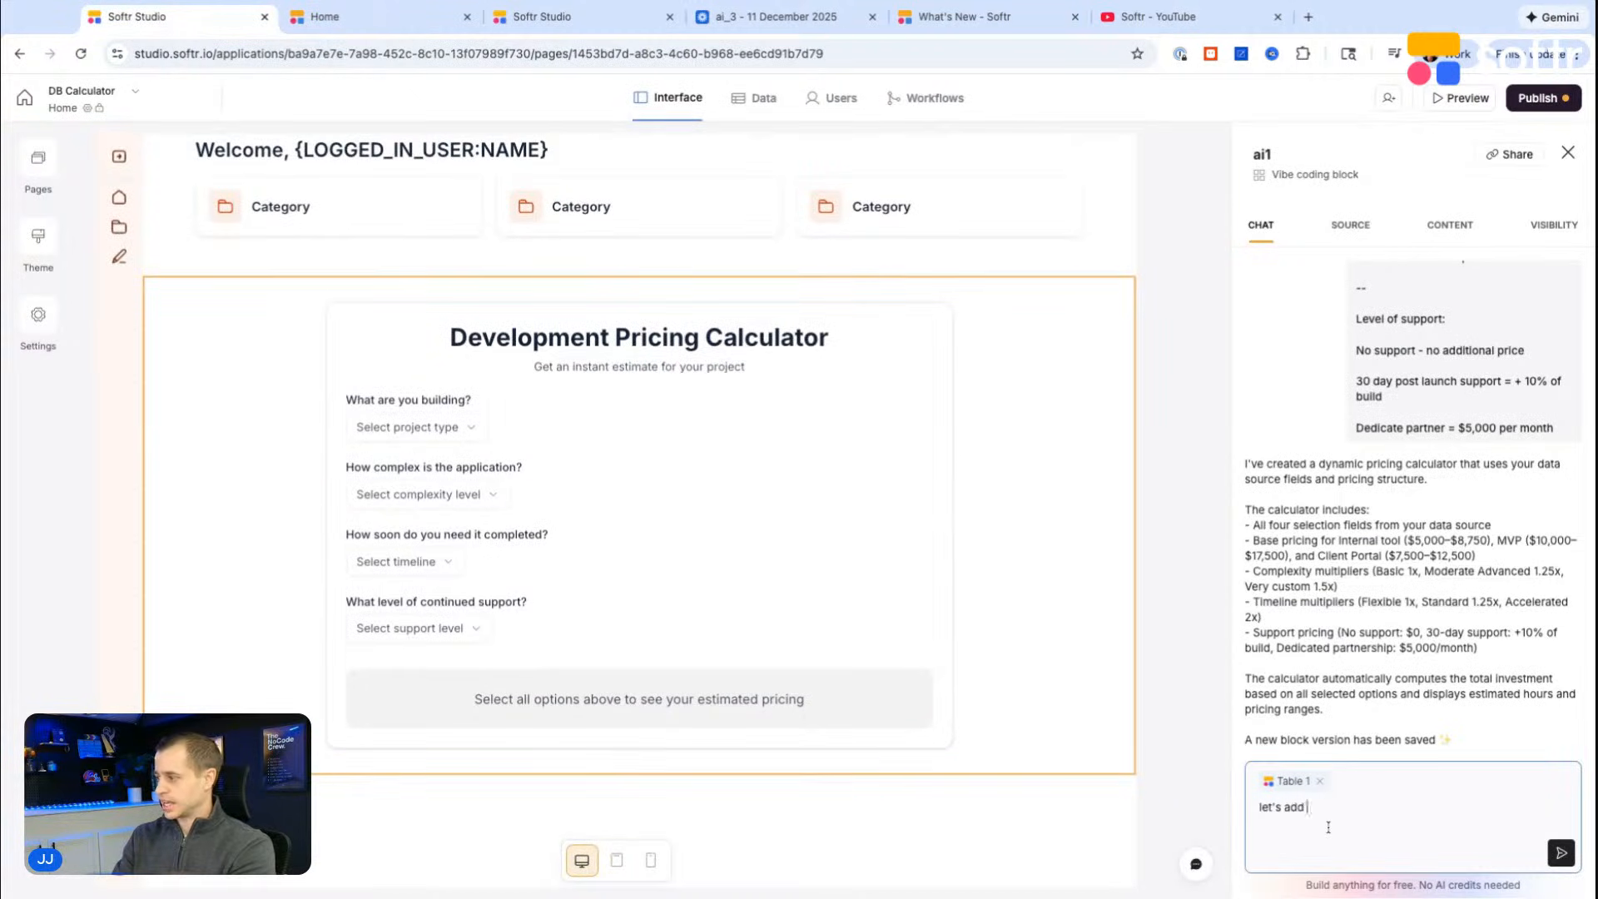
pyautogui.write('a submit bitt')
pyautogui.write('utton, which s')
pyautogui.write('ends the valy')
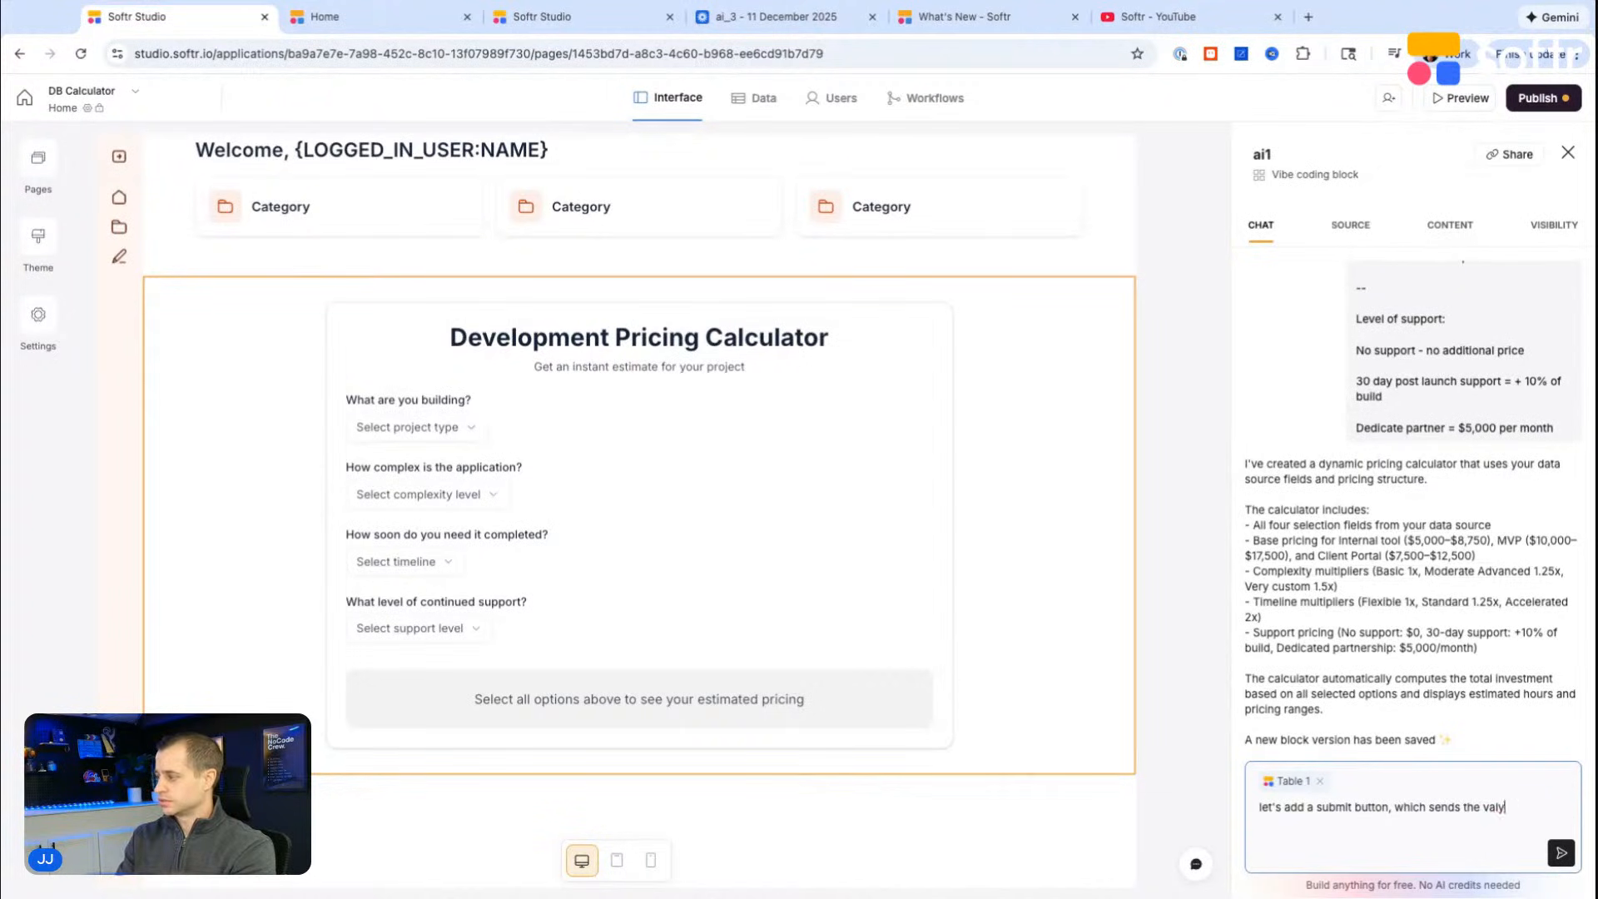
pyautogui.press('BackSpace')
pyautogui.write('ue of')
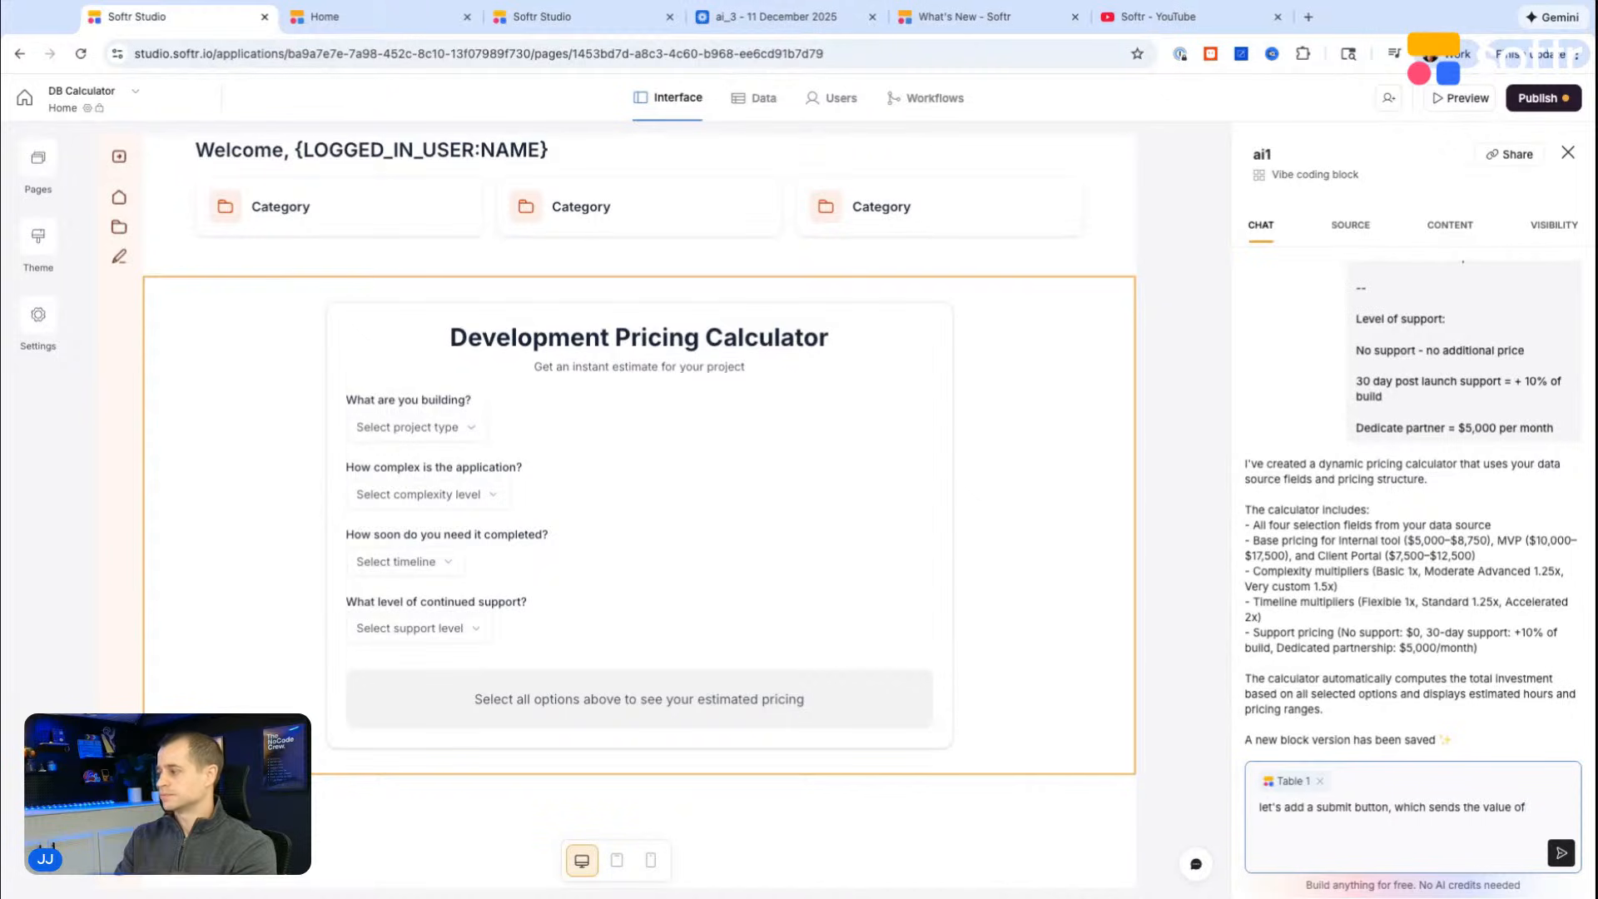
pyautogui.hotkey('ctrl', 'a')
pyautogui.press('BackSpace')
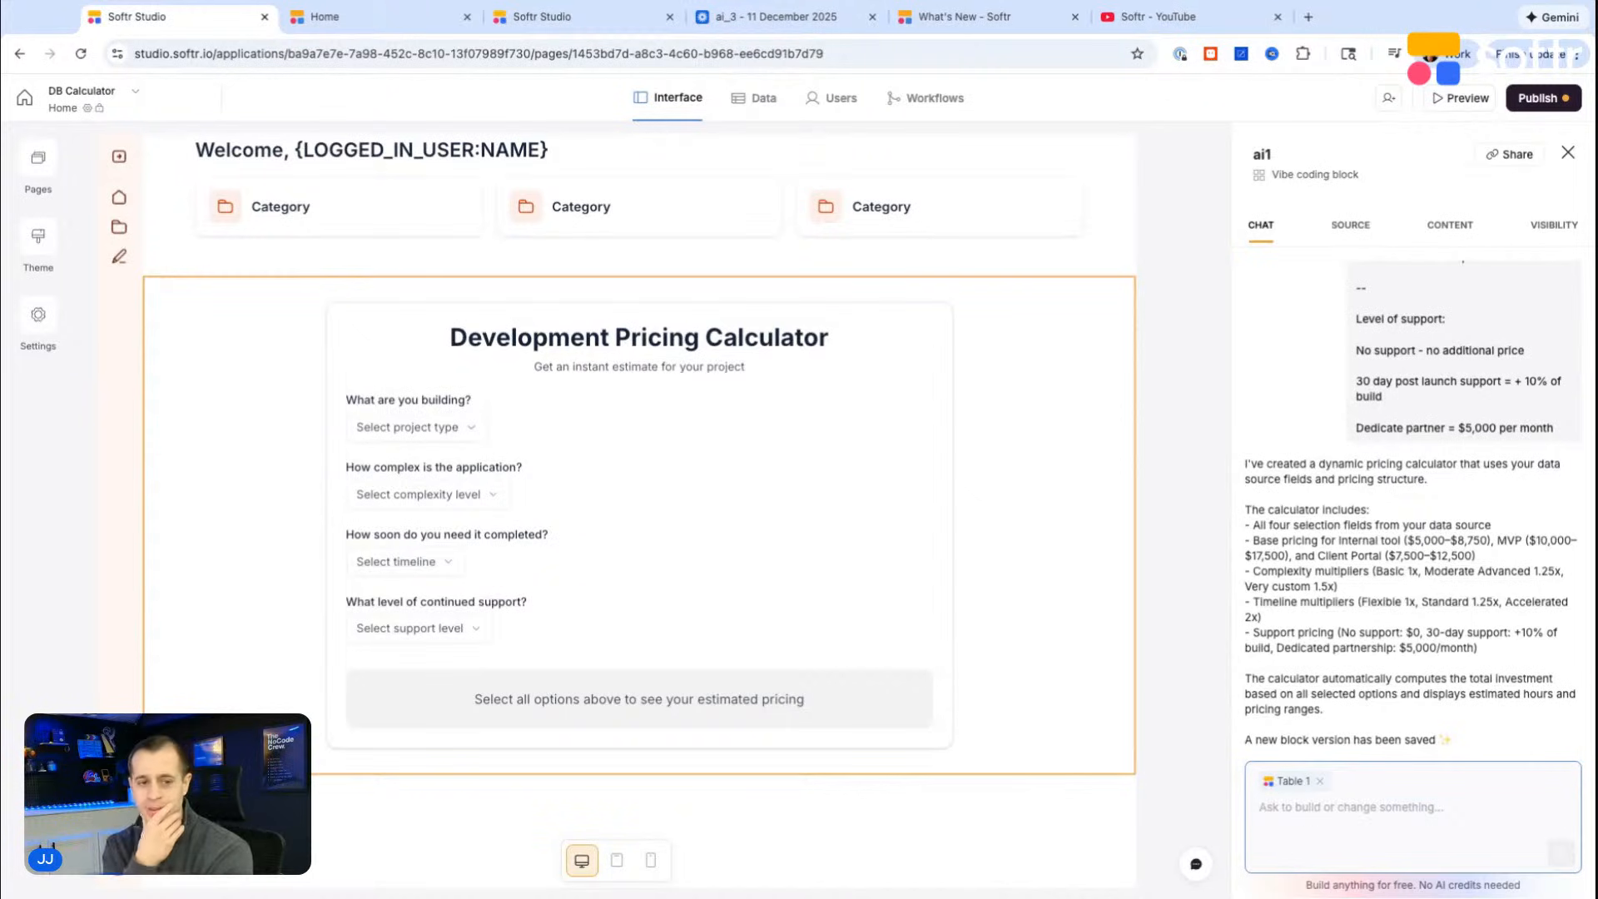
# Step: Draft a prompt asking for an input to collect name + email, with the email input validated for valid emails only
pyautogui.write('Add an input to collect name + eail')
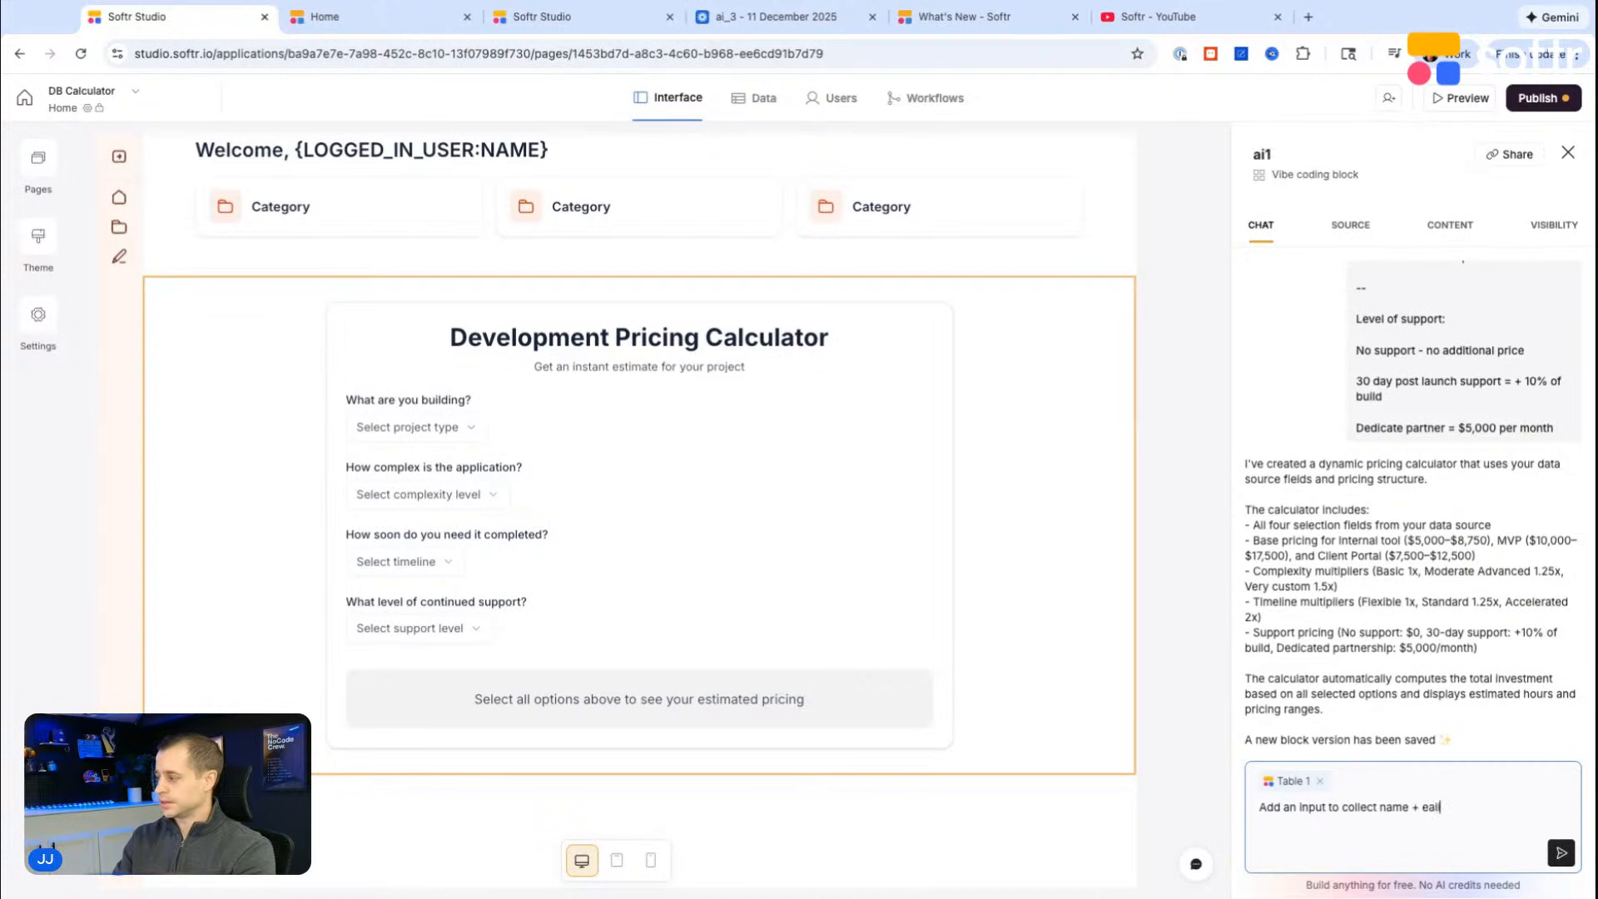
pyautogui.press('BackSpace')
pyautogui.write('mail')
pyautogui.hotkey('shift', 'Return')
pyautogui.write('For t')
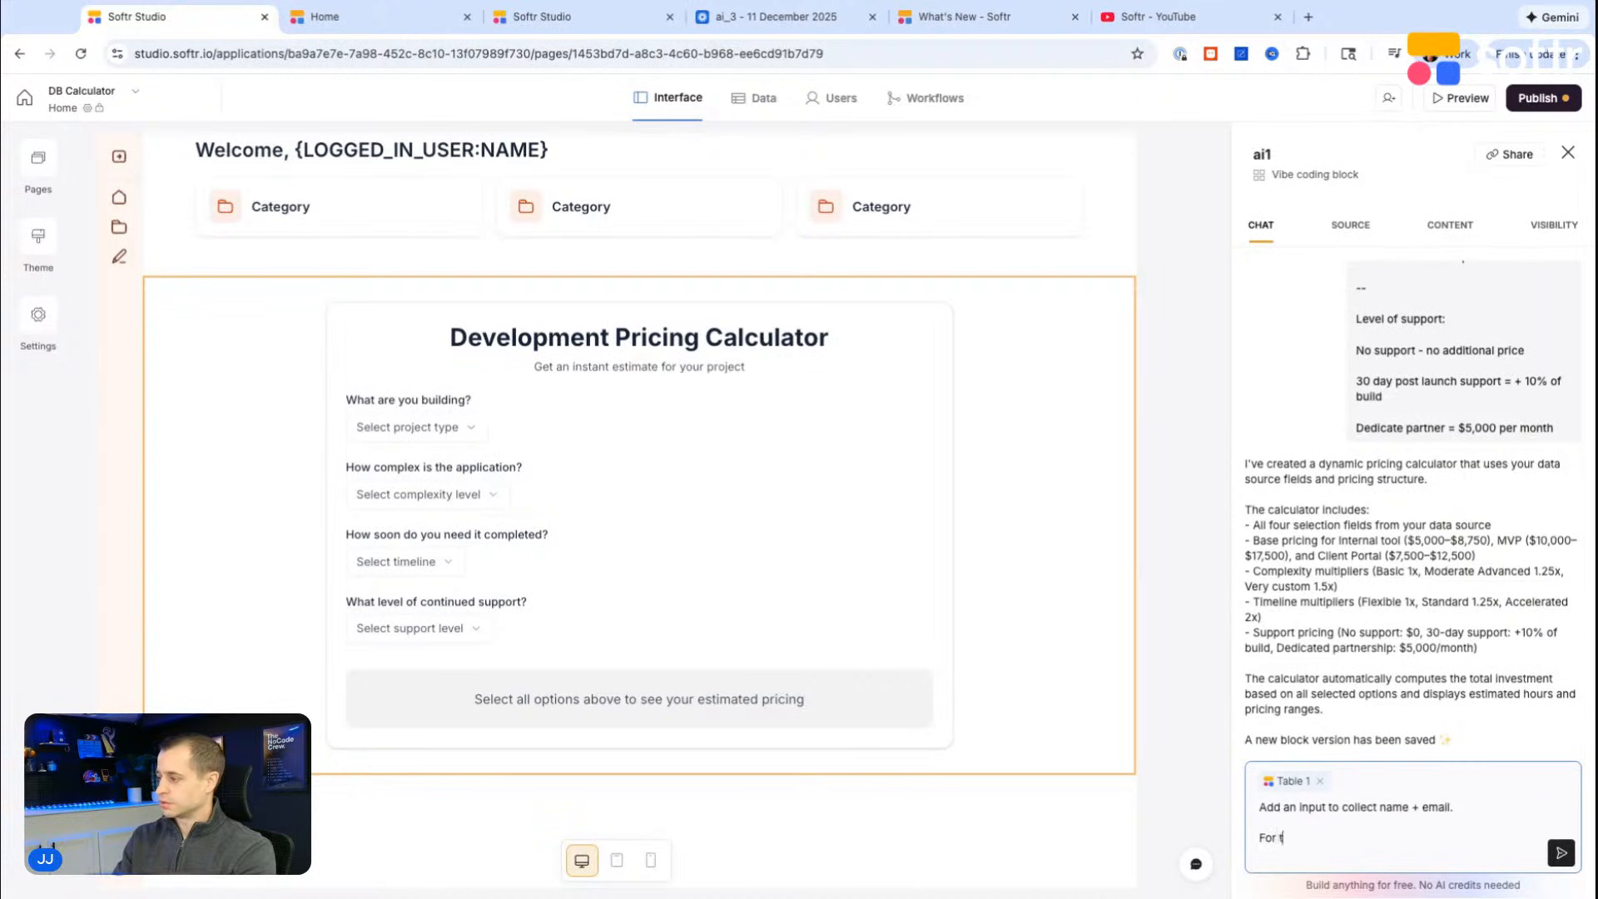
pyautogui.write("he email input, let's make sure we validate for valid emails only.")
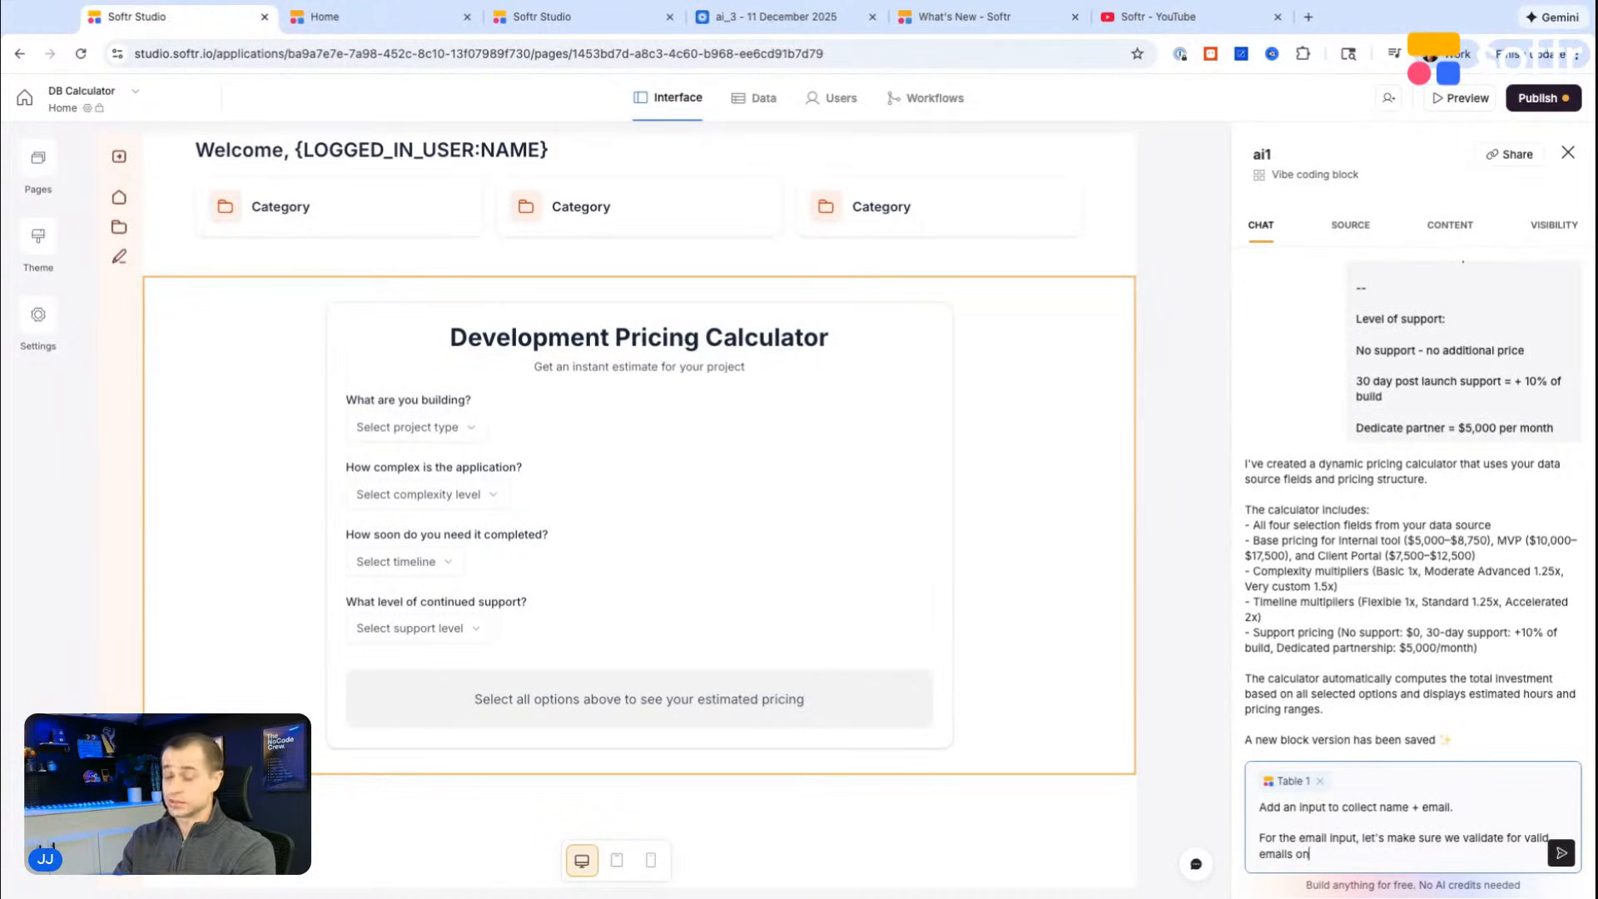
# Step: Add a request for a button that submits the estimate + contact info for saving to the database and calling users back, and send the prompt
pyautogui.hotkey('shift', 'Return')
pyautogui.hotkey('shift', 'Return')
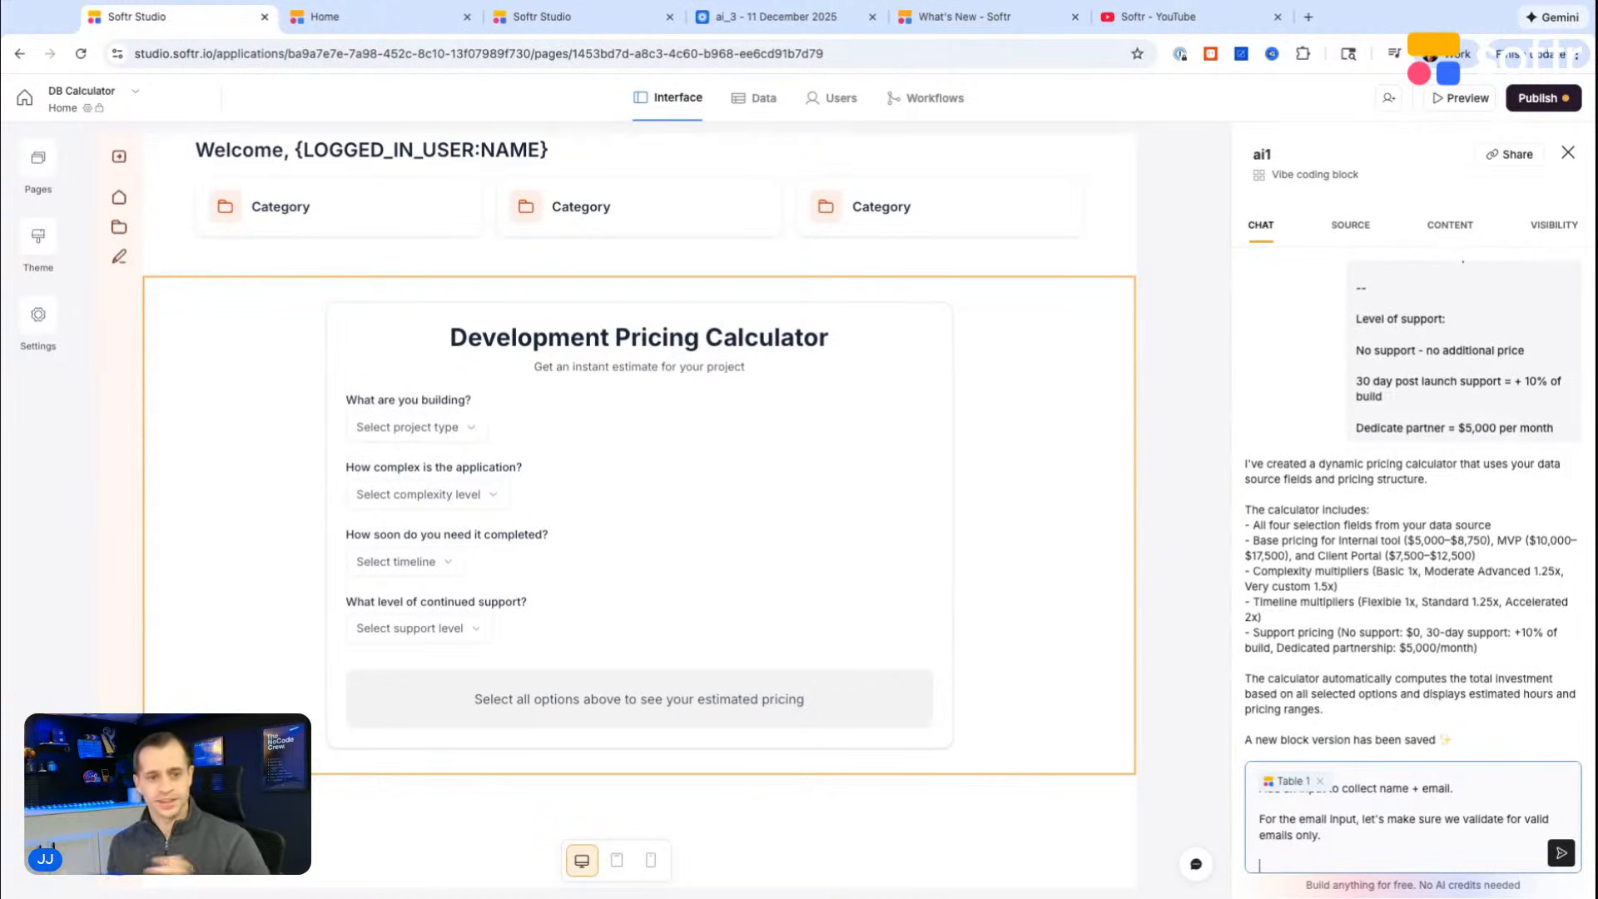
pyautogui.write('Then ')
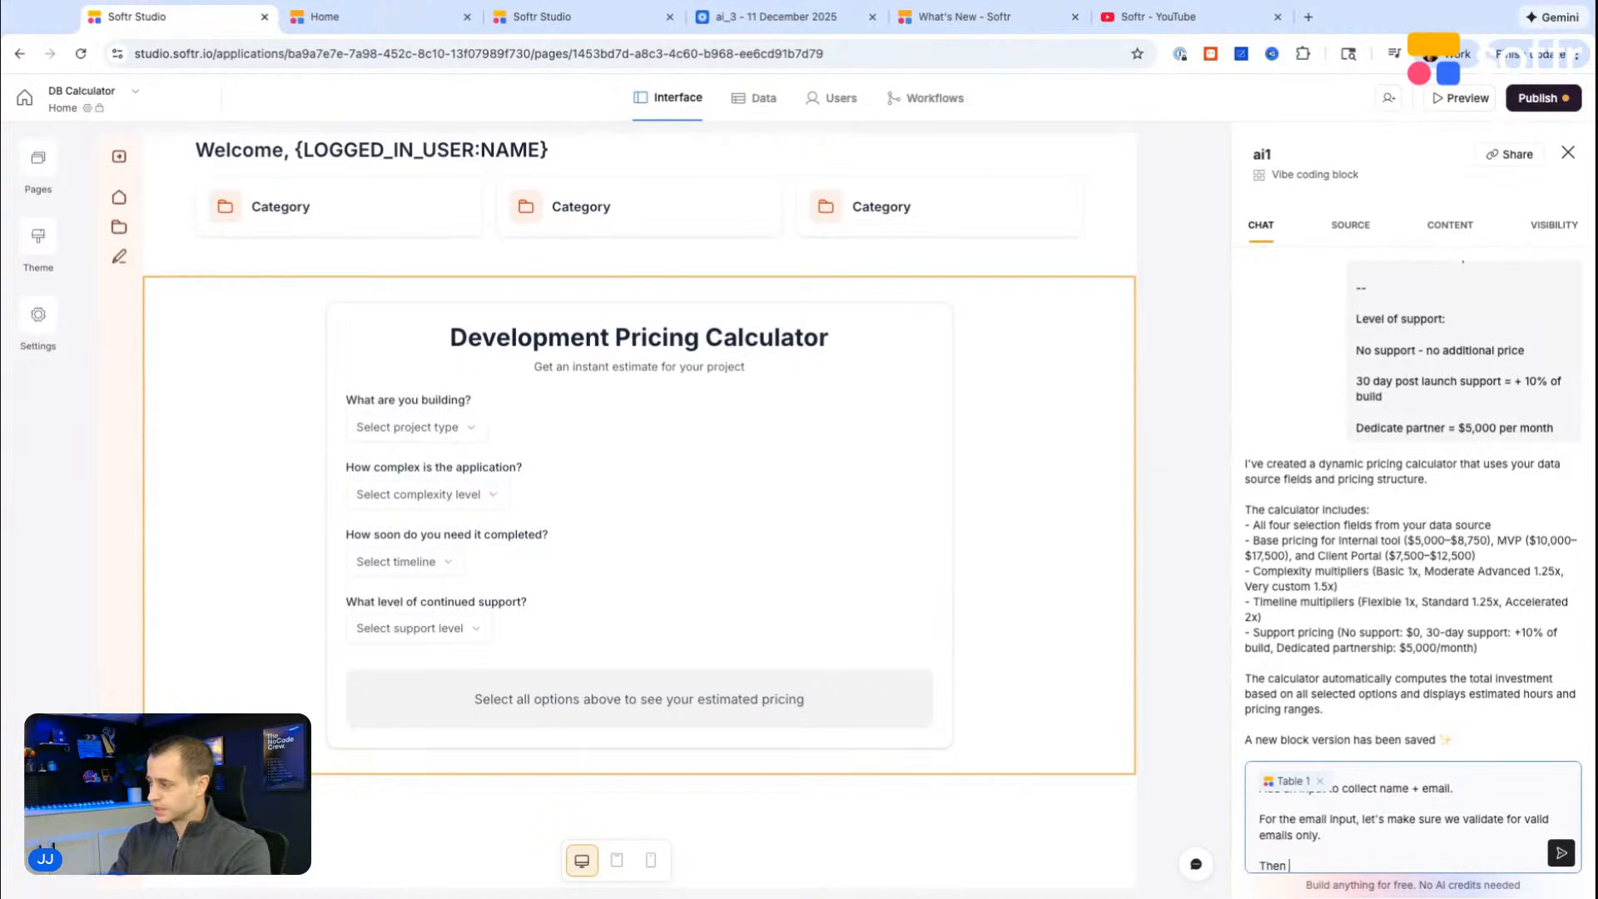
pyautogui.write('lets add a button for t')
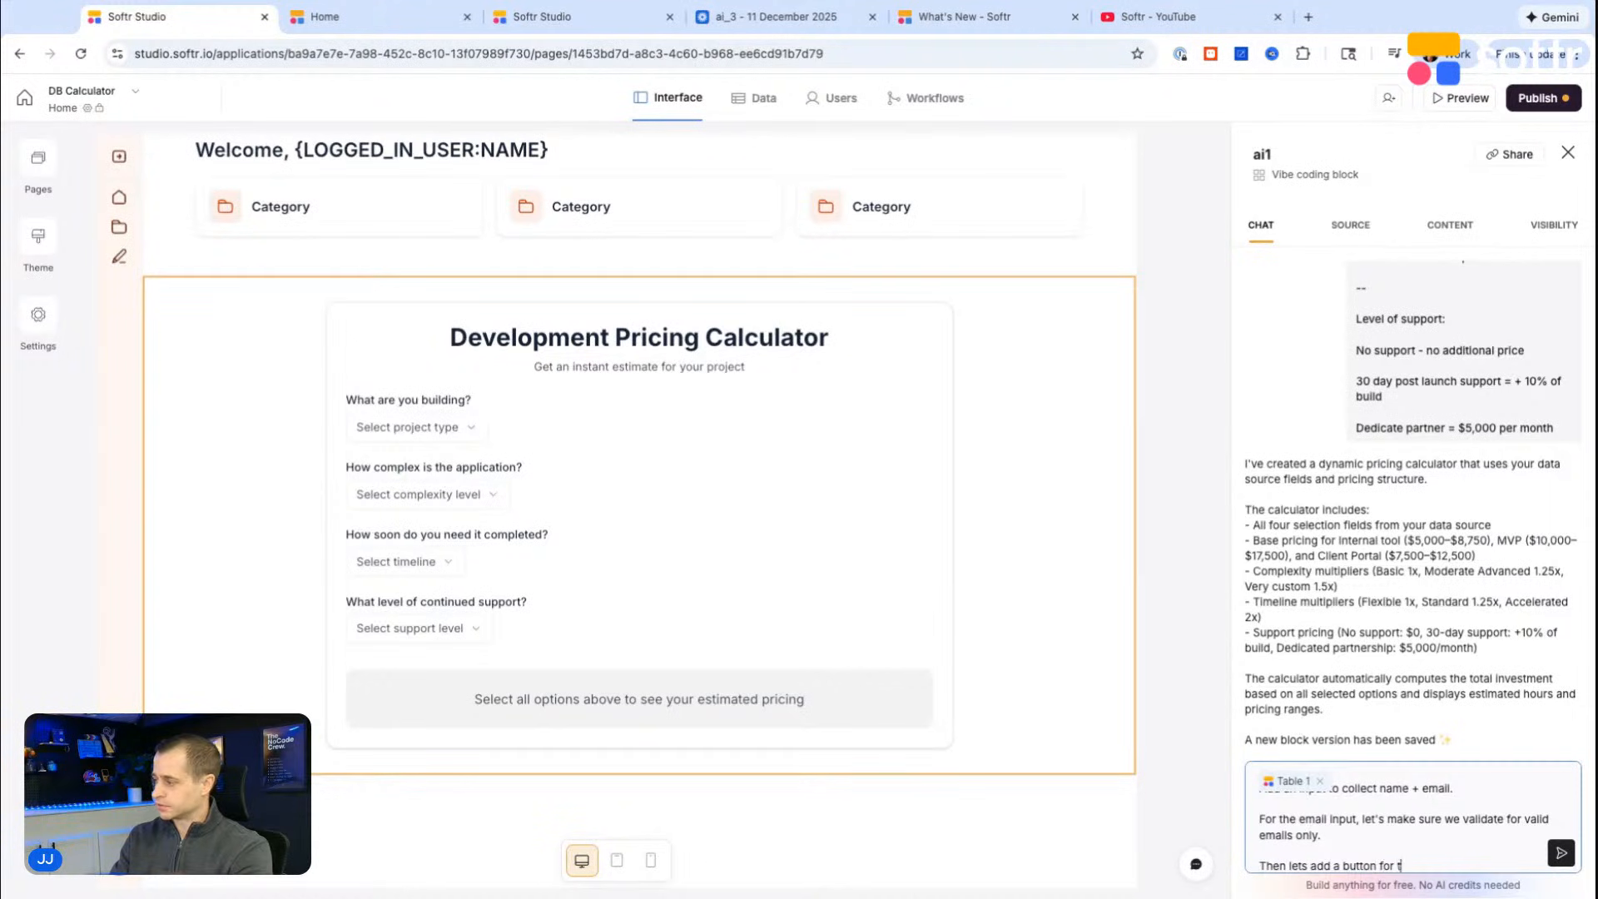
pyautogui.write('he uerer to submit')
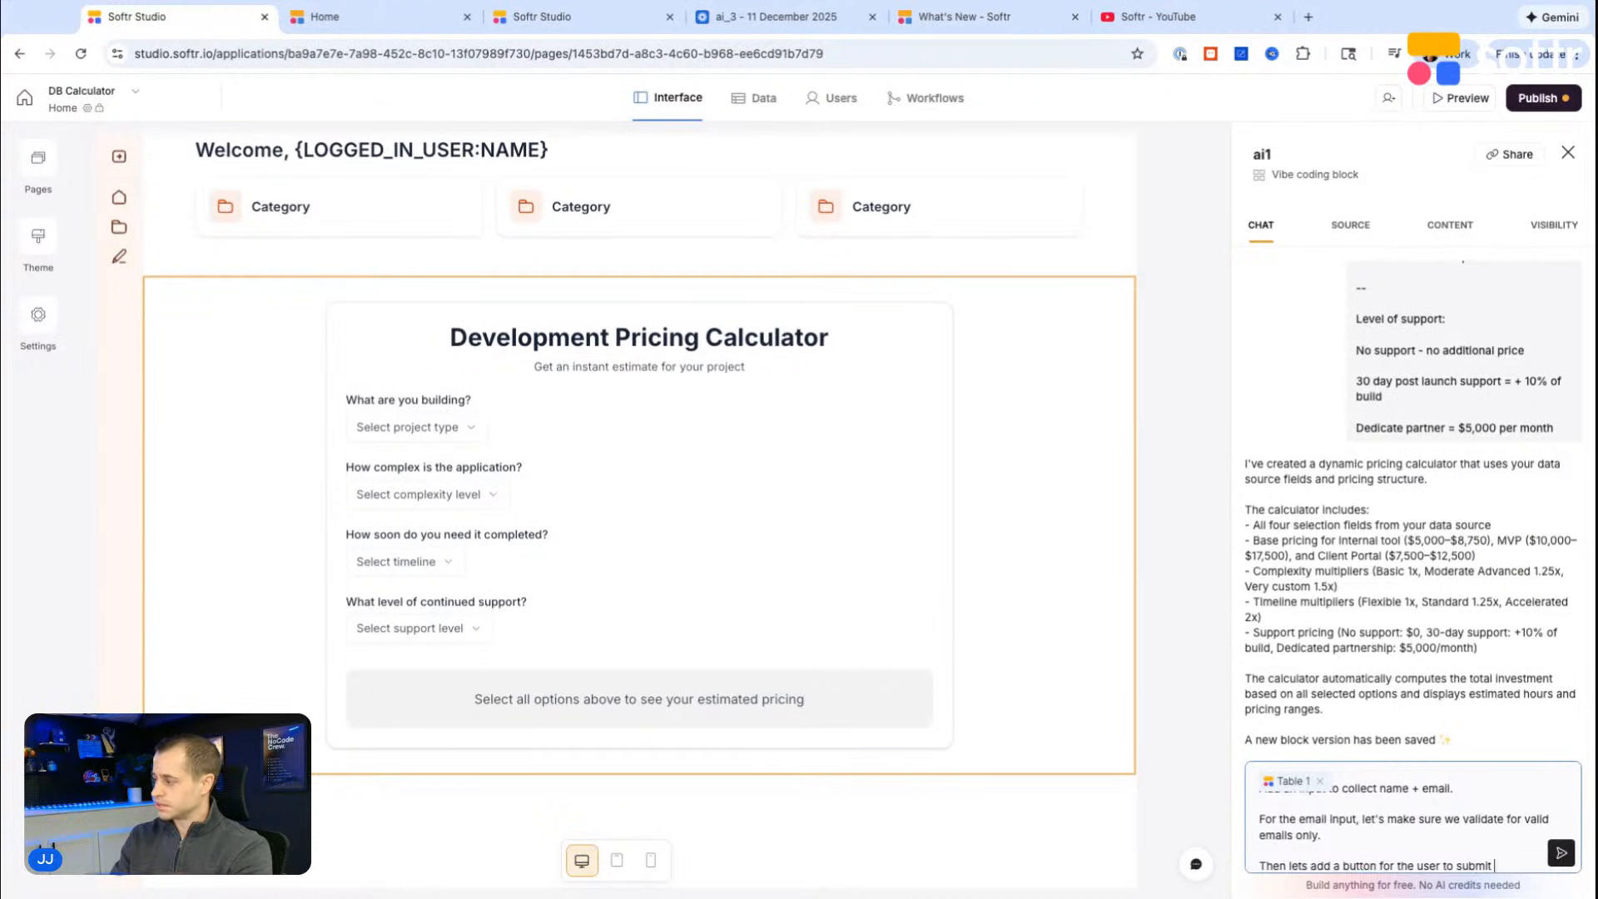
pyautogui.write(' their estimate +')
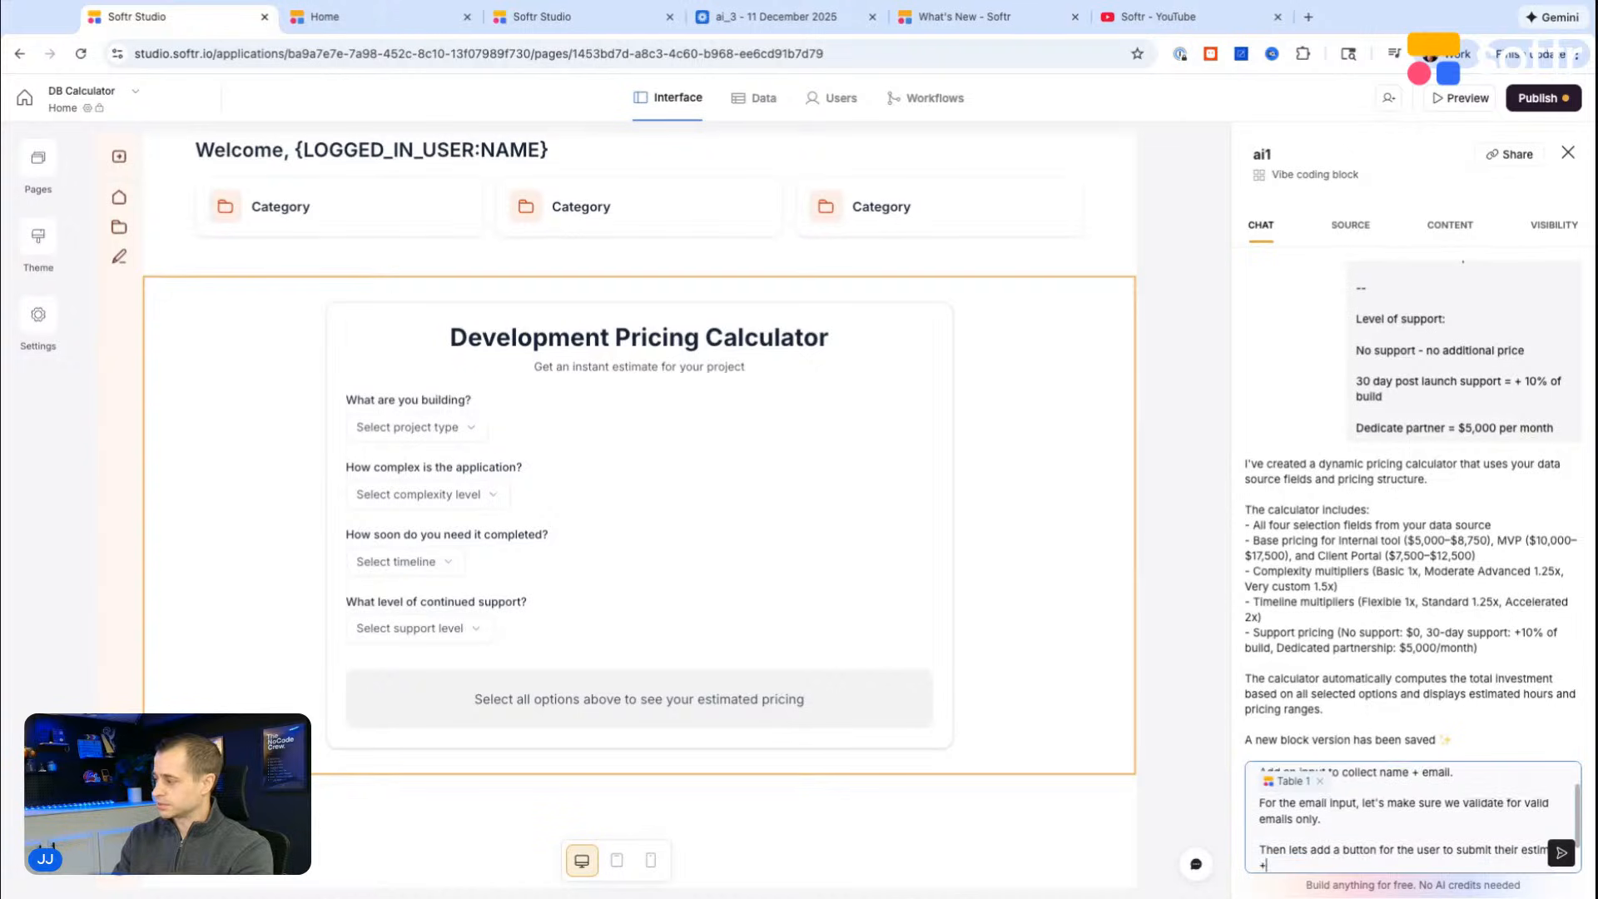
pyautogui.write(' contact info so we can')
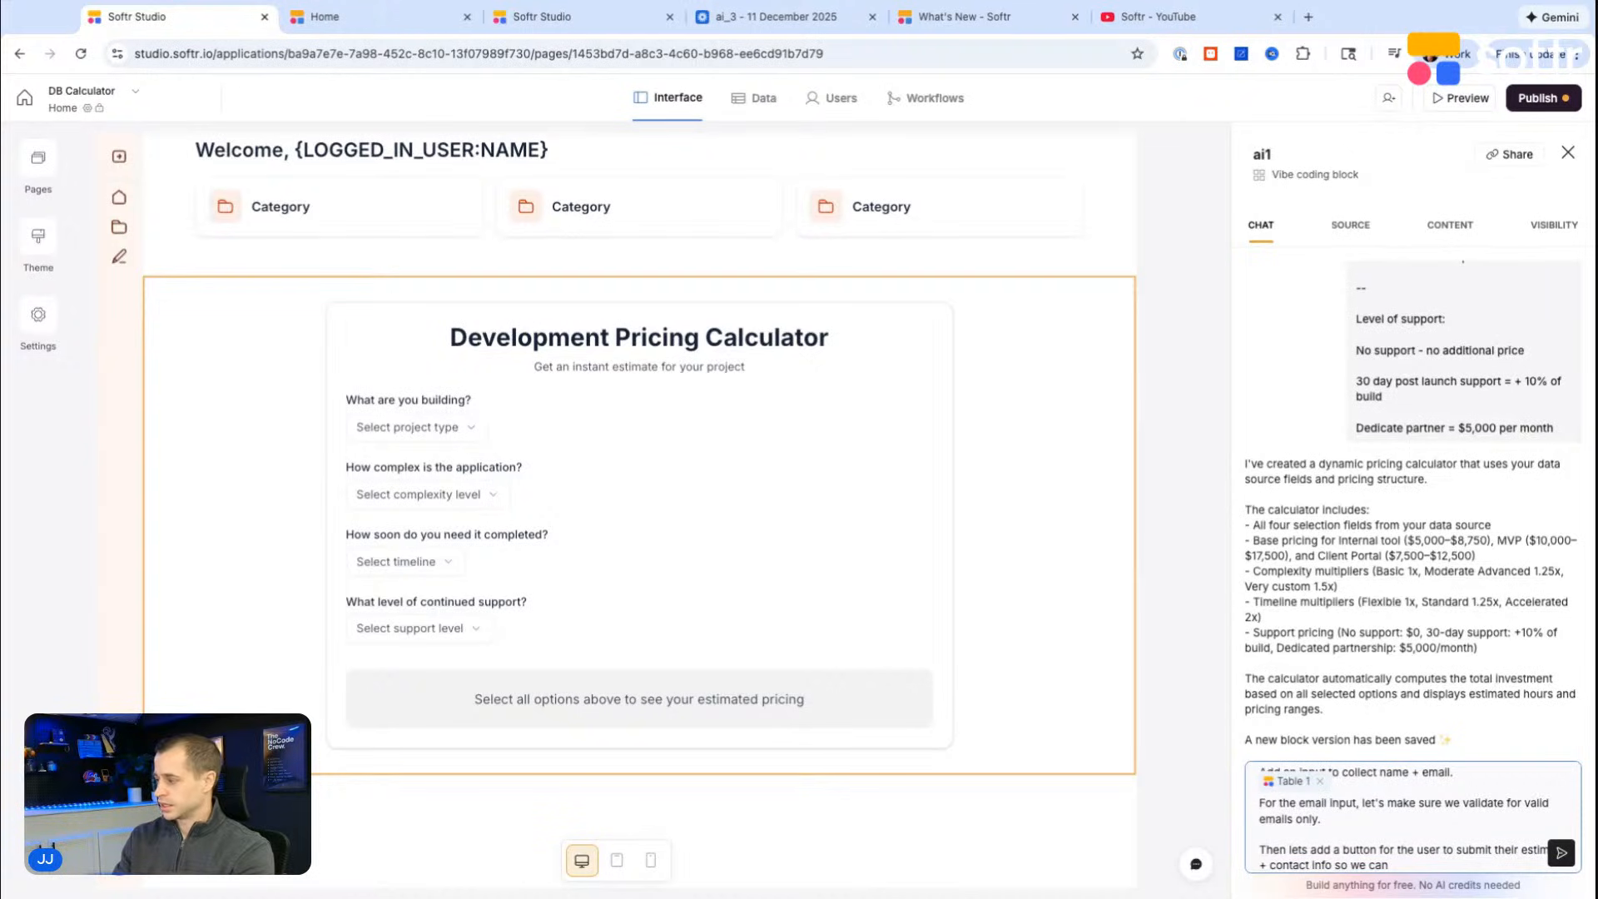
pyautogui.write(' save it to our database and')
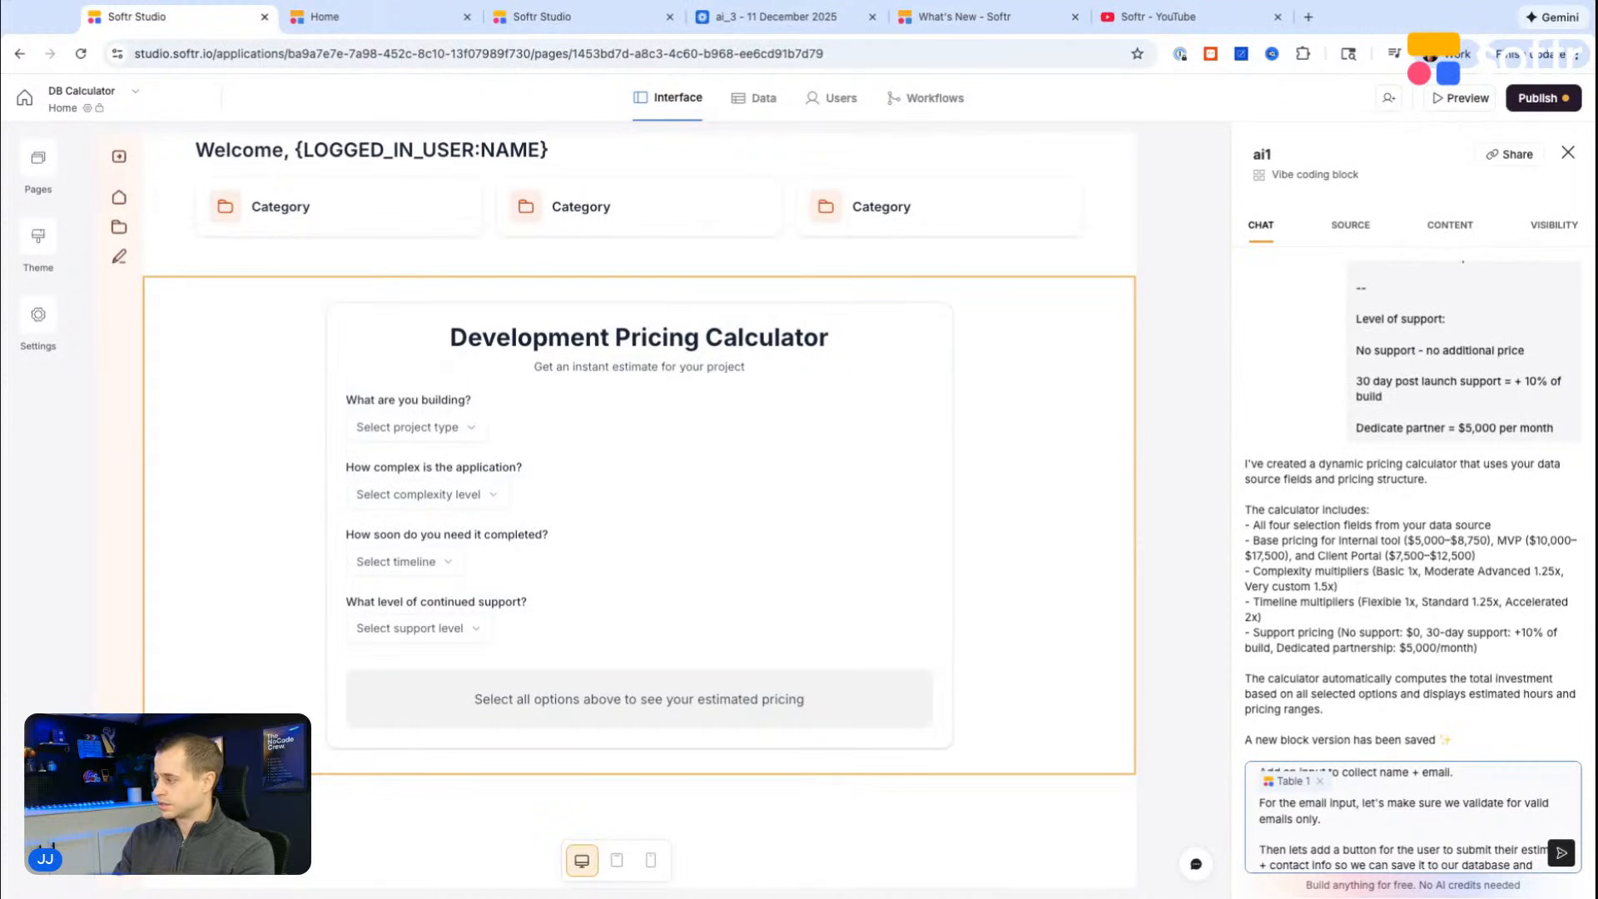
pyautogui.write(' call them ba')
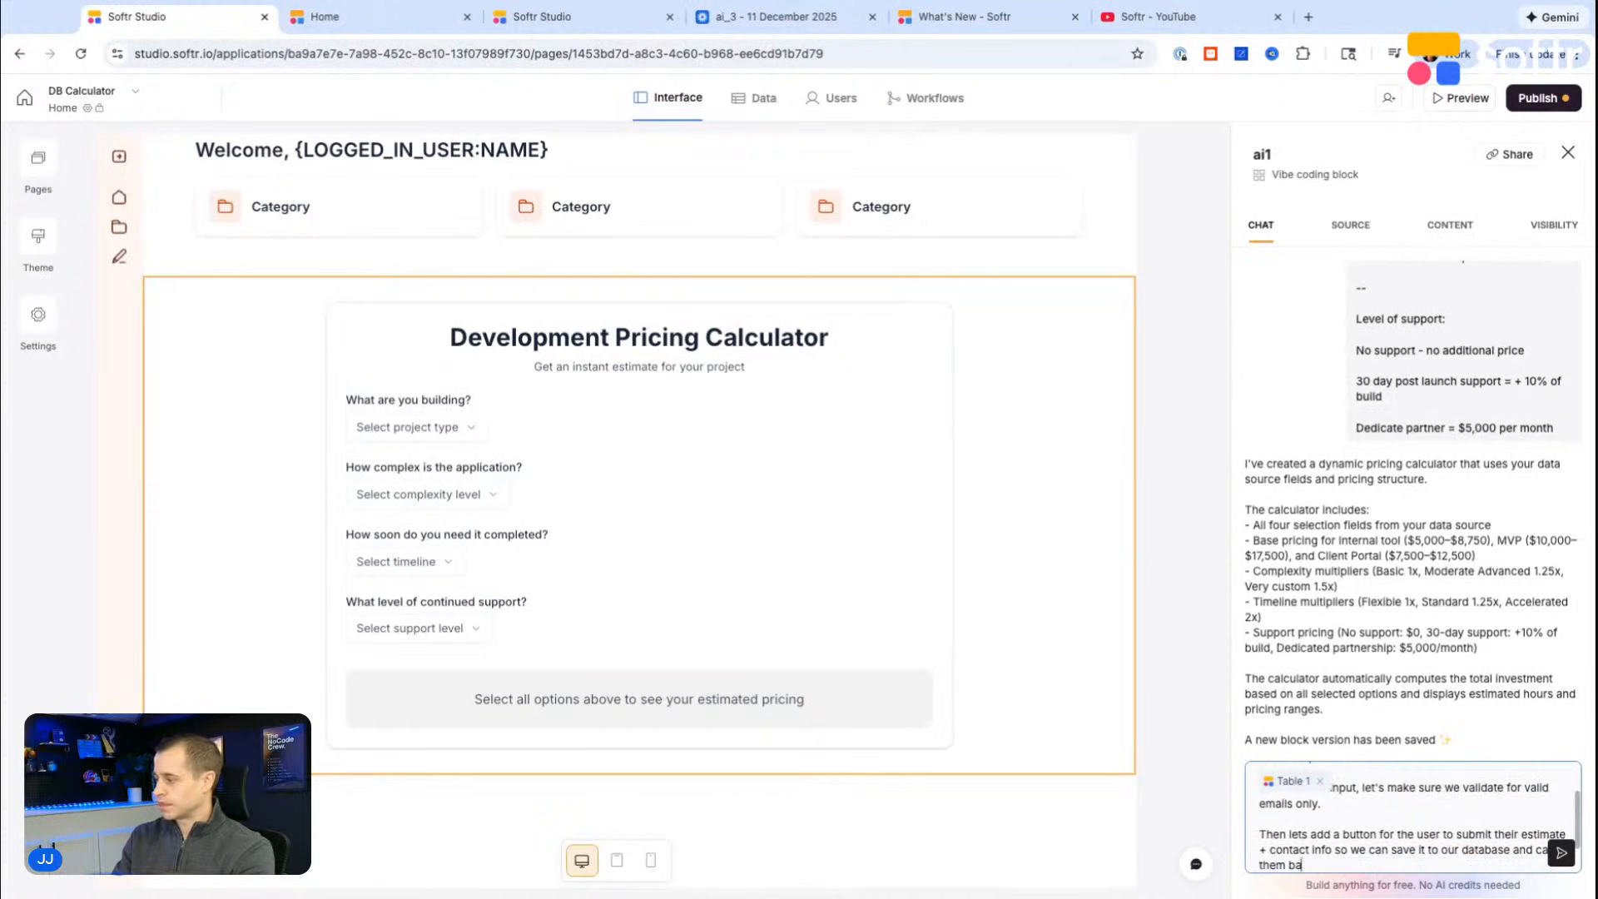
pyautogui.write('ck to discuss their project further.')
pyautogui.press('Return')
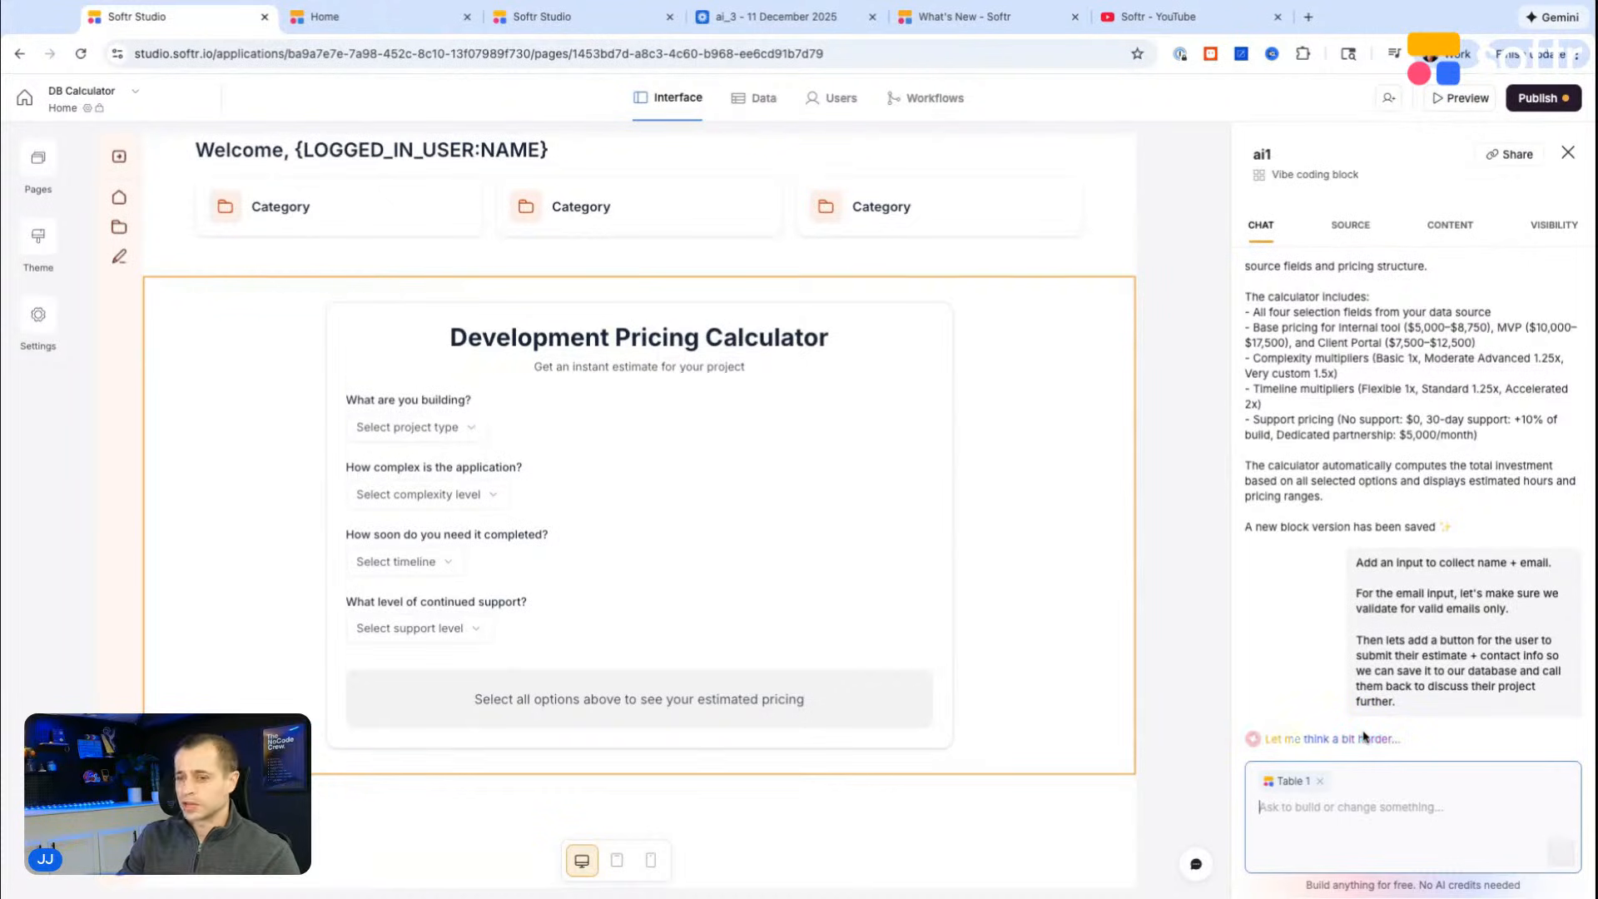
# Step: Review the original calculator prompt in the chat, from the field IDs through the project prices and multipliers
pyautogui.scroll(4, 1373, 665)
pyautogui.scroll(8, 1379, 605)
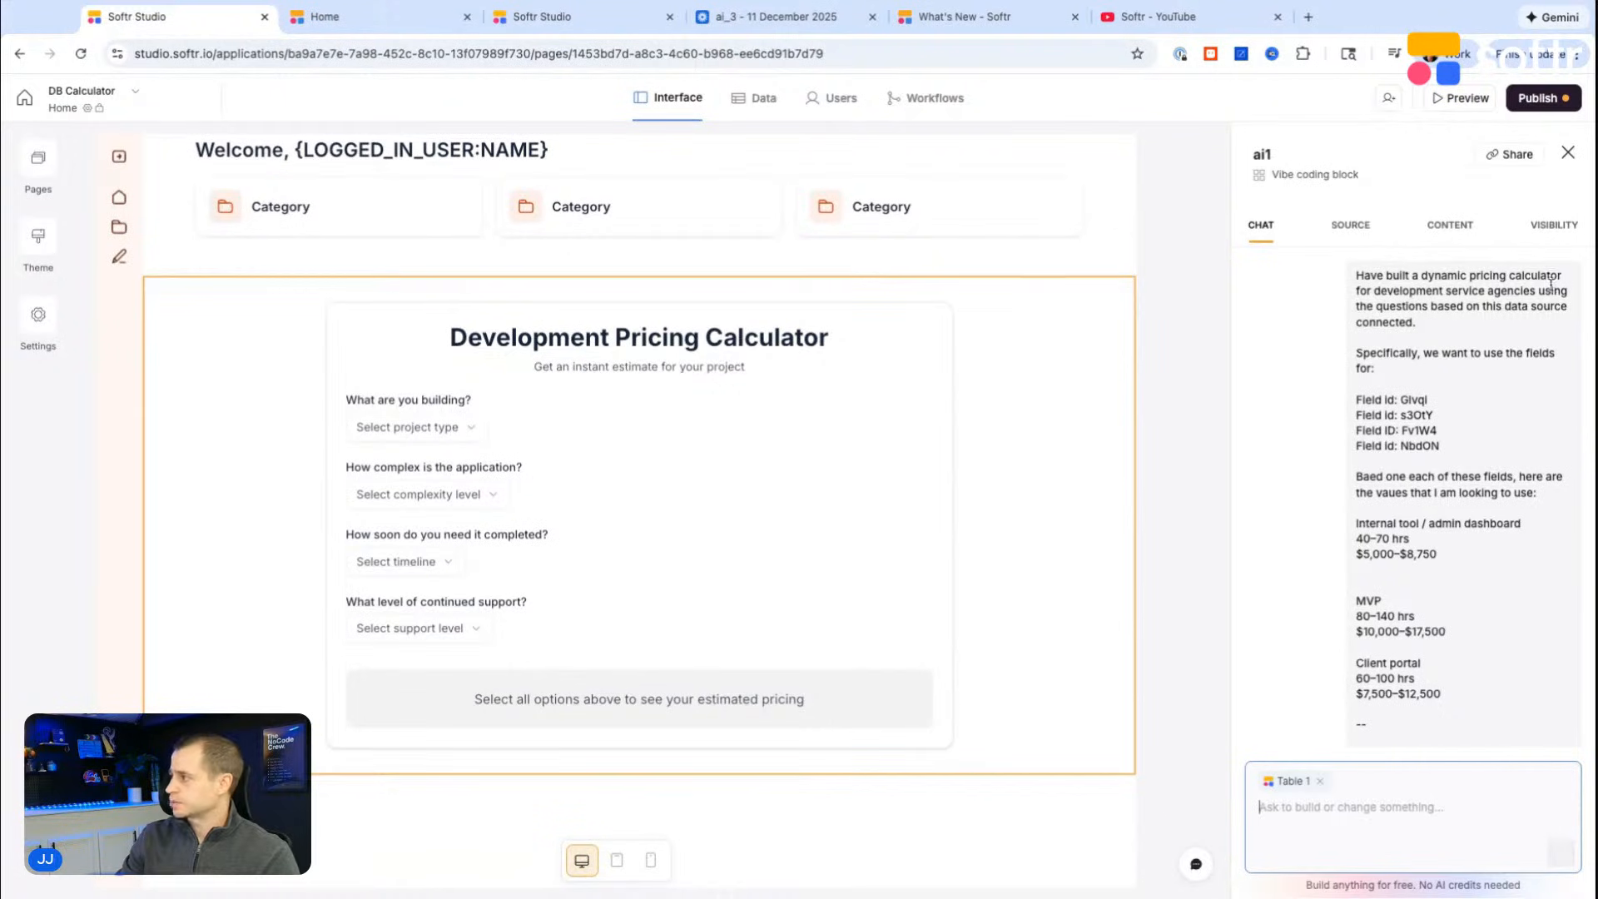
pyautogui.scroll(-1, 1448, 328)
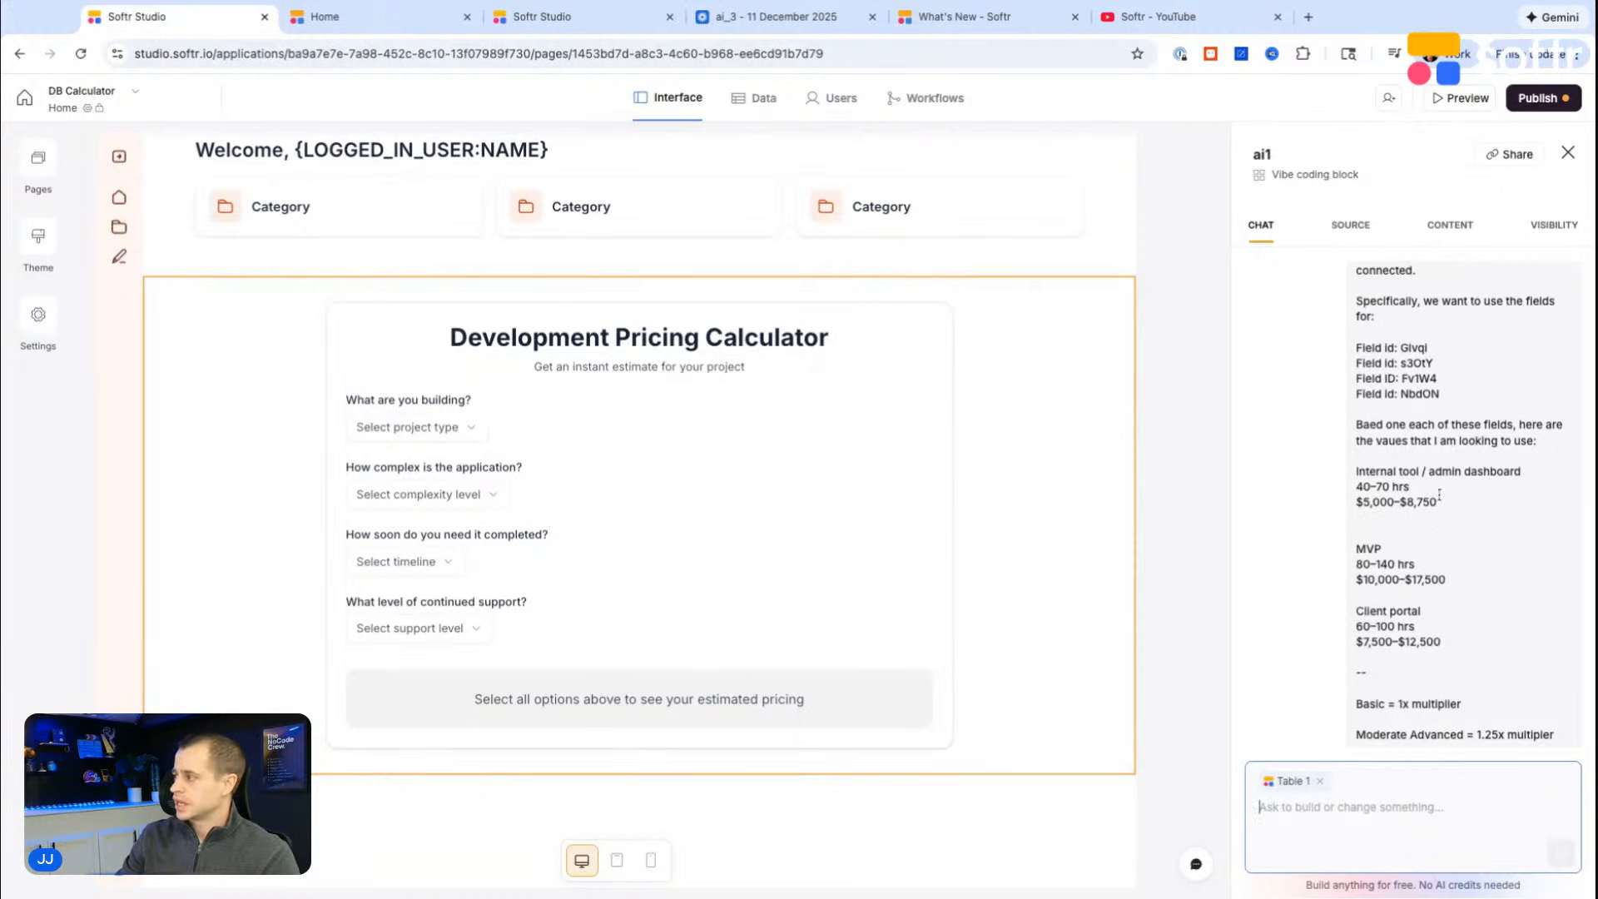
pyautogui.scroll(-2, 1437, 494)
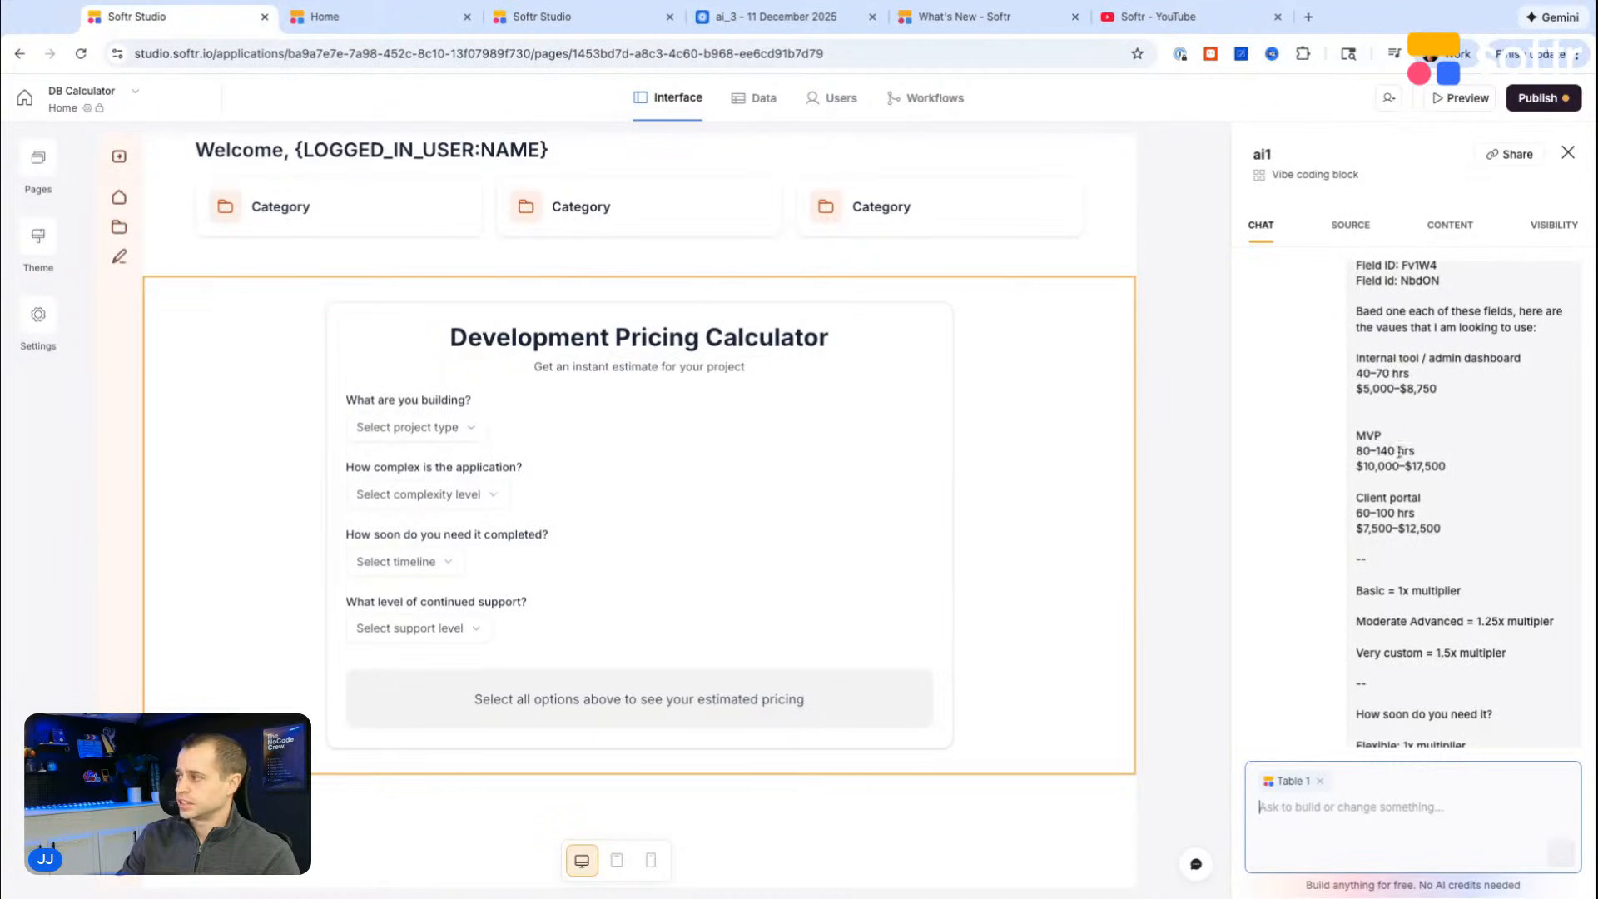
pyautogui.scroll(-10, 1391, 477)
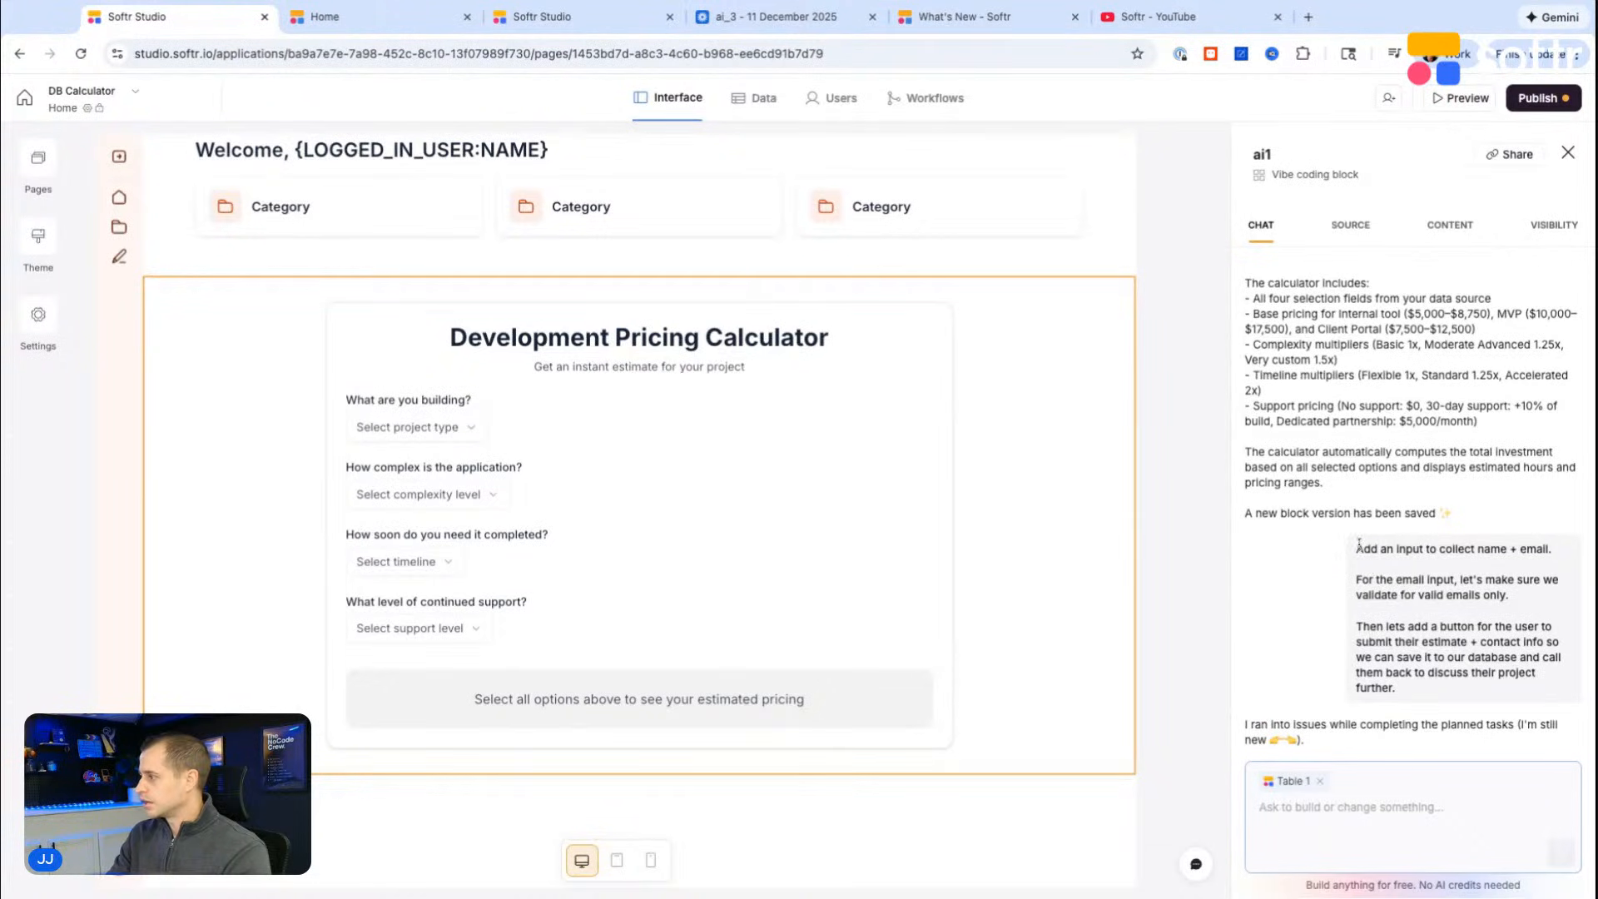
# Step: Reuse the name + email input and email validation paragraphs from the previous prompt in a new chat message
pyautogui.moveTo(1358, 547); pyautogui.dragTo(1508, 595)
pyautogui.hotkey('ctrl', 'c')
pyautogui.click(1343, 801)
pyautogui.hotkey('ctrl', 'v')
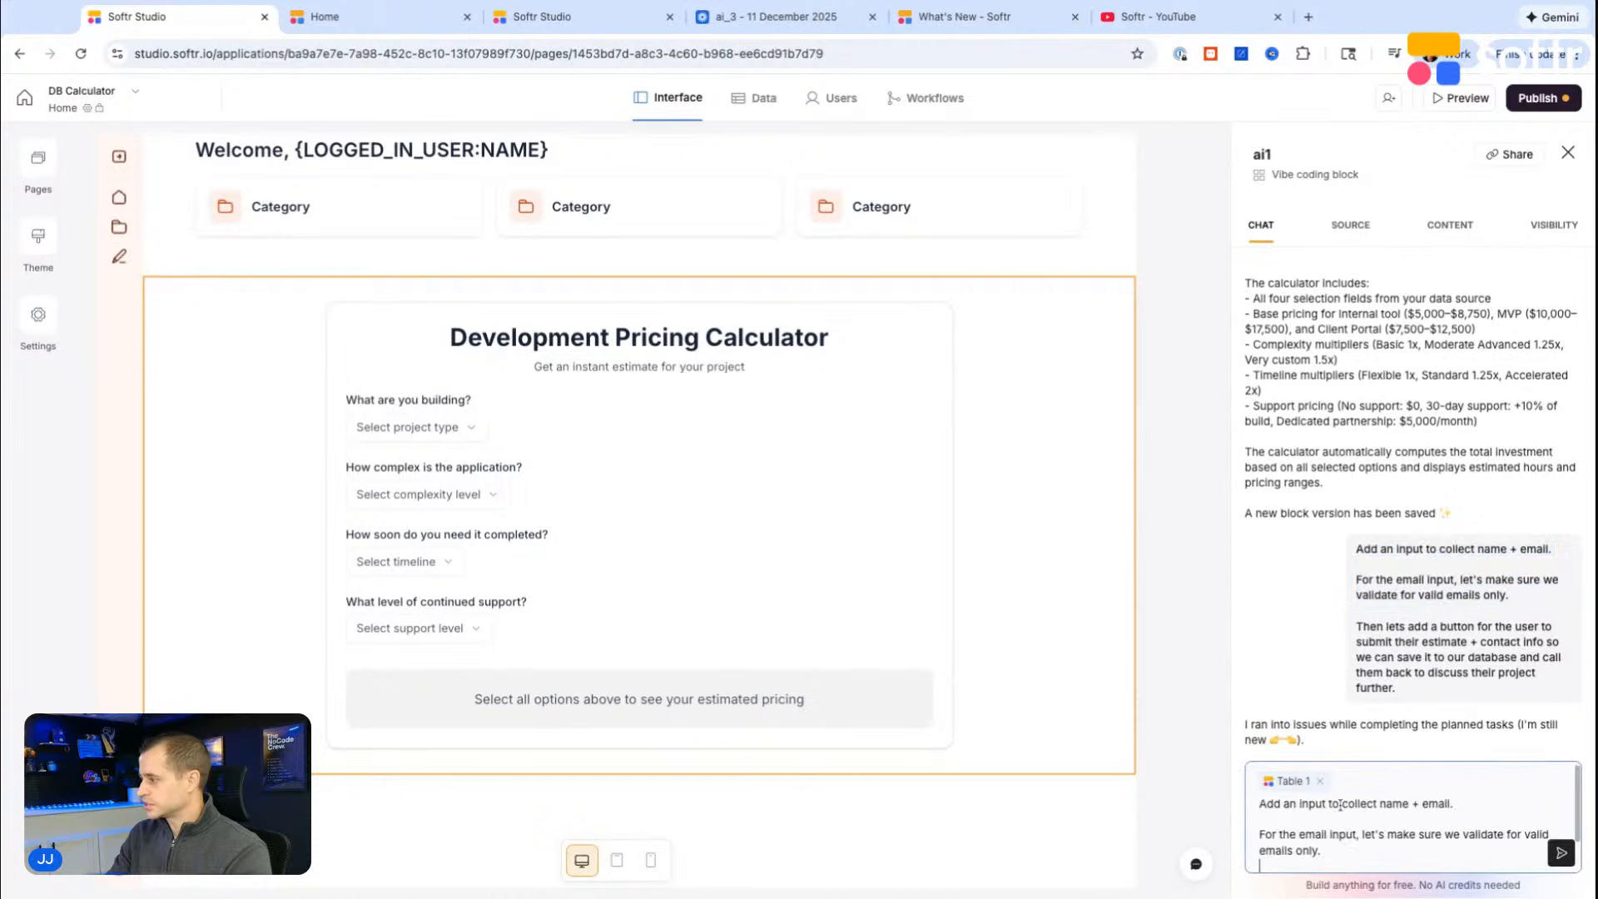
pyautogui.scroll(1, 1416, 844)
pyautogui.scroll(-1, 1407, 843)
pyautogui.scroll(1, 1349, 832)
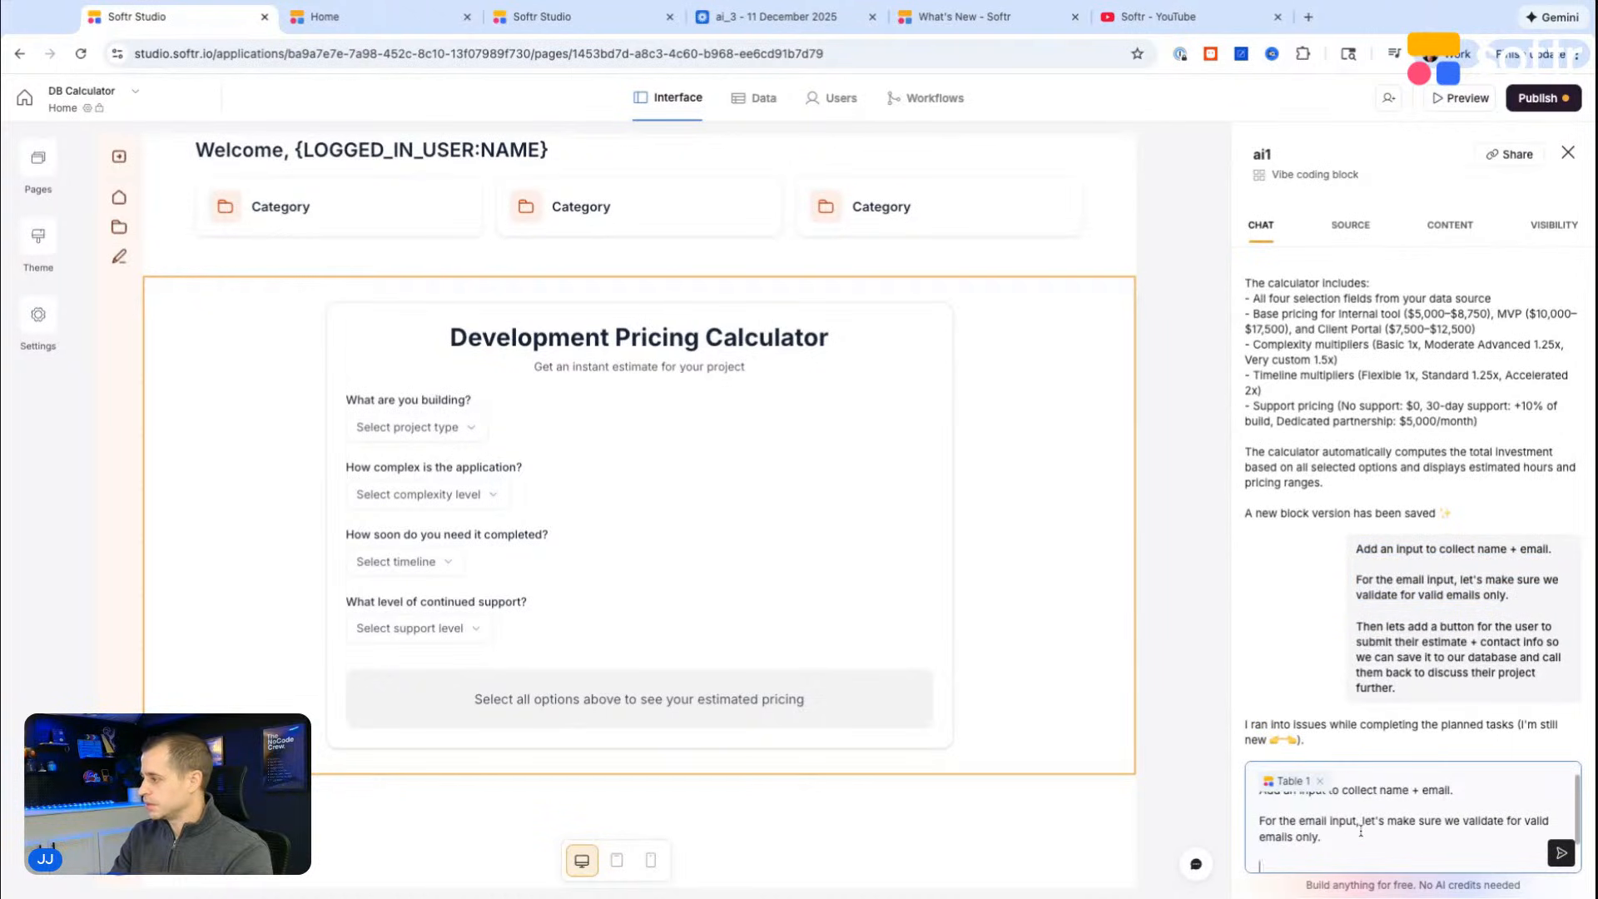
# Step: Append "Then lets add a button for the user to submit their estimate" from the previous prompt as a separate paragraph
pyautogui.hotkey('shift', 'Return')
pyautogui.hotkey('shift', 'Return')
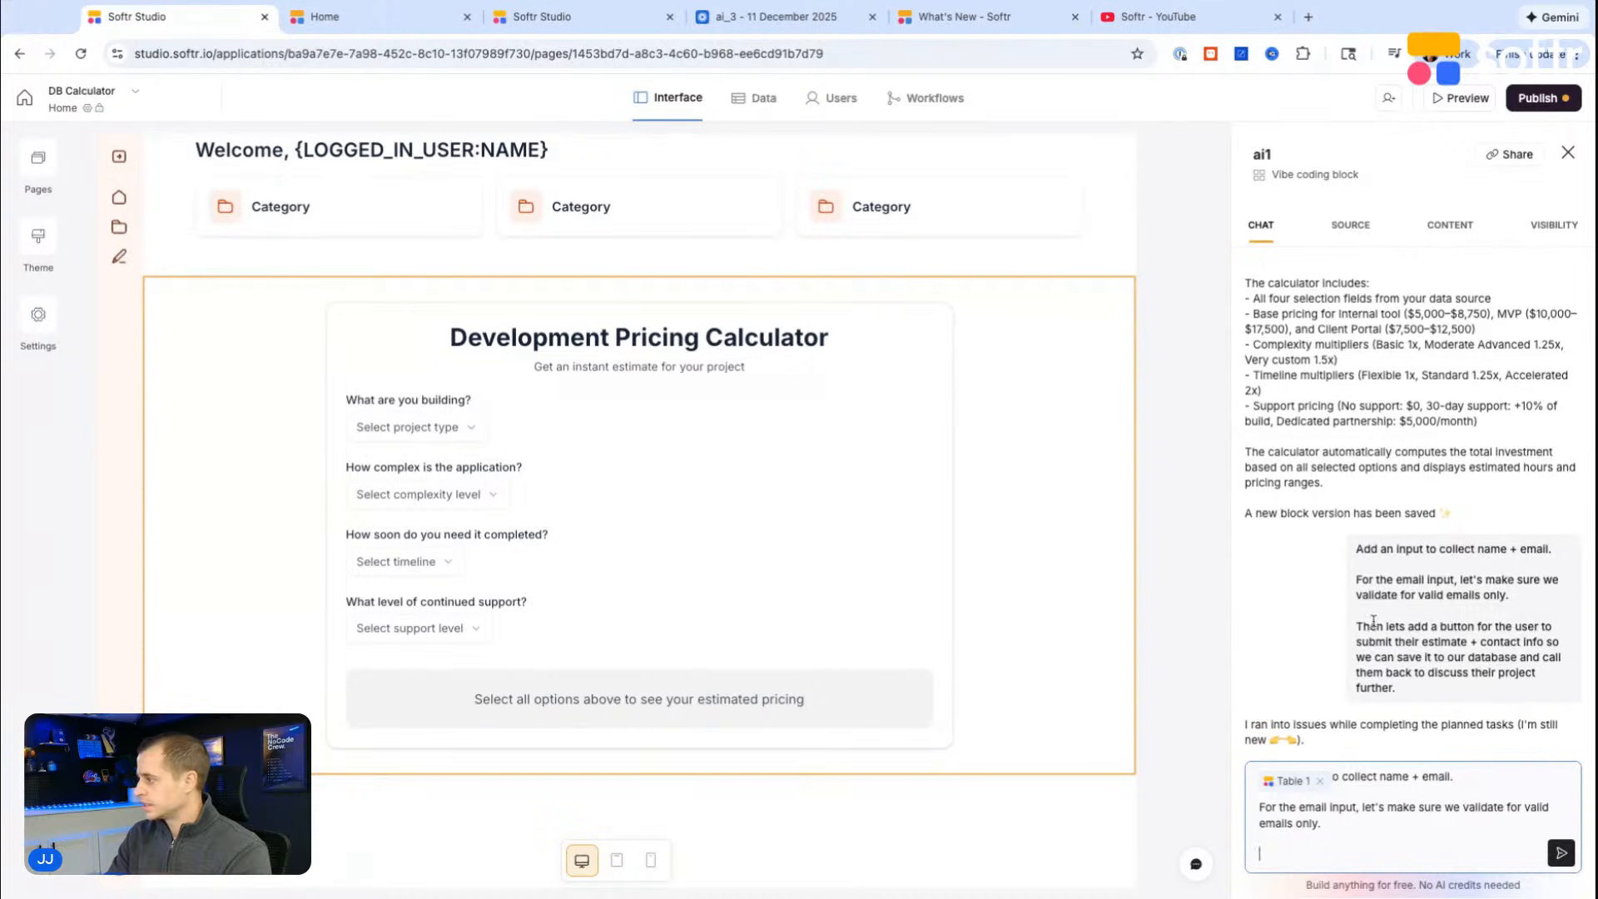
pyautogui.moveTo(1358, 626); pyautogui.dragTo(1467, 642)
pyautogui.hotkey('ctrl', 'c')
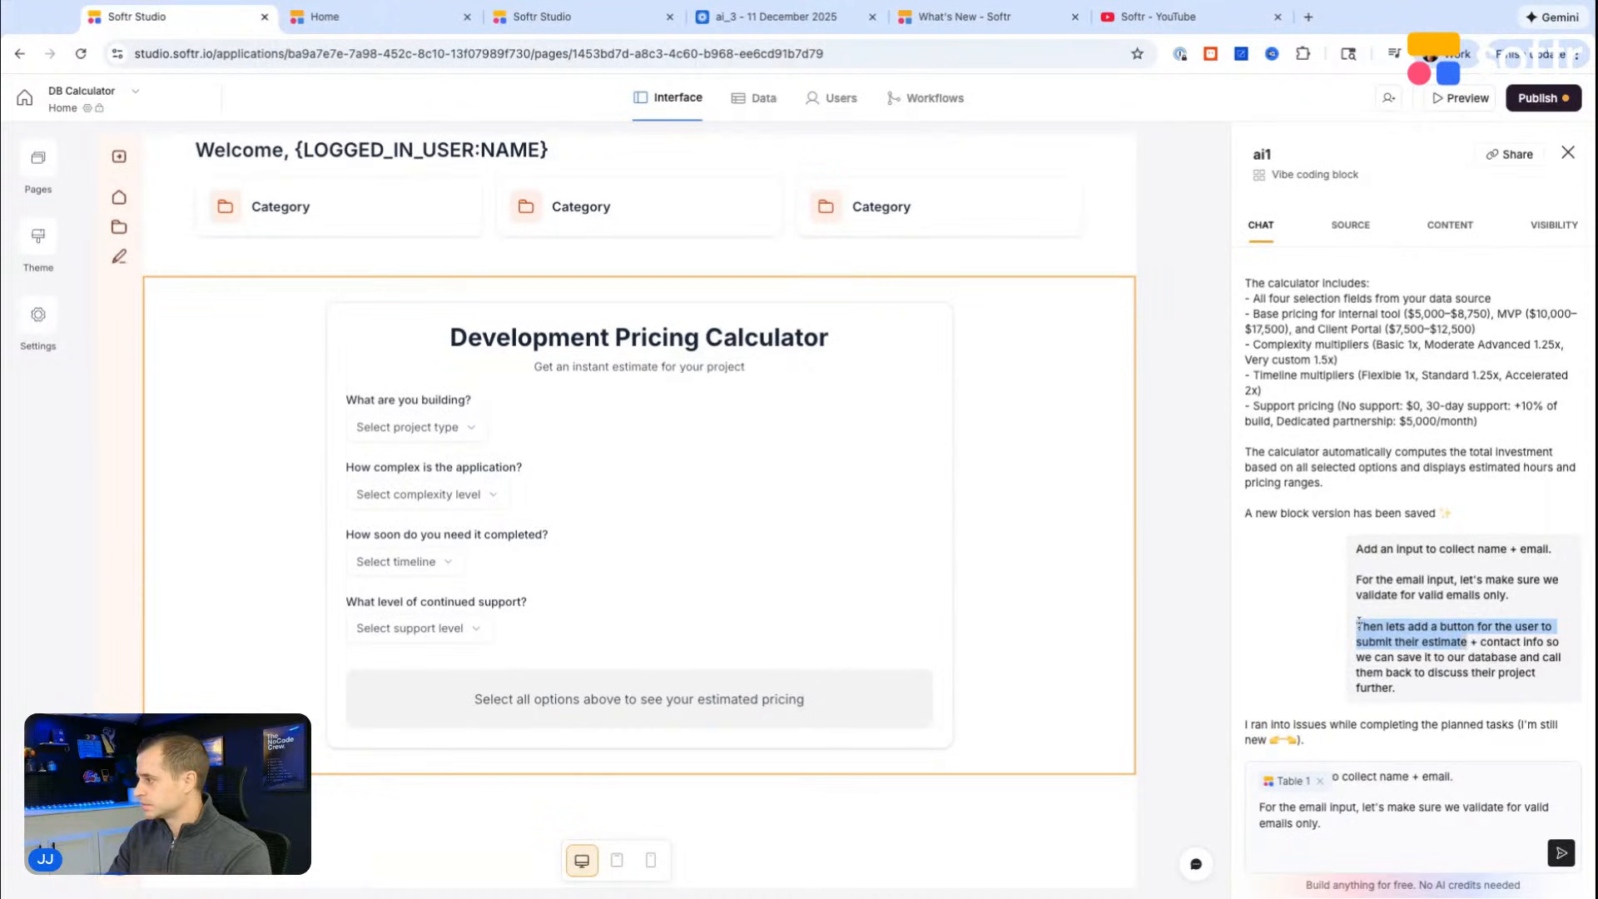
pyautogui.click(1348, 835)
pyautogui.hotkey('ctrl', 'v')
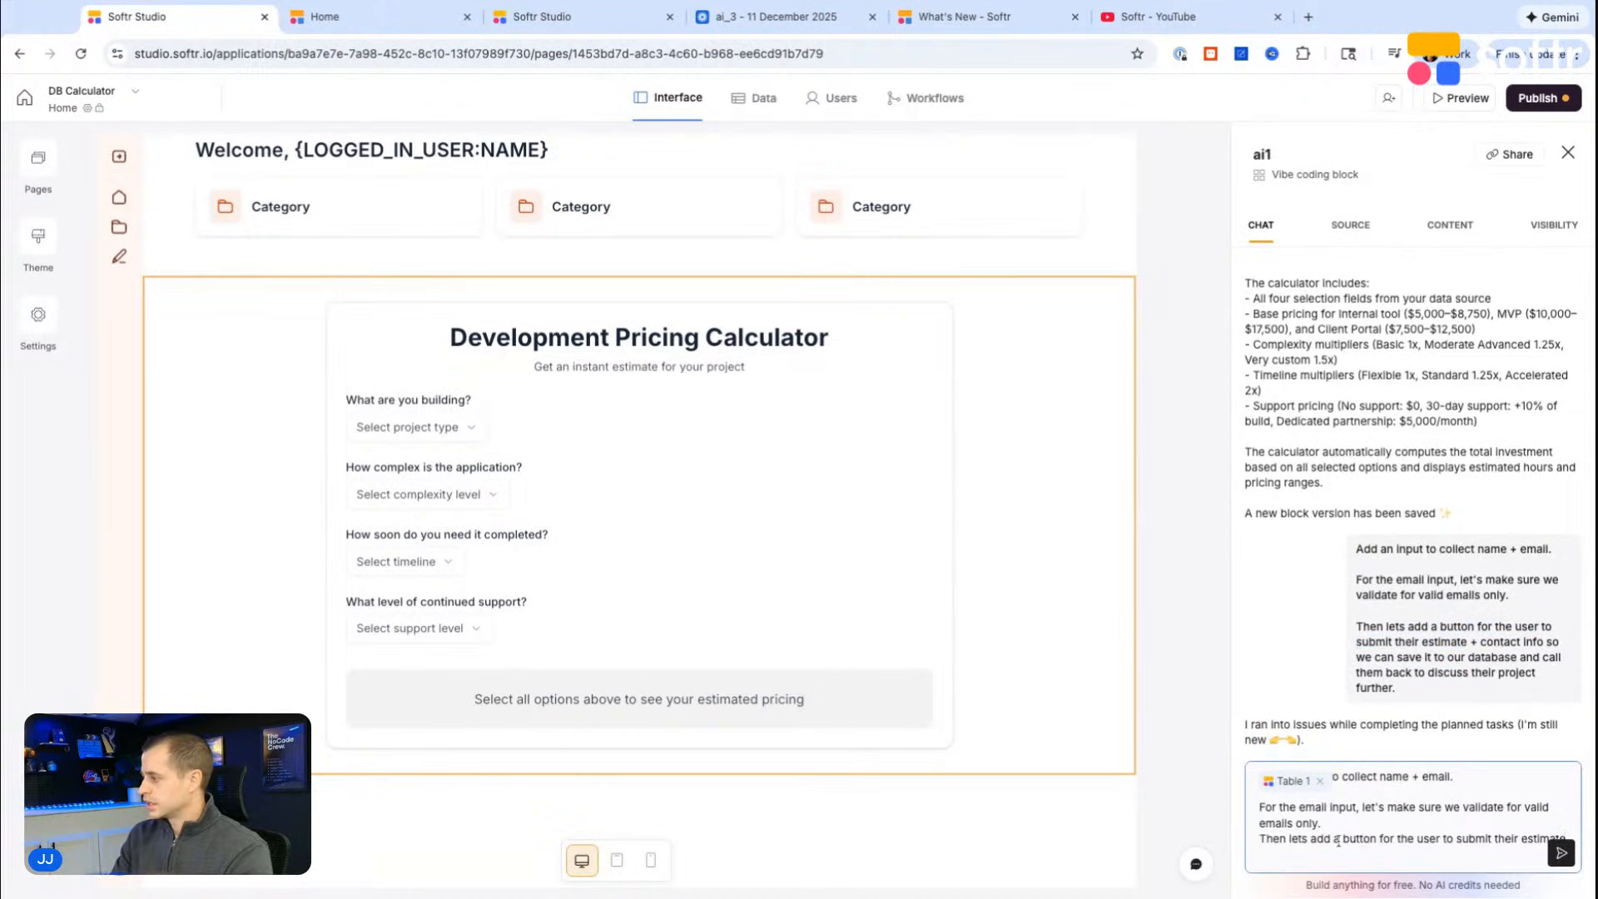
pyautogui.hotkey('shift', 'Return')
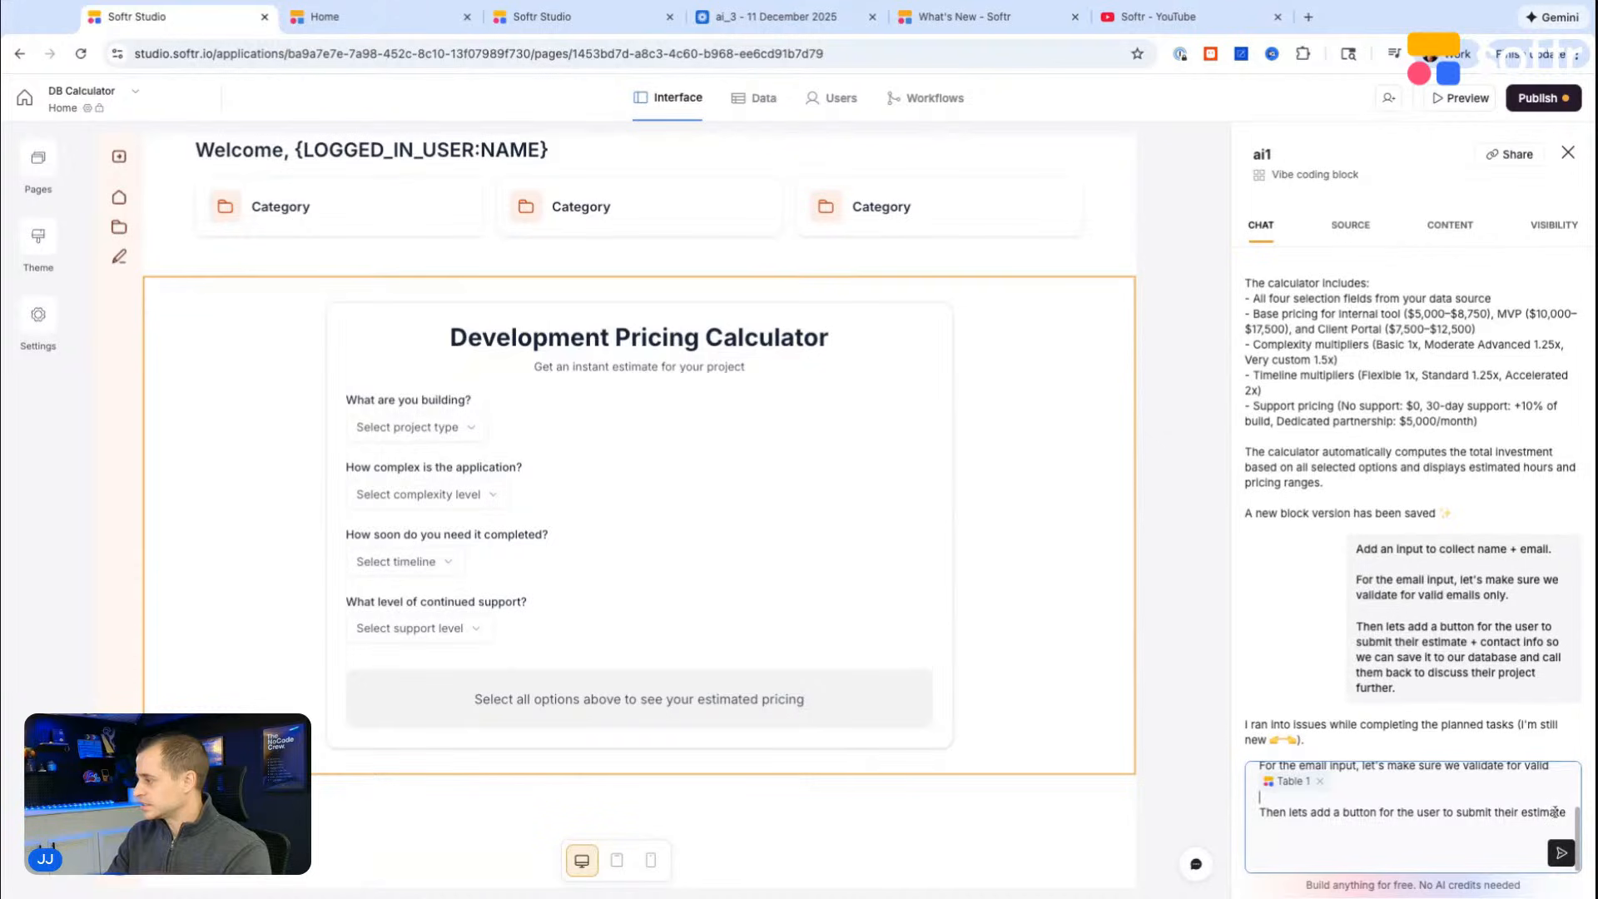
# Step: Continue the button request with "send the payload from the for to this webhook:"
pyautogui.write('send the apyload')
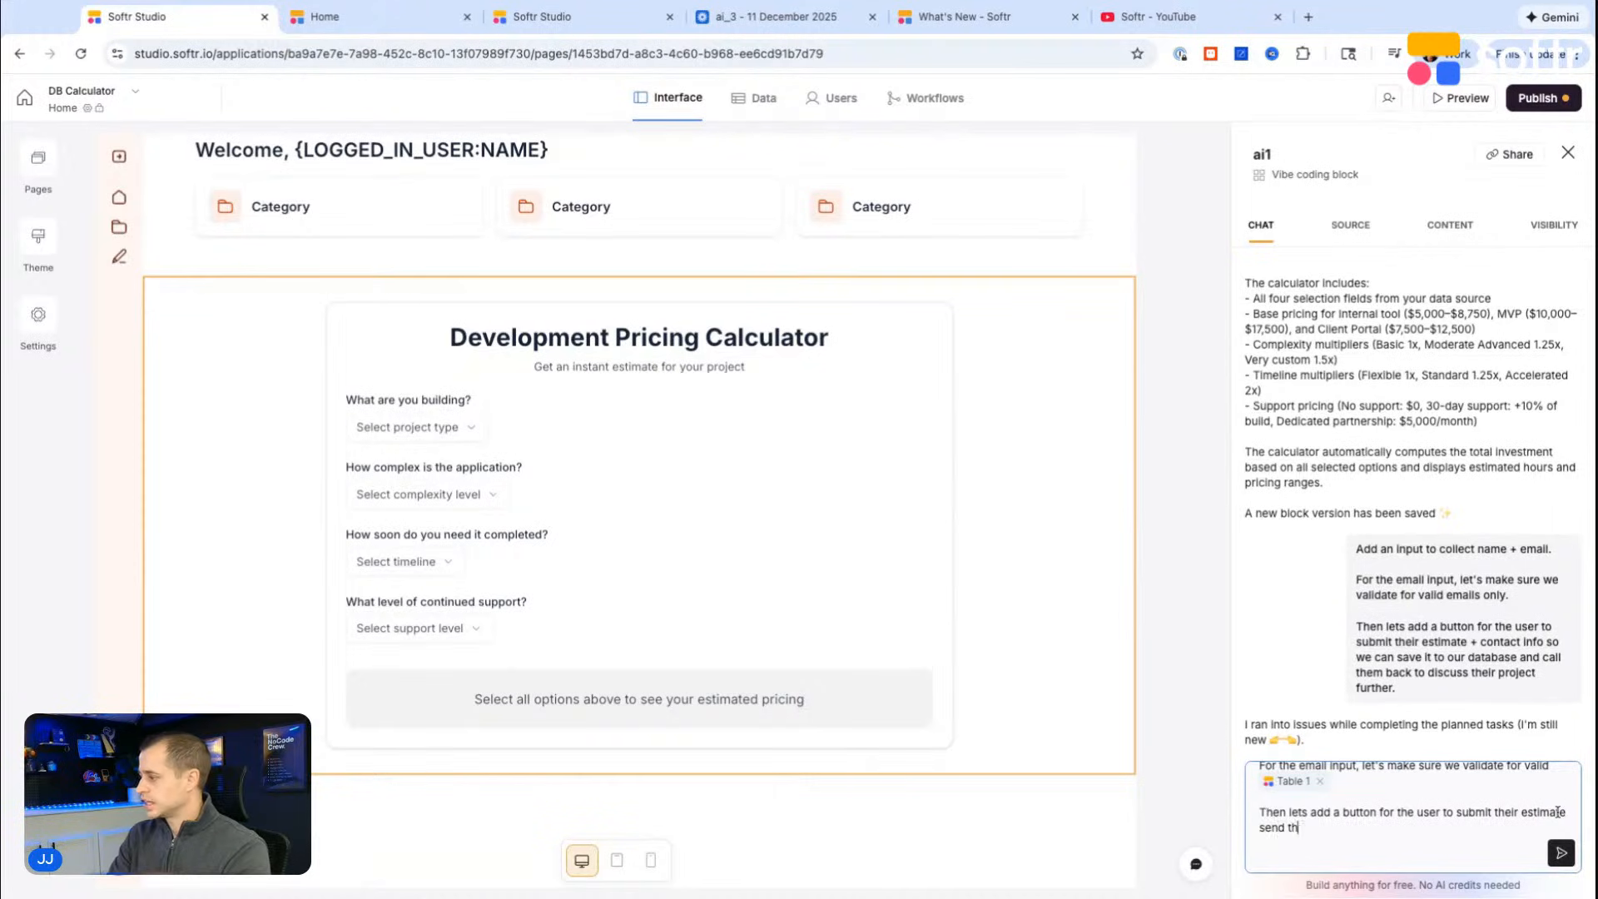
pyautogui.press('BackSpace')
pyautogui.press('BackSpace')
pyautogui.press('BackSpace')
pyautogui.write('pyal')
pyautogui.press('BackSpace')
pyautogui.press('BackSpace')
pyautogui.write('load')
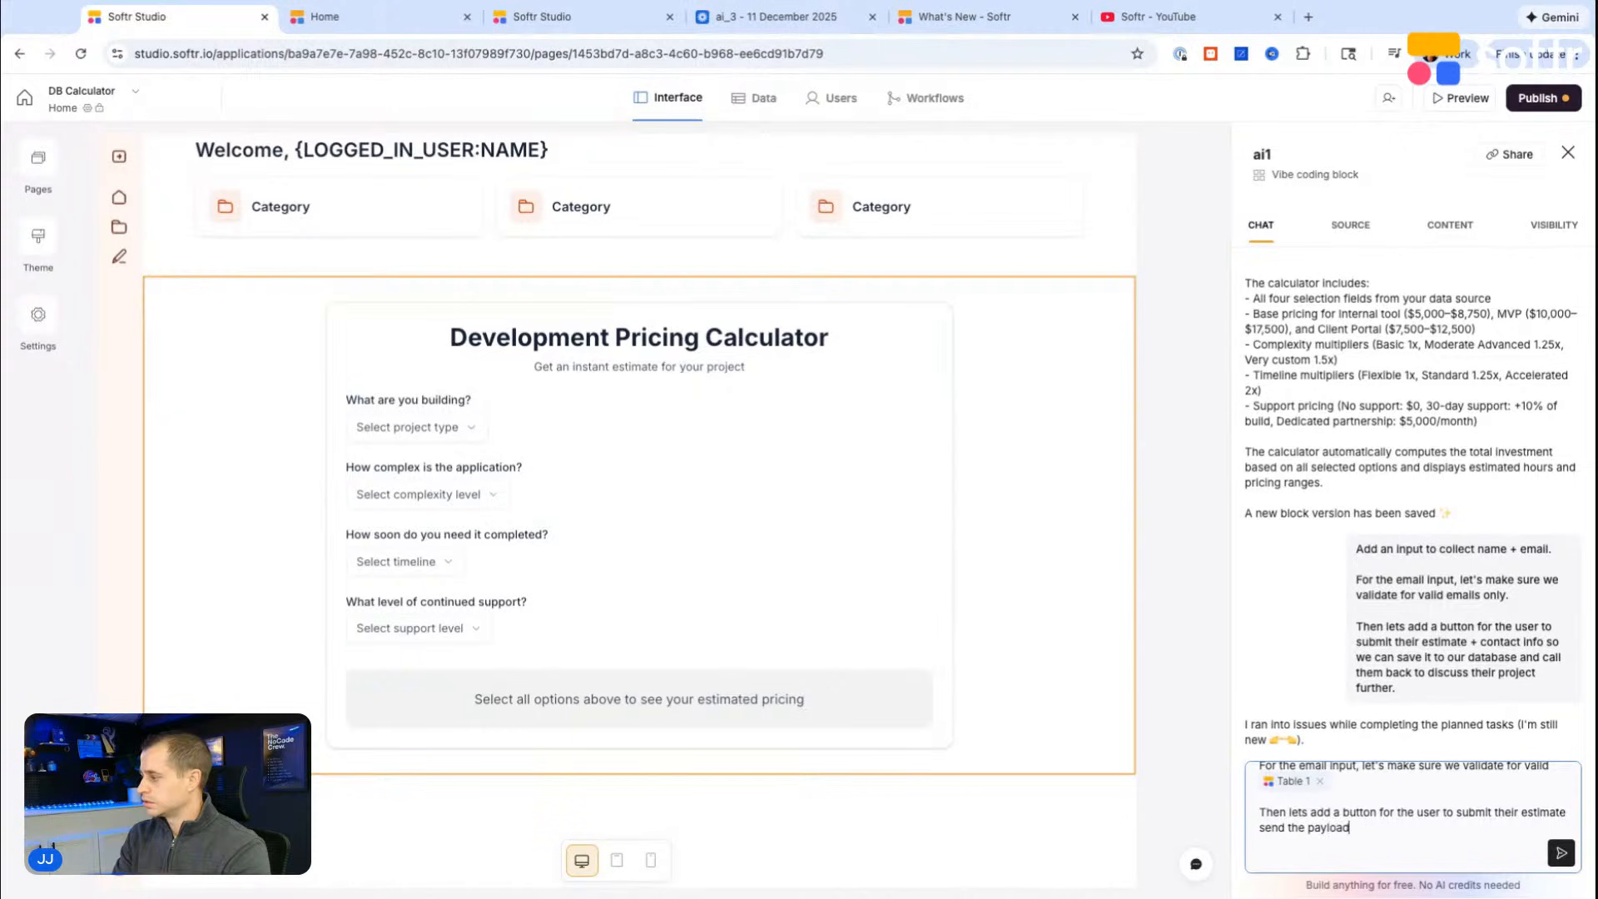
pyautogui.write(' from the for to this')
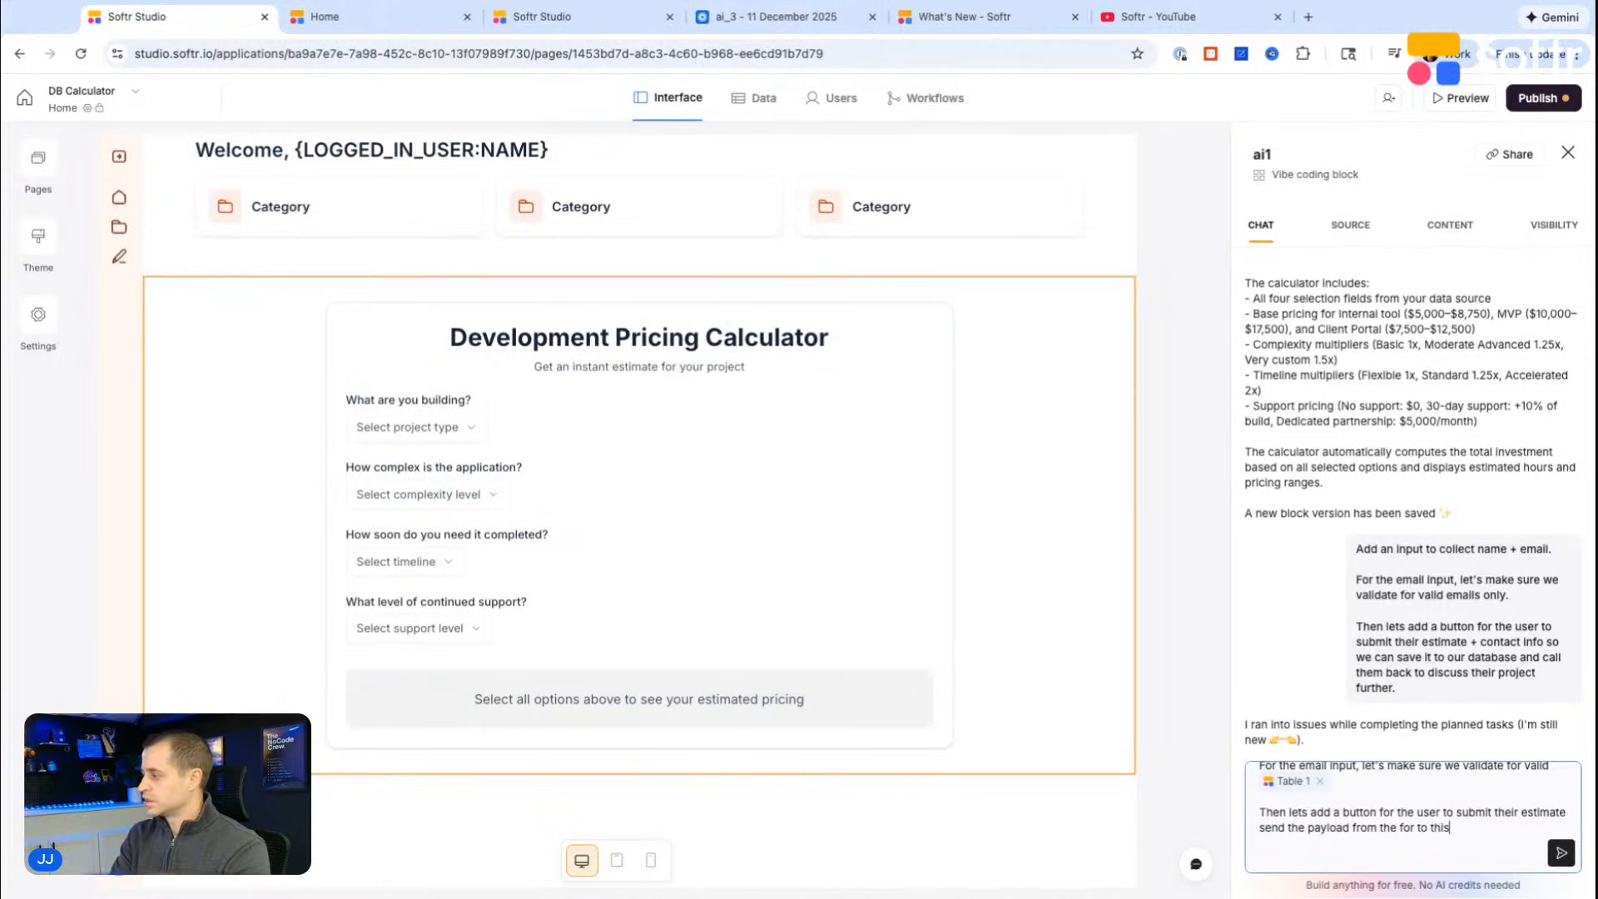
pyautogui.write(' webhook:')
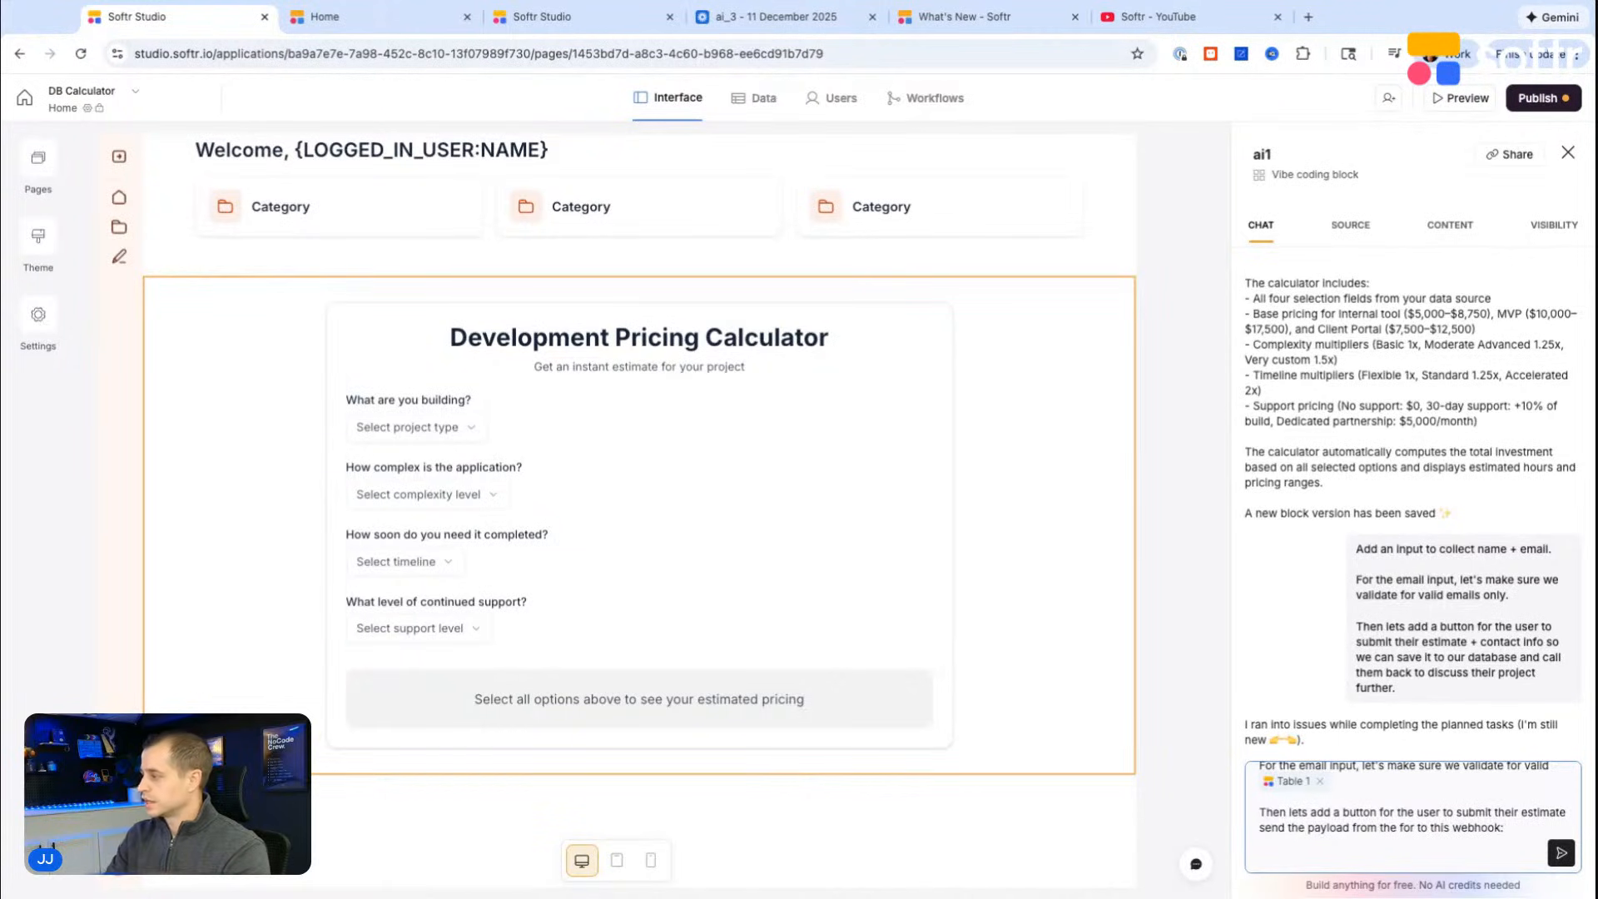
# Step: Duplicate the browser tab with the DB Calculator database and go to the Softr dashboard in the copy
pyautogui.click(555, 30)
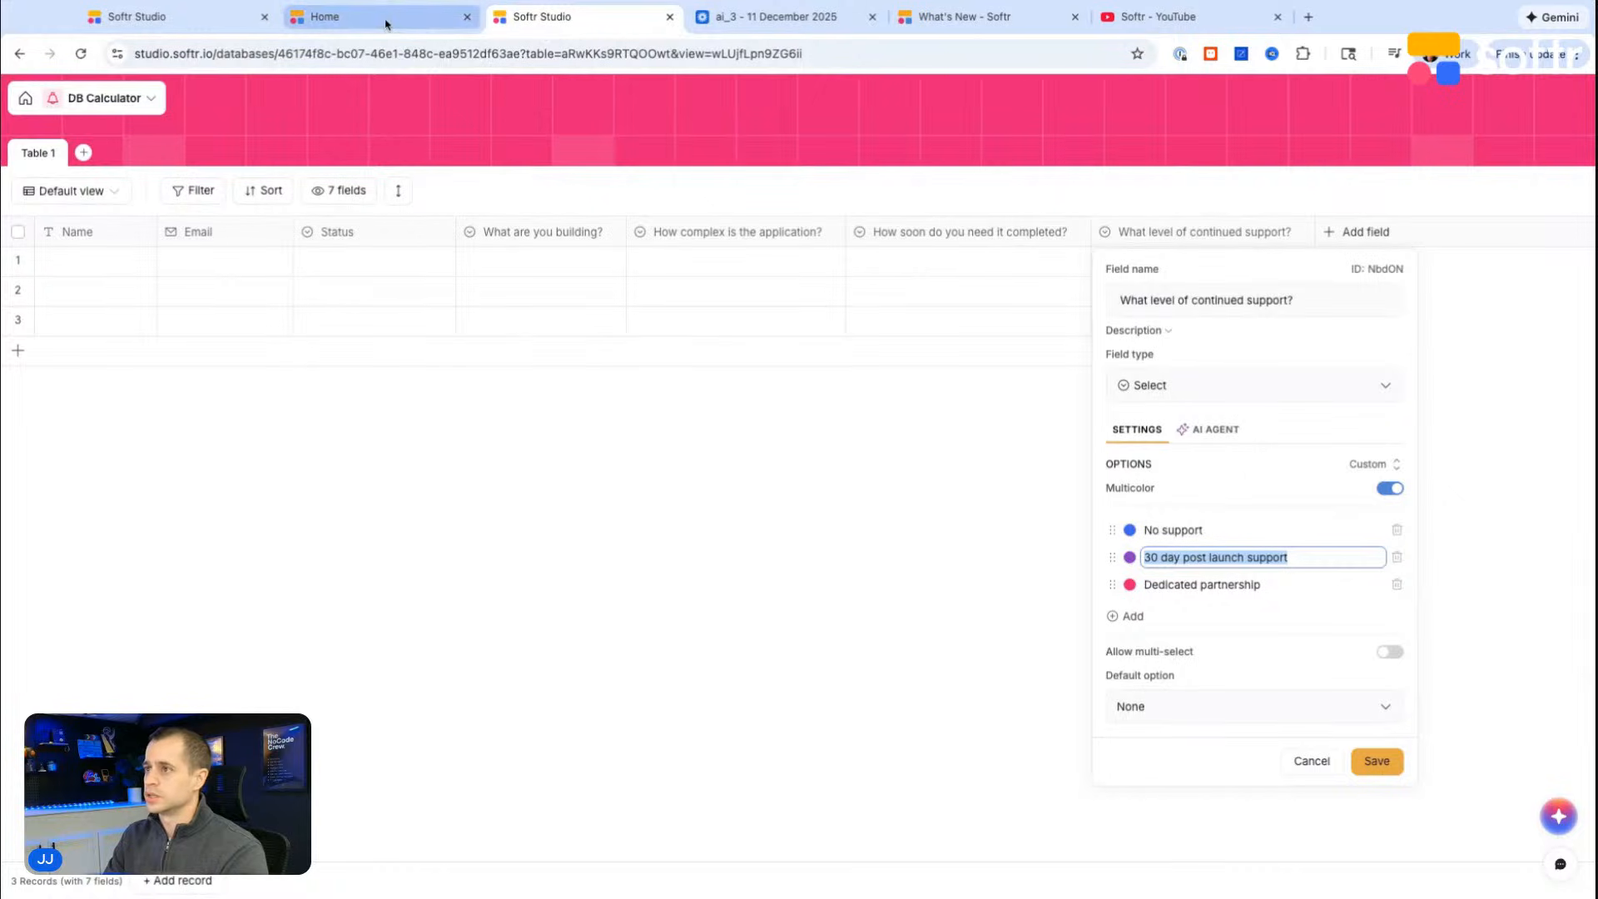
pyautogui.click(375, 27)
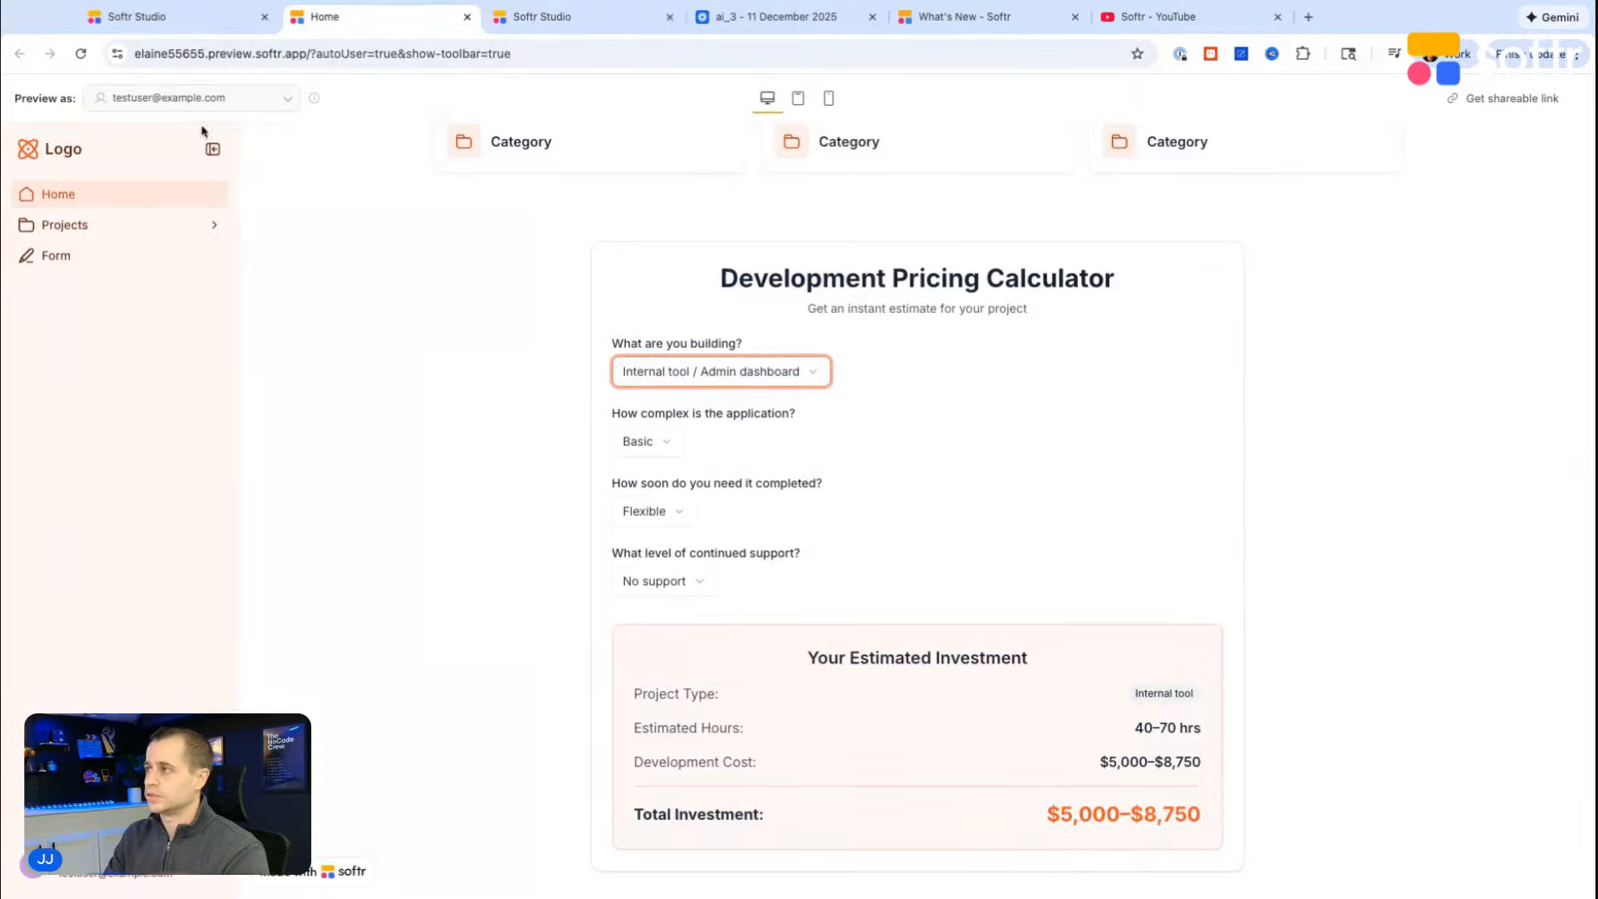
pyautogui.click(578, 23)
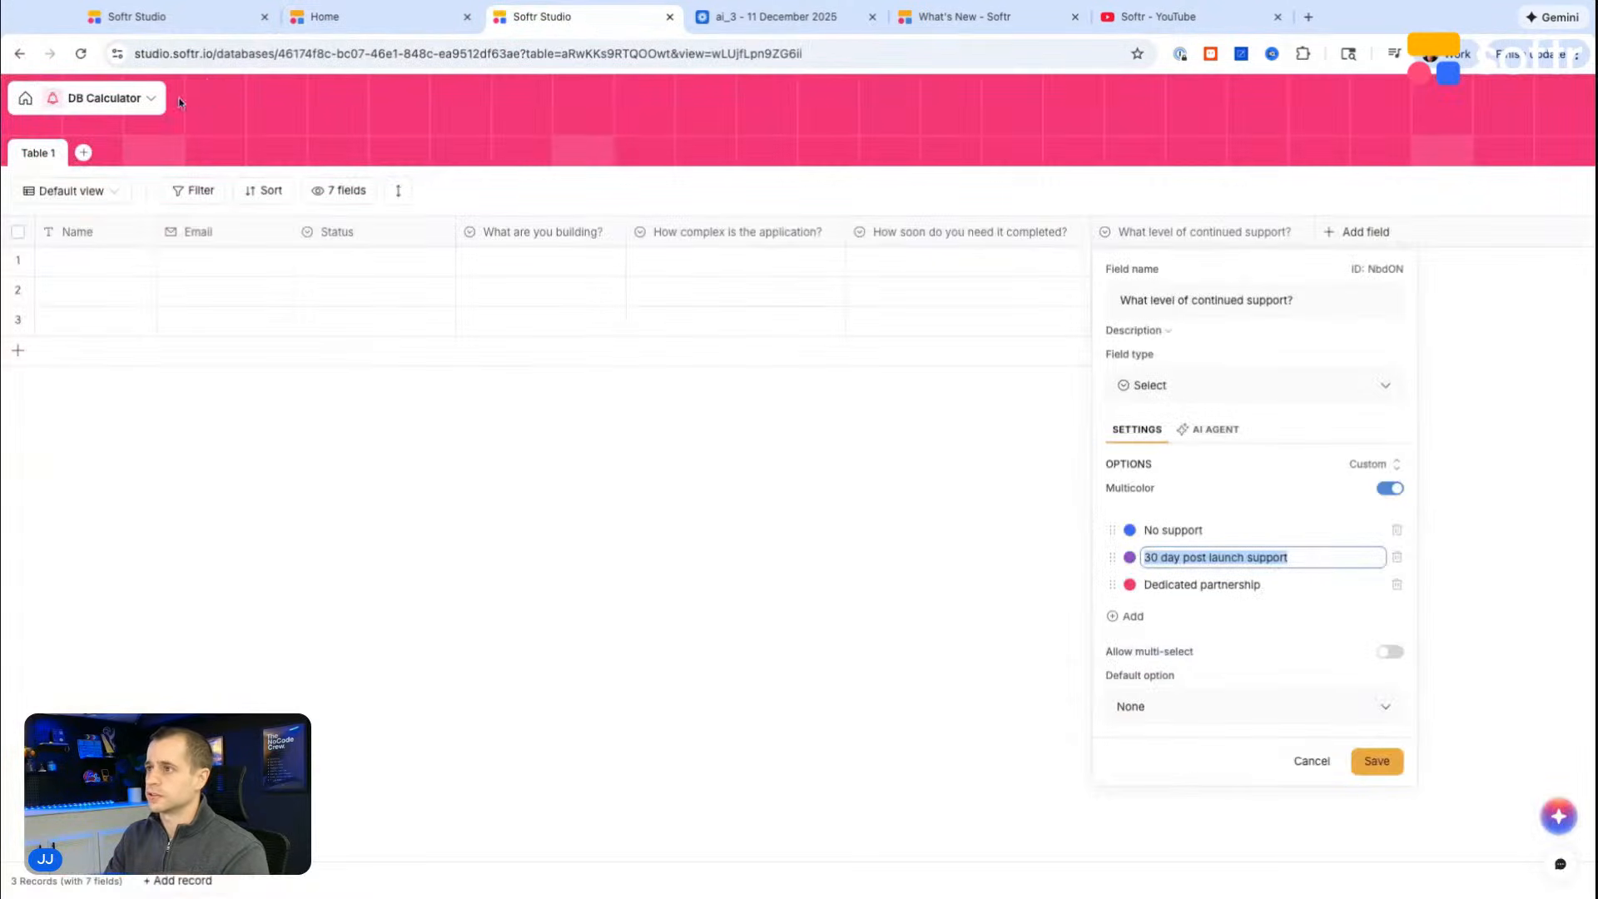
pyautogui.rightClick(577, 25)
pyautogui.click(625, 146)
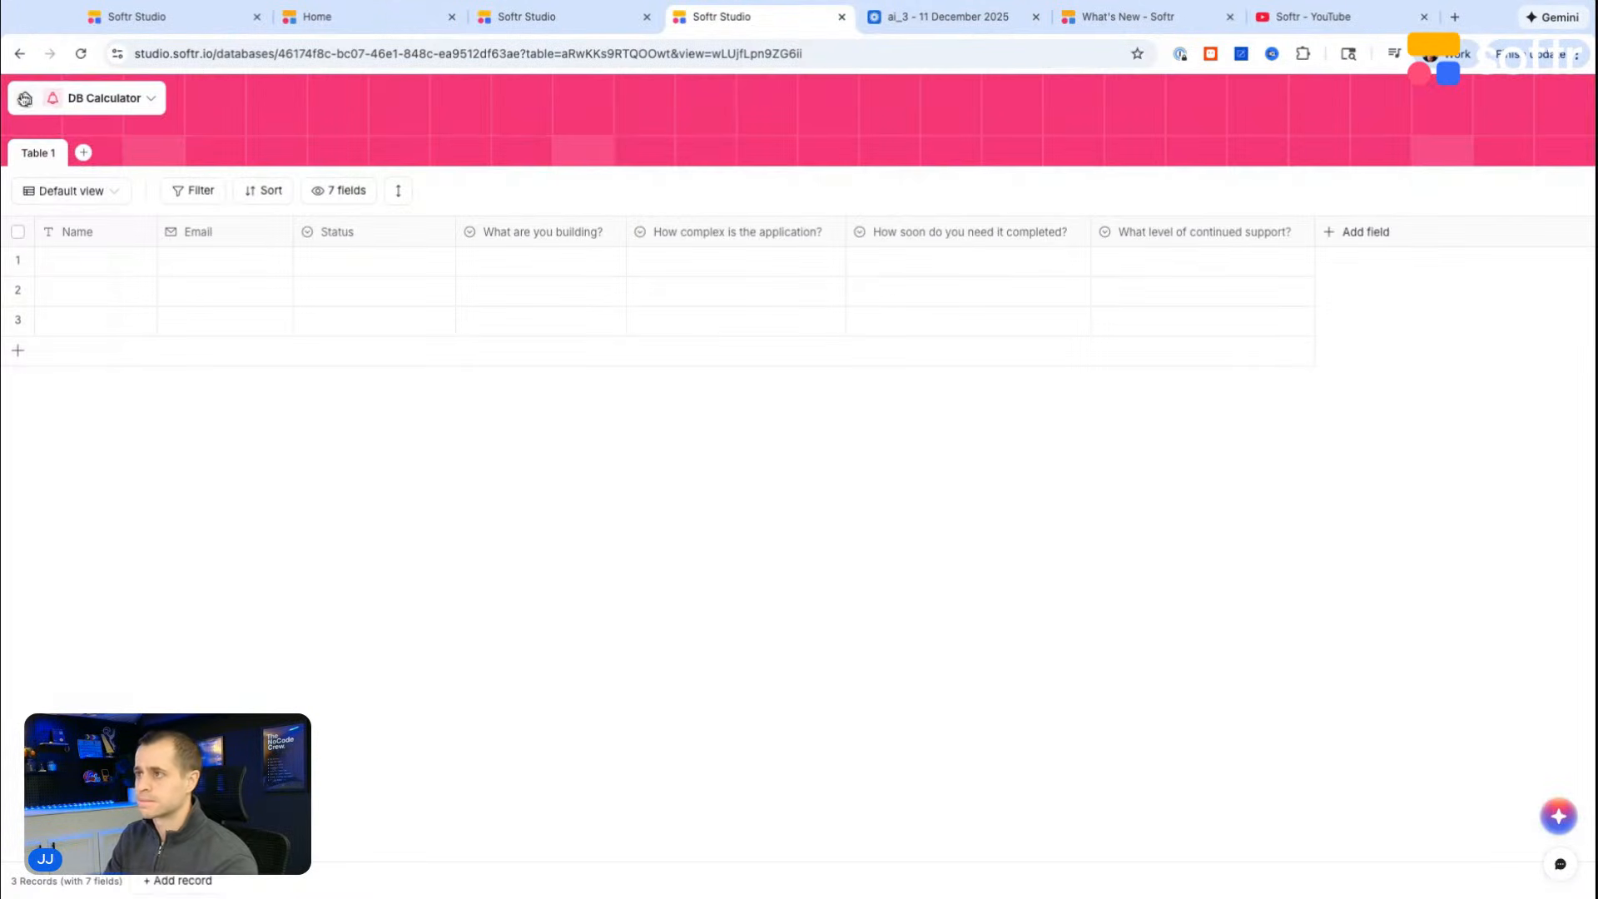
pyautogui.click(25, 100)
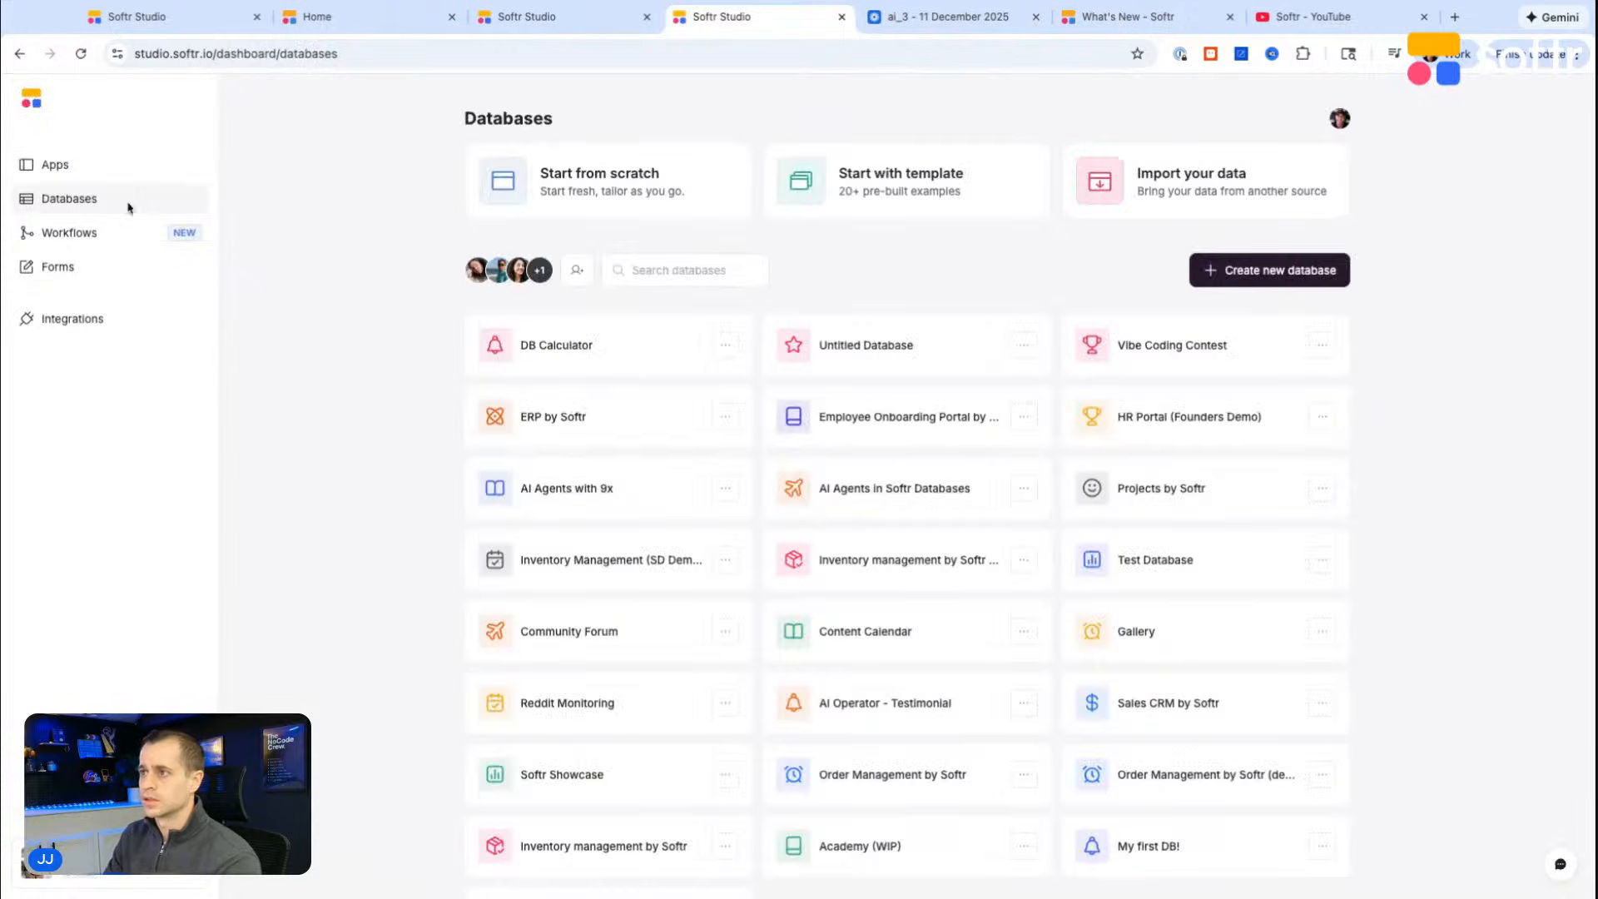
# Step: Create a new workflow with a Webhook trigger
pyautogui.click(98, 234)
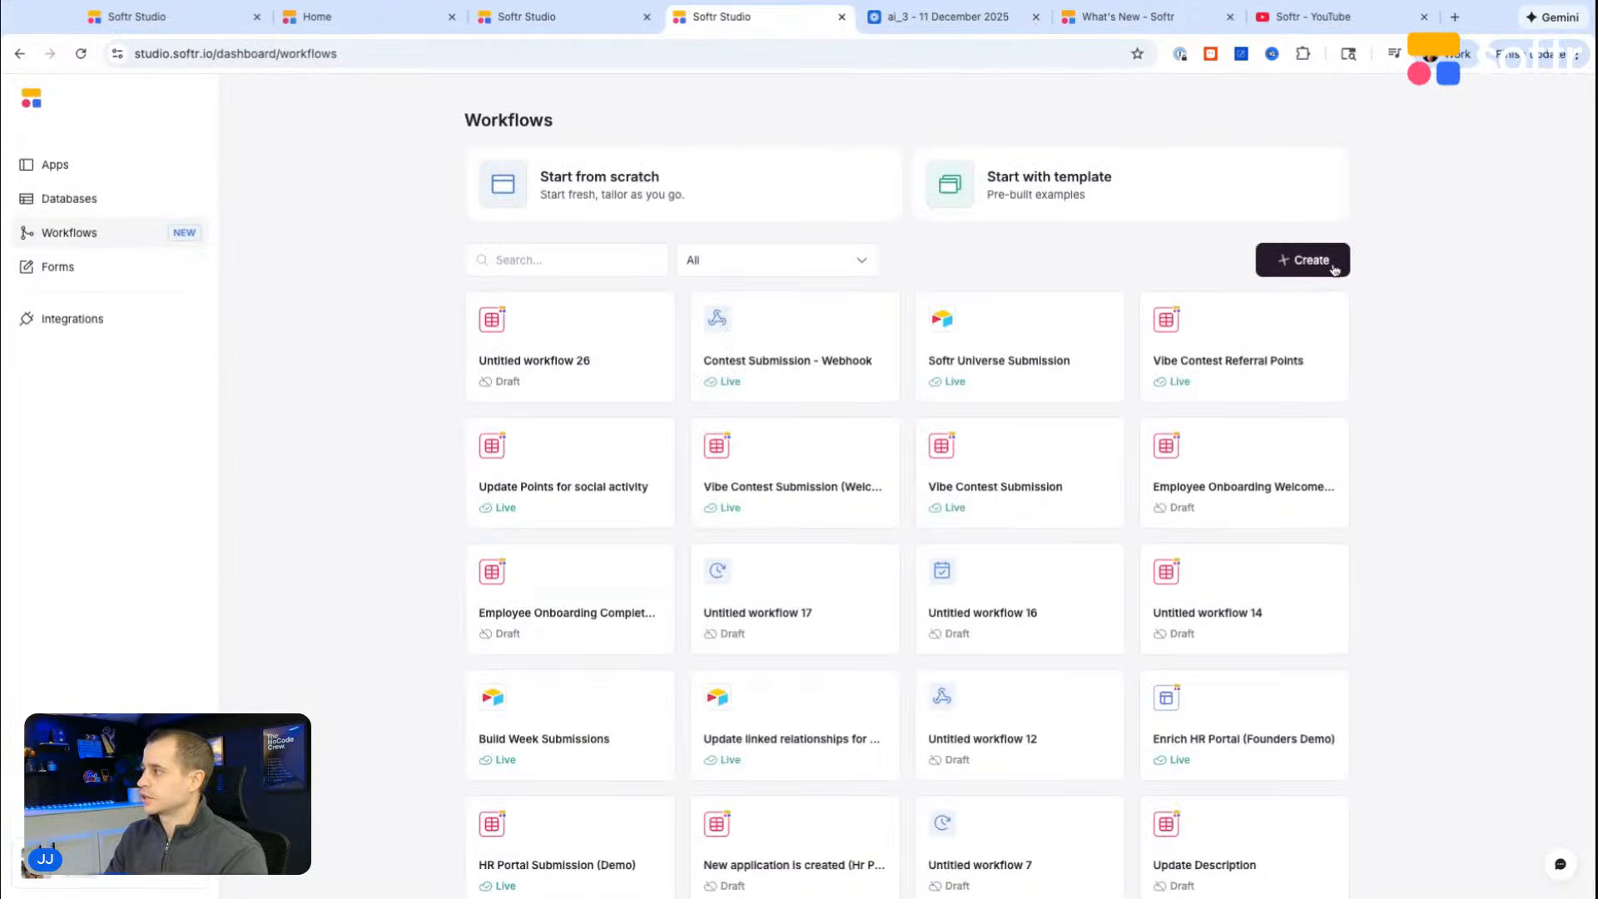
pyautogui.click(1332, 265)
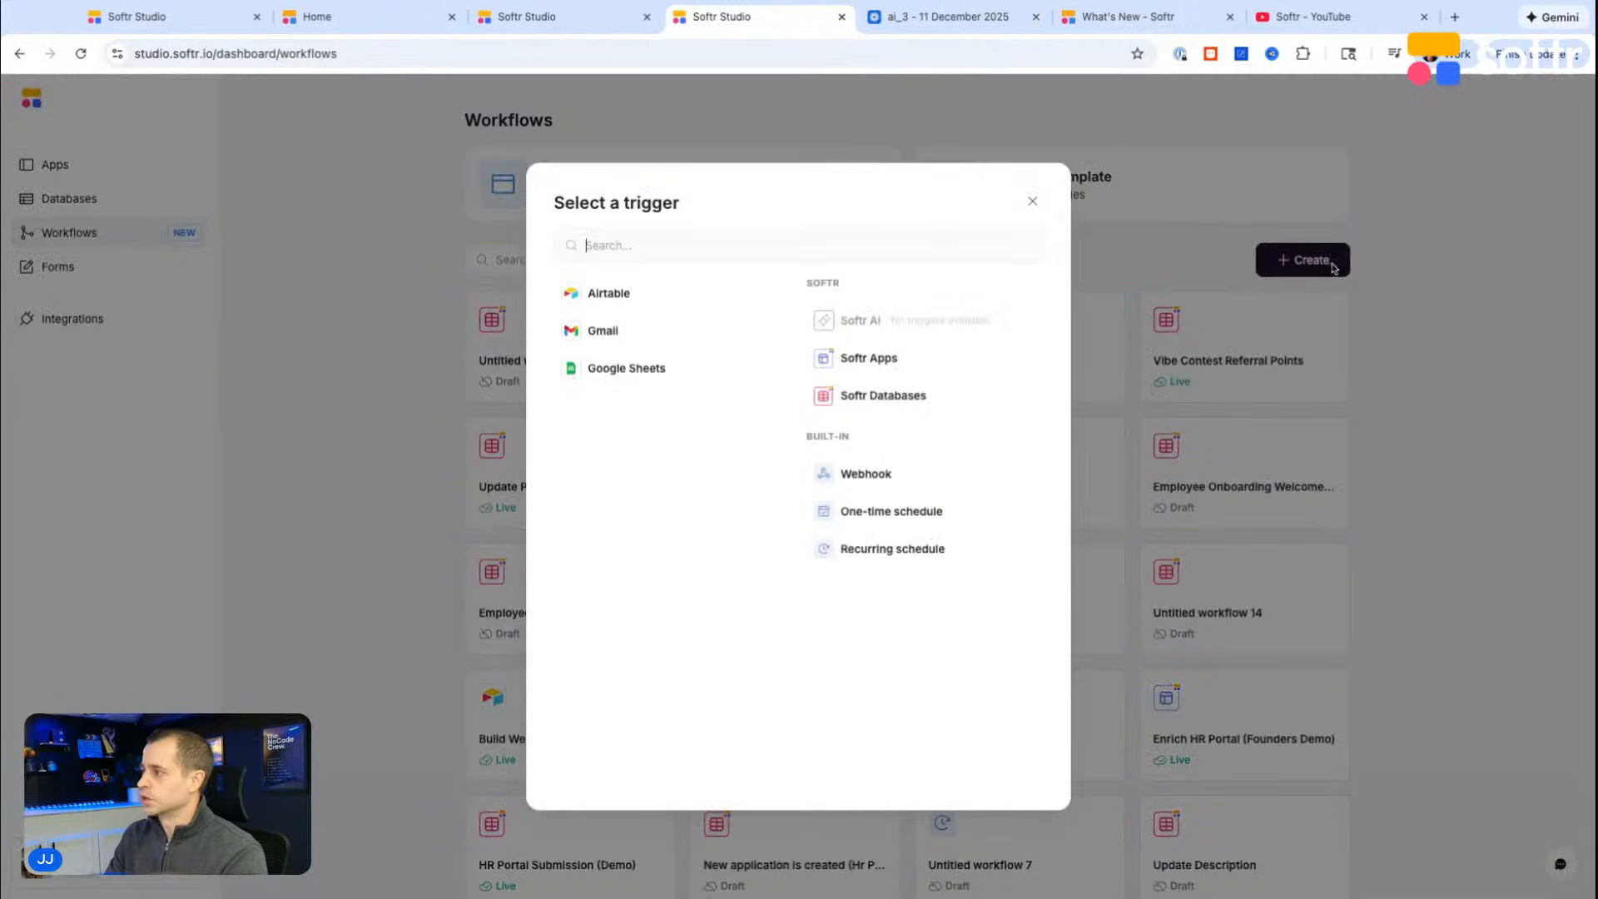
pyautogui.click(862, 476)
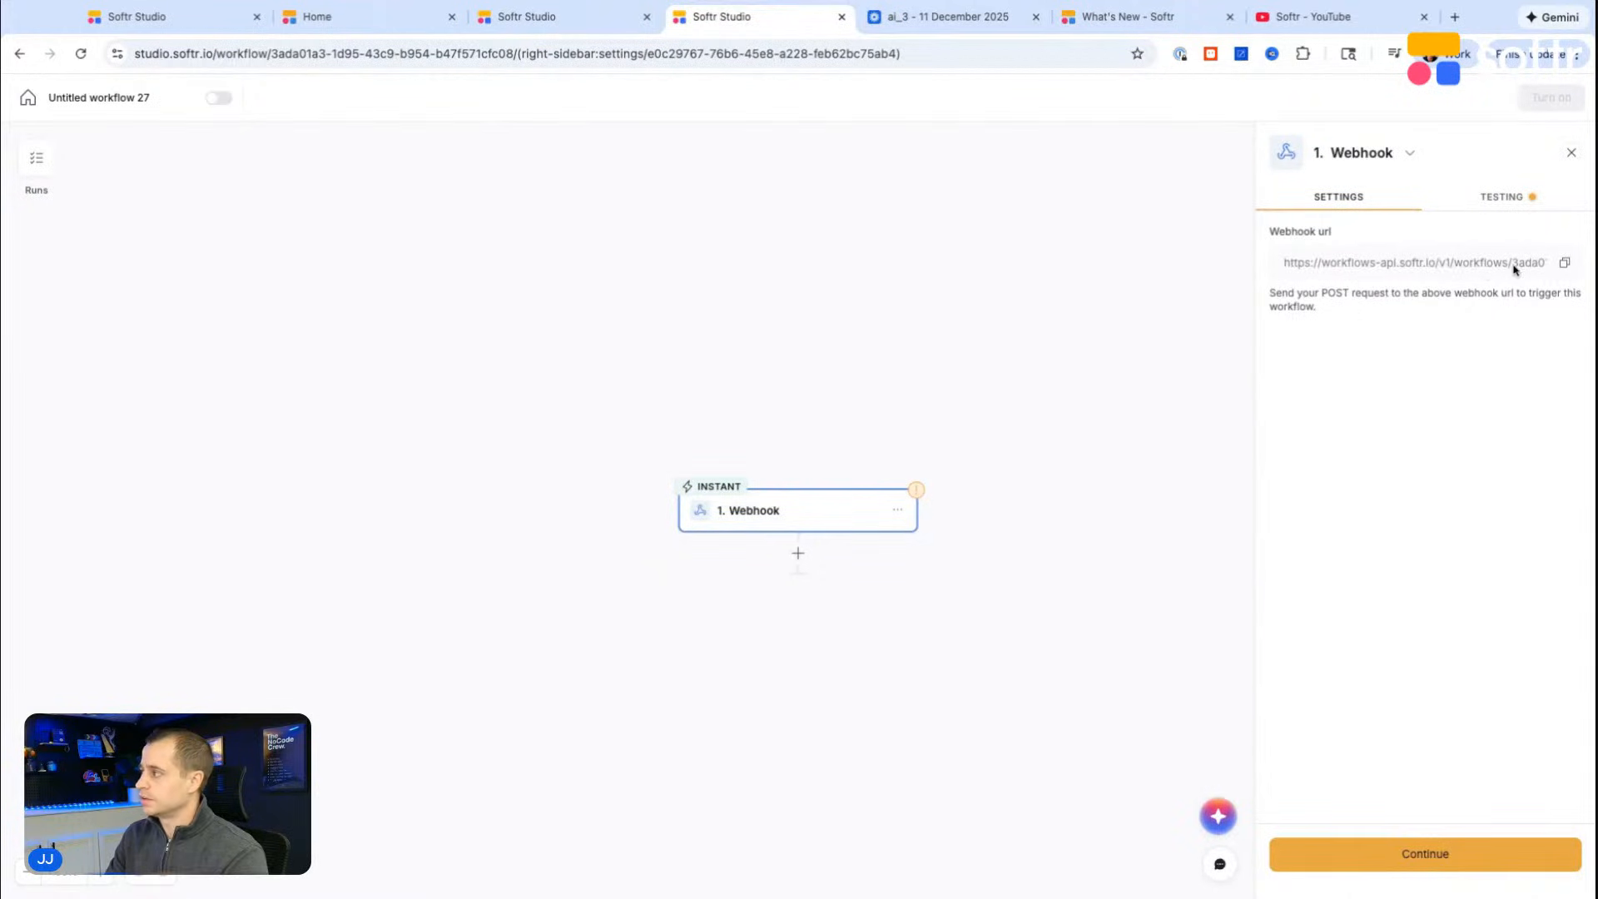
# Step: Copy the trigger's webhook URL and add it to the end of the vibe coding prompt in the DB Calculator app
pyautogui.click(1564, 266)
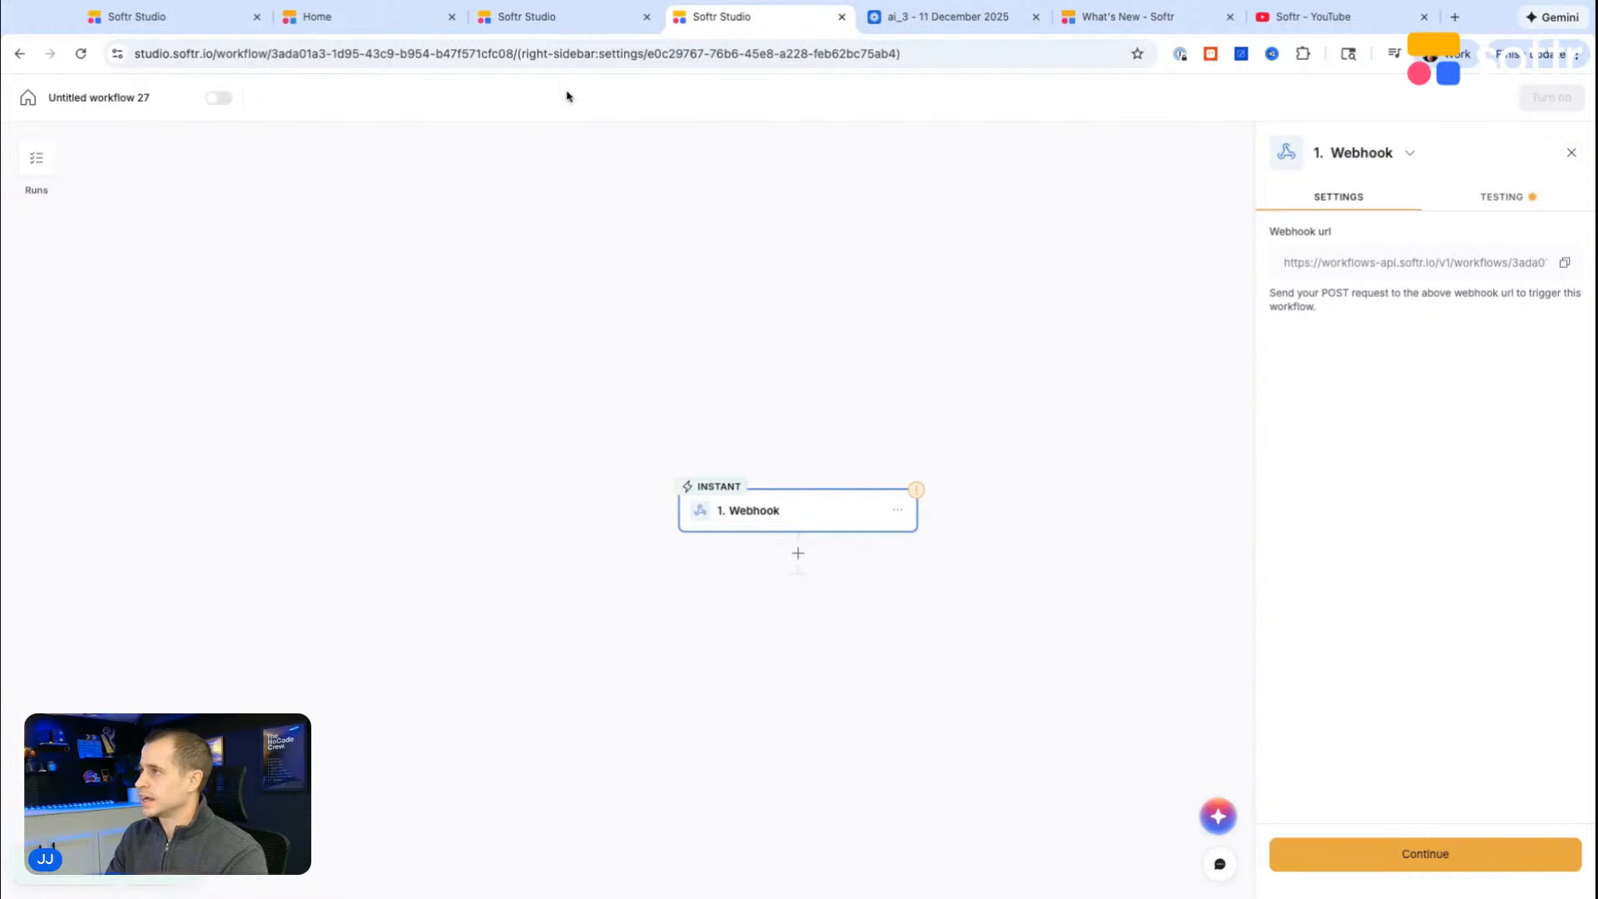
pyautogui.click(208, 20)
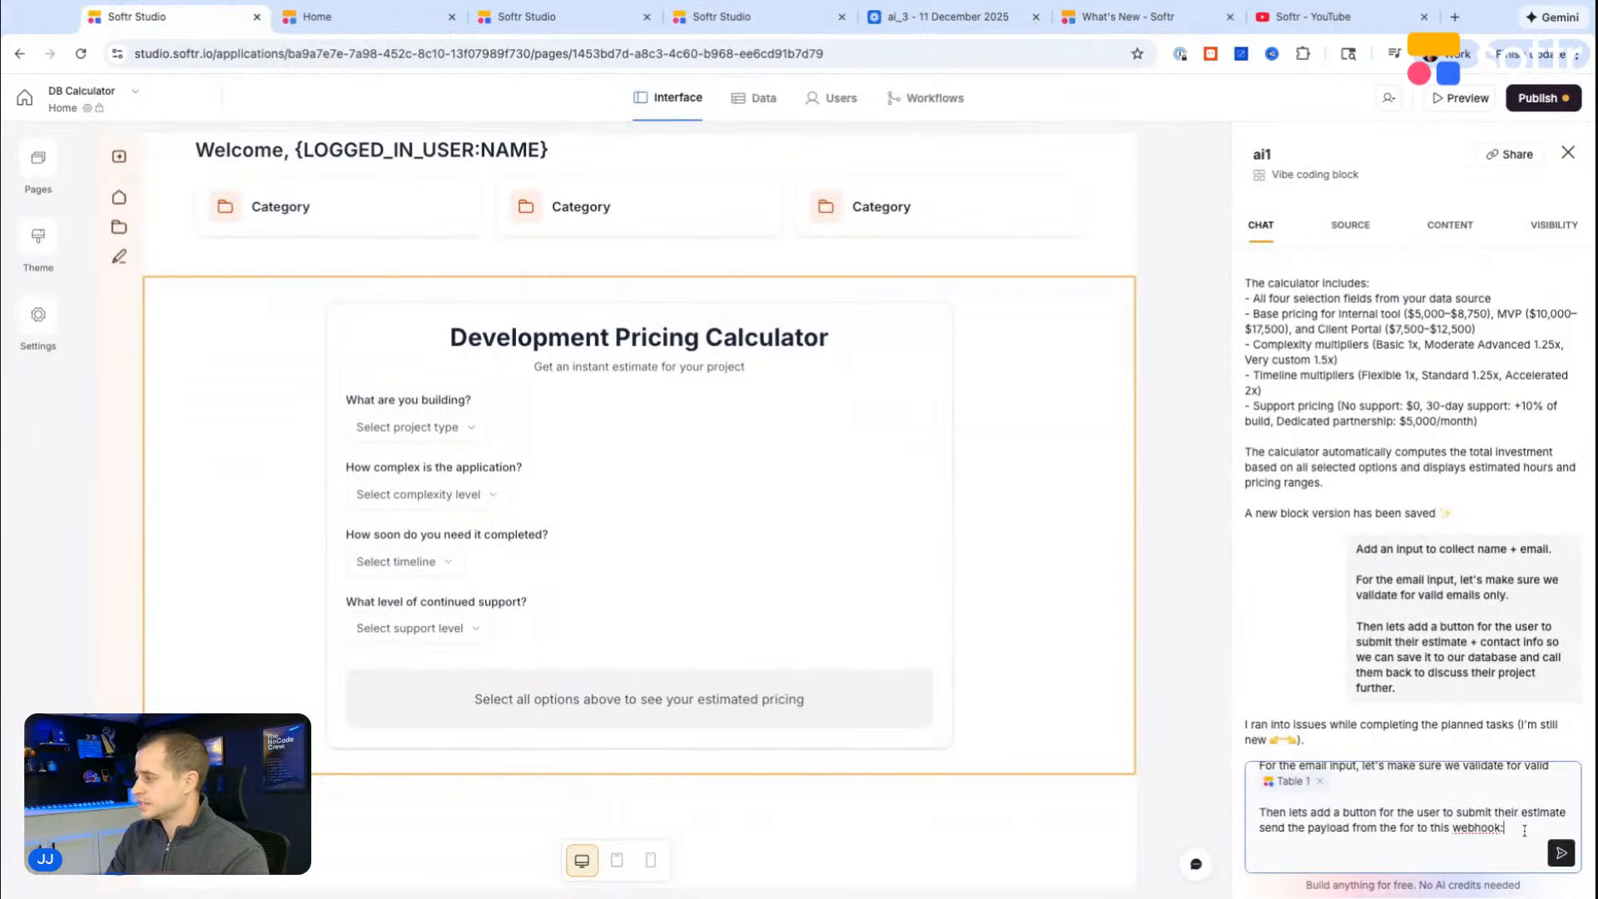
pyautogui.press('super+v')
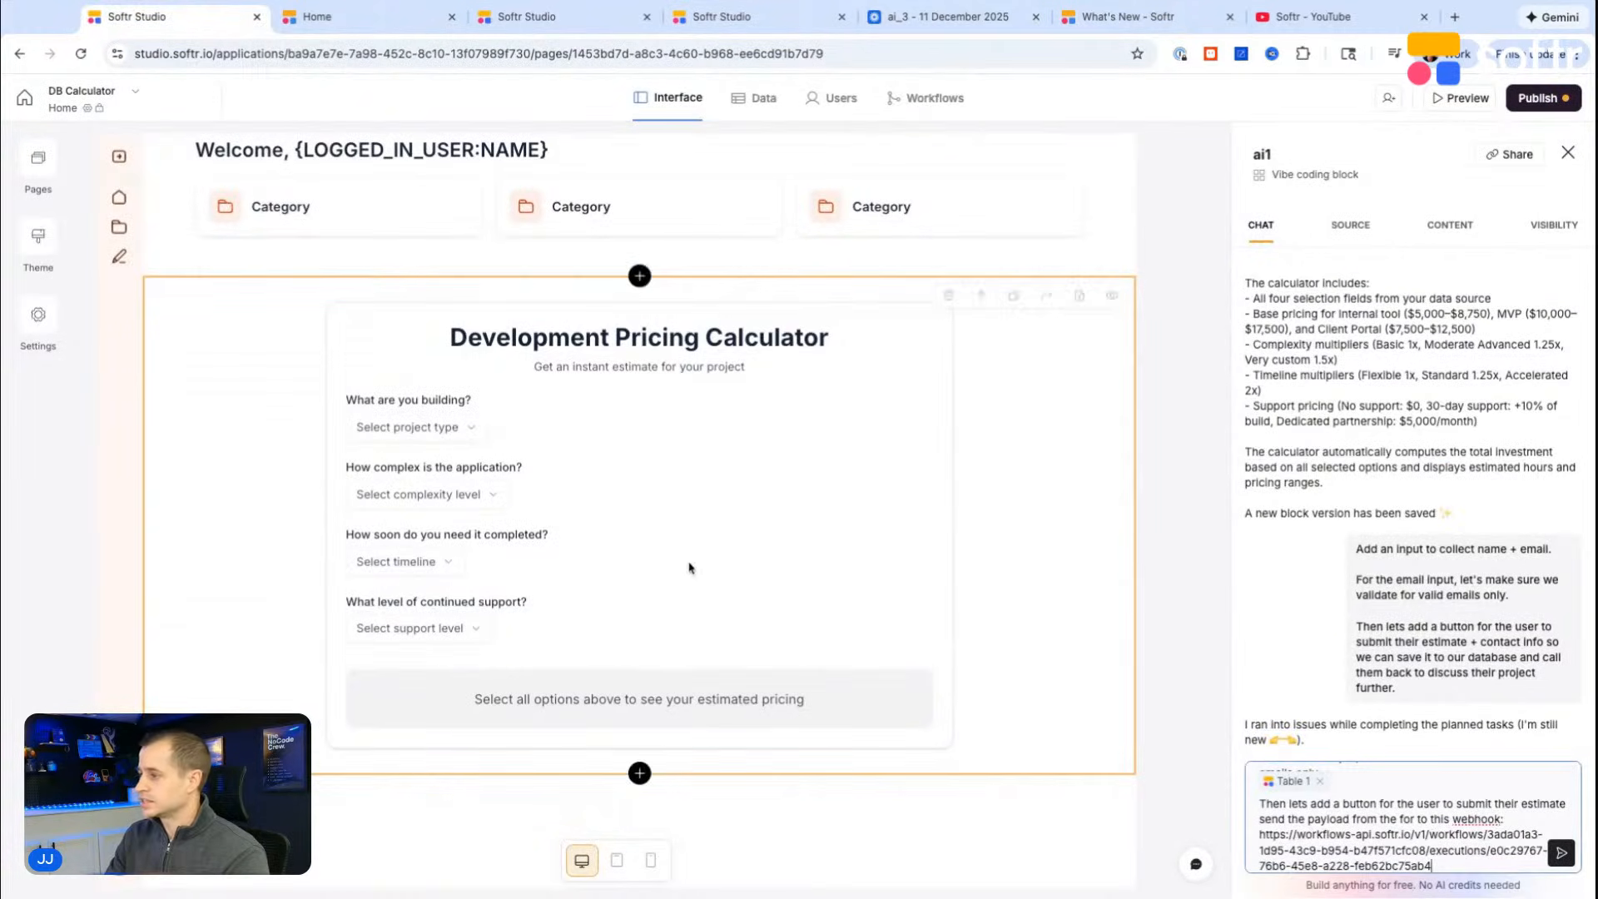
pyautogui.scroll(-2, 1437, 841)
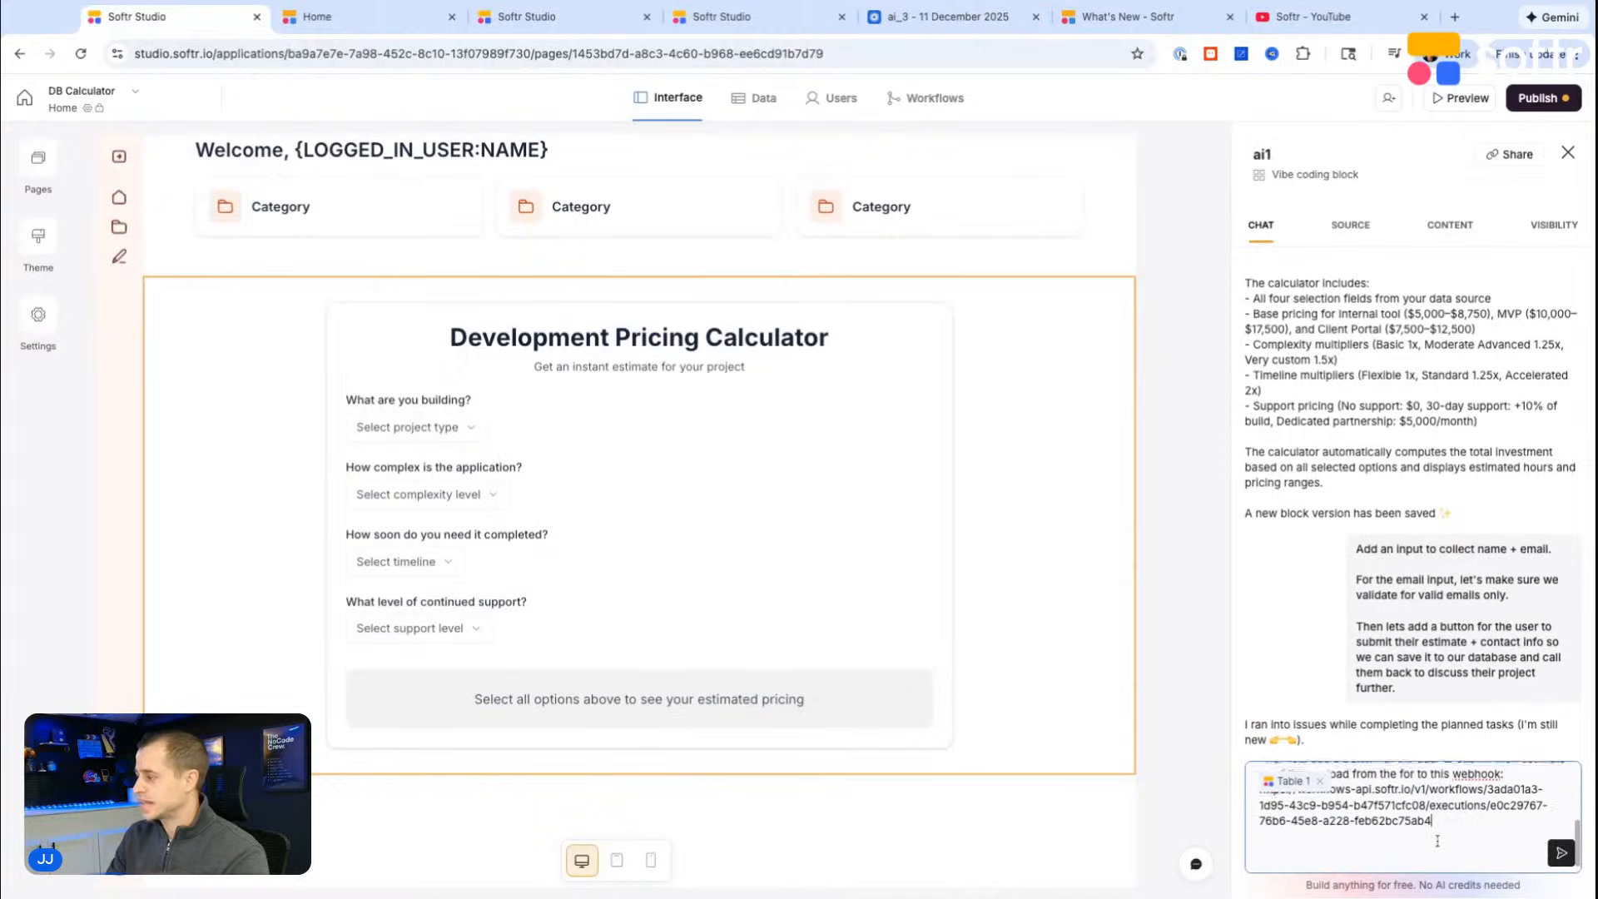
# Step: Check the settings and testing options of the workflow's webhook trigger
pyautogui.click(720, 19)
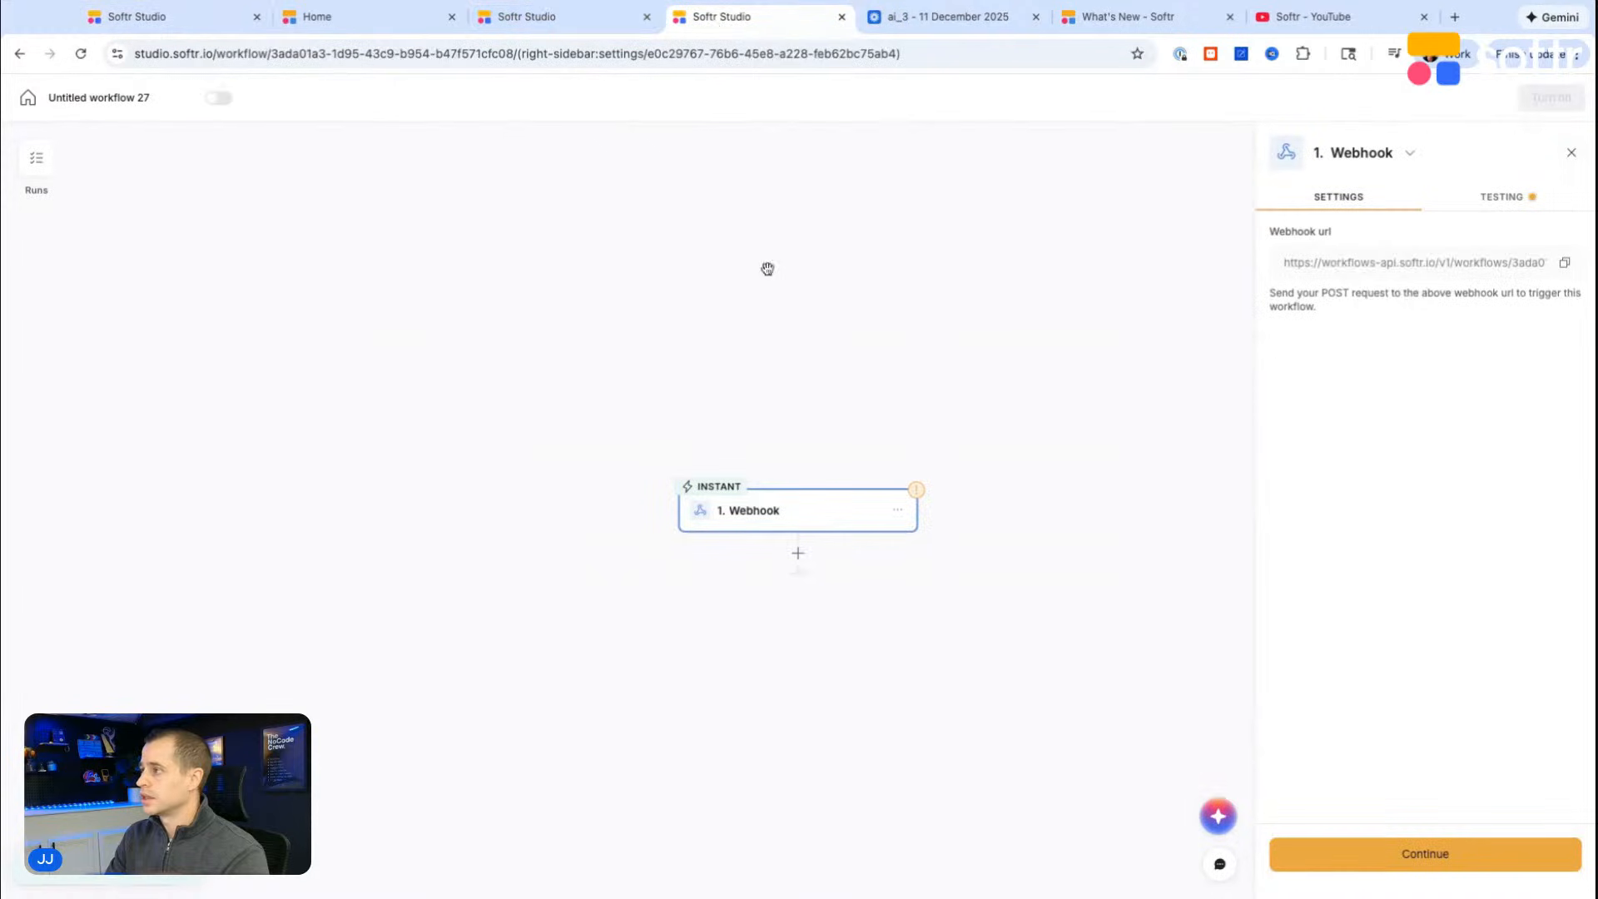
pyautogui.scroll(-1, 825, 433)
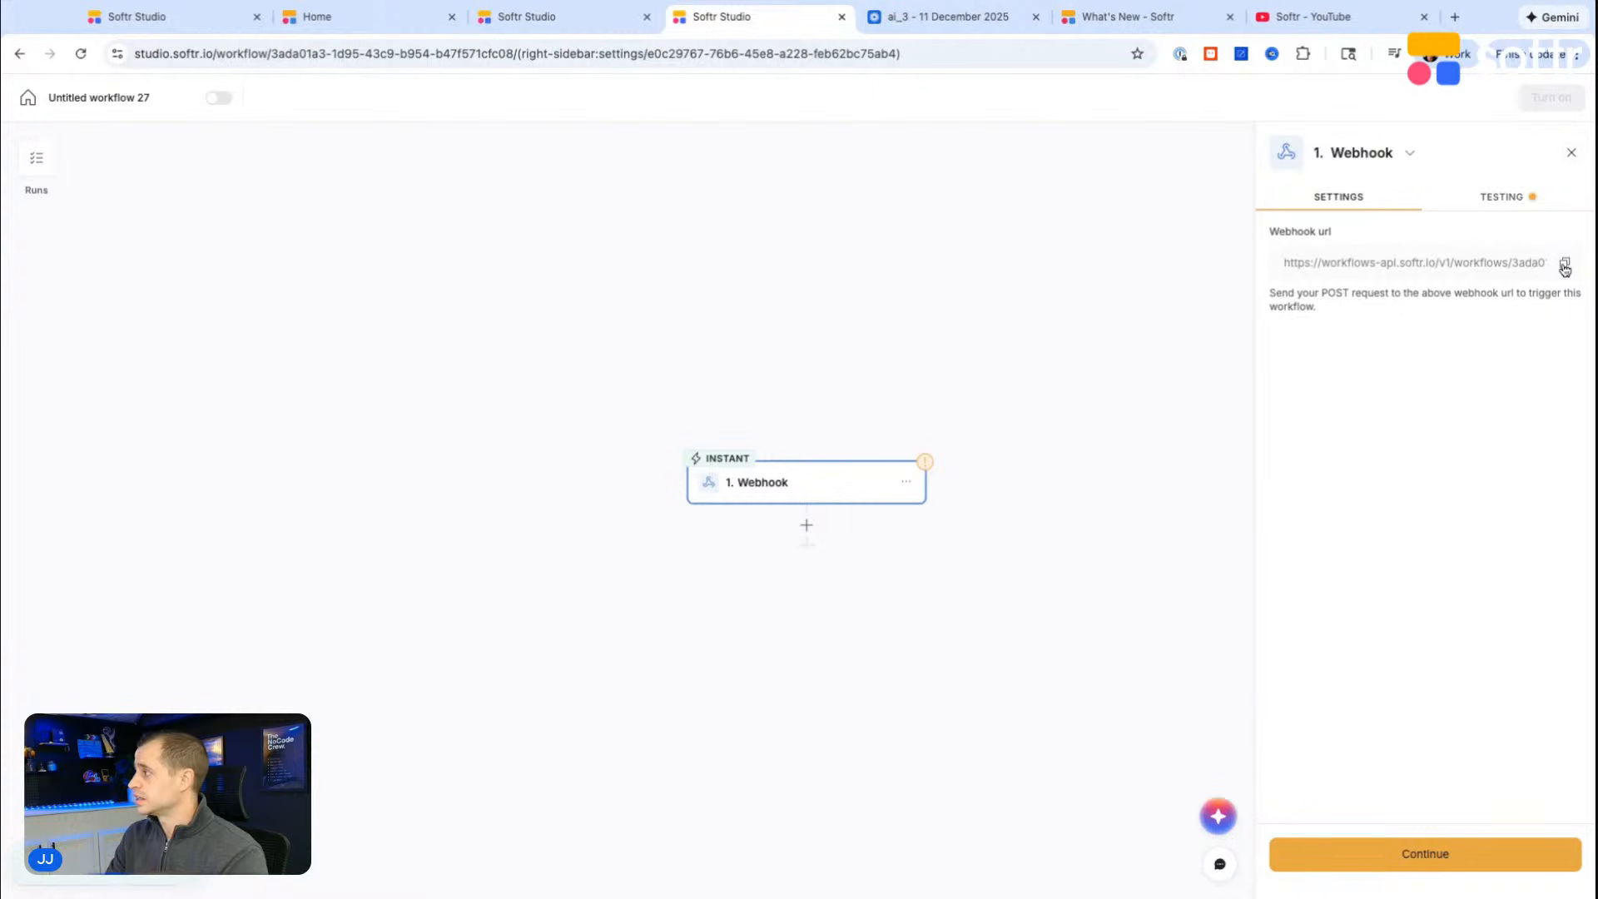
pyautogui.click(1490, 206)
pyautogui.click(1352, 198)
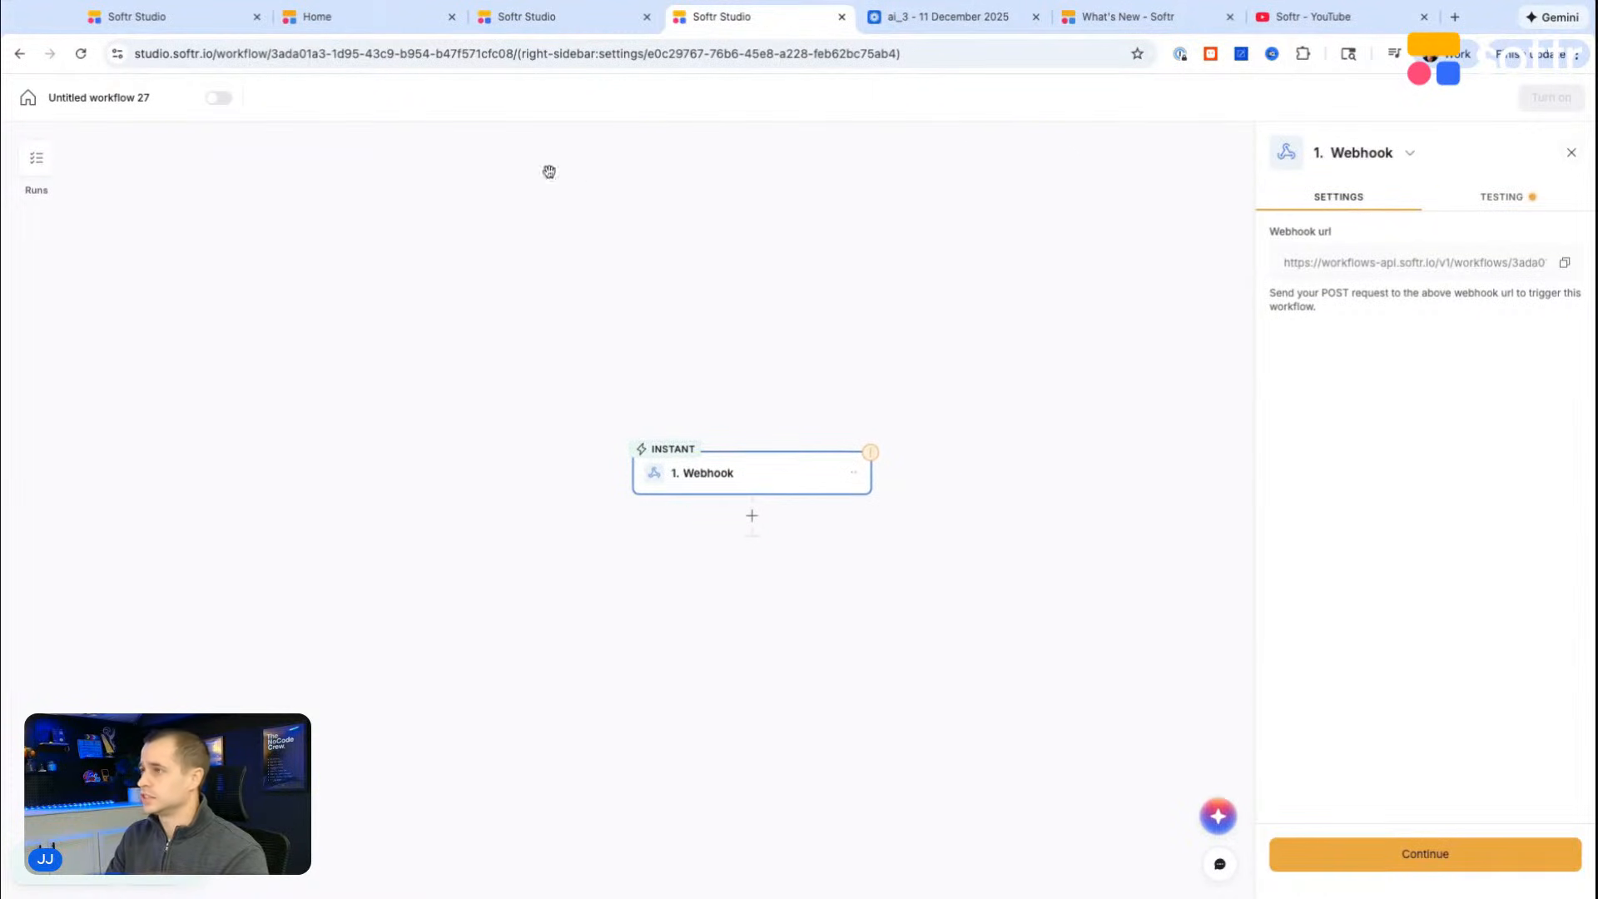
# Step: Review the drafted prompt in the DB Calculator app and send it to the vibe coding block's chat
pyautogui.click(192, 16)
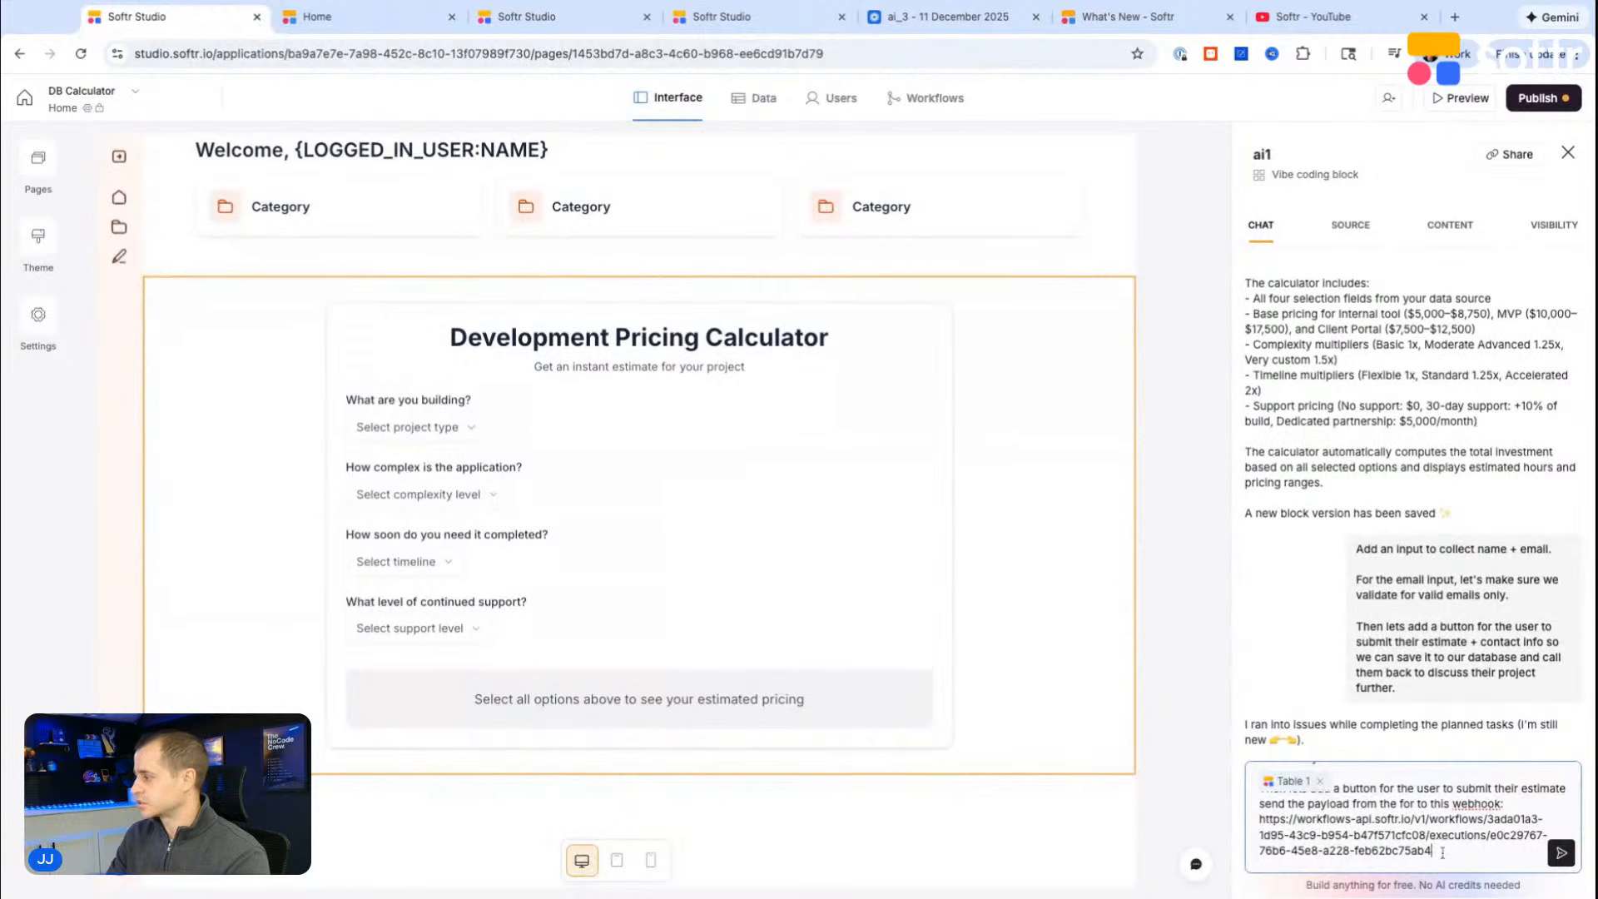
pyautogui.scroll(2, 1432, 850)
pyautogui.scroll(-3, 1432, 851)
pyautogui.press('super+a')
pyautogui.click(1562, 858)
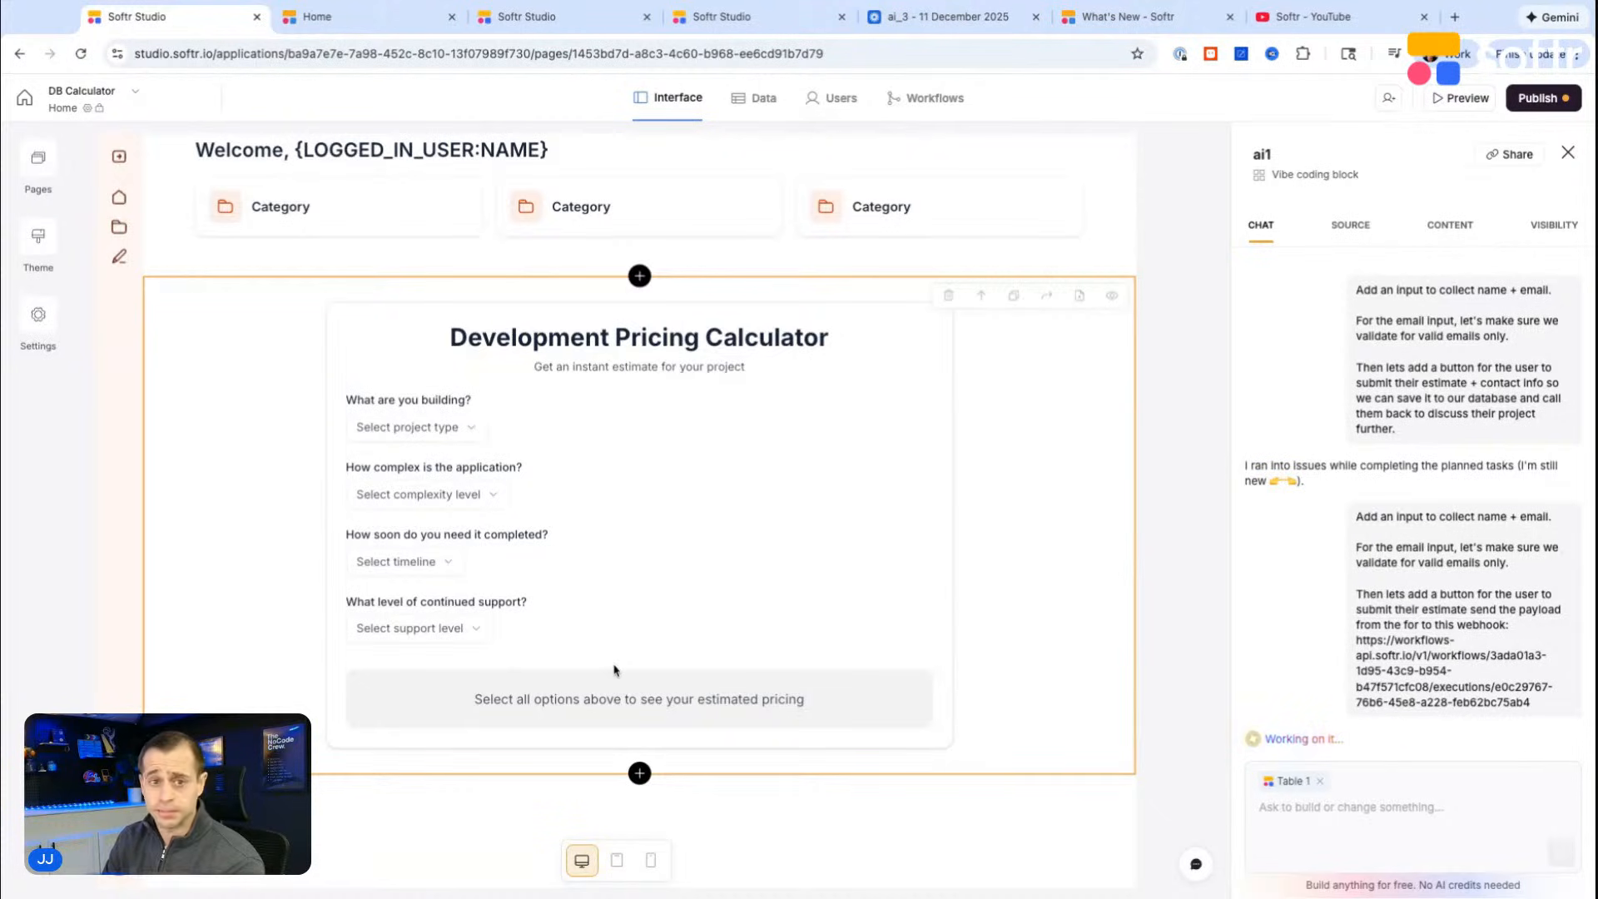
pyautogui.moveTo(1363, 642); pyautogui.dragTo(1529, 703)
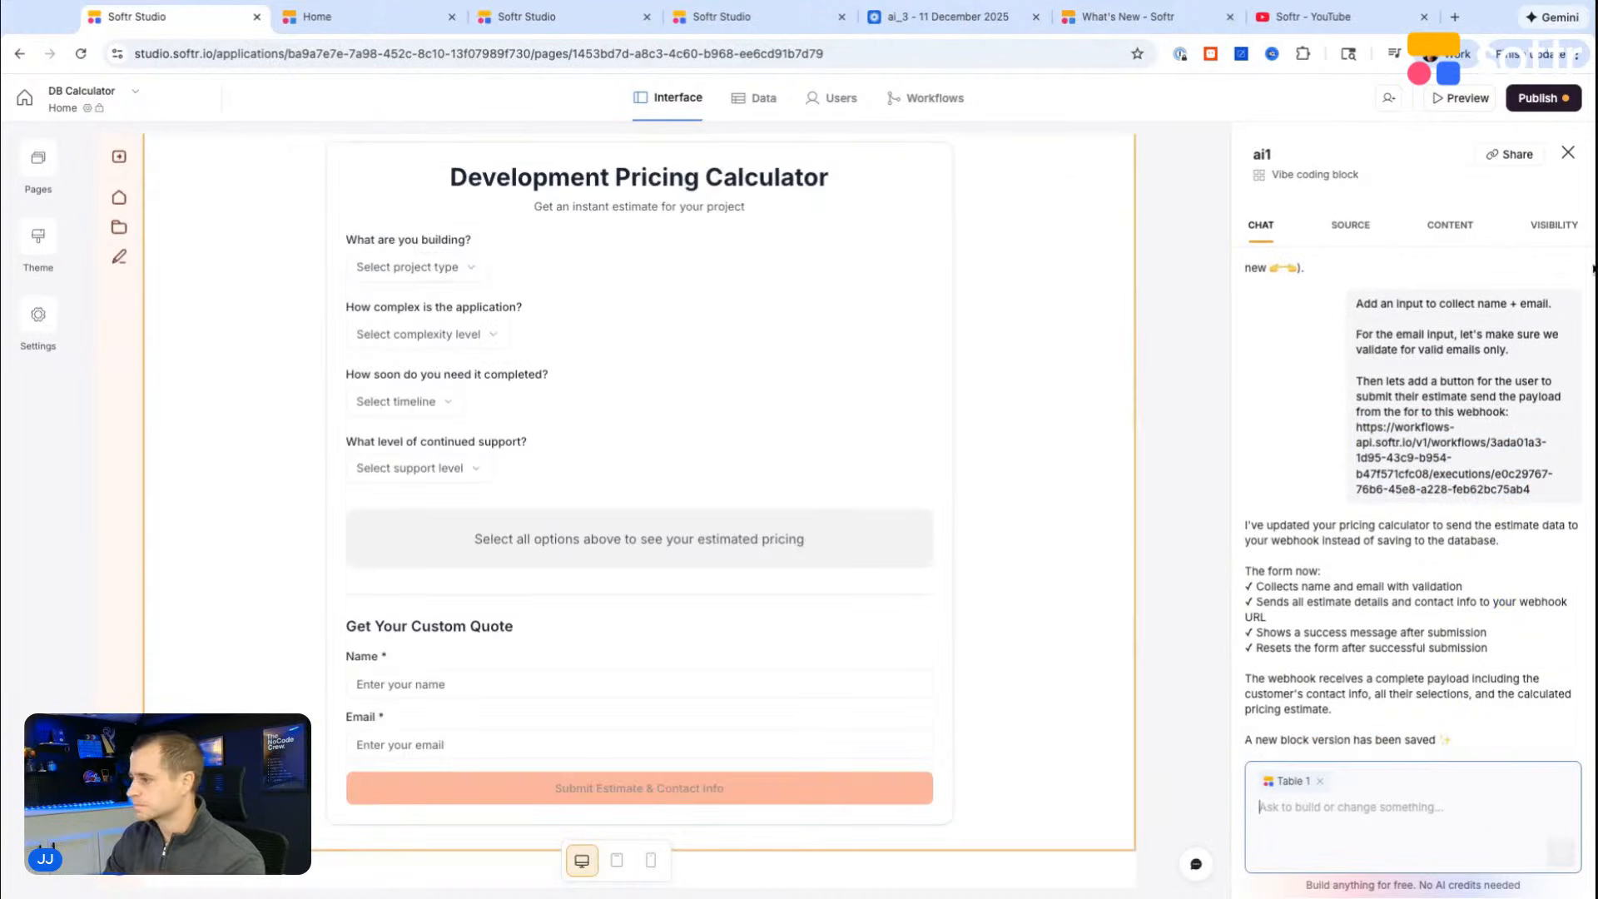
# Step: Look over the updated calculator block with its contact form and open the app preview
pyautogui.scroll(-1, 688, 449)
pyautogui.scroll(-1, 688, 450)
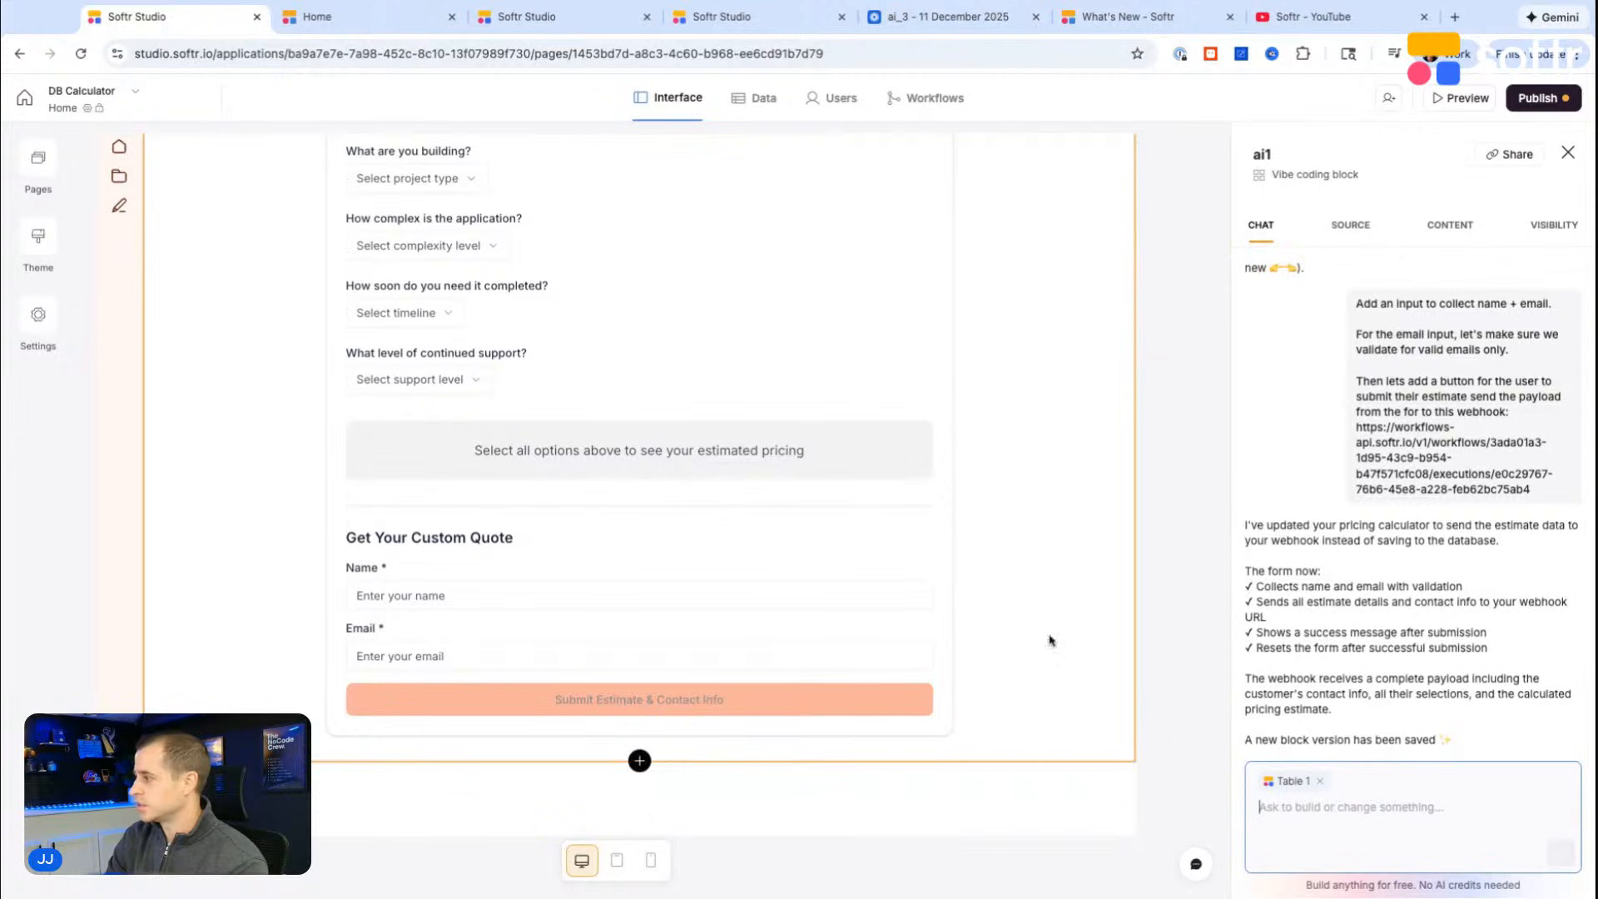
pyautogui.scroll(1, 782, 646)
pyautogui.click(1462, 99)
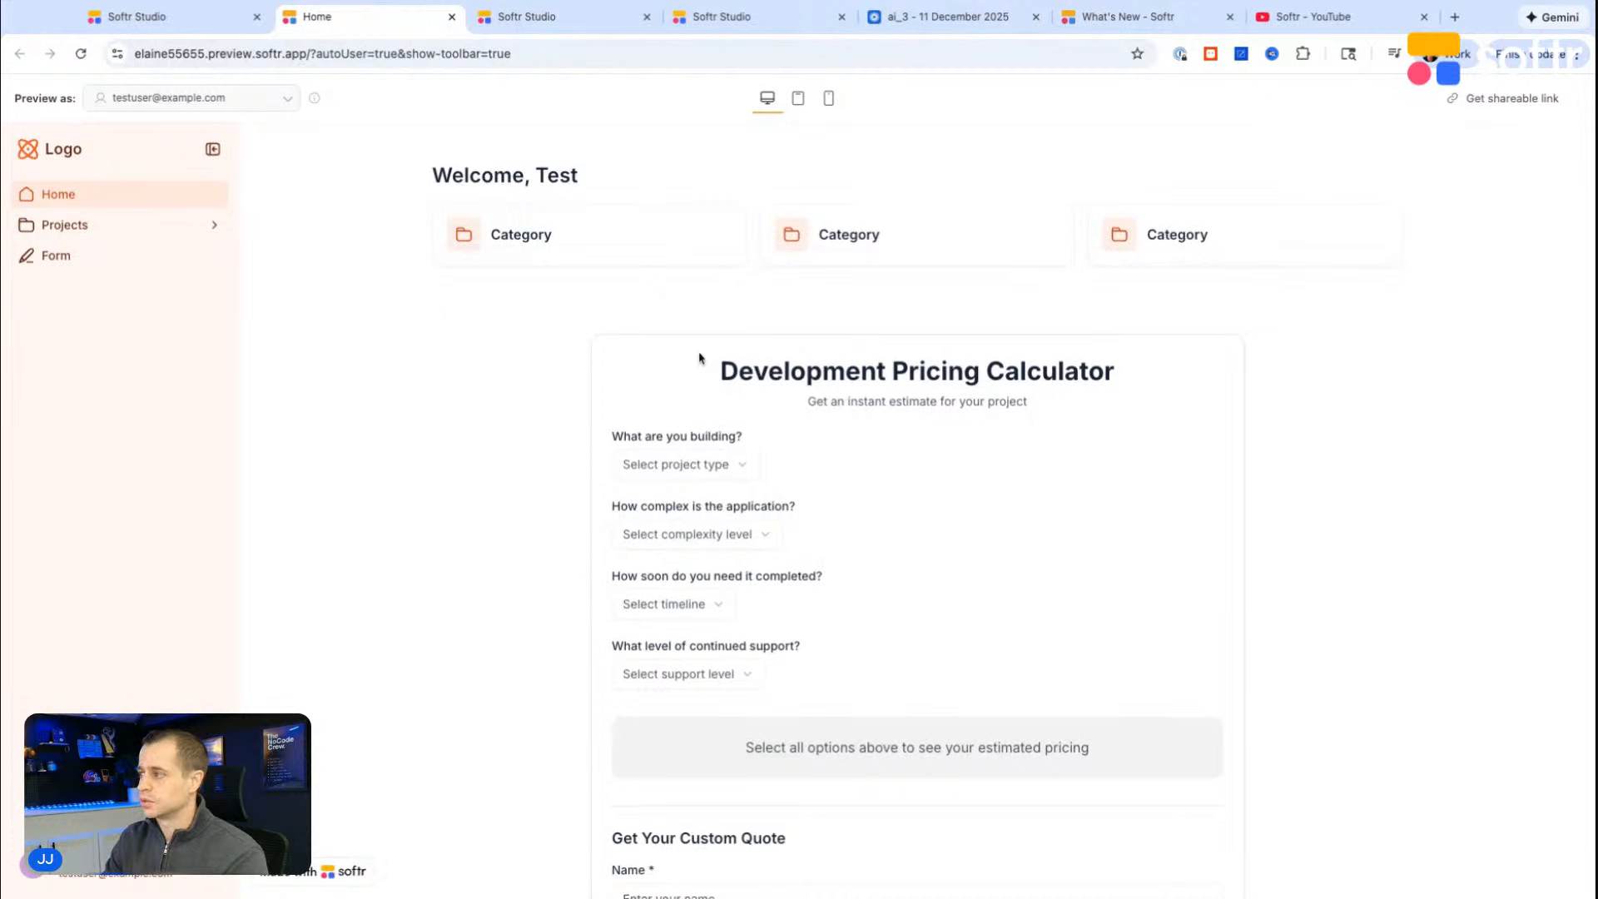
# Step: Choose Internal tool / Admin dashboard, Basic complexity, Flexible timeline and No support in the previewed calculator
pyautogui.scroll(-3, 699, 358)
pyautogui.click(649, 292)
pyautogui.click(644, 327)
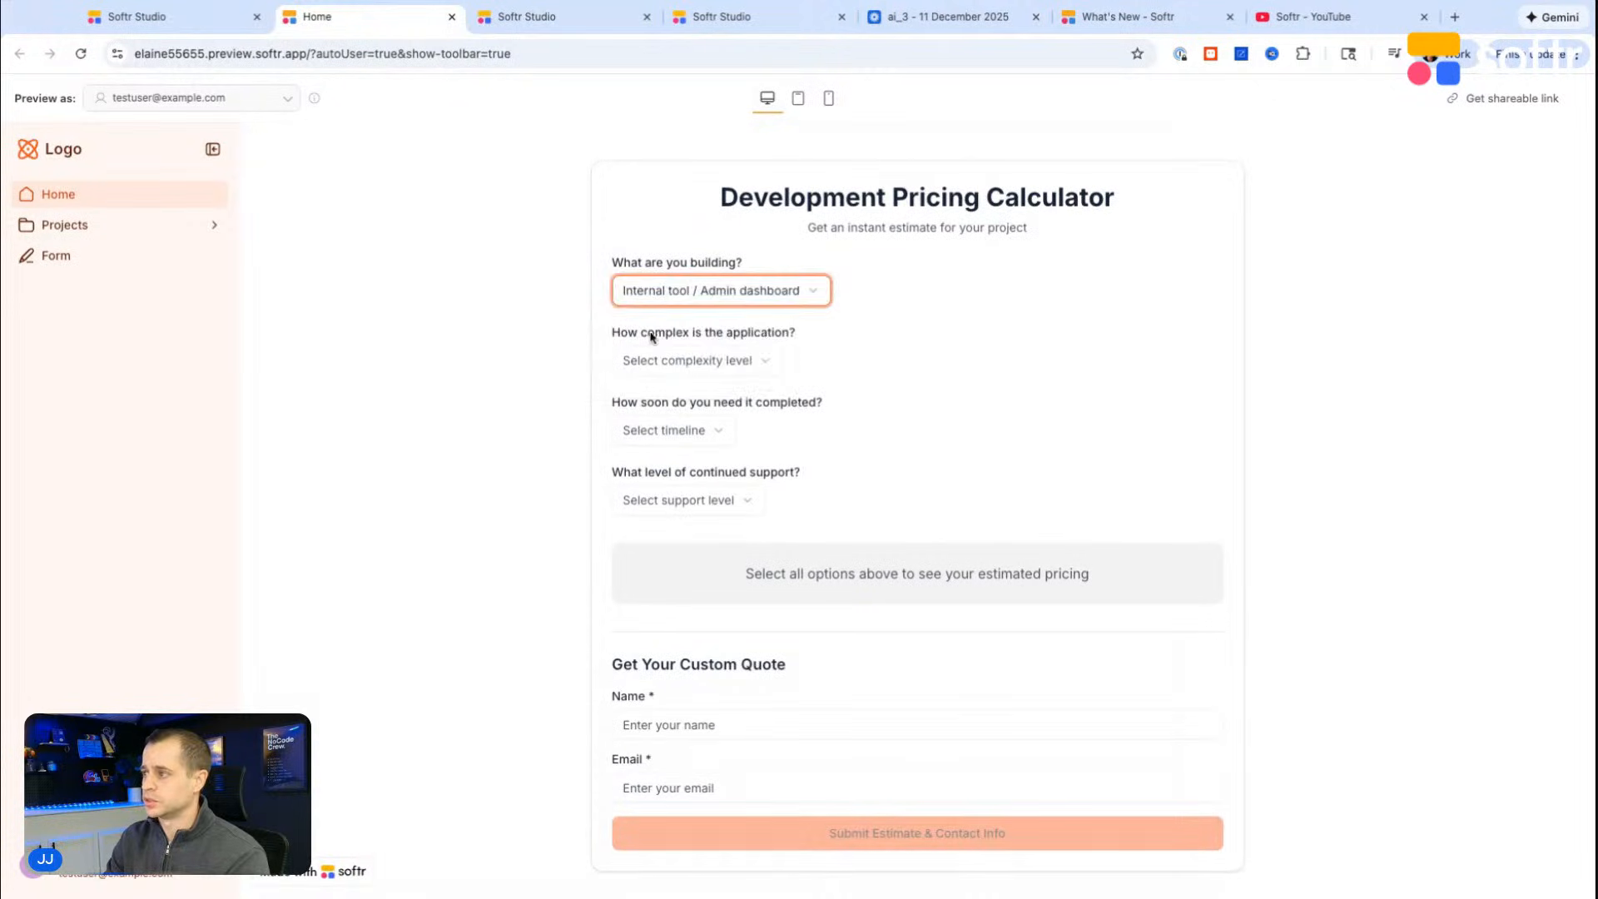
pyautogui.click(666, 360)
pyautogui.click(657, 397)
pyautogui.click(666, 430)
pyautogui.click(662, 467)
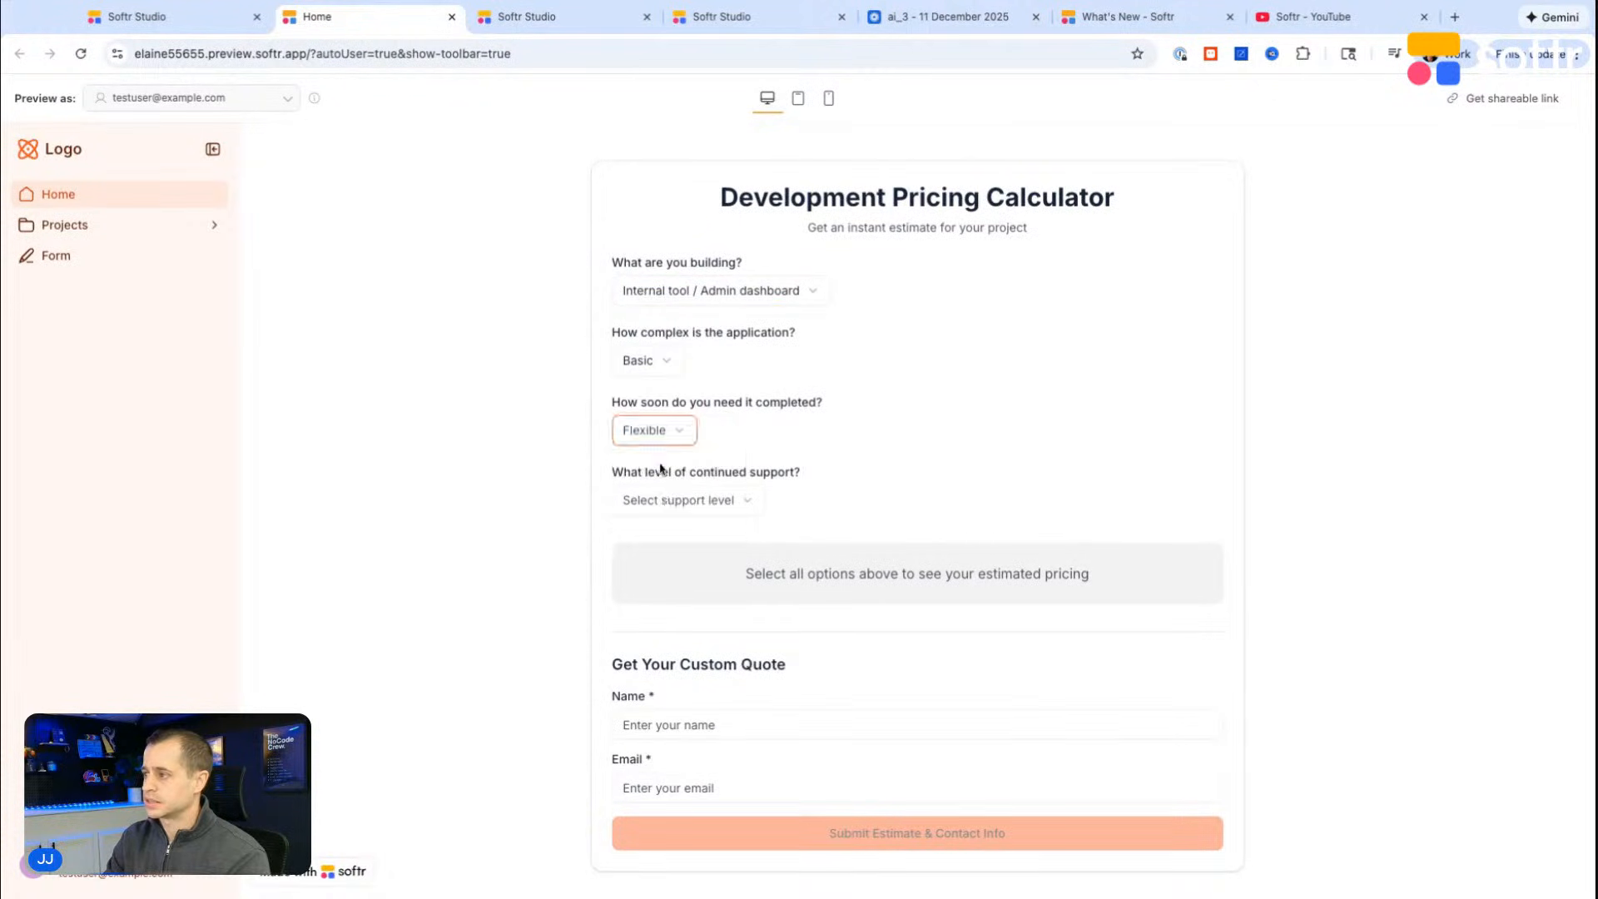
pyautogui.click(663, 499)
pyautogui.click(664, 537)
pyautogui.scroll(-2, 702, 496)
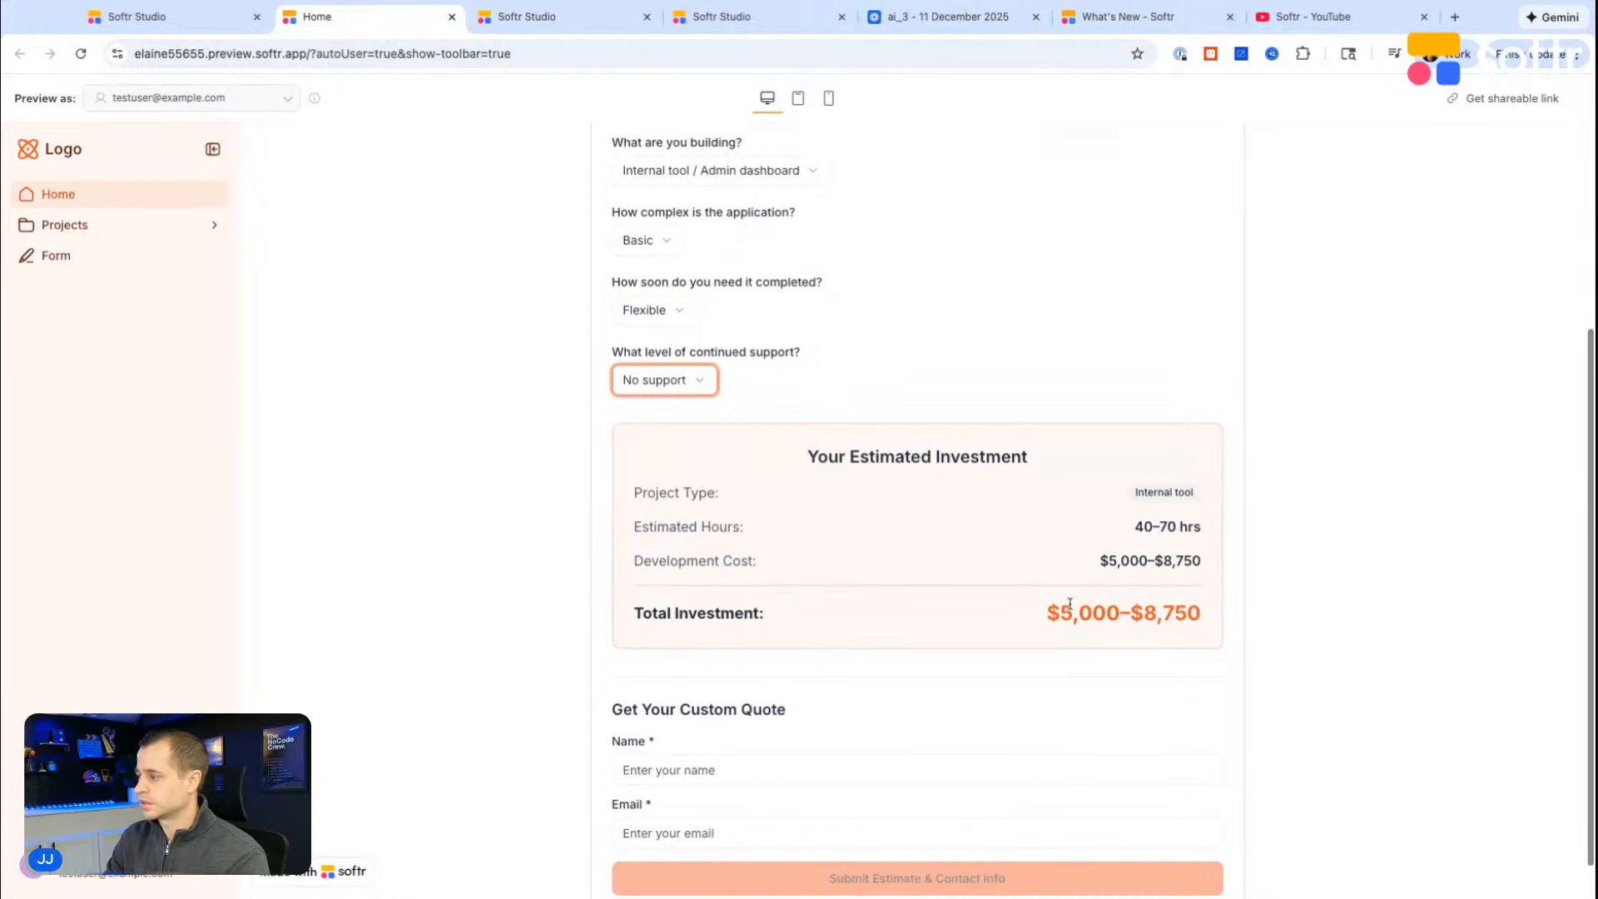
# Step: Fill in the contact's name and e-mail under Get Your Custom Quote and submit the estimate
pyautogui.scroll(-1, 1070, 603)
pyautogui.click(705, 726)
pyautogui.write('JJ')
pyautogui.press('Tab')
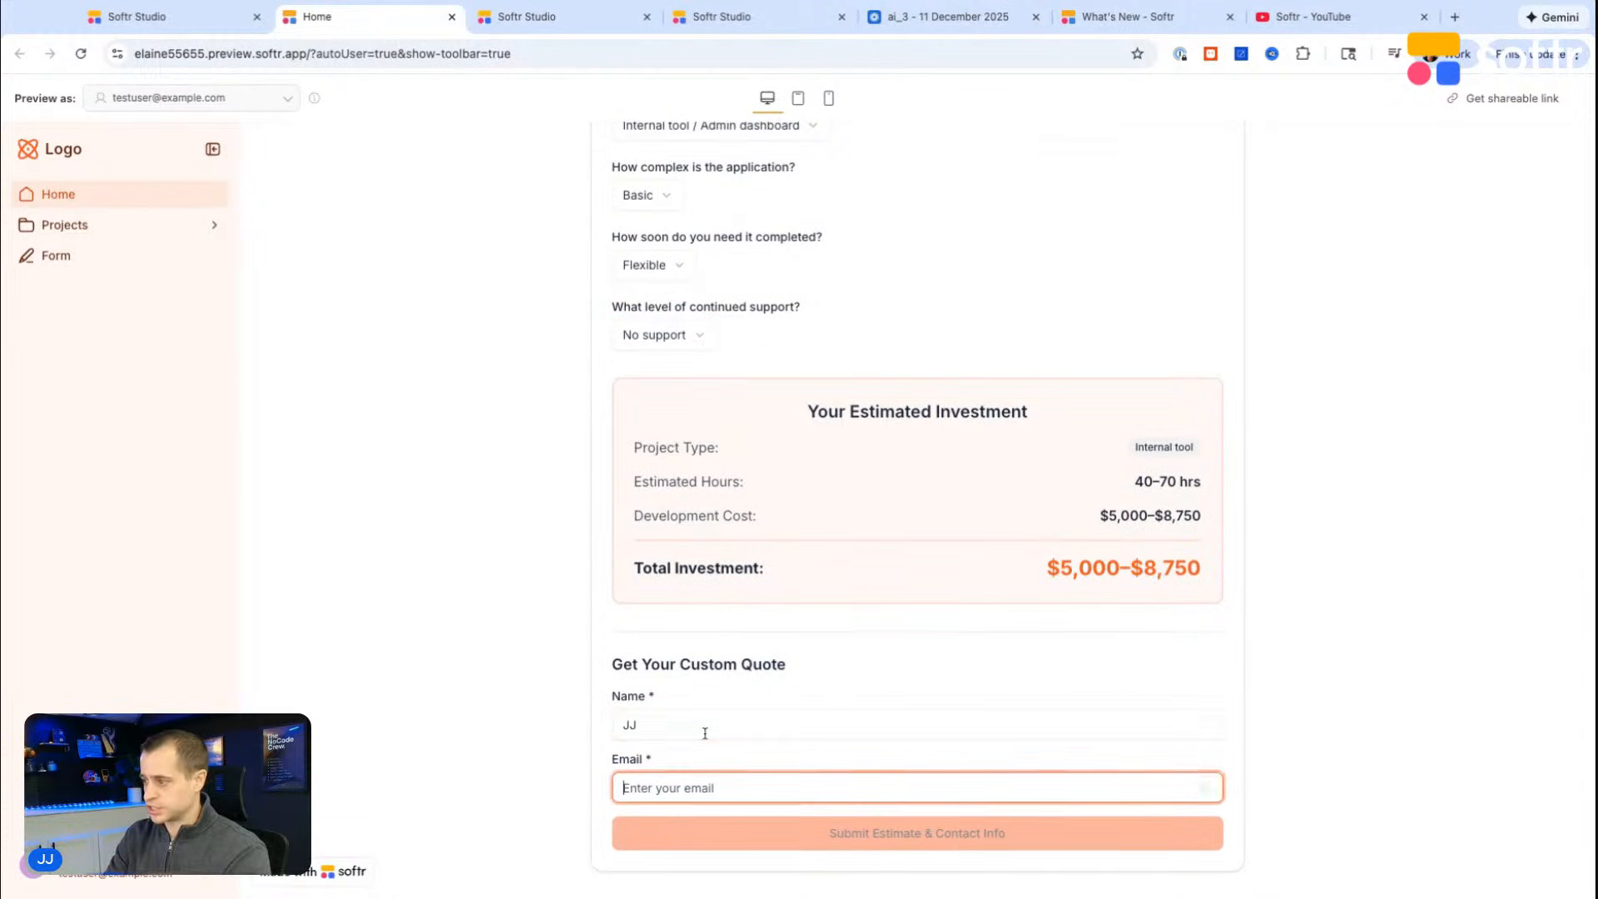
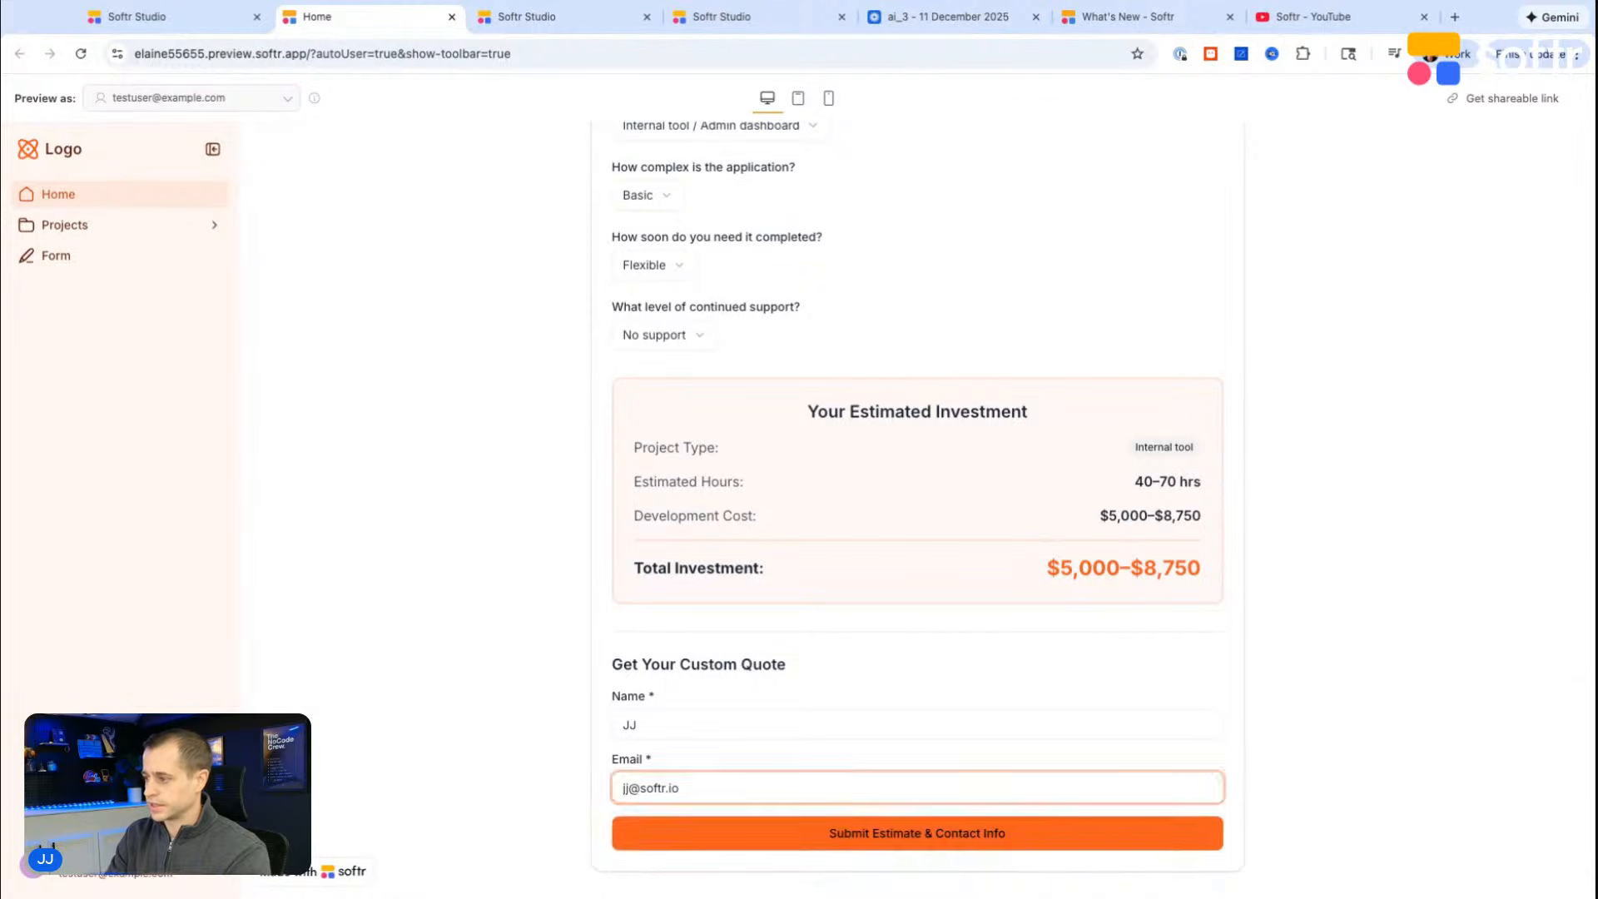
pyautogui.click(871, 830)
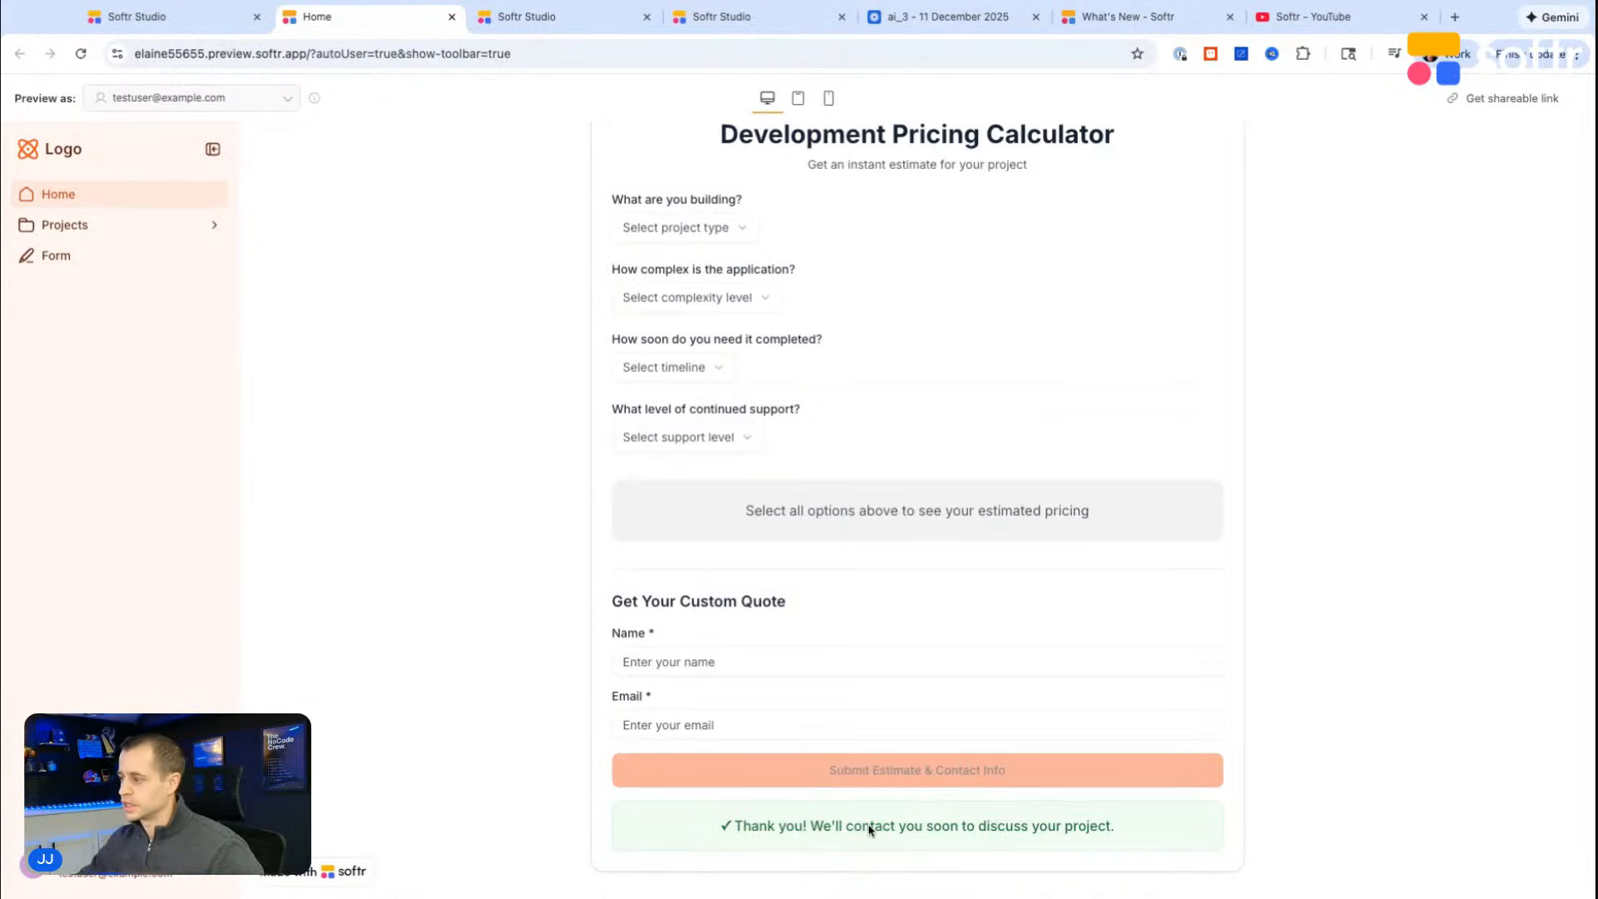
# Step: Return to the webhook workflow and test its trigger with the submitted data
pyautogui.click(759, 12)
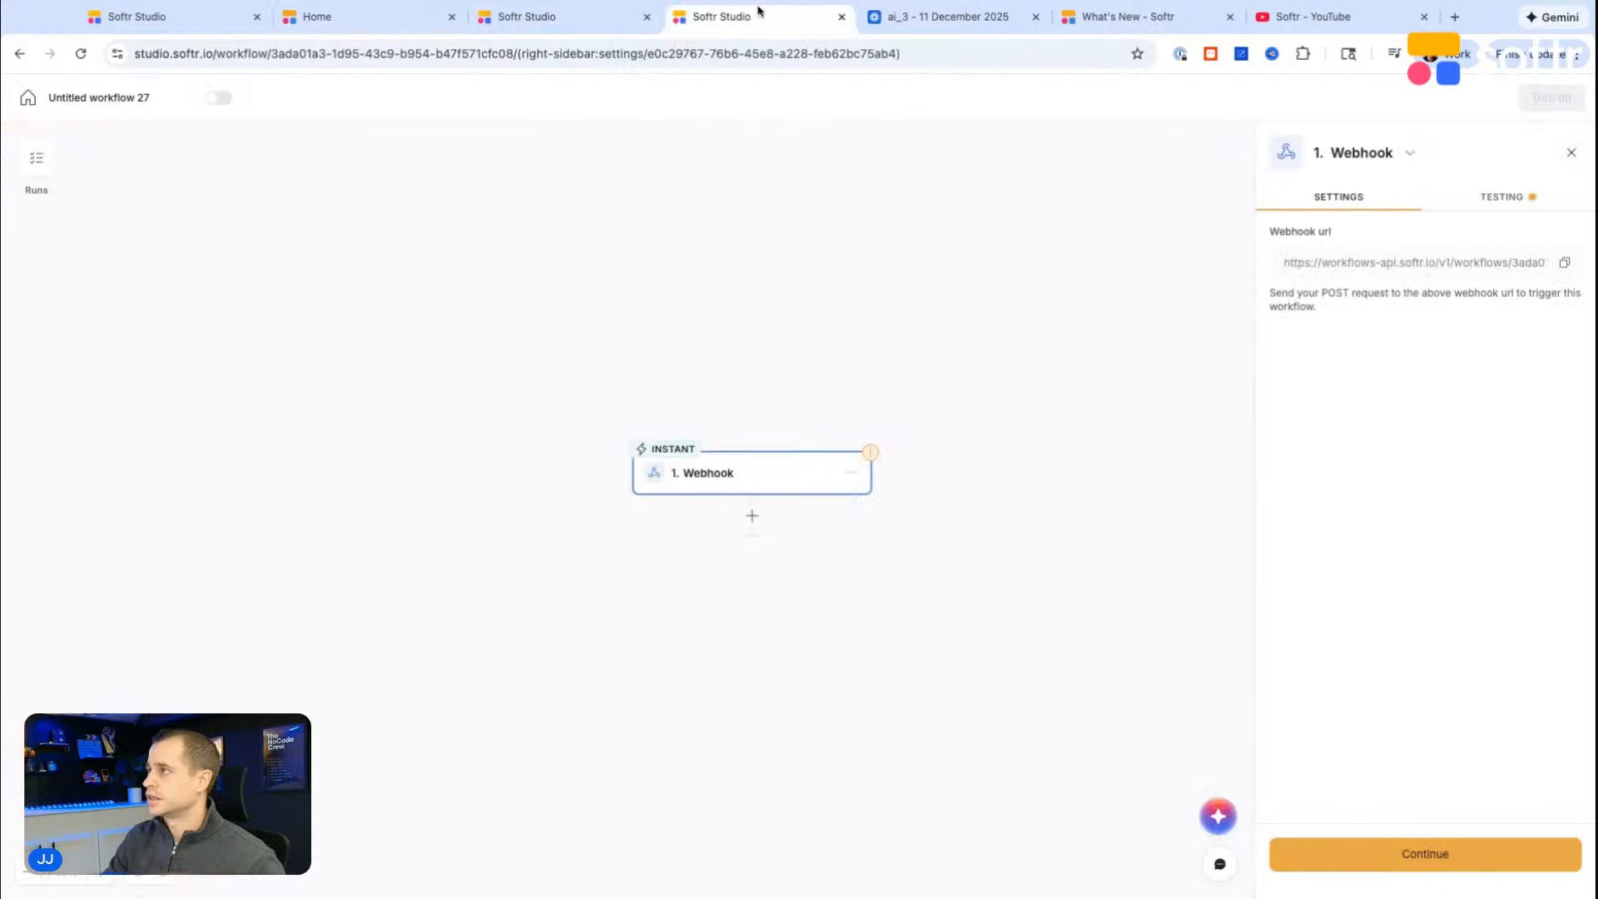
pyautogui.click(1501, 197)
pyautogui.click(1400, 372)
# Step: Examine the body and header fields of the payload received by the webhook
pyautogui.scroll(-3, 1362, 583)
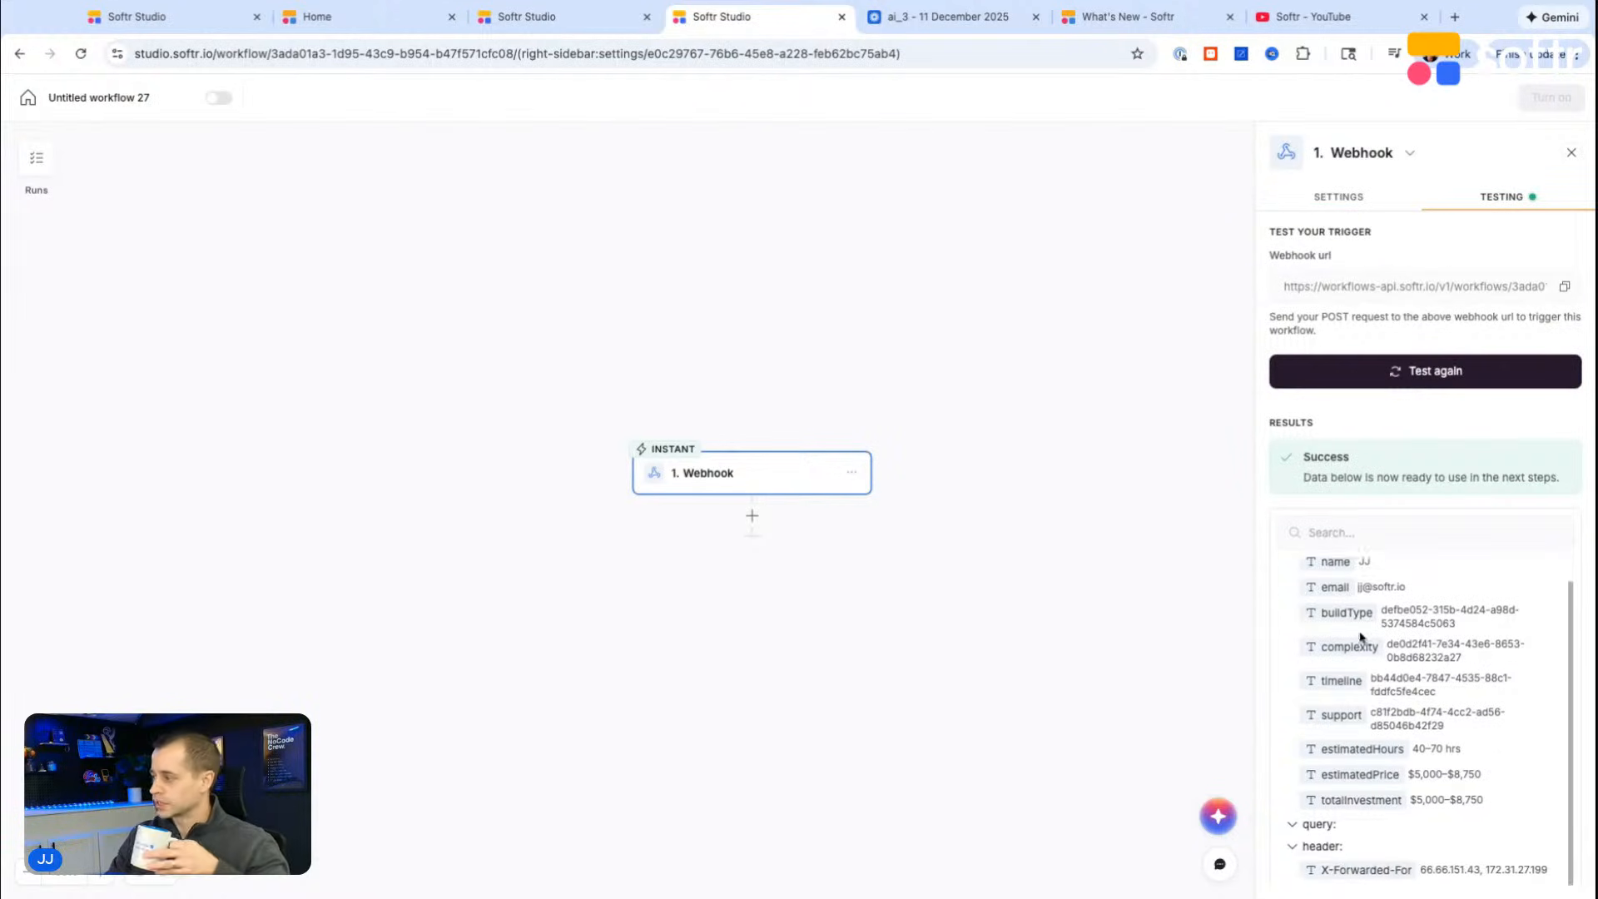
pyautogui.scroll(-10, 1361, 638)
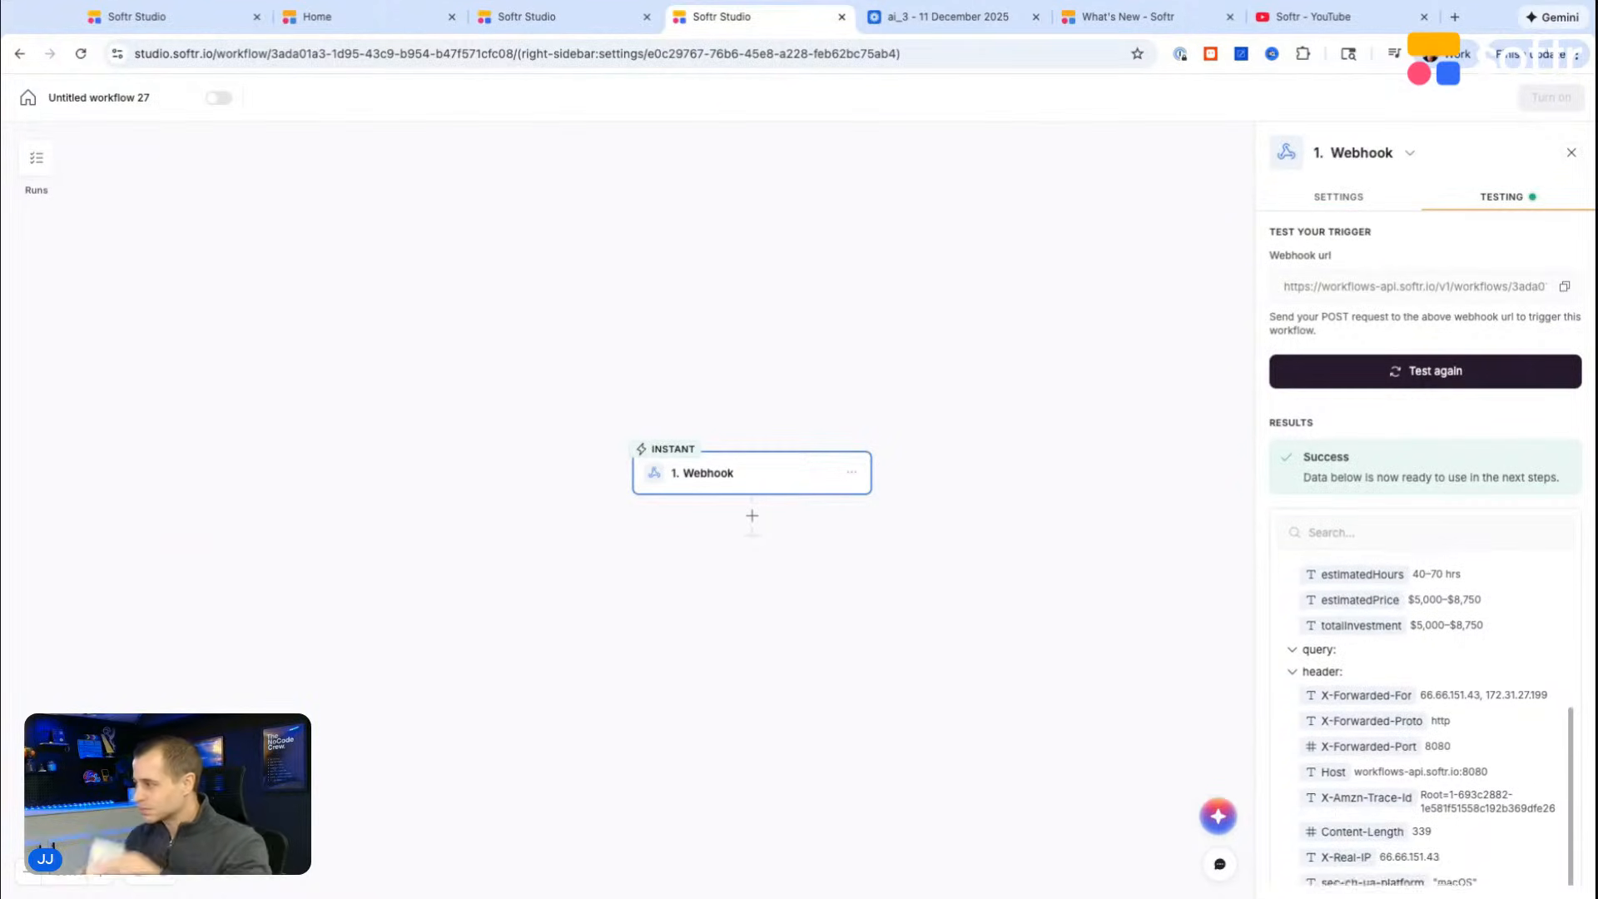
pyautogui.scroll(-2, 1362, 616)
pyautogui.scroll(5, 1361, 616)
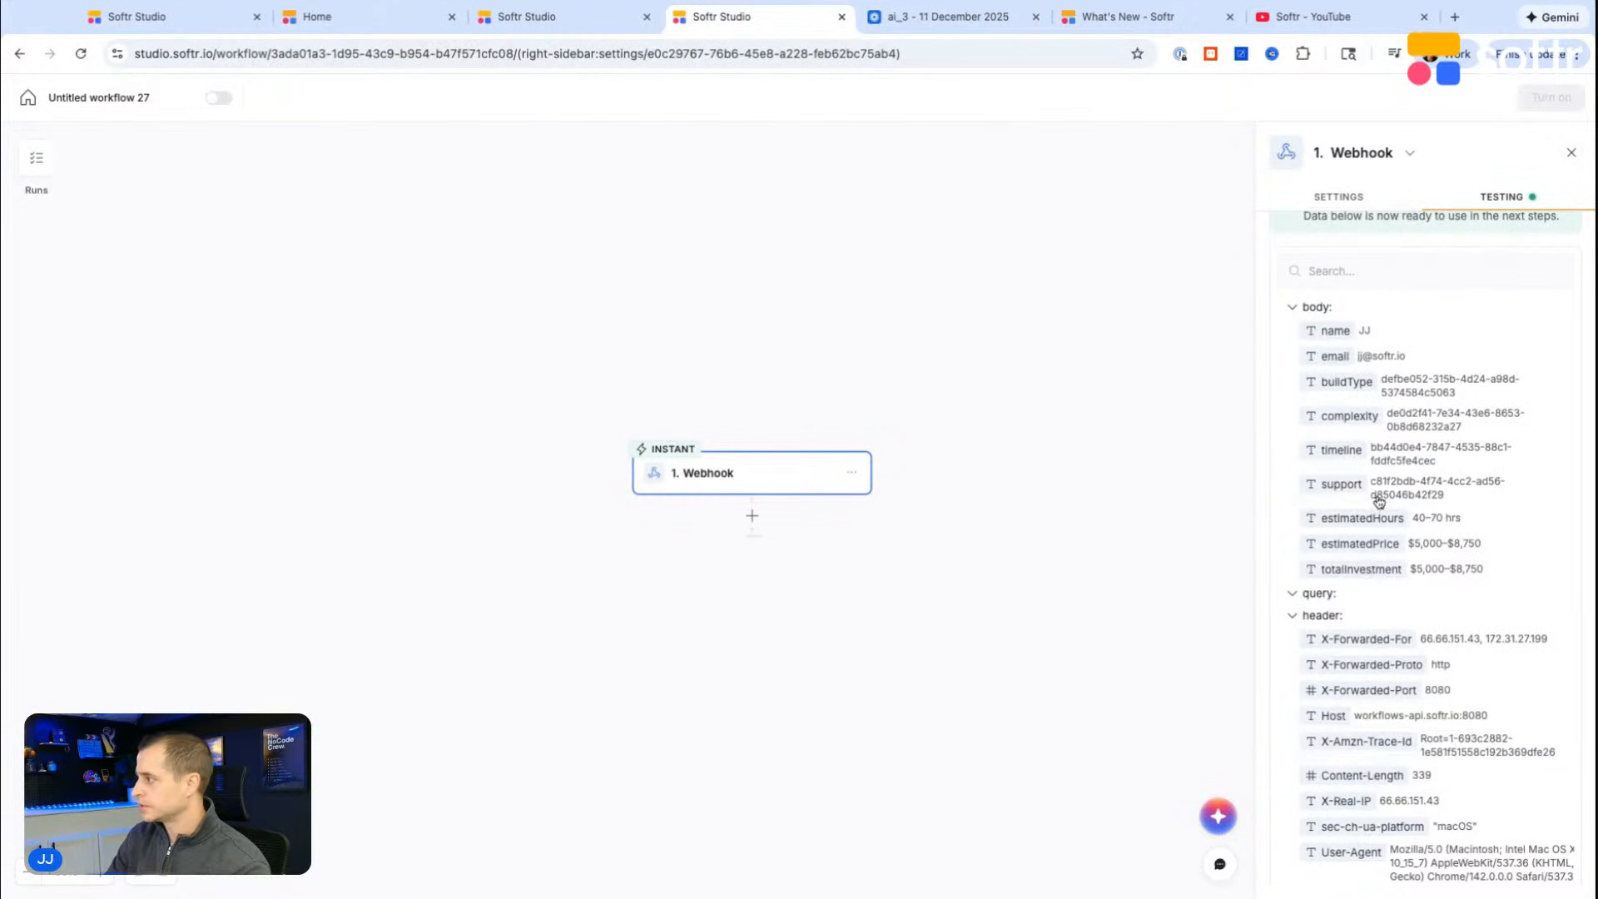
pyautogui.scroll(-4, 1377, 513)
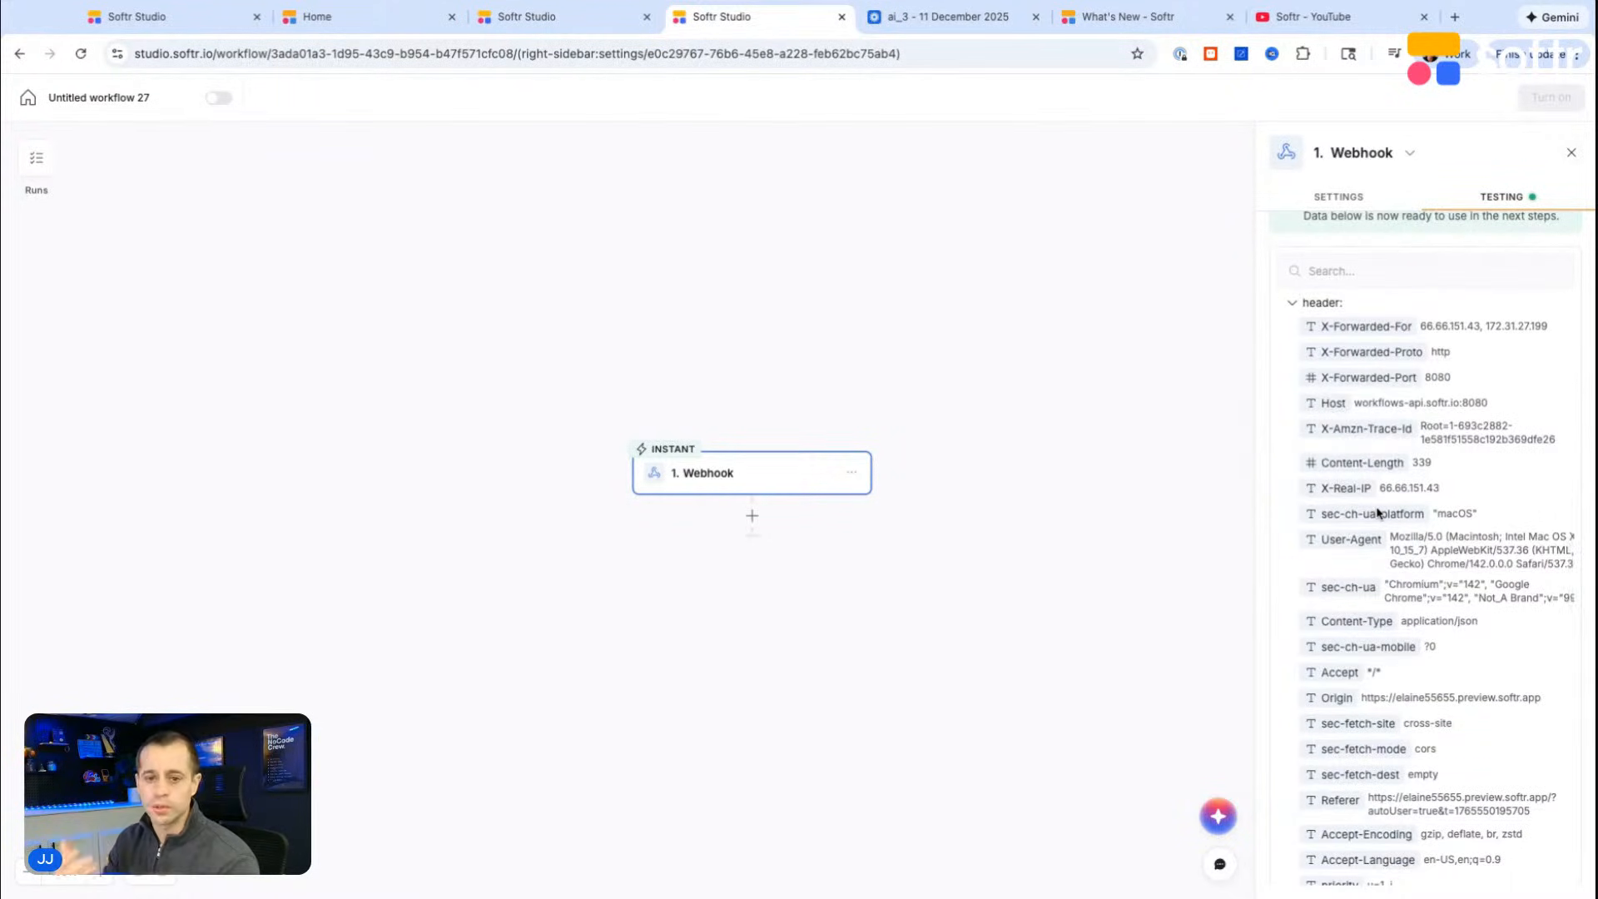
# Step: Rename the untitled workflow with a name beginning with "DB Calculator"
pyautogui.click(132, 98)
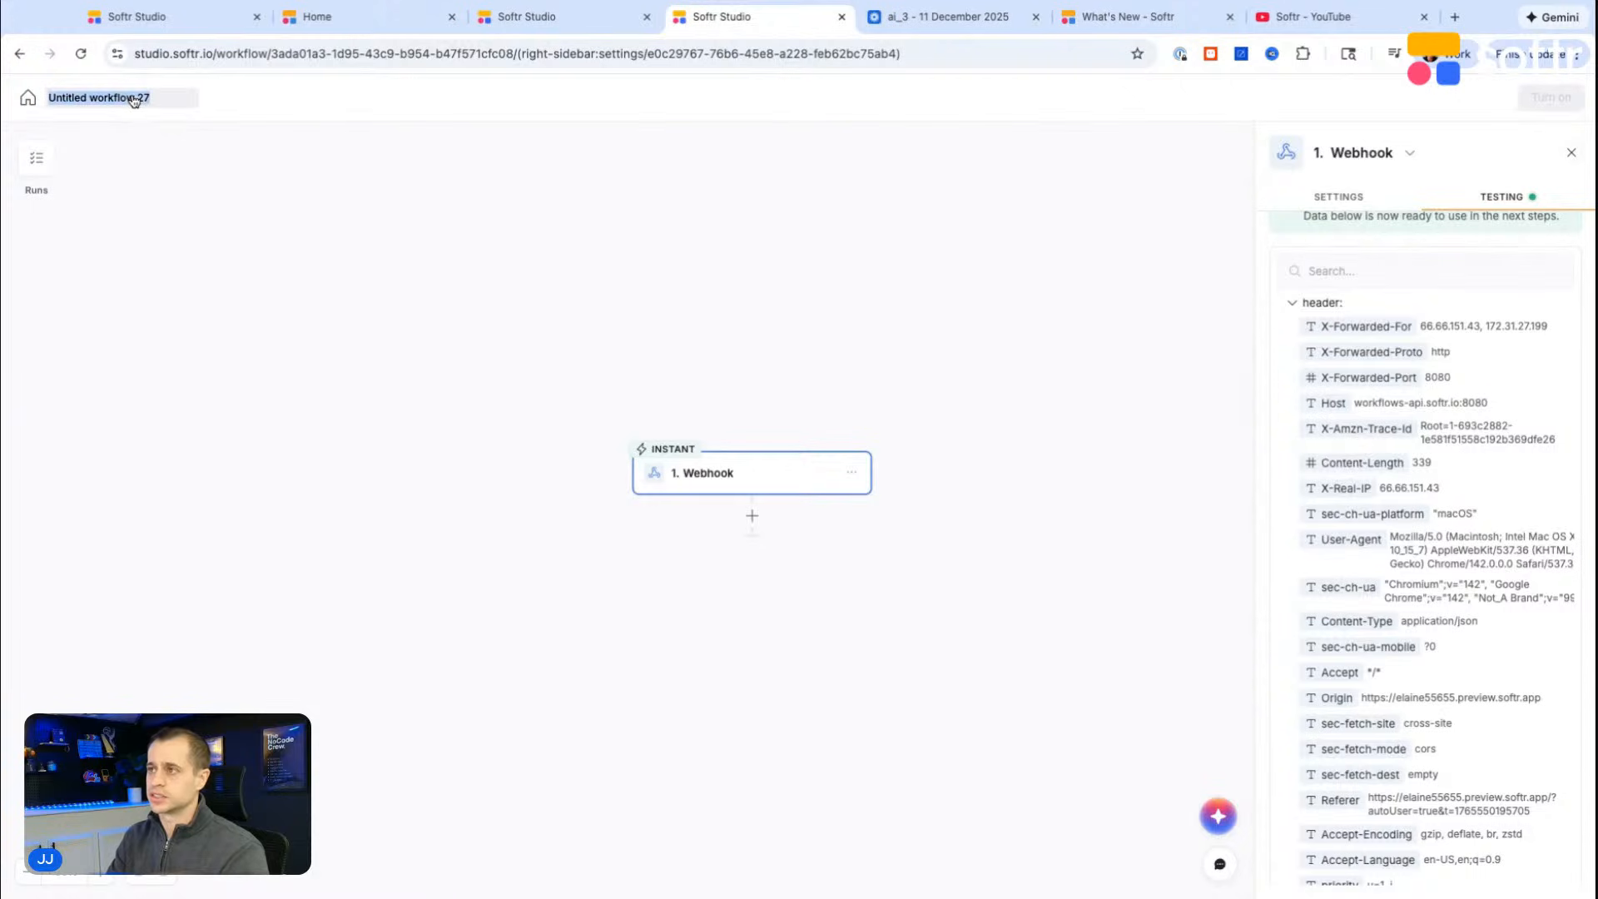
pyautogui.write('DB Calculator Wbe')
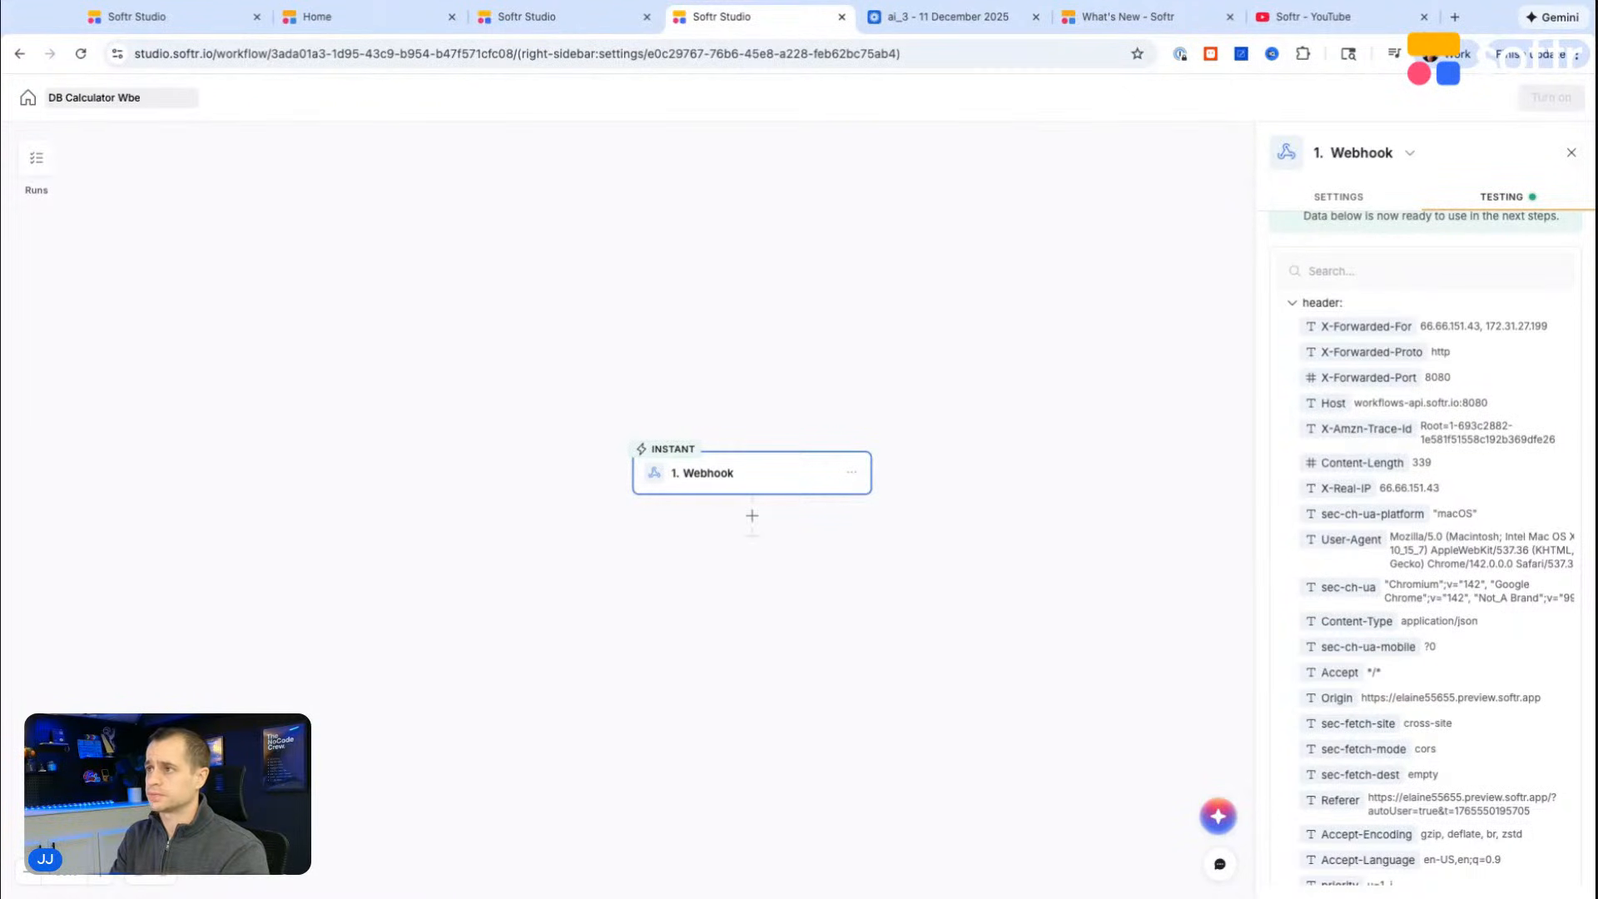
pyautogui.click(797, 282)
# Step: Rename Table 1 in the DB Calculator database as "Pricing"
pyautogui.click(549, 17)
pyautogui.doubleClick(43, 162)
pyautogui.press('super+a')
pyautogui.write('Orci')
pyautogui.press('super+a')
pyautogui.write('Pricing')
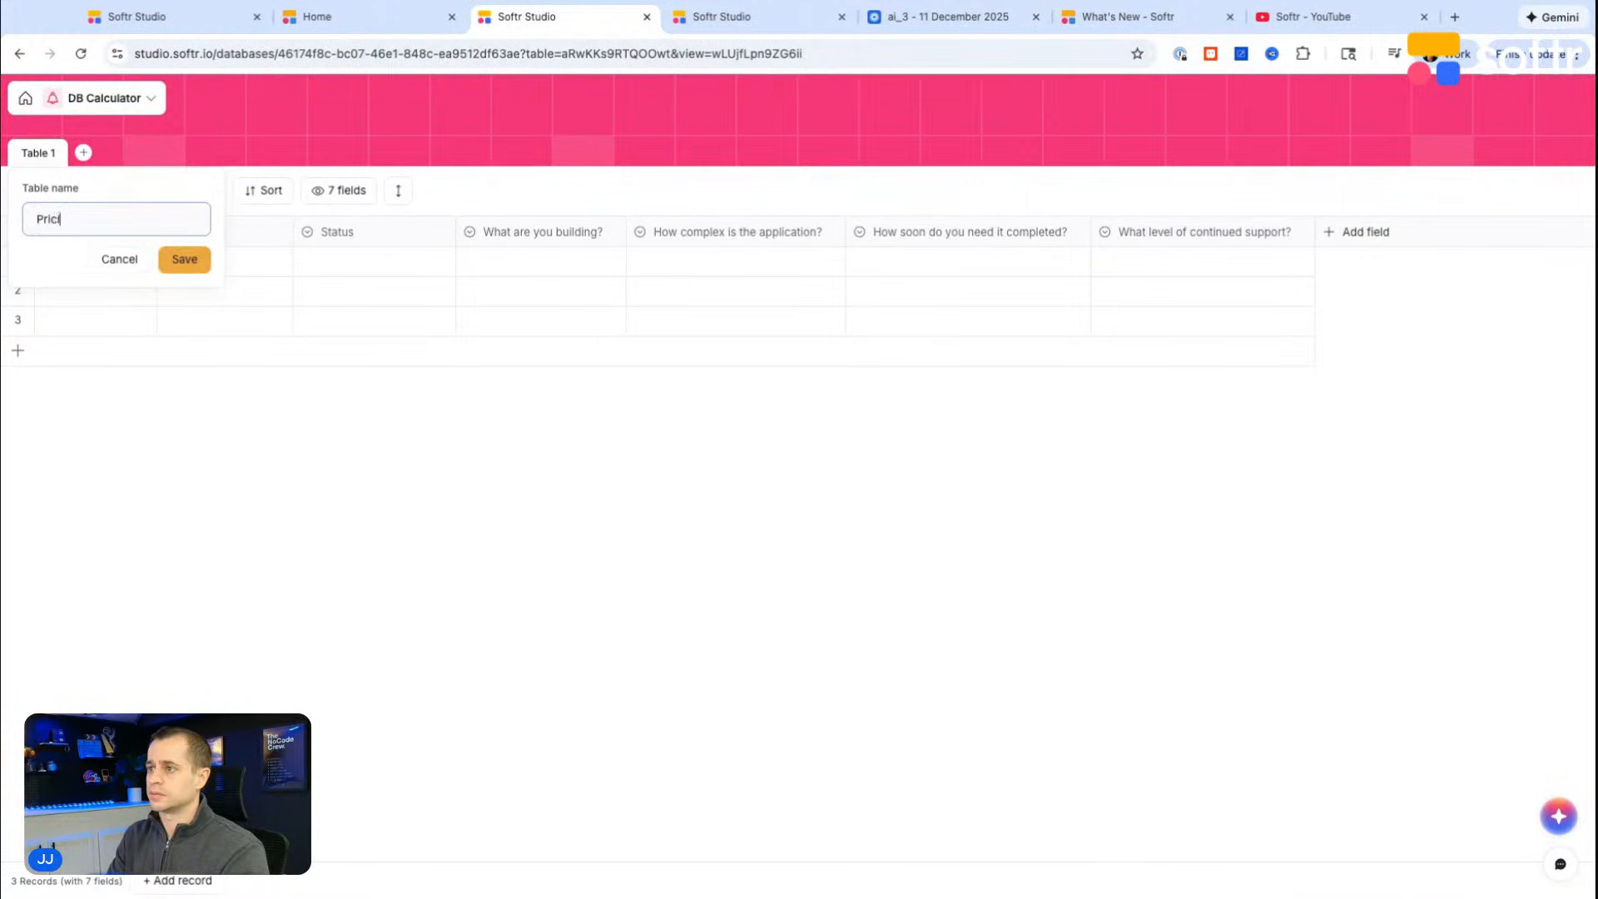
pyautogui.press('Return')
# Step: Add a blank table named "Client Submissions" to the DB Calculator database
pyautogui.click(84, 153)
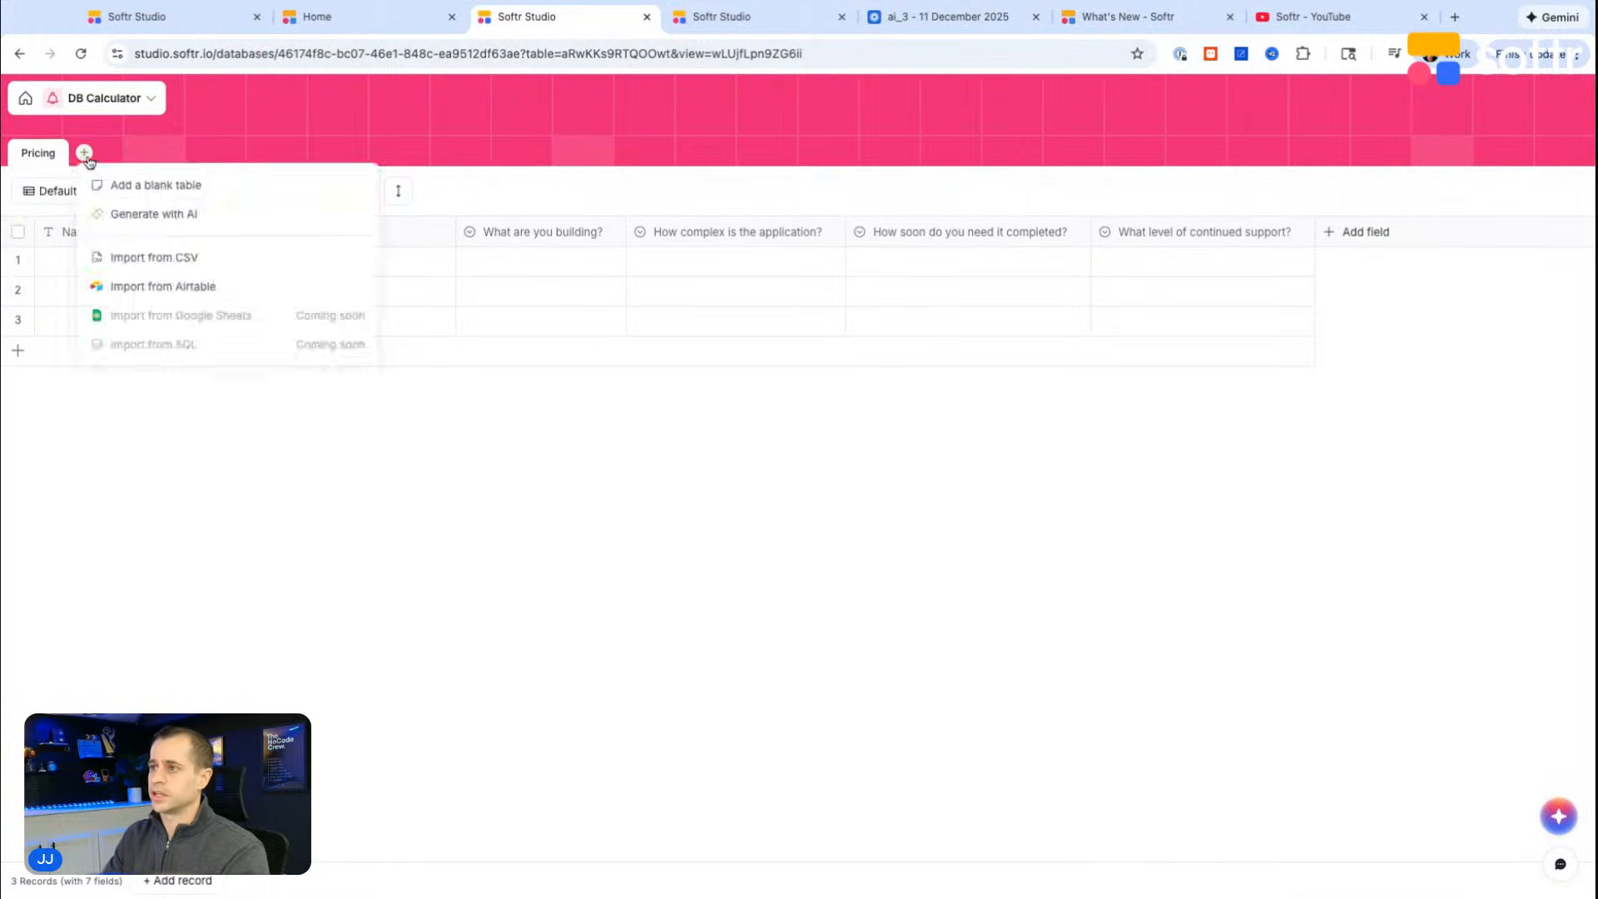
pyautogui.click(159, 181)
pyautogui.press('super+a')
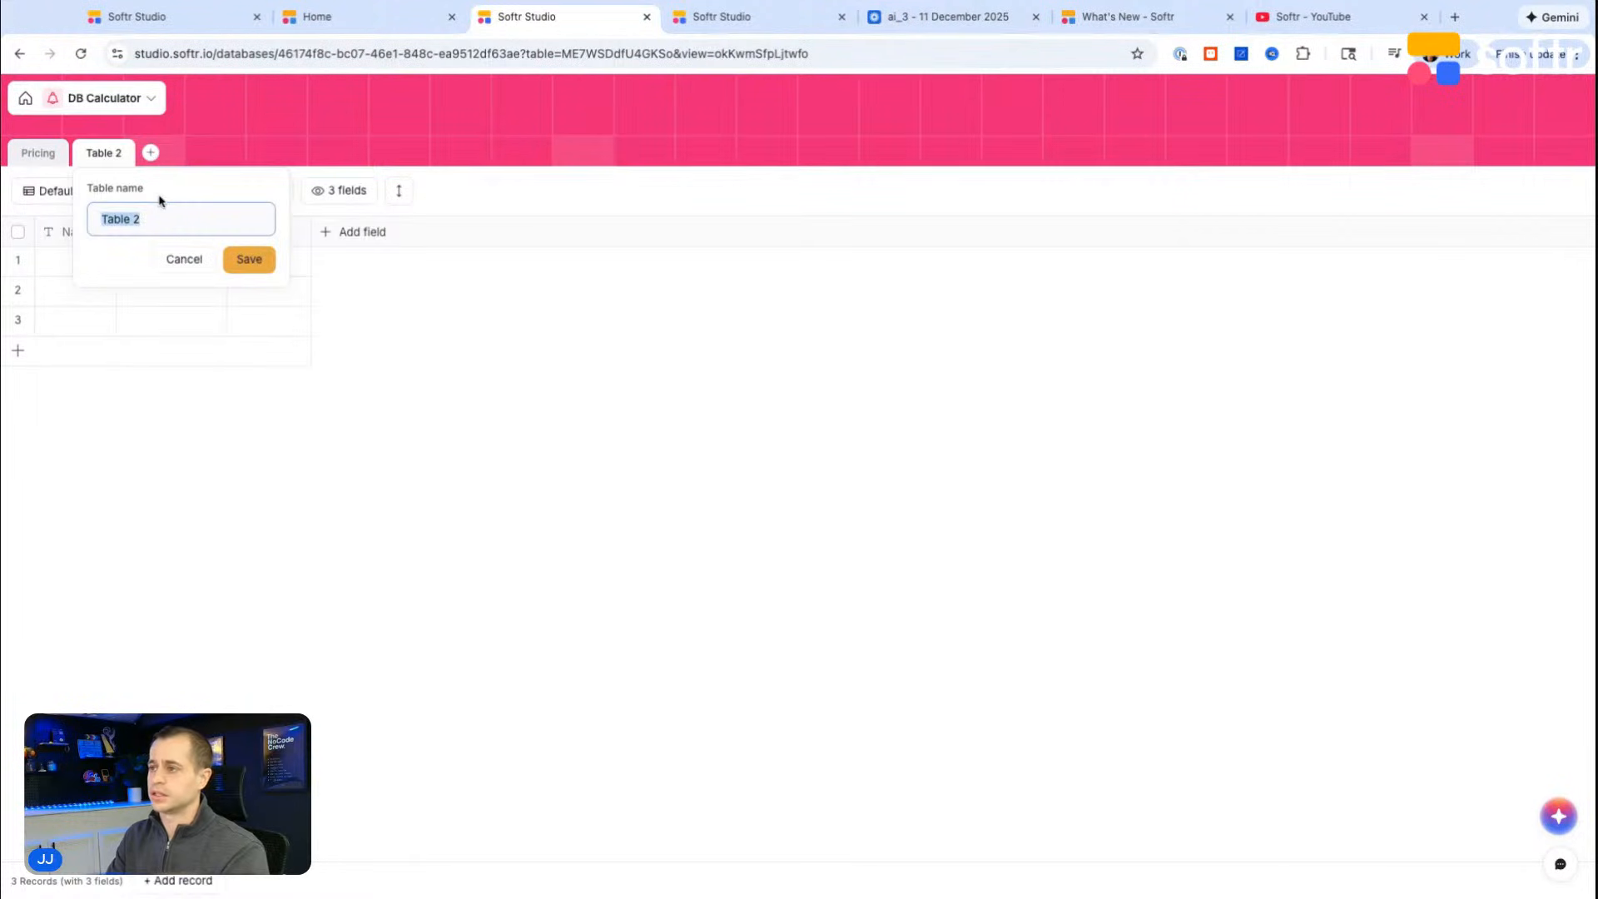
pyautogui.write('Client')
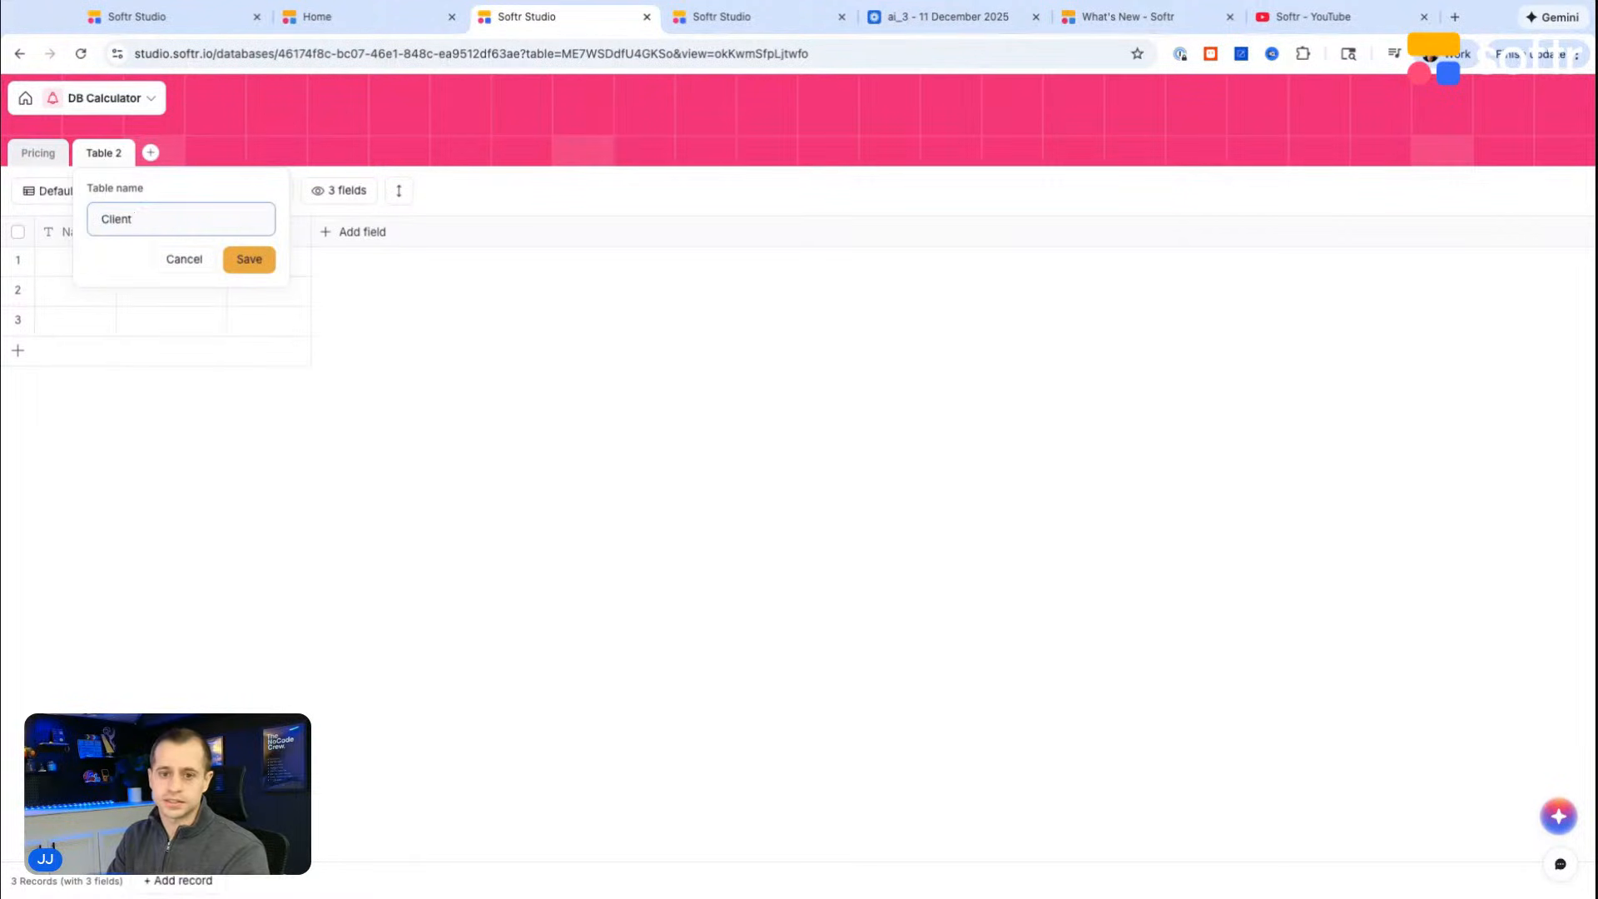
pyautogui.write(' Submissions')
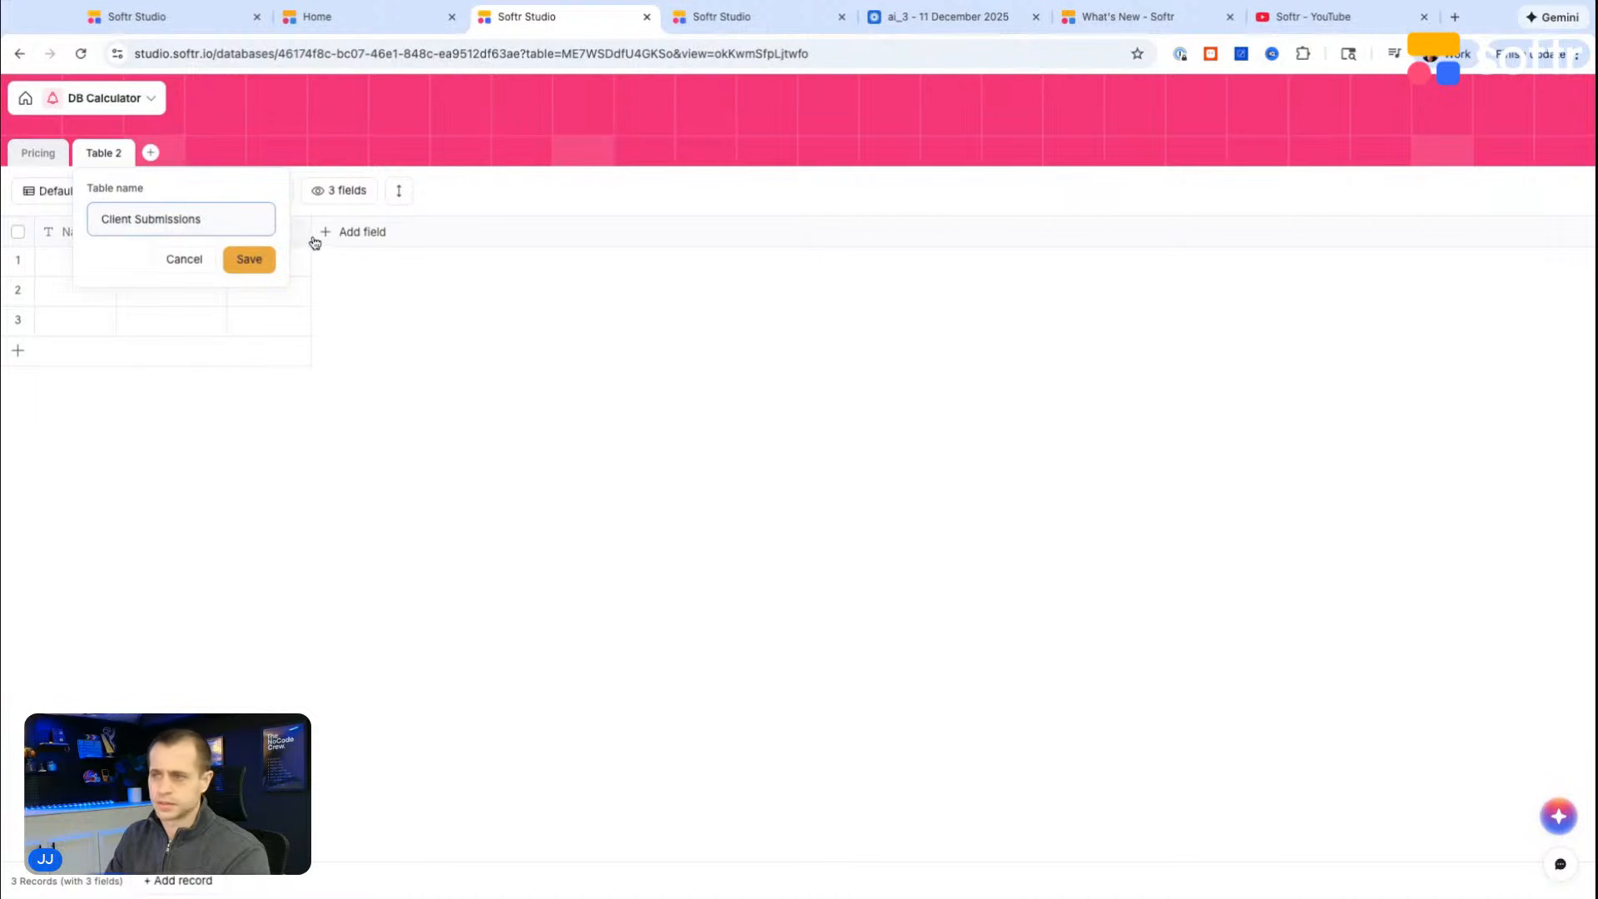
pyautogui.click(255, 260)
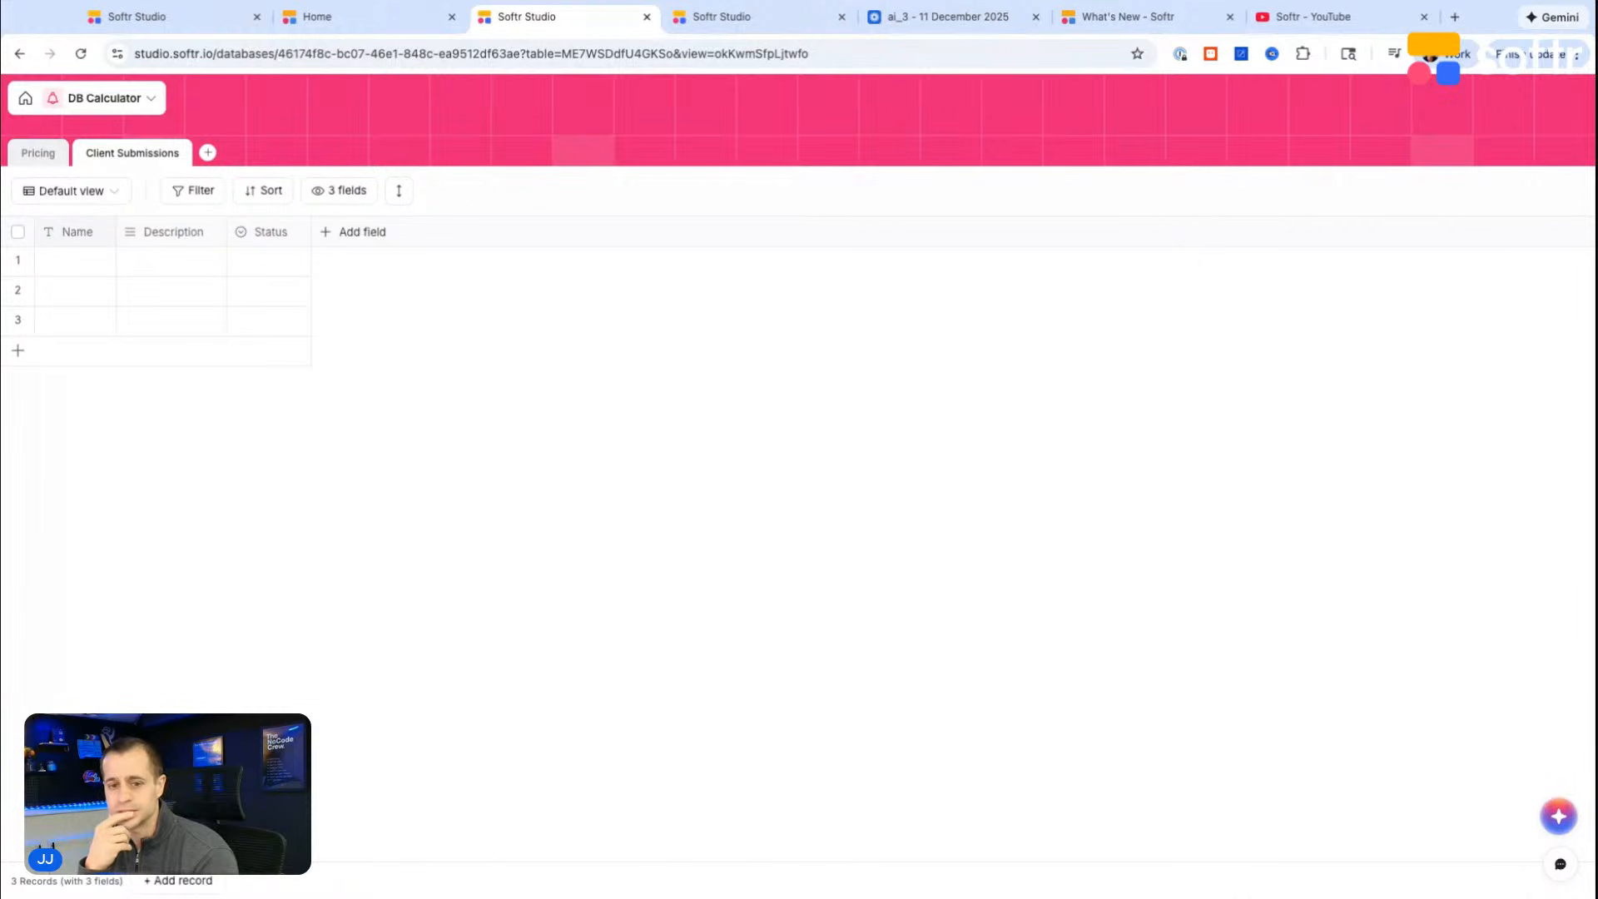
# Step: Add a Softr Databases "Add record" action after the webhook, targeting the Pricing table of the DB Calculator database
pyautogui.click(39, 156)
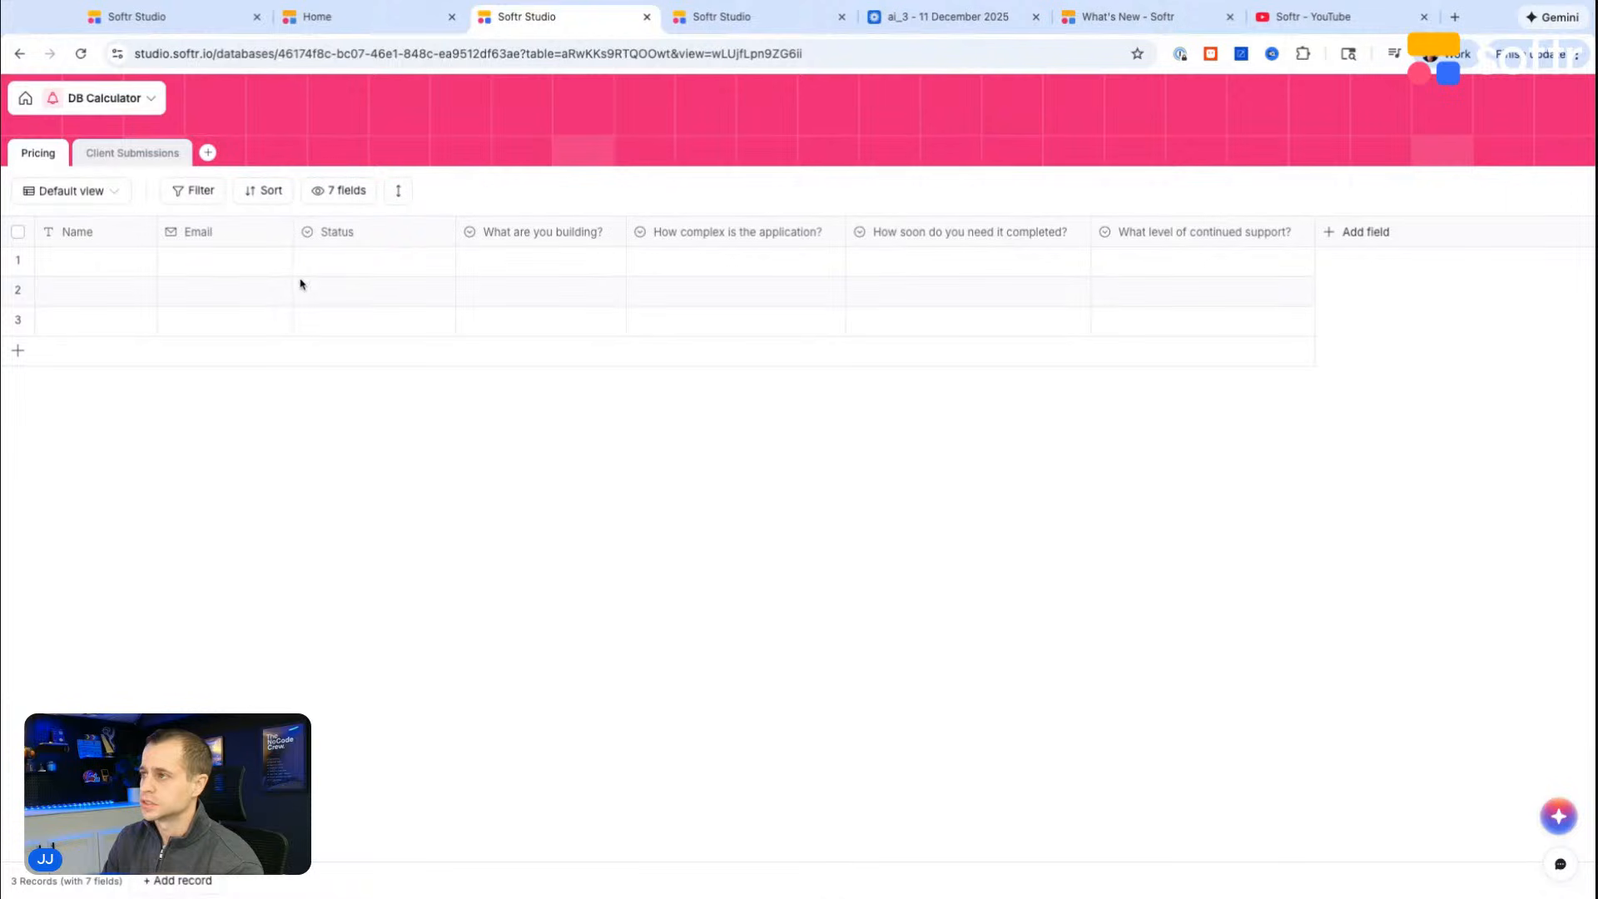
pyautogui.click(729, 24)
pyautogui.scroll(-3, 824, 549)
pyautogui.click(764, 270)
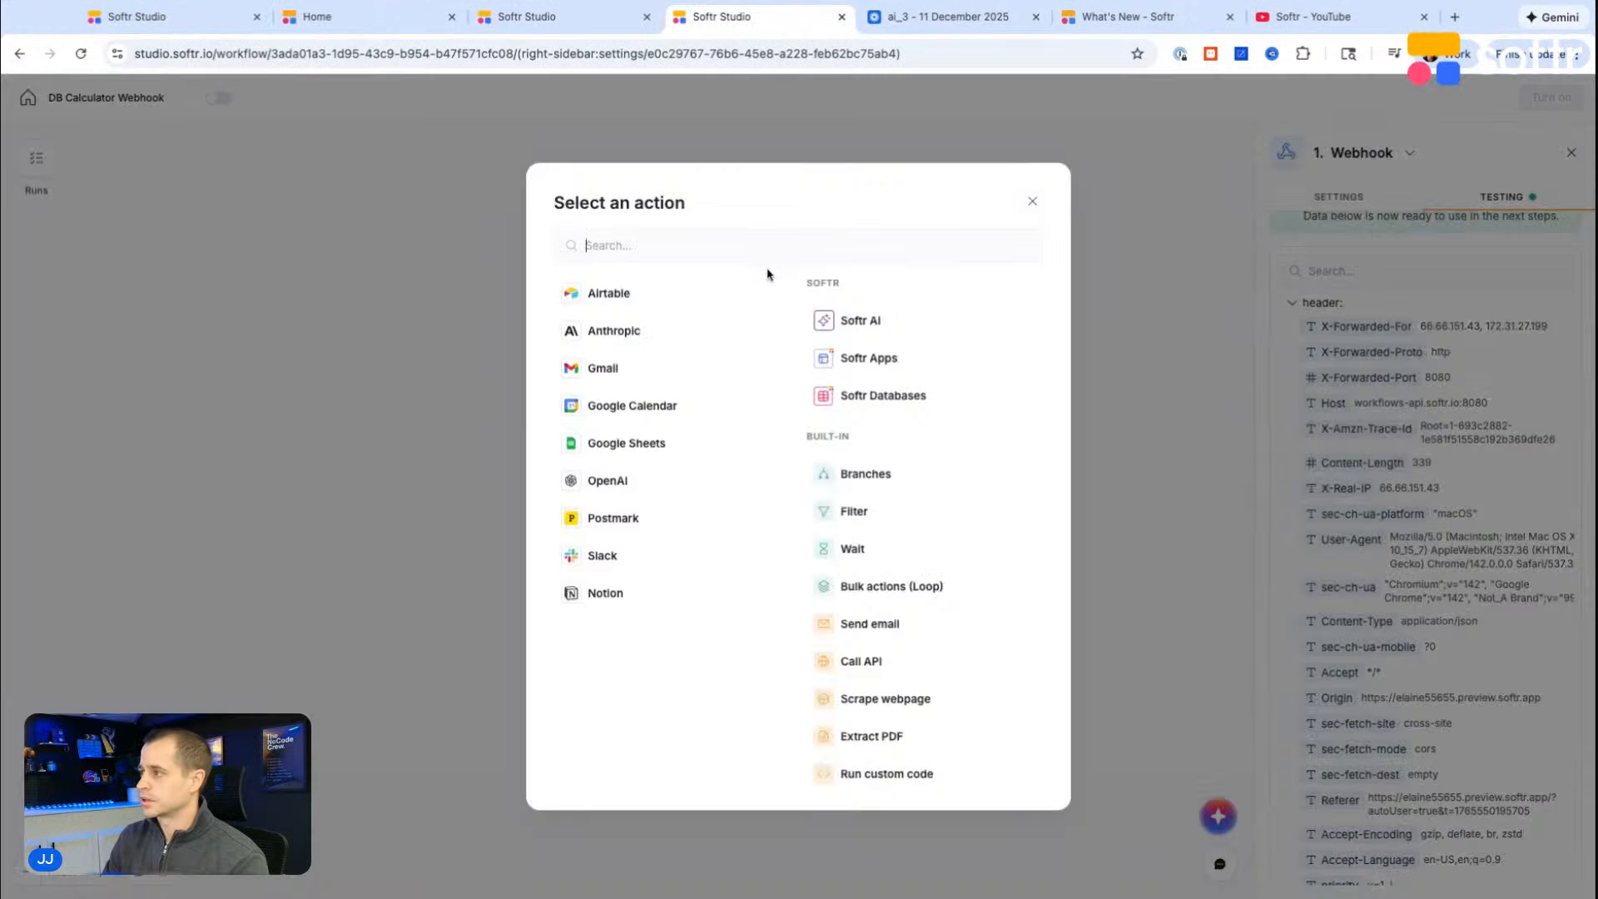
pyautogui.click(858, 398)
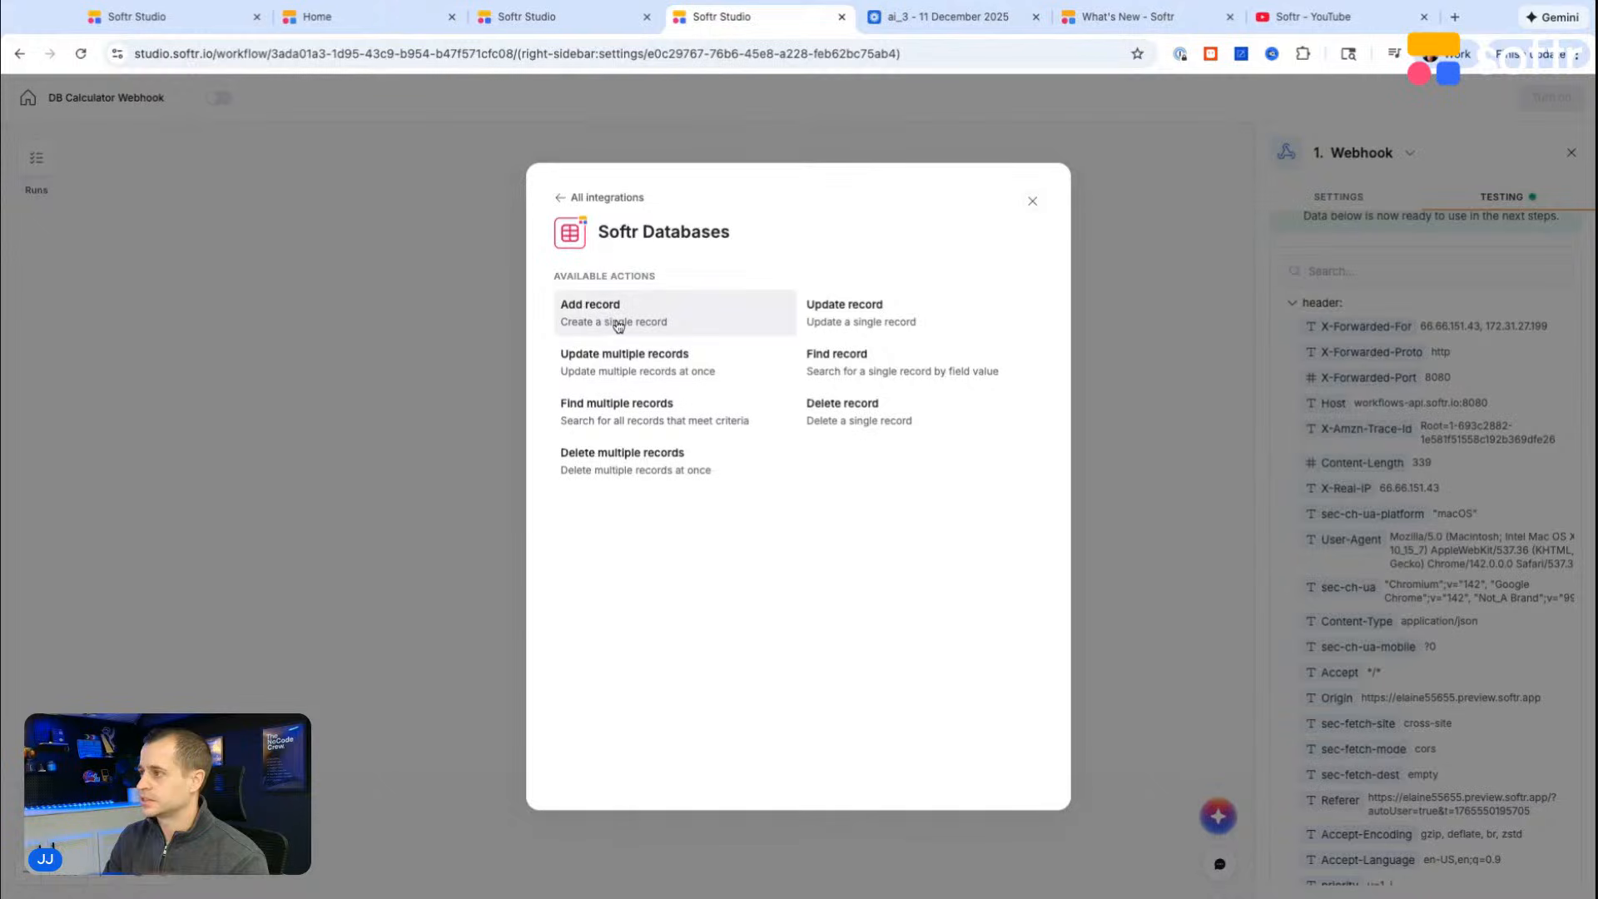
pyautogui.click(618, 326)
pyautogui.click(1407, 429)
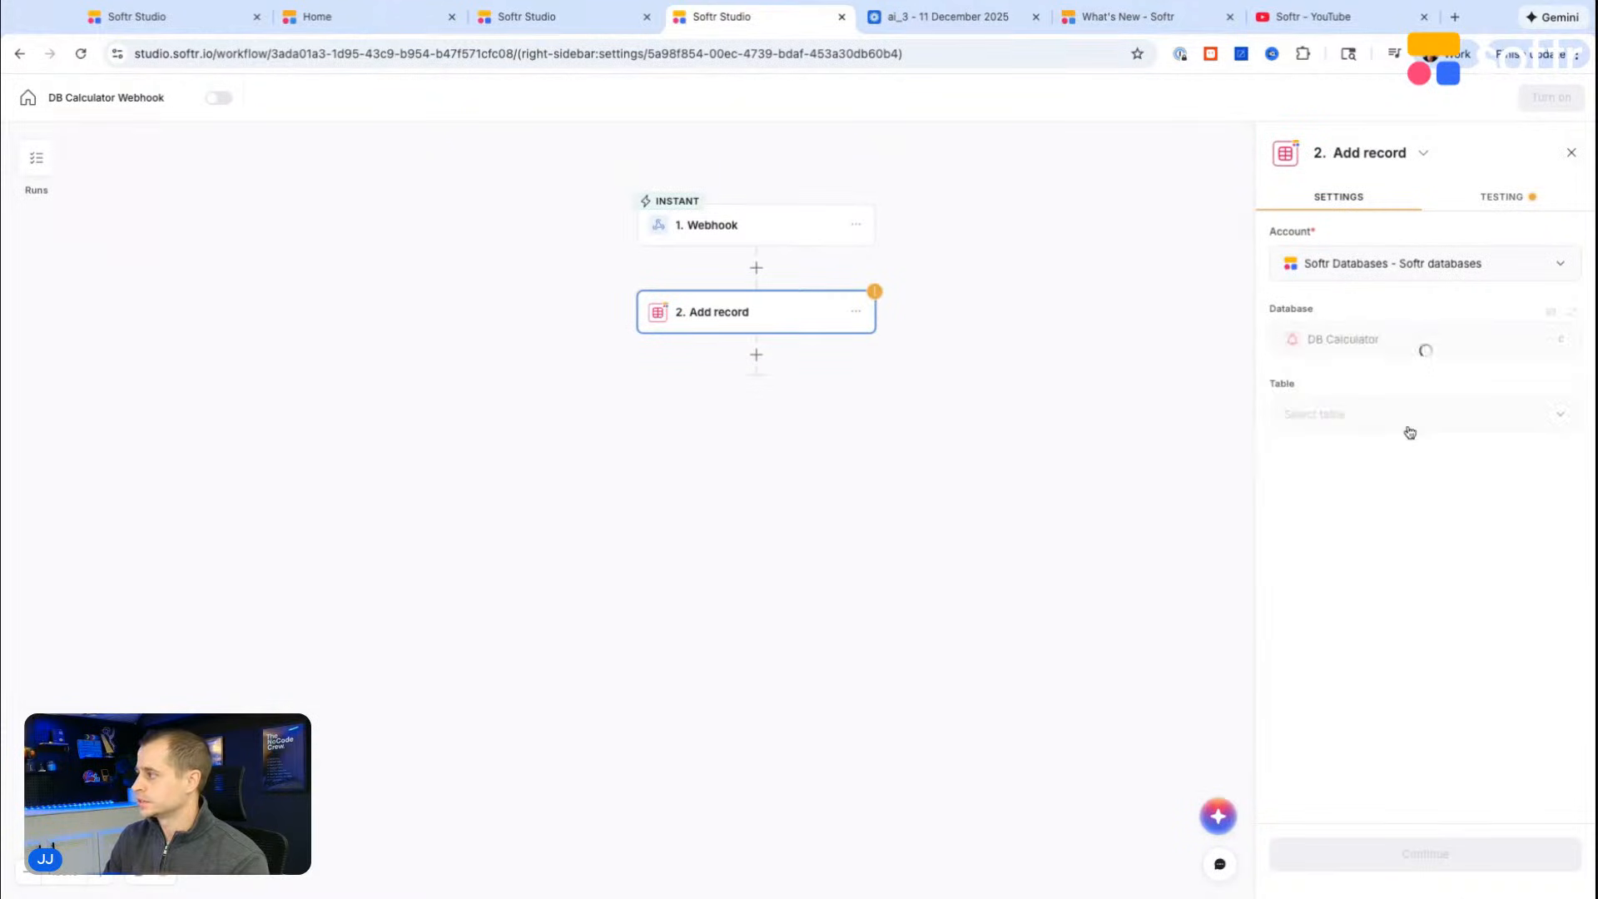
pyautogui.click(1357, 465)
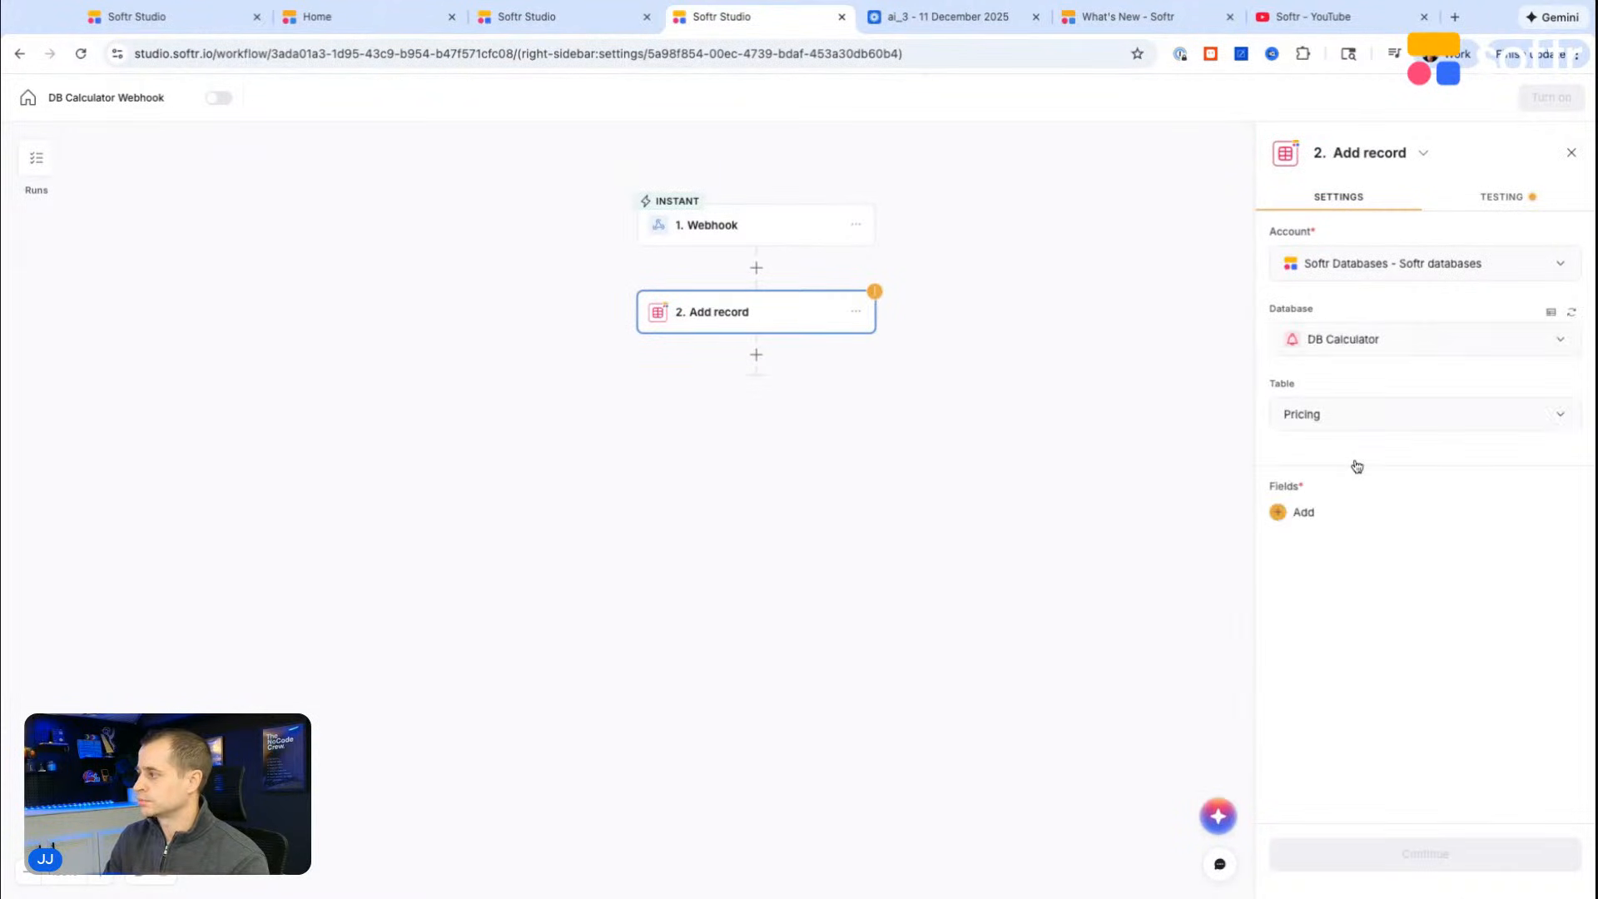
# Step: Add all seven Pricing fields to the Add record action, from Name and Email through "What level of continued support?"
pyautogui.click(1299, 511)
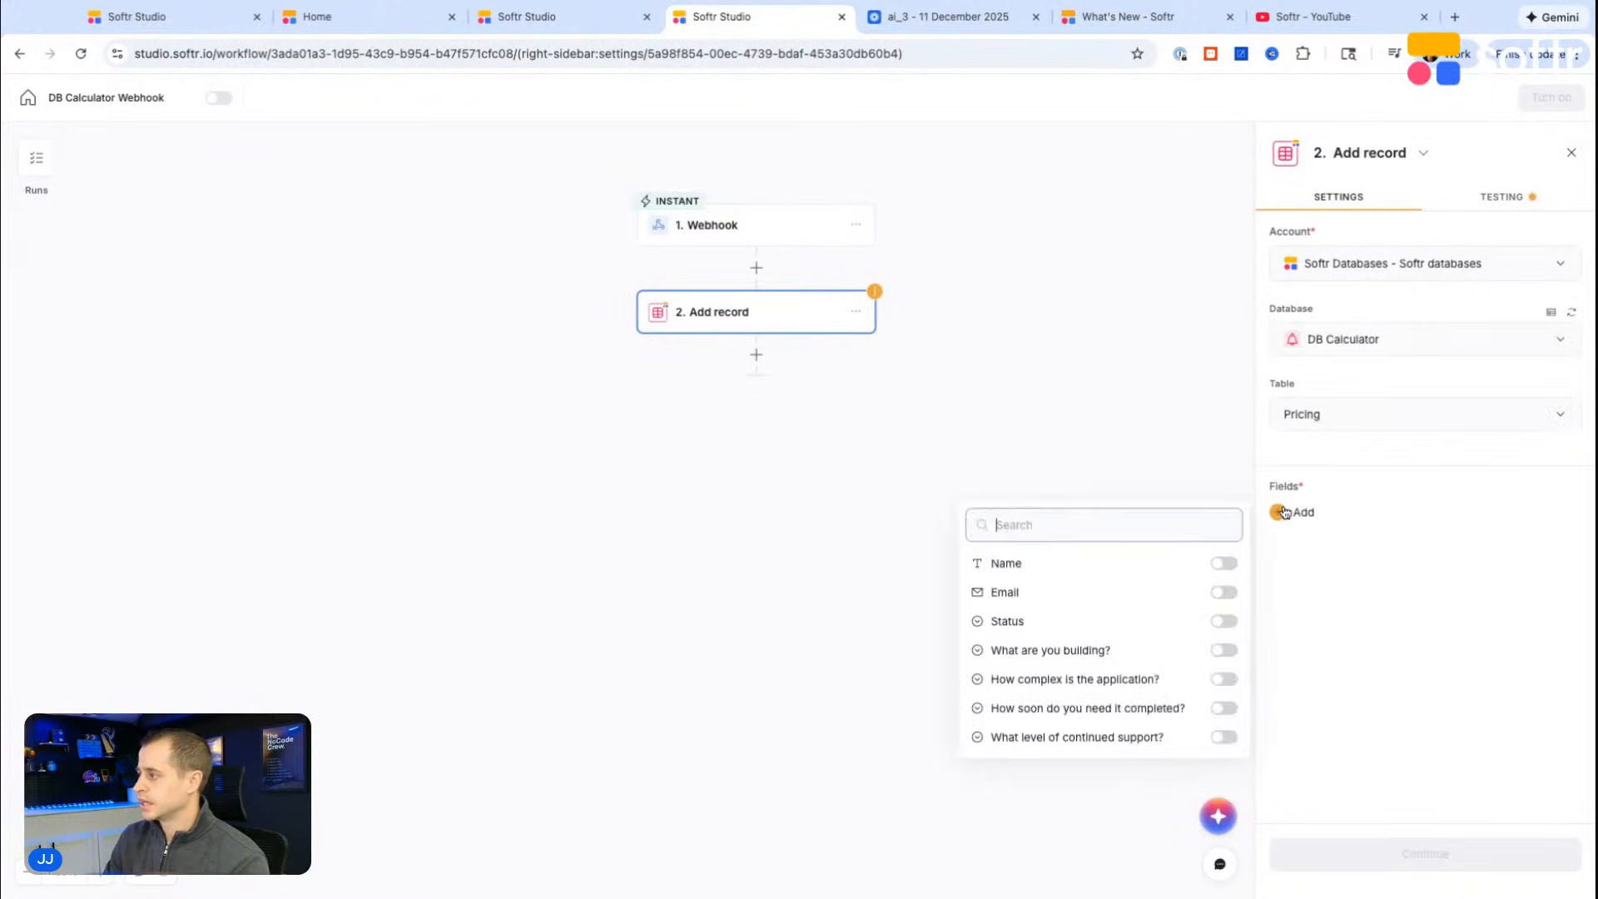
pyautogui.click(1227, 566)
pyautogui.click(1225, 621)
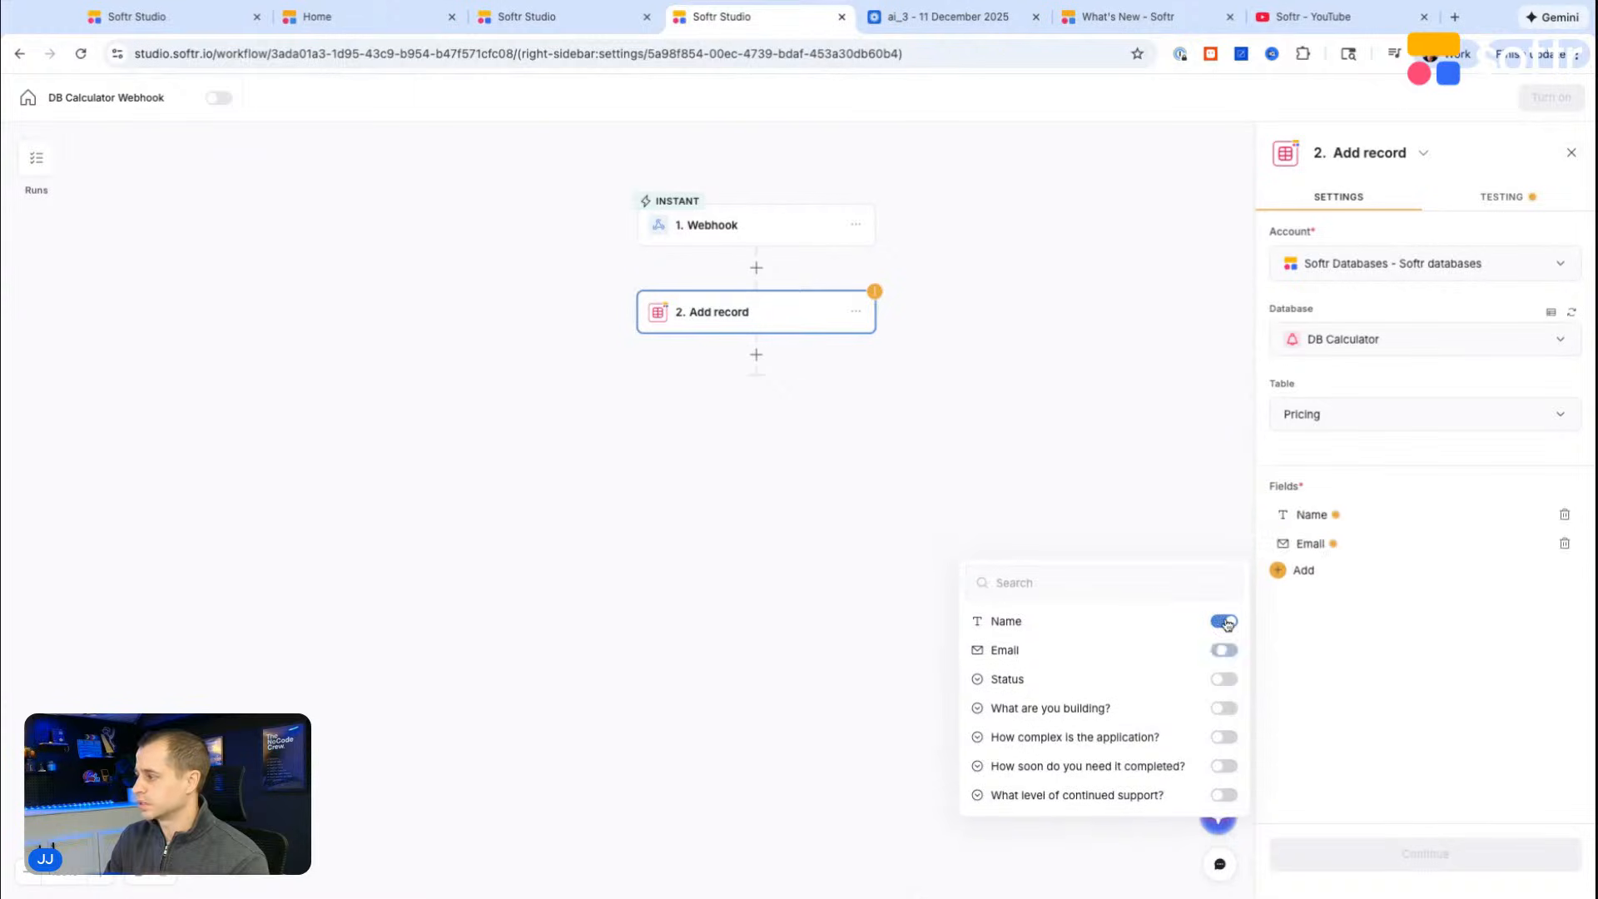
pyautogui.click(1227, 681)
pyautogui.click(1226, 501)
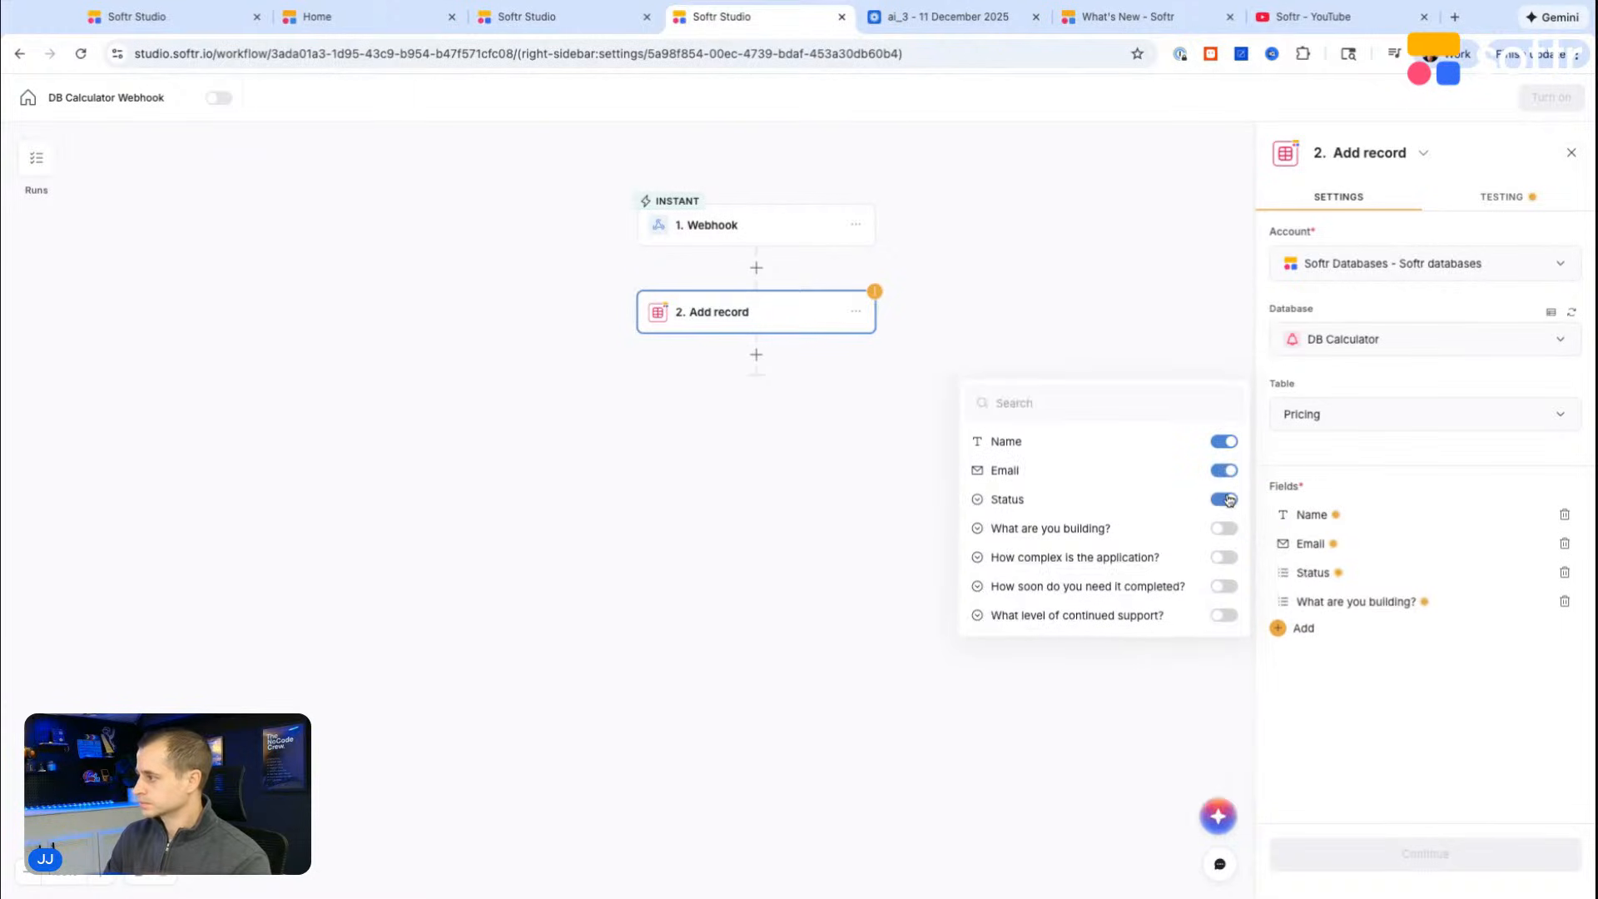
pyautogui.click(1220, 557)
pyautogui.click(1224, 615)
pyautogui.click(1224, 671)
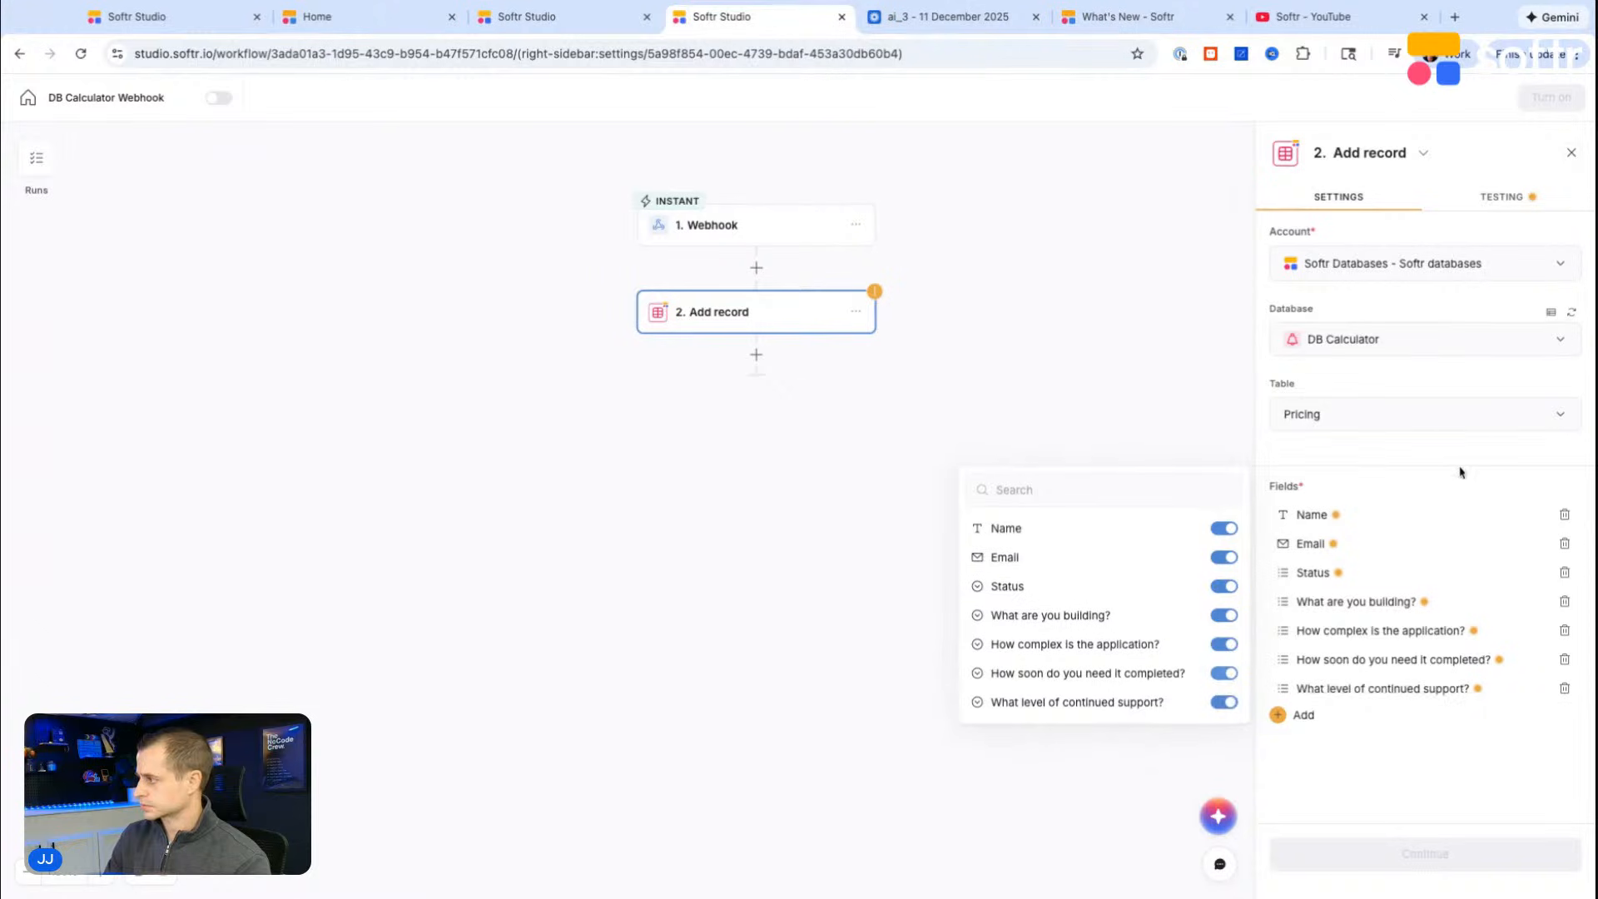
# Step: Map the Name field to the webhook's body.name and the Email field to body.email
pyautogui.click(1338, 516)
pyautogui.click(1221, 593)
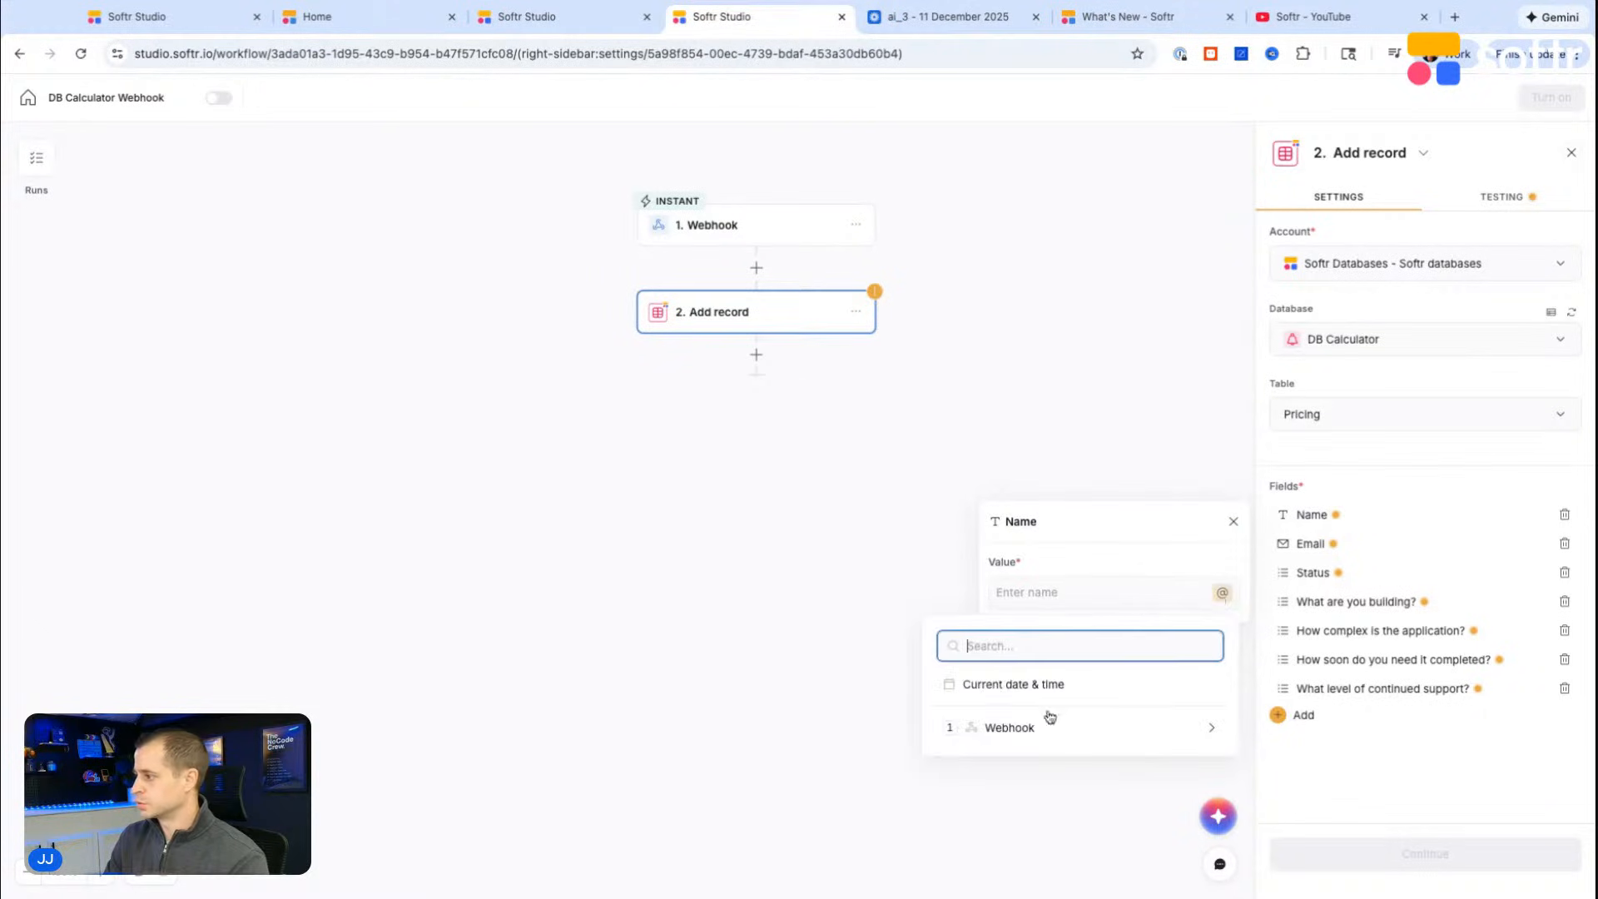
pyautogui.click(1018, 729)
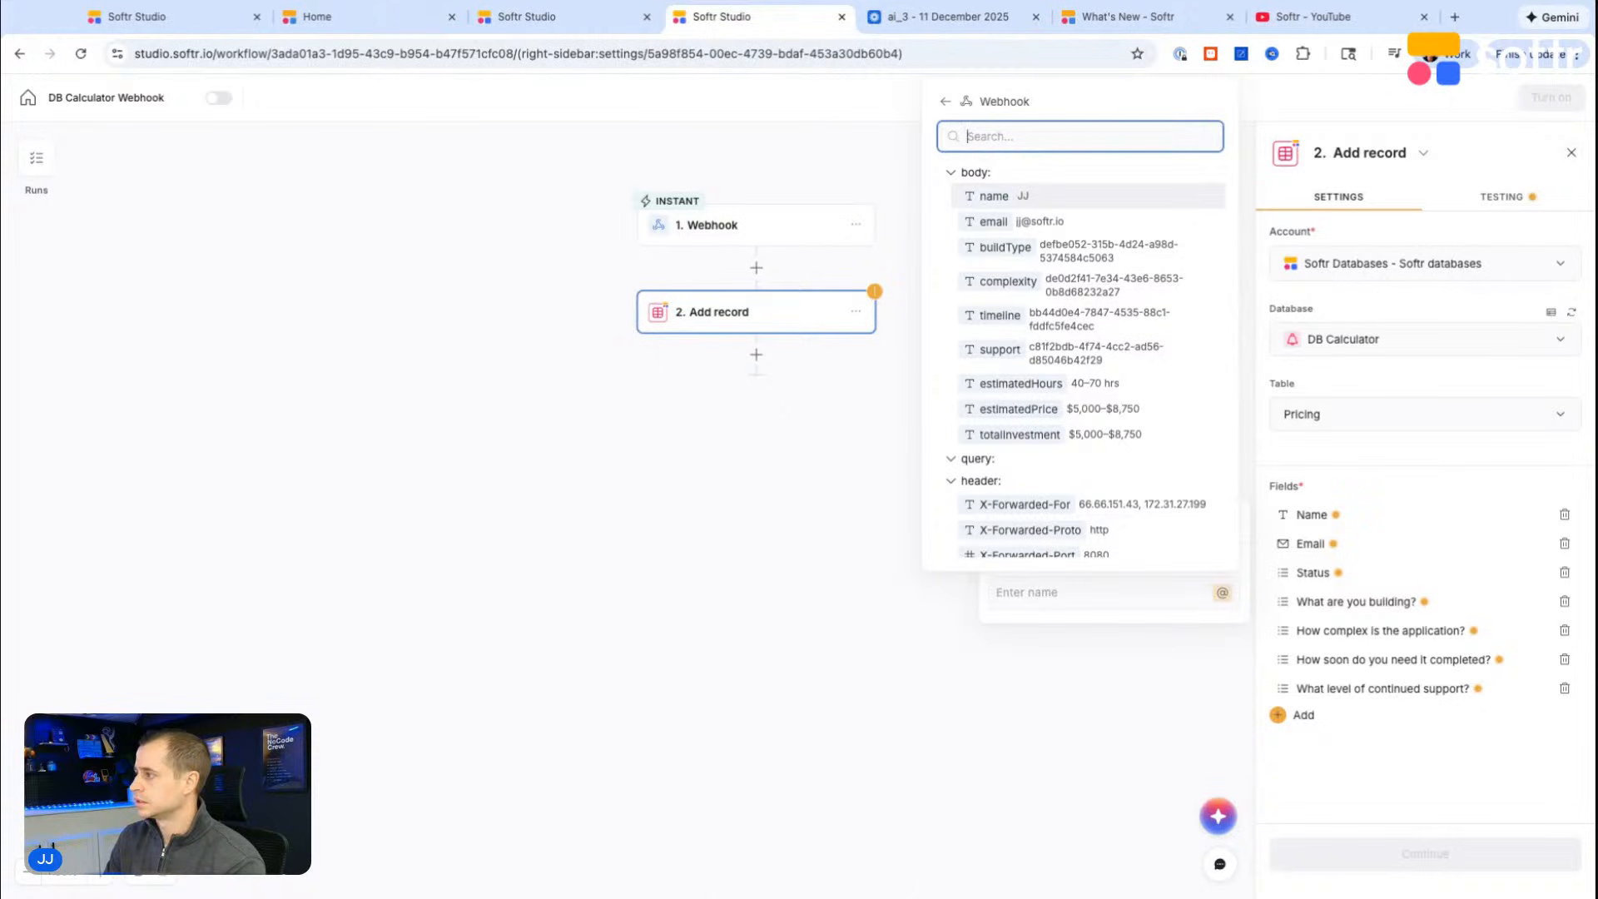
pyautogui.click(994, 196)
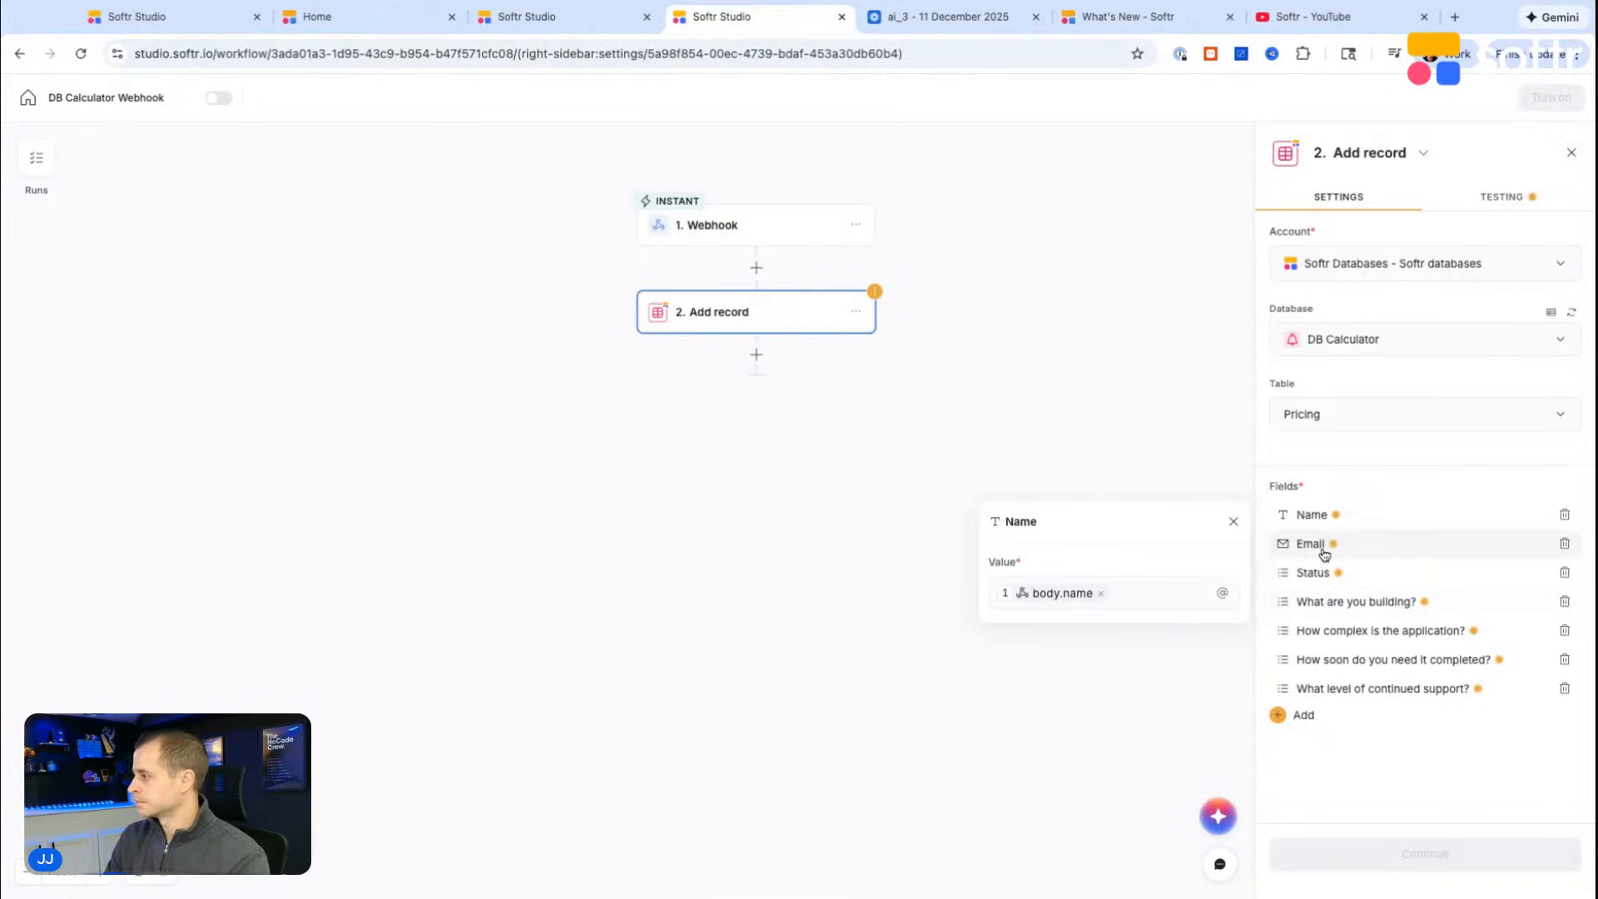
pyautogui.click(1324, 545)
pyautogui.click(1222, 621)
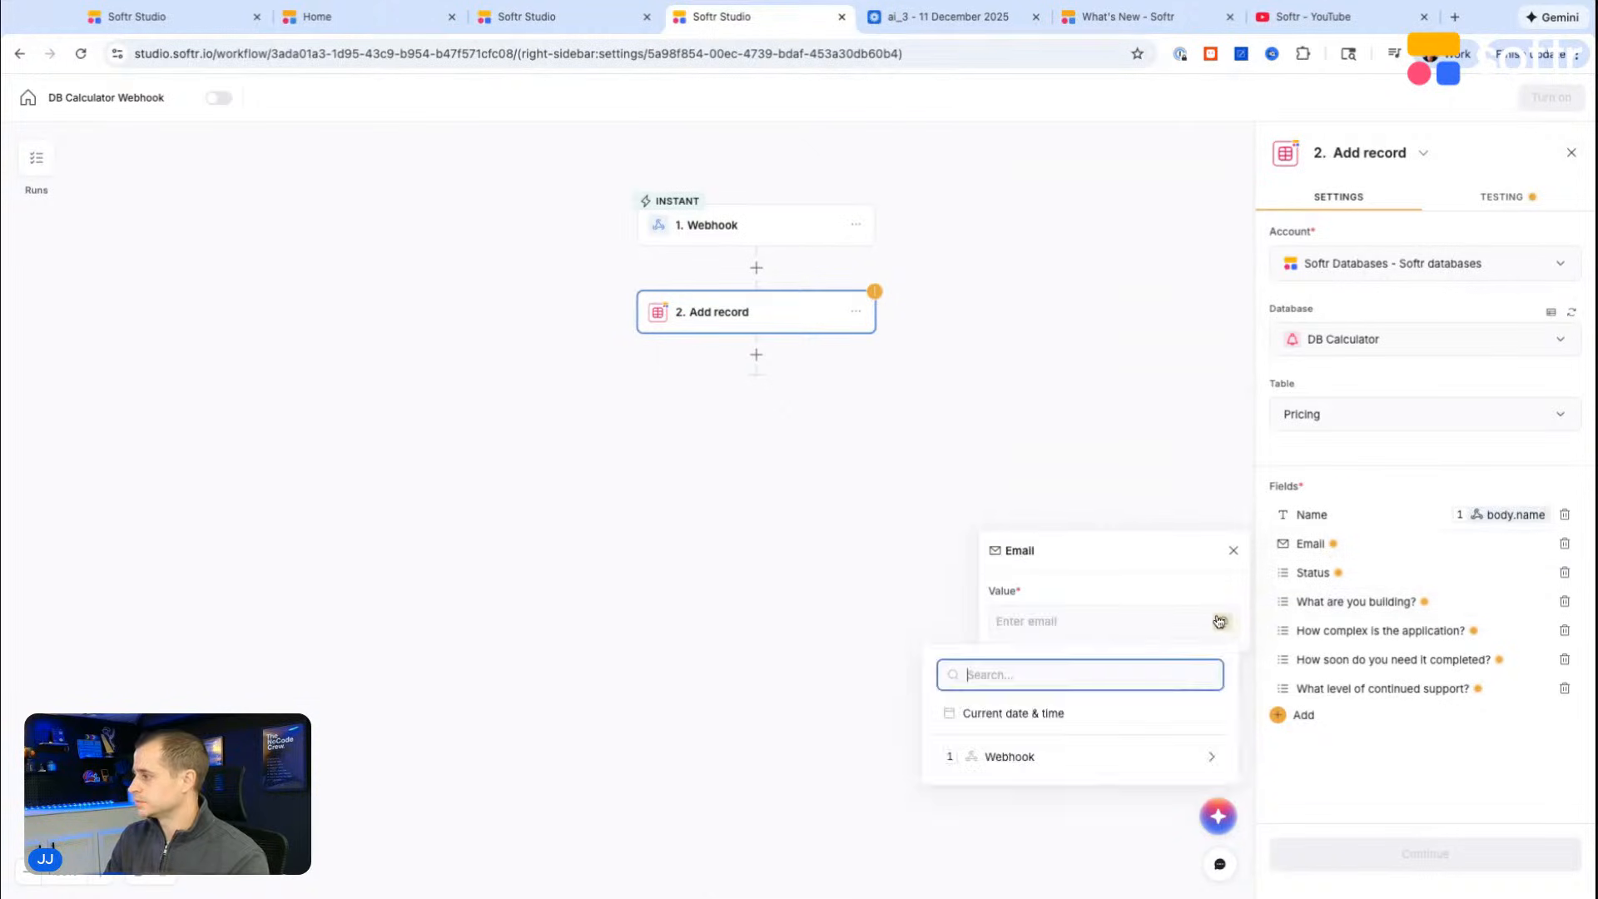
pyautogui.click(1019, 754)
pyautogui.click(1040, 221)
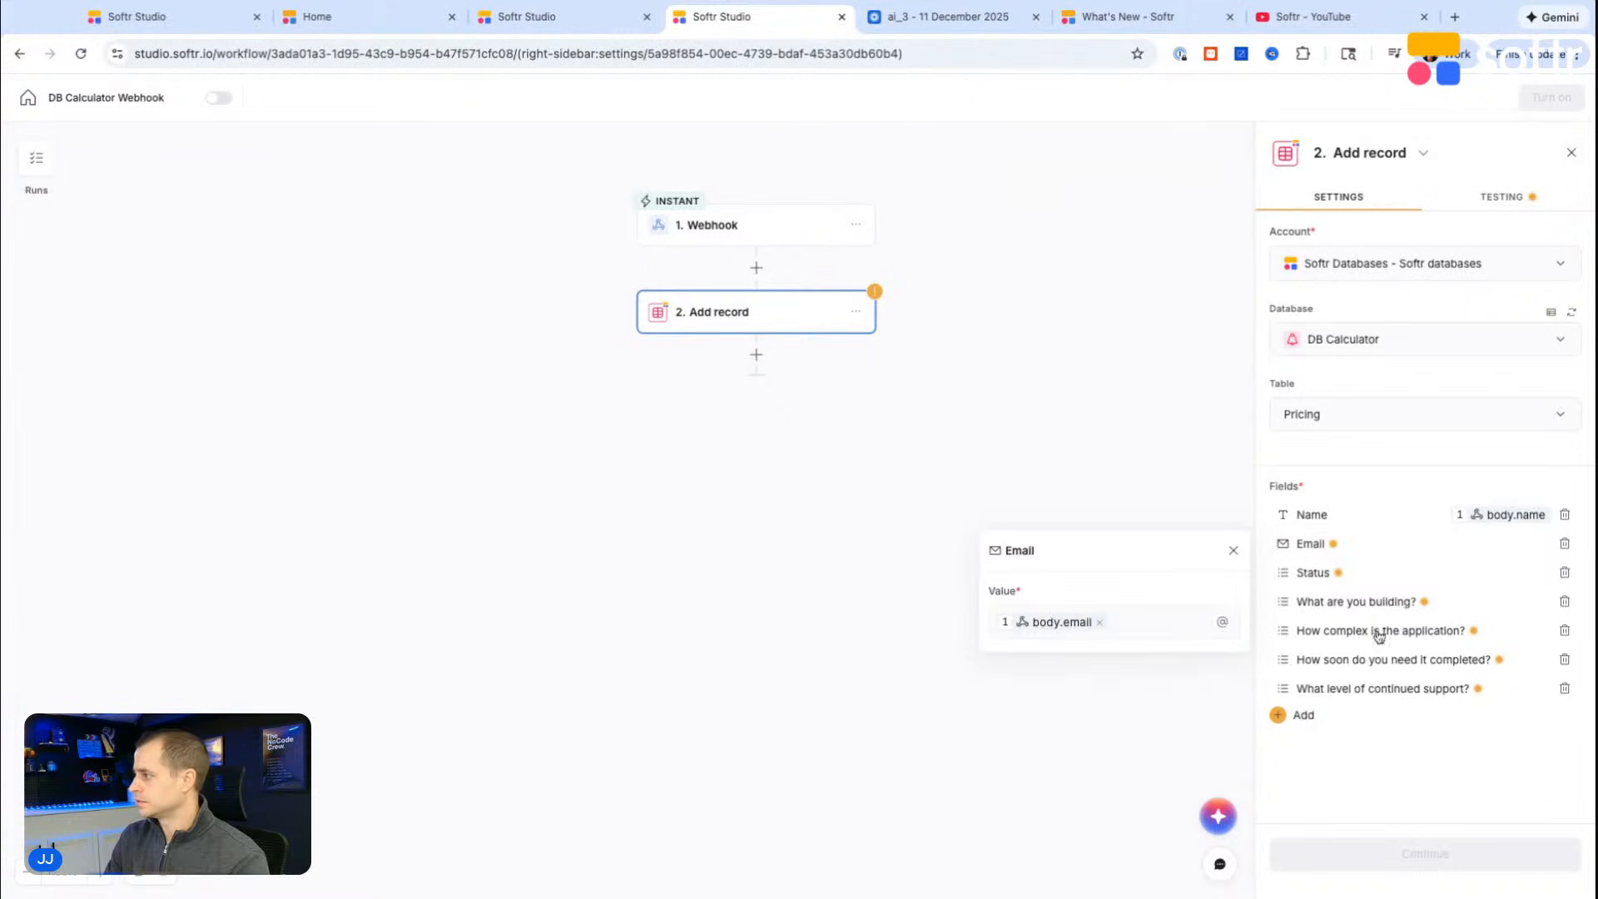
# Step: Examine the webhook variables available as a value for the Status field
pyautogui.click(1336, 574)
pyautogui.click(1218, 668)
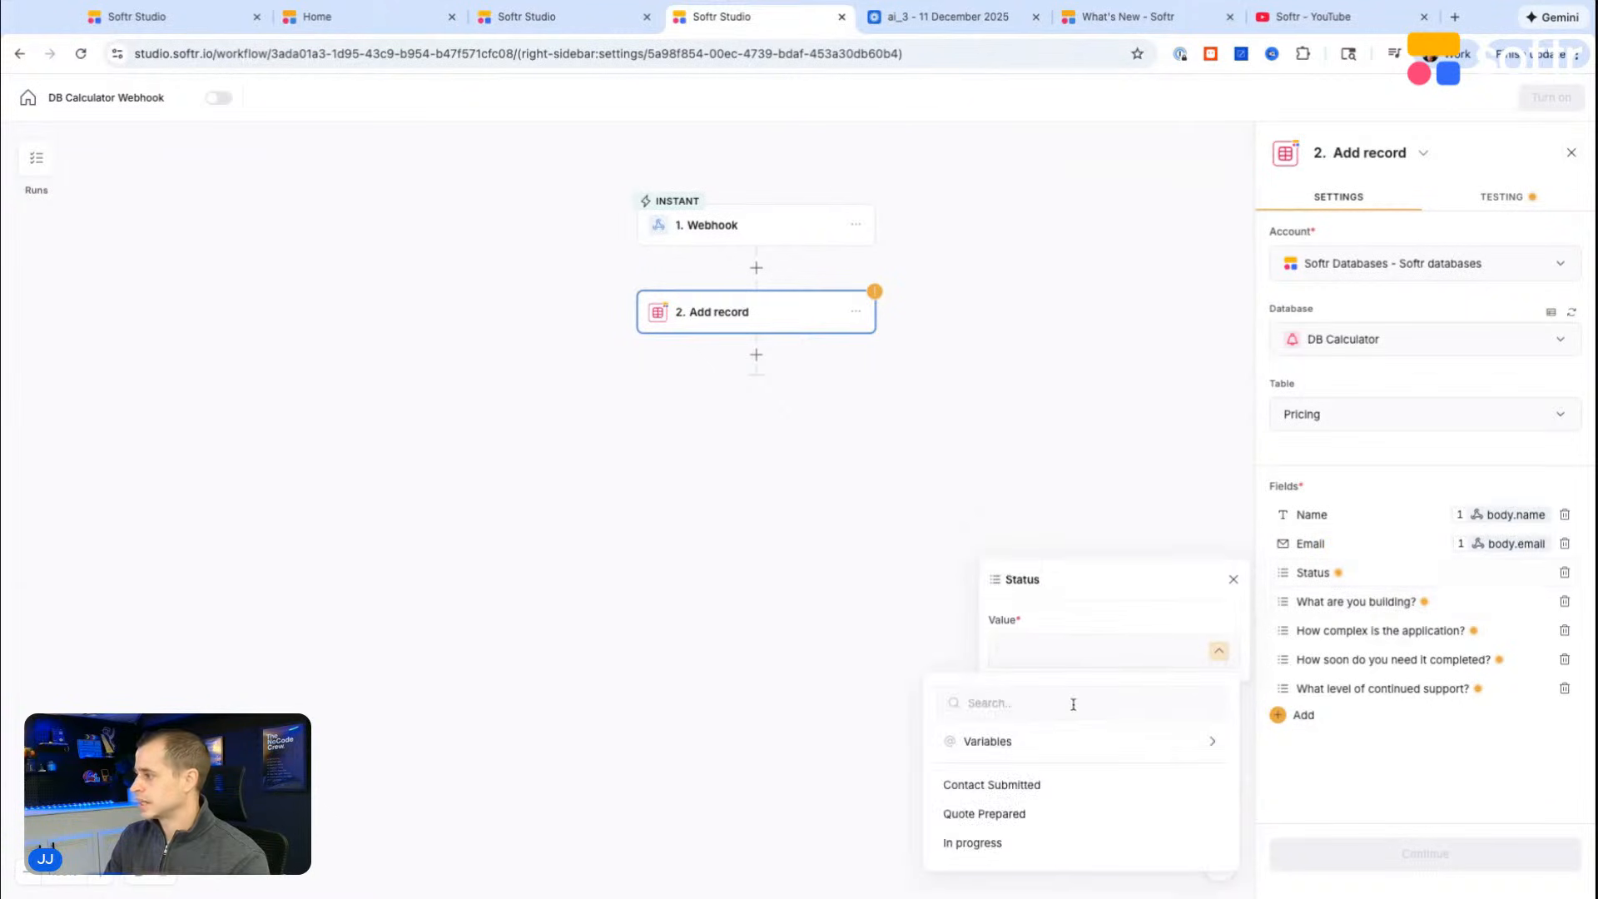
pyautogui.click(1034, 743)
pyautogui.click(1024, 764)
pyautogui.scroll(-3, 1024, 766)
pyautogui.scroll(3, 1024, 766)
pyautogui.click(949, 698)
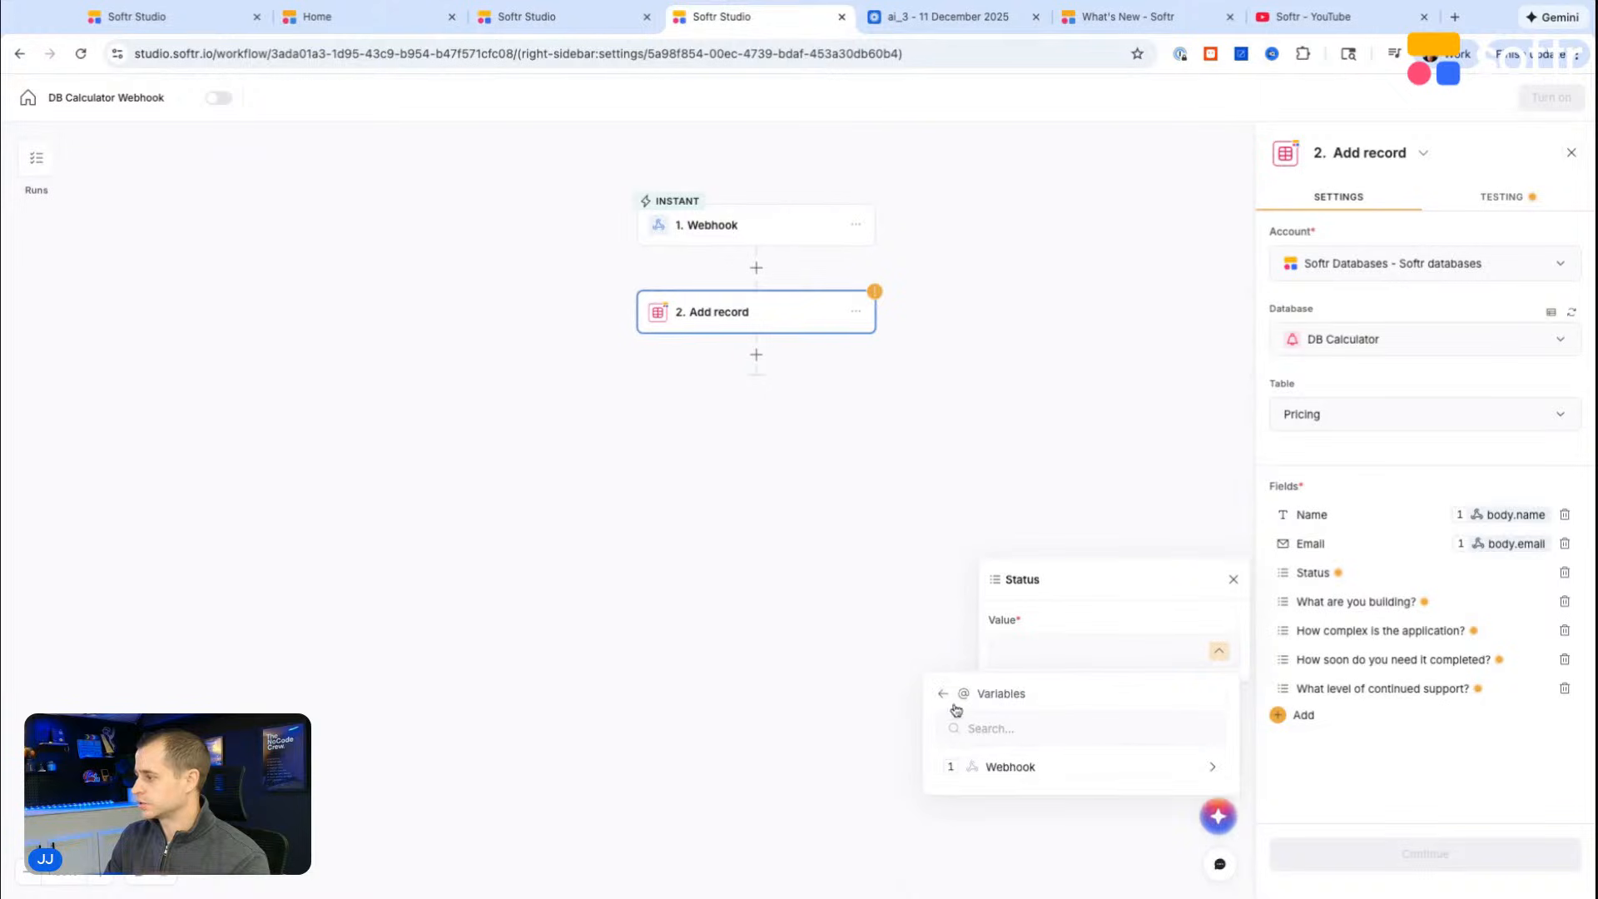
pyautogui.click(1004, 765)
pyautogui.scroll(-1, 1011, 771)
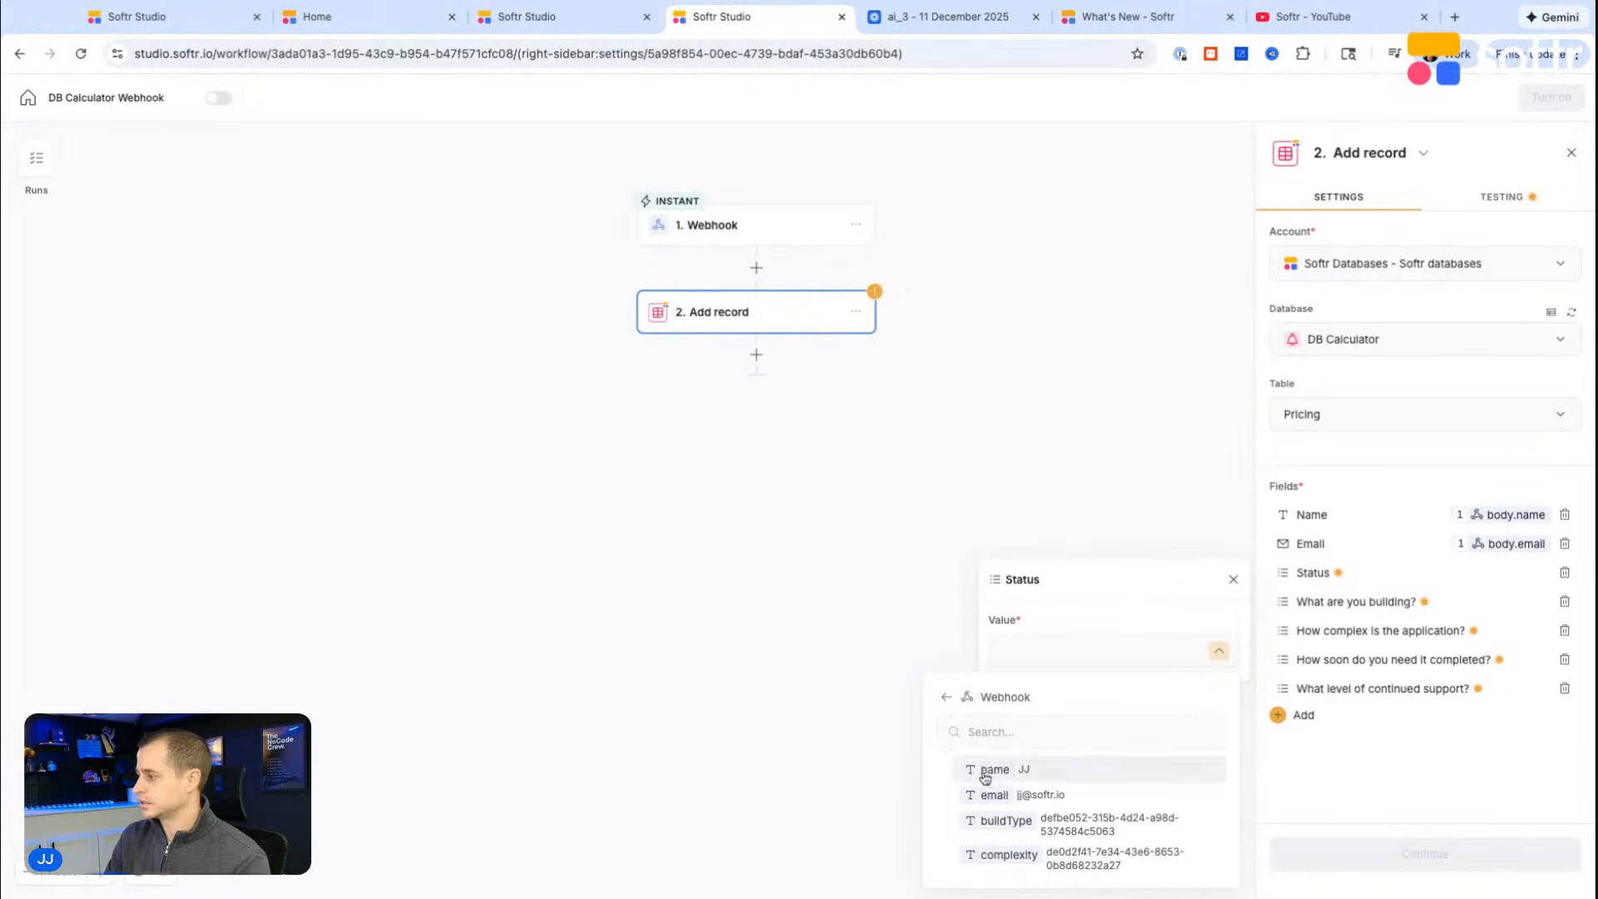
pyautogui.scroll(1, 974, 770)
pyautogui.click(972, 768)
pyautogui.scroll(-5, 979, 809)
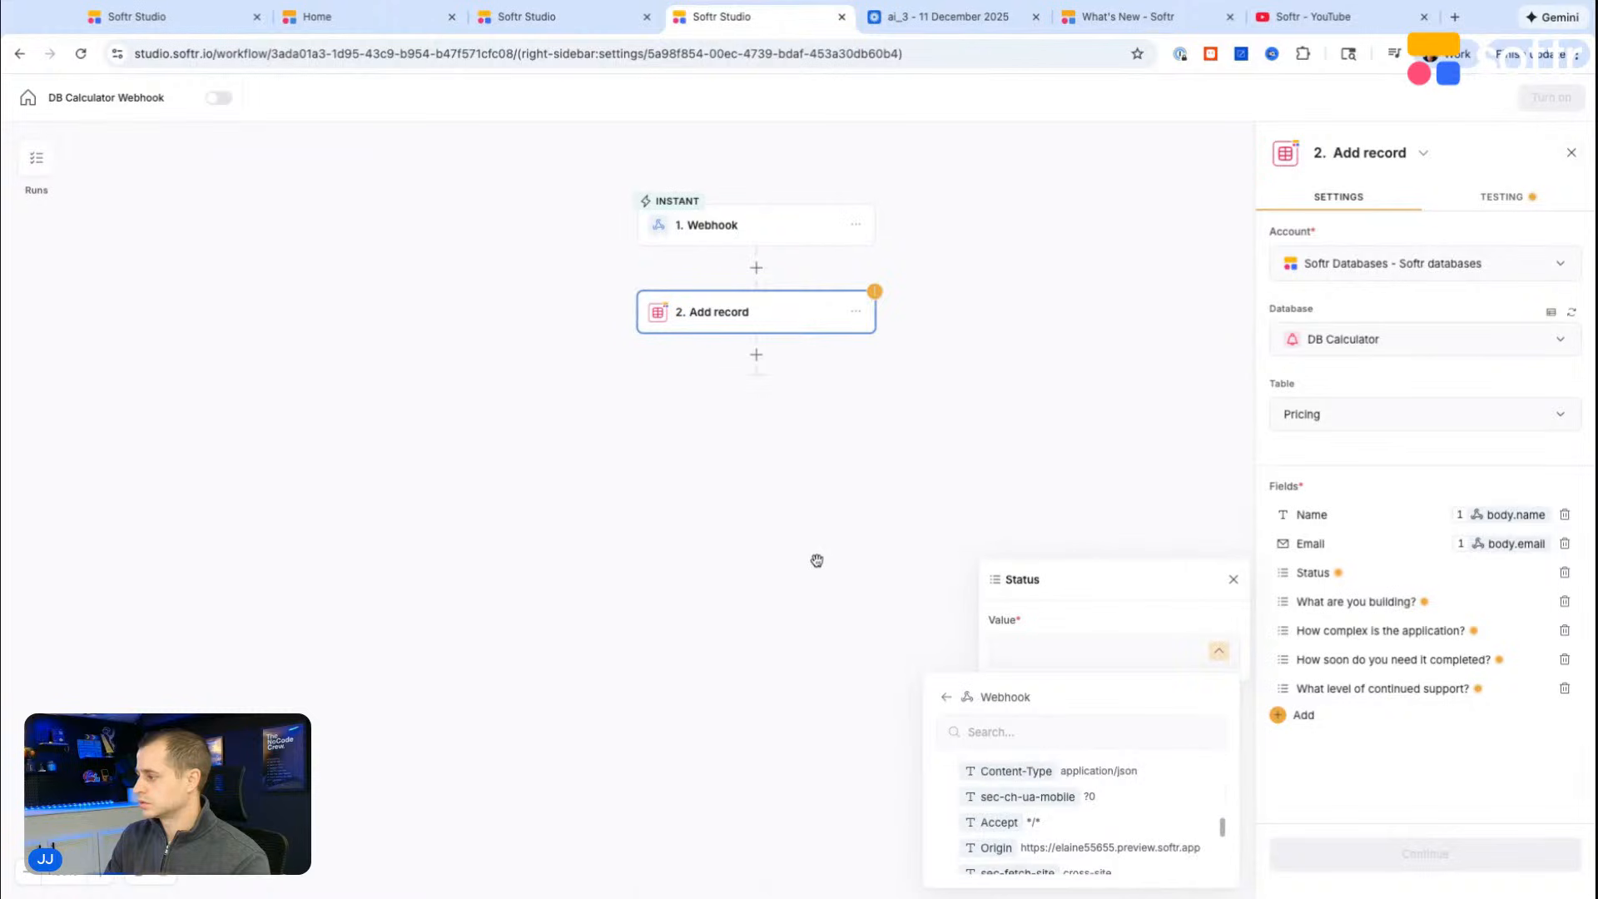
pyautogui.scroll(-3, 845, 610)
pyautogui.click(1160, 573)
pyautogui.hotkey('ctrl', 'a')
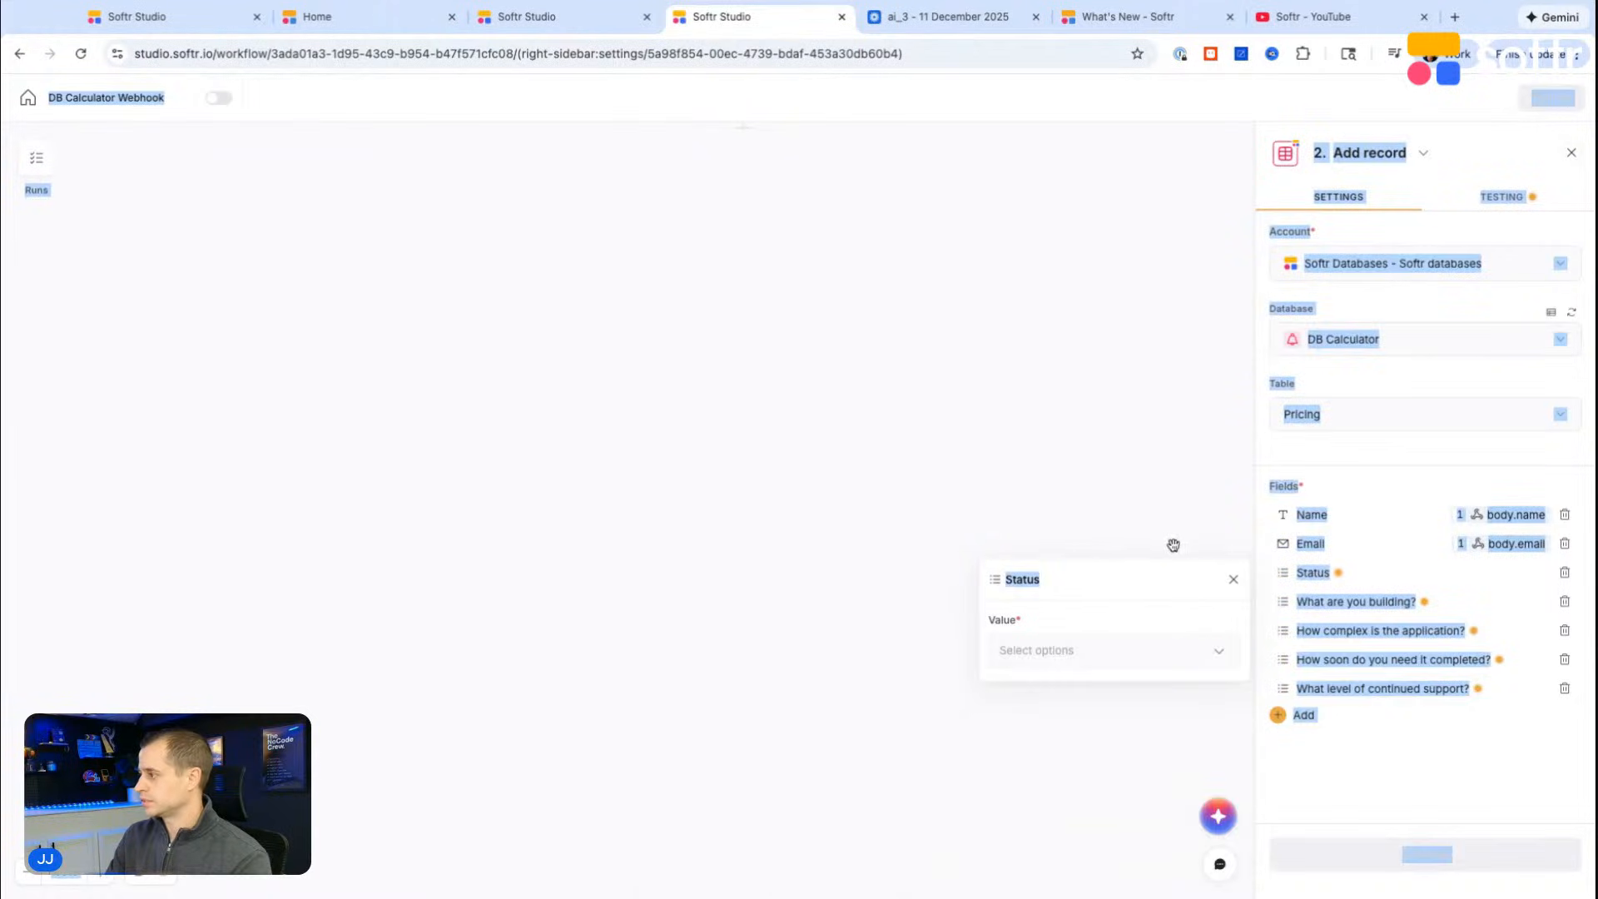
# Step: Set the Status field to Contact Submitted and map "What are you building?" to the webhook's body.buildType
pyautogui.click(1106, 668)
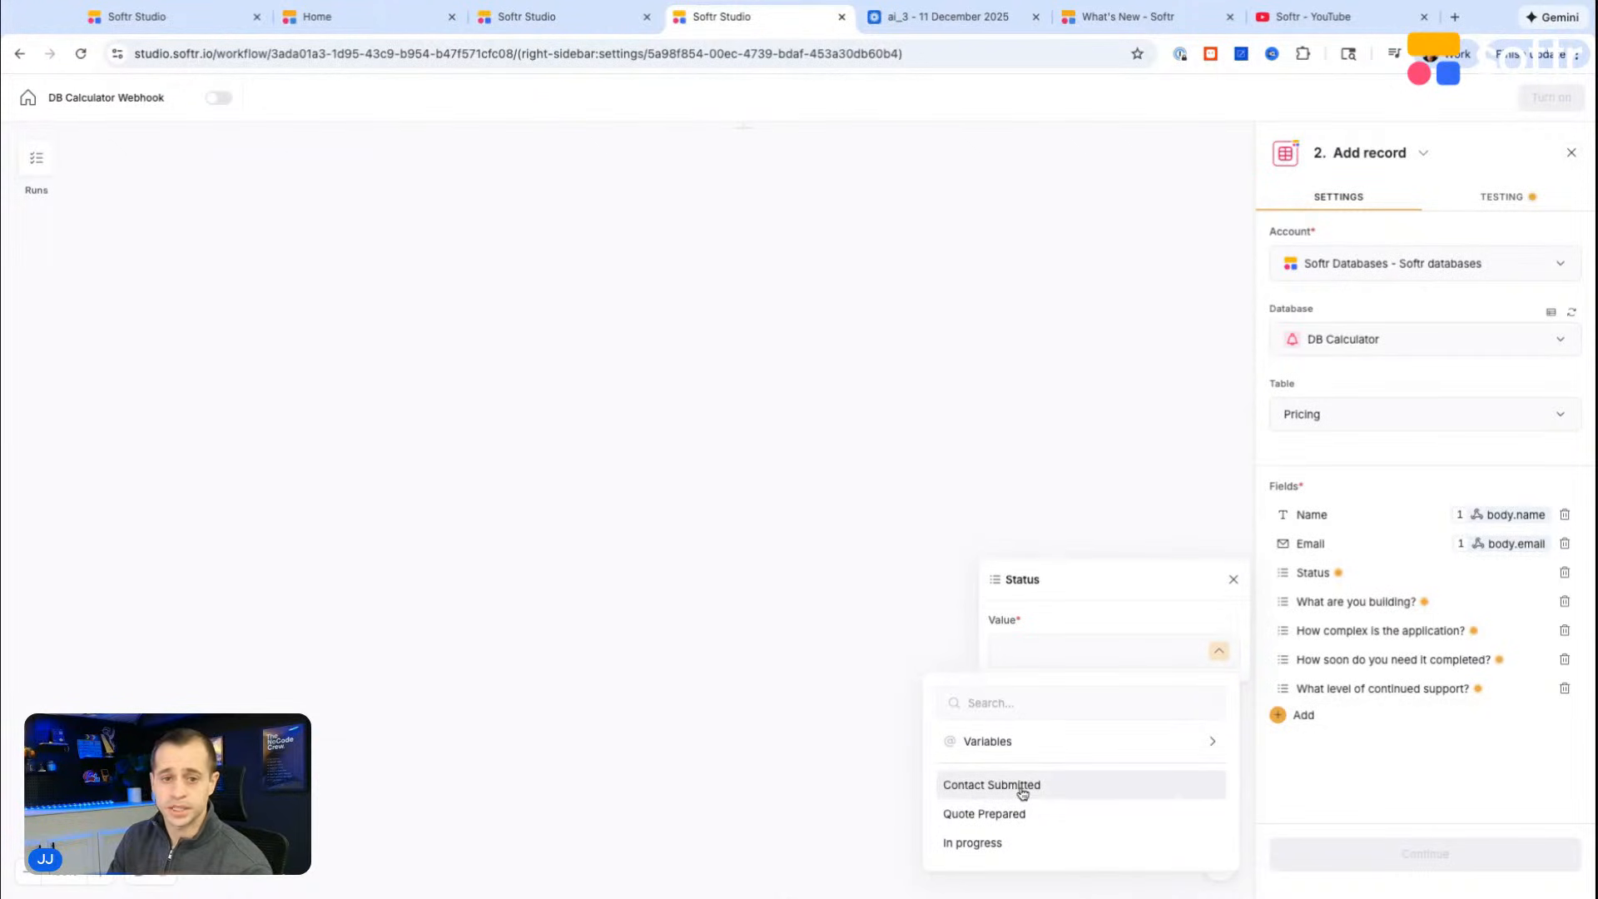
pyautogui.click(991, 784)
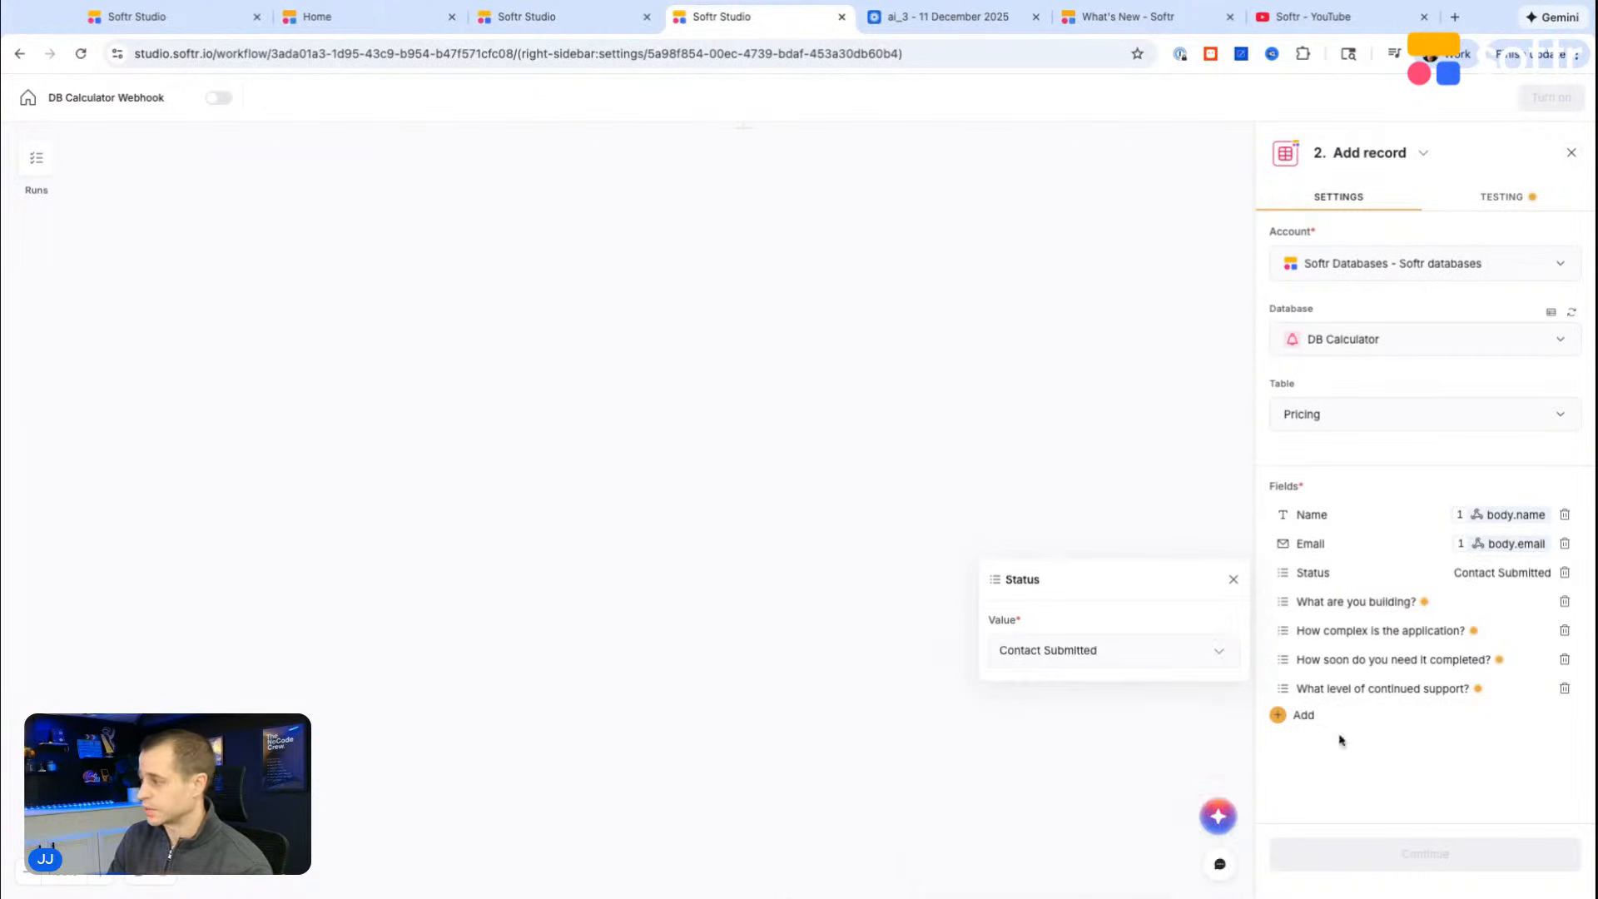
pyautogui.click(1369, 605)
pyautogui.click(1217, 680)
pyautogui.click(1017, 531)
pyautogui.click(1035, 622)
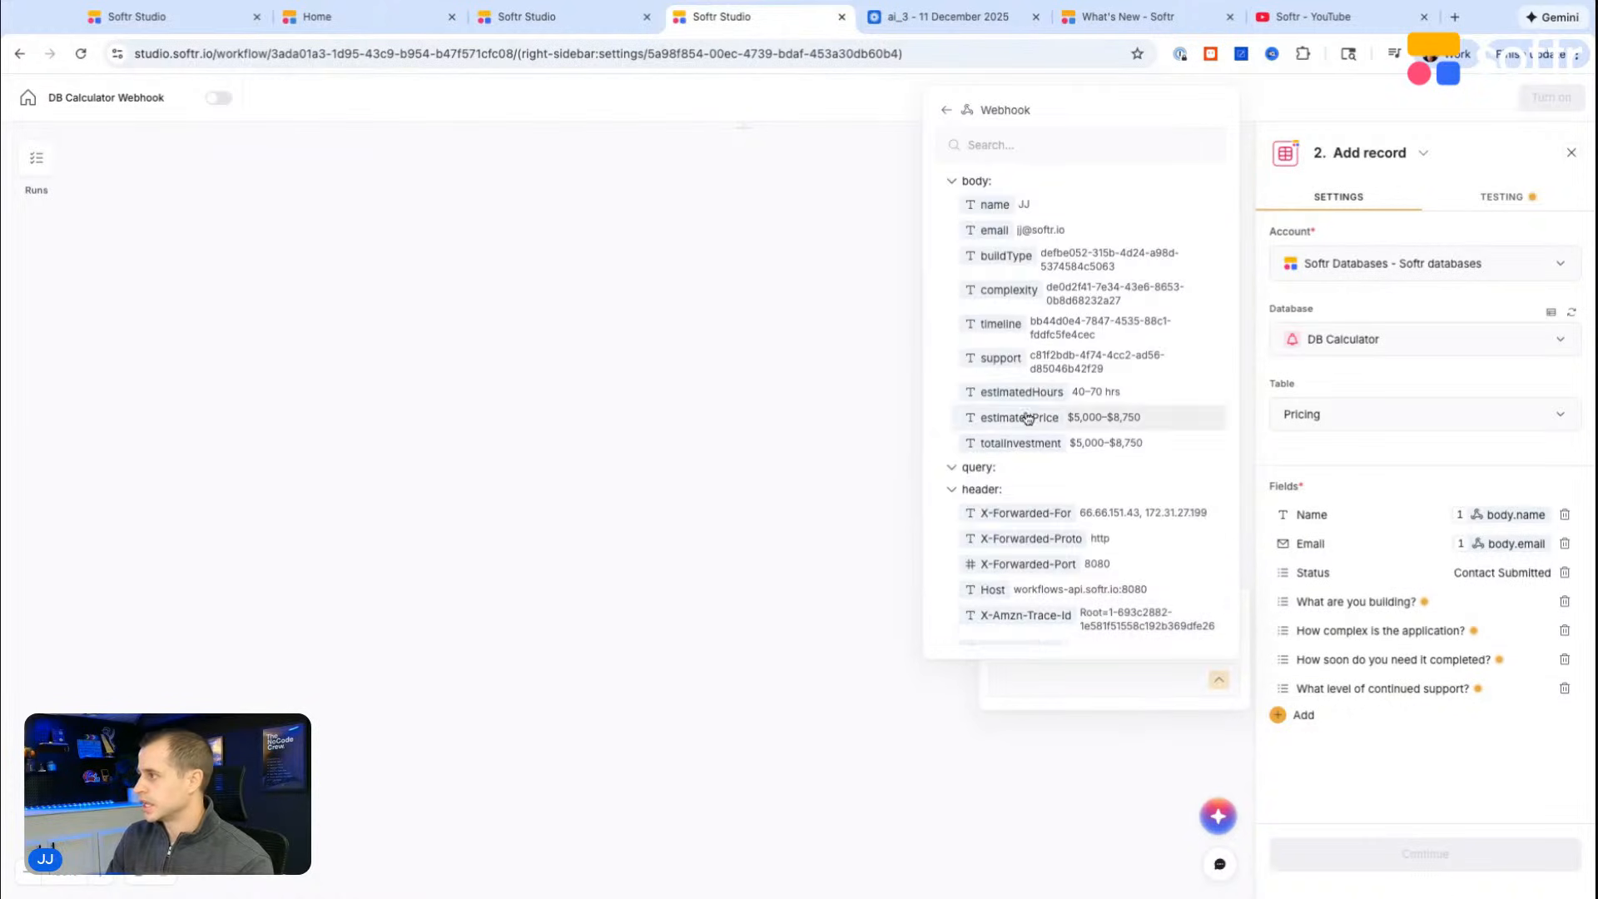
pyautogui.scroll(-5, 1100, 408)
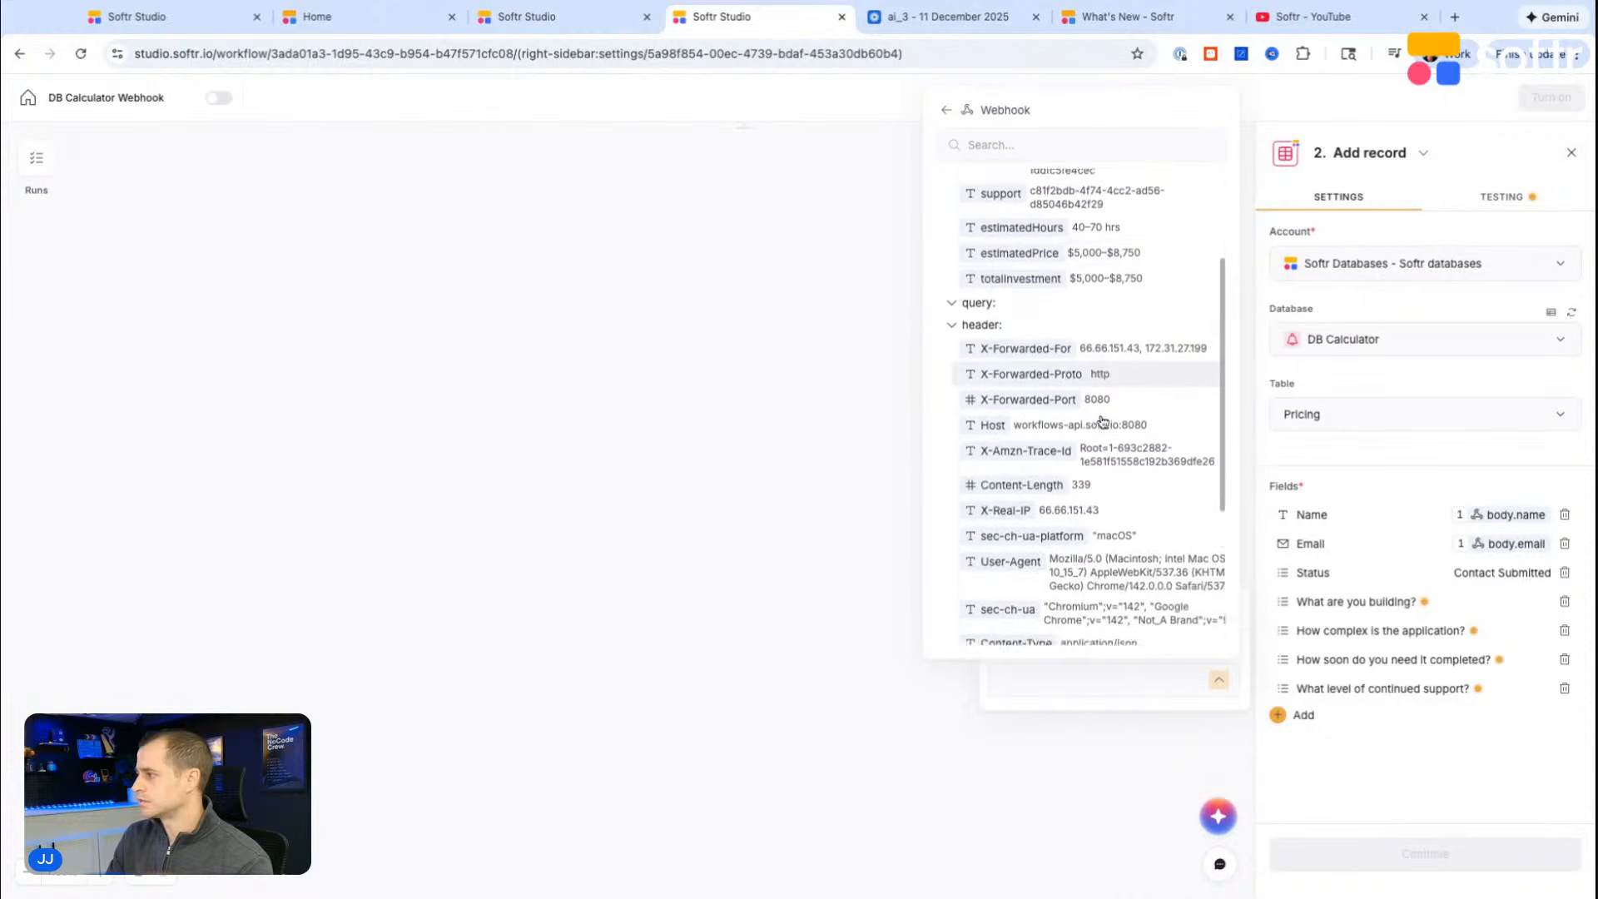
pyautogui.scroll(-2, 1103, 422)
pyautogui.scroll(10, 1098, 333)
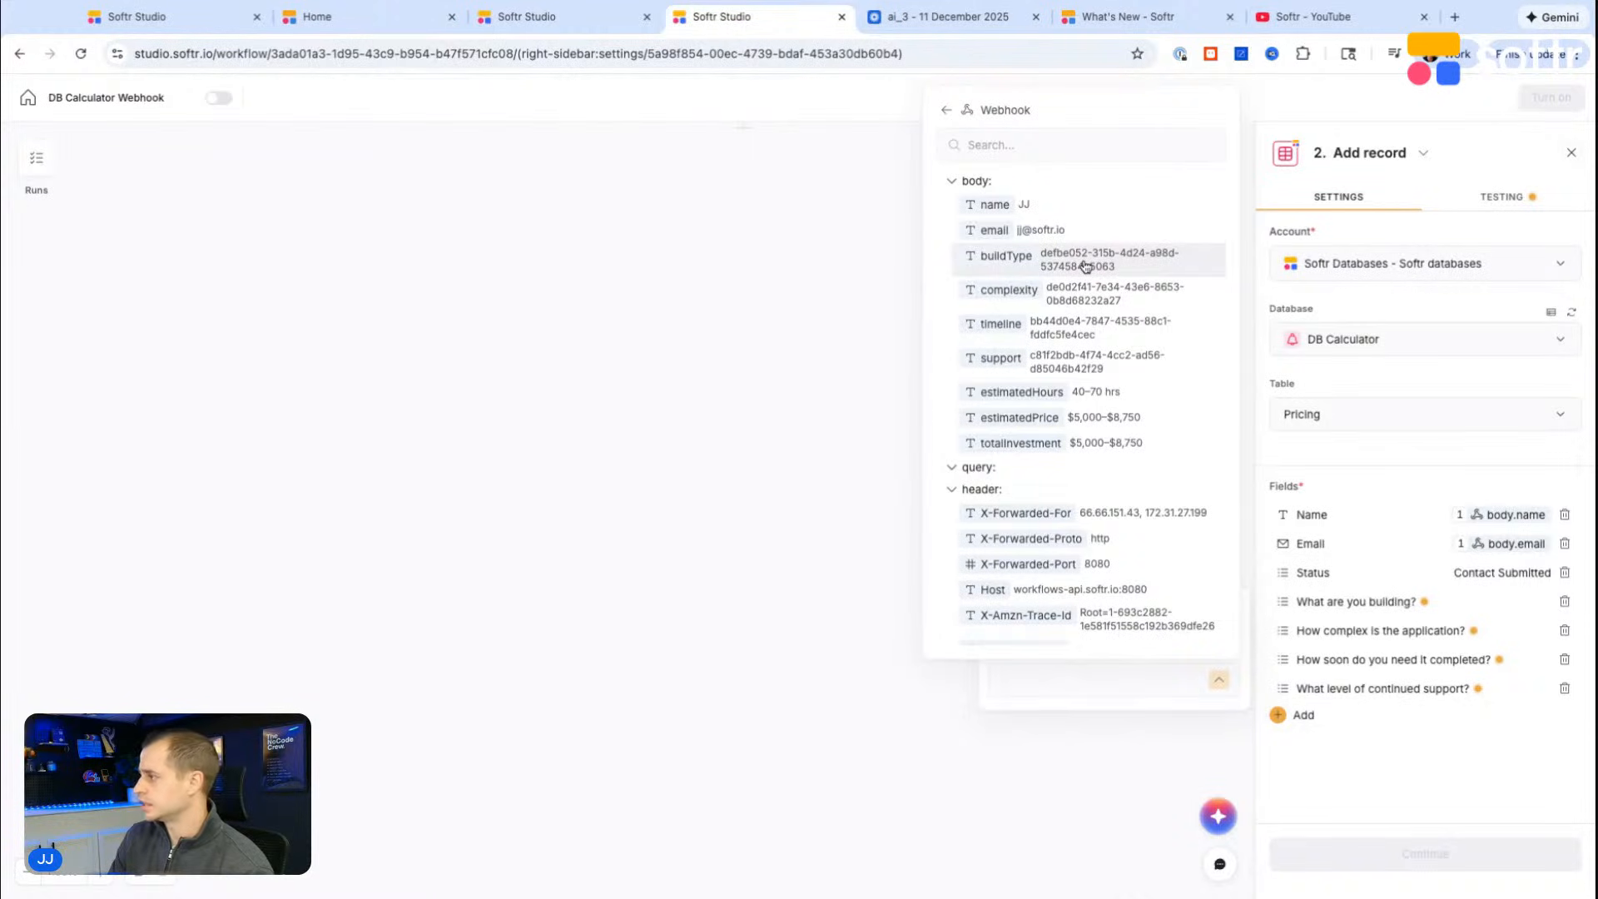
pyautogui.click(1084, 265)
# Step: Map the "How complex is the application?" field to the webhook's body.complexity
pyautogui.click(1444, 643)
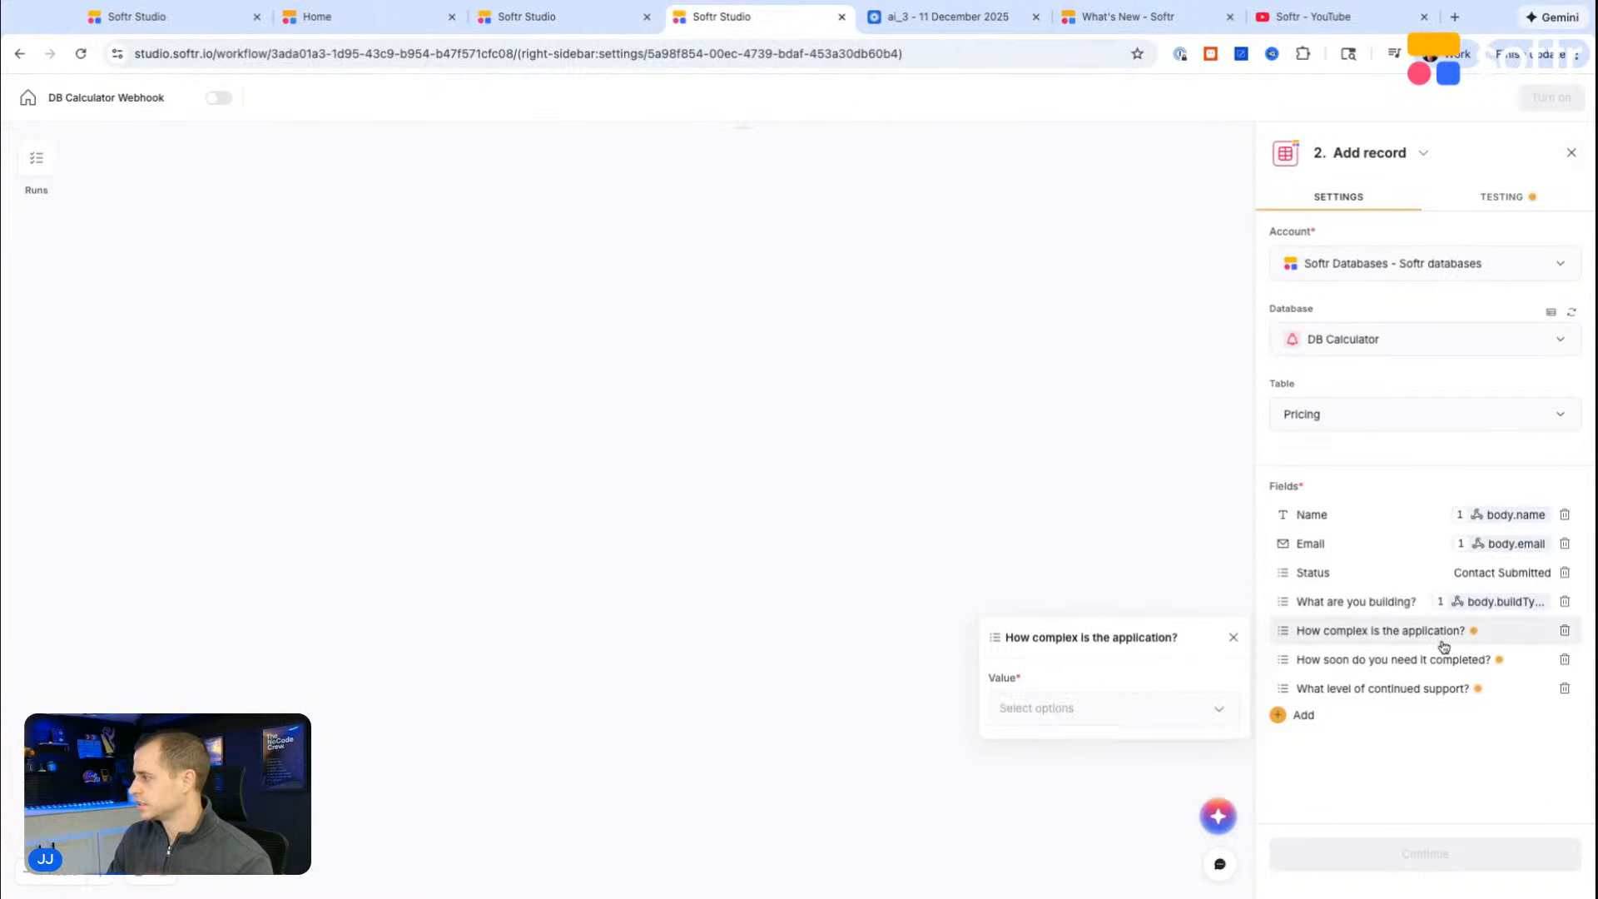
pyautogui.click(1220, 709)
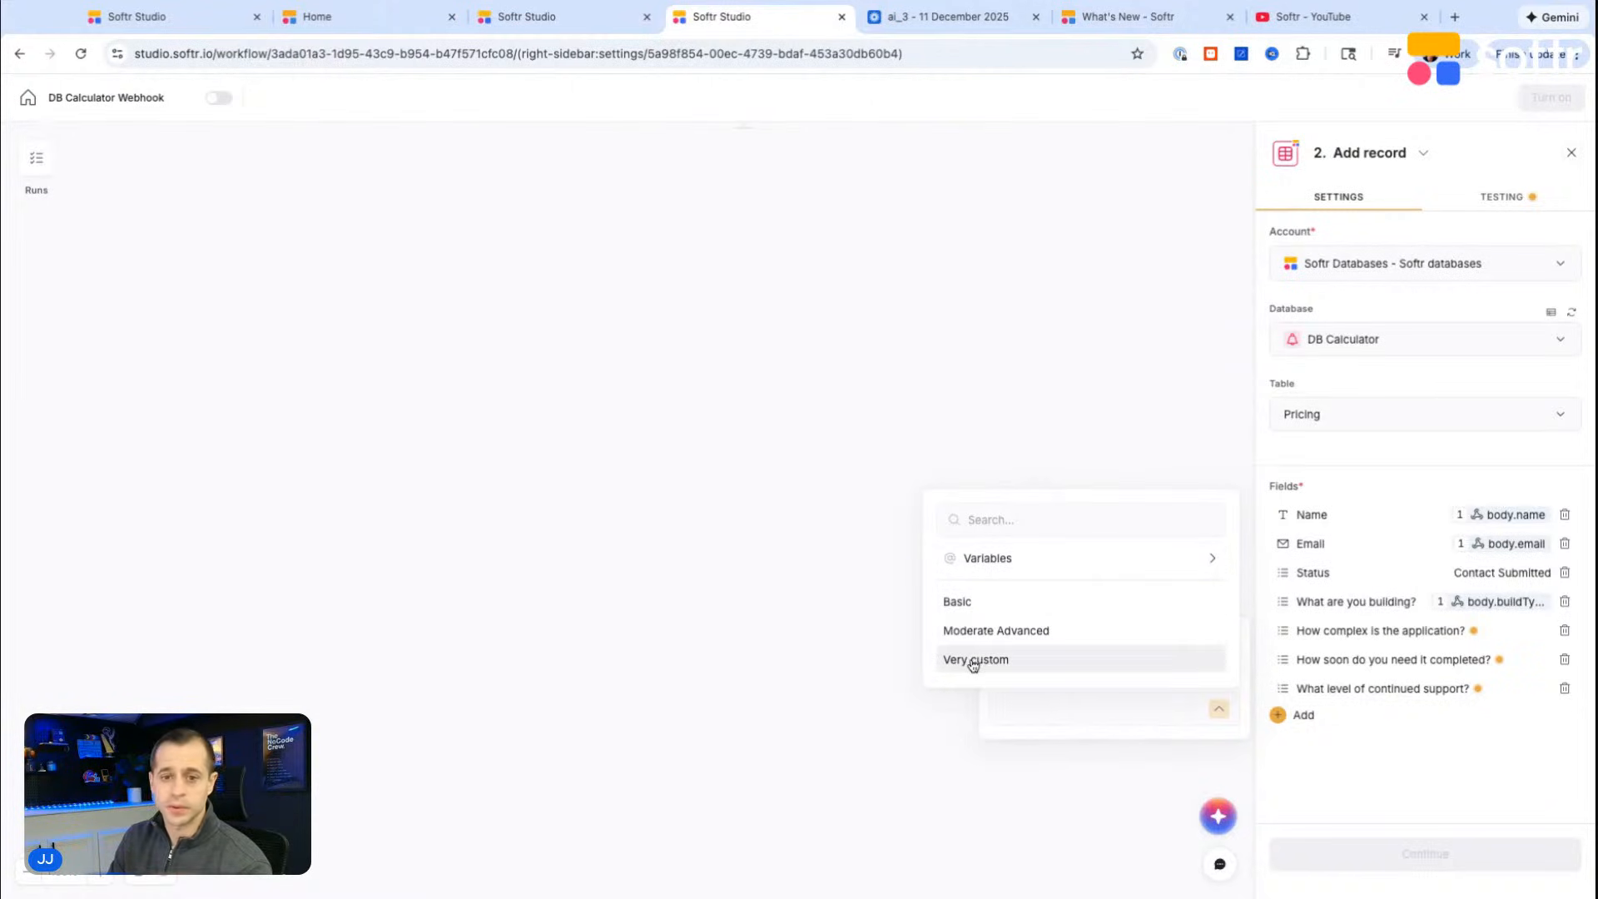
pyautogui.click(1062, 559)
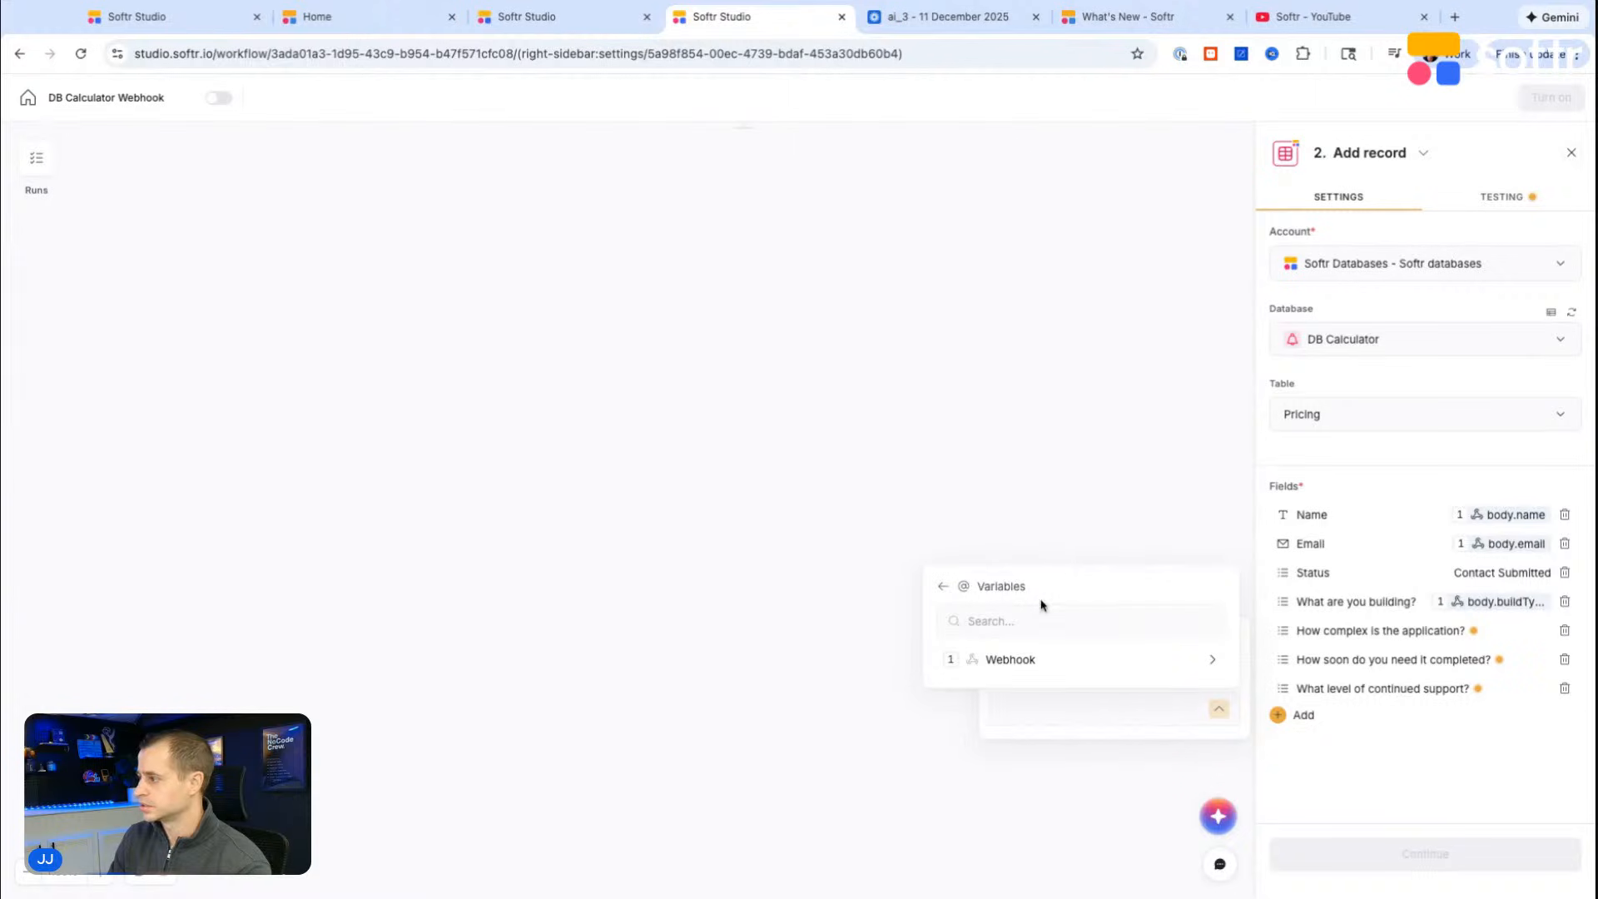
pyautogui.click(1010, 658)
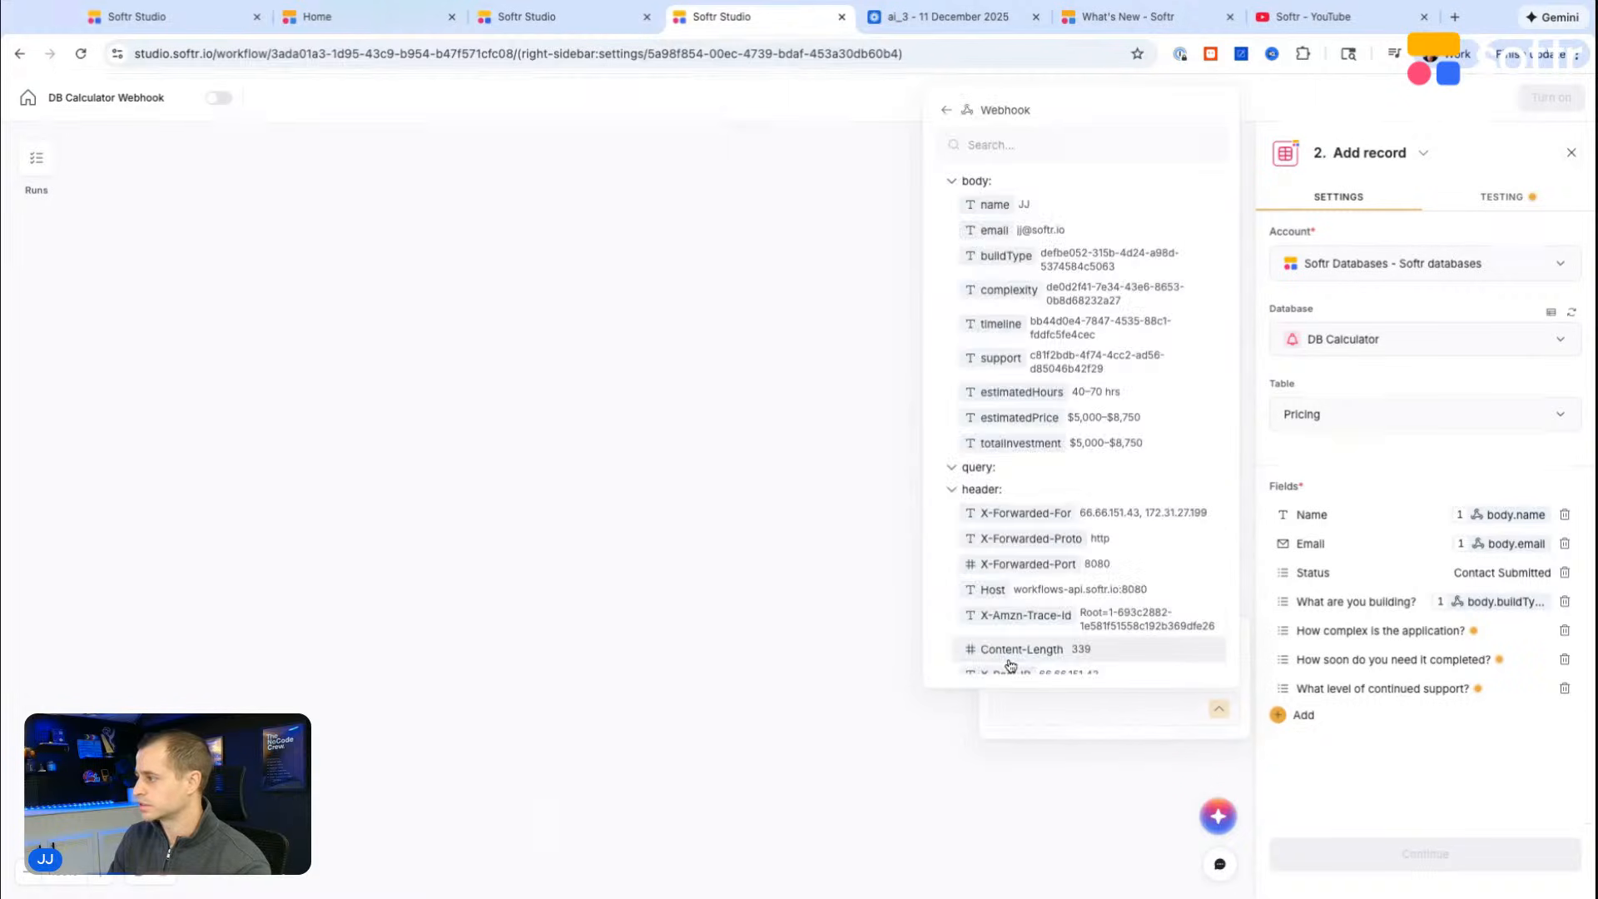
pyautogui.click(1068, 304)
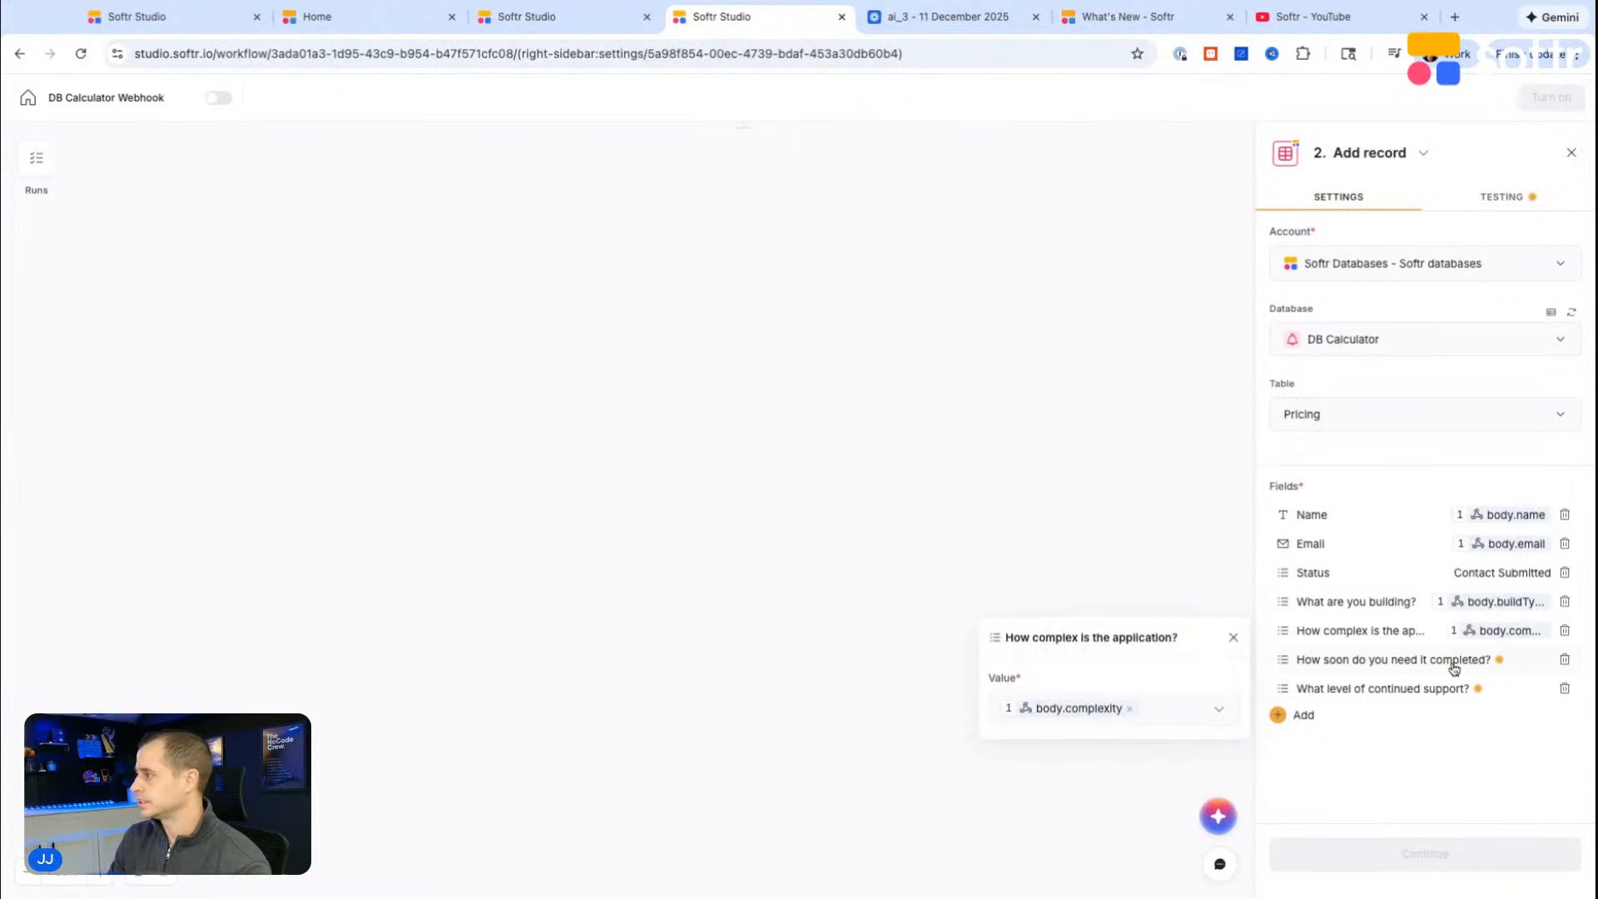
# Step: Map the "How soon do you need it completed?" field to the webhook's body.timeline
pyautogui.click(1444, 662)
pyautogui.click(1217, 733)
pyautogui.click(1047, 588)
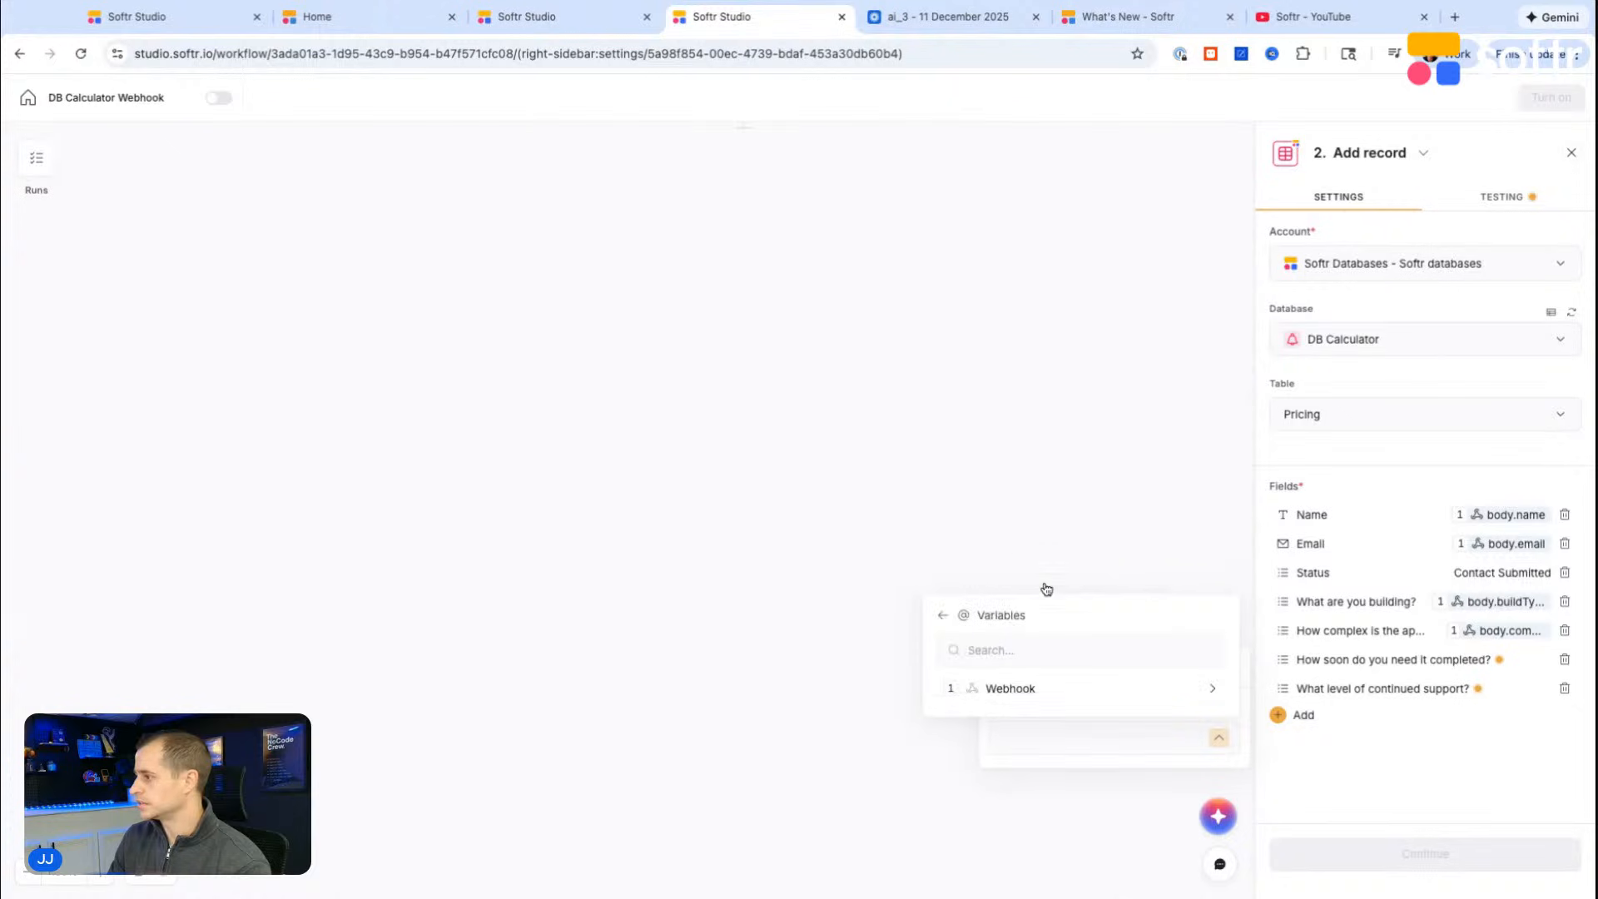
pyautogui.click(1013, 687)
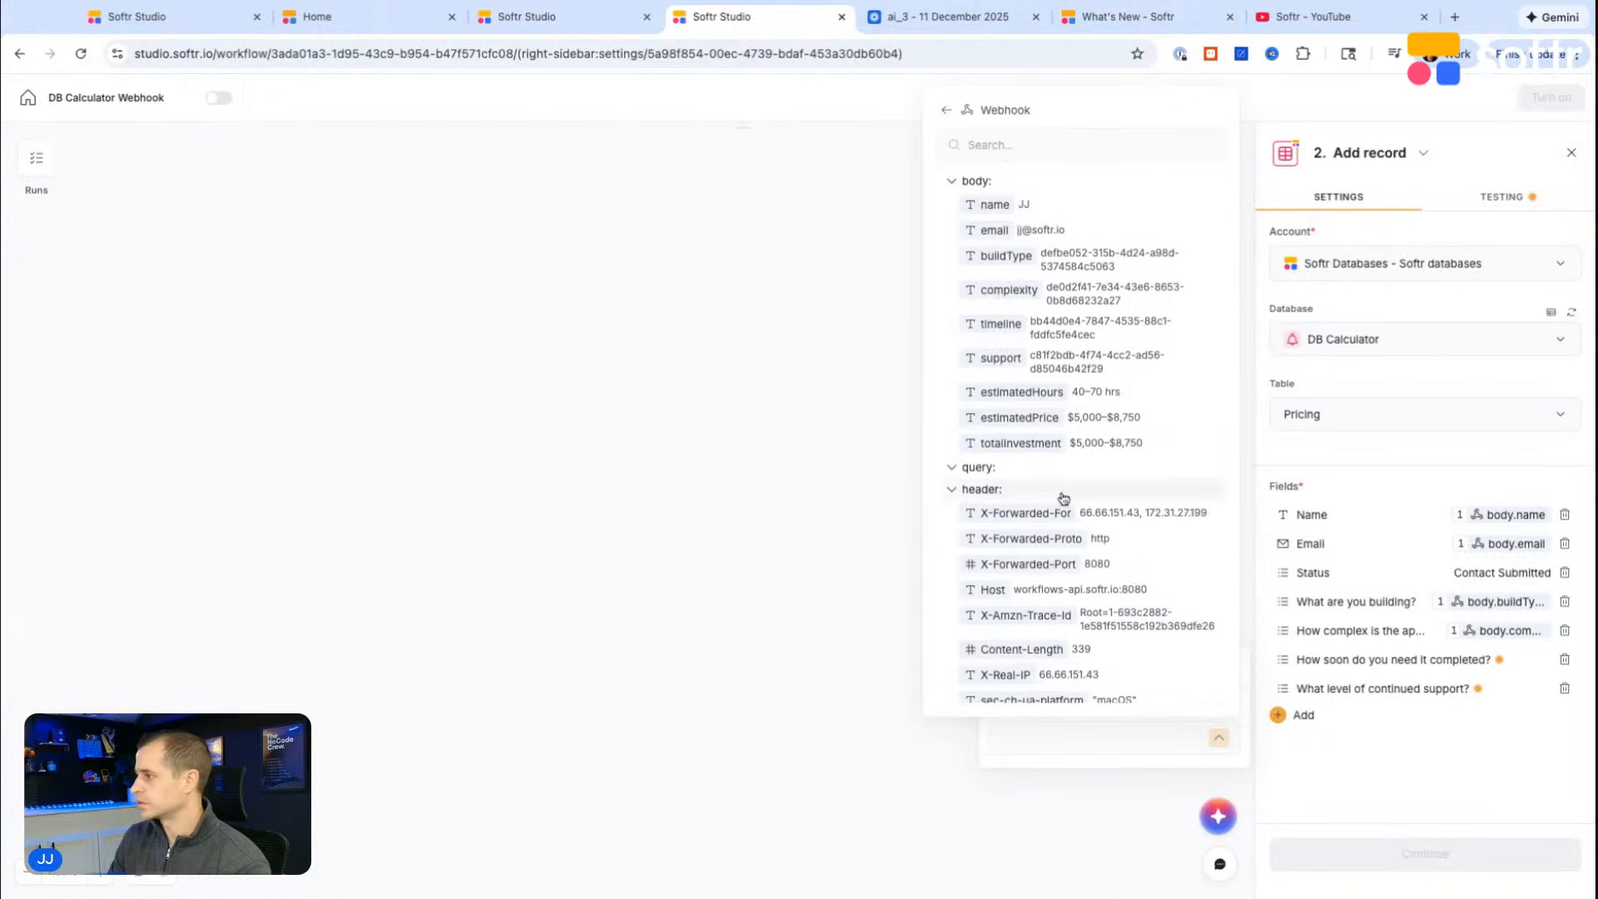
pyautogui.click(1074, 336)
# Step: Map the "What level of continued support?" field to the webhook's body.support and view its available options
pyautogui.click(1370, 690)
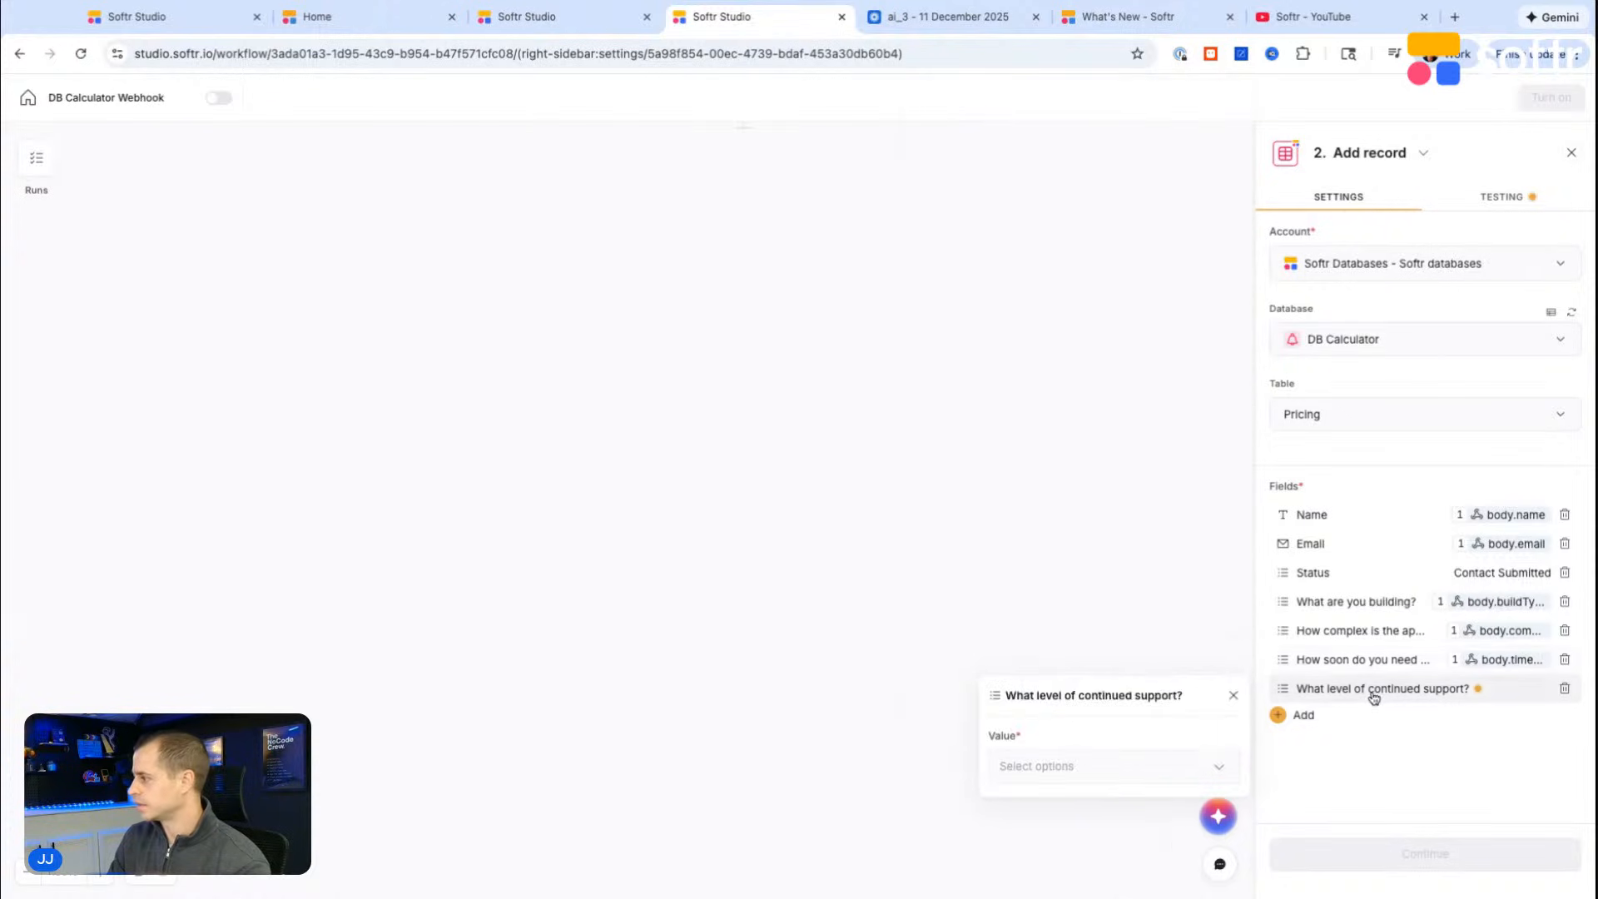
pyautogui.click(1164, 759)
pyautogui.click(1074, 617)
pyautogui.click(1074, 718)
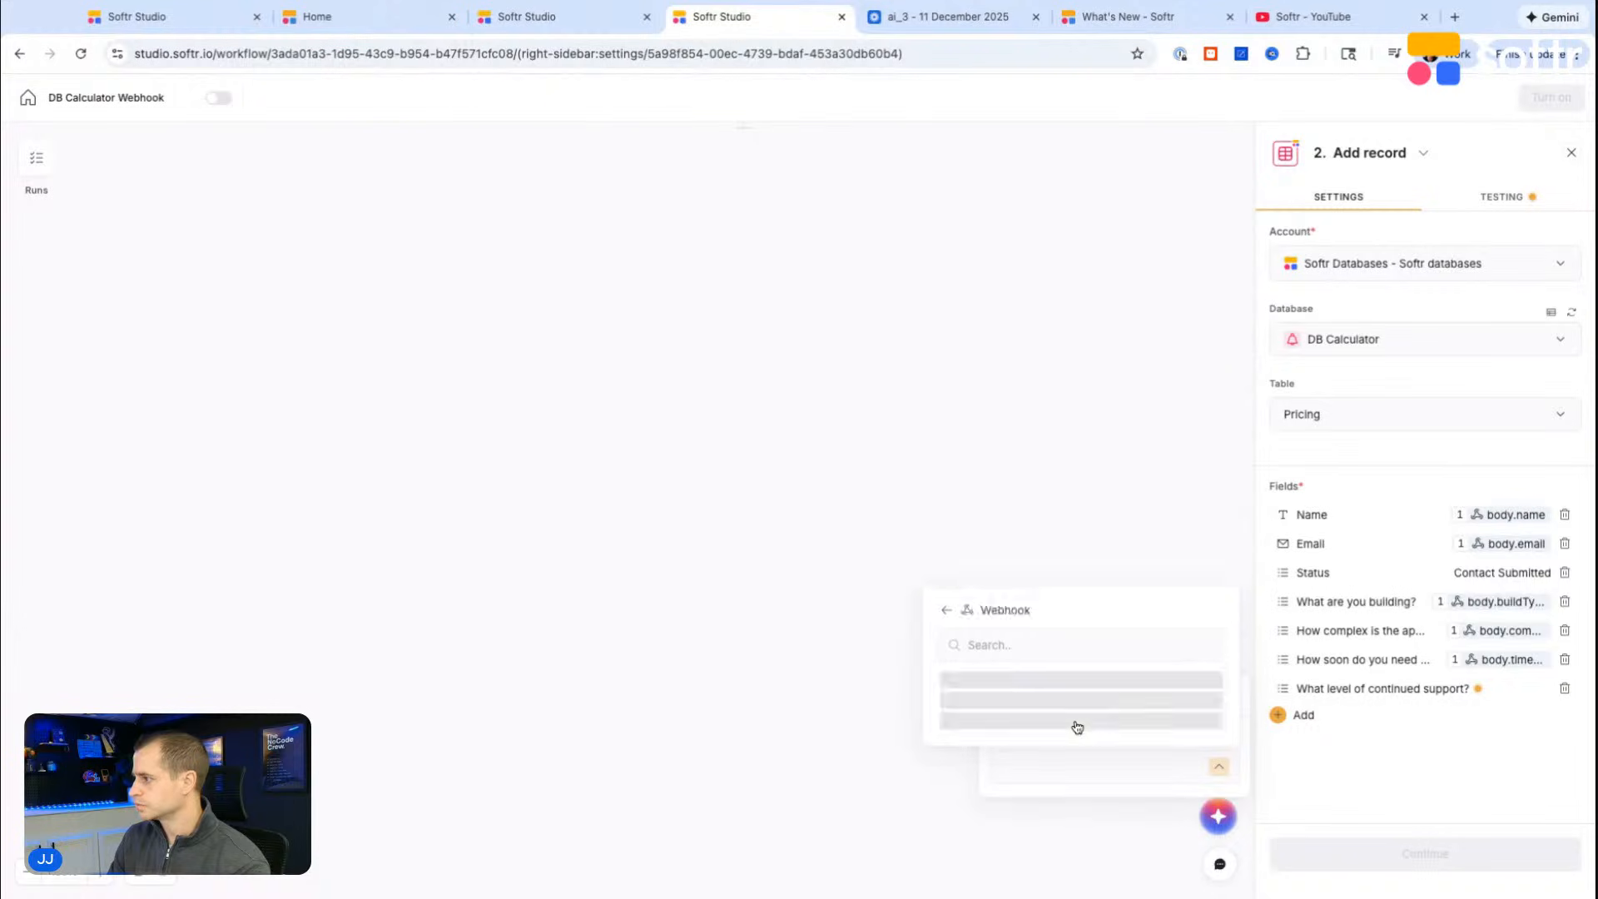
pyautogui.click(1056, 358)
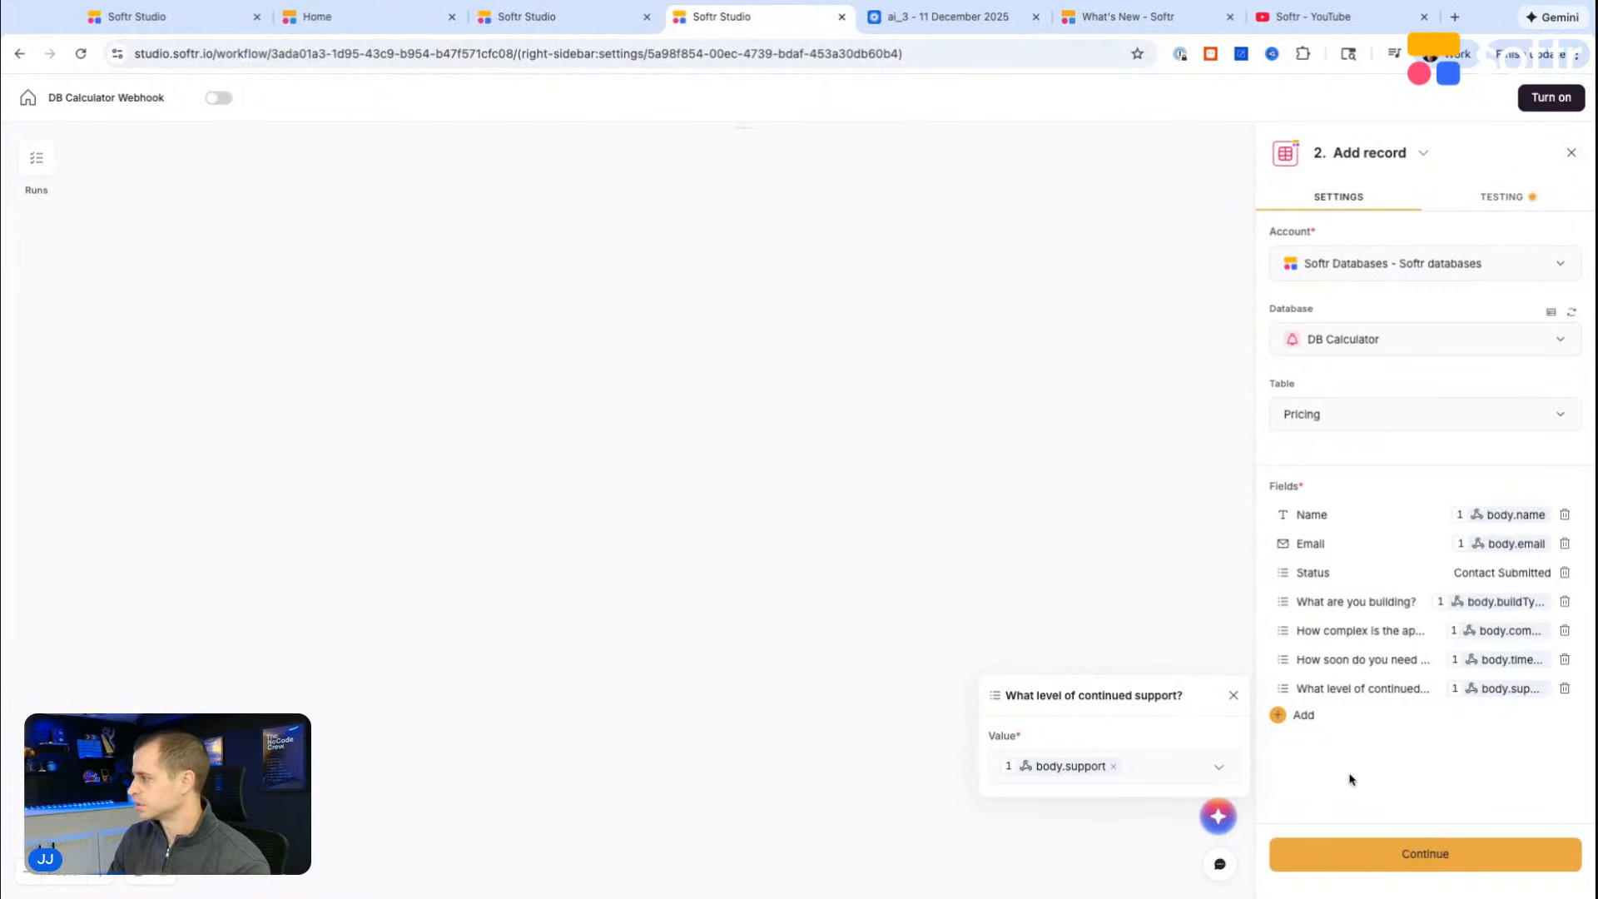
pyautogui.click(1129, 767)
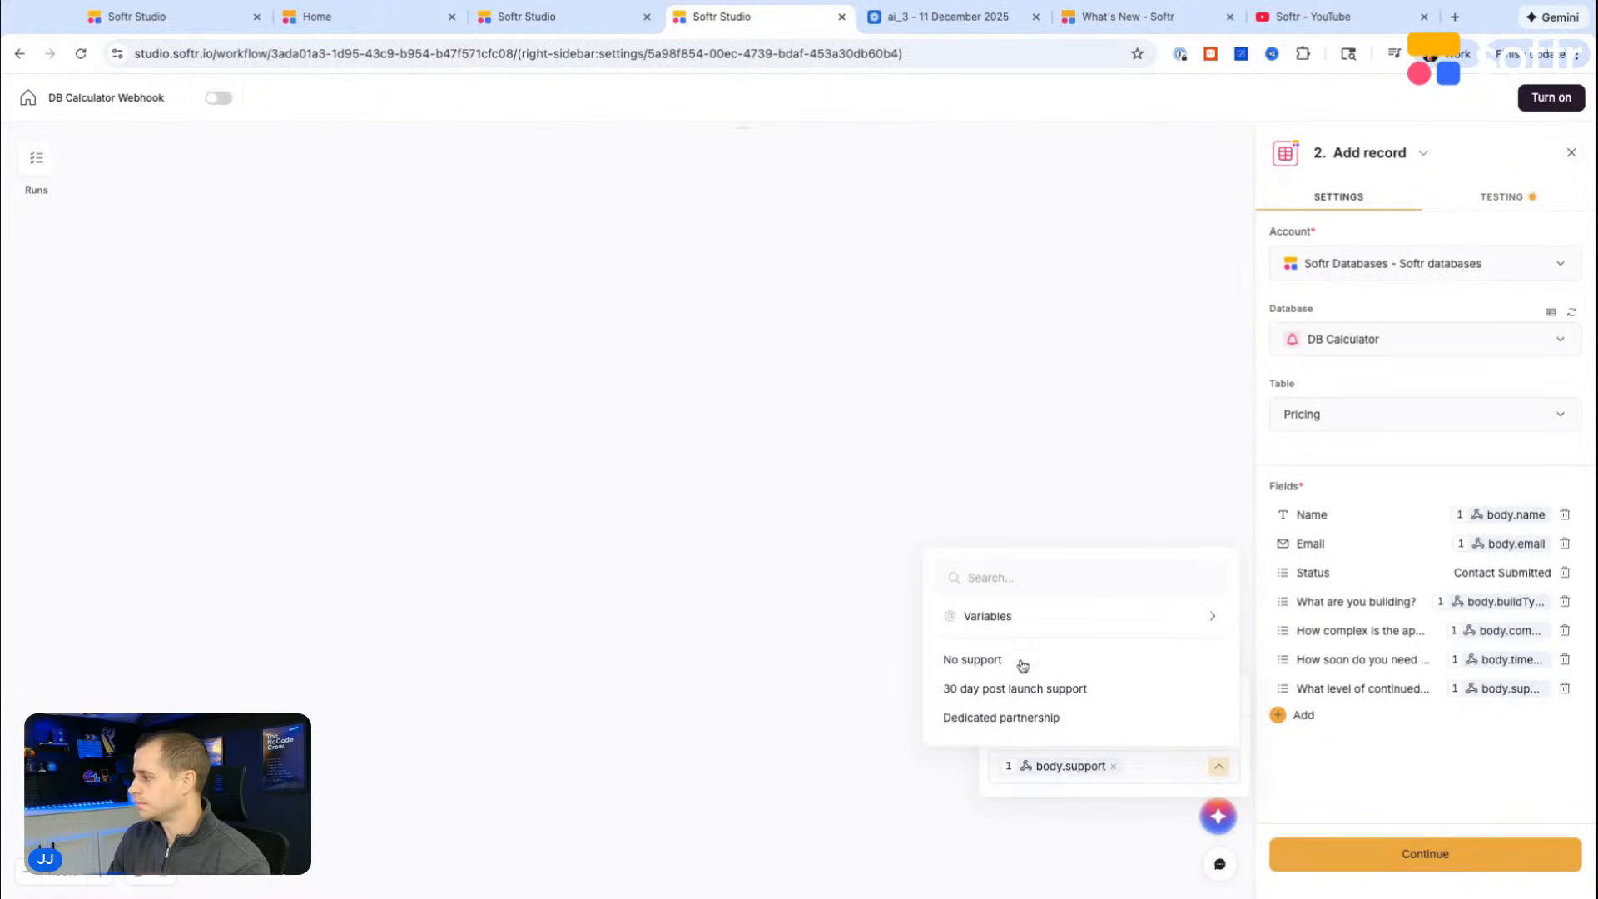
# Step: Check the Add record step's available fields and the webhook's body variables for the estimate values
pyautogui.click(1303, 715)
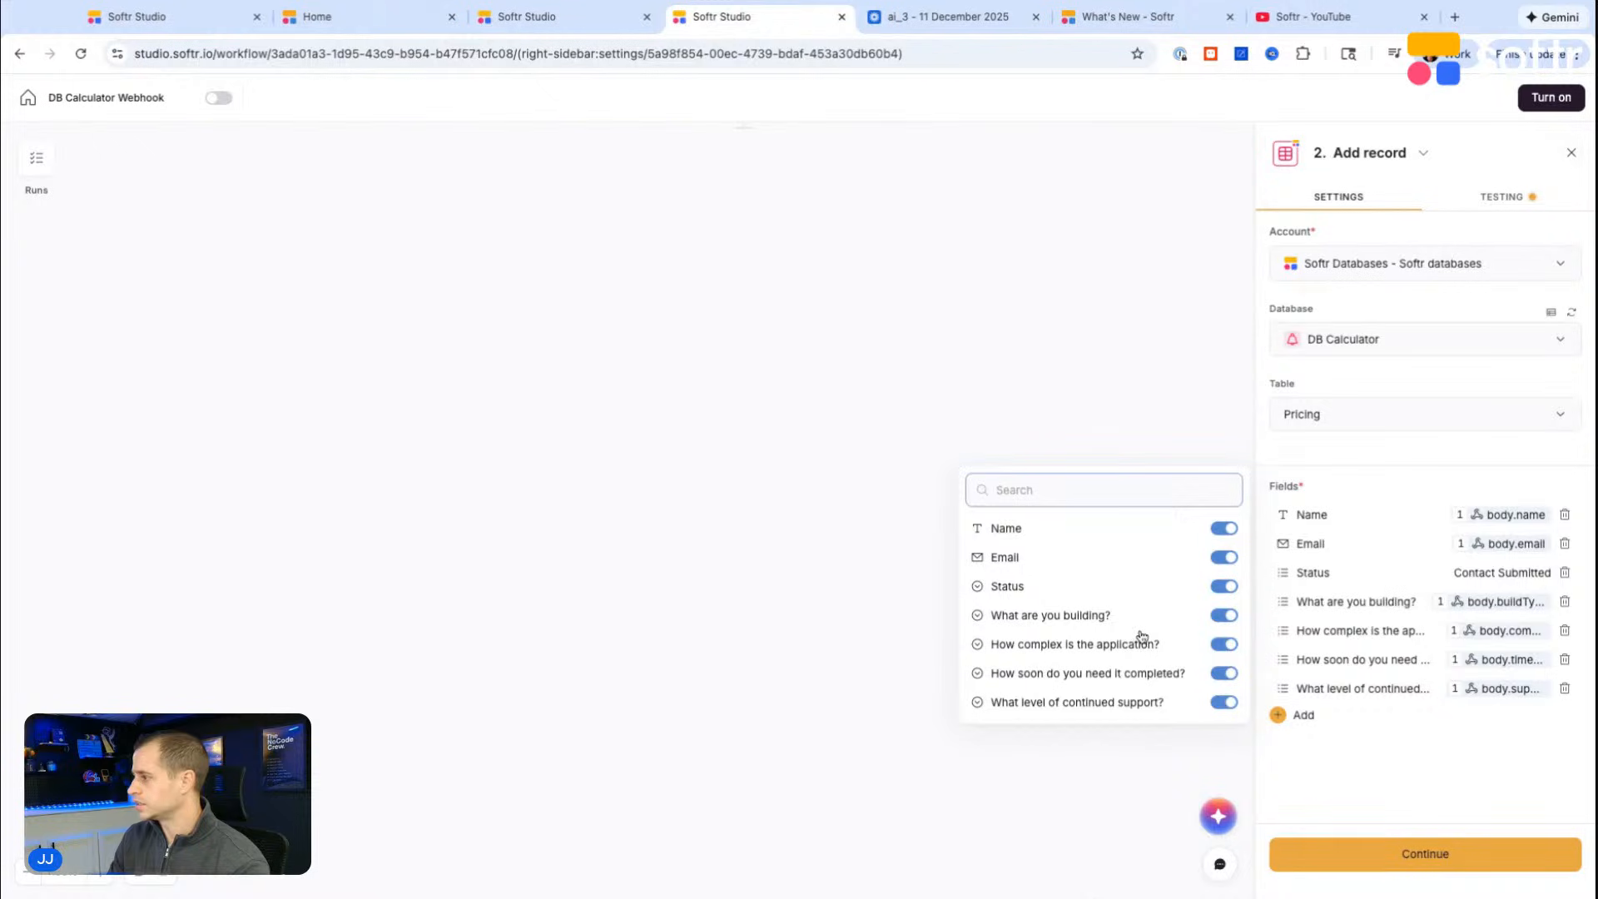
pyautogui.click(1336, 689)
pyautogui.click(1085, 766)
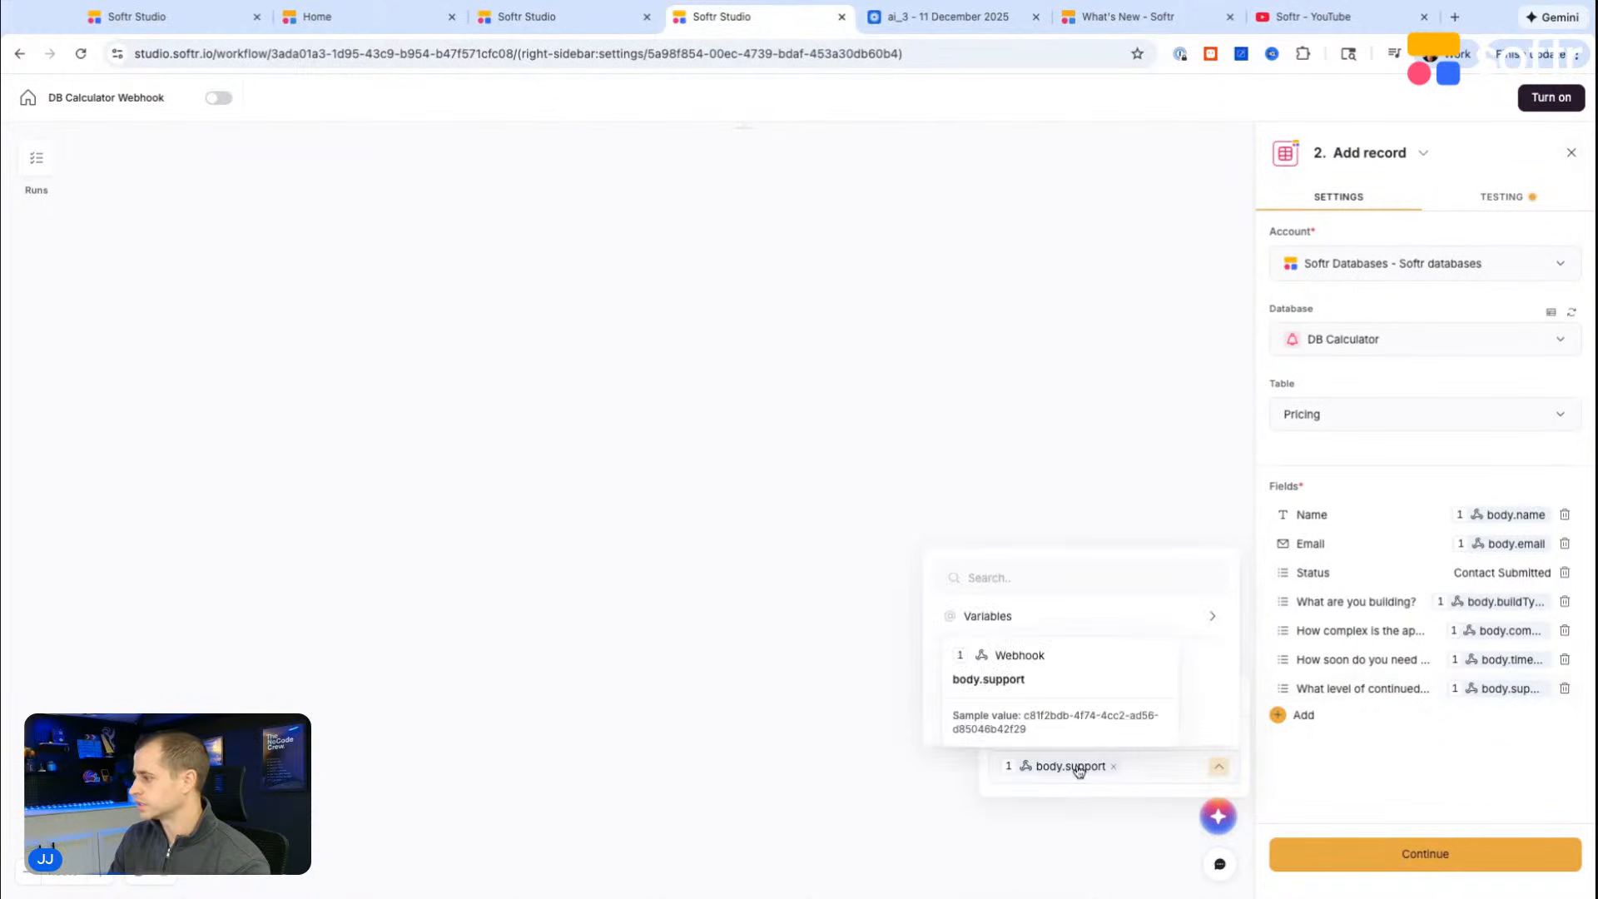
pyautogui.click(989, 617)
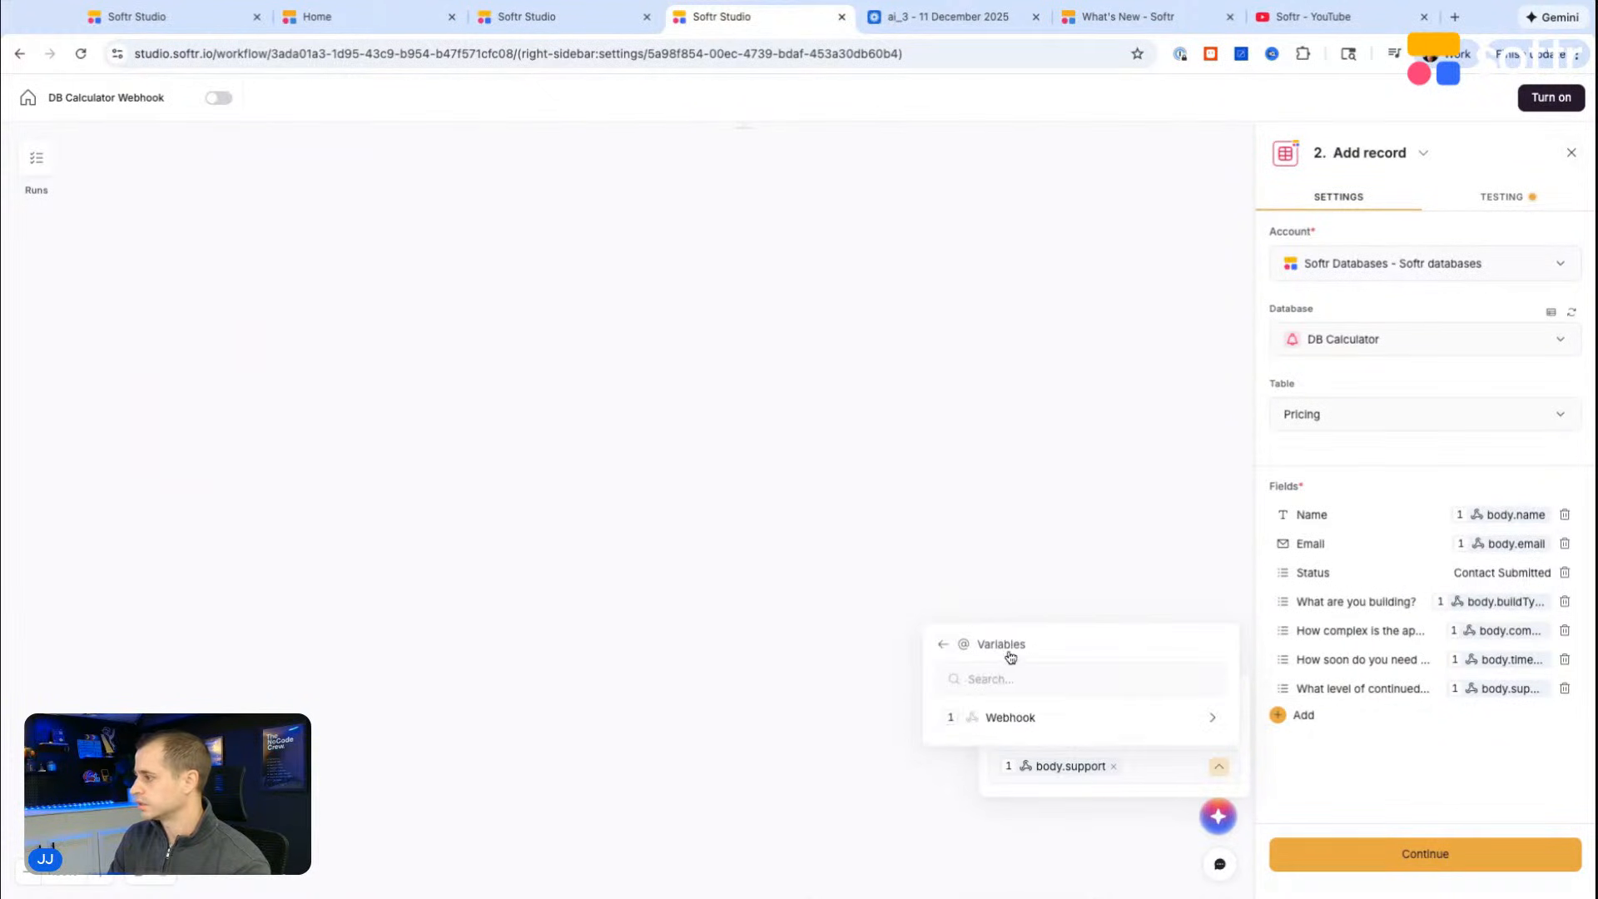
pyautogui.click(1008, 717)
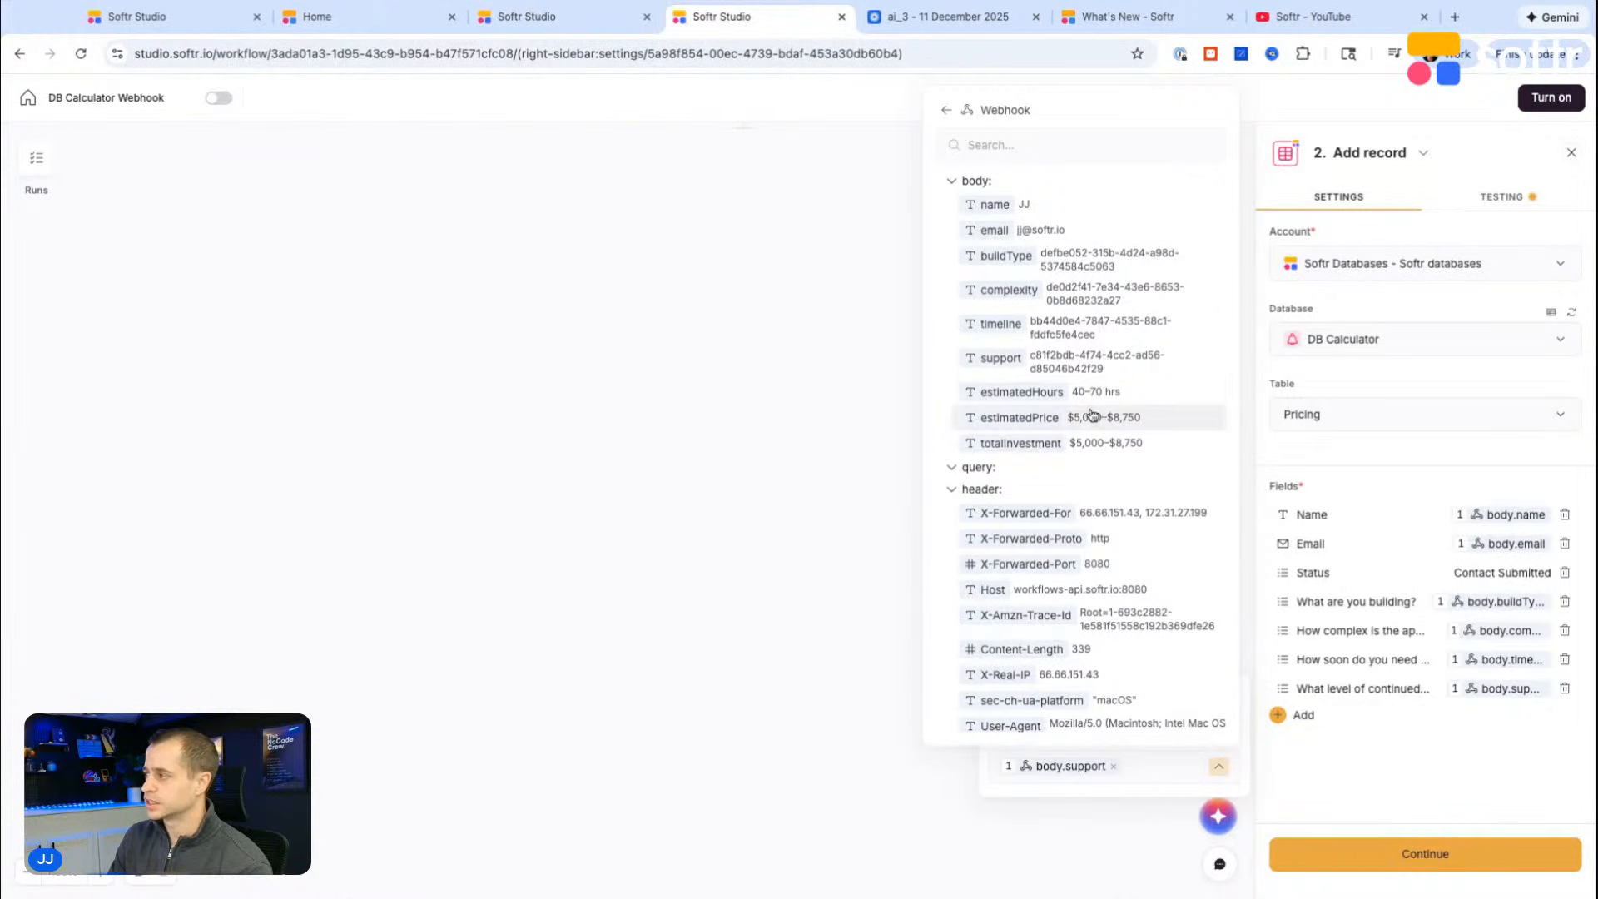
pyautogui.click(1380, 789)
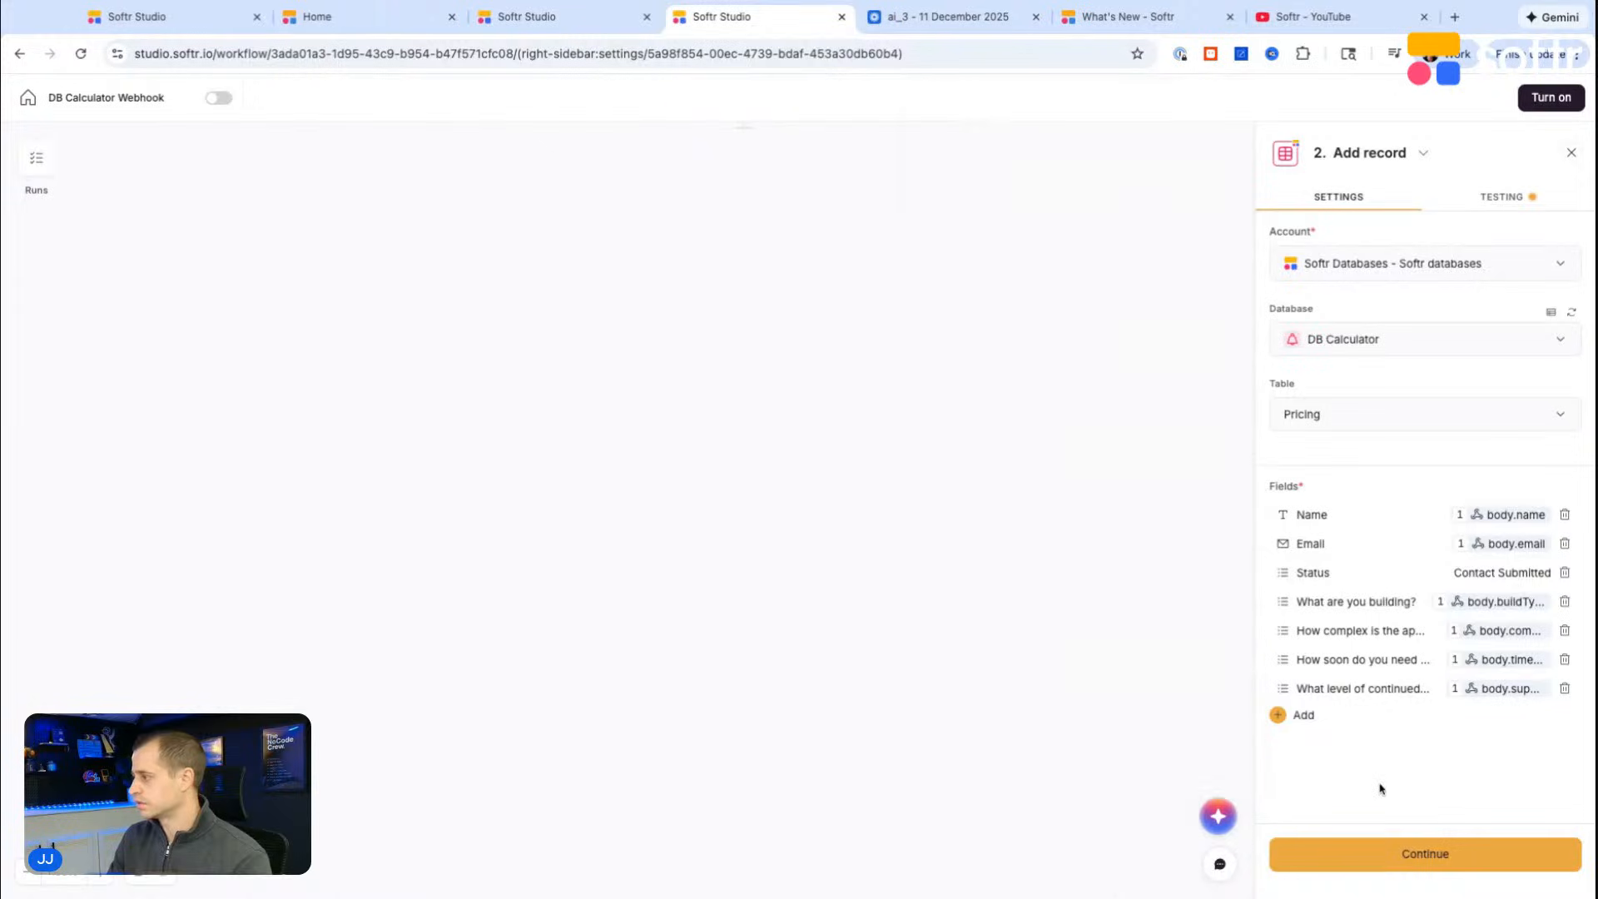
# Step: Add a Currency field named "Estimated price" to the Pricing table of the DB Calculator database
pyautogui.click(545, 15)
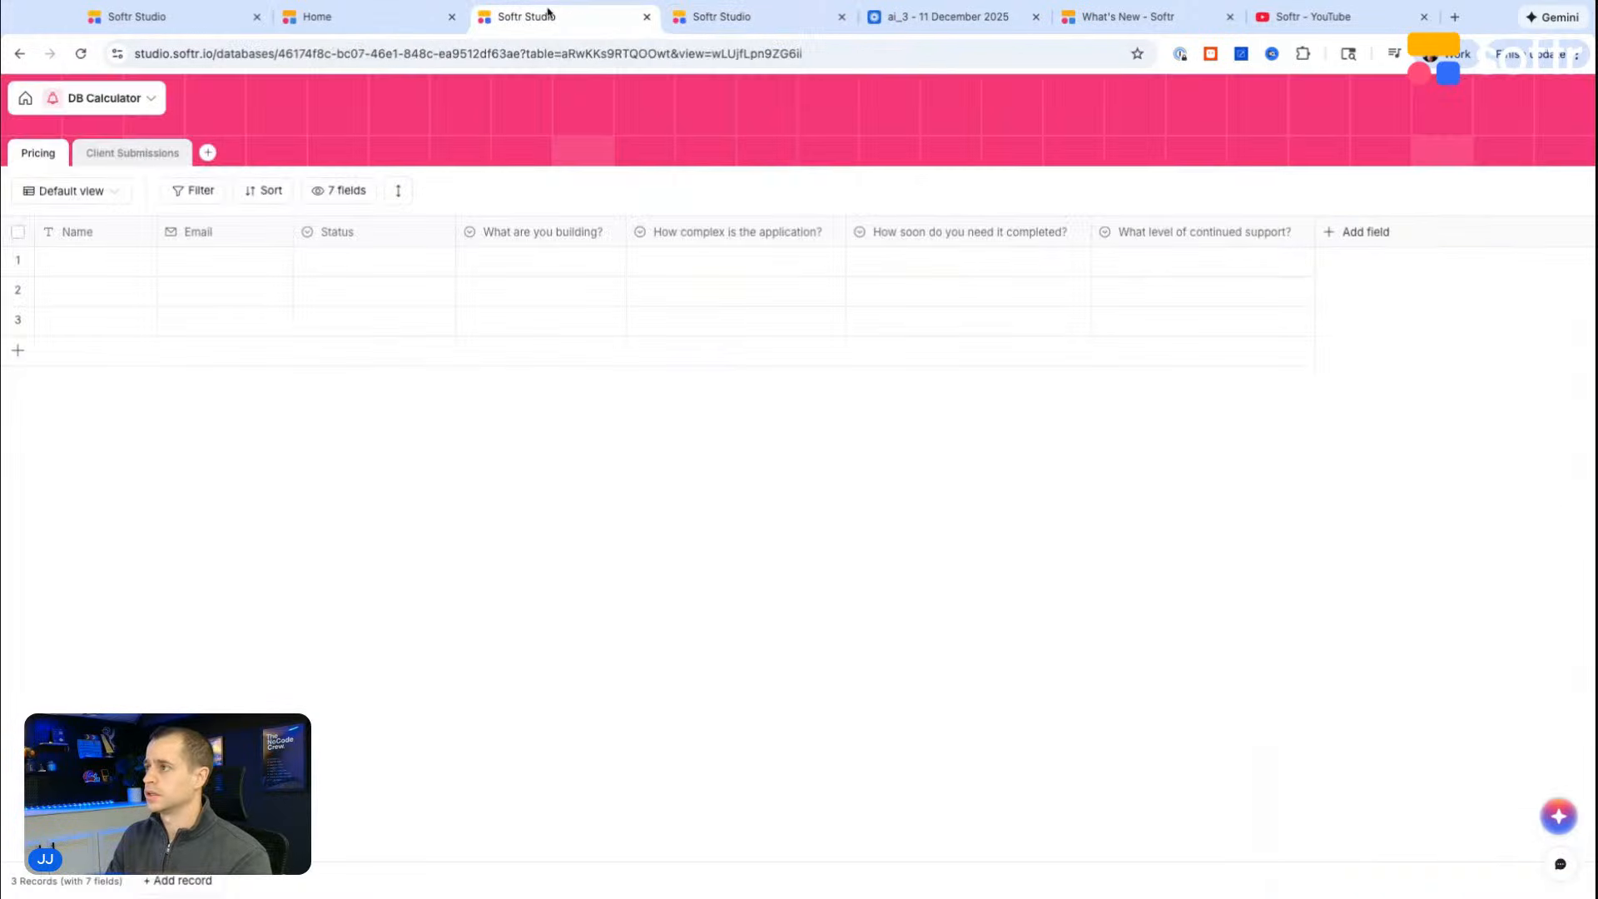
pyautogui.click(1357, 233)
pyautogui.write('curr')
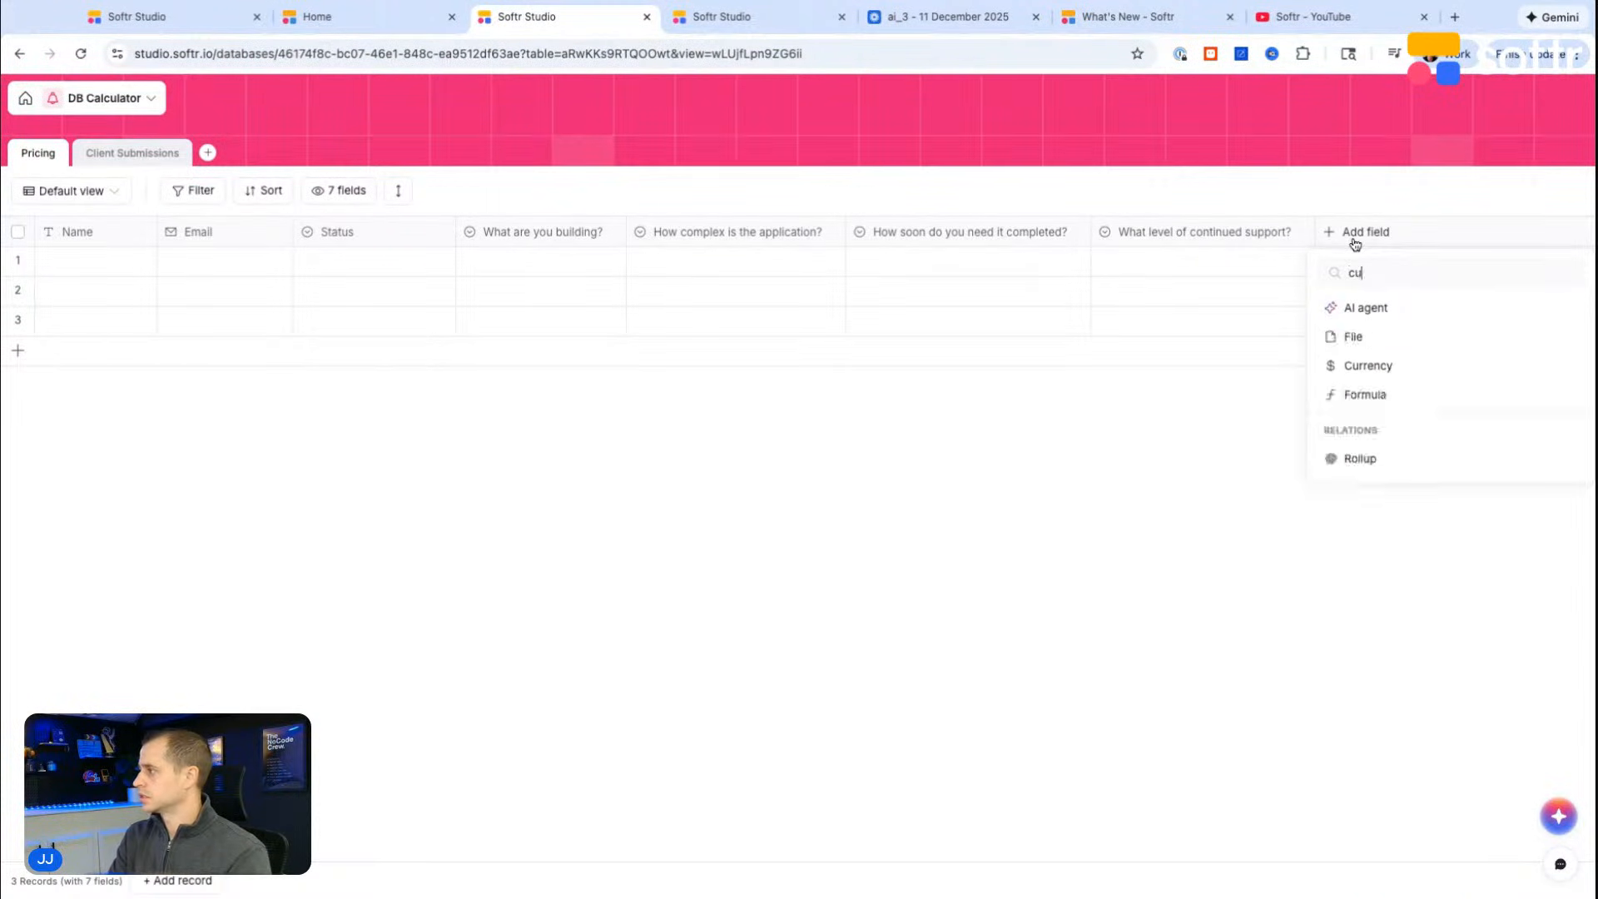
pyautogui.press('BackSpace')
pyautogui.press('BackSpace')
pyautogui.press('BackSpace')
pyautogui.press('BackSpace')
pyautogui.write('t')
pyautogui.press('BackSpace')
pyautogui.write('cur')
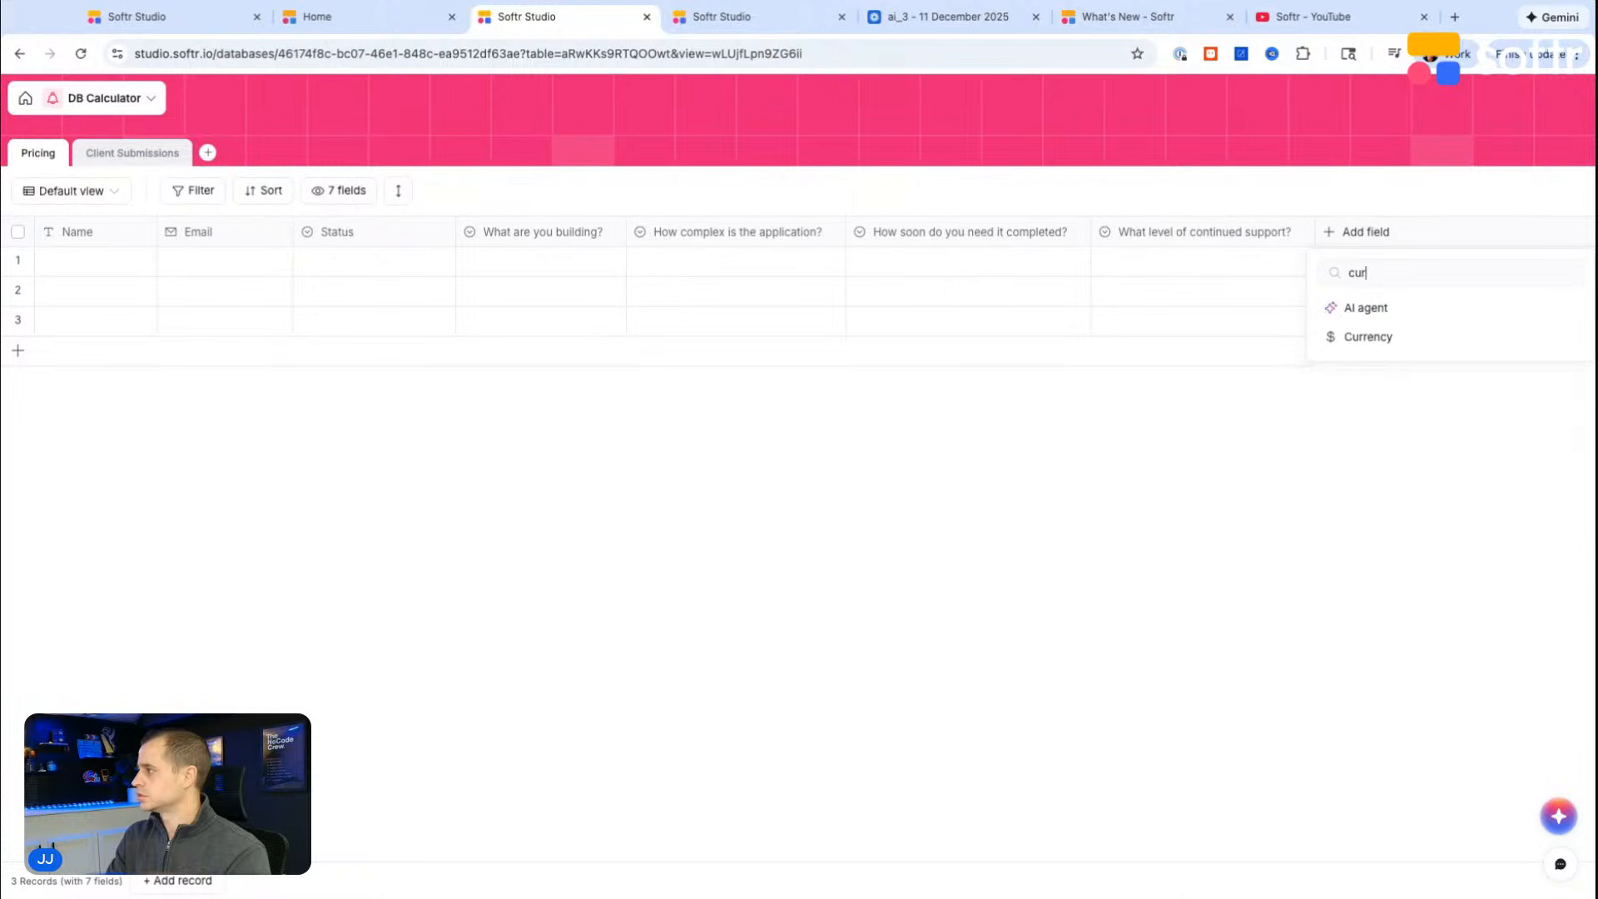
pyautogui.click(1362, 336)
pyautogui.write('Es')
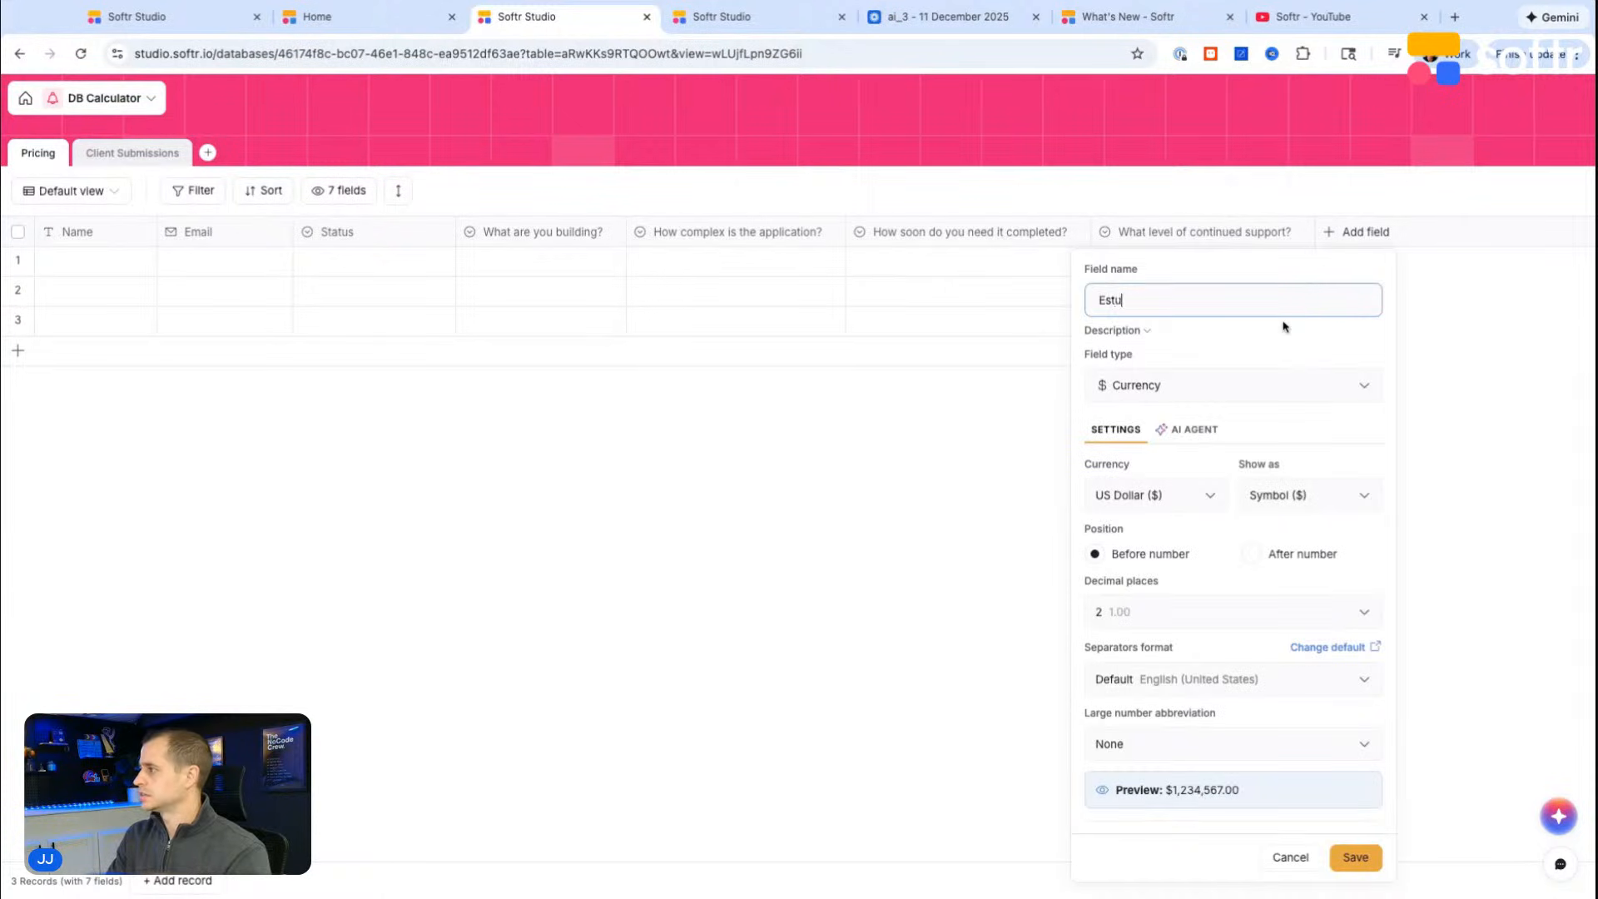
pyautogui.write('timated price')
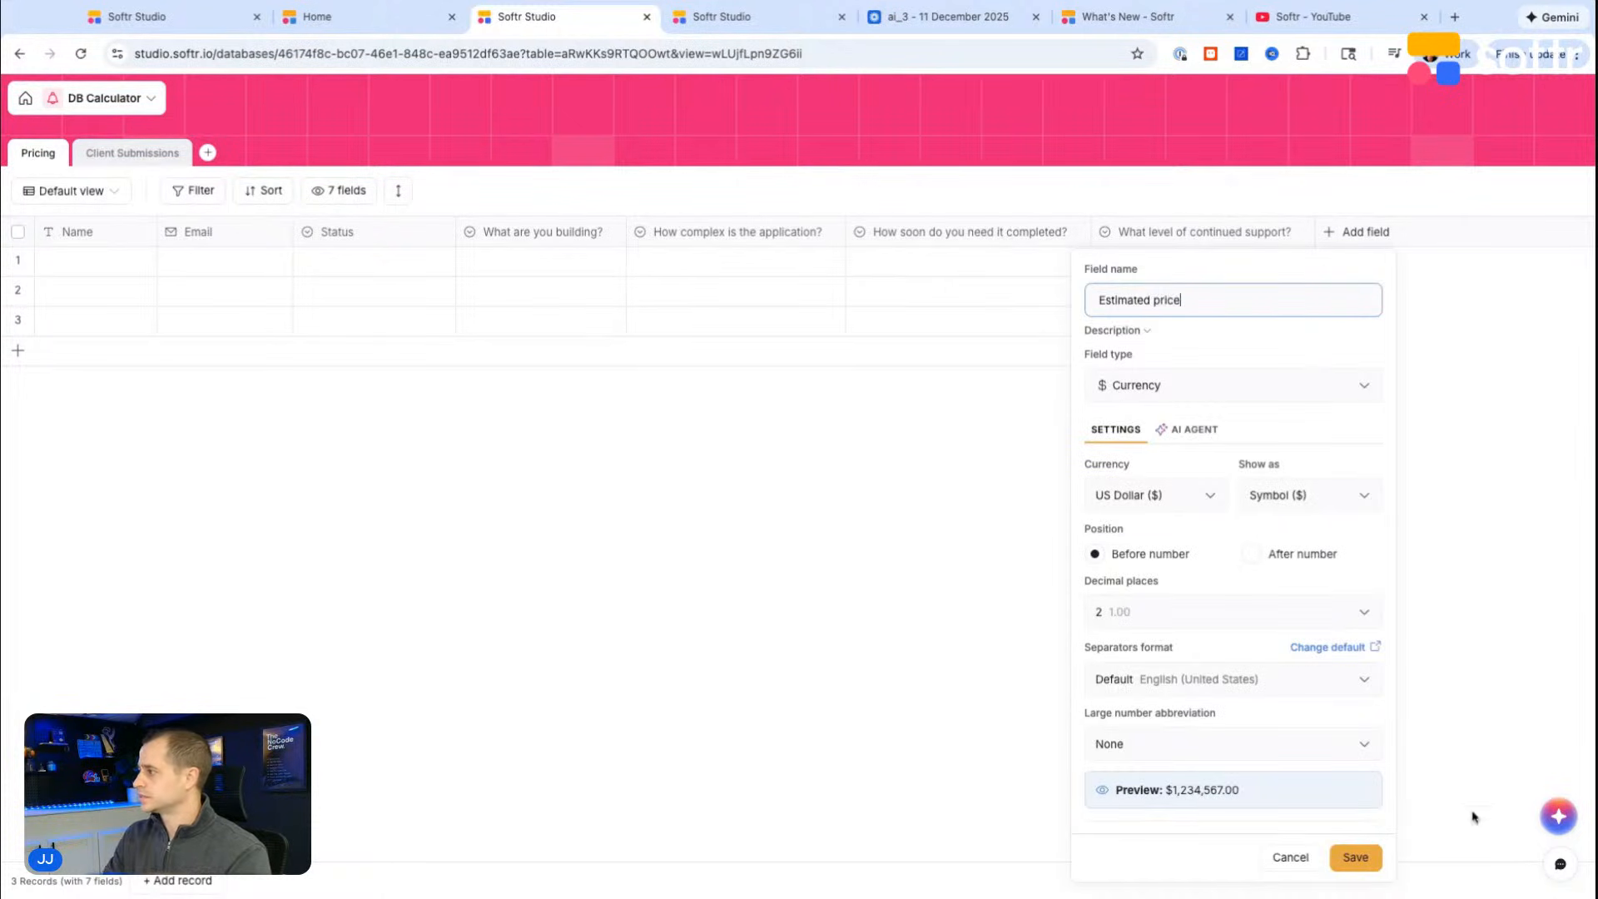
pyautogui.click(1356, 857)
# Step: Add a Short text field named "Estimated hours" to the Pricing table
pyautogui.click(1485, 233)
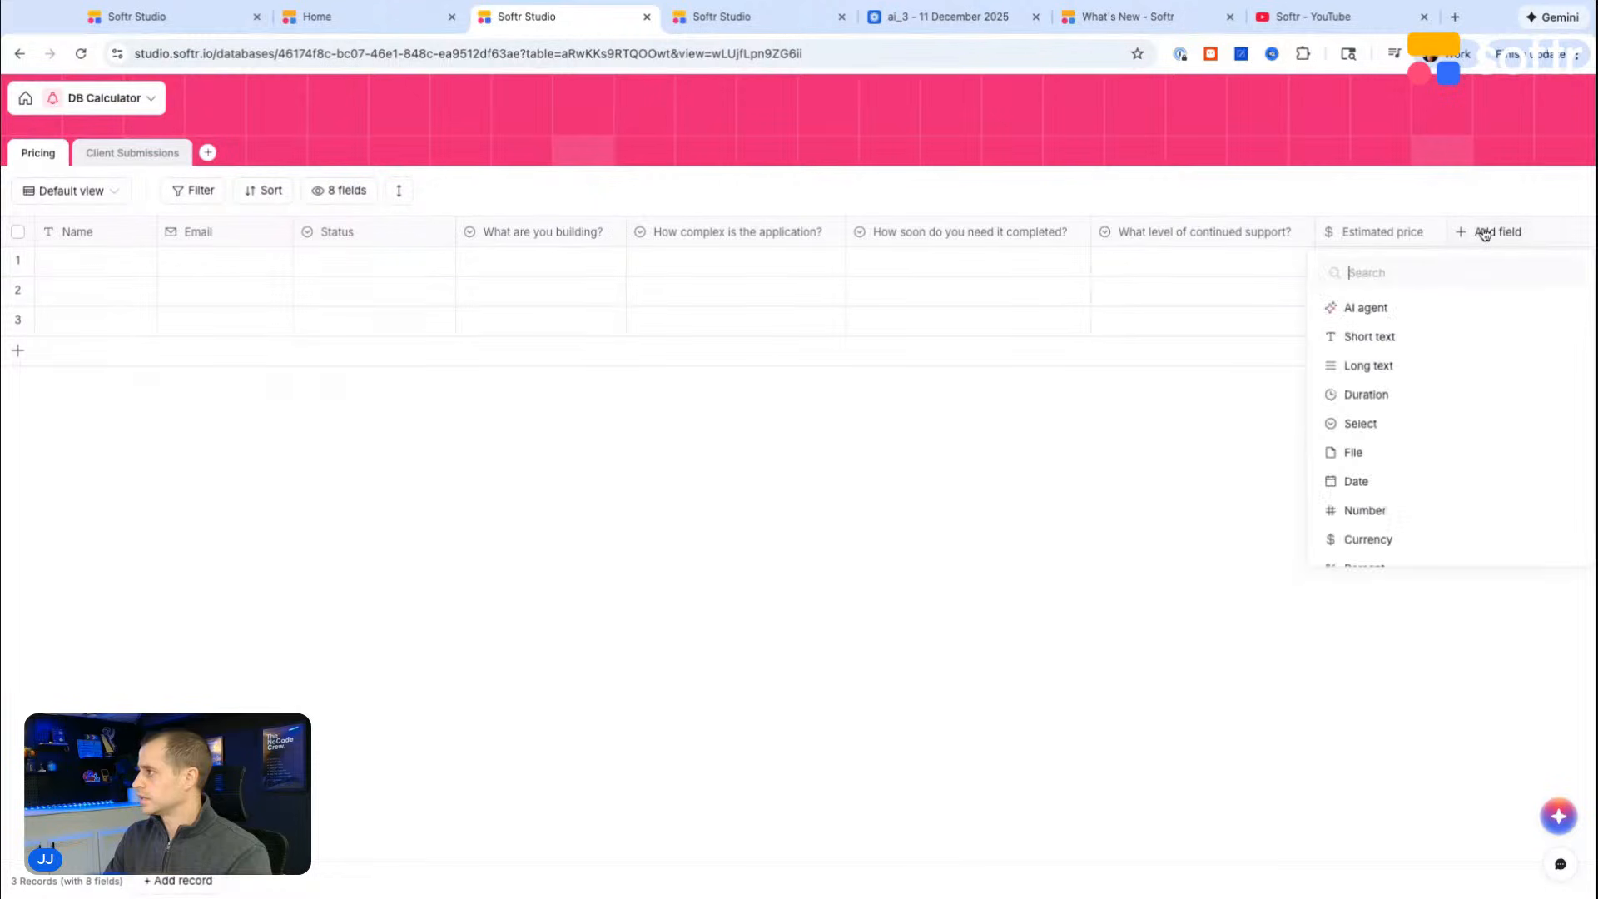
pyautogui.write('text')
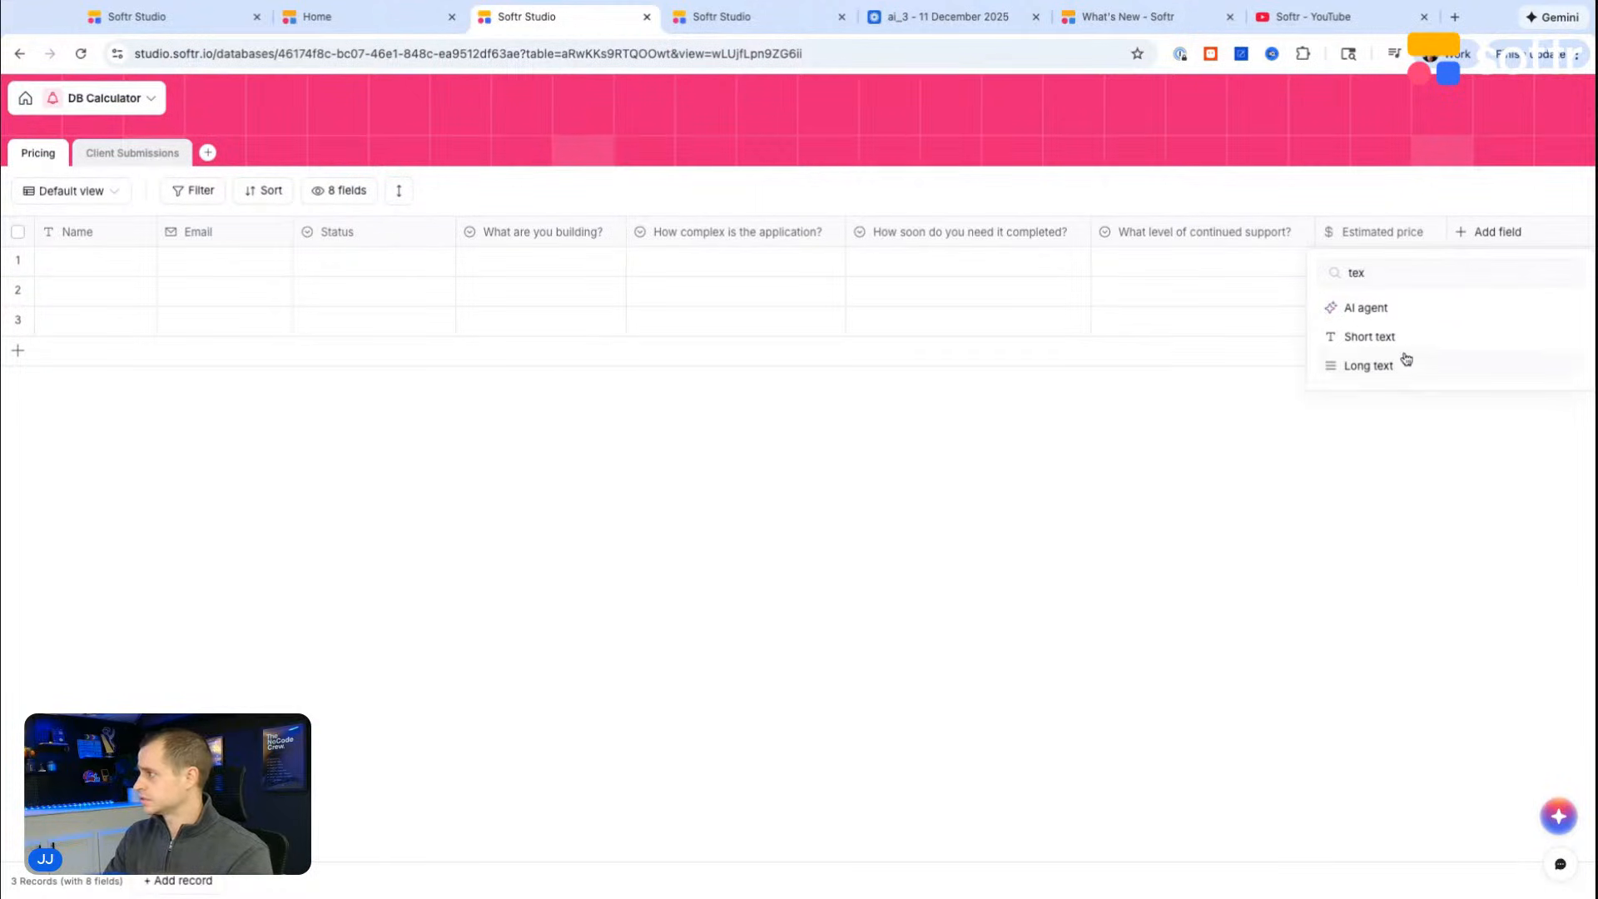
pyautogui.click(1402, 337)
pyautogui.write('Es')
pyautogui.write('tuna')
pyautogui.press('BackSpace')
pyautogui.press('BackSpace')
pyautogui.press('BackSpace')
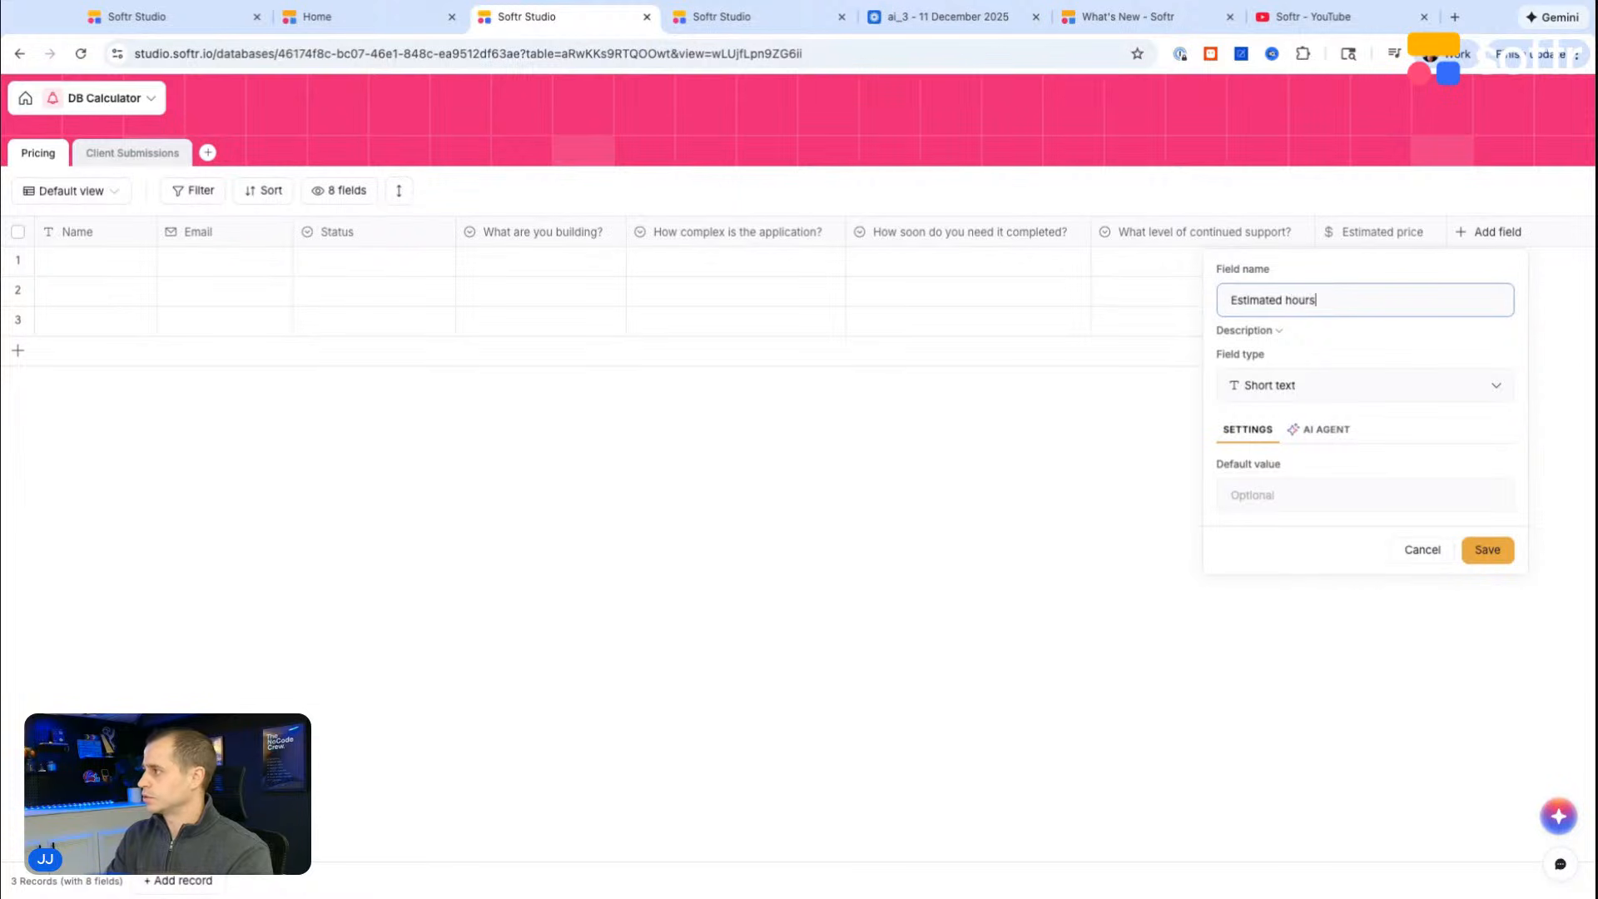
pyautogui.write('imated hours')
pyautogui.click(1485, 551)
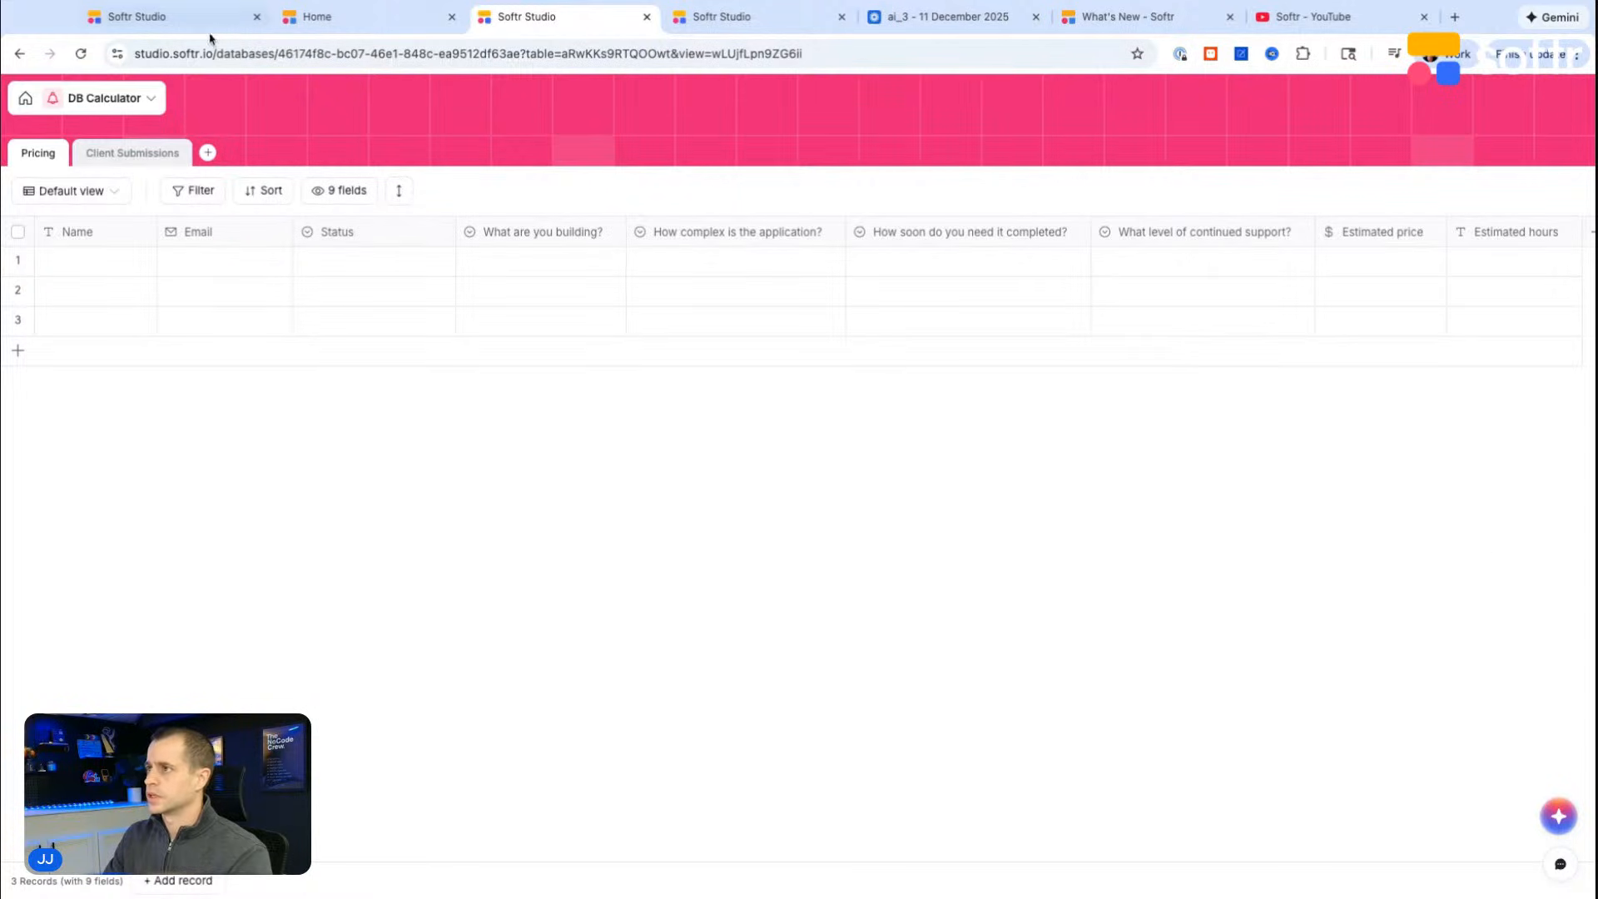
# Step: Refresh the database in the workflow's Add record step and include the Estimated price and Estimated hours fields
pyautogui.click(745, 23)
pyautogui.click(1574, 316)
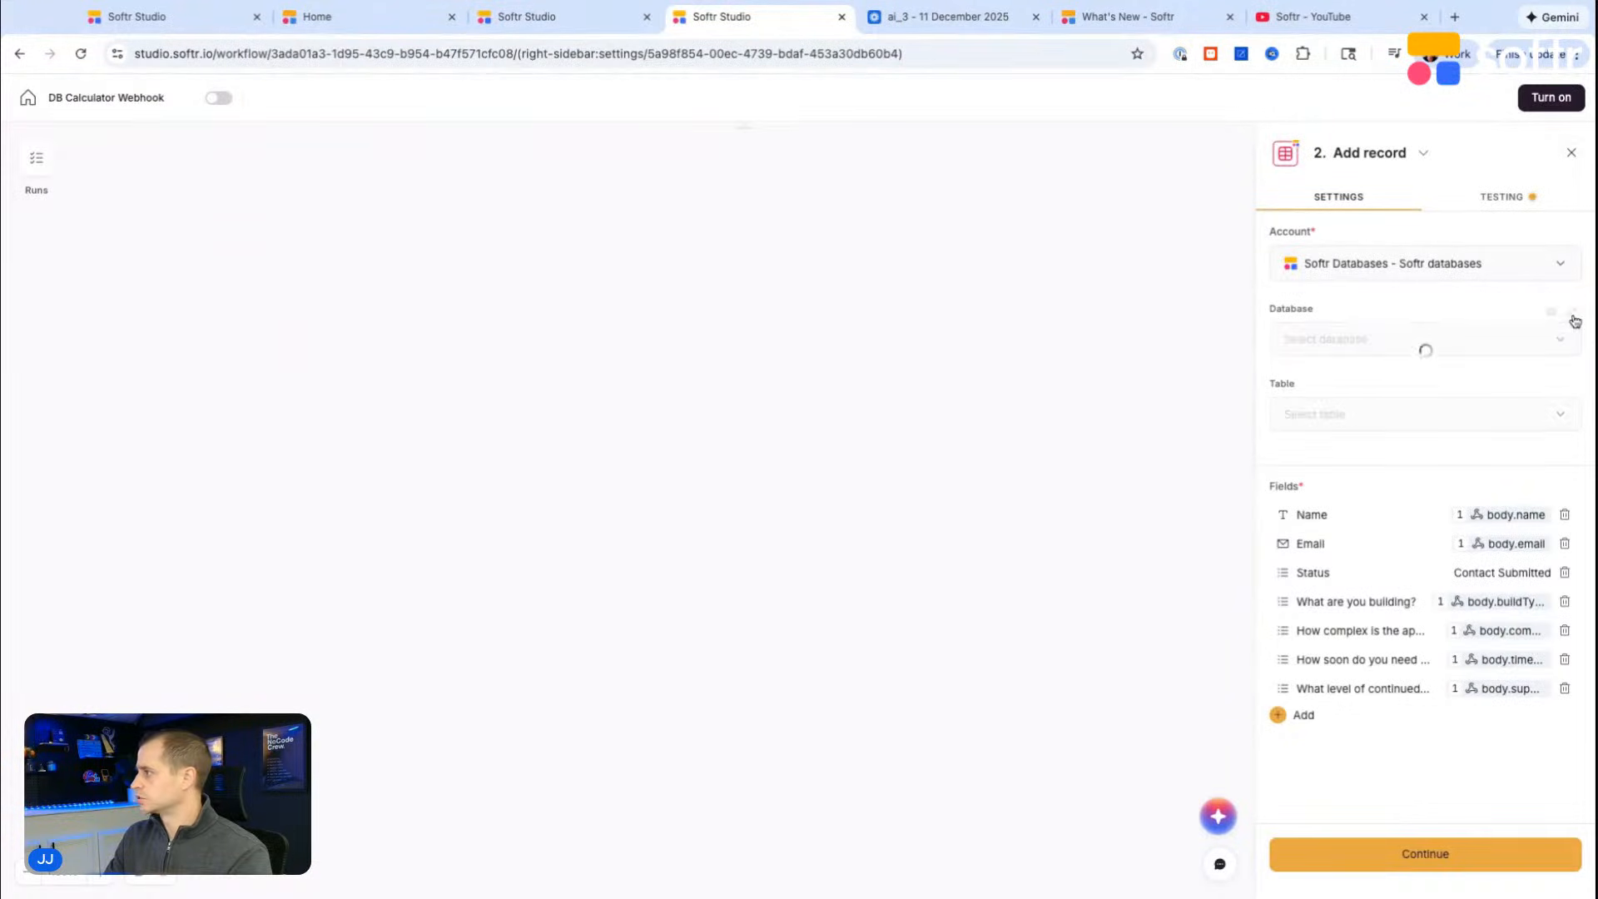
pyautogui.click(1279, 715)
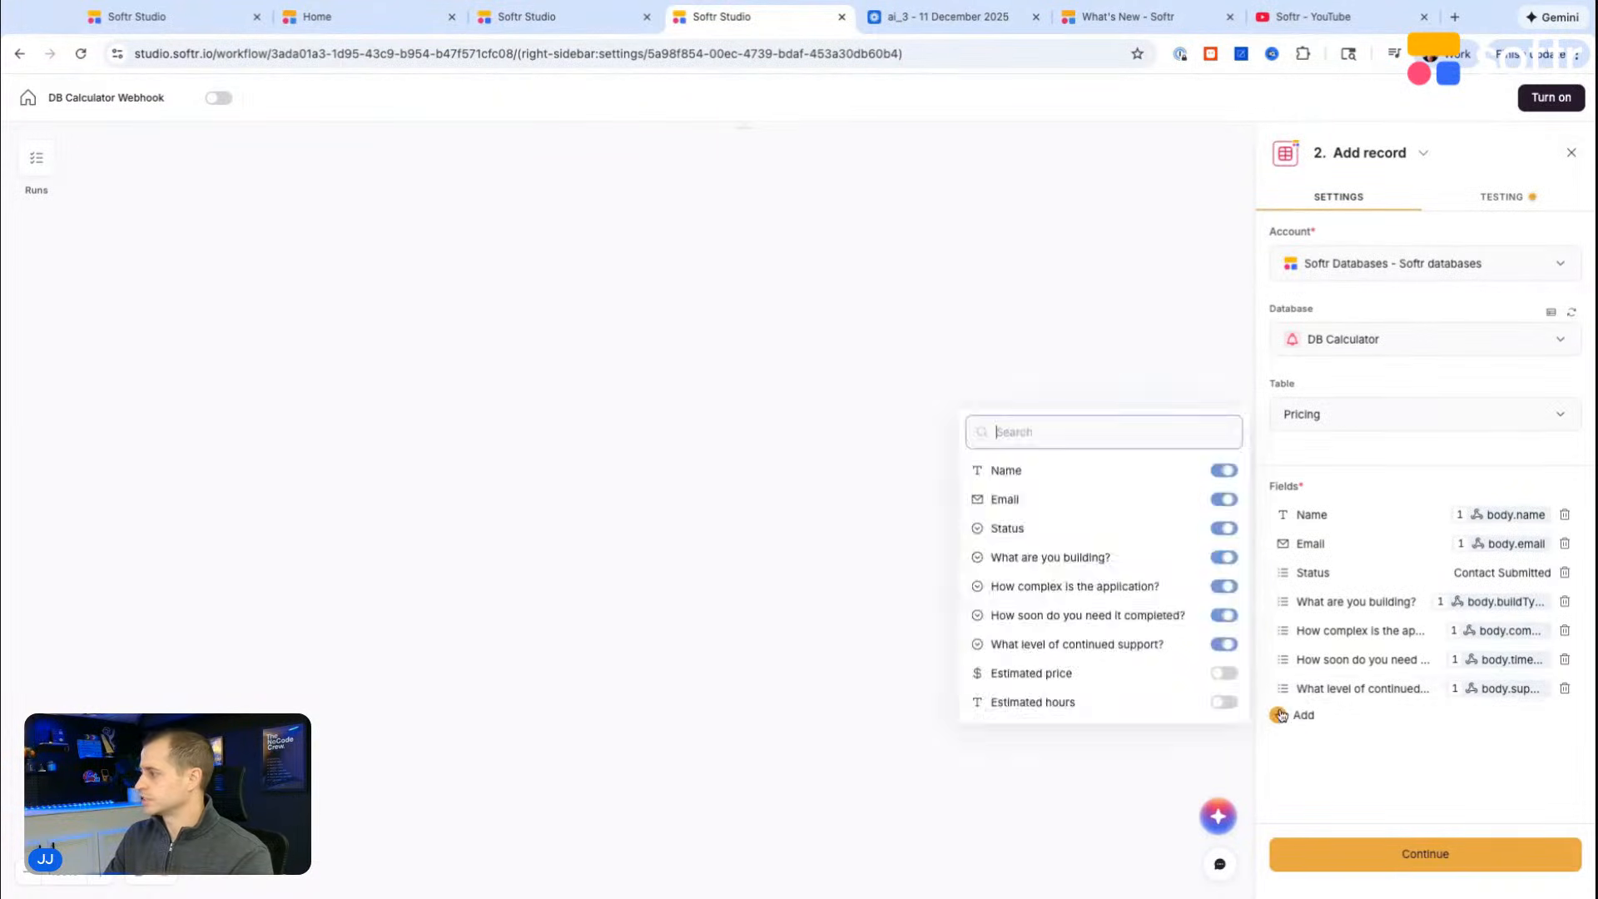
pyautogui.click(1224, 673)
pyautogui.click(1224, 701)
# Step: Map the Estimated price field to the webhook's body.estimatedPrice
pyautogui.click(1335, 718)
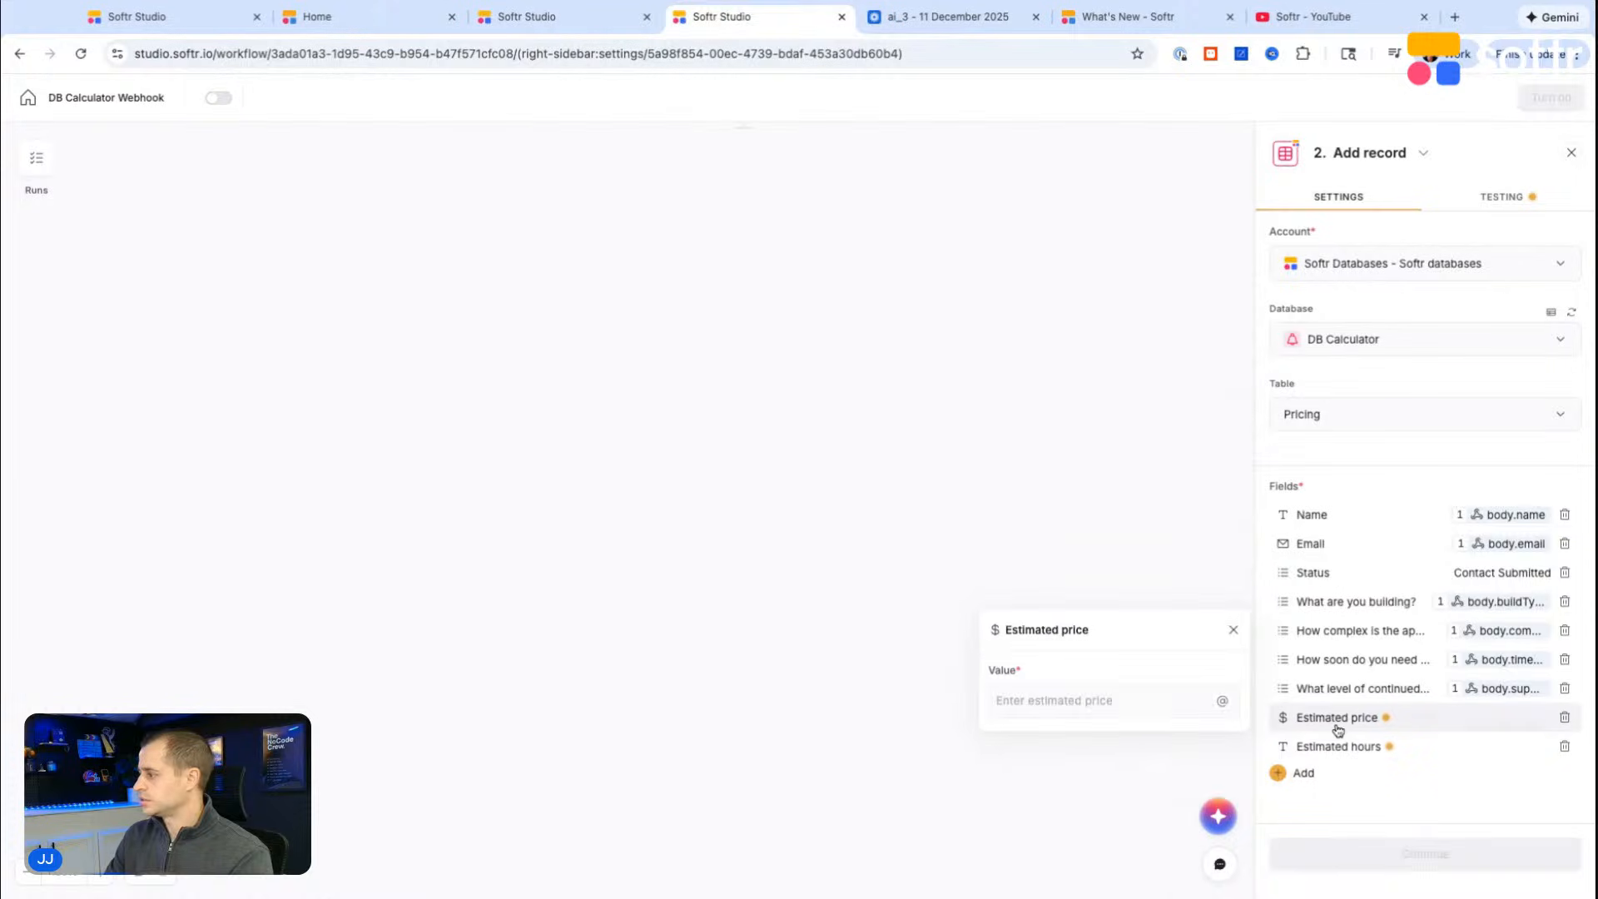
pyautogui.click(1222, 699)
pyautogui.write('price')
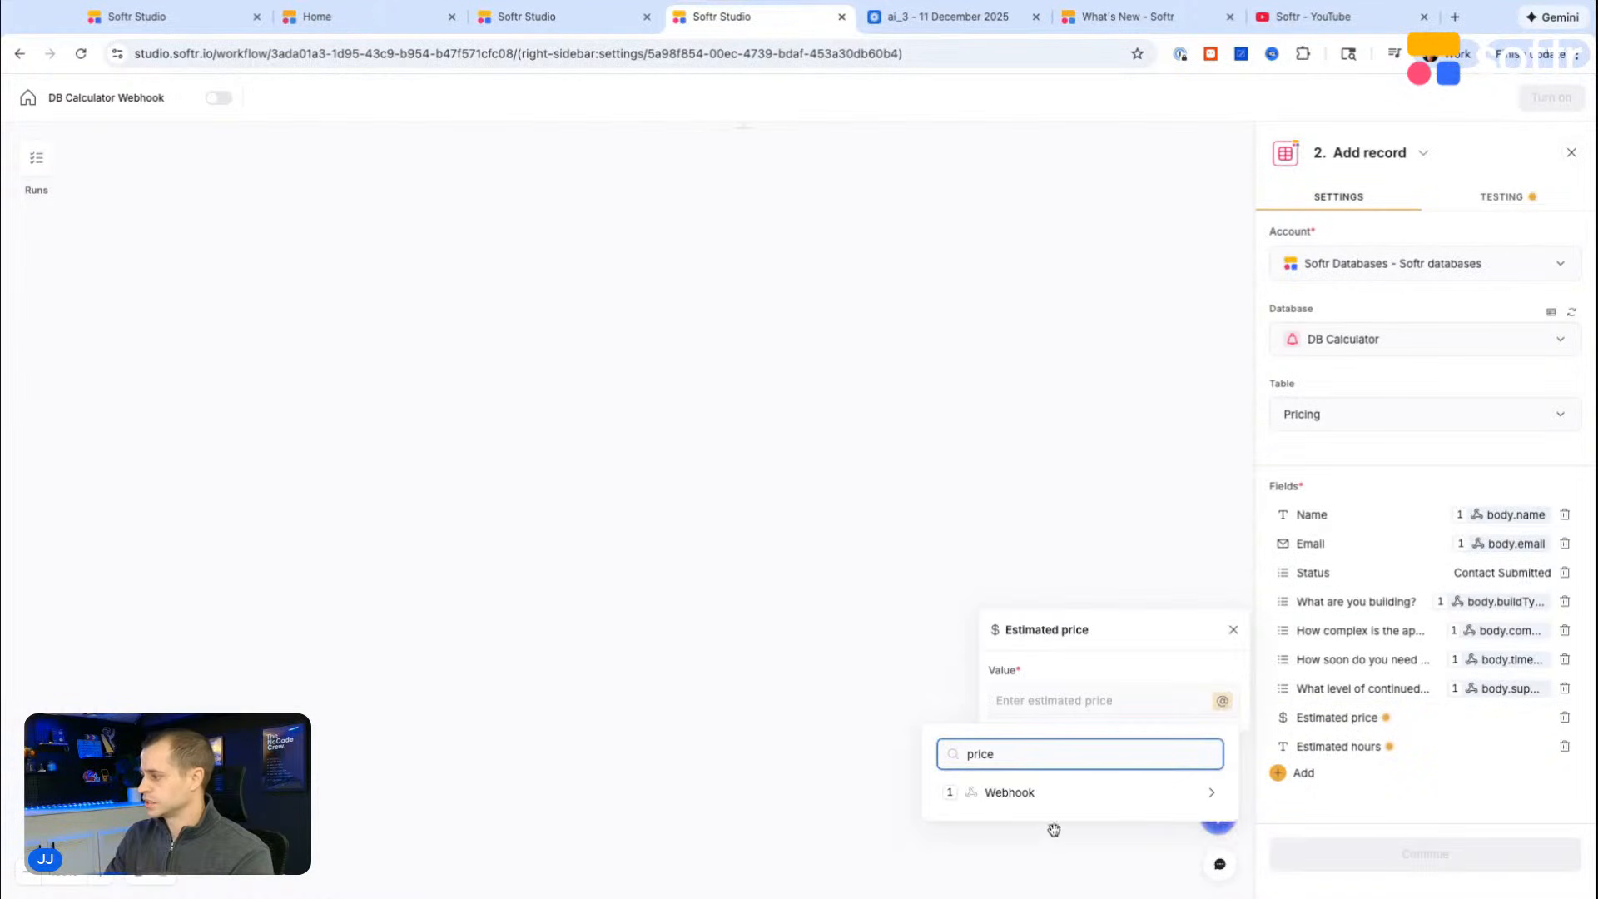
pyautogui.click(1054, 795)
pyautogui.click(1070, 841)
# Step: Map the Estimated hours field to the webhook's body.estimatedHours and run a mock test of the Add record step
pyautogui.click(1369, 754)
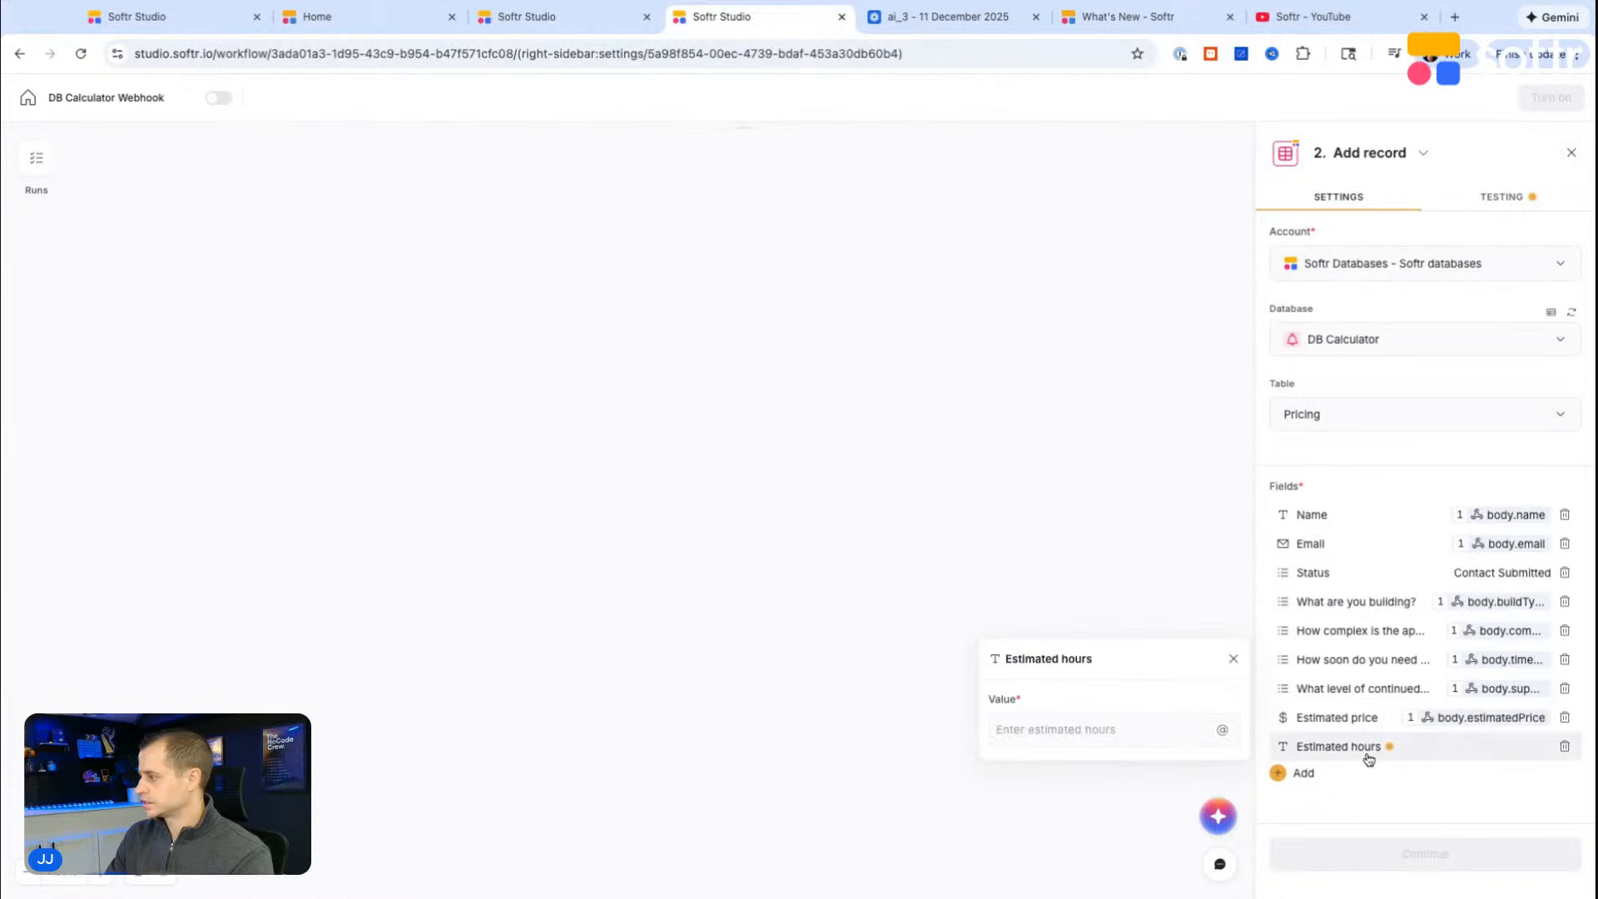
pyautogui.click(1222, 729)
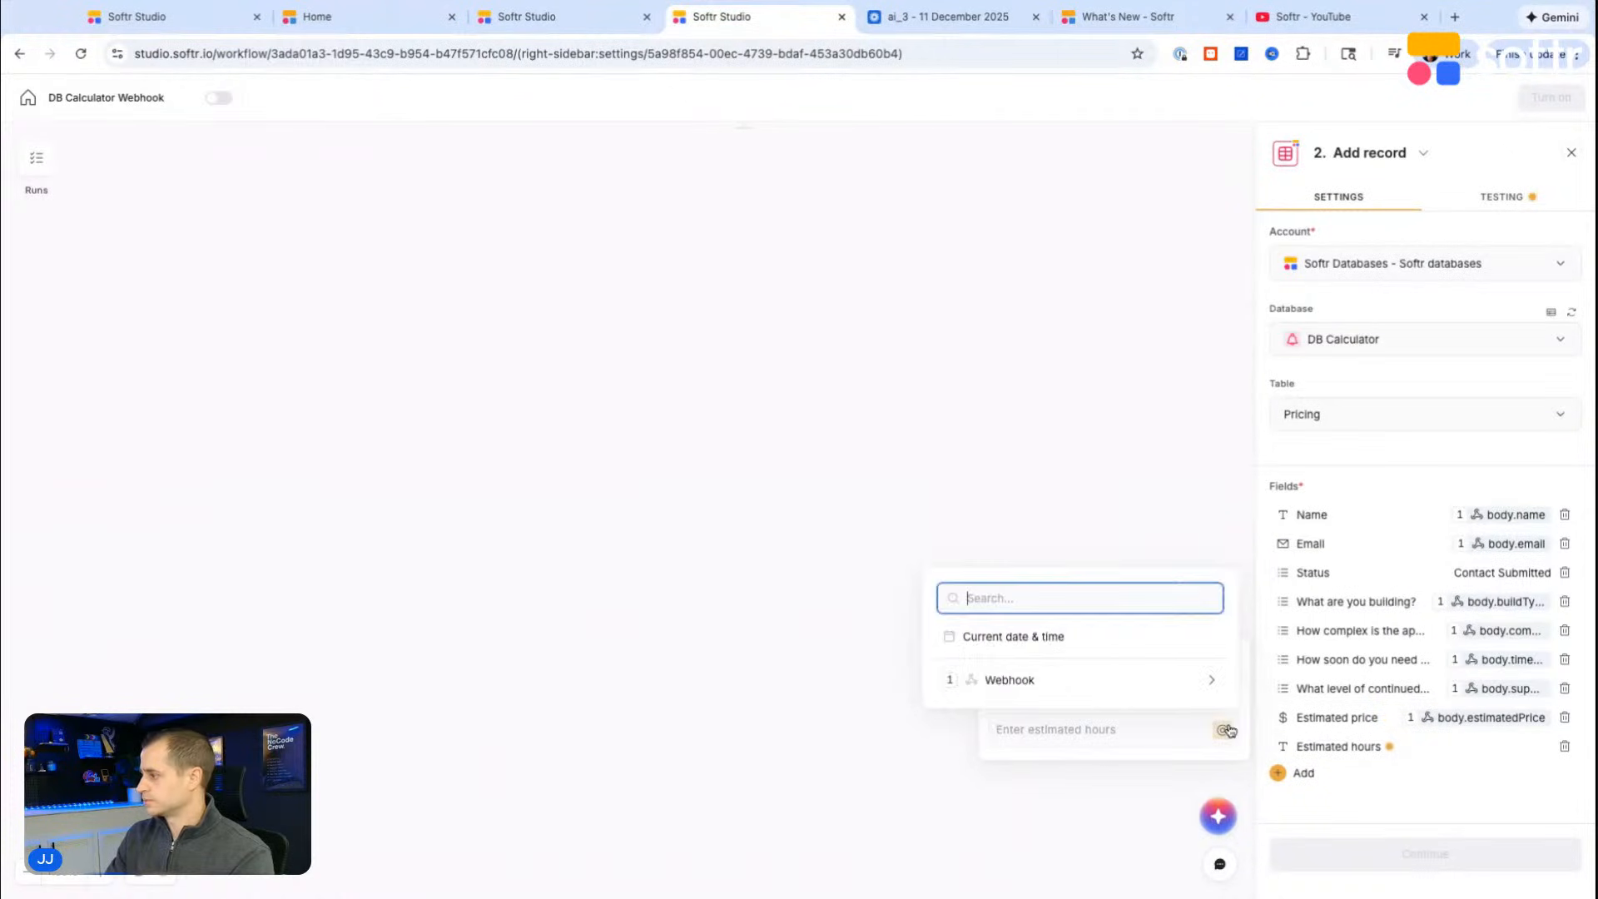
pyautogui.write('hours')
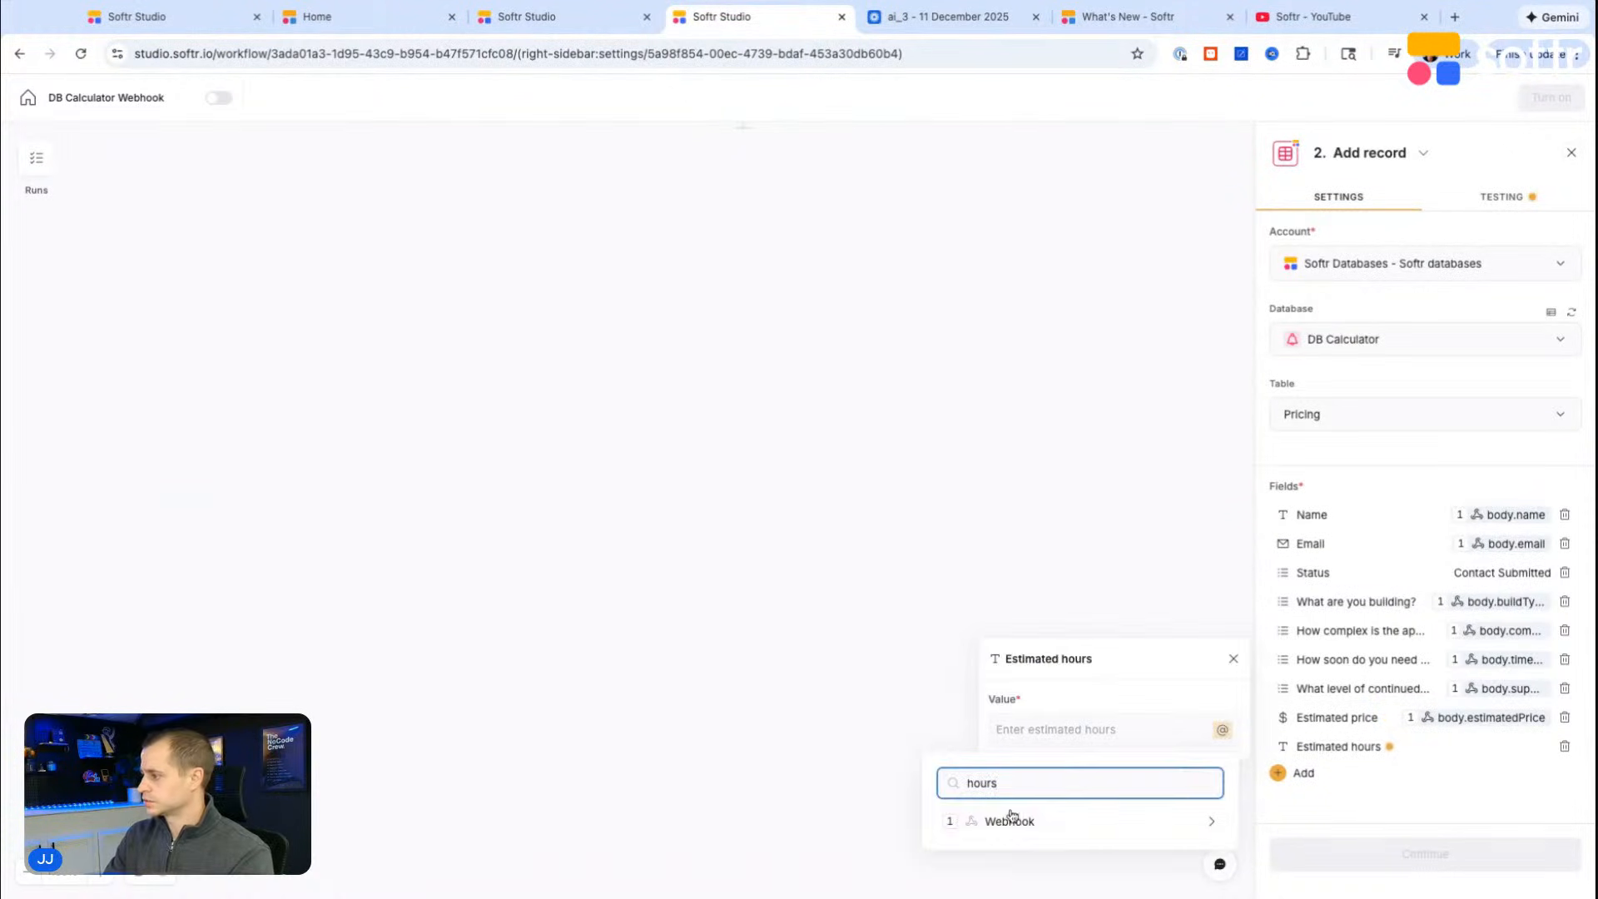
pyautogui.click(1012, 816)
pyautogui.click(1098, 681)
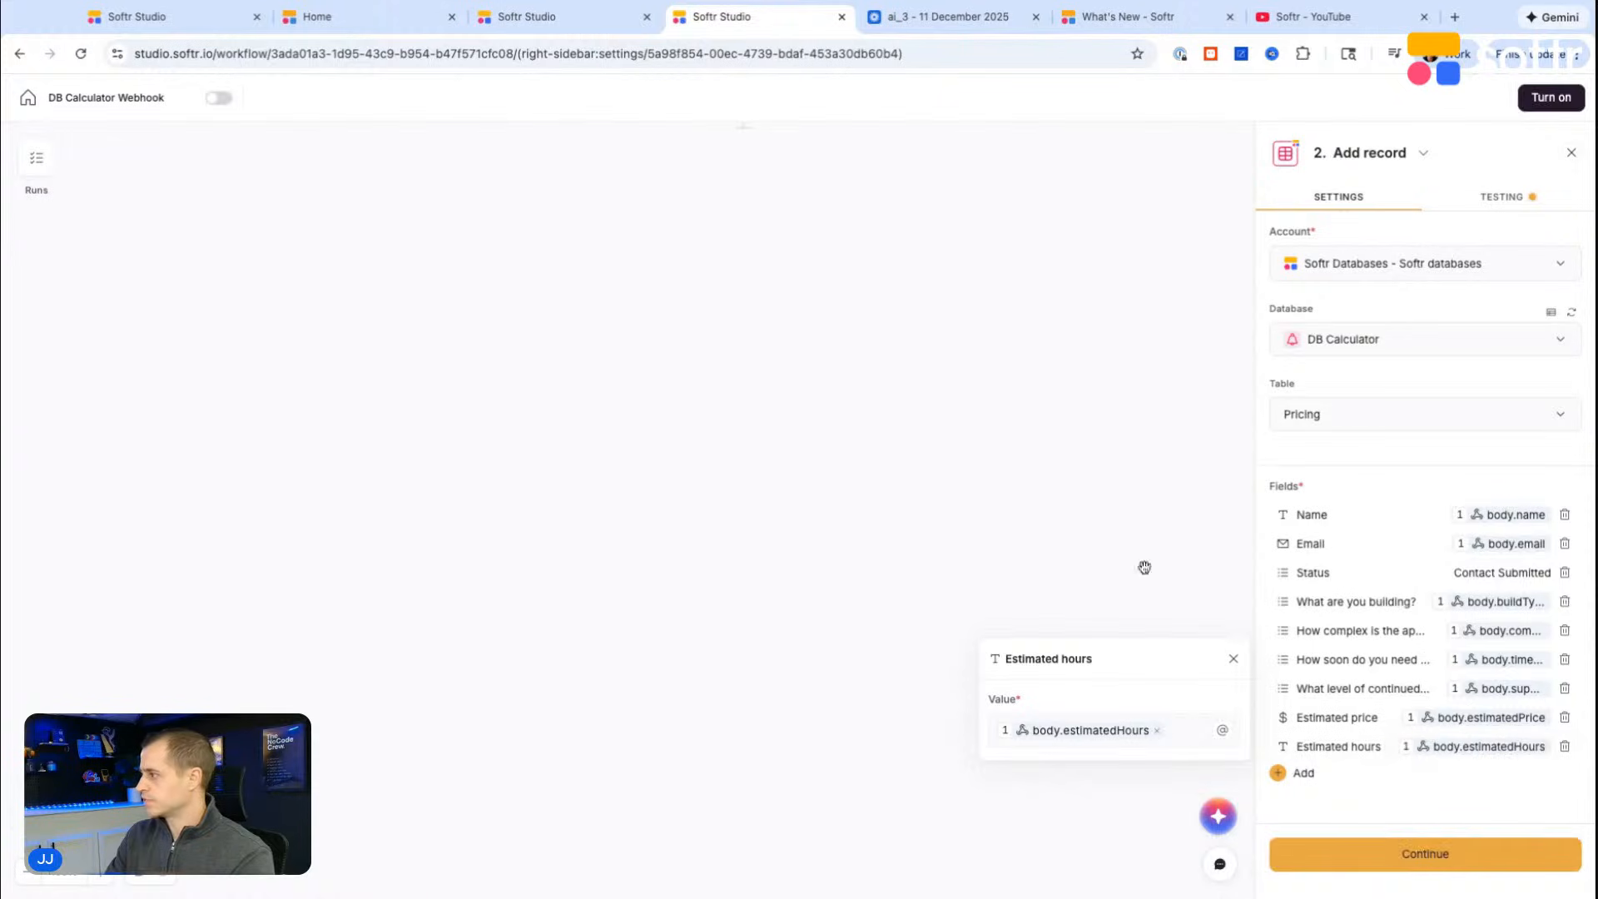
pyautogui.click(1431, 856)
pyautogui.click(1431, 344)
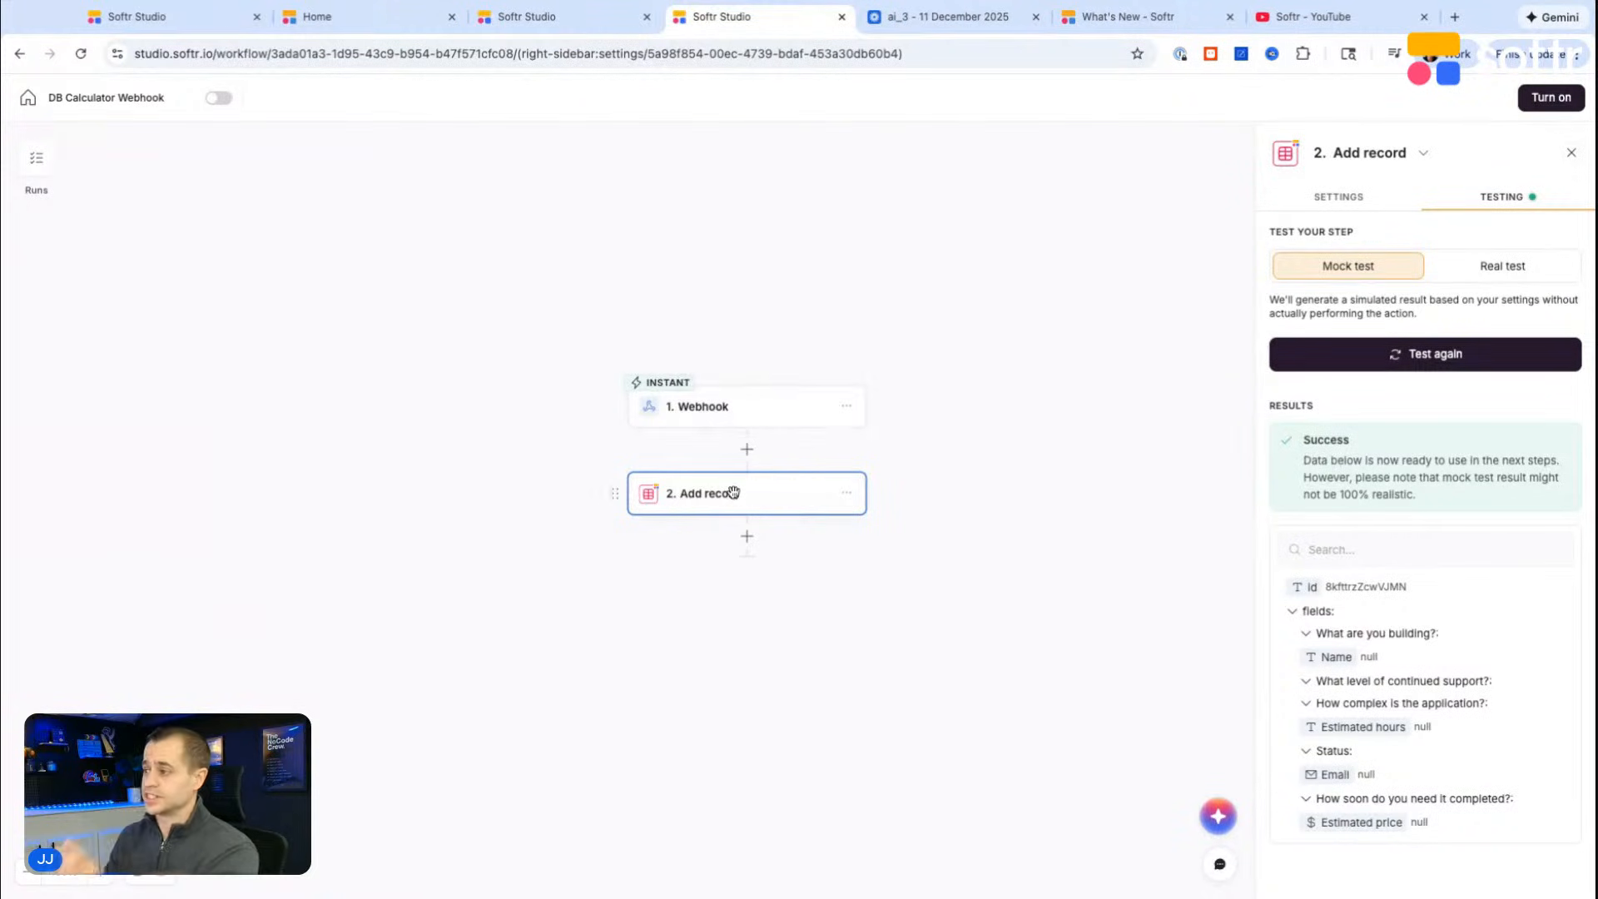
# Step: Add a Send email action after the Add record step and set its recipient to the webhook's body.email
pyautogui.click(748, 539)
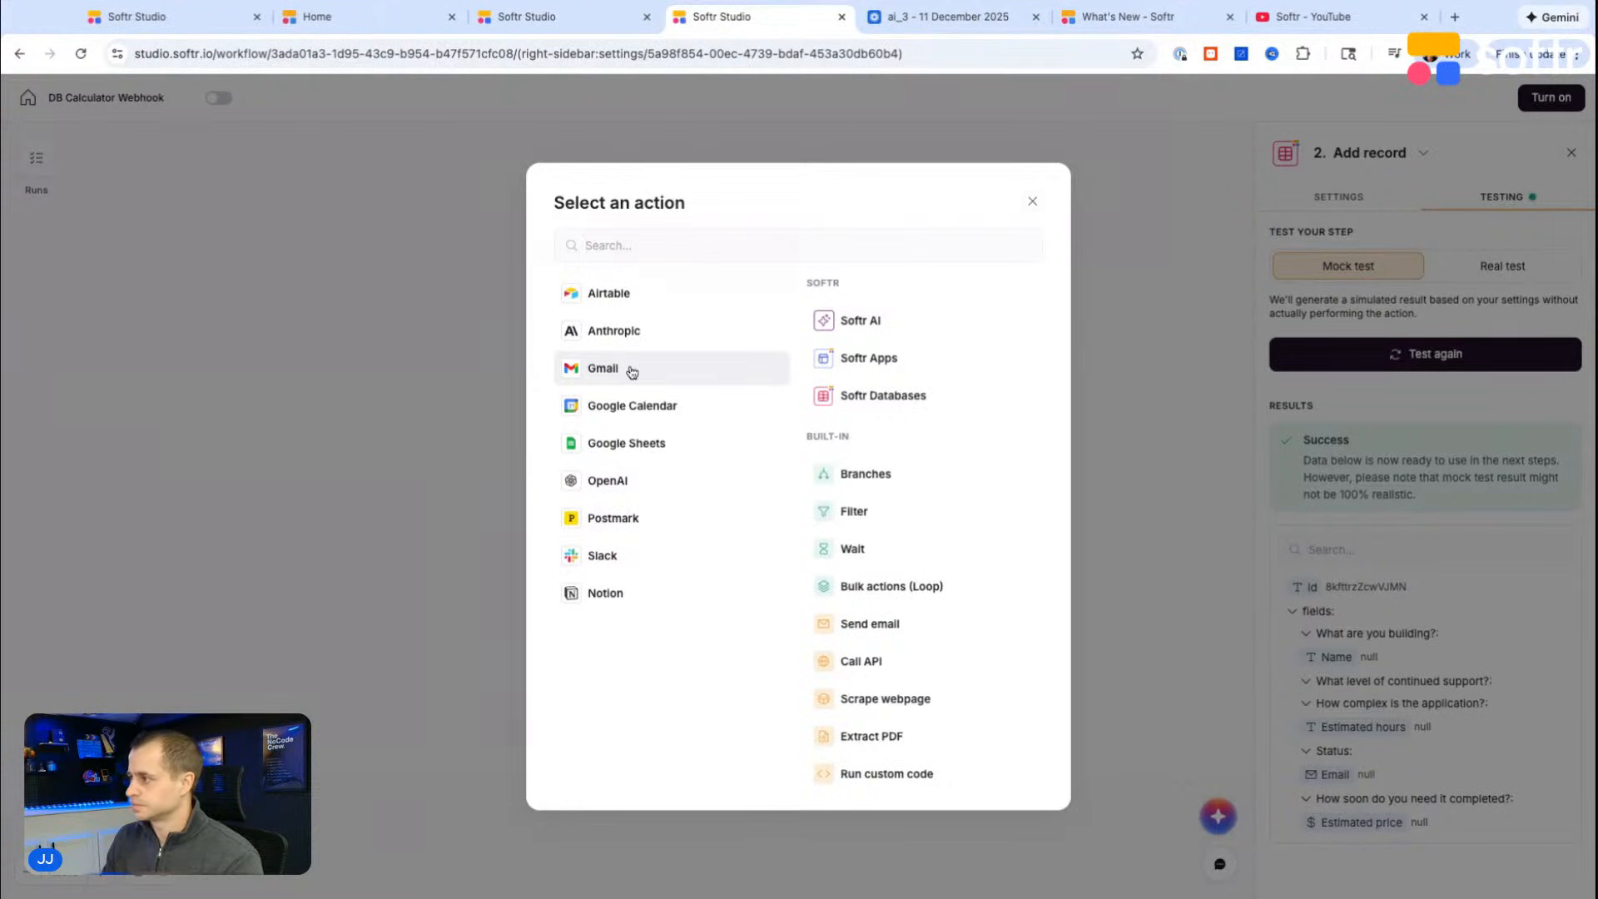
pyautogui.click(885, 636)
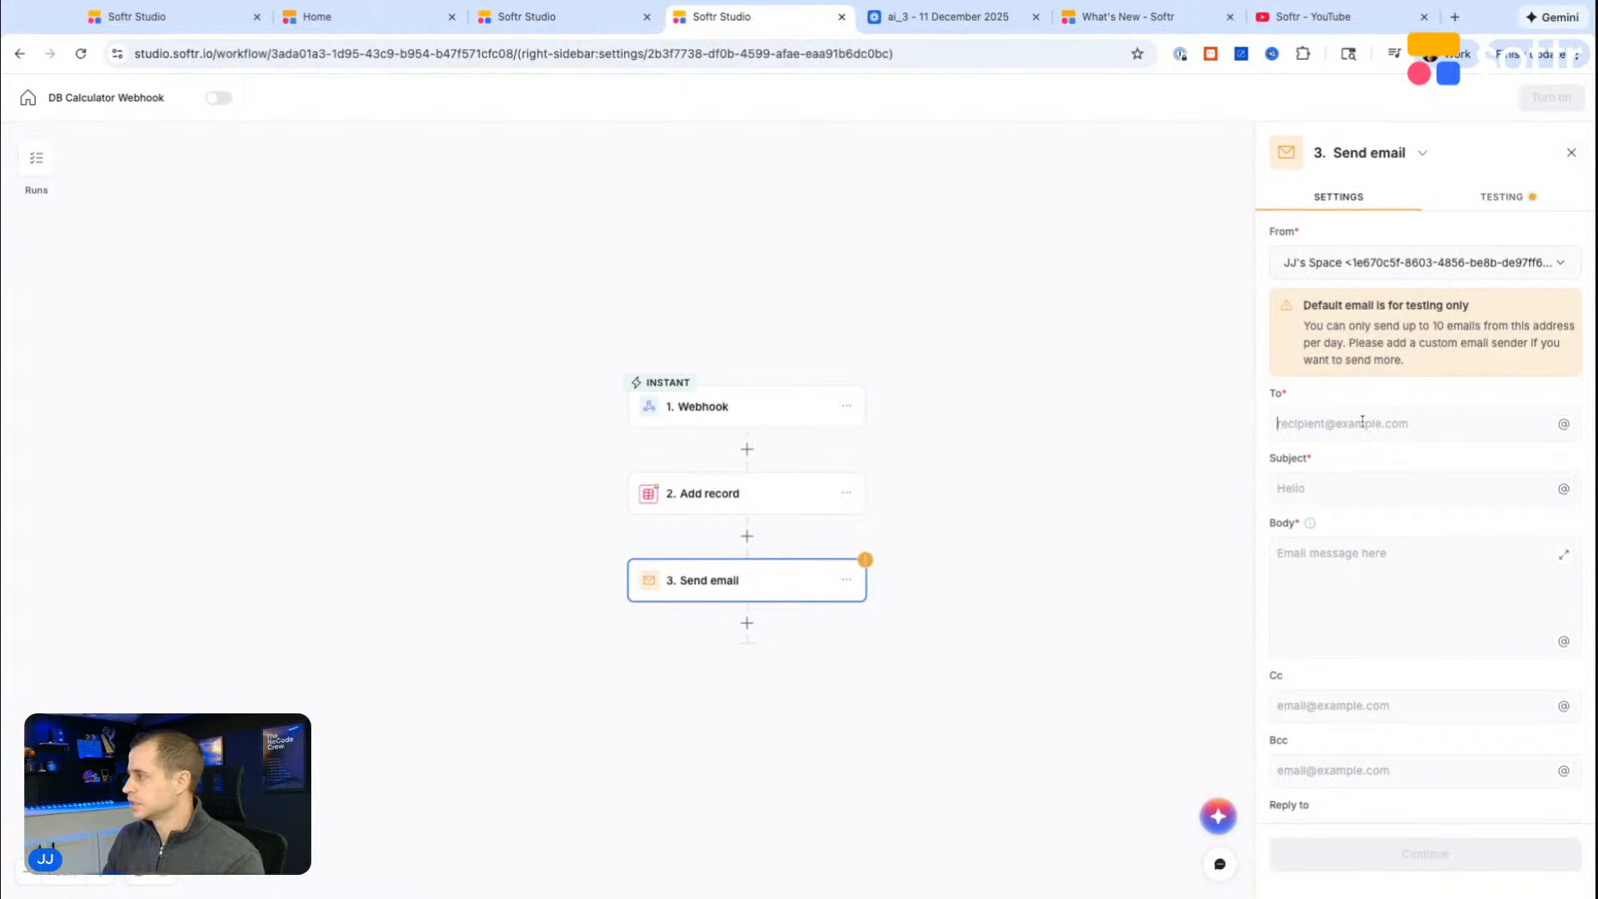
pyautogui.click(1564, 424)
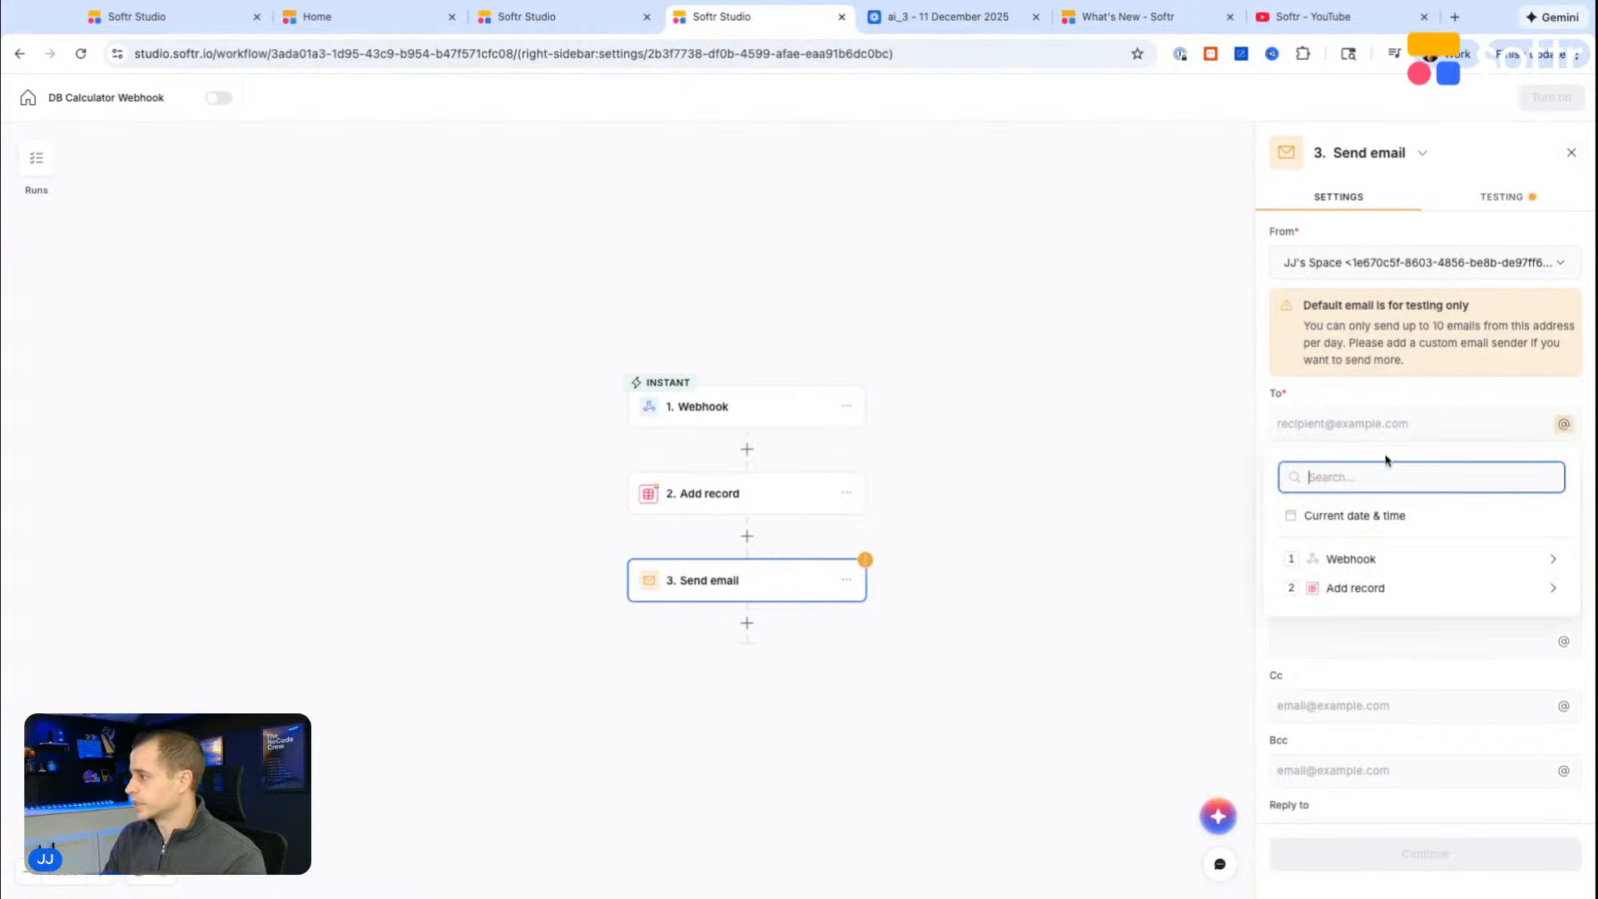
pyautogui.click(1383, 559)
pyautogui.click(1382, 593)
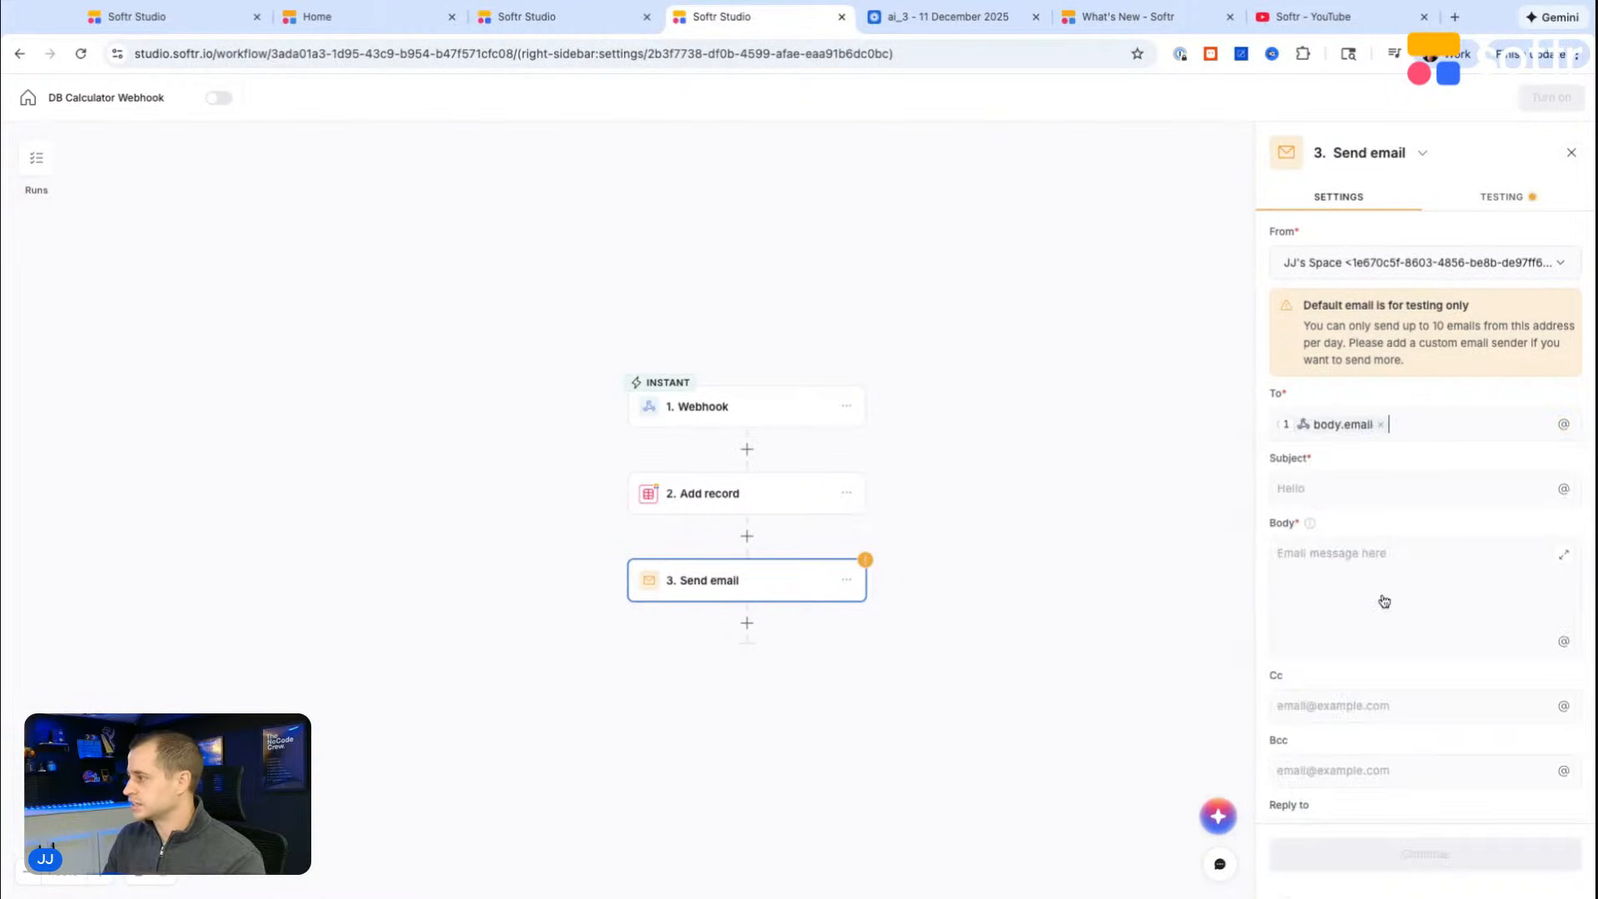
# Step: Set the email's subject to "Thanks for your submission!" and its body to "Hi I've recevied your request! I'll be in touch soon!"
pyautogui.write('Thanks foir')
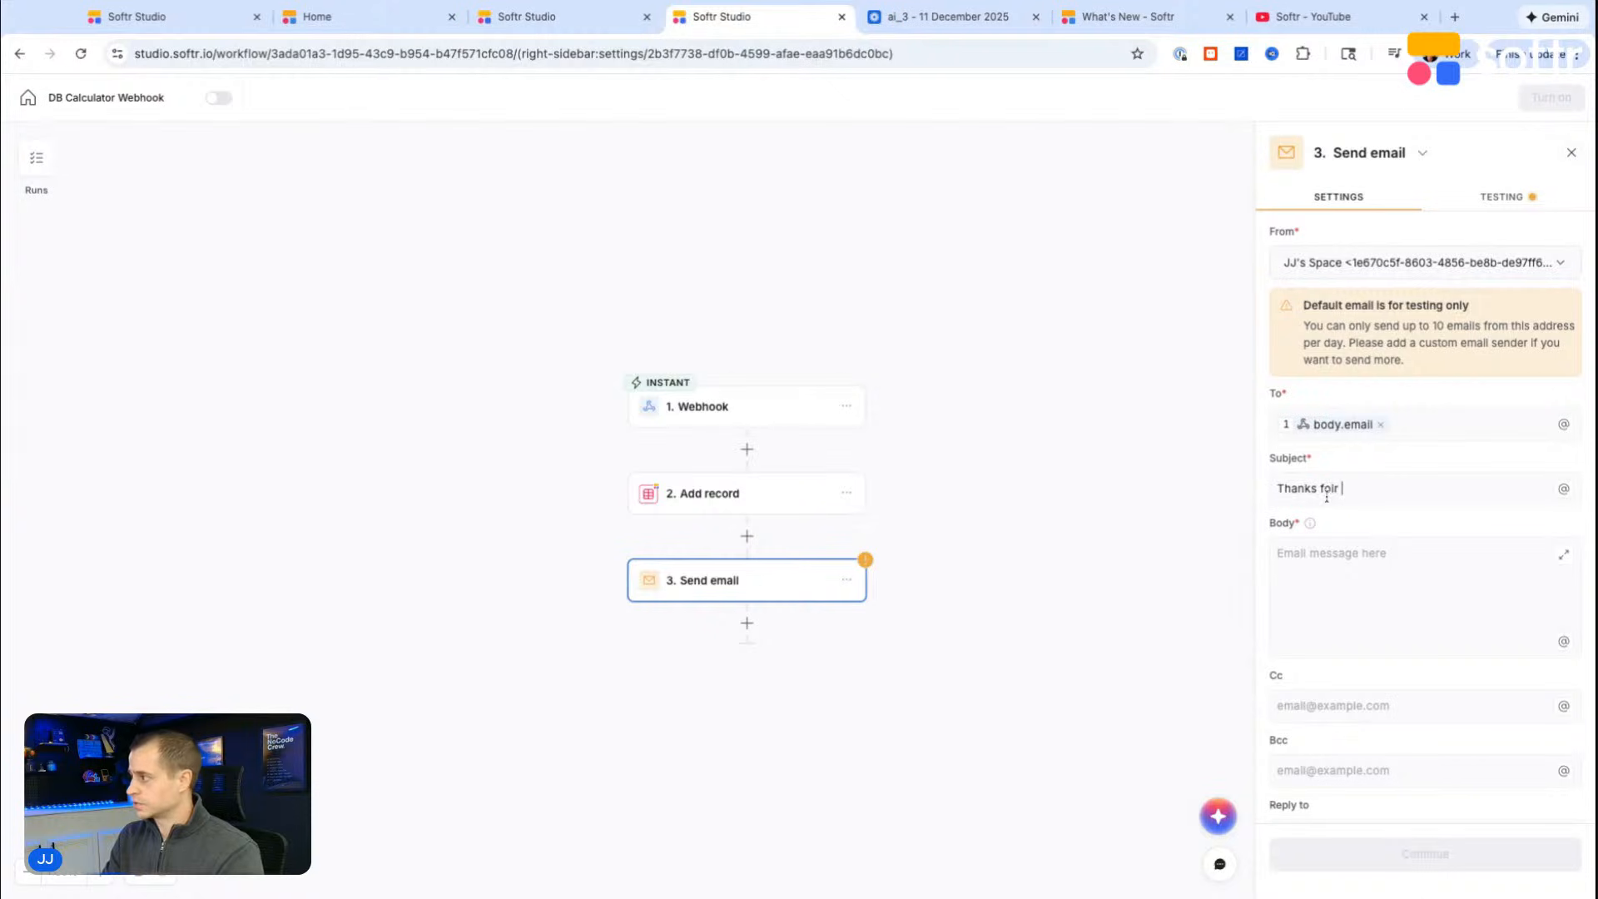
pyautogui.press('BackSpace')
pyautogui.press('BackSpace')
pyautogui.press('BackSpace')
pyautogui.write('r your submission!')
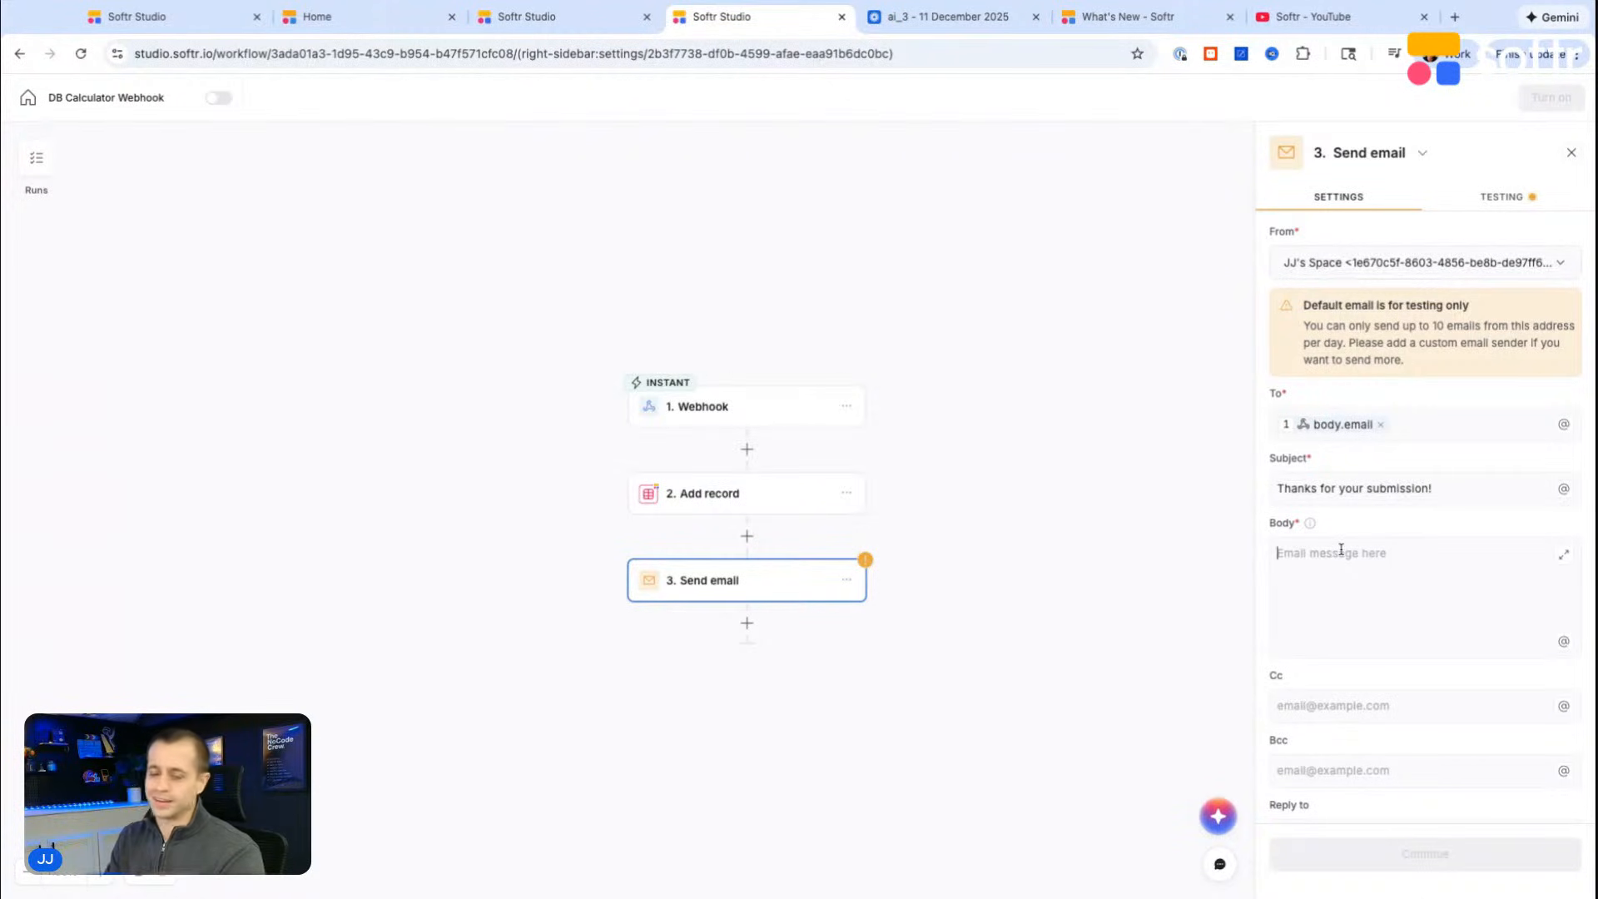
pyautogui.write('Hi ')
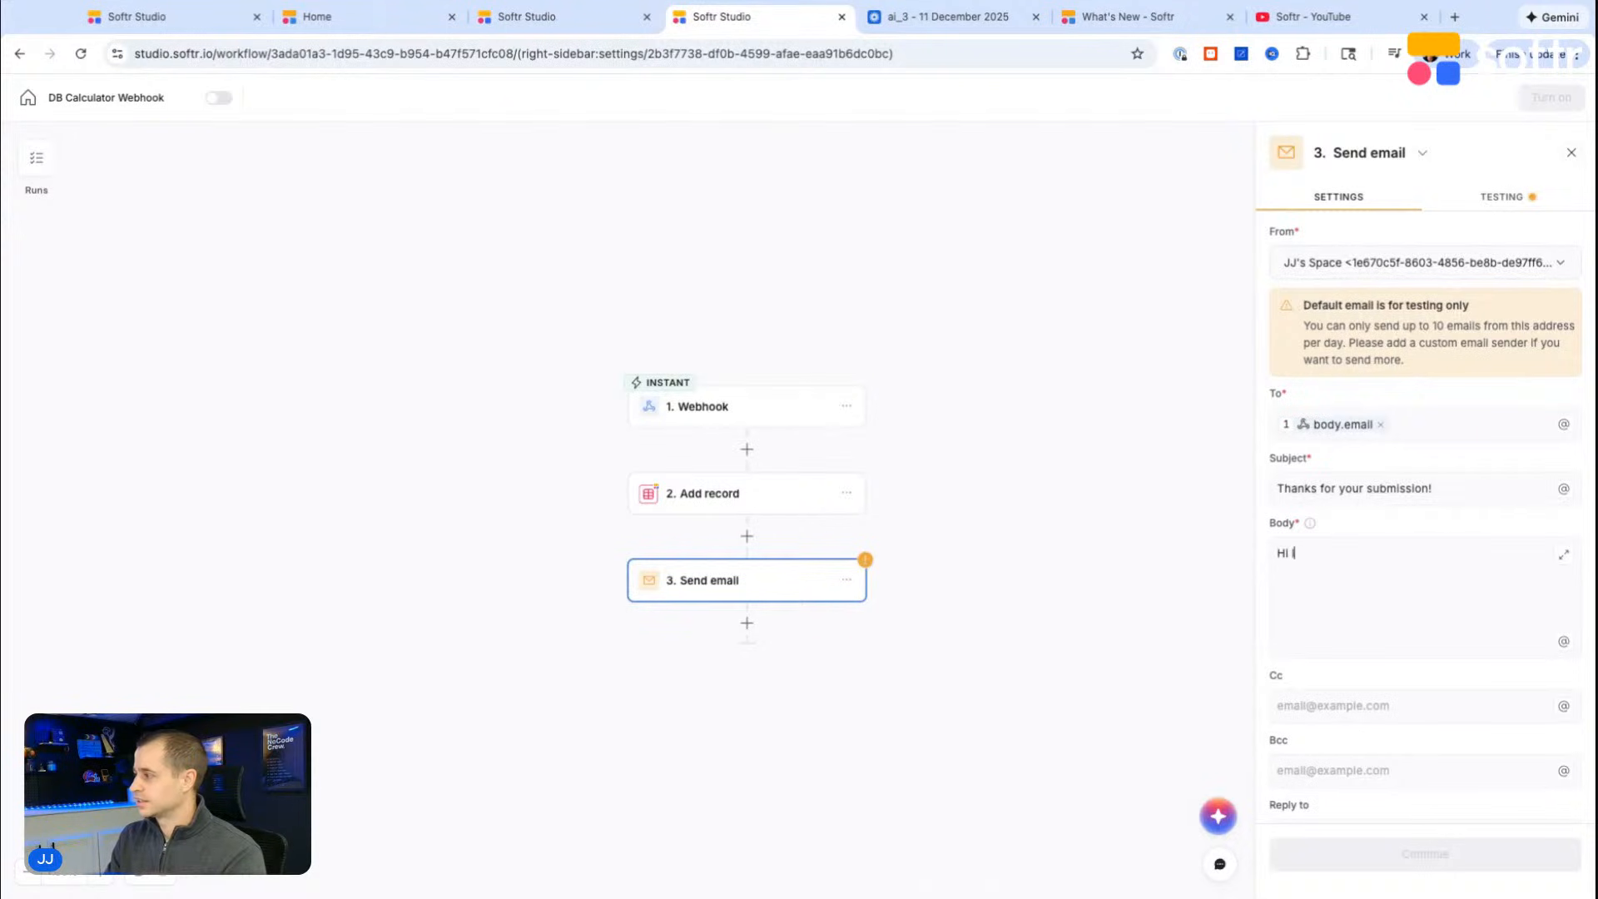
pyautogui.write("I've recevied your request! I'll be in to")
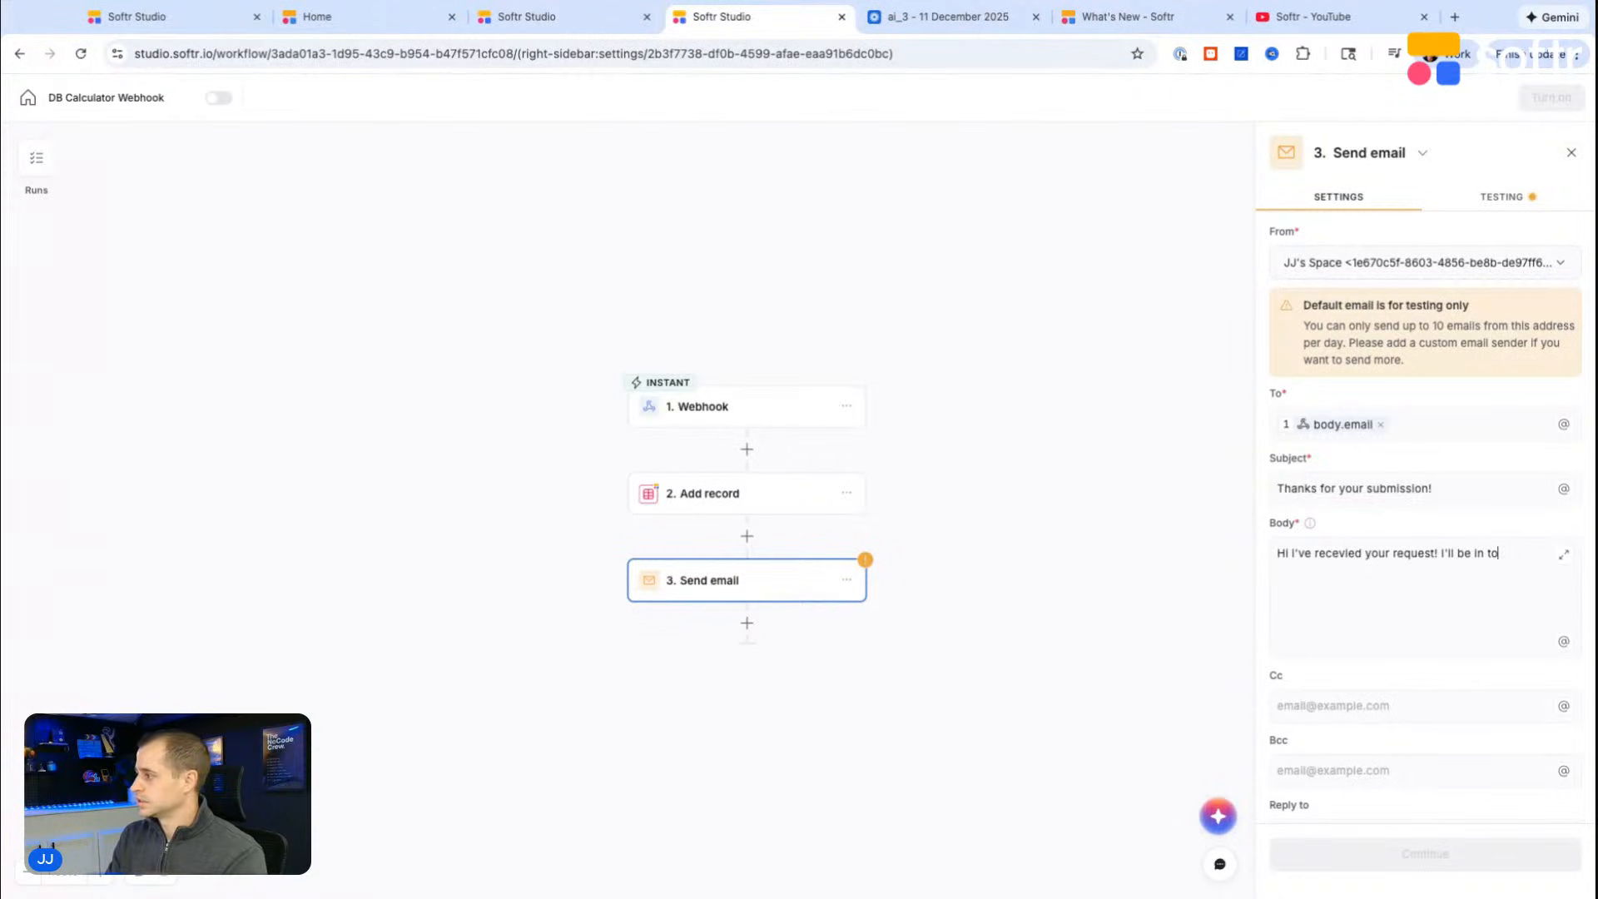
pyautogui.write('n!')
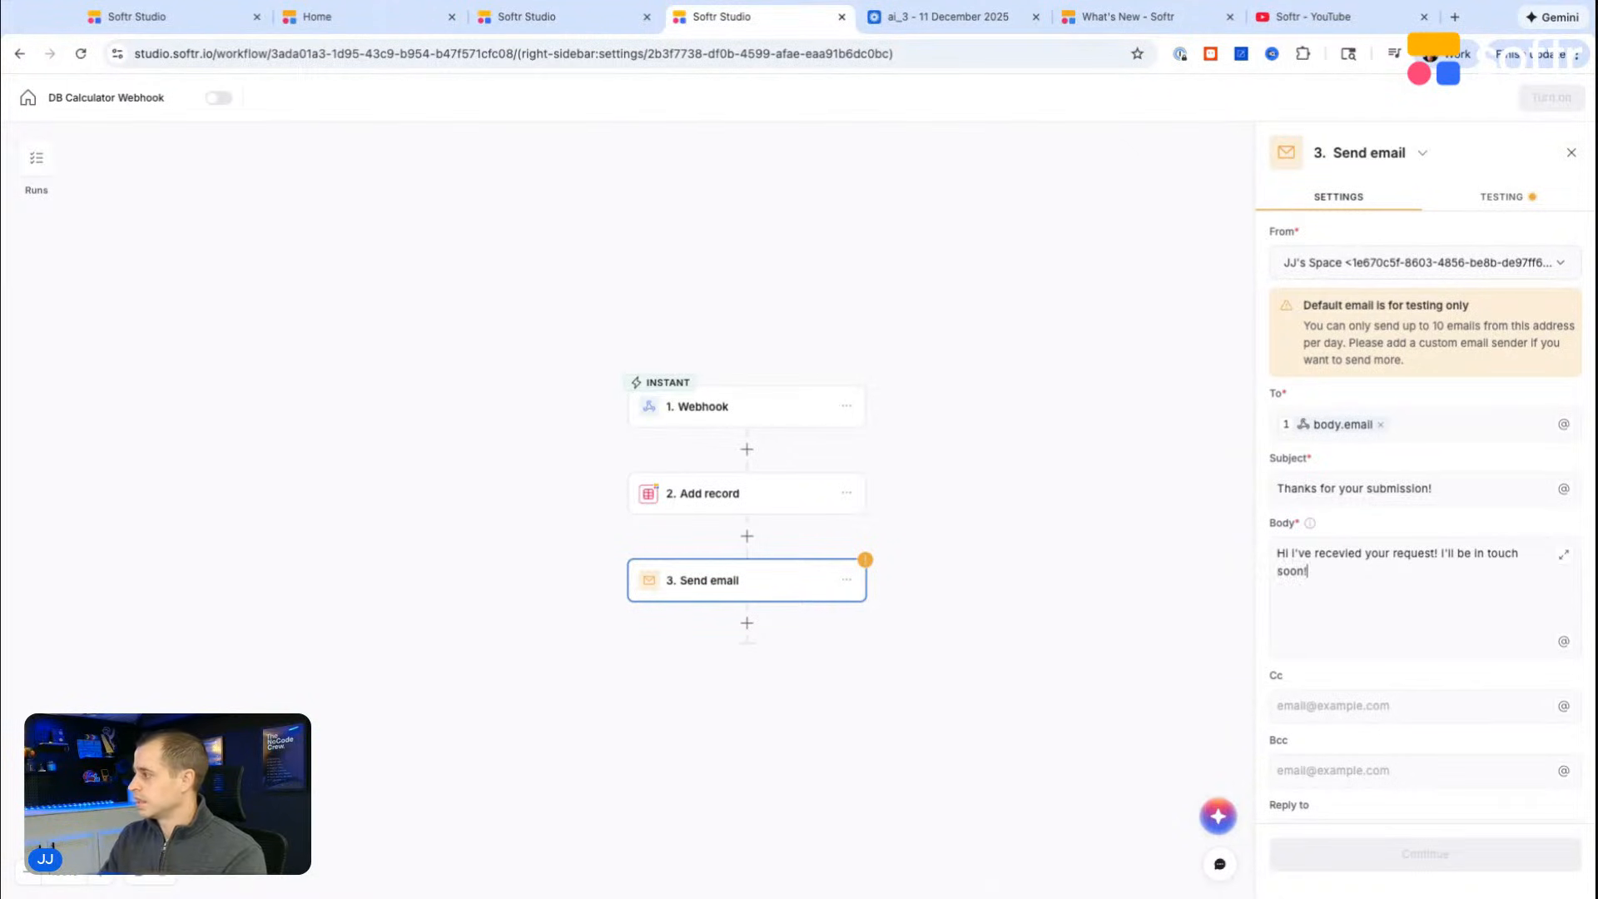
# Step: Enter the workspace owner's email address as the Cc recipient of the Send email step
pyautogui.scroll(-1, 1327, 657)
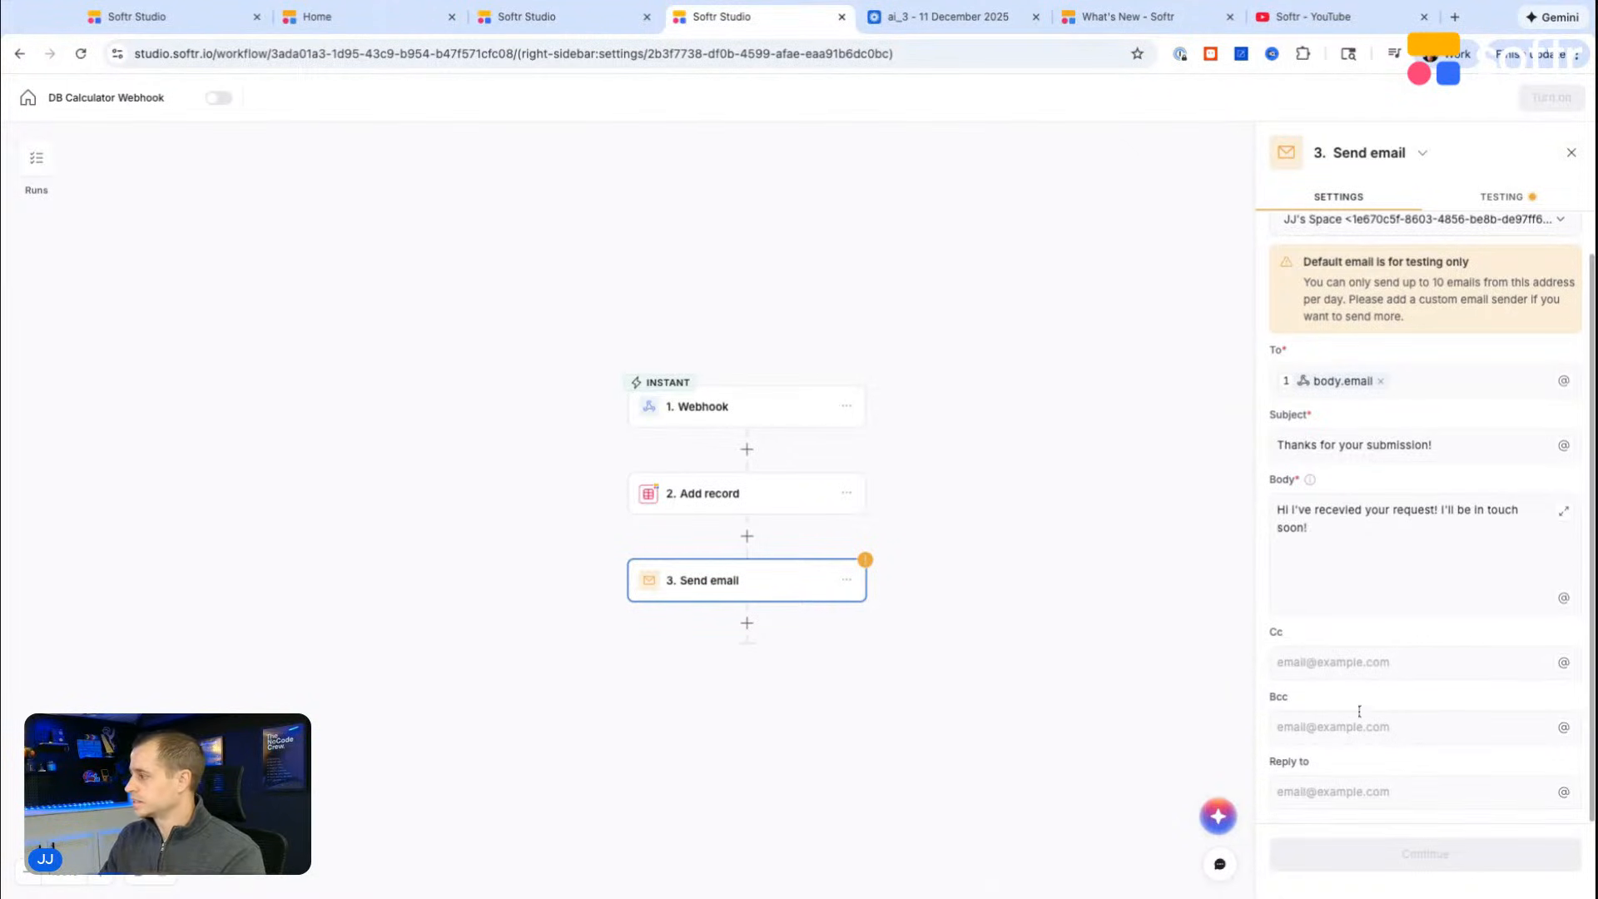
pyautogui.click(1327, 657)
pyautogui.write('@')
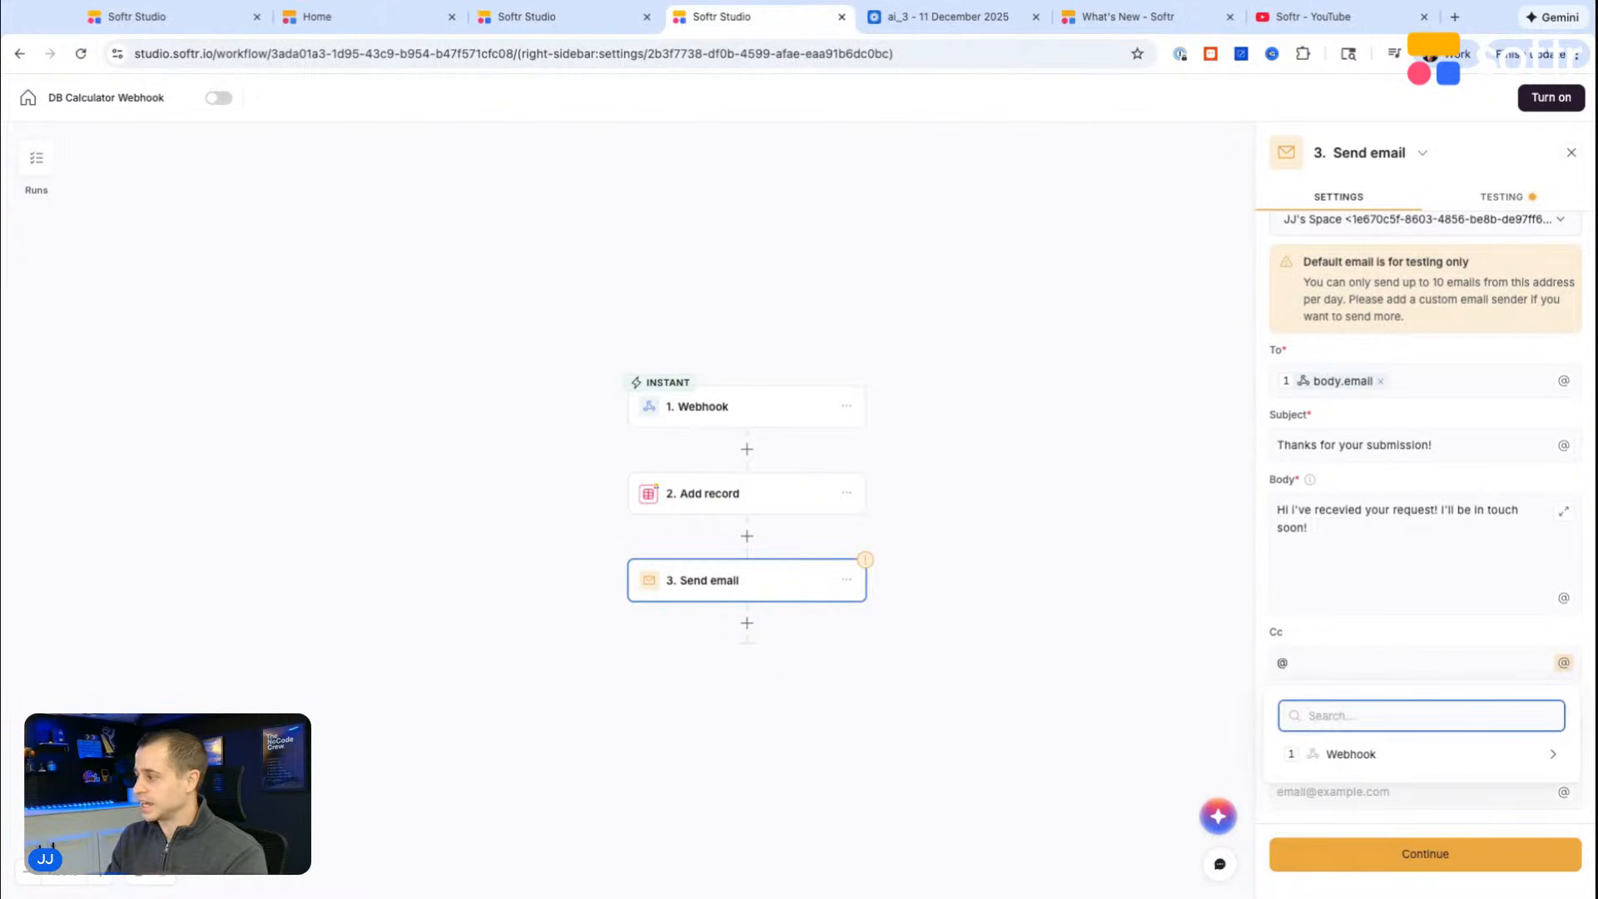
pyautogui.click(1354, 648)
pyautogui.press('BackSpace')
pyautogui.write('jj')
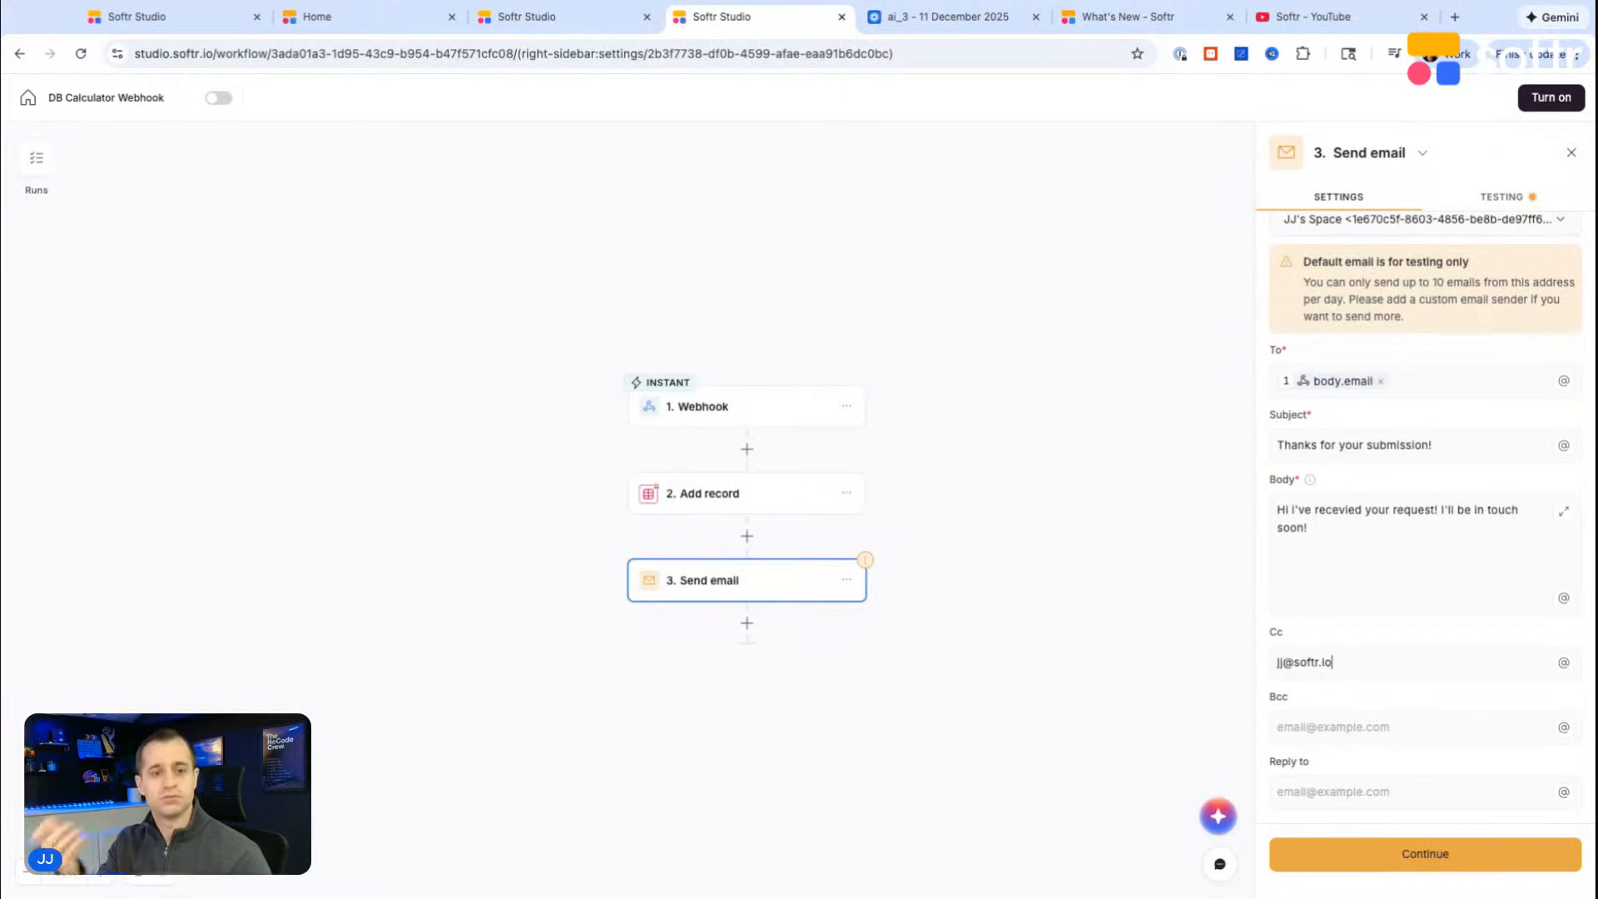
# Step: Run a mock test of the Send email step and publish the DB Calculator Webhook workflow
pyautogui.click(1399, 856)
pyautogui.click(1402, 365)
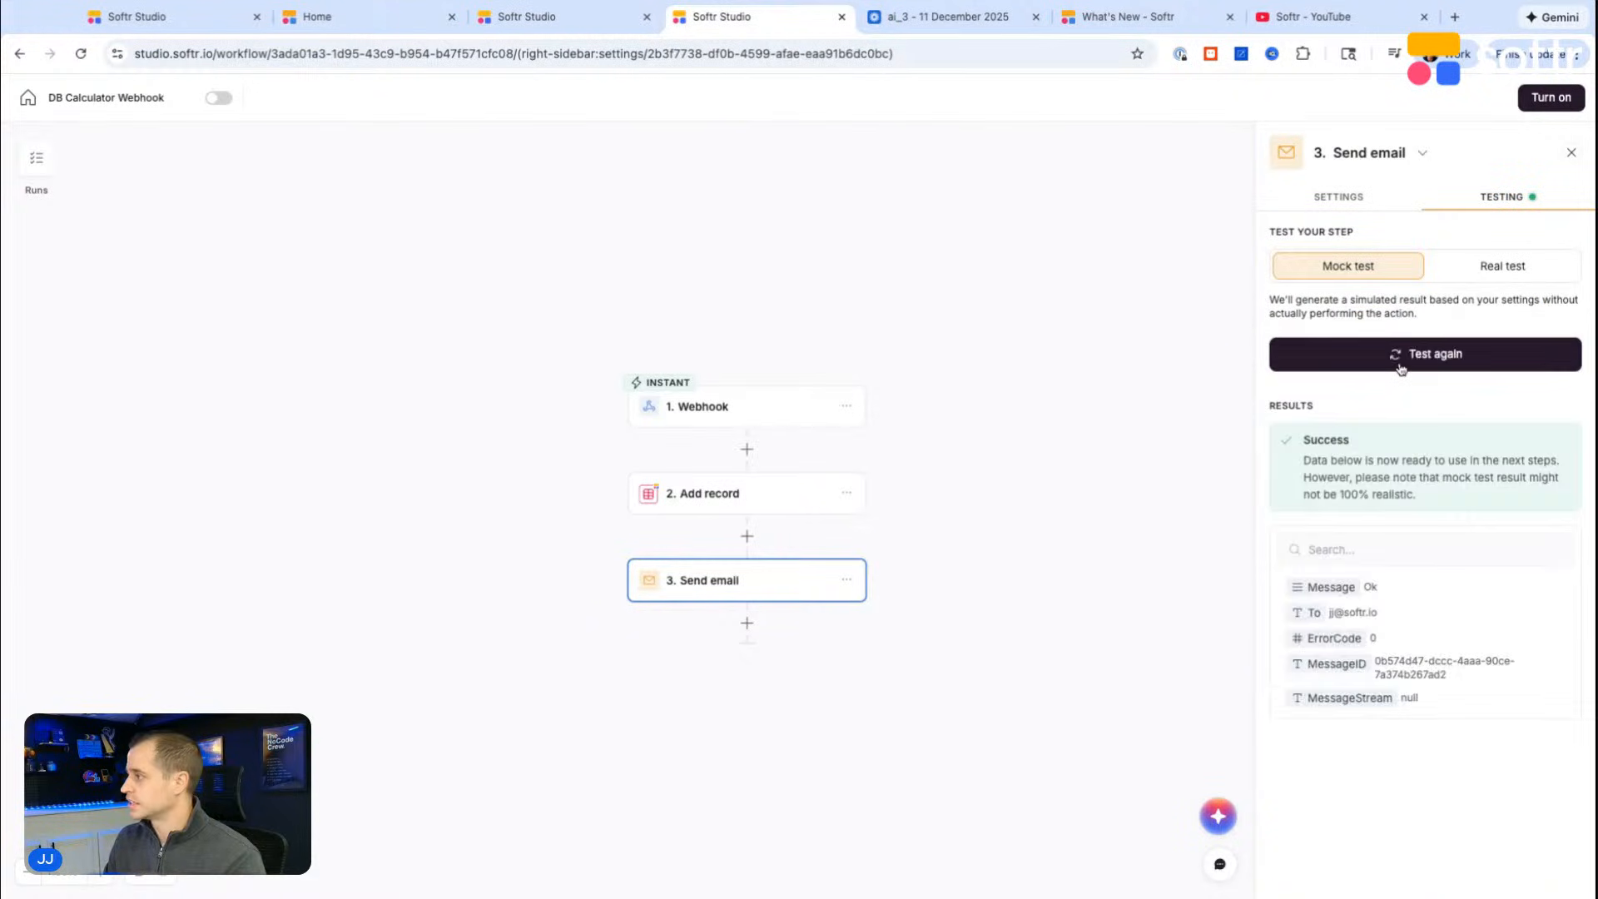
pyautogui.click(1550, 99)
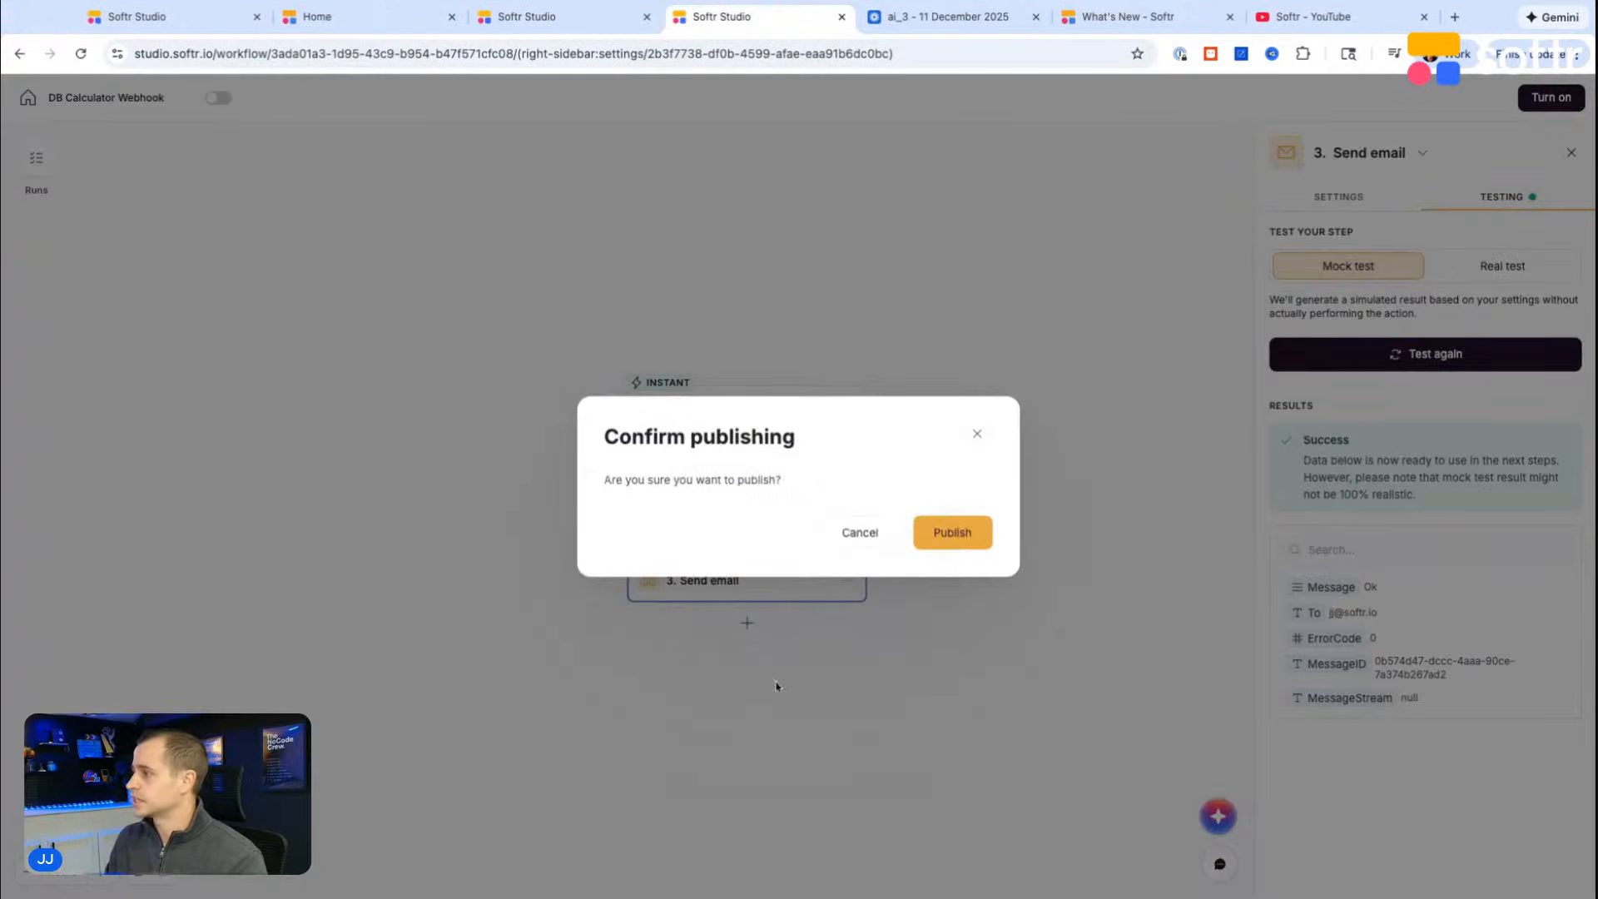
pyautogui.click(952, 532)
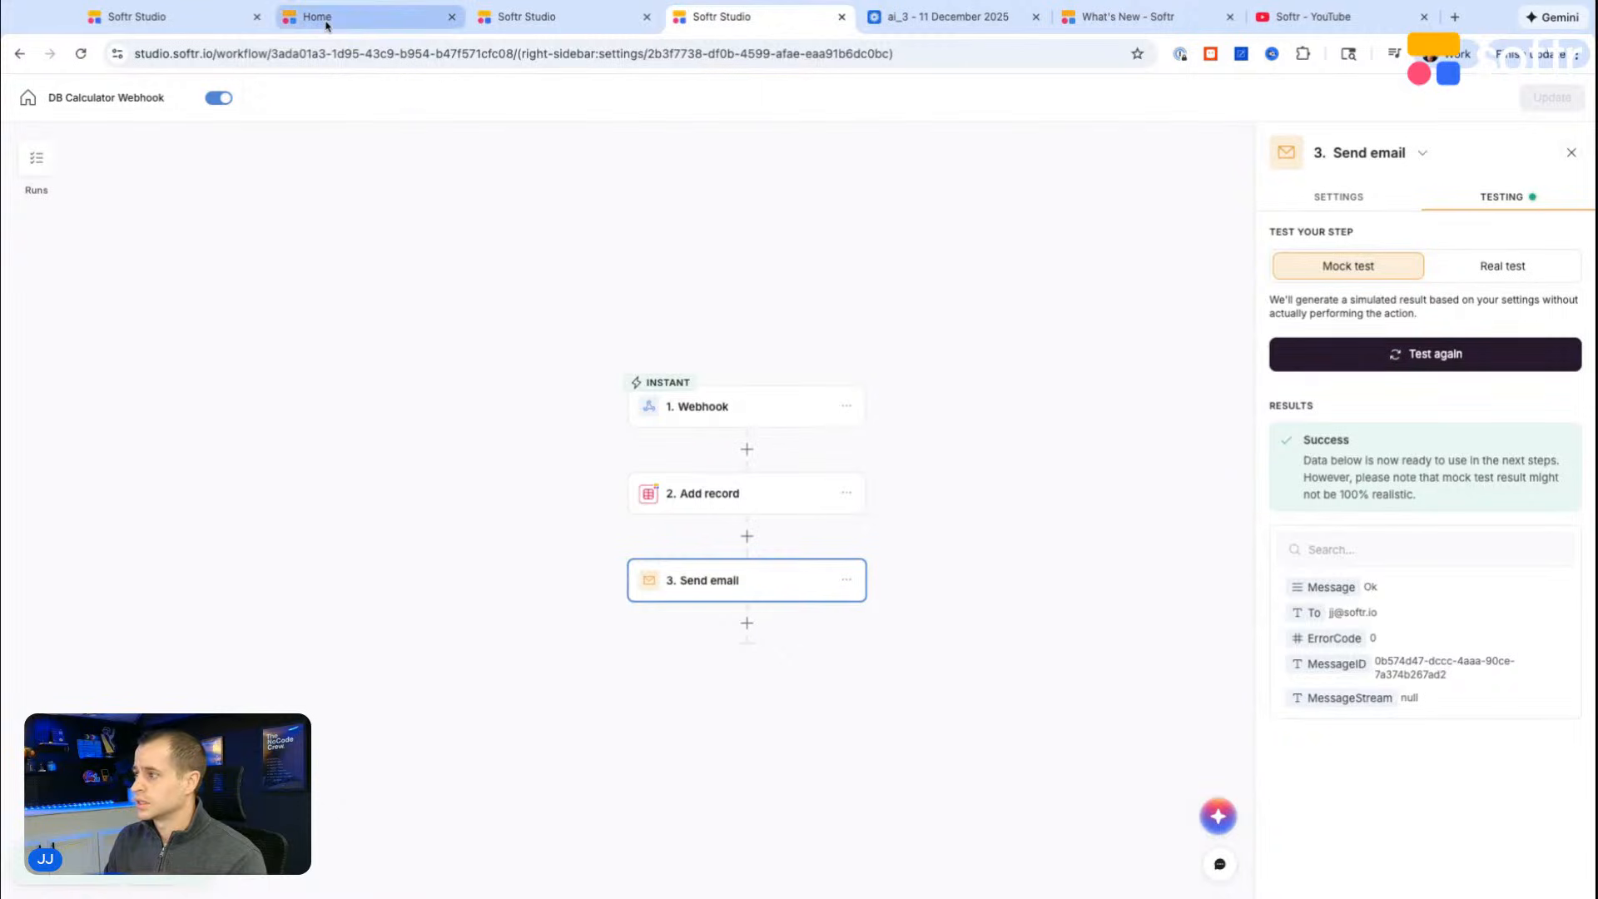
# Step: Reload the pricing calculator preview and check the existing records in the database's Pricing table
pyautogui.click(326, 21)
pyautogui.scroll(3, 565, 365)
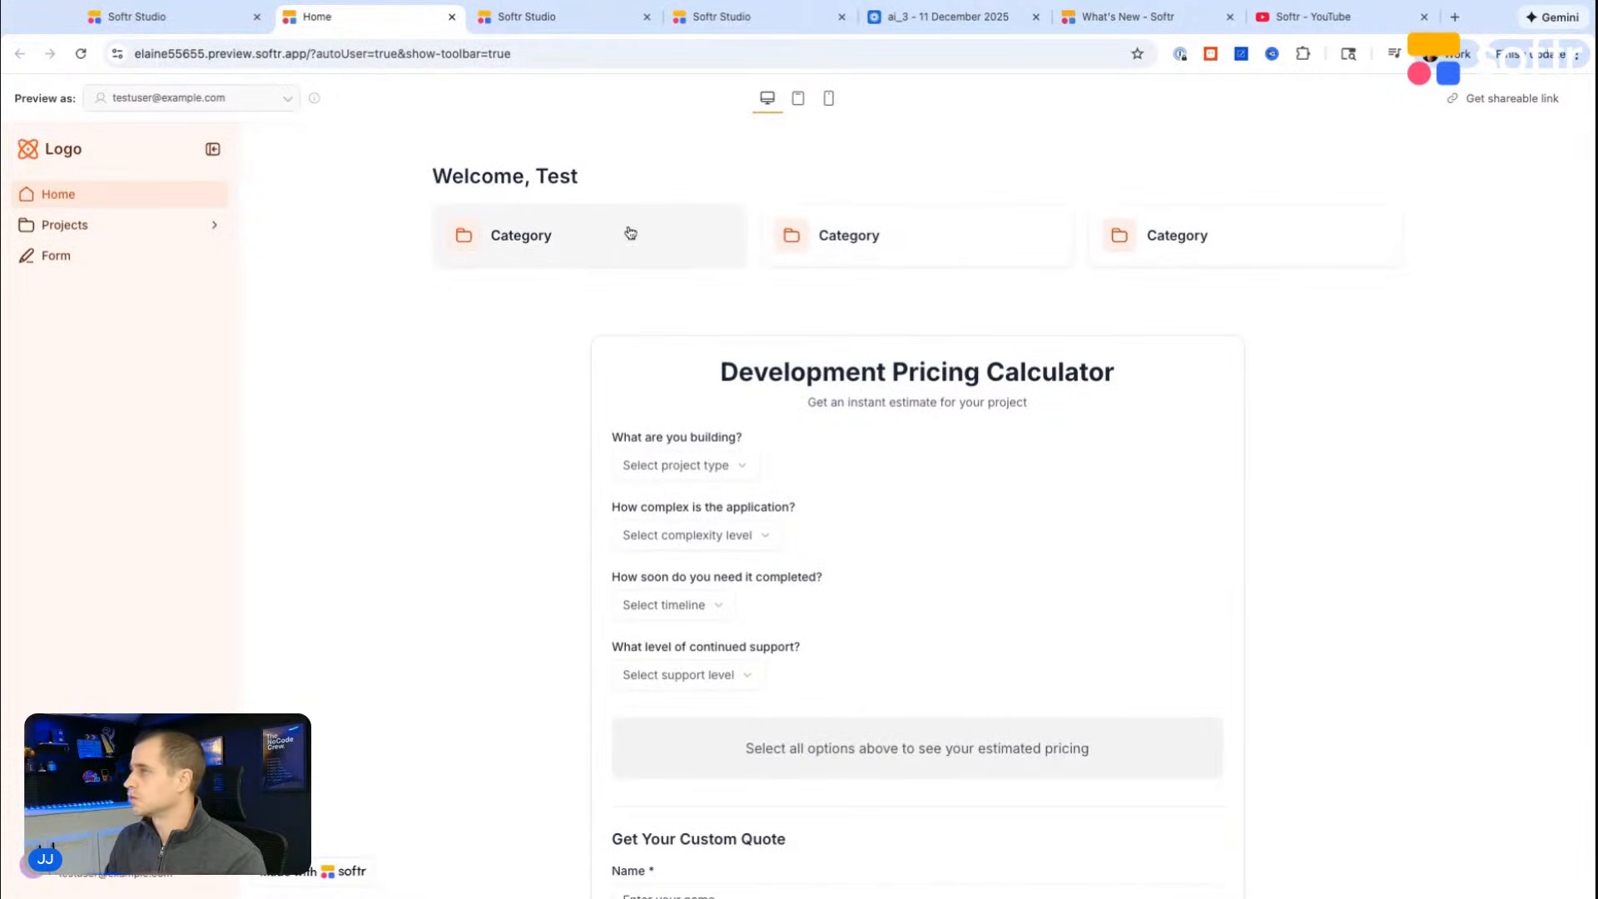
pyautogui.press('super+r')
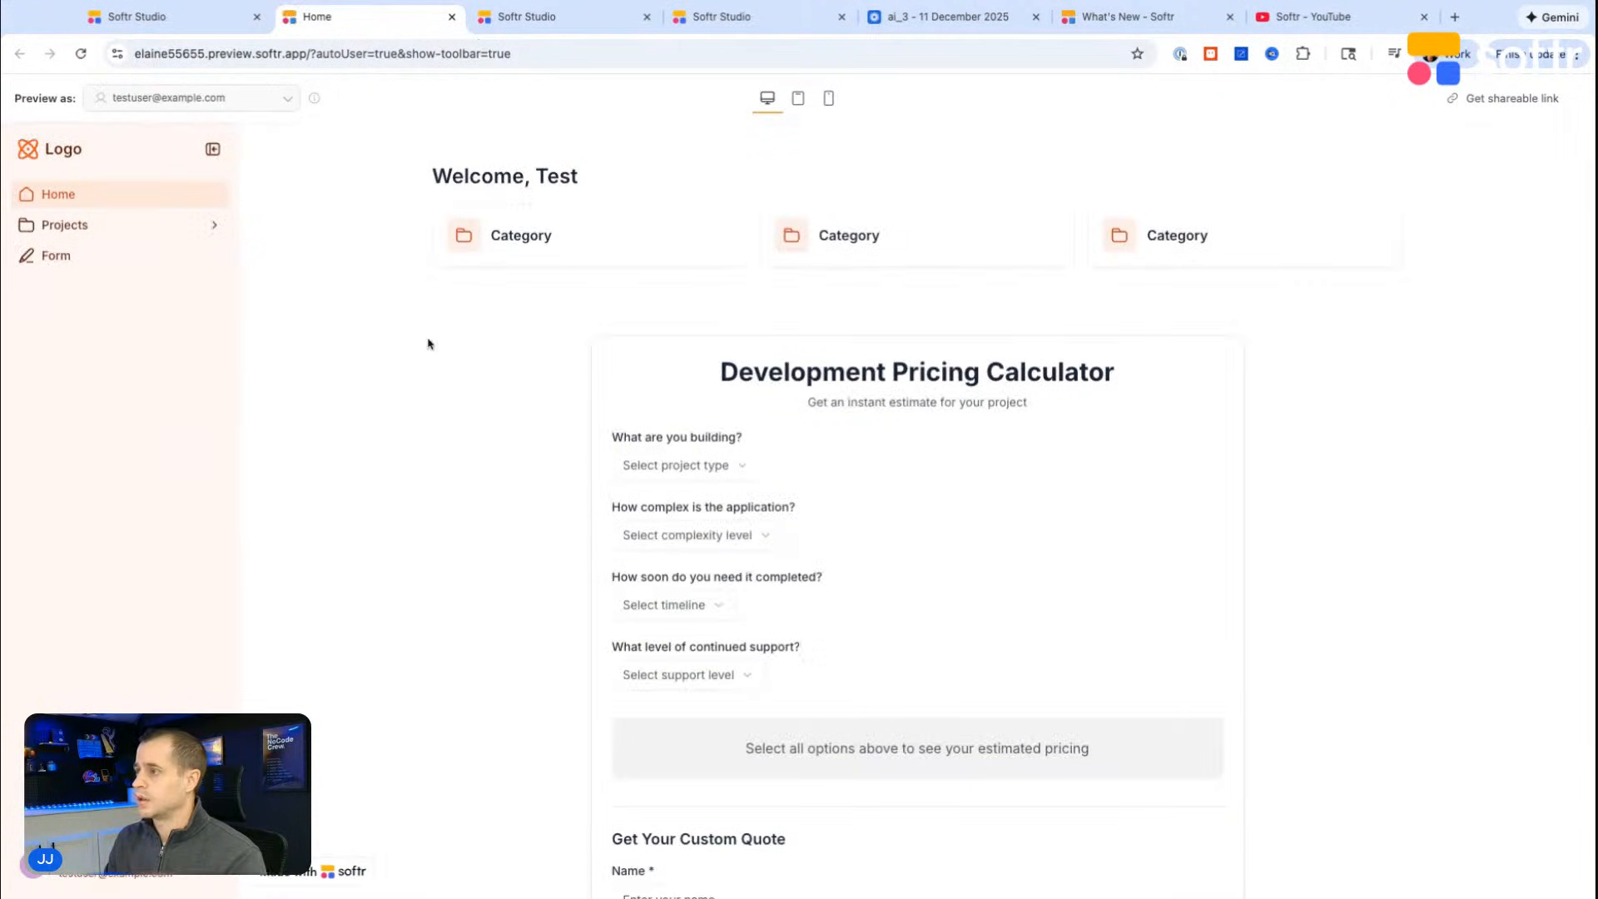
pyautogui.scroll(-2, 770, 539)
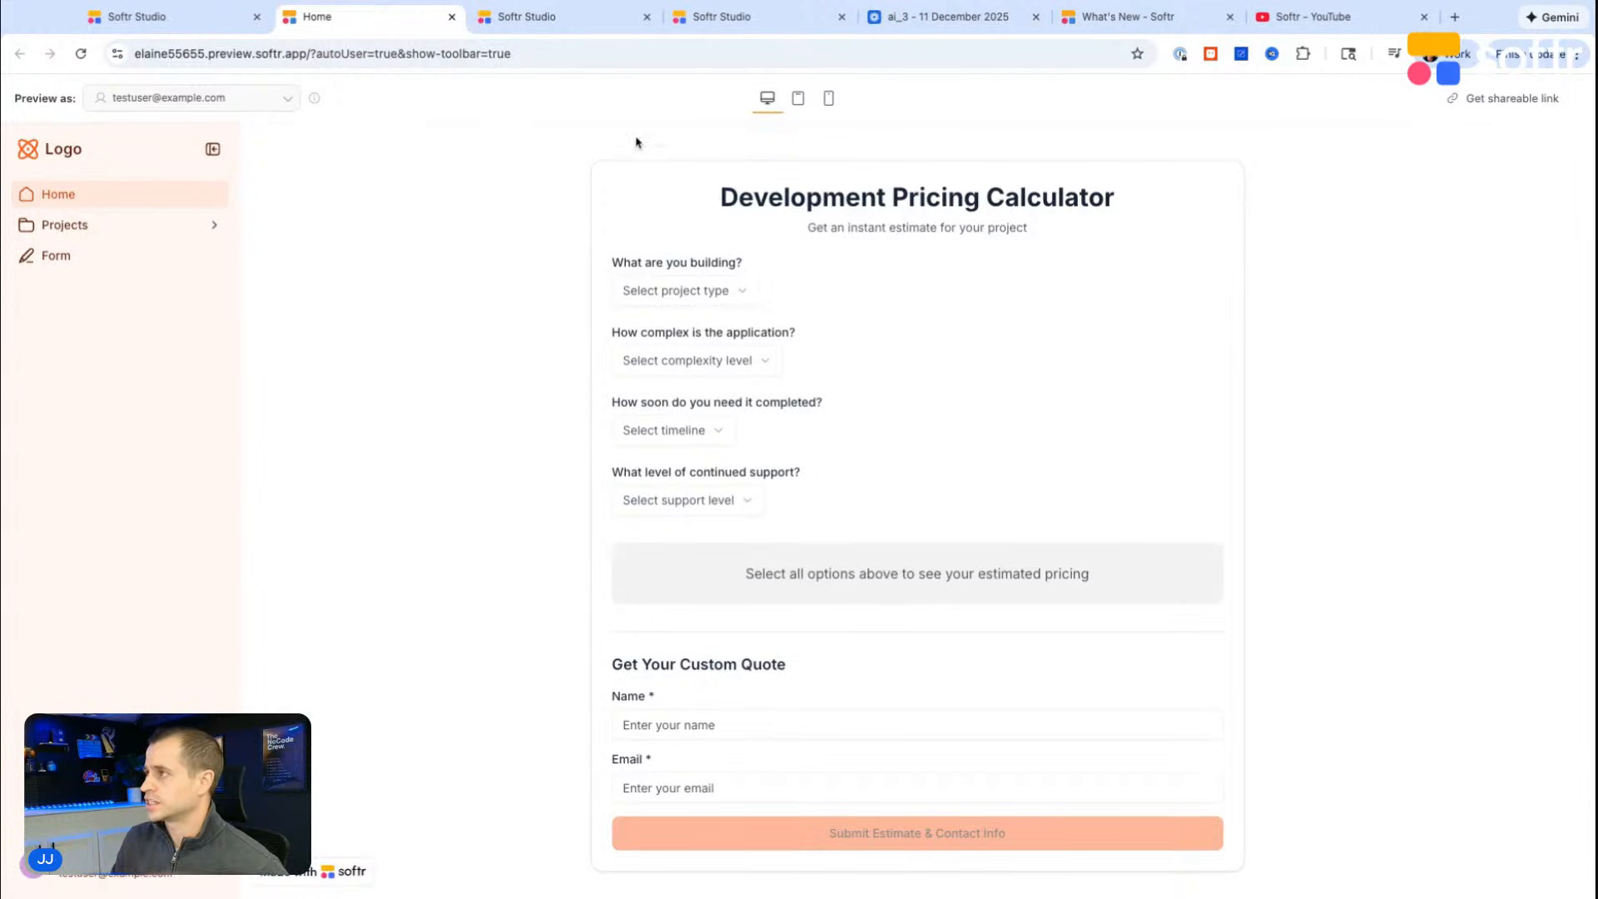
pyautogui.click(560, 22)
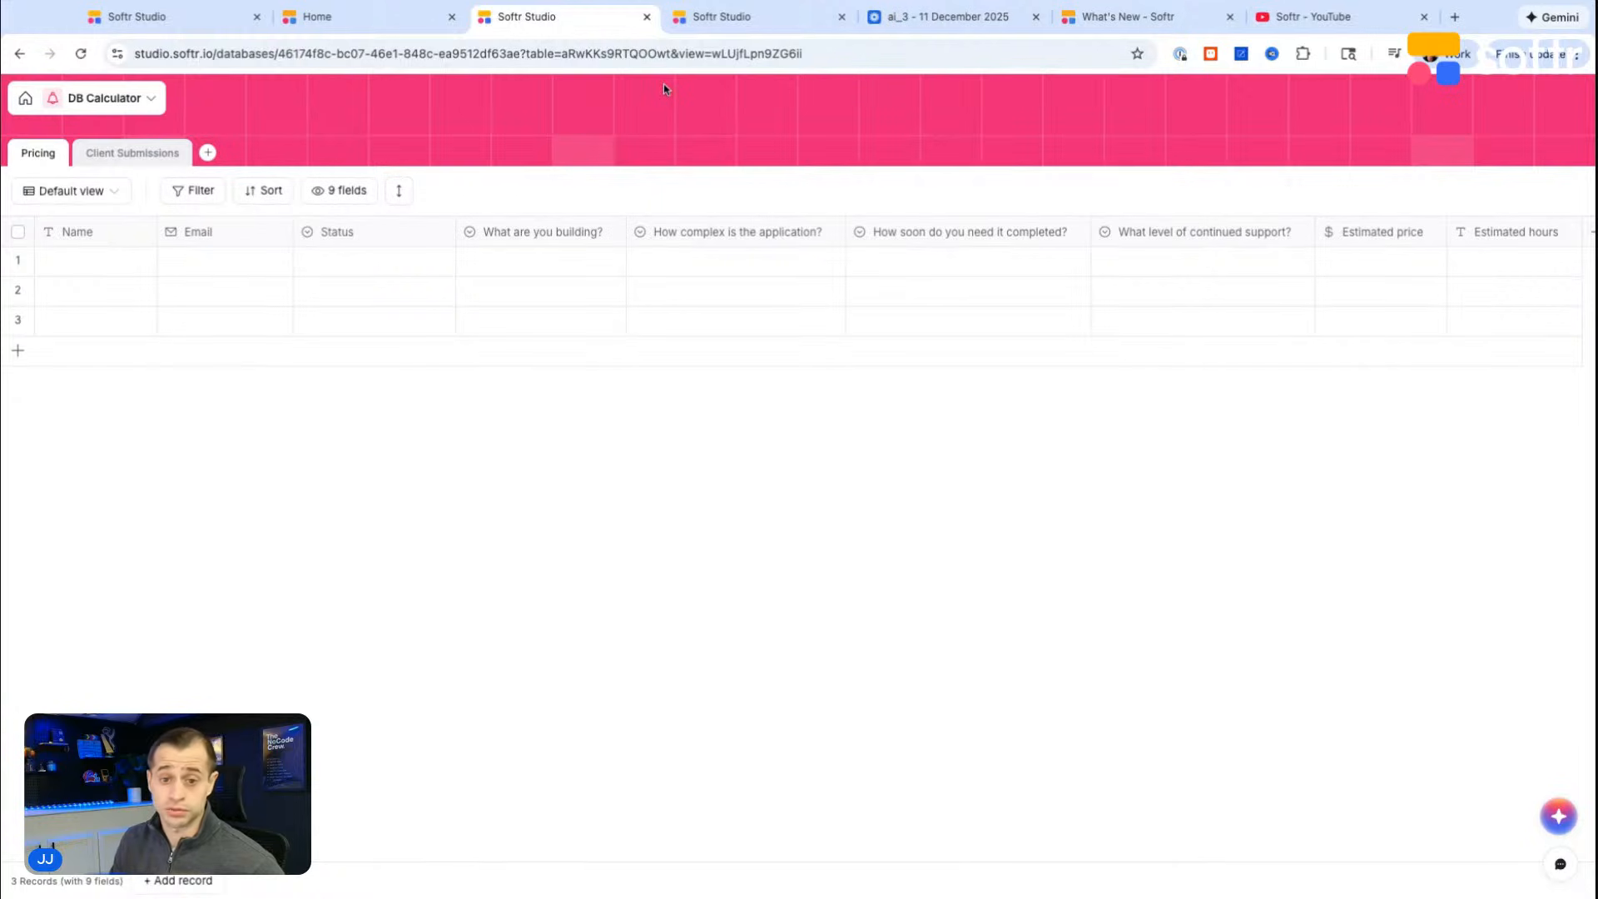
# Step: In the calculator preview, choose Internal tool / Admin dashboard as project type, Moderate Advanced complexity and Standard delivery timeline
pyautogui.click(329, 17)
pyautogui.click(718, 293)
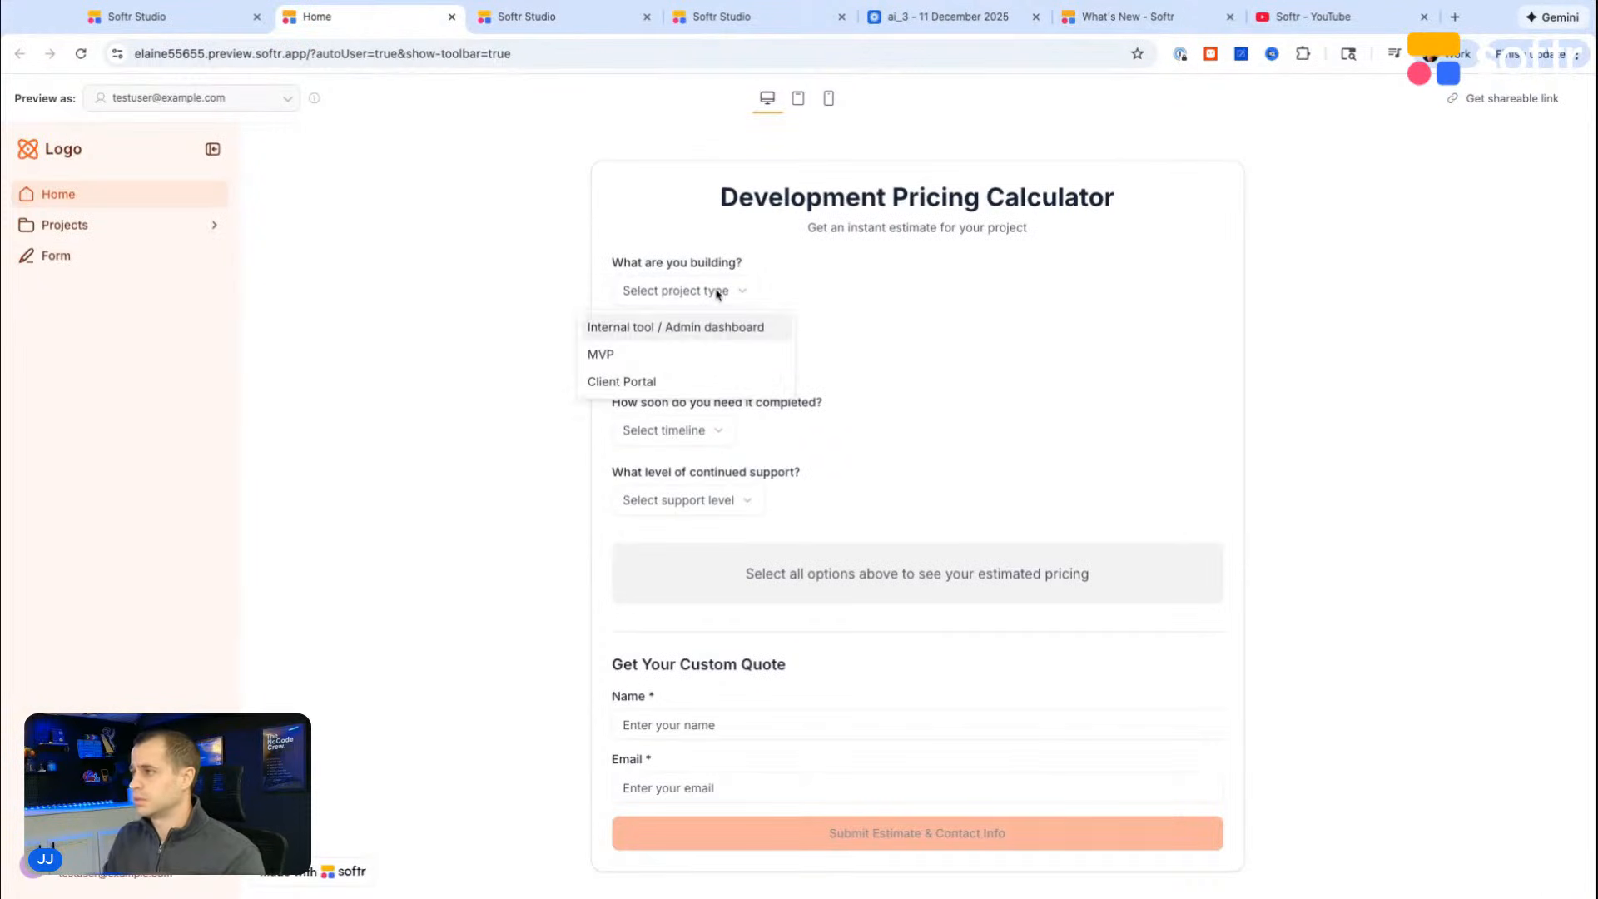
pyautogui.click(678, 327)
pyautogui.click(694, 369)
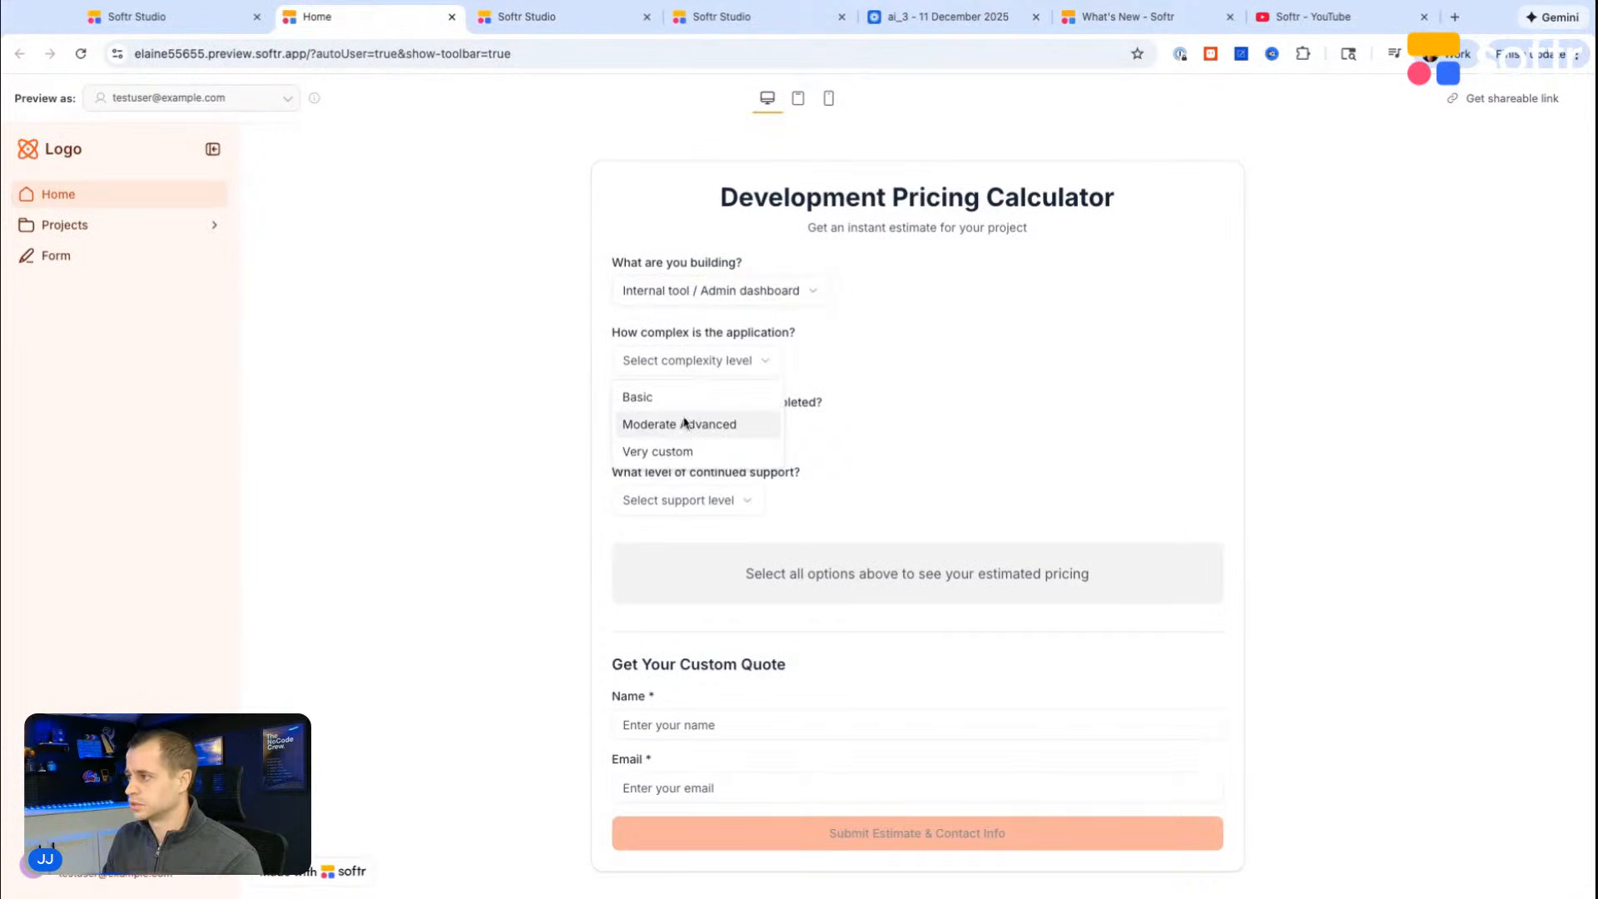
pyautogui.click(681, 425)
pyautogui.click(684, 431)
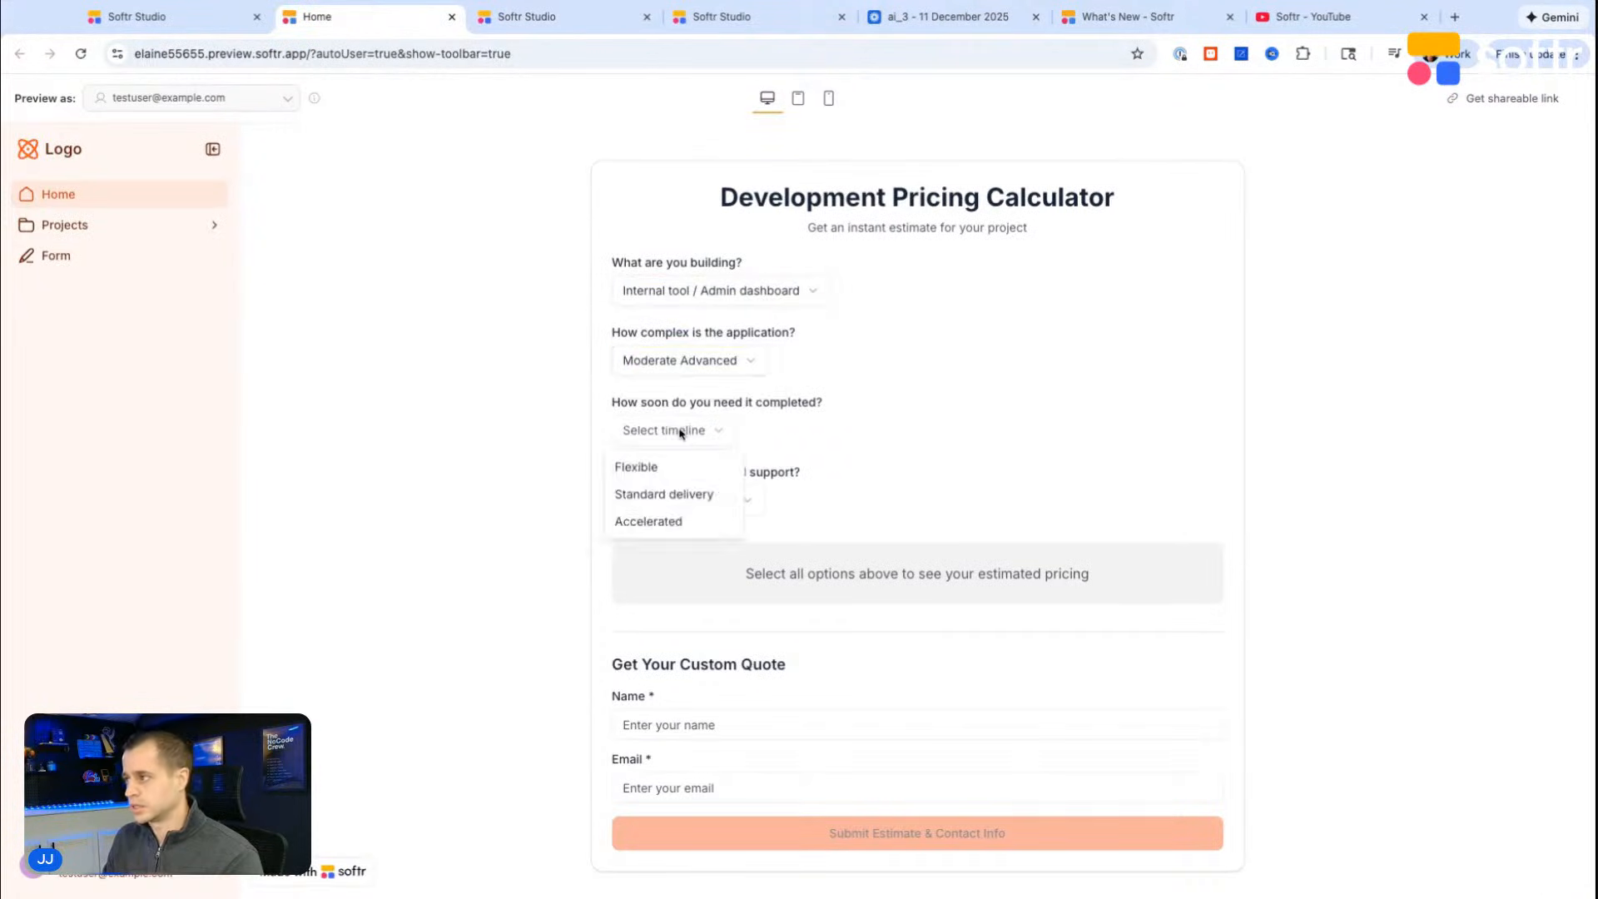
pyautogui.click(664, 494)
# Step: Try Dedicated partnership as the continued support level and switch it to 30 day post launch support
pyautogui.click(723, 502)
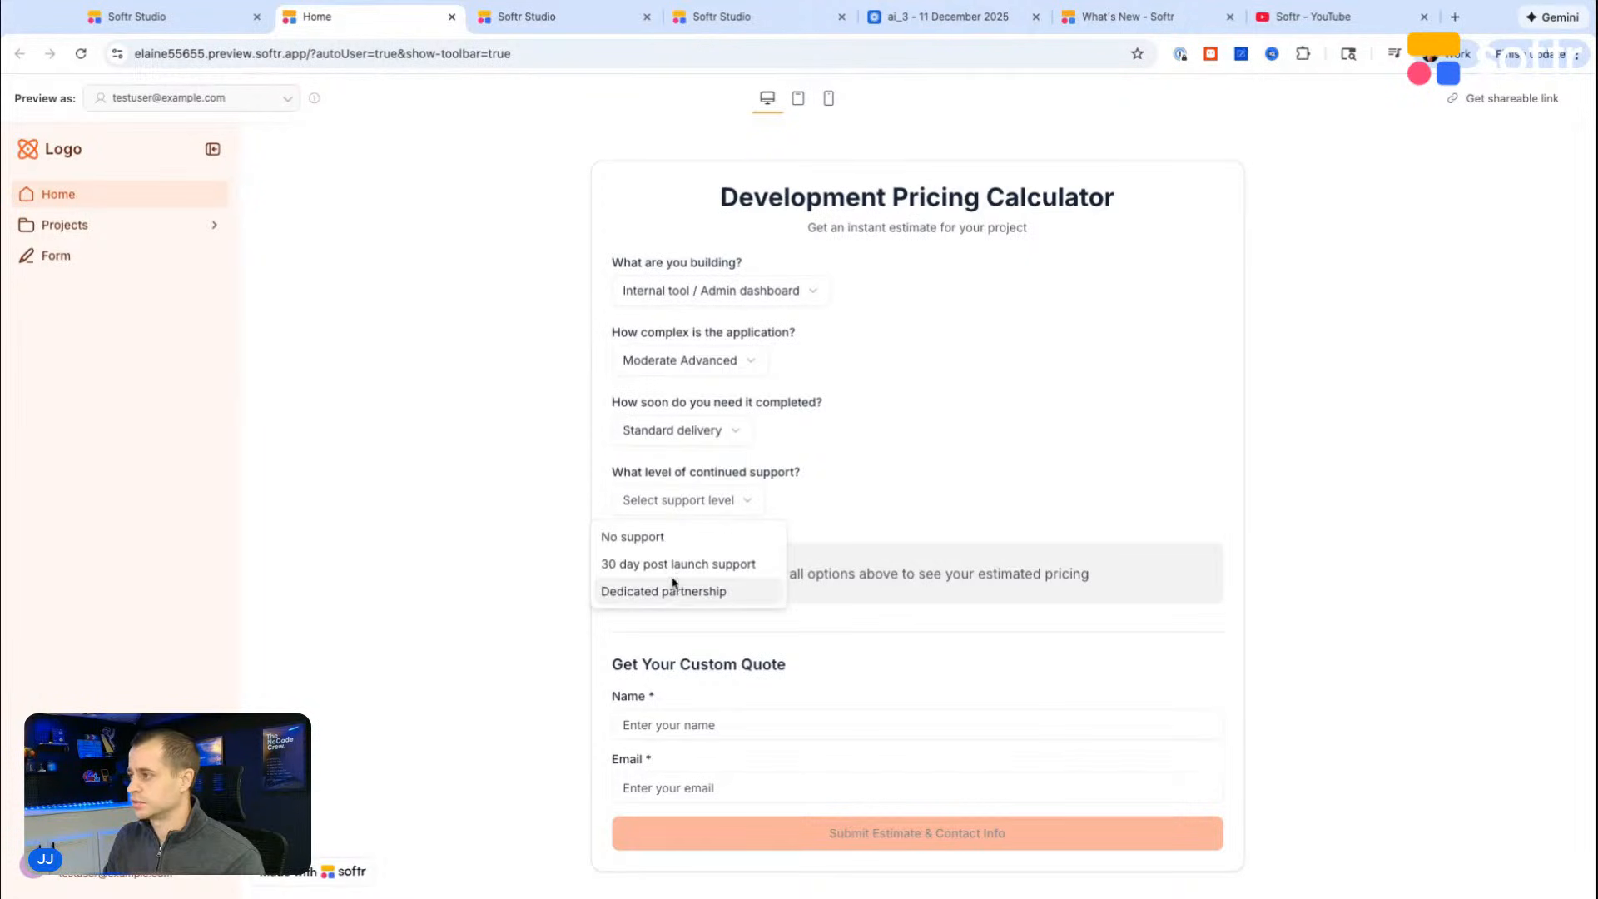
pyautogui.click(670, 593)
pyautogui.scroll(-3, 714, 510)
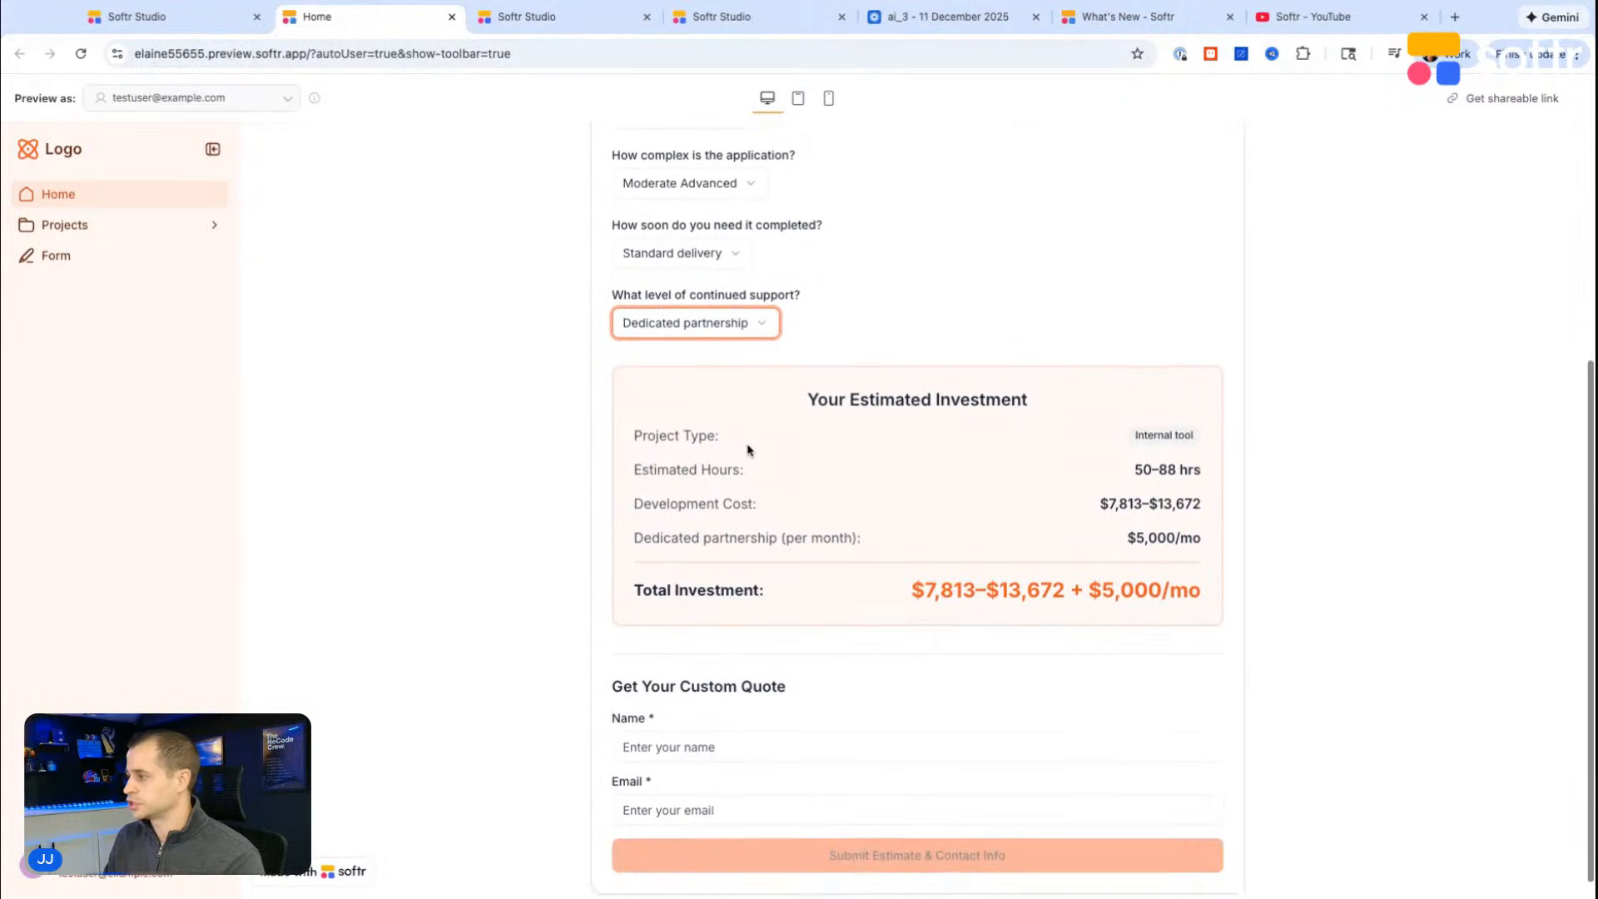
pyautogui.click(704, 331)
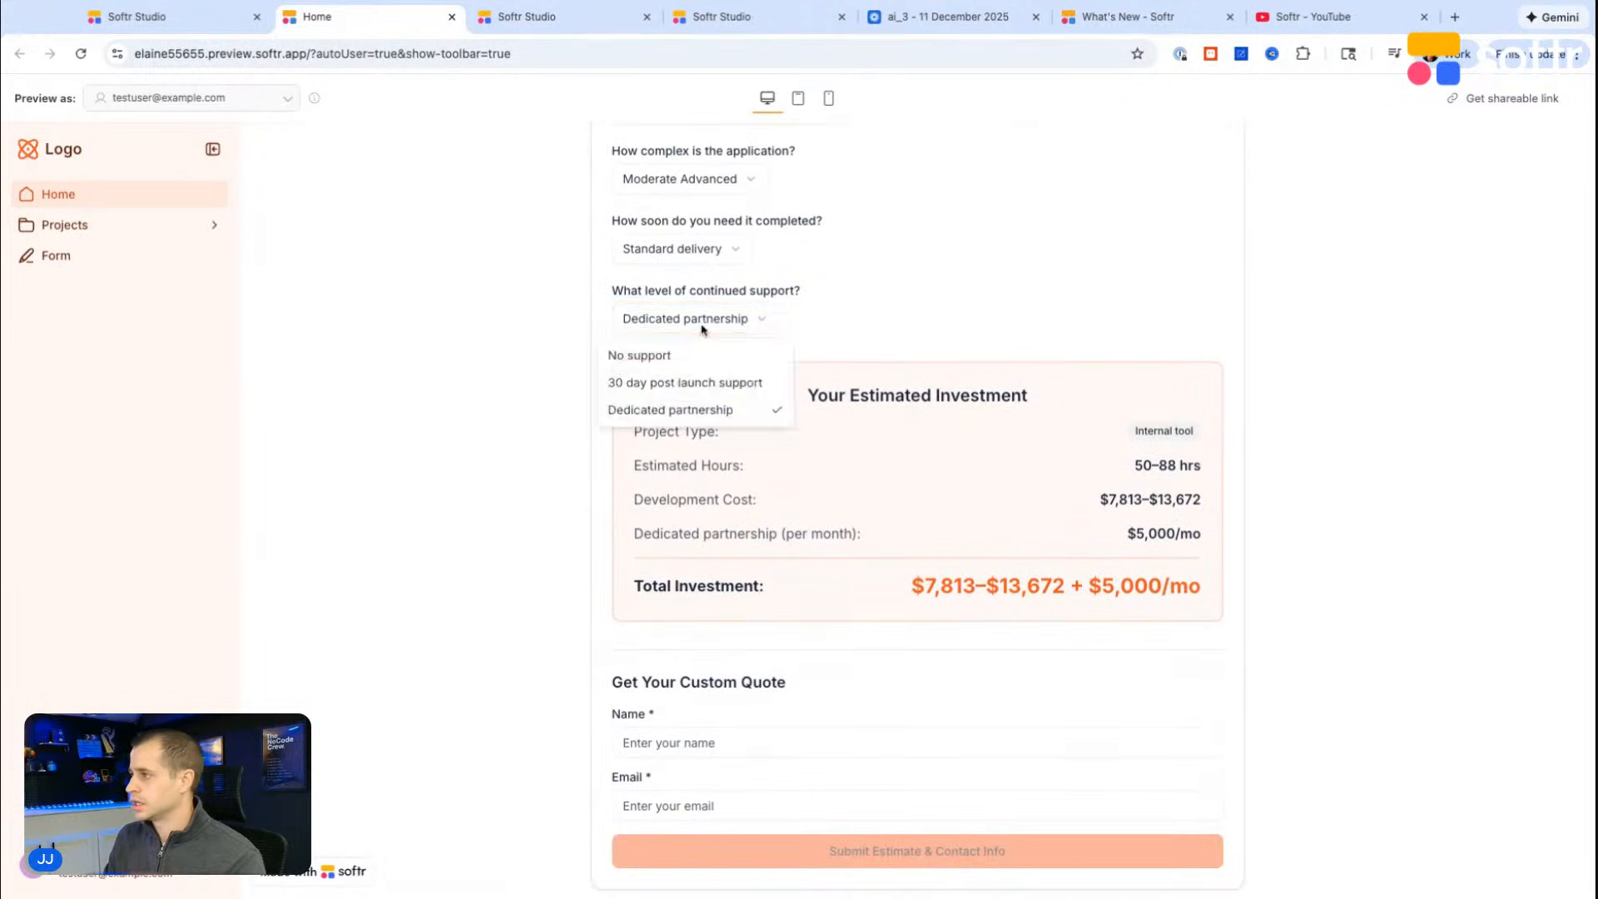
pyautogui.click(693, 381)
# Step: Enter the contact's name and email in the custom quote form and submit the estimate
pyautogui.scroll(-1, 856, 366)
pyautogui.click(718, 724)
pyautogui.write('JJ')
pyautogui.press('Tab')
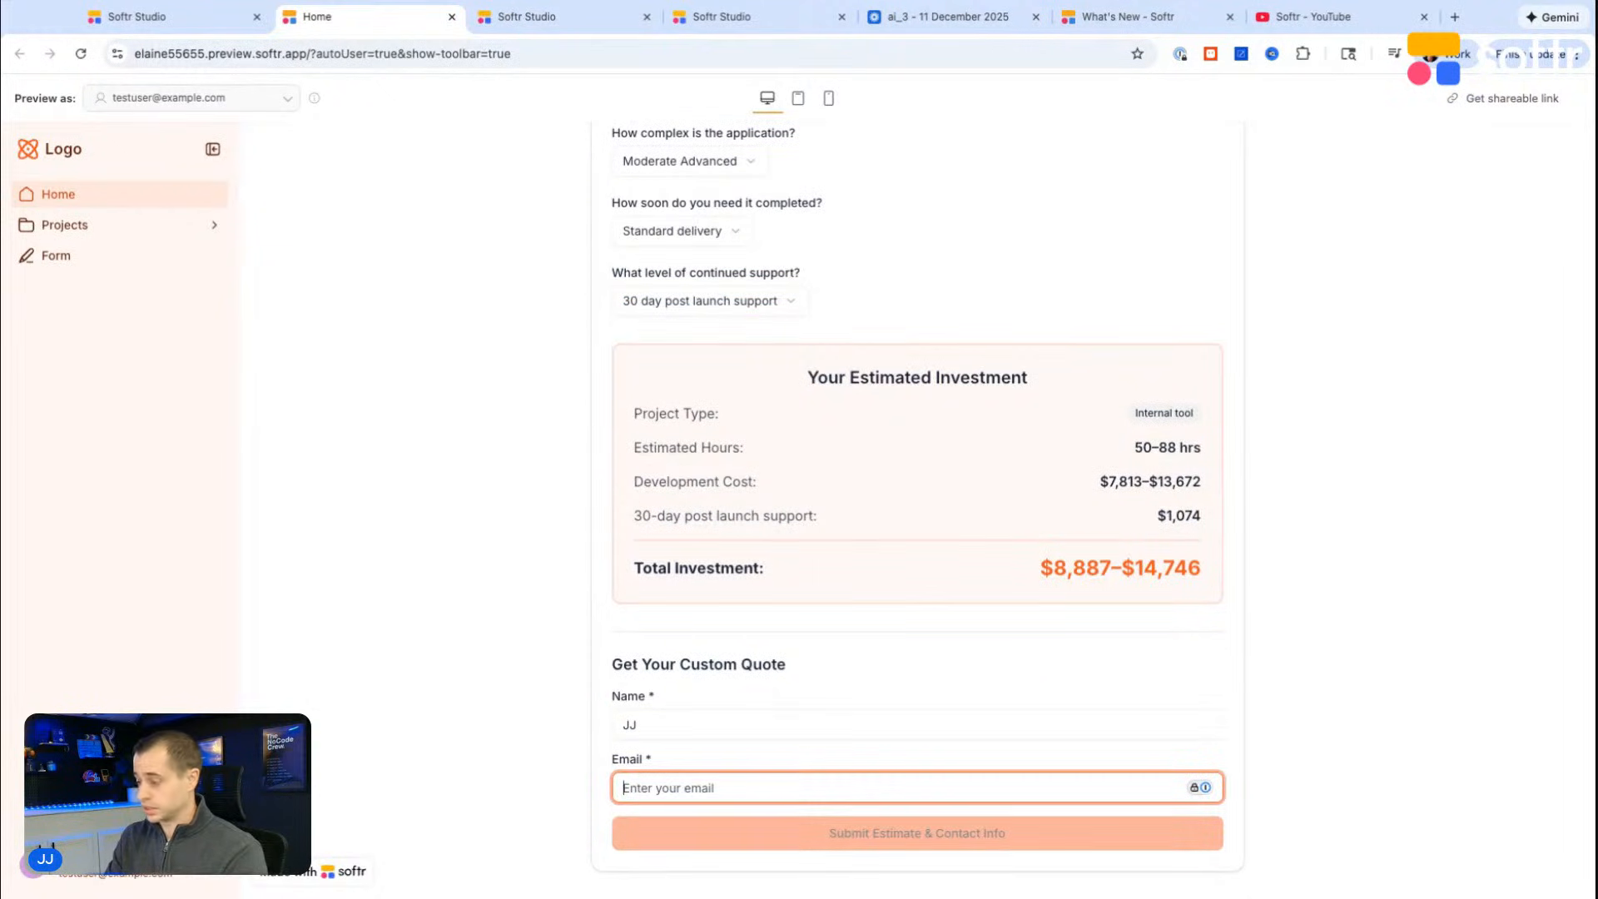
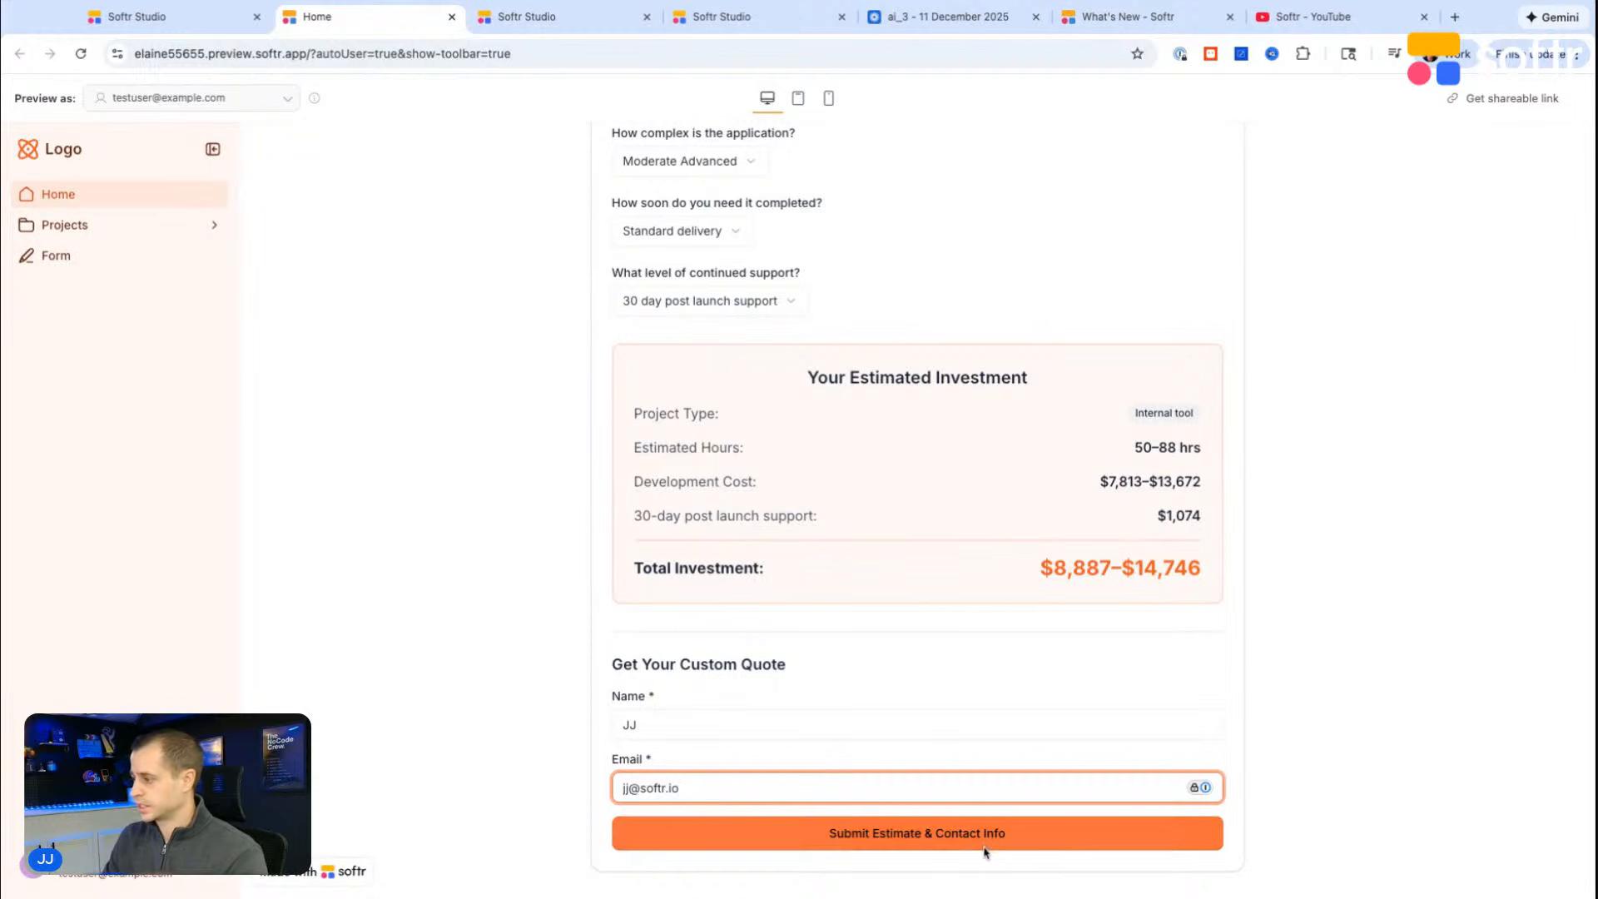
pyautogui.press('super+a')
pyautogui.press('BackSpace')
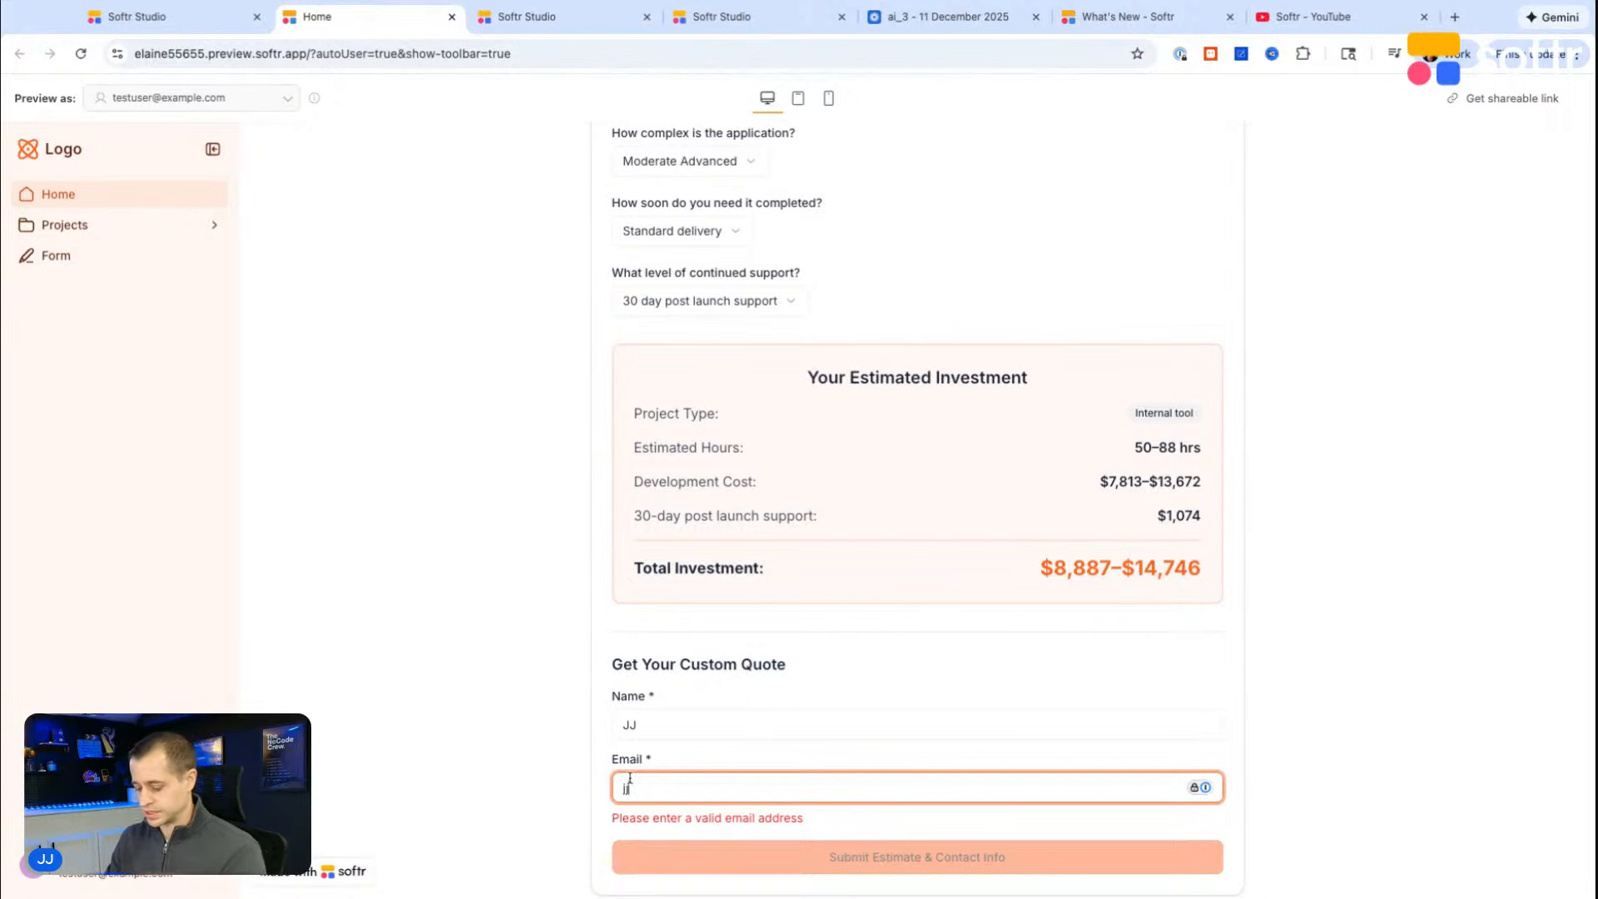
pyautogui.click(832, 853)
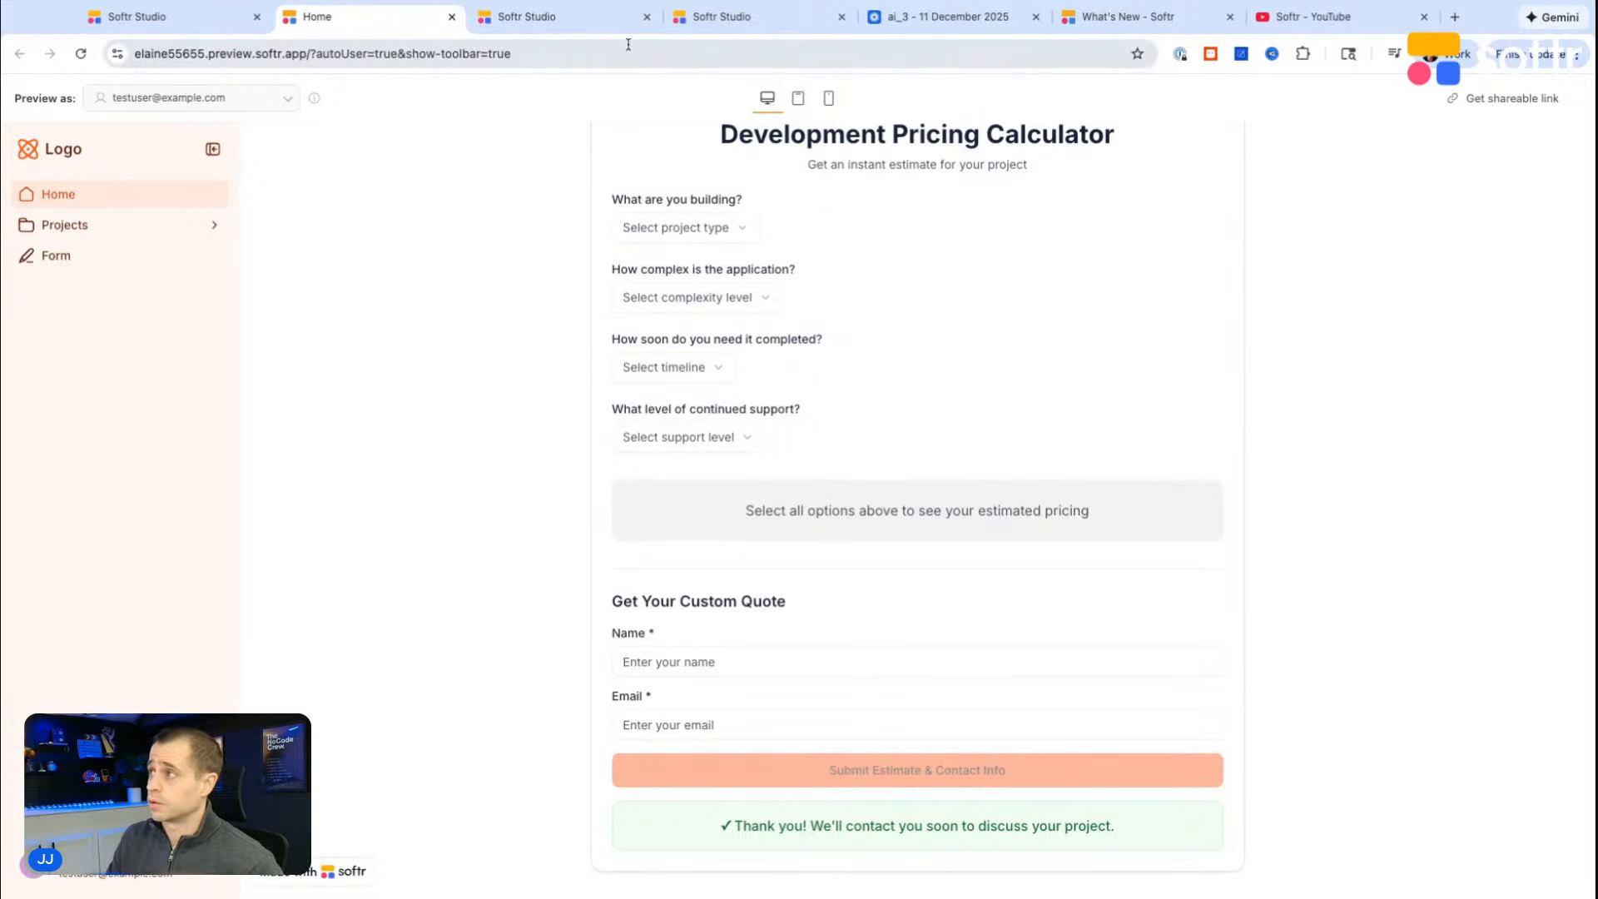
# Step: Check the submitted record in the Pricing table and change the Estimated price field type to Short text
pyautogui.click(571, 30)
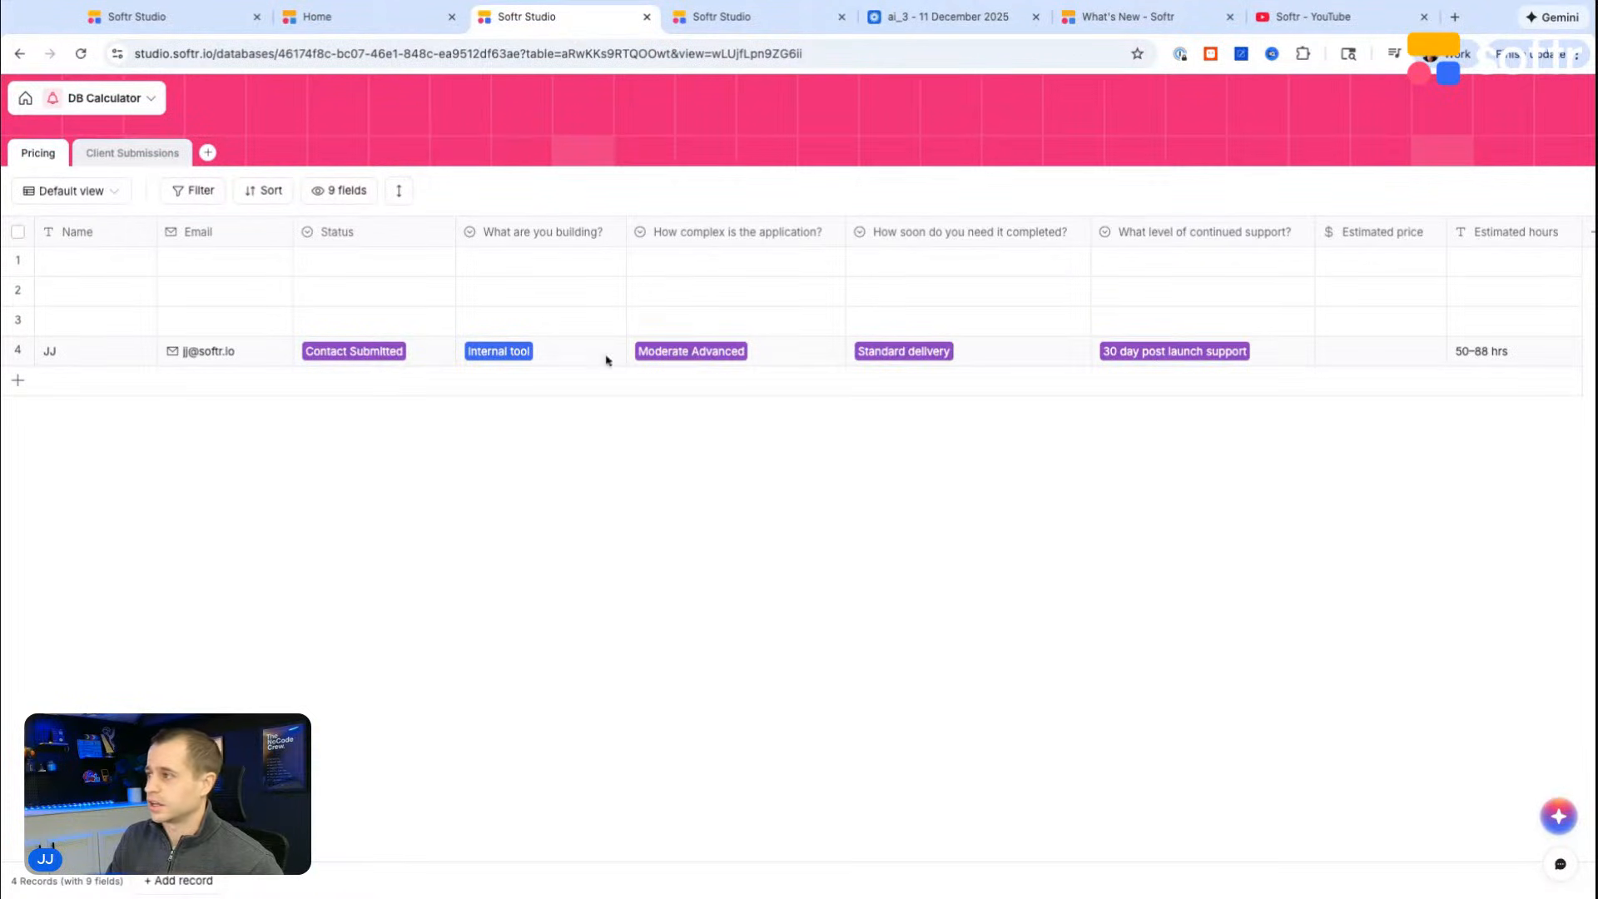
pyautogui.hscroll(2, 646, 358)
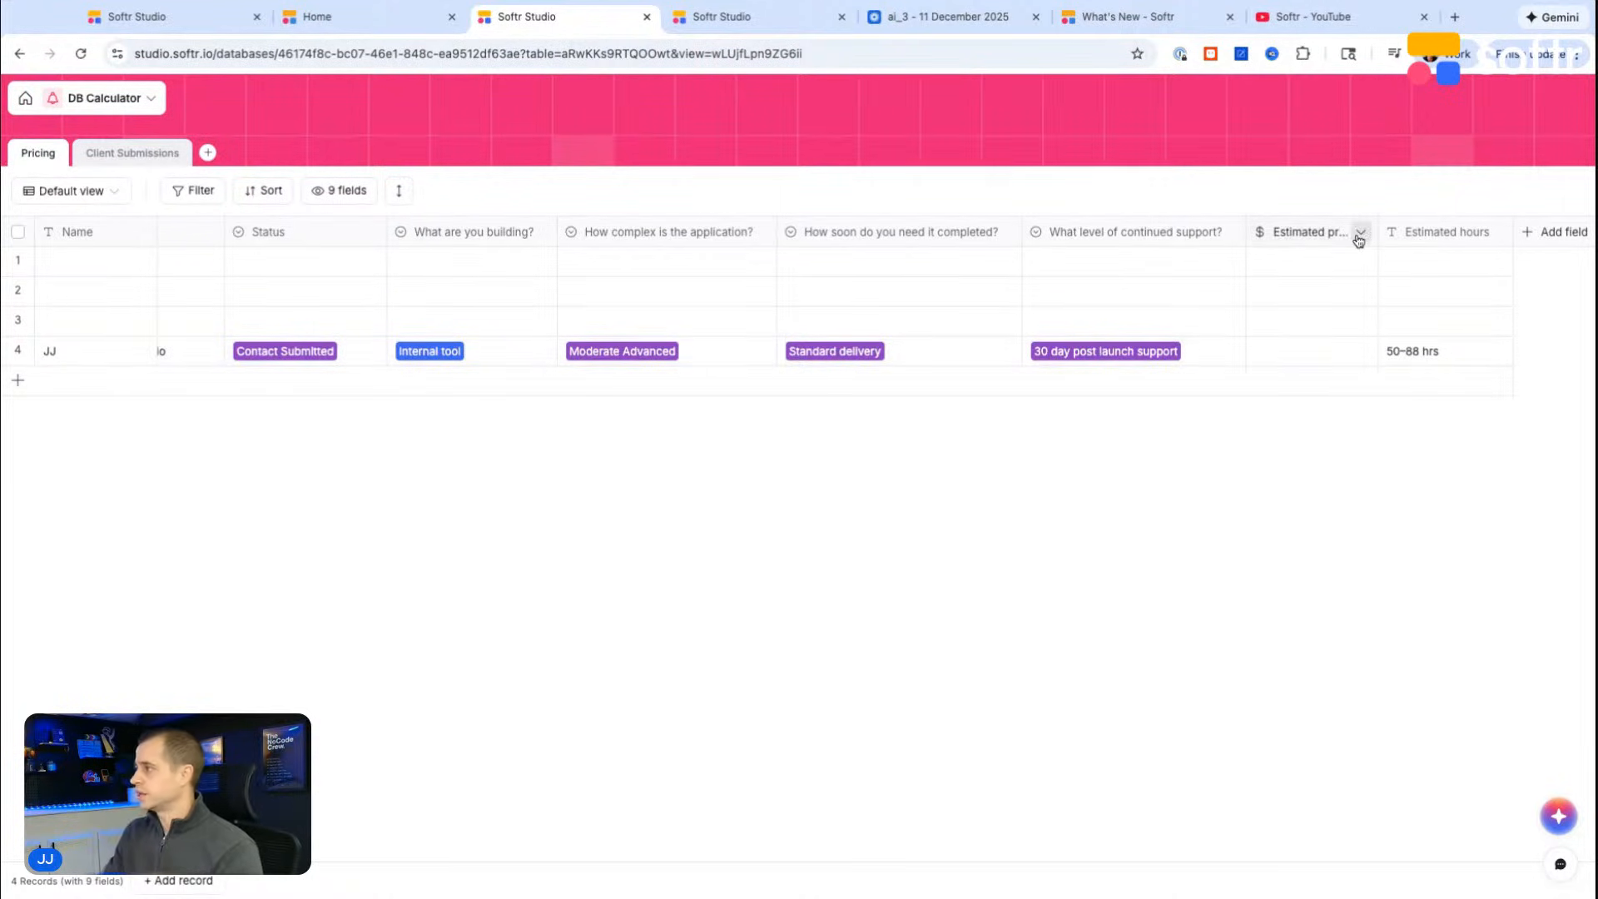
pyautogui.click(1360, 238)
pyautogui.click(1286, 273)
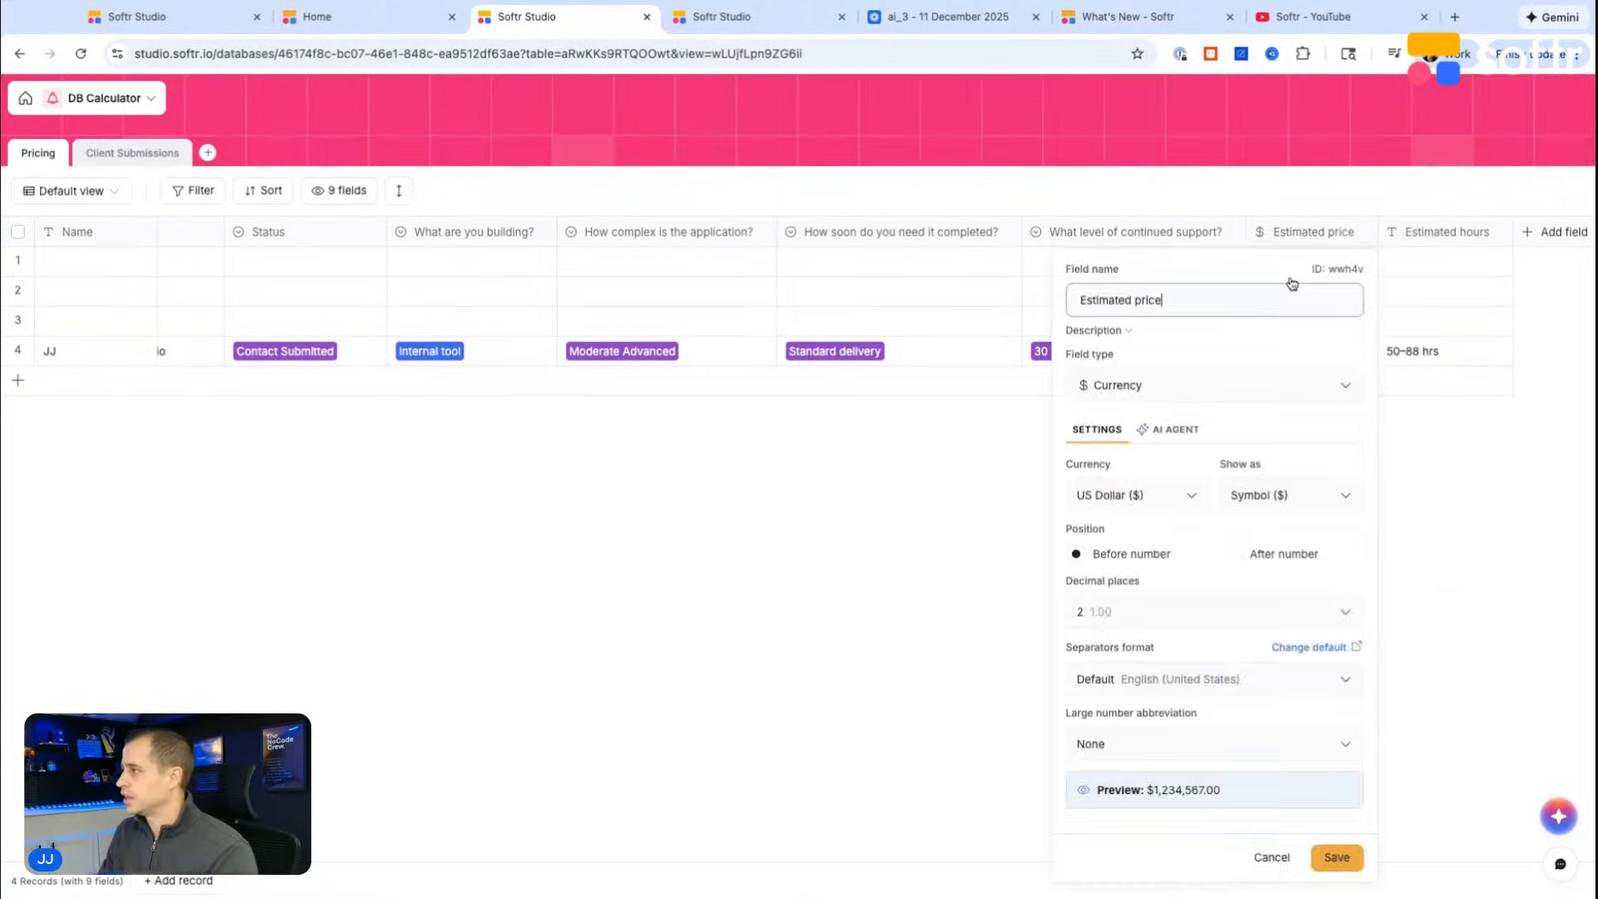
pyautogui.click(1138, 397)
pyautogui.write('tex')
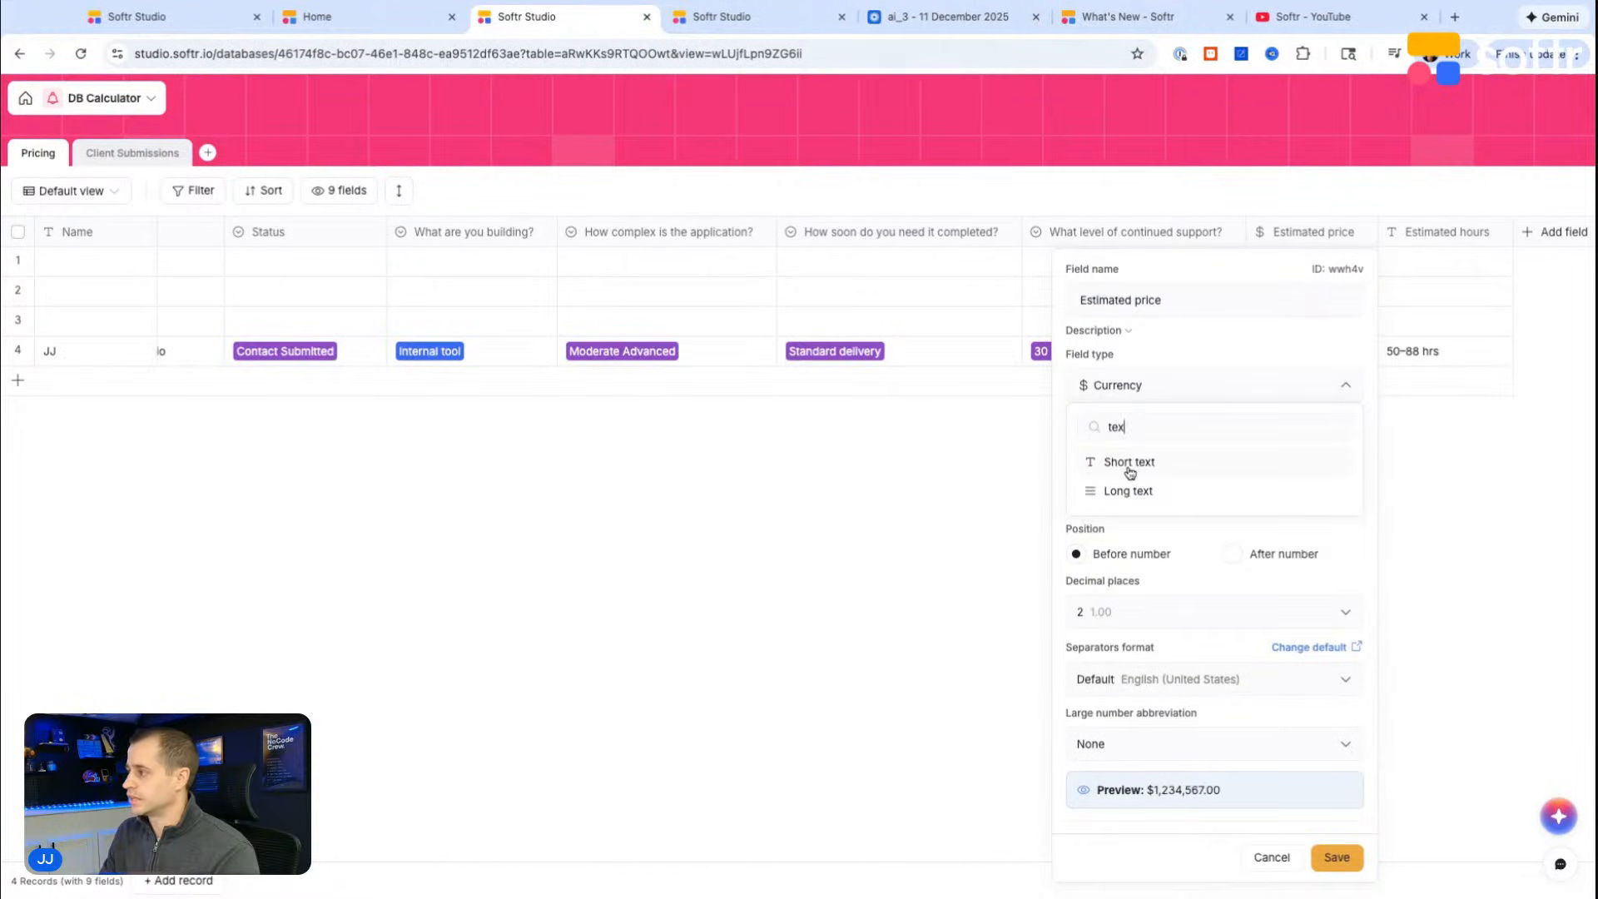
pyautogui.click(1130, 462)
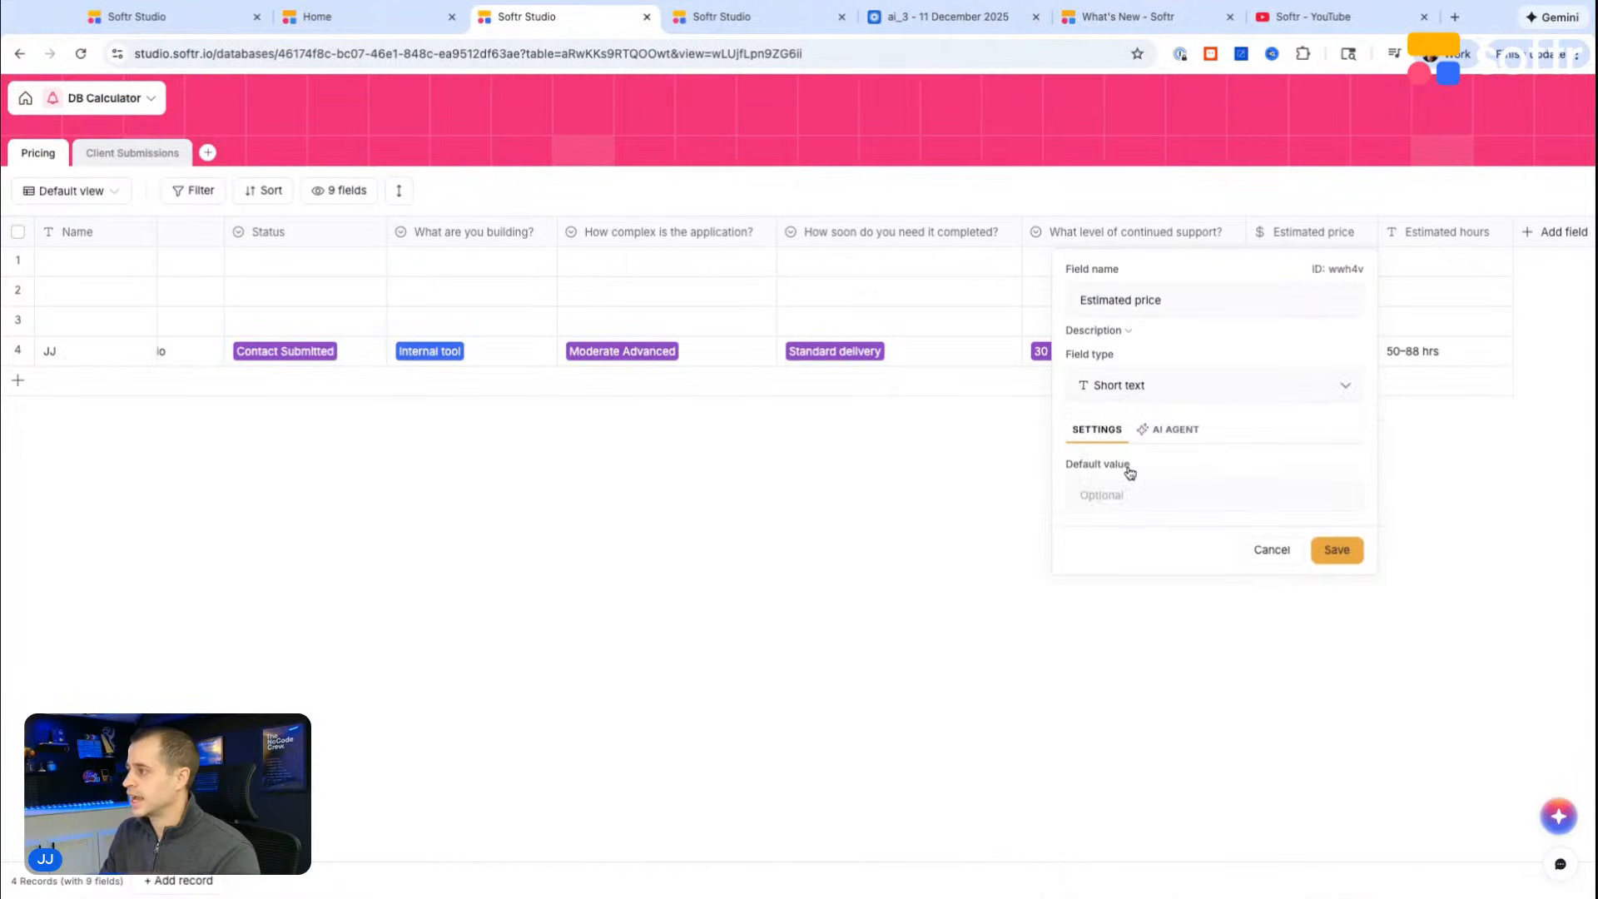
pyautogui.click(1345, 551)
pyautogui.click(954, 554)
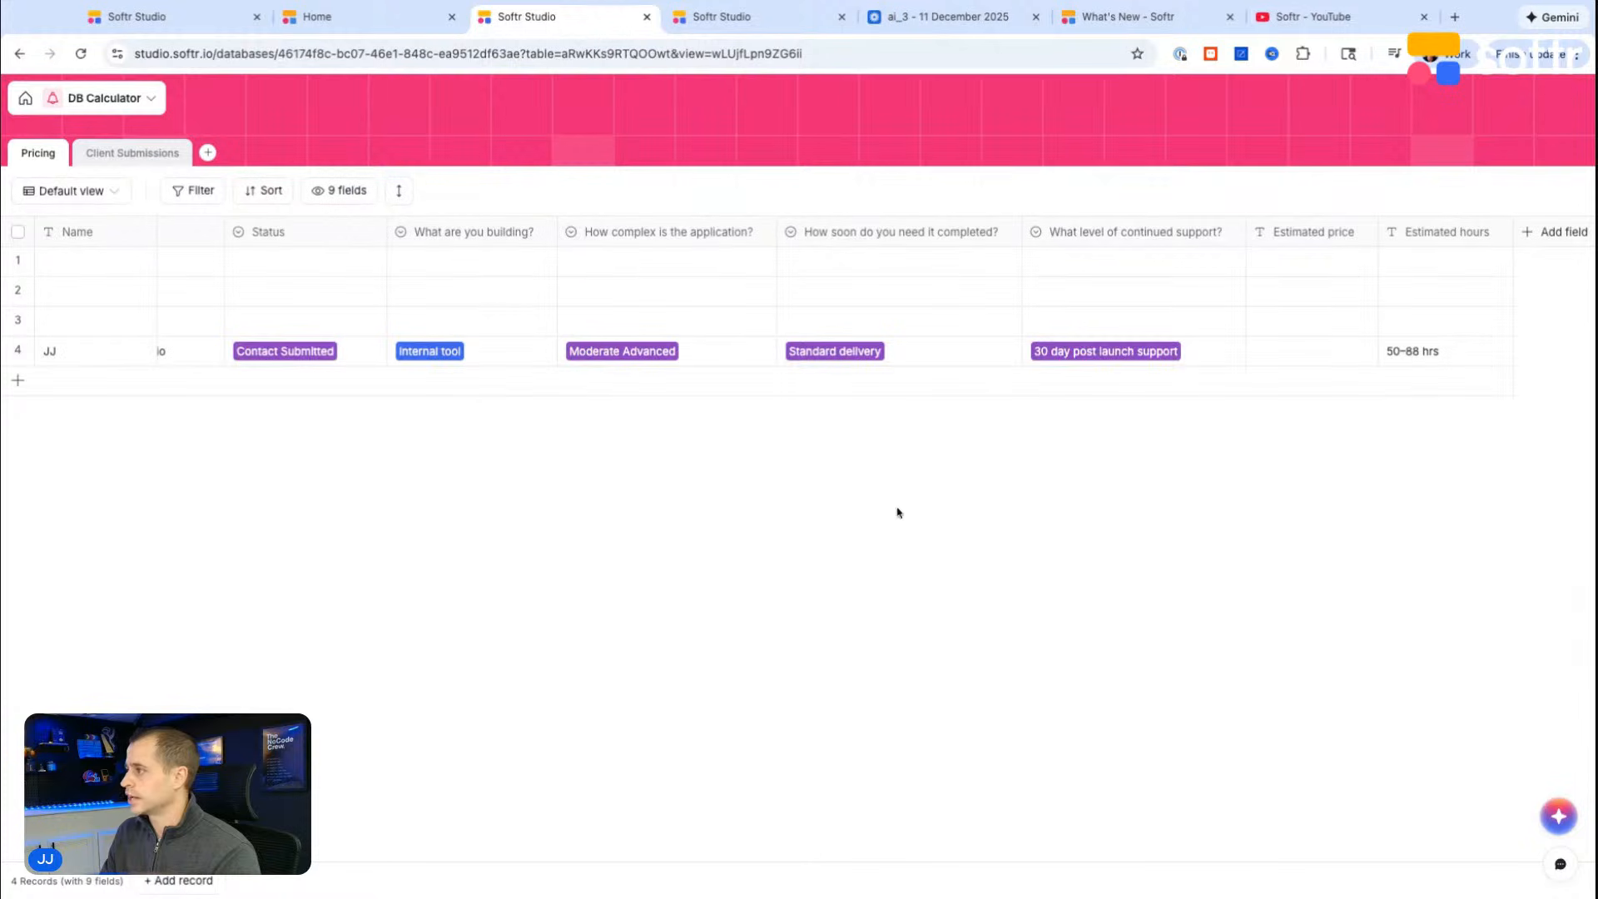
# Step: Review the webhook output of the latest finished run in the DB Calculator Webhook workflow
pyautogui.click(721, 17)
pyautogui.click(36, 158)
pyautogui.click(210, 276)
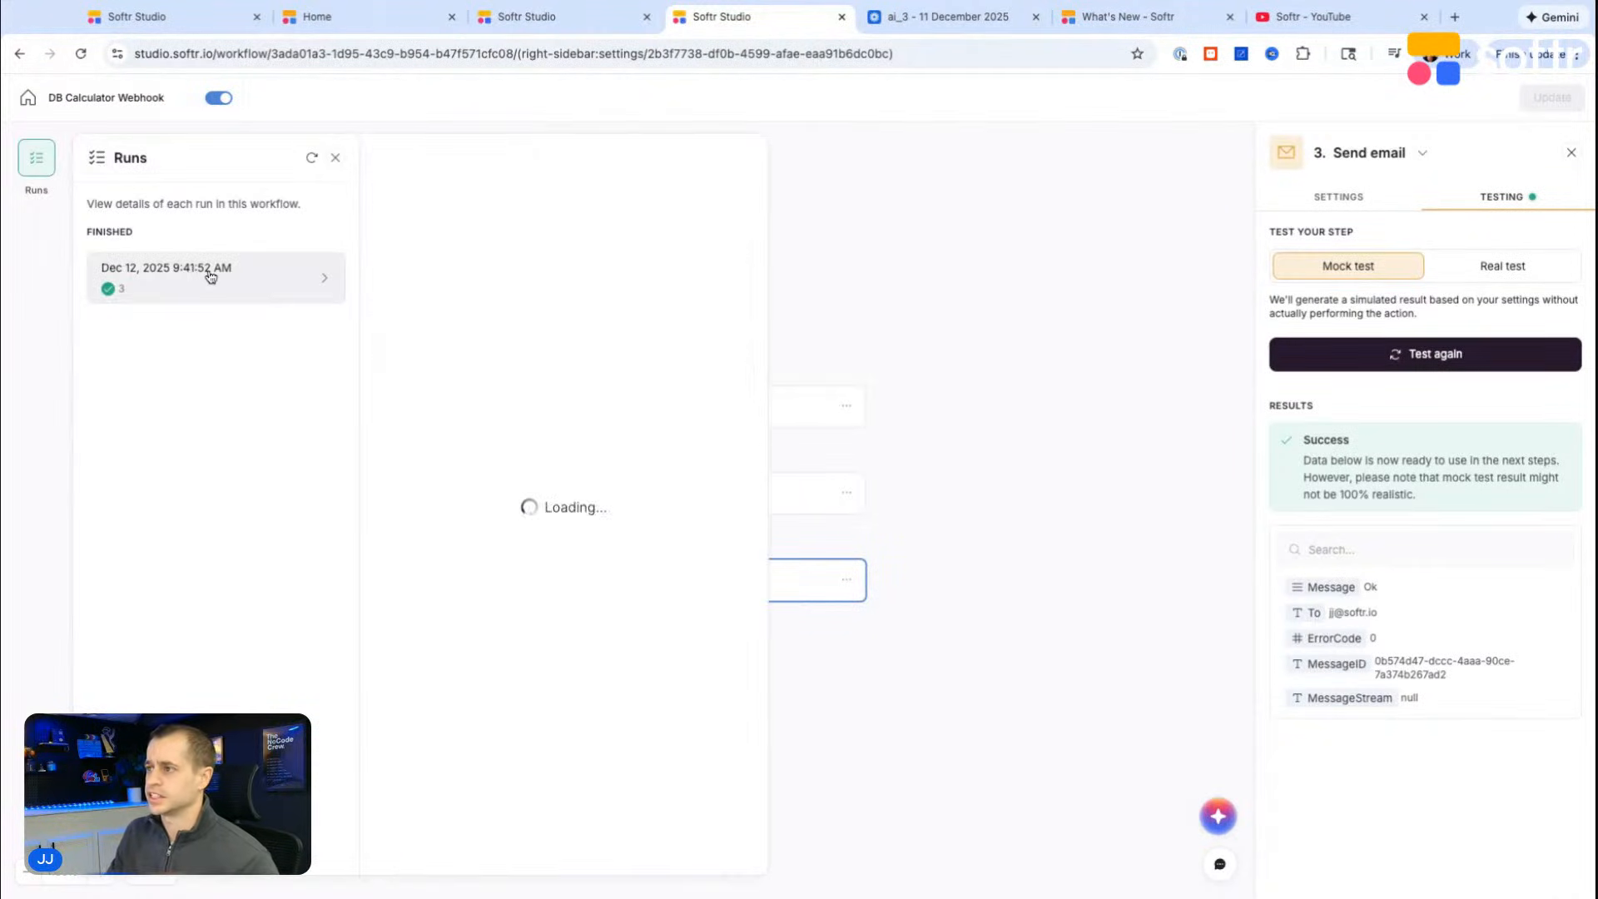
pyautogui.scroll(-5, 556, 444)
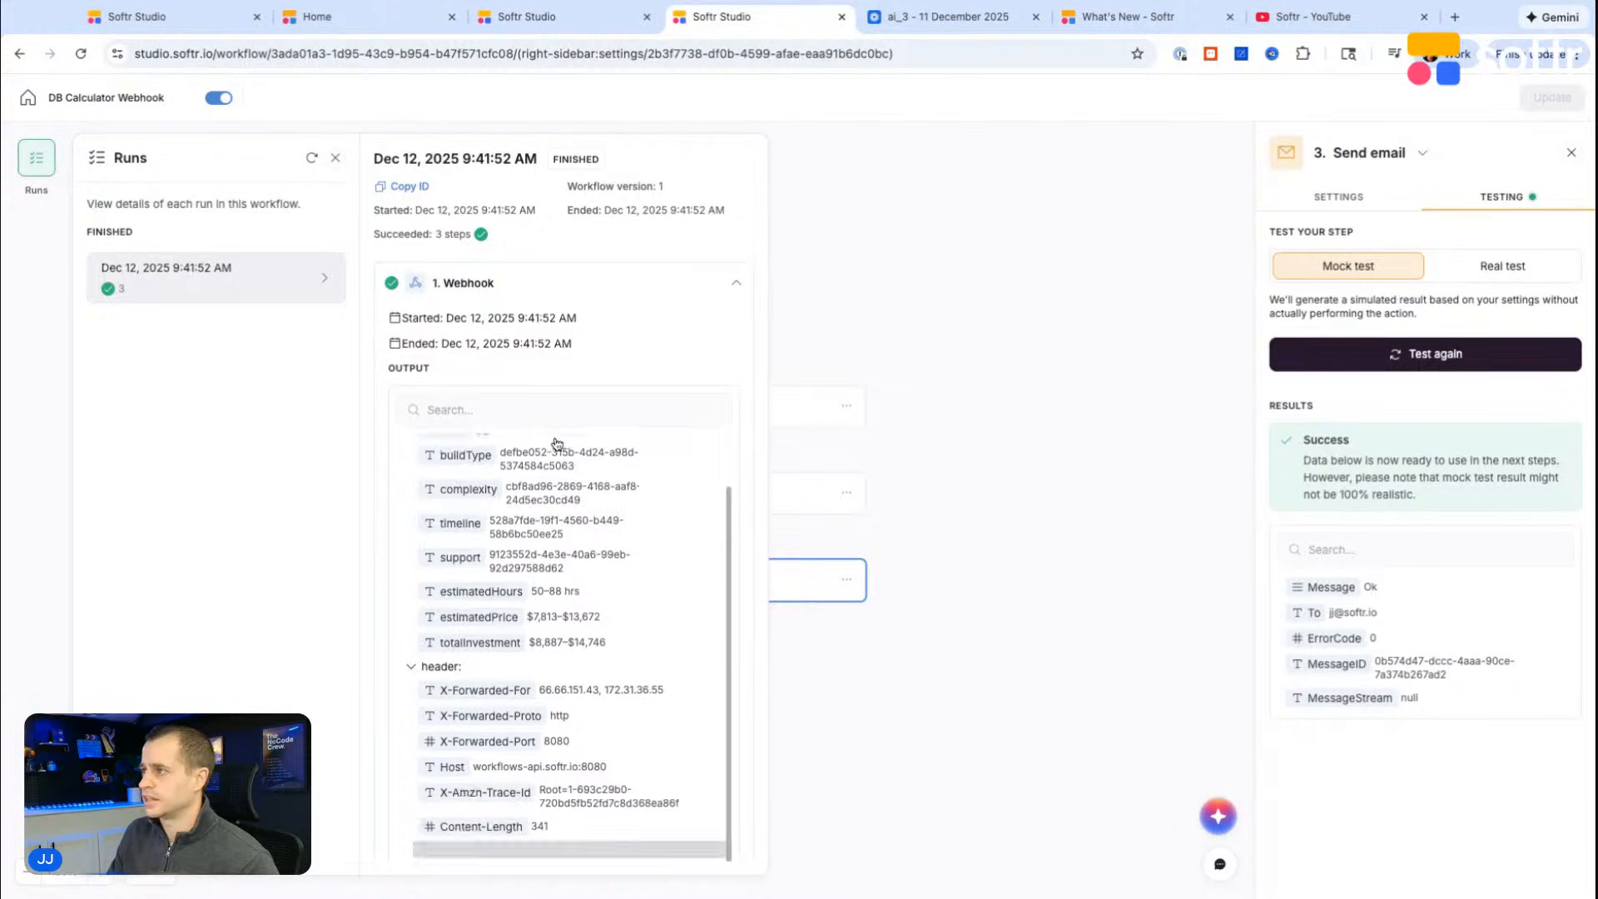
pyautogui.click(995, 291)
# Step: Retest the Webhook trigger and review the submission data it receives
pyautogui.click(1488, 267)
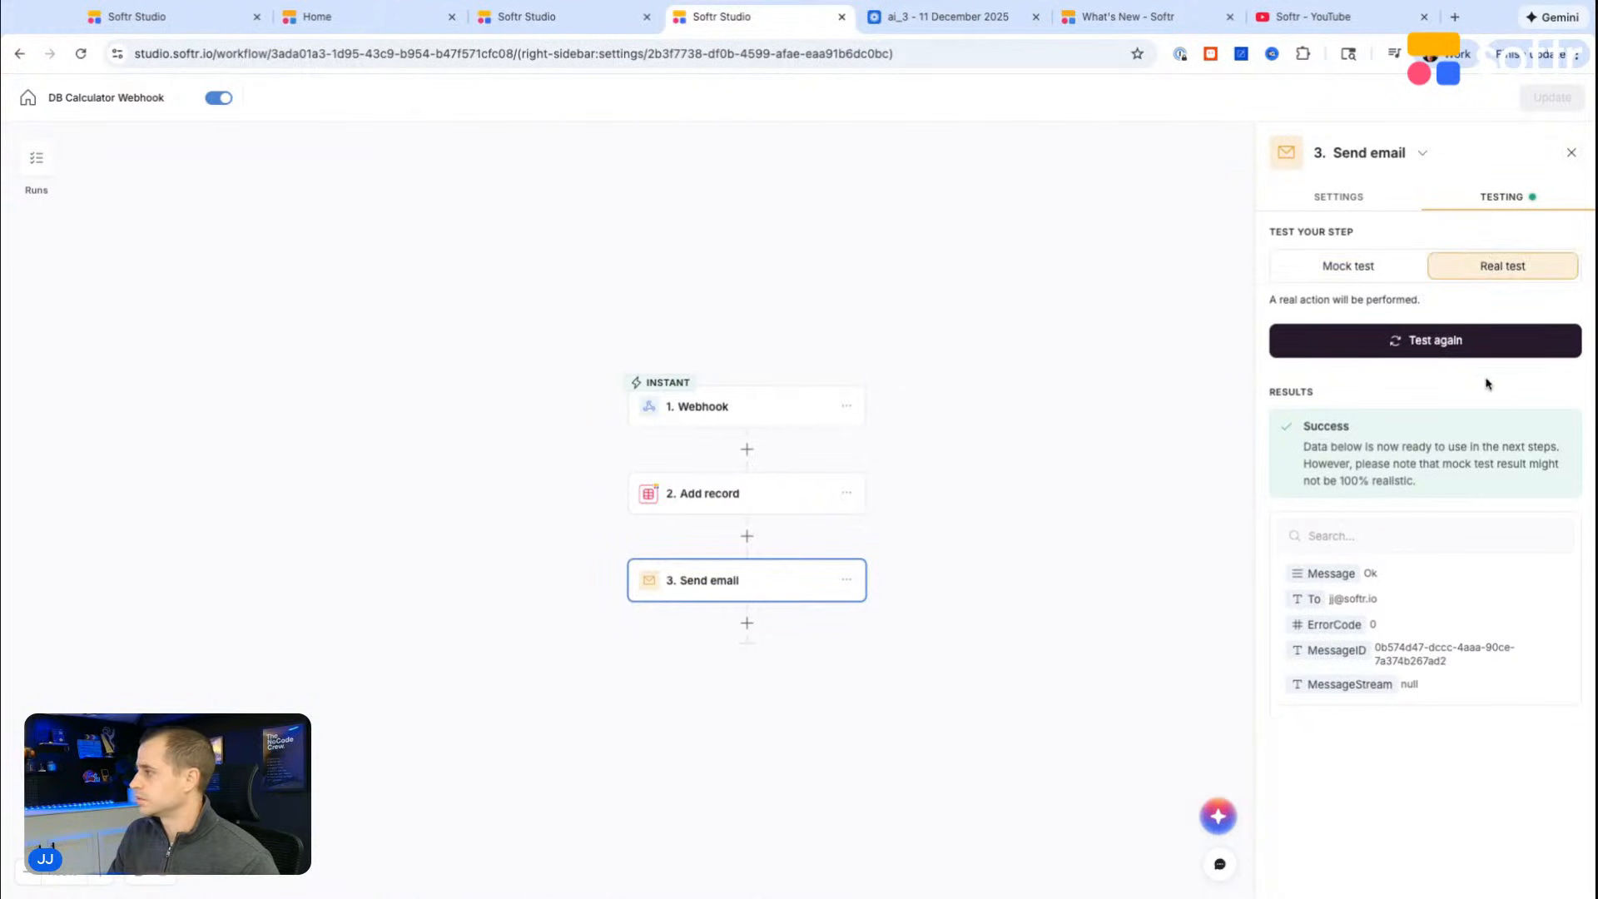
pyautogui.click(1375, 265)
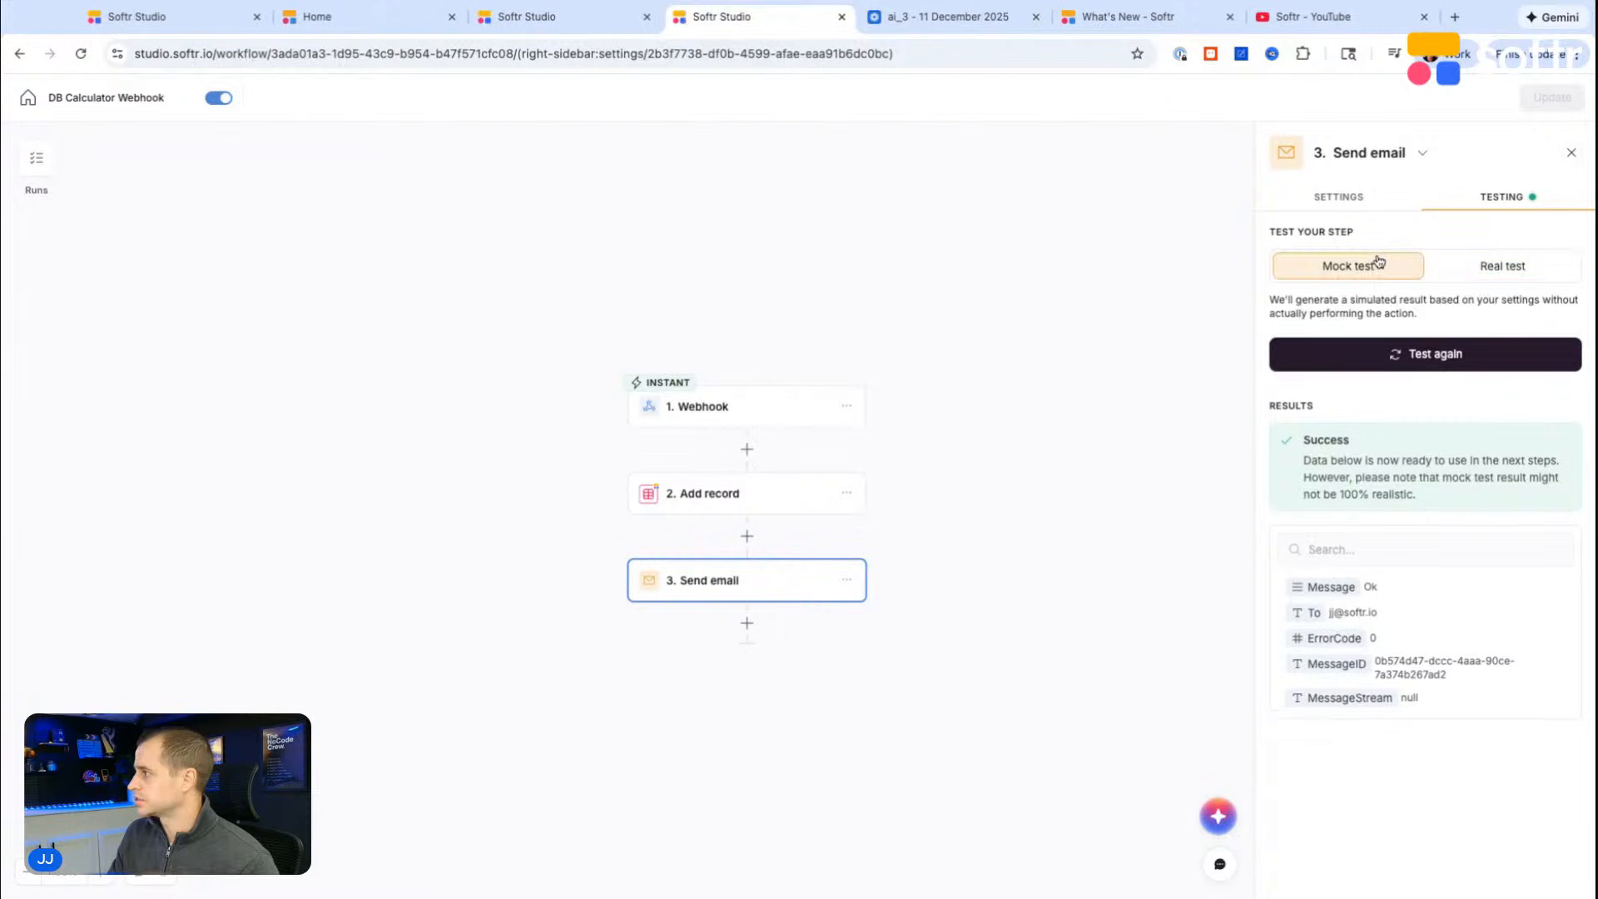
pyautogui.click(741, 393)
pyautogui.click(1500, 200)
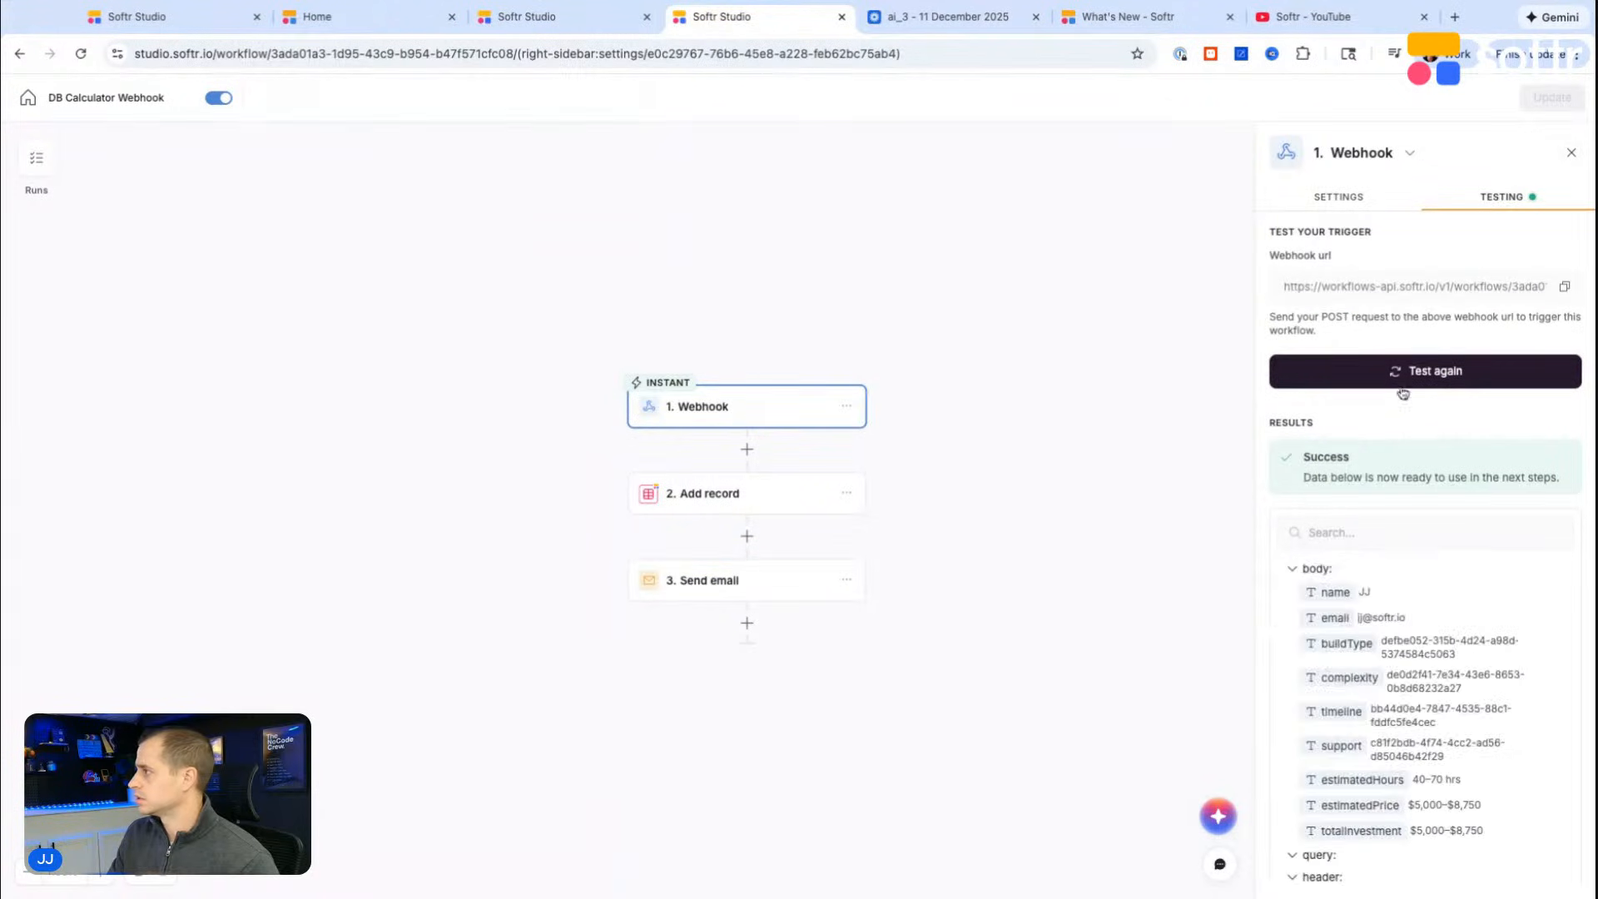
pyautogui.click(1403, 371)
pyautogui.scroll(-3, 1440, 691)
pyautogui.scroll(-1, 1440, 691)
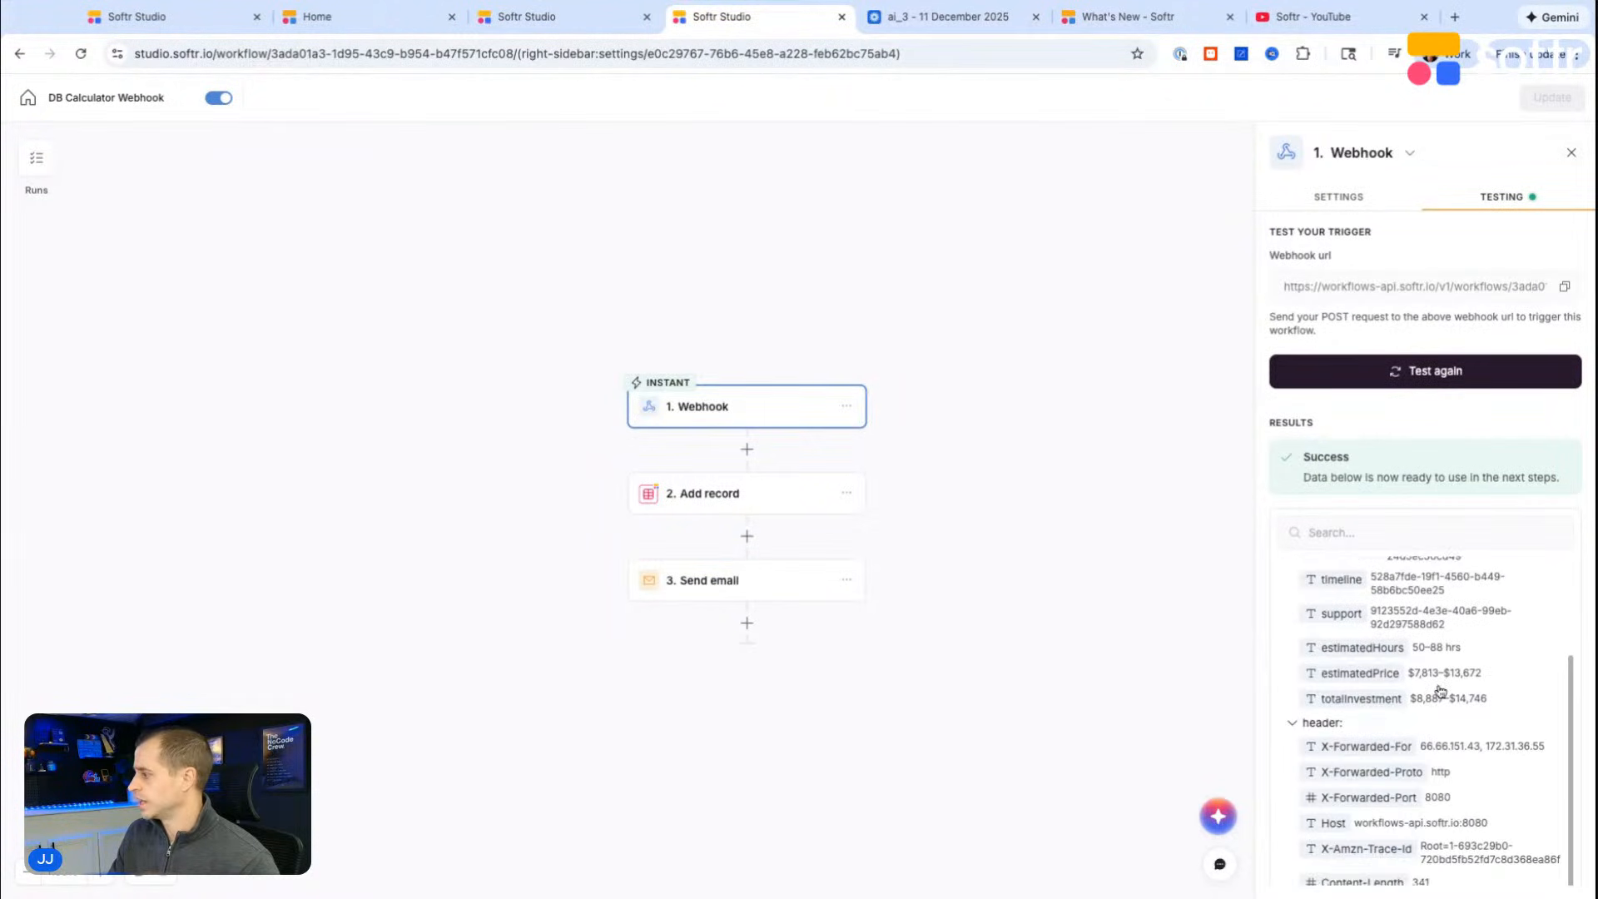
# Step: Run a real test of the Add record step
pyautogui.click(712, 491)
pyautogui.click(1502, 196)
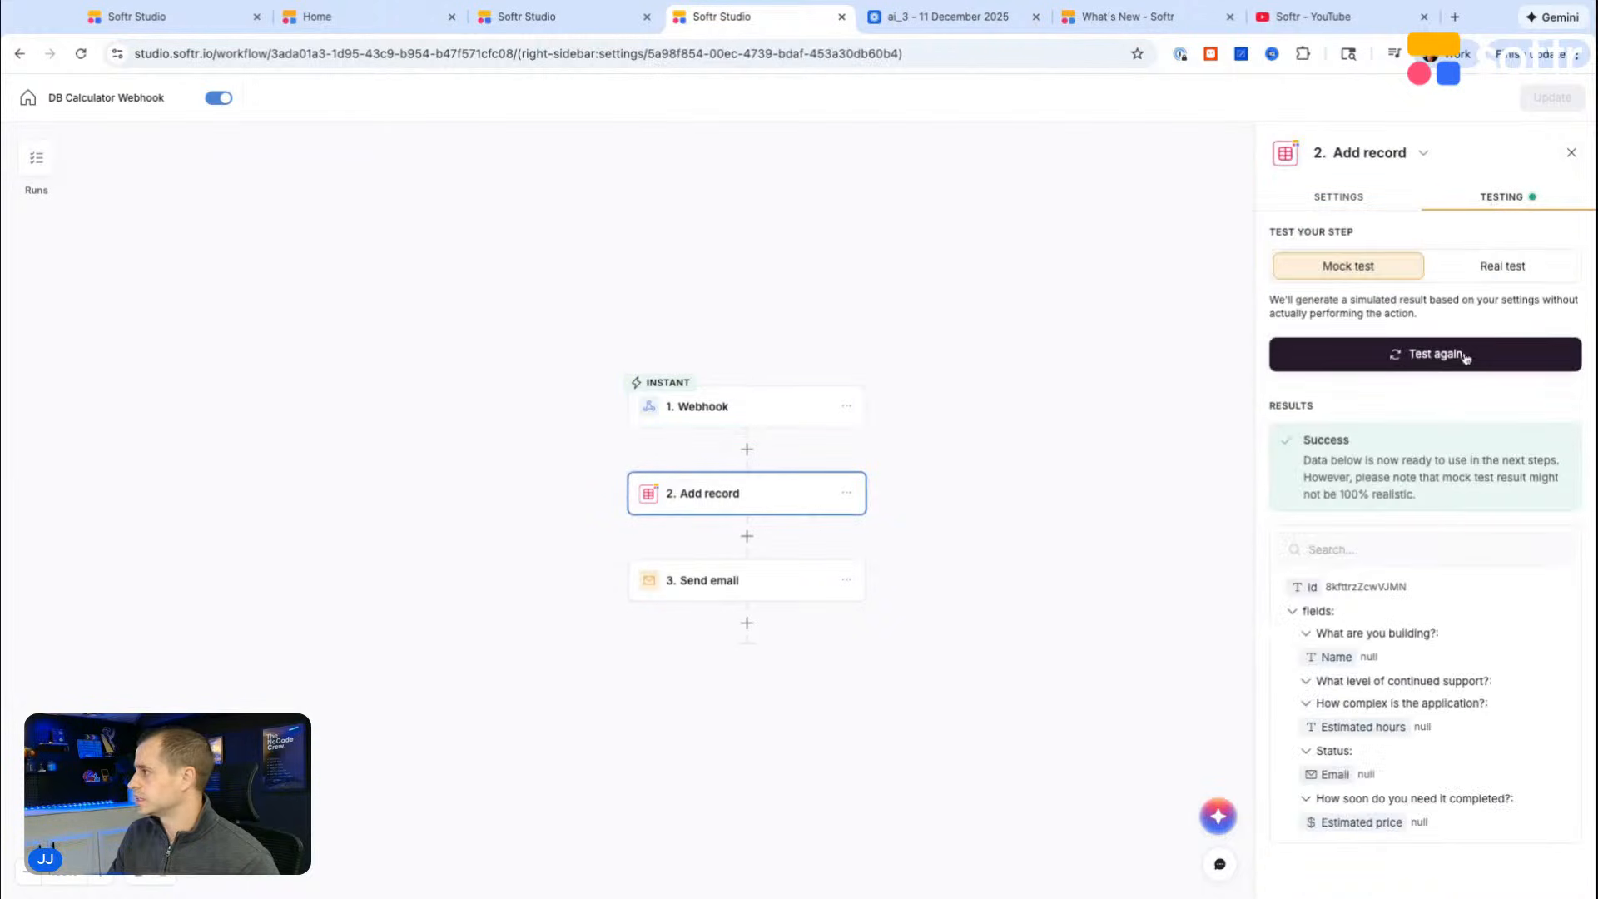
pyautogui.click(1503, 263)
pyautogui.click(1409, 347)
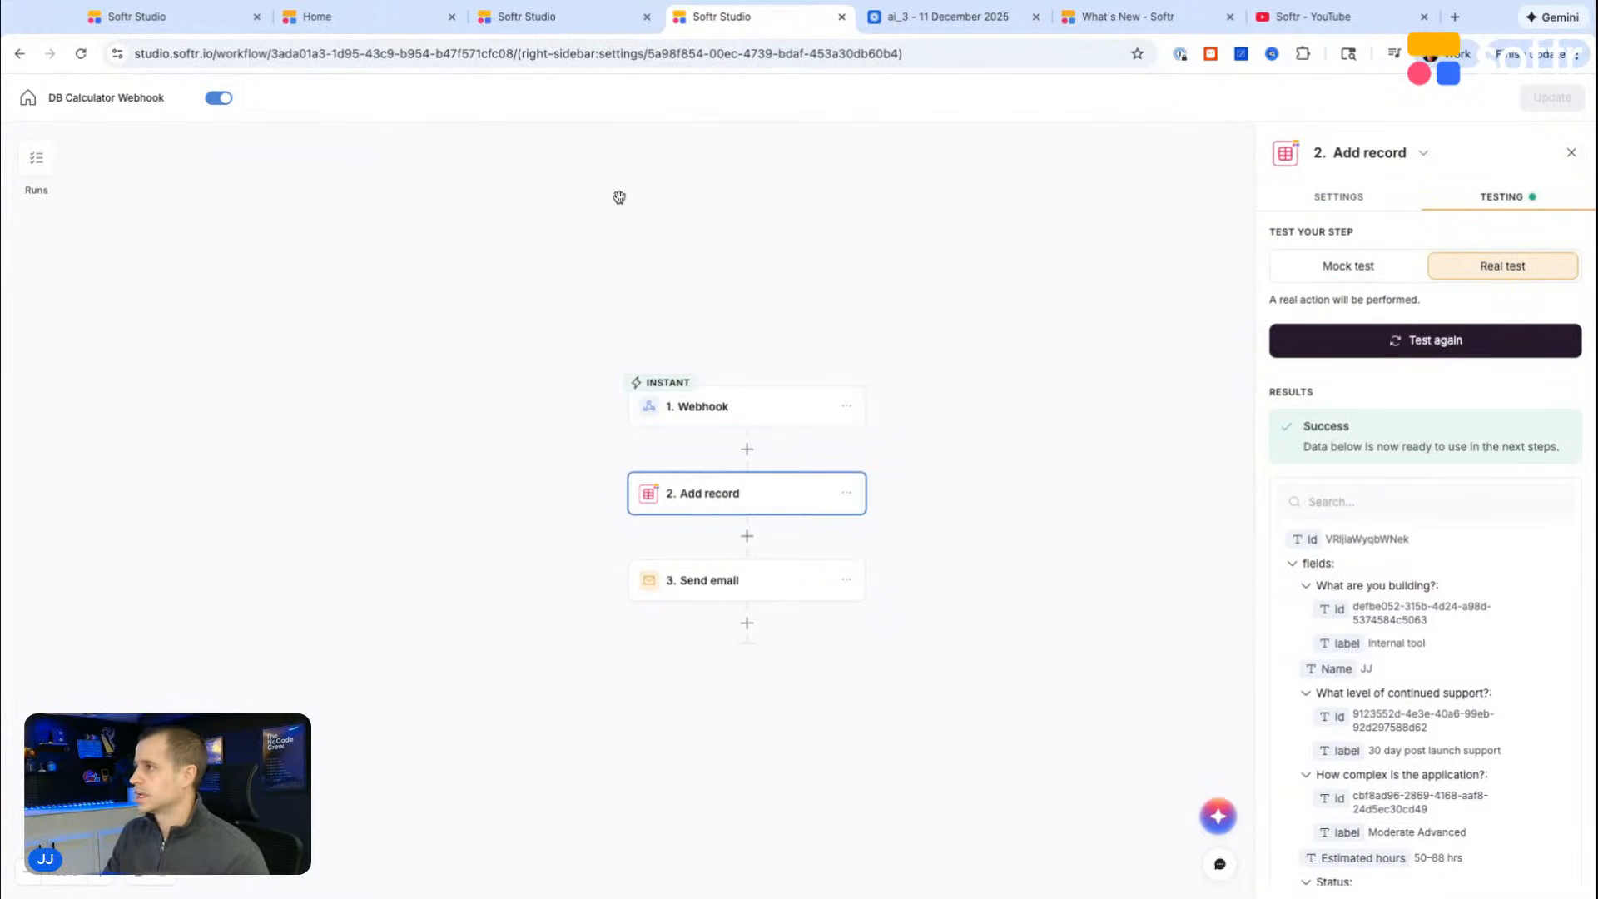
# Step: Delete the three blank records and the record with no estimated price from the Pricing table
pyautogui.click(582, 17)
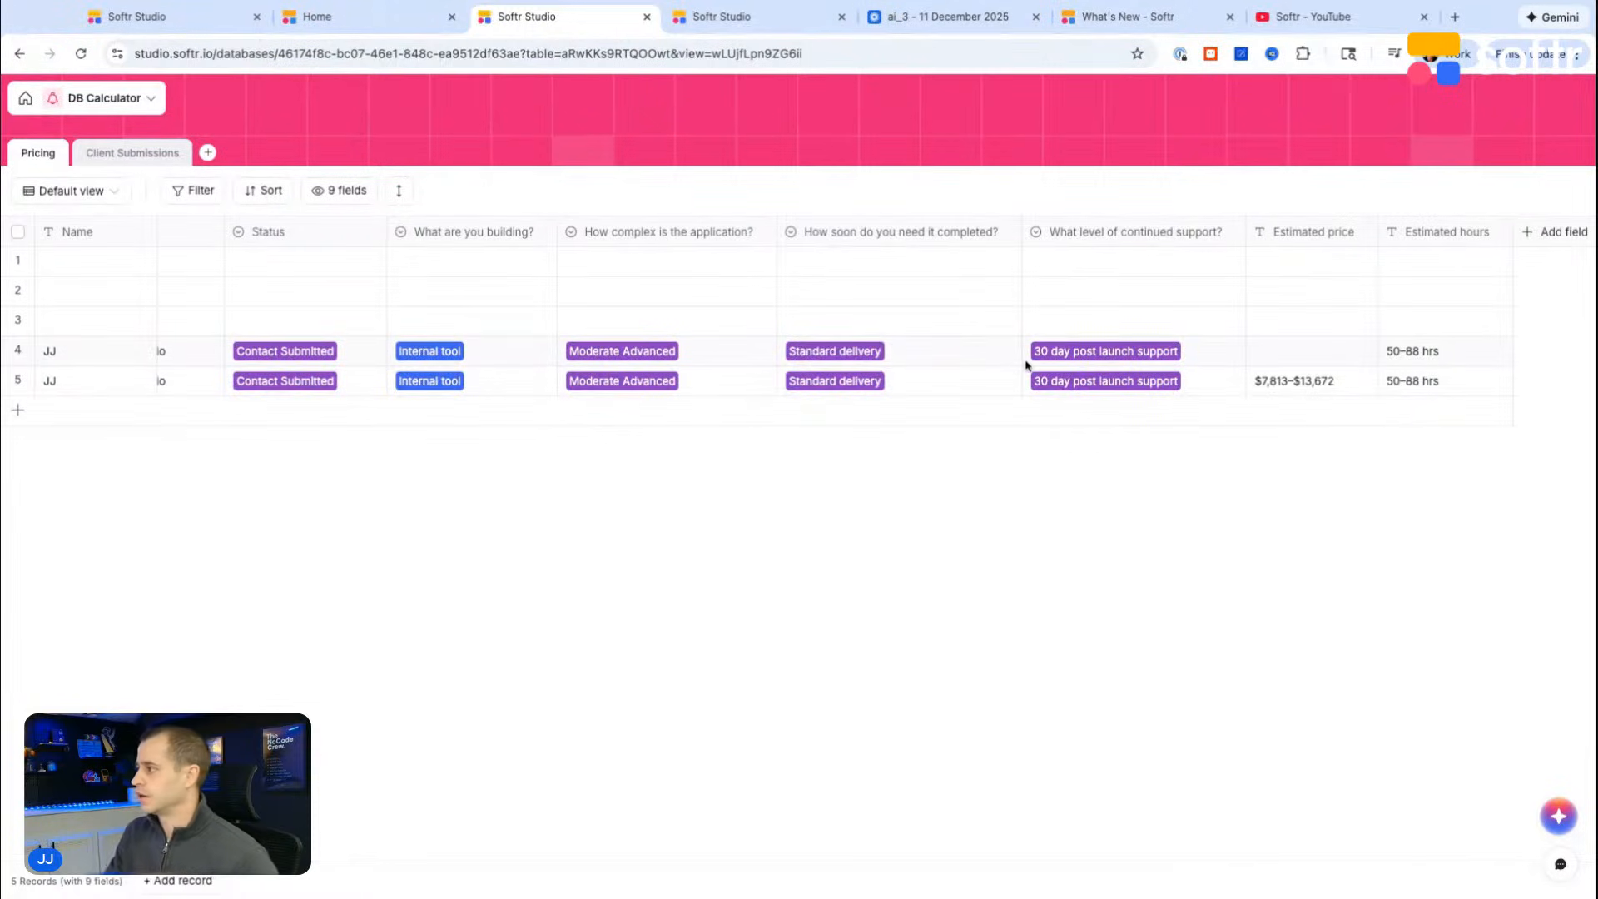
pyautogui.click(17, 351)
pyautogui.click(18, 320)
pyautogui.click(17, 292)
pyautogui.click(18, 262)
pyautogui.rightClick(19, 308)
pyautogui.click(87, 323)
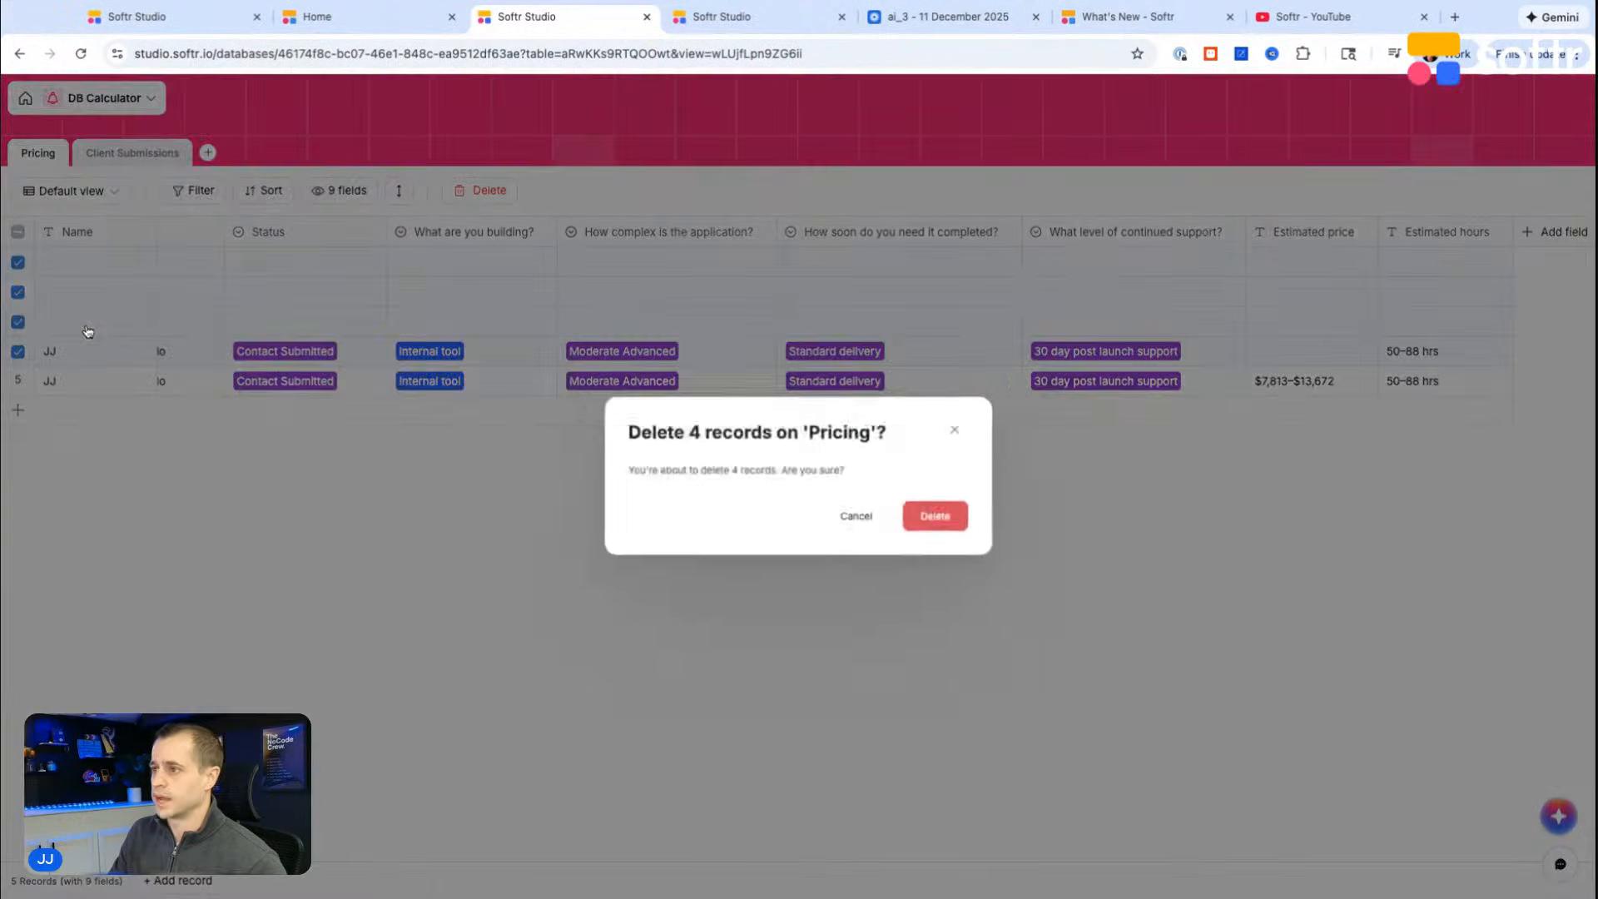
pyautogui.click(950, 533)
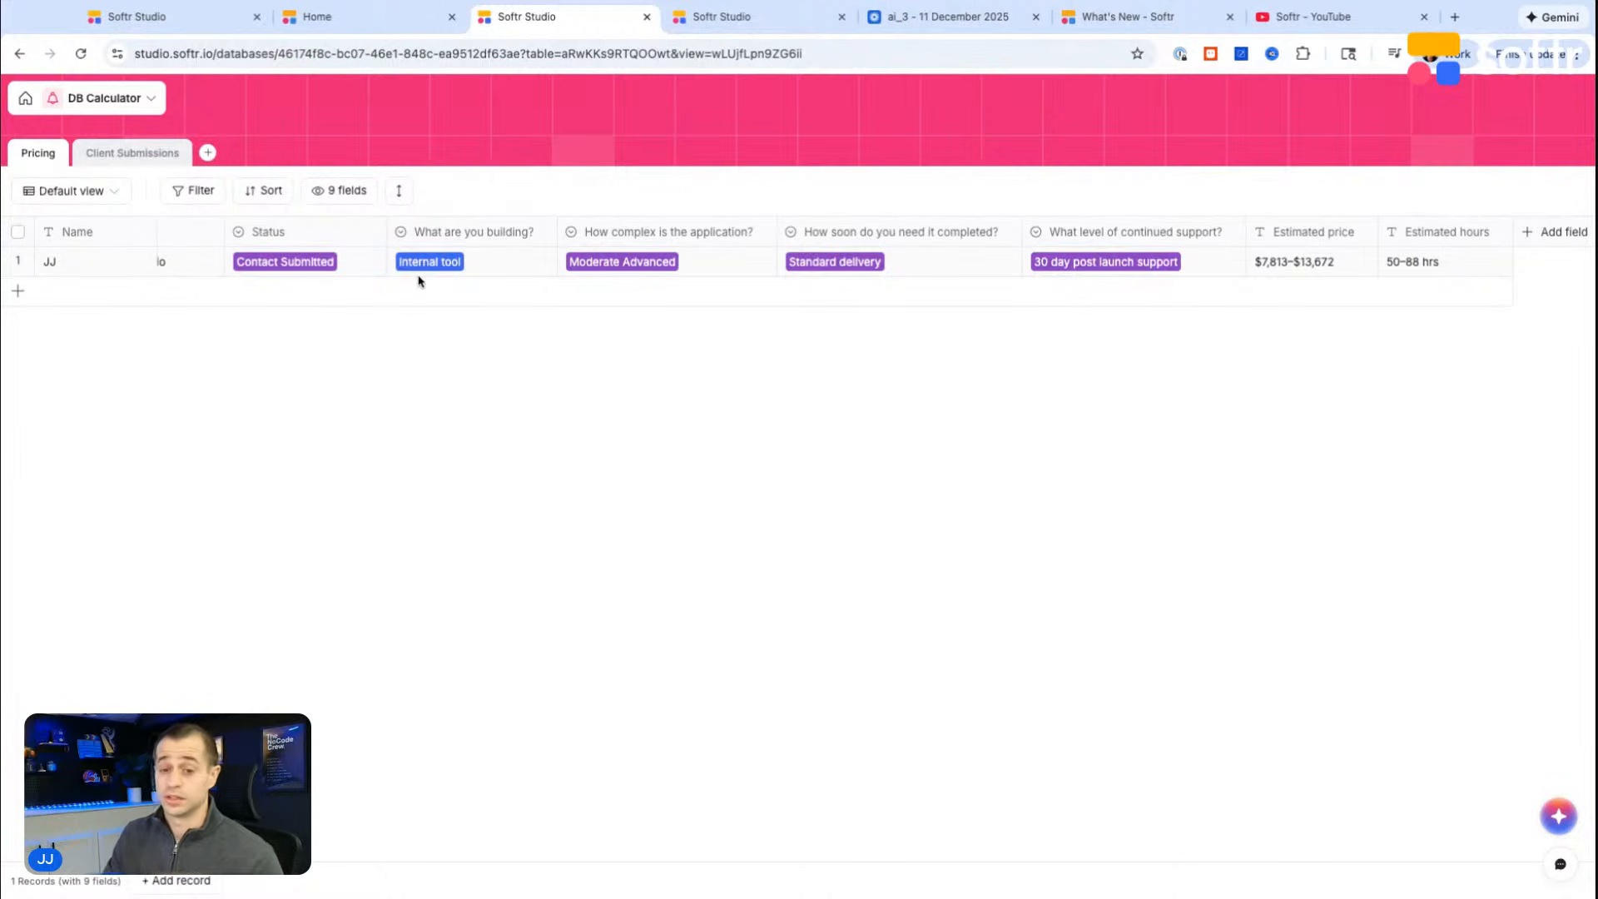
# Step: Return to the Development Pricing Calculator preview on the Home page
pyautogui.click(367, 16)
pyautogui.scroll(3, 750, 520)
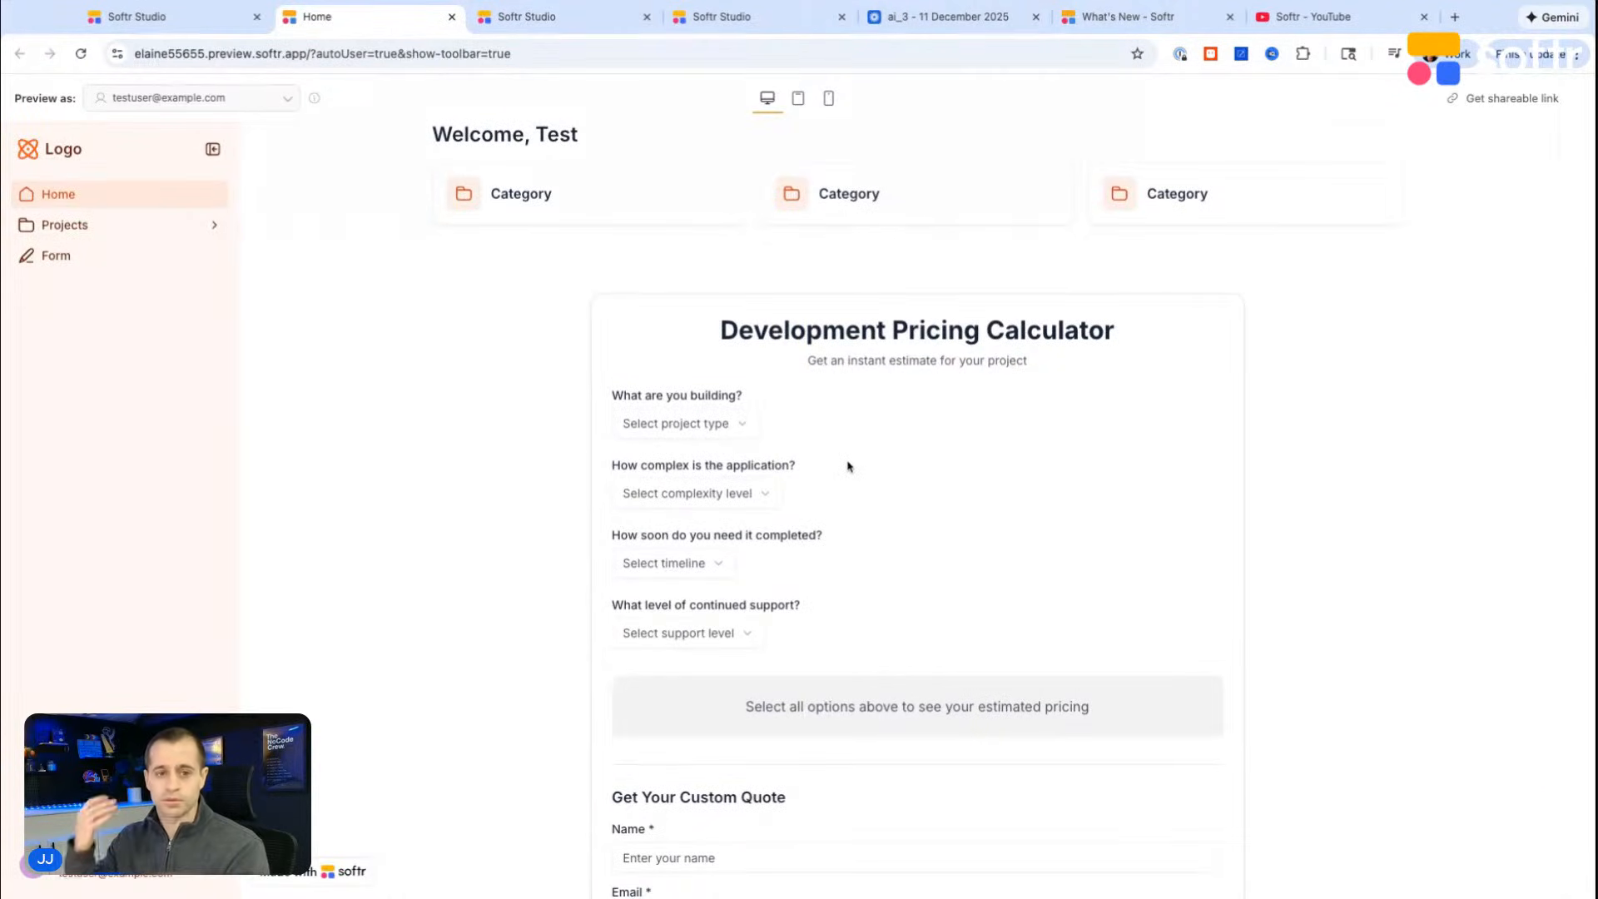
# Step: Examine the name and email fields in the calculator's Get Your Custom Quote section
pyautogui.scroll(-5, 724, 633)
pyautogui.click(699, 660)
pyautogui.click(668, 722)
pyautogui.click(688, 659)
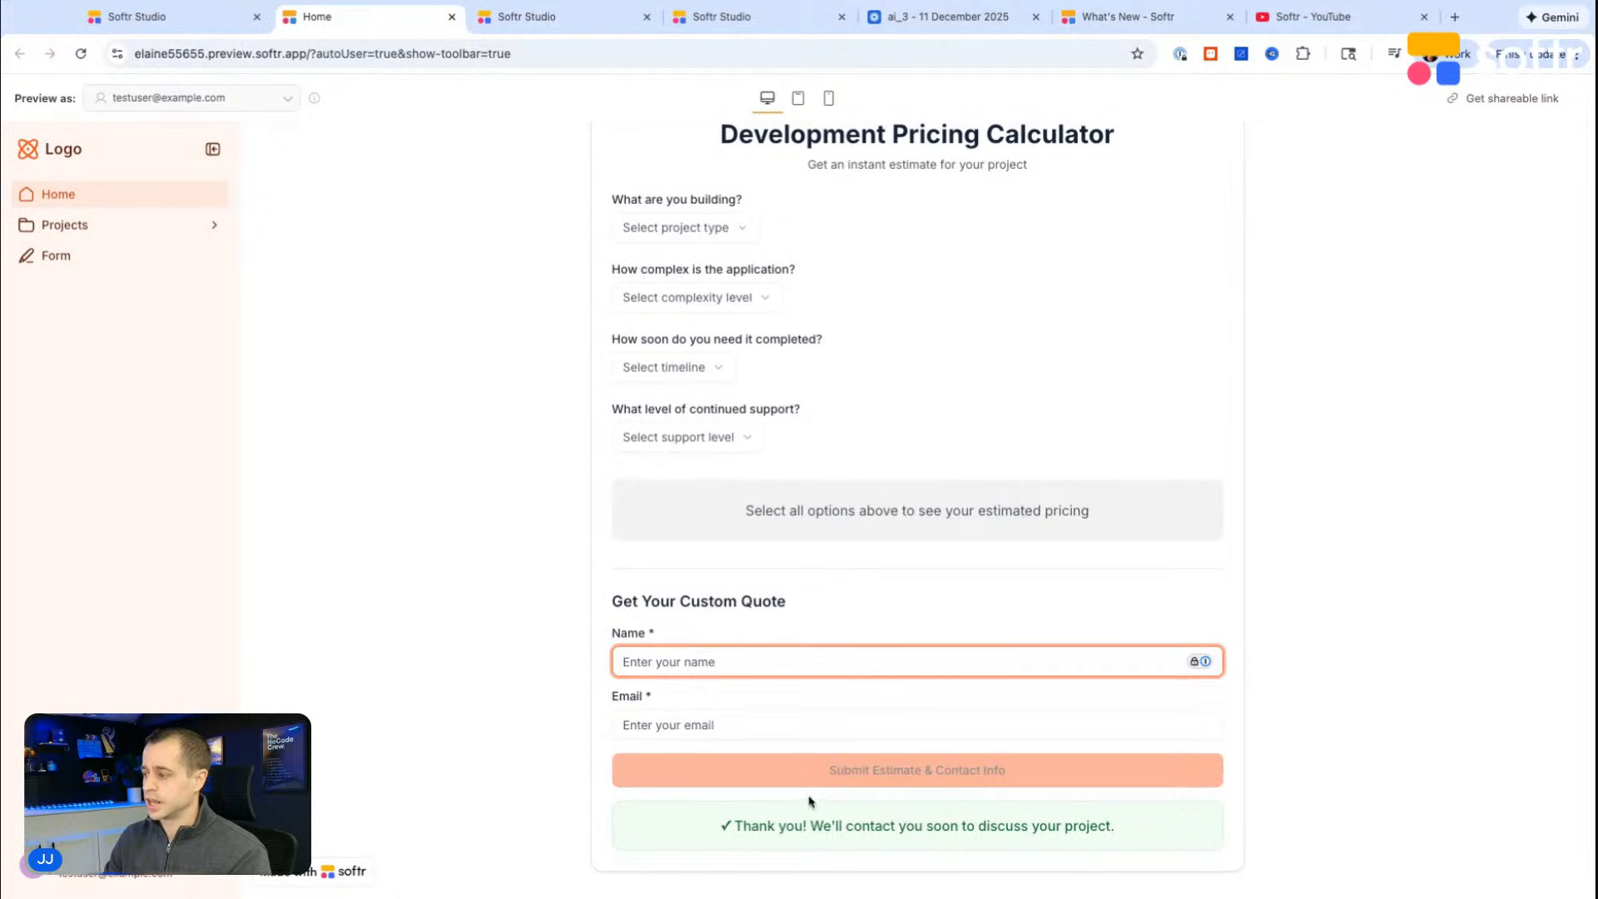
# Step: Review the Pricing table's record and the Send email step's settings in the DB Calculator Webhook workflow
pyautogui.click(537, 16)
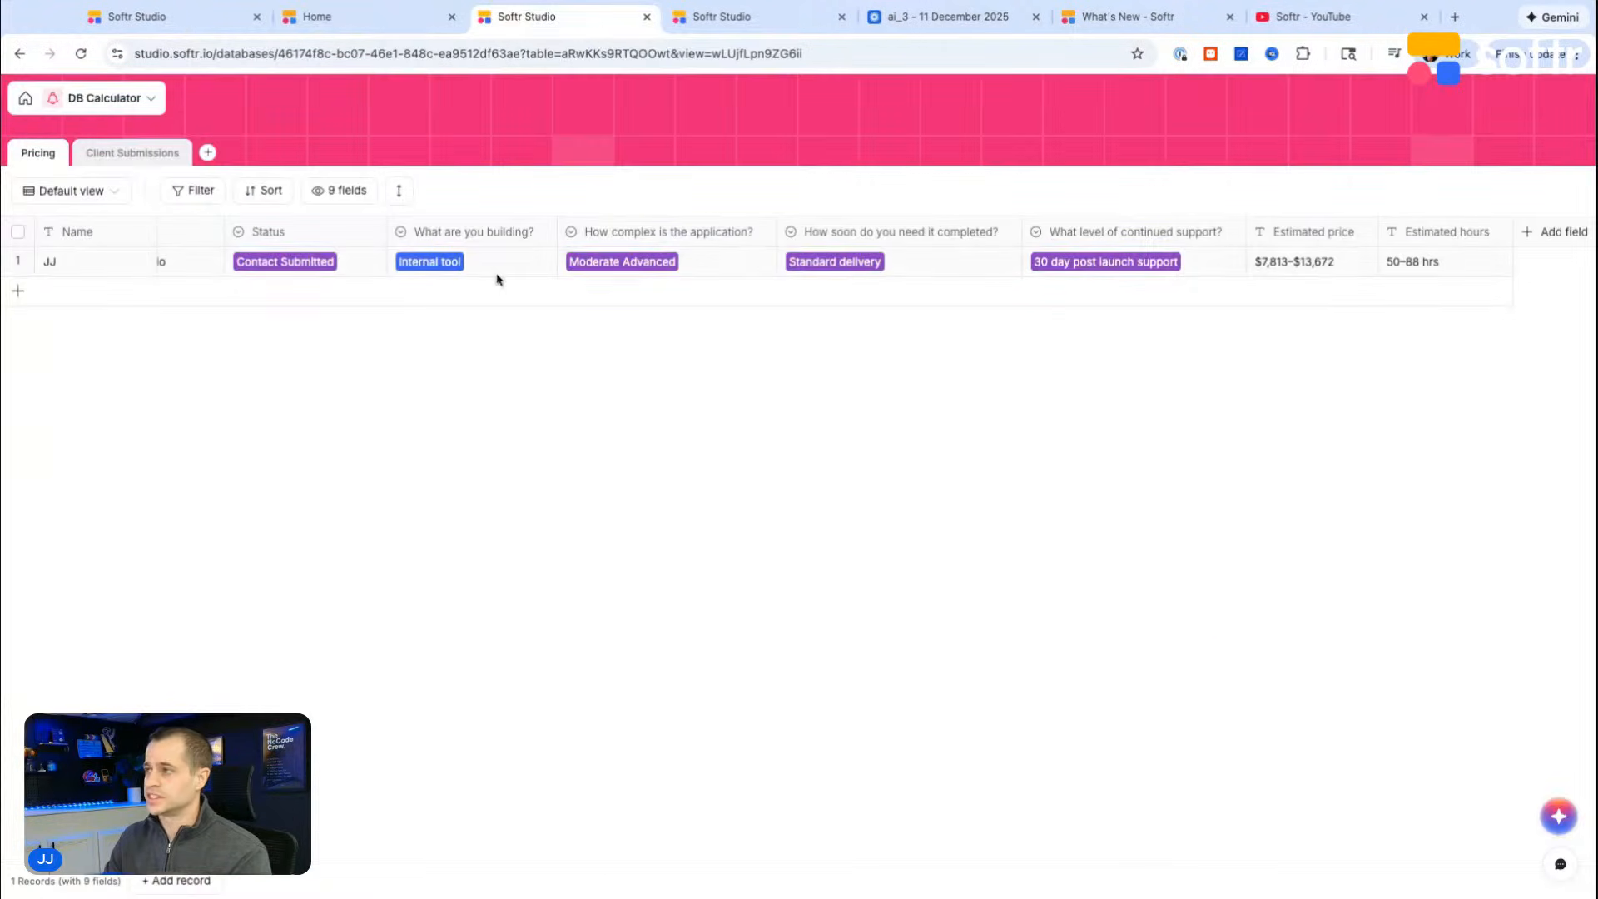
pyautogui.click(720, 17)
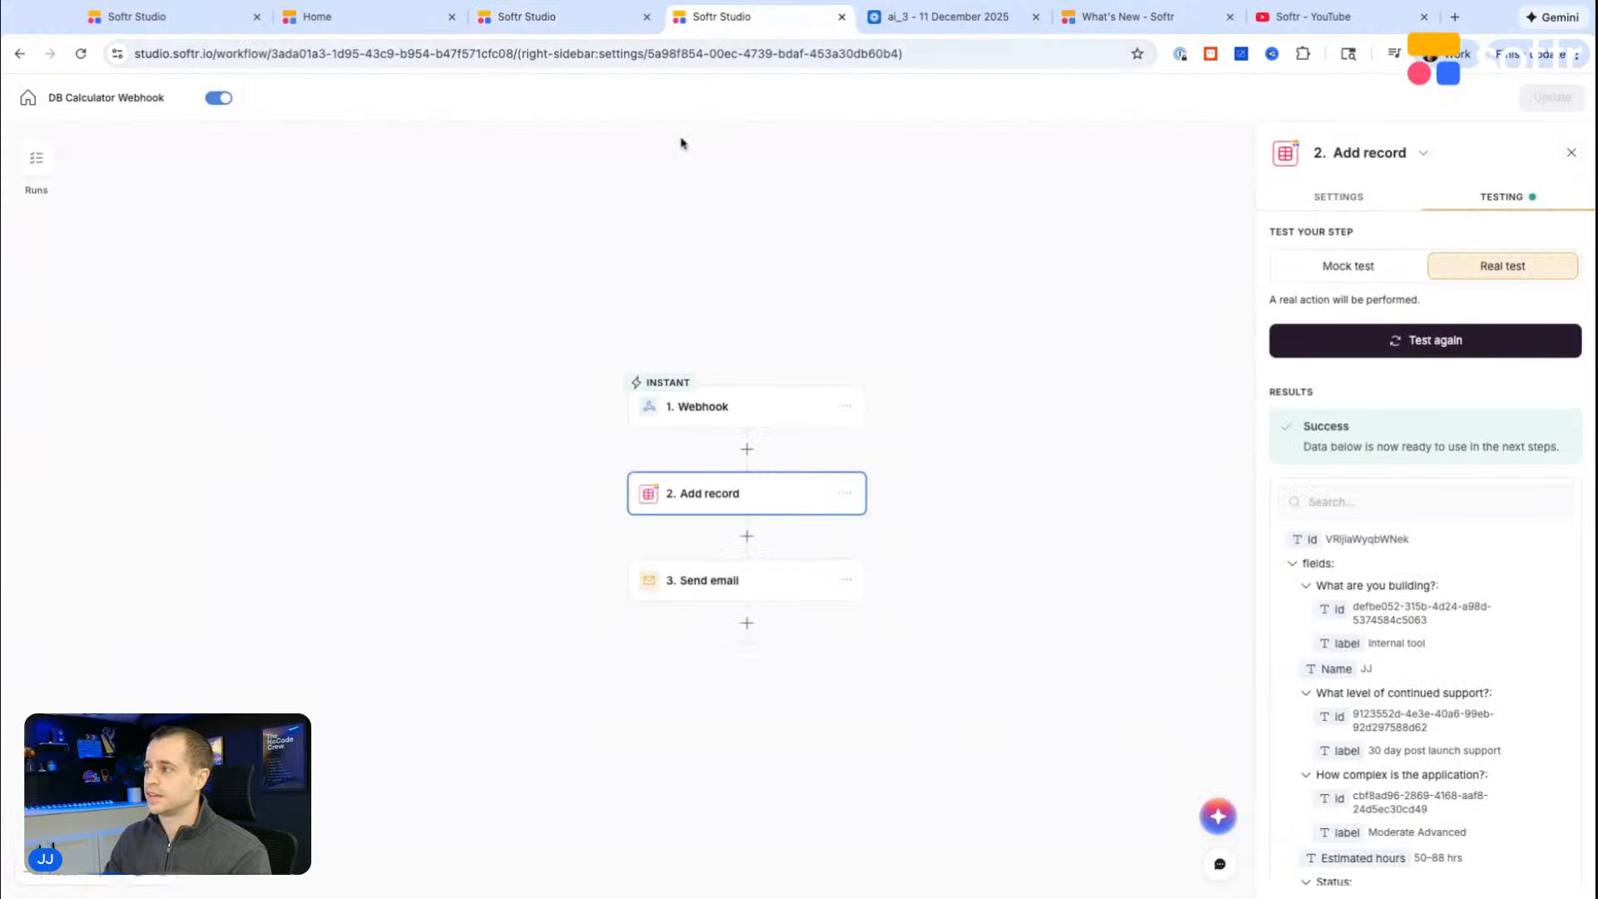
pyautogui.click(714, 597)
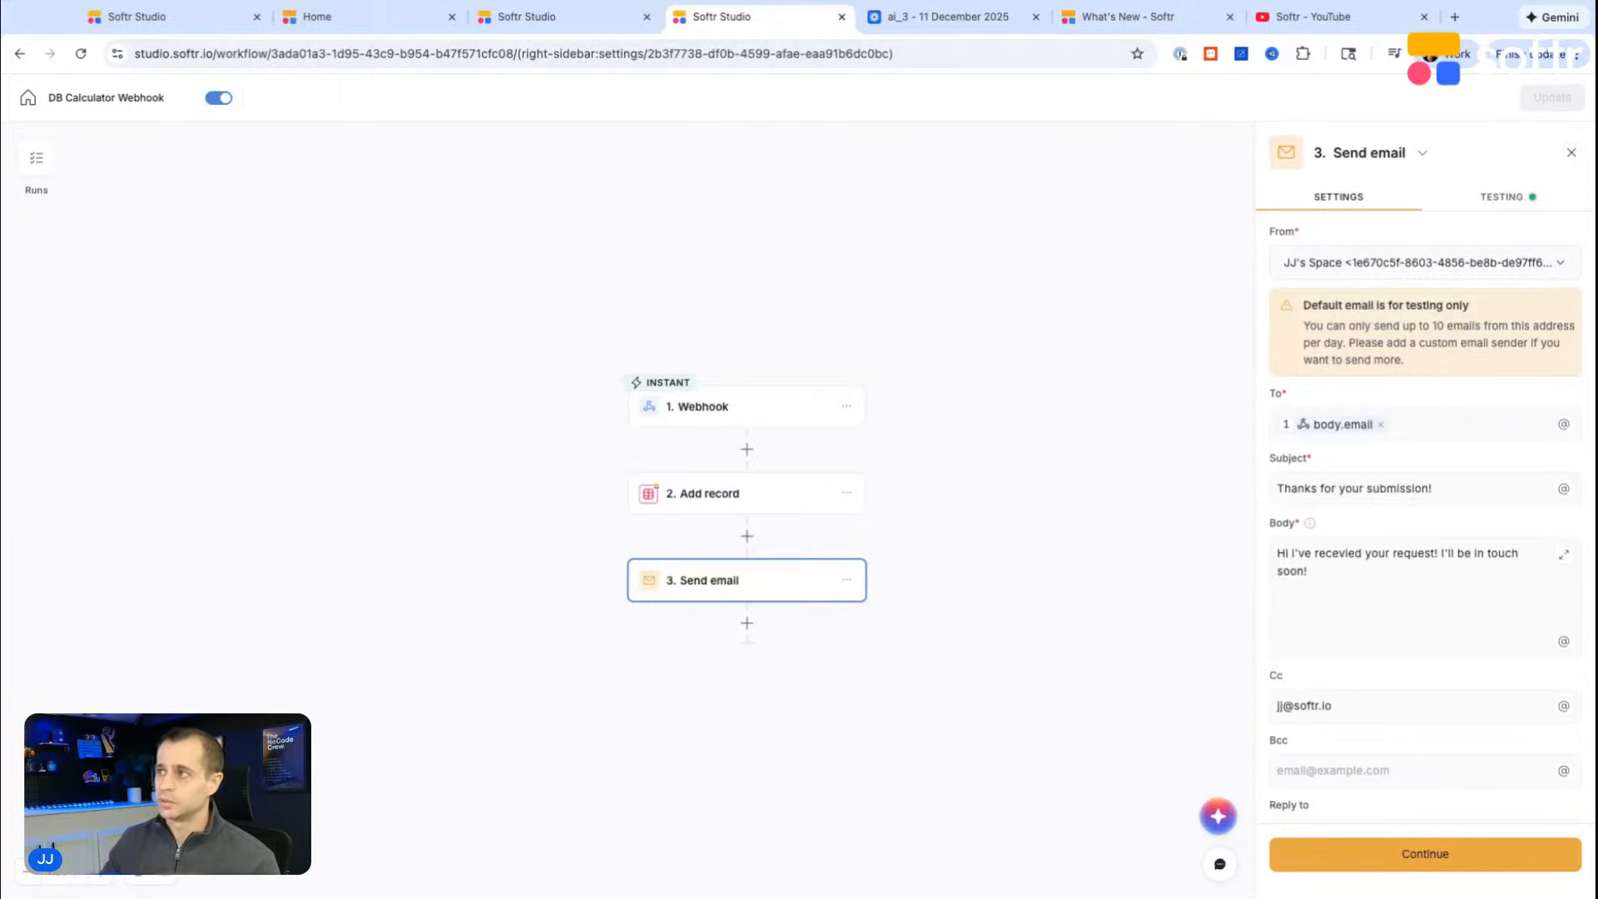
# Step: Go back to the Home page preview and look over the whole Development Pricing Calculator
pyautogui.click(347, 16)
pyautogui.scroll(2, 866, 646)
pyautogui.scroll(-1, 854, 638)
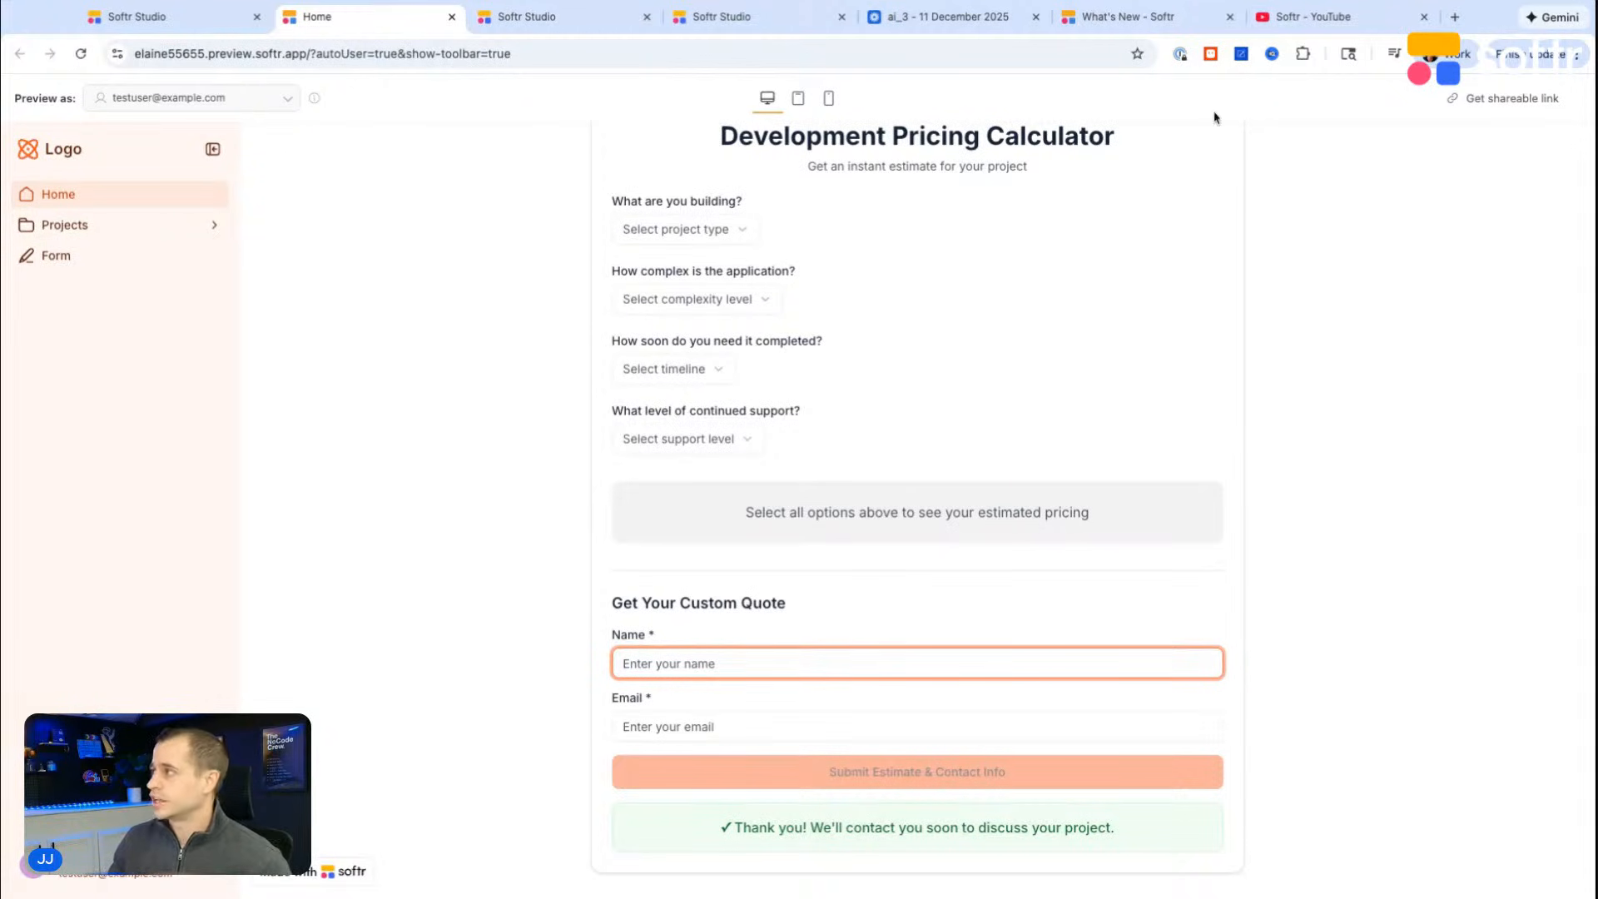
# Step: Look through the videos on Softr's YouTube channel and return to the calculator preview
pyautogui.click(1282, 11)
pyautogui.scroll(-6, 583, 533)
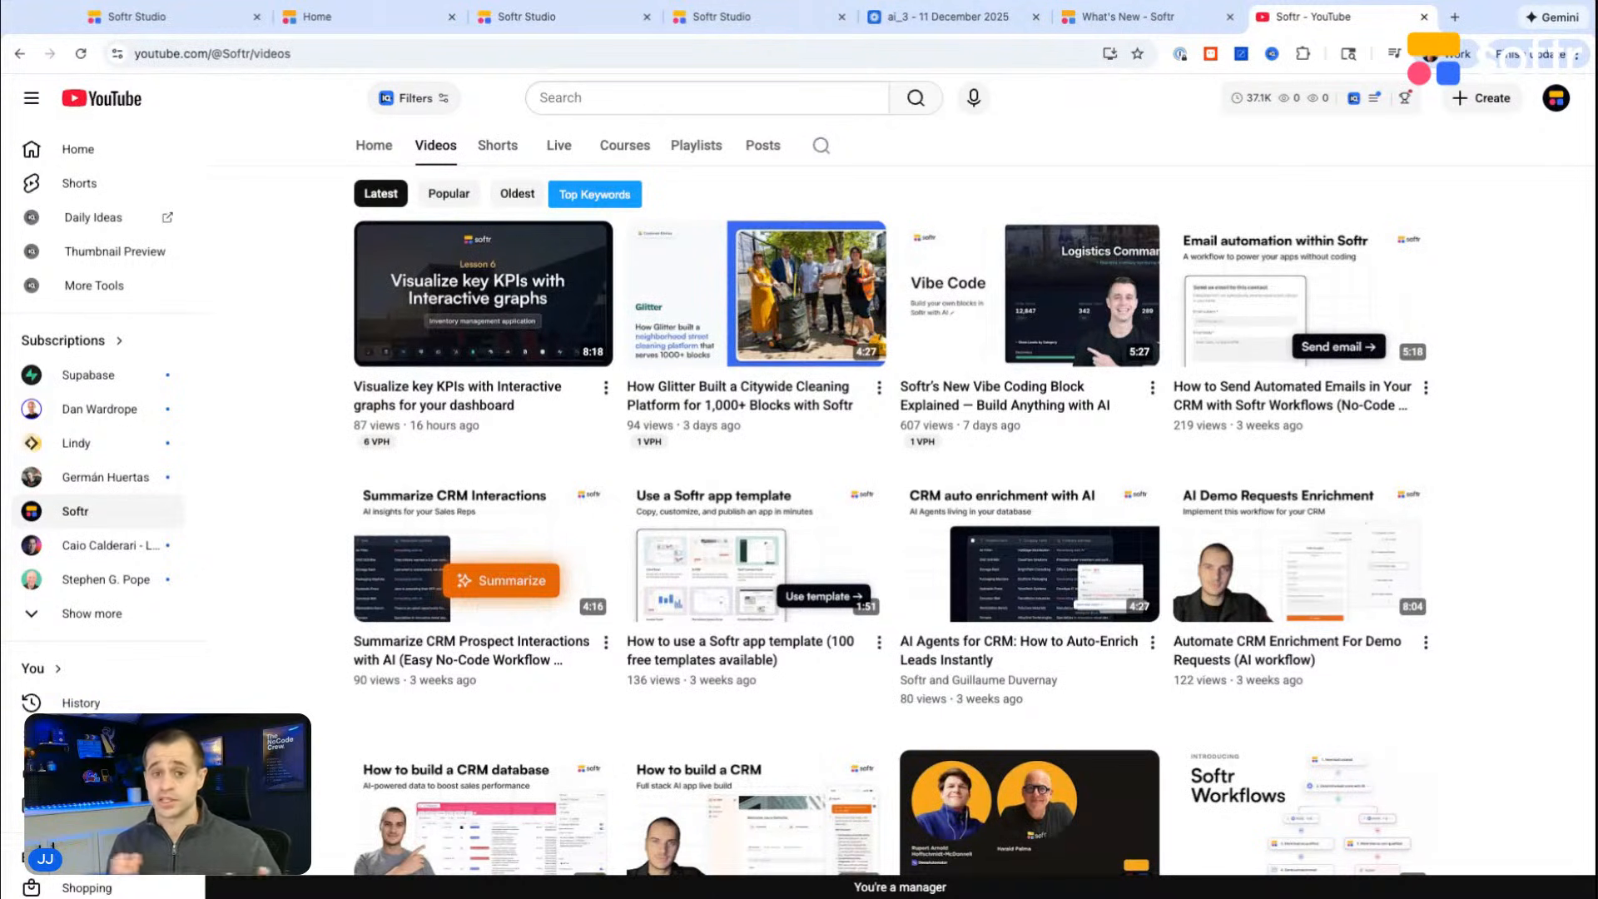
pyautogui.click(329, 18)
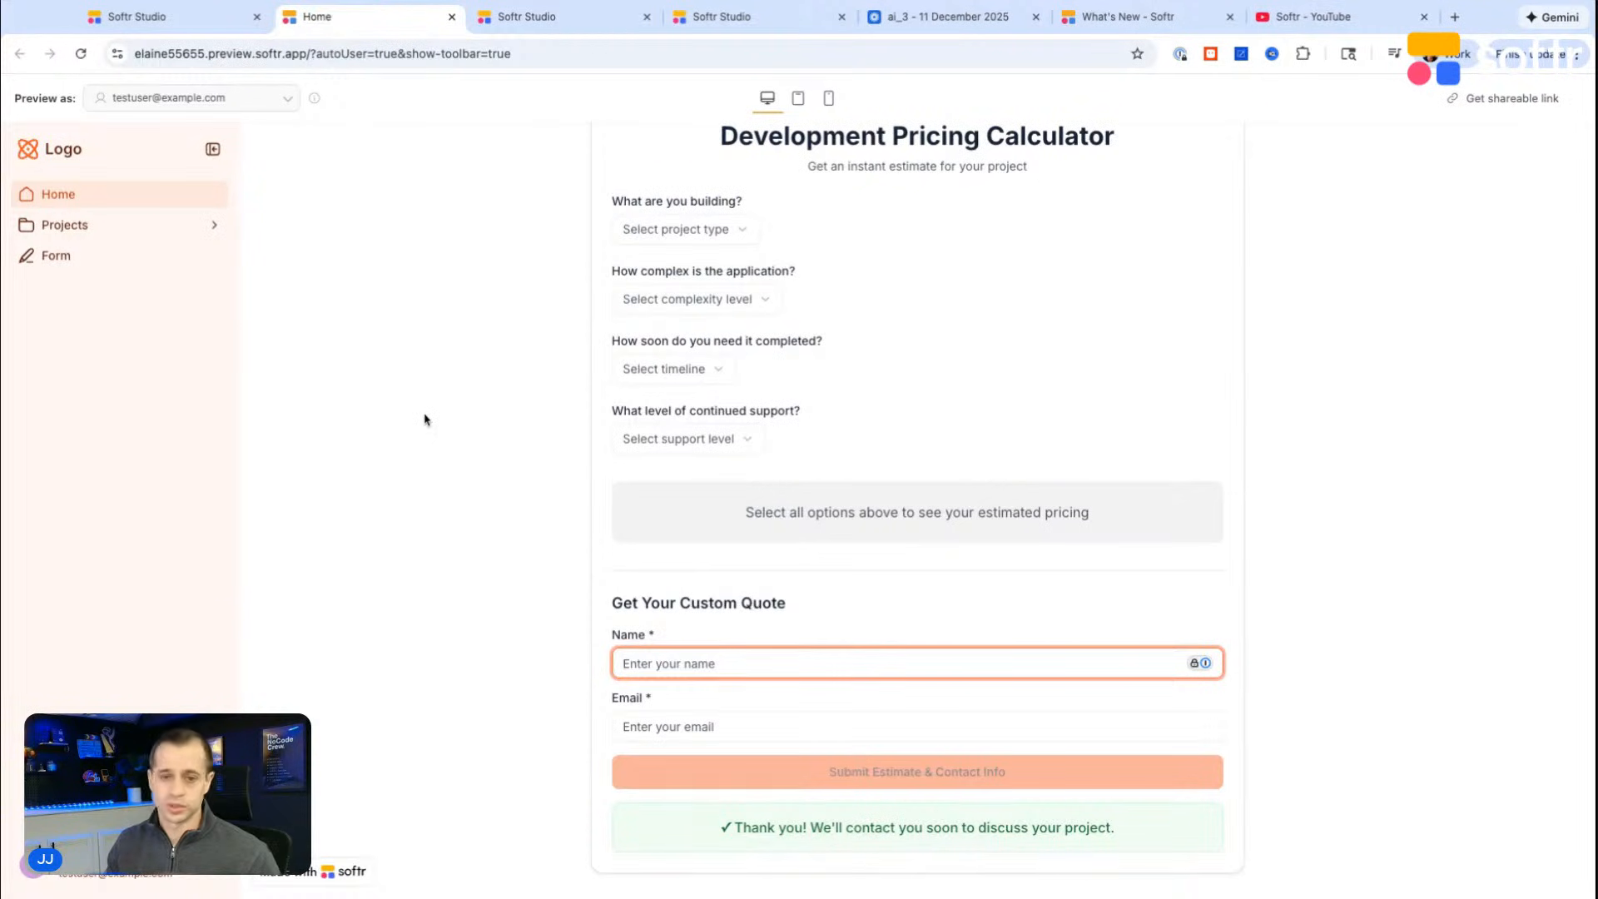